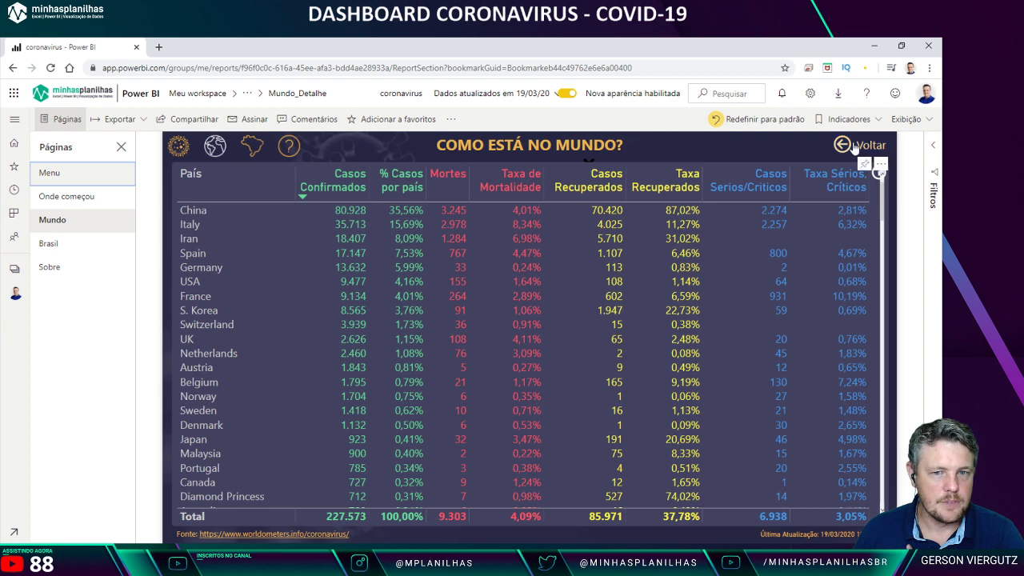
Step: Return from the country detail table to the world overview and read the explanatory note on Taxa de Mortalidade por Idade, closing it when done
{"action": "left_click", "coordinate": [846, 145]}
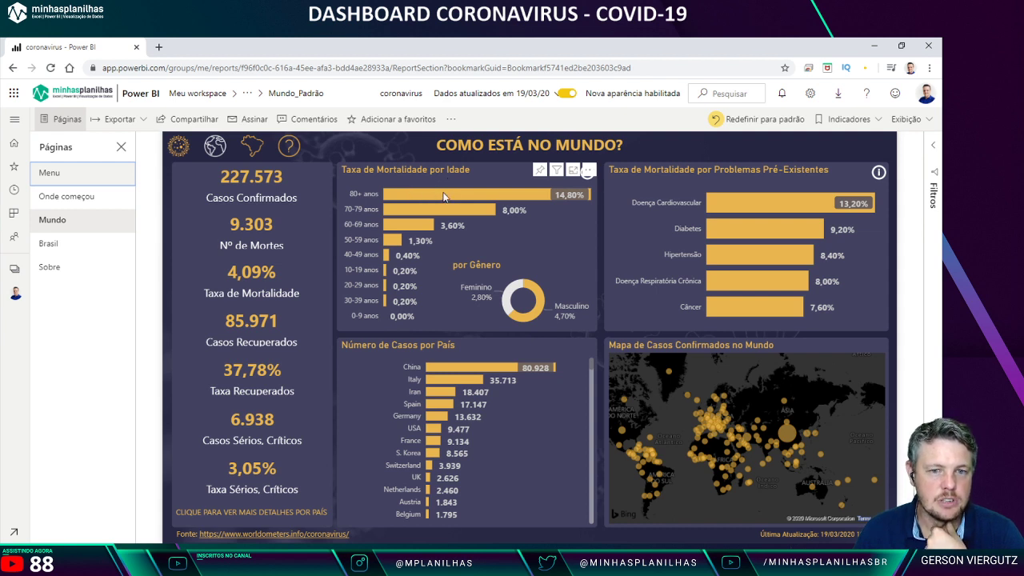
{"action": "mouse_move", "coordinate": [405, 195]}
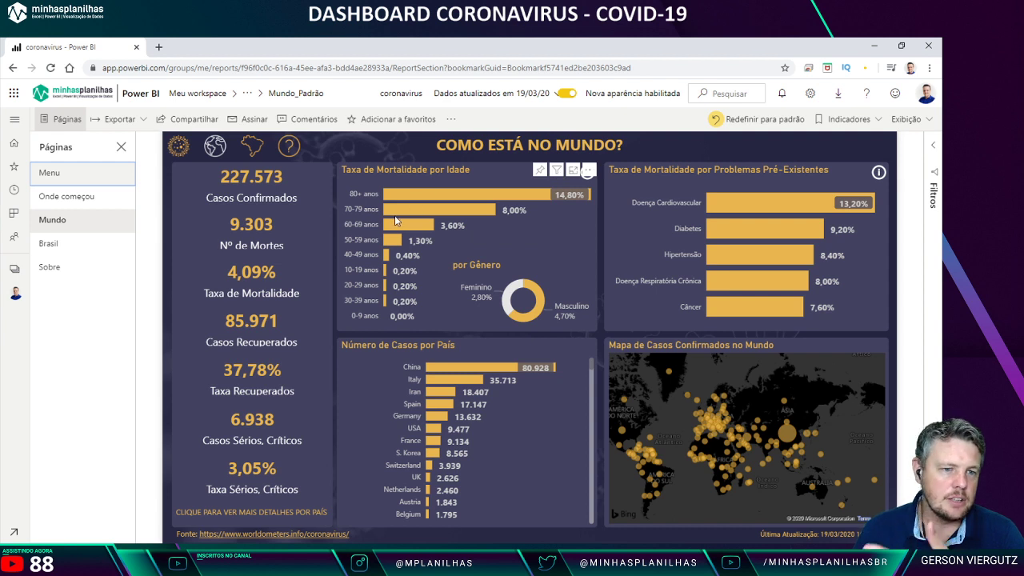
{"action": "mouse_move", "coordinate": [393, 217]}
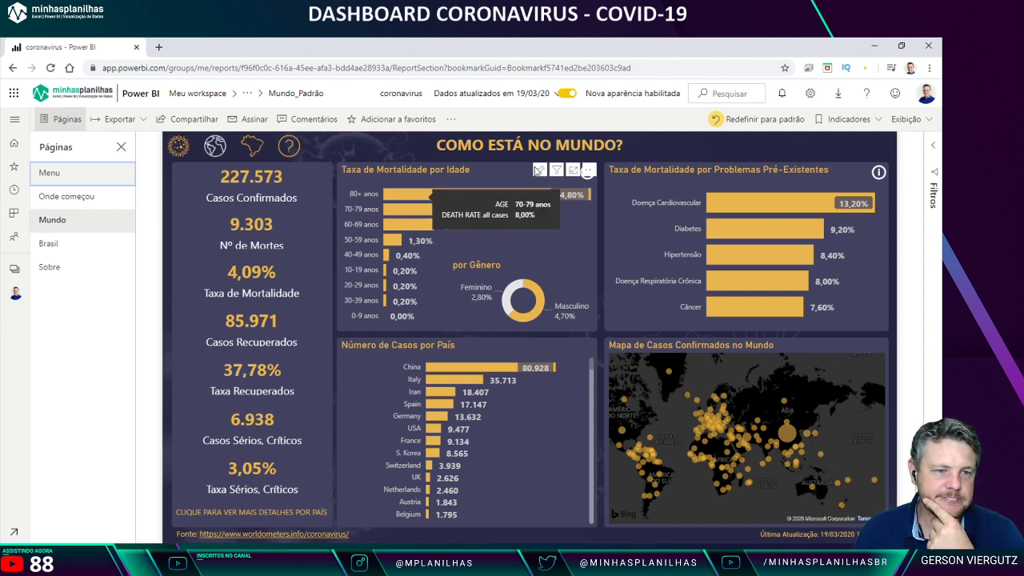
{"action": "left_click", "coordinate": [589, 171]}
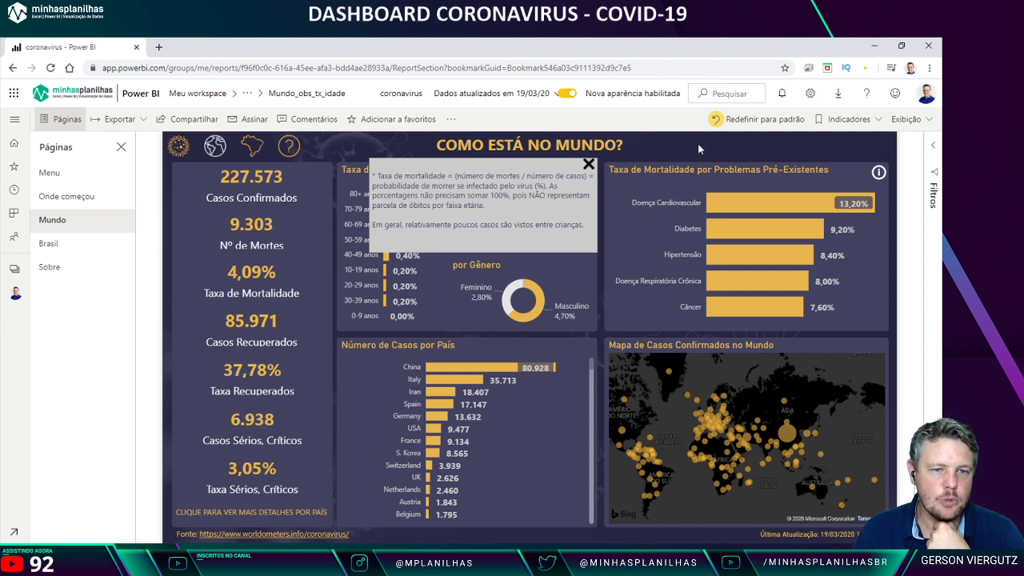
{"action": "left_click", "coordinate": [588, 170]}
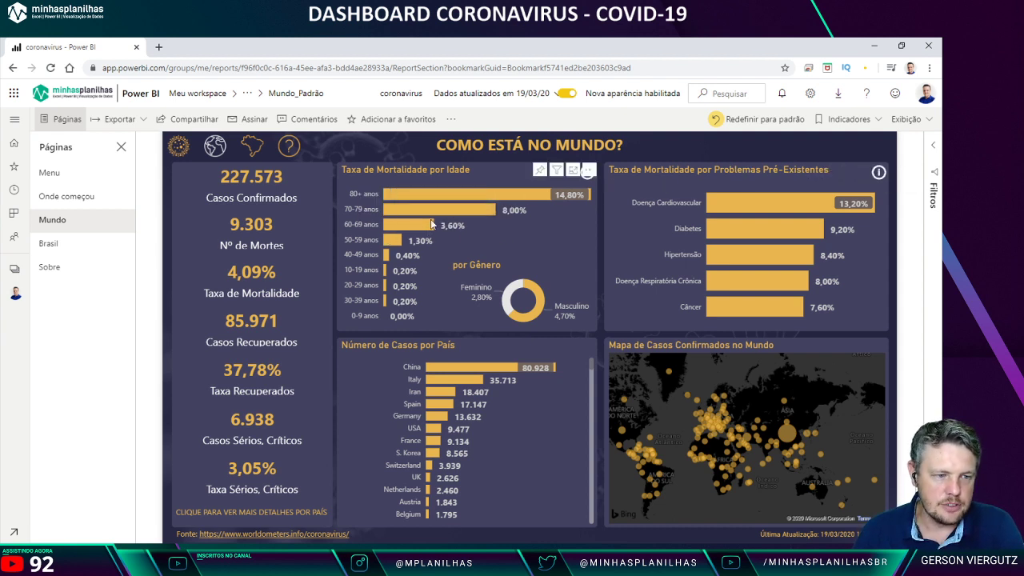
Step: Select the China and Italy bars in turn in the Número de Casos por País chart, clearing each selection
{"action": "left_click", "coordinate": [473, 369]}
{"action": "left_click", "coordinate": [472, 368]}
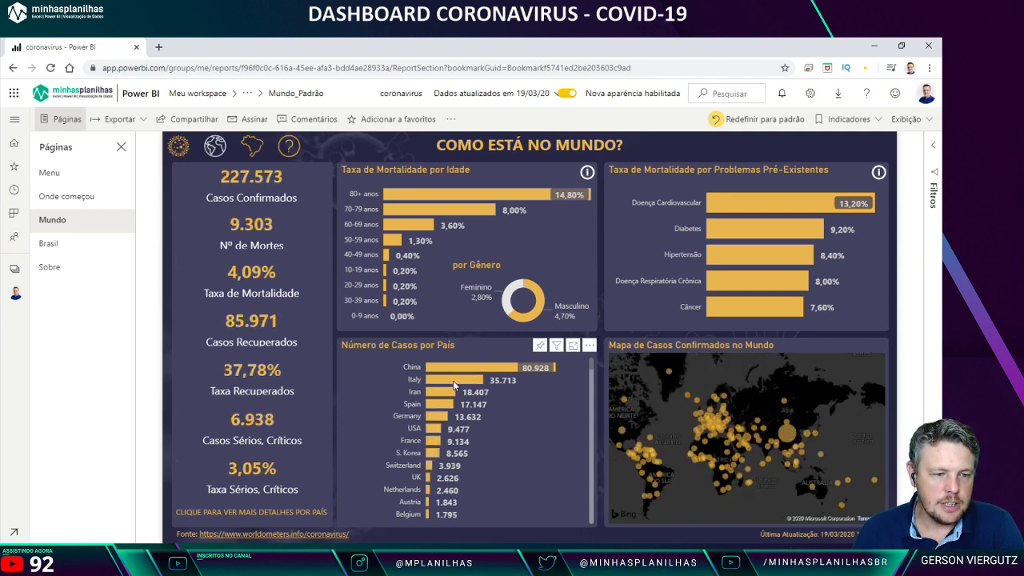
{"action": "left_click", "coordinate": [452, 380]}
{"action": "left_click", "coordinate": [470, 378]}
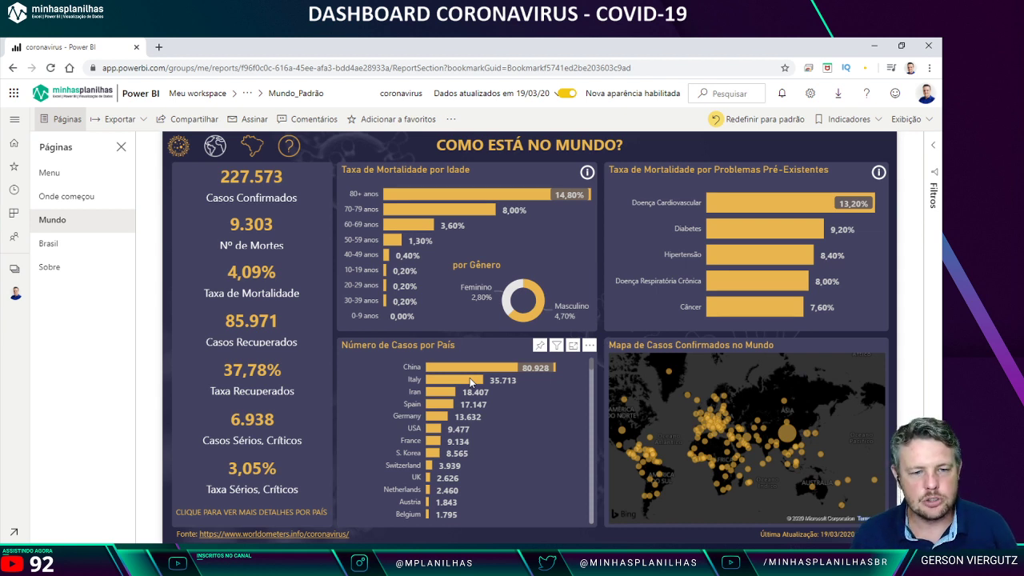
Step: Show China's case details and temporarily outline its recovered and its serious/critical case counts with red rectangles
{"action": "mouse_move", "coordinate": [485, 367]}
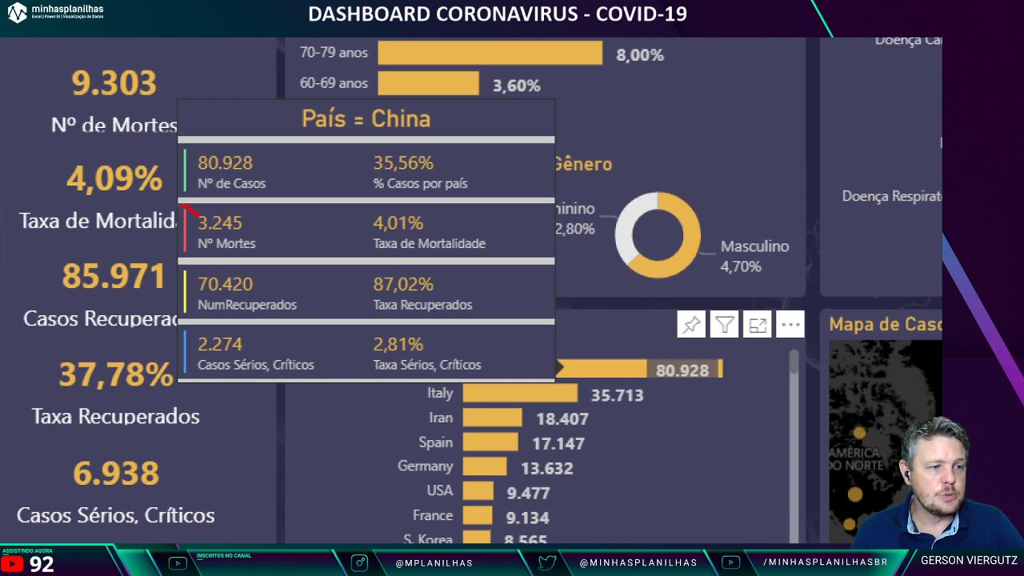
{"action": "key", "text": "e"}
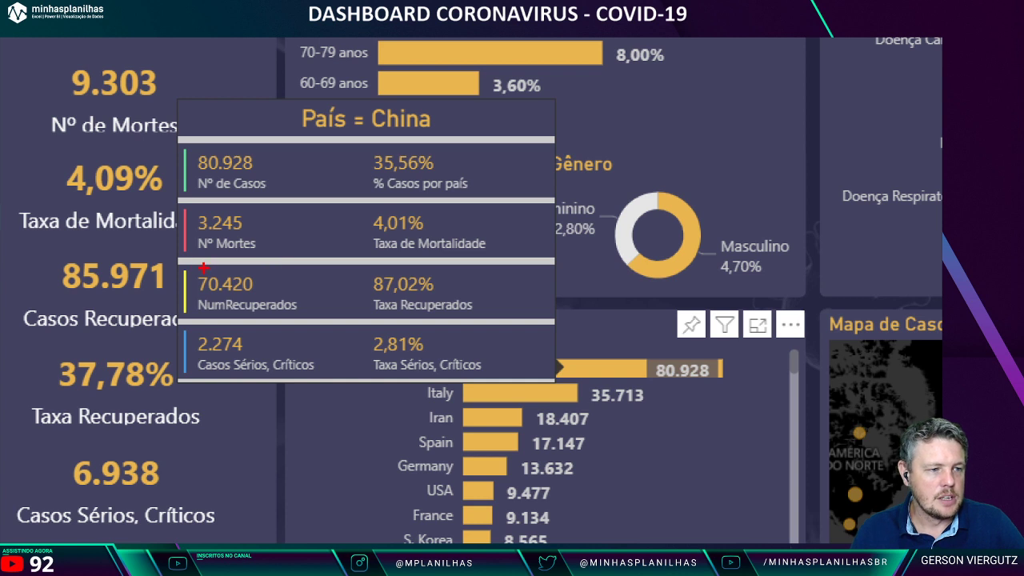
{"action": "left_click_drag", "start_coordinate": [181, 265], "coordinate": [311, 313]}
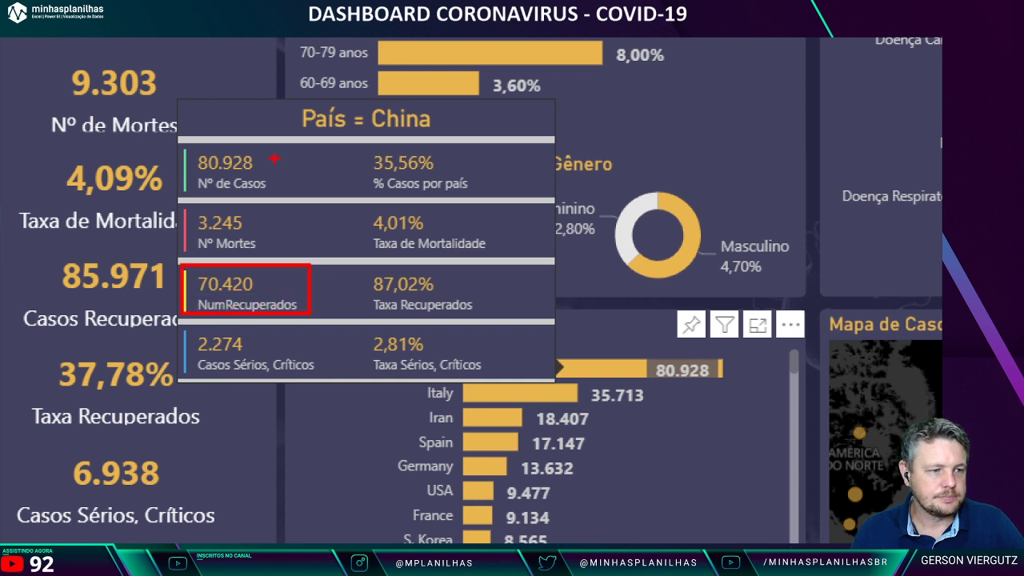
{"action": "left_click_drag", "start_coordinate": [184, 326], "coordinate": [325, 372]}
{"action": "key", "text": "Escape"}
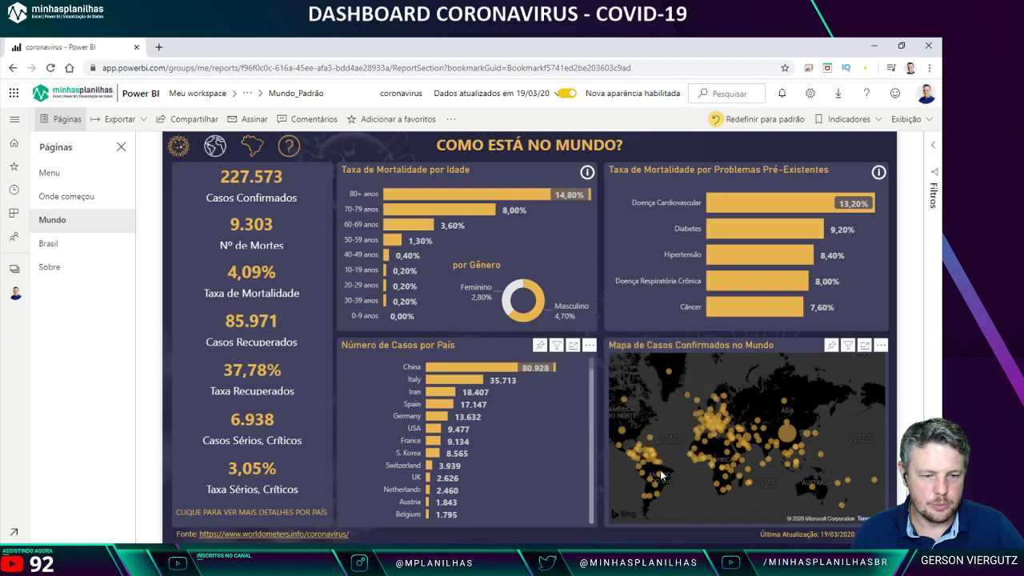
Step: Inspect the case details for points in Brazil and Europe on the Mapa de Casos Confirmados no Mundo
{"action": "mouse_move", "coordinate": [660, 478]}
{"action": "key", "text": "ctrl+1"}
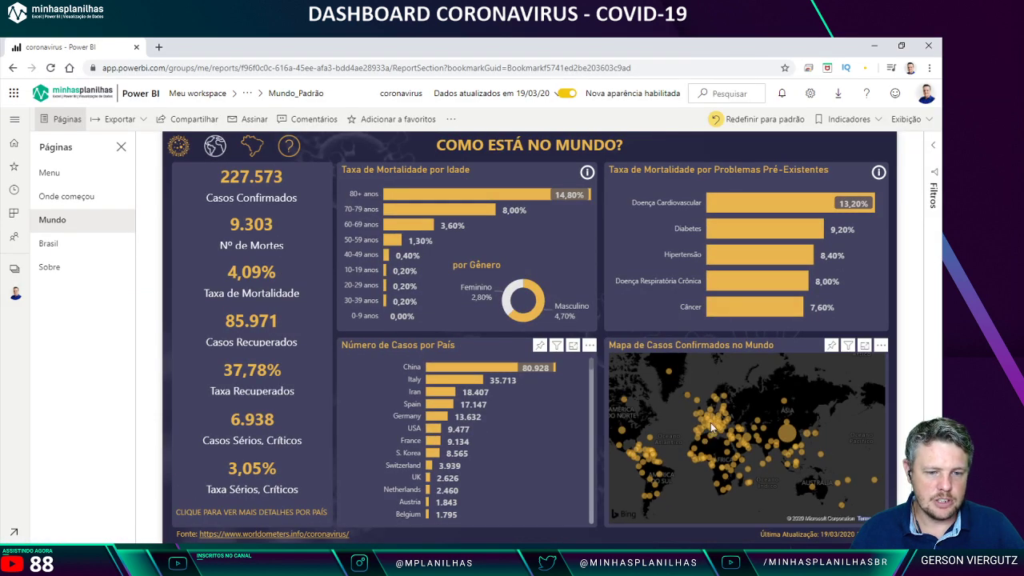
{"action": "mouse_move", "coordinate": [710, 423]}
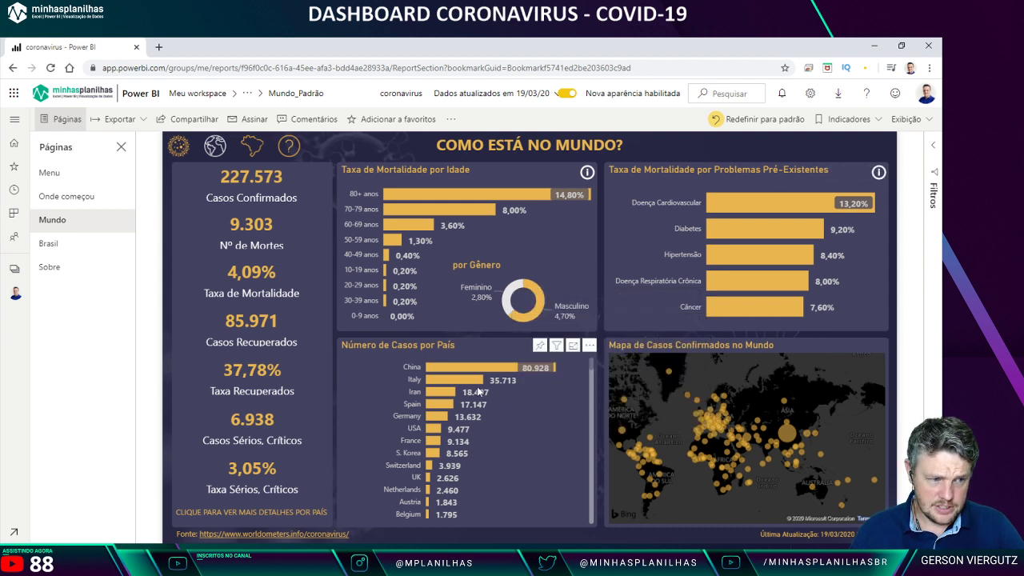
Step: Open the Brasil report page and select São Paulo in the Número de Casos no Brasil chart, clearing the selection again
{"action": "left_click", "coordinate": [181, 150]}
{"action": "left_click", "coordinate": [214, 150]}
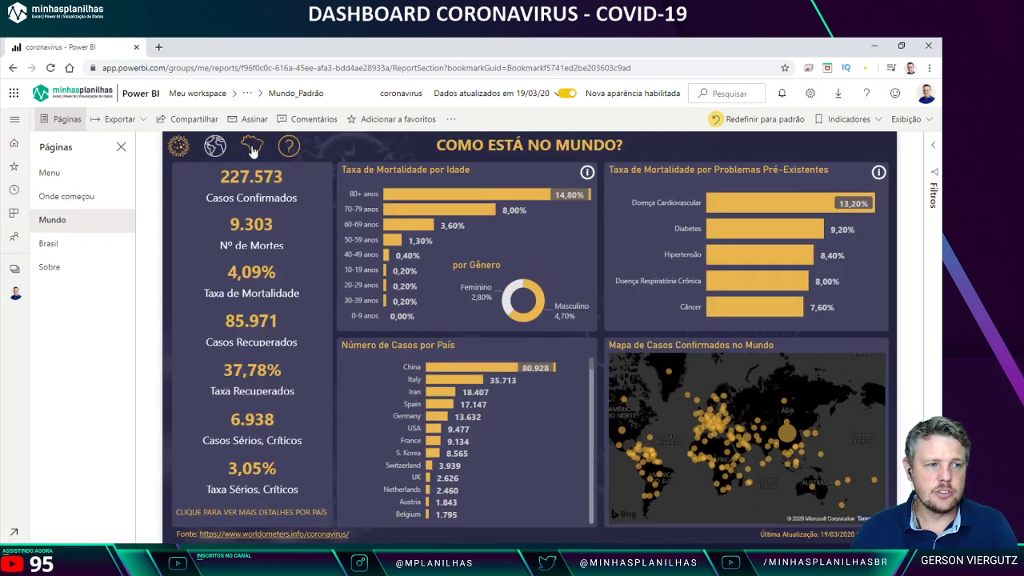
{"action": "left_click", "coordinate": [250, 148]}
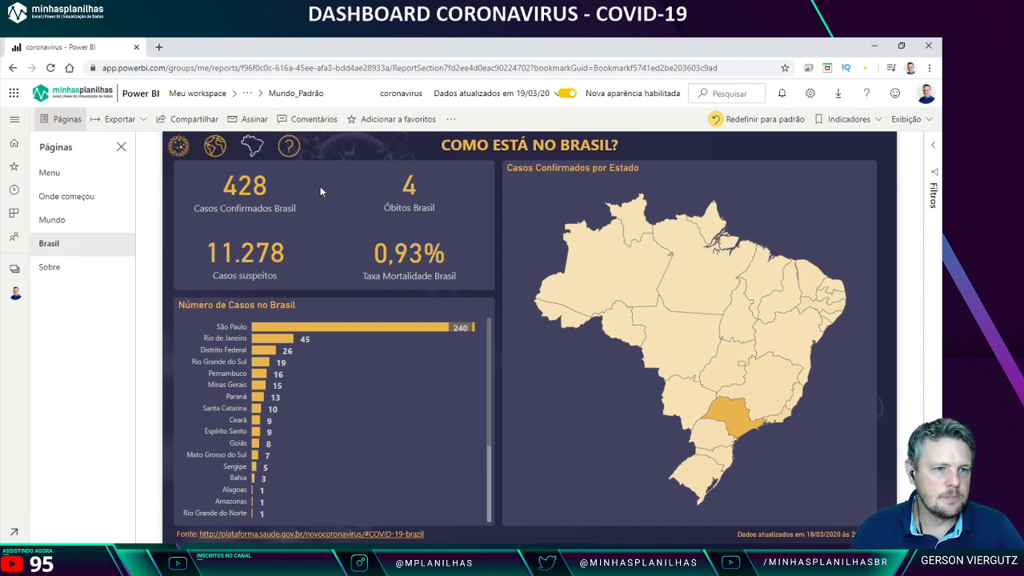
{"action": "left_click", "coordinate": [338, 325]}
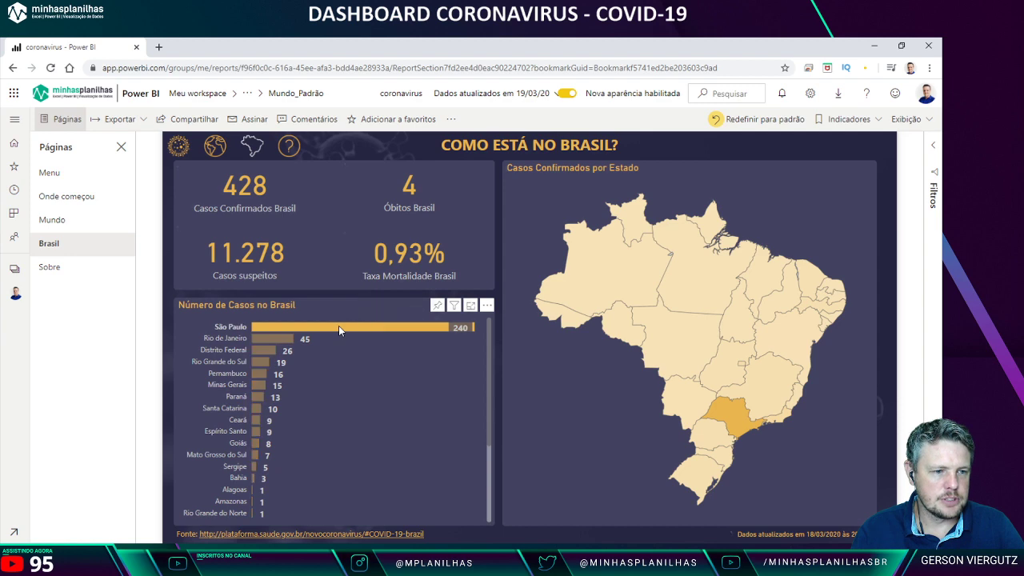
{"action": "left_click", "coordinate": [340, 327]}
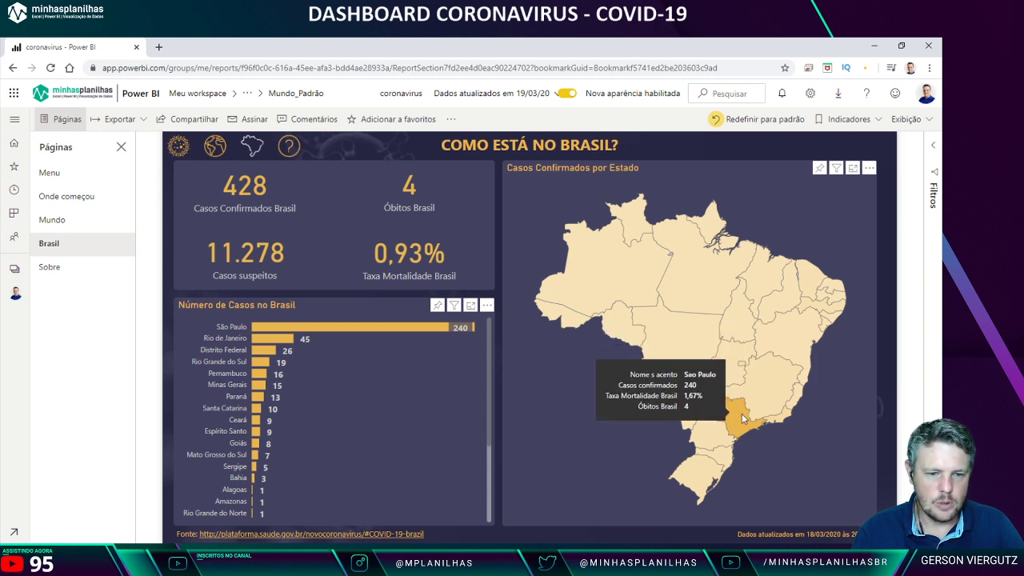
Step: Filter the Brasil page by Goiás on the state map and by São Paulo in the bar chart, clearing both filters
{"action": "mouse_move", "coordinate": [781, 423]}
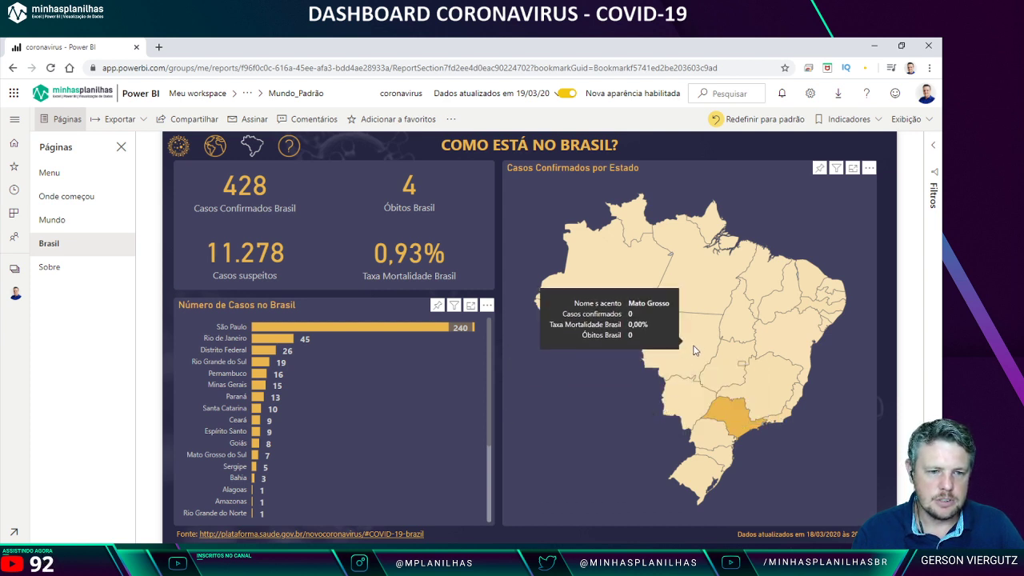
{"action": "left_click", "coordinate": [733, 381]}
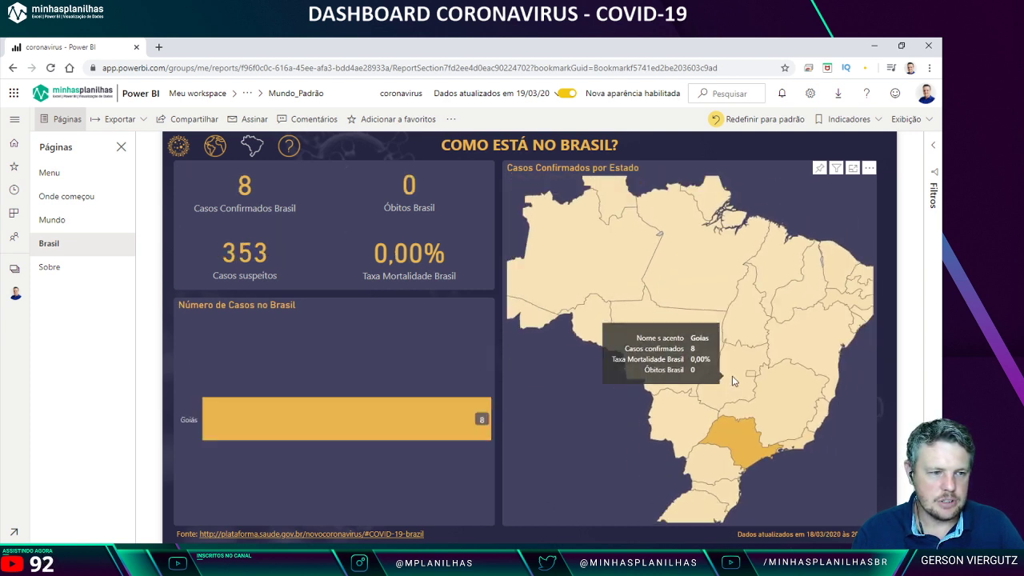
{"action": "left_click", "coordinate": [413, 418]}
{"action": "left_click", "coordinate": [276, 328]}
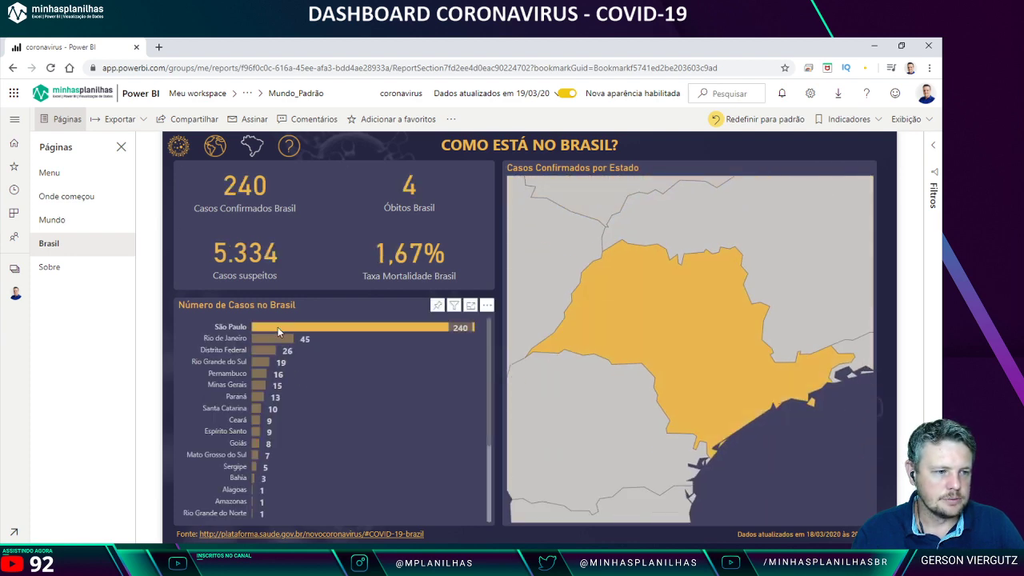
{"action": "left_click", "coordinate": [280, 328]}
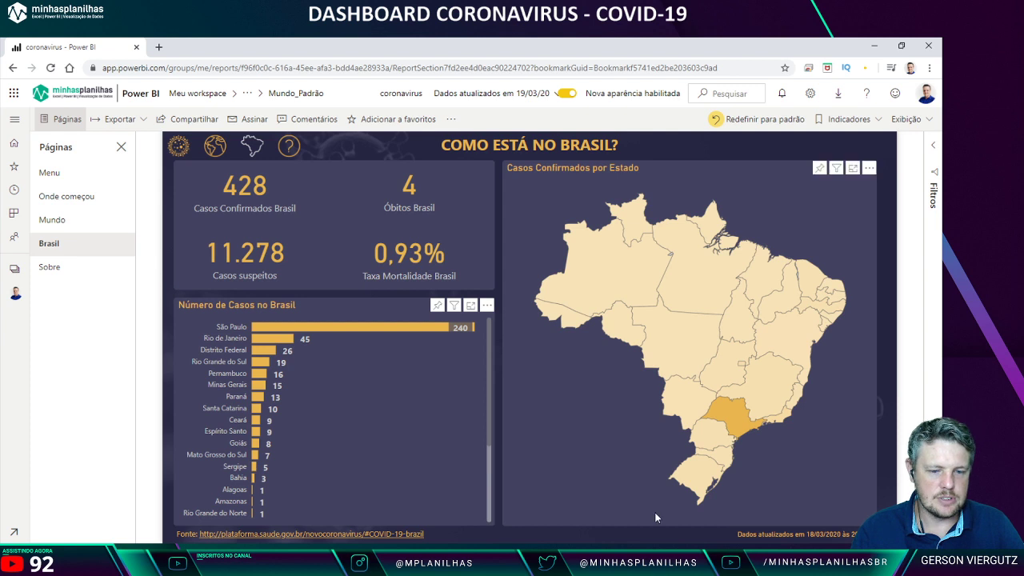
Step: View the Sobre page with the author's contact details and go back through the Mundo page to the Brasil page
{"action": "left_click", "coordinate": [289, 145]}
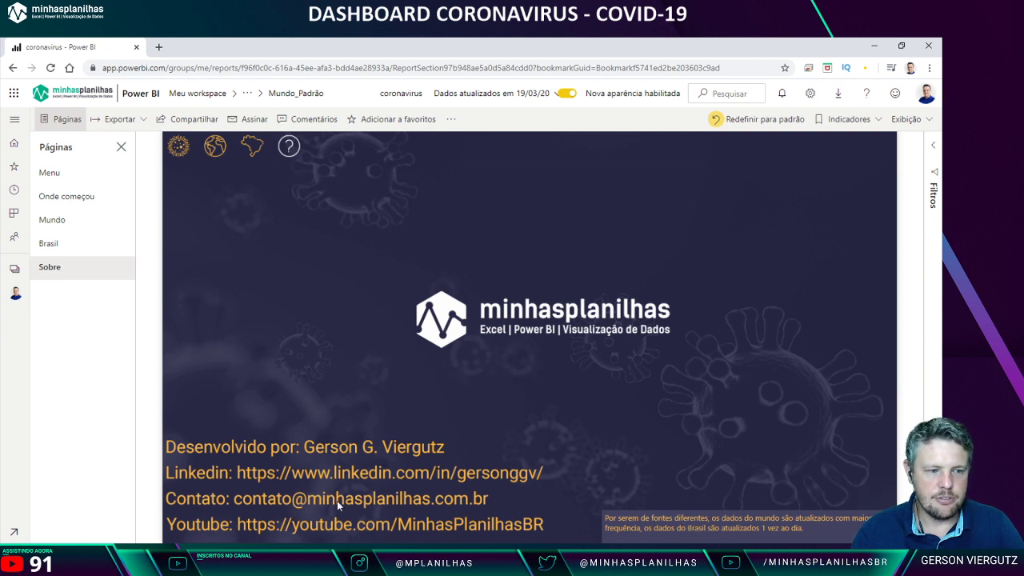
{"action": "left_click", "coordinate": [214, 144]}
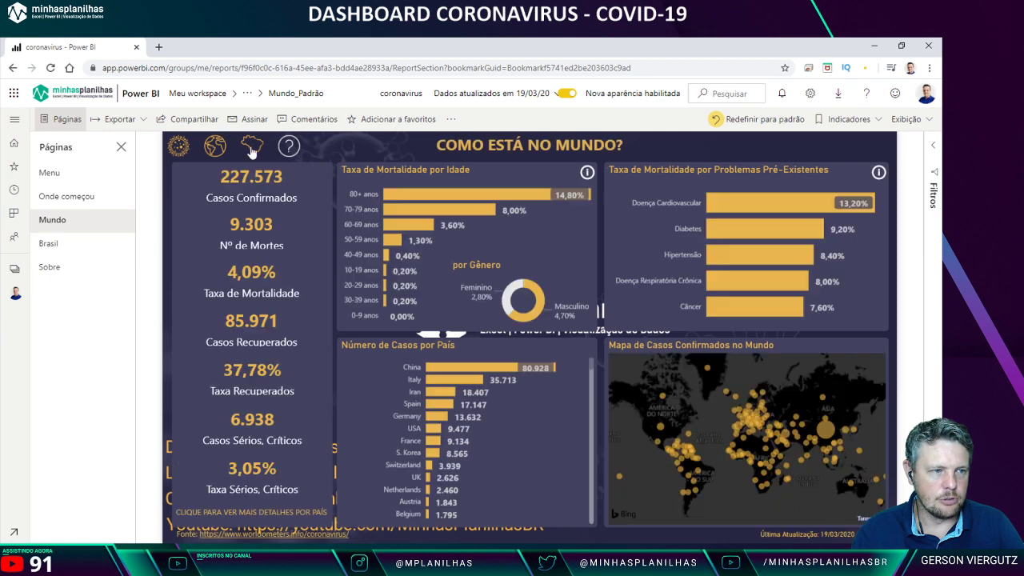
{"action": "left_click", "coordinate": [251, 148]}
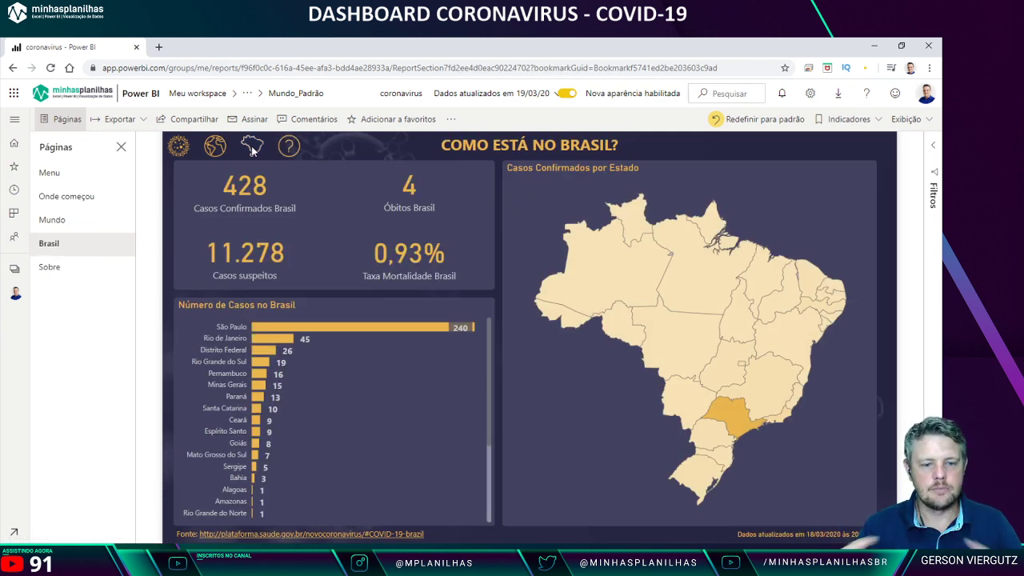
Step: Open the Mundo page and filter its figures by Brazil on the world map, clearing the filter after reading them
{"action": "left_click", "coordinate": [213, 145]}
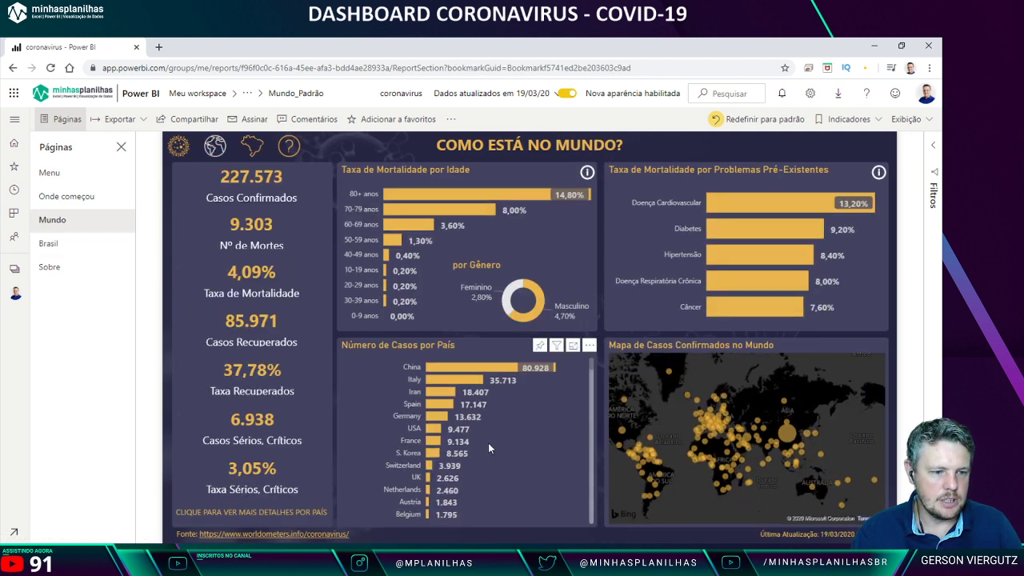
{"action": "left_click", "coordinate": [660, 477]}
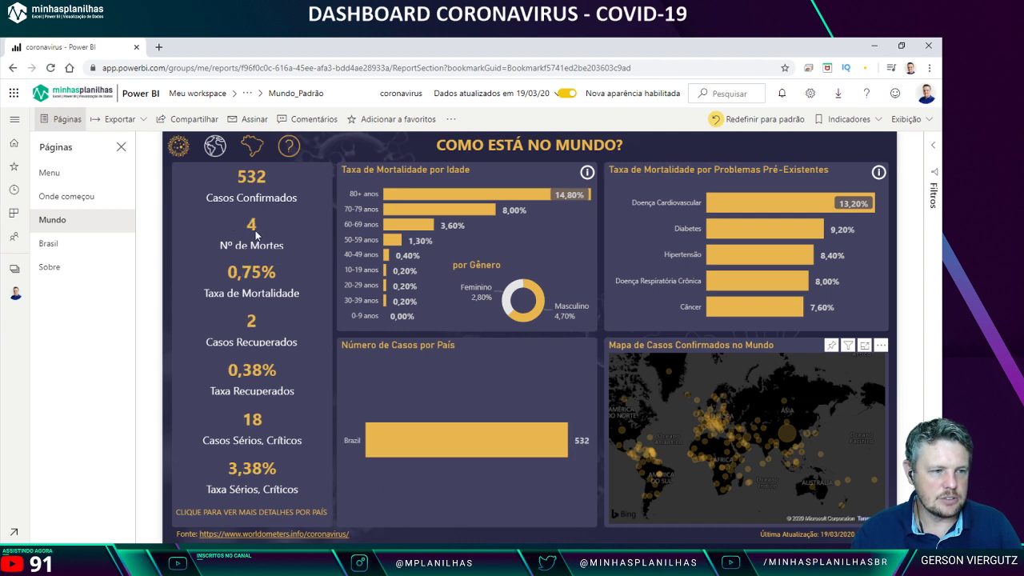
{"action": "left_click", "coordinate": [660, 479]}
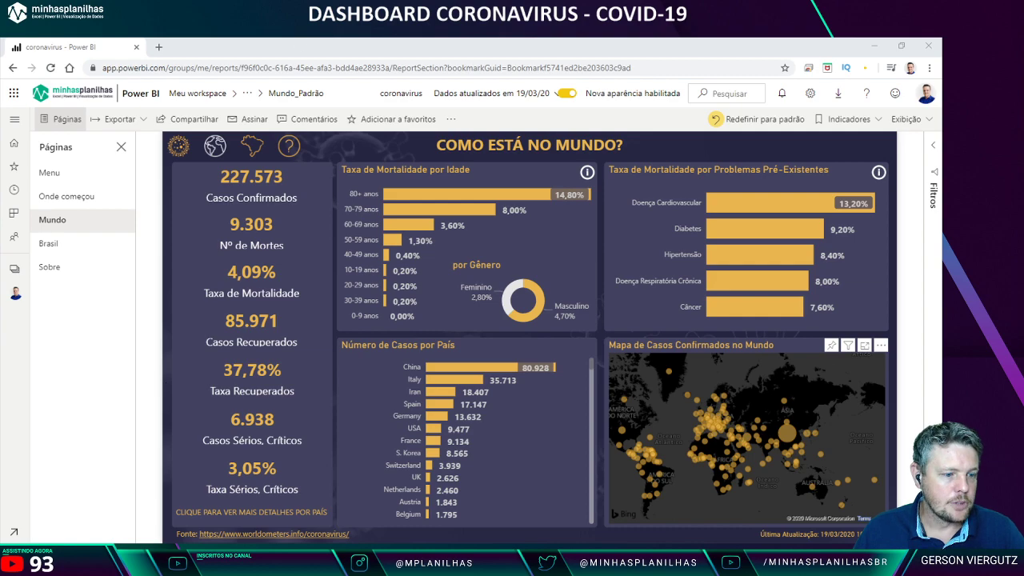
Step: Switch to the Dontpad livecorona page listing the dashboard links and dataset sources
{"action": "mouse_move", "coordinate": [255, 513]}
{"action": "left_click", "coordinate": [376, 504]}
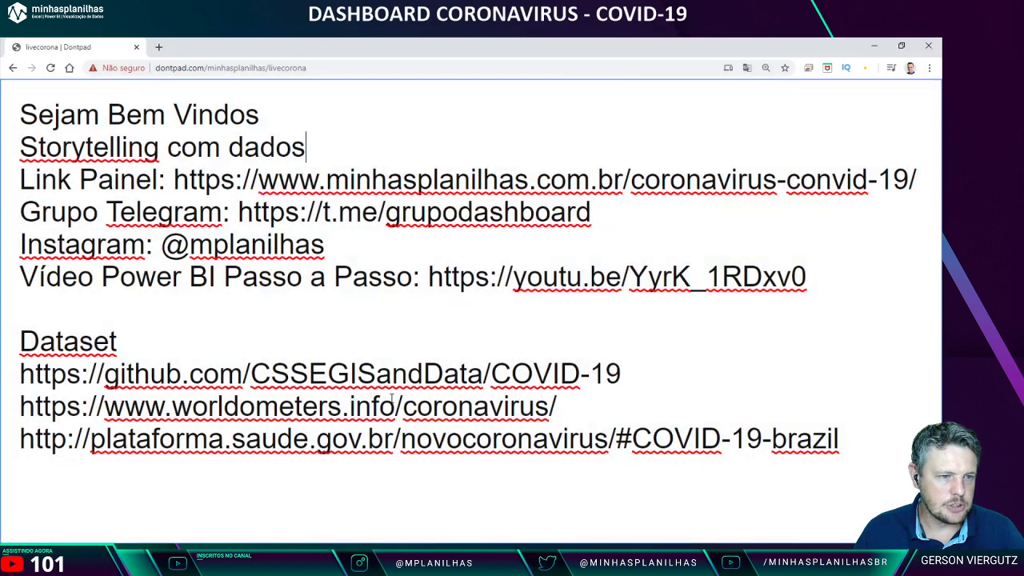
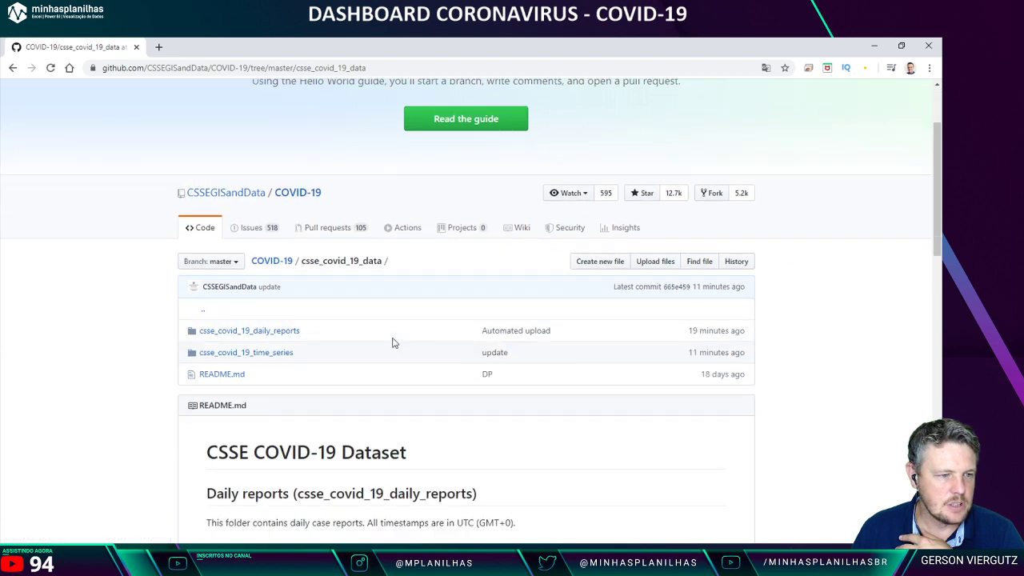
Step: View the CSV files in the csse_covid_19_time_series folder of the GitHub repository and return to csse_covid_19_data
{"action": "left_click", "coordinate": [289, 352]}
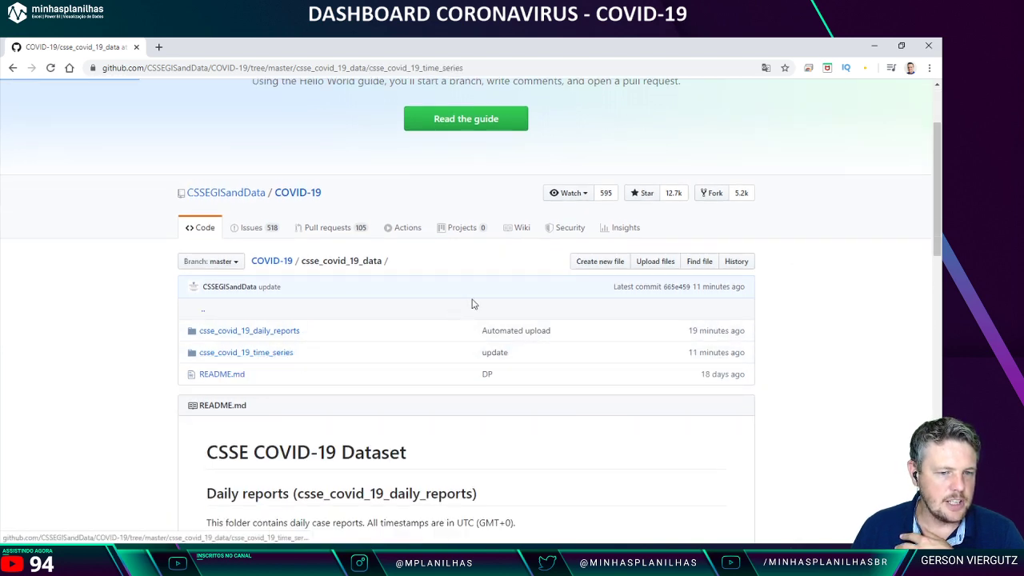
{"action": "scroll", "coordinate": [471, 308], "scroll_direction": "down", "scroll_amount": 2}
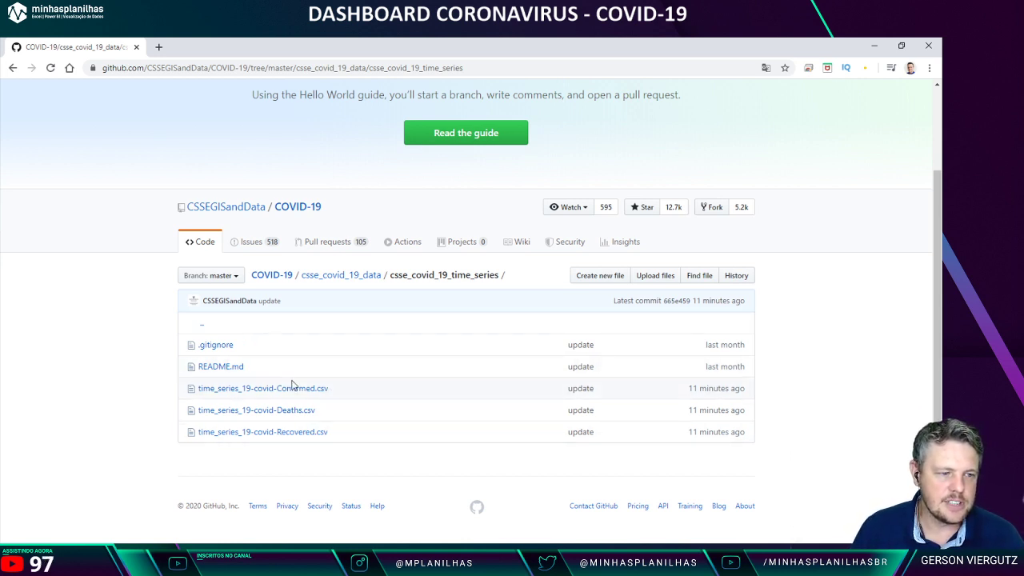
{"action": "left_click", "coordinate": [344, 276]}
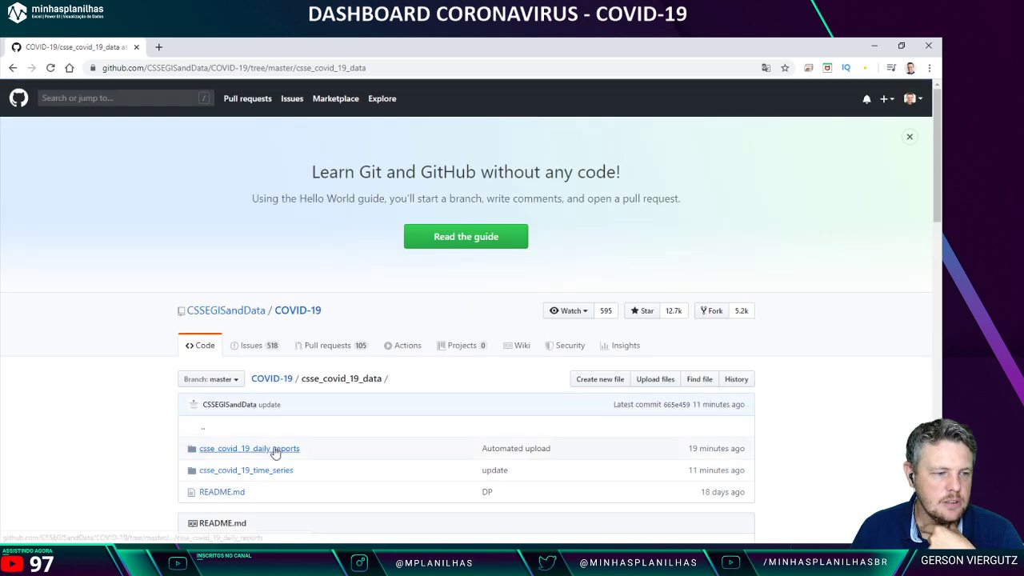
Step: Open the csse_covid_19_daily_reports folder and look through its list of daily CSV files from first to last
{"action": "left_click", "coordinate": [291, 448]}
{"action": "scroll", "coordinate": [445, 330], "scroll_direction": "down", "scroll_amount": 1}
{"action": "scroll", "coordinate": [445, 334], "scroll_direction": "down", "scroll_amount": 2}
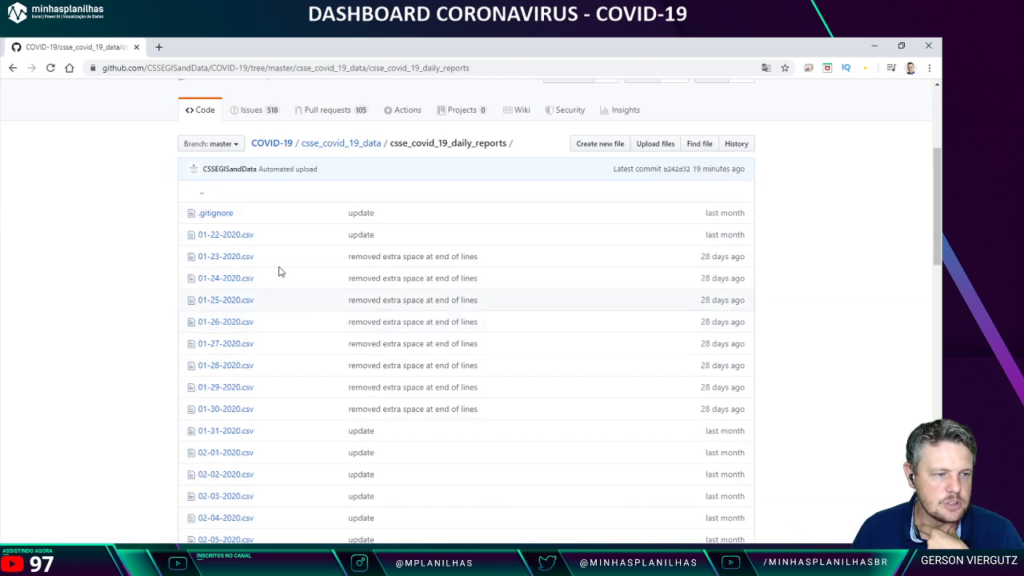
{"action": "scroll", "coordinate": [293, 279], "scroll_direction": "down", "scroll_amount": 6}
{"action": "scroll", "coordinate": [288, 276], "scroll_direction": "down", "scroll_amount": 6}
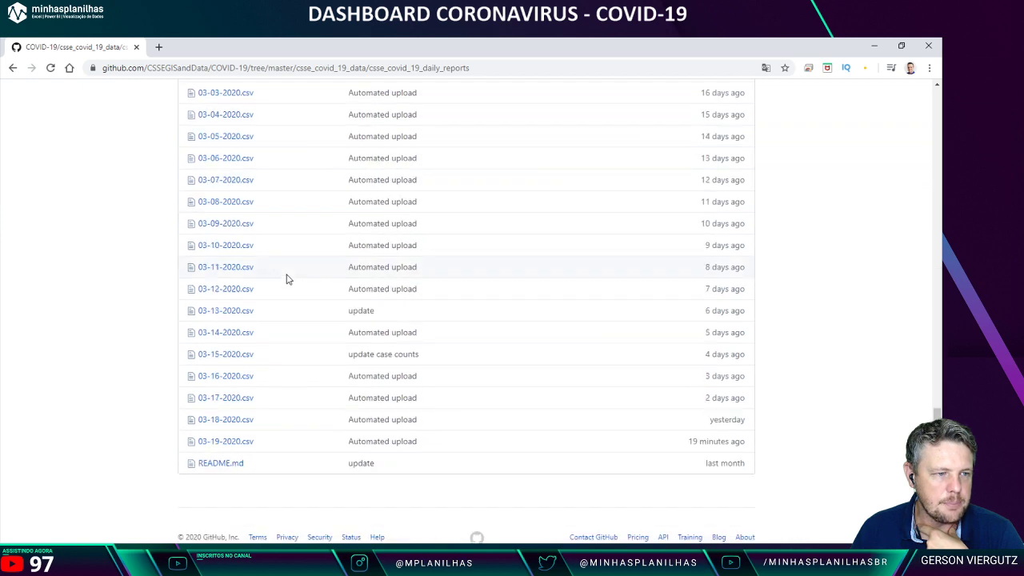
{"action": "scroll", "coordinate": [282, 280], "scroll_direction": "up", "scroll_amount": 10}
{"action": "scroll", "coordinate": [281, 283], "scroll_direction": "up", "scroll_amount": 4}
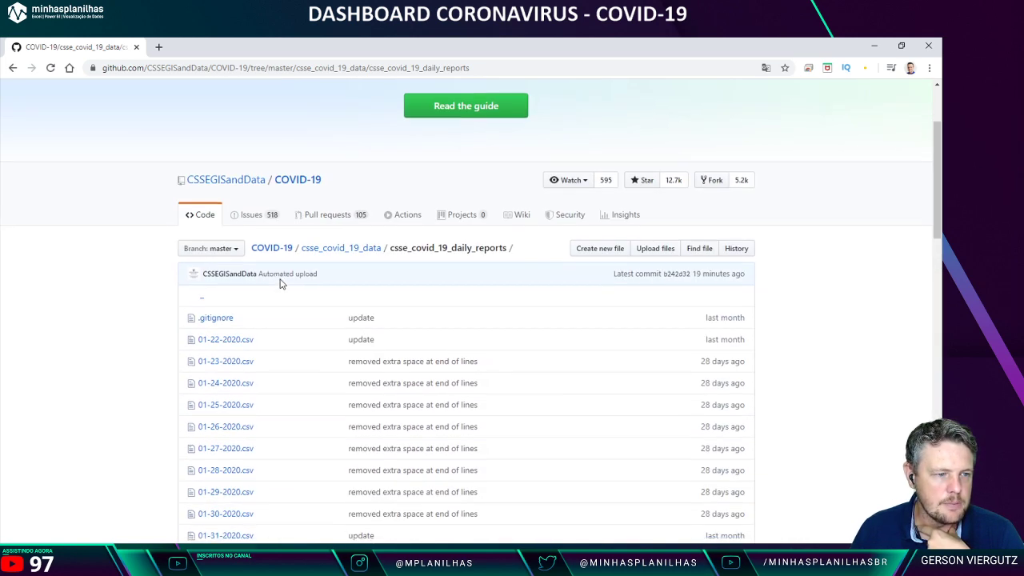
Step: Open the 03-19-2020.csv daily report and examine its header columns from Province/State to Longitude and the first Confirmed figures
{"action": "scroll", "coordinate": [284, 284], "scroll_direction": "down", "scroll_amount": 13}
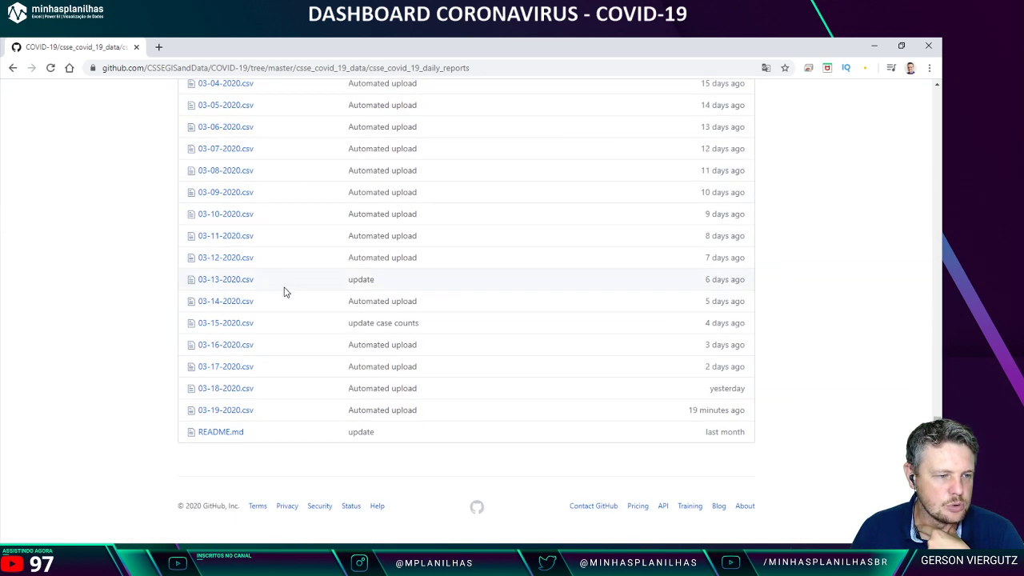
{"action": "left_click", "coordinate": [228, 411]}
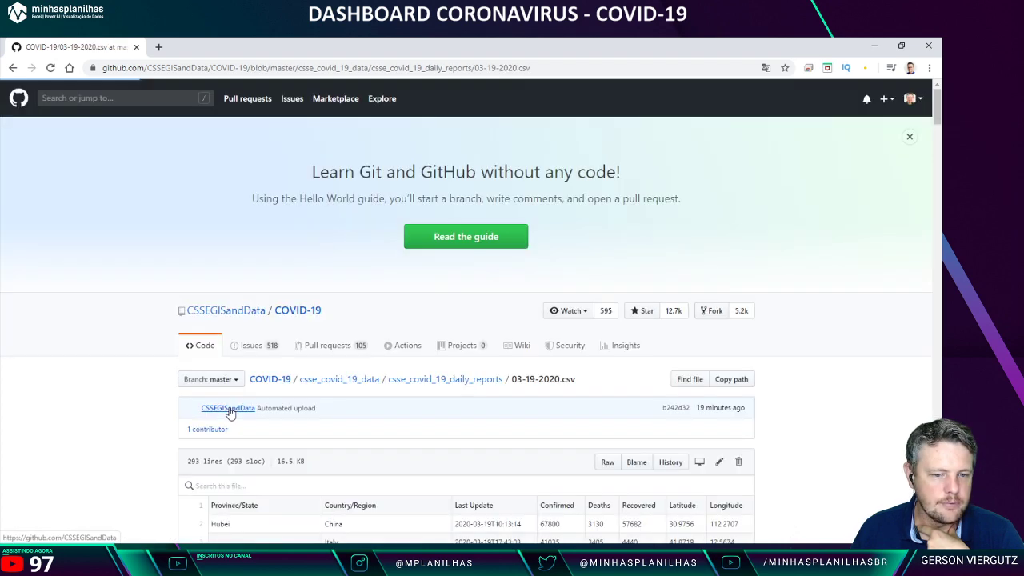
{"action": "scroll", "coordinate": [617, 319], "scroll_direction": "down", "scroll_amount": 4}
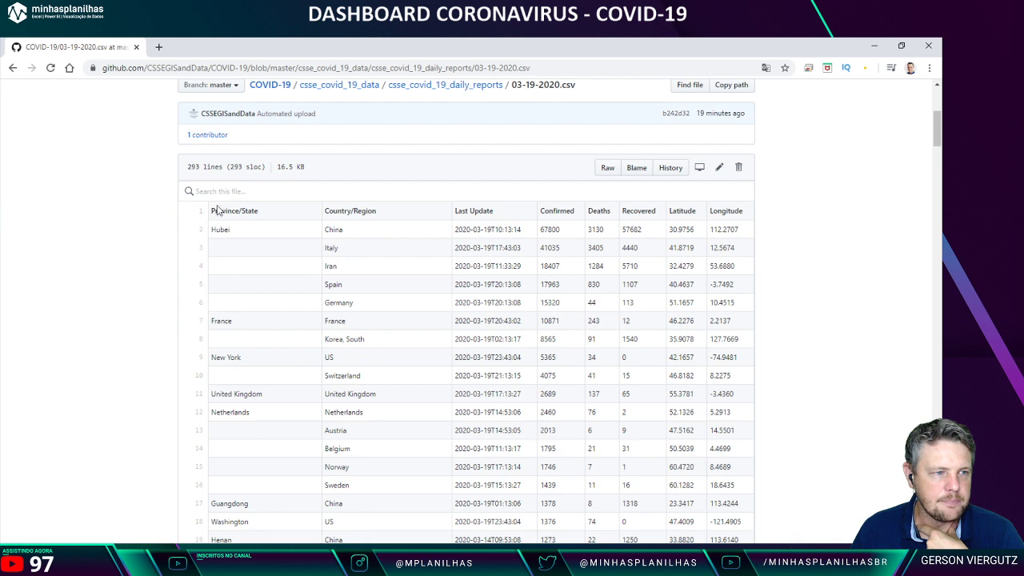
{"action": "left_click_drag", "start_coordinate": [216, 209], "coordinate": [714, 210]}
{"action": "left_click", "coordinate": [445, 240]}
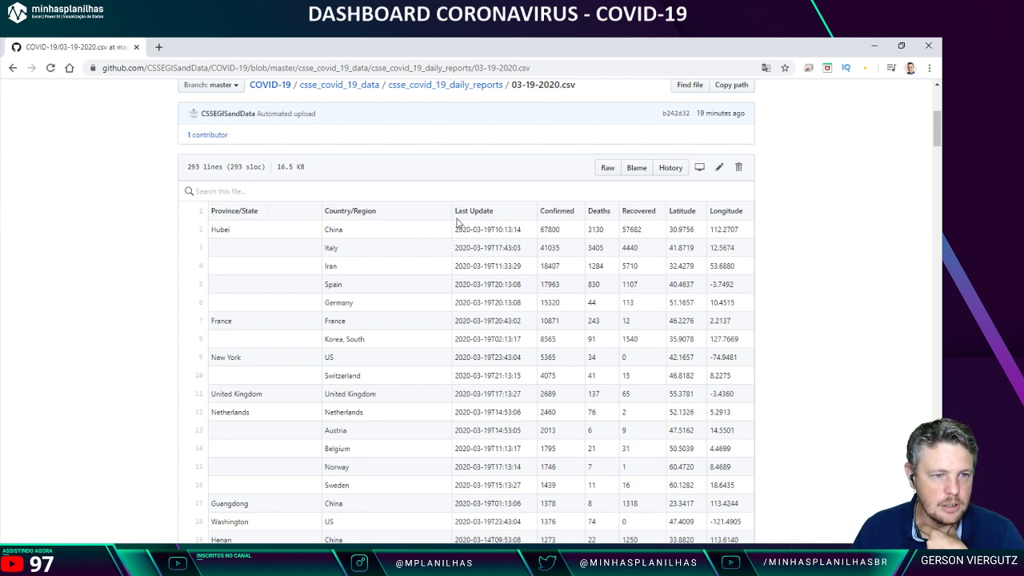
{"action": "left_click_drag", "start_coordinate": [456, 210], "coordinate": [696, 210]}
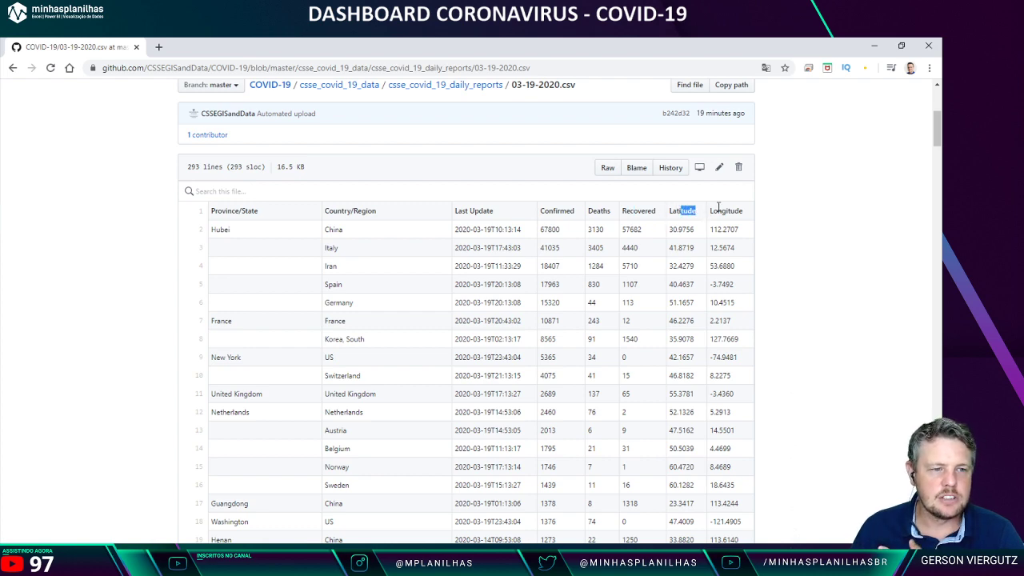
{"action": "scroll", "coordinate": [696, 207], "scroll_direction": "up", "scroll_amount": 3}
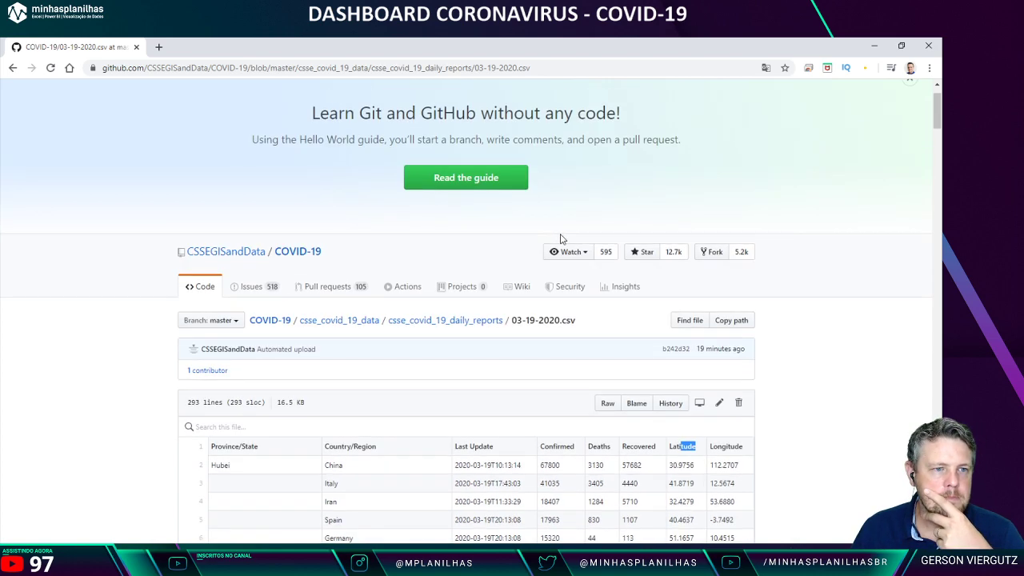
{"action": "left_click", "coordinate": [559, 317]}
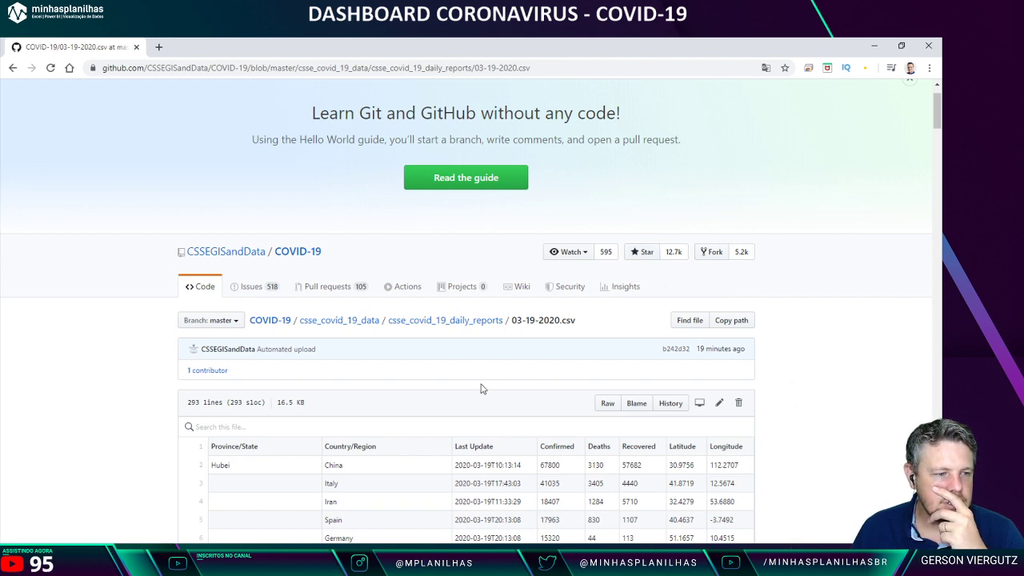
{"action": "scroll", "coordinate": [490, 374], "scroll_direction": "down", "scroll_amount": 3}
{"action": "left_click_drag", "start_coordinate": [560, 228], "coordinate": [541, 231]}
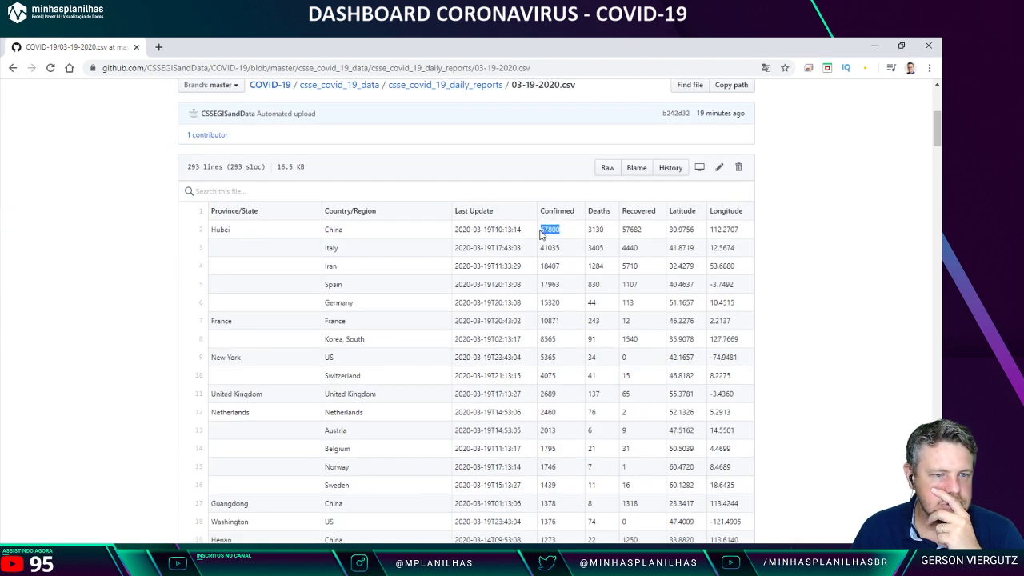
{"action": "left_click", "coordinate": [558, 249]}
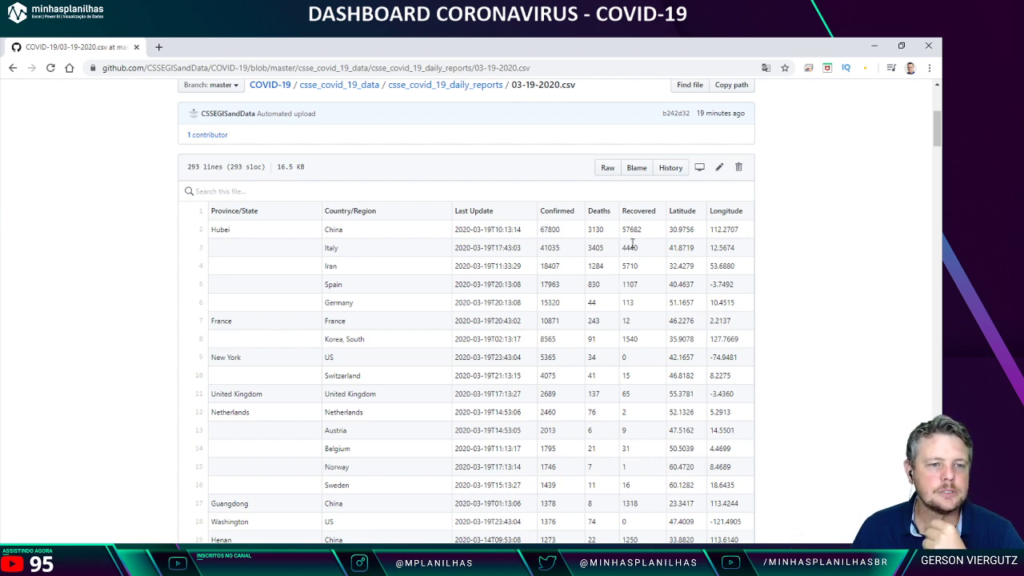
Step: Return to the csse_covid_19_daily_reports folder and look through its daily CSV files down to the most recent one
{"action": "scroll", "coordinate": [605, 263], "scroll_direction": "up", "scroll_amount": 4}
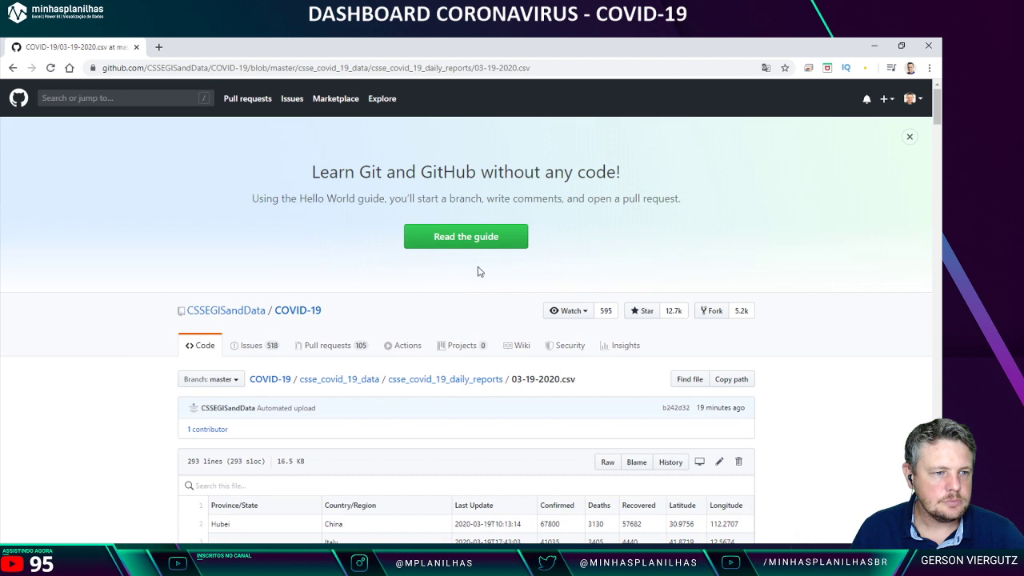
{"action": "left_click", "coordinate": [462, 382]}
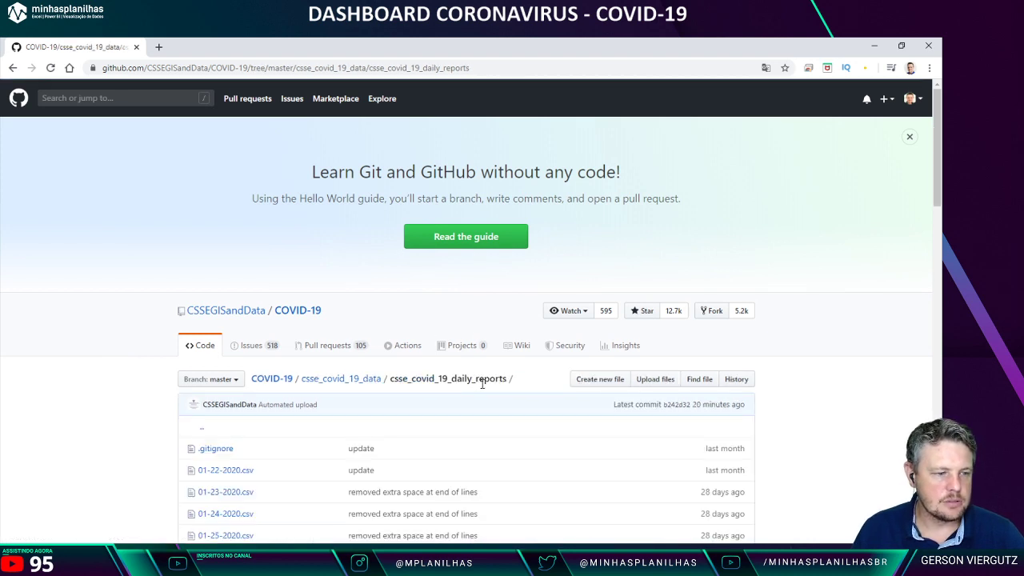
{"action": "scroll", "coordinate": [483, 384], "scroll_direction": "down", "scroll_amount": 2}
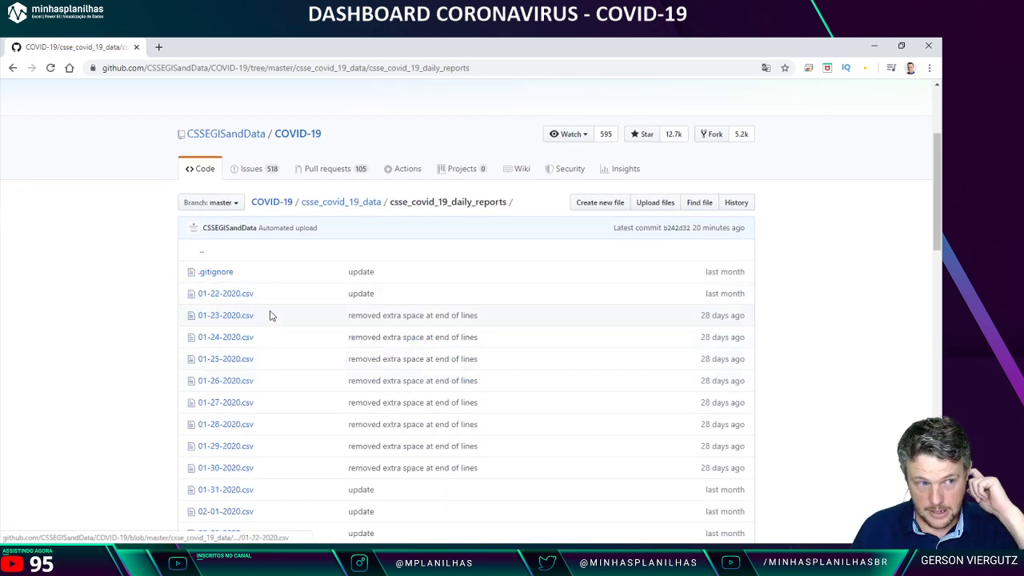
{"action": "scroll", "coordinate": [300, 324], "scroll_direction": "down", "scroll_amount": 4}
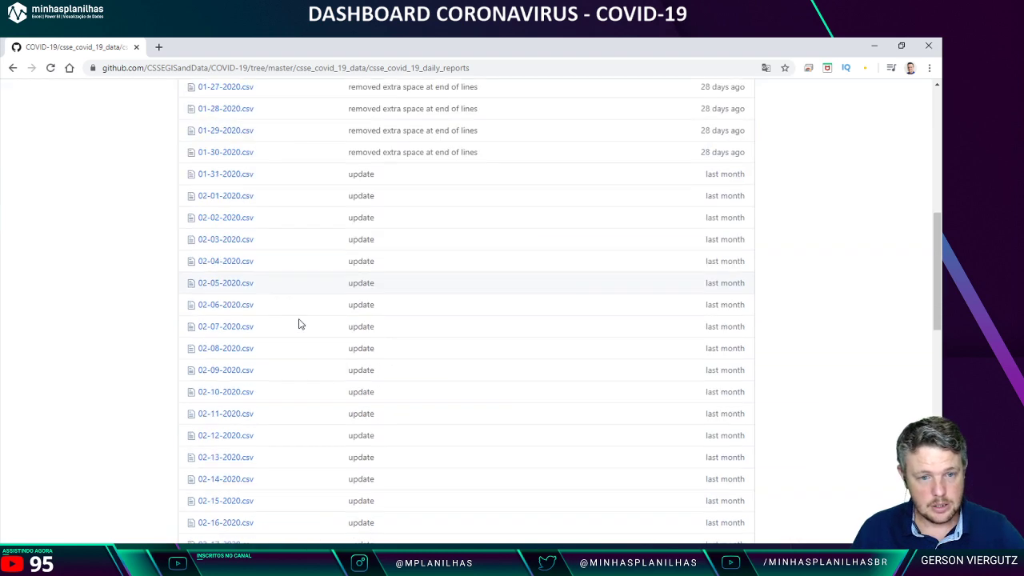
{"action": "scroll", "coordinate": [300, 324], "scroll_direction": "down", "scroll_amount": 10}
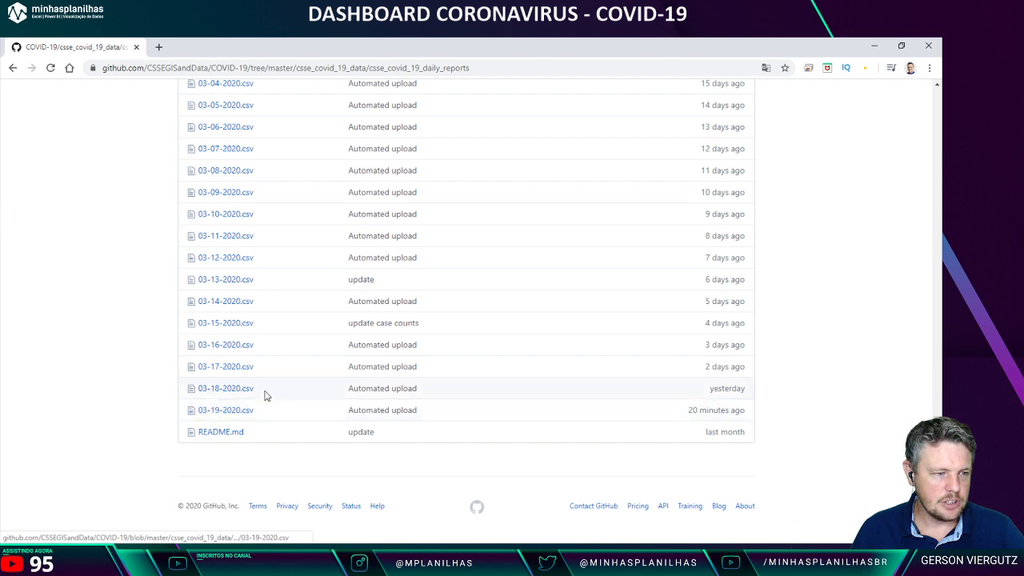
{"action": "scroll", "coordinate": [448, 320], "scroll_direction": "up", "scroll_amount": 16}
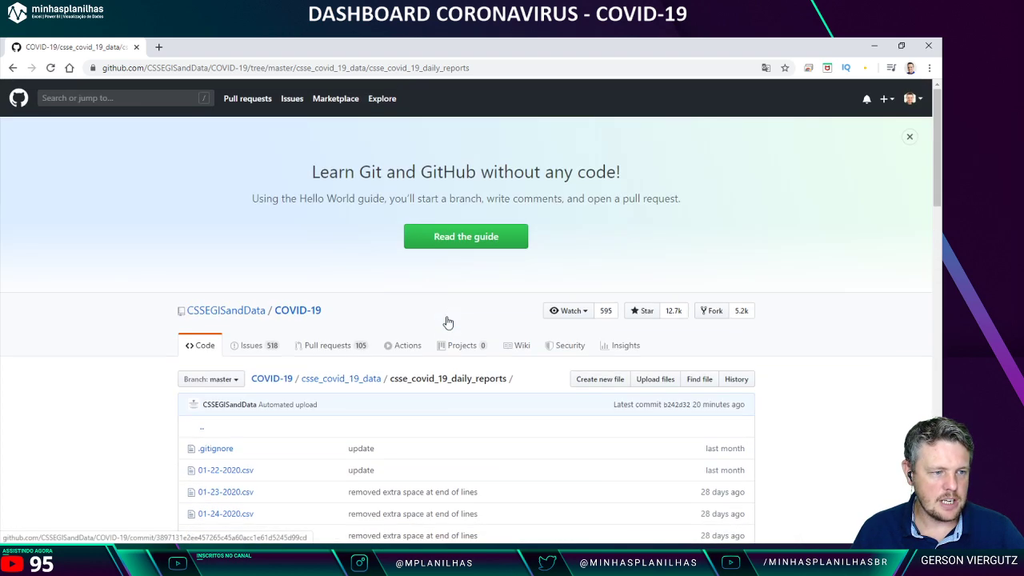
Step: Go back to csse_covid_19_data and open time_series_19-covid-Confirmed.csv from the csse_covid_19_time_series folder
{"action": "left_click", "coordinate": [344, 379]}
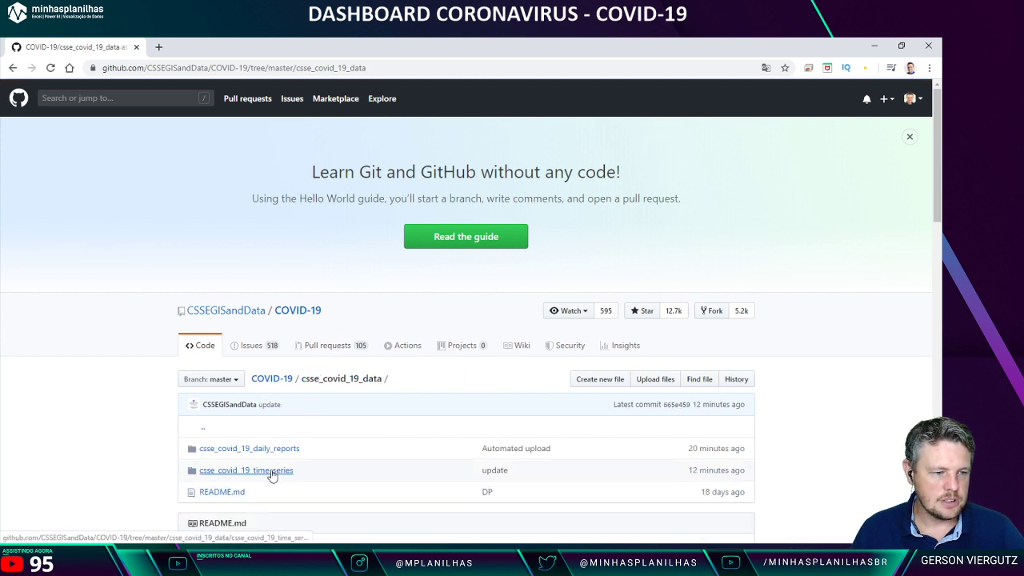
{"action": "left_click", "coordinate": [268, 470]}
{"action": "scroll", "coordinate": [493, 359], "scroll_direction": "down", "scroll_amount": 3}
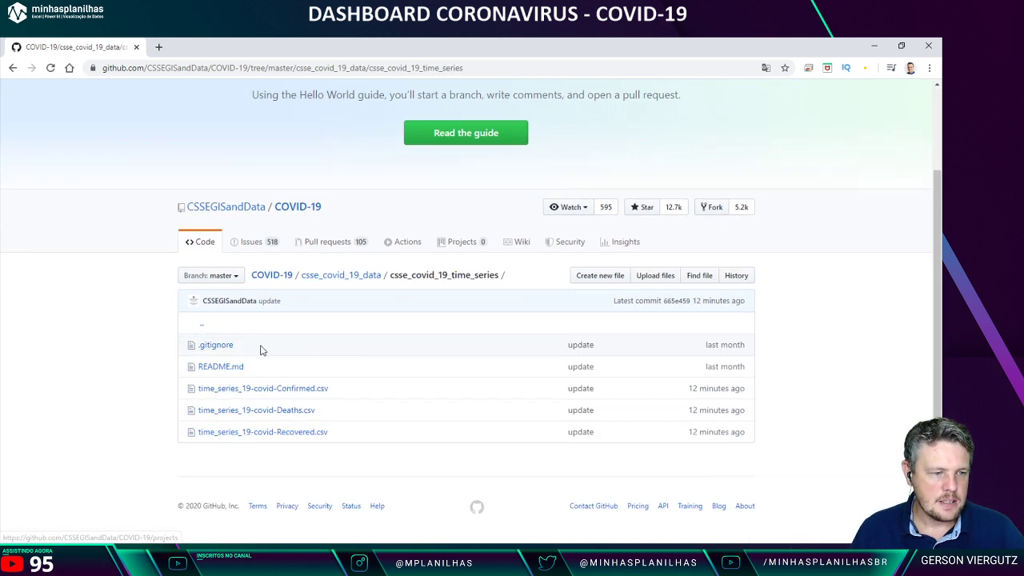
{"action": "left_click", "coordinate": [281, 389]}
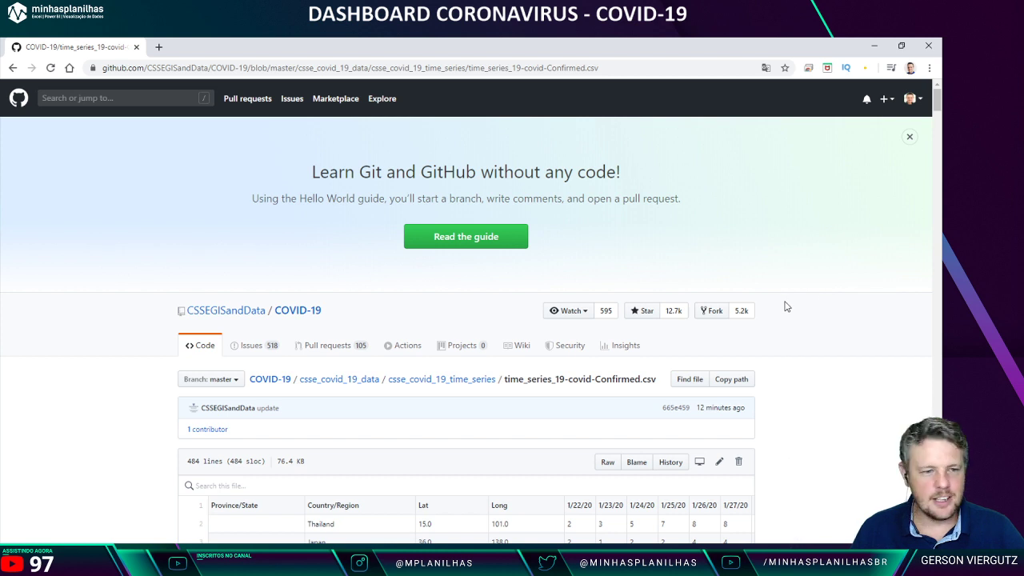
Step: Examine the confirmed-cases file's name, its Province/State and other header columns, and the country rows beneath them
{"action": "scroll", "coordinate": [839, 271], "scroll_direction": "down", "scroll_amount": 3}
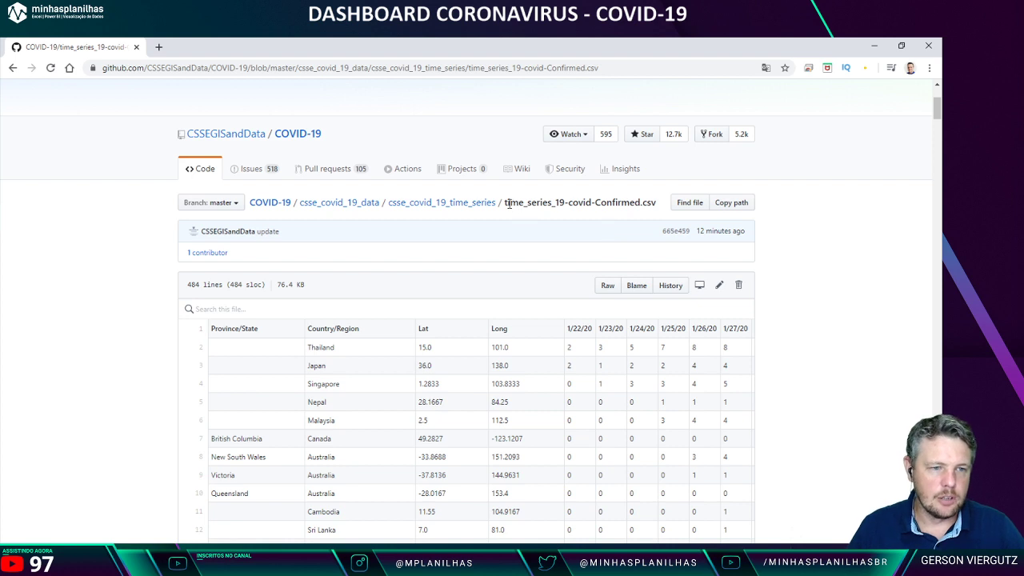
{"action": "left_click_drag", "start_coordinate": [525, 202], "coordinate": [657, 204]}
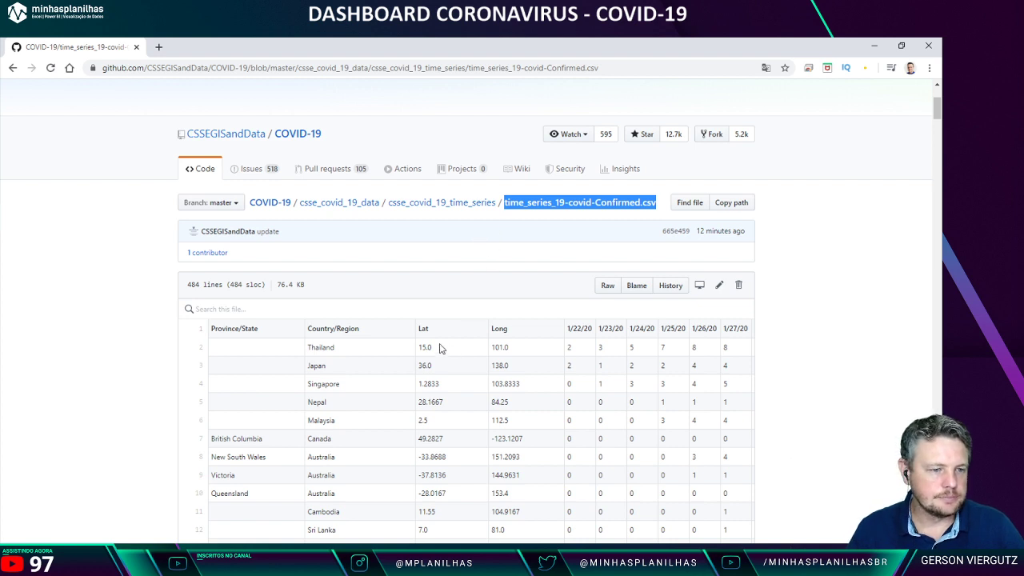
{"action": "left_click_drag", "start_coordinate": [211, 329], "coordinate": [296, 328]}
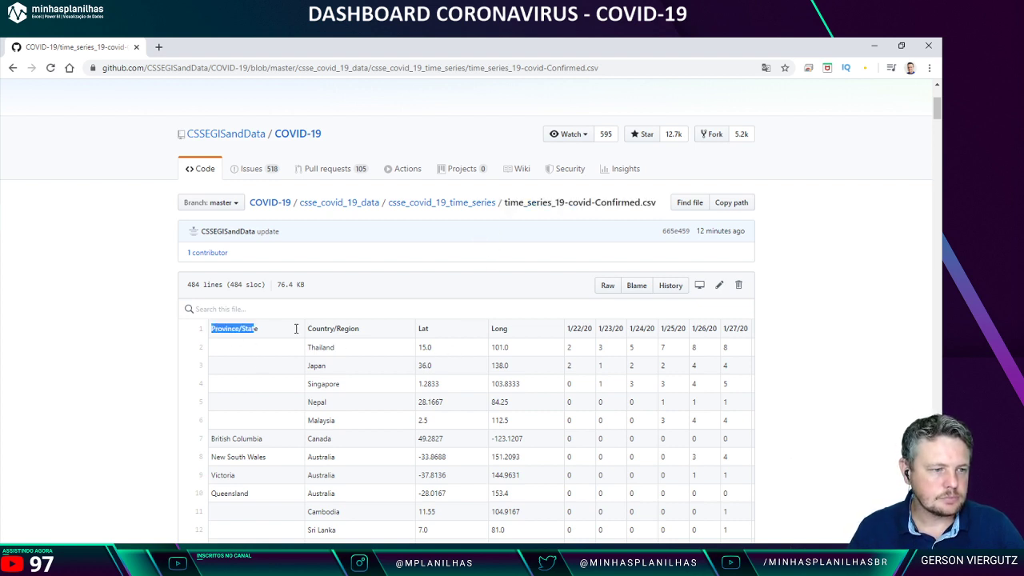
{"action": "left_click", "coordinate": [372, 309]}
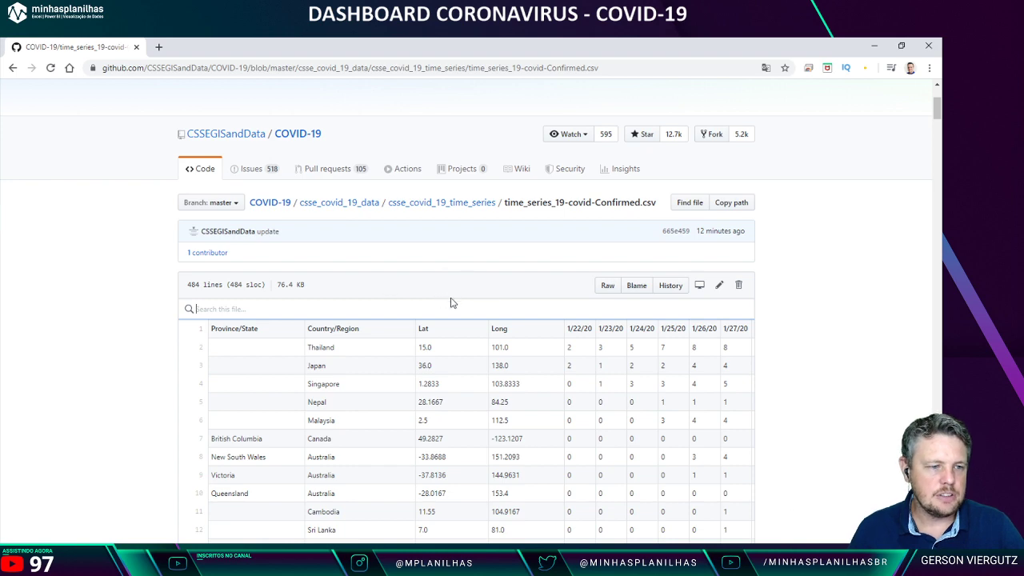
{"action": "scroll", "coordinate": [492, 380], "scroll_direction": "down", "scroll_amount": 4}
{"action": "scroll", "coordinate": [500, 376], "scroll_direction": "up", "scroll_amount": 7}
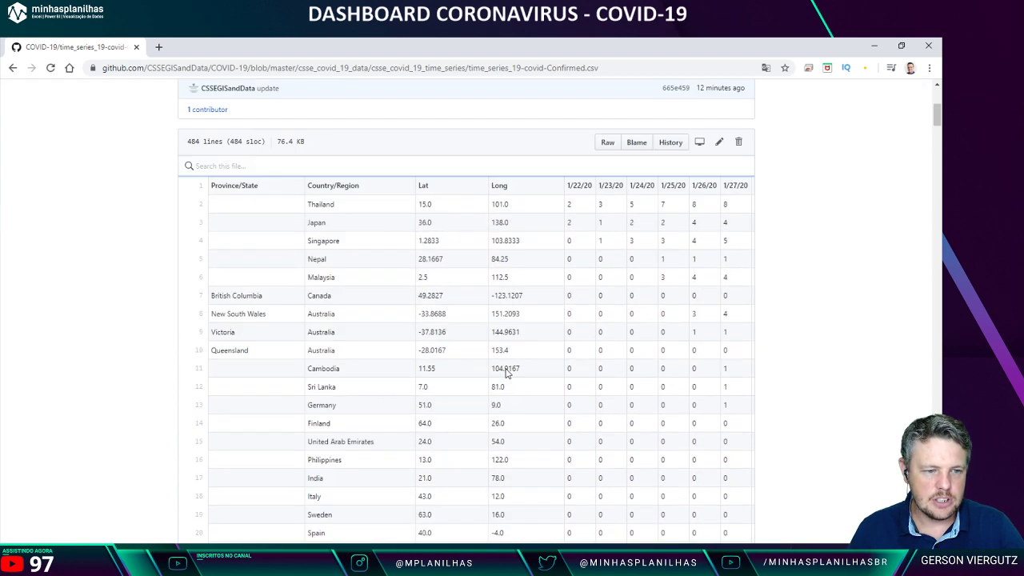
Step: Display the raw version of time_series_19-covid-Confirmed.csv and copy its web address
{"action": "scroll", "coordinate": [516, 422], "scroll_direction": "down", "scroll_amount": 2}
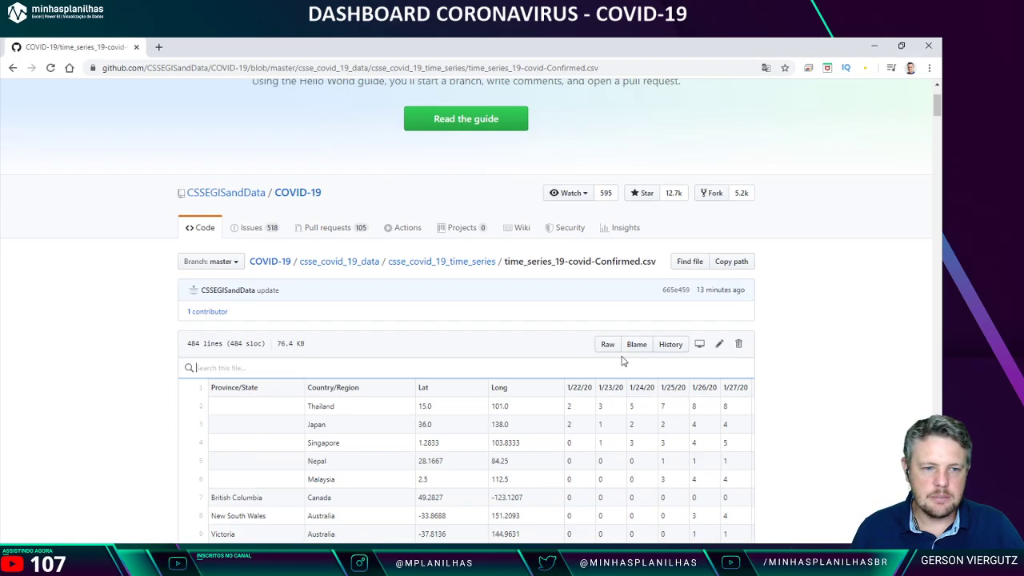
{"action": "left_click", "coordinate": [606, 346]}
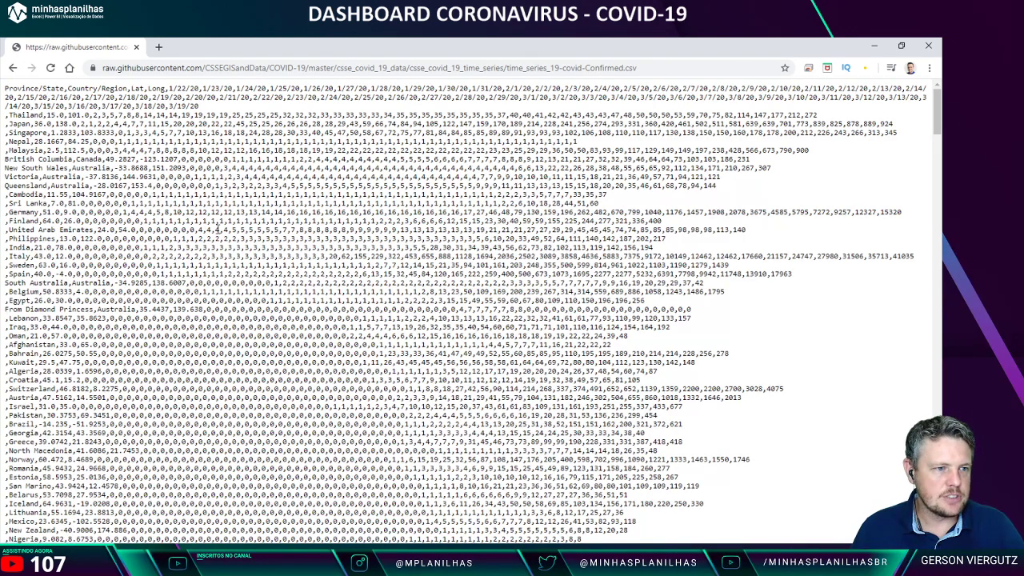
{"action": "left_click", "coordinate": [664, 71]}
{"action": "key", "text": "ctrl+c"}
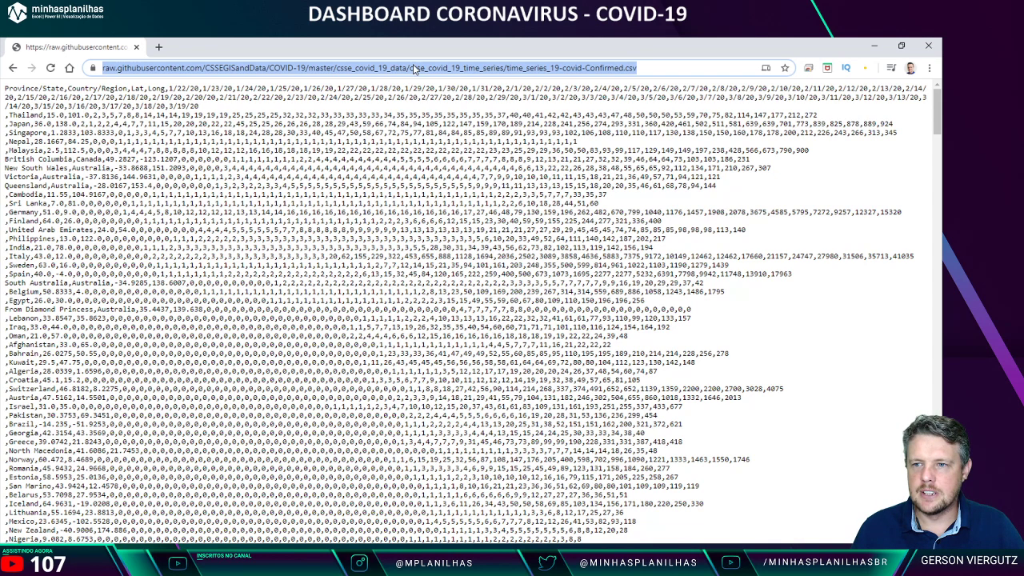
Step: Switch to the untitled Power BI Desktop report and connect to a Web data source using the copied raw CSV URL
{"action": "left_click", "coordinate": [309, 559]}
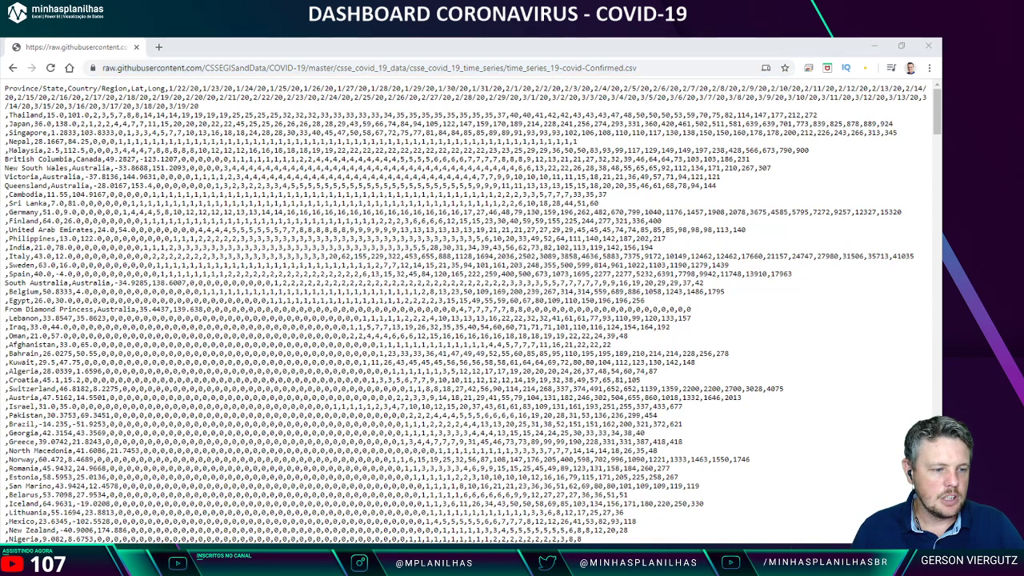
{"action": "left_click", "coordinate": [342, 516]}
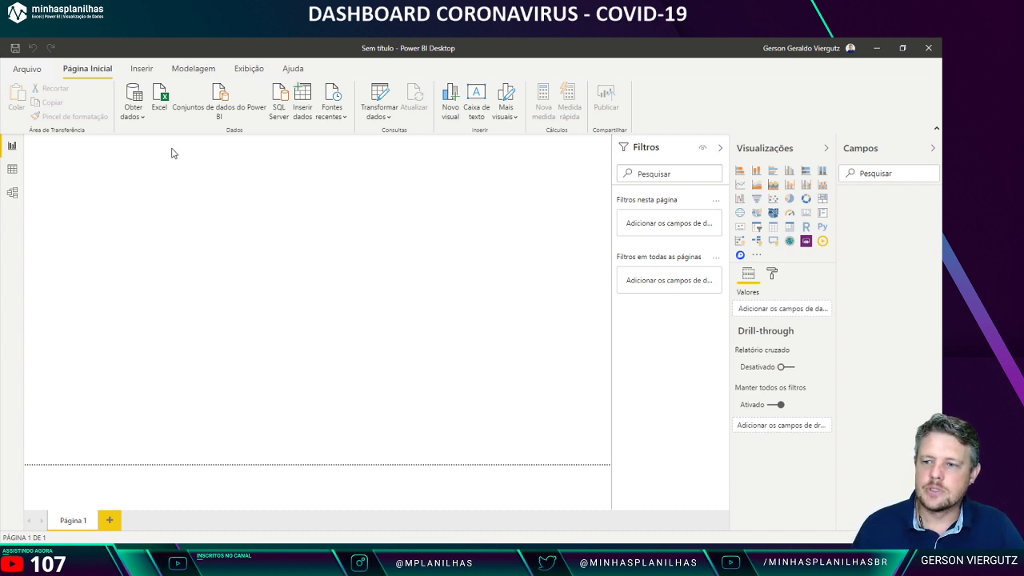
{"action": "left_click", "coordinate": [138, 117]}
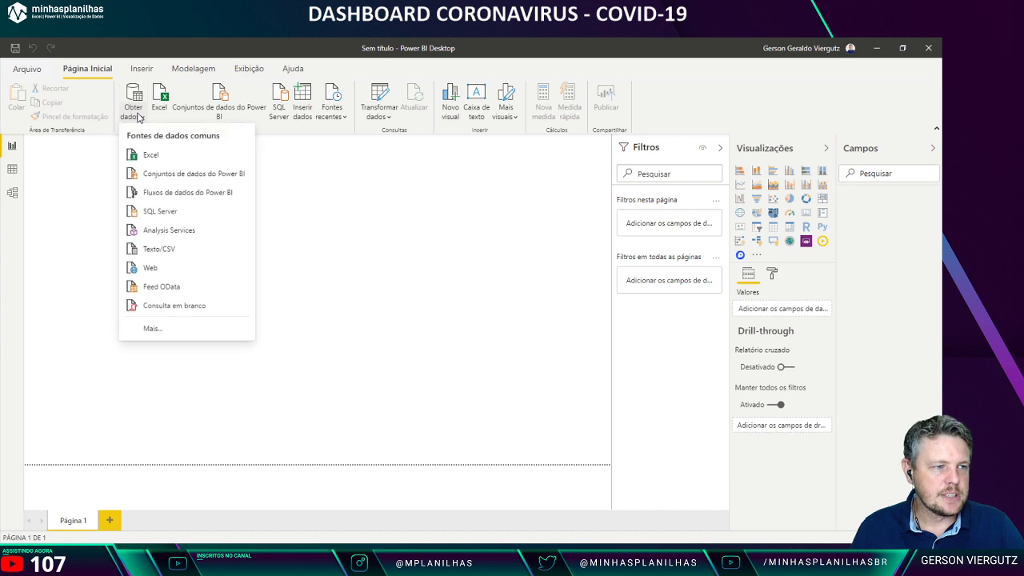
{"action": "left_click", "coordinate": [152, 271]}
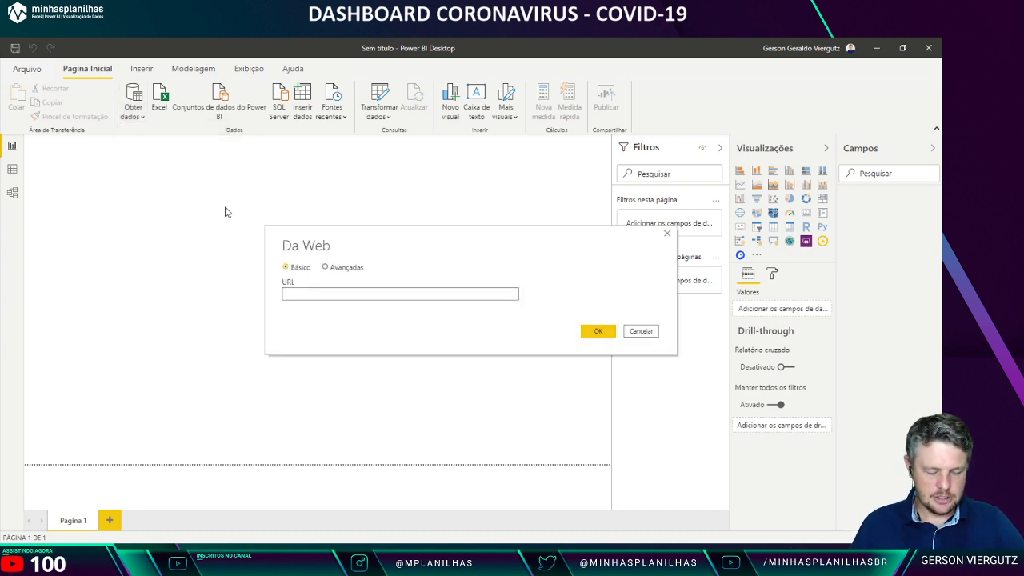
{"action": "key", "text": "ctrl+v"}
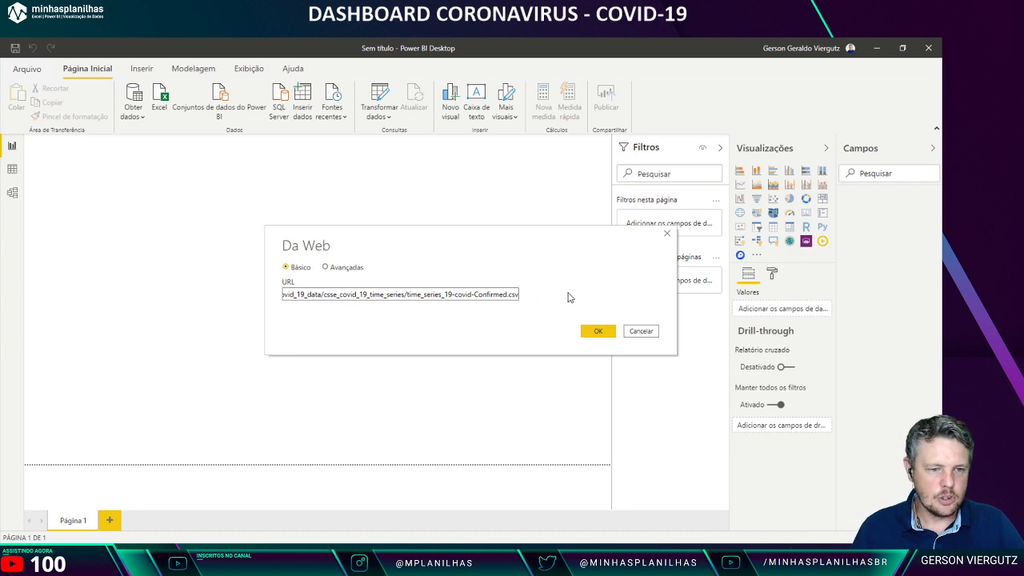
{"action": "left_click", "coordinate": [599, 330]}
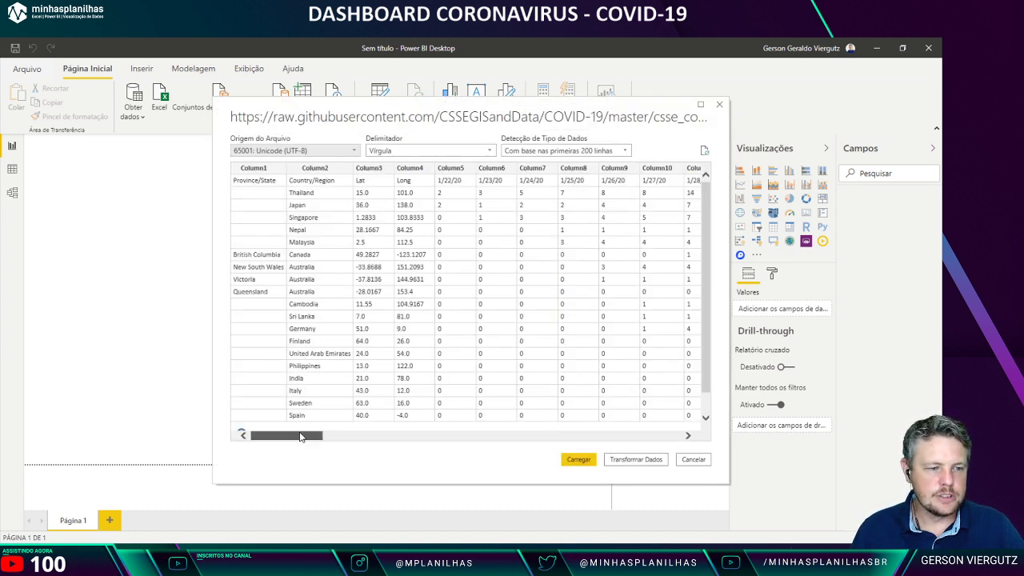
Step: Check the preview through its last date column, open the data in Power Query Editor and delete the Tipo Alterado step
{"action": "left_click_drag", "start_coordinate": [304, 437], "coordinate": [680, 415]}
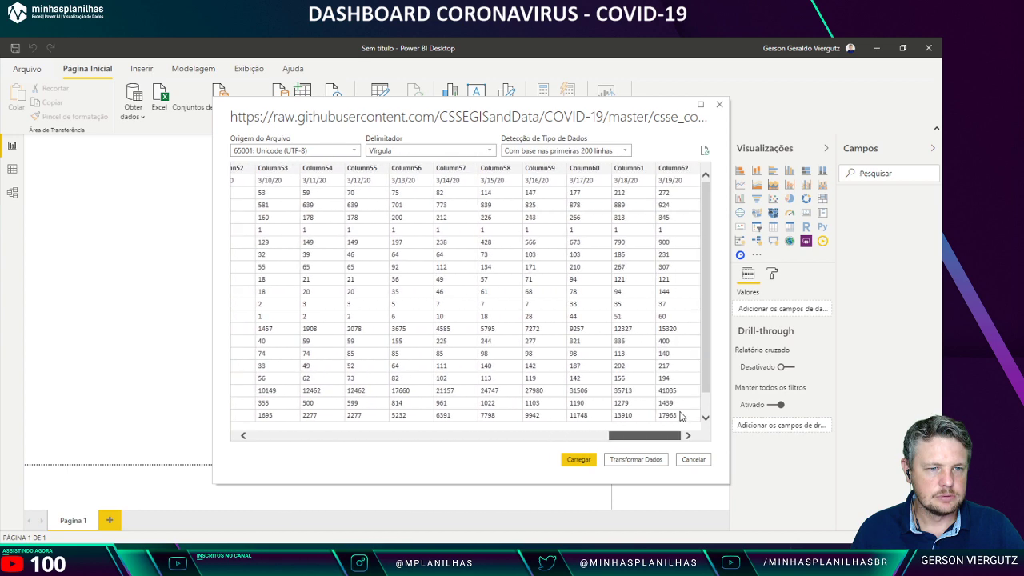
{"action": "left_click", "coordinate": [631, 459]}
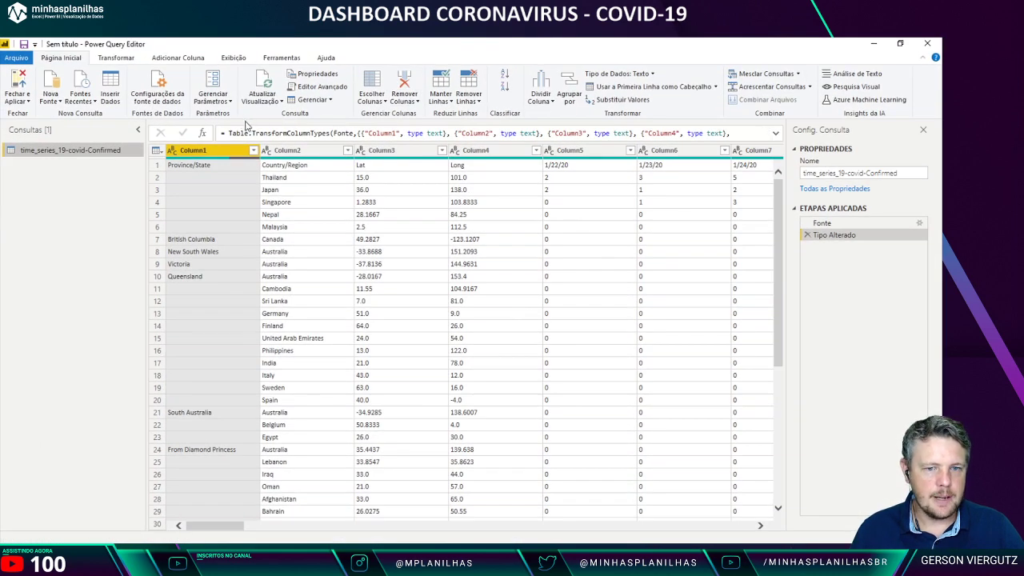
{"action": "left_click", "coordinate": [807, 235]}
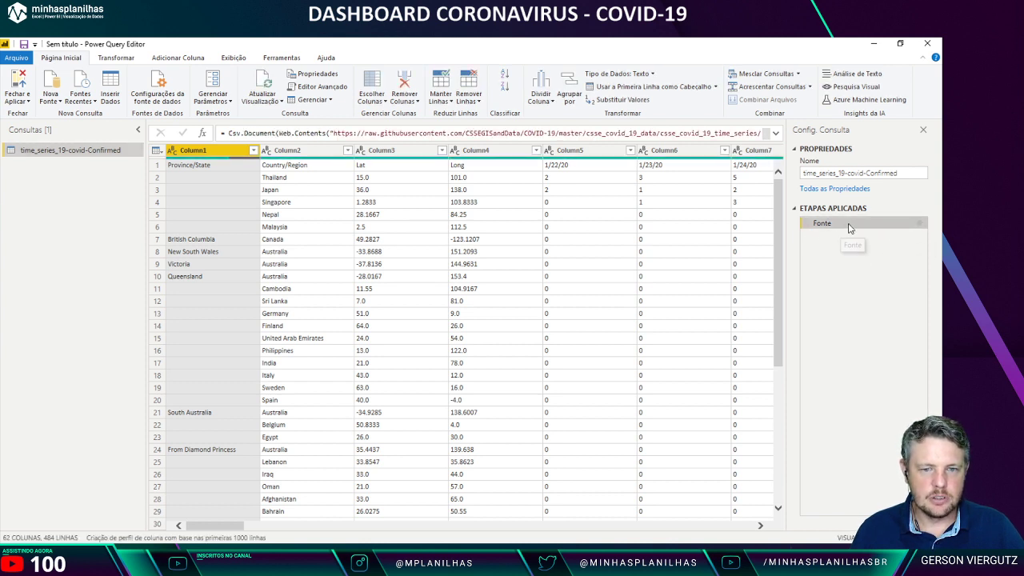
Step: Examine the first data row holding the real headings (Province/State, Country/Region, Lat) against the generic column names above it
{"action": "left_click", "coordinate": [276, 167]}
{"action": "left_click", "coordinate": [208, 167]}
{"action": "left_click", "coordinate": [386, 164]}
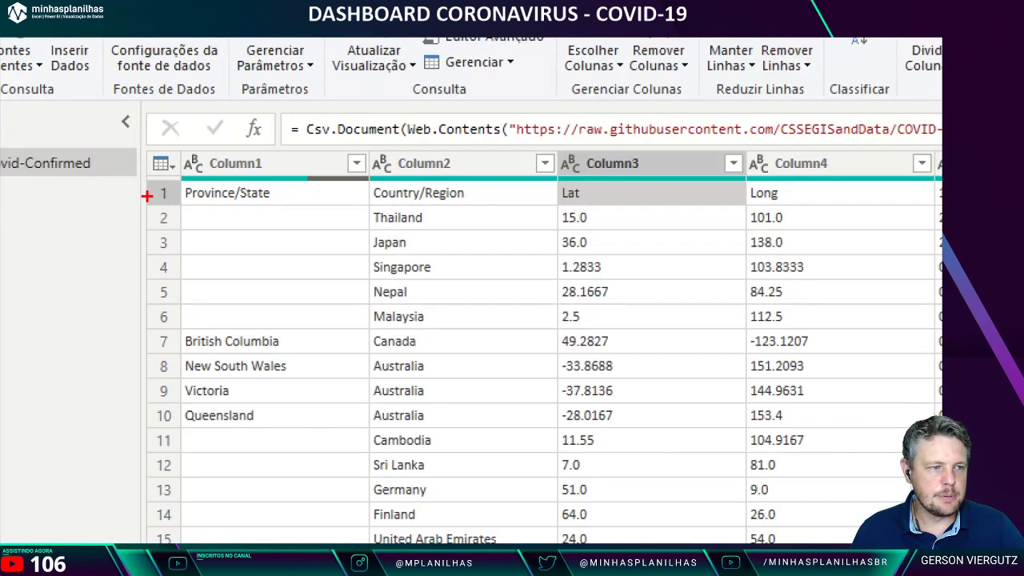
{"action": "left_click_drag", "start_coordinate": [153, 198], "coordinate": [320, 230]}
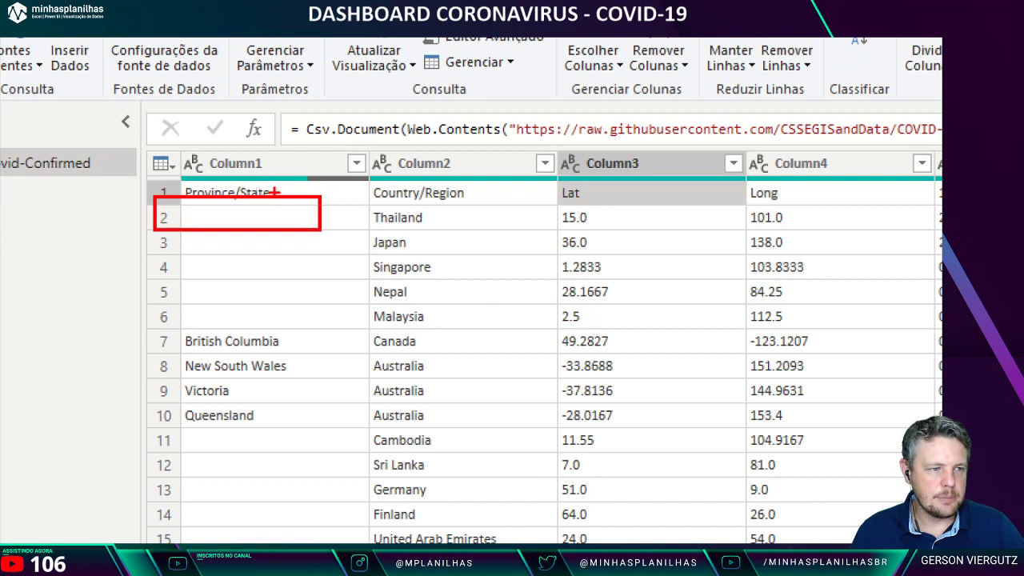
{"action": "left_click_drag", "start_coordinate": [229, 194], "coordinate": [310, 195]}
{"action": "key", "text": "ctrl+z"}
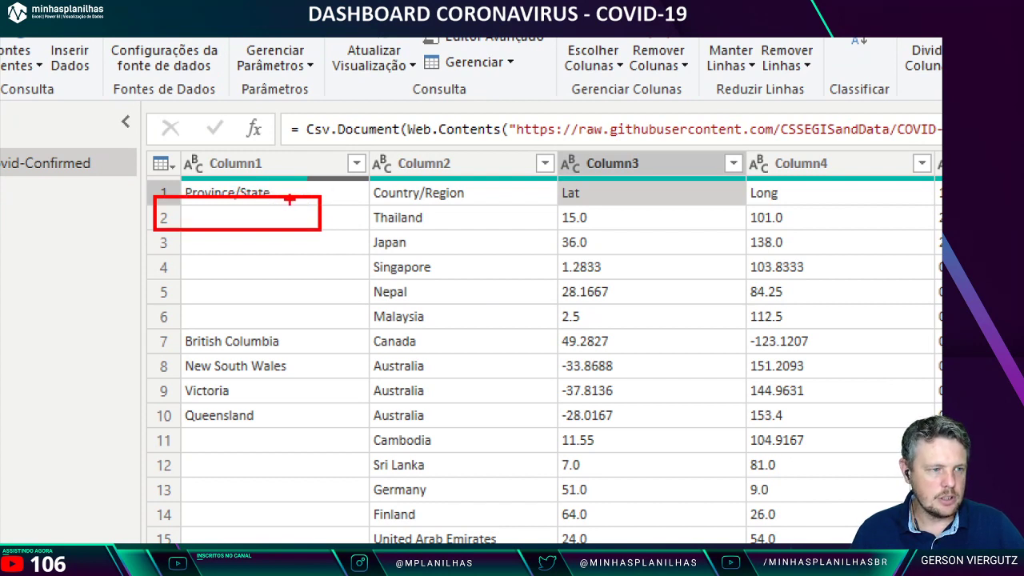
{"action": "key", "text": "ctrl+z"}
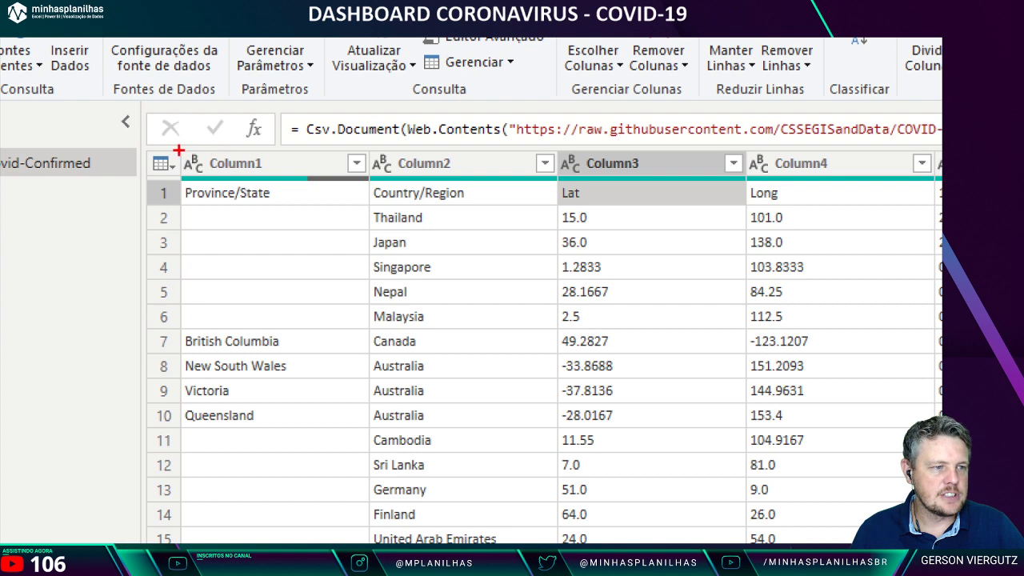
{"action": "left_click_drag", "start_coordinate": [178, 151], "coordinate": [385, 177]}
{"action": "left_click_drag", "start_coordinate": [288, 196], "coordinate": [288, 164]}
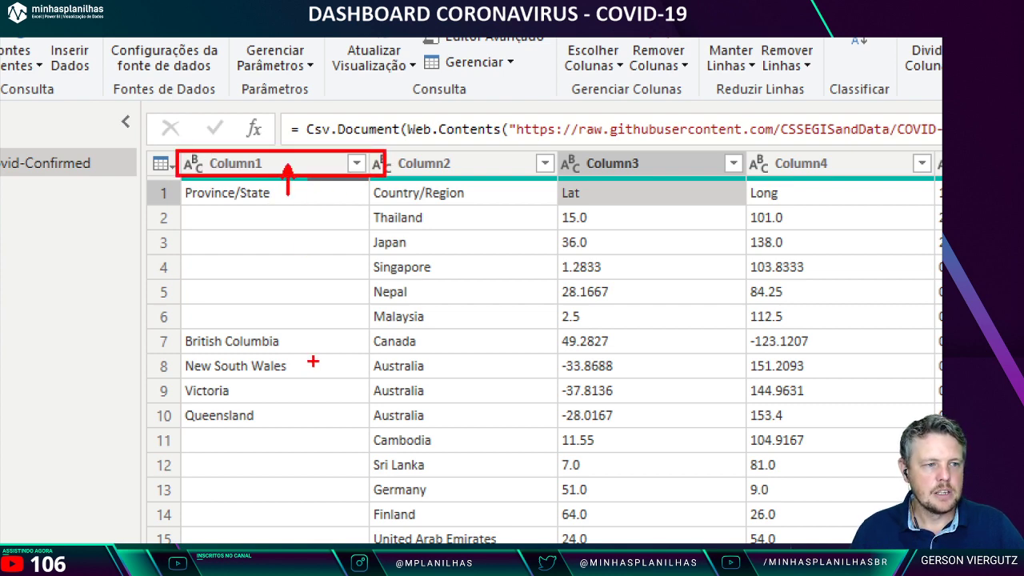
{"action": "key", "text": "Escape"}
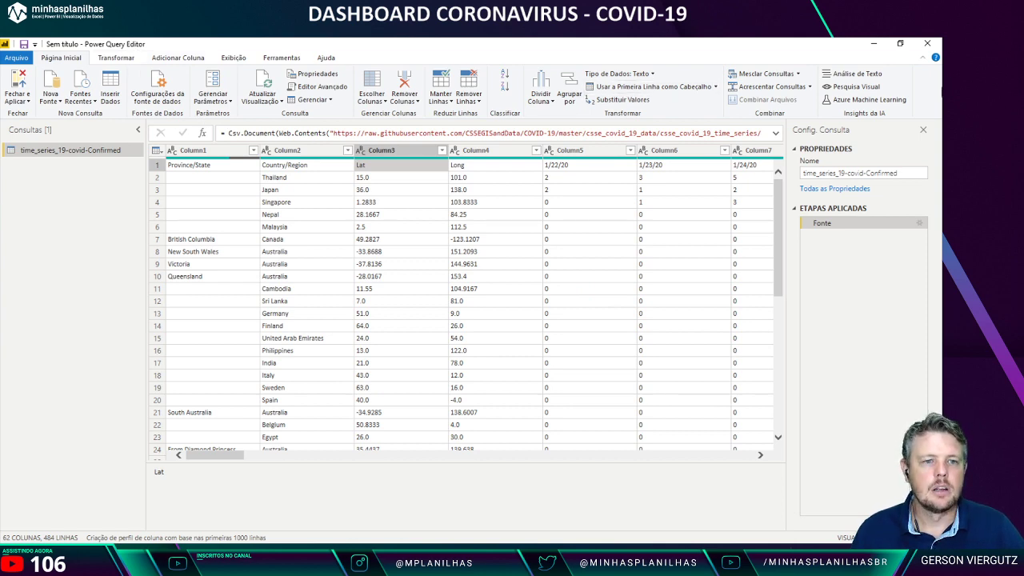
Step: Use the first row as column headers and delete the automatic Tipo Alterado step
{"action": "key", "text": "ctrl+1"}
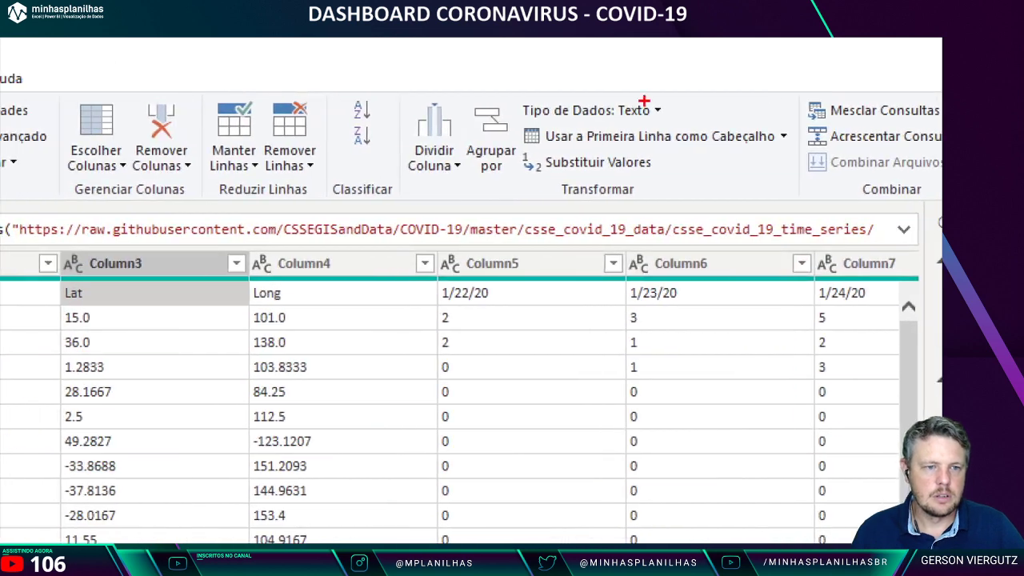
{"action": "mouse_move", "coordinate": [517, 113]}
{"action": "left_mouse_down"}
{"action": "mouse_move", "coordinate": [809, 157]}
{"action": "mouse_move", "coordinate": [771, 157]}
{"action": "mouse_move", "coordinate": [790, 157]}
{"action": "left_mouse_up"}
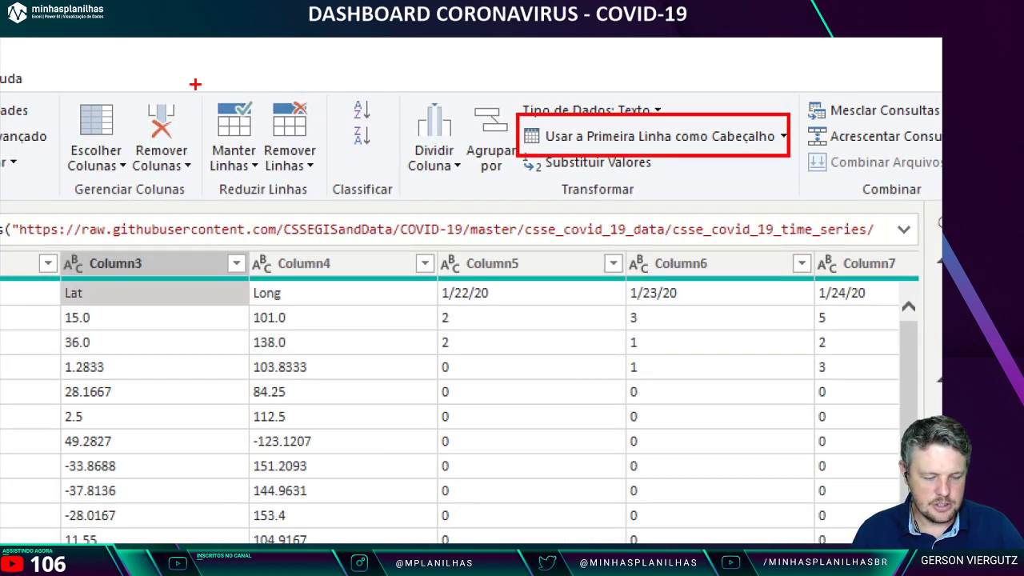
{"action": "left_click_drag", "start_coordinate": [324, 177], "coordinate": [445, 233]}
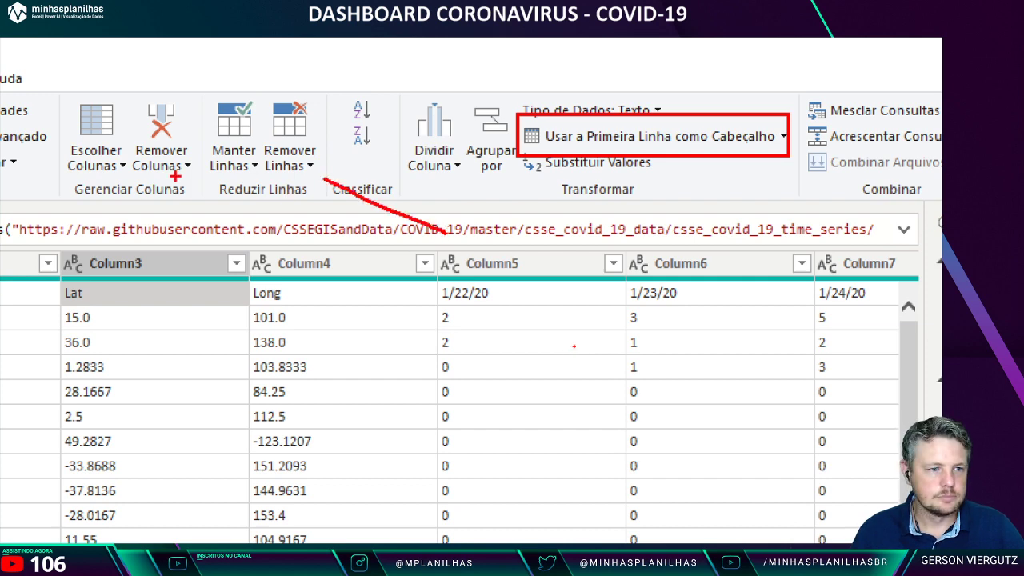
{"action": "key", "text": "Escape"}
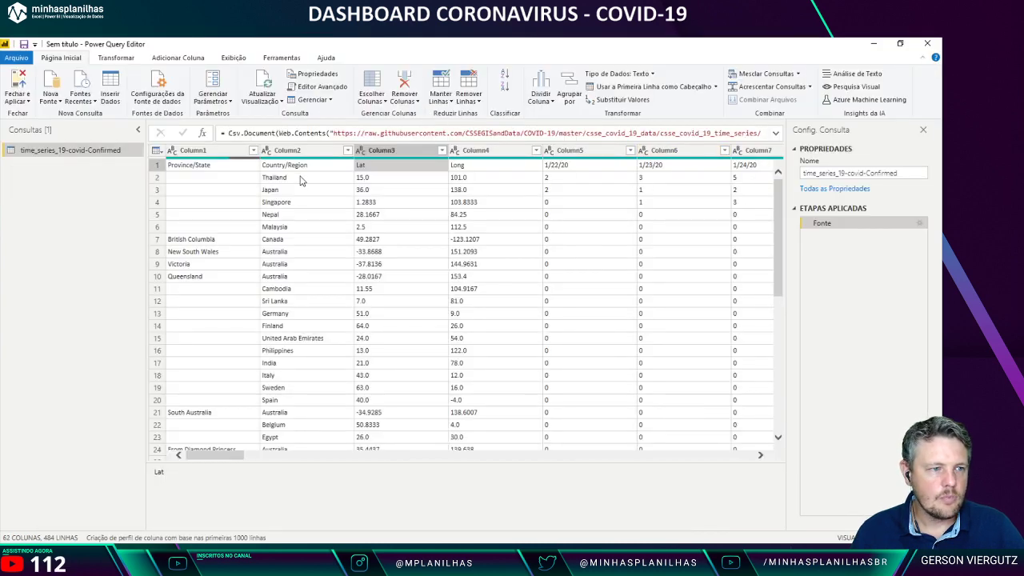
{"action": "left_click", "coordinate": [644, 87]}
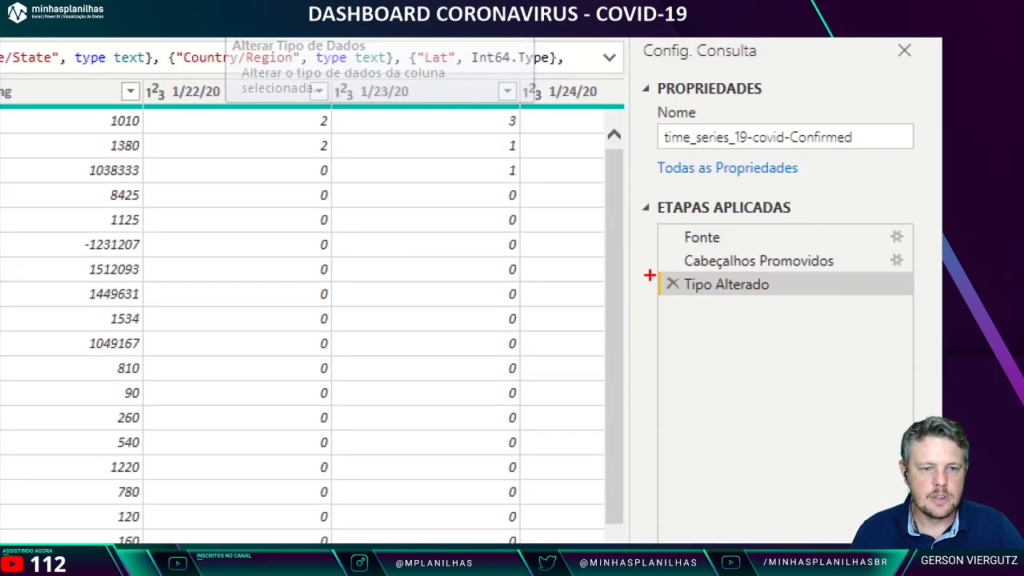
{"action": "mouse_move", "coordinate": [649, 274]}
{"action": "left_mouse_down"}
{"action": "mouse_move", "coordinate": [816, 314]}
{"action": "mouse_move", "coordinate": [890, 300]}
{"action": "left_mouse_up"}
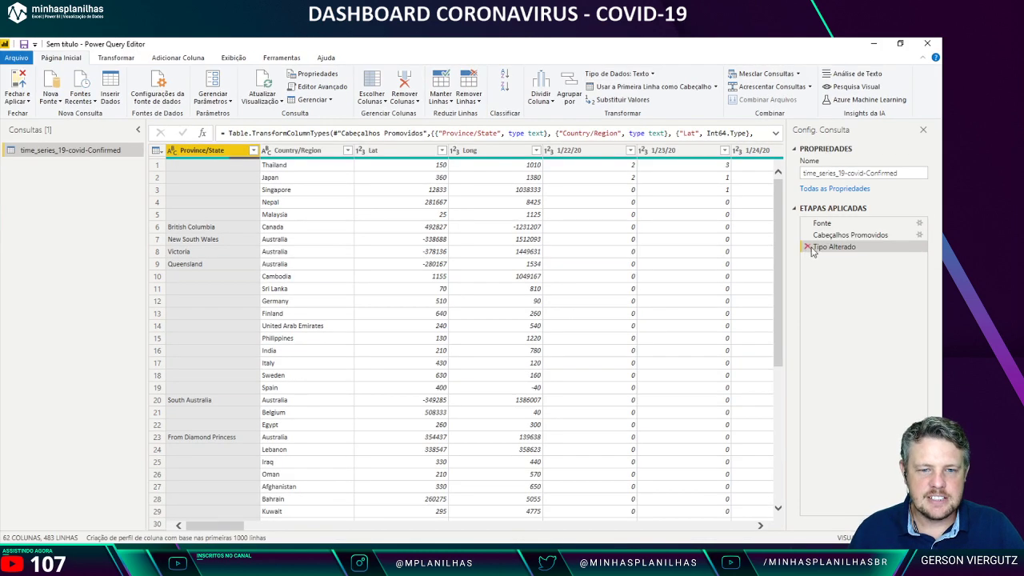
{"action": "left_click", "coordinate": [672, 284]}
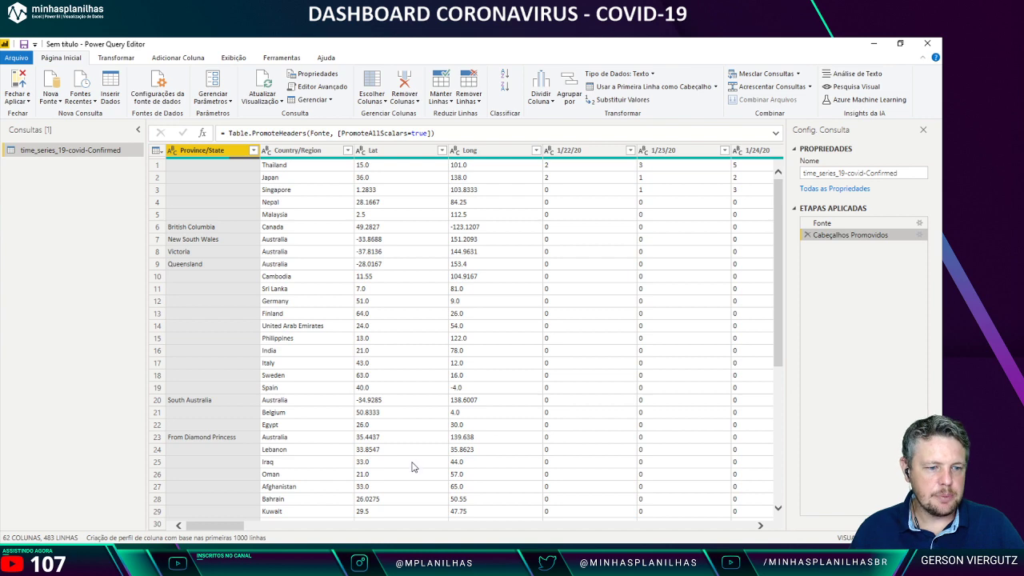
Step: Expand the formula display and show the Fonte step's complete Csv.Document formula, comparing it with the Cabeçalhos Promovidos step
{"action": "left_click_drag", "start_coordinate": [230, 526], "coordinate": [174, 526]}
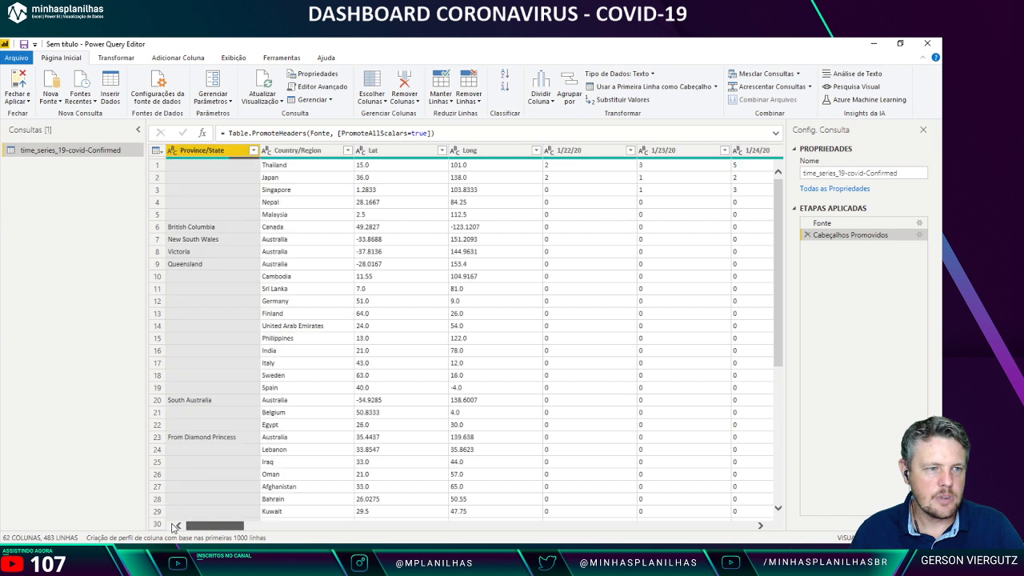
{"action": "left_click", "coordinate": [824, 223]}
{"action": "left_click", "coordinate": [775, 134]}
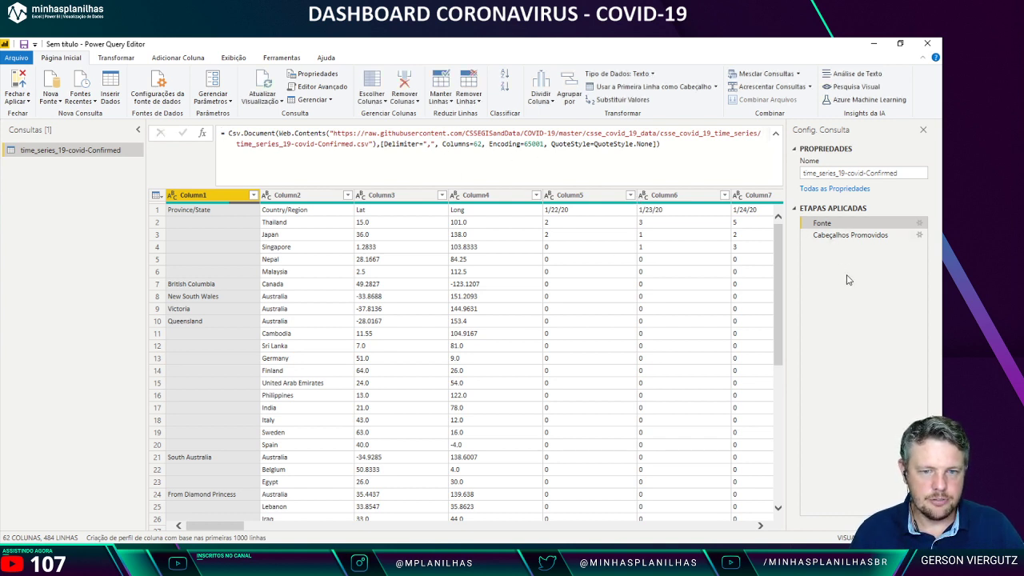
{"action": "left_click", "coordinate": [832, 236]}
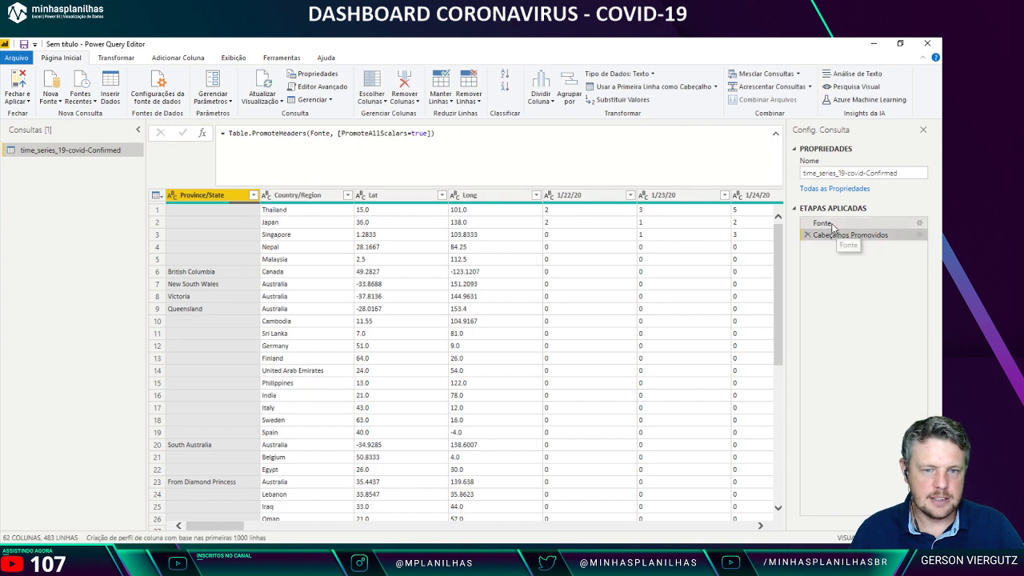
{"action": "left_click", "coordinate": [847, 224]}
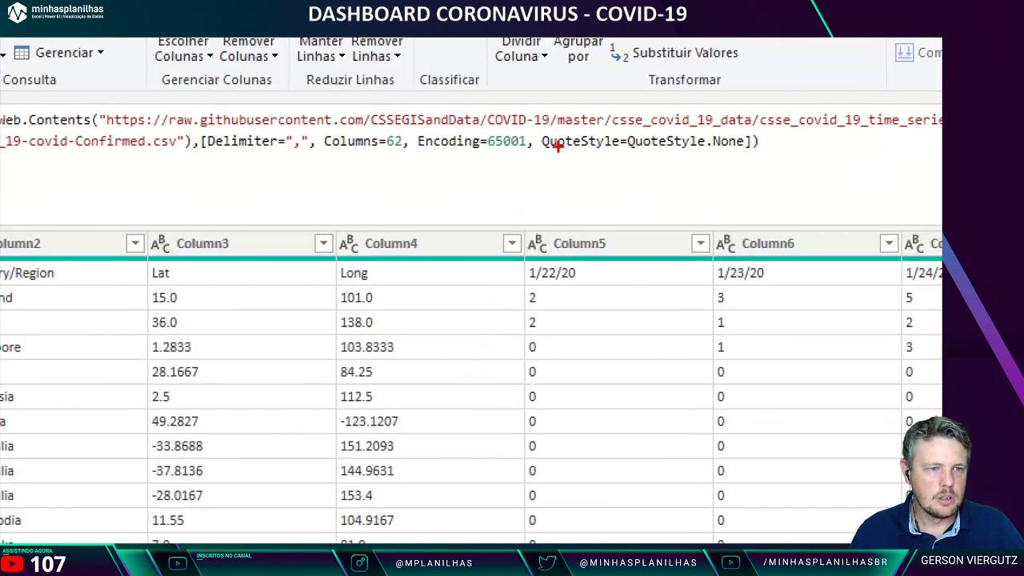
Step: Remove the Columns=62 argument from the Fonte step's formula and return to the Cabeçalhos Promovidos step
{"action": "left_click_drag", "start_coordinate": [329, 138], "coordinate": [415, 157]}
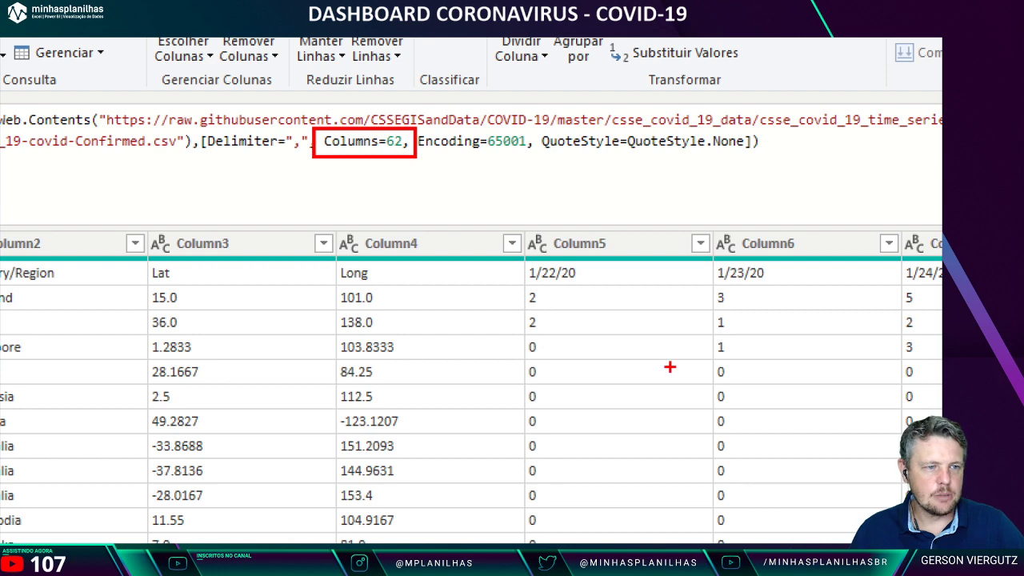
{"action": "key", "text": "Escape"}
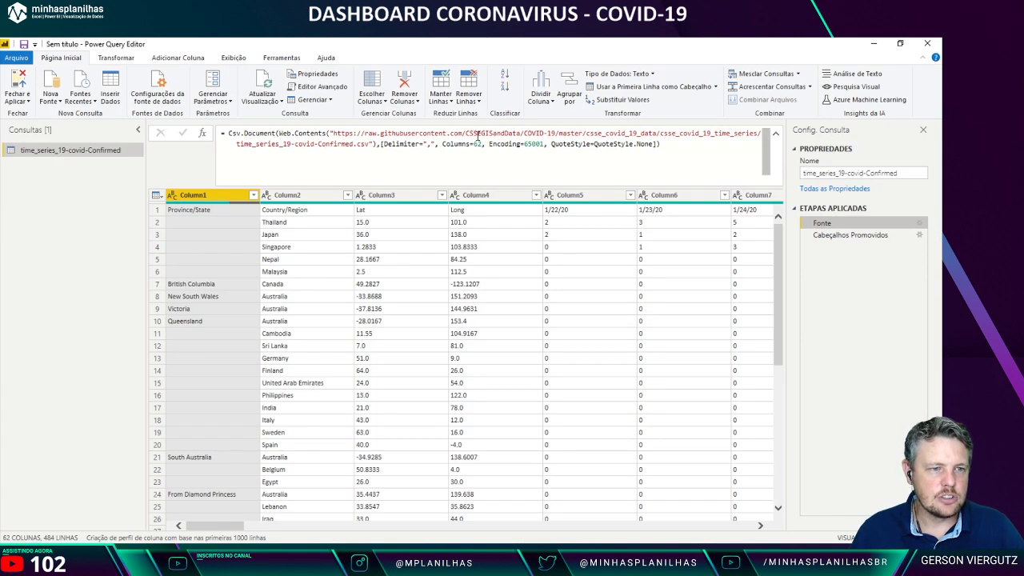
{"action": "left_click_drag", "start_coordinate": [483, 144], "coordinate": [442, 144]}
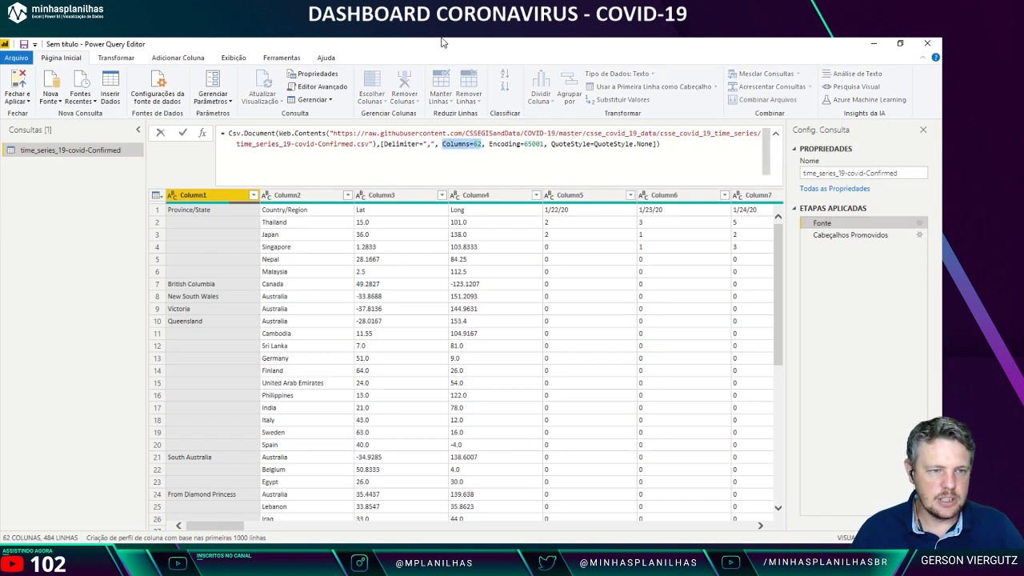
{"action": "key", "text": "Delete"}
{"action": "key", "text": "Delete"}
{"action": "key", "text": "Delete"}
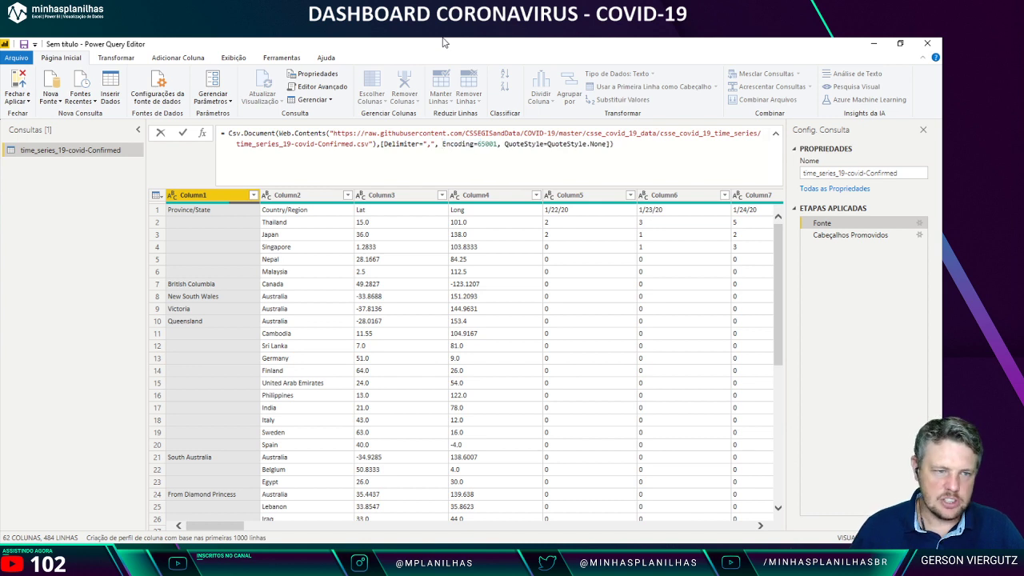
{"action": "key", "text": "Return"}
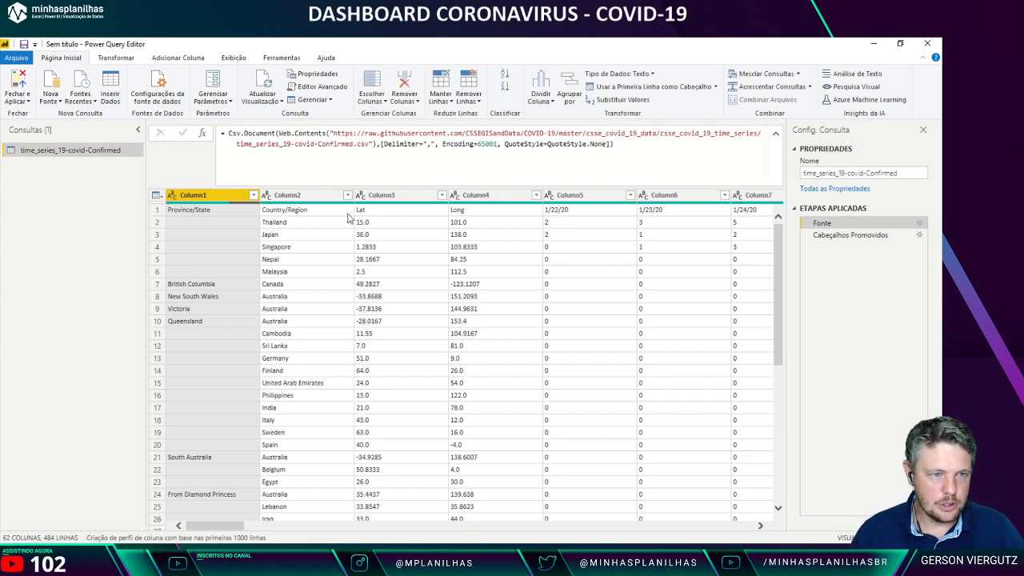
{"action": "left_click", "coordinate": [861, 236]}
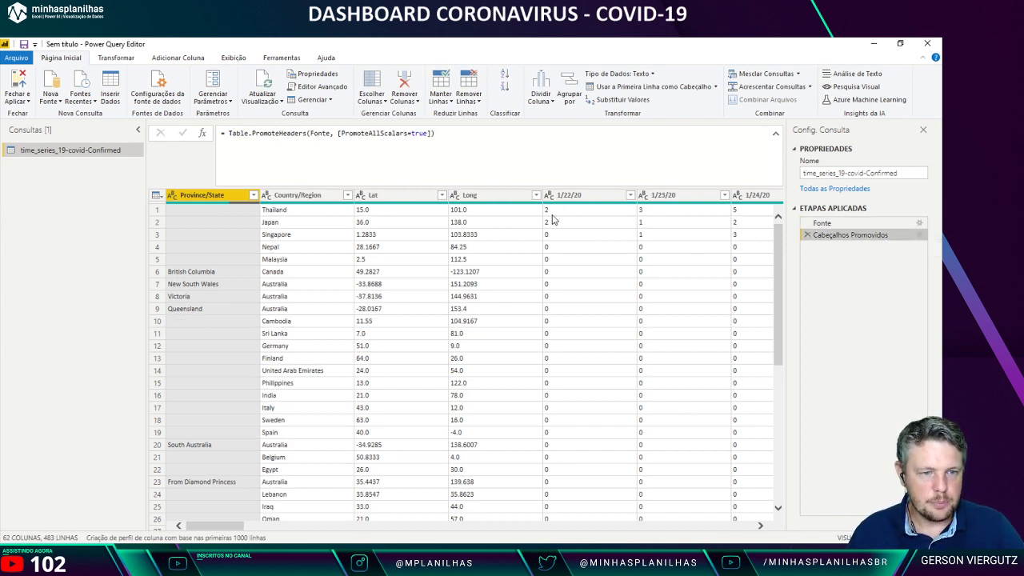
Step: Unpivot all date columns into rows, keeping the Province/State, Country/Region, Lat and Long columns fixed
{"action": "left_click", "coordinate": [497, 197]}
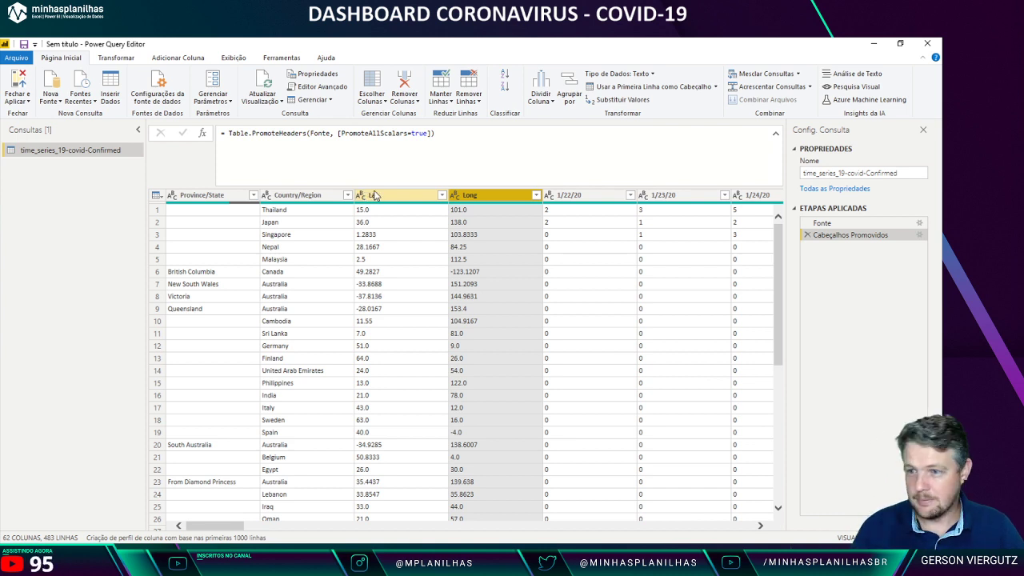
{"action": "left_click", "coordinate": [217, 196]}
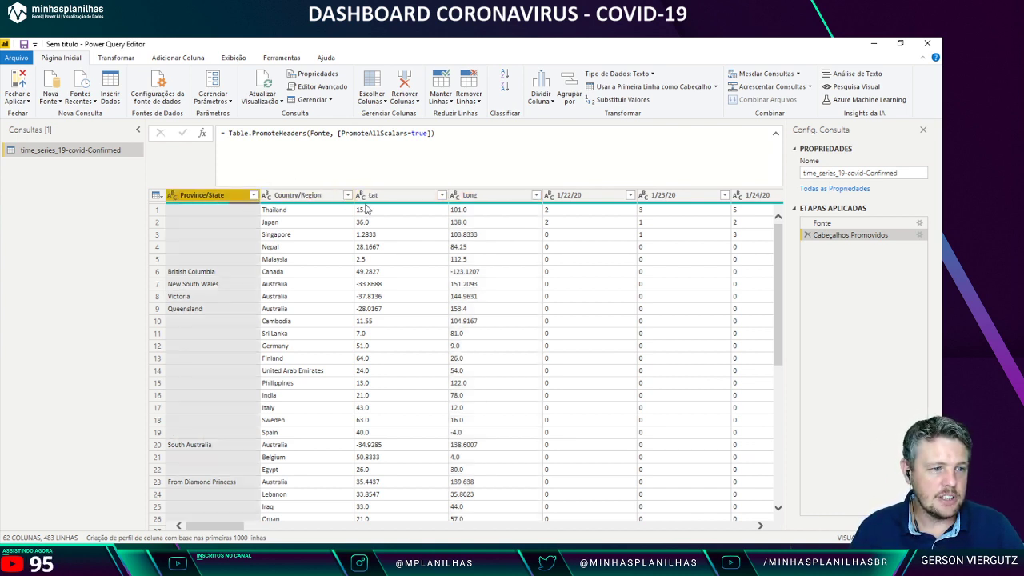
{"action": "left_click", "coordinate": [478, 199], "text": "shift"}
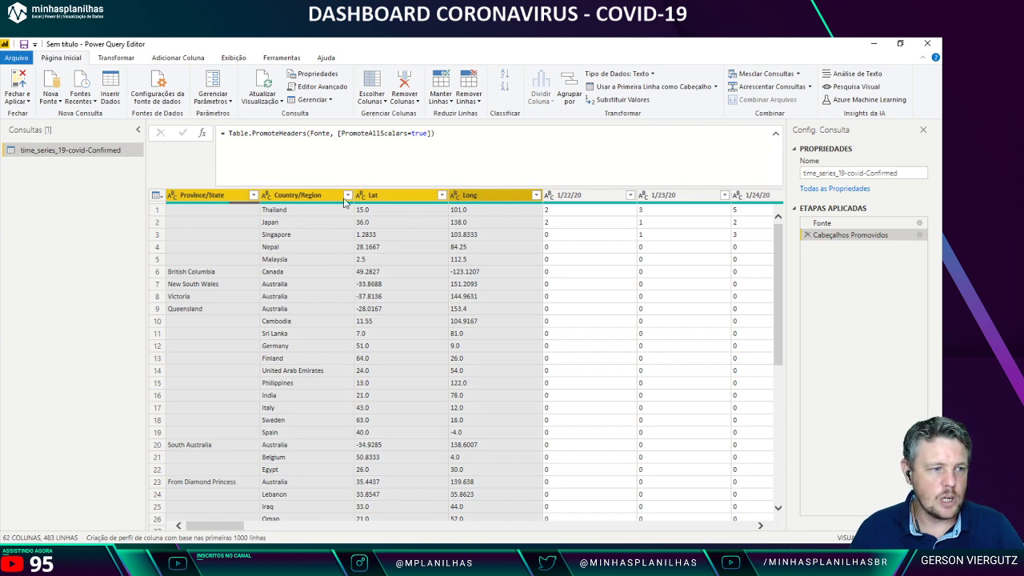
{"action": "mouse_move", "coordinate": [224, 525]}
{"action": "left_mouse_down"}
{"action": "mouse_move", "coordinate": [762, 524]}
{"action": "mouse_move", "coordinate": [226, 525]}
{"action": "left_mouse_up"}
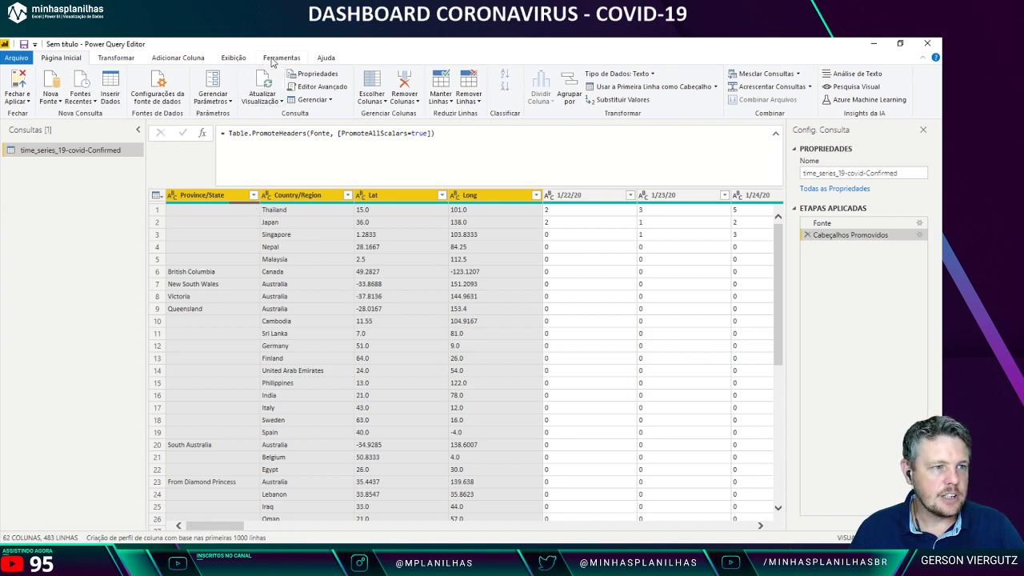
{"action": "left_click", "coordinate": [120, 59]}
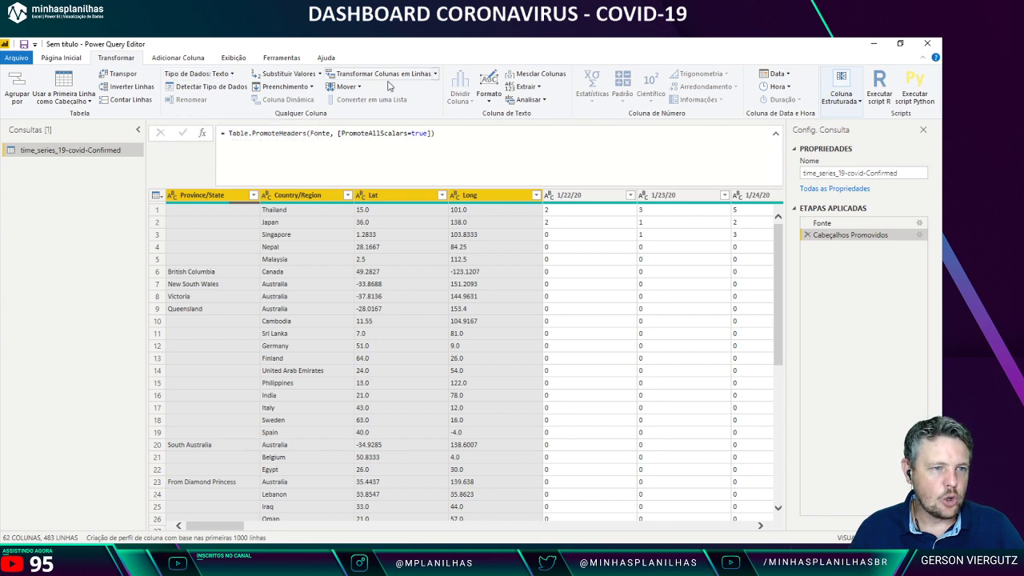
{"action": "left_click", "coordinate": [435, 74]}
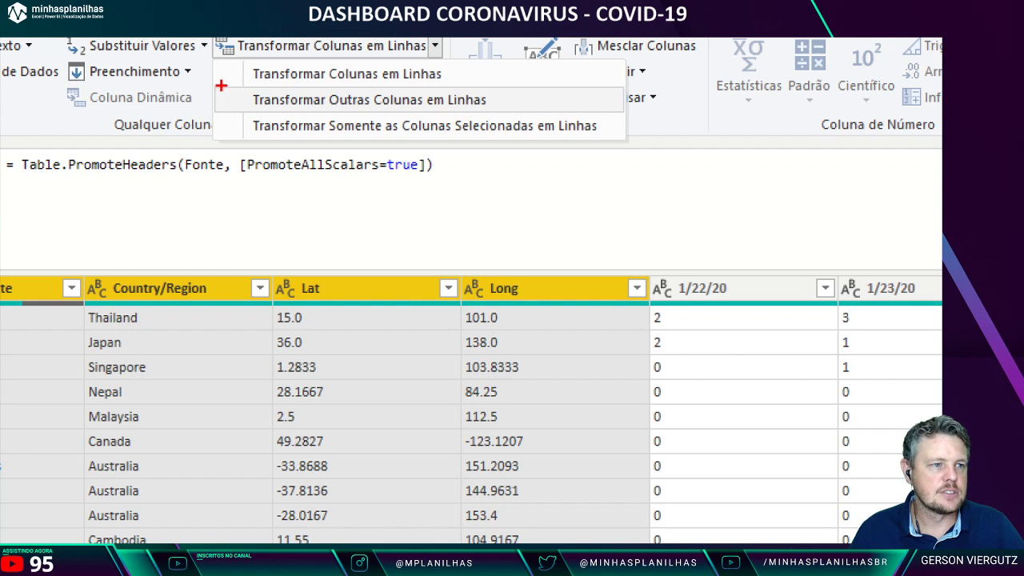
{"action": "left_click_drag", "start_coordinate": [321, 92], "coordinate": [524, 117]}
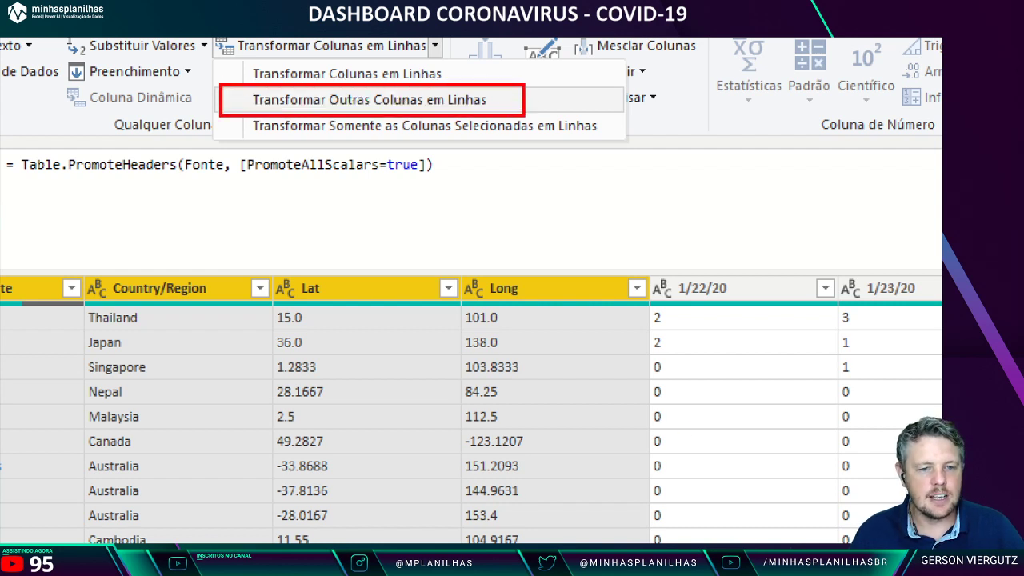
{"action": "left_click_drag", "start_coordinate": [717, 301], "coordinate": [813, 299]}
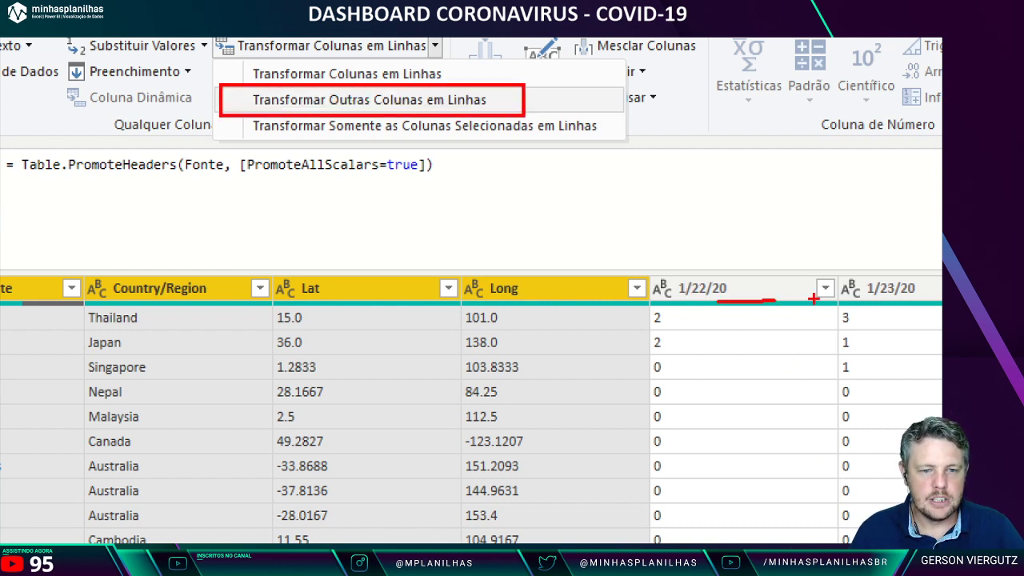
{"action": "left_click_drag", "start_coordinate": [883, 301], "coordinate": [928, 299]}
{"action": "key", "text": "Escape"}
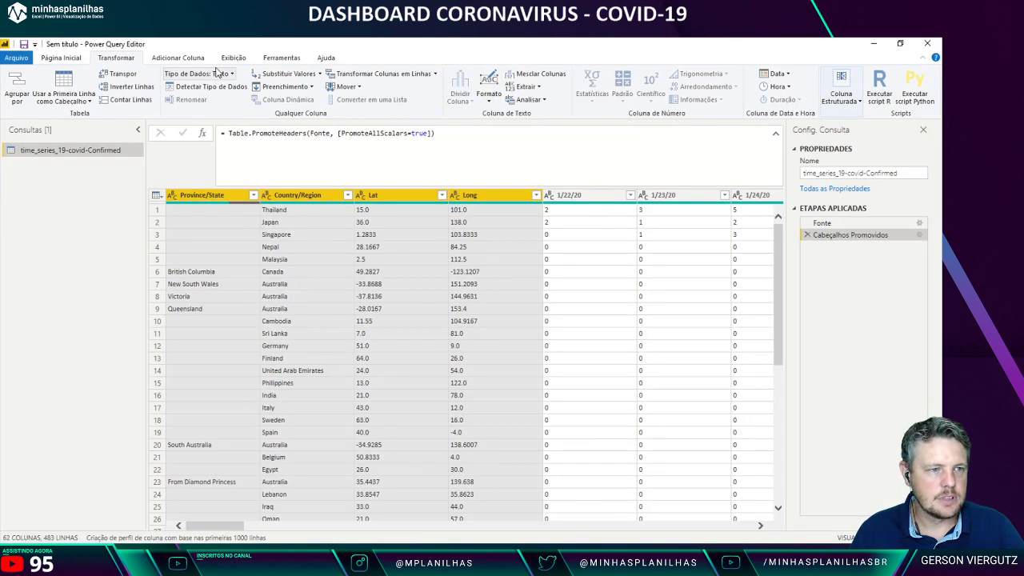
{"action": "left_click", "coordinate": [436, 74]}
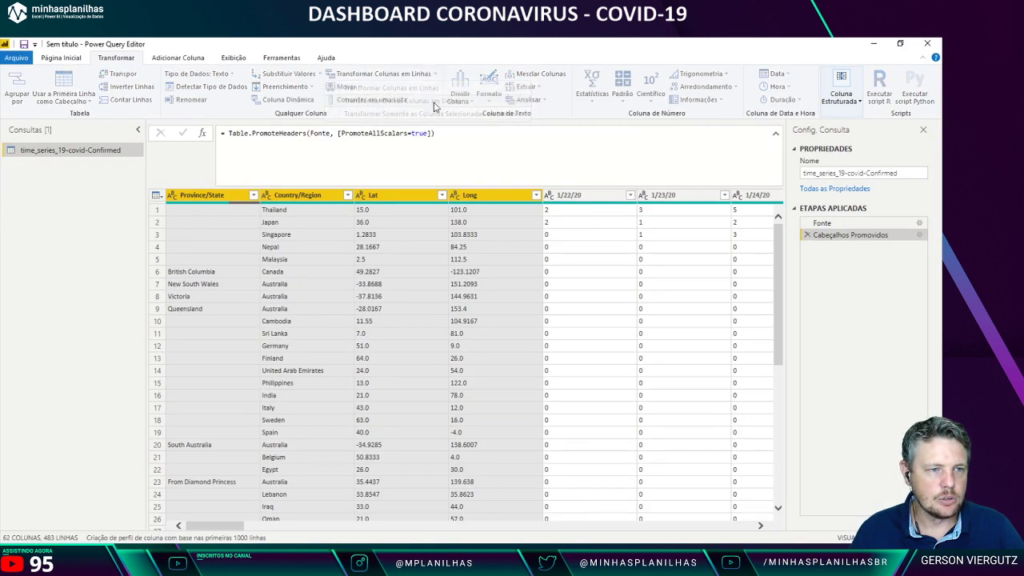
{"action": "left_click", "coordinate": [434, 102]}
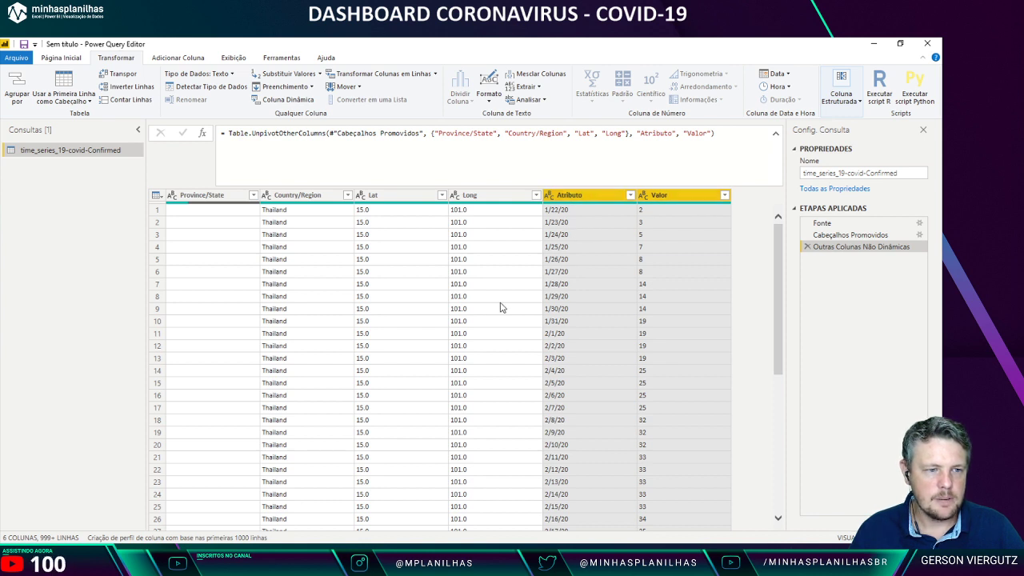
Step: Review each column of the unpivoted table, from Province/State through Atributo and Valor, and look through its rows
{"action": "left_click", "coordinate": [212, 196]}
{"action": "left_click", "coordinate": [304, 196]}
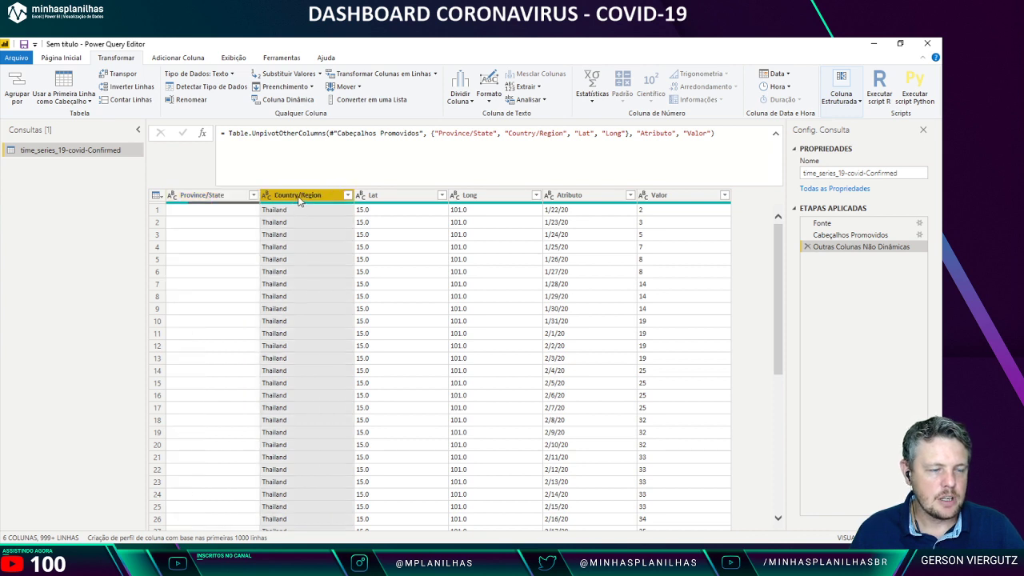
{"action": "left_click", "coordinate": [397, 197]}
{"action": "left_click", "coordinate": [476, 198]}
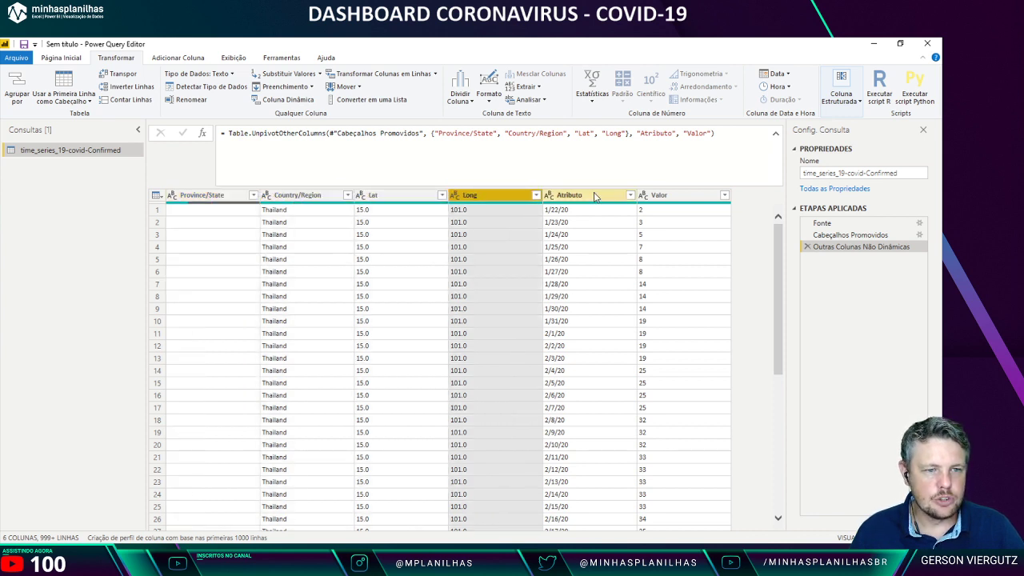
{"action": "left_click", "coordinate": [596, 196]}
{"action": "left_click", "coordinate": [656, 196]}
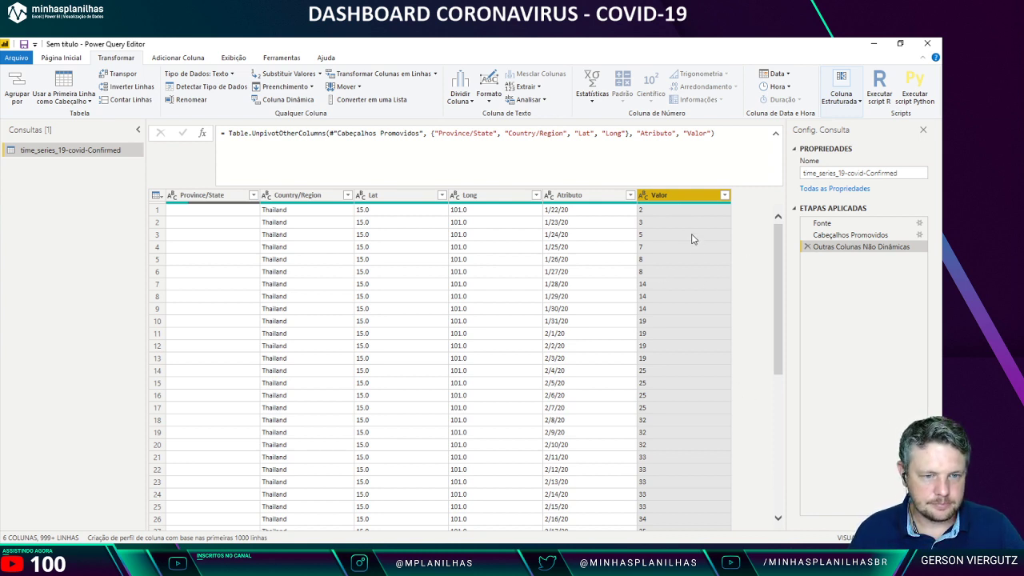
{"action": "scroll", "coordinate": [702, 315], "scroll_direction": "down", "scroll_amount": 8}
{"action": "scroll", "coordinate": [695, 336], "scroll_direction": "up", "scroll_amount": 8}
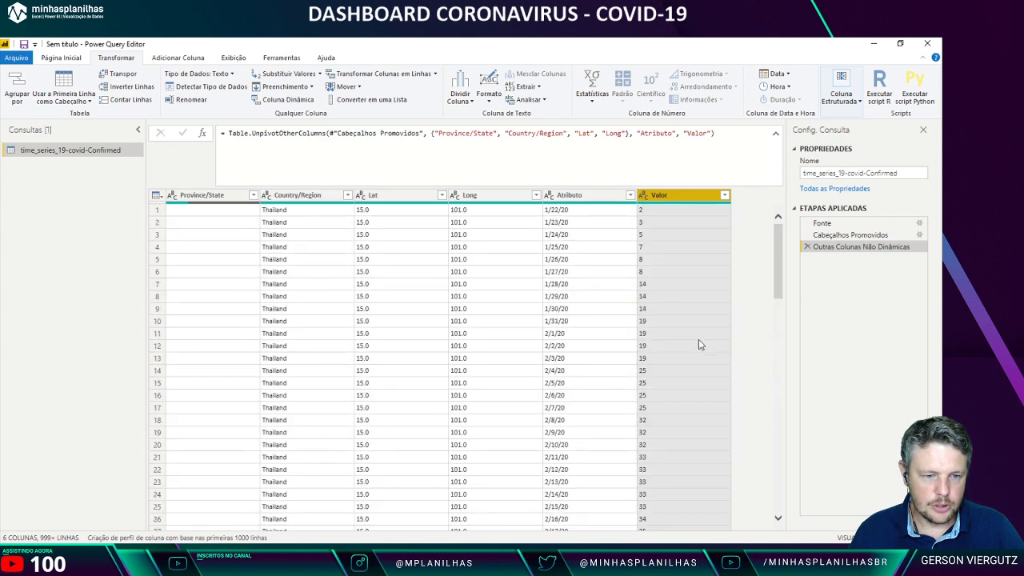
Step: Try changing the Atributo column's type directly to Data, and delete the resulting Tipo Alterado step
{"action": "left_click", "coordinate": [570, 196]}
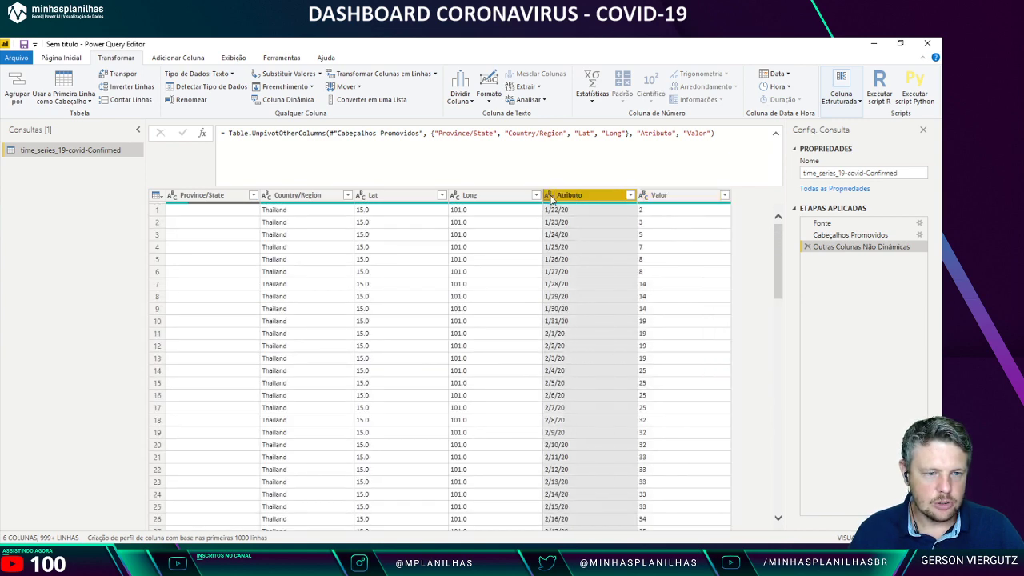
{"action": "left_click", "coordinate": [550, 195]}
{"action": "left_click", "coordinate": [586, 272]}
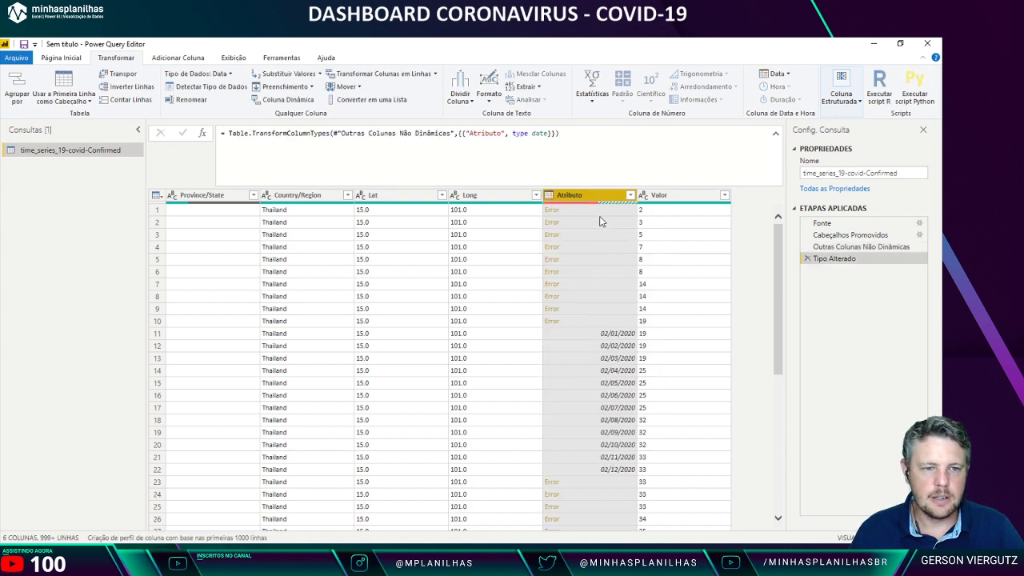
{"action": "left_click", "coordinate": [807, 259]}
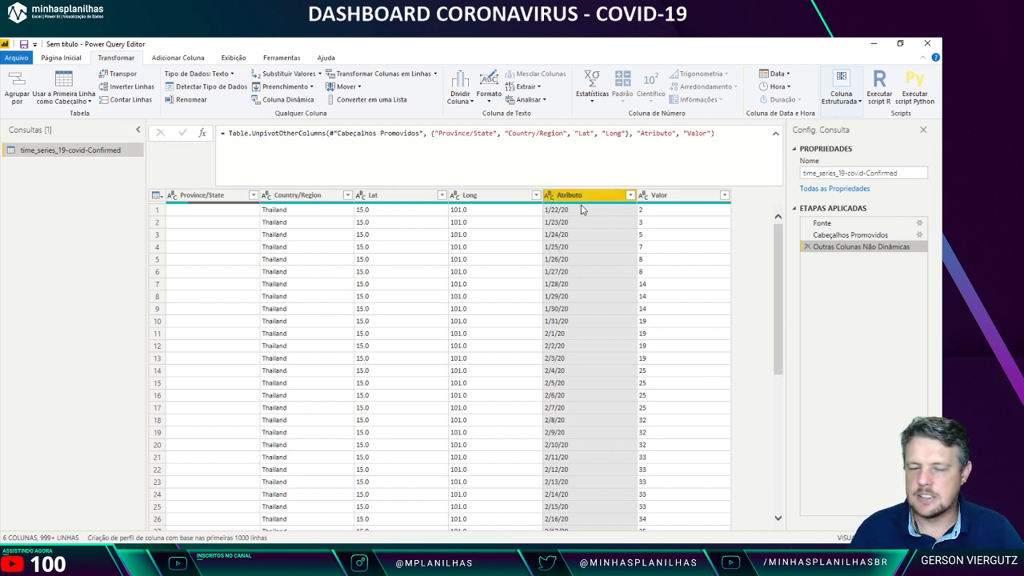
Step: Start a locale-based type change on the Atributo column and choose Data as its data type
{"action": "left_click", "coordinate": [550, 196]}
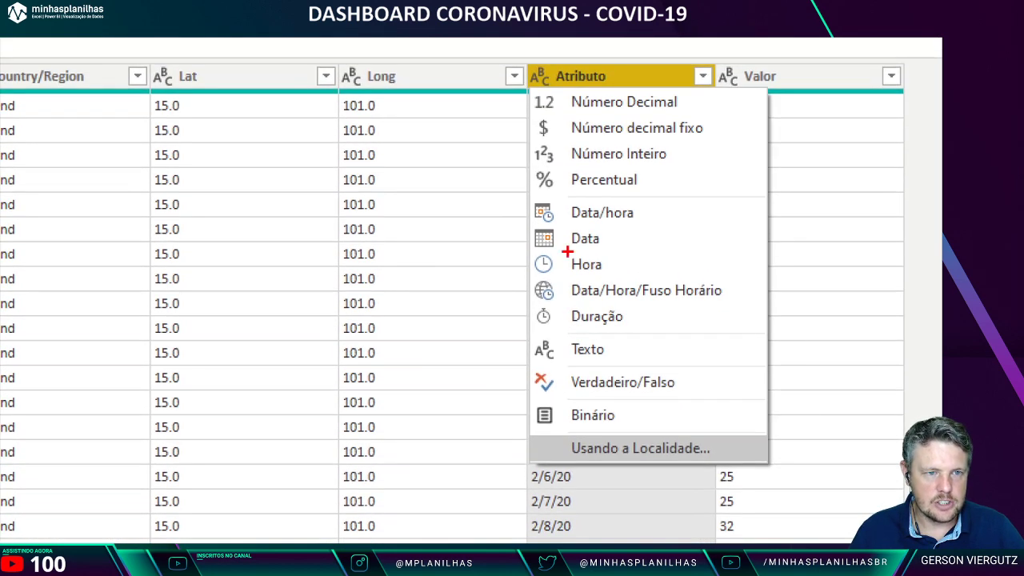
{"action": "left_click_drag", "start_coordinate": [544, 82], "coordinate": [557, 90]}
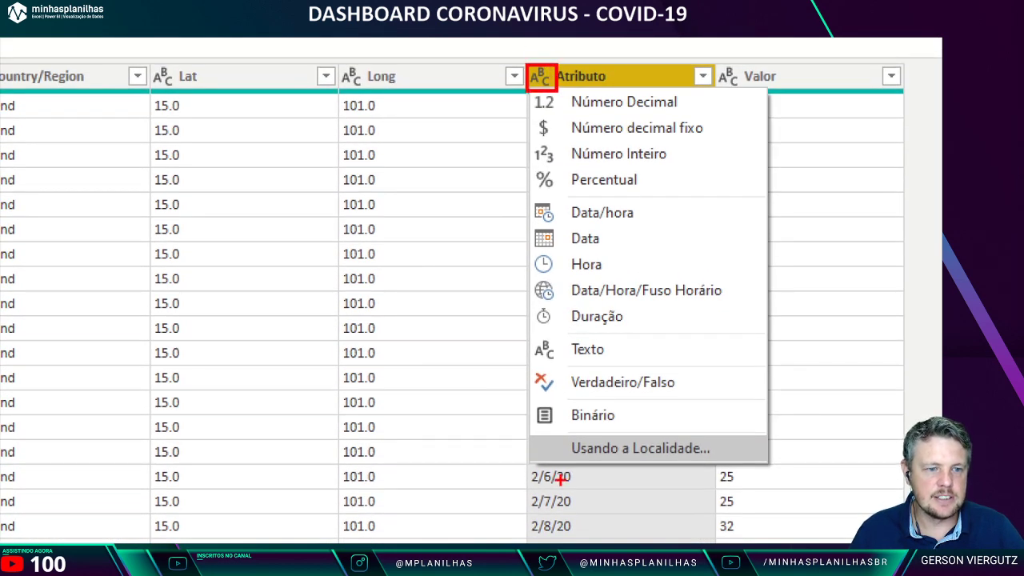
{"action": "left_click_drag", "start_coordinate": [528, 436], "coordinate": [769, 462]}
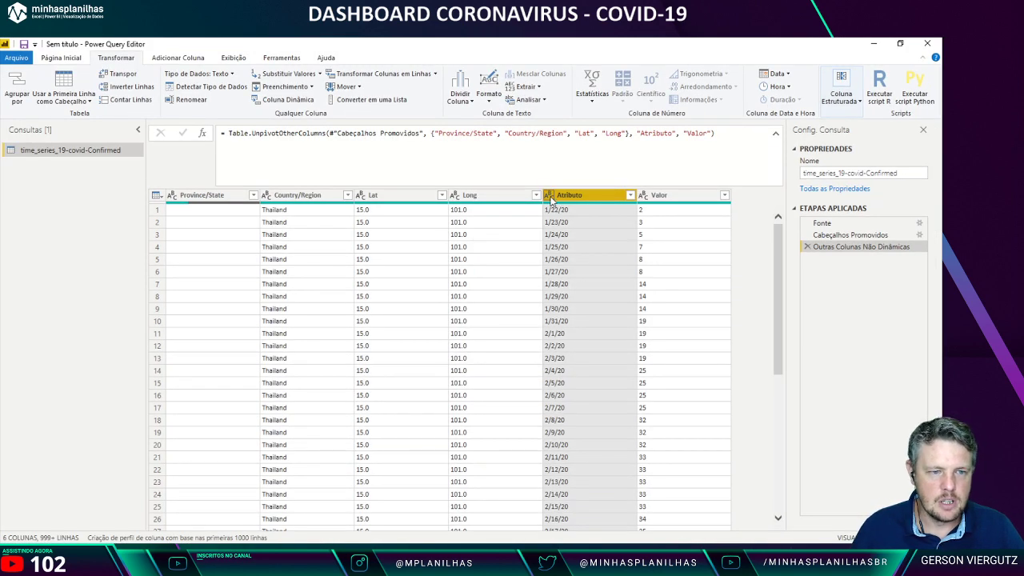
{"action": "left_click", "coordinate": [541, 76]}
{"action": "left_click", "coordinate": [601, 381]}
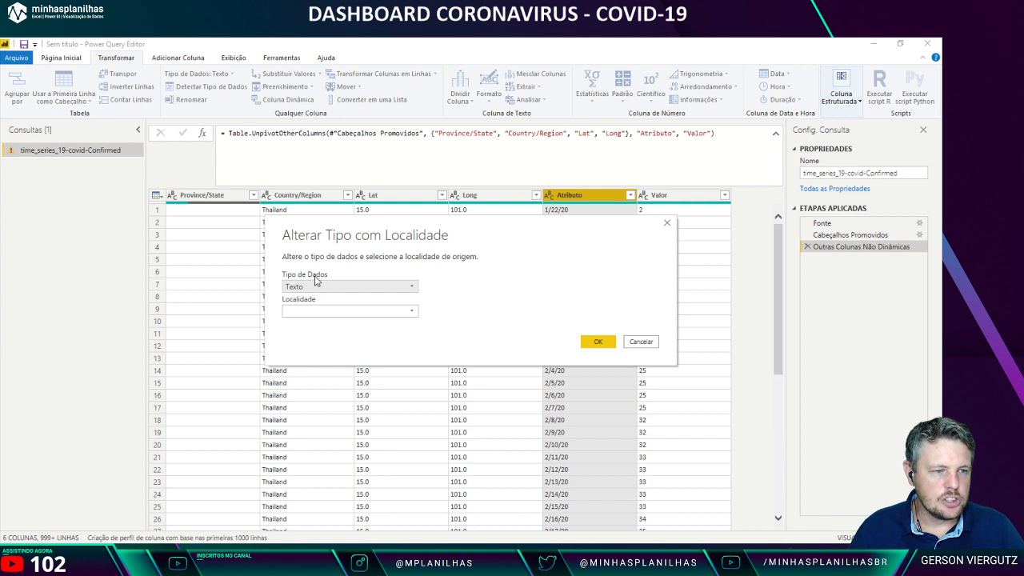
{"action": "left_click", "coordinate": [329, 288]}
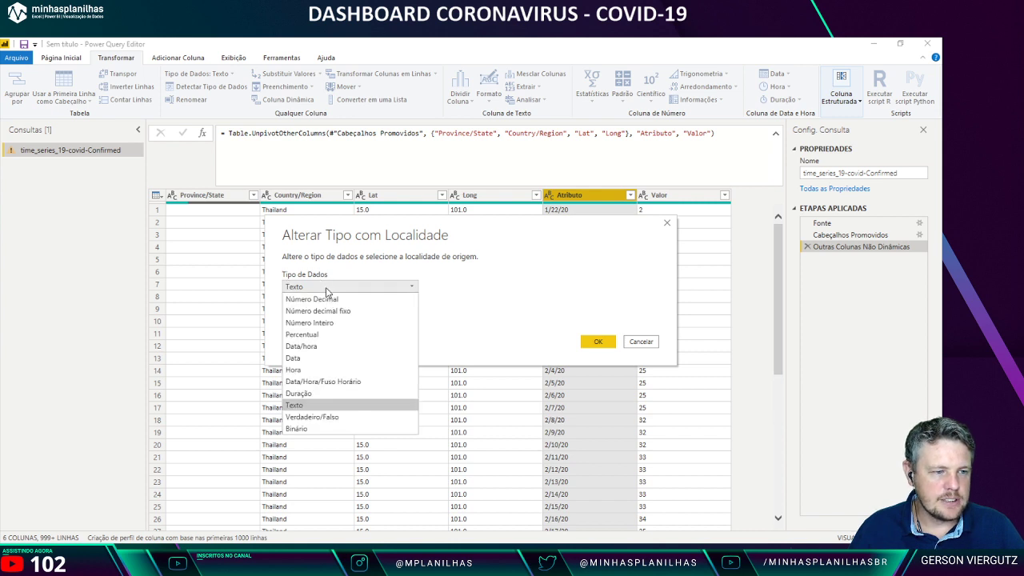
{"action": "left_click", "coordinate": [318, 358]}
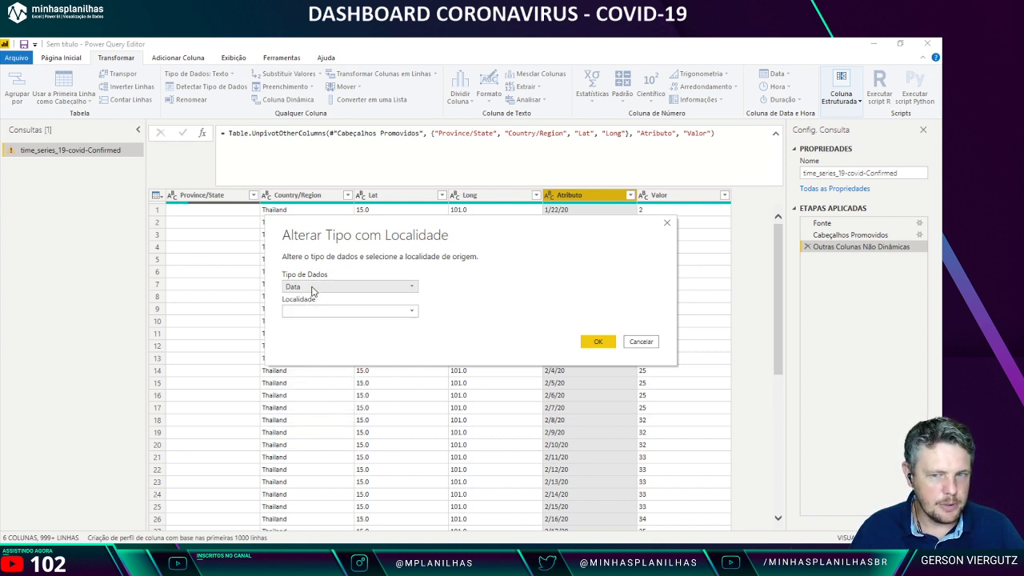
Step: Set the source locale to Inglês (Estados Unidos) and apply the type change to the Atributo column
{"action": "left_click", "coordinate": [336, 311]}
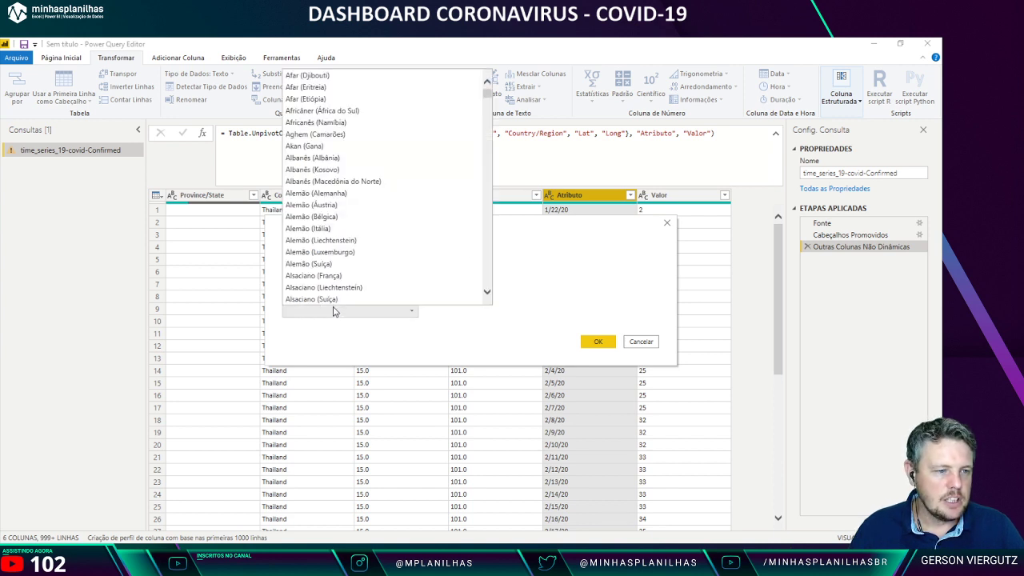
{"action": "key", "text": "i"}
{"action": "scroll", "coordinate": [340, 284], "scroll_direction": "down", "scroll_amount": 10}
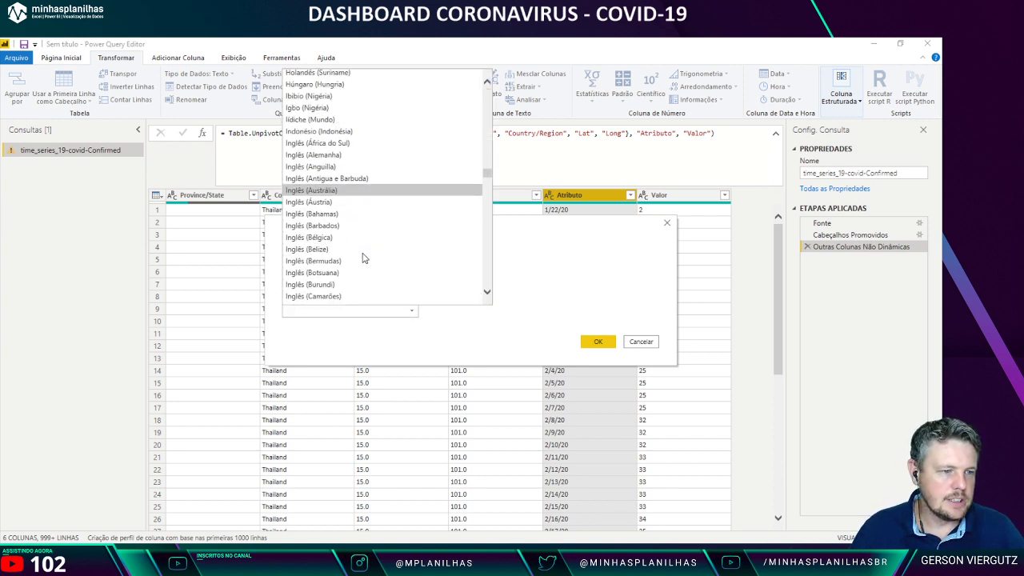
{"action": "scroll", "coordinate": [360, 240], "scroll_direction": "down", "scroll_amount": 1}
{"action": "left_click", "coordinate": [357, 216]}
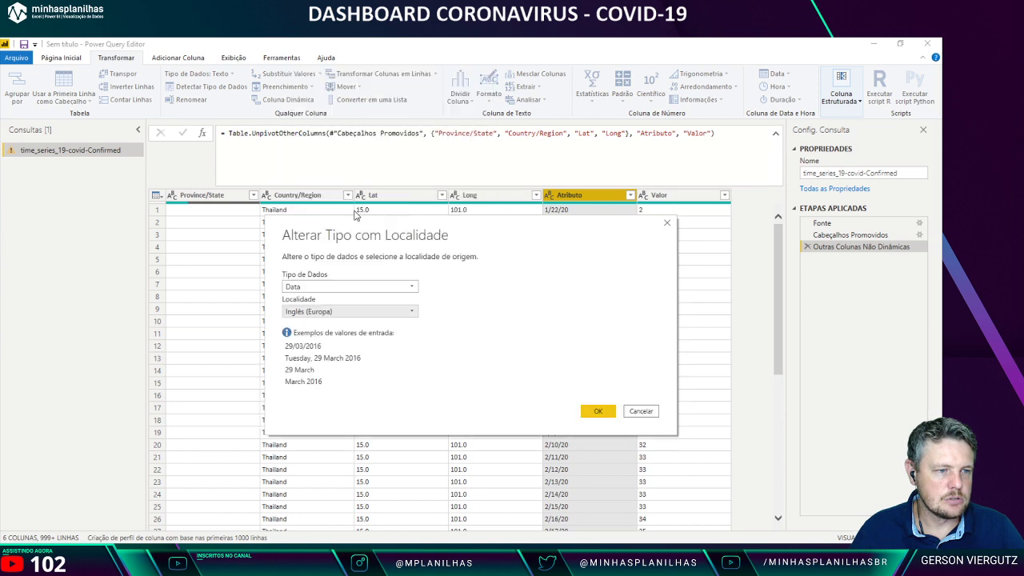
{"action": "left_click", "coordinate": [364, 311]}
{"action": "left_click", "coordinate": [353, 293]}
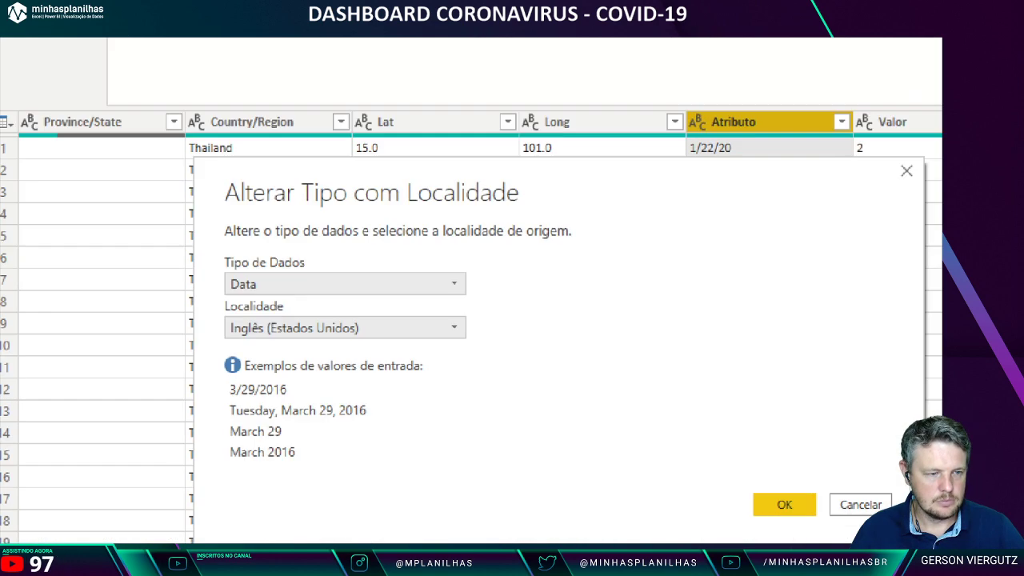
{"action": "left_click_drag", "start_coordinate": [217, 161], "coordinate": [252, 181]}
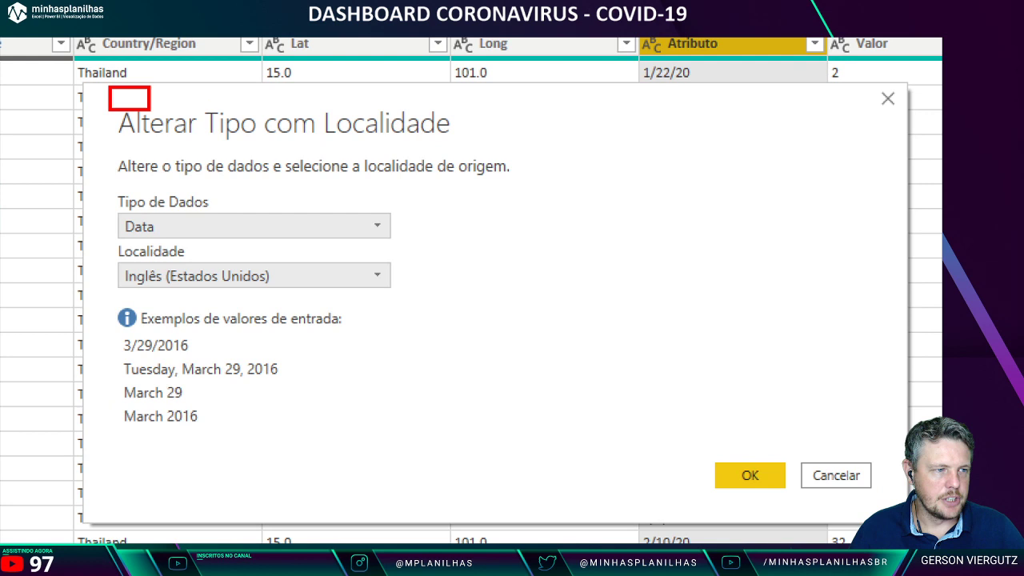
{"action": "left_click_drag", "start_coordinate": [150, 110], "coordinate": [500, 145]}
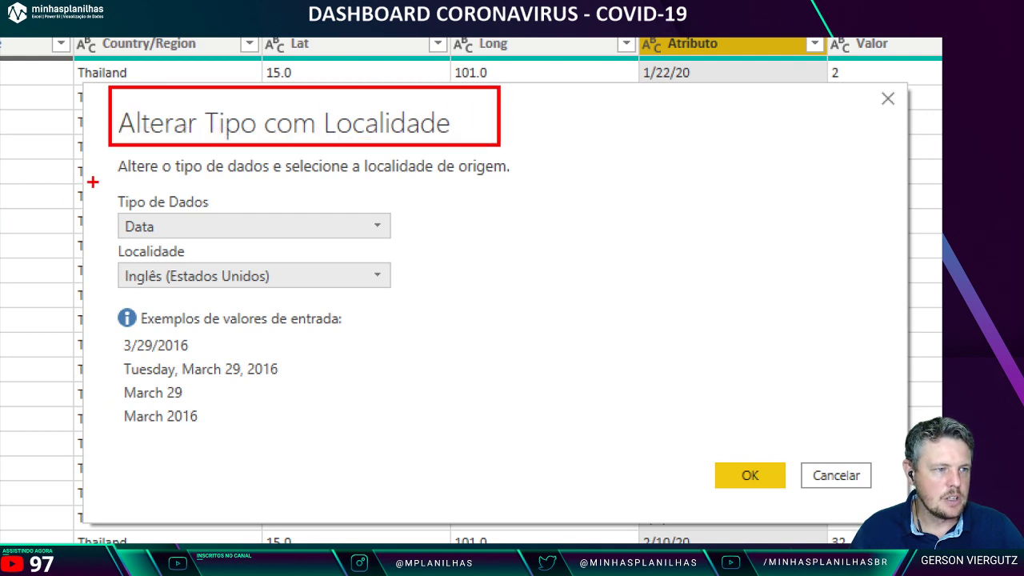
{"action": "mouse_move", "coordinate": [103, 184]}
{"action": "left_mouse_down"}
{"action": "mouse_move", "coordinate": [395, 242]}
{"action": "mouse_move", "coordinate": [424, 301]}
{"action": "left_mouse_up"}
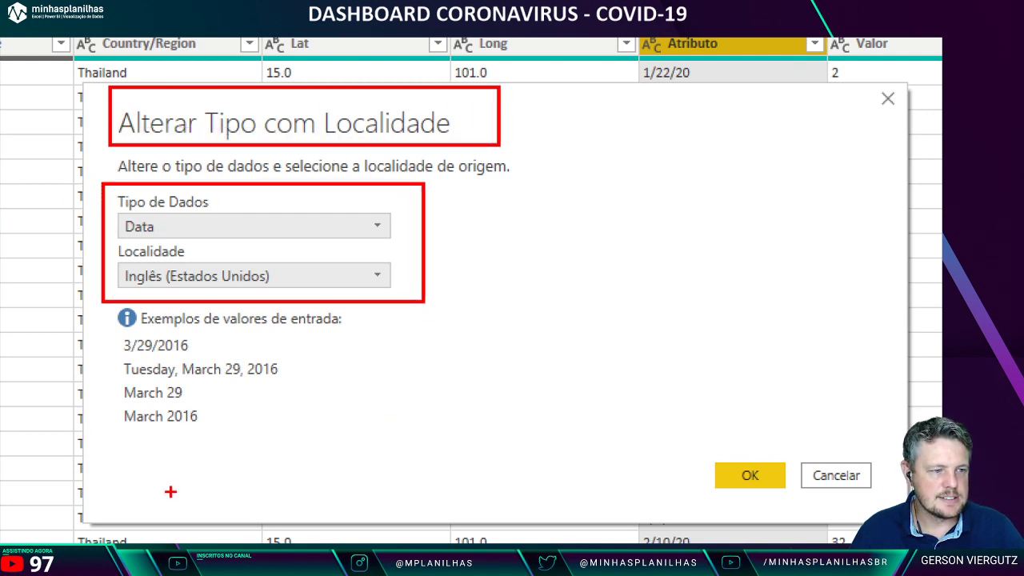
{"action": "key", "text": "Escape"}
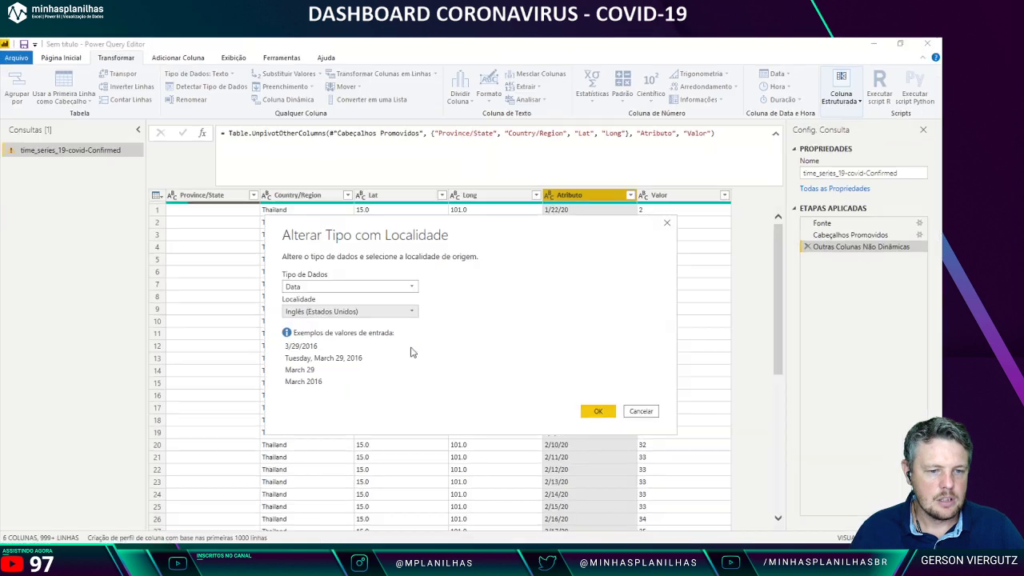
{"action": "left_click", "coordinate": [596, 410]}
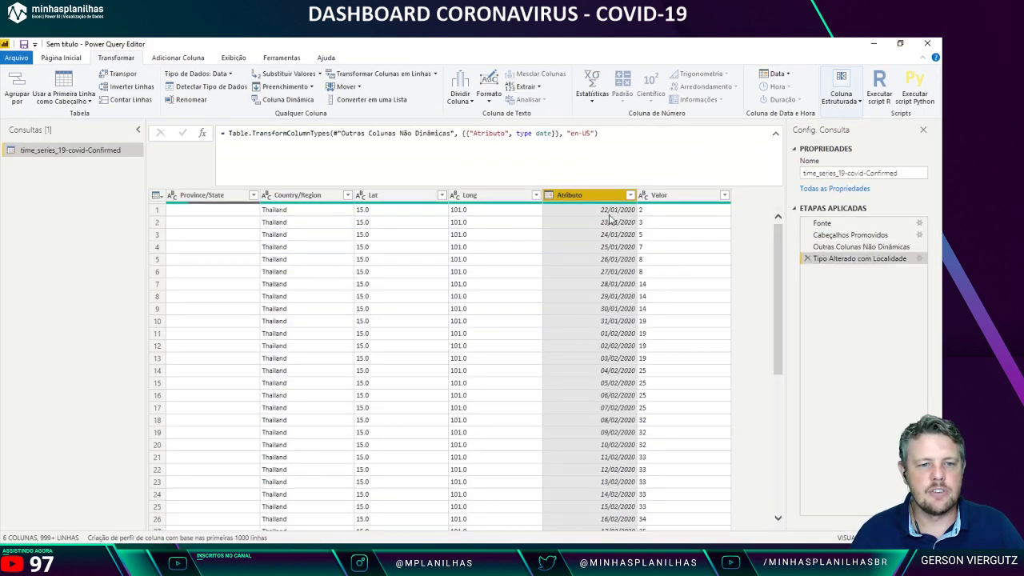
Step: Change the Valor column's data type to Número Inteiro
{"action": "left_click", "coordinate": [643, 195]}
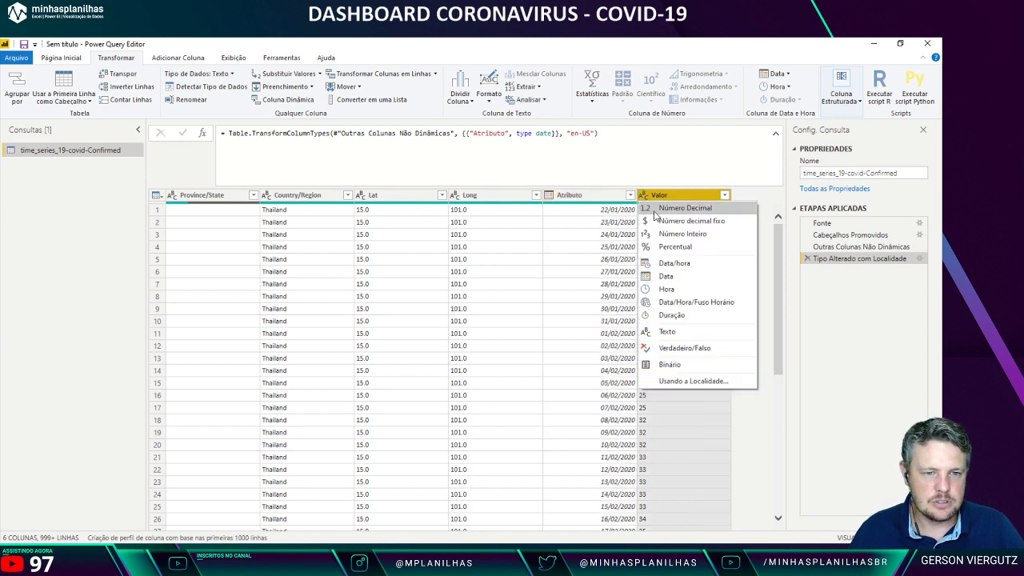
{"action": "left_click", "coordinate": [681, 233]}
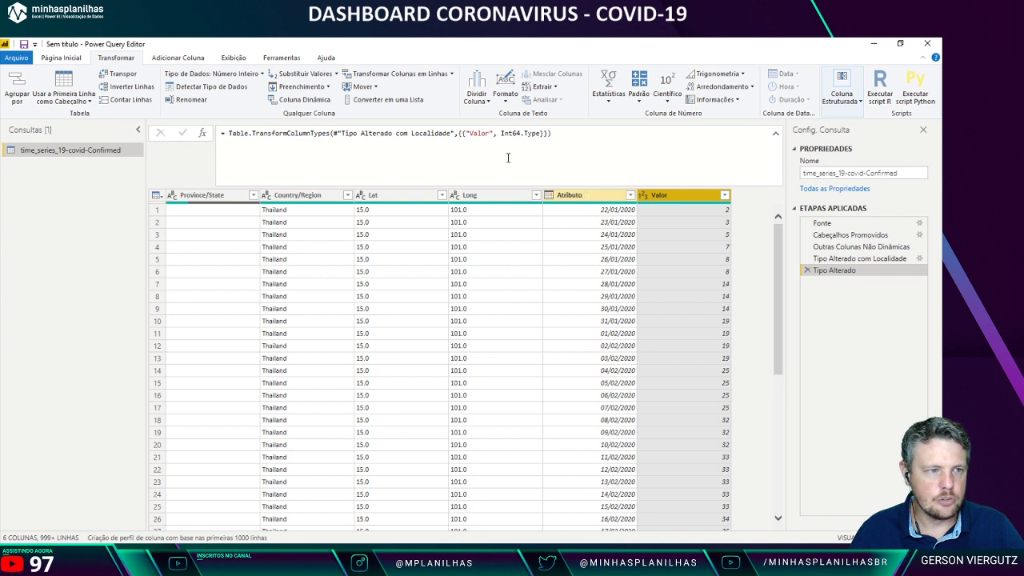
Step: Turn on Qualidade da coluna for the data preview and check the Atributo column's quality figures
{"action": "left_click", "coordinate": [231, 59]}
{"action": "left_click", "coordinate": [151, 101]}
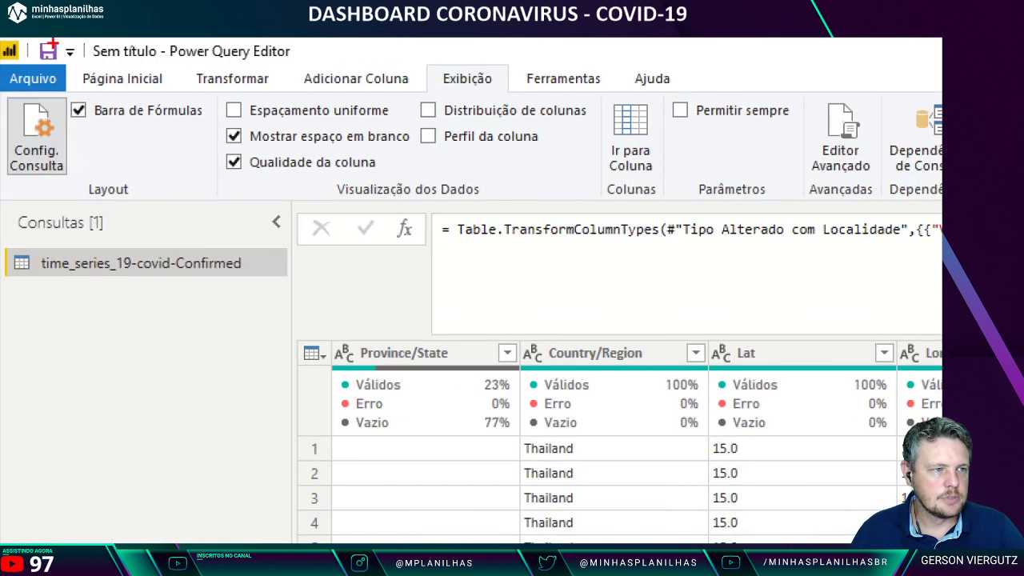
{"action": "left_click_drag", "start_coordinate": [421, 66], "coordinate": [504, 102]}
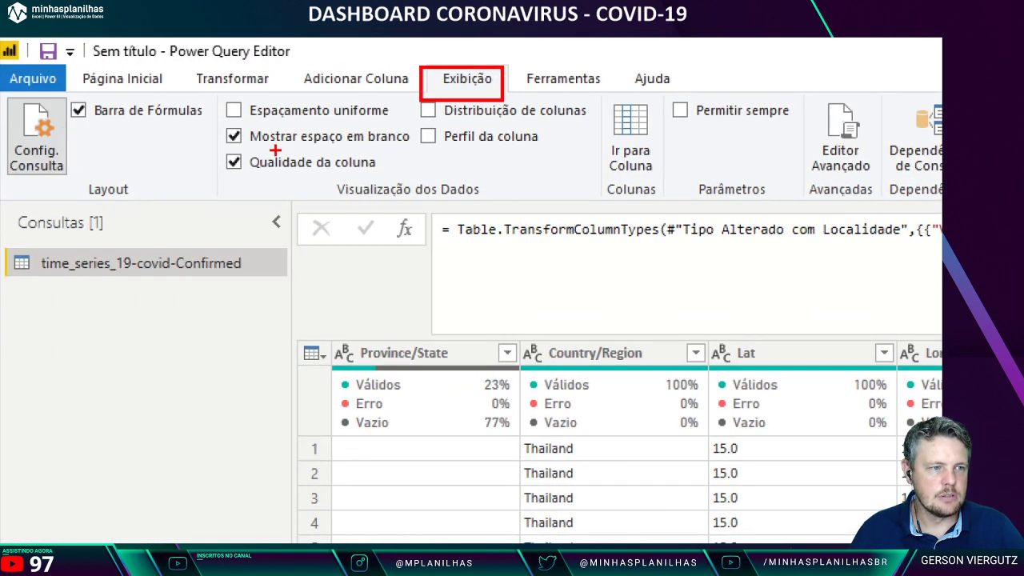
{"action": "mouse_move", "coordinate": [225, 147]}
{"action": "left_mouse_down"}
{"action": "mouse_move", "coordinate": [418, 164]}
{"action": "mouse_move", "coordinate": [414, 178]}
{"action": "left_mouse_up"}
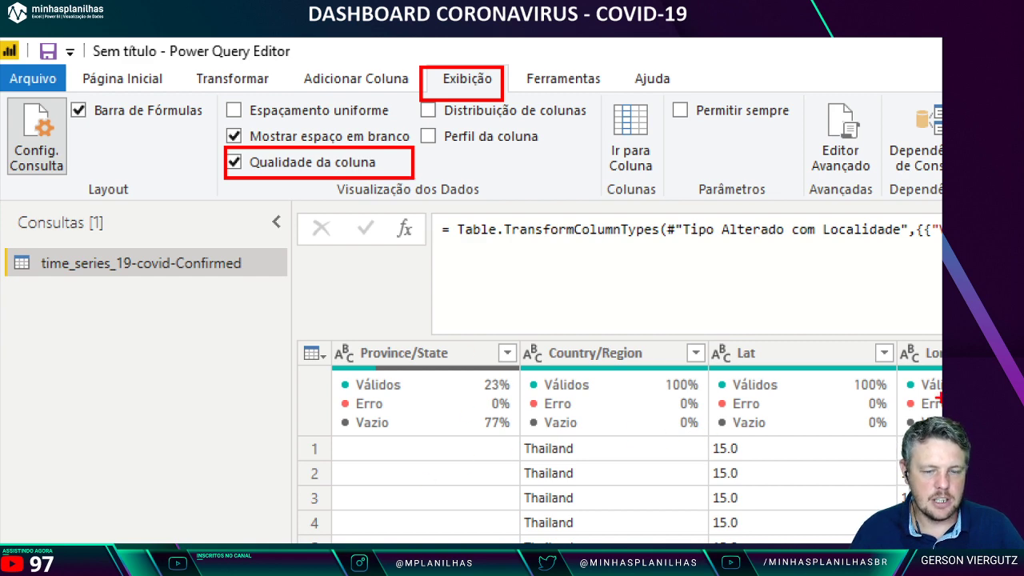
{"action": "key", "text": "Escape"}
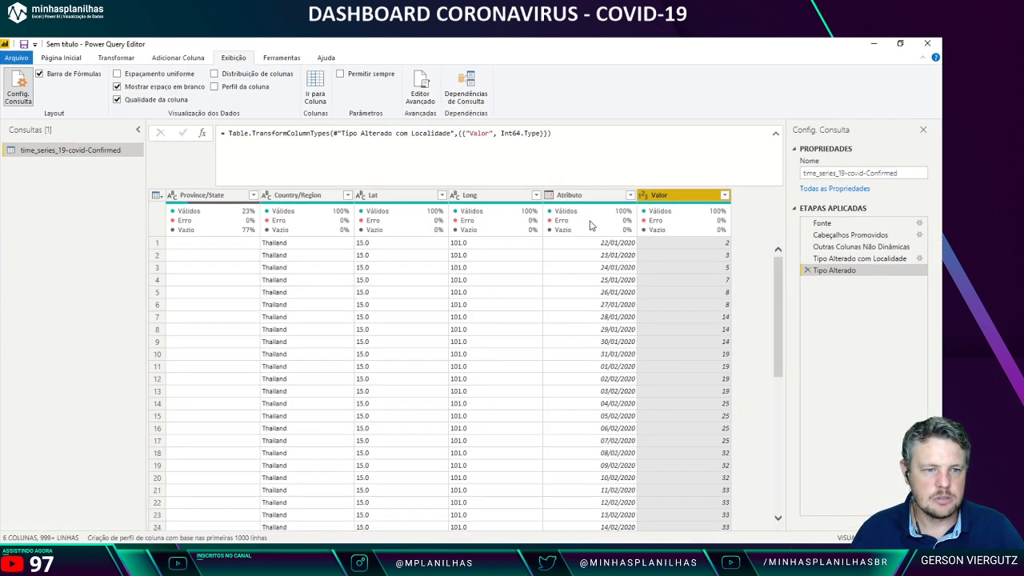
{"action": "left_click", "coordinate": [562, 226]}
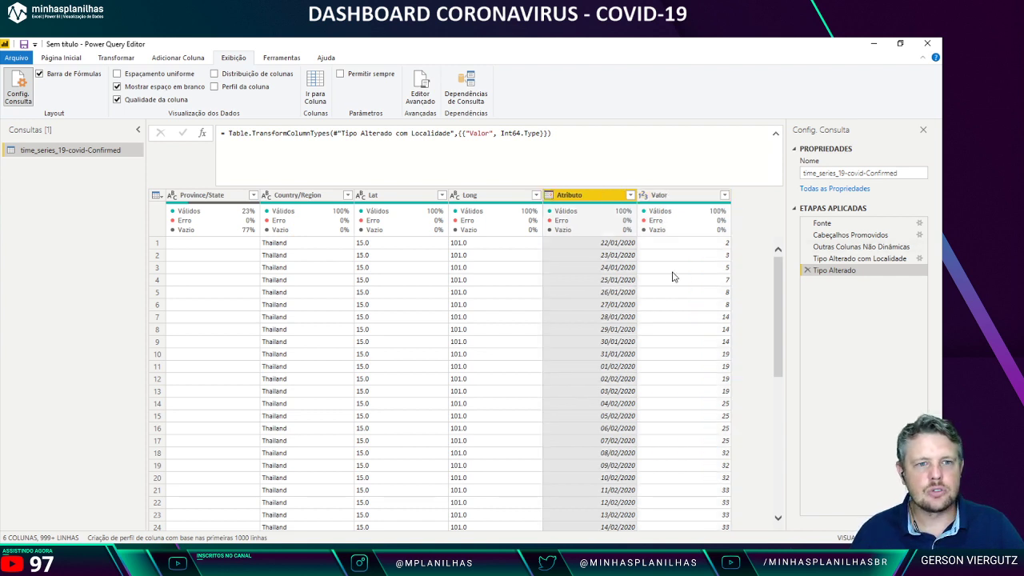
Step: Remove the Lat and Long columns from the confirmed-cases table
{"action": "left_click", "coordinate": [288, 306]}
{"action": "left_click", "coordinate": [377, 197]}
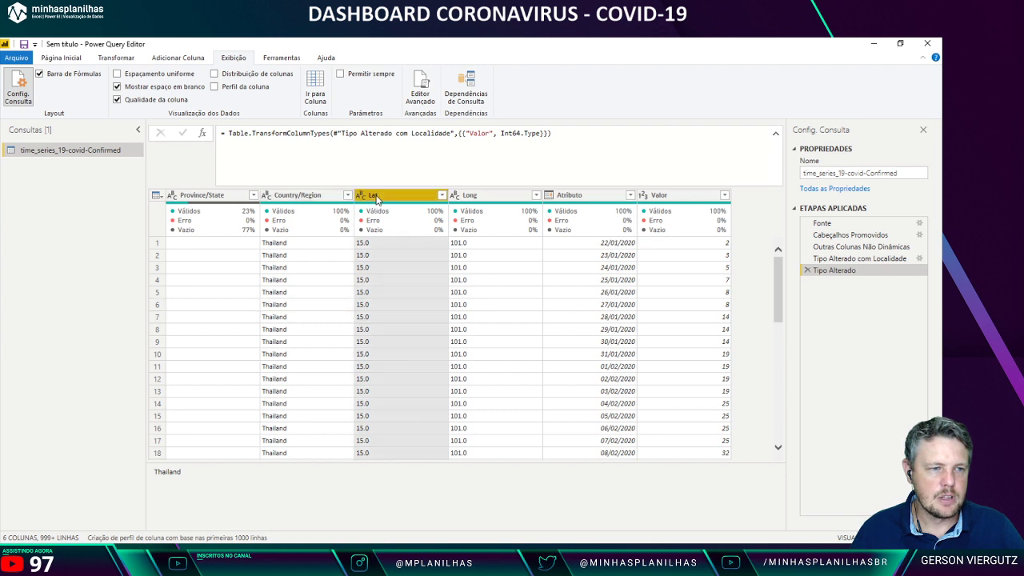
{"action": "left_click", "coordinate": [480, 197]}
{"action": "left_click", "coordinate": [416, 199]}
{"action": "left_click", "coordinate": [480, 196], "text": "ctrl"}
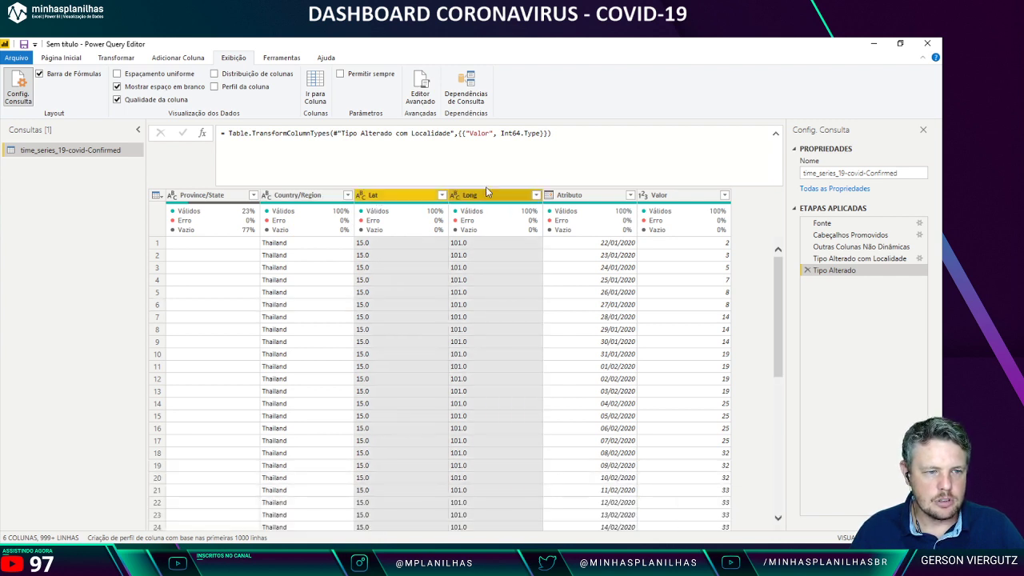
{"action": "key", "text": "Delete"}
{"action": "left_click", "coordinate": [480, 196]}
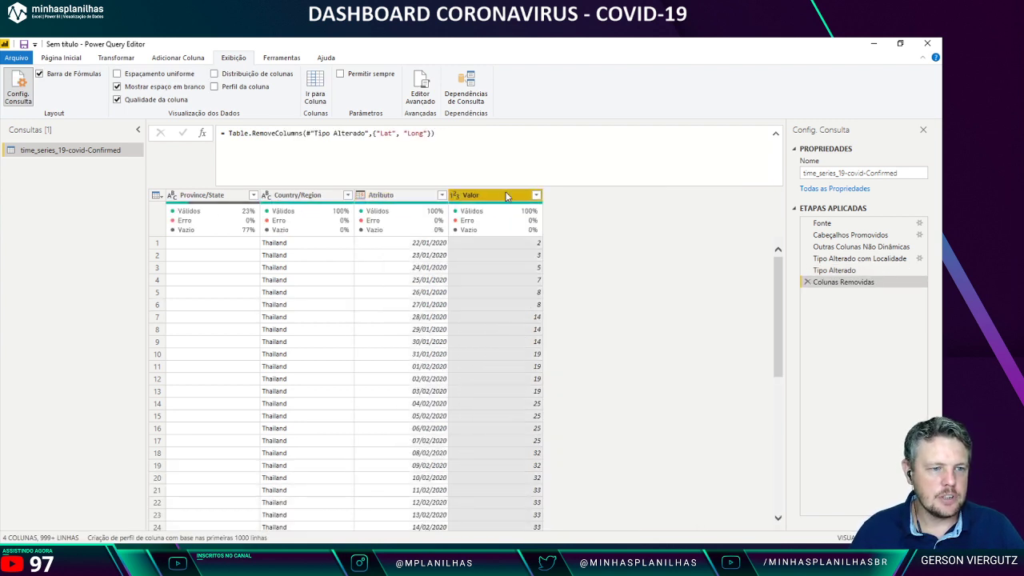
Step: Rename the Atributo column to Data
{"action": "left_click", "coordinate": [398, 196]}
{"action": "double_click", "coordinate": [398, 196]}
{"action": "type", "text": "Data"}
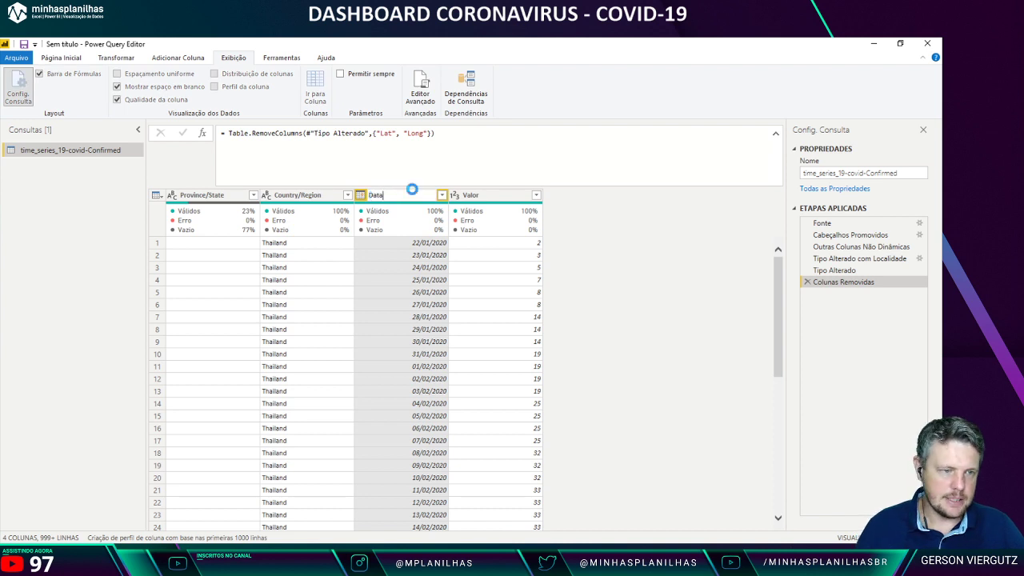
{"action": "key", "text": "Return"}
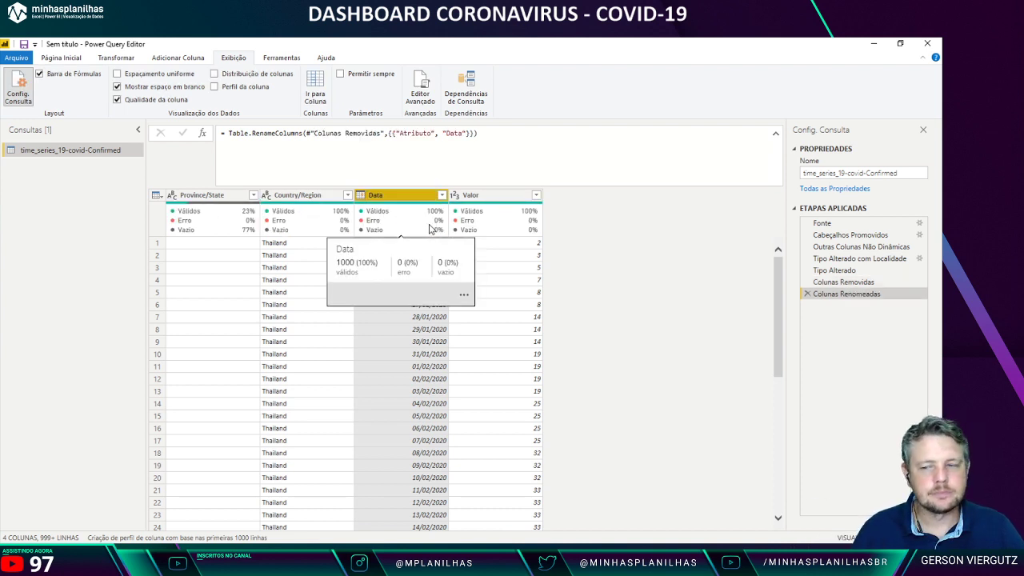
{"action": "mouse_move", "coordinate": [483, 208]}
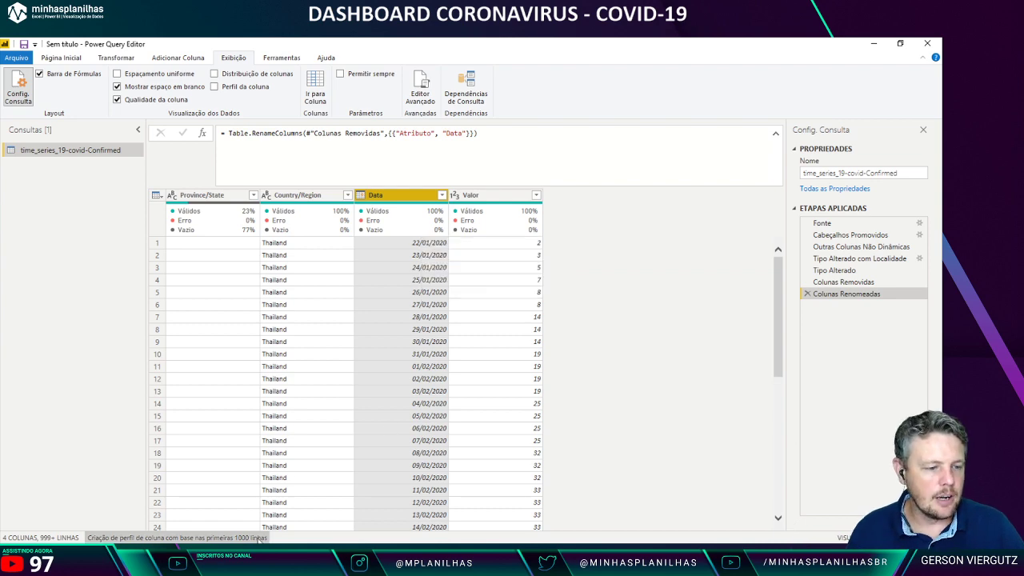
Step: Switch to the GitHub page in Chrome, detach its tab into a separate window, and open the CSSEGISandData COVID-19 repository's main page
{"action": "mouse_move", "coordinate": [255, 556]}
{"action": "left_click", "coordinate": [219, 507]}
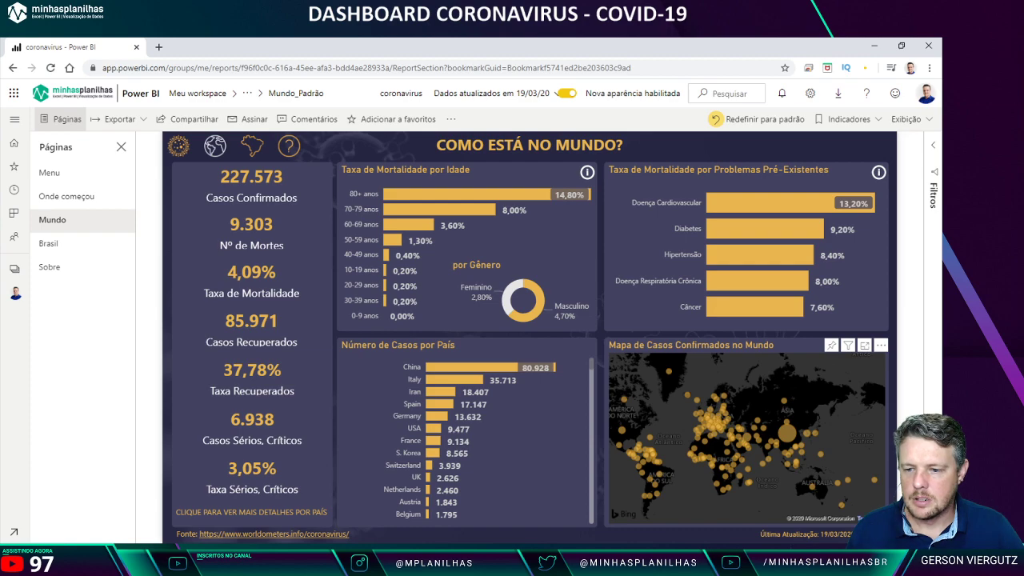
{"action": "key", "text": "alt+Tab"}
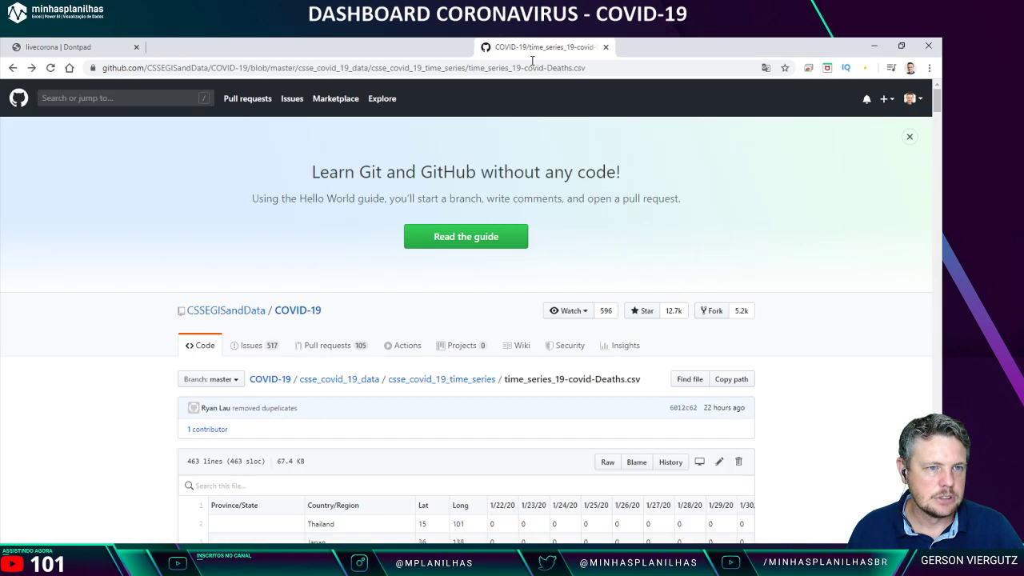
{"action": "left_click_drag", "start_coordinate": [559, 46], "coordinate": [223, 72]}
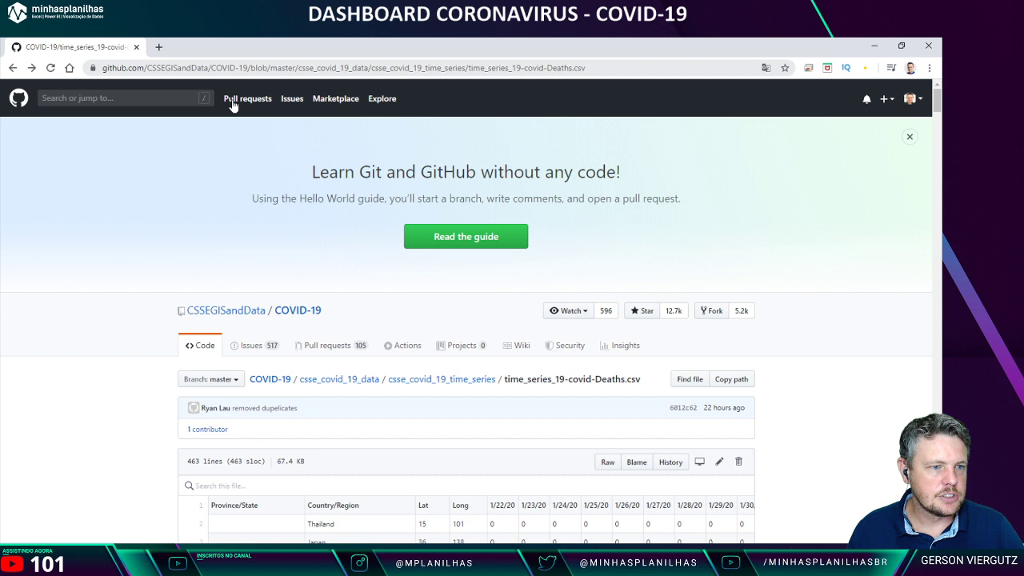
{"action": "left_click", "coordinate": [242, 316]}
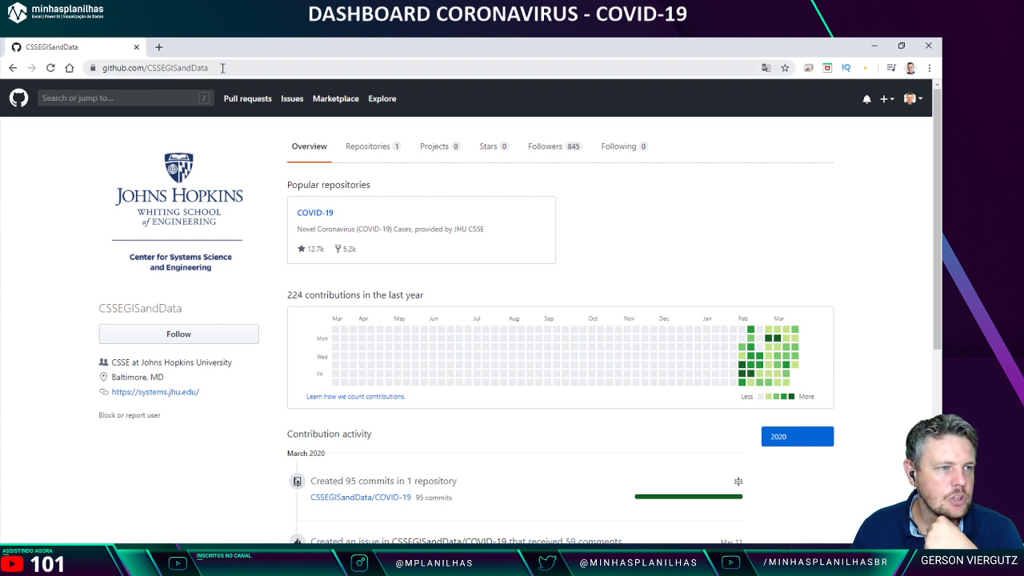
{"action": "left_click", "coordinate": [320, 213]}
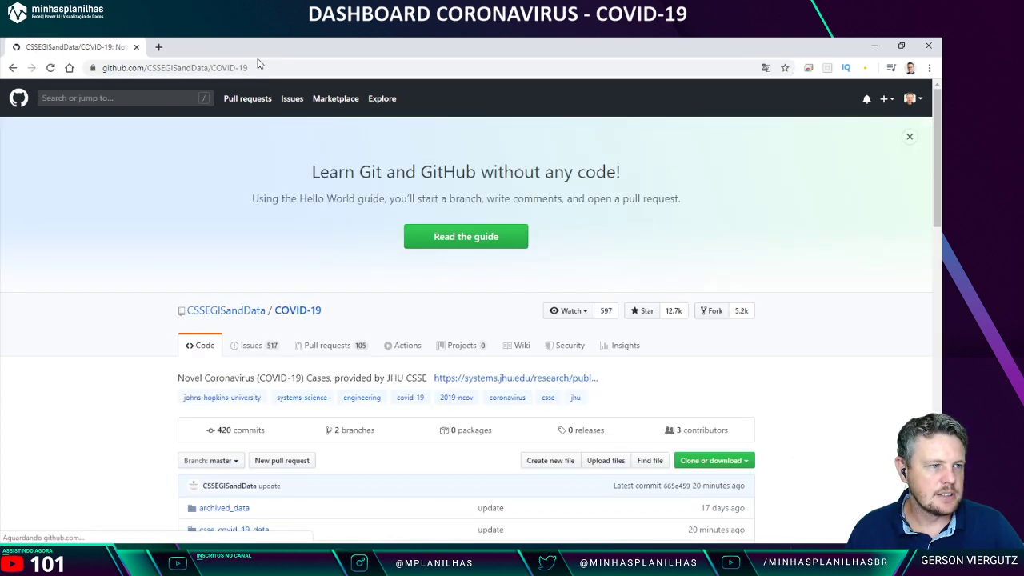
{"action": "left_click", "coordinate": [269, 68]}
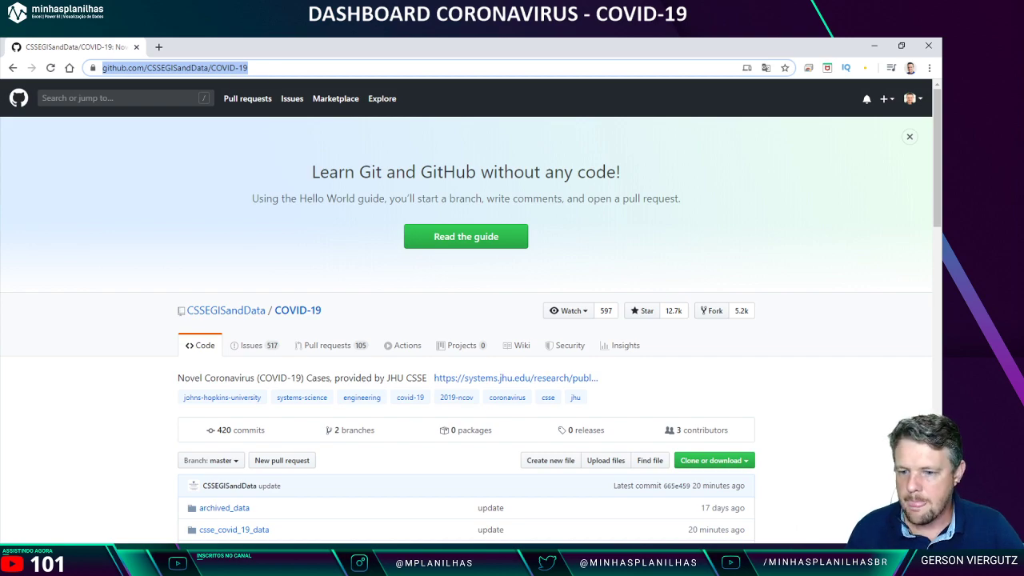
{"action": "key", "text": "alt+Tab"}
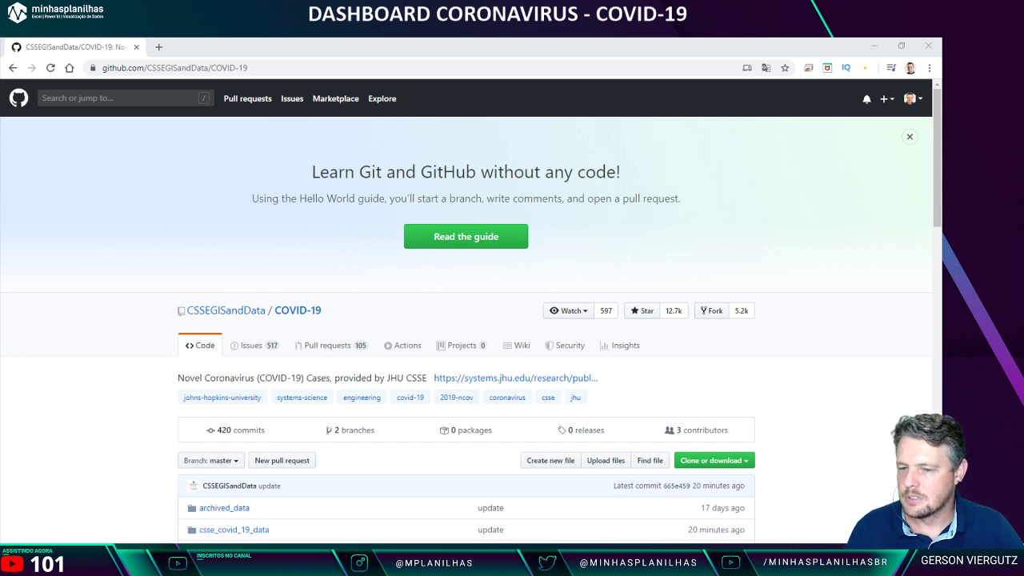
{"action": "left_click", "coordinate": [813, 306]}
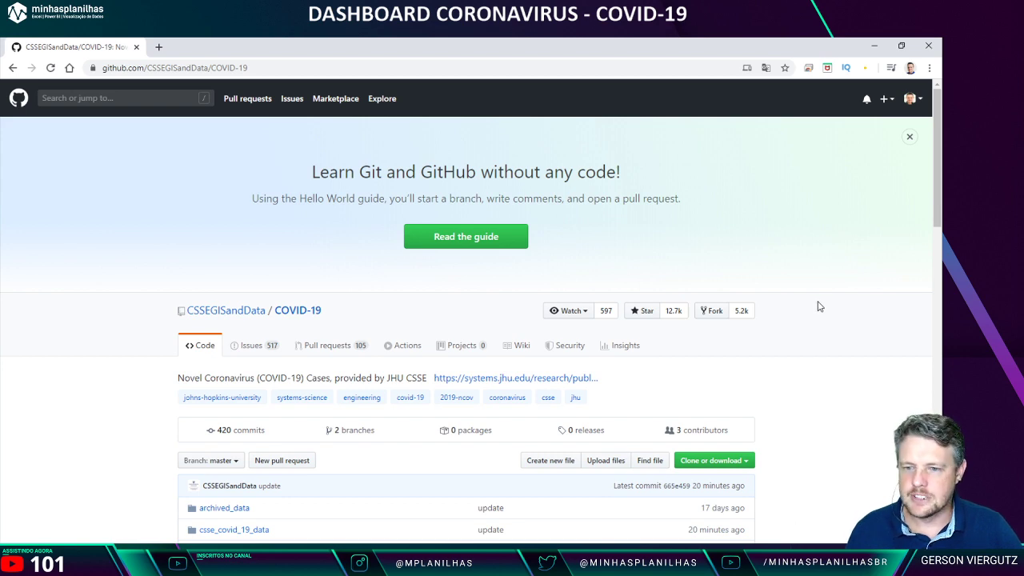
Step: Open the raw version of time_series_19-covid-Confirmed.csv from csse_covid_19_data/csse_covid_19_time_series and select its web address
{"action": "scroll", "coordinate": [462, 379], "scroll_direction": "down", "scroll_amount": 3}
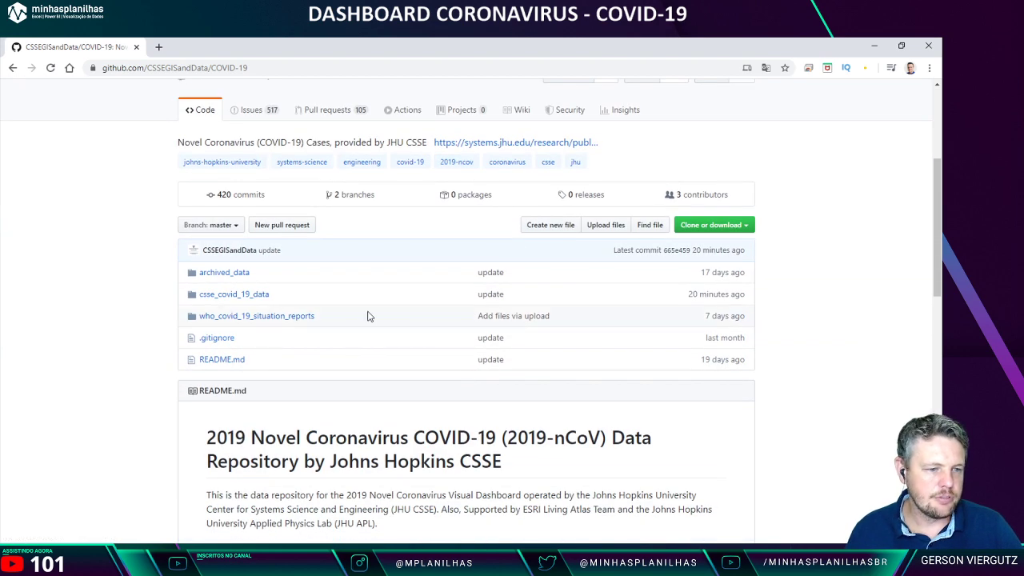
{"action": "left_click", "coordinate": [213, 300]}
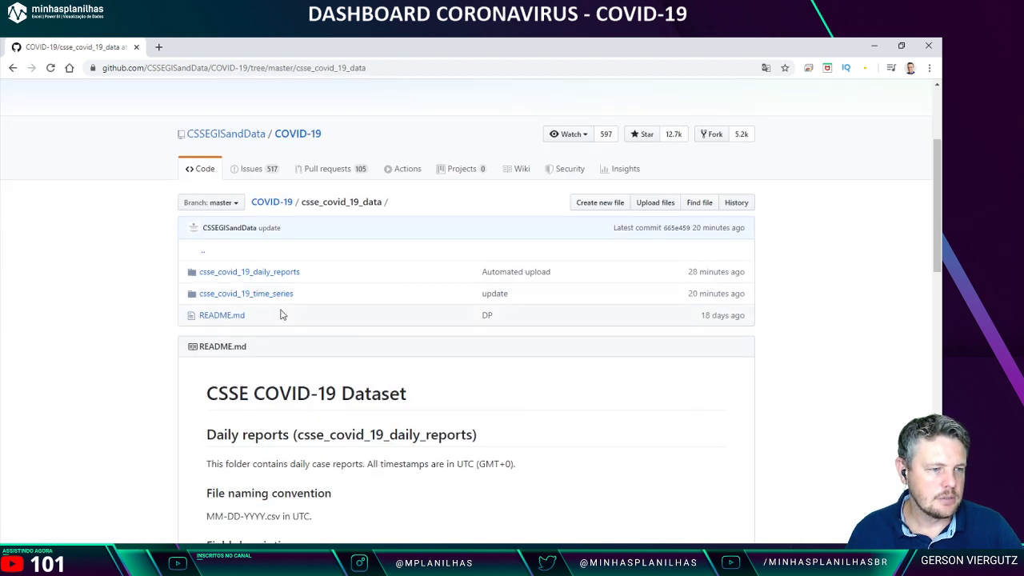
{"action": "left_click", "coordinate": [285, 293]}
{"action": "scroll", "coordinate": [464, 352], "scroll_direction": "down", "scroll_amount": 2}
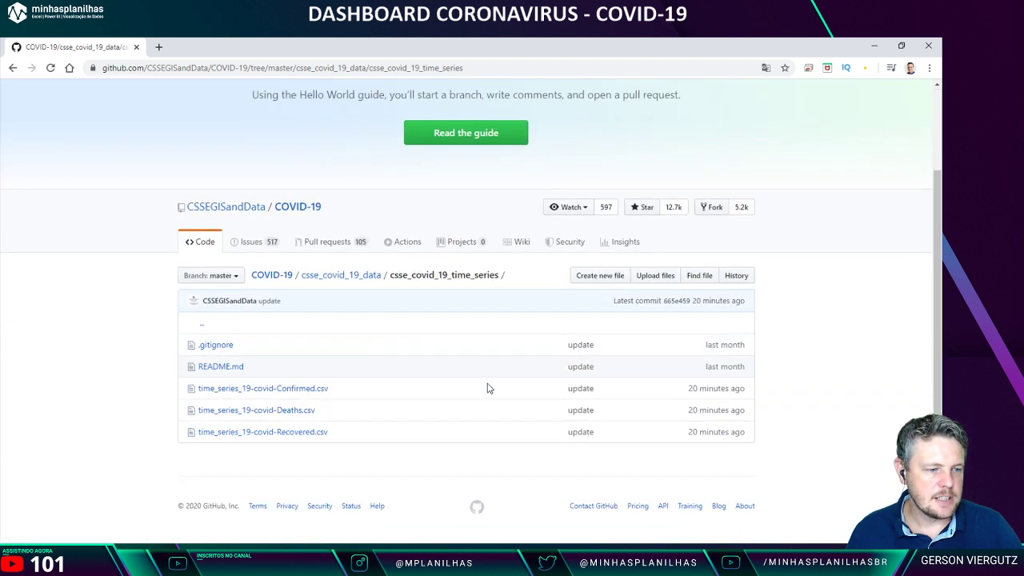
{"action": "left_click", "coordinate": [284, 394]}
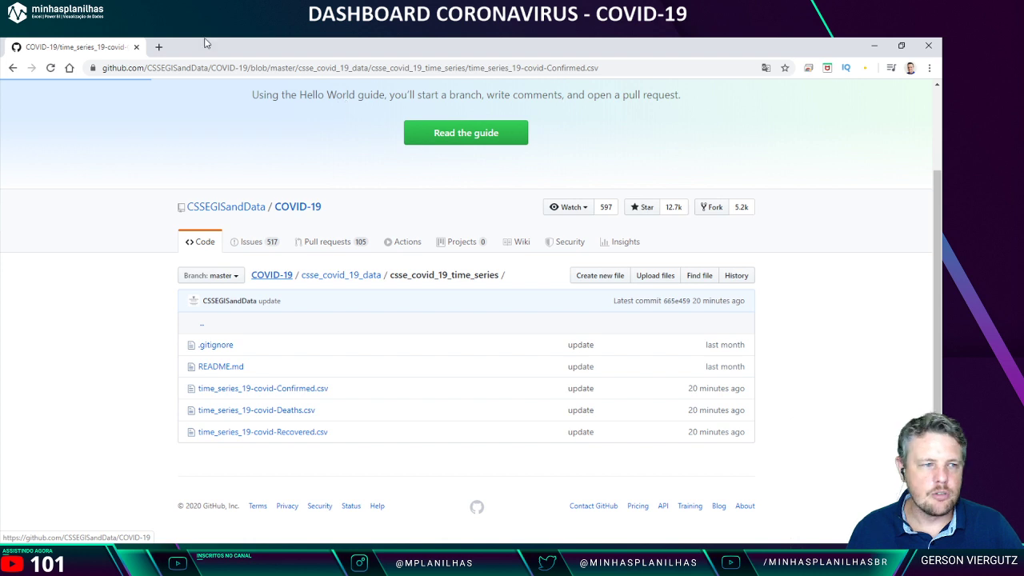
{"action": "scroll", "coordinate": [336, 229], "scroll_direction": "down", "scroll_amount": 2}
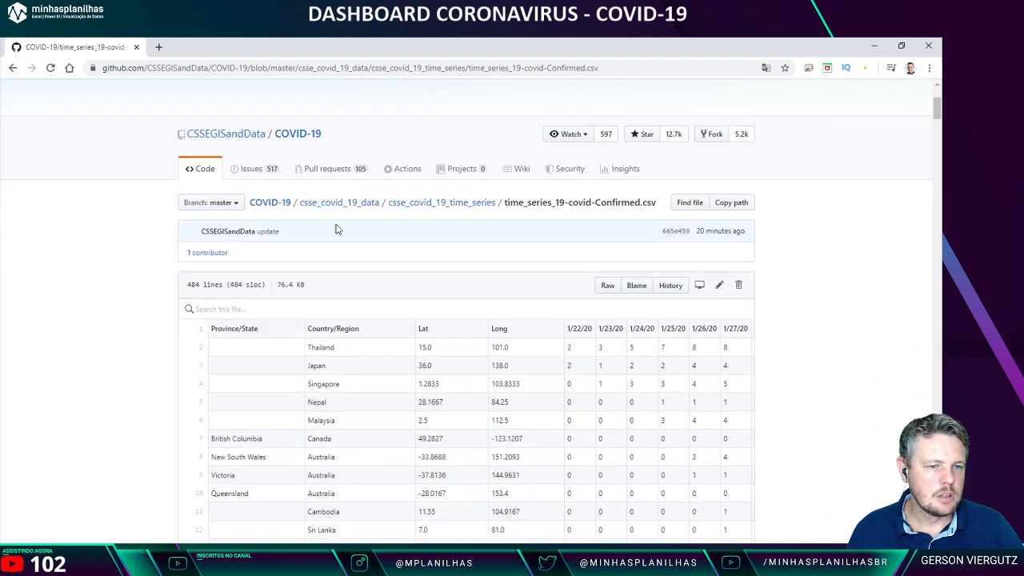
{"action": "left_click", "coordinate": [604, 288]}
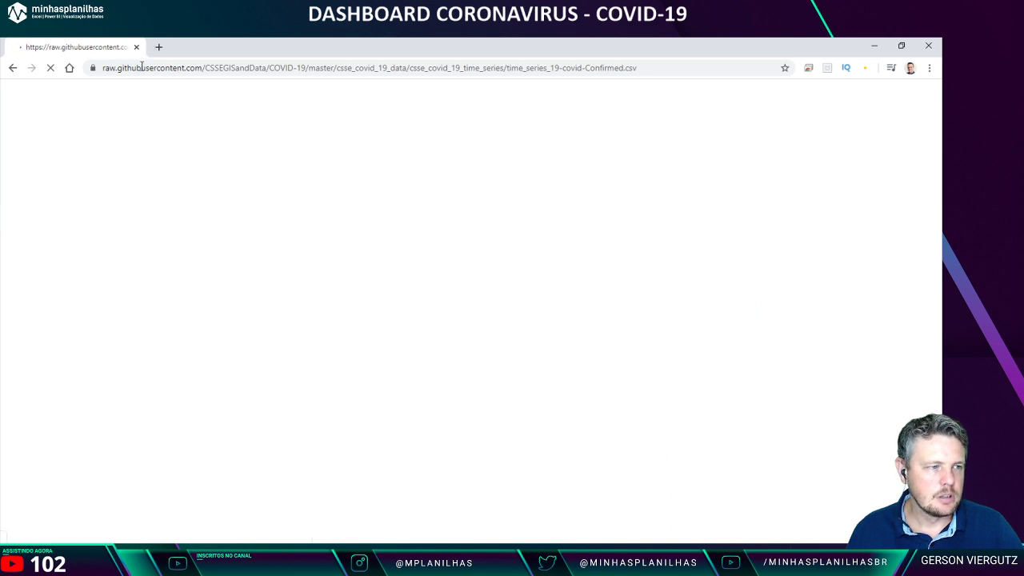
{"action": "left_click", "coordinate": [232, 68]}
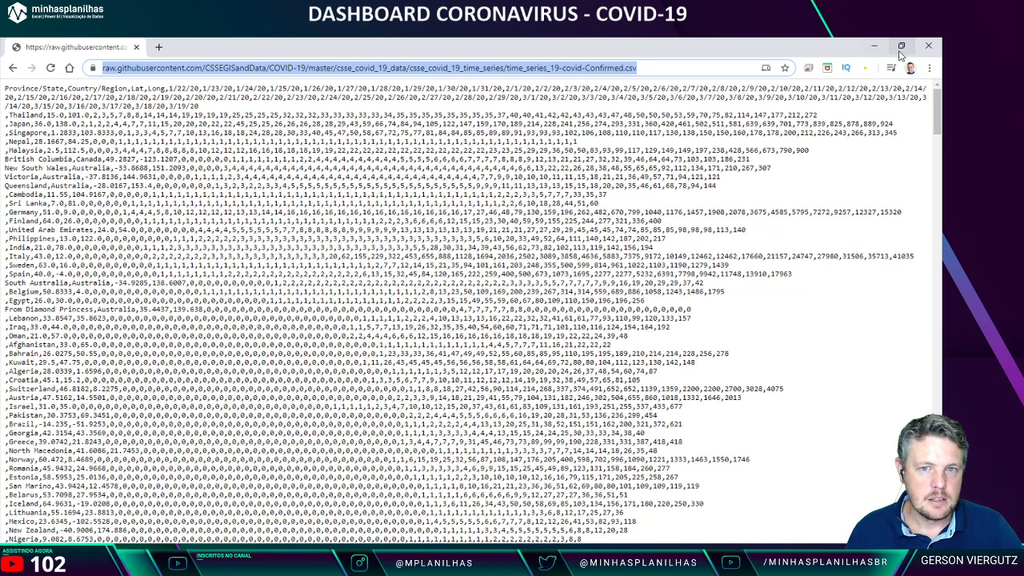
{"action": "left_click", "coordinate": [929, 46]}
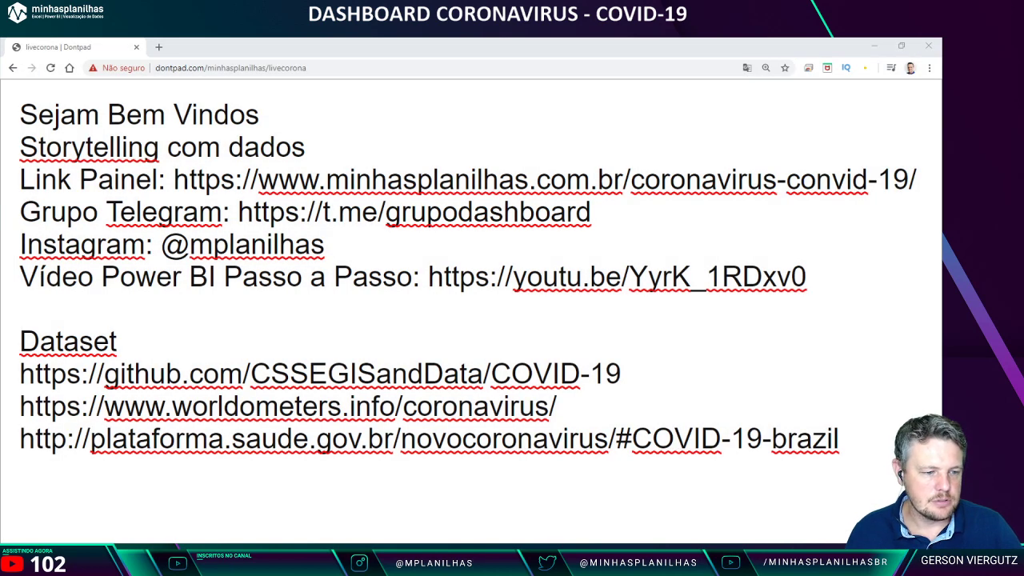
Step: Switch back to Power Query Editor and examine the applied steps of the confirmed-cases query, especially the two type-change steps
{"action": "mouse_move", "coordinate": [302, 564]}
{"action": "left_click", "coordinate": [414, 511]}
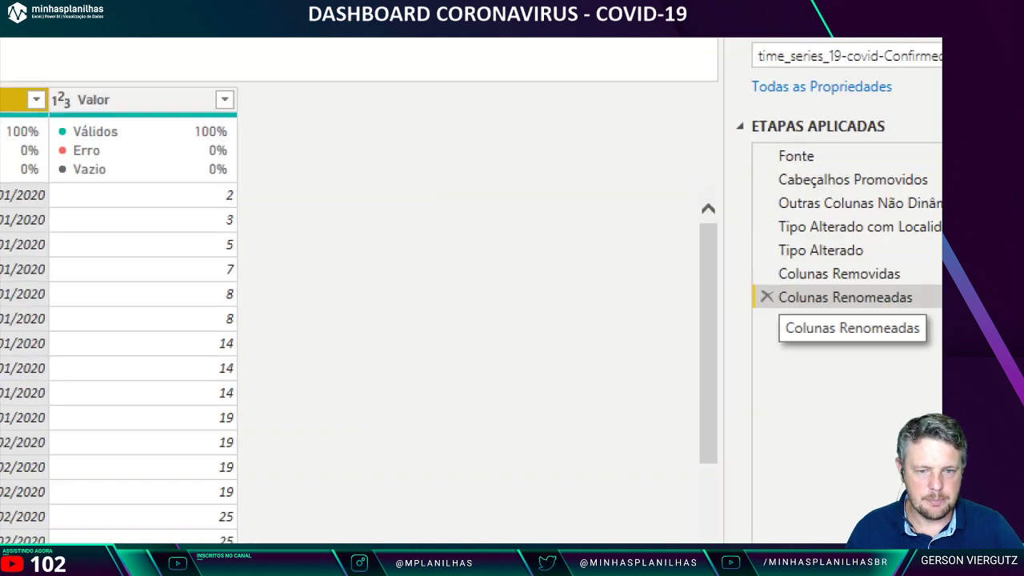
{"action": "left_click_drag", "start_coordinate": [663, 156], "coordinate": [940, 368]}
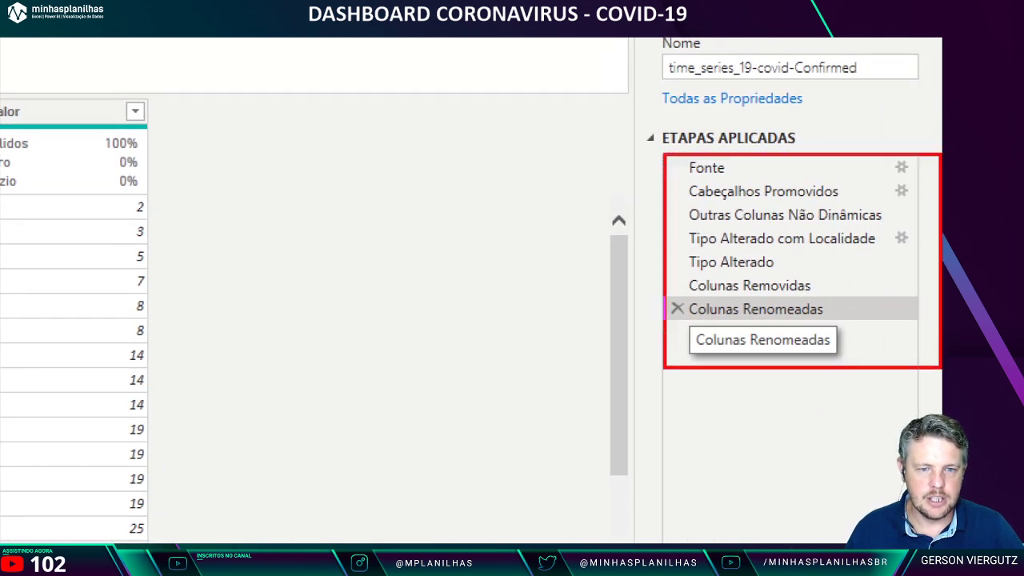
{"action": "left_click_drag", "start_coordinate": [701, 232], "coordinate": [836, 243]}
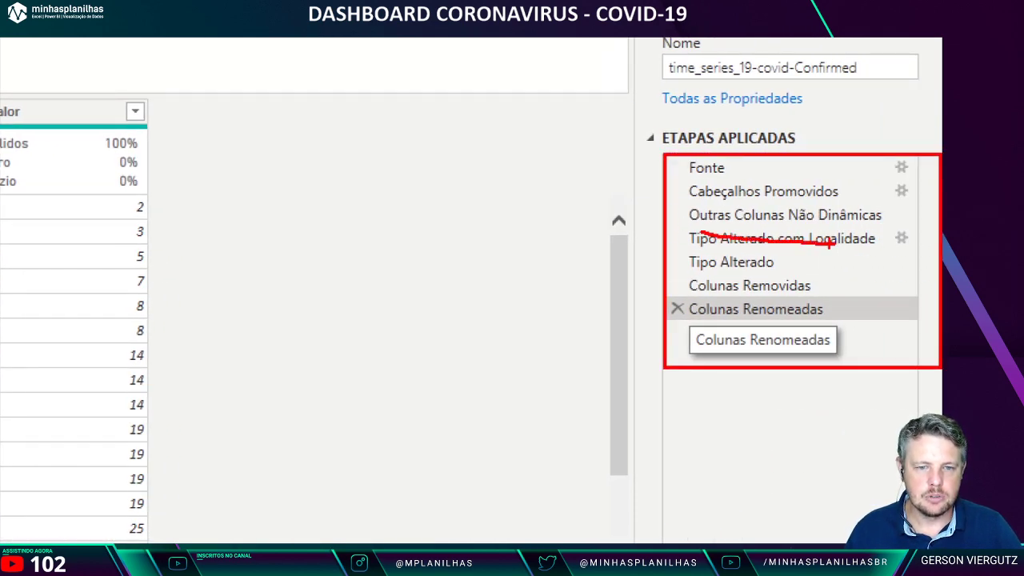
{"action": "left_click_drag", "start_coordinate": [688, 267], "coordinate": [773, 267]}
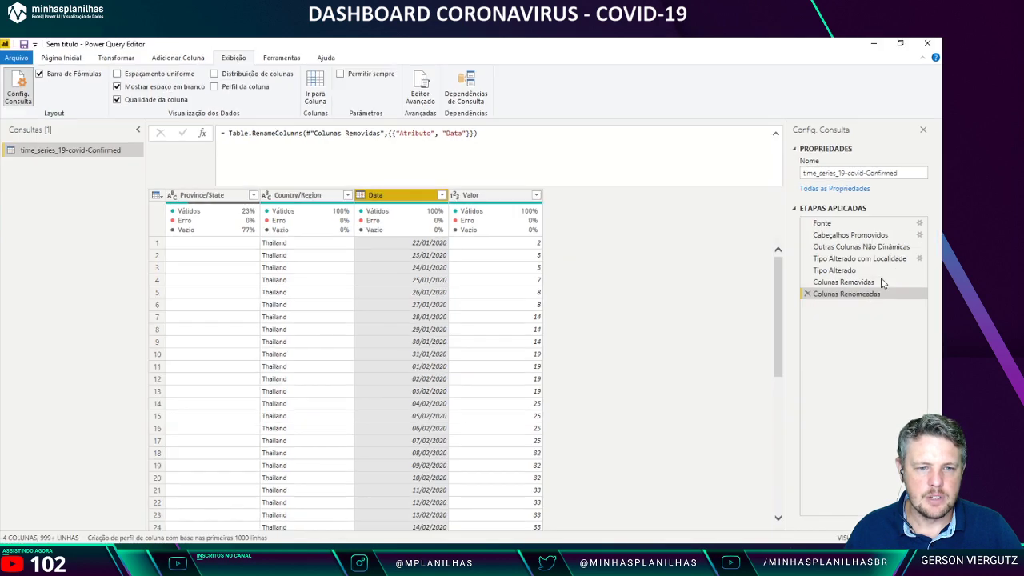
Step: Delete the Colunas Renomeadas step and replace "Atributo" with "Data" in the Outras Colunas Não Dinâmicas step's formula
{"action": "left_click", "coordinate": [807, 294]}
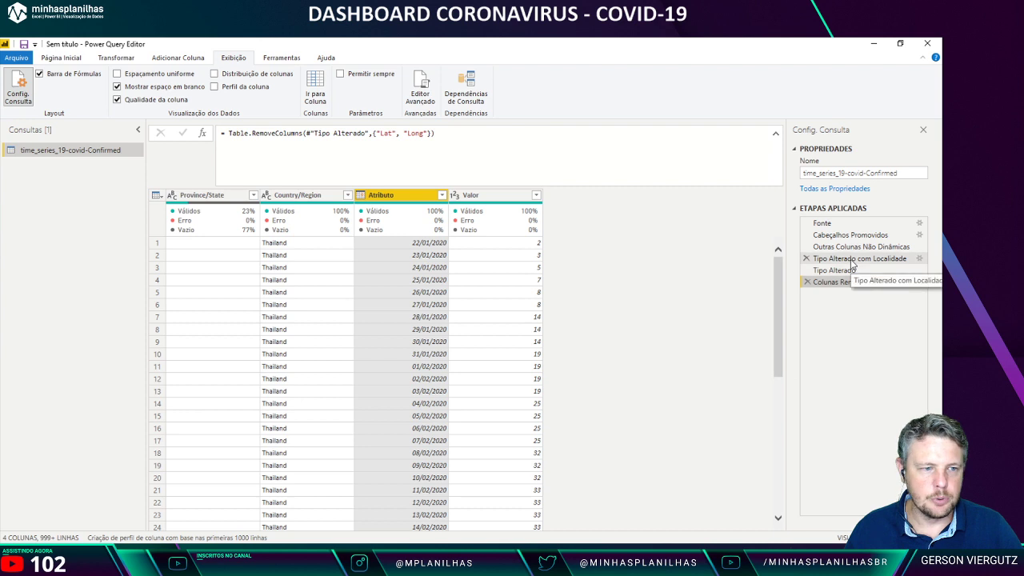
{"action": "left_click", "coordinate": [853, 258]}
{"action": "left_click", "coordinate": [854, 247]}
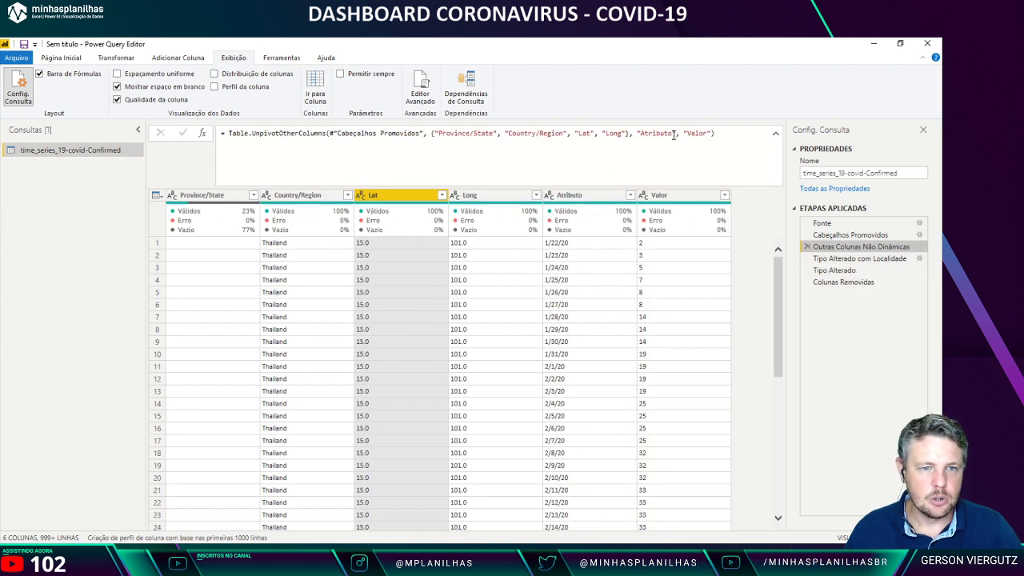
{"action": "left_click_drag", "start_coordinate": [673, 133], "coordinate": [644, 133]}
{"action": "type", "text": "Data"}
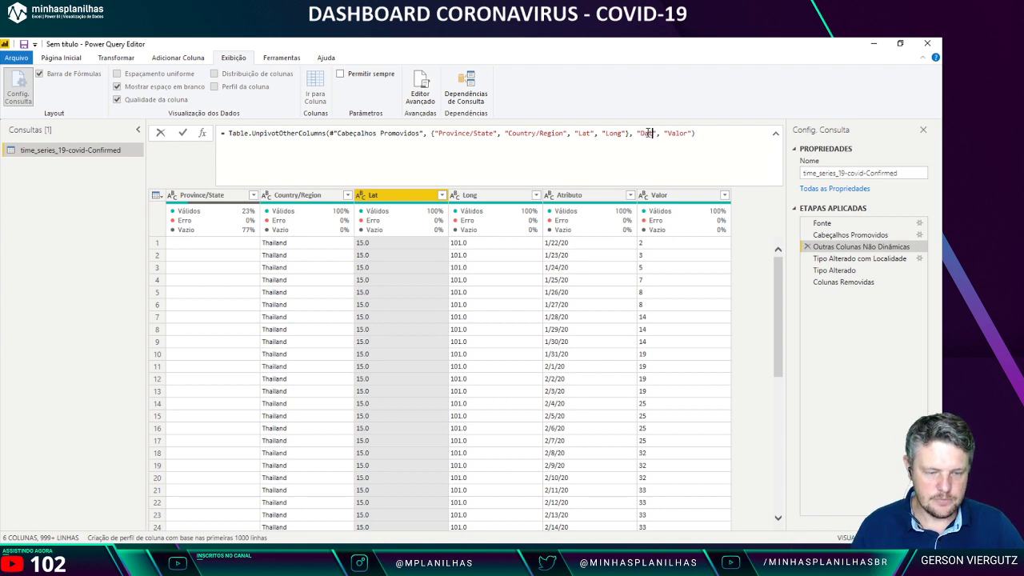
{"action": "key", "text": "Return"}
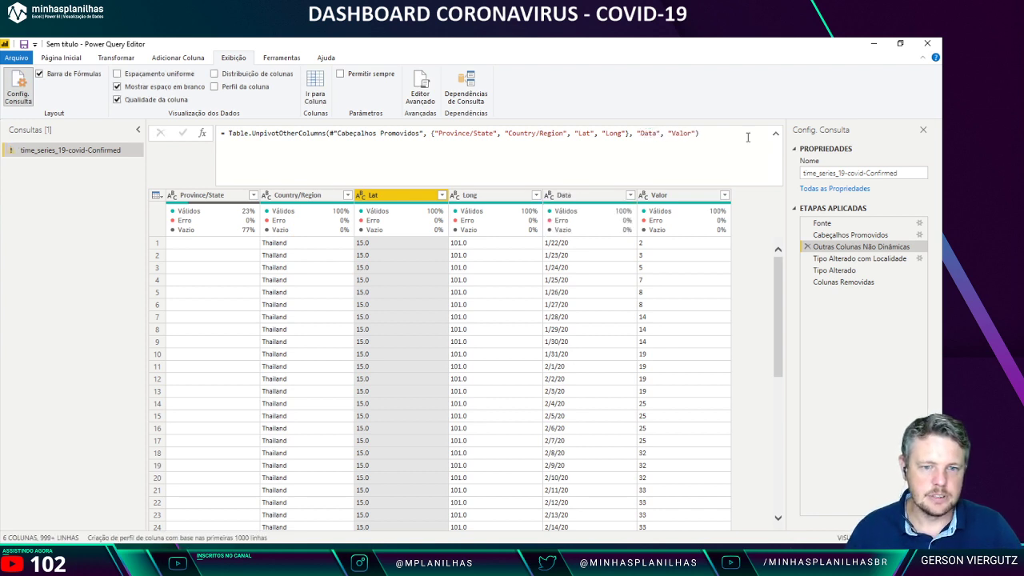
Step: Replace "Atributo" with "Data" in the Tipo Alterado com Localidade formula and check the steps through Colunas Removidas
{"action": "left_click", "coordinate": [856, 259]}
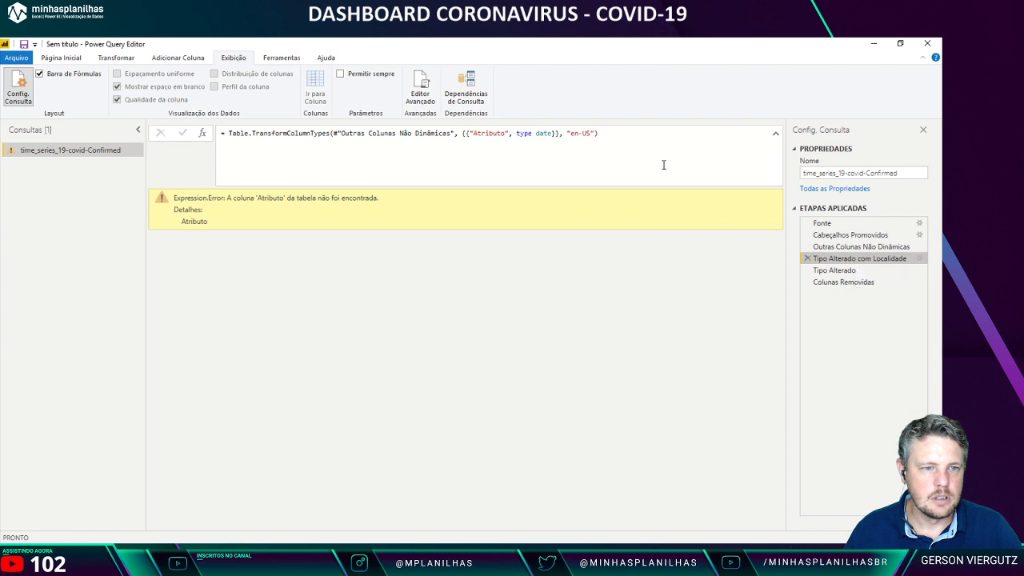
{"action": "double_click", "coordinate": [491, 133]}
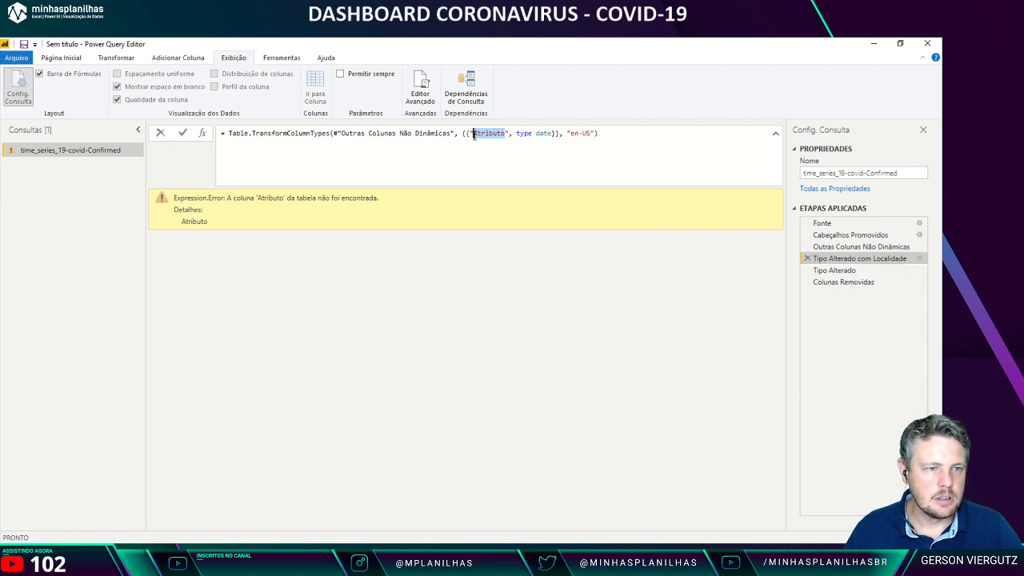
{"action": "type", "text": "Data"}
{"action": "key", "text": "Return"}
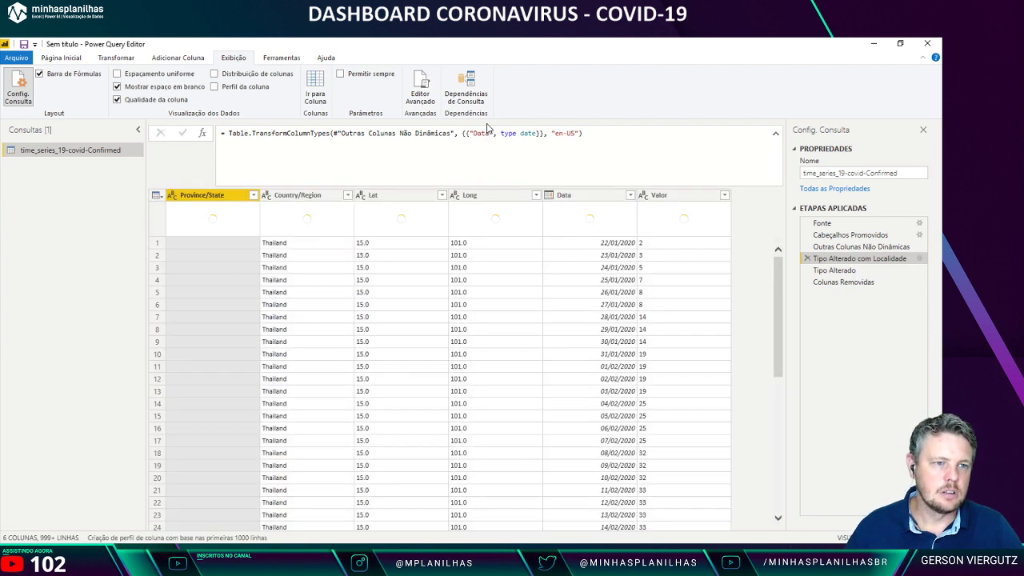
{"action": "left_click", "coordinate": [840, 271]}
{"action": "left_click", "coordinate": [850, 283]}
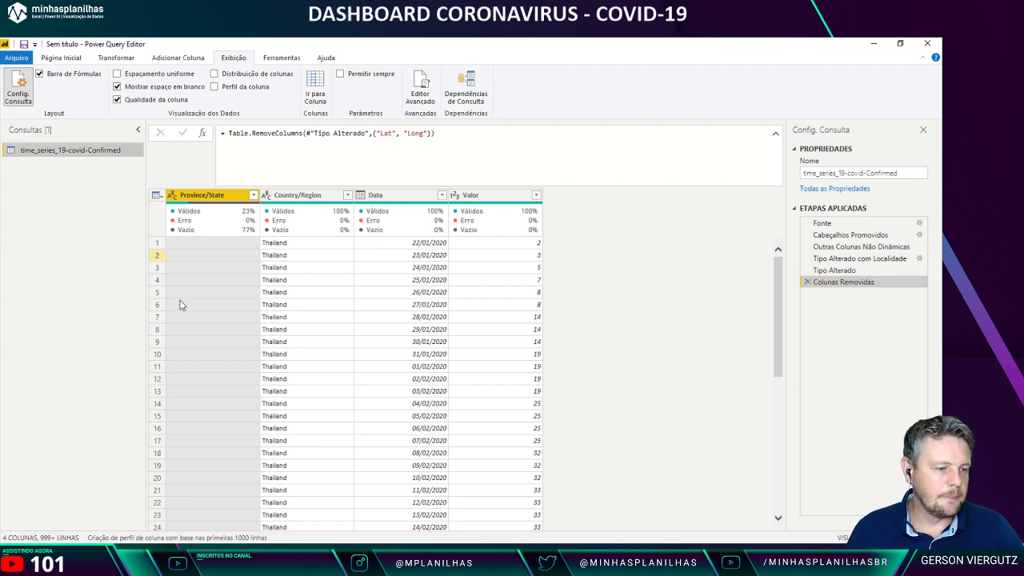
{"action": "left_click", "coordinate": [120, 567]}
{"action": "left_click", "coordinate": [319, 499]}
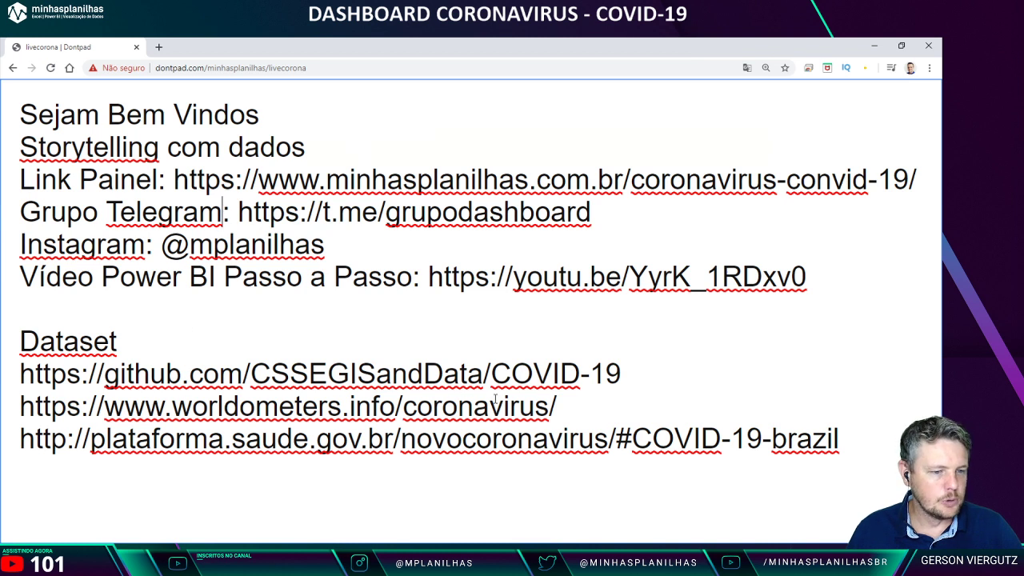
{"action": "left_click_drag", "start_coordinate": [558, 407], "coordinate": [23, 408]}
{"action": "key", "text": "ctrl+c"}
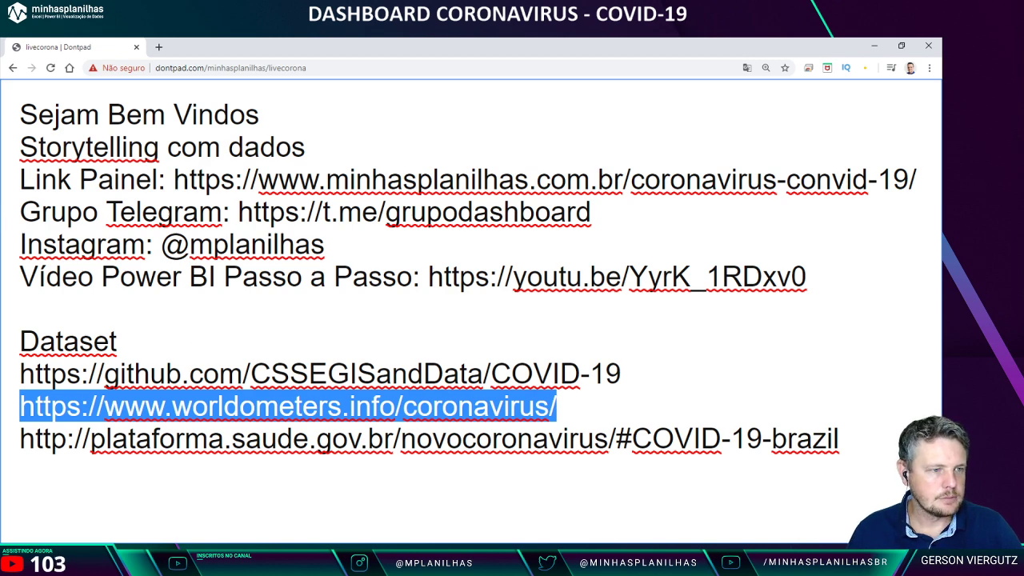
Step: Load the copied Worldometers coronavirus link in the browser window showing the raw CSV, dismiss the translation prompt, and select the page's address
{"action": "mouse_move", "coordinate": [253, 568]}
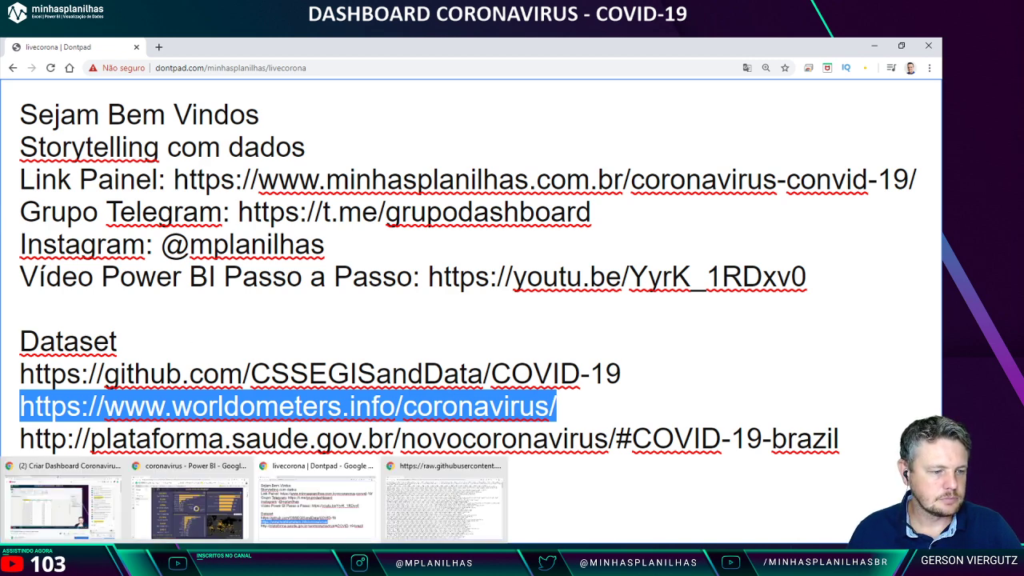
{"action": "left_click", "coordinate": [432, 491]}
{"action": "key", "text": "ctrl+v"}
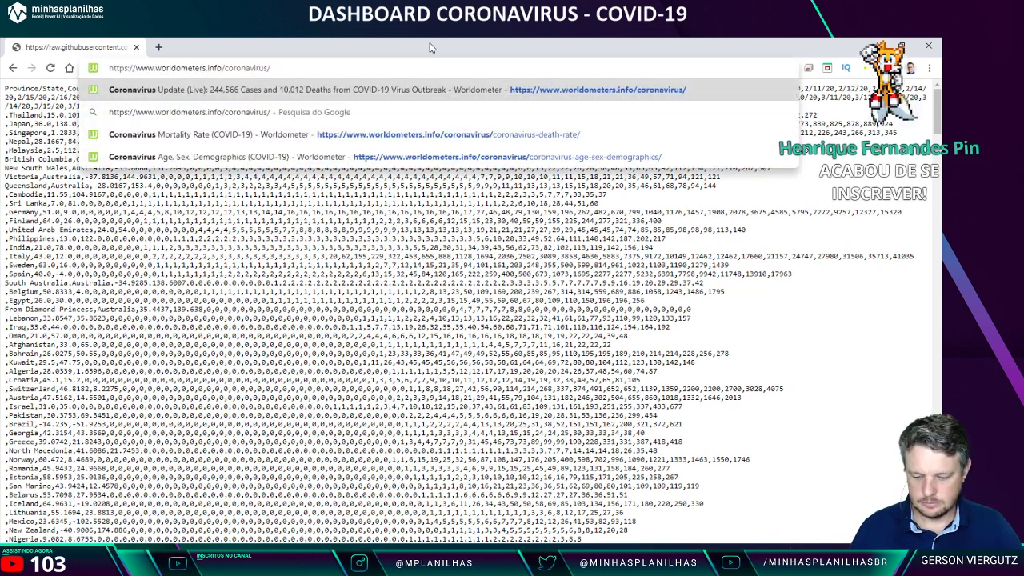
{"action": "key", "text": "Return"}
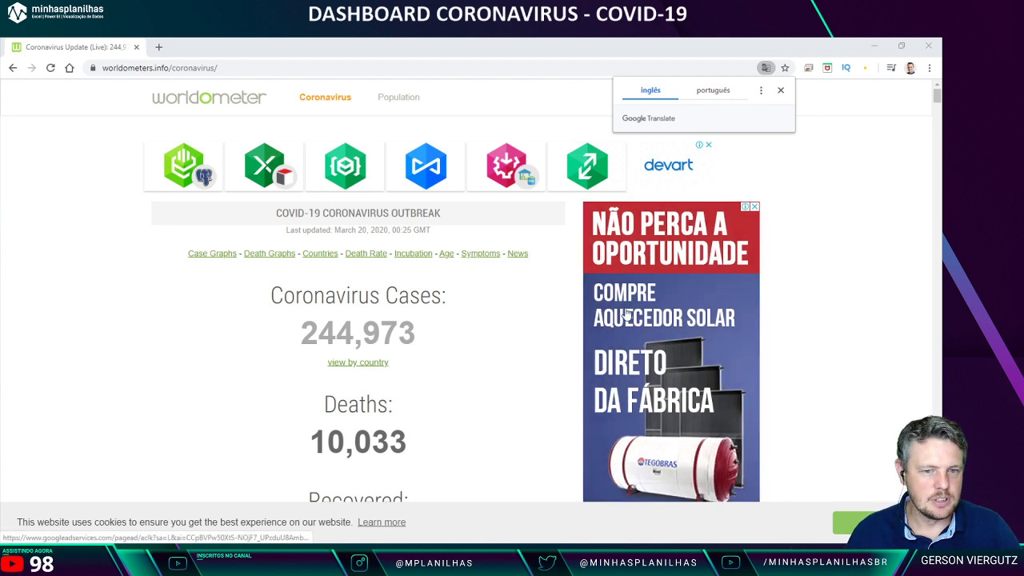
{"action": "left_click", "coordinate": [838, 276]}
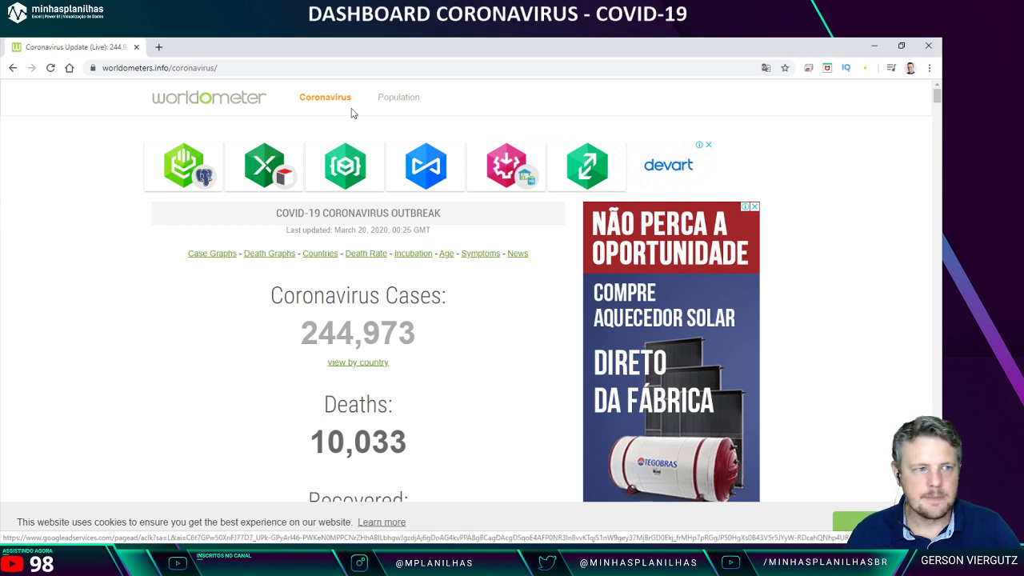
{"action": "left_click", "coordinate": [279, 64]}
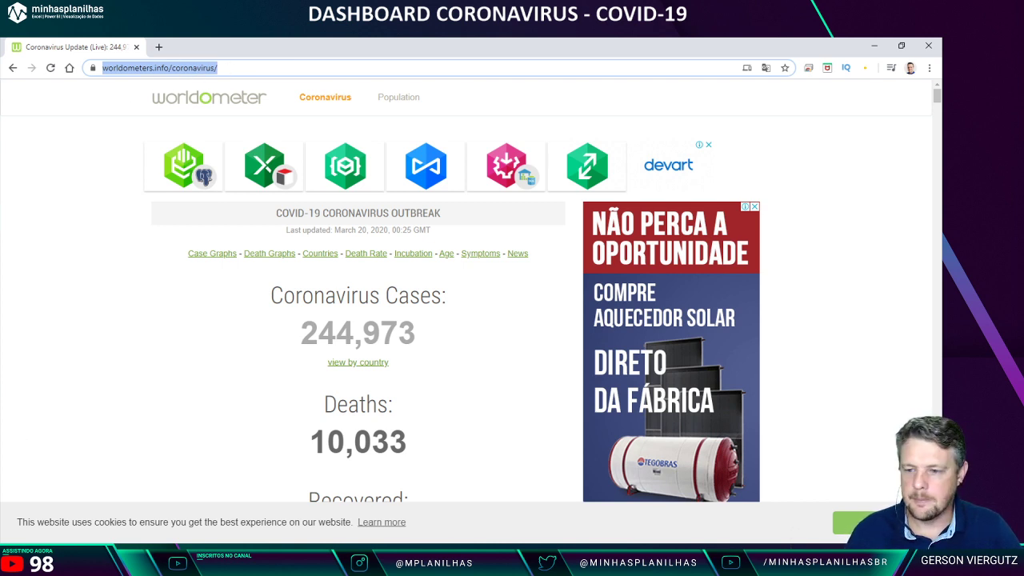
Step: Examine the last-updated date and time on the Worldometers coronavirus page
{"action": "key", "text": "alt+Tab"}
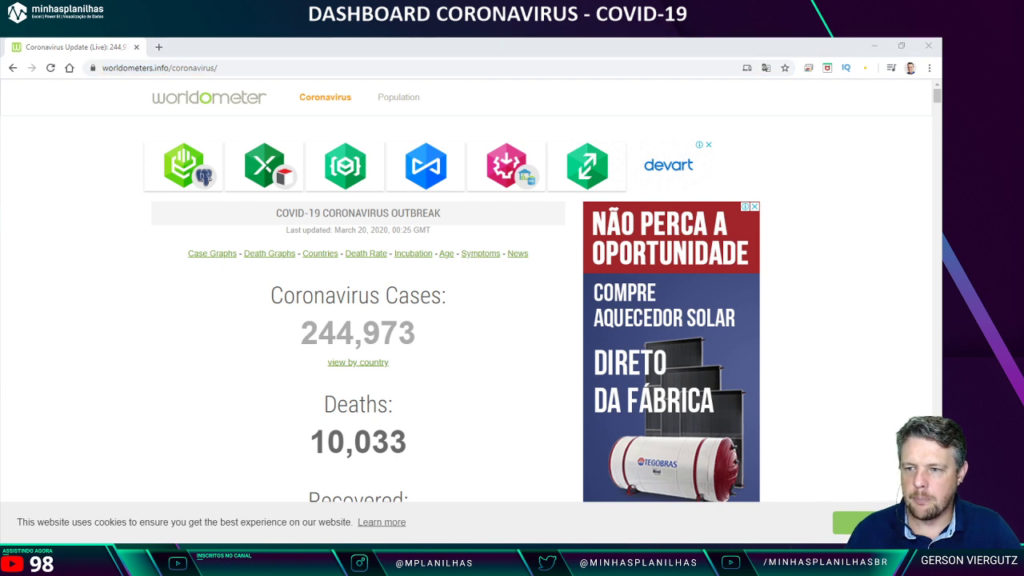
{"action": "key", "text": "alt+Tab"}
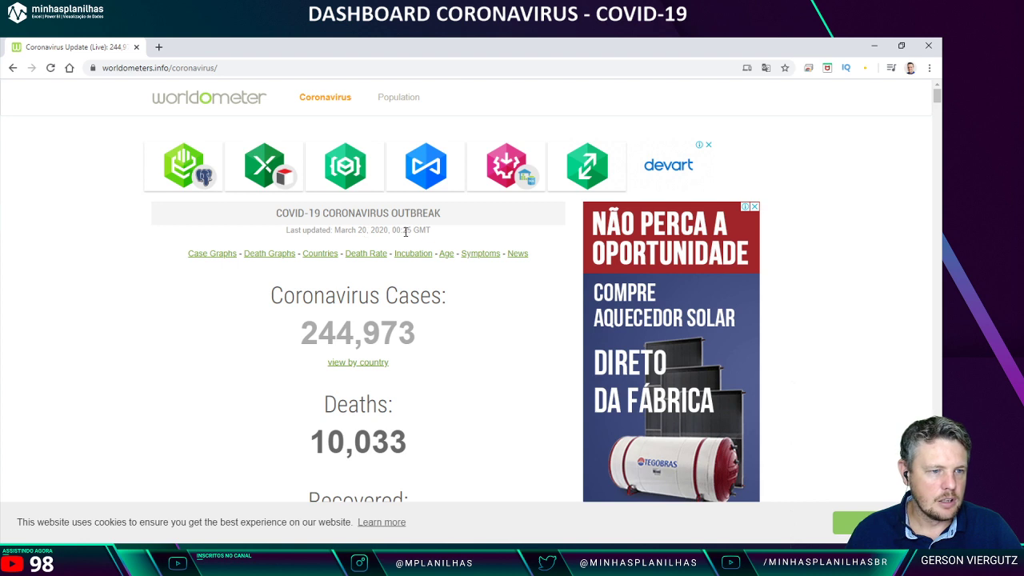
{"action": "left_click_drag", "start_coordinate": [441, 232], "coordinate": [393, 232]}
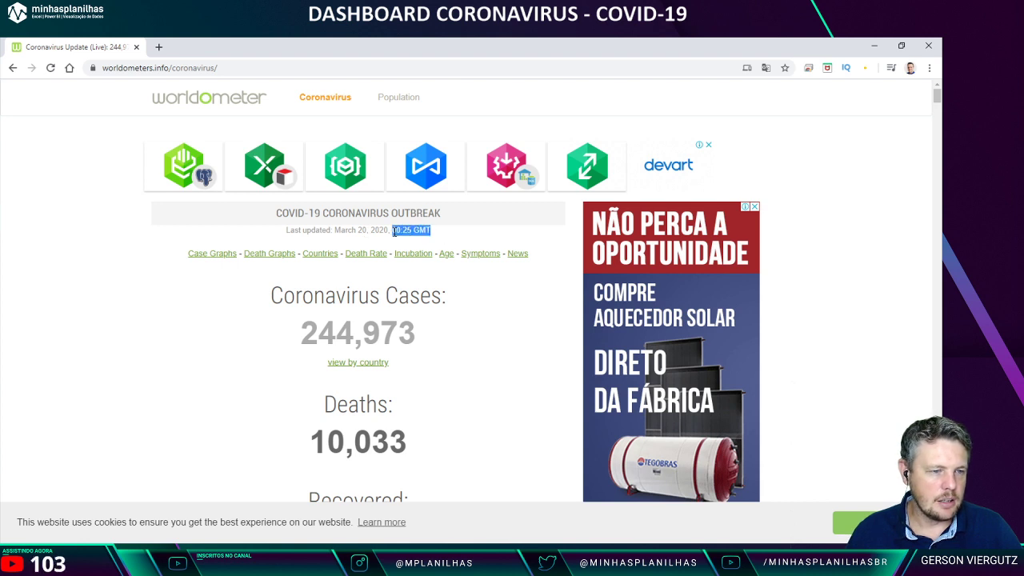
{"action": "left_click", "coordinate": [437, 233]}
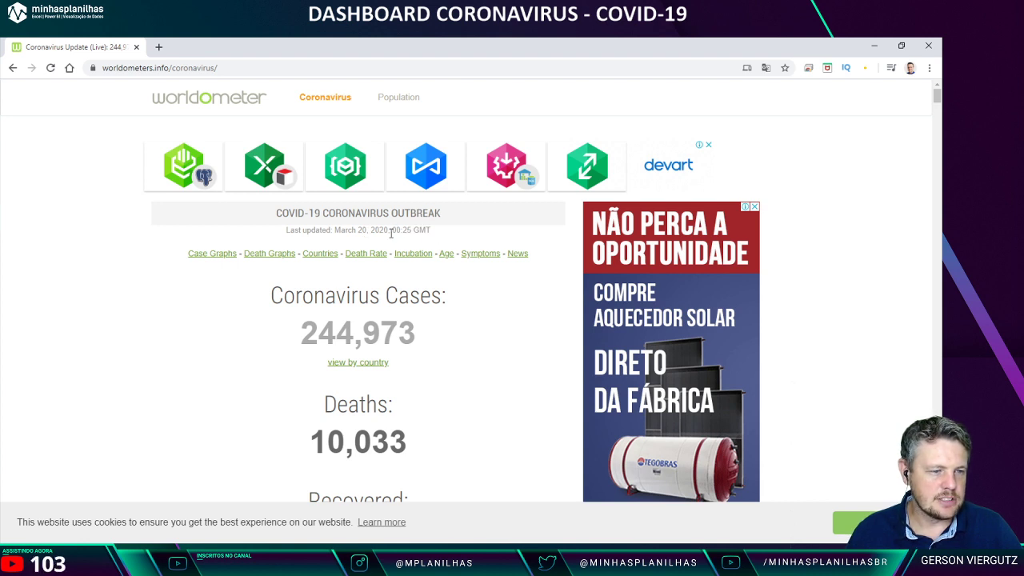
{"action": "left_click_drag", "start_coordinate": [391, 233], "coordinate": [430, 232]}
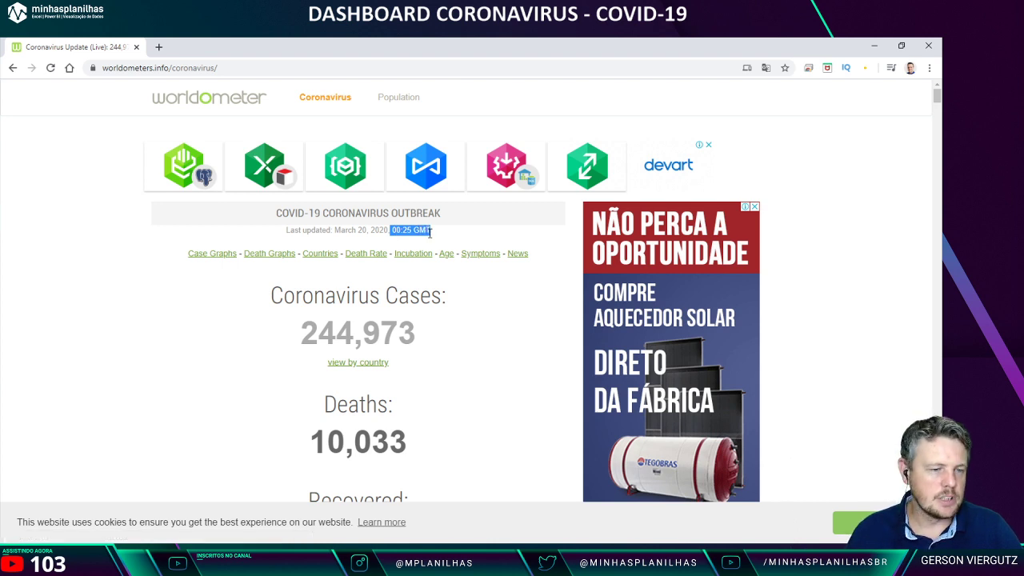
{"action": "left_click", "coordinate": [451, 235]}
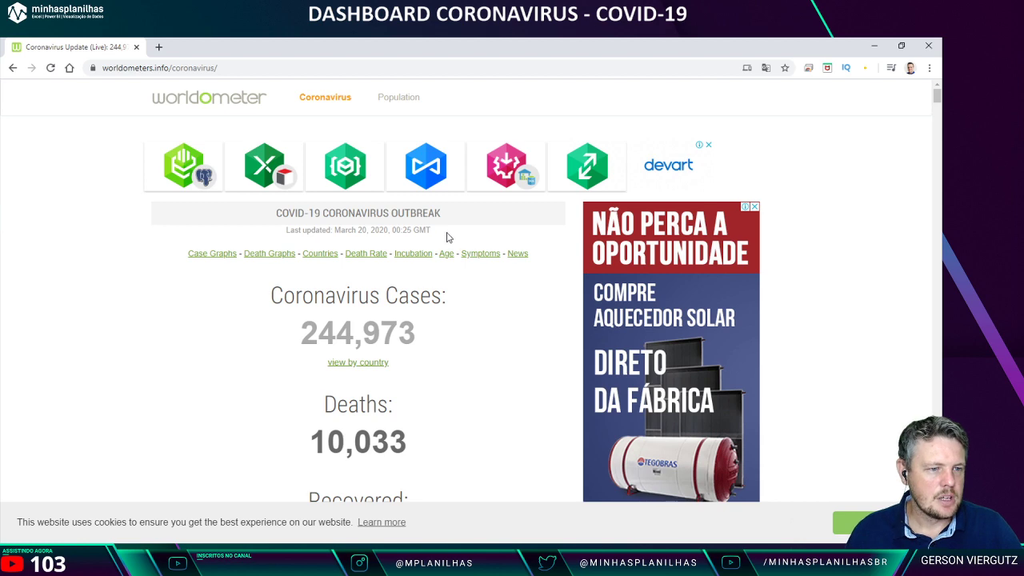
{"action": "left_click_drag", "start_coordinate": [423, 232], "coordinate": [295, 231]}
{"action": "left_click", "coordinate": [435, 338]}
Step: Review the worldwide deaths, recovered and closed-case figures and the per-country table on the Worldometers page
{"action": "scroll", "coordinate": [463, 337], "scroll_direction": "down", "scroll_amount": 5}
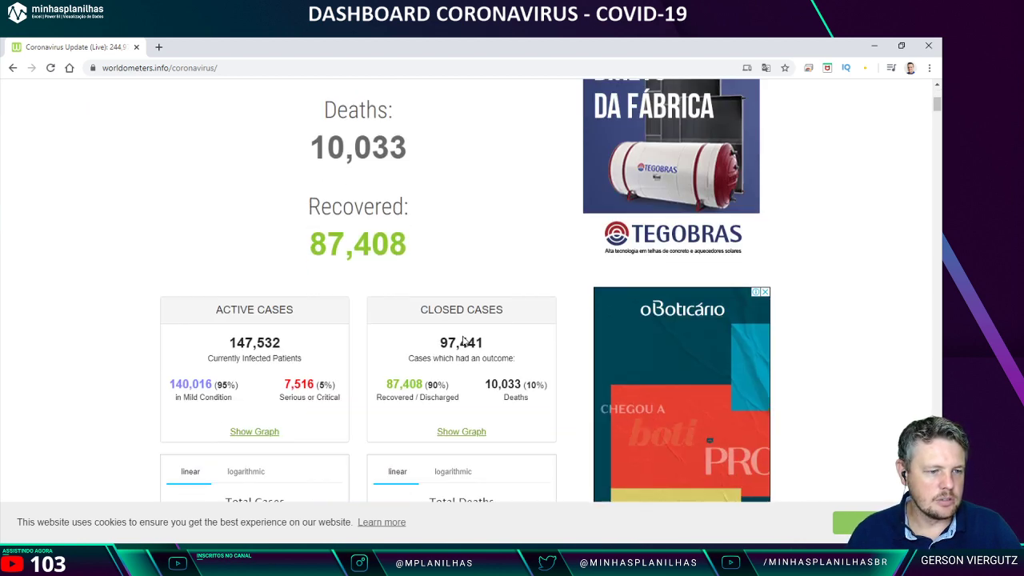
{"action": "scroll", "coordinate": [463, 336], "scroll_direction": "up", "scroll_amount": 2}
{"action": "left_click_drag", "start_coordinate": [328, 208], "coordinate": [391, 214]}
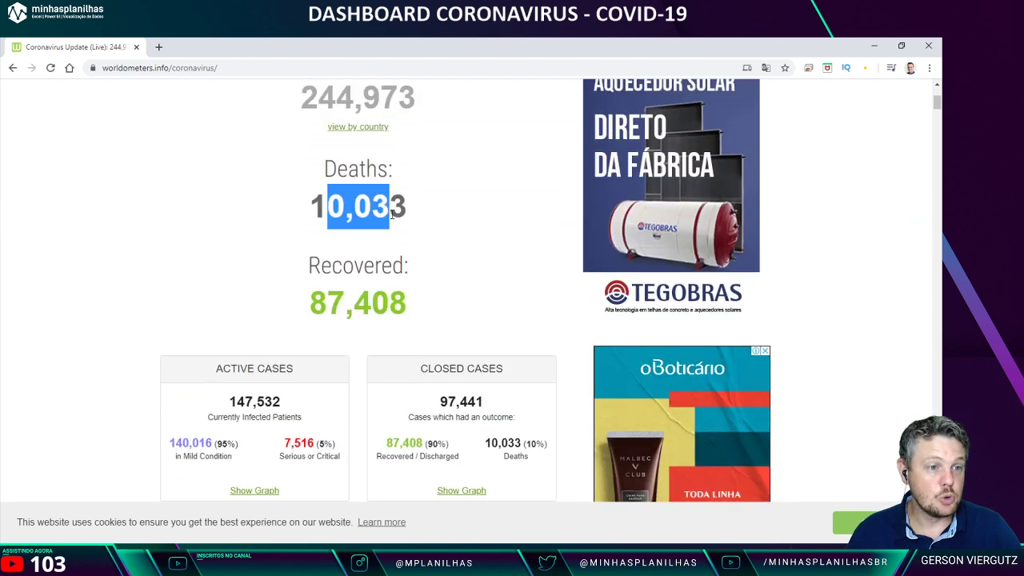
{"action": "left_click", "coordinate": [460, 223]}
{"action": "scroll", "coordinate": [460, 228], "scroll_direction": "down", "scroll_amount": 3}
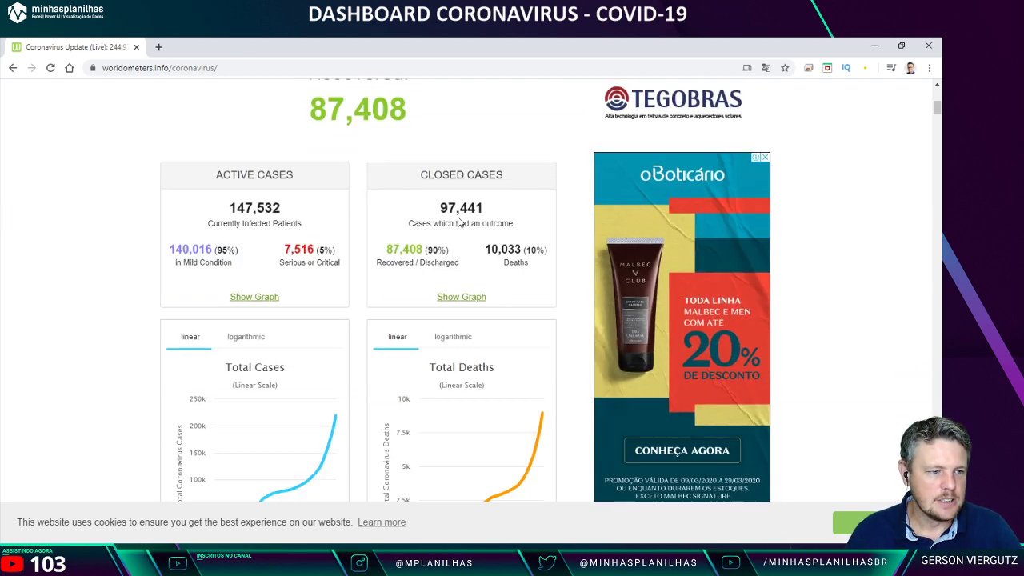
{"action": "scroll", "coordinate": [458, 238], "scroll_direction": "down", "scroll_amount": 15}
{"action": "scroll", "coordinate": [452, 240], "scroll_direction": "up", "scroll_amount": 4}
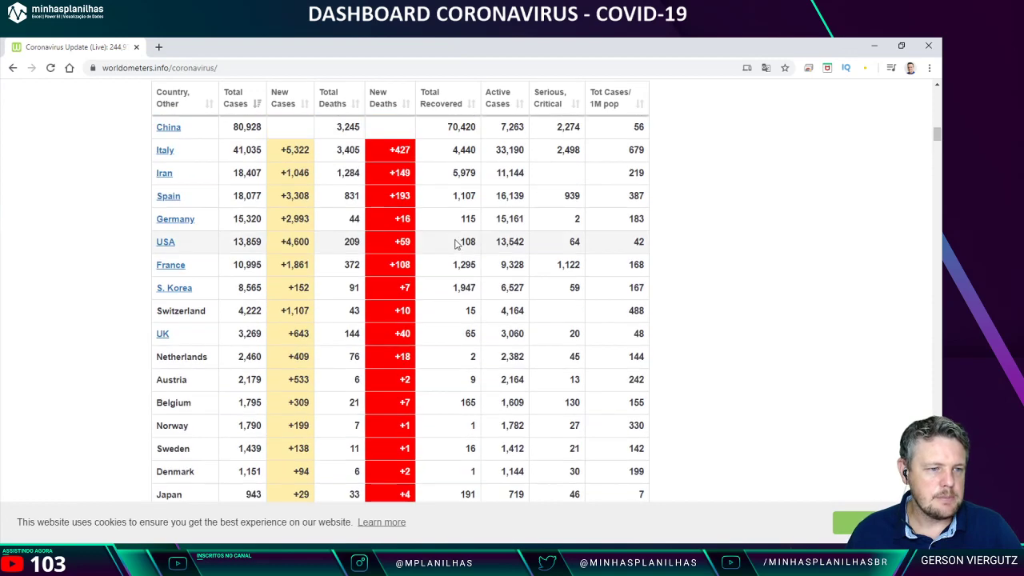
{"action": "scroll", "coordinate": [316, 240], "scroll_direction": "up", "scroll_amount": 4}
{"action": "scroll", "coordinate": [309, 248], "scroll_direction": "down", "scroll_amount": 12}
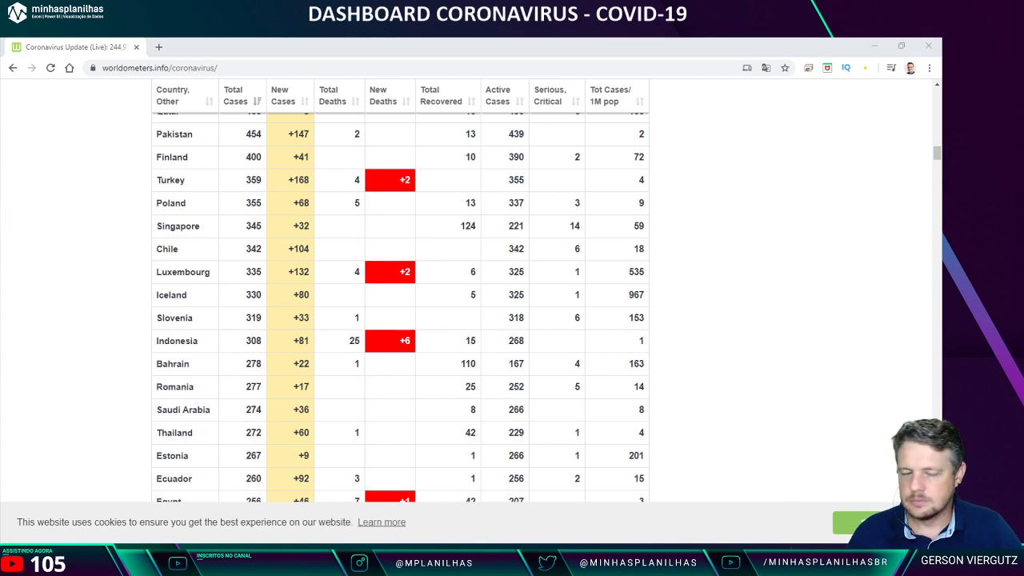
Step: Copy the Worldometers coronavirus page address and switch to the Power Query Editor
{"action": "left_click", "coordinate": [235, 64]}
{"action": "key", "text": "ctrl+c"}
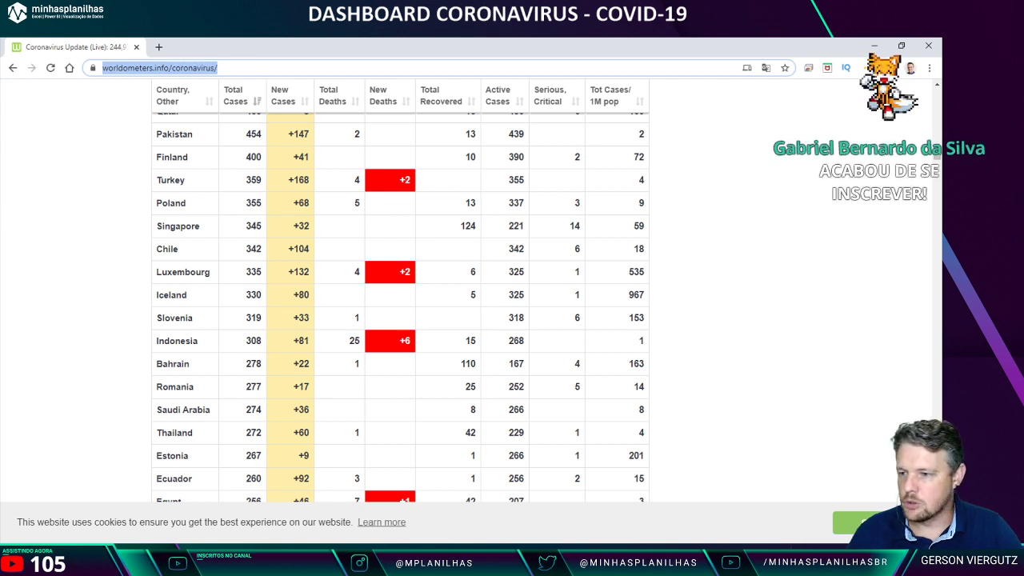
{"action": "key", "text": "alt+Tab"}
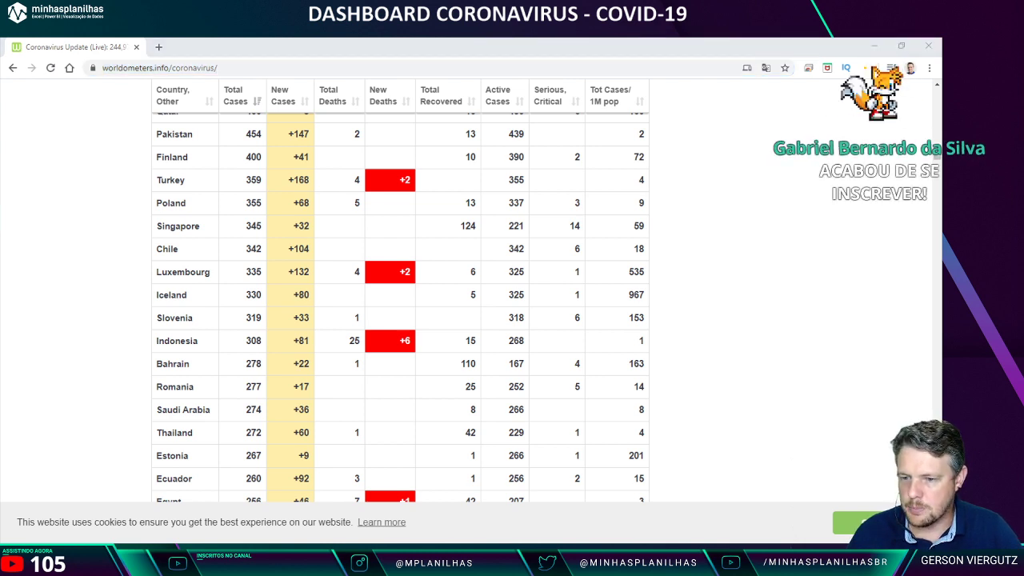
{"action": "key", "text": "alt+Tab"}
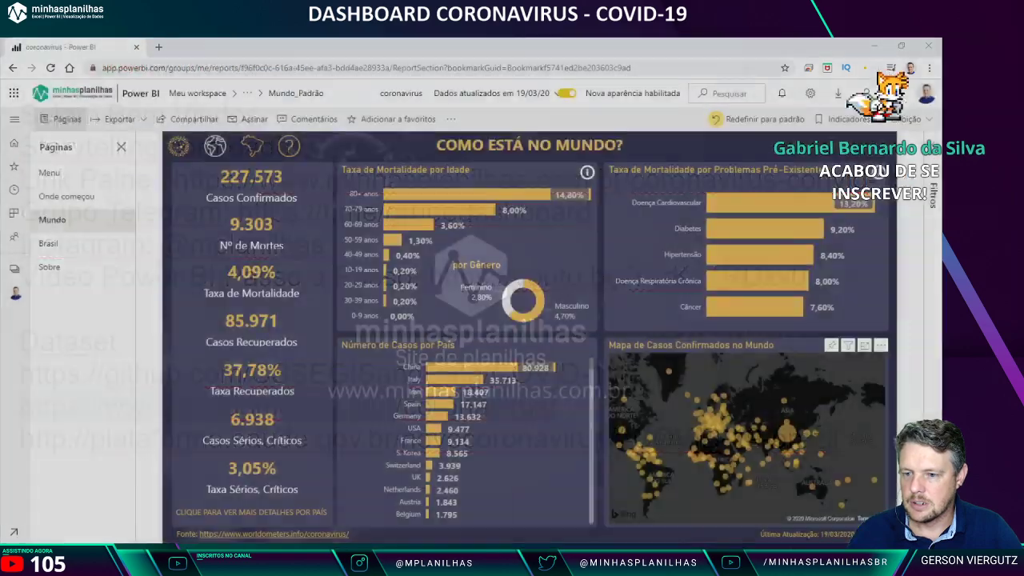
{"action": "key", "text": "alt+Tab"}
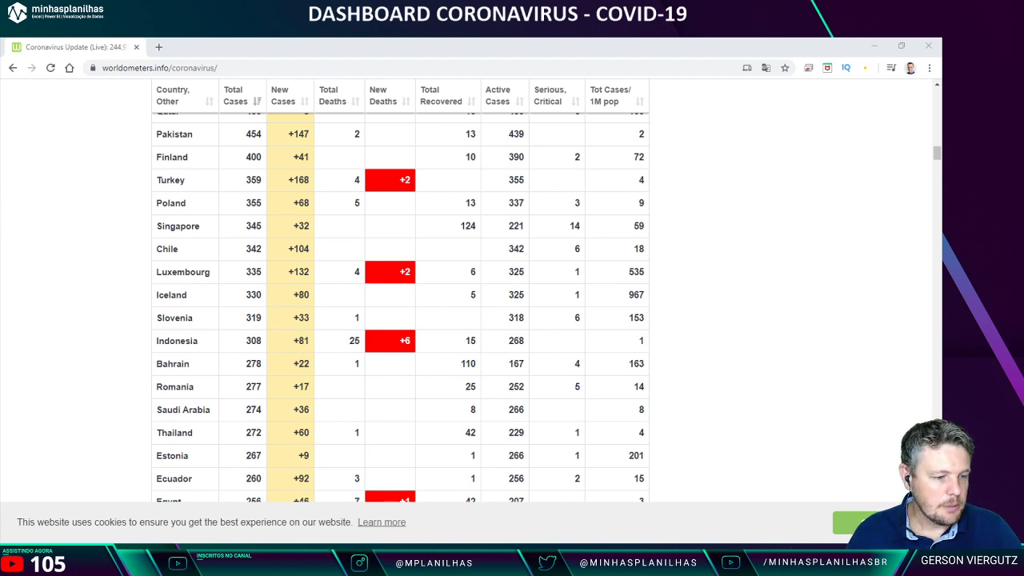
{"action": "mouse_move", "coordinate": [299, 559]}
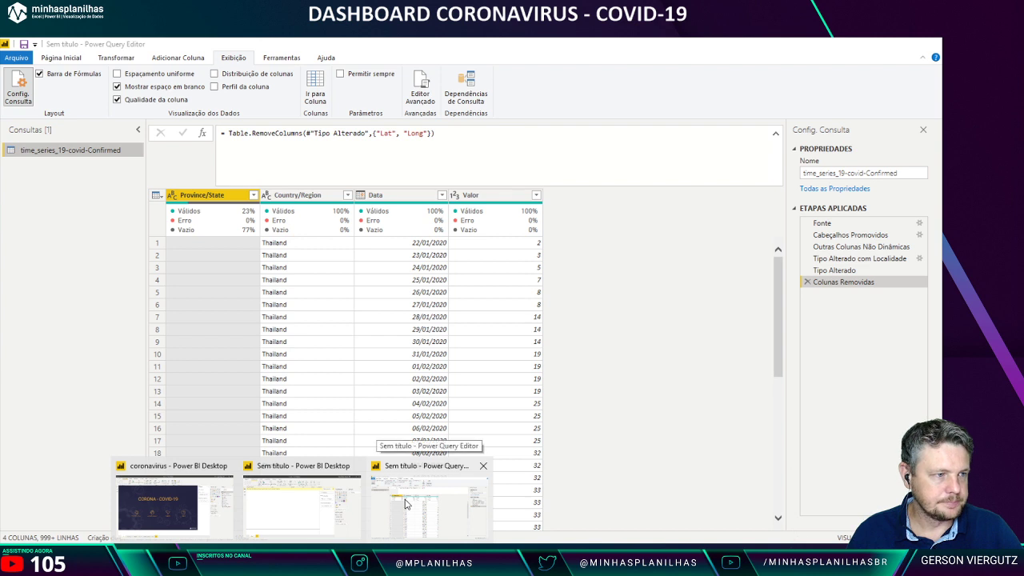
{"action": "left_click", "coordinate": [404, 504]}
{"action": "left_click", "coordinate": [69, 61]}
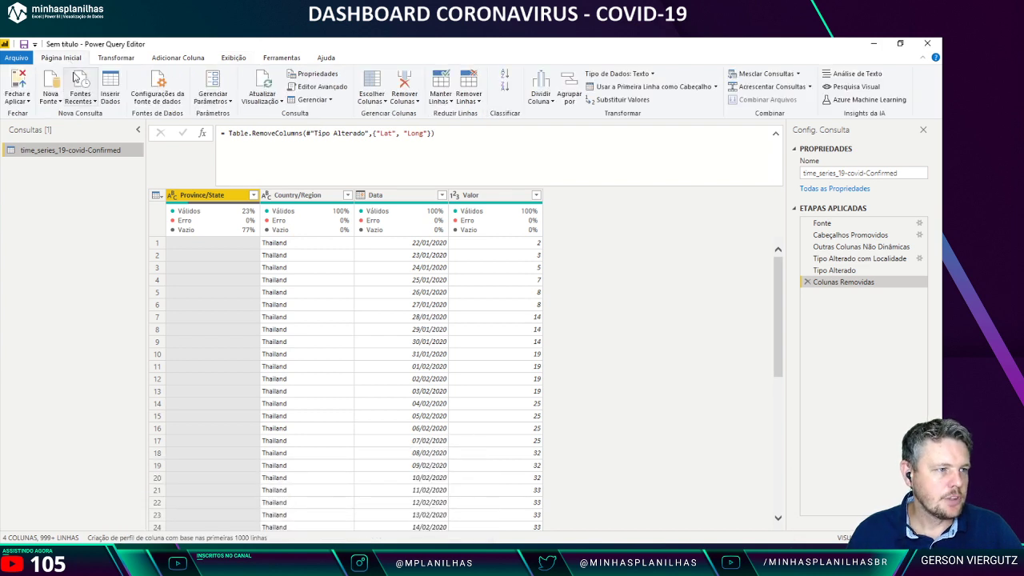
{"action": "left_click", "coordinate": [51, 88]}
{"action": "left_click", "coordinate": [66, 240]}
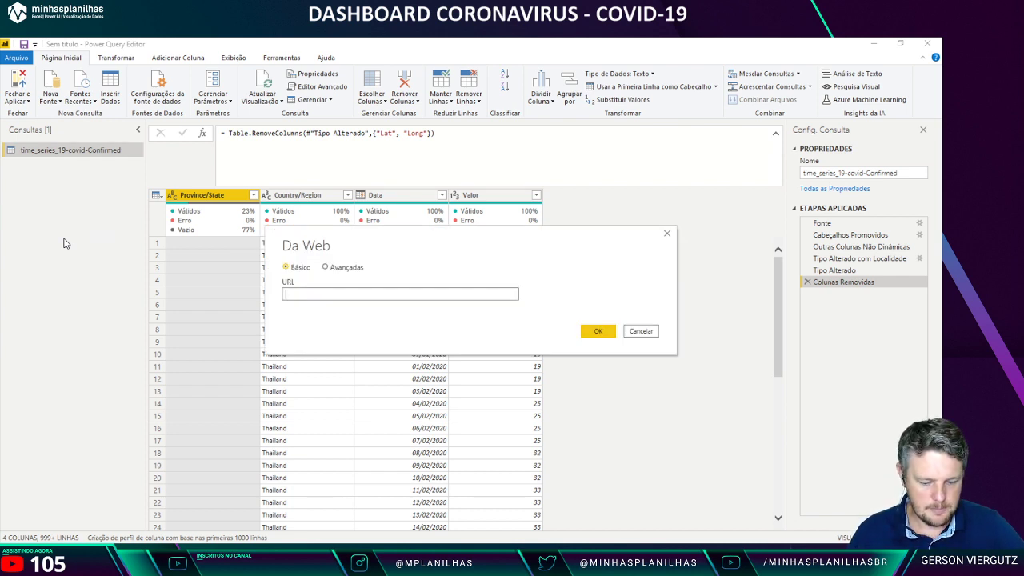
{"action": "key", "text": "ctrl+v"}
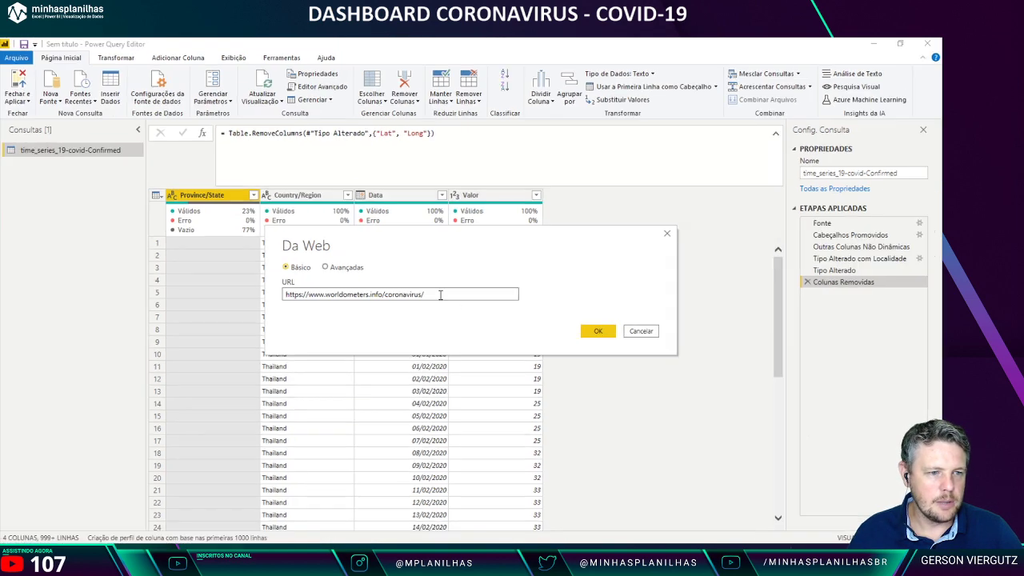
{"action": "left_click", "coordinate": [595, 331]}
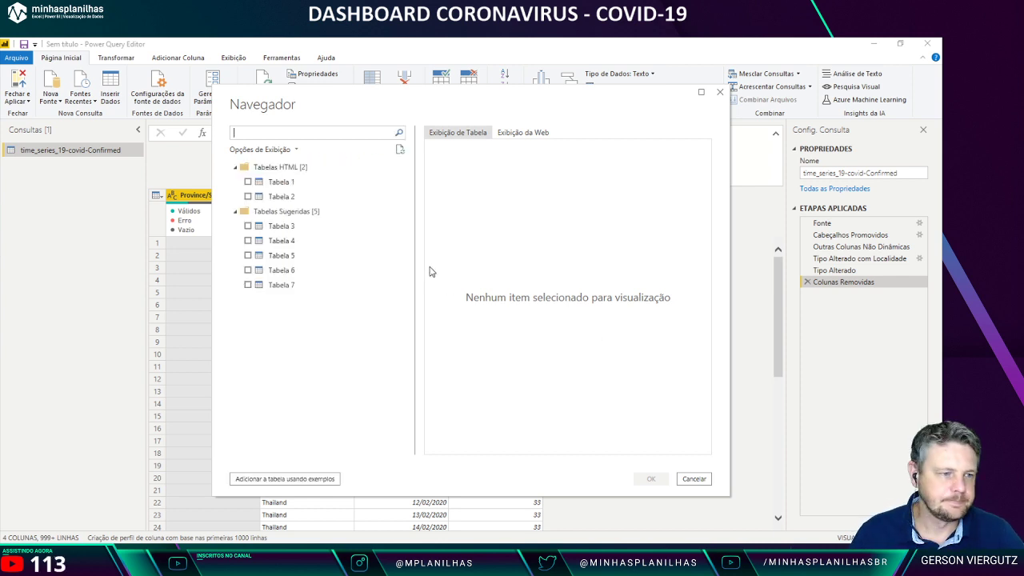
Step: Preview Tabela 1 and Tabela 2 and compare Tabela 1 with the country table on the Worldometers page in Chrome
{"action": "left_click", "coordinate": [302, 183]}
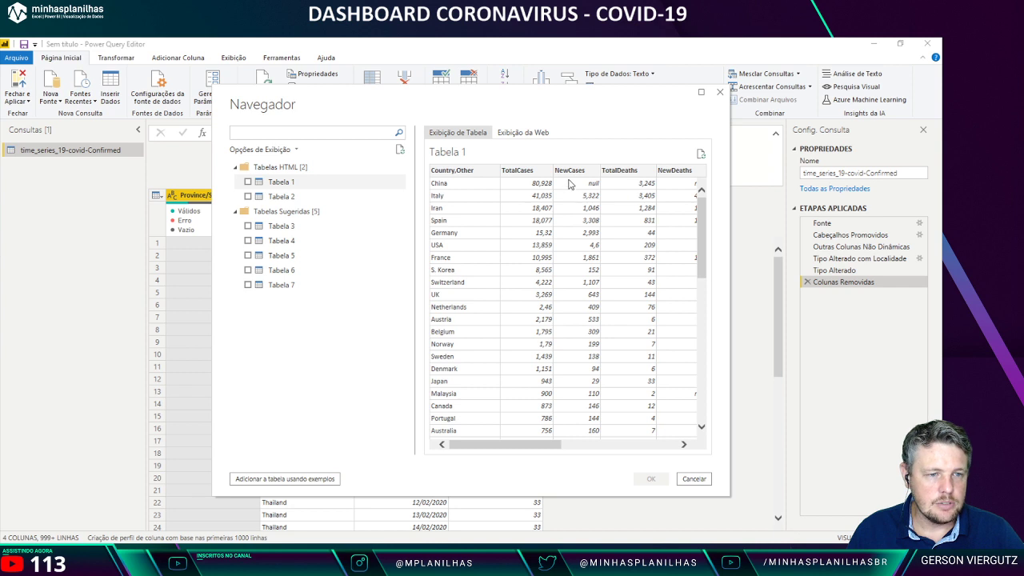
{"action": "left_click", "coordinate": [292, 197]}
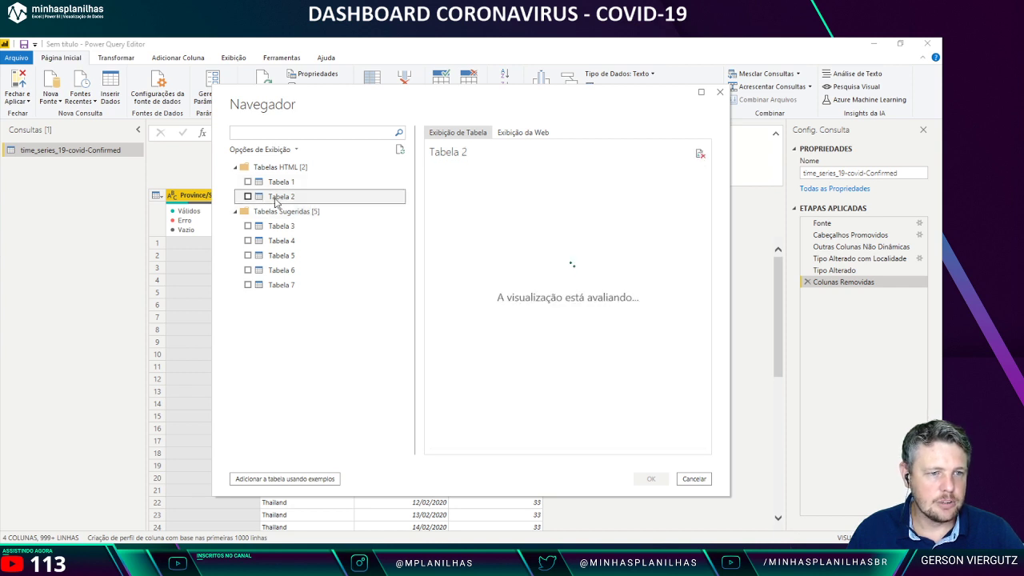
{"action": "left_click", "coordinate": [292, 182]}
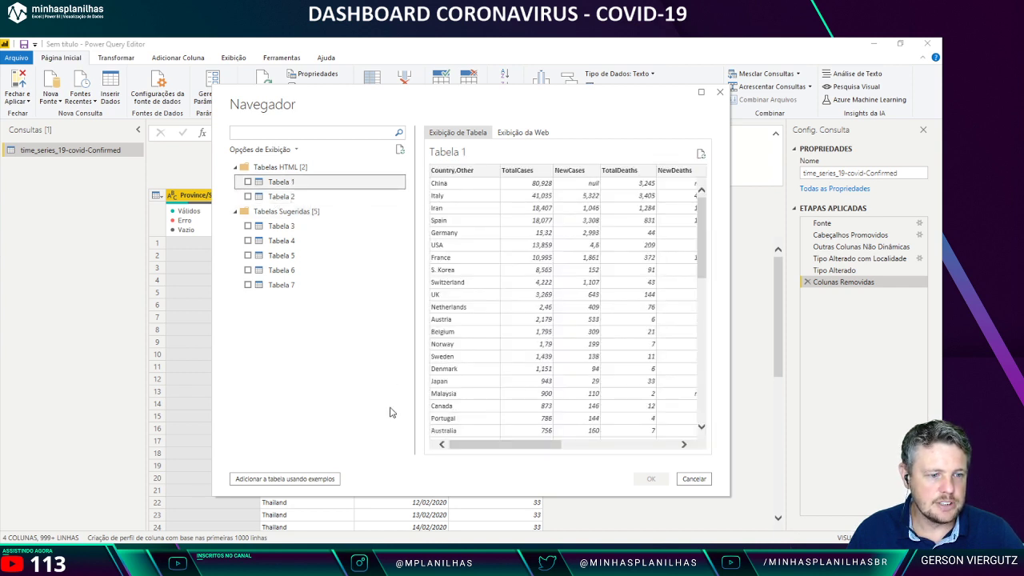
{"action": "mouse_move", "coordinate": [264, 568]}
{"action": "left_click", "coordinate": [444, 500]}
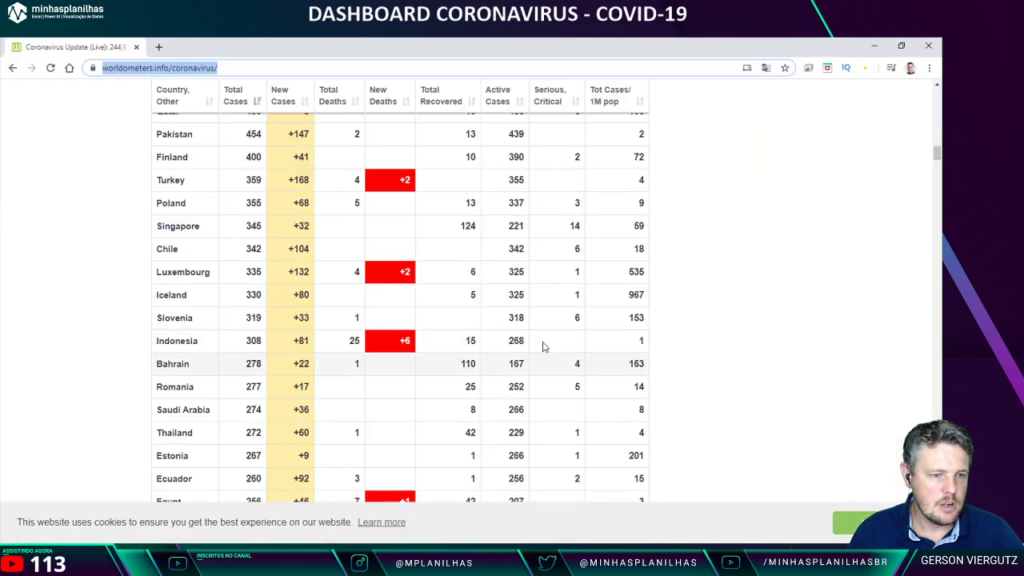
{"action": "scroll", "coordinate": [551, 340], "scroll_direction": "up", "scroll_amount": 8}
{"action": "scroll", "coordinate": [569, 338], "scroll_direction": "up", "scroll_amount": 7}
{"action": "scroll", "coordinate": [571, 343], "scroll_direction": "down", "scroll_amount": 4}
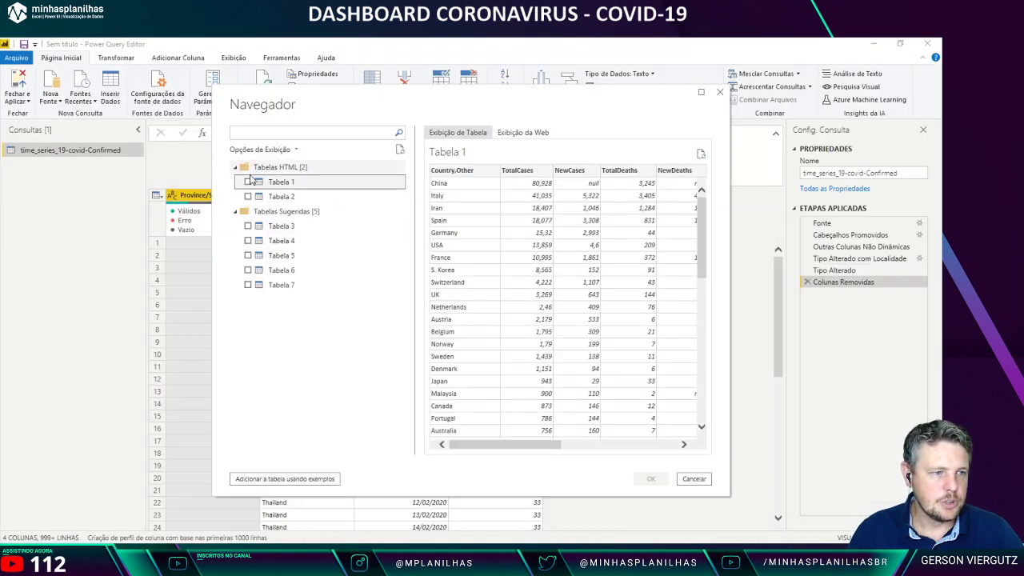
Step: Import Tabela 1 as a query and delete its automatic Tipo Alterado step
{"action": "left_click", "coordinate": [249, 181]}
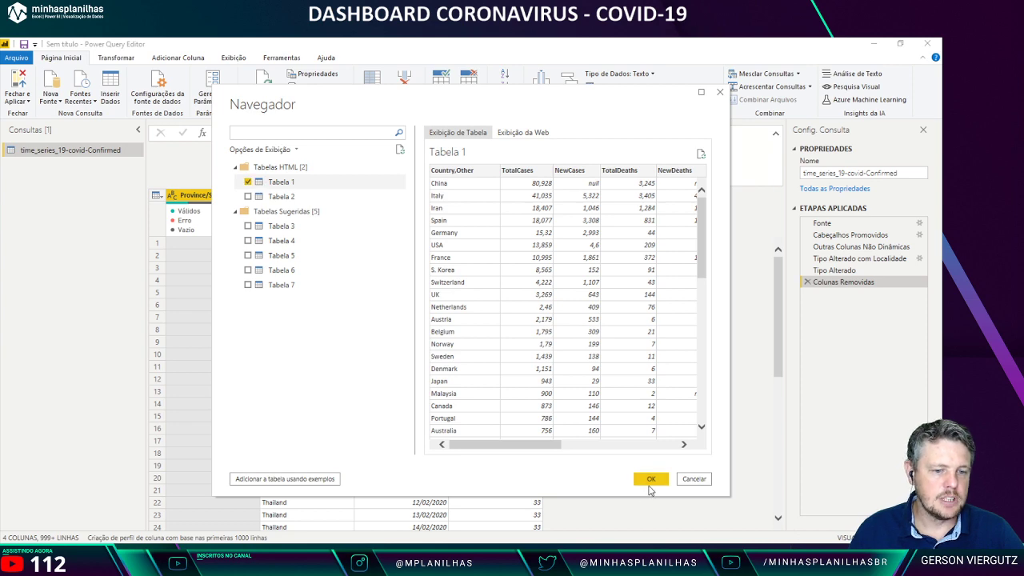
{"action": "left_click", "coordinate": [650, 483]}
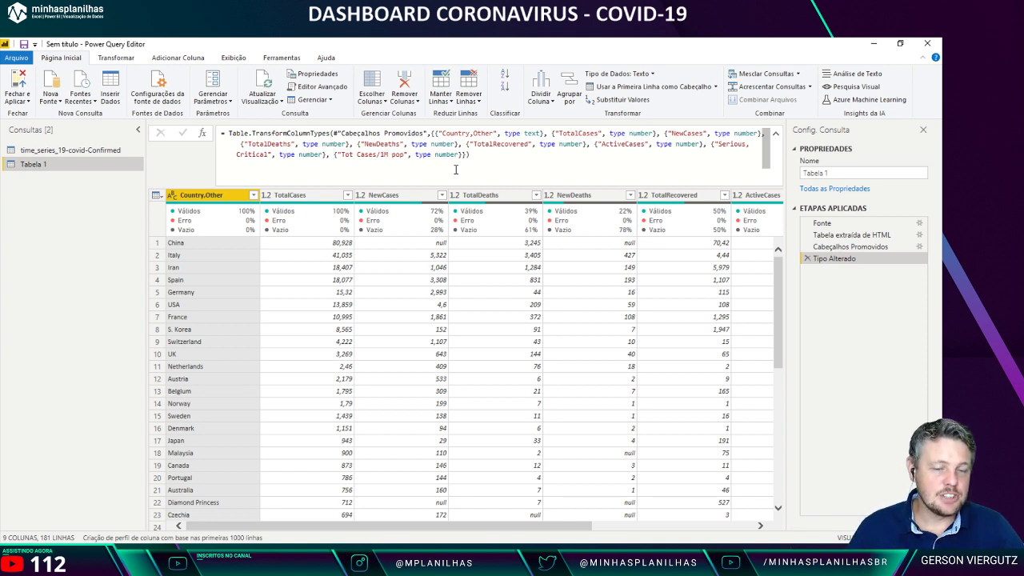
{"action": "left_click", "coordinate": [807, 258]}
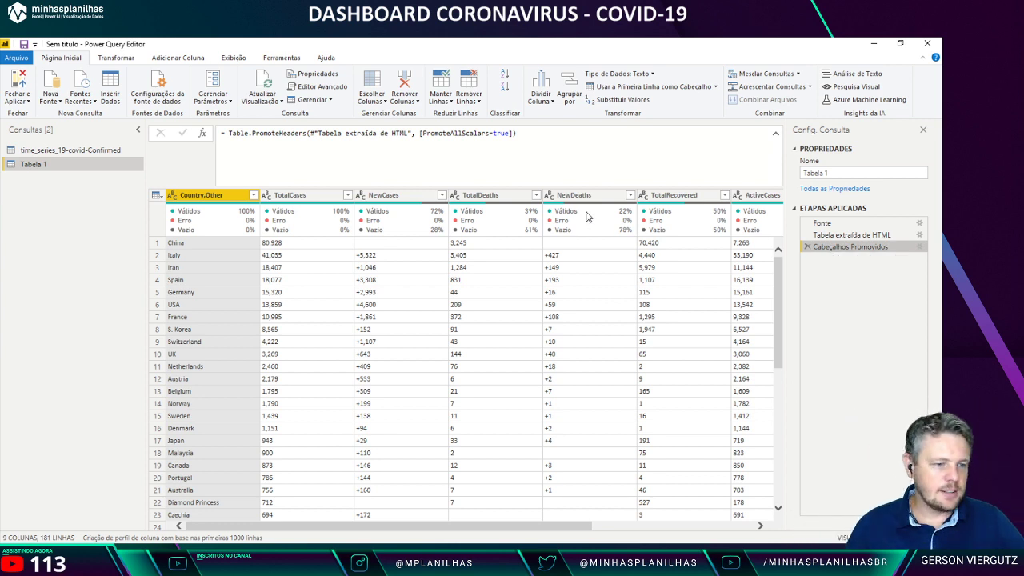
Step: Remove the NewCases column from Tabela 1 and delete the resulting Colunas Removidas step
{"action": "left_click", "coordinate": [392, 205]}
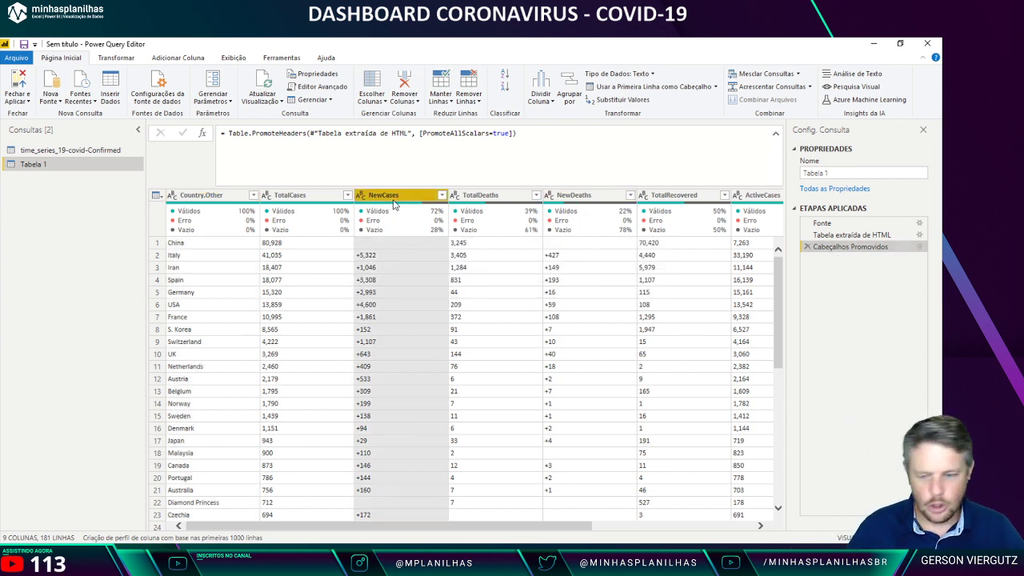
{"action": "key", "text": "Delete"}
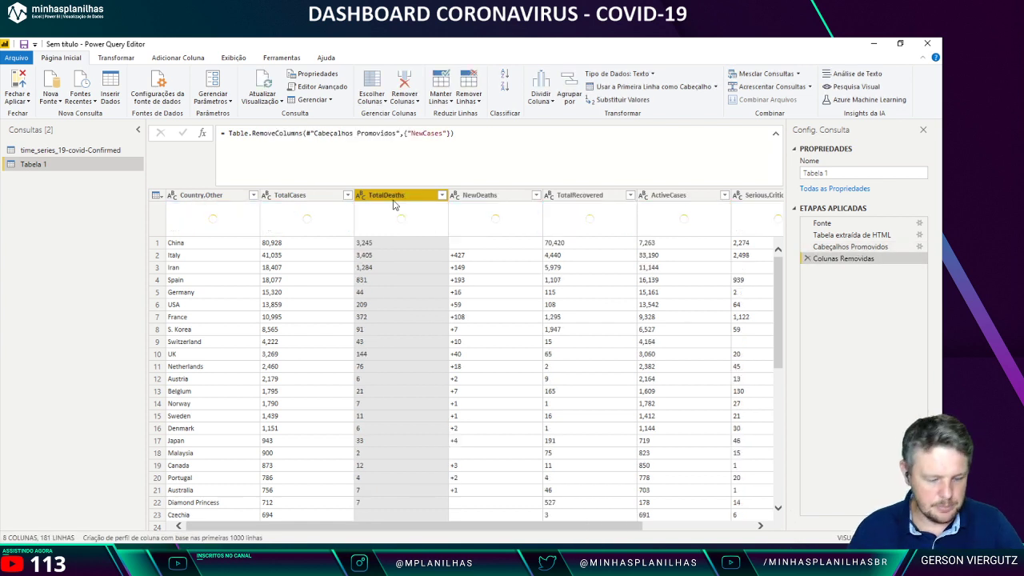
{"action": "left_click", "coordinate": [807, 258]}
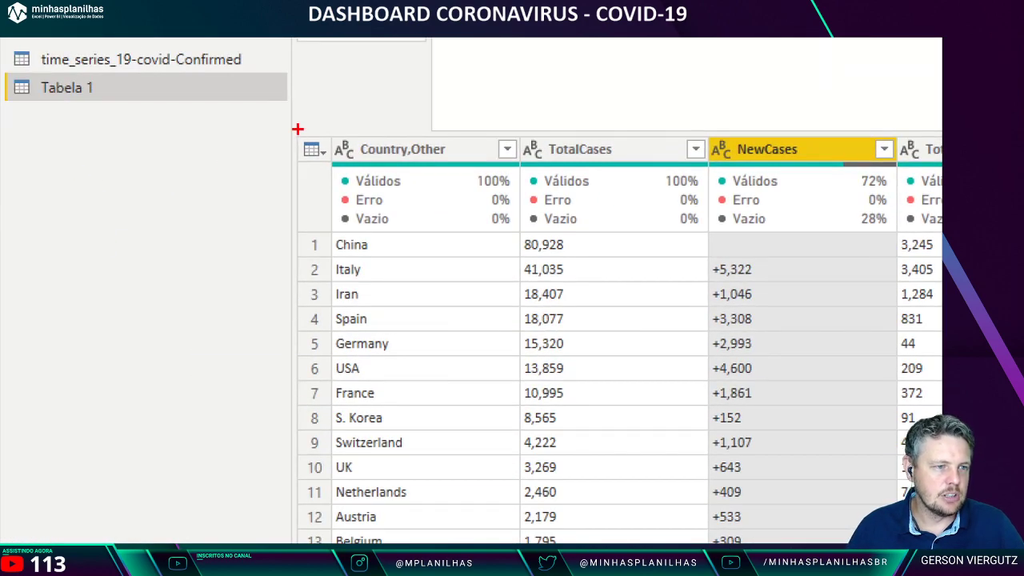
Step: Choose the Tabela 1 columns to keep: Country,Other, TotalCases, TotalDeaths, TotalRecovered and Serious,Critical
{"action": "left_click_drag", "start_coordinate": [297, 129], "coordinate": [336, 167]}
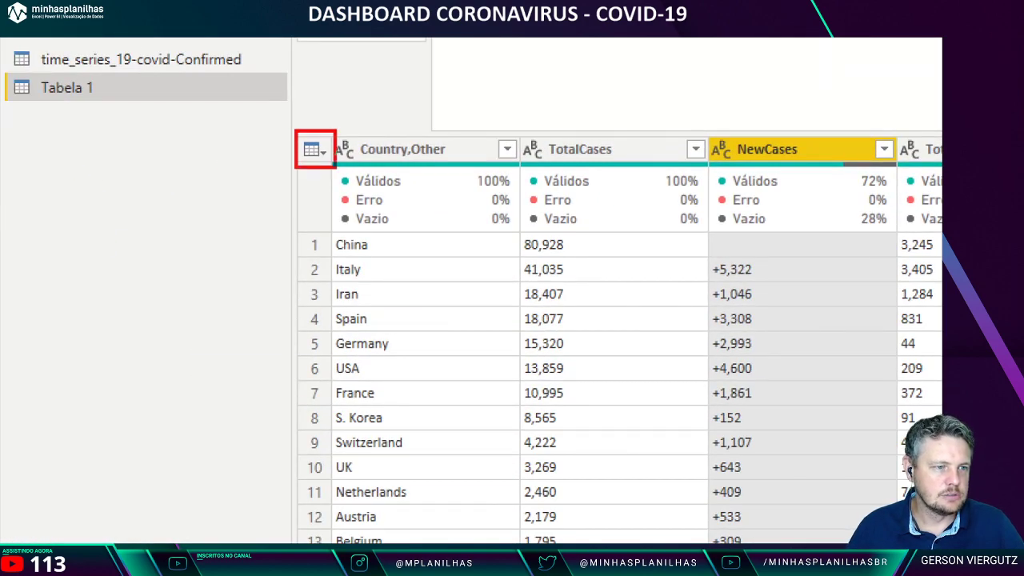
{"action": "key", "text": "Escape"}
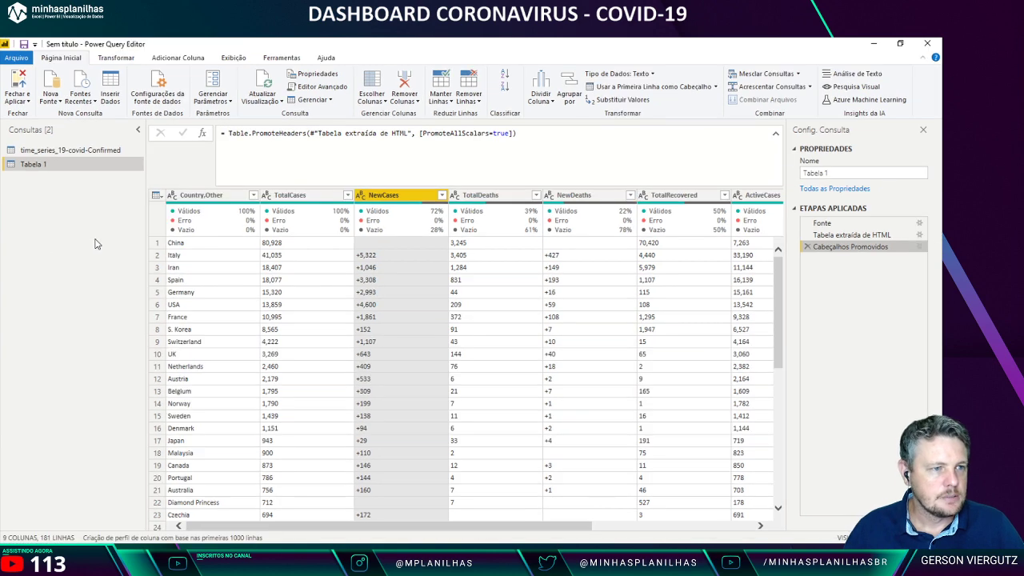
{"action": "left_click", "coordinate": [372, 99]}
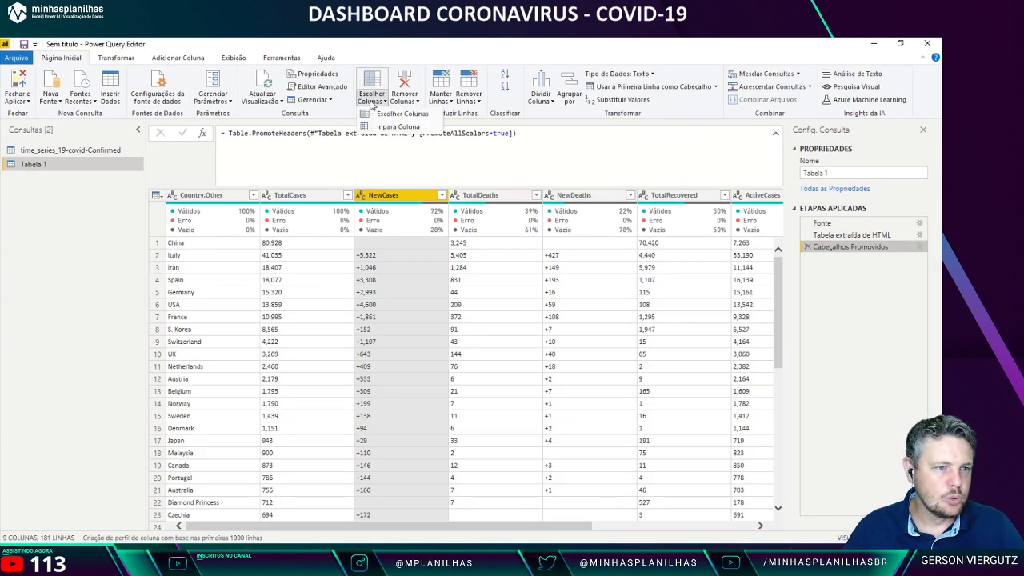
{"action": "left_click", "coordinate": [156, 195]}
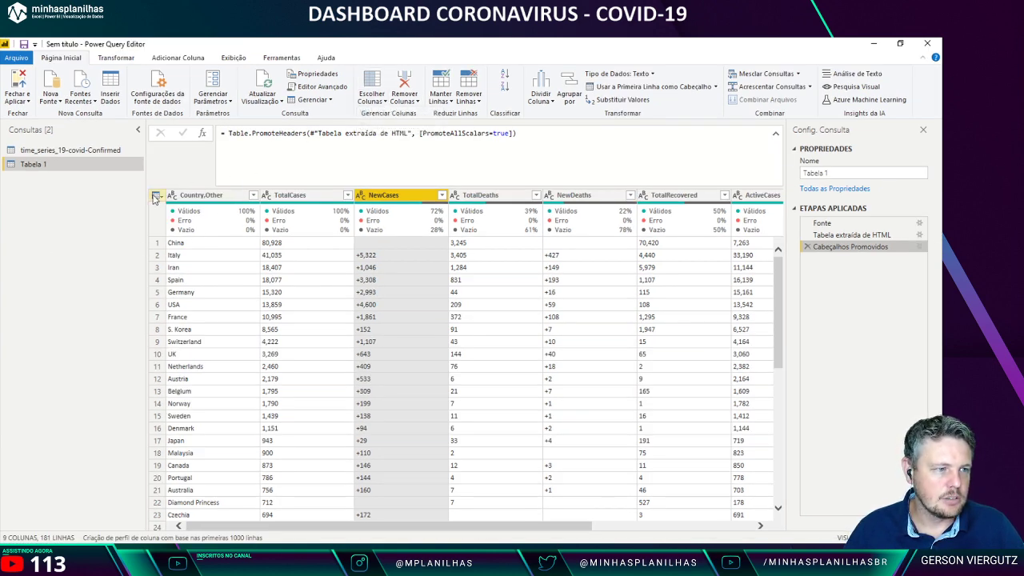
{"action": "left_click", "coordinate": [156, 195]}
{"action": "left_click", "coordinate": [205, 312]}
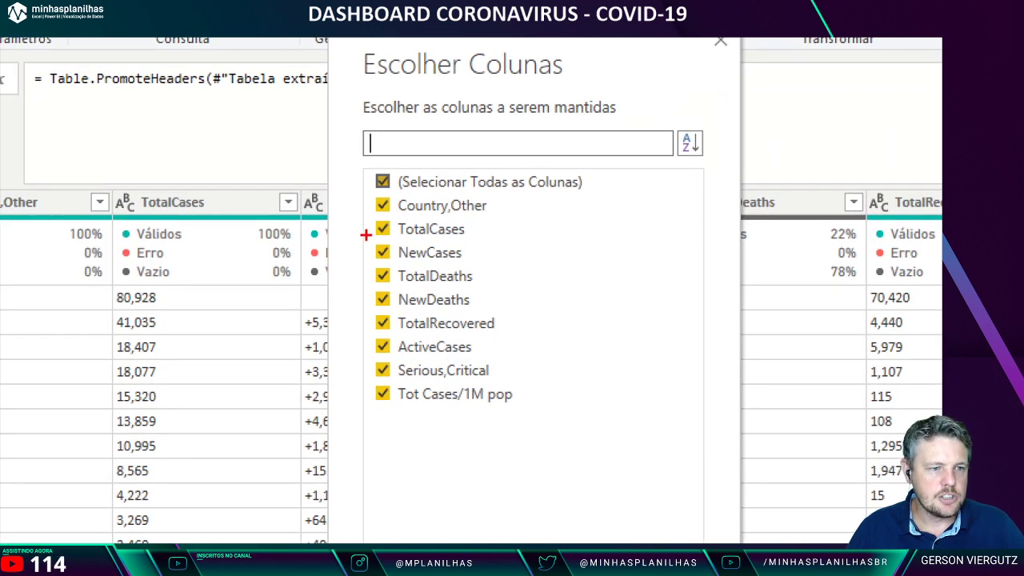
{"action": "left_click_drag", "start_coordinate": [365, 232], "coordinate": [487, 267]}
{"action": "left_click_drag", "start_coordinate": [369, 292], "coordinate": [518, 309]}
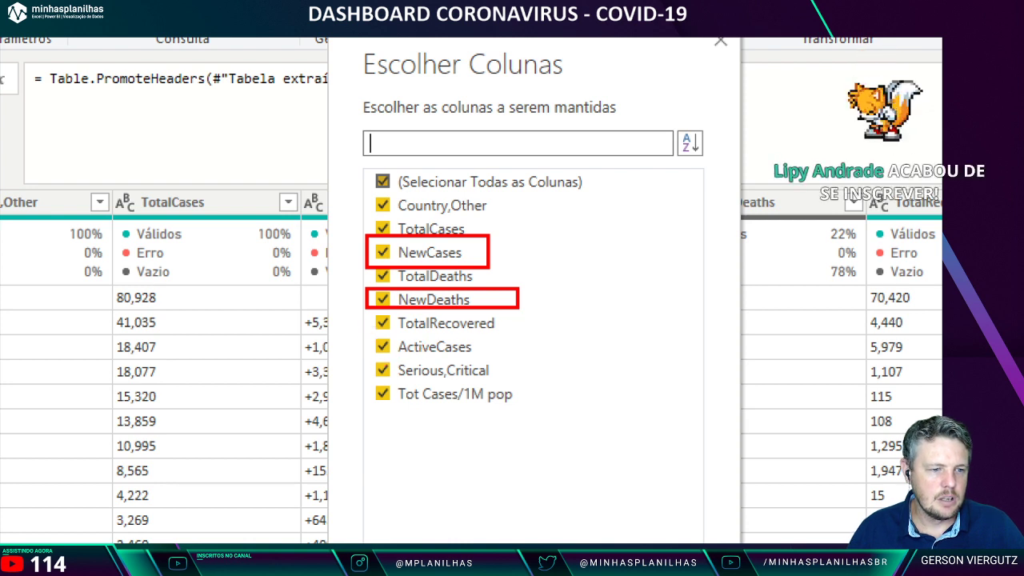
{"action": "mouse_move", "coordinate": [367, 333]}
{"action": "left_mouse_down"}
{"action": "mouse_move", "coordinate": [498, 349]}
{"action": "mouse_move", "coordinate": [498, 361]}
{"action": "left_mouse_up"}
{"action": "mouse_move", "coordinate": [377, 382]}
{"action": "left_mouse_down"}
{"action": "mouse_move", "coordinate": [564, 402]}
{"action": "mouse_move", "coordinate": [536, 410]}
{"action": "left_mouse_up"}
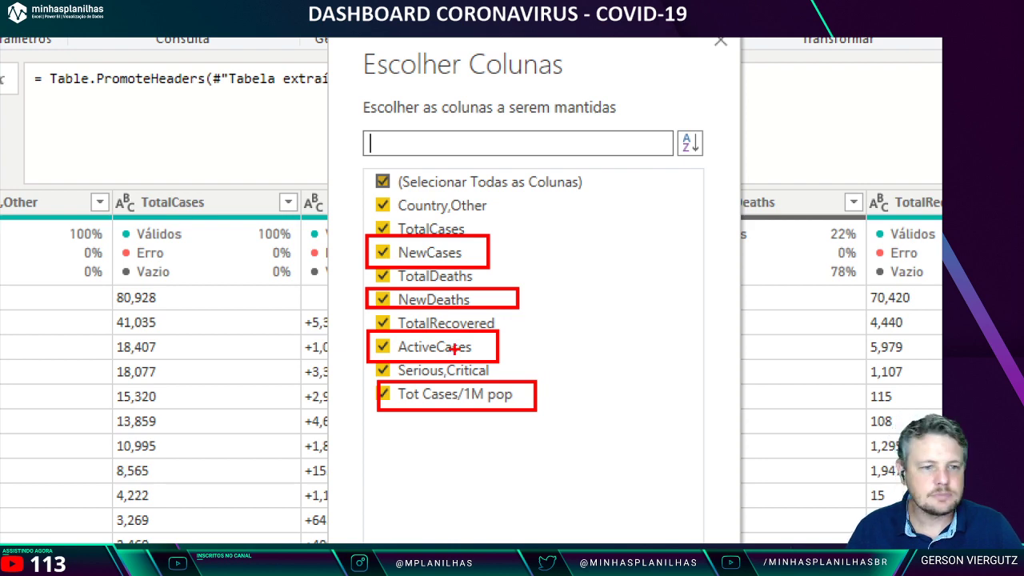
{"action": "key", "text": "Escape"}
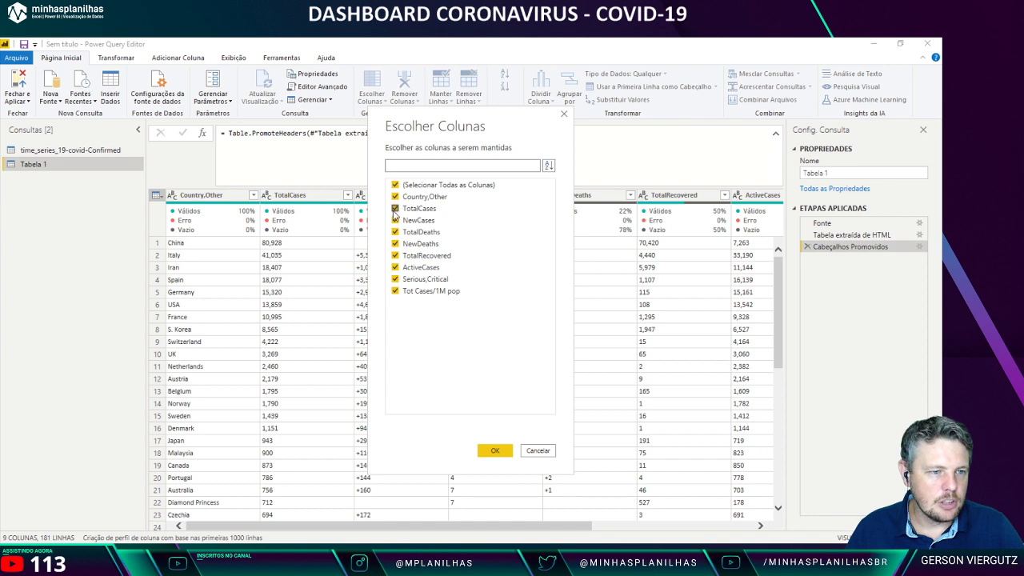
{"action": "left_click", "coordinate": [394, 220]}
{"action": "left_click", "coordinate": [394, 243]}
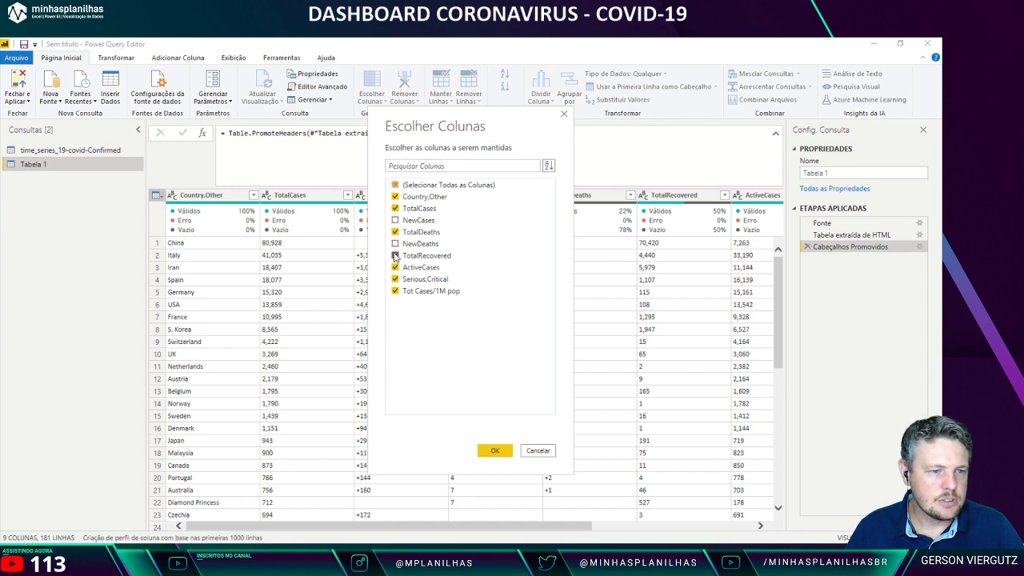
{"action": "left_click", "coordinate": [395, 267]}
{"action": "left_click", "coordinate": [395, 291]}
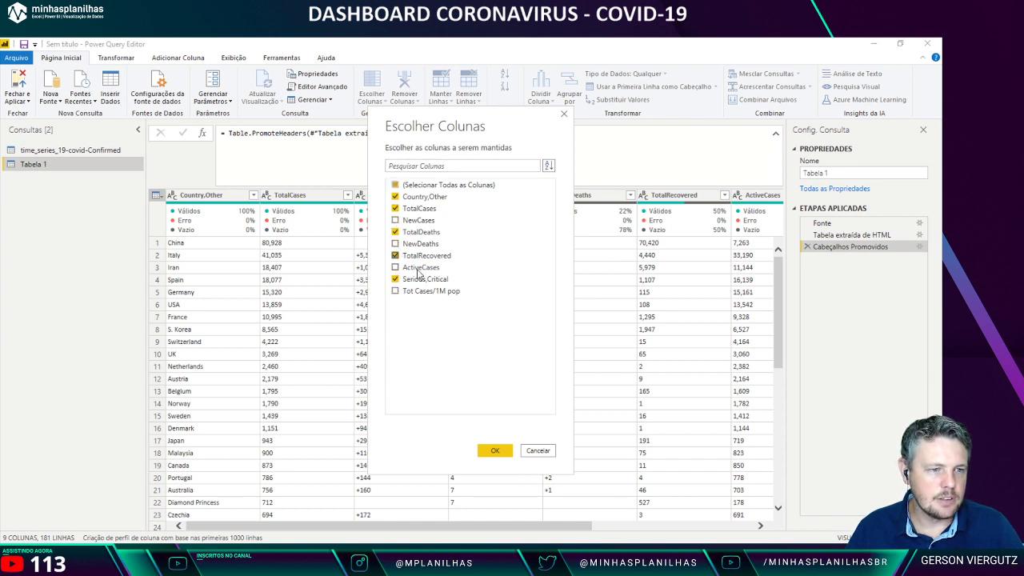
{"action": "left_click", "coordinate": [493, 451]}
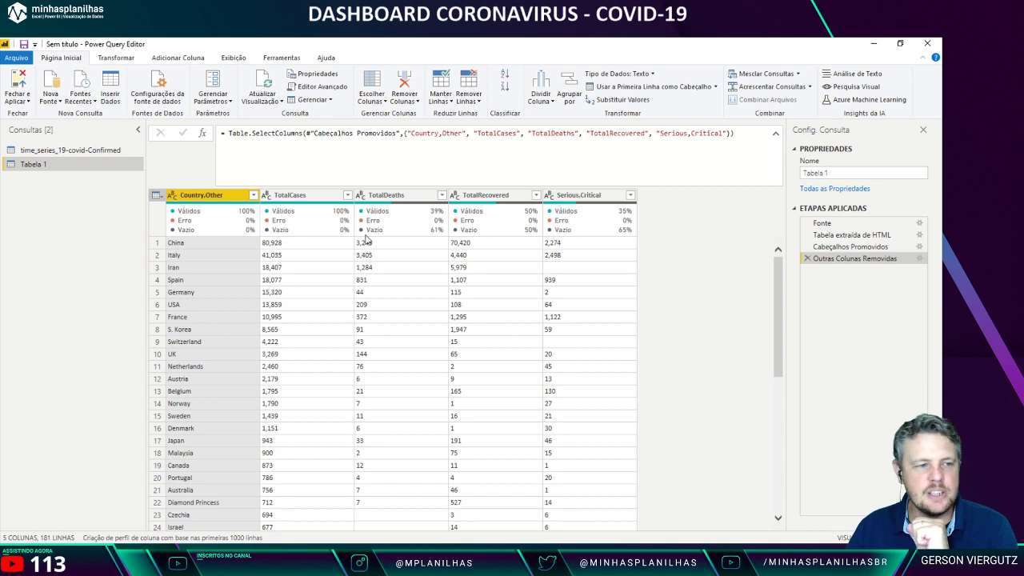
Step: Try changing the TotalCases data type to Número Inteiro and delete the resulting Tipo Alterado step
{"action": "mouse_move", "coordinate": [368, 238]}
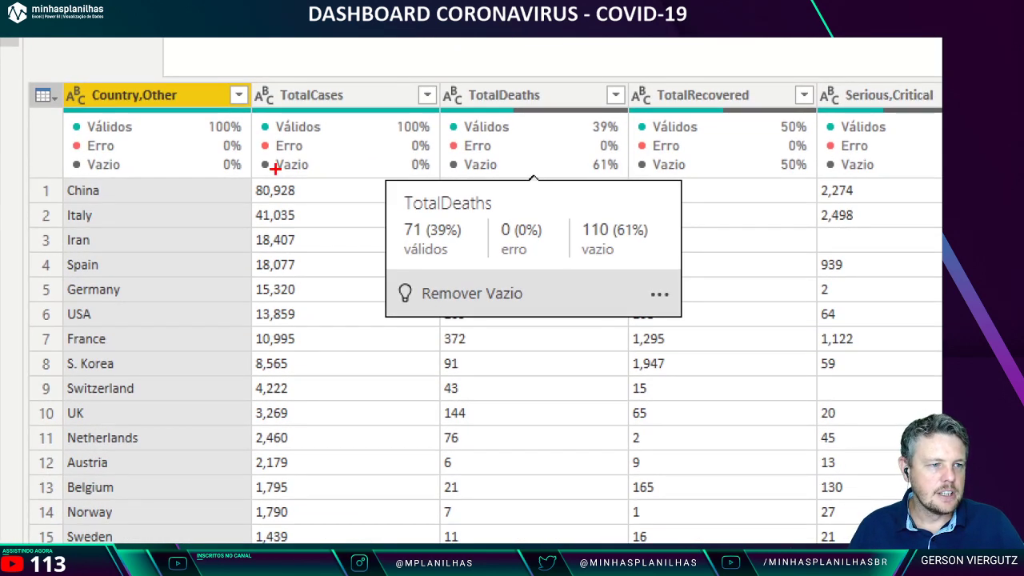
{"action": "left_click_drag", "start_coordinate": [249, 179], "coordinate": [323, 203]}
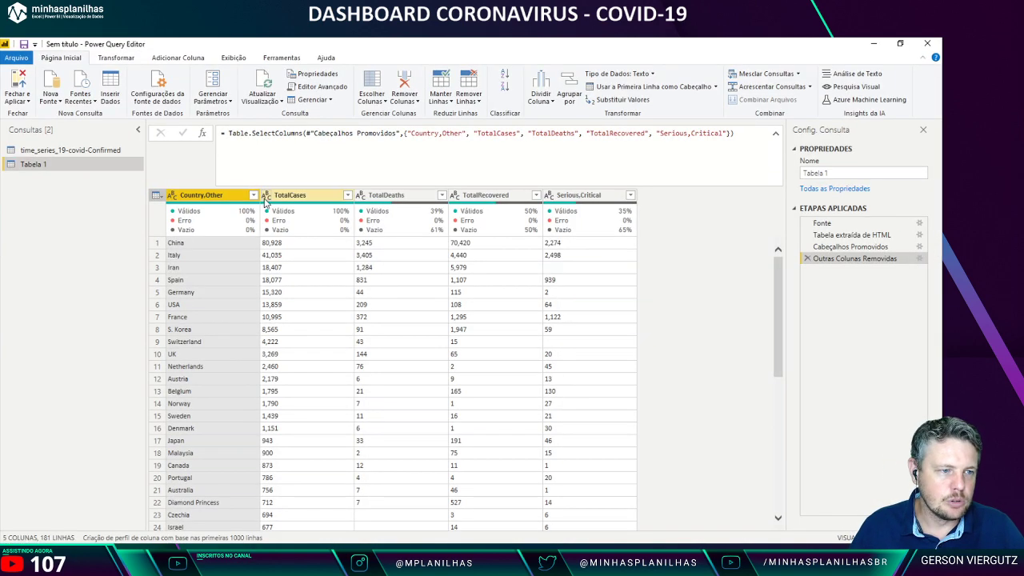
{"action": "left_click", "coordinate": [266, 199], "text": "ctrl"}
{"action": "left_click", "coordinate": [267, 195]}
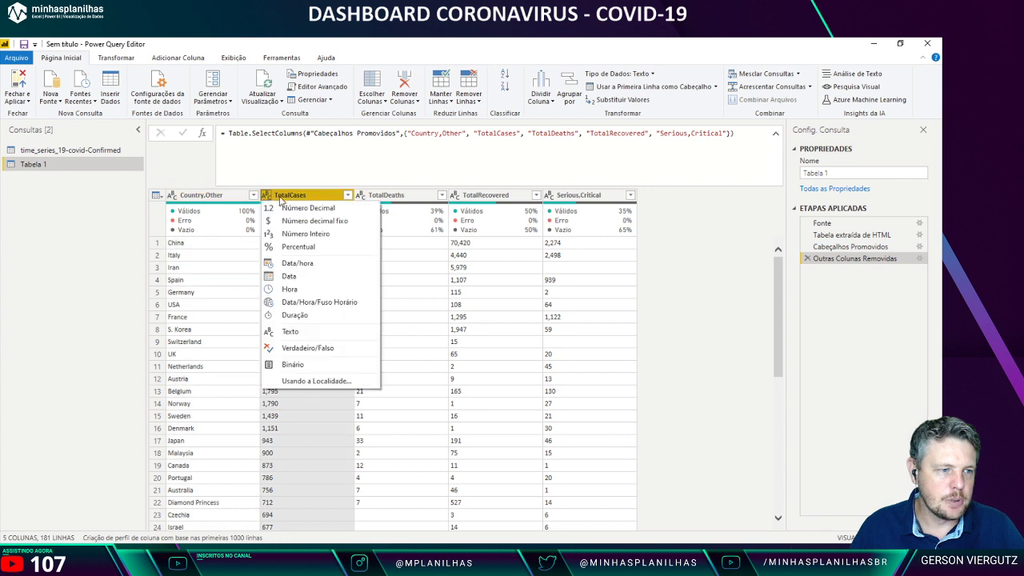
{"action": "left_click", "coordinate": [305, 234]}
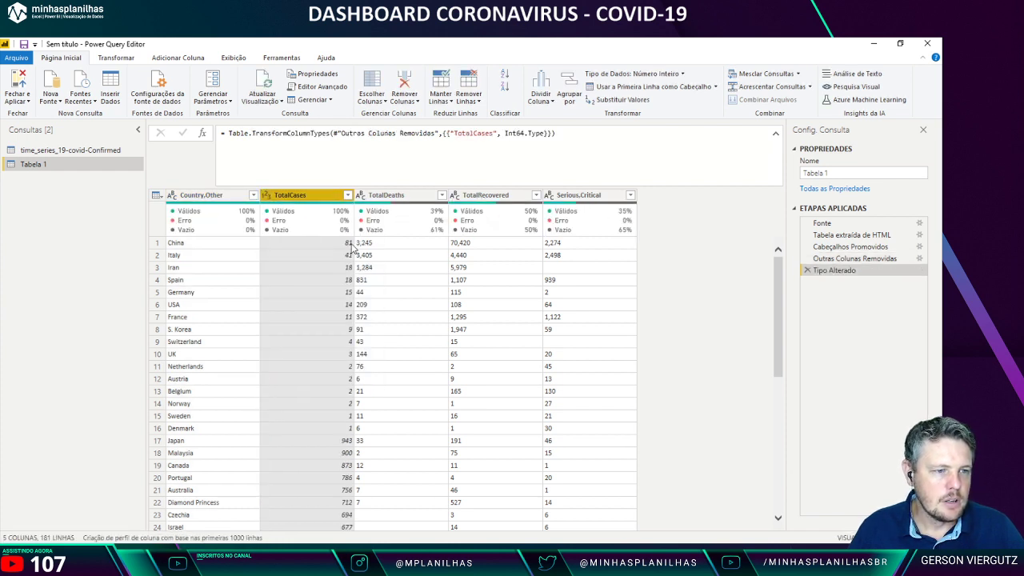
{"action": "mouse_move", "coordinate": [488, 236]}
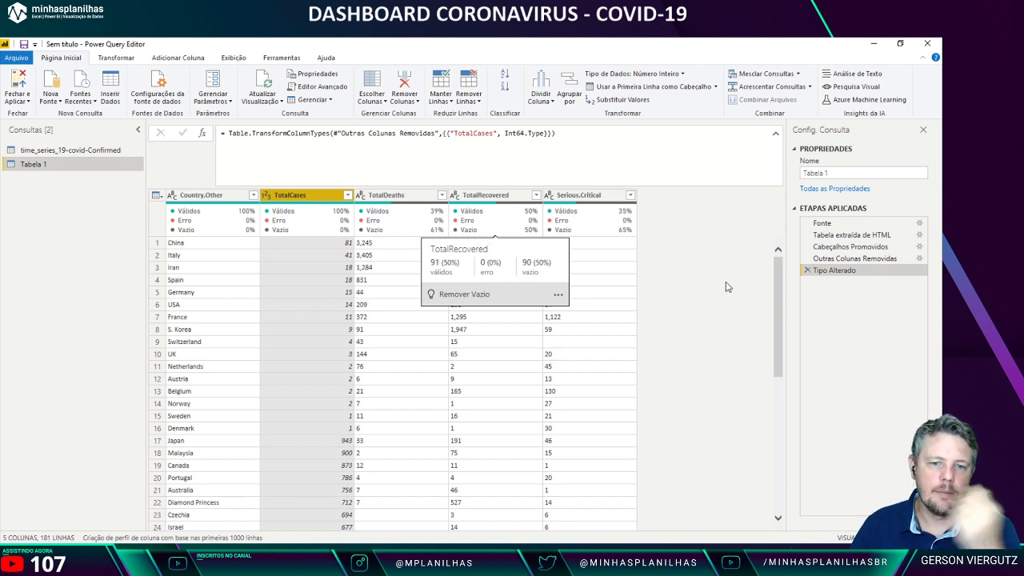
{"action": "left_click", "coordinate": [805, 270]}
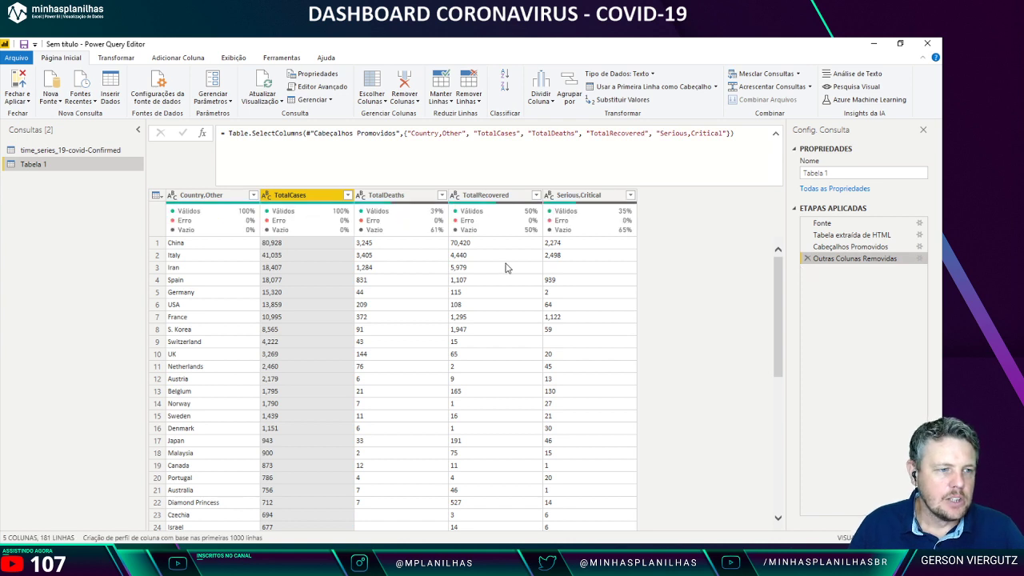
Step: Change the TotalCases data type by locale to Número Decimal with the locale Inglês (Estados Unidos)
{"action": "mouse_move", "coordinate": [366, 230]}
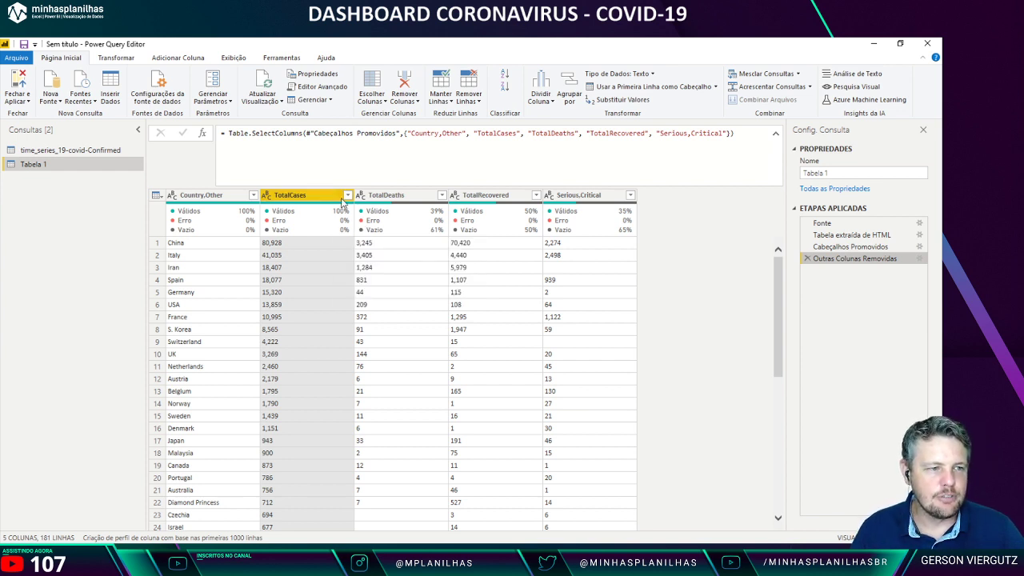
{"action": "left_click", "coordinate": [271, 197]}
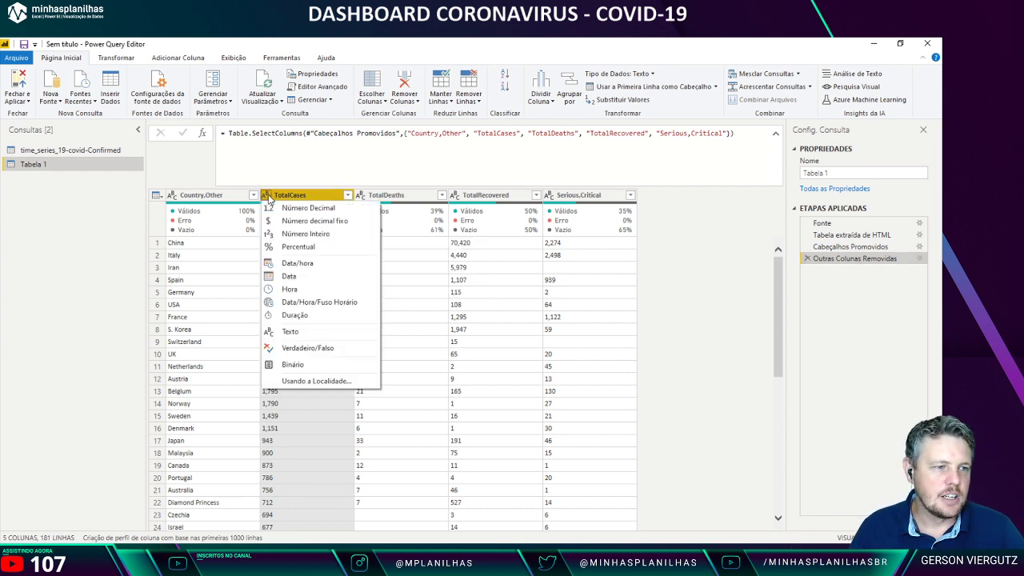
{"action": "left_click", "coordinate": [288, 382]}
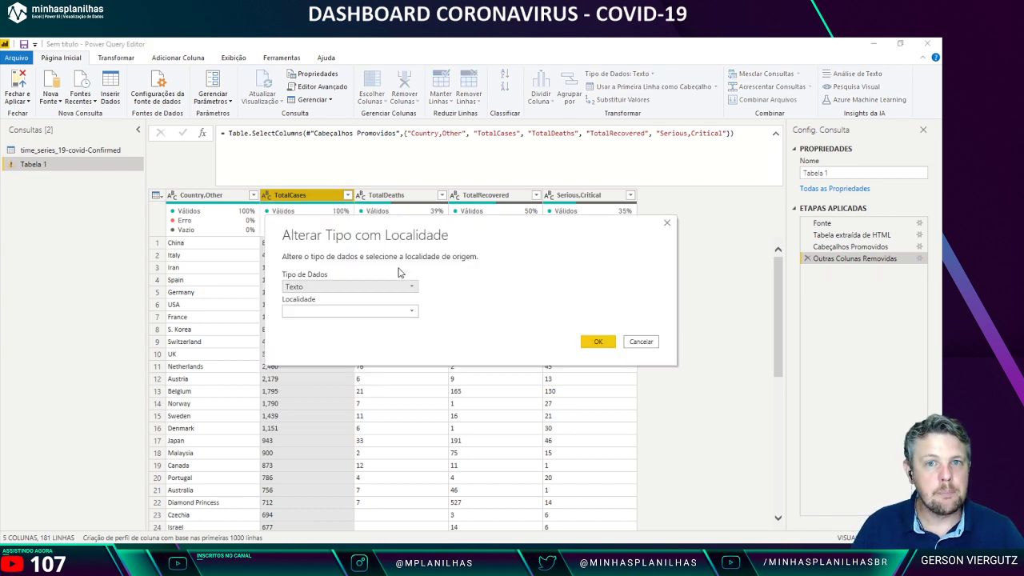
{"action": "left_click", "coordinate": [373, 286]}
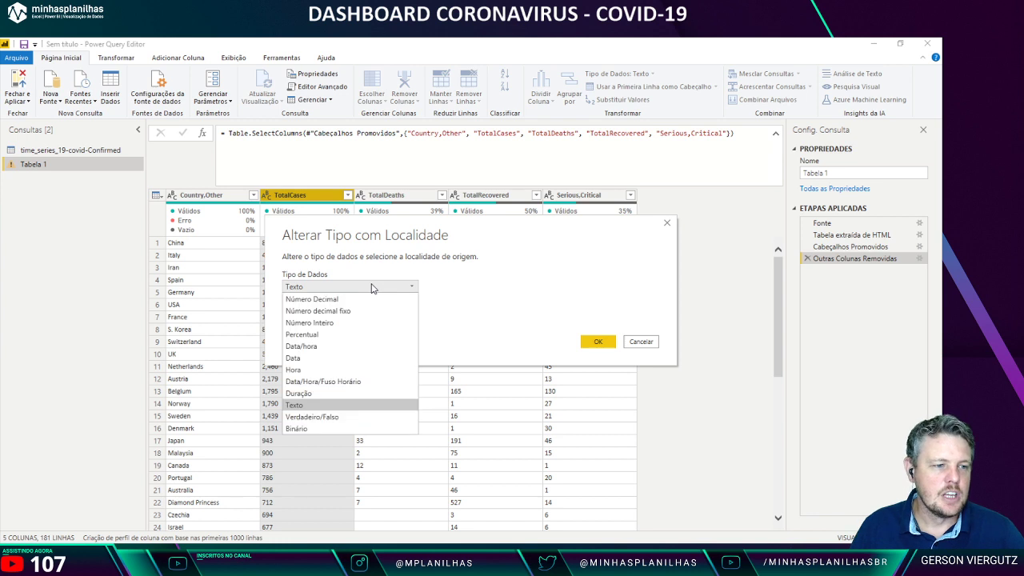
{"action": "left_click", "coordinate": [363, 300]}
{"action": "left_click", "coordinate": [347, 311]}
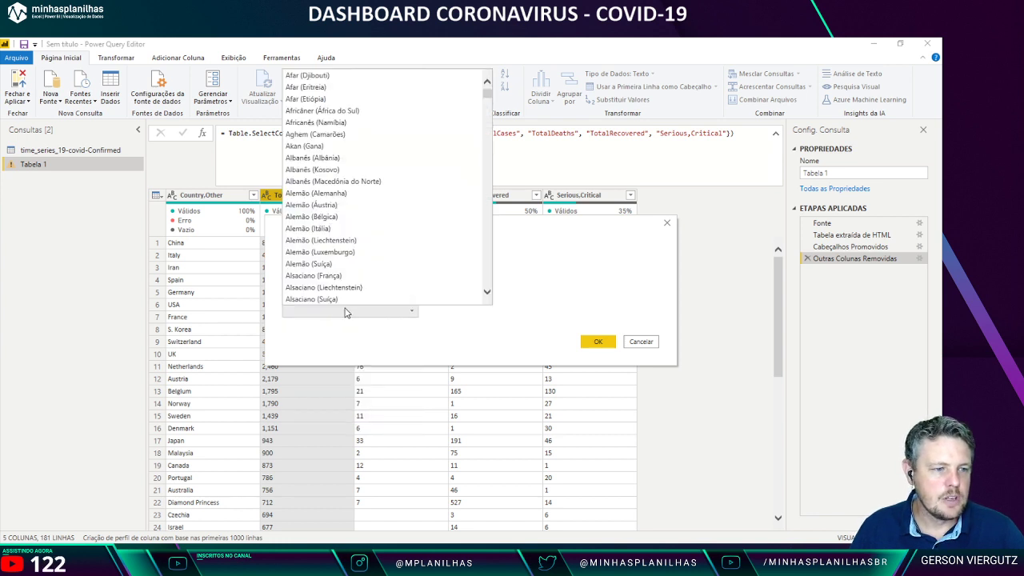
{"action": "key", "text": "i"}
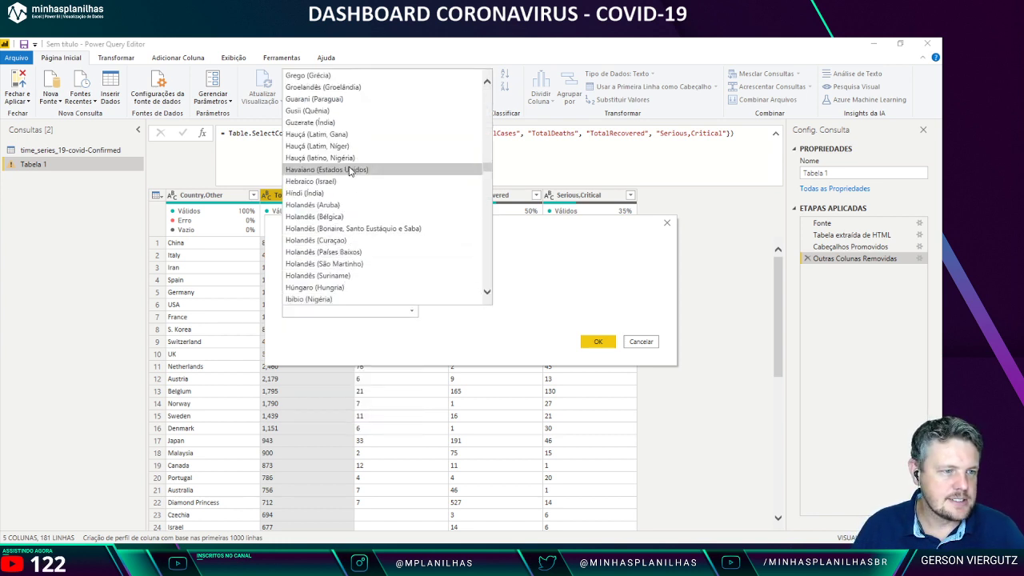
{"action": "scroll", "coordinate": [346, 166], "scroll_direction": "down", "scroll_amount": 5}
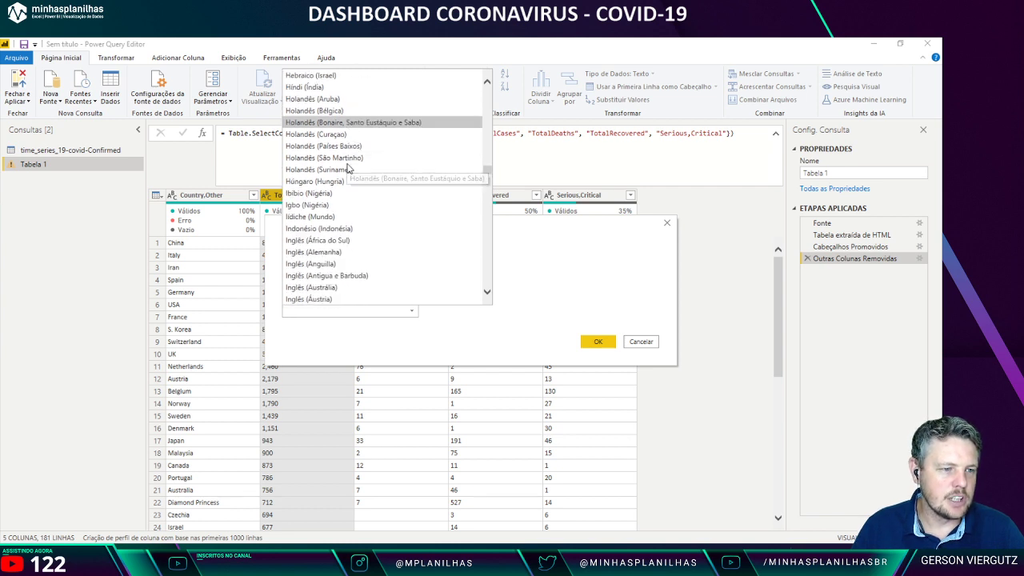
{"action": "scroll", "coordinate": [349, 168], "scroll_direction": "down", "scroll_amount": 7}
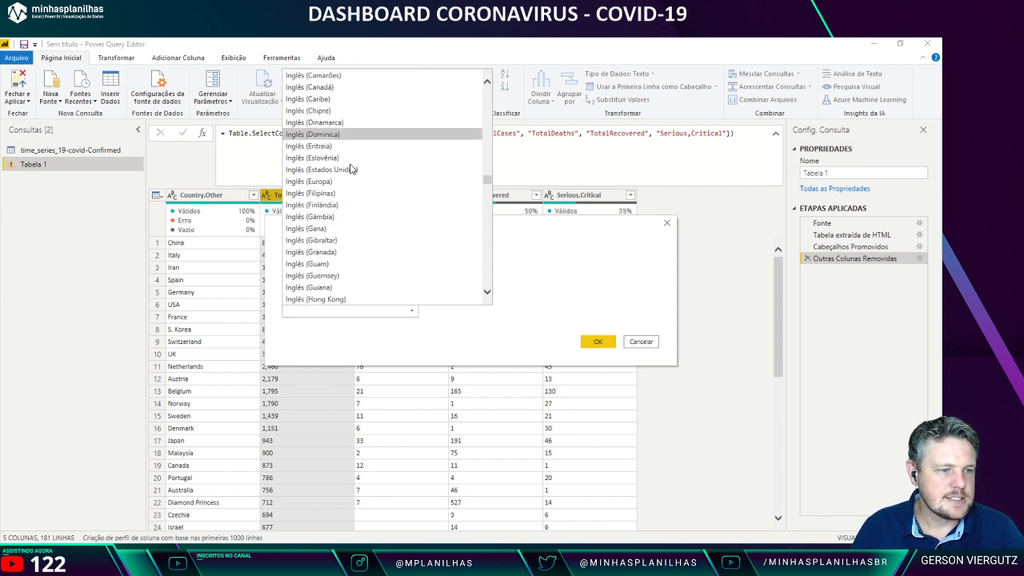
{"action": "left_click", "coordinate": [349, 170]}
{"action": "left_click", "coordinate": [596, 389]}
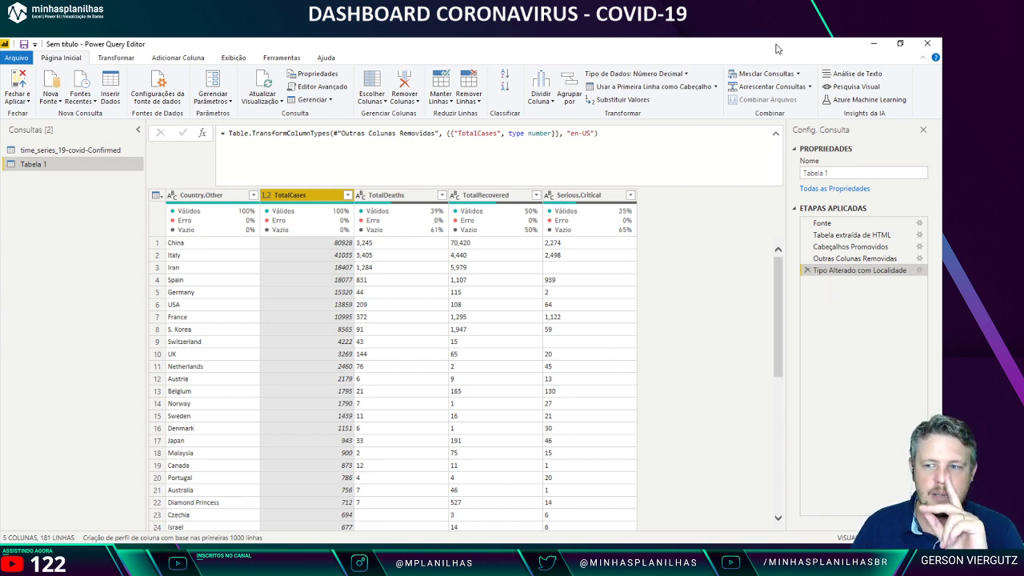
Step: Review the formula bar display option and the en-US argument in the TotalCases formula, and delete the Tipo Alterado com Localidade step
{"action": "left_click", "coordinate": [234, 57]}
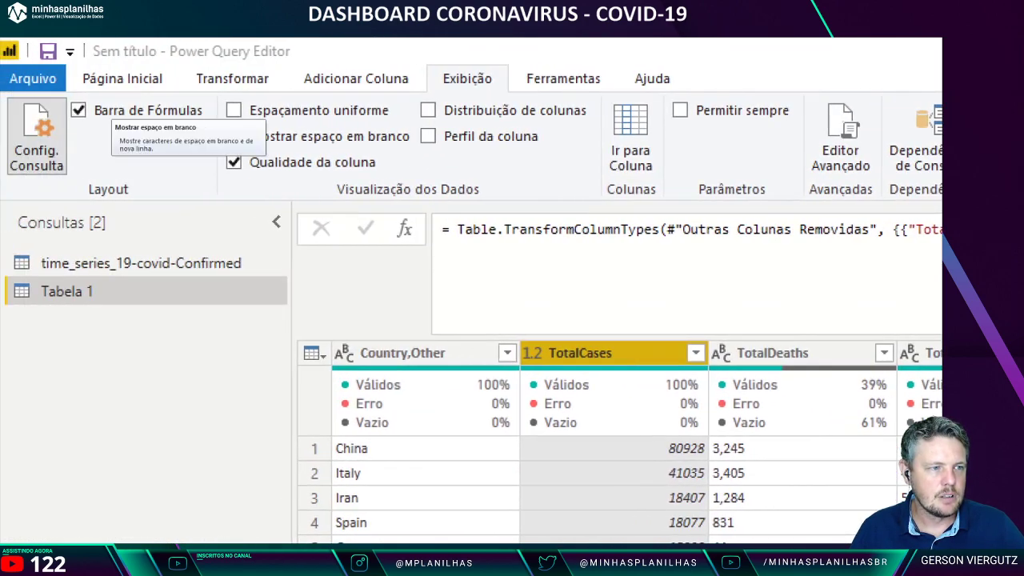
{"action": "left_click_drag", "start_coordinate": [421, 63], "coordinate": [523, 98]}
{"action": "left_click_drag", "start_coordinate": [64, 94], "coordinate": [224, 124]}
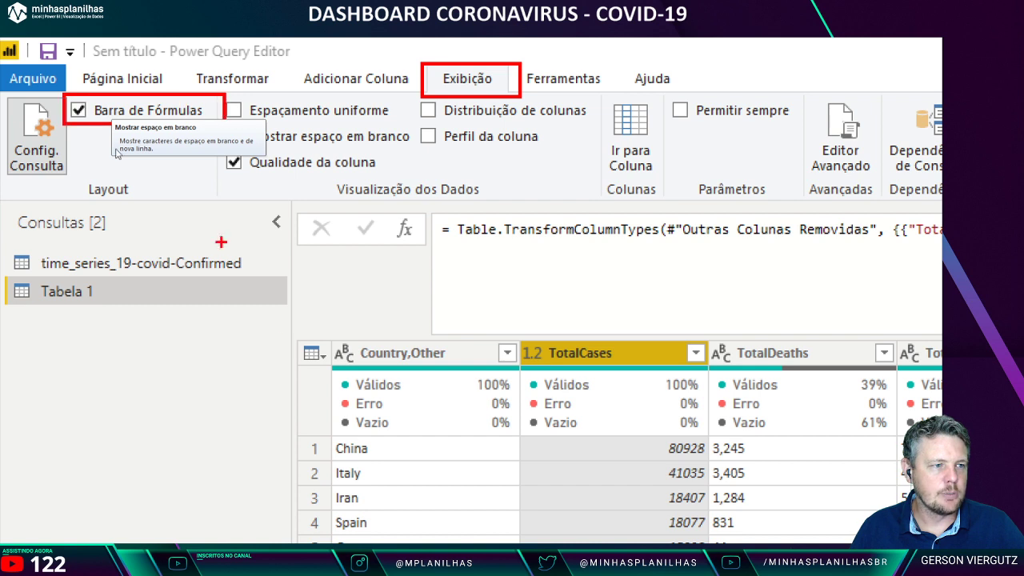
{"action": "left_click_drag", "start_coordinate": [526, 253], "coordinate": [282, 325]}
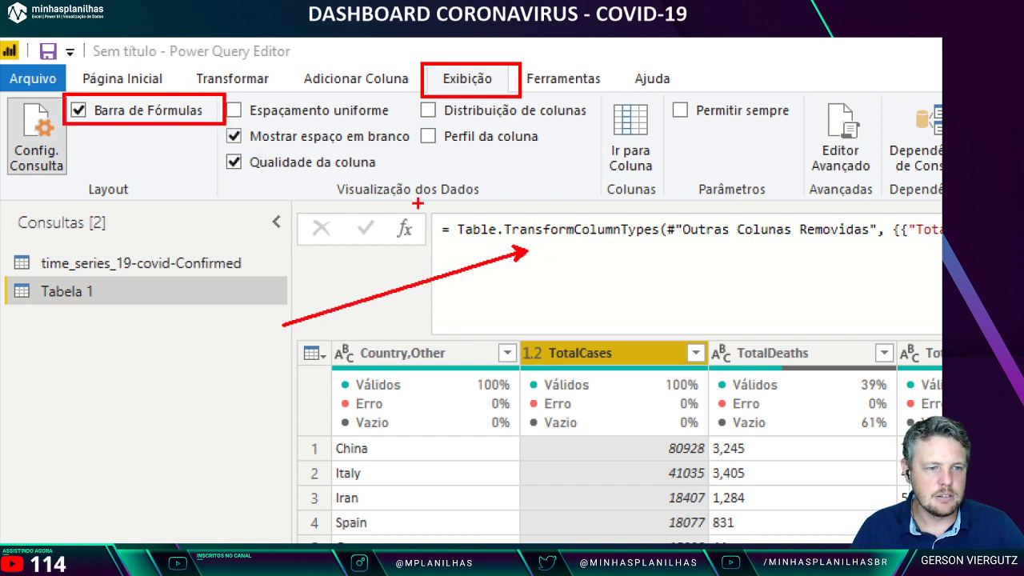
{"action": "mouse_move", "coordinate": [416, 202]}
{"action": "left_mouse_down"}
{"action": "mouse_move", "coordinate": [941, 254]}
{"action": "mouse_move", "coordinate": [890, 254]}
{"action": "left_mouse_up"}
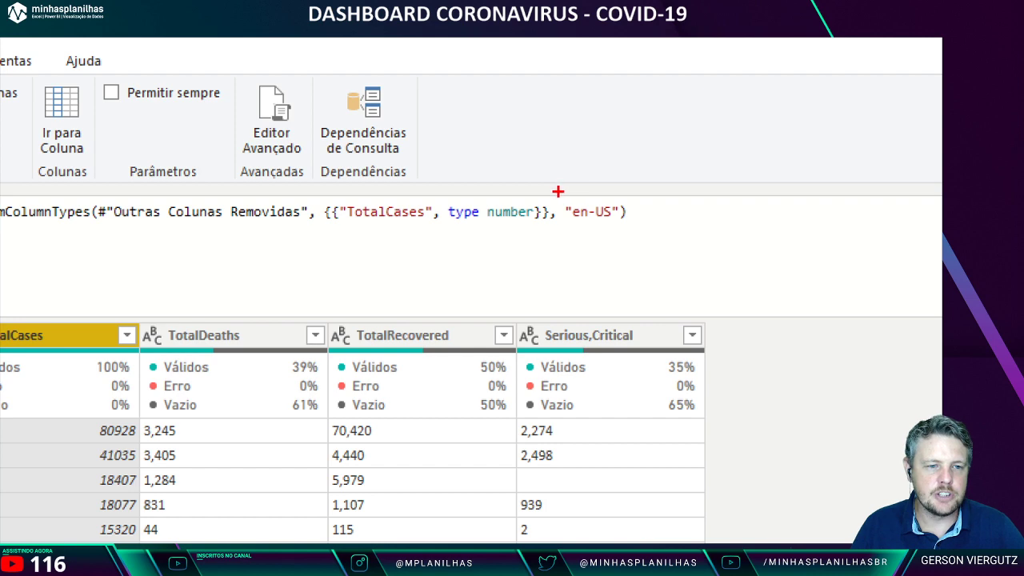
{"action": "left_click_drag", "start_coordinate": [558, 192], "coordinate": [624, 233]}
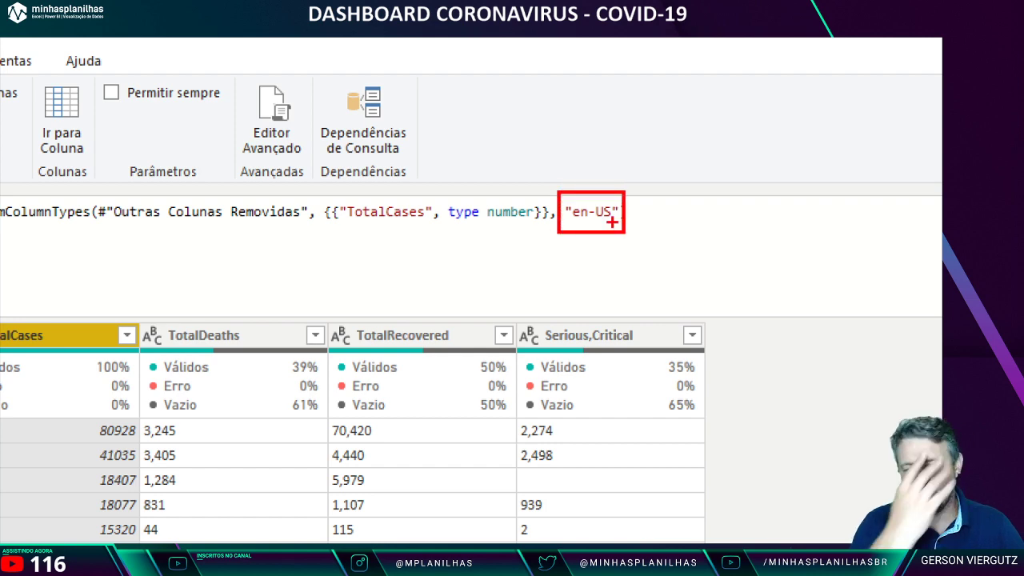
{"action": "key", "text": "Escape"}
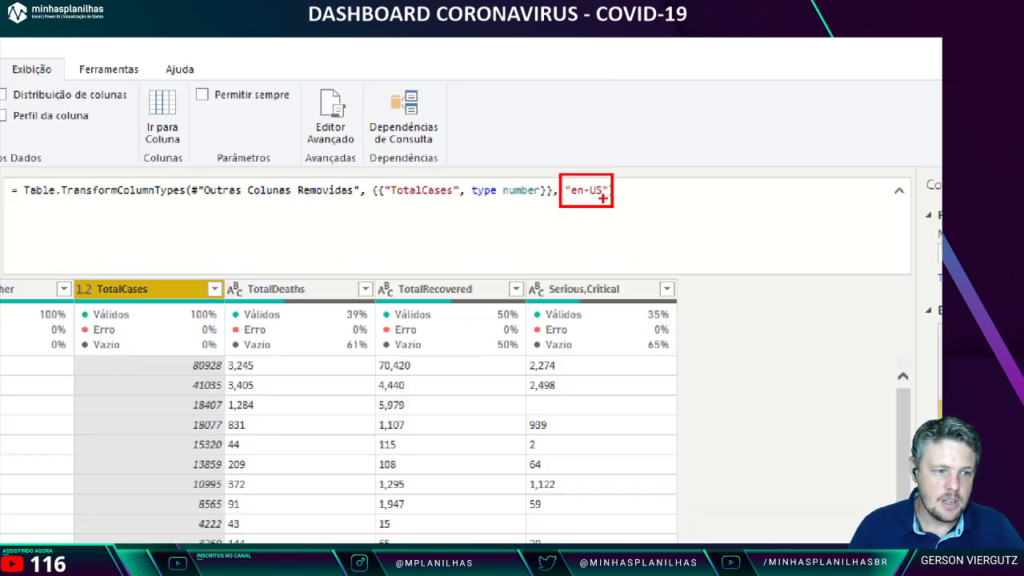
{"action": "left_click", "coordinate": [807, 272]}
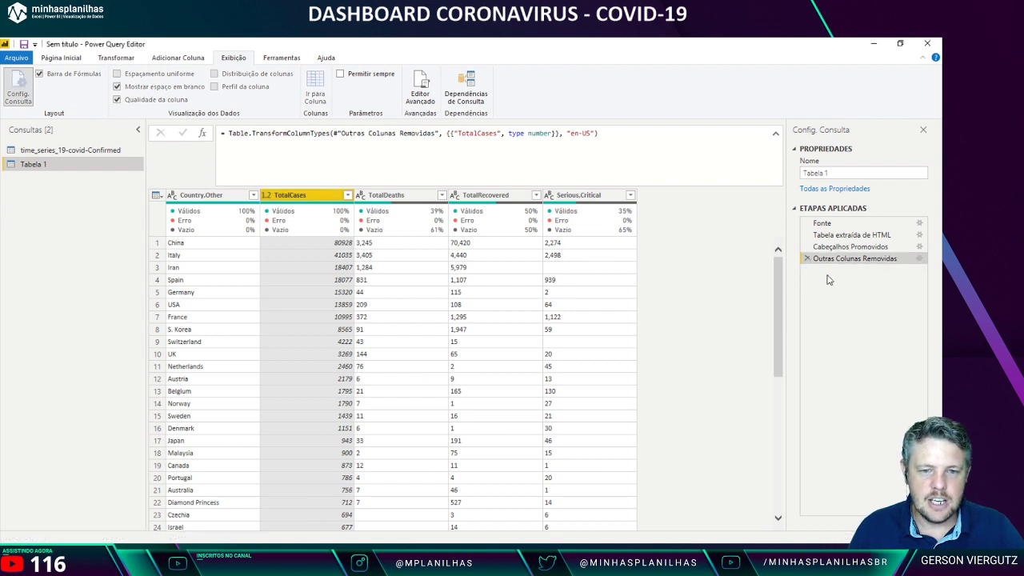
Step: Change the data type of TotalCases, TotalDeaths, TotalRecovered and Serious,Critical together to Número Inteiro
{"action": "left_click", "coordinate": [572, 196], "text": "shift"}
{"action": "left_click", "coordinate": [314, 194]}
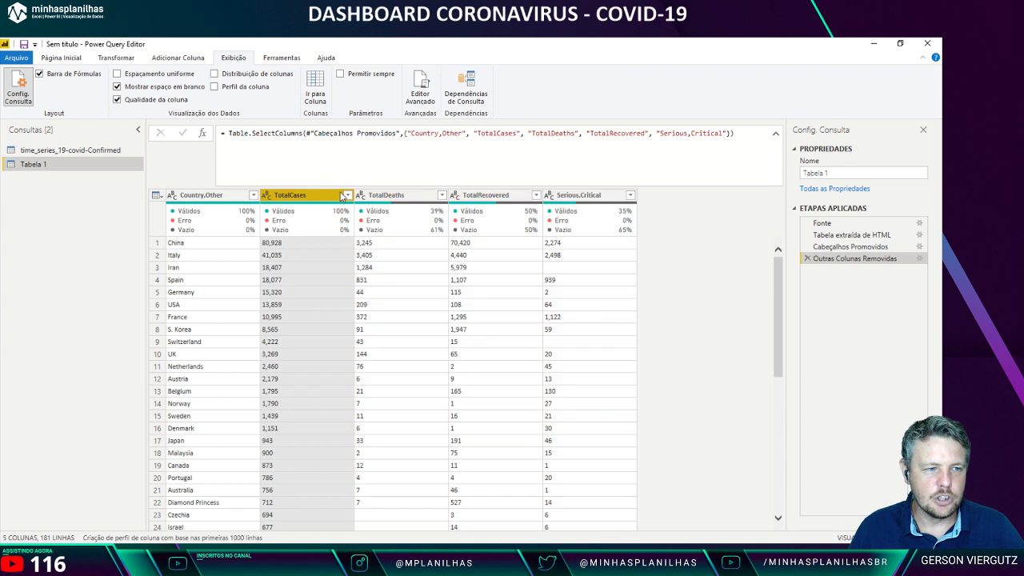
{"action": "left_click", "coordinate": [565, 196], "text": "shift"}
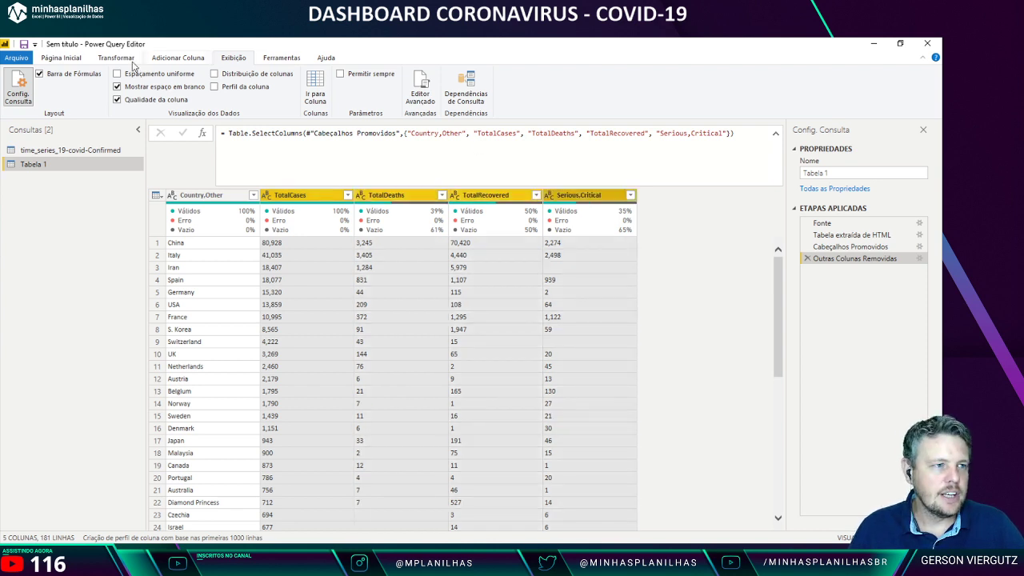
{"action": "left_click", "coordinate": [116, 59]}
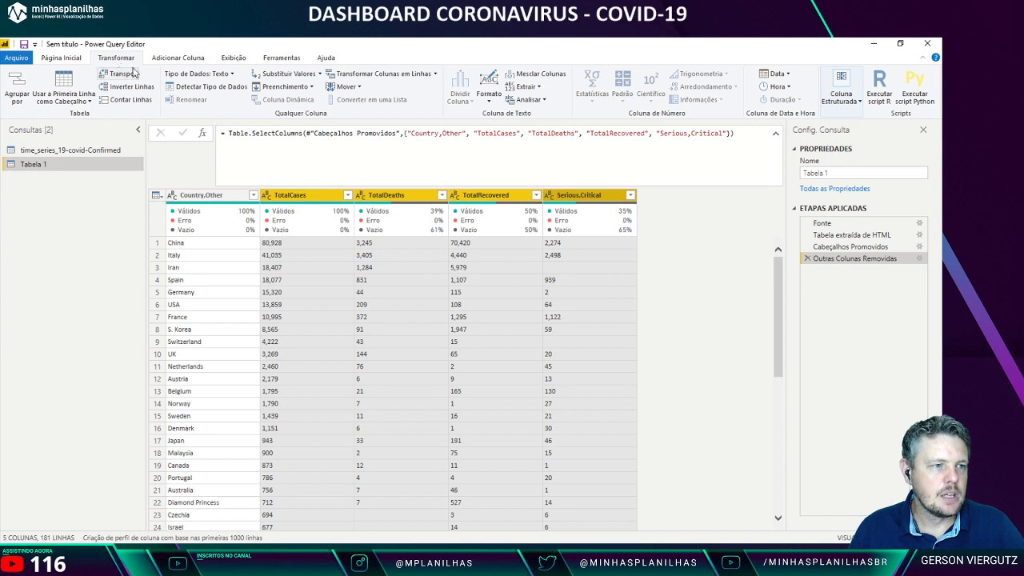
{"action": "left_click", "coordinate": [212, 75]}
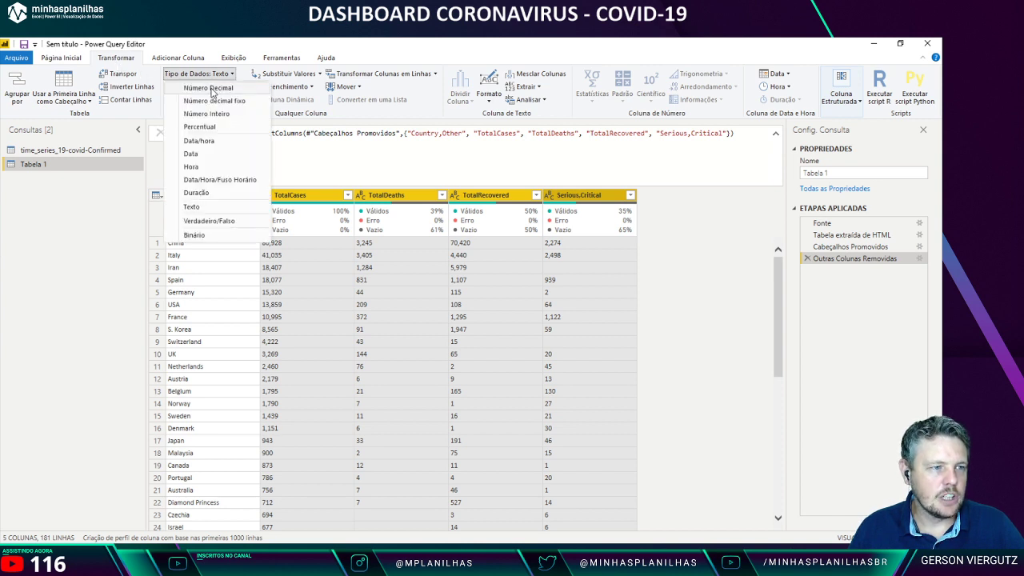
{"action": "left_click", "coordinate": [210, 114]}
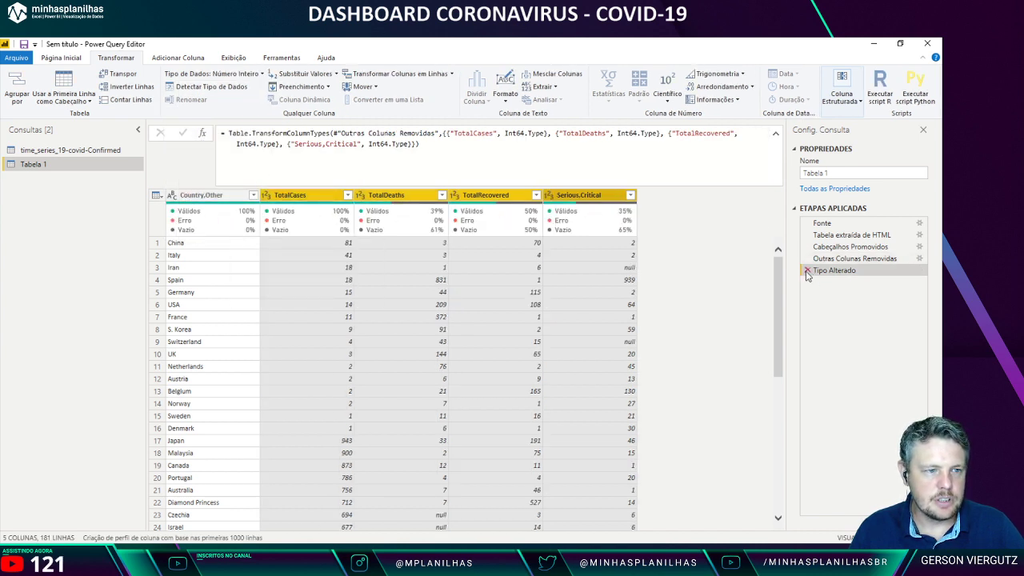
Step: Try adding the culture argument "en-US" to the type-change formula, and delete the Tipo Alterado step
{"action": "left_click", "coordinate": [472, 182]}
{"action": "type", "text": ", "}
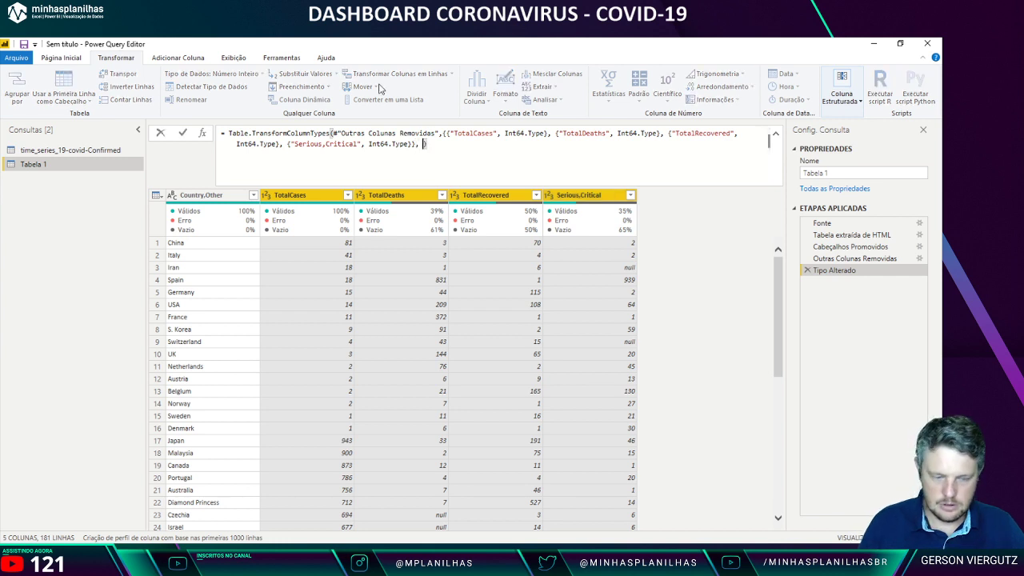
{"action": "type", "text": "\""}
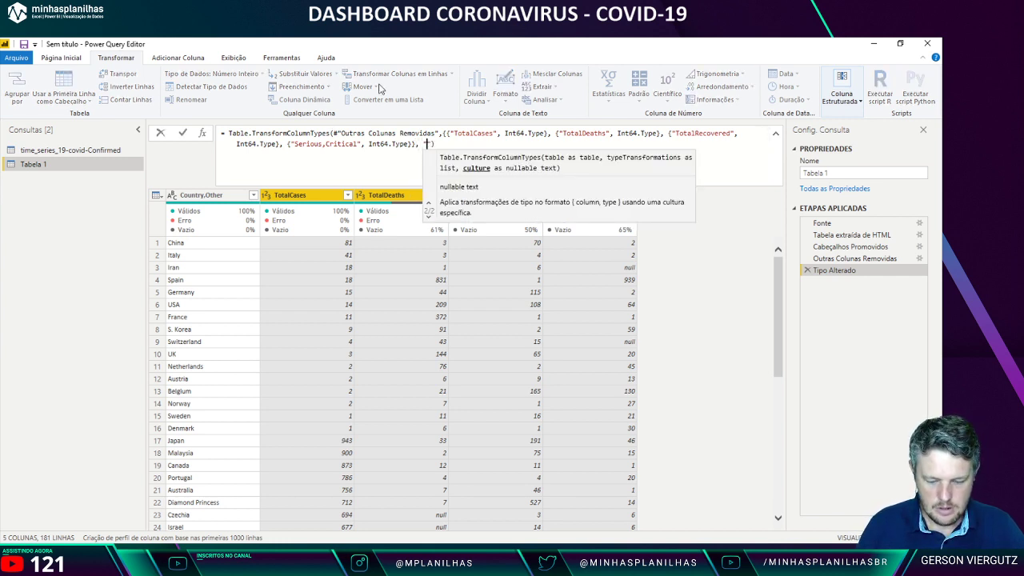
{"action": "type", "text": "en-US"}
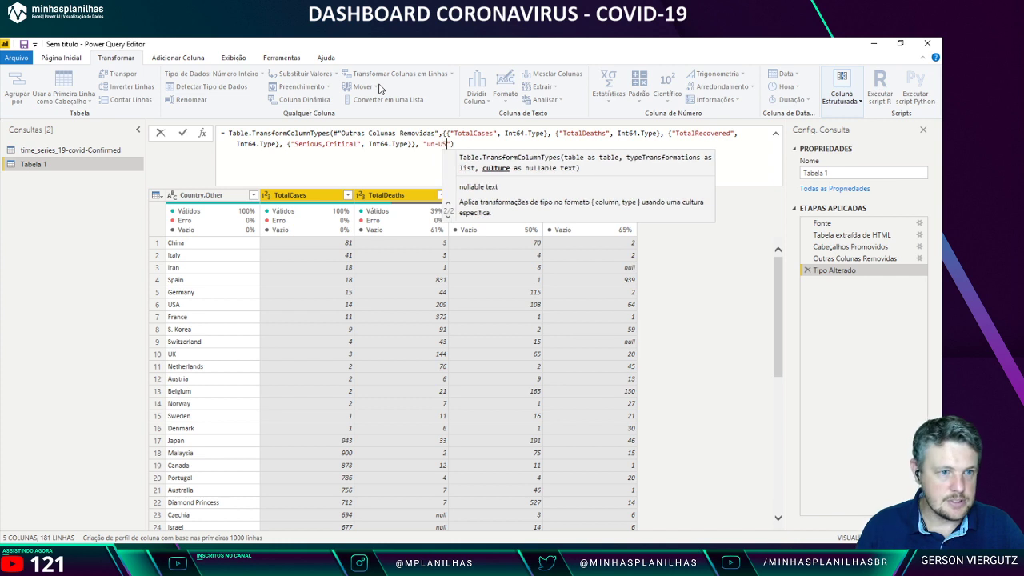
{"action": "type", "text": "\""}
{"action": "key", "text": "End"}
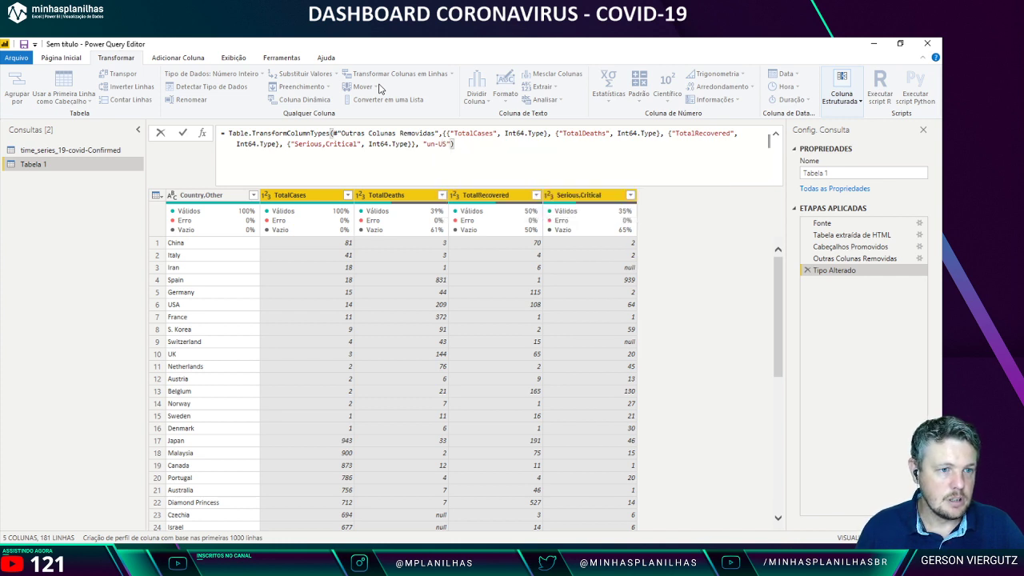
{"action": "key", "text": "Left"}
{"action": "key", "text": "Left"}
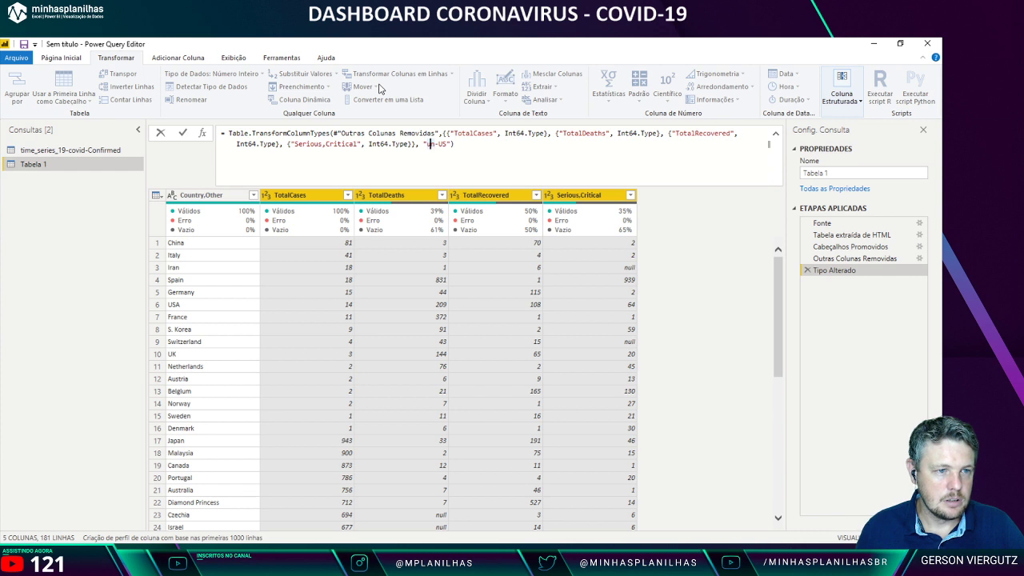
{"action": "key", "text": "shift+Left"}
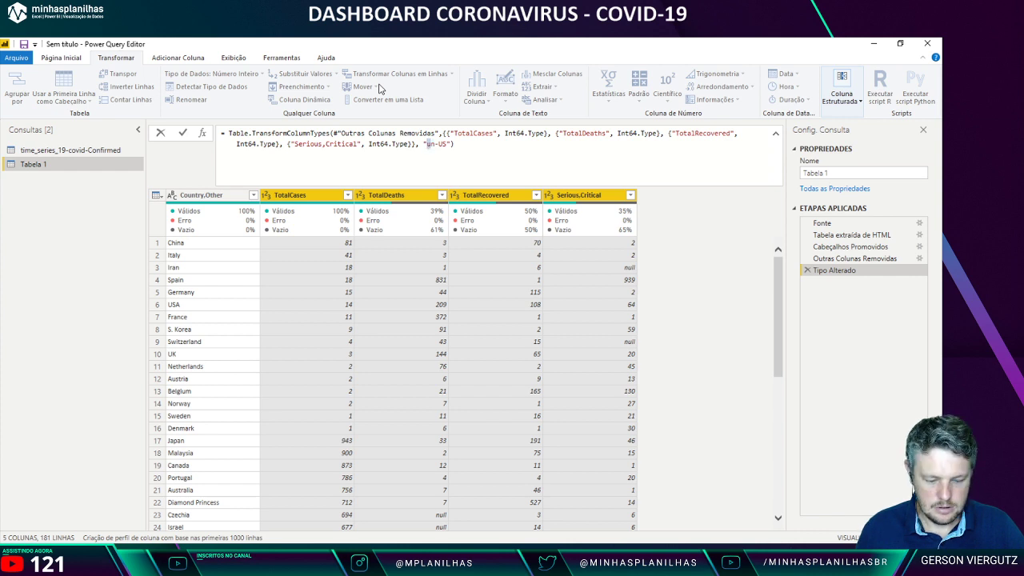
{"action": "type", "text": "e"}
{"action": "key", "text": "Return"}
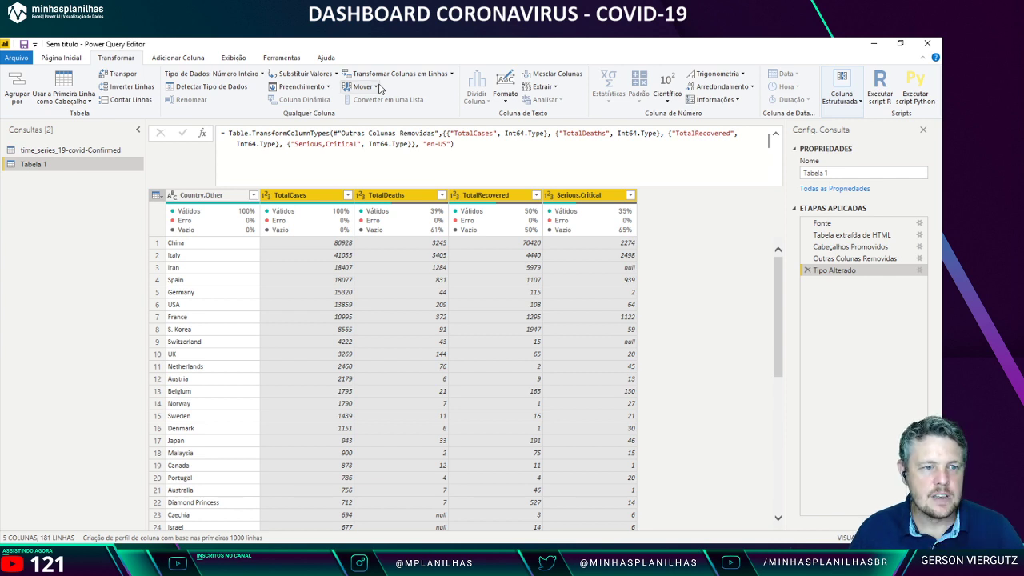
{"action": "left_click", "coordinate": [807, 270]}
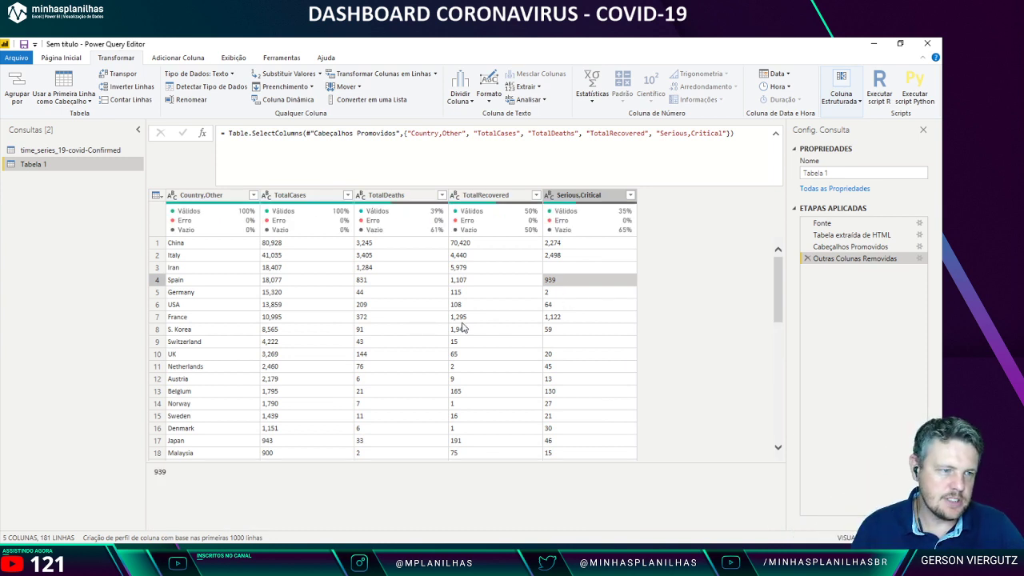
Step: Convert the four columns from TotalCases through Serious,Critical to the Número Inteiro data type
{"action": "left_click", "coordinate": [336, 195]}
{"action": "left_click", "coordinate": [580, 195], "text": "shift"}
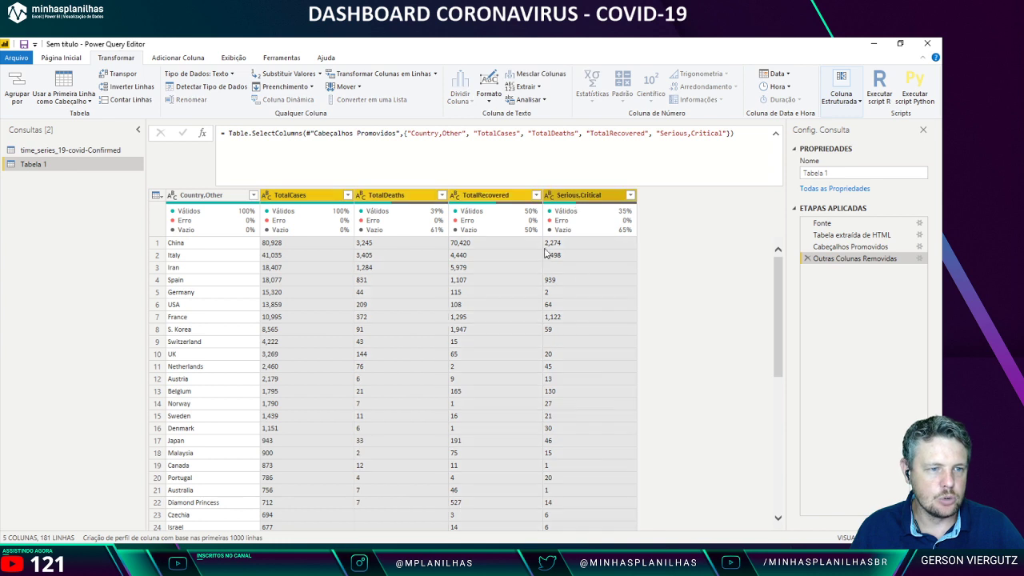
{"action": "left_click", "coordinate": [234, 75]}
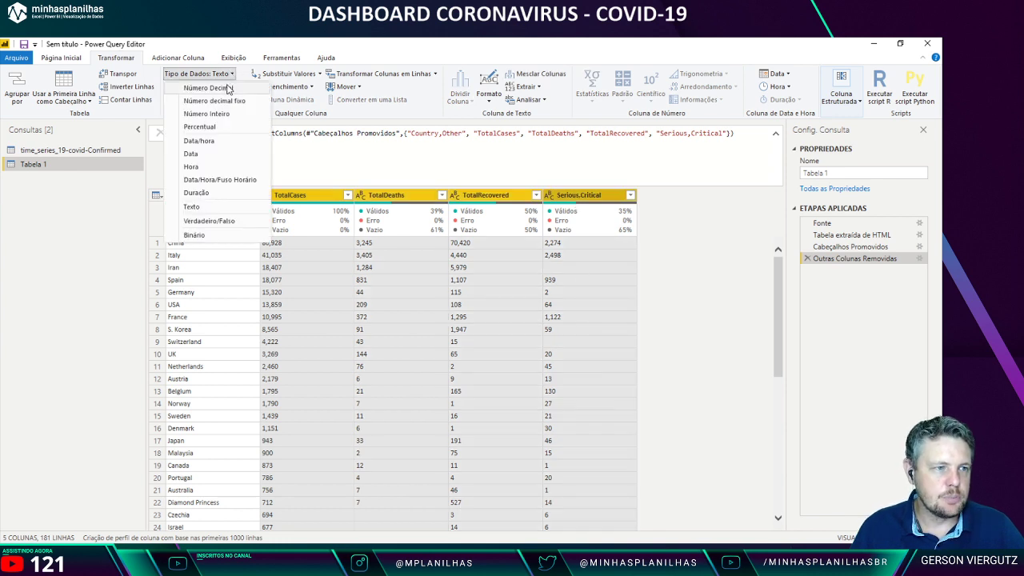
{"action": "left_click", "coordinate": [224, 114]}
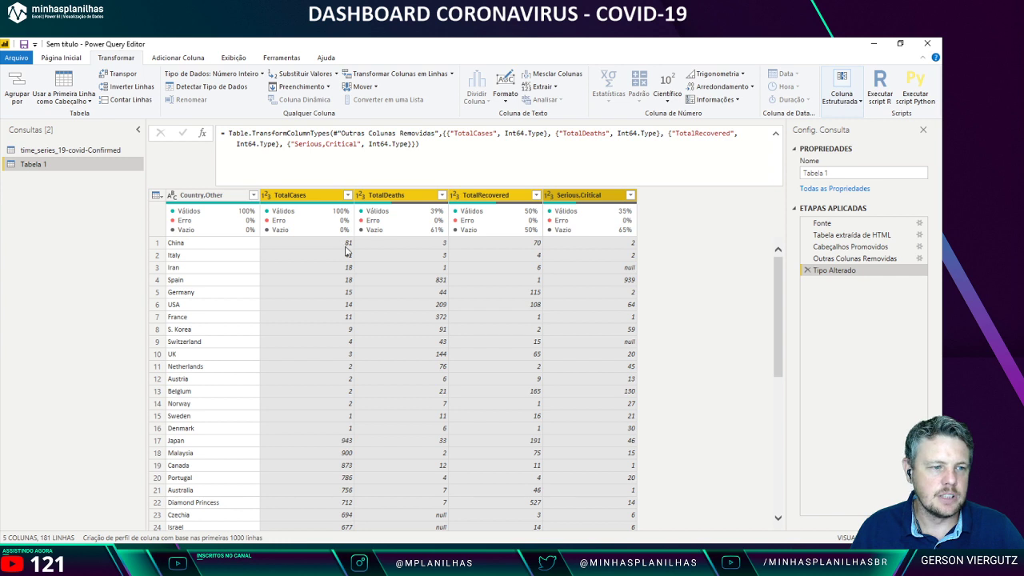
Step: Add "en-US" as the culture argument at the end of the Table.TransformColumnTypes formula
{"action": "left_click", "coordinate": [416, 144]}
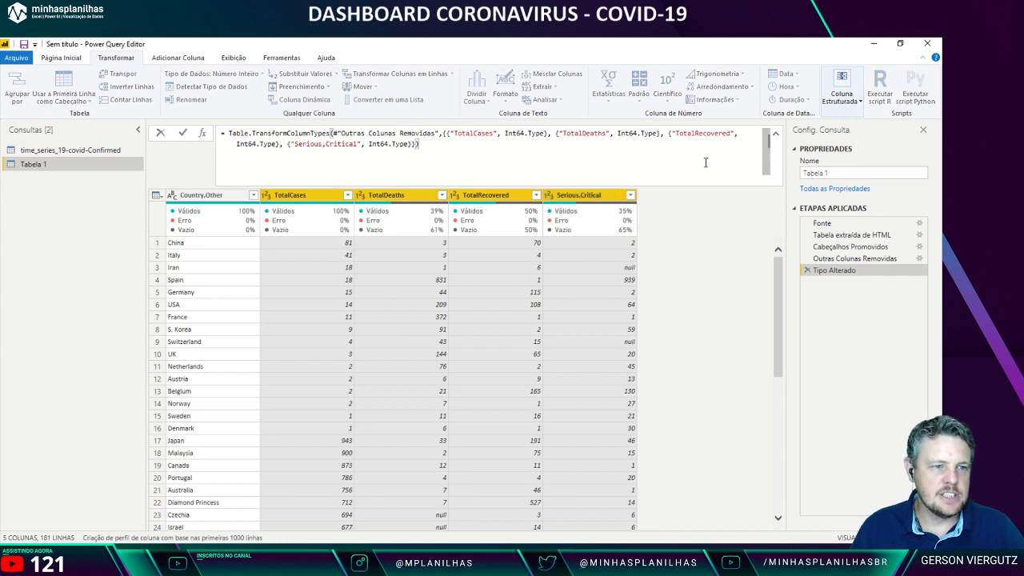
{"action": "type", "text": ", "}
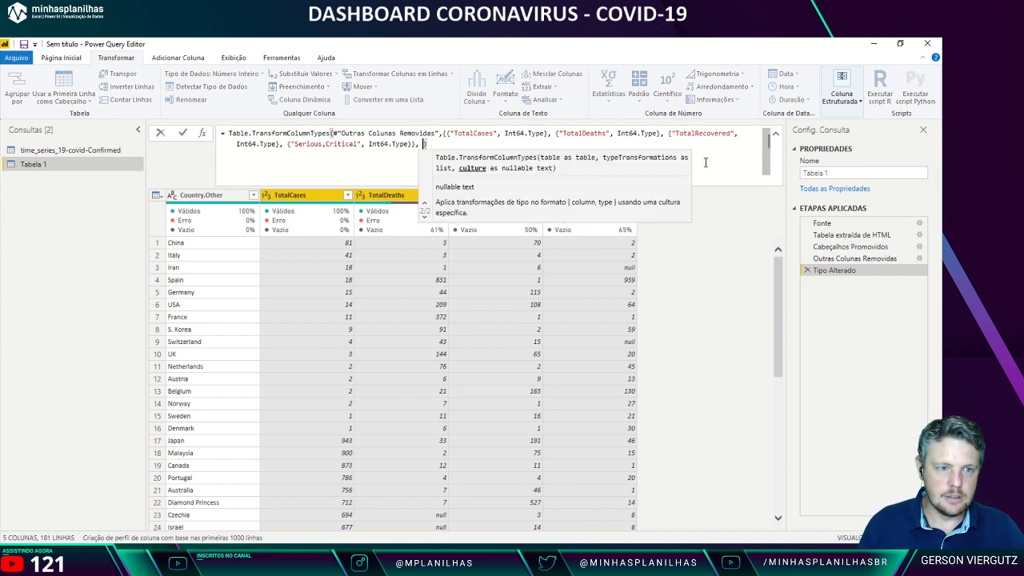
{"action": "type", "text": "\""}
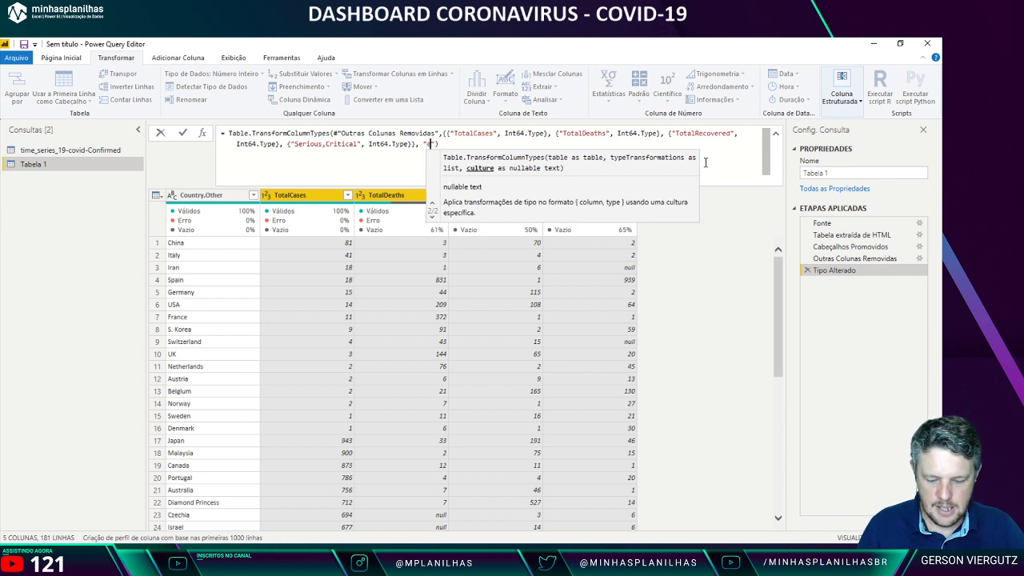
{"action": "type", "text": "en-"}
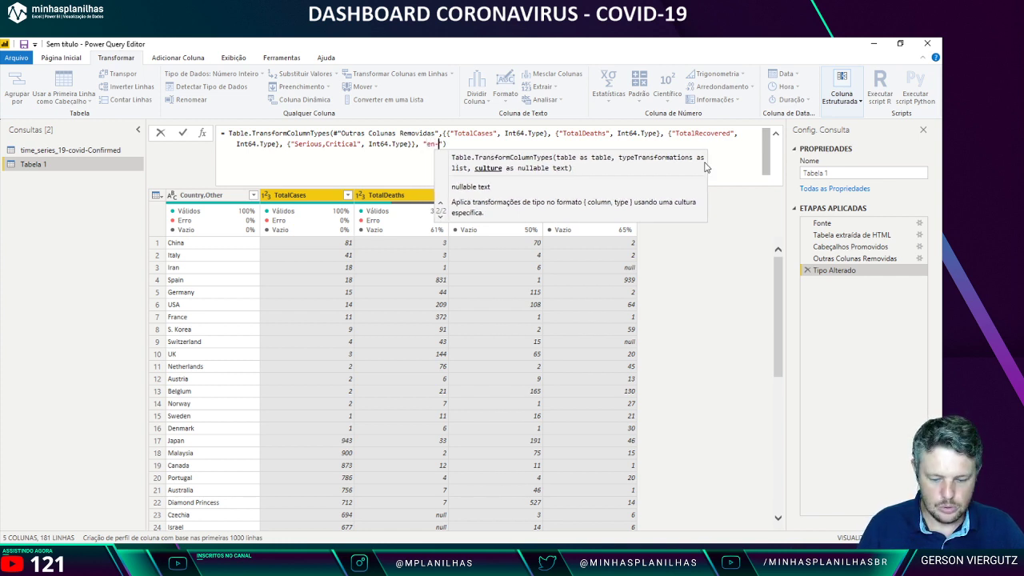
{"action": "type", "text": "US"}
{"action": "key", "text": "Return"}
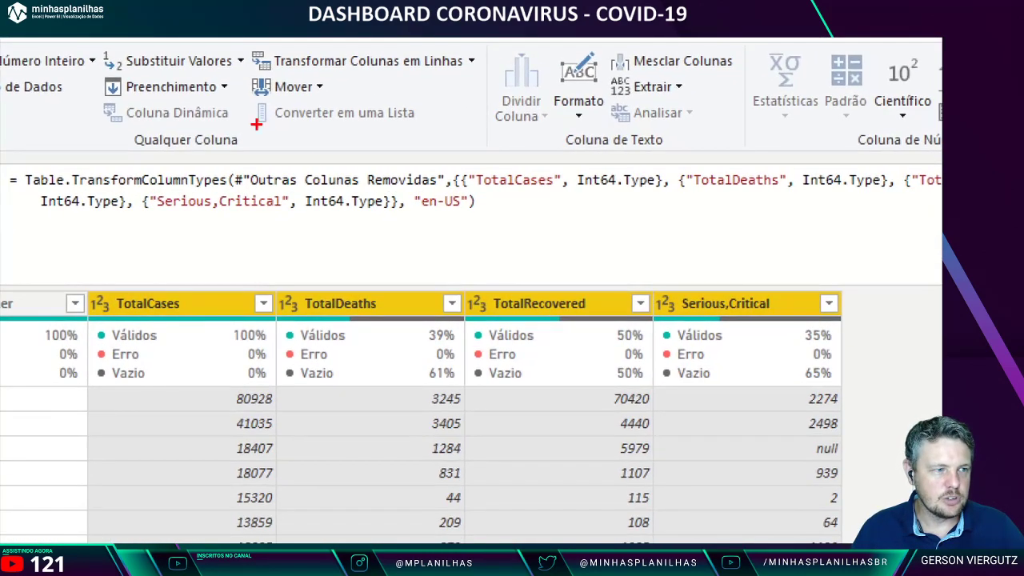
{"action": "mouse_move", "coordinate": [409, 192]}
{"action": "left_mouse_down"}
{"action": "mouse_move", "coordinate": [488, 205]}
{"action": "mouse_move", "coordinate": [488, 215]}
{"action": "left_mouse_up"}
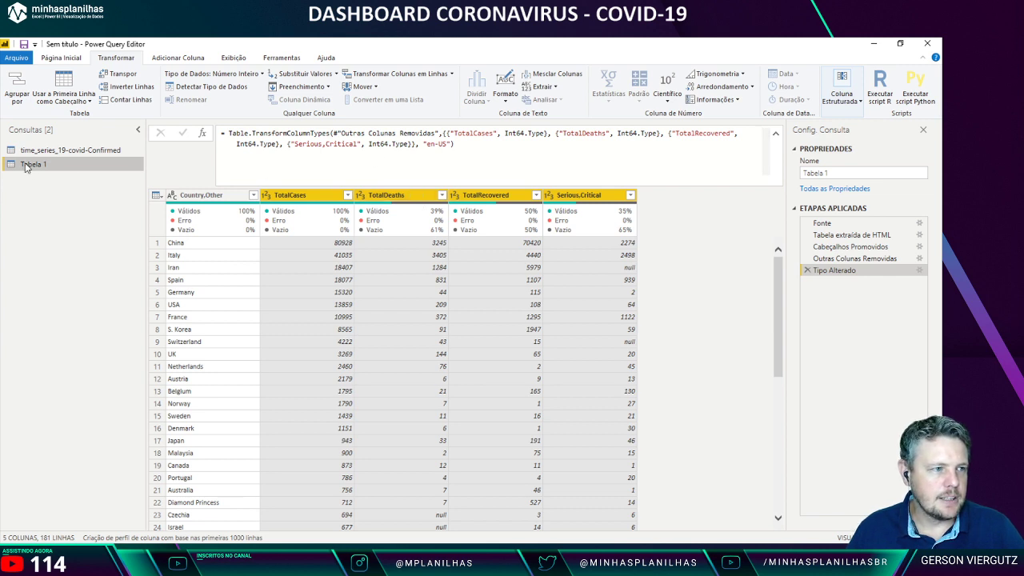
Step: Rename the Tabela 1 query as CasosporPais
{"action": "left_click", "coordinate": [821, 175]}
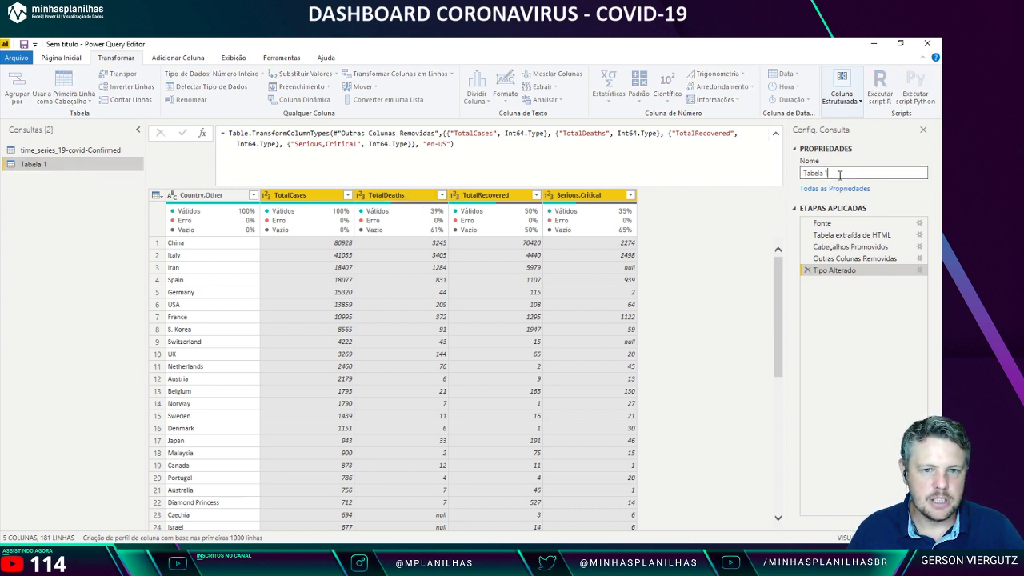
{"action": "key", "text": "ctrl+a"}
{"action": "type", "text": "CVas"}
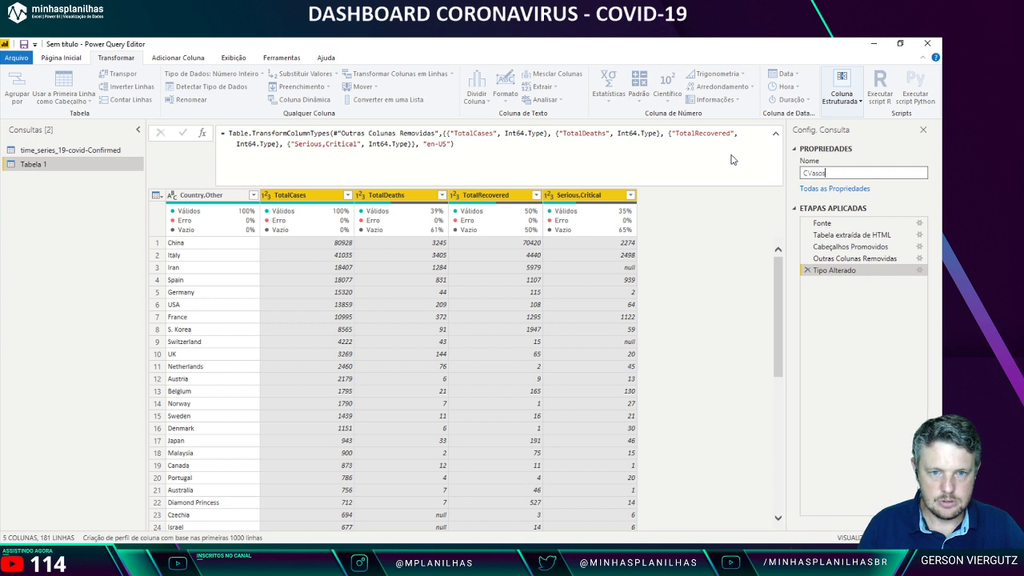
{"action": "key", "text": "BackSpace"}
{"action": "key", "text": "BackSpace"}
{"action": "key", "text": "BackSpace"}
{"action": "key", "text": "BackSpace"}
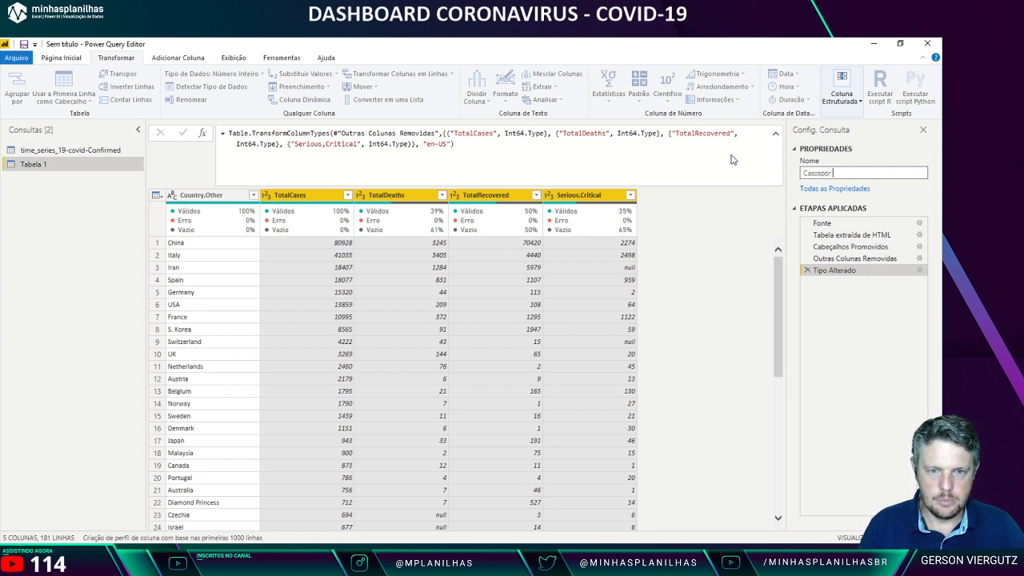
{"action": "type", "text": "asosporPais"}
{"action": "key", "text": "Return"}
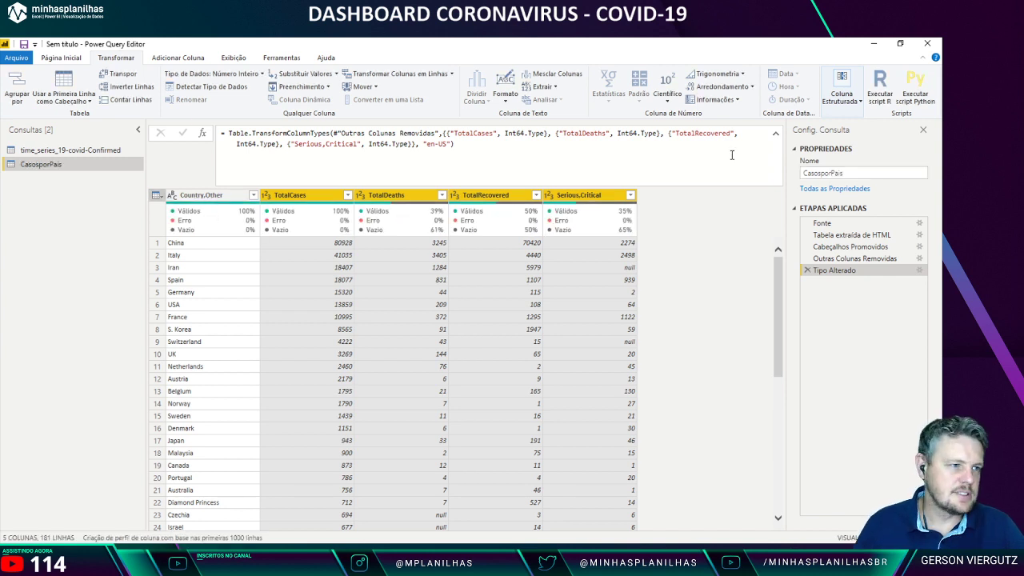
Step: Insert underscores between the words of the query name so that it reads Casos_por_Pais
{"action": "left_click", "coordinate": [824, 172]}
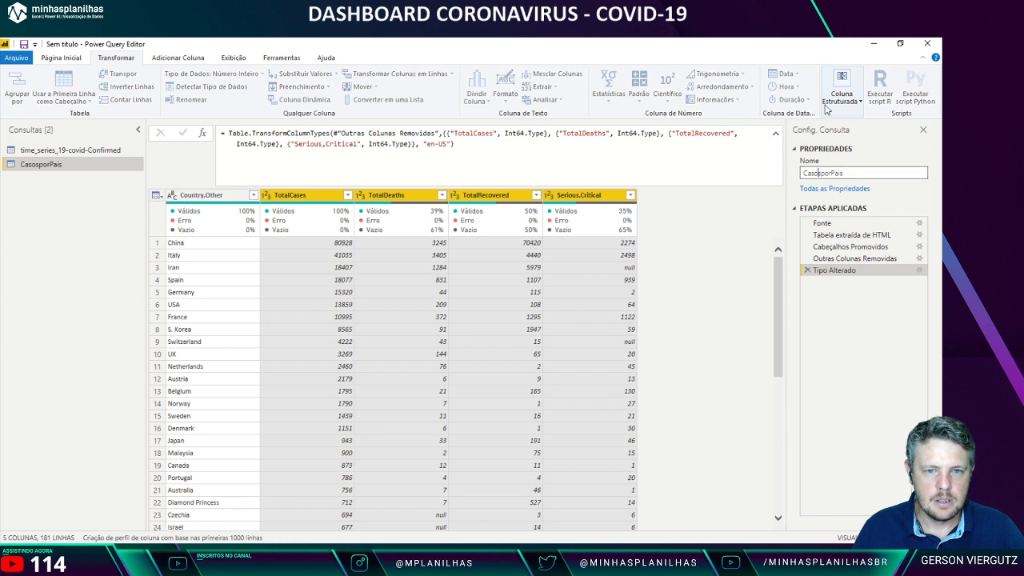
{"action": "type", "text": "_por"}
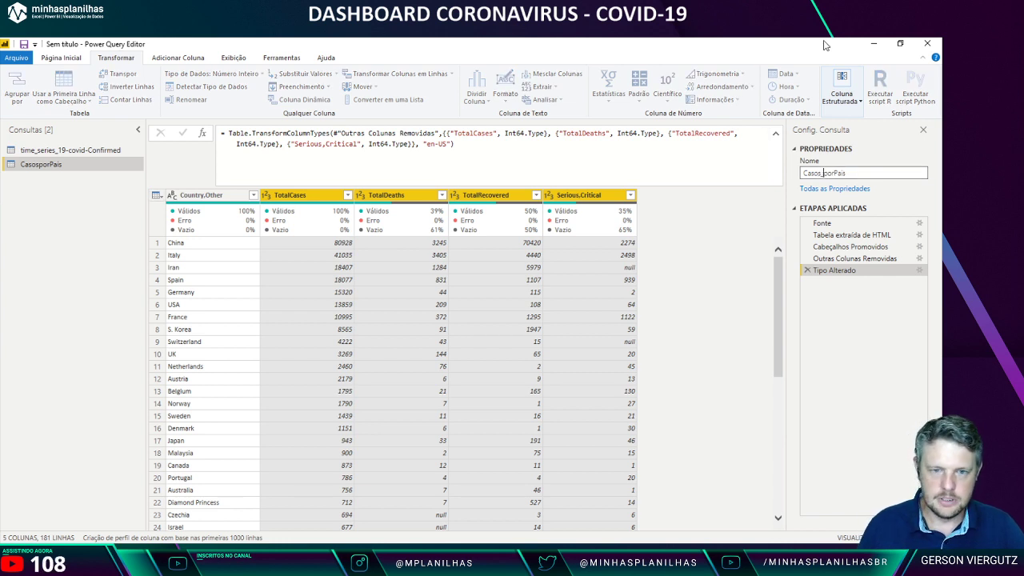
{"action": "type", "text": "_"}
{"action": "key", "text": "Return"}
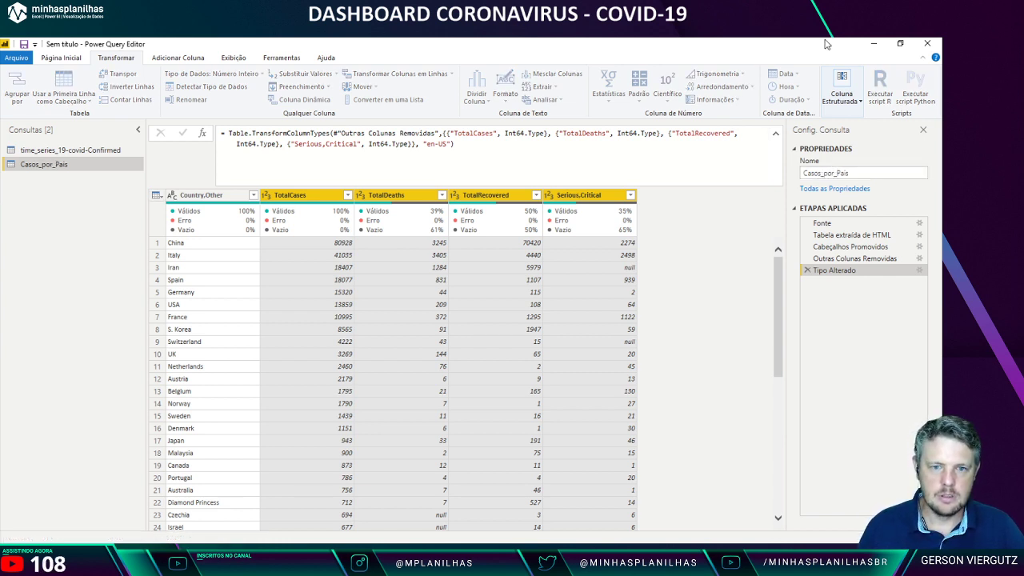
Step: Rename the time_series_19-covid-Confirmed query as Casos_Confirmados_GITHUB
{"action": "left_click", "coordinate": [49, 152]}
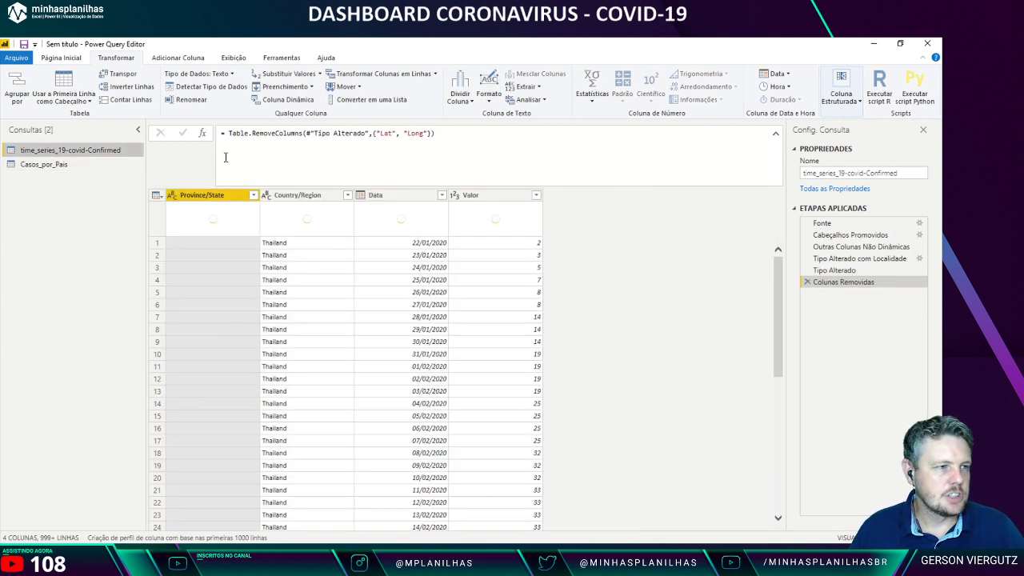
{"action": "left_click", "coordinate": [916, 172]}
{"action": "type", "text": "Casos"}
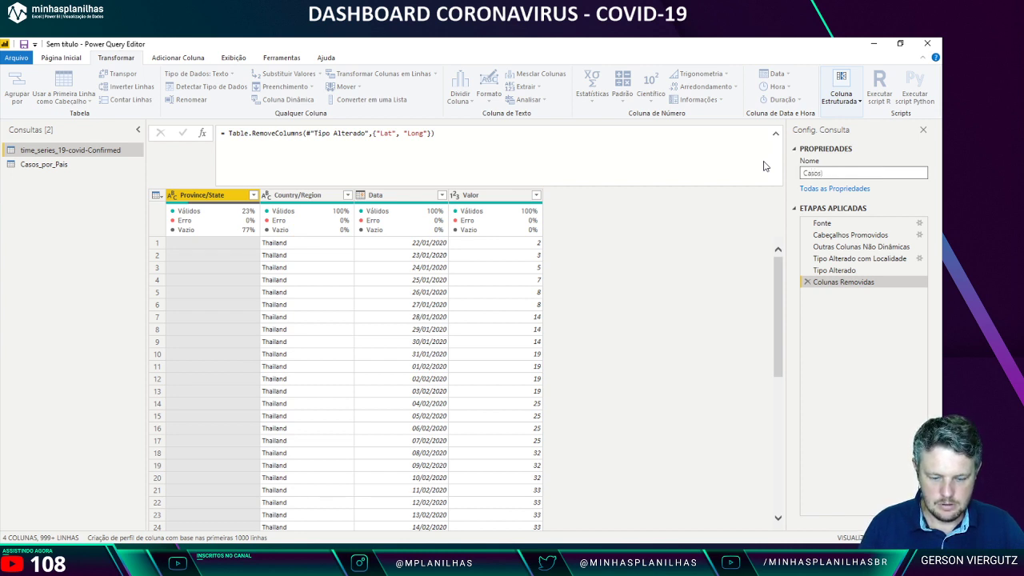
{"action": "type", "text": "_Confirmados_GIT"}
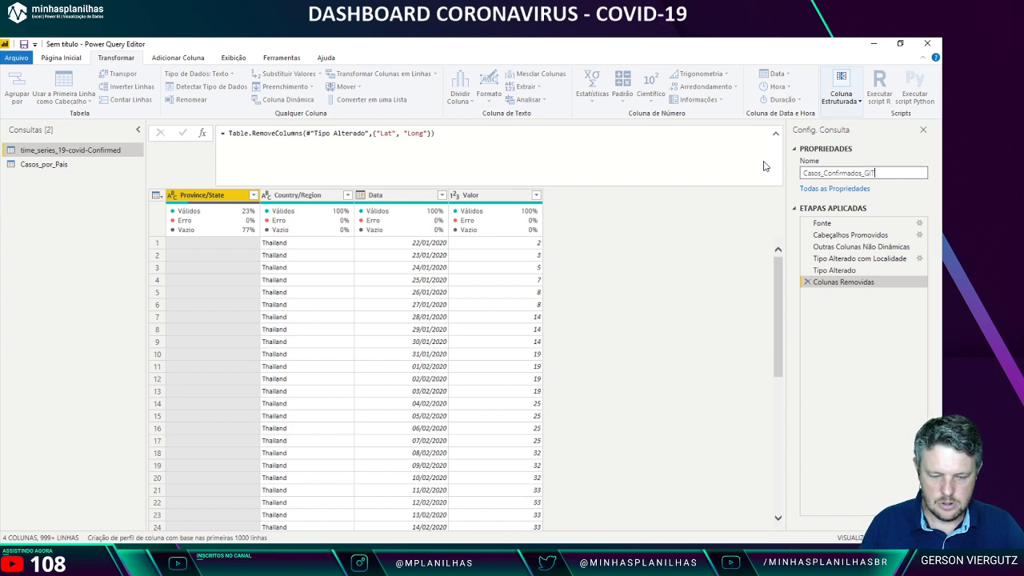
{"action": "type", "text": "HUB"}
{"action": "key", "text": "Return"}
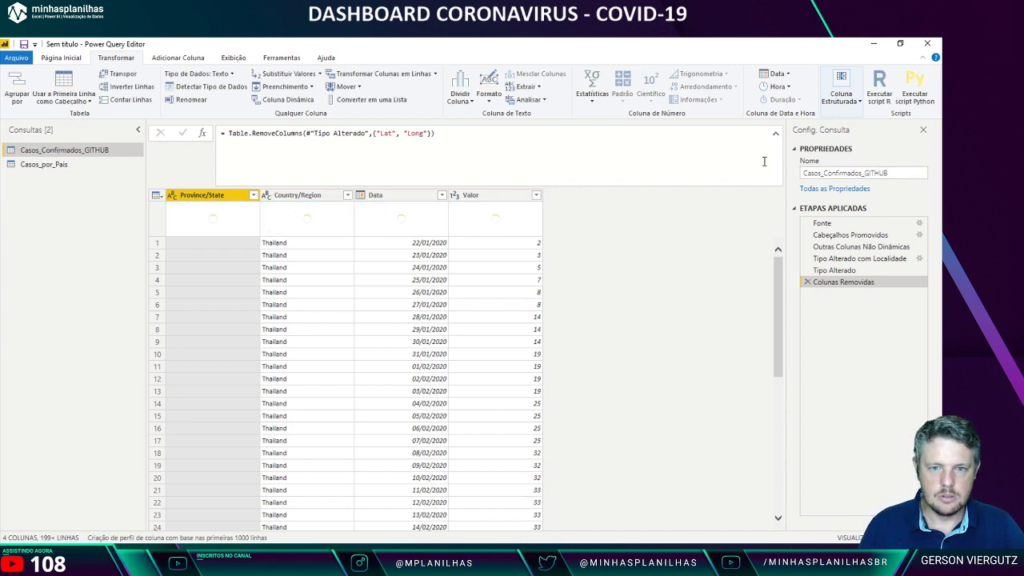
Step: Open the Casos_por_Pais query and check its case, death, recovered and critical columns for null values
{"action": "left_click", "coordinate": [46, 165]}
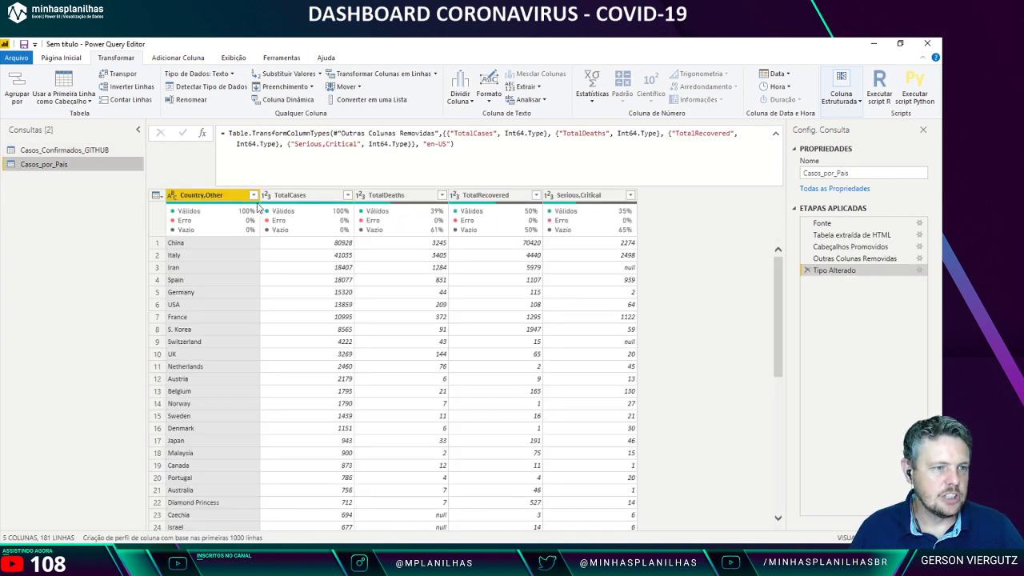
{"action": "left_click", "coordinate": [287, 197]}
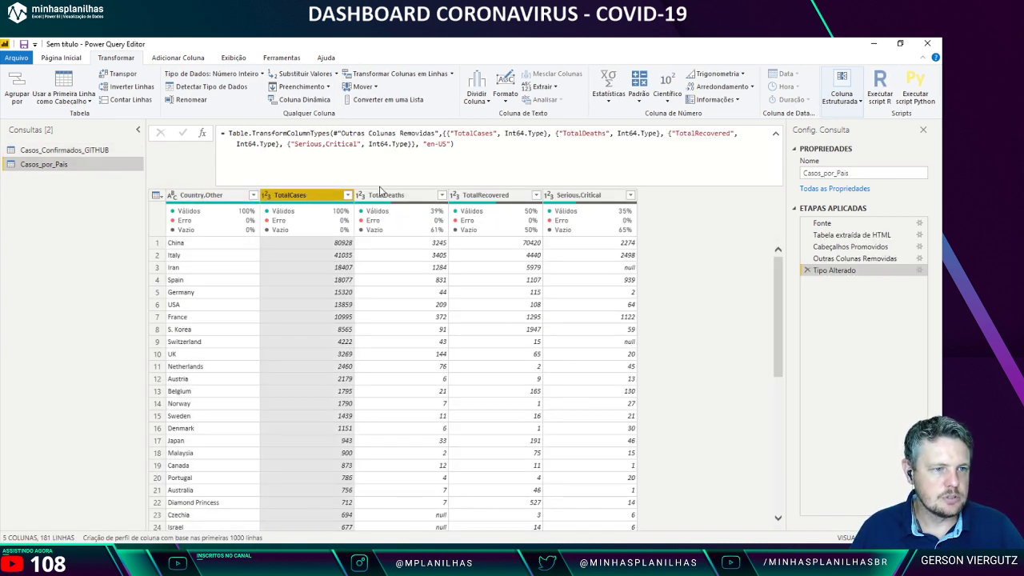
{"action": "left_click", "coordinate": [416, 195]}
{"action": "left_click", "coordinate": [496, 196]}
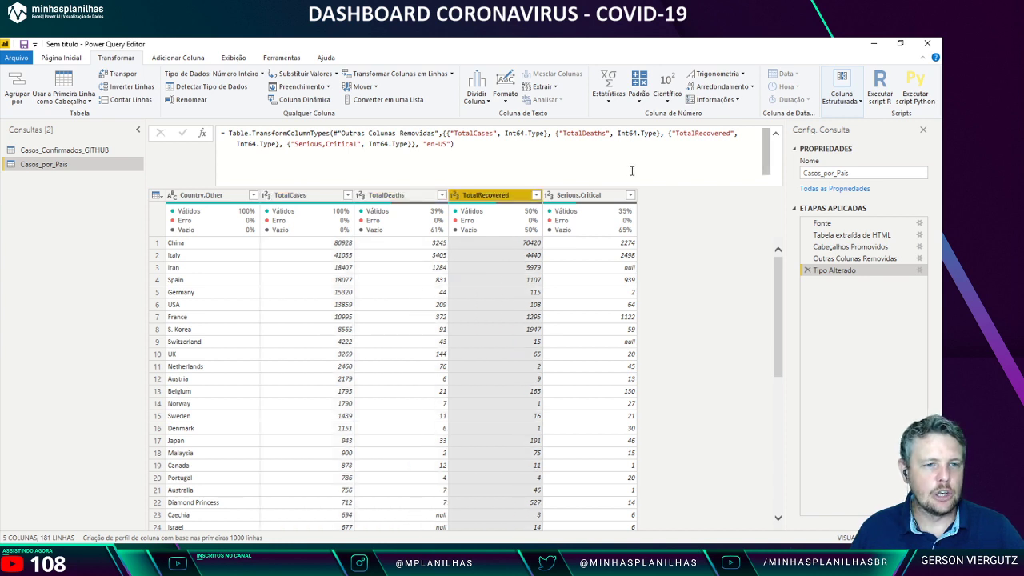
{"action": "left_click", "coordinate": [608, 196]}
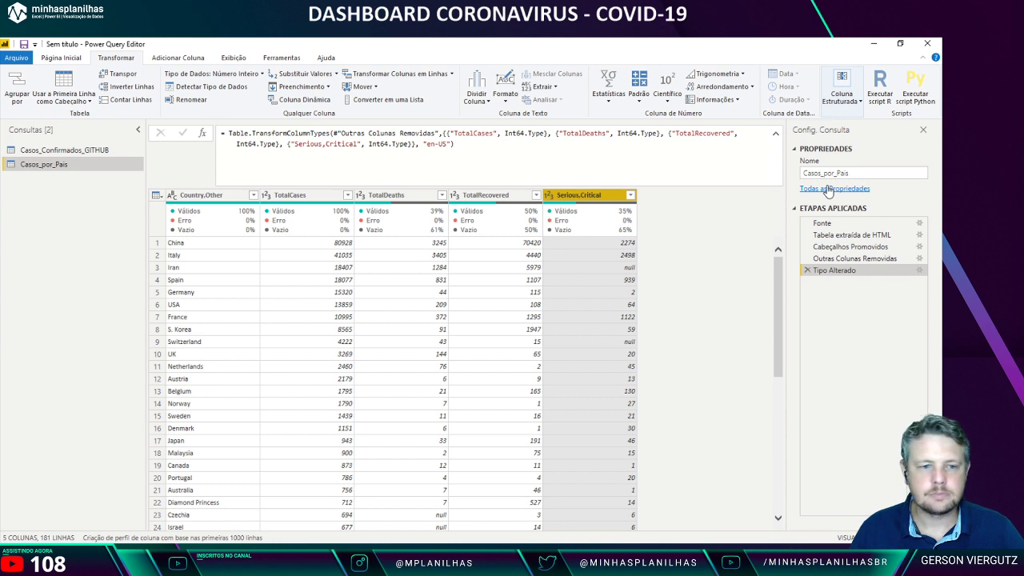
{"action": "left_click", "coordinate": [591, 267]}
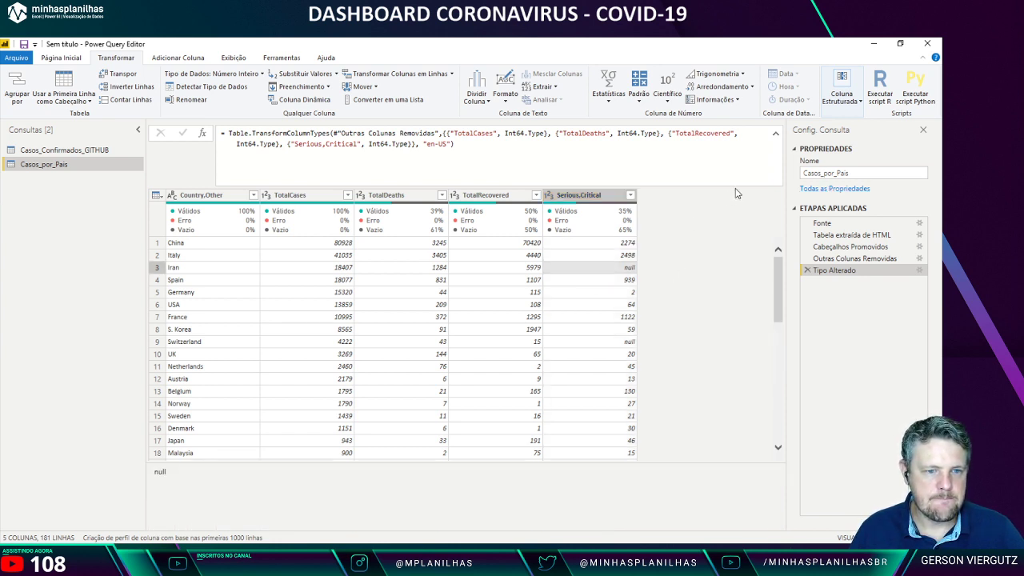
Step: Replace null with 0 in the TotalCases, TotalDeaths, TotalRecovered and Serious,Critical columns of Casos_por_Pais
{"action": "left_click", "coordinate": [300, 195]}
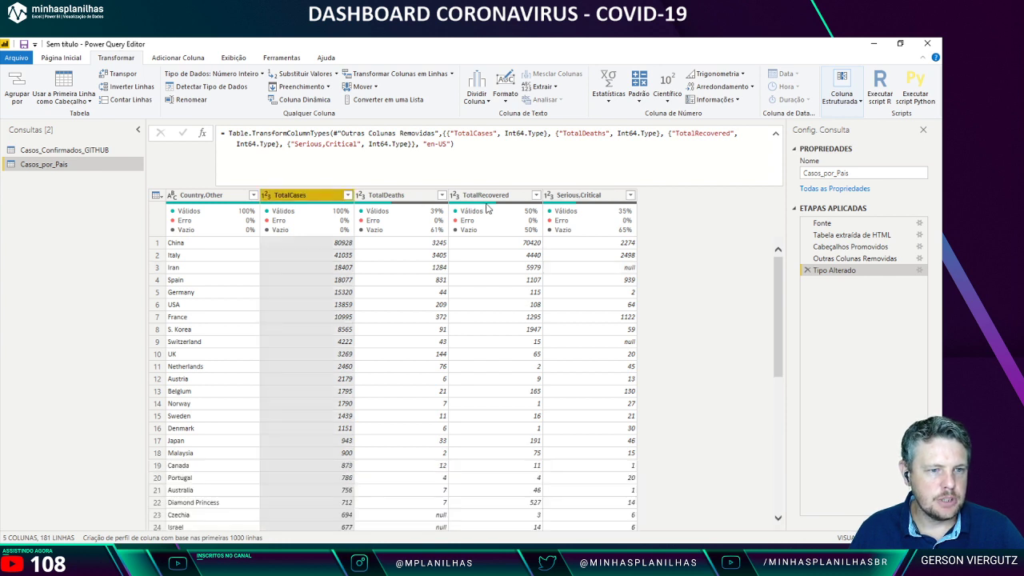
{"action": "left_click", "coordinate": [579, 195], "text": "shift"}
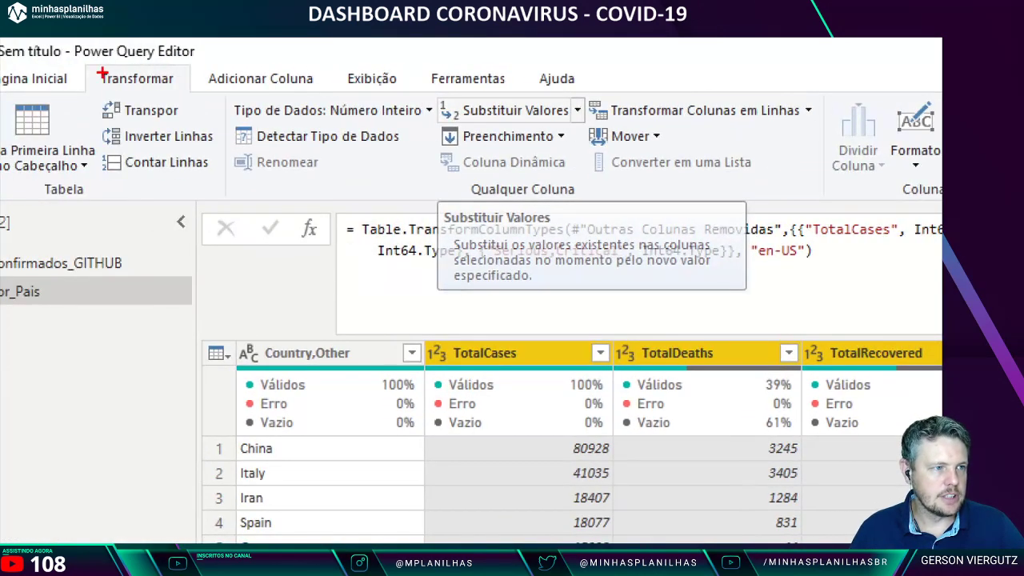
{"action": "left_click_drag", "start_coordinate": [88, 50], "coordinate": [192, 91]}
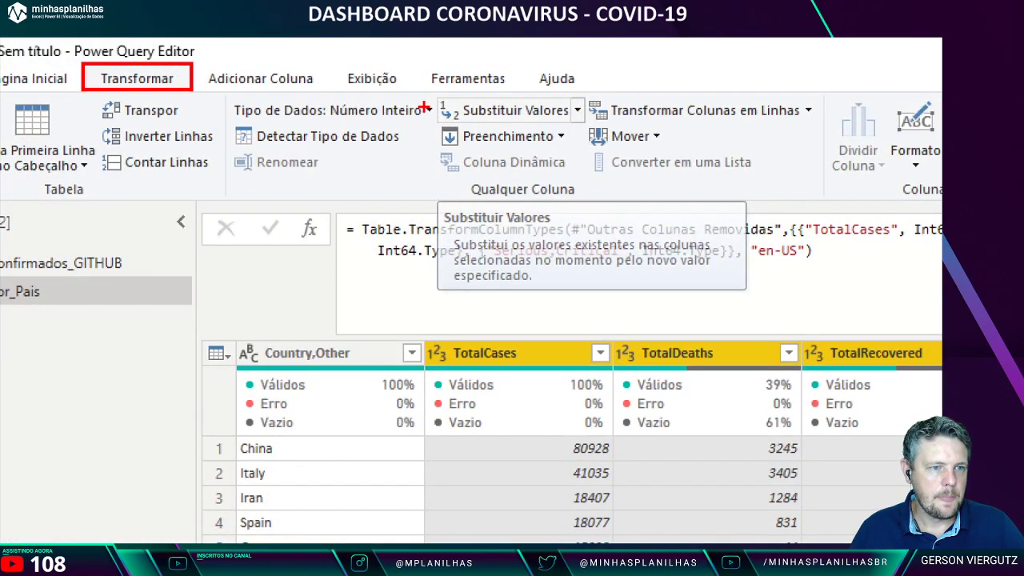
{"action": "mouse_move", "coordinate": [432, 95]}
{"action": "left_mouse_down"}
{"action": "mouse_move", "coordinate": [600, 126]}
{"action": "mouse_move", "coordinate": [591, 125]}
{"action": "left_mouse_up"}
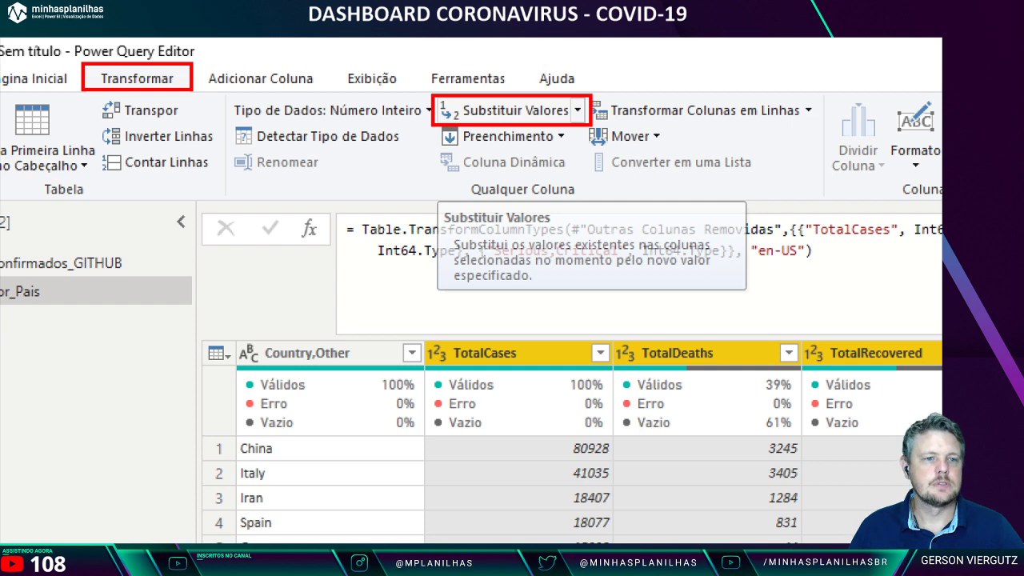
{"action": "key", "text": "Escape"}
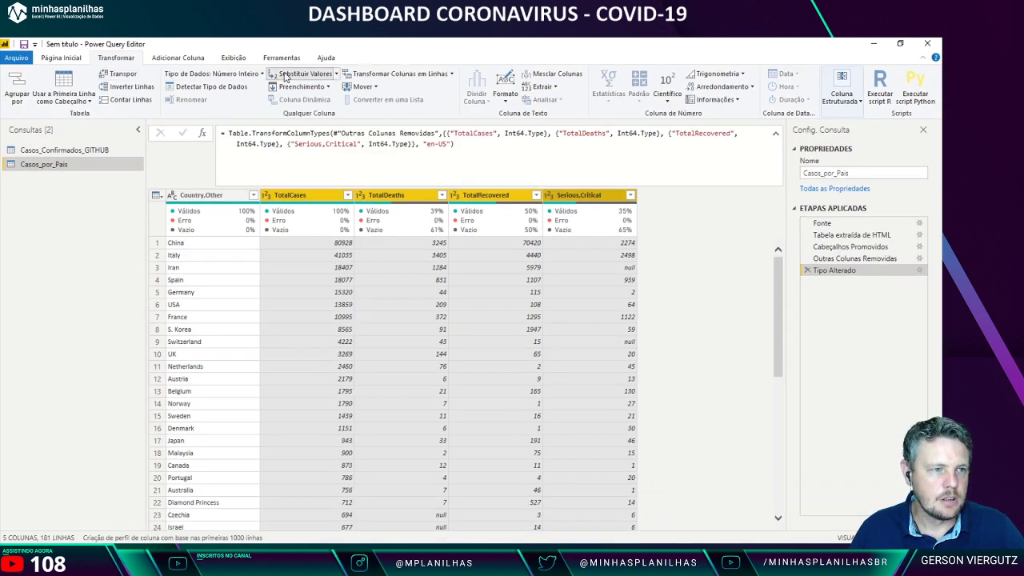
{"action": "left_click", "coordinate": [285, 74]}
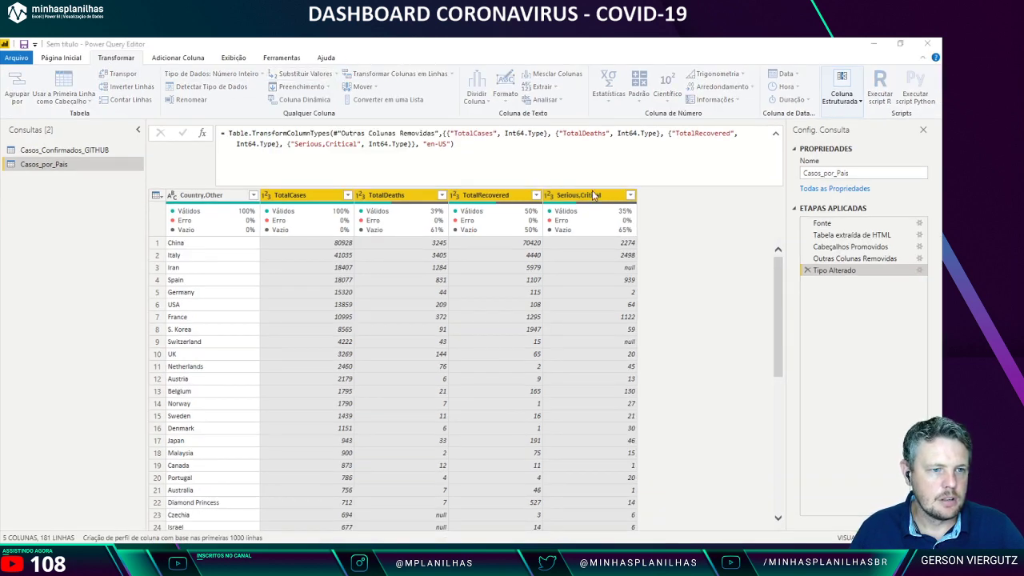
{"action": "type", "text": "null"}
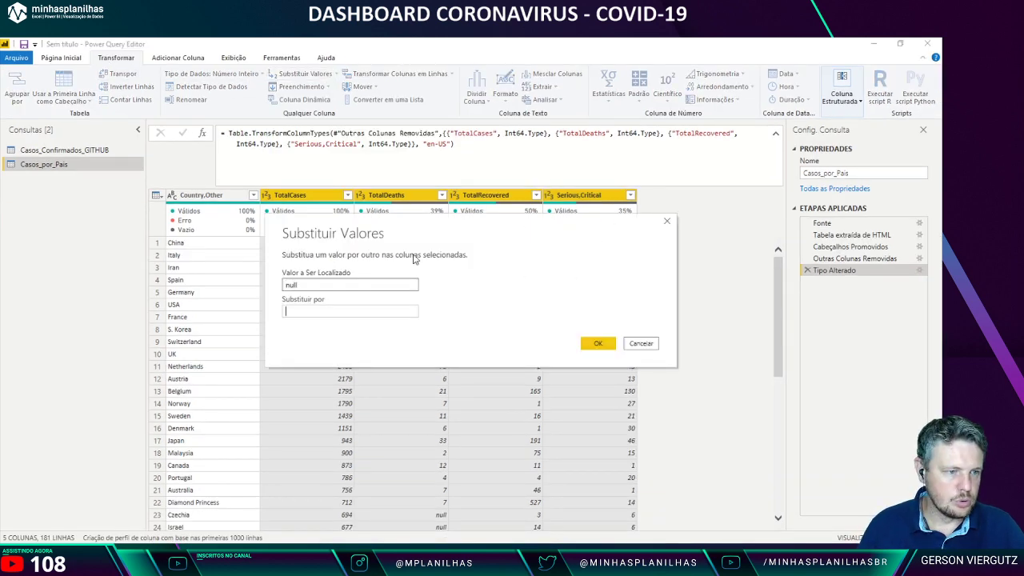
{"action": "left_click", "coordinate": [598, 343]}
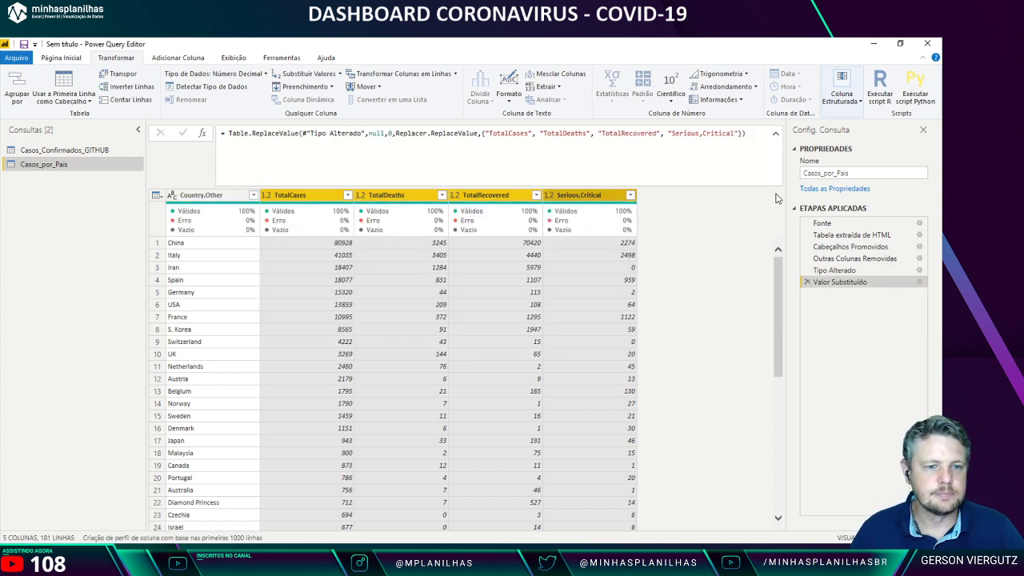
{"action": "left_click", "coordinate": [507, 341]}
{"action": "left_click", "coordinate": [380, 329]}
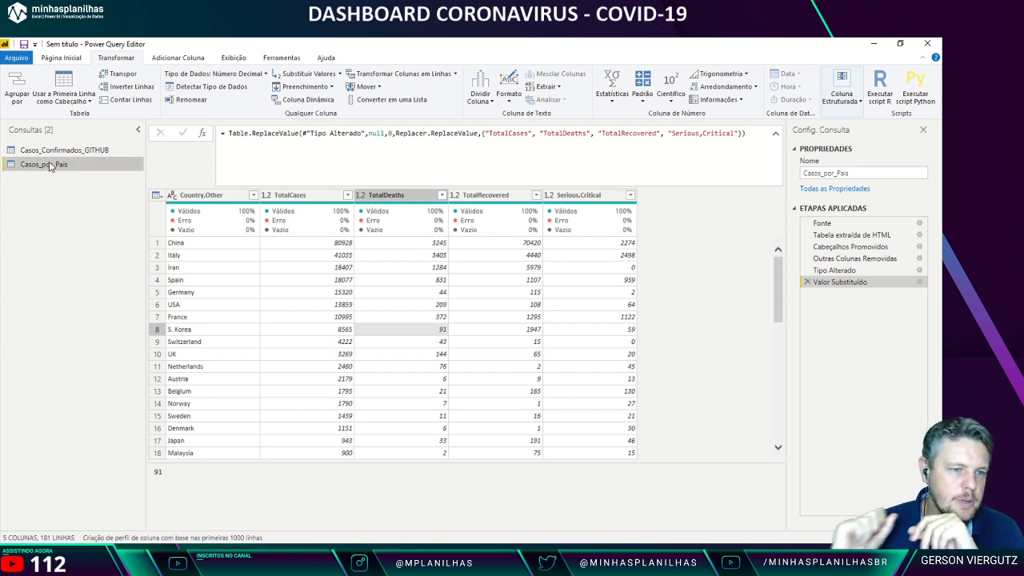
Step: Switch to the Worldometers coronavirus page in the browser and look through its Death Rate page
{"action": "left_click", "coordinate": [253, 564]}
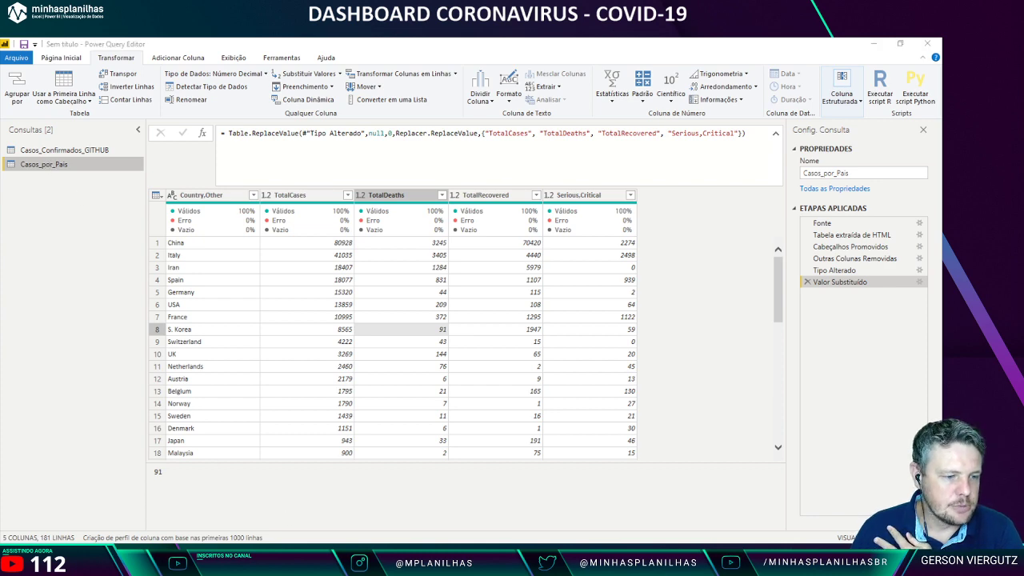
{"action": "left_click", "coordinate": [444, 503]}
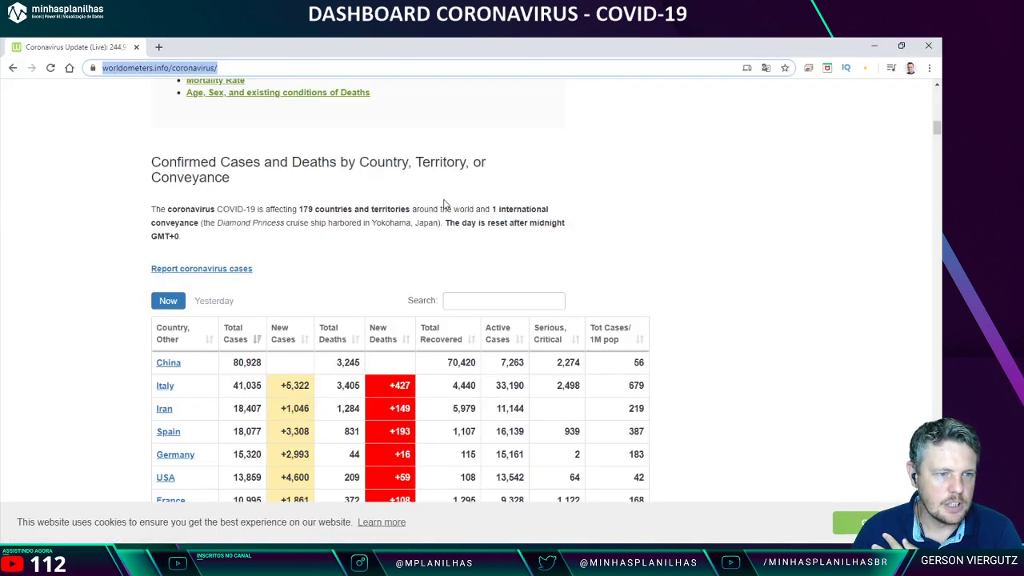
{"action": "scroll", "coordinate": [456, 208], "scroll_direction": "up", "scroll_amount": 10}
{"action": "scroll", "coordinate": [461, 224], "scroll_direction": "up", "scroll_amount": 5}
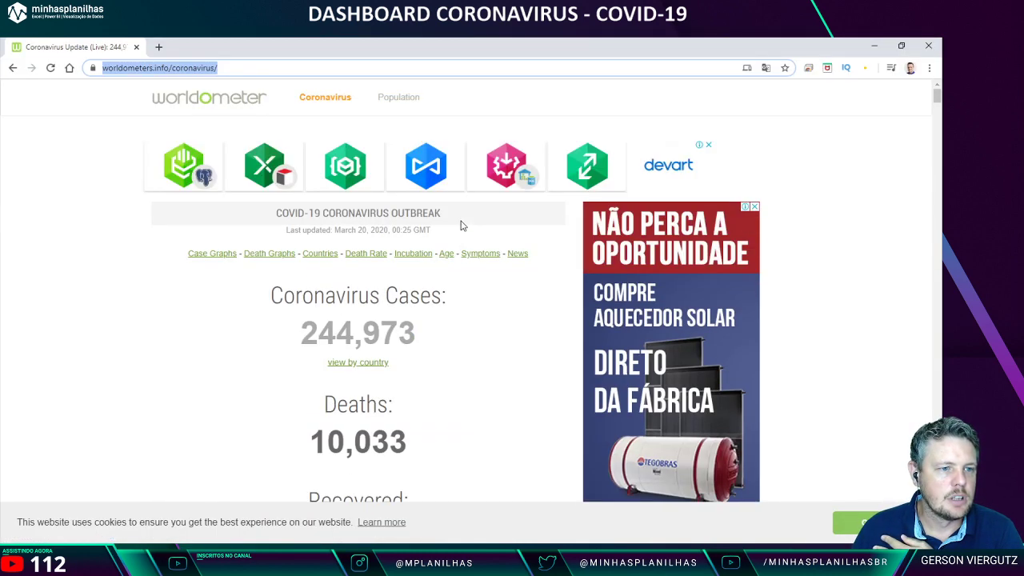
{"action": "left_click", "coordinate": [178, 67]}
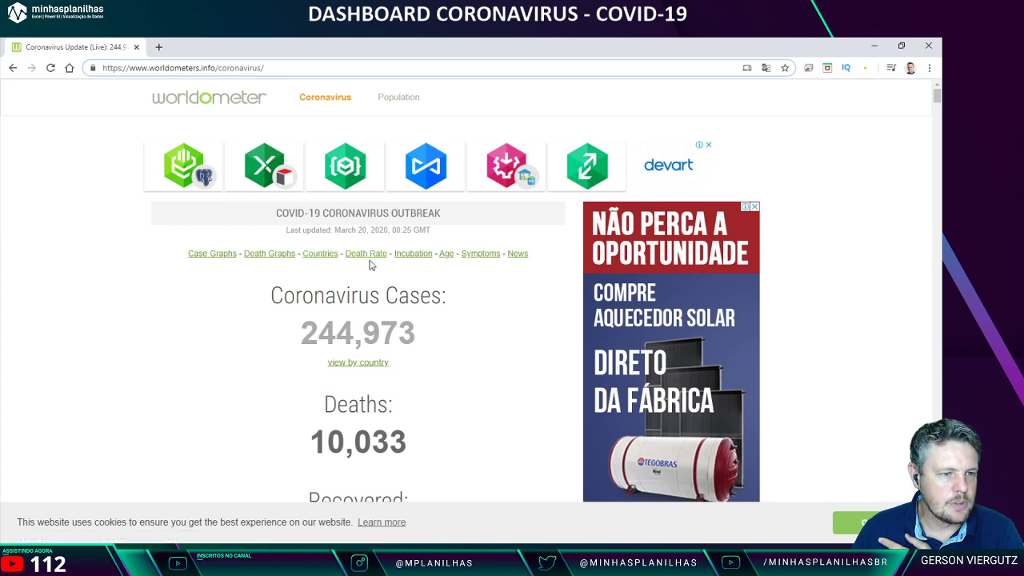
{"action": "key", "text": "Return"}
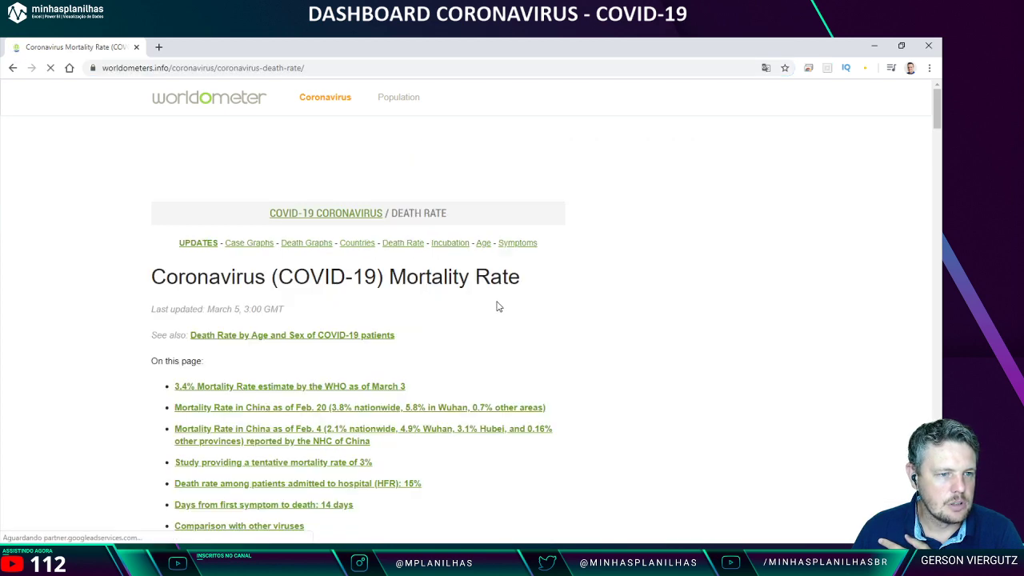
{"action": "scroll", "coordinate": [499, 305], "scroll_direction": "down", "scroll_amount": 4}
{"action": "scroll", "coordinate": [505, 310], "scroll_direction": "up", "scroll_amount": 4}
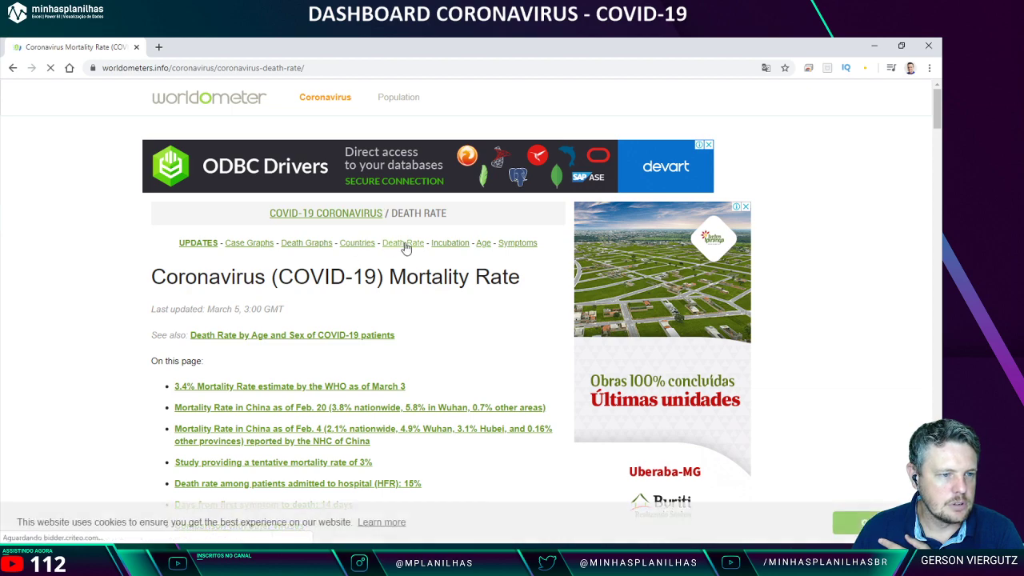
{"action": "scroll", "coordinate": [507, 274], "scroll_direction": "down", "scroll_amount": 4}
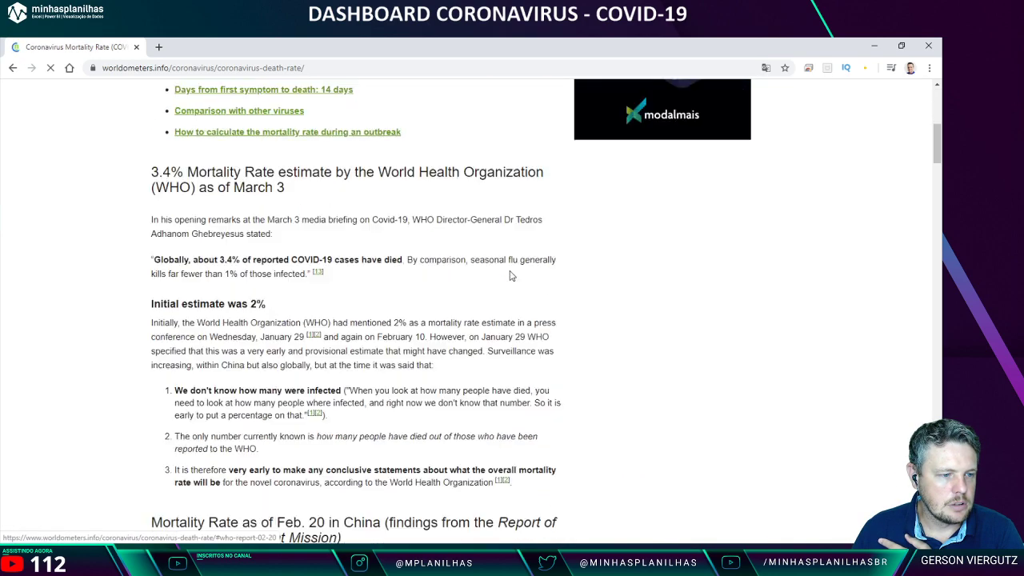
{"action": "scroll", "coordinate": [507, 277], "scroll_direction": "up", "scroll_amount": 4}
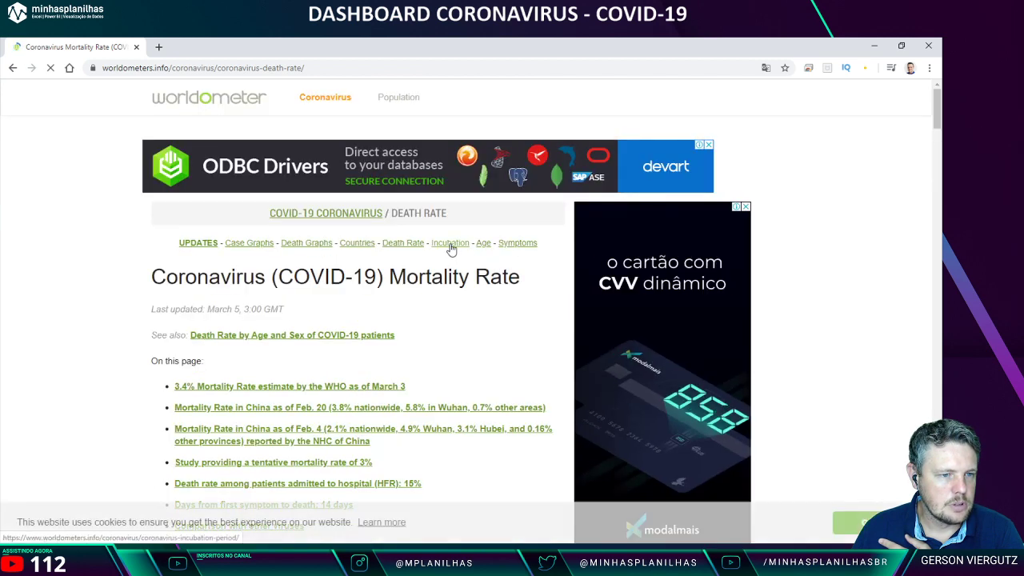
Step: Open the Worldometers Age page and examine the COVID-19 fatality rate by age table
{"action": "left_click", "coordinate": [482, 243]}
{"action": "scroll", "coordinate": [511, 356], "scroll_direction": "down", "scroll_amount": 10}
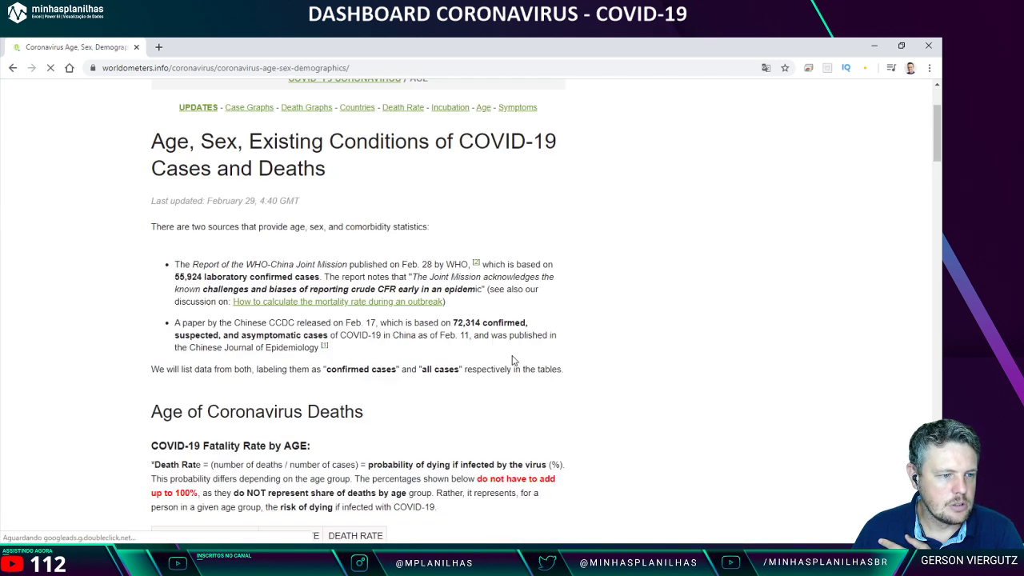
{"action": "scroll", "coordinate": [510, 354], "scroll_direction": "up", "scroll_amount": 10}
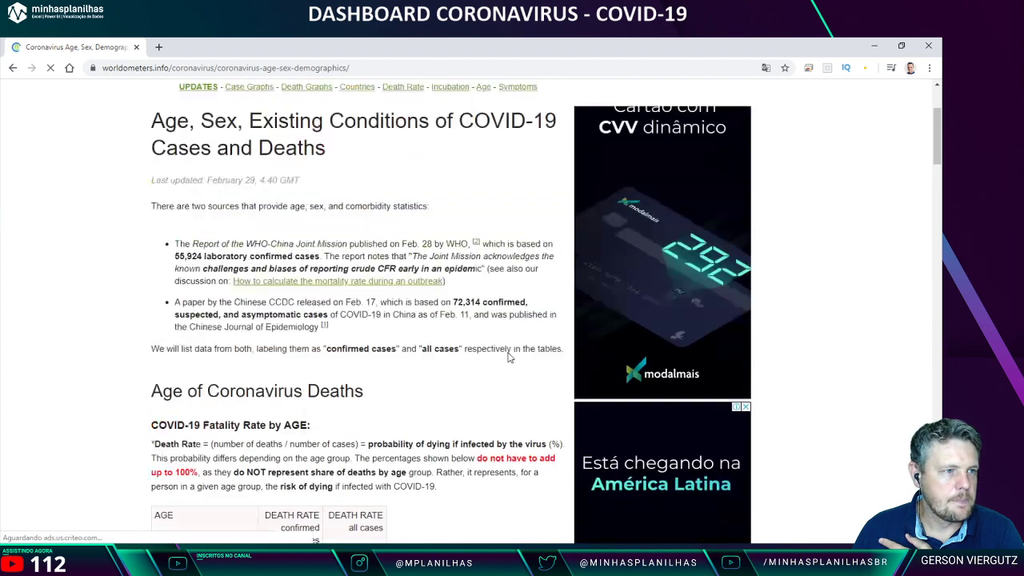
{"action": "left_click_drag", "start_coordinate": [217, 67], "coordinate": [397, 68]}
{"action": "left_click", "coordinate": [468, 517]}
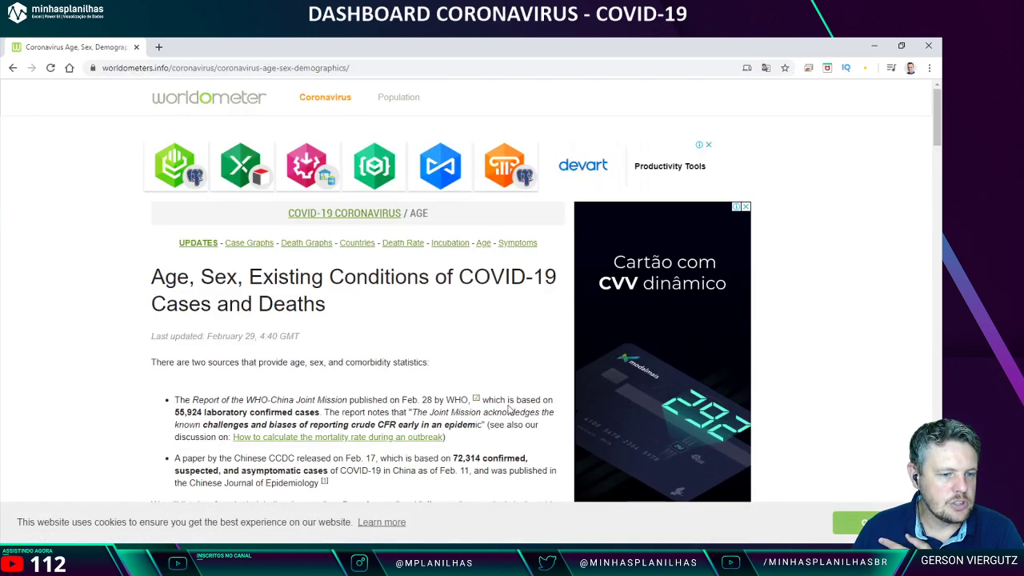
{"action": "scroll", "coordinate": [491, 416], "scroll_direction": "down", "scroll_amount": 4}
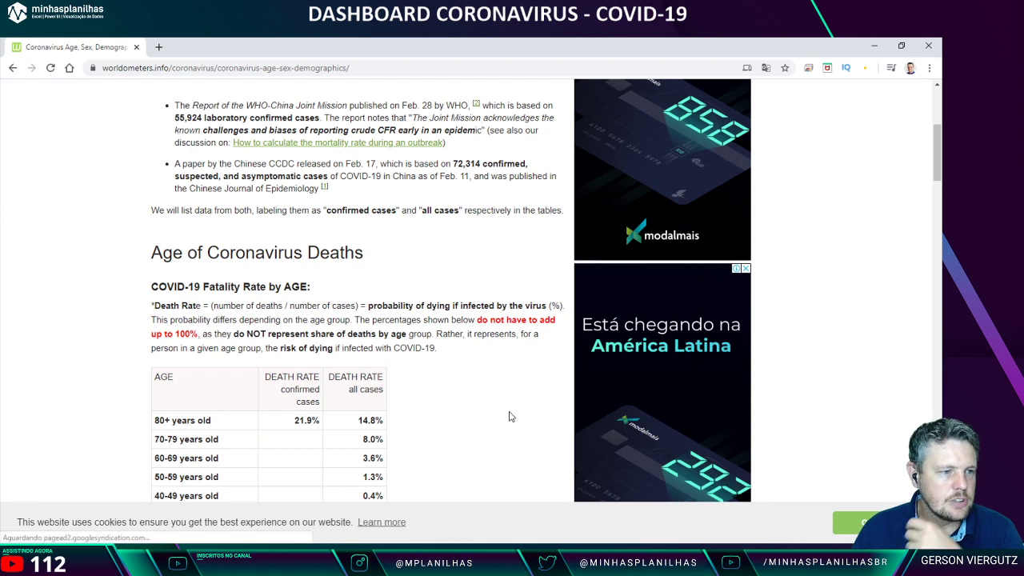
{"action": "scroll", "coordinate": [509, 416], "scroll_direction": "down", "scroll_amount": 2}
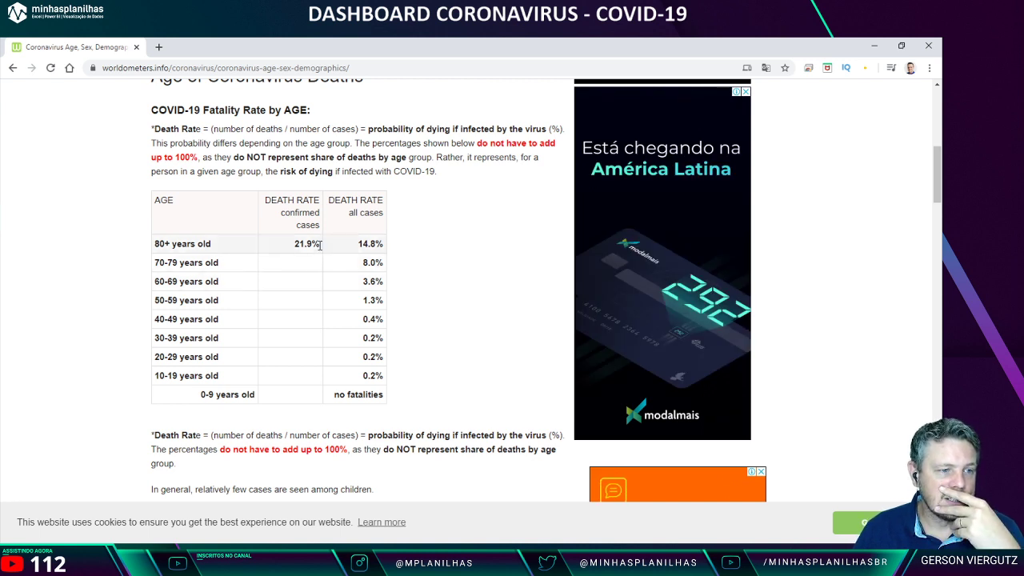
{"action": "left_click_drag", "start_coordinate": [320, 244], "coordinate": [293, 246]}
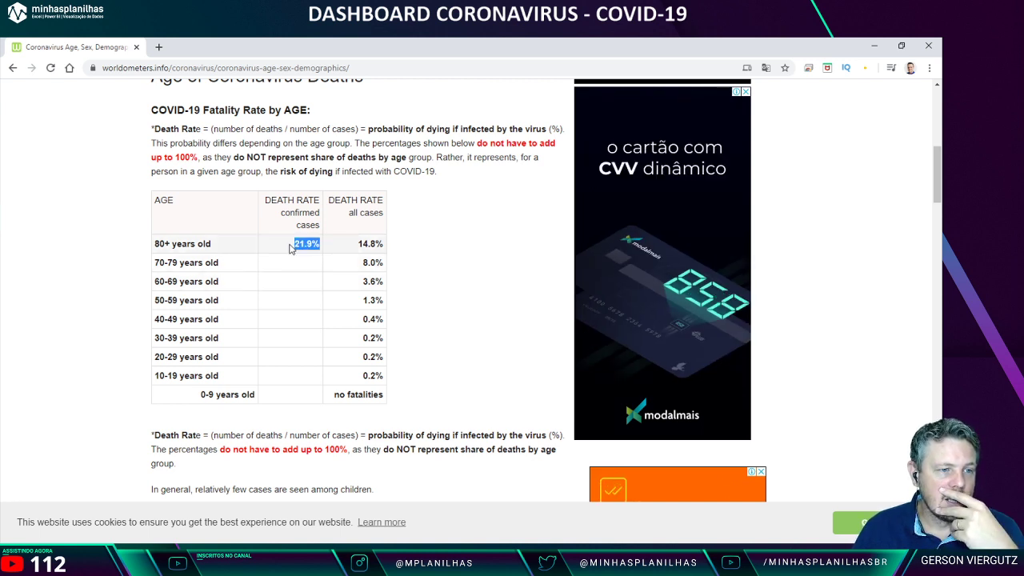
{"action": "left_click", "coordinate": [407, 252]}
{"action": "scroll", "coordinate": [420, 363], "scroll_direction": "down", "scroll_amount": 1}
{"action": "scroll", "coordinate": [420, 362], "scroll_direction": "up", "scroll_amount": 1}
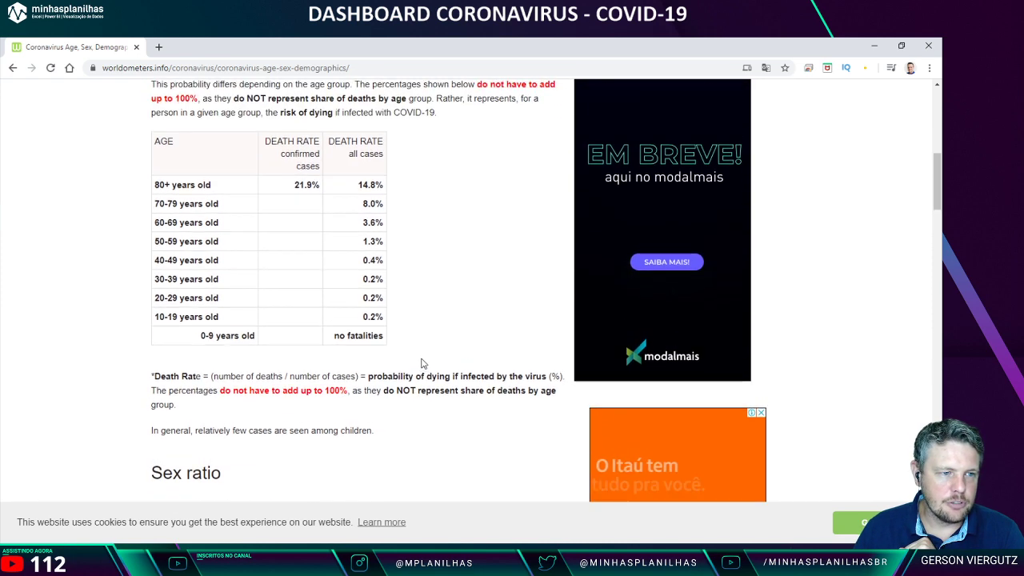
Step: Compare the published dashboard's mortality-by-age chart with the Worldometers age table and read the note on how the death rate is defined
{"action": "left_click", "coordinate": [234, 522]}
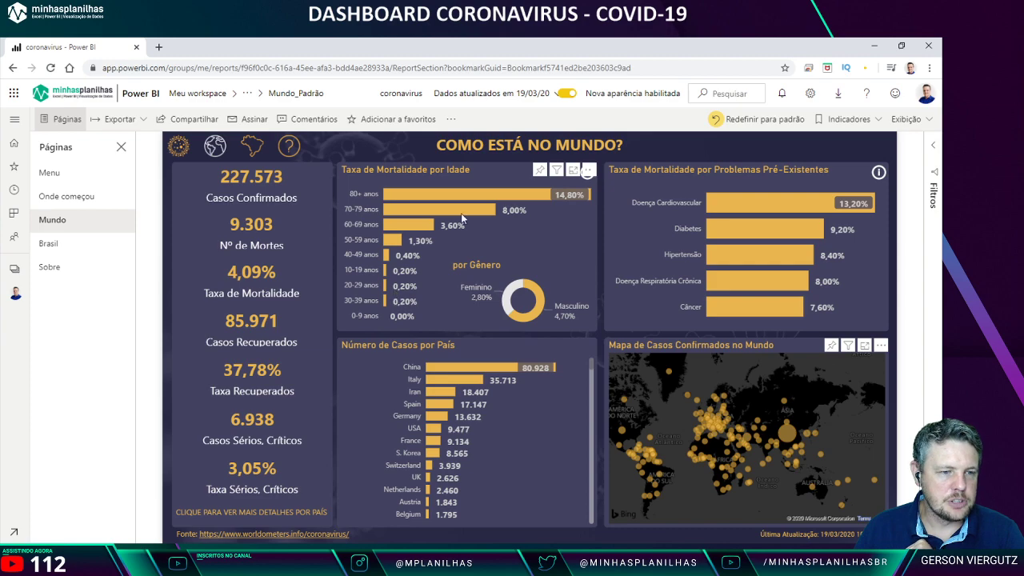
{"action": "mouse_move", "coordinate": [256, 560]}
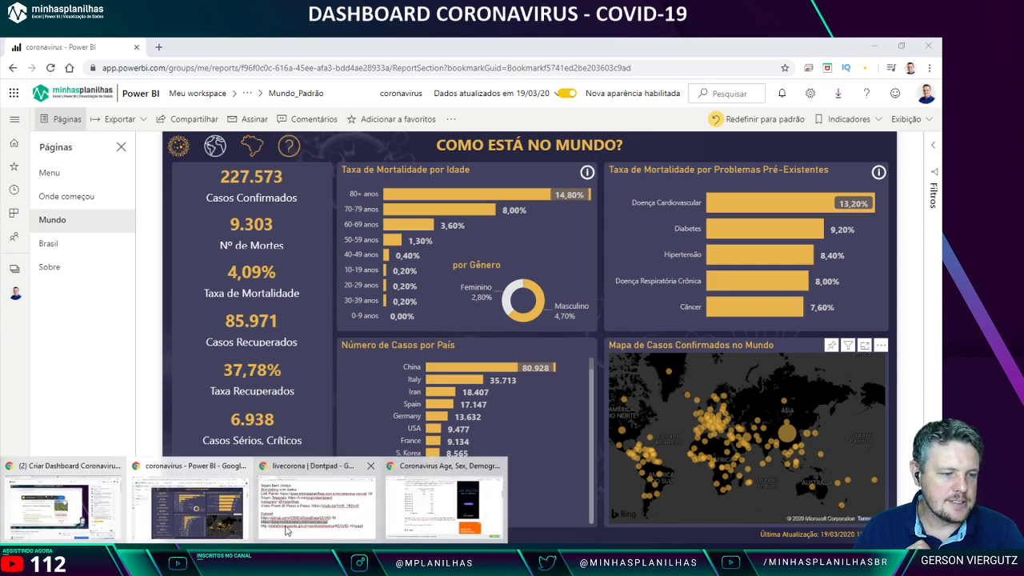
{"action": "left_click", "coordinate": [440, 502]}
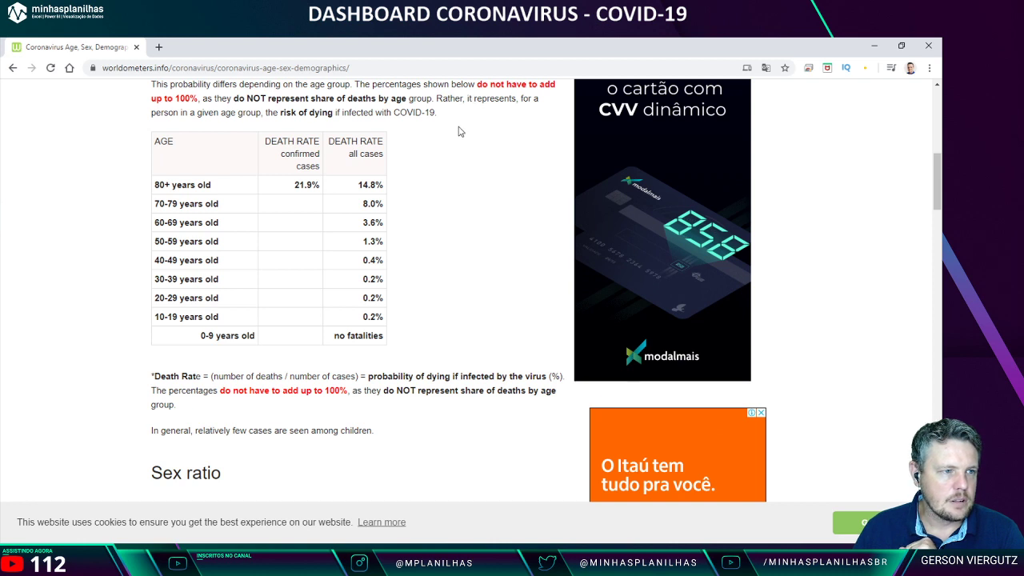
{"action": "scroll", "coordinate": [457, 130], "scroll_direction": "up", "scroll_amount": 1}
{"action": "left_click_drag", "start_coordinate": [284, 171], "coordinate": [369, 171]}
{"action": "left_click", "coordinate": [330, 157]}
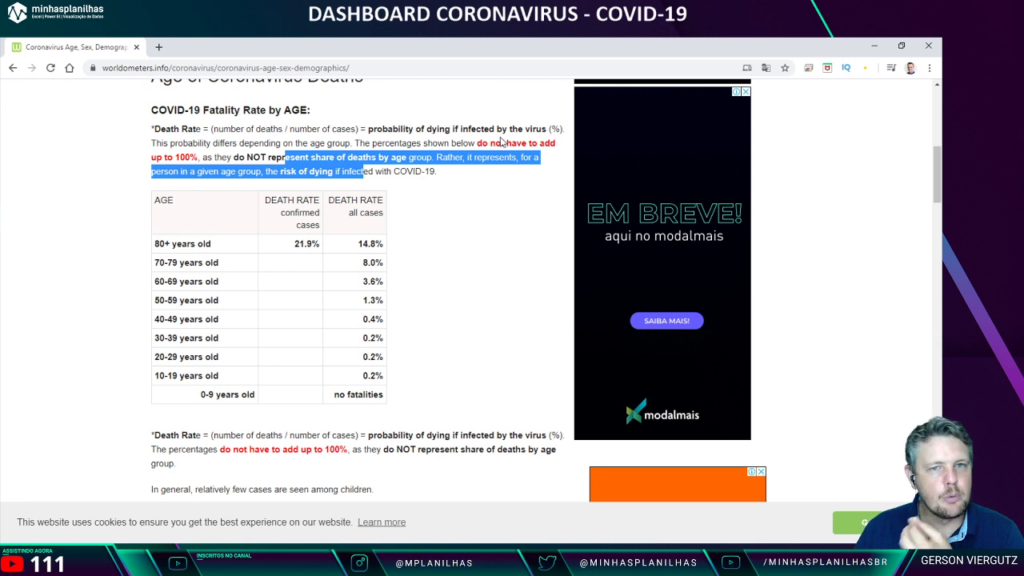
{"action": "left_click", "coordinate": [503, 212]}
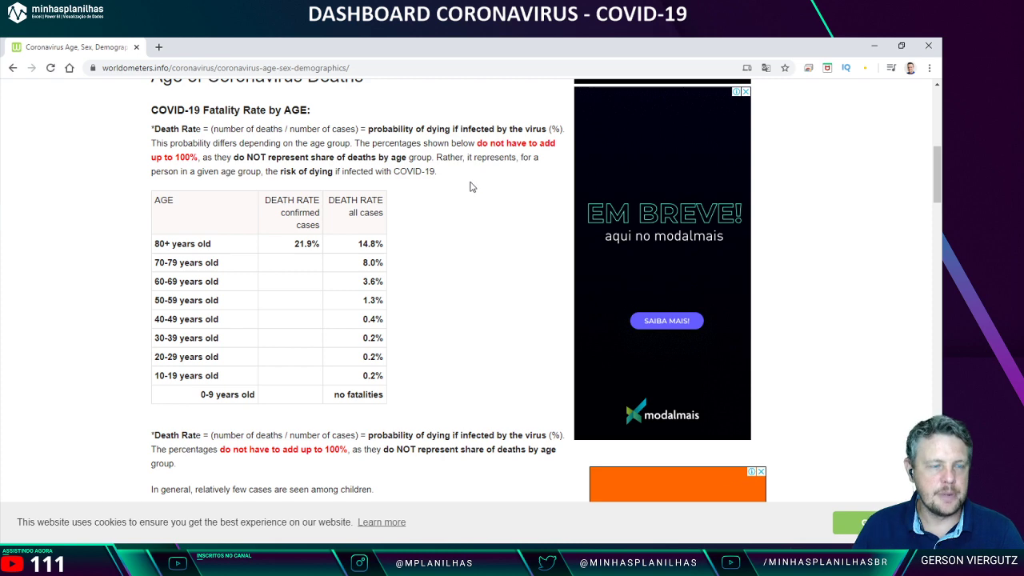
{"action": "scroll", "coordinate": [476, 200], "scroll_direction": "down", "scroll_amount": 1}
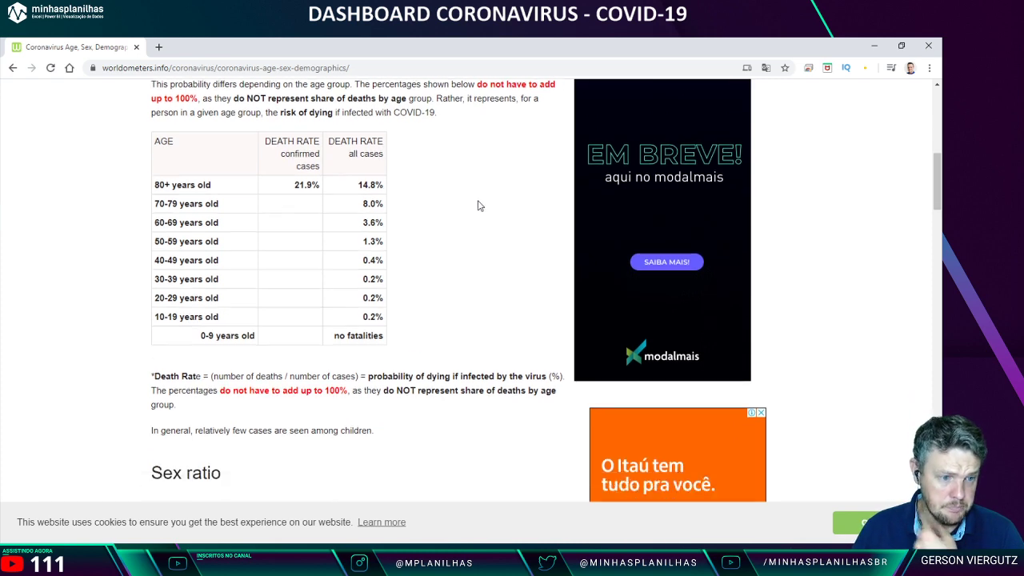
Step: Look through the death-rate tables by sex and pre-existing condition, and copy the address of the Worldometers age-sex-demographics page
{"action": "scroll", "coordinate": [480, 203], "scroll_direction": "down", "scroll_amount": 3}
{"action": "scroll", "coordinate": [517, 211], "scroll_direction": "down", "scroll_amount": 4}
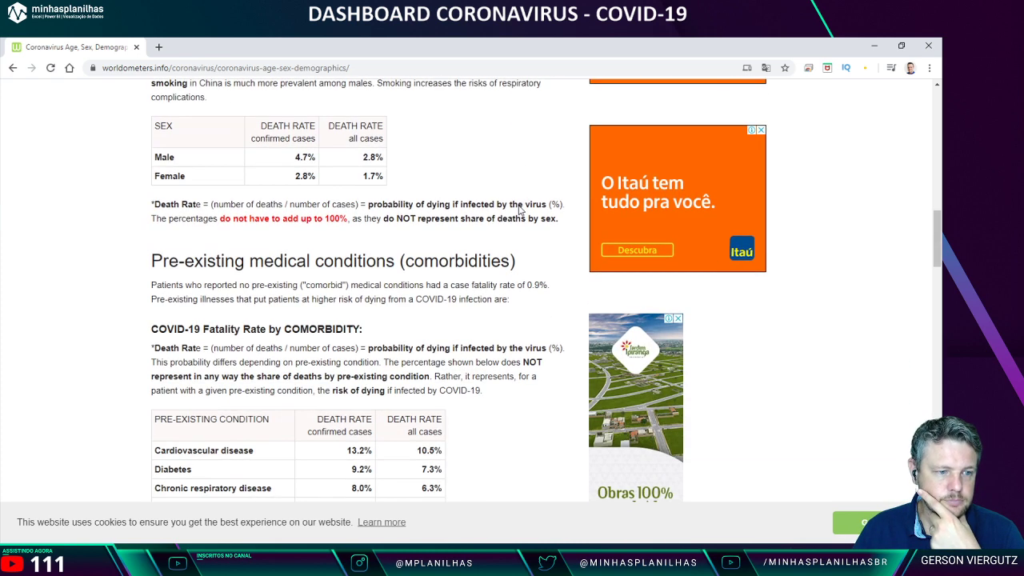
{"action": "scroll", "coordinate": [467, 312], "scroll_direction": "up", "scroll_amount": 12}
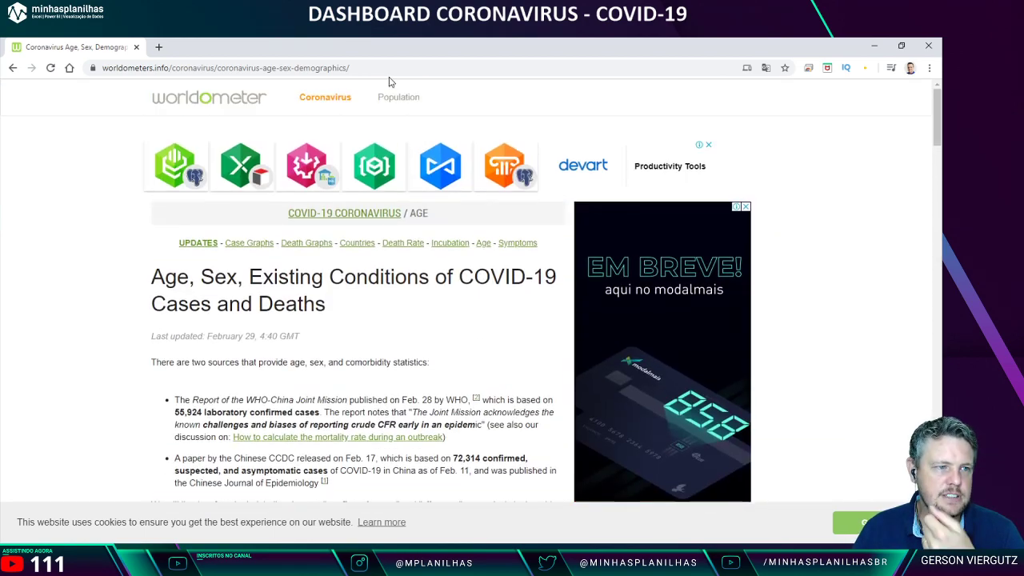
{"action": "left_click", "coordinate": [378, 68]}
{"action": "key", "text": "ctrl+c"}
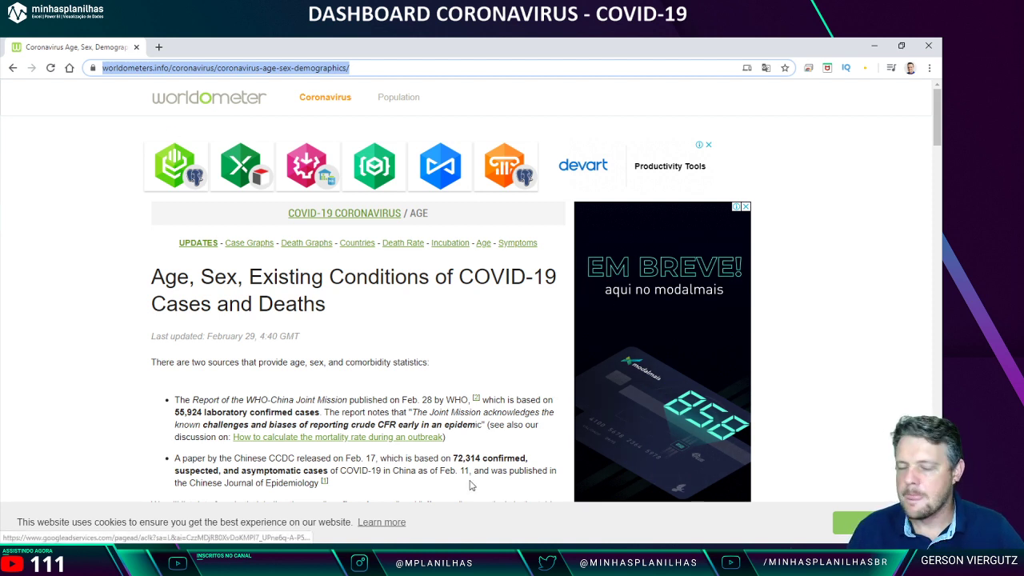
{"action": "mouse_move", "coordinate": [300, 564]}
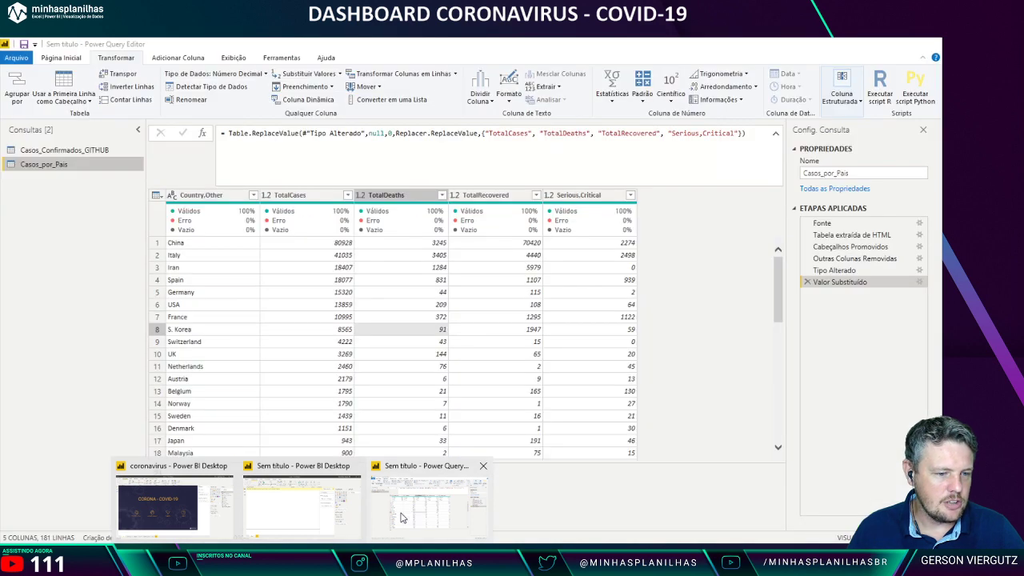
{"action": "left_click", "coordinate": [403, 518]}
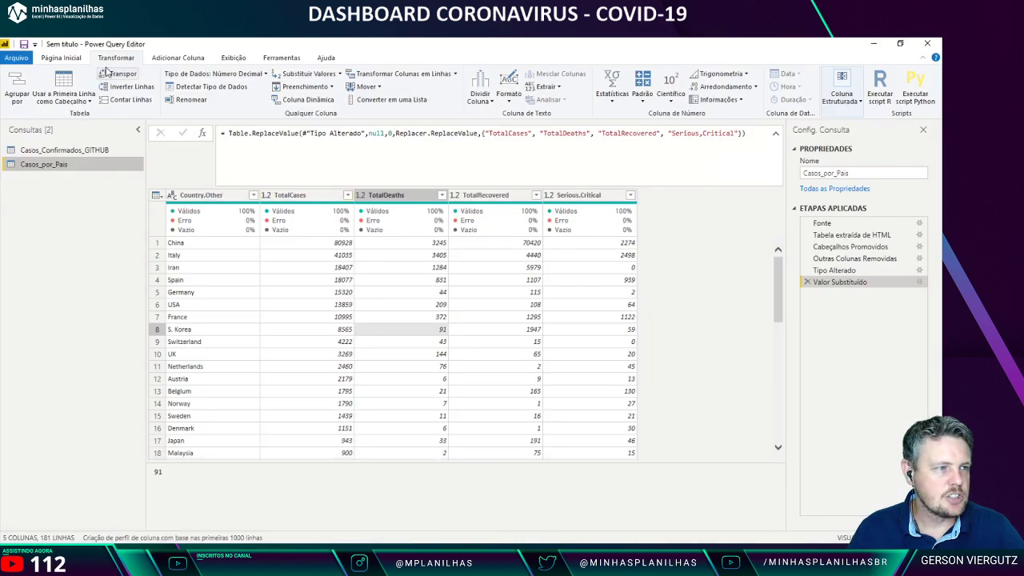
{"action": "left_click", "coordinate": [68, 59]}
{"action": "left_click", "coordinate": [49, 98]}
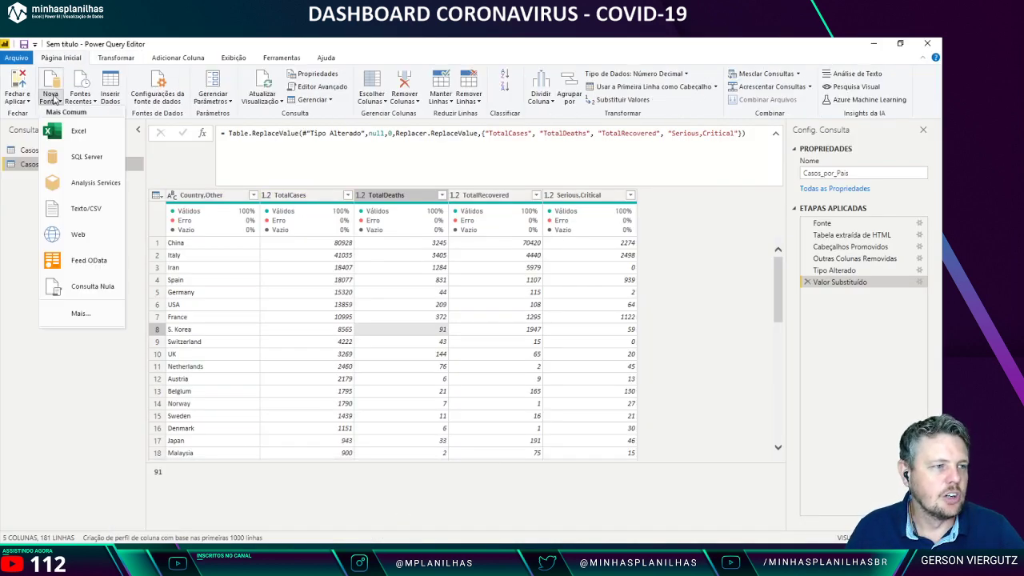
{"action": "left_click", "coordinate": [78, 237]}
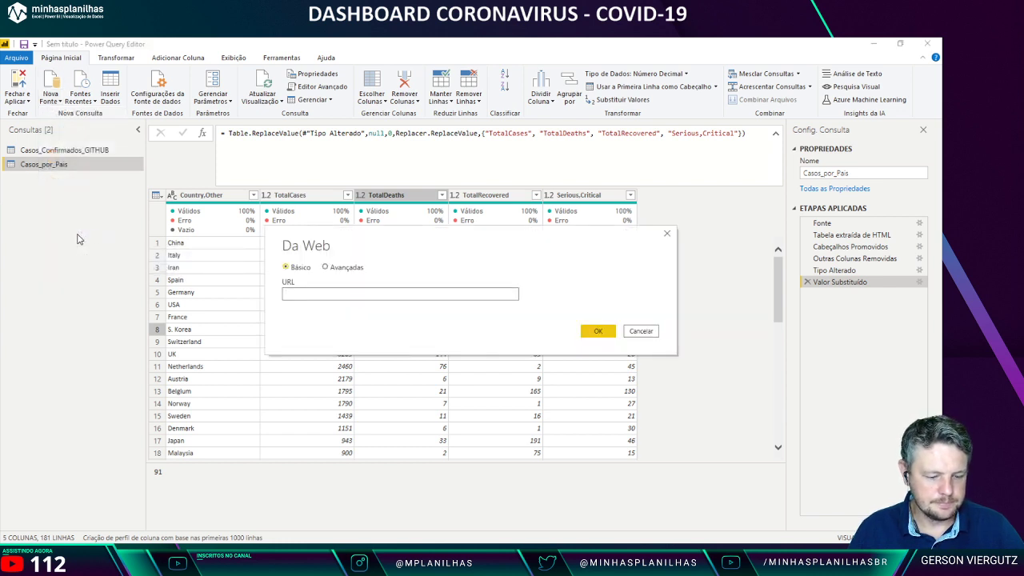
{"action": "key", "text": "ctrl+v"}
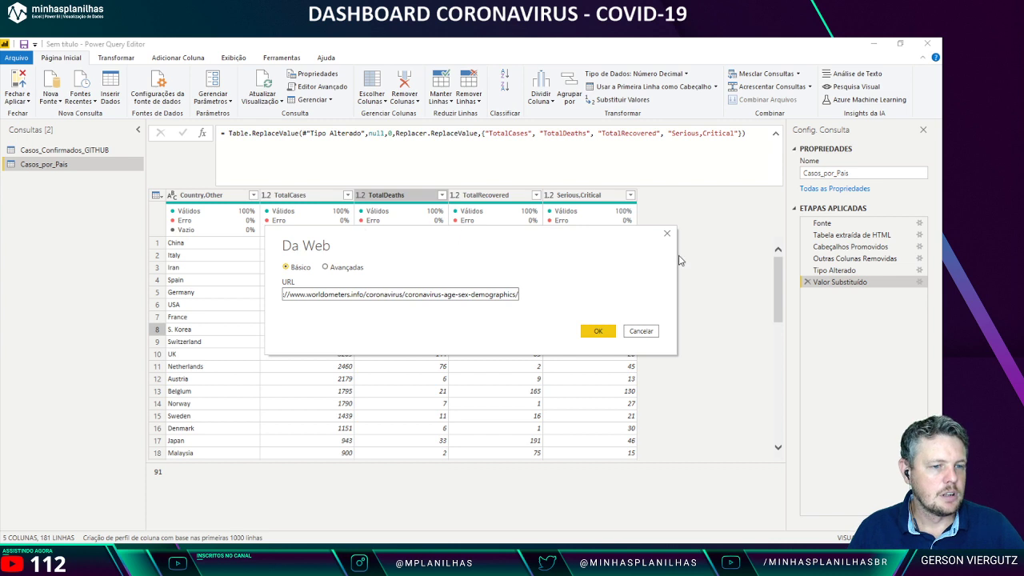
{"action": "left_click", "coordinate": [596, 332]}
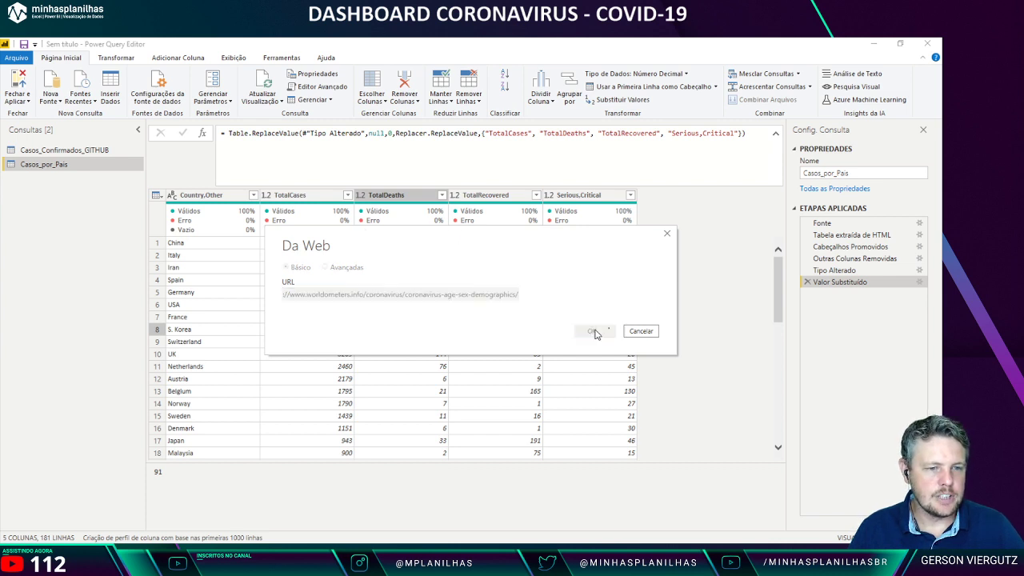
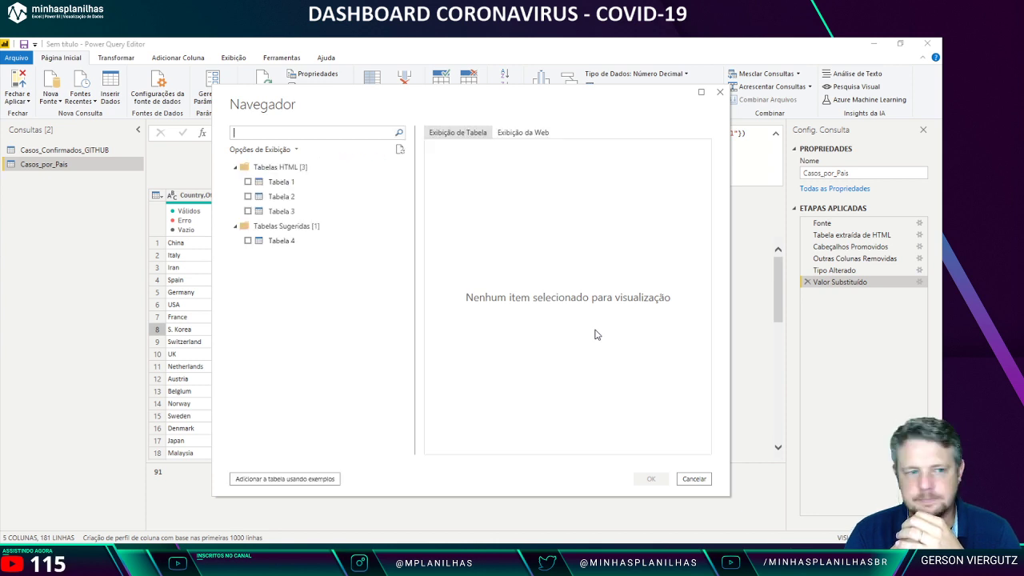
Step: Preview the four tables found on the page and import Tabela 1, Tabela 2 and Tabela 3 as queries
{"action": "left_click", "coordinate": [284, 183]}
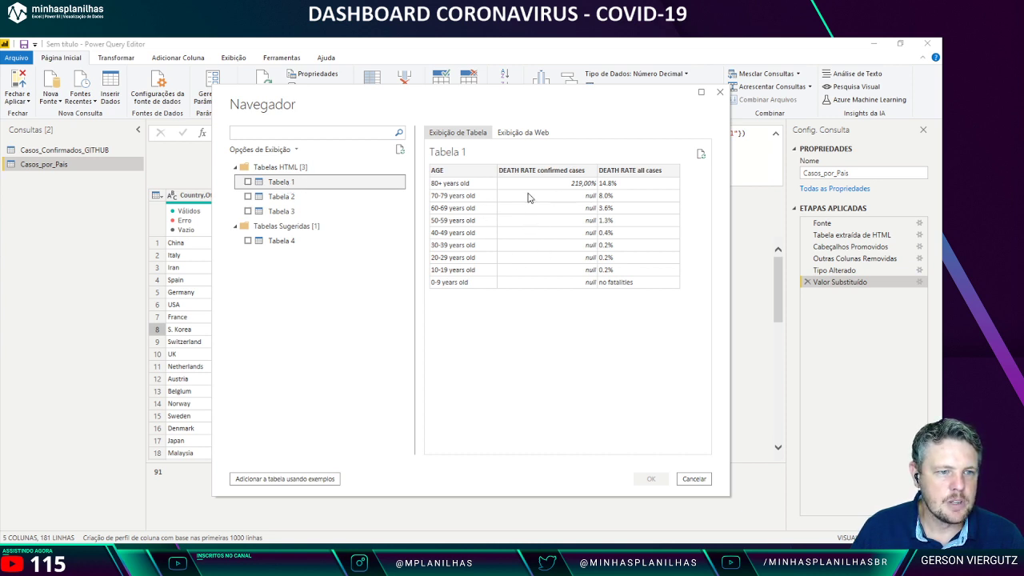
{"action": "left_click", "coordinate": [272, 196]}
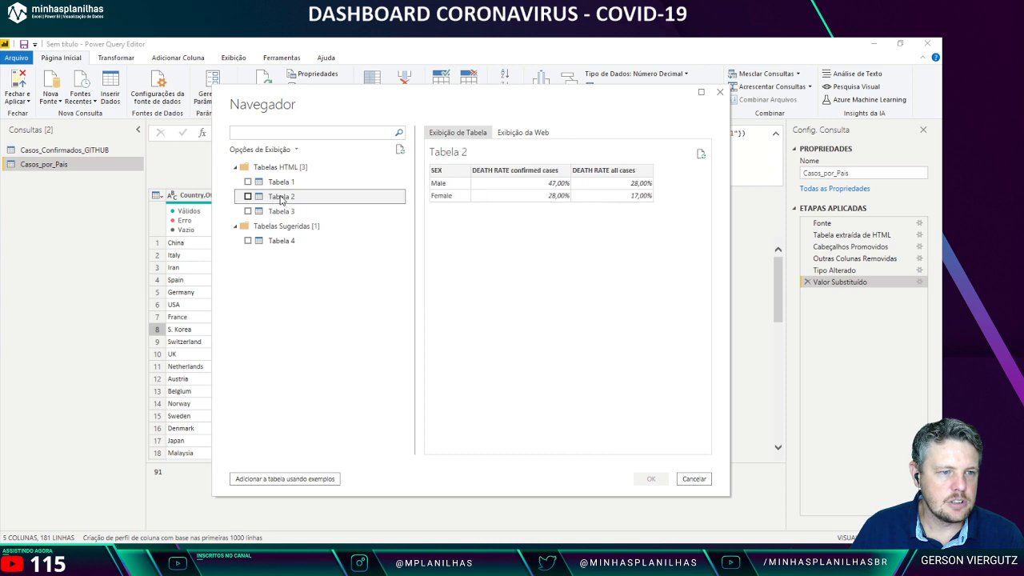
{"action": "left_click", "coordinate": [302, 211]}
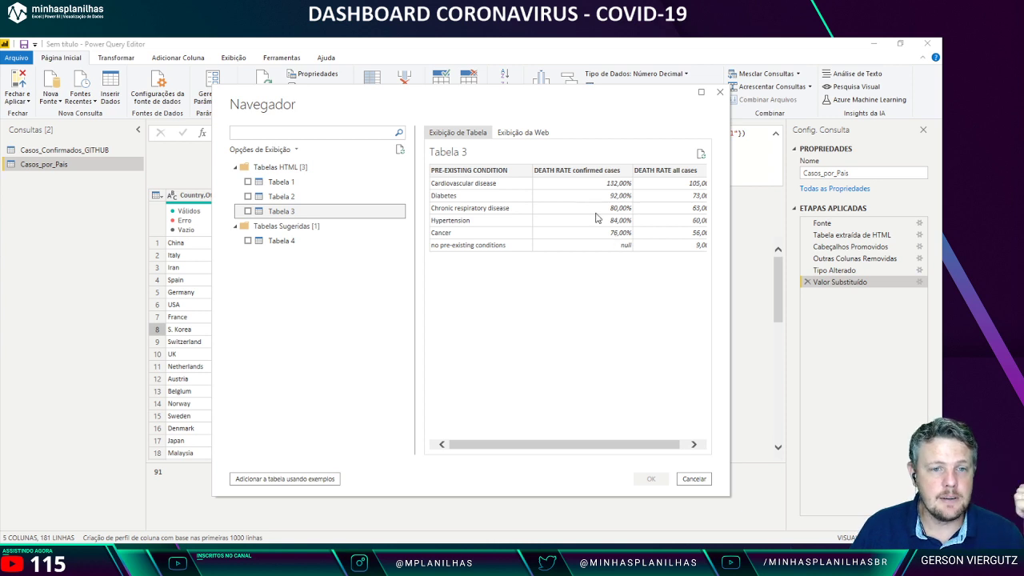
{"action": "left_click", "coordinate": [308, 243]}
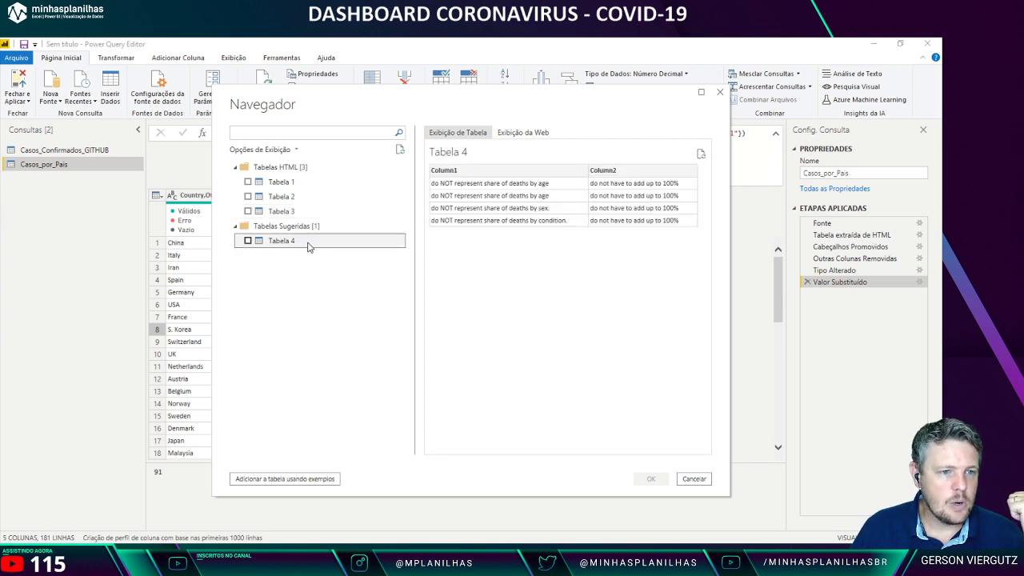
{"action": "left_click", "coordinate": [292, 182]}
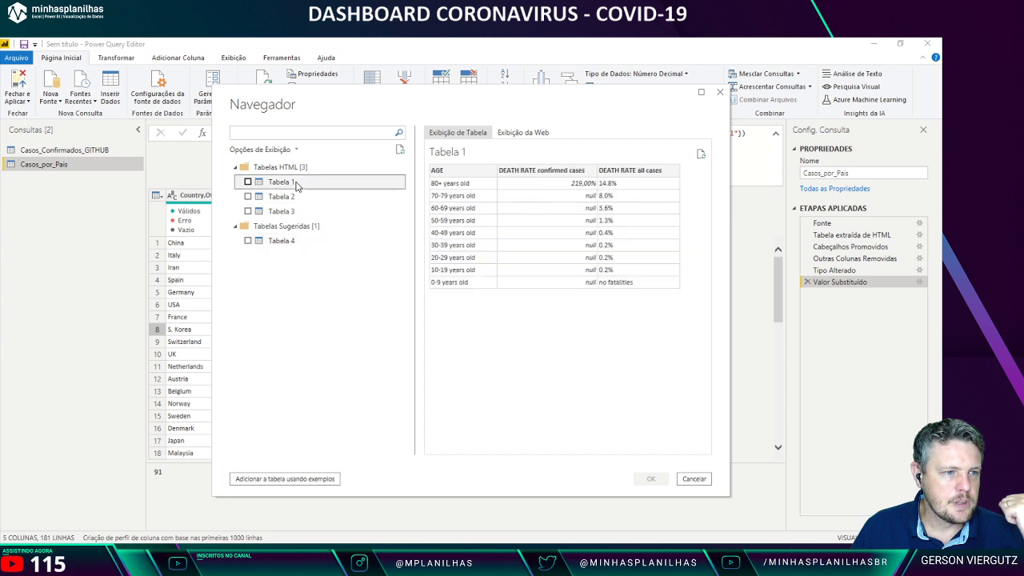
{"action": "left_click", "coordinate": [248, 182]}
{"action": "left_click", "coordinate": [248, 196]}
{"action": "left_click", "coordinate": [247, 211]}
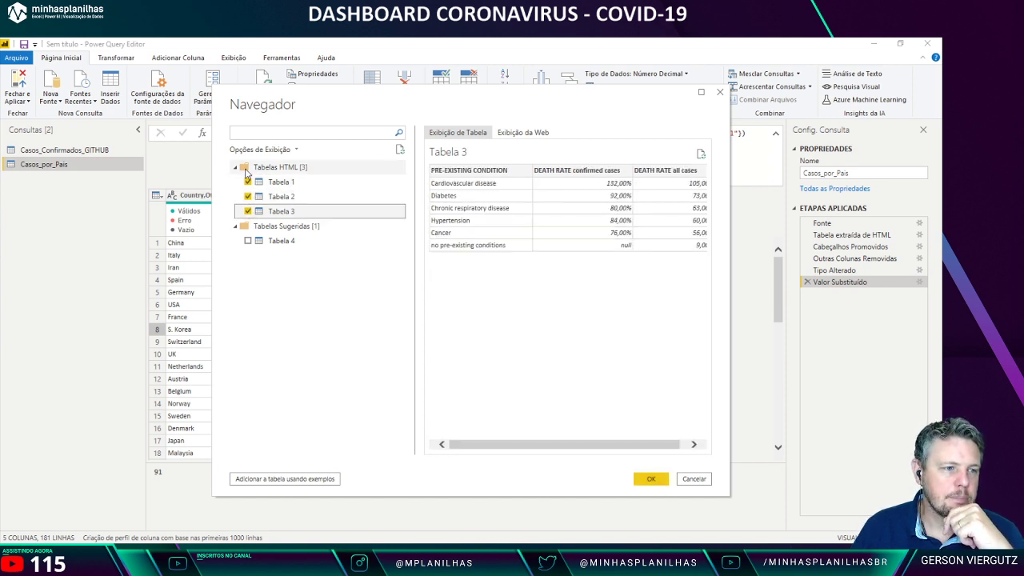
{"action": "left_click", "coordinate": [650, 479]}
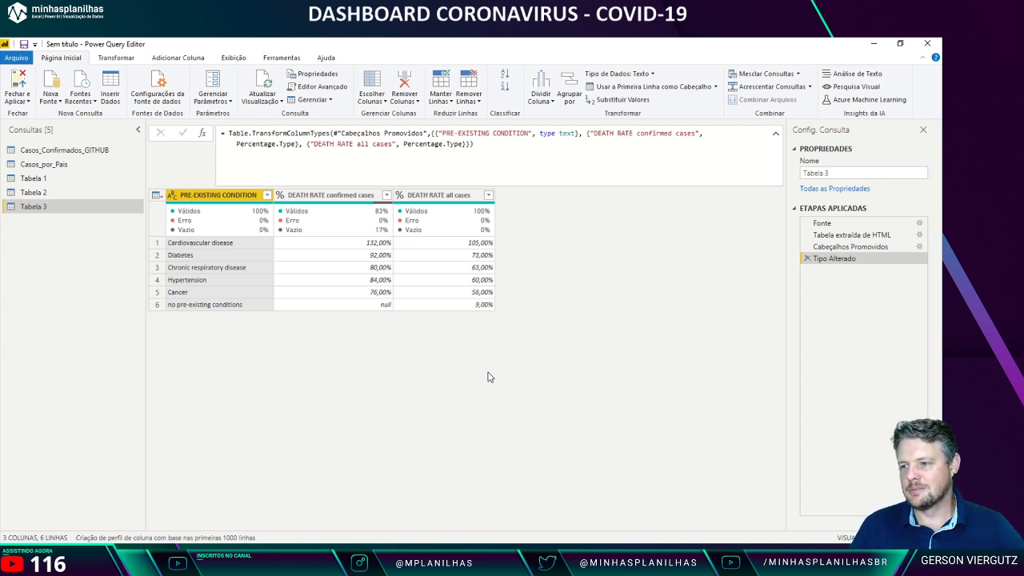
Step: Compare the 80+ confirmed-cases death rate in Tabela 1 with the figure in the Worldometers age table
{"action": "left_click", "coordinate": [68, 183]}
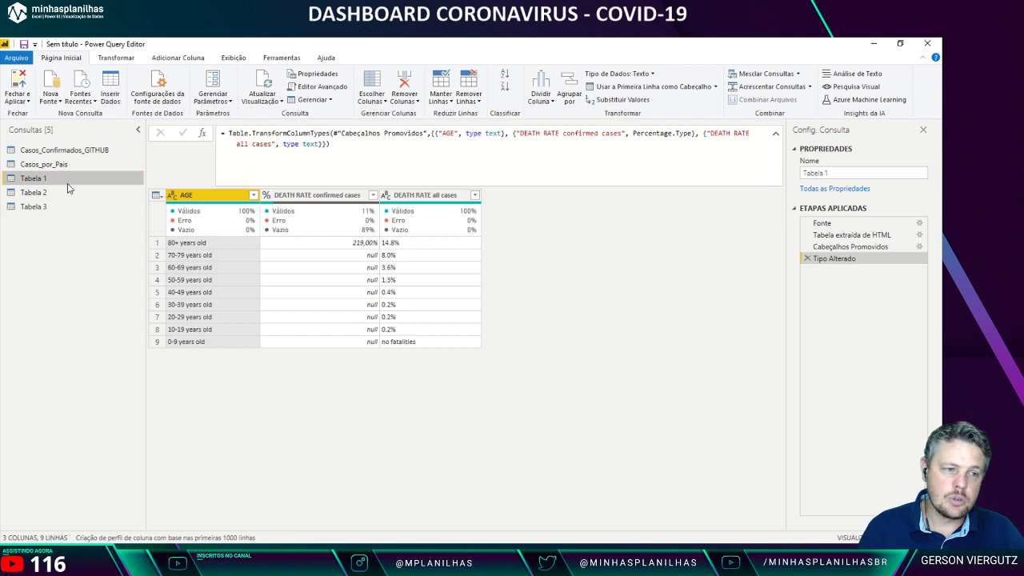
{"action": "left_click", "coordinate": [316, 200]}
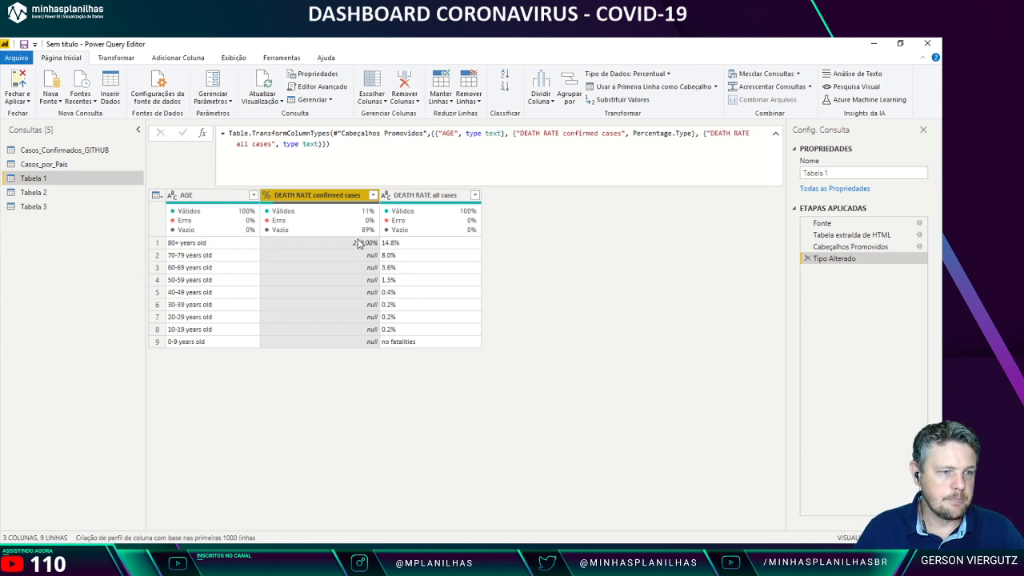
{"action": "left_click", "coordinate": [332, 244]}
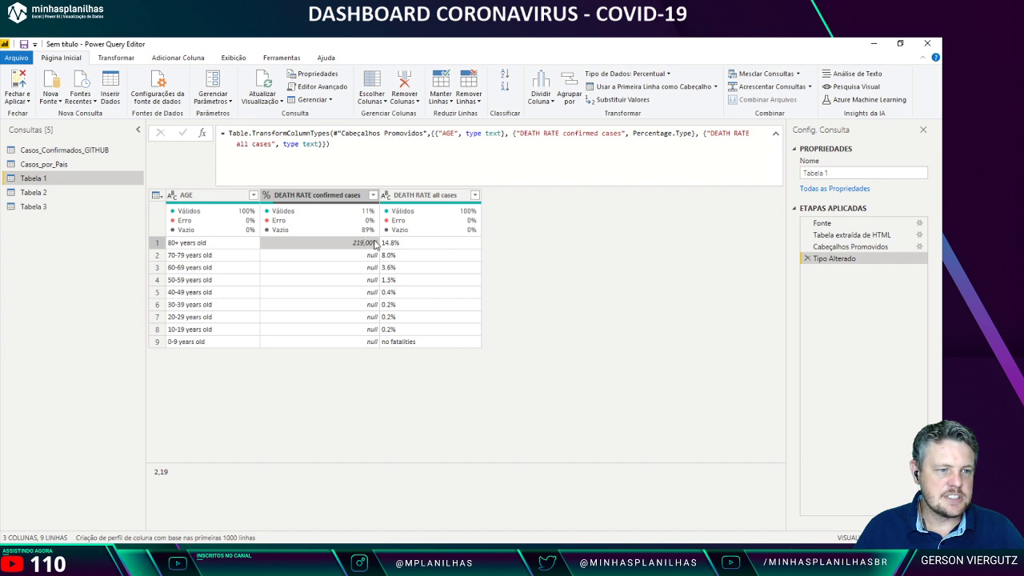
{"action": "key", "text": "alt+Tab"}
{"action": "scroll", "coordinate": [375, 247], "scroll_direction": "down", "scroll_amount": 7}
{"action": "scroll", "coordinate": [332, 248], "scroll_direction": "up", "scroll_amount": 2}
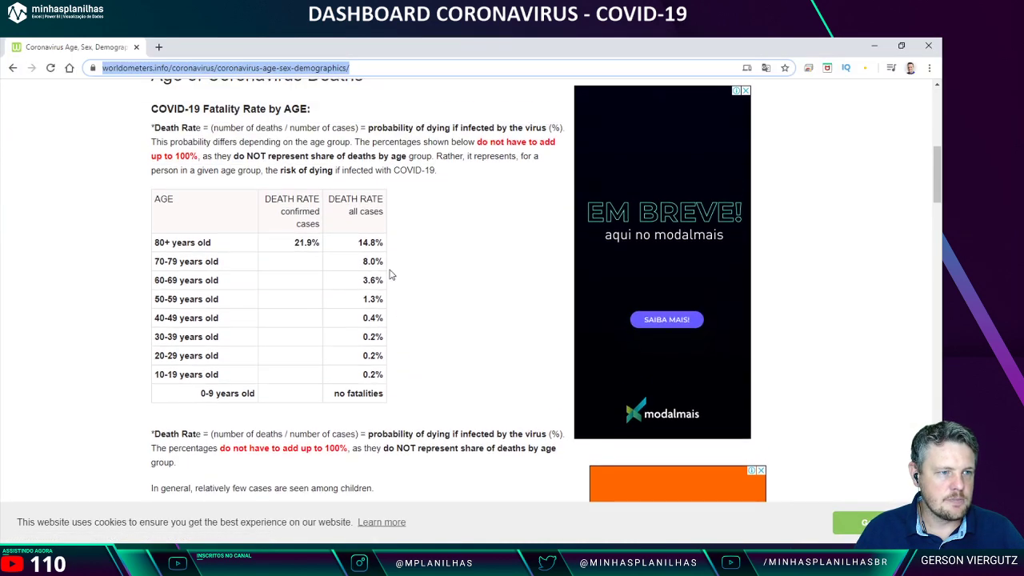
{"action": "double_click", "coordinate": [308, 244]}
{"action": "left_click", "coordinate": [306, 244]}
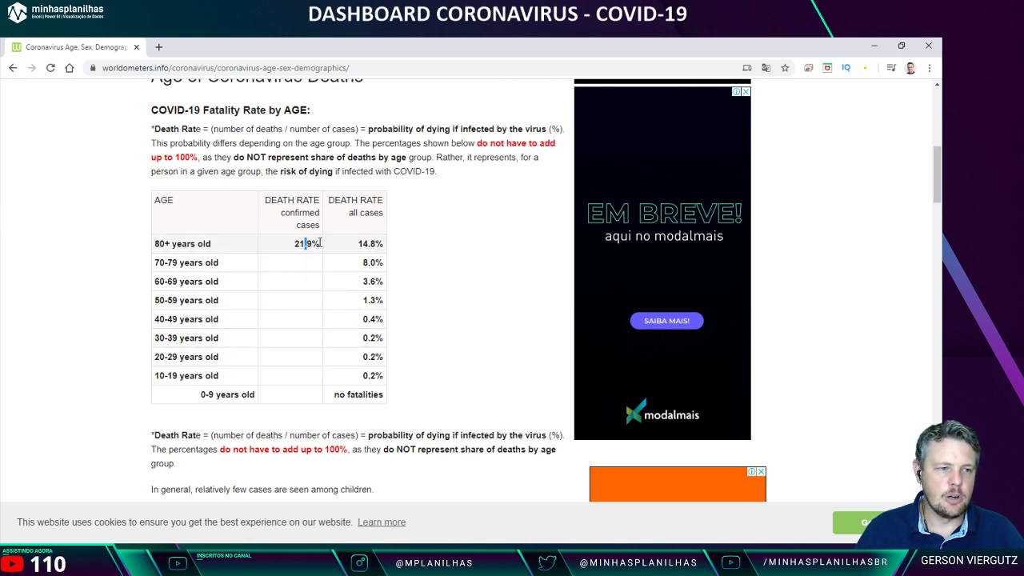
{"action": "key", "text": "alt+Tab"}
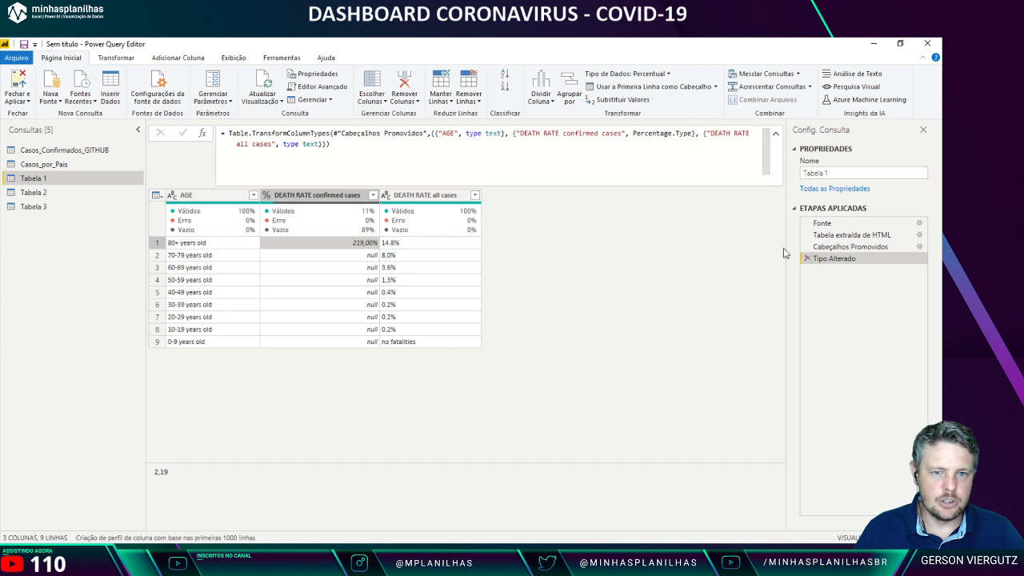
Step: Delete the Tipo Alterado step from Tabela 1 so the death rates keep their original text
{"action": "left_click", "coordinate": [807, 260]}
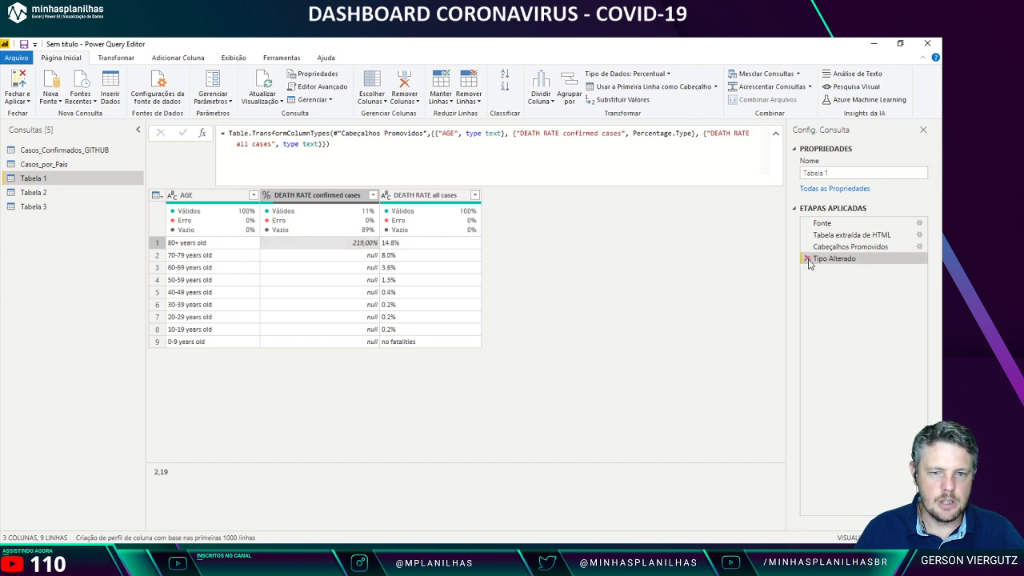
{"action": "left_click", "coordinate": [326, 200]}
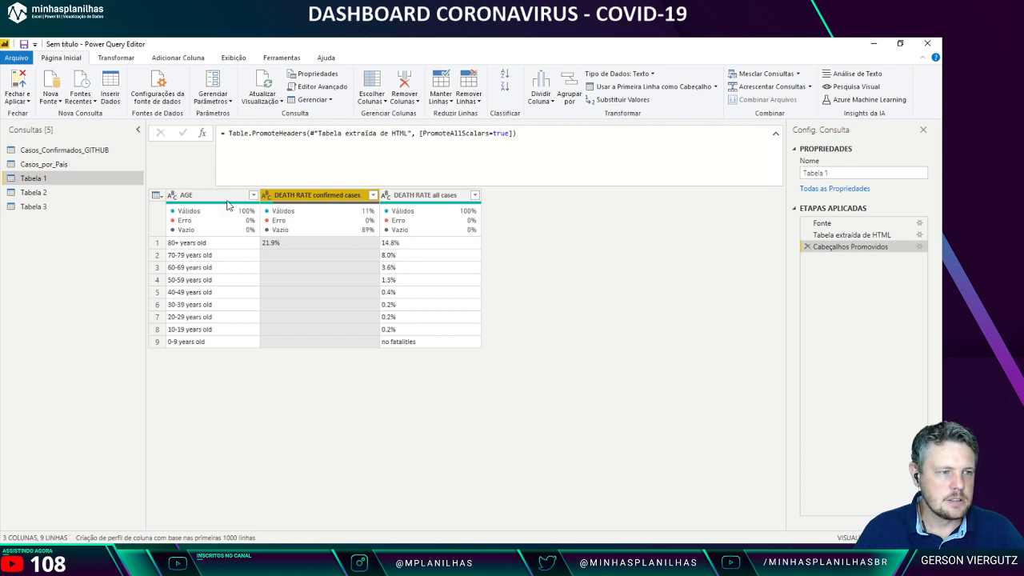
{"action": "left_click", "coordinate": [202, 200]}
{"action": "left_click", "coordinate": [412, 198], "text": "ctrl"}
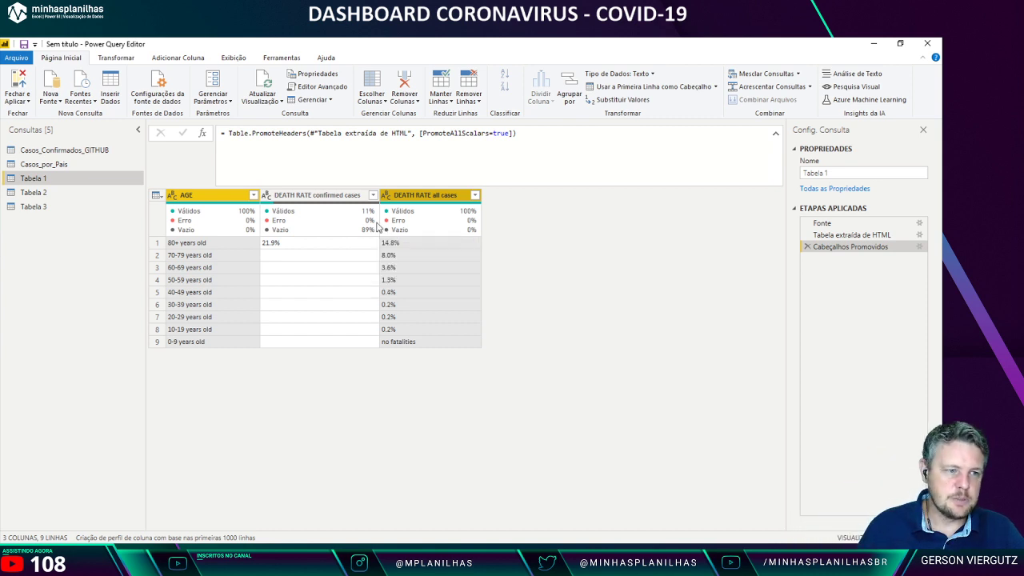
Step: Try removing only the DEATH RATE confirmed cases column, examine the resulting formula, and delete that applied step
{"action": "left_click", "coordinate": [346, 200]}
{"action": "key", "text": "Delete"}
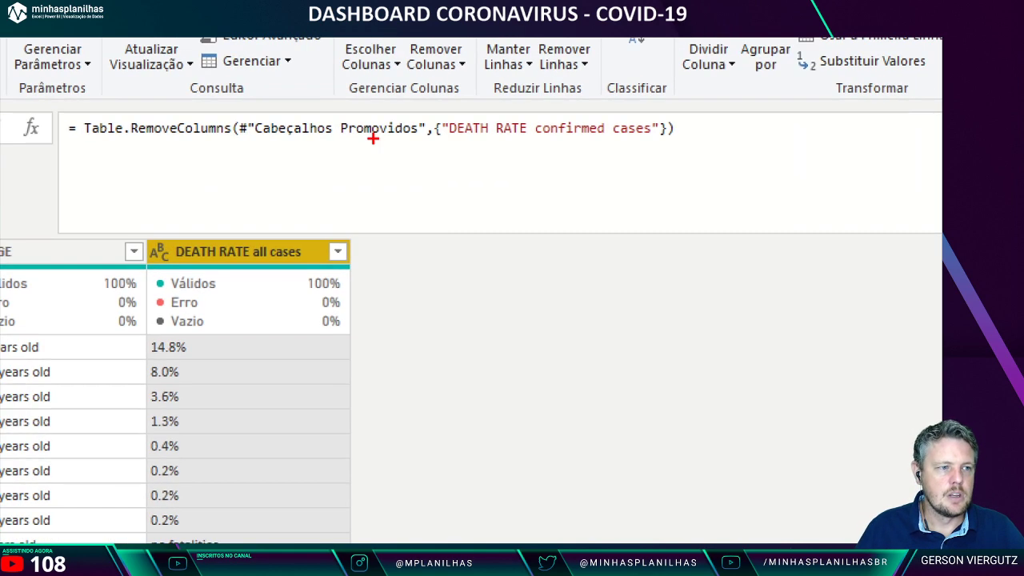
{"action": "mouse_move", "coordinate": [64, 109]}
{"action": "left_mouse_down"}
{"action": "mouse_move", "coordinate": [491, 152]}
{"action": "mouse_move", "coordinate": [709, 152]}
{"action": "left_mouse_up"}
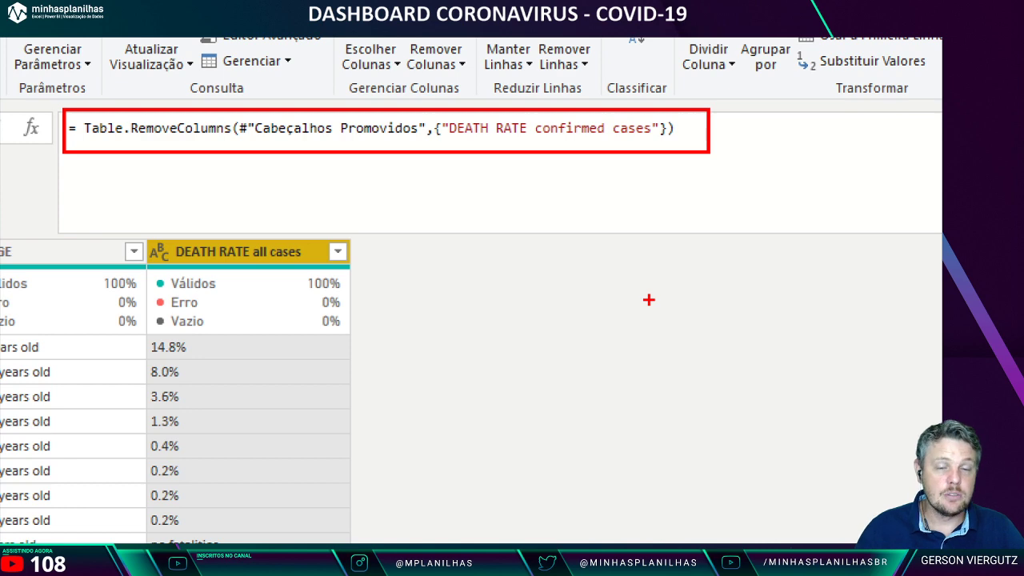
{"action": "key", "text": "Escape"}
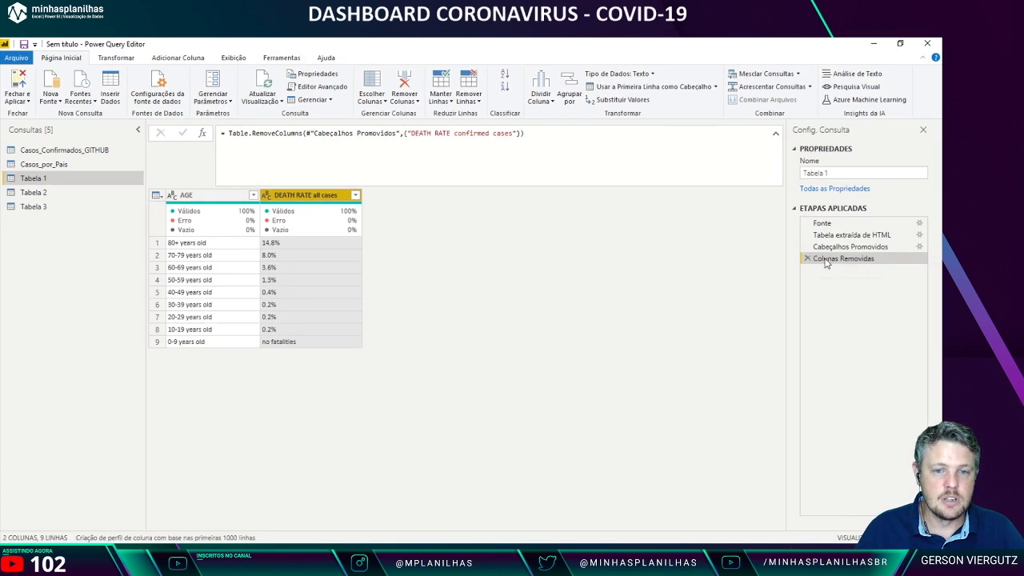
{"action": "left_click", "coordinate": [807, 259]}
Step: Keep only the AGE and DEATH RATE all cases columns in Tabela 1 by removing the other columns
{"action": "left_click", "coordinate": [214, 196]}
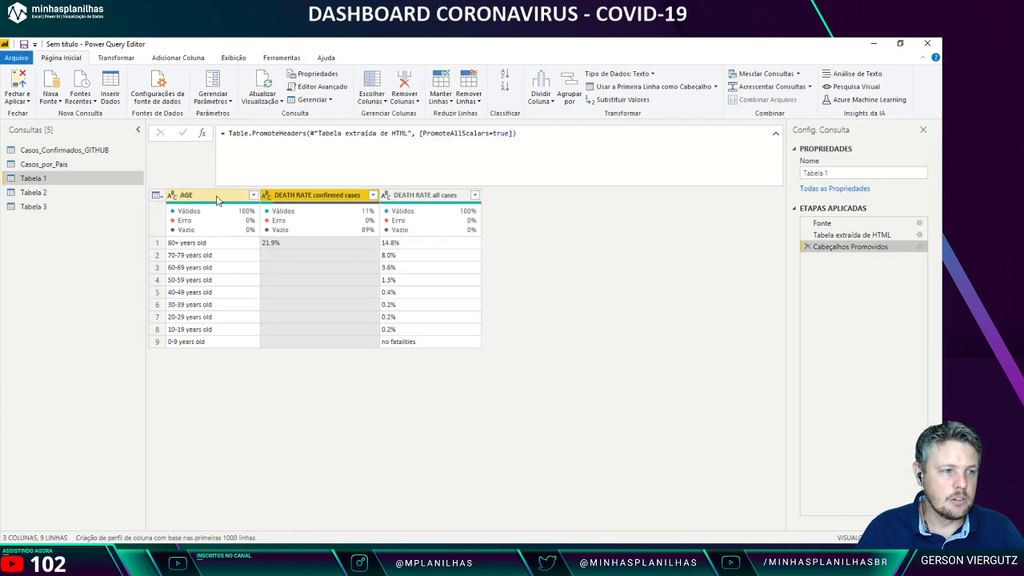
{"action": "left_click", "coordinate": [396, 196], "text": "ctrl"}
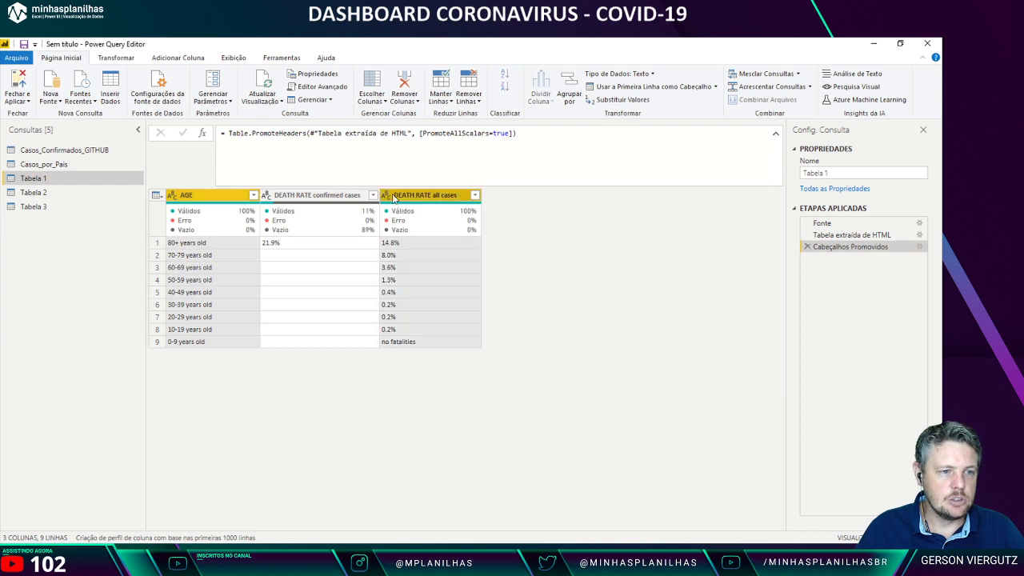
{"action": "mouse_move", "coordinate": [429, 213]}
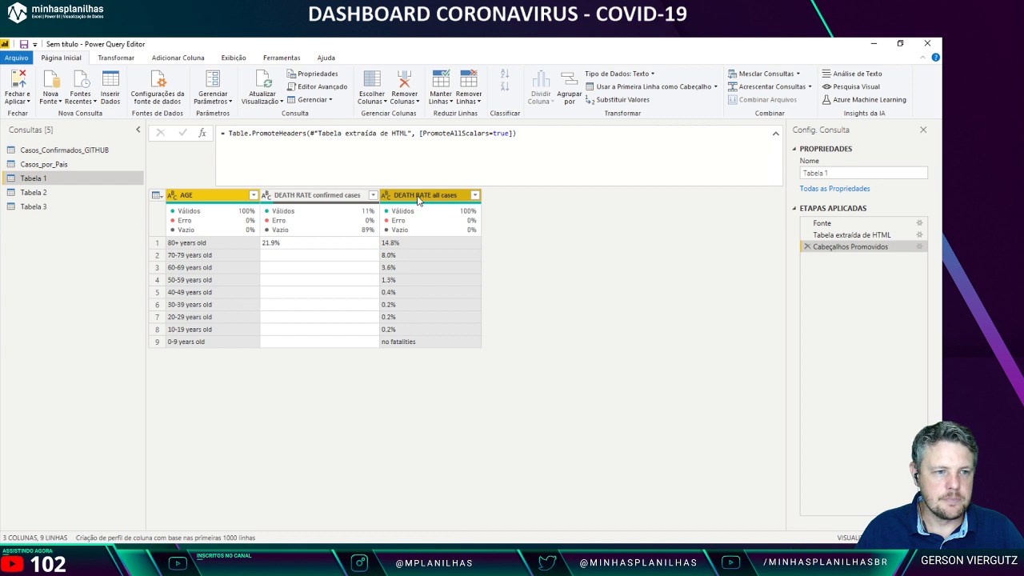
{"action": "right_click", "coordinate": [419, 200]}
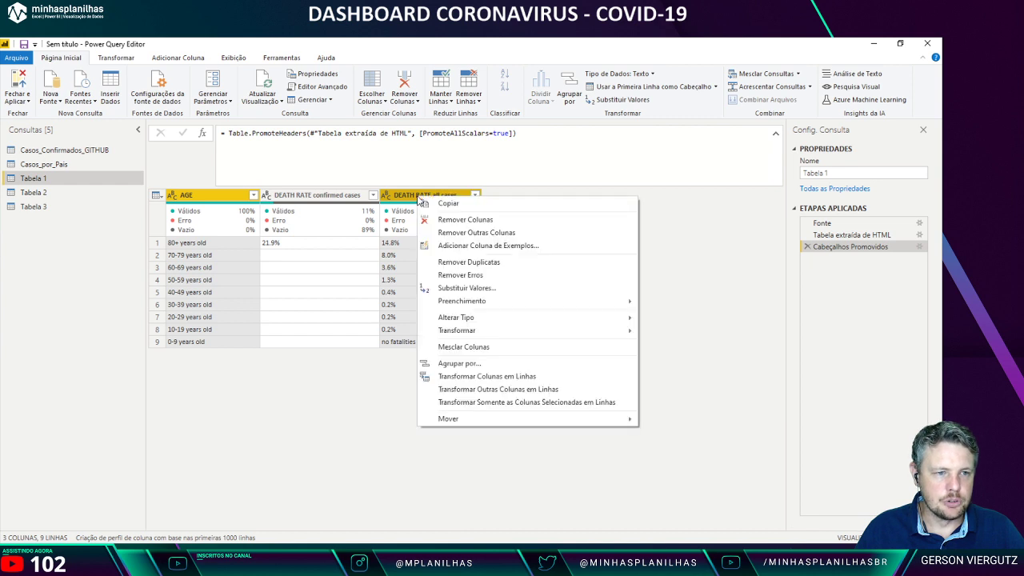
{"action": "left_click", "coordinate": [488, 232]}
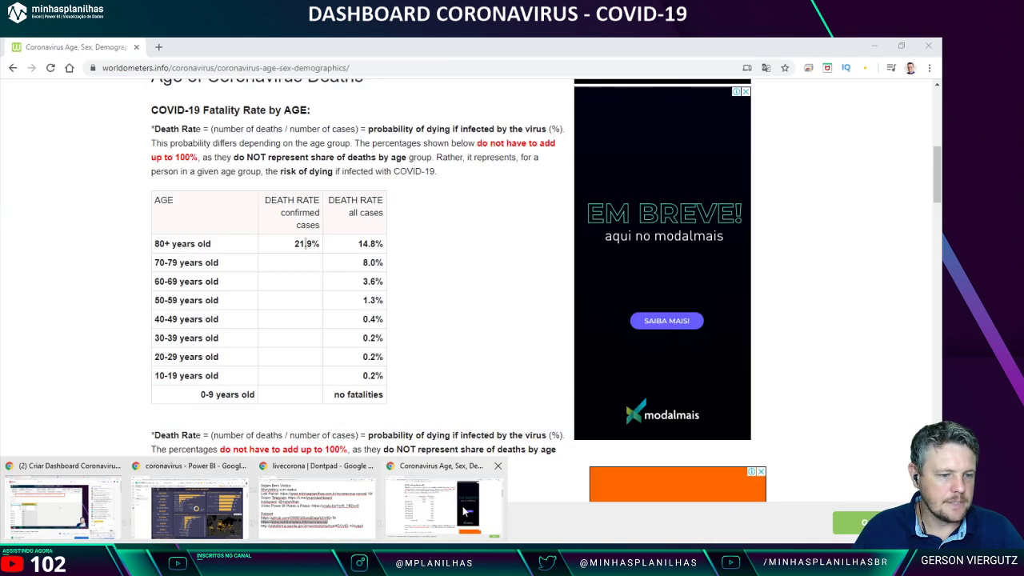
Step: Return to the Worldometers fatality-by-age page in the browser
{"action": "left_click", "coordinate": [467, 512]}
{"action": "left_click", "coordinate": [365, 64]}
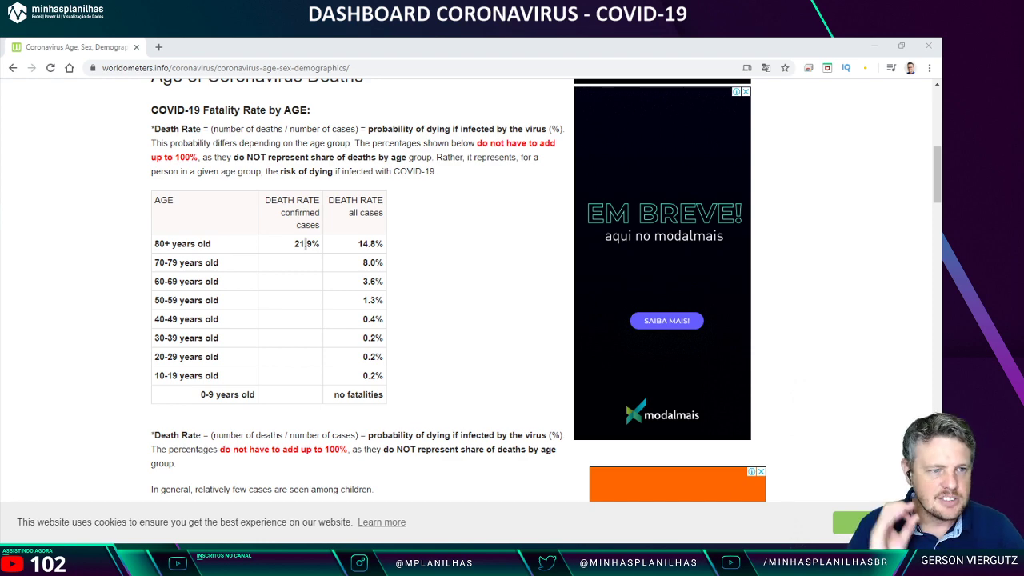
Step: Look over the dataset links on the livecorona Dontpad page, and switch back to the Power Query Editor
{"action": "key", "text": "ctrl+l"}
{"action": "key", "text": "alt+Tab"}
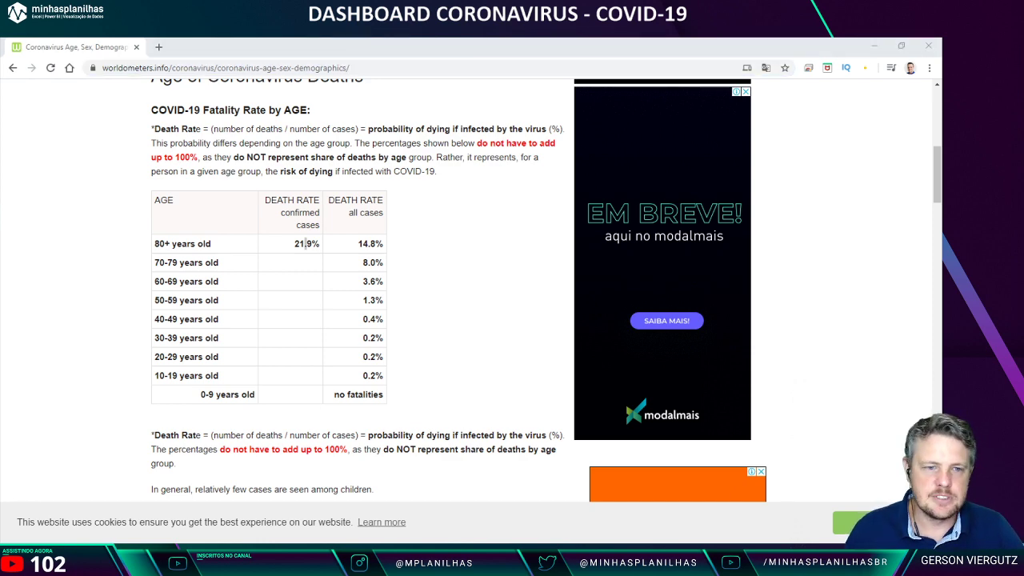
{"action": "key", "text": "alt+Tab"}
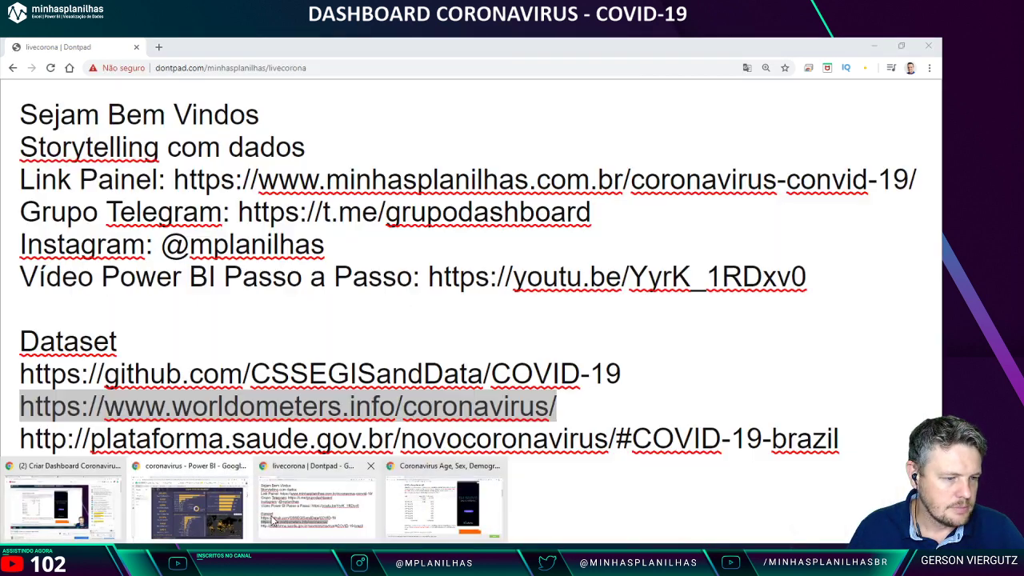
{"action": "left_click", "coordinate": [272, 519]}
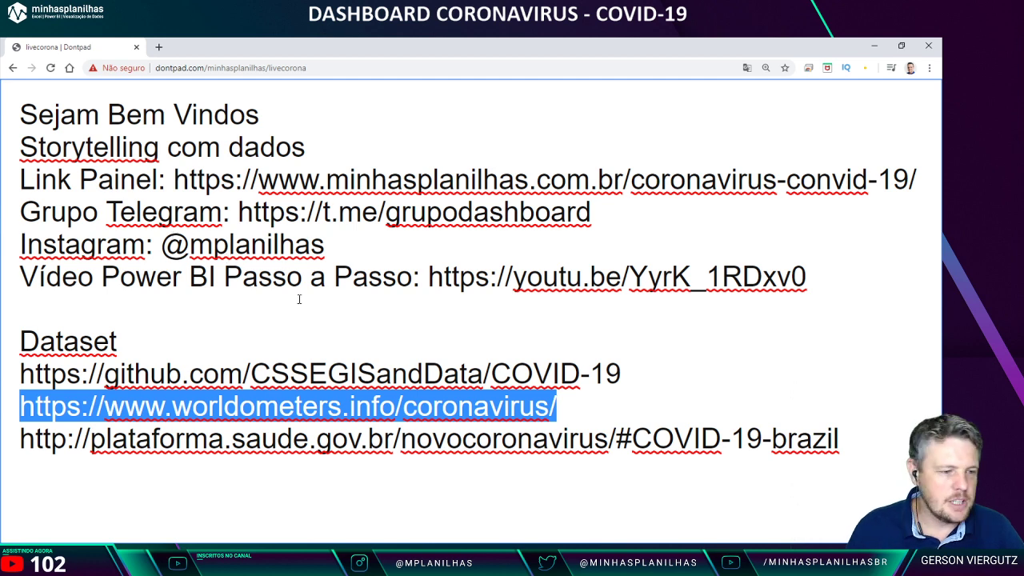
{"action": "left_click", "coordinate": [251, 244]}
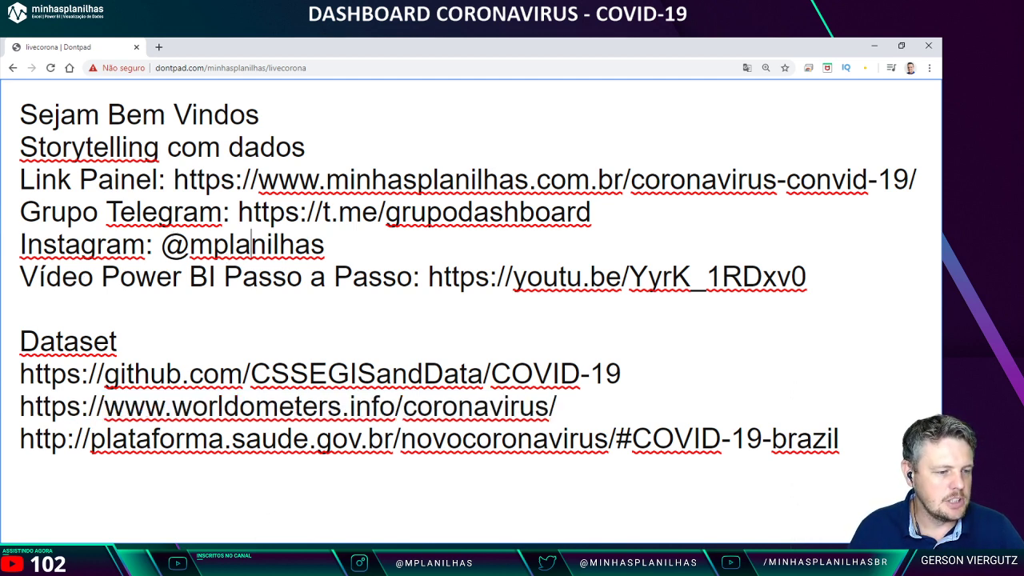
{"action": "left_click", "coordinate": [252, 564]}
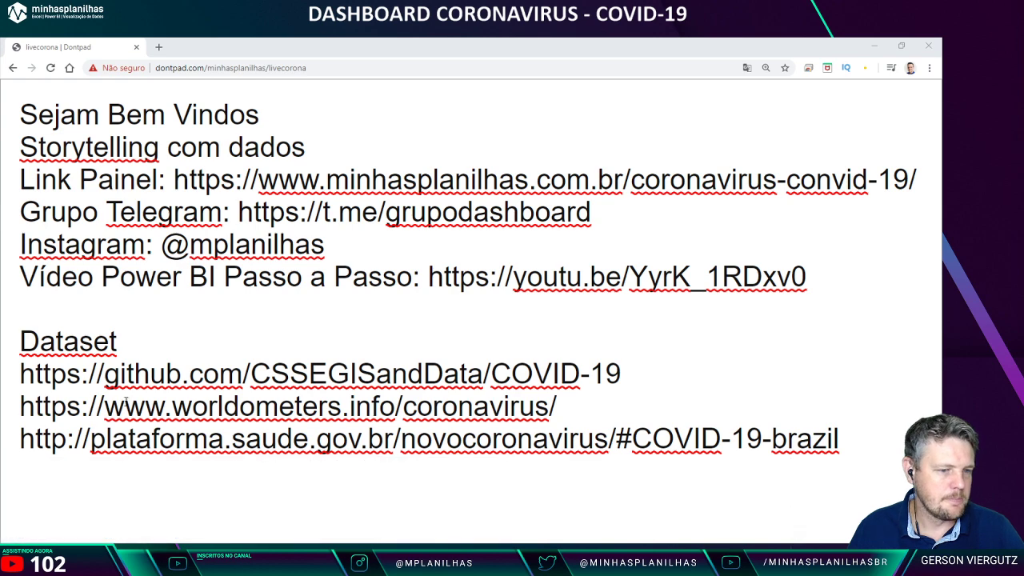
{"action": "mouse_move", "coordinate": [301, 564]}
{"action": "left_click", "coordinate": [425, 497]}
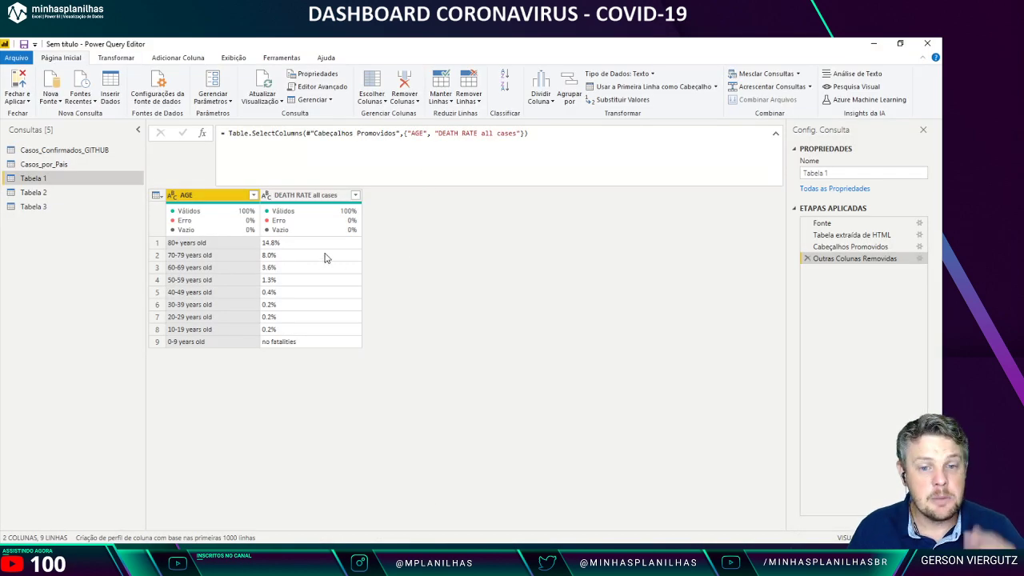
Step: Check the text entries in Tabela 1's DEATH RATE all cases column and change the column's data type to Número Decimal
{"action": "left_click", "coordinate": [299, 269]}
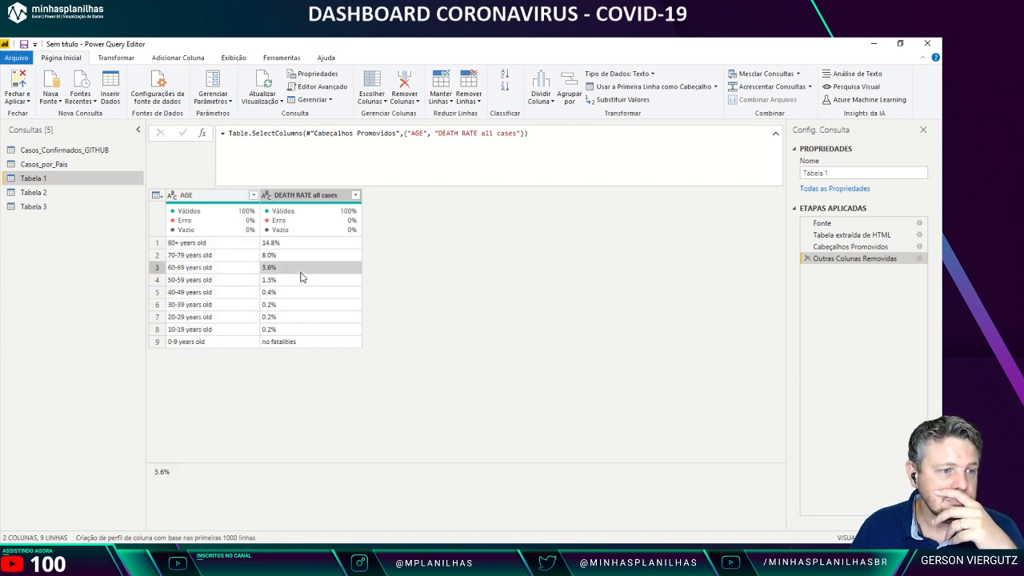
{"action": "left_click", "coordinate": [296, 344]}
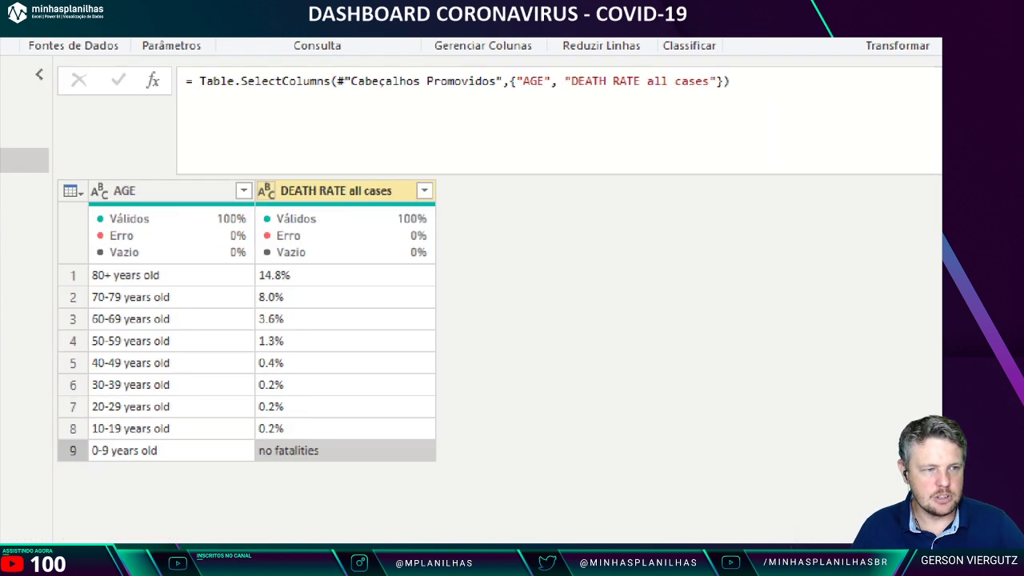
{"action": "left_click_drag", "start_coordinate": [251, 180], "coordinate": [288, 202]}
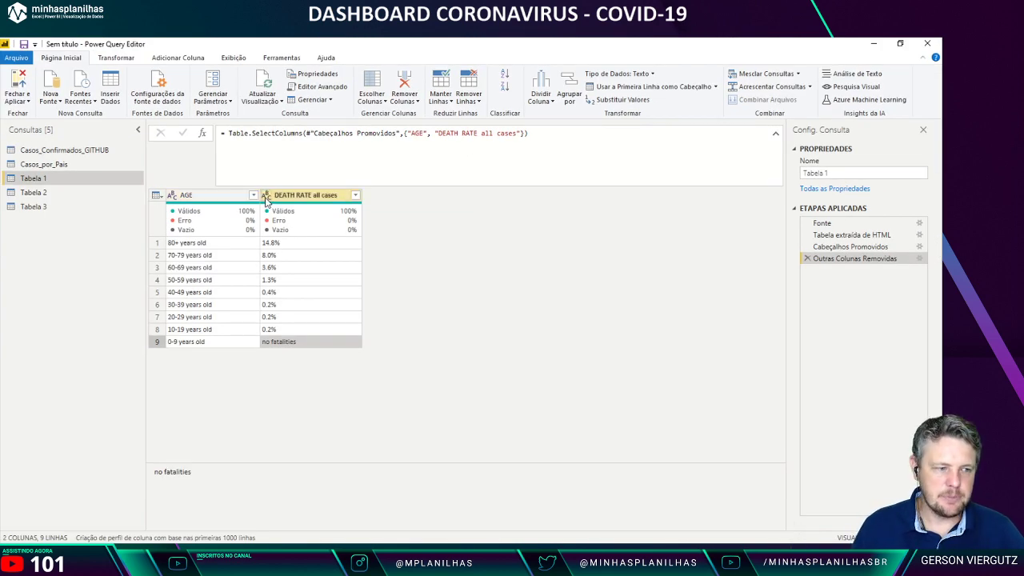
{"action": "left_click_drag", "start_coordinate": [210, 487], "coordinate": [147, 498]}
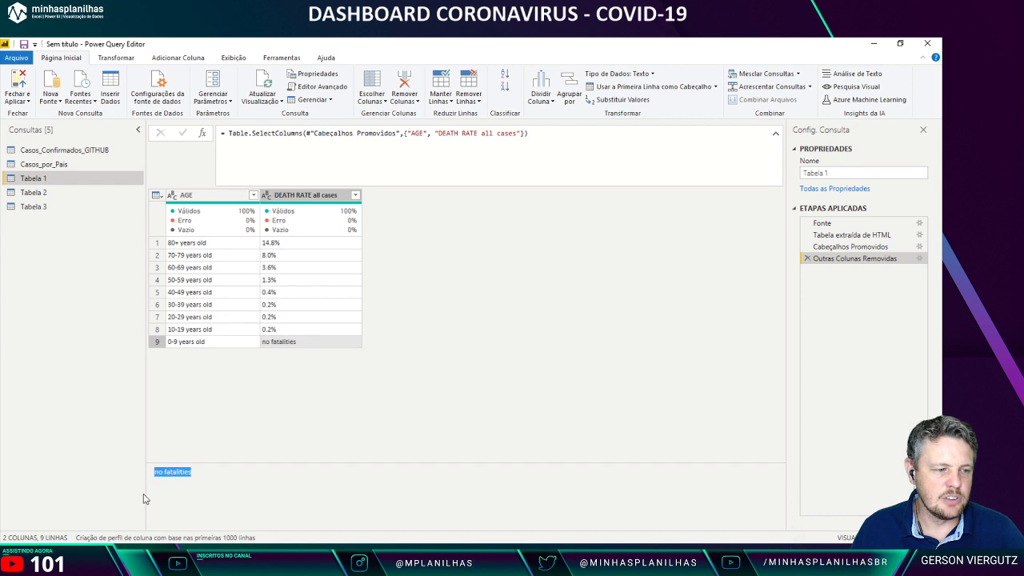
{"action": "left_click", "coordinate": [228, 487]}
{"action": "left_click", "coordinate": [267, 195]}
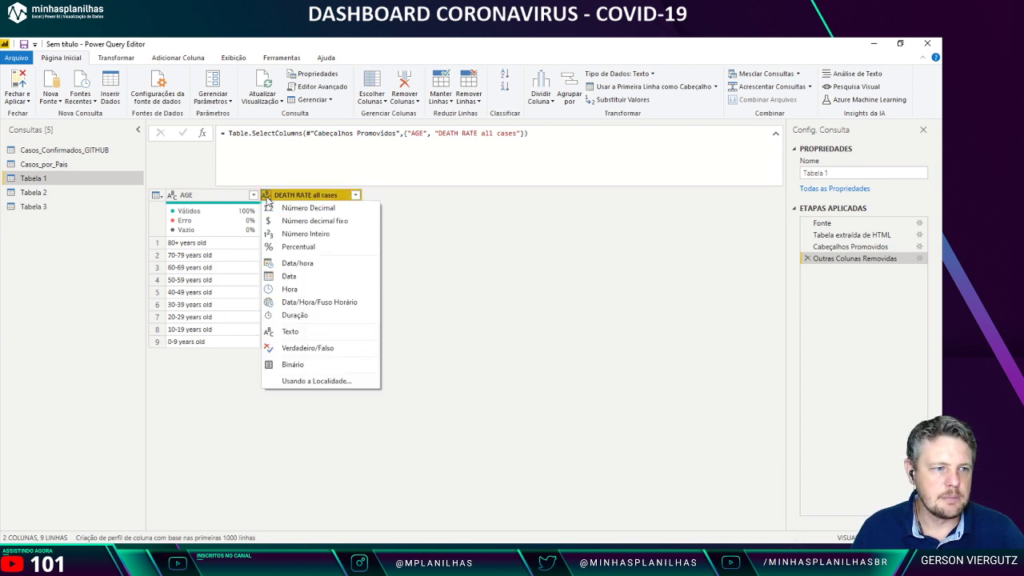
{"action": "left_click", "coordinate": [277, 209]}
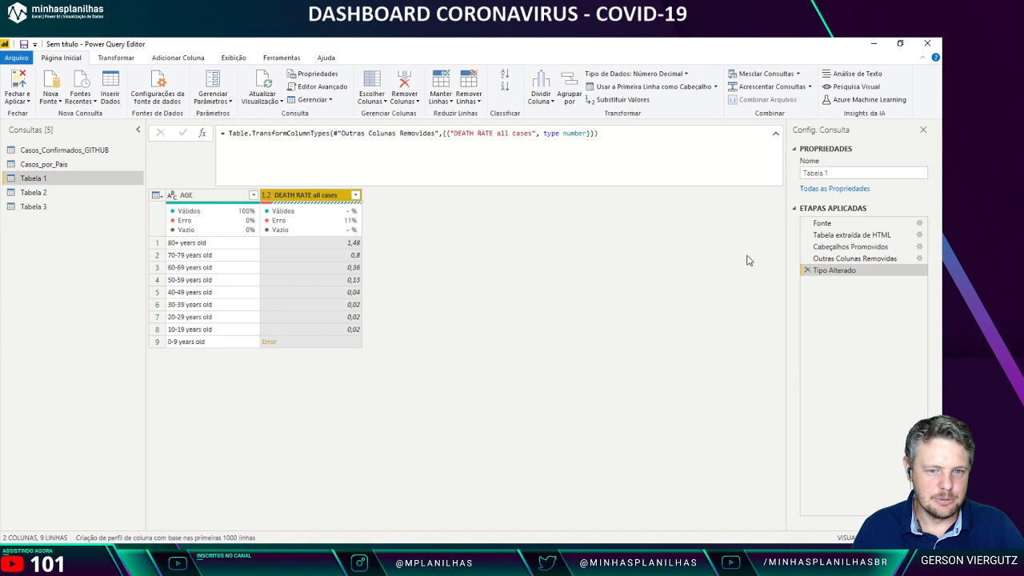
Step: Remove the last Tipo Alterado step from Tabela 1 and set the DEATH RATE all cases column to Percentual
{"action": "left_click", "coordinate": [807, 270]}
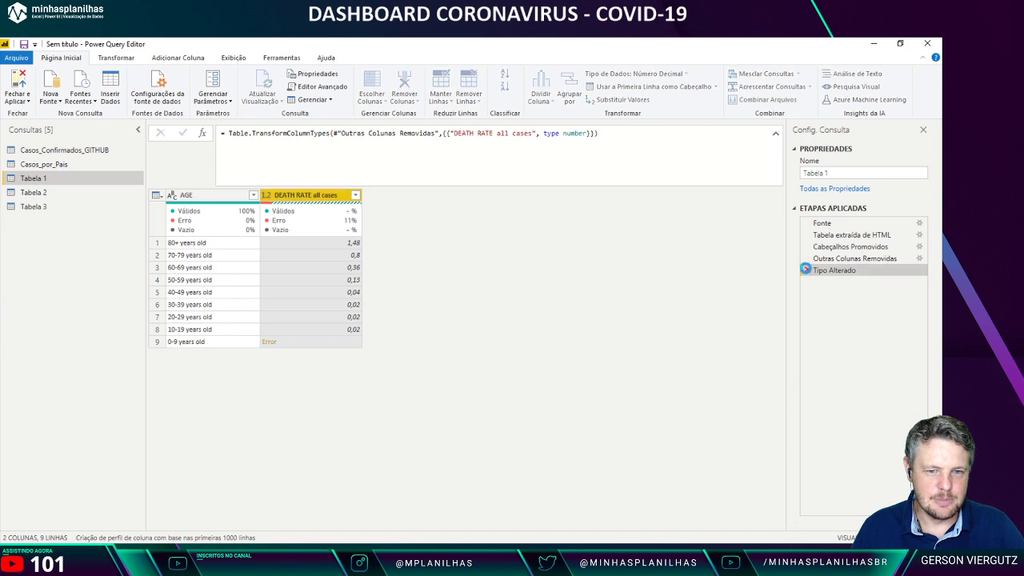
{"action": "left_click", "coordinate": [266, 195]}
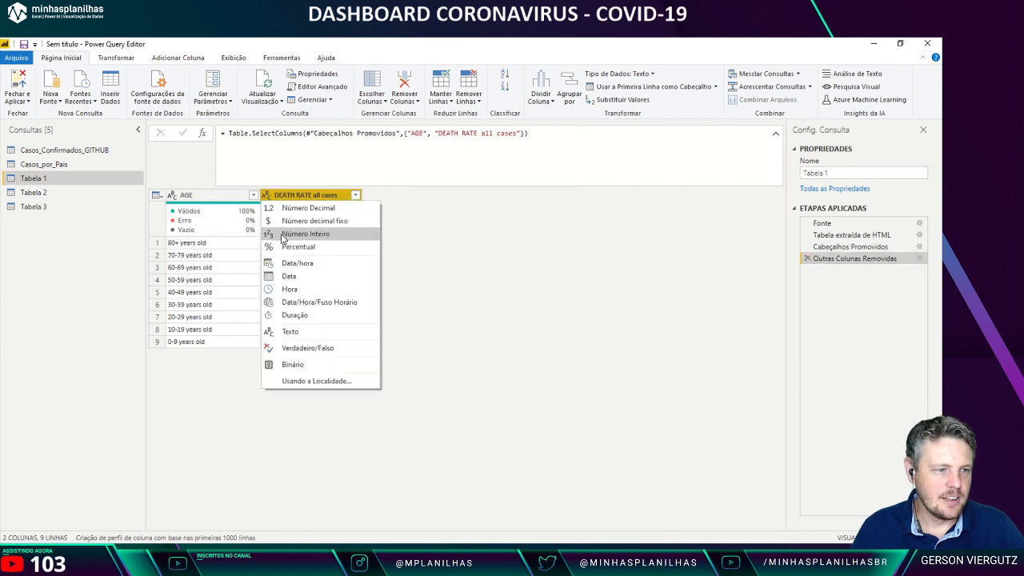
{"action": "left_click", "coordinate": [280, 240]}
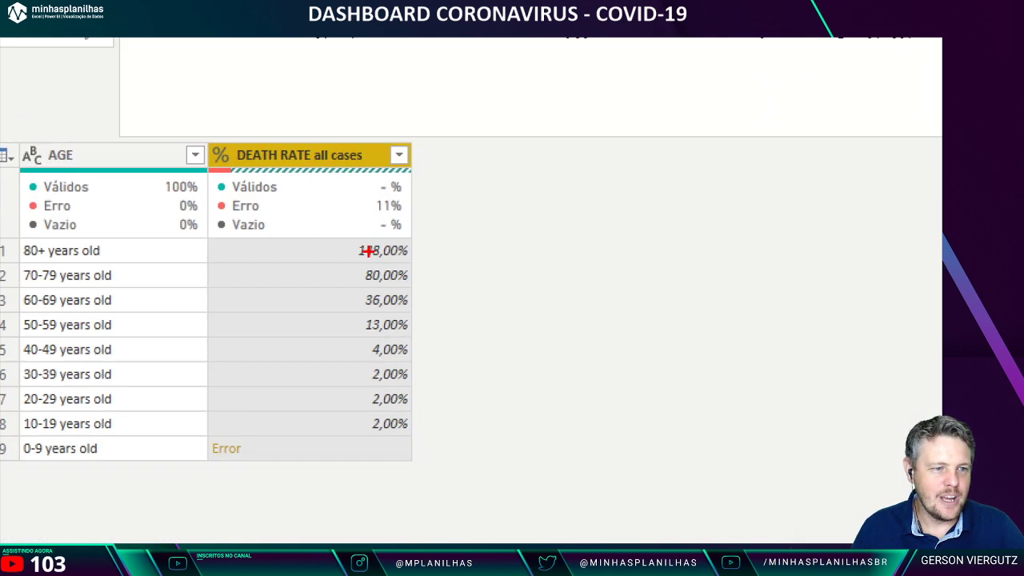
{"action": "left_click_drag", "start_coordinate": [347, 238], "coordinate": [414, 261]}
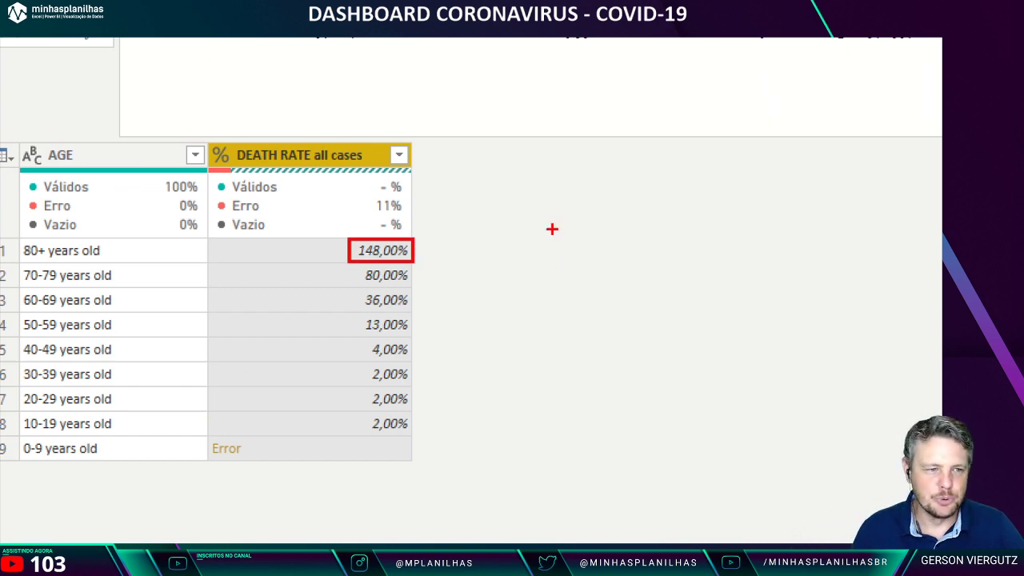
{"action": "key", "text": "Escape"}
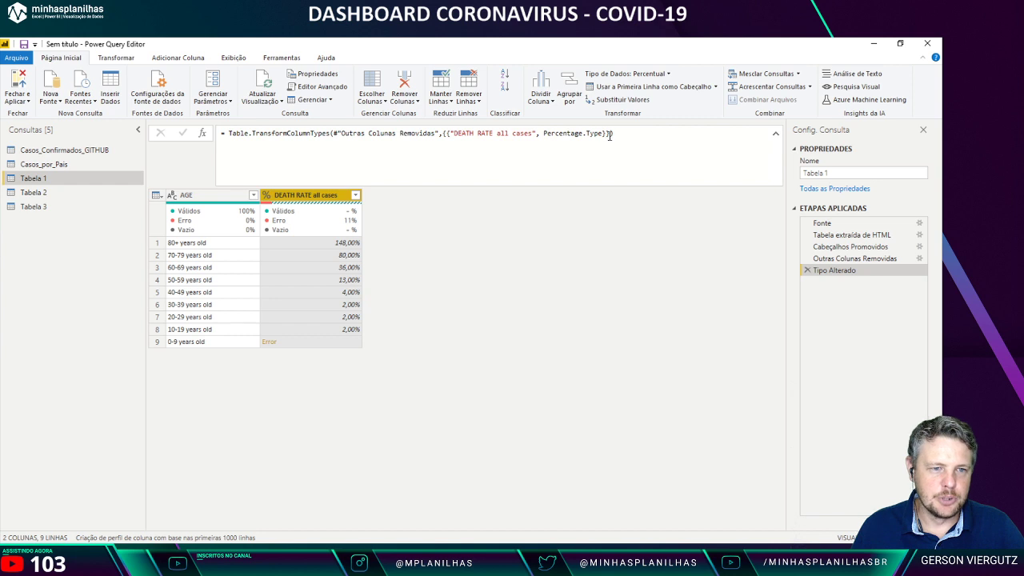
Step: Add "en-US" as the culture argument of the Table.TransformColumnTypes formula for DEATH RATE all cases
{"action": "left_click", "coordinate": [609, 135]}
{"action": "type", "text": ","}
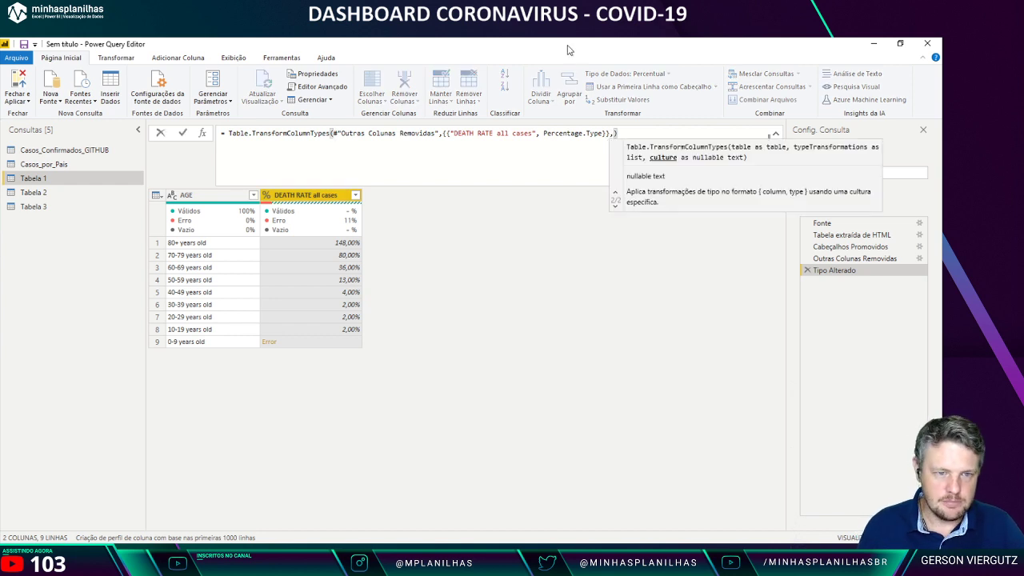
{"action": "type", "text": "\"en-US"}
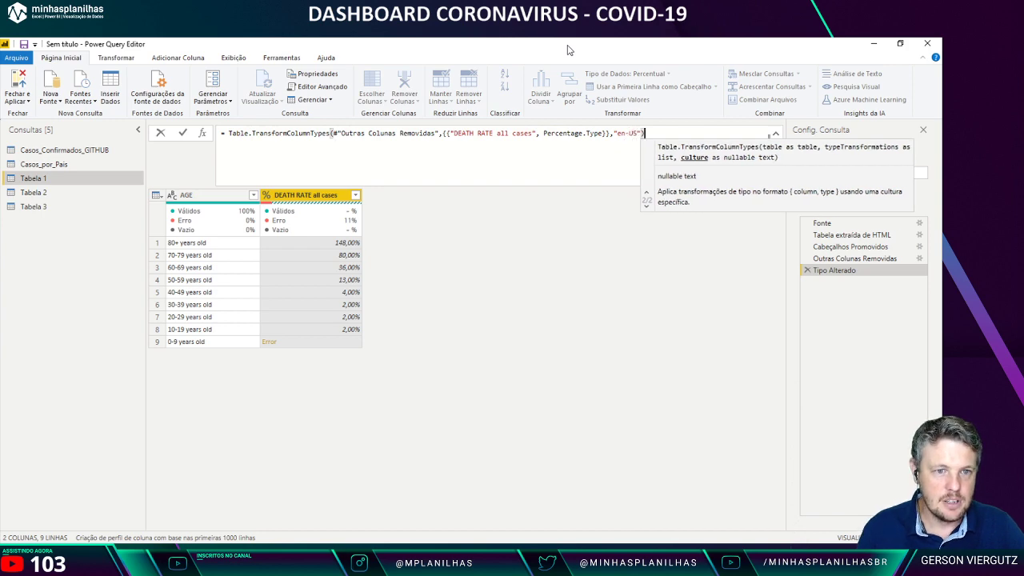
{"action": "key", "text": "Return"}
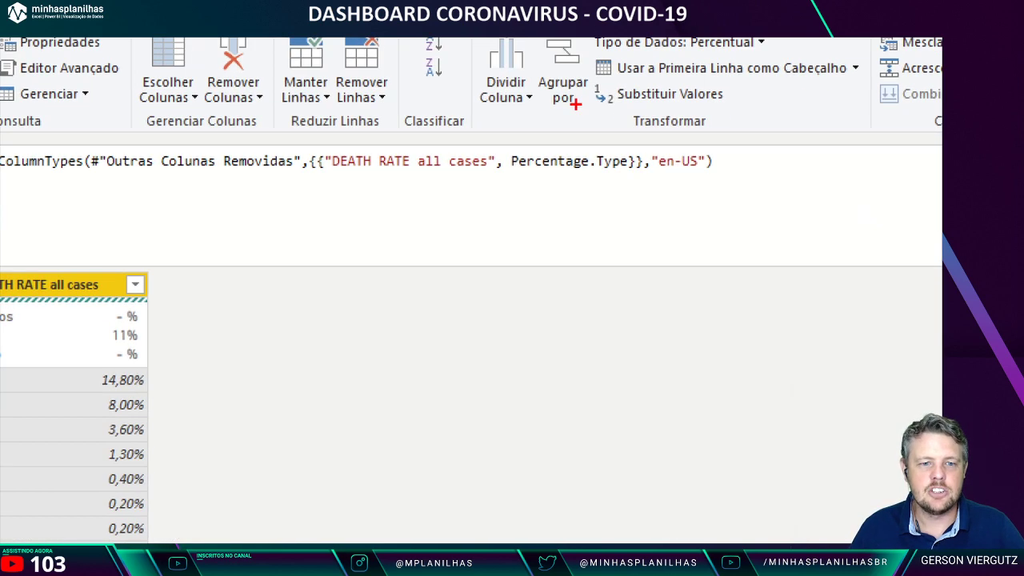
{"action": "left_click_drag", "start_coordinate": [632, 140], "coordinate": [734, 179]}
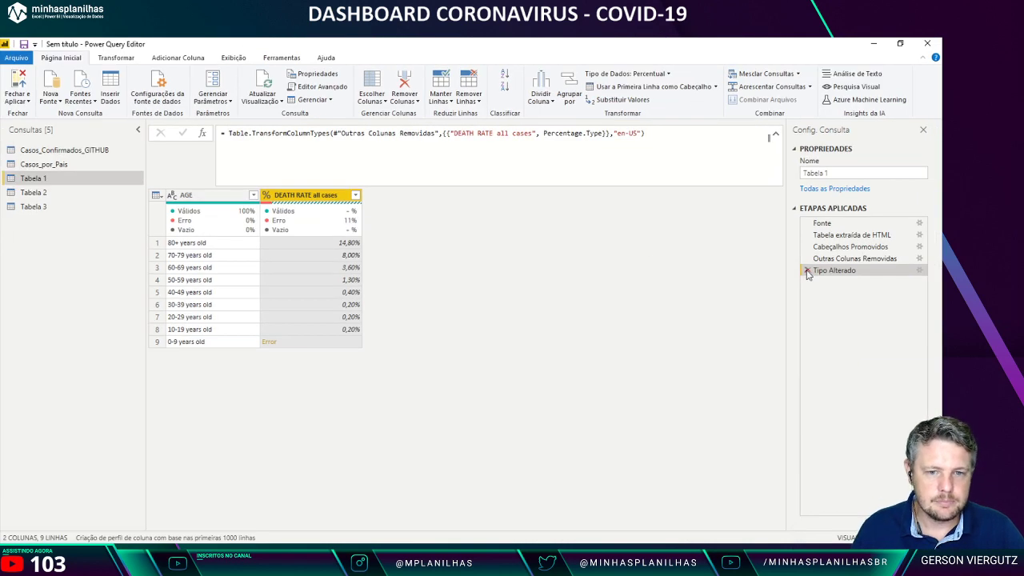
Step: Delete the Tipo Alterado step and convert DEATH RATE all cases to Percentual using the locale Inglês (Estados Unidos)
{"action": "left_click", "coordinate": [807, 270]}
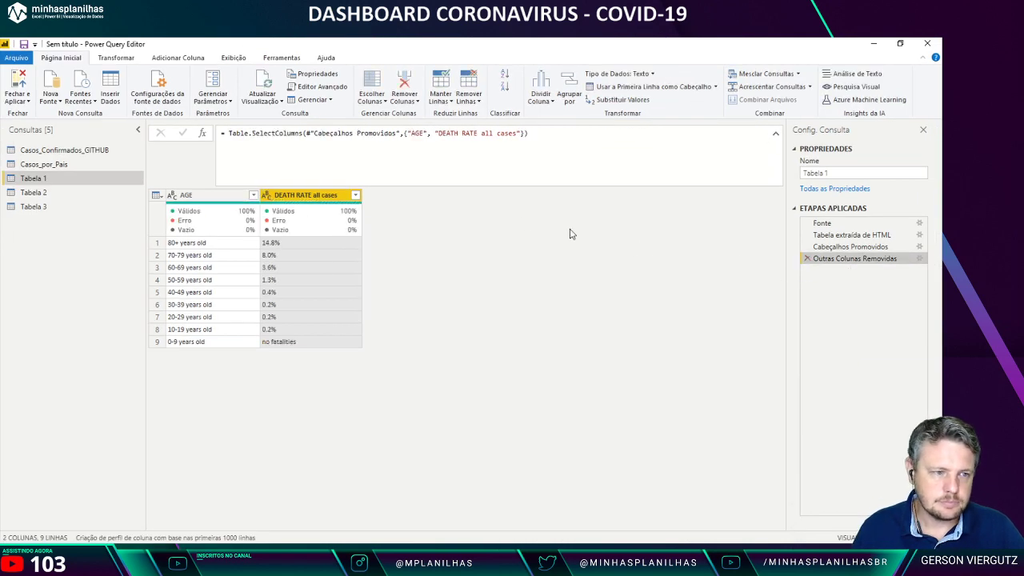
{"action": "left_click", "coordinate": [267, 195]}
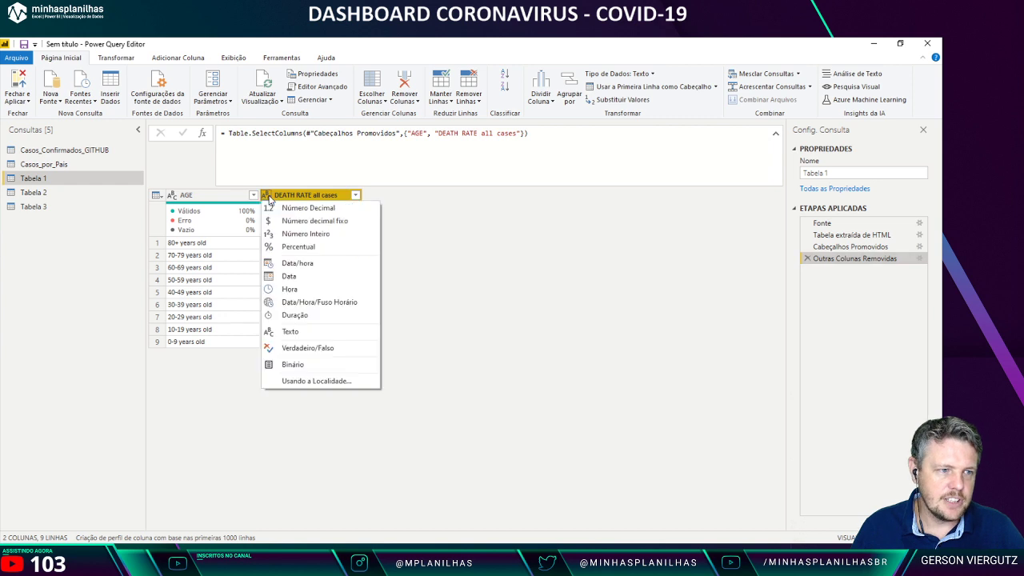
{"action": "left_click", "coordinate": [313, 381]}
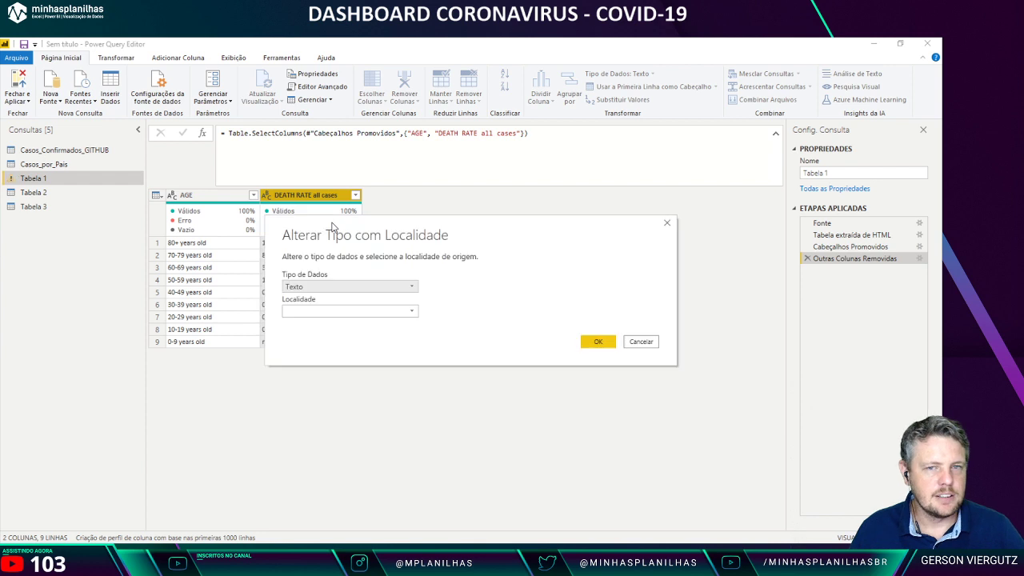
{"action": "left_click", "coordinate": [327, 290]}
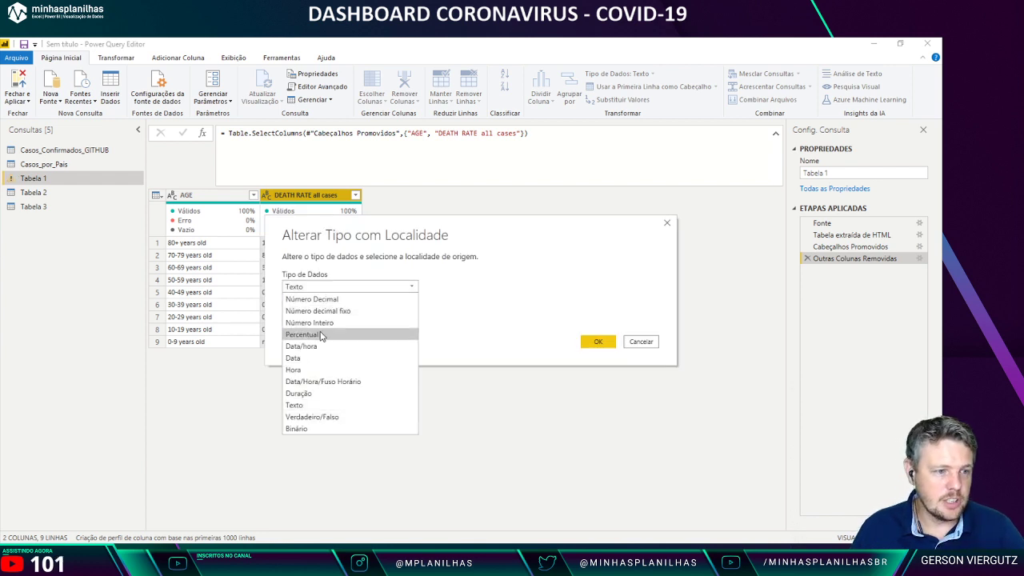
{"action": "left_click", "coordinate": [322, 334]}
{"action": "left_click", "coordinate": [323, 311]}
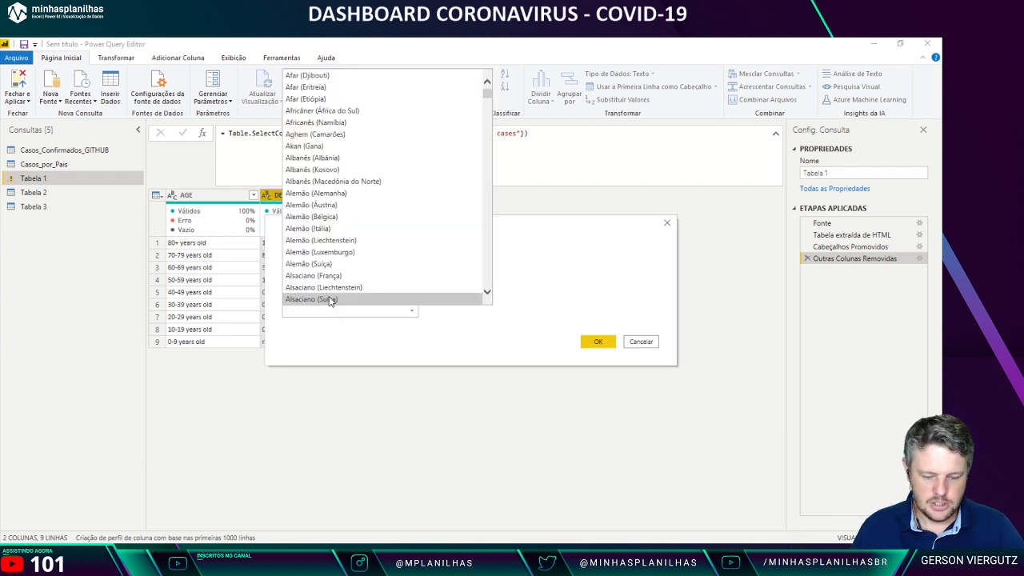
{"action": "scroll", "coordinate": [326, 299], "scroll_direction": "down", "scroll_amount": 20}
{"action": "scroll", "coordinate": [348, 248], "scroll_direction": "down", "scroll_amount": 3}
{"action": "scroll", "coordinate": [348, 248], "scroll_direction": "down", "scroll_amount": 10}
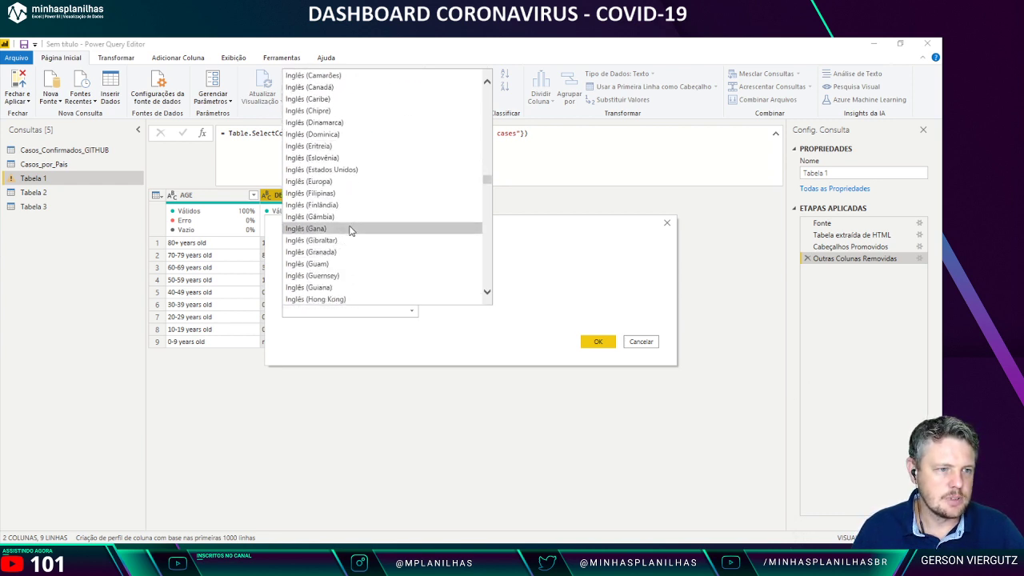
{"action": "left_click", "coordinate": [340, 170]}
{"action": "left_click", "coordinate": [599, 387]}
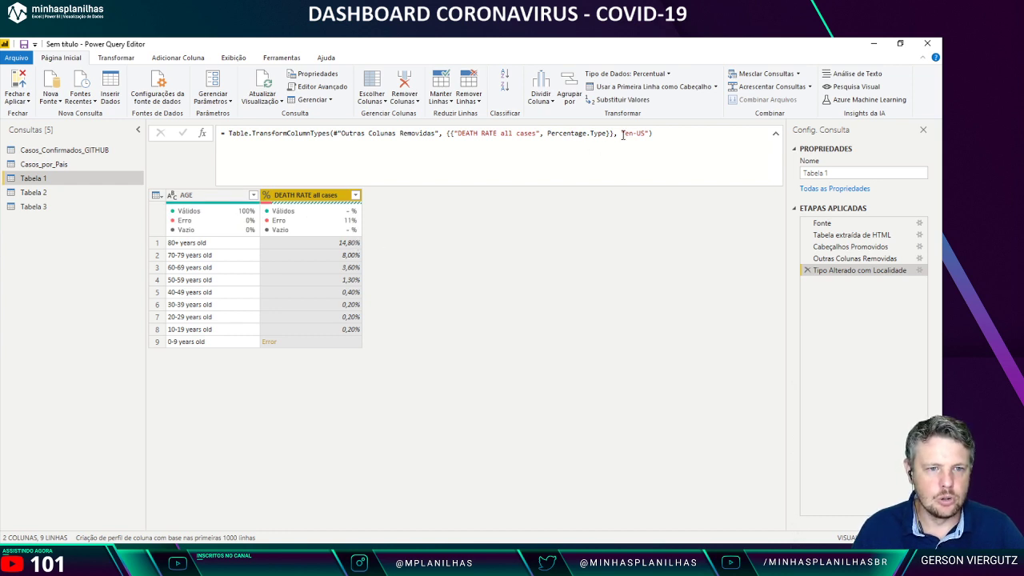
{"action": "left_click_drag", "start_coordinate": [621, 134], "coordinate": [647, 134]}
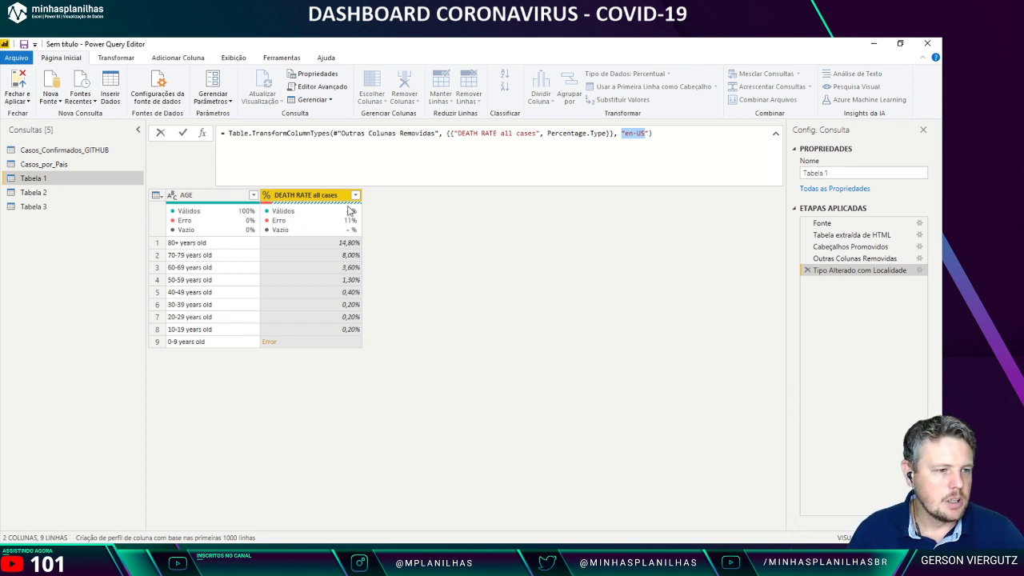
Step: Replace the errors in the DEATH RATE all cases column with 0
{"action": "right_click", "coordinate": [294, 197]}
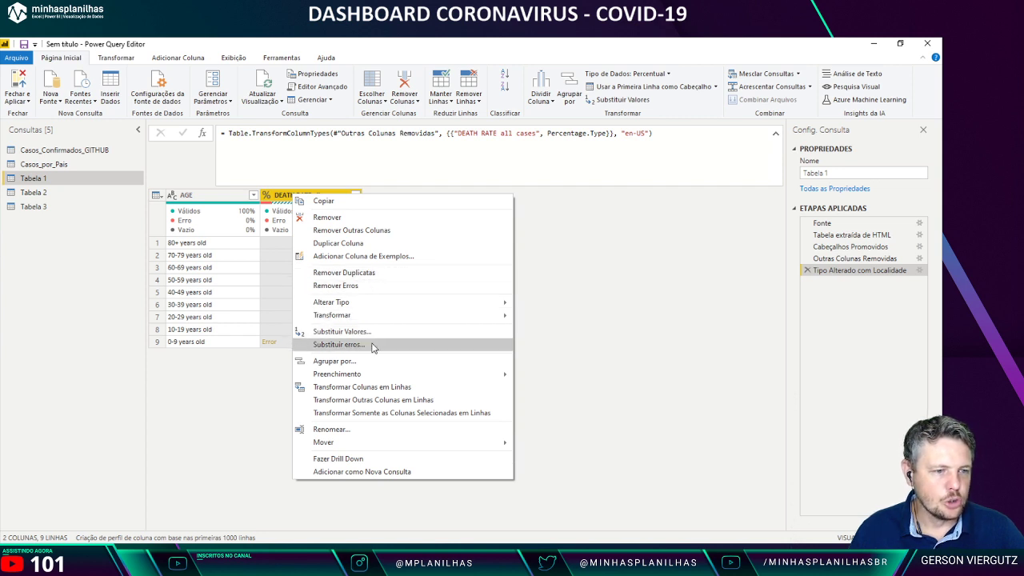
{"action": "left_click", "coordinate": [345, 347]}
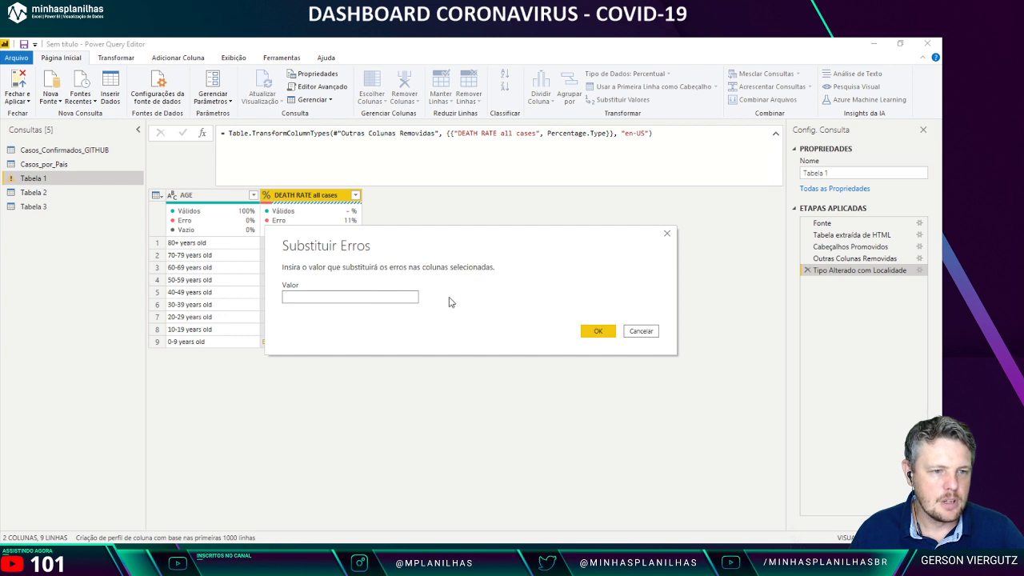
{"action": "left_click", "coordinate": [601, 328]}
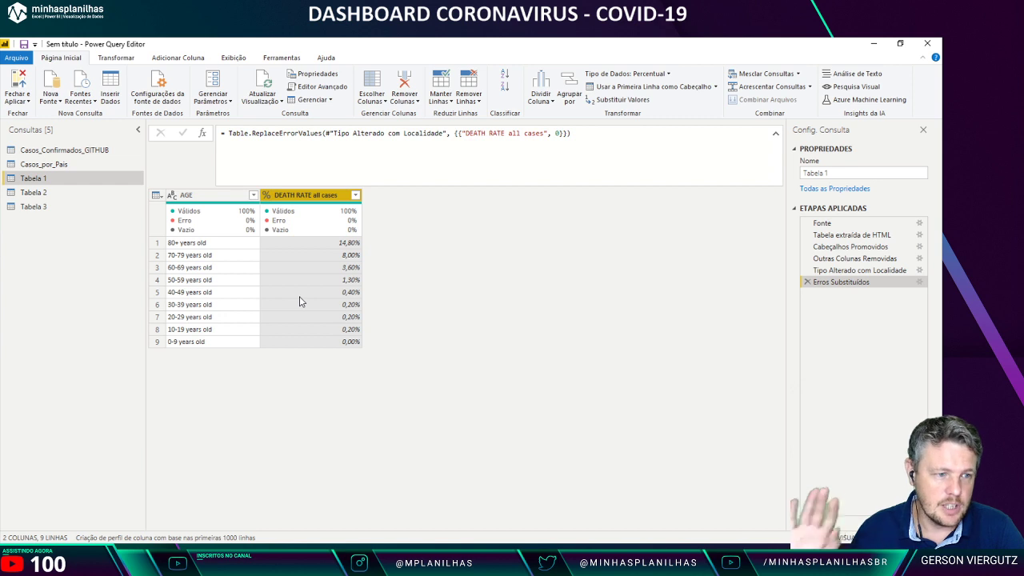
{"action": "left_click", "coordinate": [190, 200]}
{"action": "left_click", "coordinate": [308, 198]}
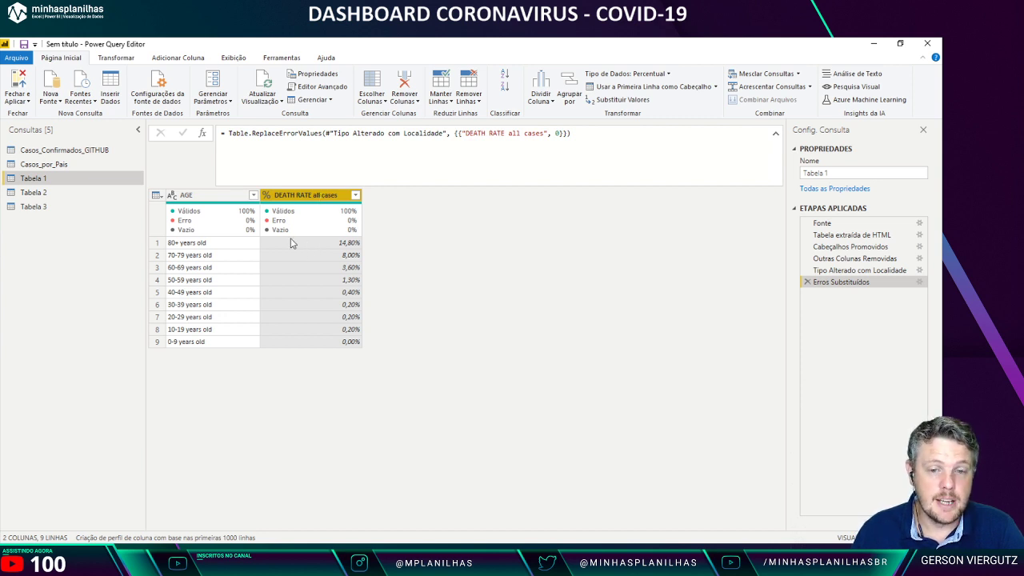
Step: Rename the Tabela 1 query as Casos_Por_Idade
{"action": "left_click", "coordinate": [802, 172]}
{"action": "type", "text": "Casos_Por"}
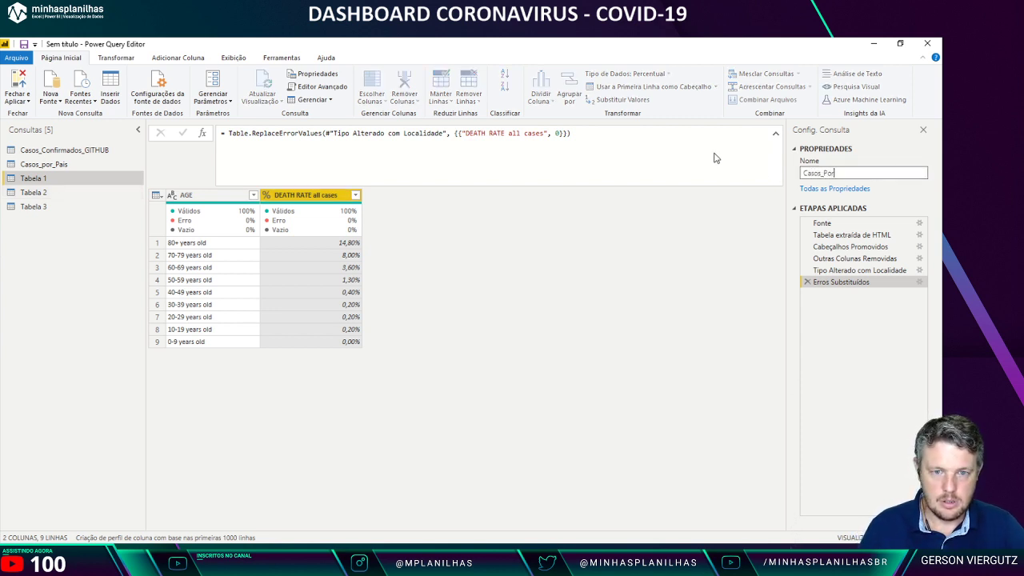
{"action": "type", "text": "_Idade"}
{"action": "key", "text": "Return"}
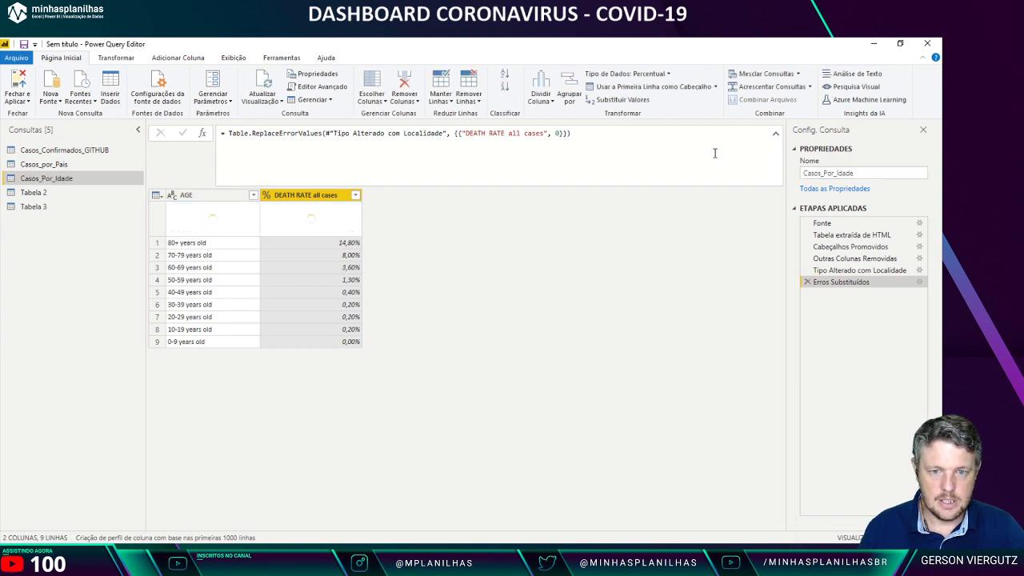
{"action": "left_click", "coordinate": [855, 173]}
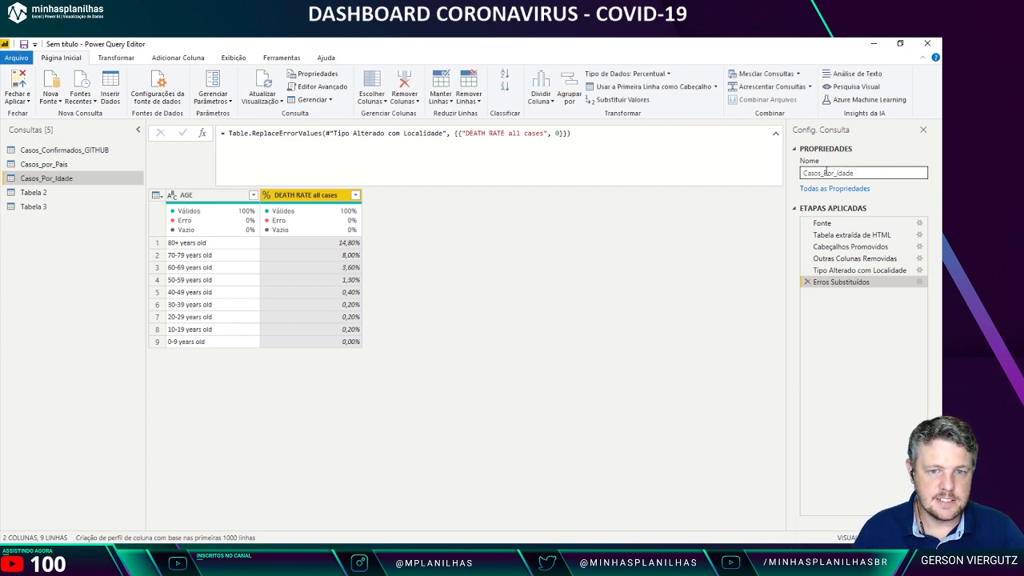
{"action": "key", "text": "Return"}
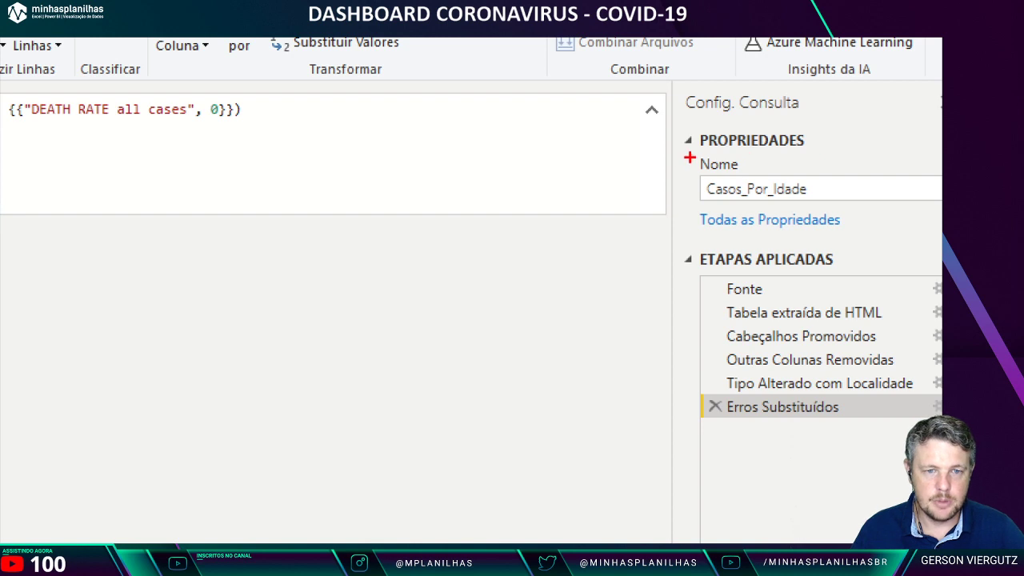
{"action": "left_click_drag", "start_coordinate": [689, 158], "coordinate": [880, 196]}
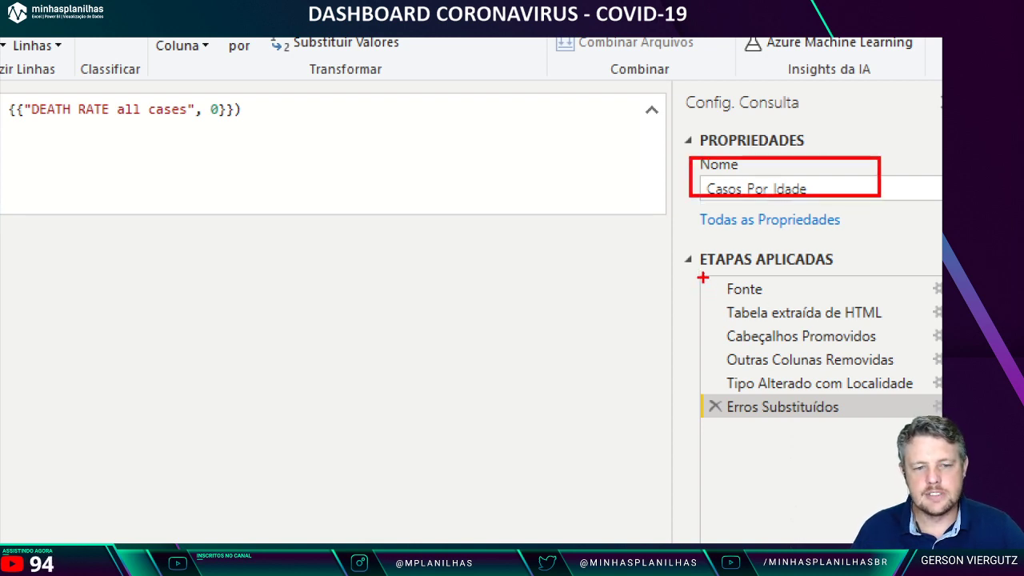
{"action": "left_click_drag", "start_coordinate": [703, 276], "coordinate": [942, 425]}
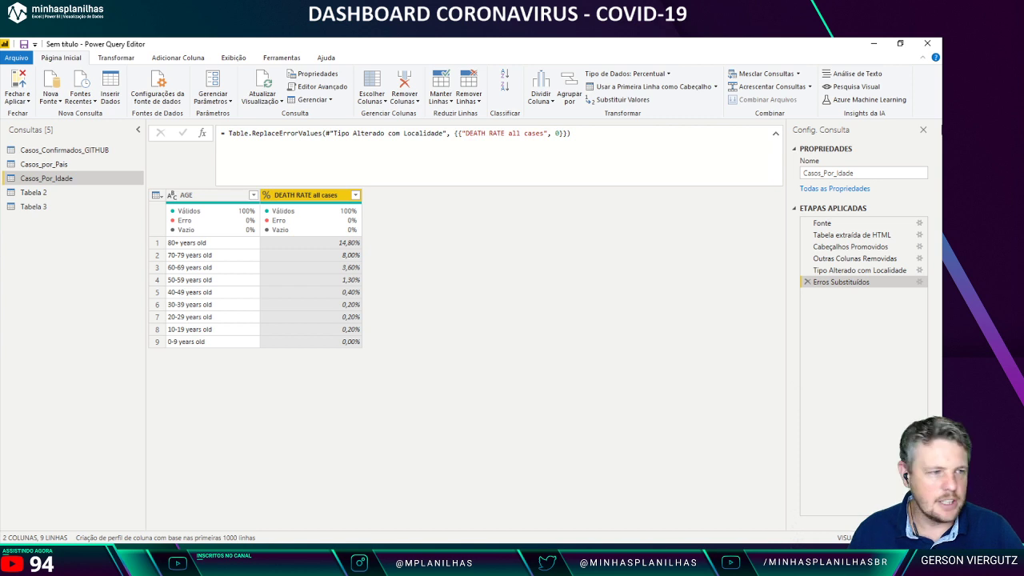
Step: Check the death rate columns of the Tabela 2 query and delete that query
{"action": "left_click", "coordinate": [48, 193]}
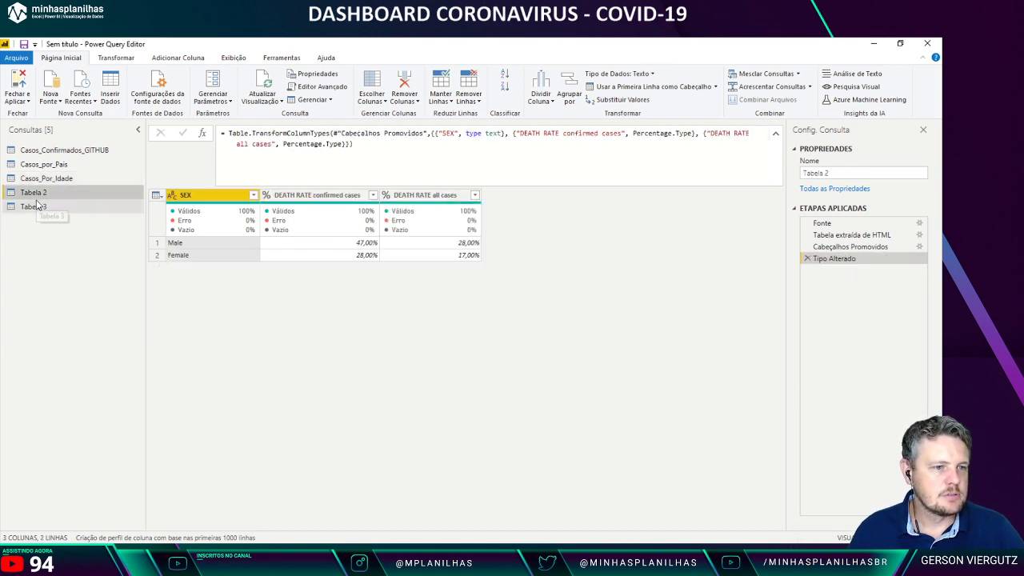
{"action": "left_click", "coordinate": [324, 196]}
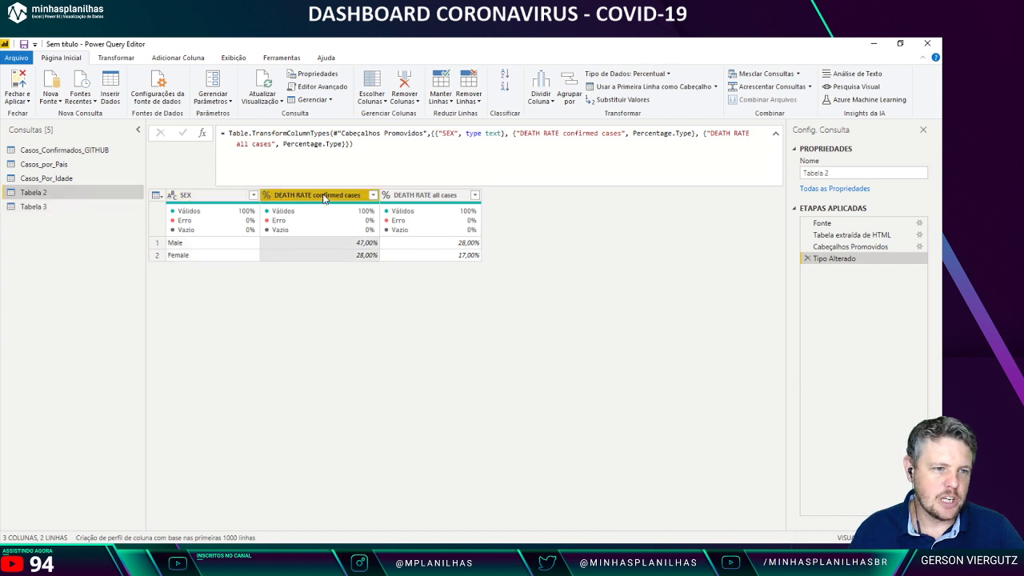
{"action": "left_click", "coordinate": [417, 196]}
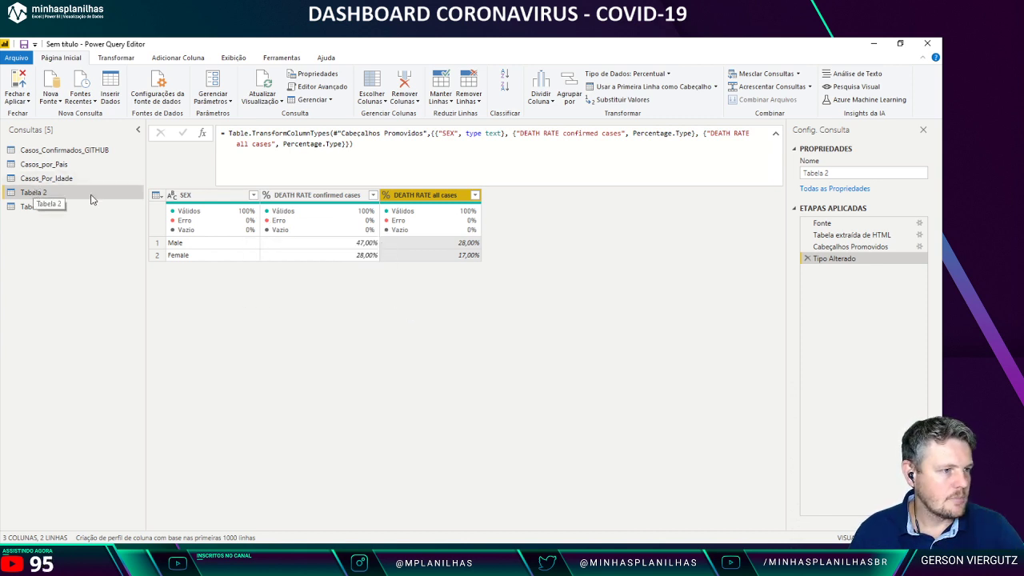
{"action": "left_click", "coordinate": [862, 173]}
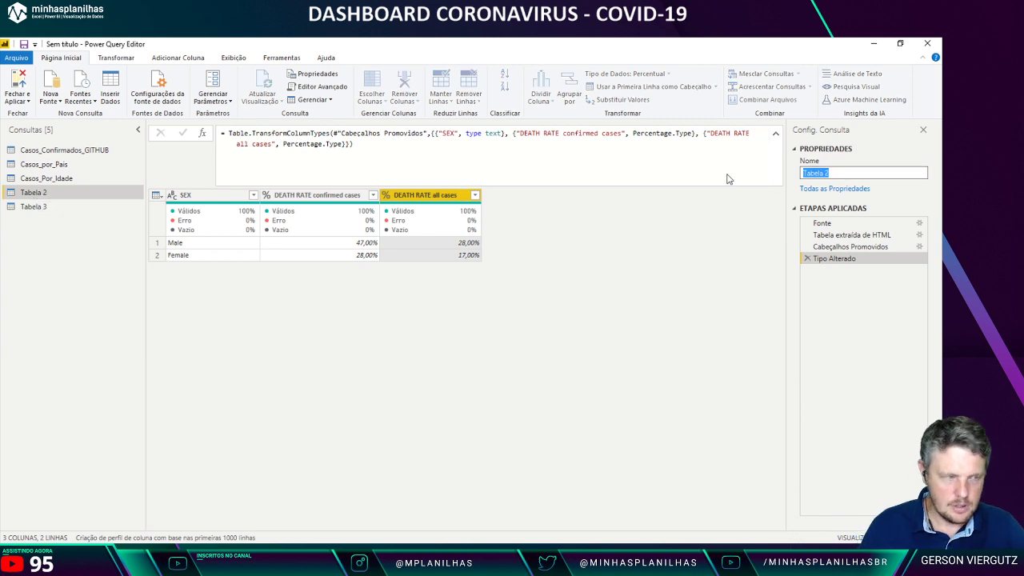
{"action": "key", "text": "Return"}
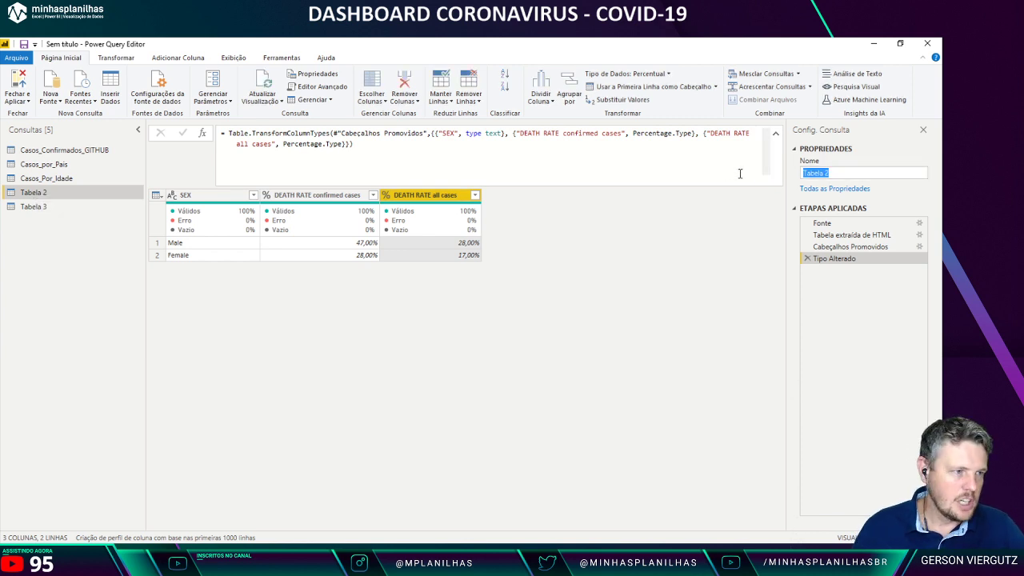
{"action": "right_click", "coordinate": [66, 197]}
{"action": "left_click", "coordinate": [80, 230]}
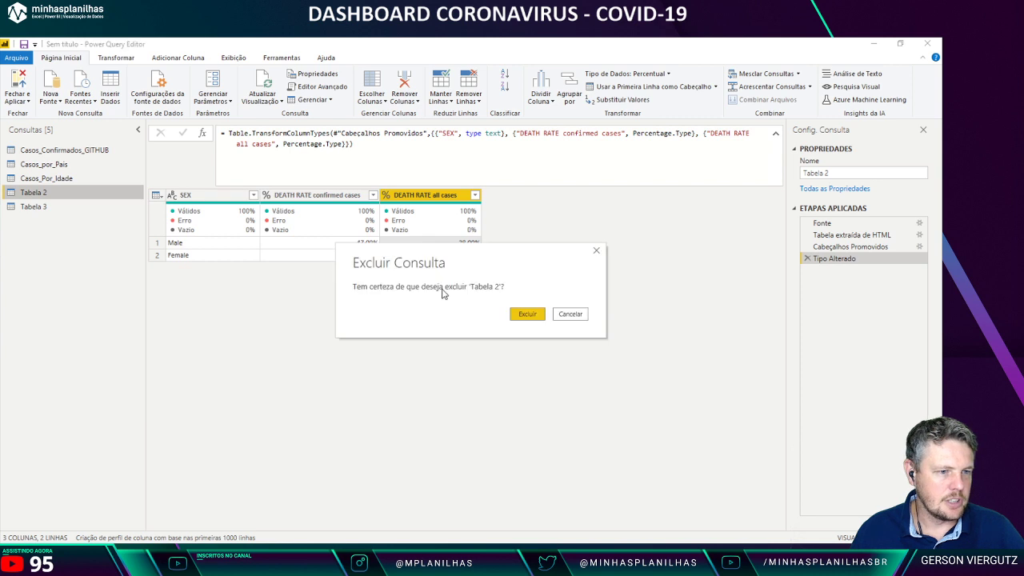
{"action": "left_click", "coordinate": [521, 312]}
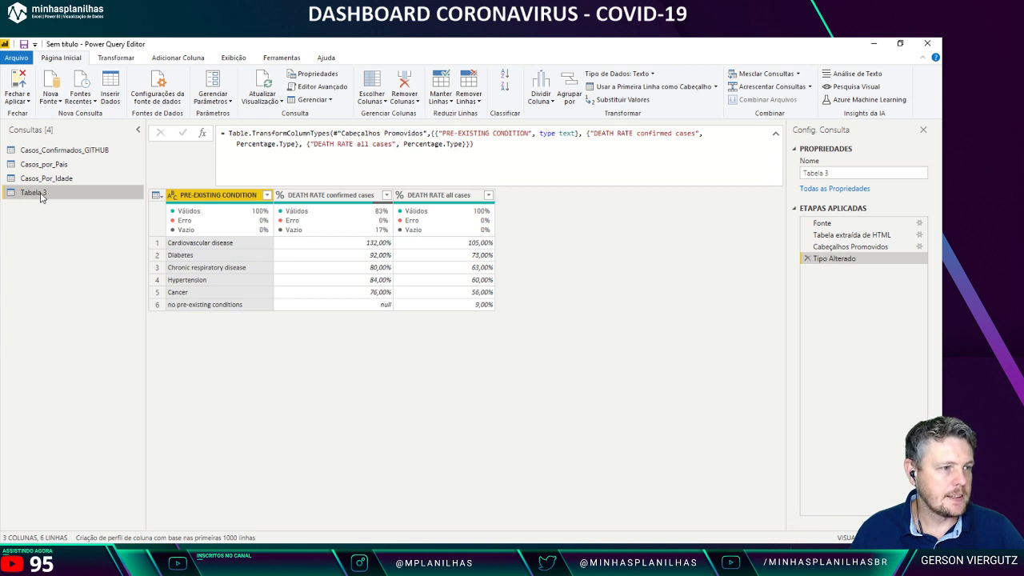
Step: Rename the Tabela 3 query as Casos_Problemas
{"action": "key", "text": "F2"}
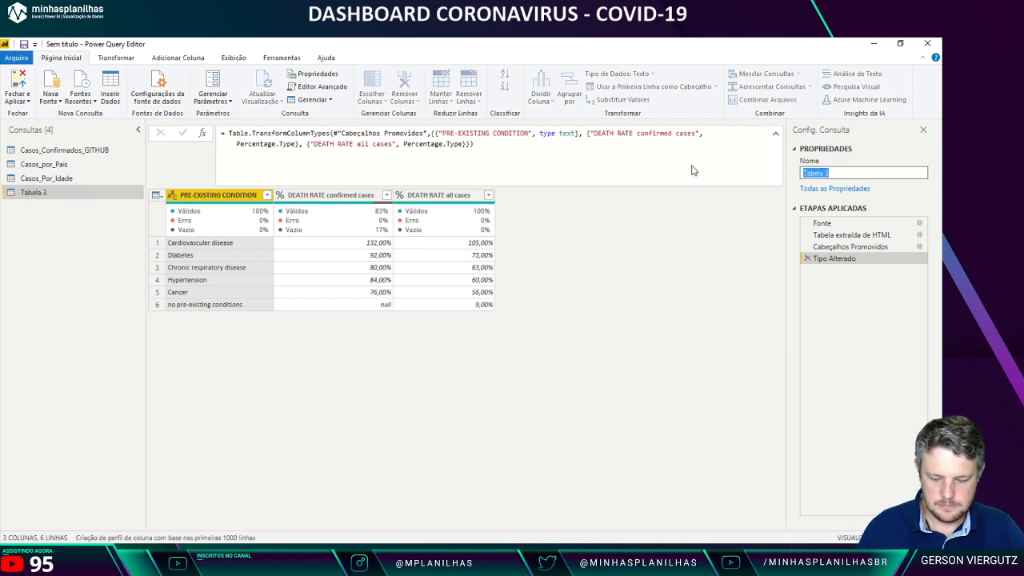
{"action": "type", "text": "Casos_Probl"}
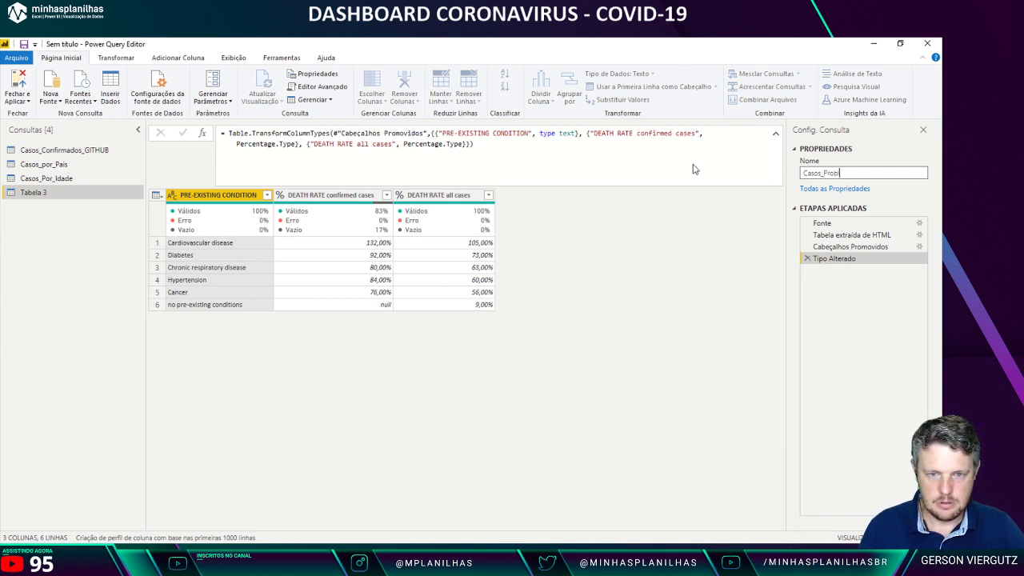
{"action": "type", "text": "emas"}
{"action": "key", "text": "Return"}
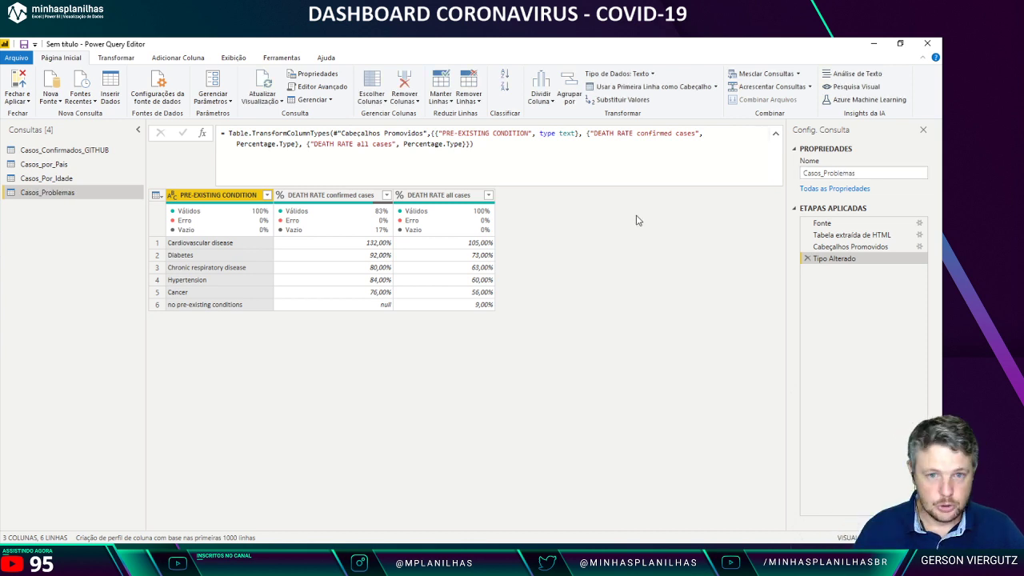
Step: Delete the Tipo Alterado step and keep only the PRE-EXISTING CONDITION and DEATH RATE confirmed cases columns
{"action": "left_click", "coordinate": [807, 258]}
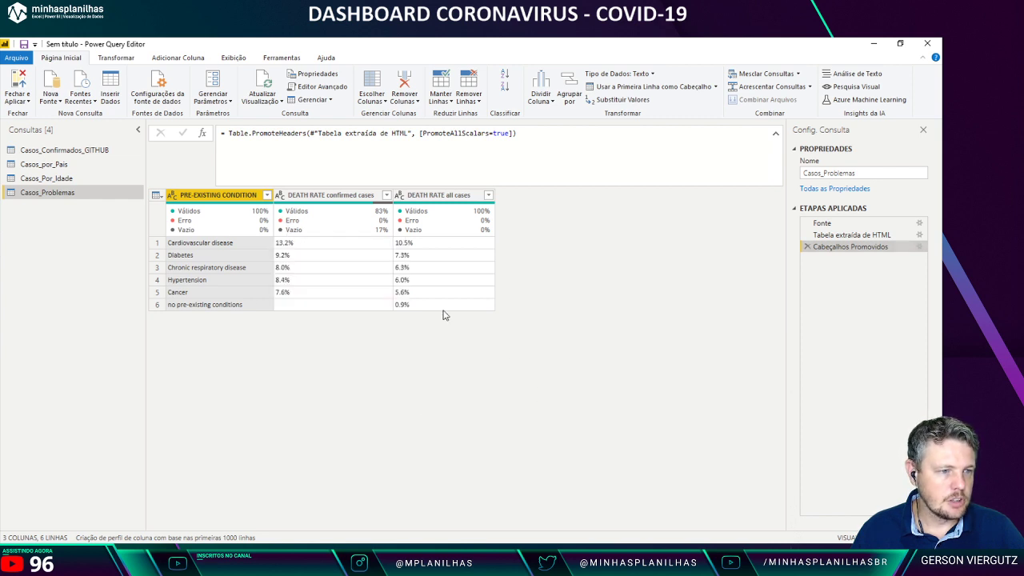
{"action": "left_click", "coordinate": [331, 272]}
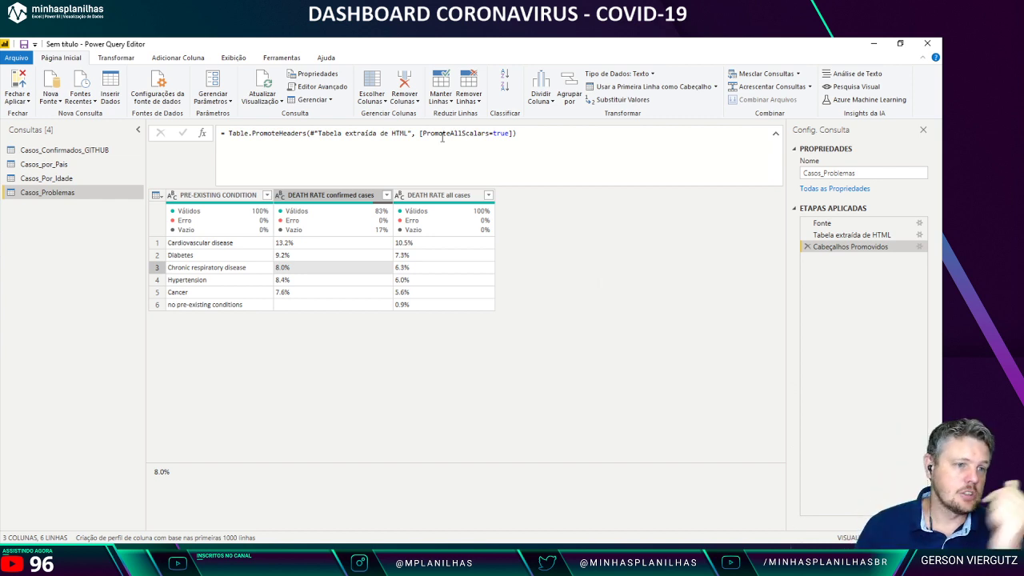
{"action": "left_click", "coordinate": [261, 198]}
{"action": "left_click", "coordinate": [318, 198], "text": "ctrl"}
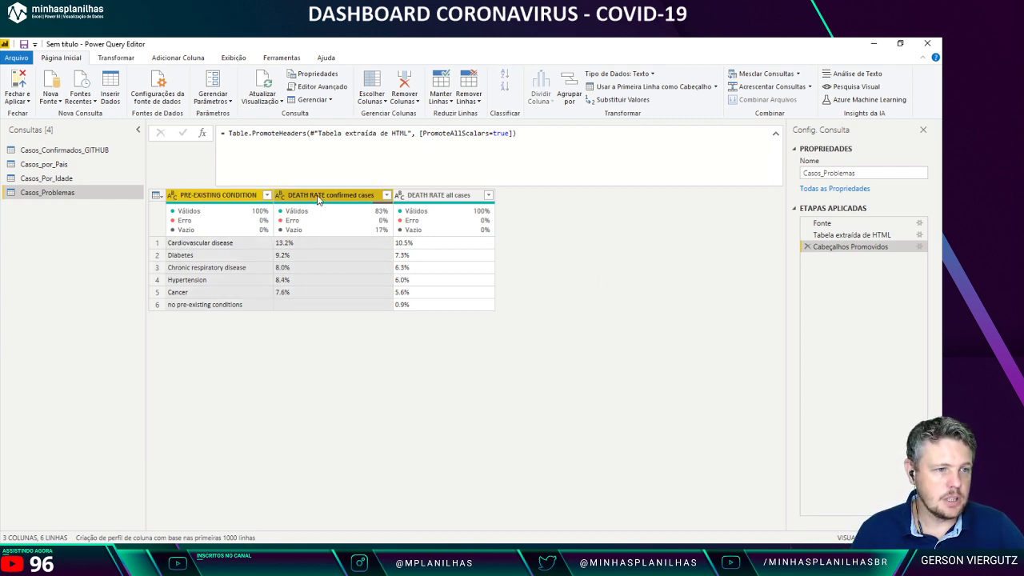
{"action": "right_click", "coordinate": [318, 199]}
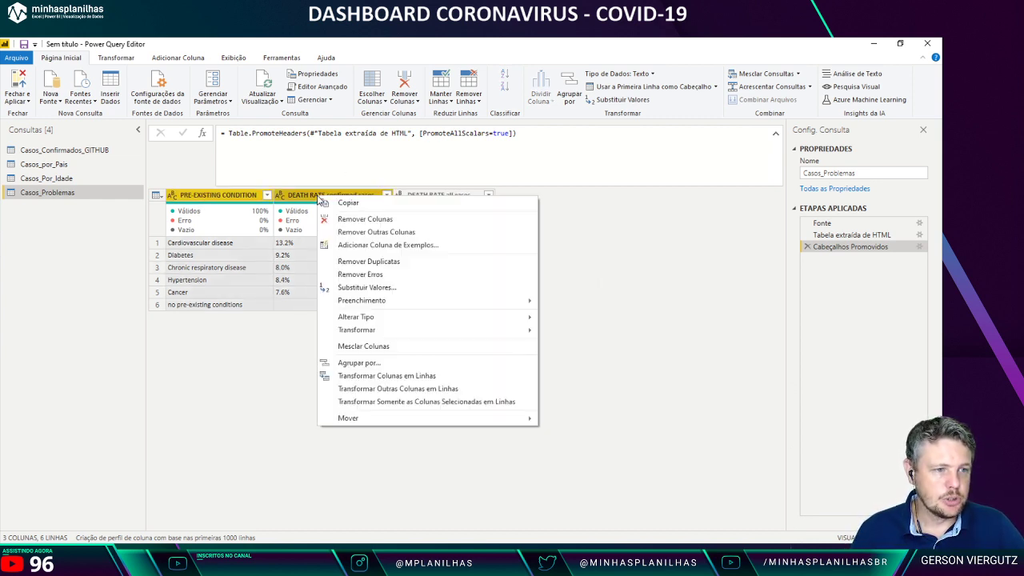
{"action": "left_click", "coordinate": [392, 234]}
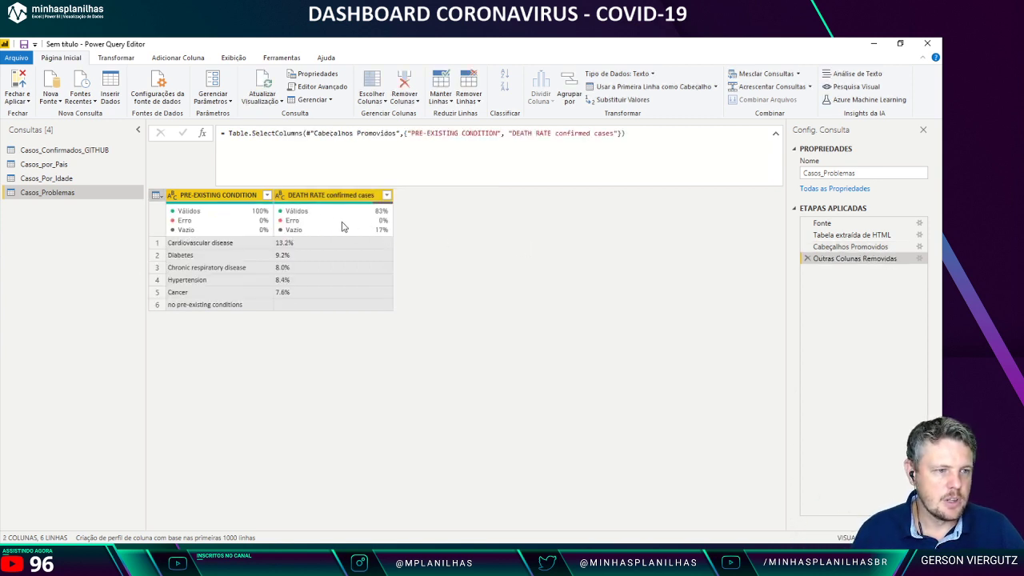
Step: Convert DEATH RATE confirmed cases to Percentual and add the culture argument "en-US" to the step's formula
{"action": "left_click", "coordinate": [289, 199]}
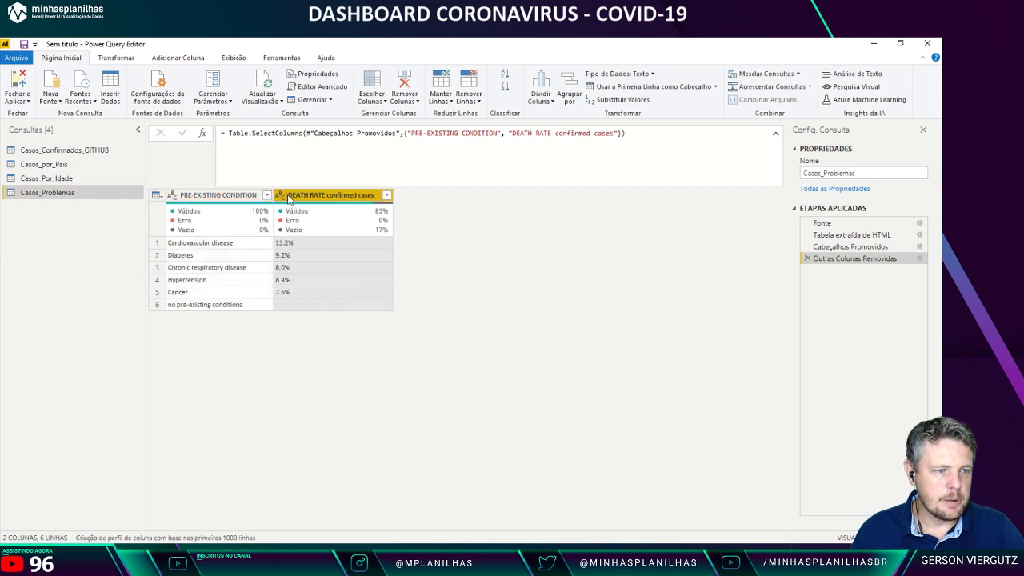
{"action": "left_click", "coordinate": [284, 196]}
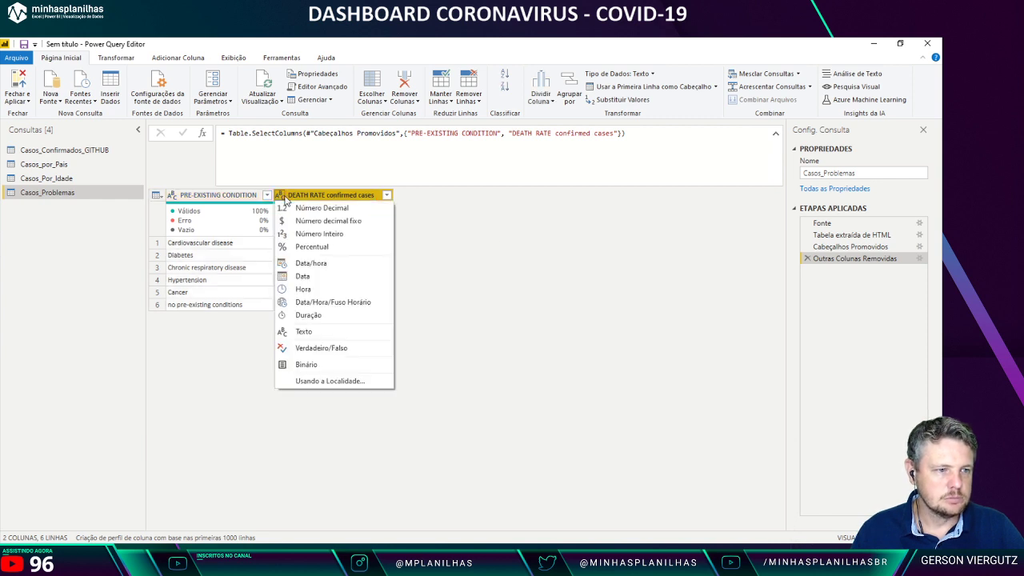
{"action": "left_click", "coordinate": [288, 246]}
{"action": "left_click", "coordinate": [636, 134]}
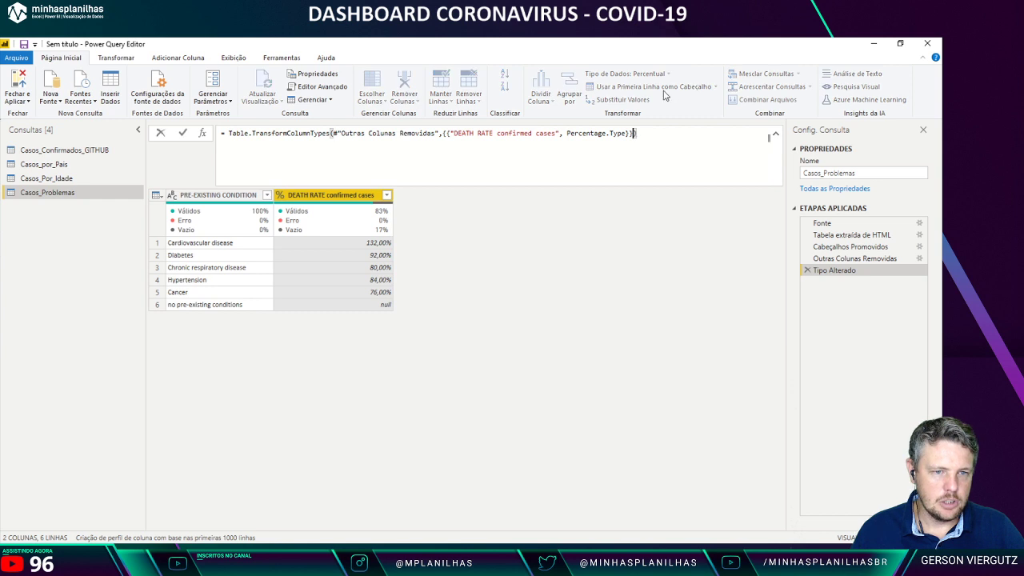
{"action": "type", "text": ",\""}
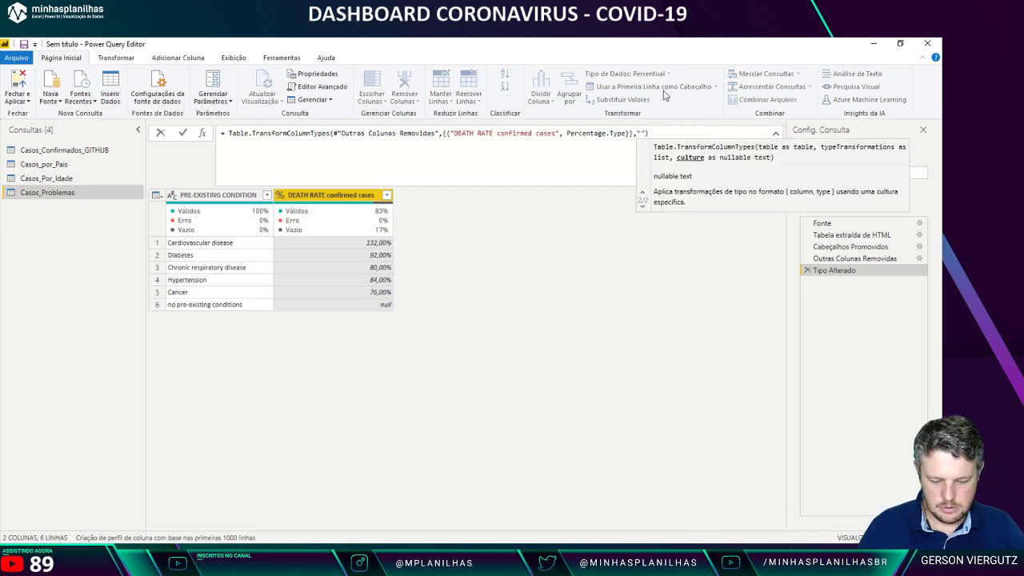
{"action": "type", "text": "en-US"}
{"action": "key", "text": "Return"}
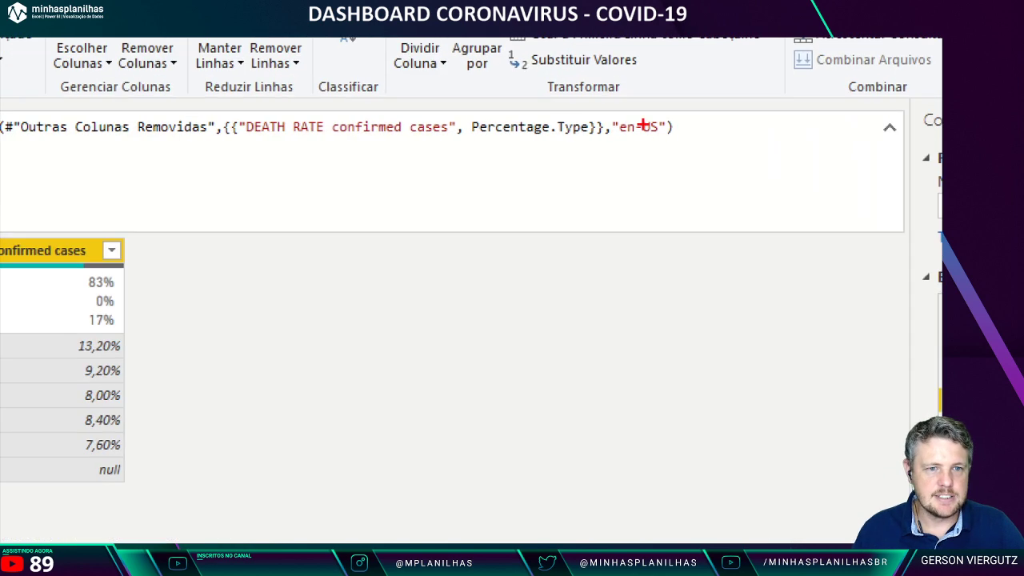
{"action": "left_click_drag", "start_coordinate": [594, 117], "coordinate": [734, 153]}
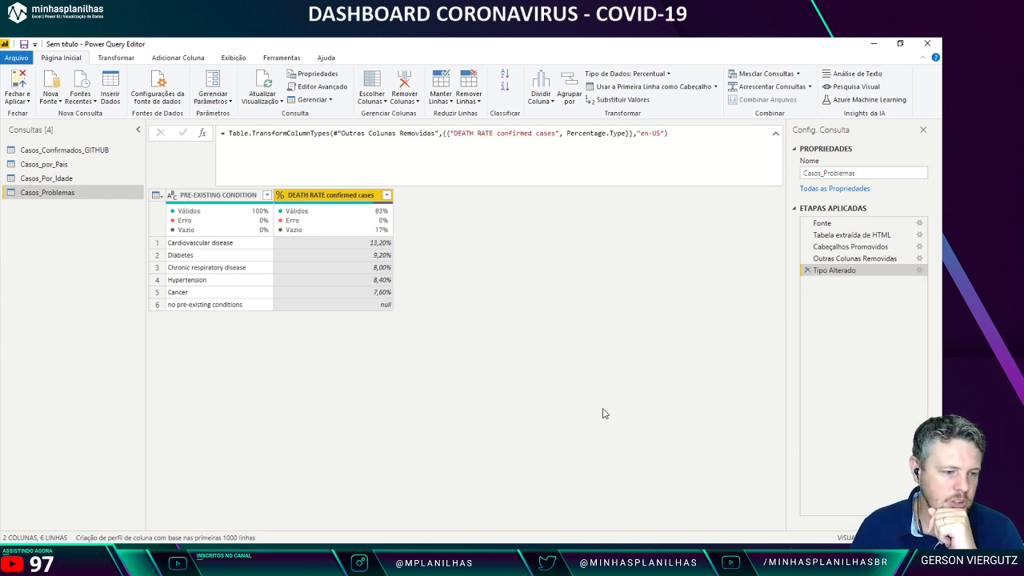
Step: Switch to the published coronavirus report in the browser, view the Mundo page's per-country details and return to its overview
{"action": "left_click", "coordinate": [240, 568]}
{"action": "left_click", "coordinate": [226, 530]}
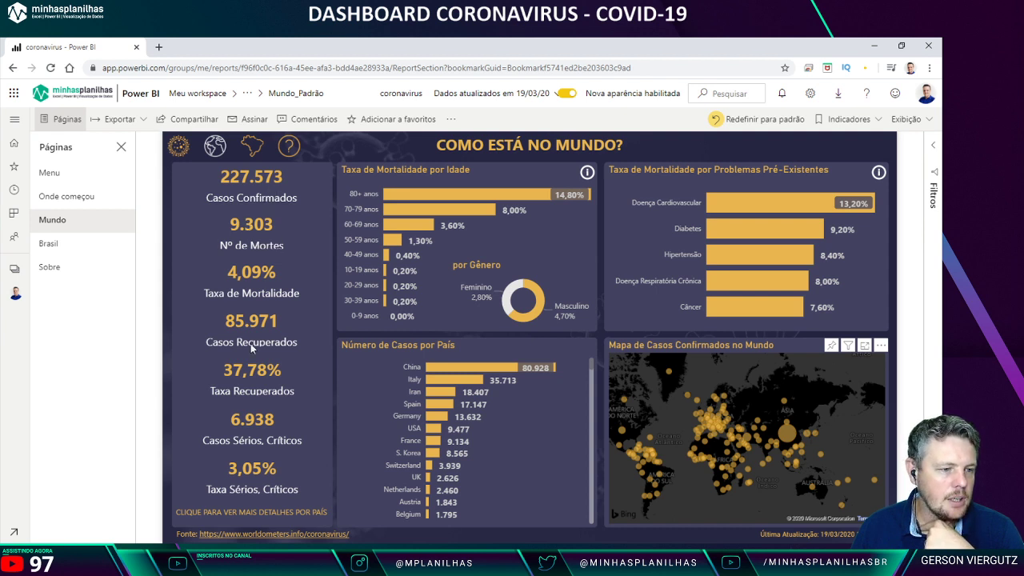
{"action": "left_click", "coordinate": [265, 510]}
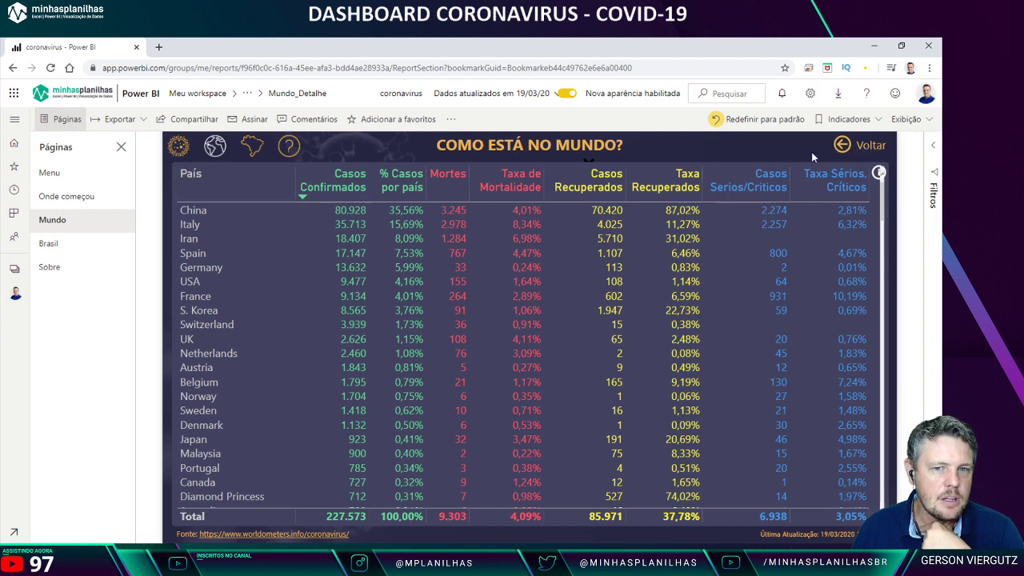
{"action": "left_click", "coordinate": [852, 145]}
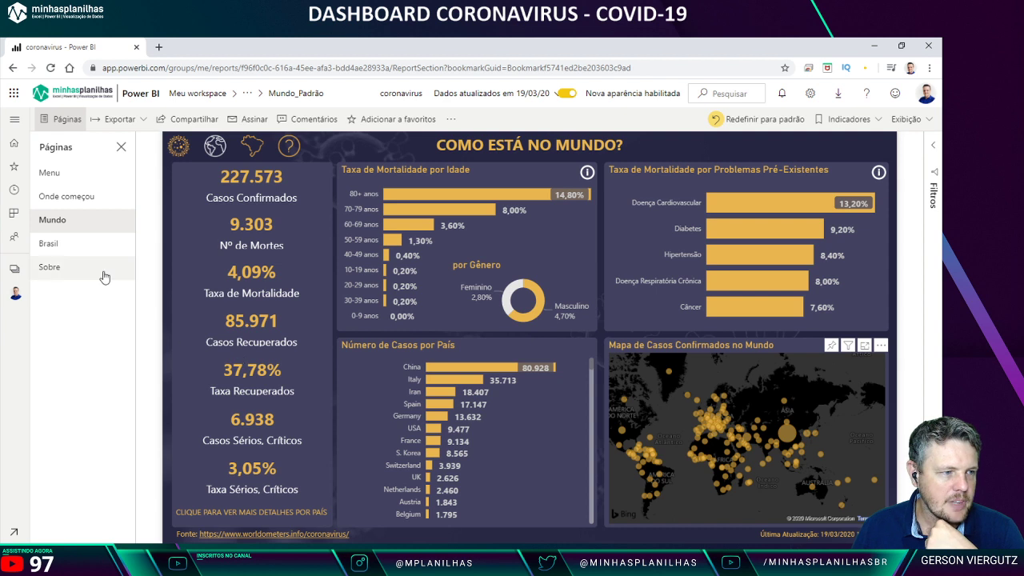
Step: Show the report's Brasil page and open its plataforma.saude.gov.br data source to view the notified cases
{"action": "left_click", "coordinate": [85, 253]}
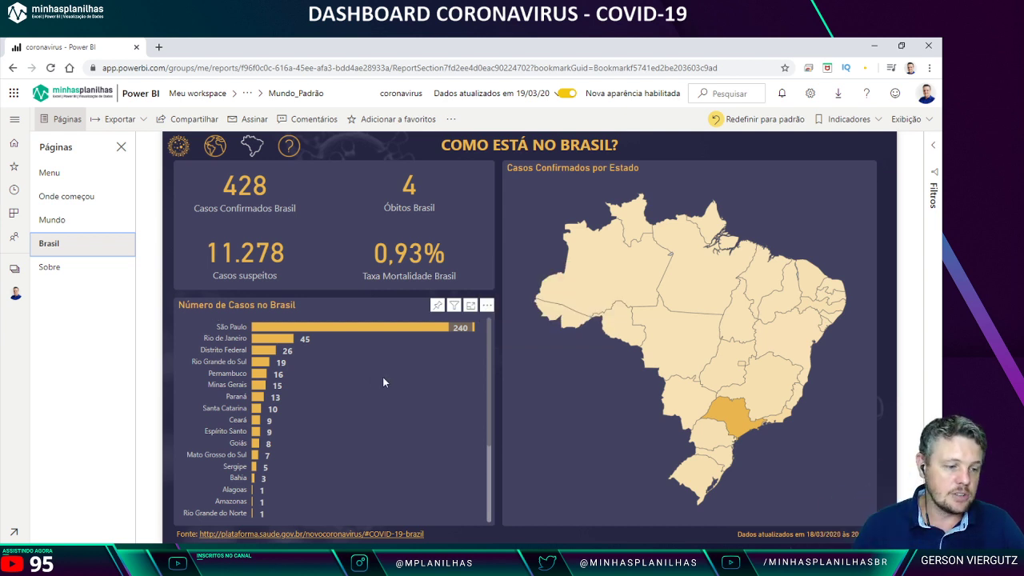
{"action": "left_click", "coordinate": [272, 534]}
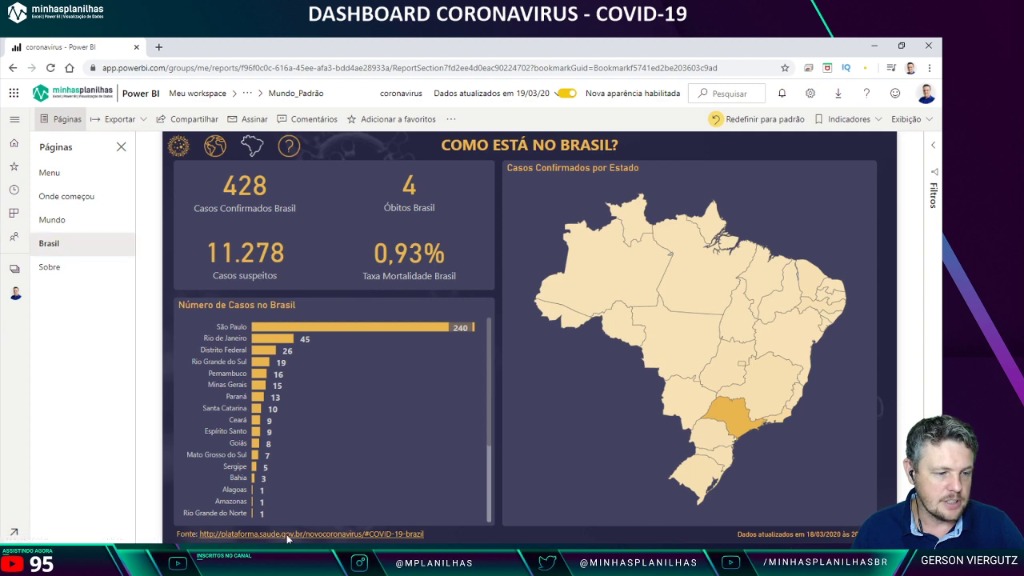
{"action": "left_click", "coordinate": [395, 66]}
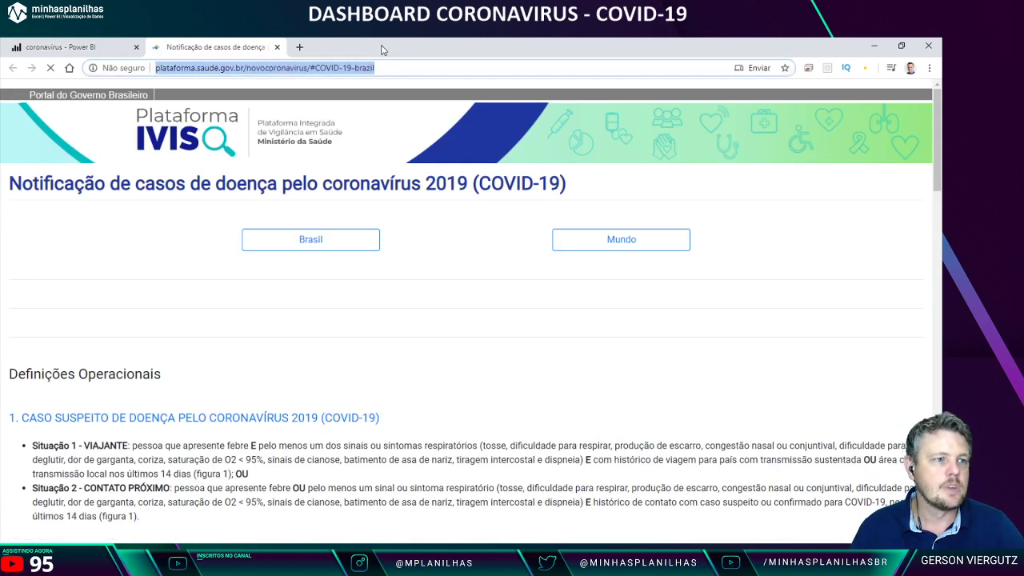
{"action": "key", "text": "alt+Tab"}
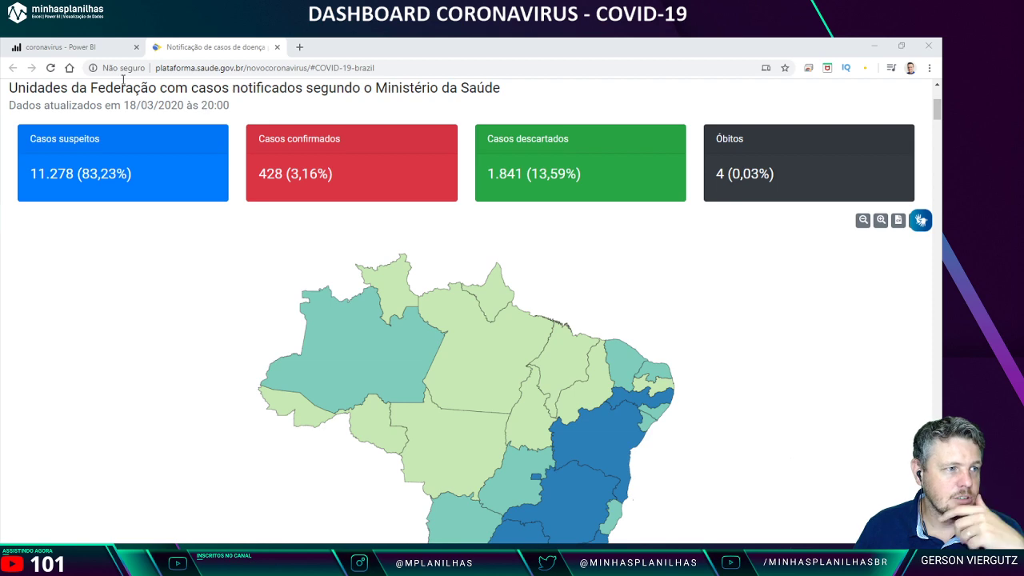
{"action": "mouse_move", "coordinate": [276, 552]}
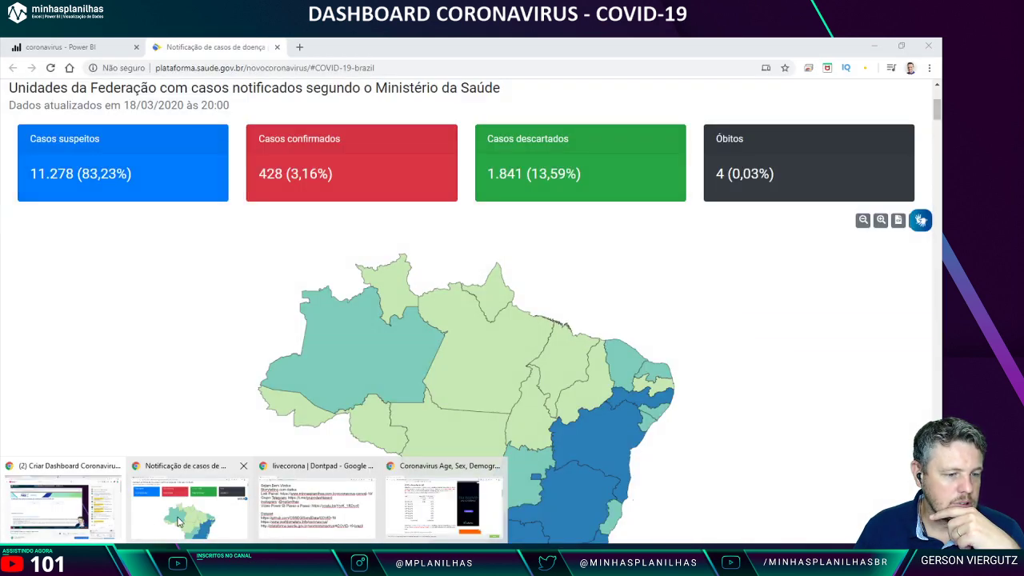
{"action": "left_click", "coordinate": [180, 522]}
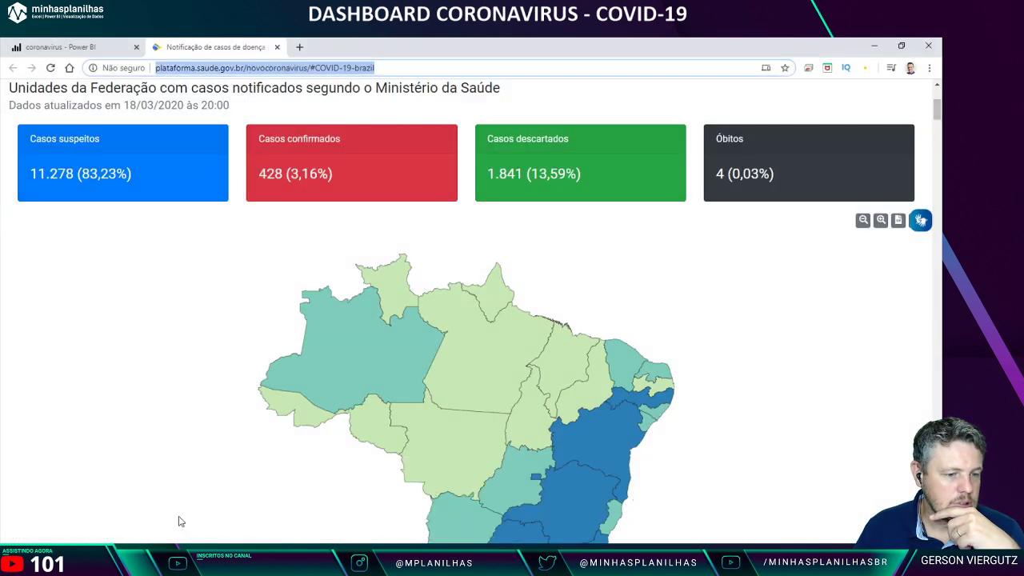
Step: Switch to the Worldometer window, open its coronavirus updates page and check Brazil's total cases in the country table
{"action": "mouse_move", "coordinate": [277, 552]}
{"action": "left_click", "coordinate": [443, 520]}
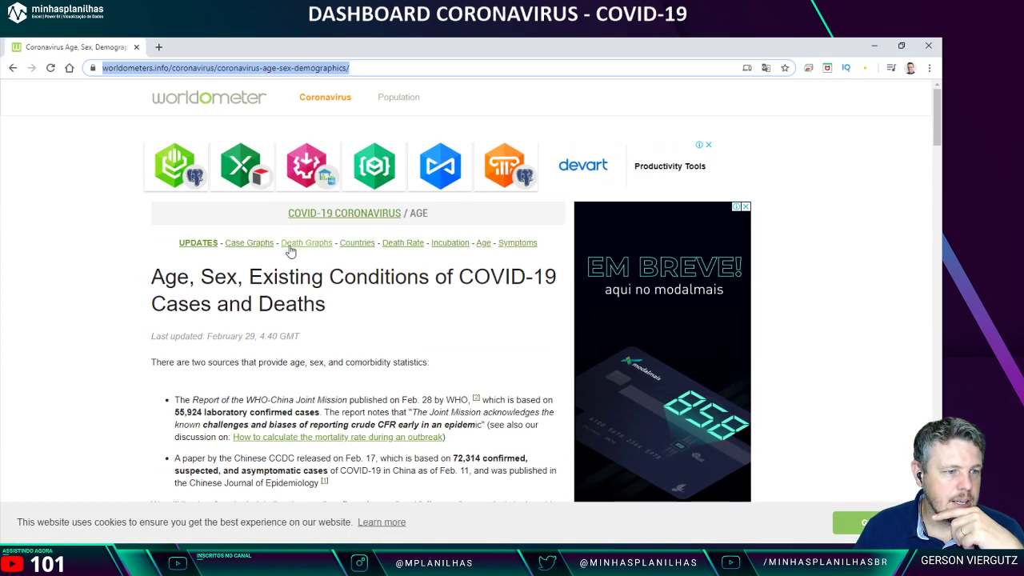
{"action": "left_click", "coordinate": [200, 243]}
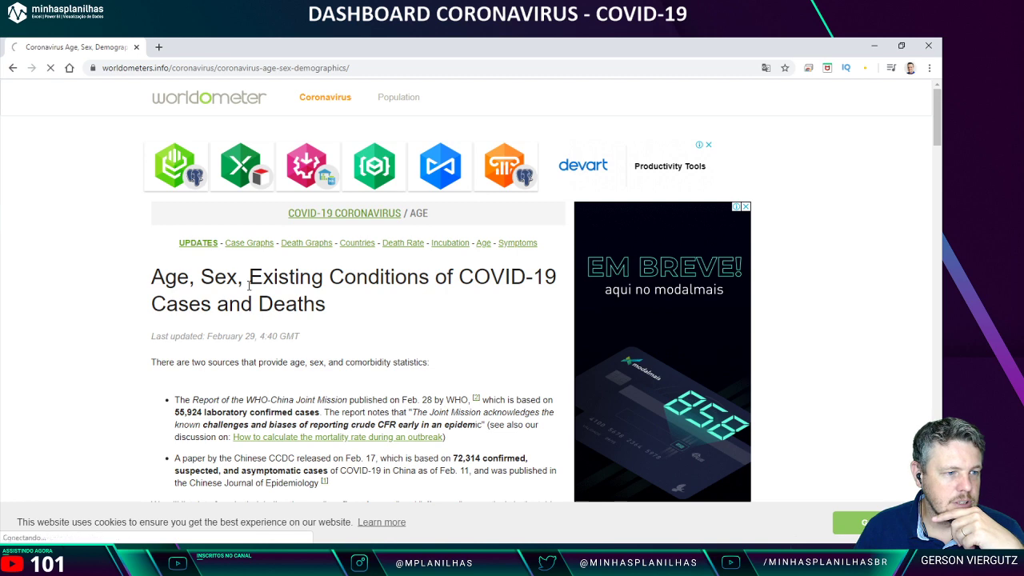
{"action": "scroll", "coordinate": [352, 246], "scroll_direction": "down", "scroll_amount": 15}
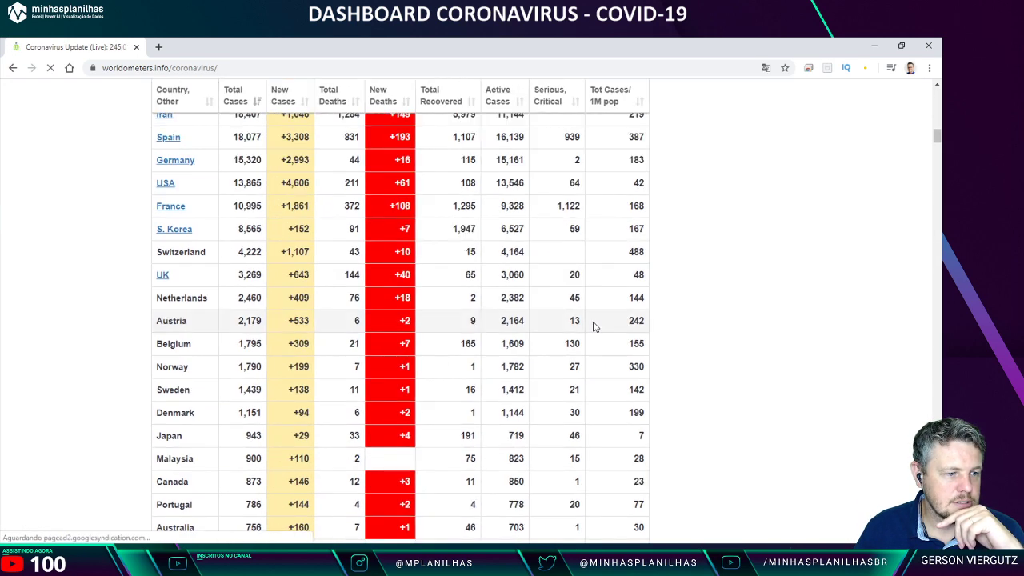
{"action": "scroll", "coordinate": [594, 326], "scroll_direction": "down", "scroll_amount": 4}
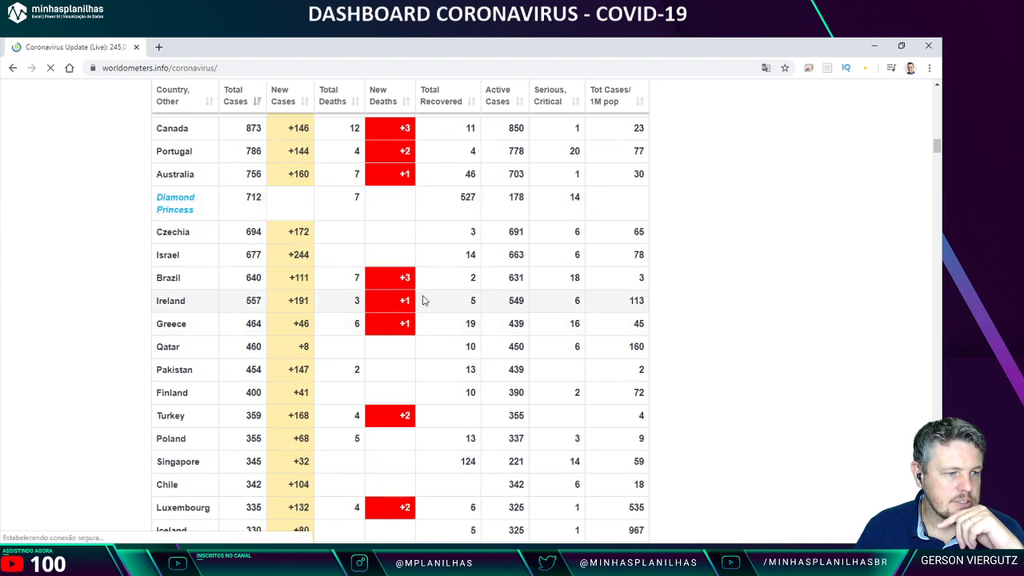
{"action": "left_click_drag", "start_coordinate": [244, 277], "coordinate": [256, 277]}
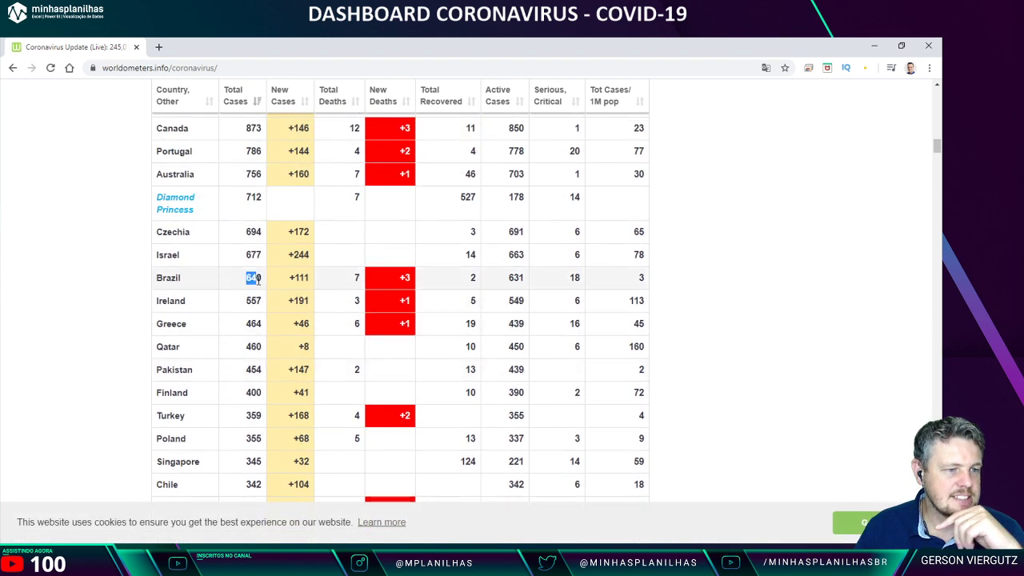
{"action": "left_click", "coordinate": [264, 283]}
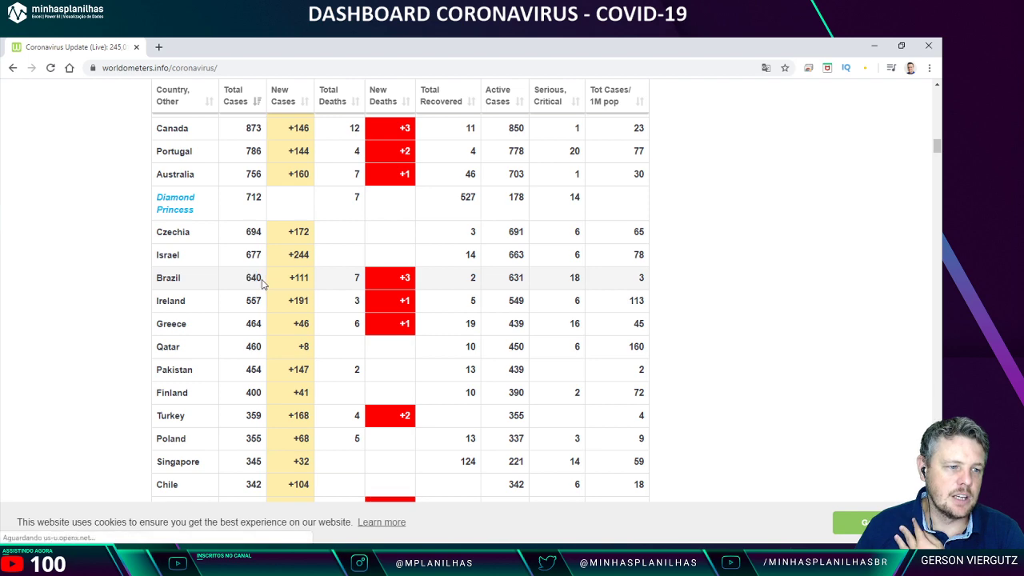
{"action": "double_click", "coordinate": [255, 279]}
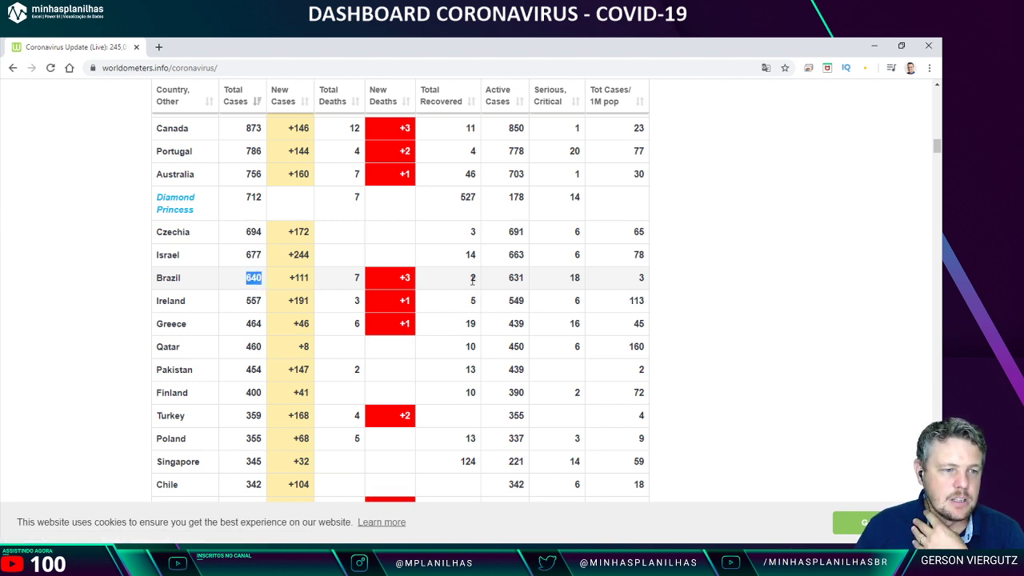
Step: Check the worldwide cases, deaths and recovered totals on the Worldometer page
{"action": "scroll", "coordinate": [476, 298], "scroll_direction": "up", "scroll_amount": 4}
{"action": "scroll", "coordinate": [475, 299], "scroll_direction": "up", "scroll_amount": 6}
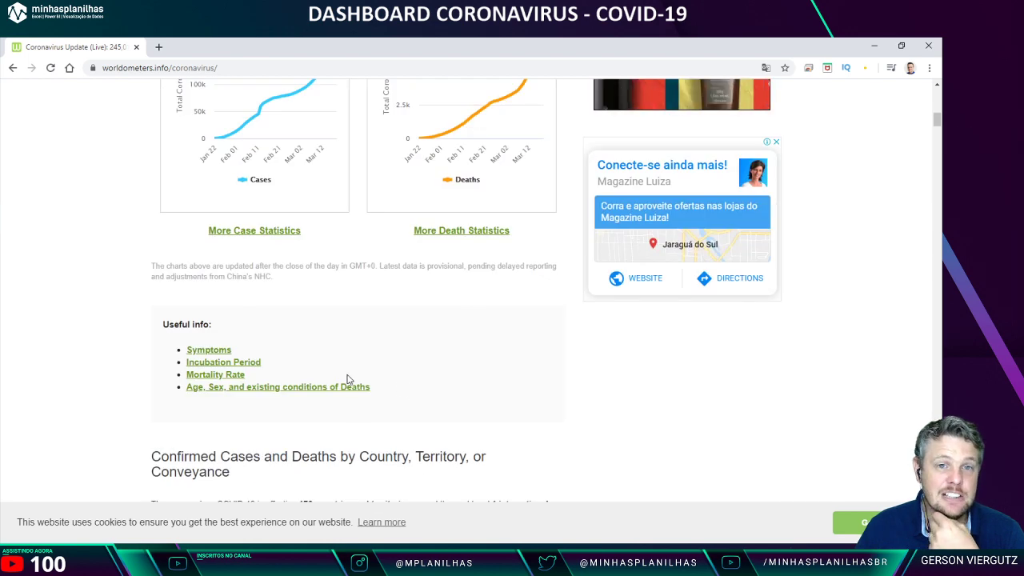
{"action": "scroll", "coordinate": [347, 384], "scroll_direction": "up", "scroll_amount": 4}
{"action": "scroll", "coordinate": [355, 364], "scroll_direction": "up", "scroll_amount": 4}
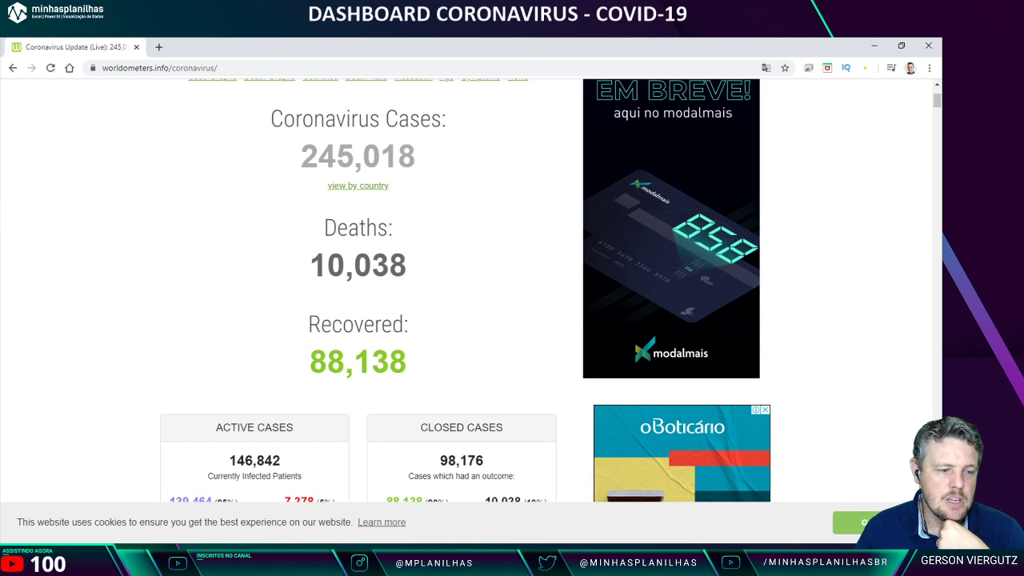
Step: Return to the Ministério da Saúde page and examine its Brazilian case figures and state map
{"action": "mouse_move", "coordinate": [301, 559]}
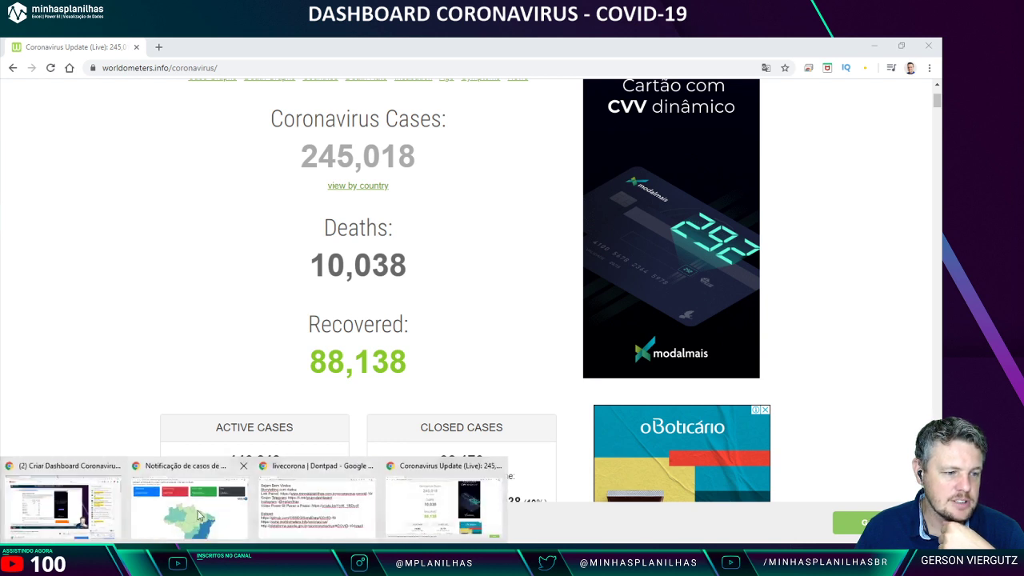
{"action": "left_click", "coordinate": [222, 512]}
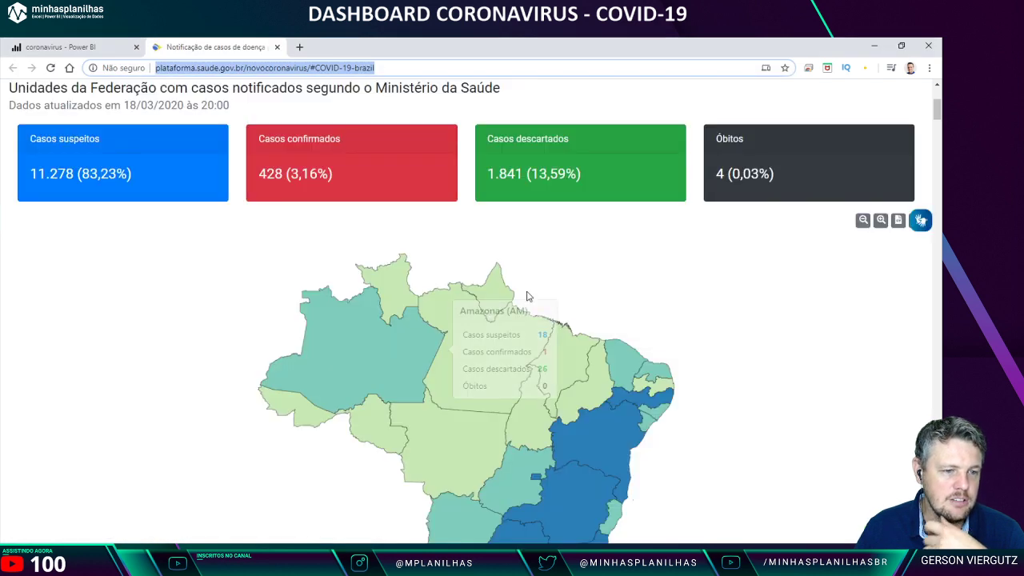
{"action": "left_click", "coordinate": [460, 233]}
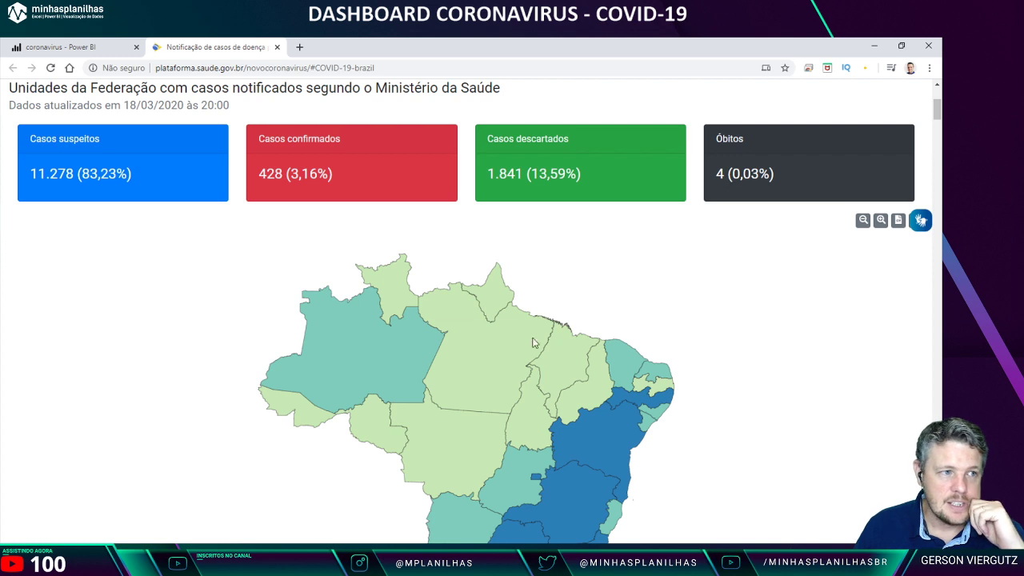
Step: Examine the Ministério da Saúde page's world map, Brazil map and table of cases by Unidade da Federação
{"action": "left_click", "coordinate": [383, 68]}
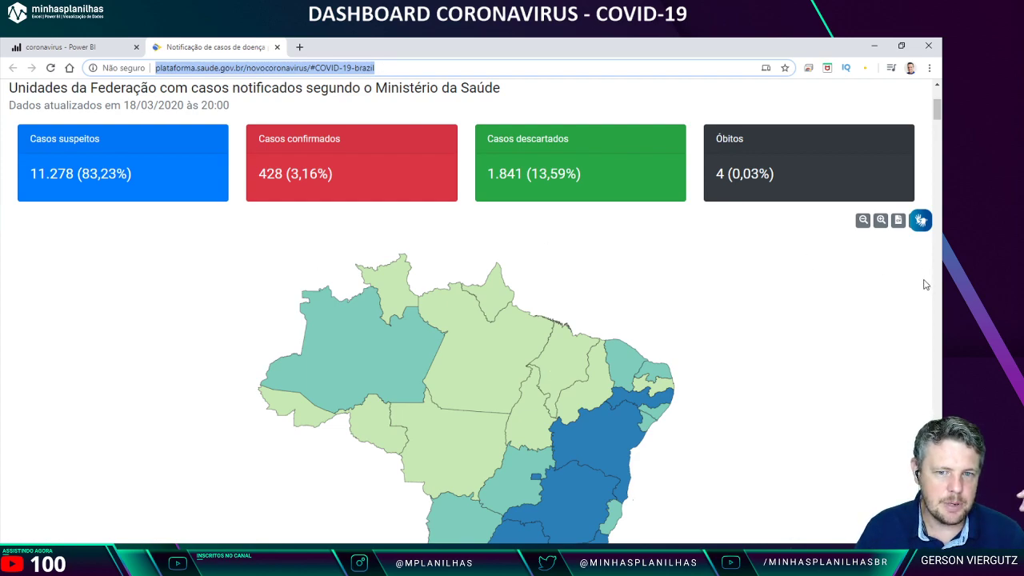
{"action": "scroll", "coordinate": [839, 304], "scroll_direction": "down", "scroll_amount": 10}
{"action": "scroll", "coordinate": [576, 242], "scroll_direction": "down", "scroll_amount": 10}
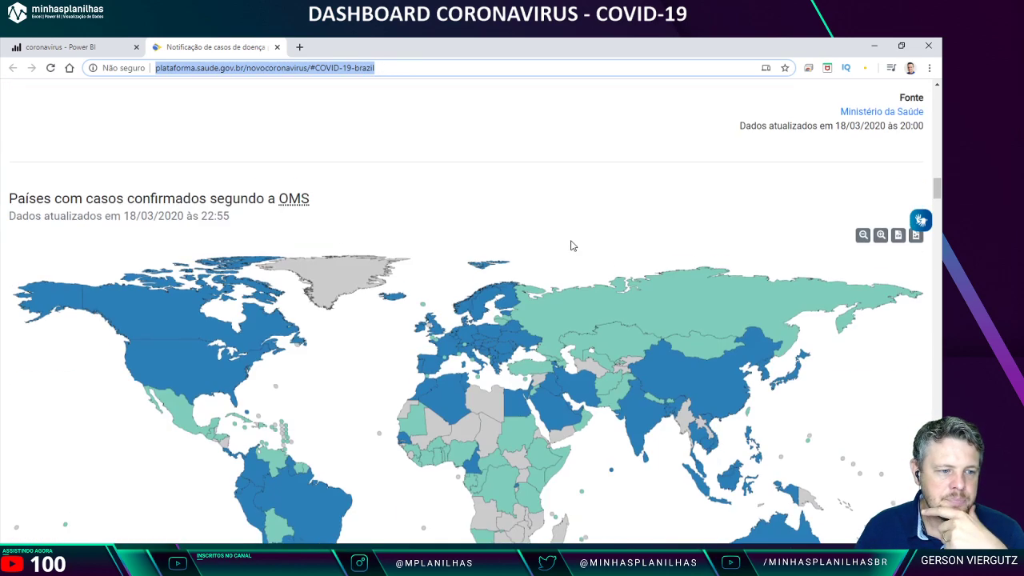
{"action": "scroll", "coordinate": [571, 248], "scroll_direction": "up", "scroll_amount": 15}
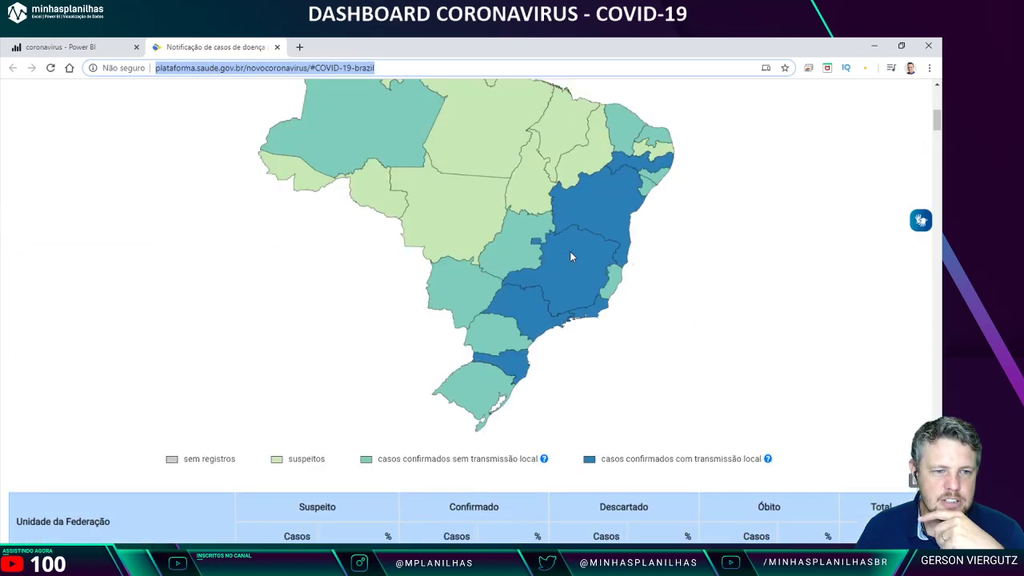
{"action": "scroll", "coordinate": [569, 256], "scroll_direction": "up", "scroll_amount": 4}
{"action": "scroll", "coordinate": [583, 265], "scroll_direction": "down", "scroll_amount": 8}
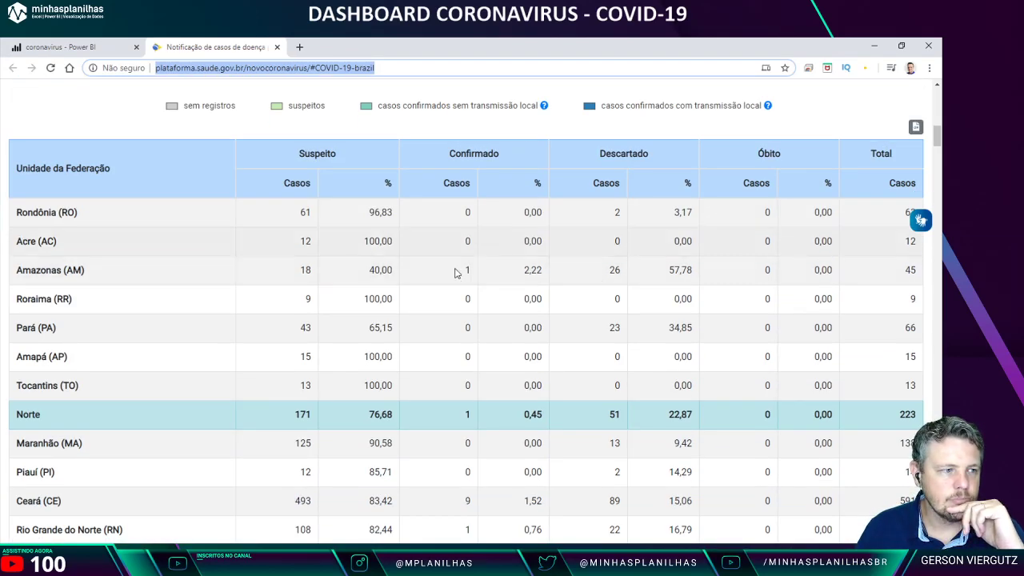
Step: Export the Unidade da Federação case table as CSV, choosing the OneDrive - Minhas Planilhas folder for brasil.csv
{"action": "left_click", "coordinate": [916, 129]}
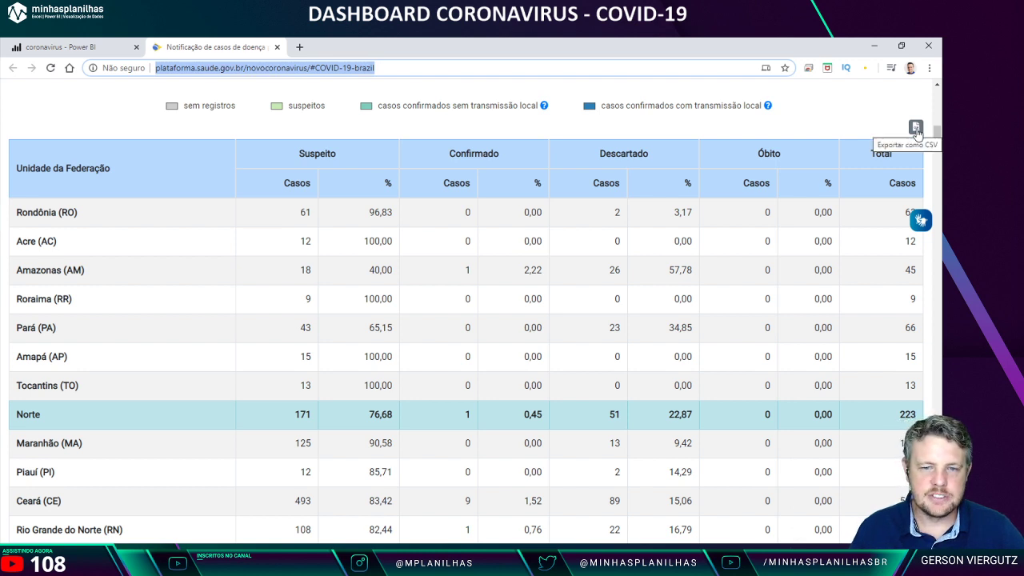
{"action": "left_click", "coordinate": [915, 129]}
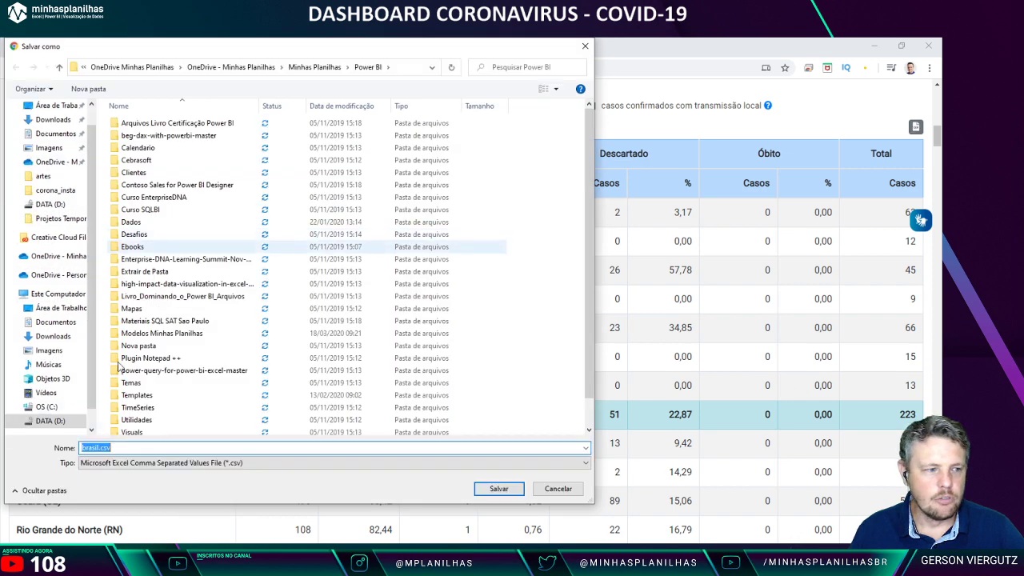
{"action": "left_click", "coordinate": [64, 162]}
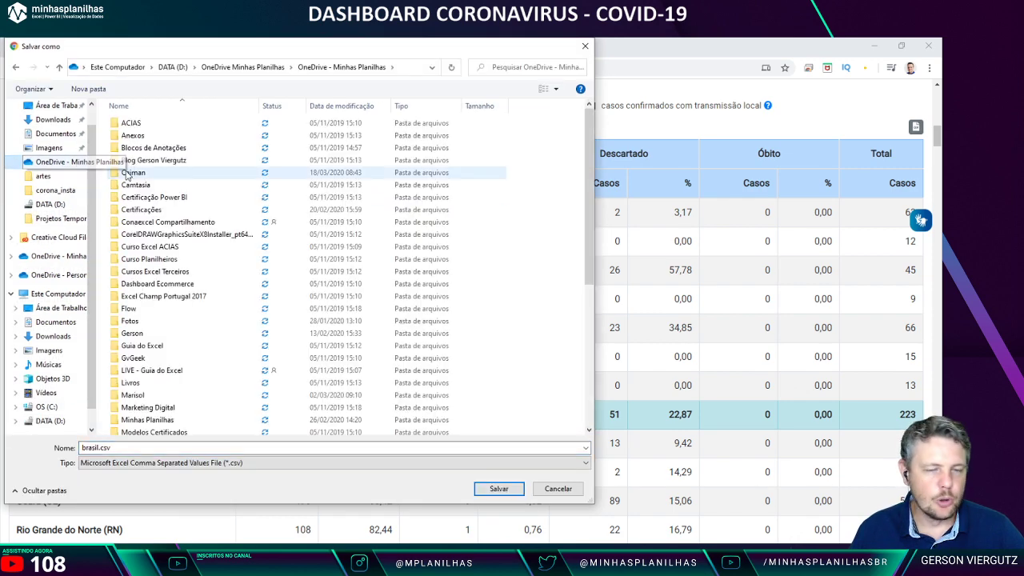
{"action": "key", "text": "Return"}
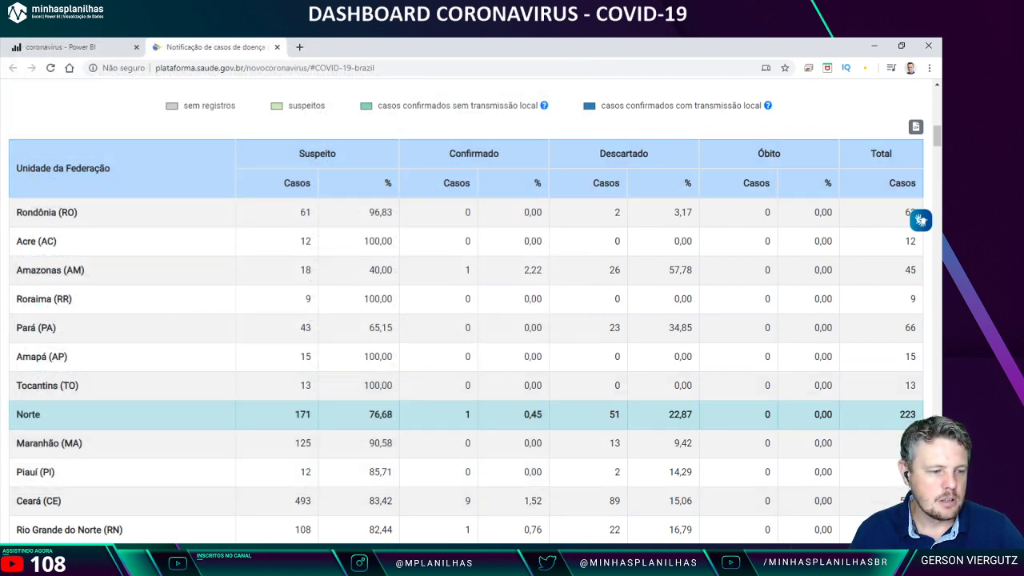
Step: Return to the Ministério da Saúde notification page in the browser, reload it and read the notice under its heading
{"action": "mouse_move", "coordinate": [302, 567]}
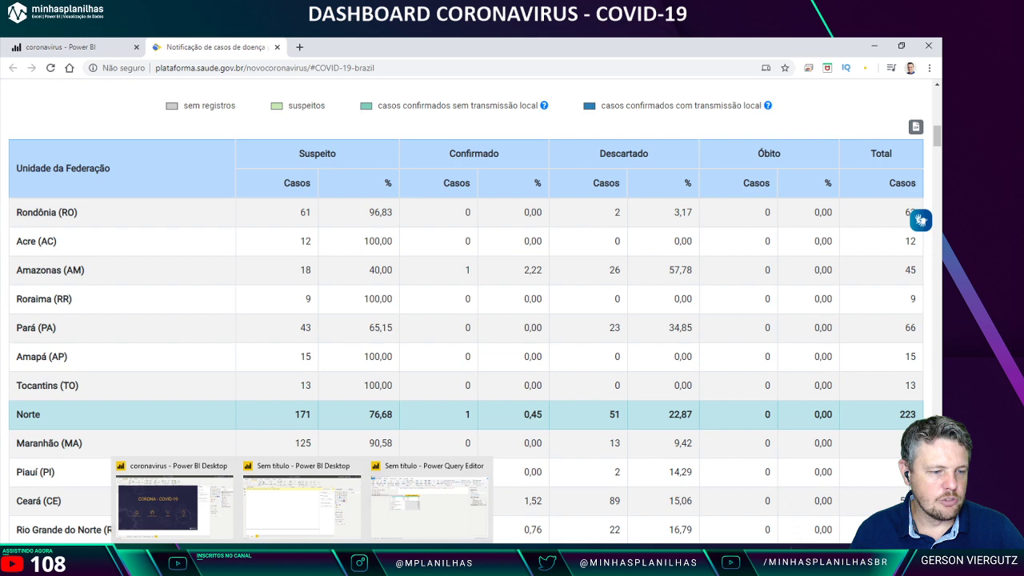
{"action": "left_click", "coordinate": [391, 519]}
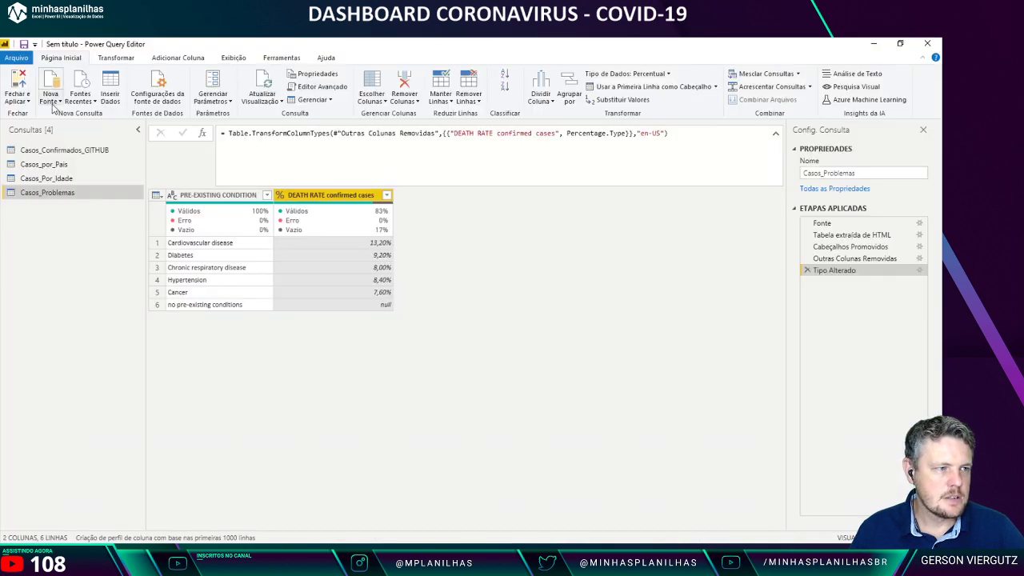
{"action": "mouse_move", "coordinate": [254, 569]}
{"action": "left_click", "coordinate": [414, 513]}
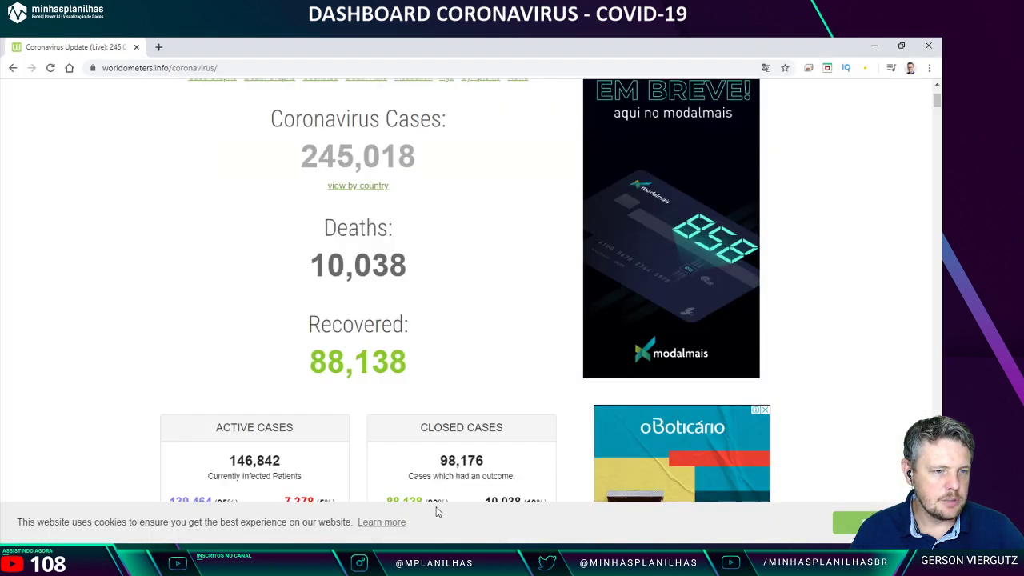
{"action": "mouse_move", "coordinate": [254, 570]}
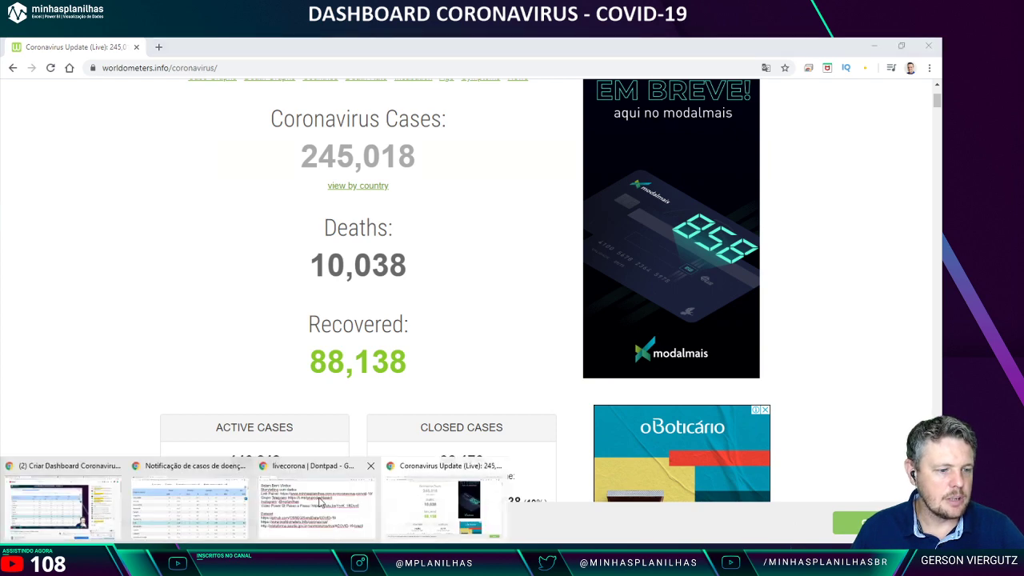
{"action": "left_click", "coordinate": [200, 495]}
{"action": "key", "text": "F5"}
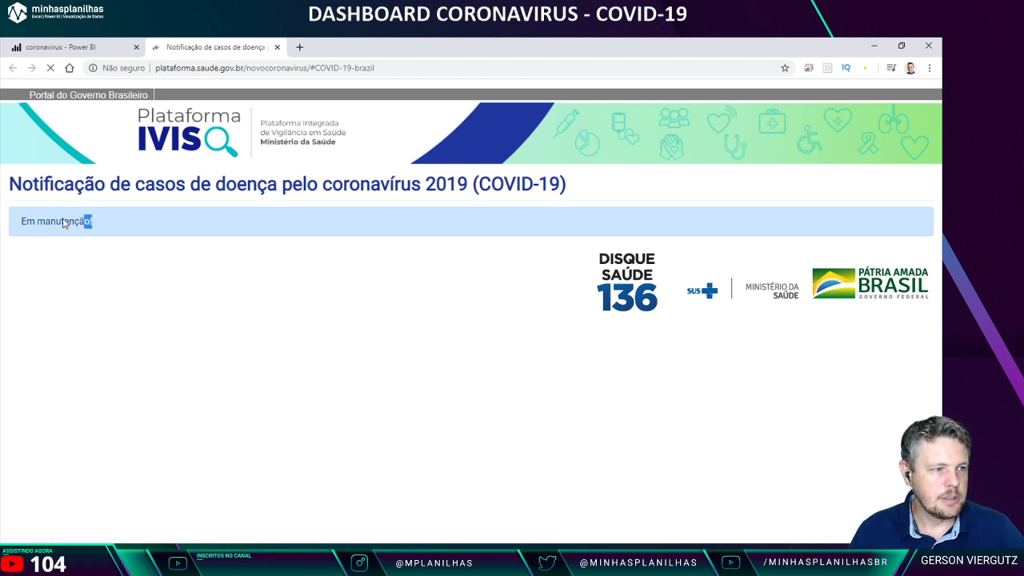
{"action": "left_click_drag", "start_coordinate": [29, 221], "coordinate": [99, 223]}
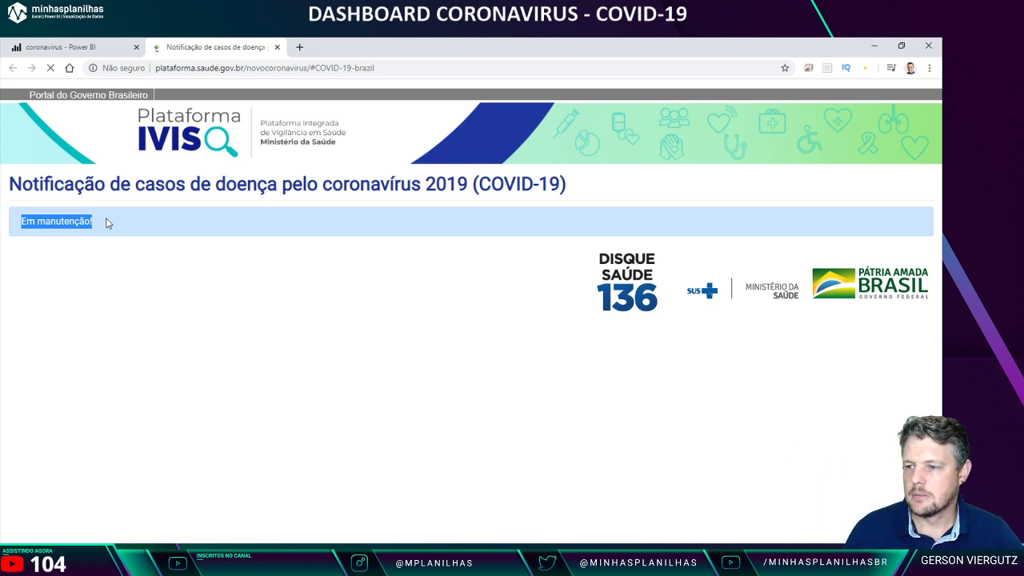
{"action": "left_click", "coordinate": [120, 231]}
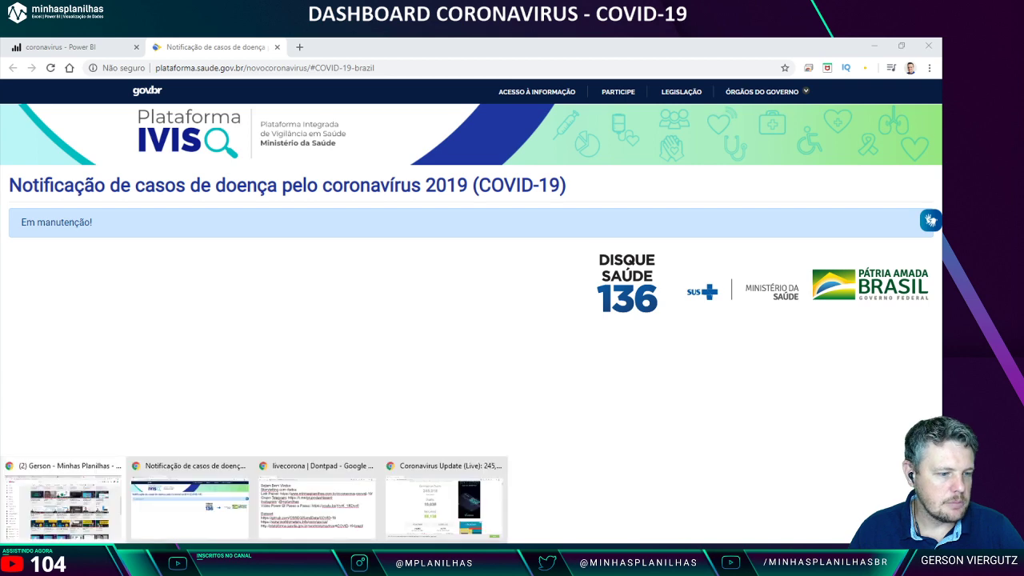
Step: Switch to the Dontpad livecorona notes and add a line starting "Vídeo One" below the Vídeo Power BI Passo a Passo link
{"action": "left_click", "coordinate": [324, 520]}
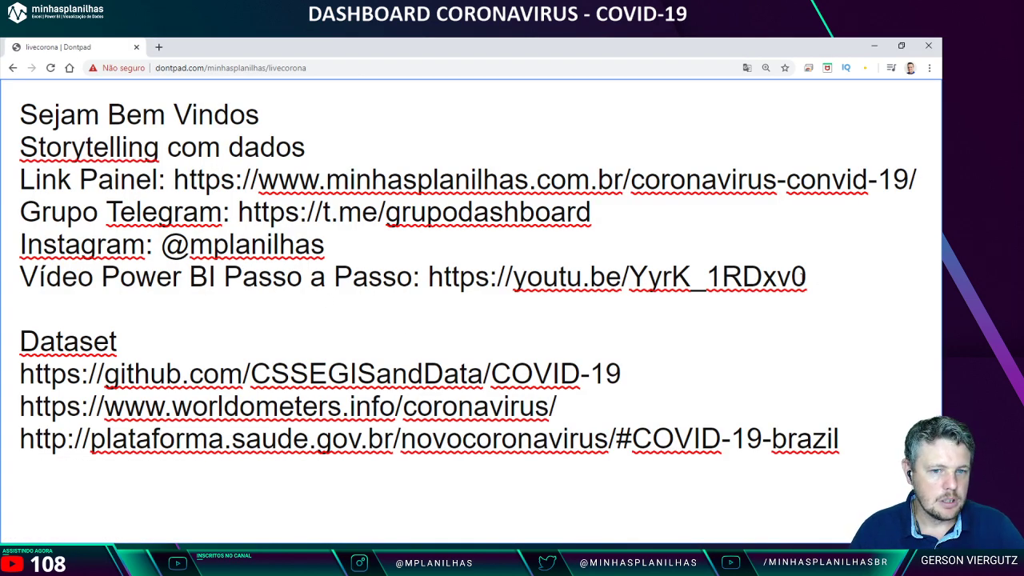
{"action": "left_click", "coordinate": [804, 278]}
{"action": "key", "text": "Return"}
{"action": "type", "text": "V"}
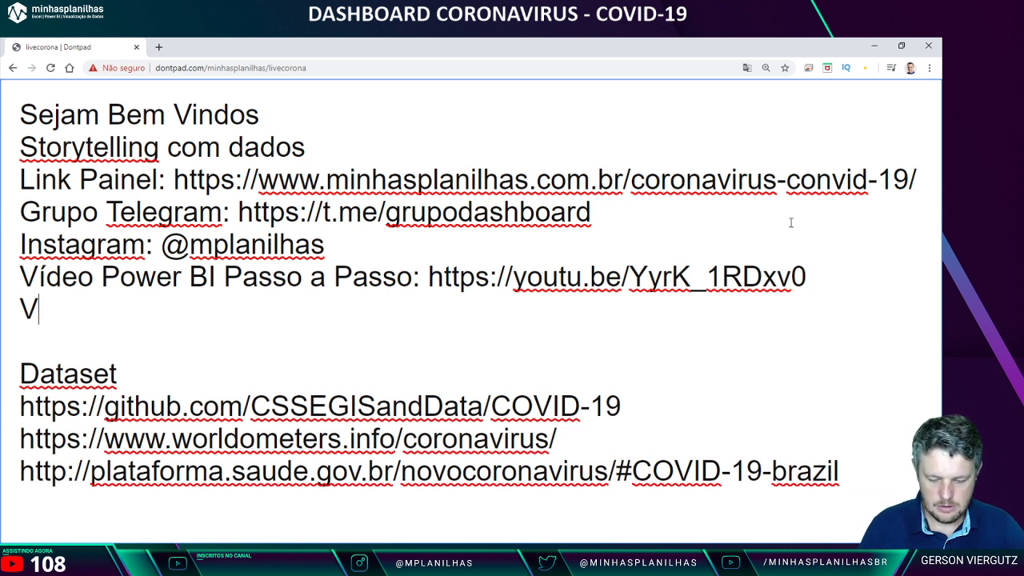
{"action": "type", "text": "ídeo One"}
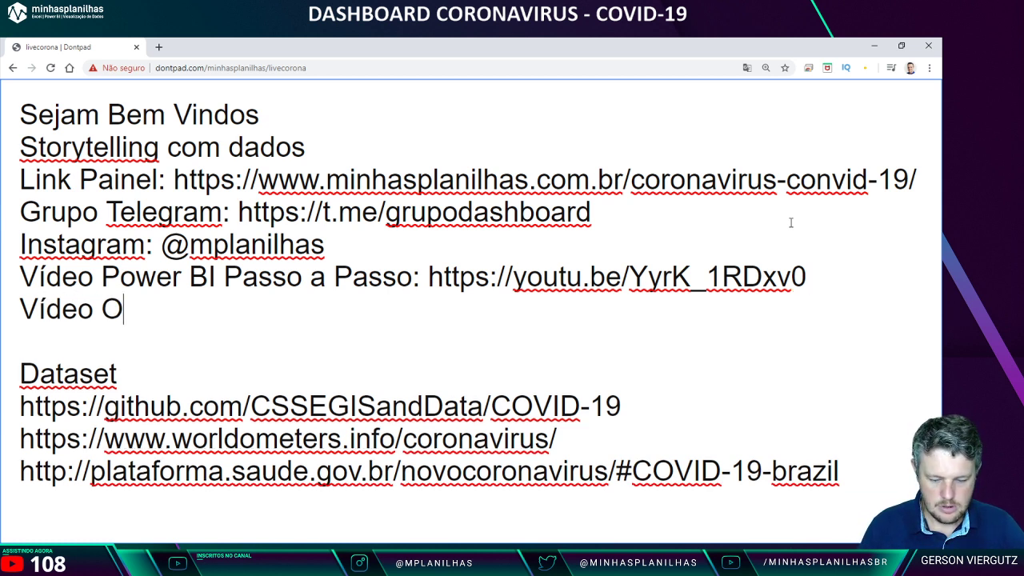
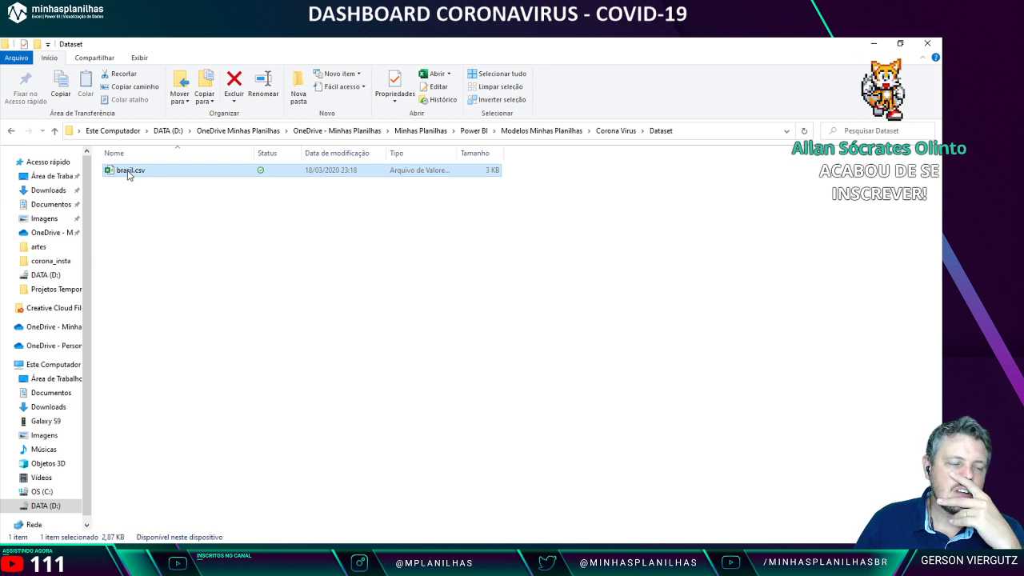
Step: Open brasil.csv from the Dataset folder in Excel and view its file information and contents
{"action": "double_click", "coordinate": [131, 173]}
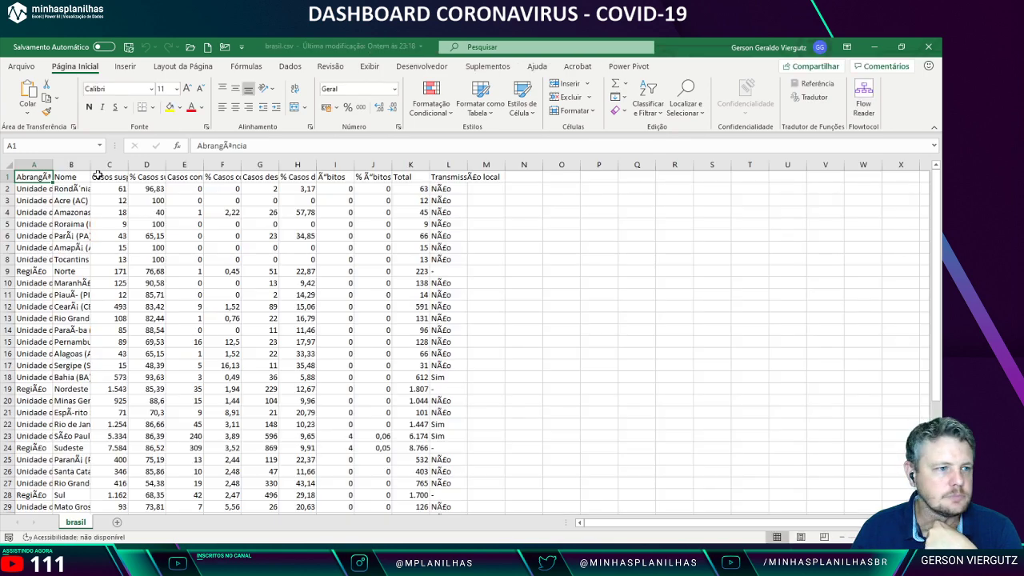
{"action": "left_click", "coordinate": [22, 67]}
{"action": "left_click", "coordinate": [29, 178]}
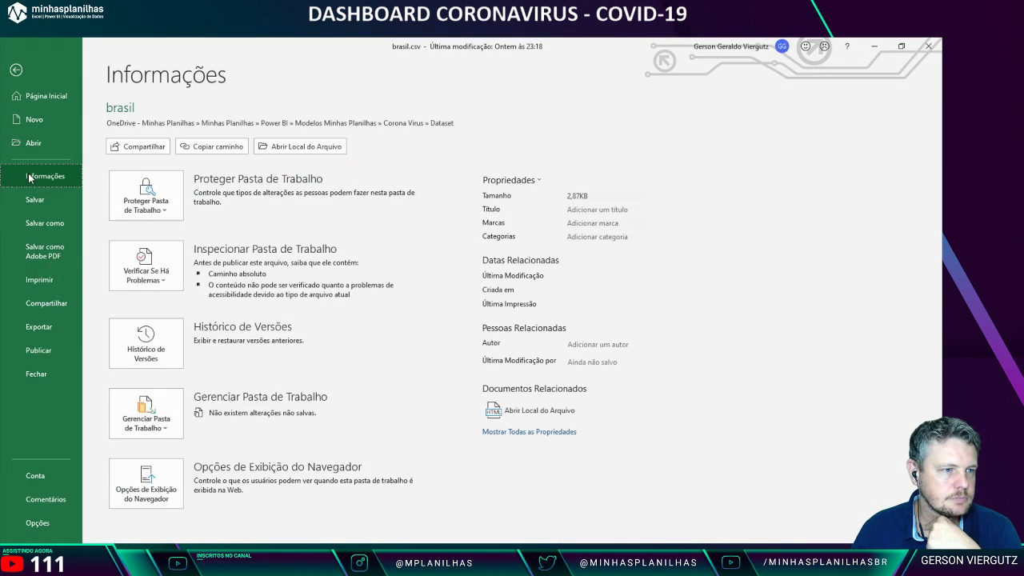
{"action": "key", "text": "Escape"}
{"action": "left_click", "coordinate": [193, 236]}
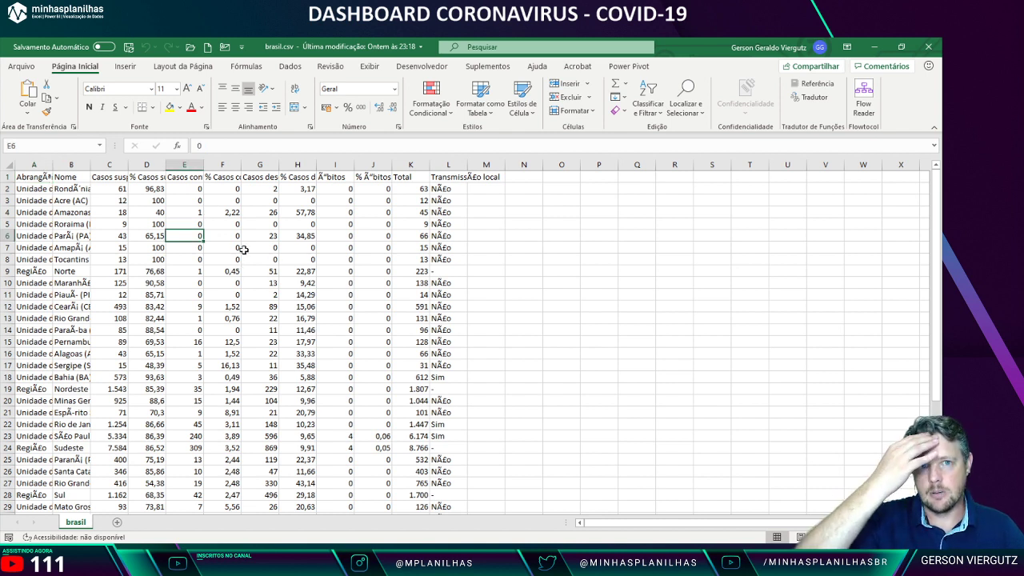
Step: Copy the OneDrive path of brasil.csv from its file information and close the workbook
{"action": "left_click", "coordinate": [22, 66]}
{"action": "left_click", "coordinate": [45, 177]}
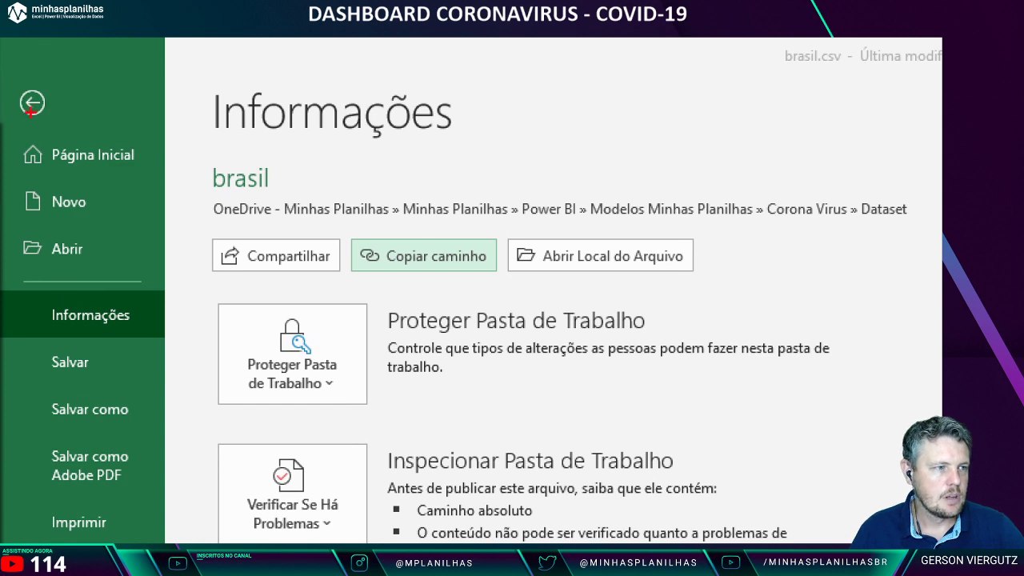
{"action": "left_click_drag", "start_coordinate": [21, 284], "coordinate": [162, 339]}
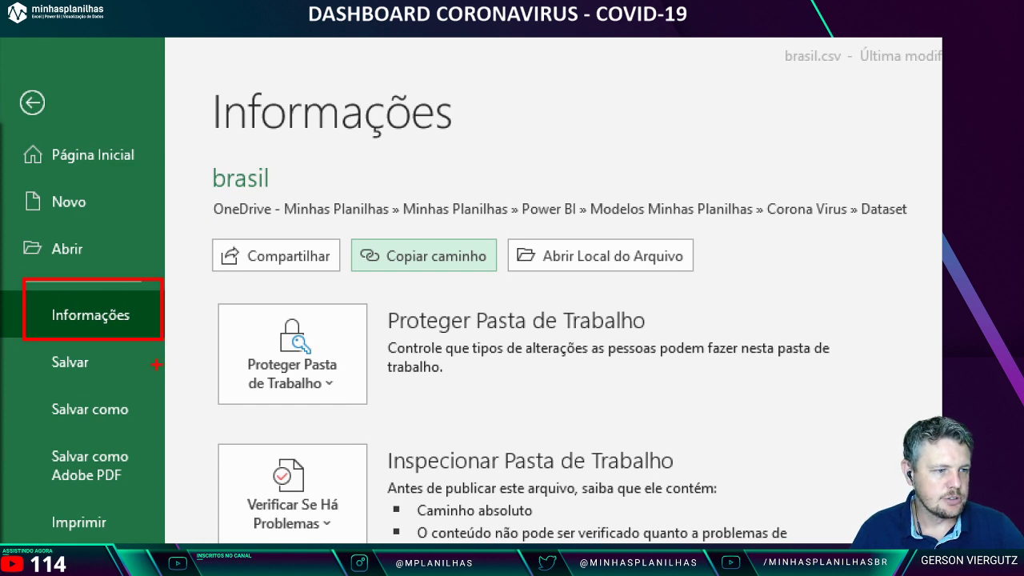
{"action": "left_click_drag", "start_coordinate": [207, 187], "coordinate": [929, 222]}
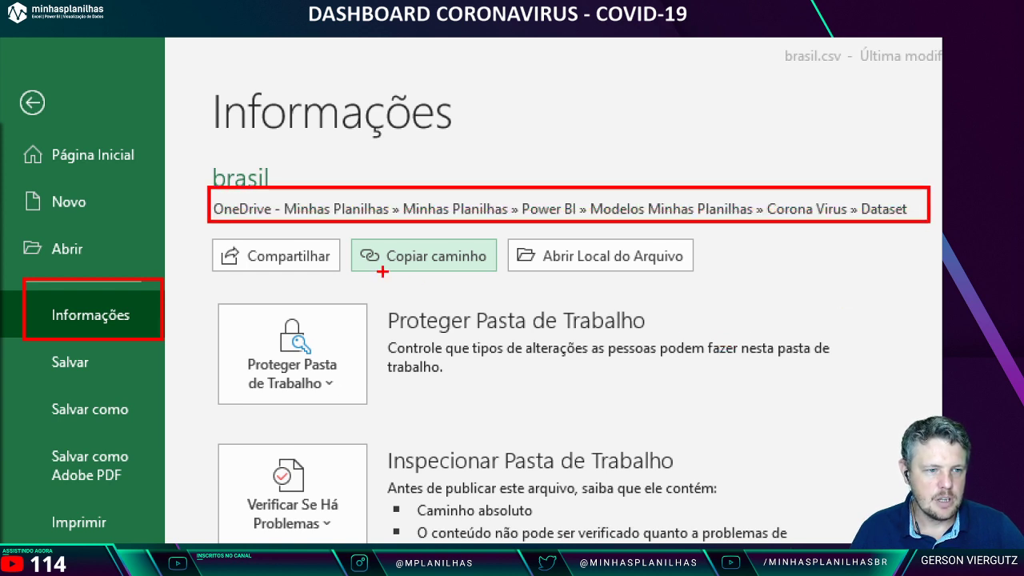
{"action": "left_click_drag", "start_coordinate": [382, 272], "coordinate": [313, 314]}
{"action": "left_click_drag", "start_coordinate": [418, 273], "coordinate": [447, 313]}
{"action": "left_click_drag", "start_coordinate": [472, 279], "coordinate": [547, 320]}
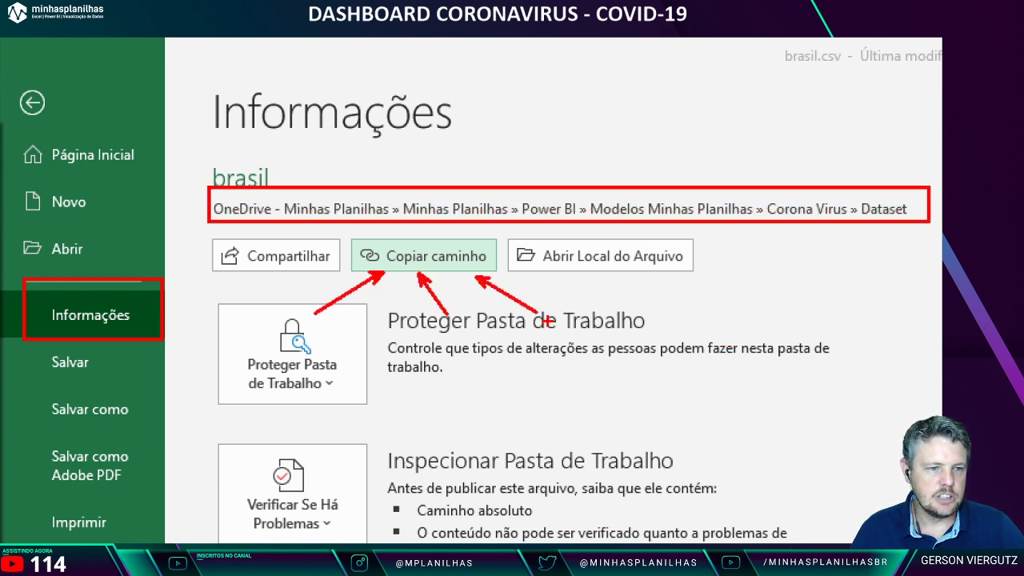
{"action": "key", "text": "Escape"}
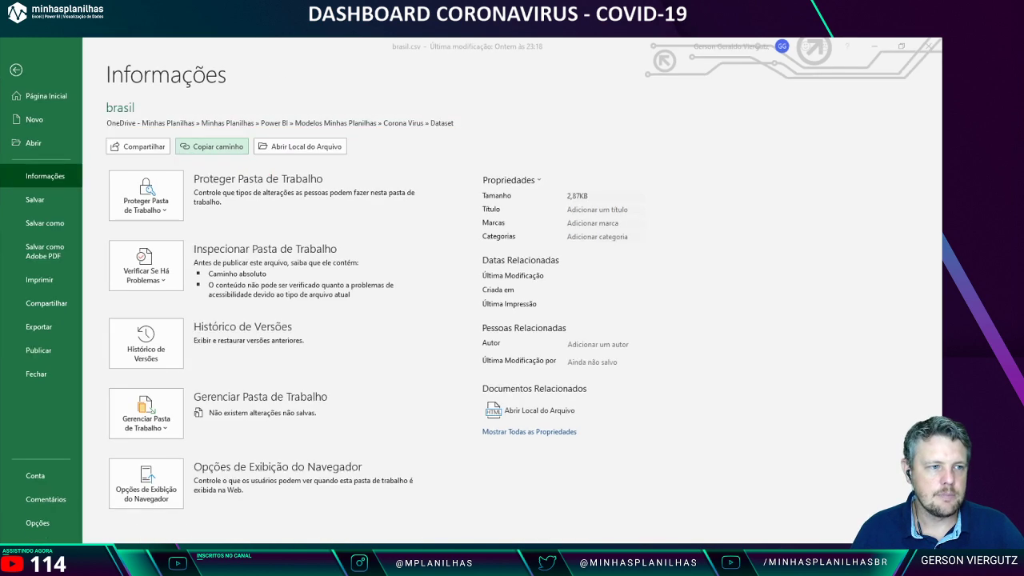
{"action": "key", "text": "Escape"}
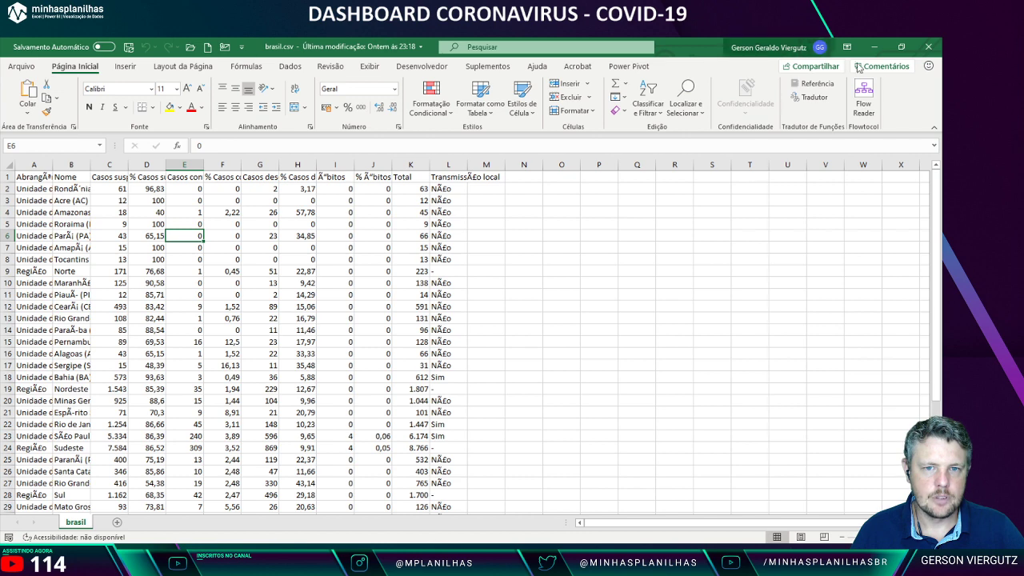
{"action": "key", "text": "ctrl+w"}
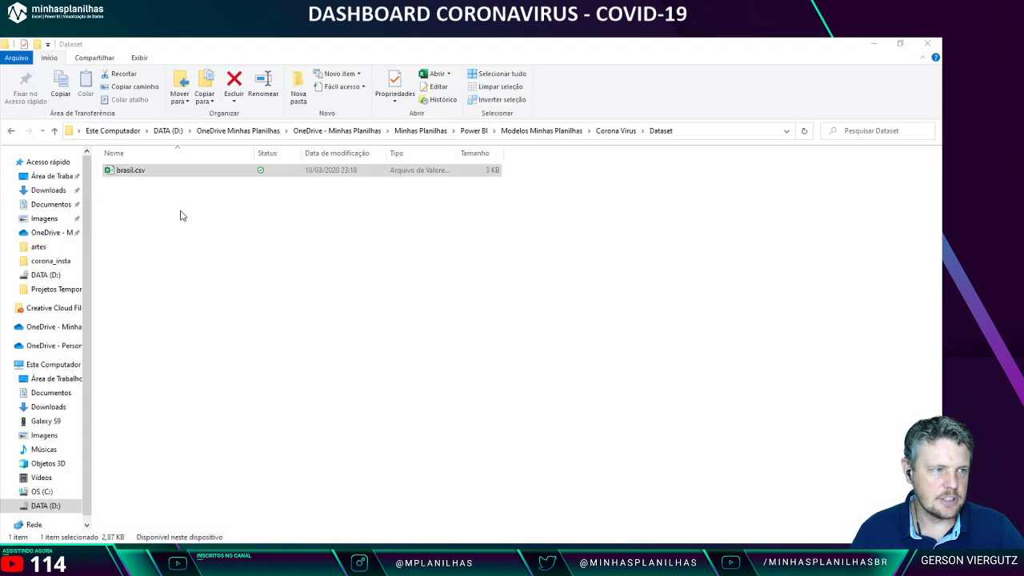
Step: Switch to the Power Query Editor and start a new Web source with the copied OneDrive path of brasil.csv as its URL
{"action": "mouse_move", "coordinate": [301, 560]}
{"action": "left_click", "coordinate": [411, 532]}
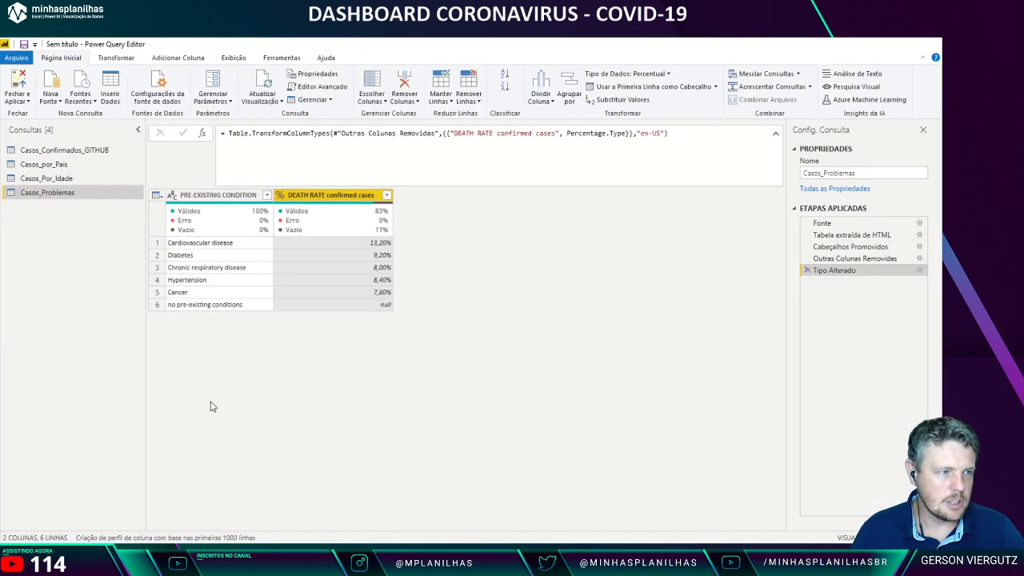
{"action": "left_click", "coordinate": [51, 89]}
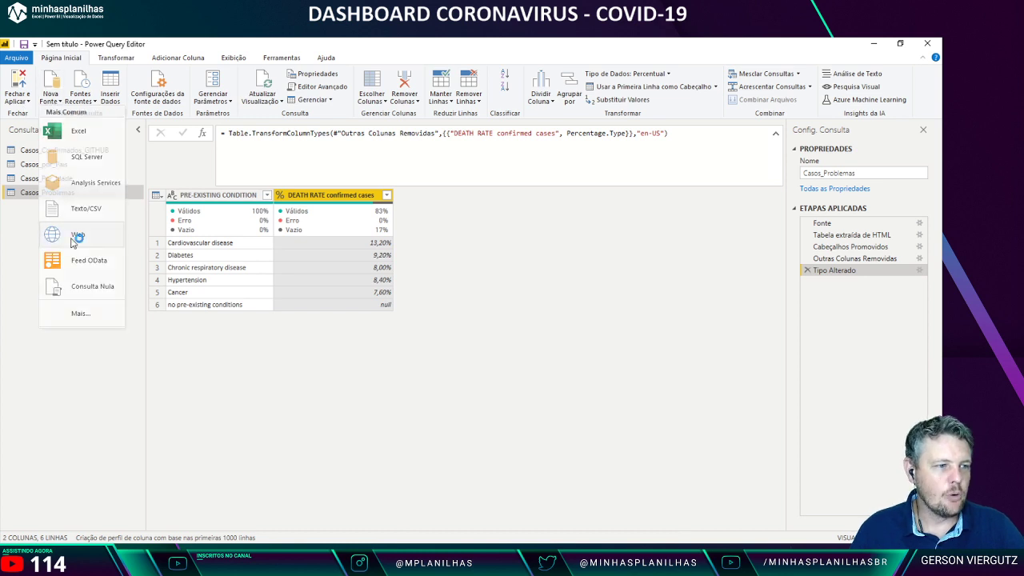
{"action": "left_click", "coordinate": [76, 210]}
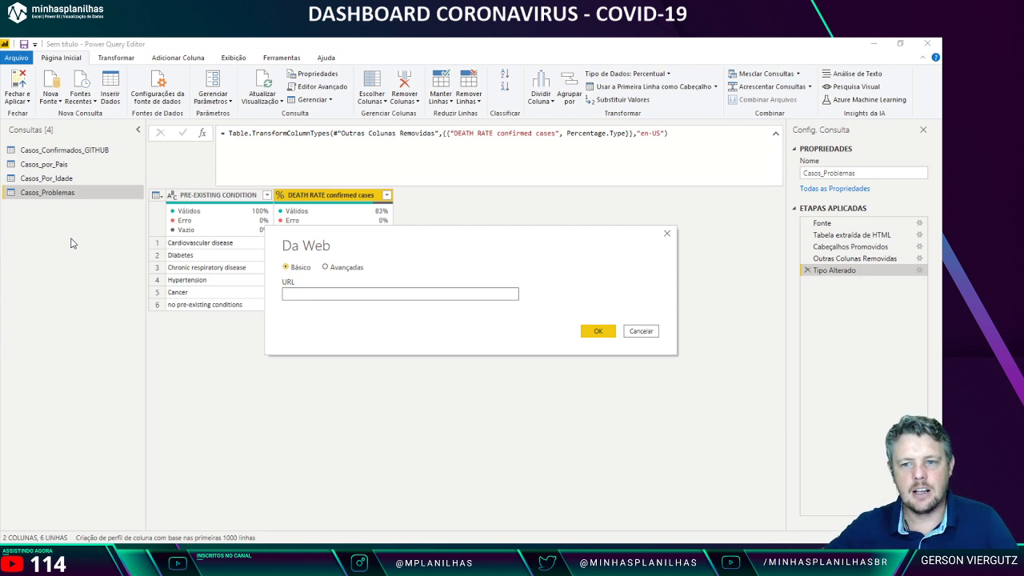
{"action": "key", "text": "ctrl+v"}
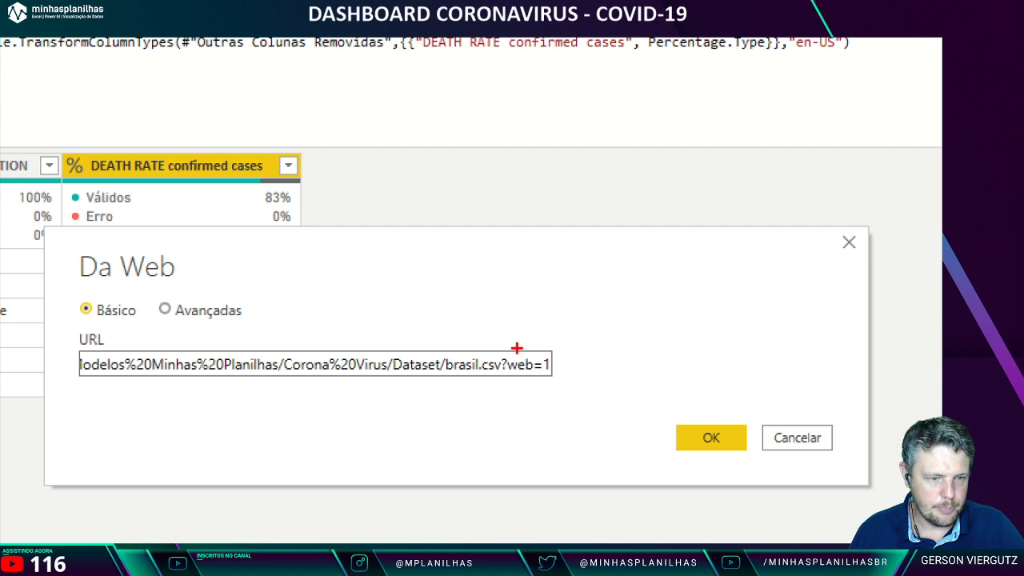
Step: Remove the "?web=1" suffix from the source URL so it ends in brasil.csv, and connect to the file
{"action": "left_click_drag", "start_coordinate": [500, 286], "coordinate": [508, 294]}
{"action": "left_click_drag", "start_coordinate": [528, 362], "coordinate": [560, 379]}
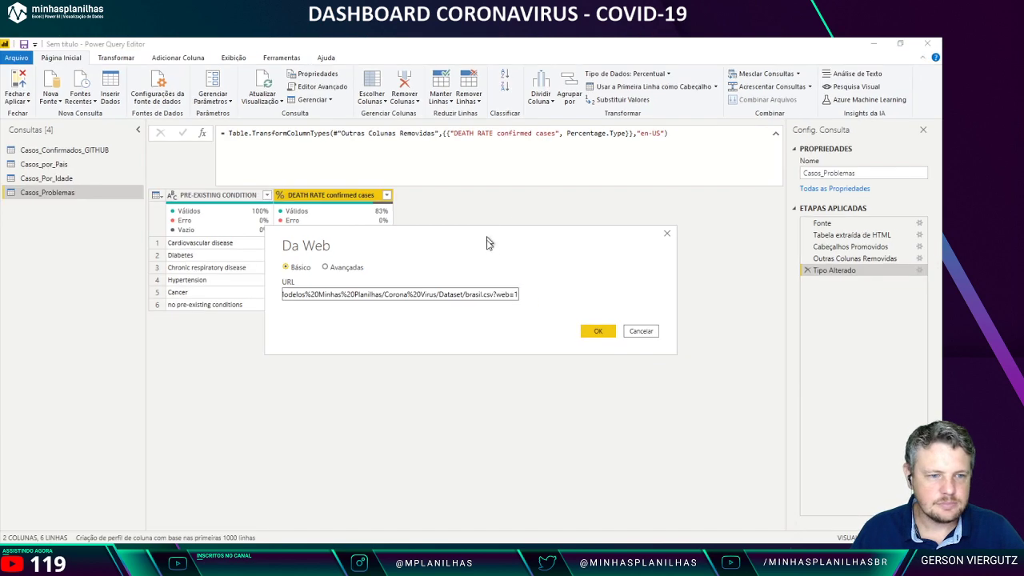
{"action": "left_click_drag", "start_coordinate": [495, 298], "coordinate": [537, 296]}
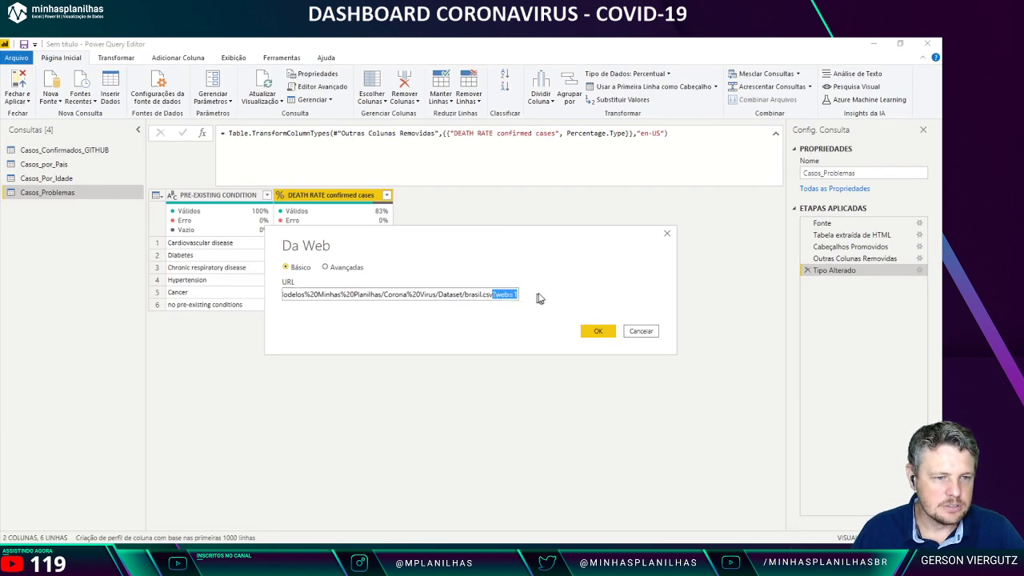
{"action": "key", "text": "BackSpace"}
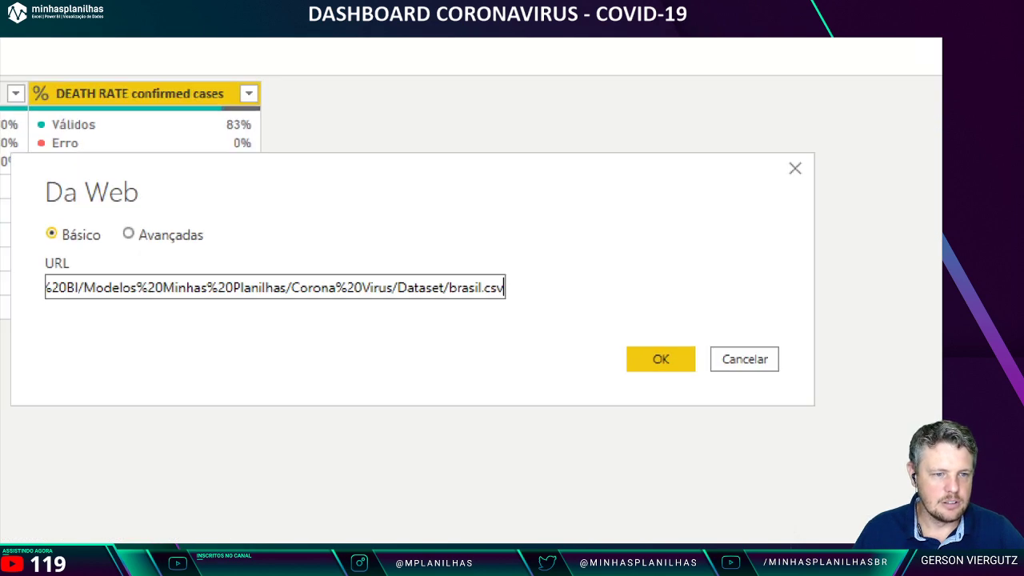
{"action": "left_click_drag", "start_coordinate": [443, 271], "coordinate": [516, 301]}
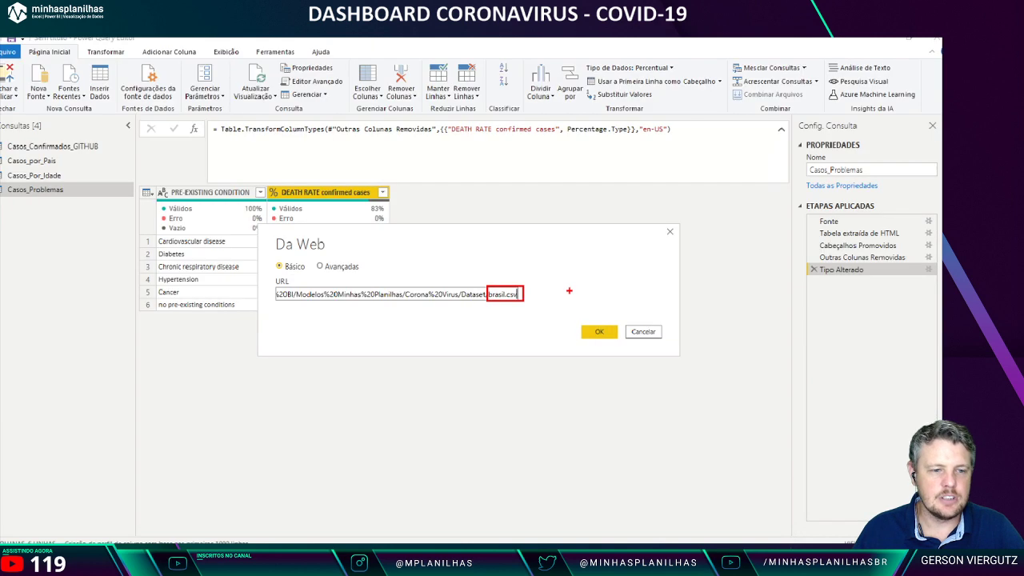
{"action": "left_click", "coordinate": [660, 361]}
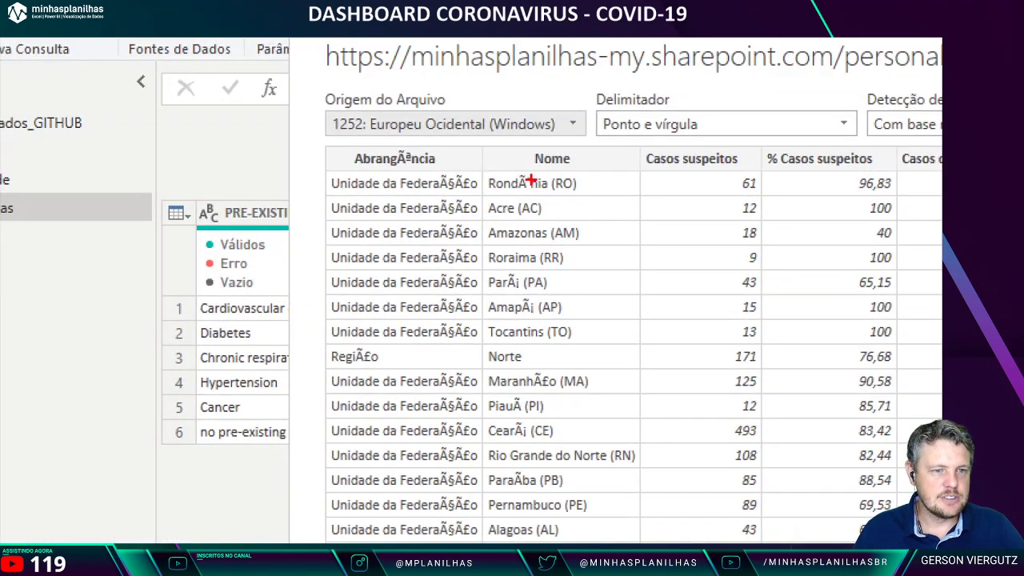
Step: Set the file origin of the CSV preview to 65001: Unicode (UTF-8) and load it as a query
{"action": "left_click_drag", "start_coordinate": [475, 170], "coordinate": [573, 196]}
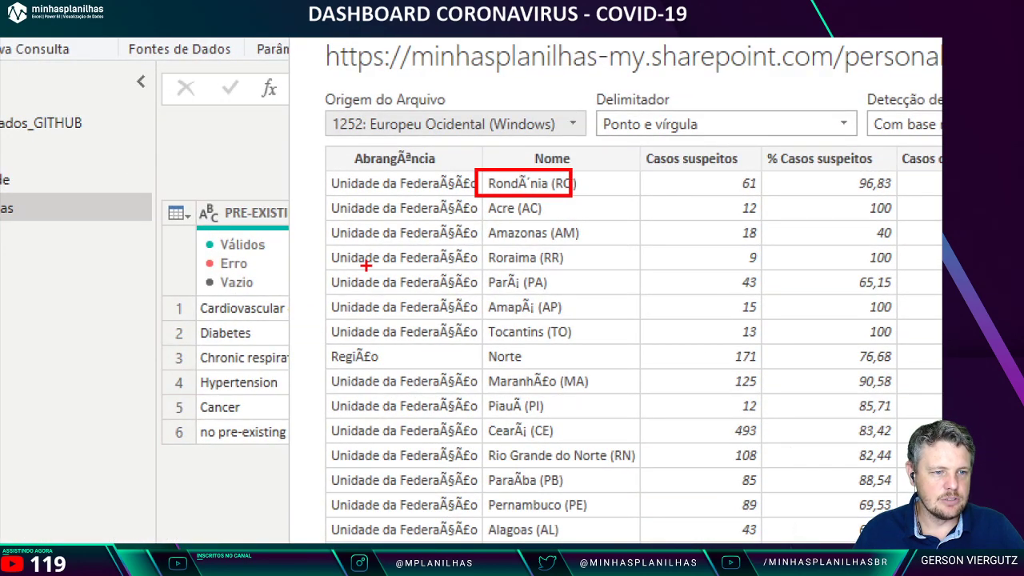
{"action": "left_click_drag", "start_coordinate": [377, 269], "coordinate": [485, 292]}
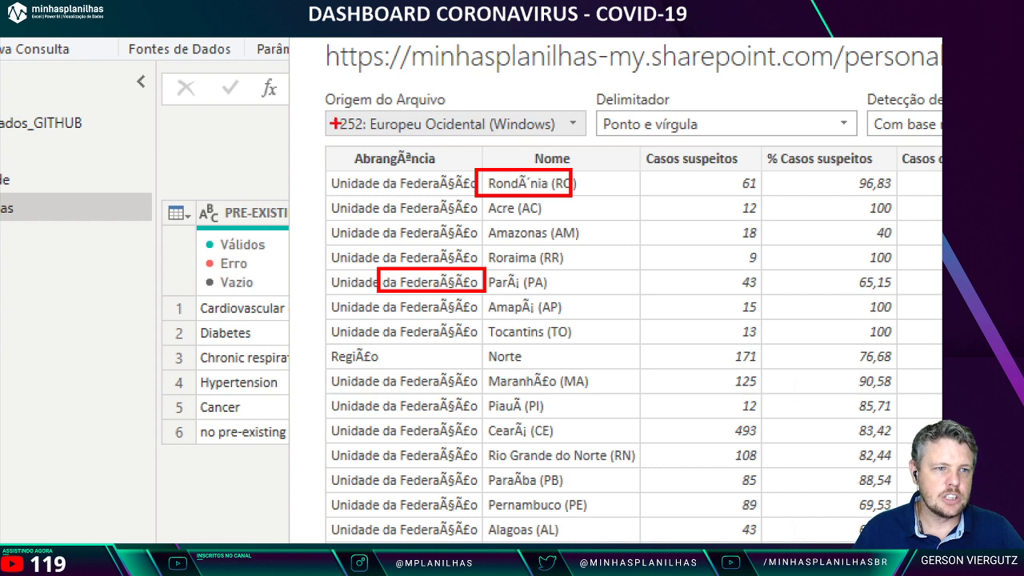
{"action": "key", "text": "Escape"}
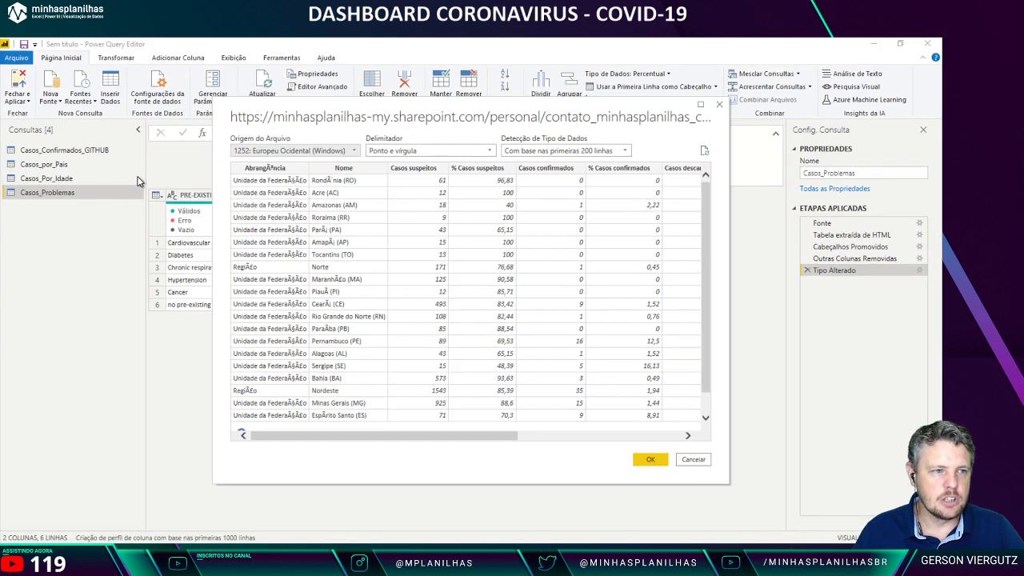
{"action": "left_click", "coordinate": [326, 153]}
{"action": "scroll", "coordinate": [340, 256], "scroll_direction": "down", "scroll_amount": 10}
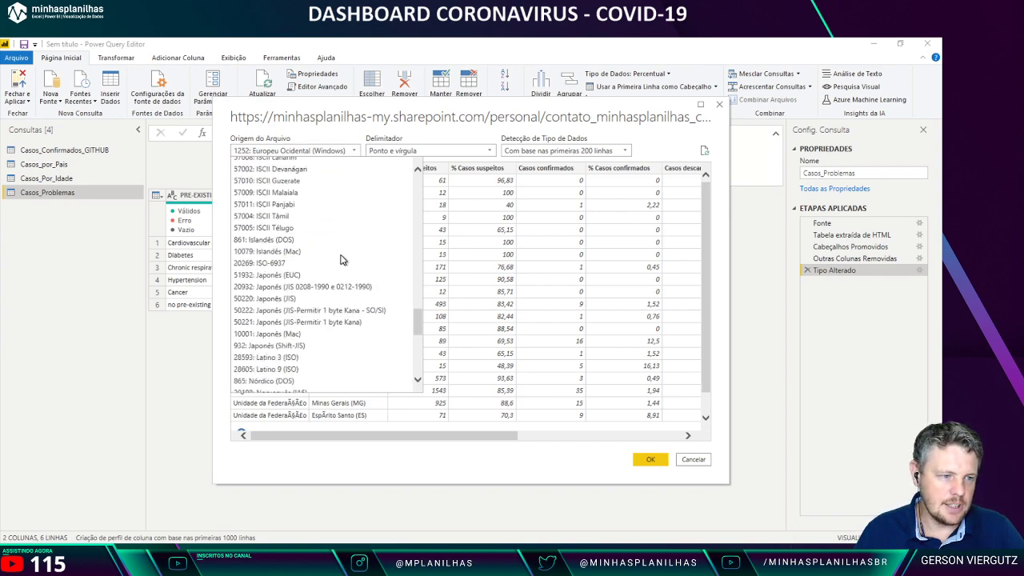
{"action": "scroll", "coordinate": [341, 258], "scroll_direction": "down", "scroll_amount": 15}
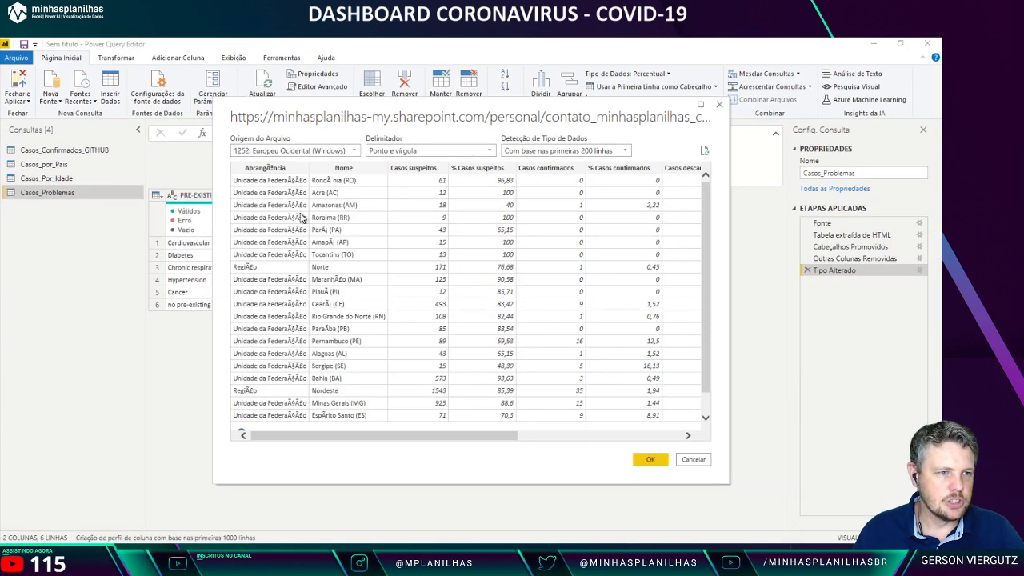
{"action": "left_click", "coordinate": [320, 150]}
{"action": "scroll", "coordinate": [324, 323], "scroll_direction": "down", "scroll_amount": 20}
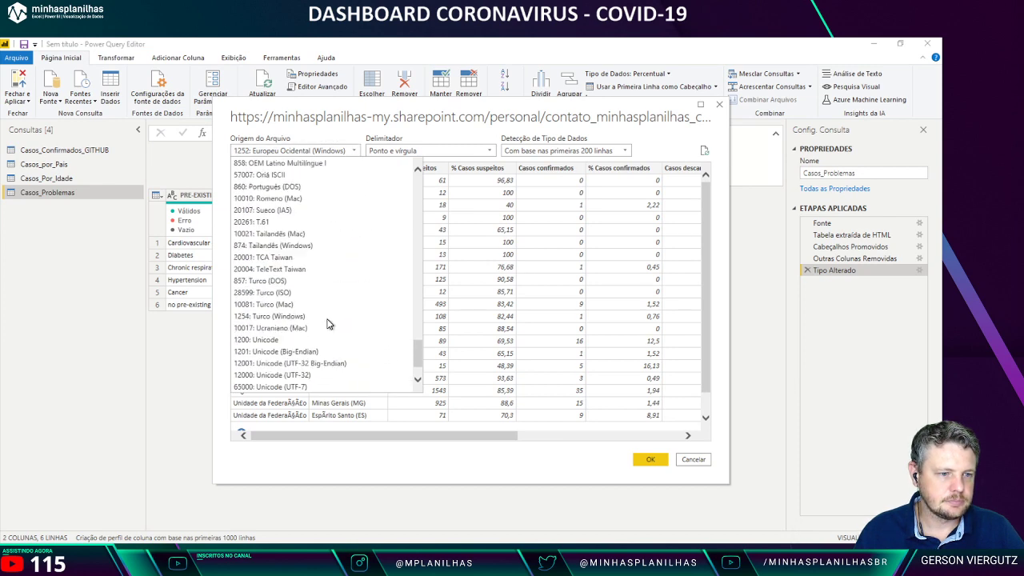
{"action": "left_click", "coordinate": [301, 352]}
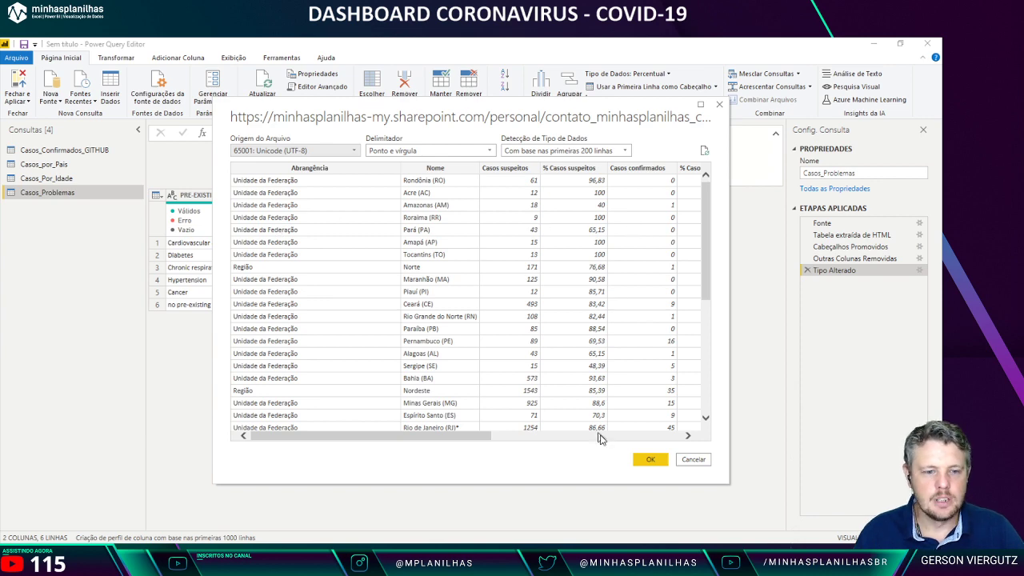
{"action": "left_click", "coordinate": [650, 459]}
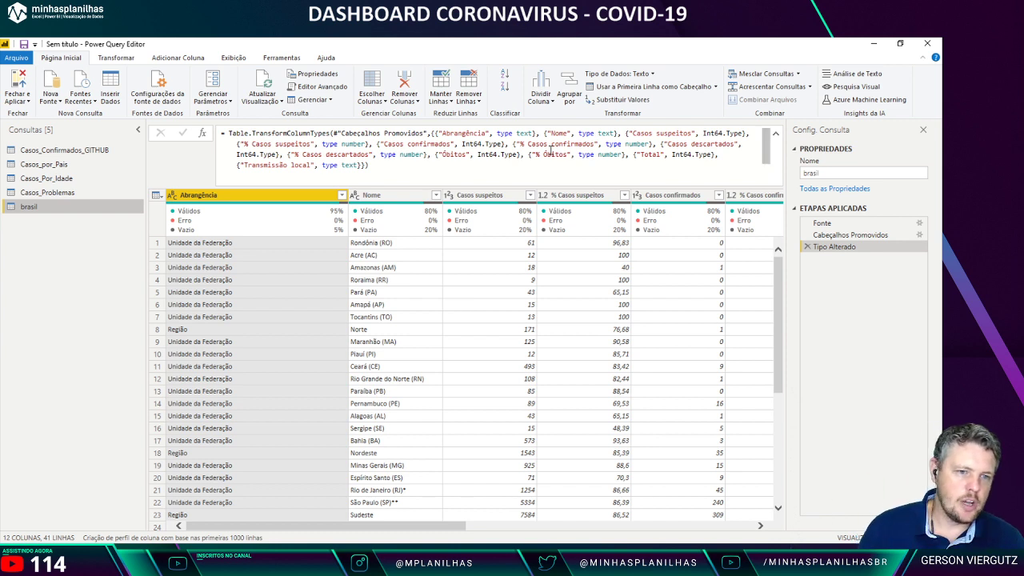
Step: Review the brasil query's columns and footer rows, and remove the rows with an empty Nome
{"action": "left_click_drag", "start_coordinate": [392, 532], "coordinate": [736, 532]}
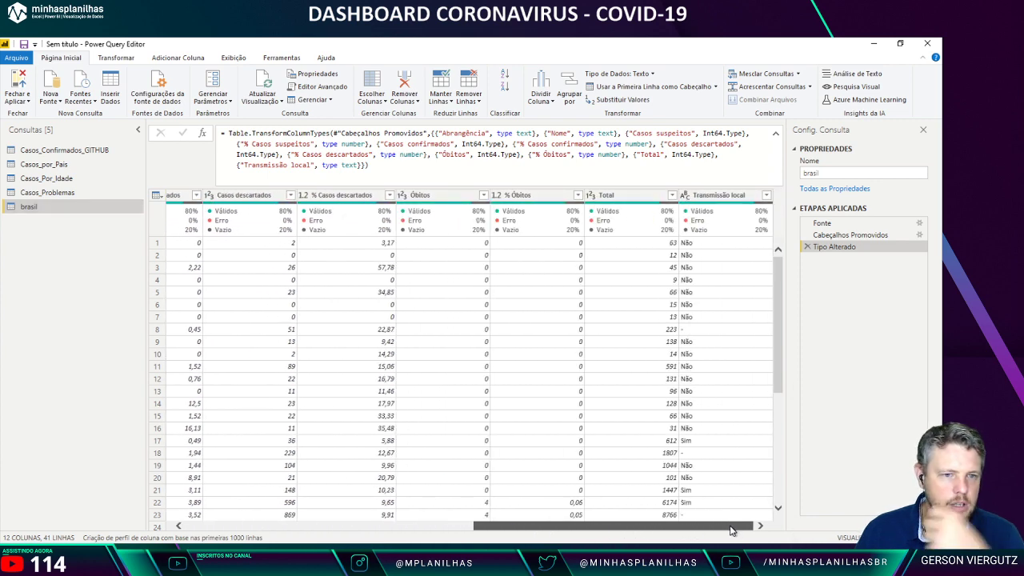
{"action": "left_click_drag", "start_coordinate": [720, 530], "coordinate": [355, 521]}
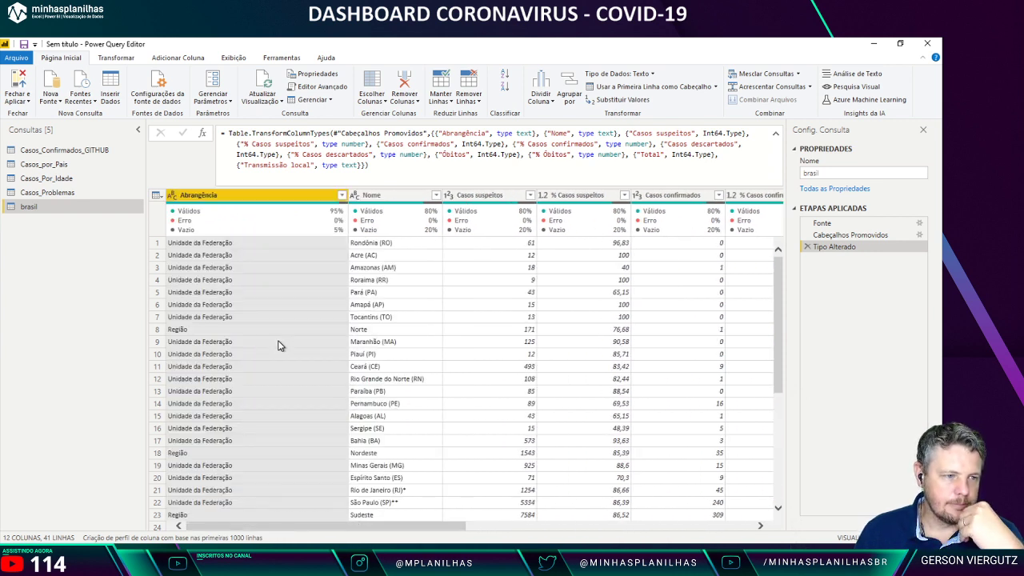
{"action": "scroll", "coordinate": [247, 299], "scroll_direction": "down", "scroll_amount": 1}
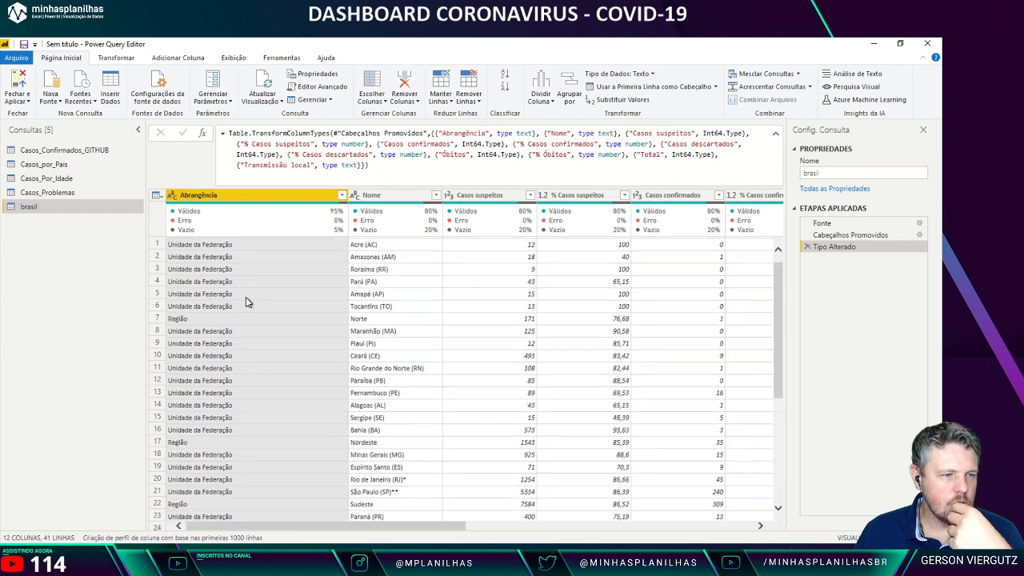
{"action": "scroll", "coordinate": [244, 300], "scroll_direction": "down", "scroll_amount": 6}
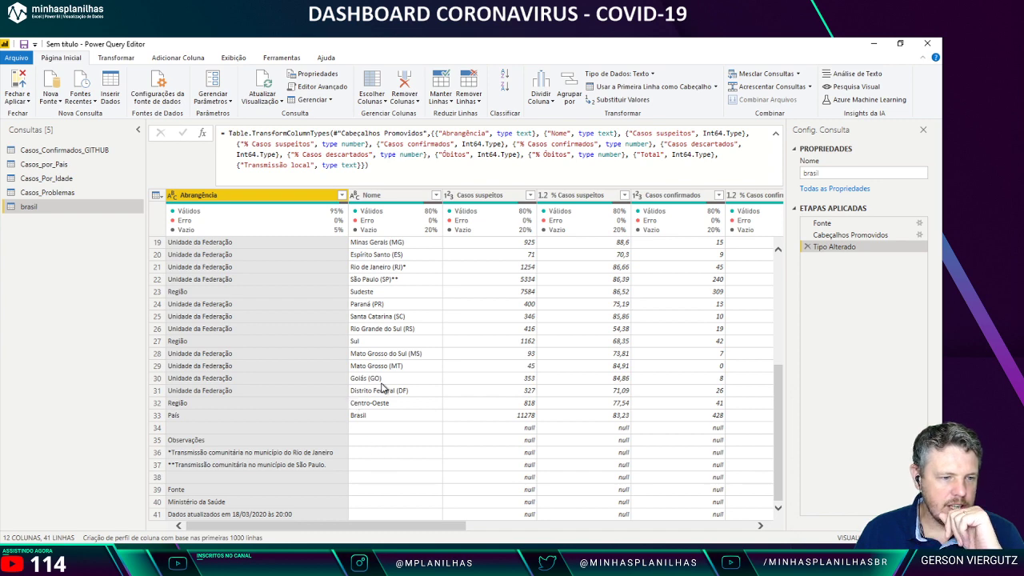
{"action": "left_click", "coordinate": [372, 432]}
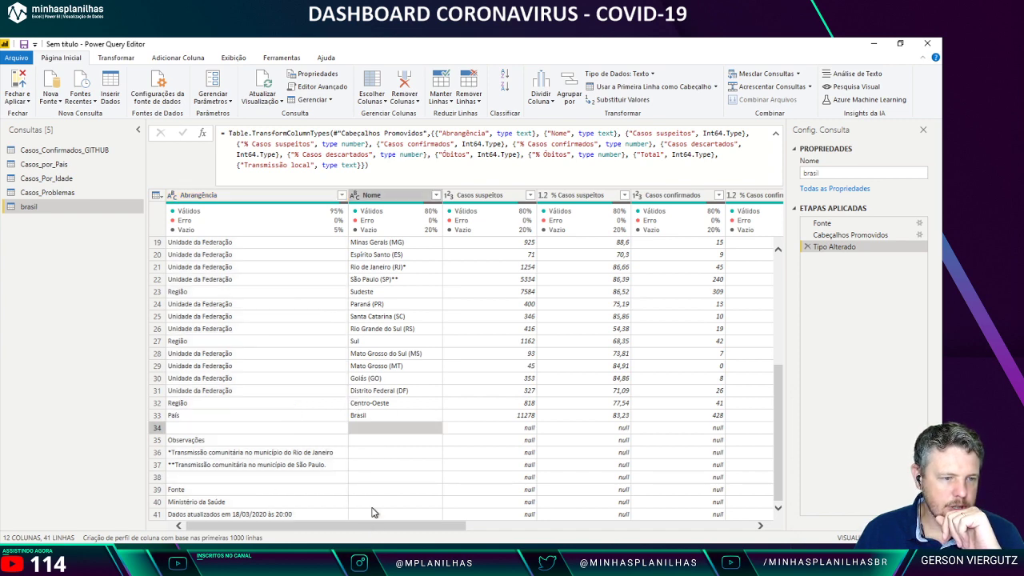
{"action": "scroll", "coordinate": [380, 471], "scroll_direction": "up", "scroll_amount": 1}
{"action": "scroll", "coordinate": [380, 471], "scroll_direction": "up", "scroll_amount": 5}
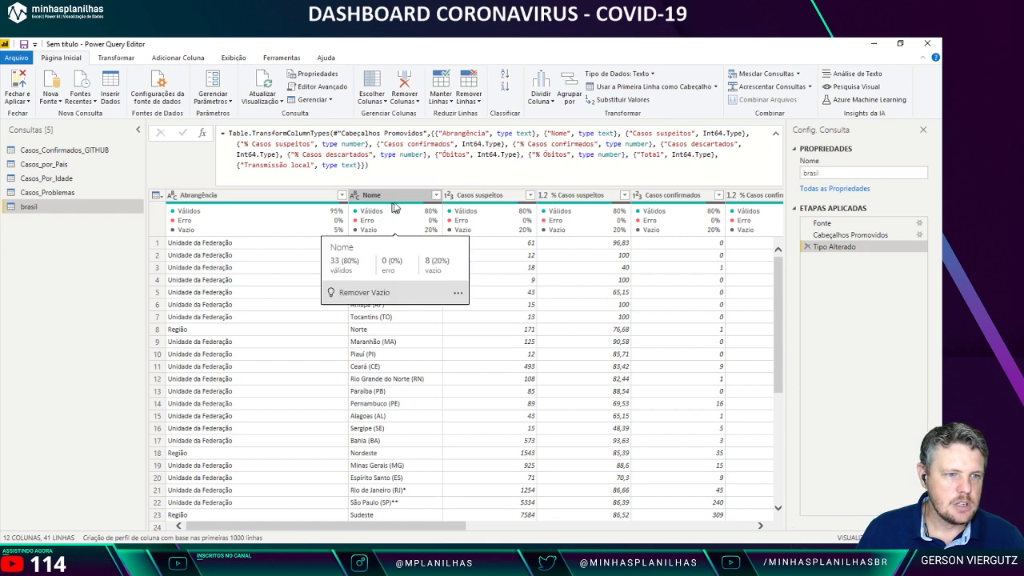
{"action": "left_click", "coordinate": [436, 195]}
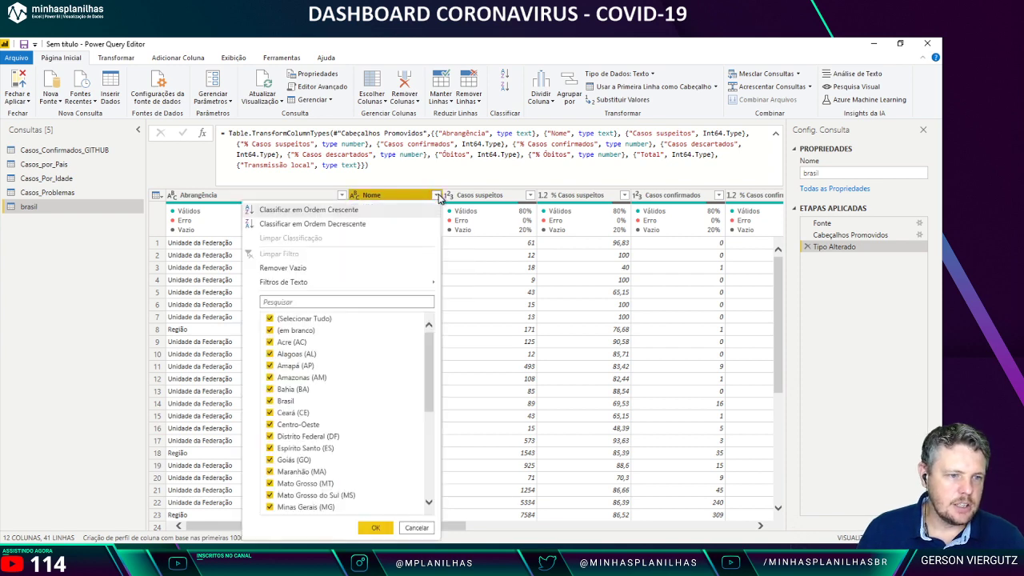
{"action": "left_click", "coordinate": [331, 269]}
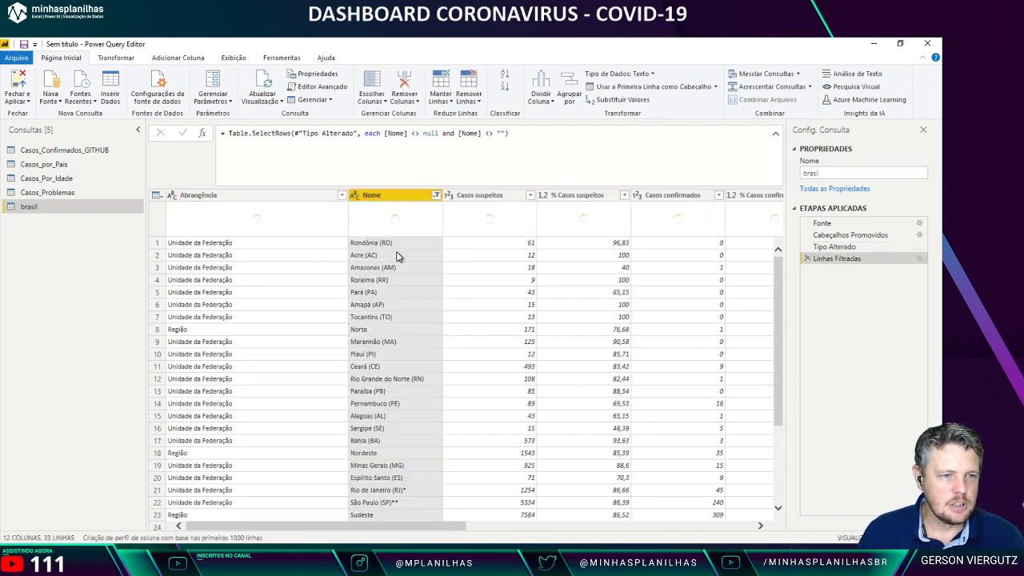
Step: Filter the Abrangência column to keep only the Unidade da Federação rows, excluding País and Região
{"action": "scroll", "coordinate": [406, 284], "scroll_direction": "down", "scroll_amount": 4}
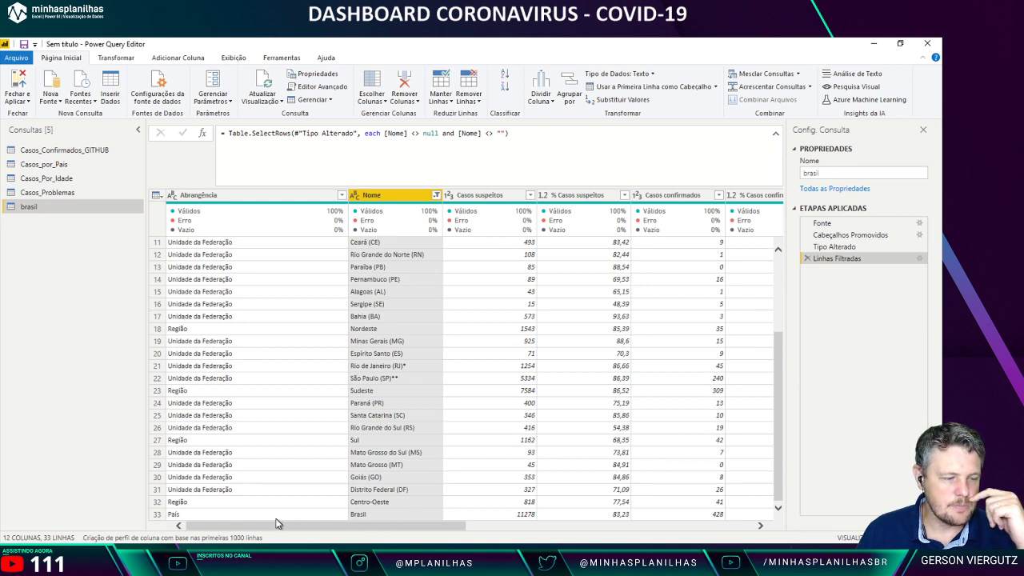
{"action": "left_click", "coordinate": [211, 516]}
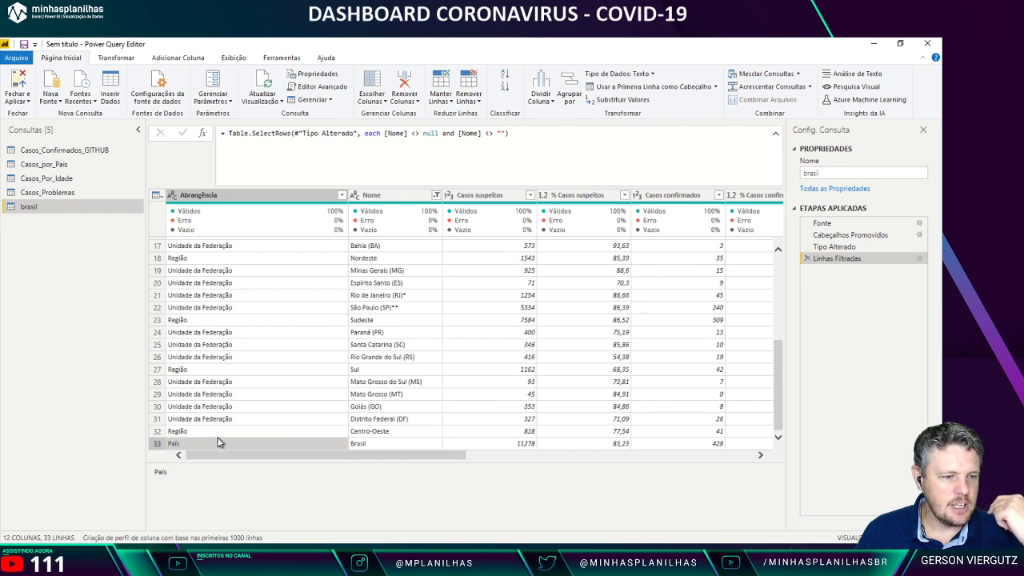
{"action": "left_click", "coordinate": [342, 196]}
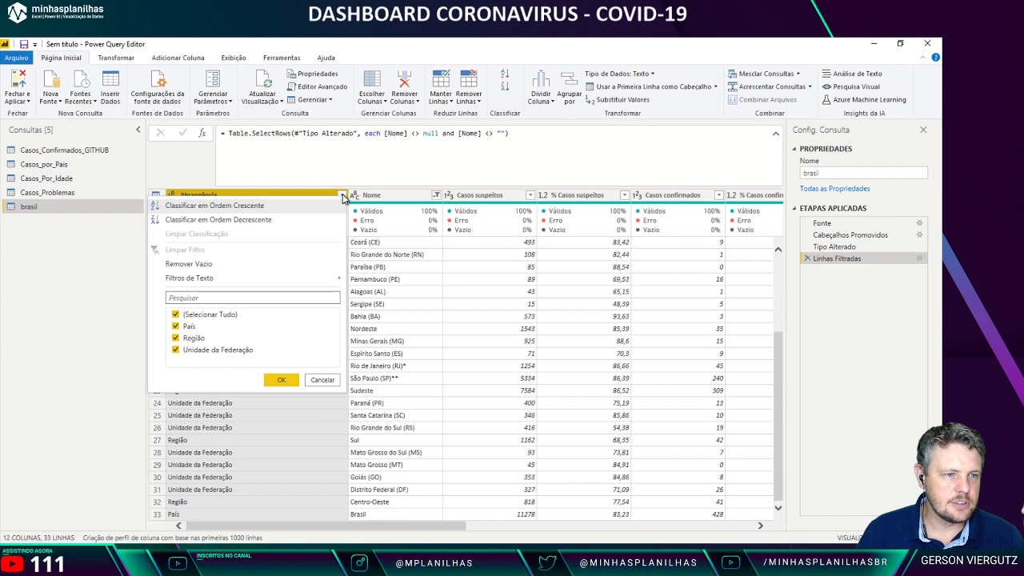
{"action": "left_click", "coordinate": [176, 314]}
{"action": "left_click", "coordinate": [175, 351]}
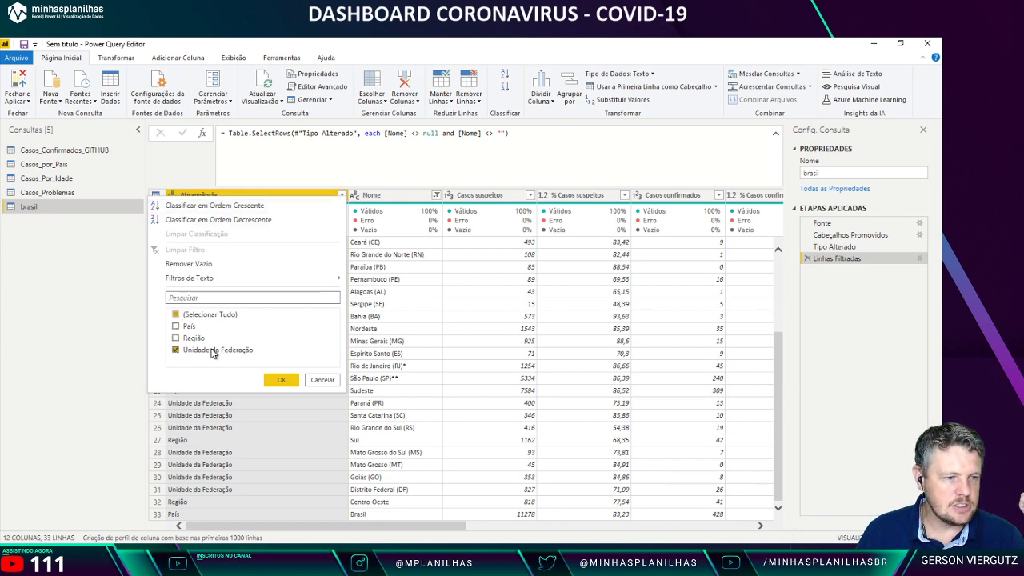
{"action": "left_click", "coordinate": [281, 380]}
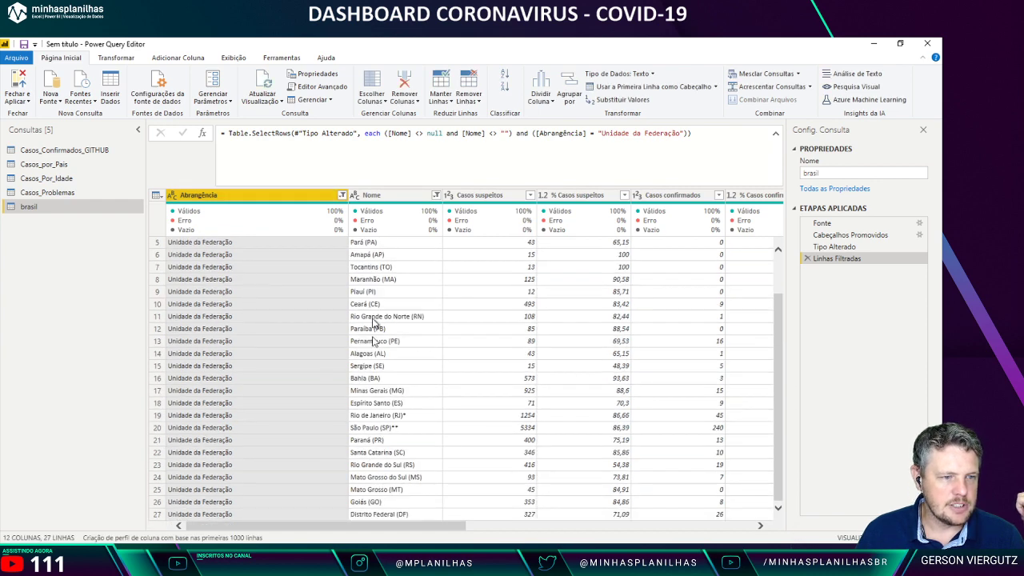
Step: Delete the Abrangência column from the brasil query and look through the remaining columns
{"action": "scroll", "coordinate": [372, 324], "scroll_direction": "up", "scroll_amount": 2}
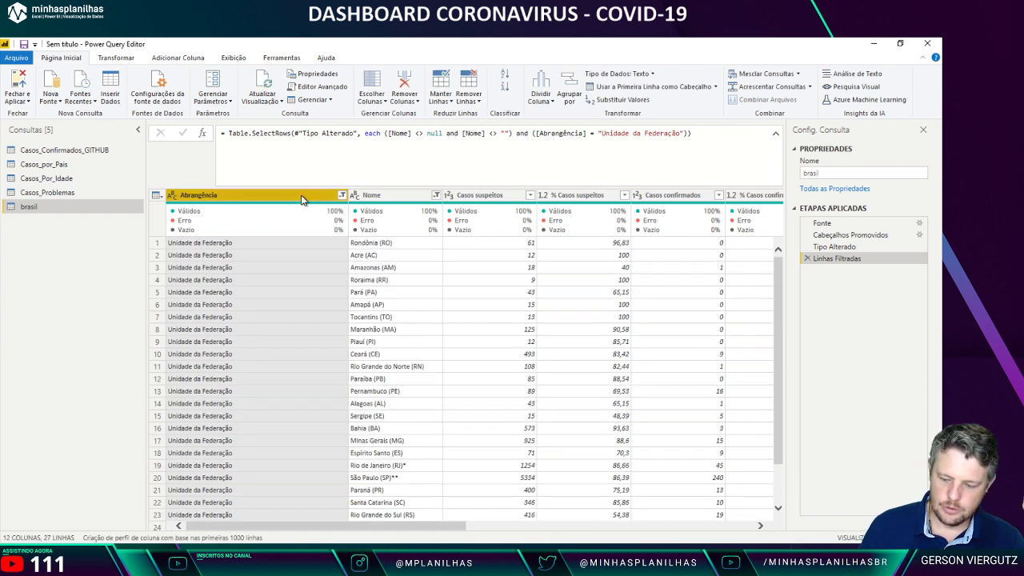
{"action": "key", "text": "Delete"}
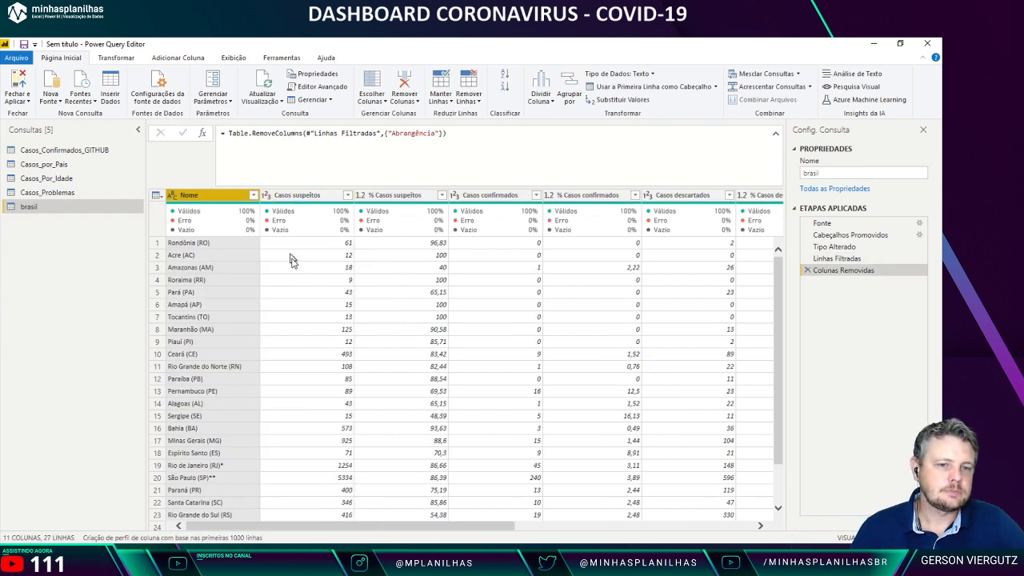
{"action": "left_click_drag", "start_coordinate": [435, 526], "coordinate": [500, 529]}
{"action": "left_click_drag", "start_coordinate": [670, 528], "coordinate": [432, 528]}
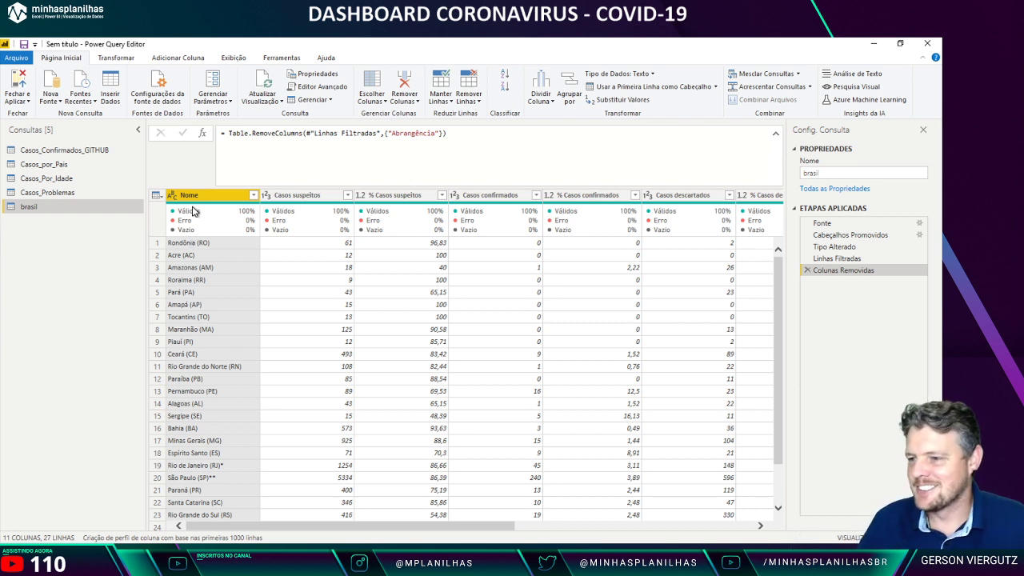
Step: Switch to the Dontpad livecorona notes in the browser
{"action": "mouse_move", "coordinate": [192, 210]}
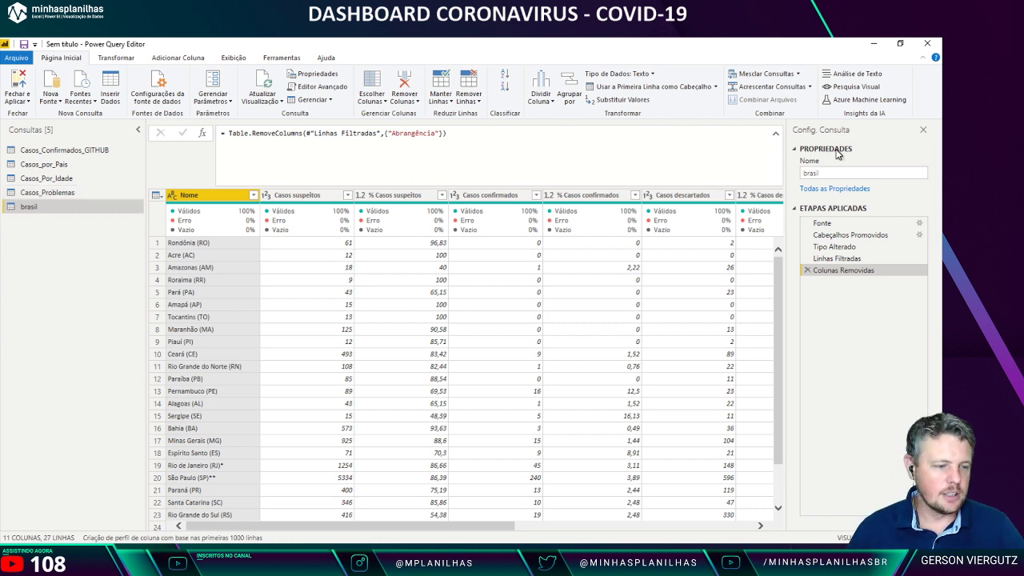
{"action": "left_click", "coordinate": [260, 560]}
{"action": "left_click", "coordinate": [281, 534]}
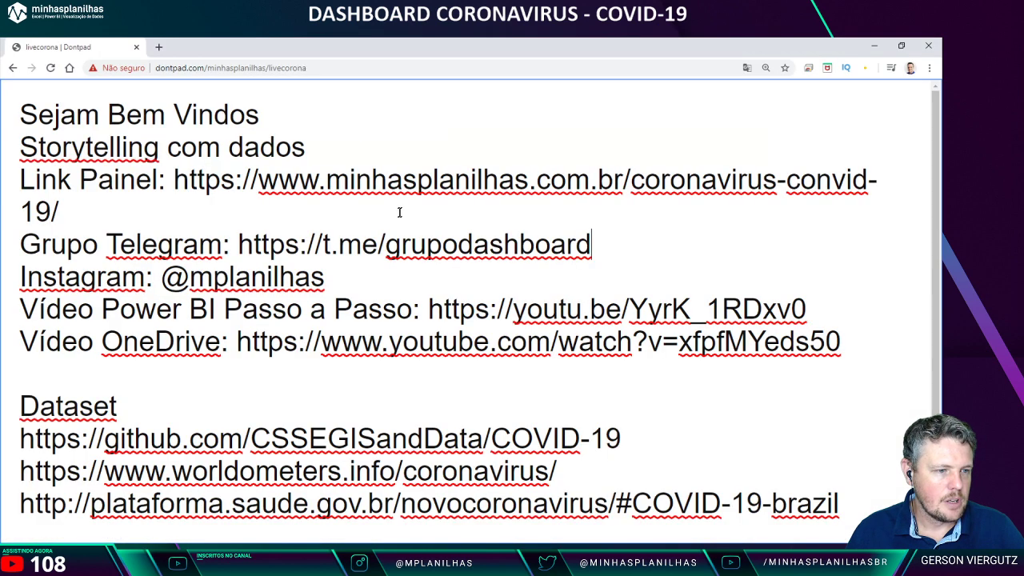
Step: Highlight the Telegram group link in the notes, and switch back to the brasil query in Power Query Editor
{"action": "left_click_drag", "start_coordinate": [596, 244], "coordinate": [243, 249]}
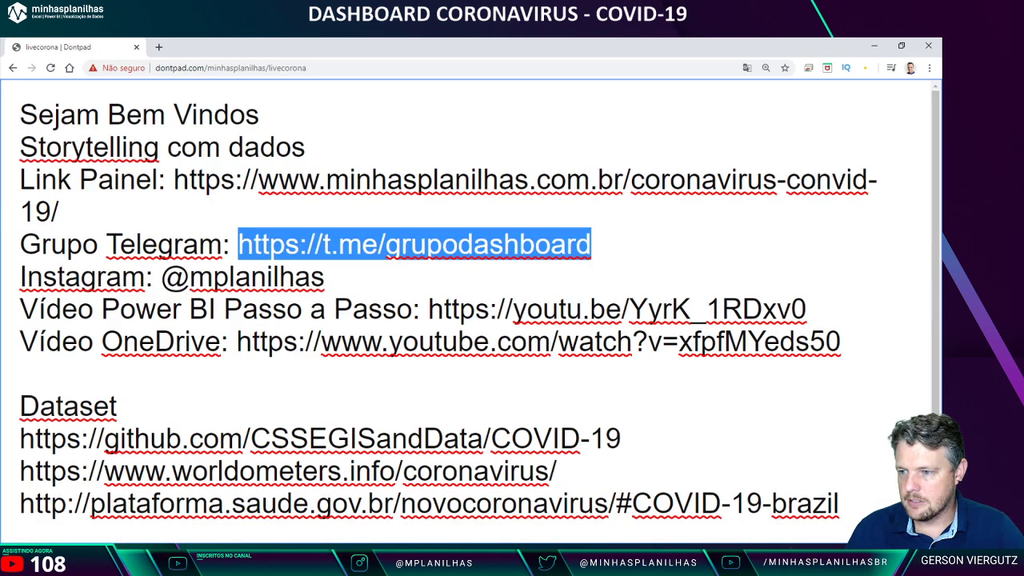
{"action": "key", "text": "alt+Tab"}
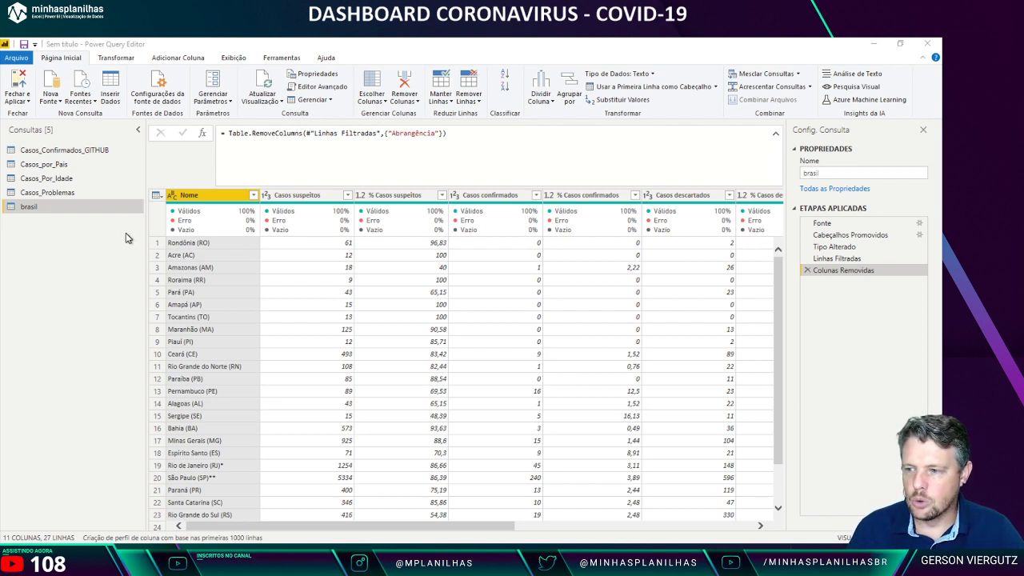
{"action": "left_click", "coordinate": [65, 212]}
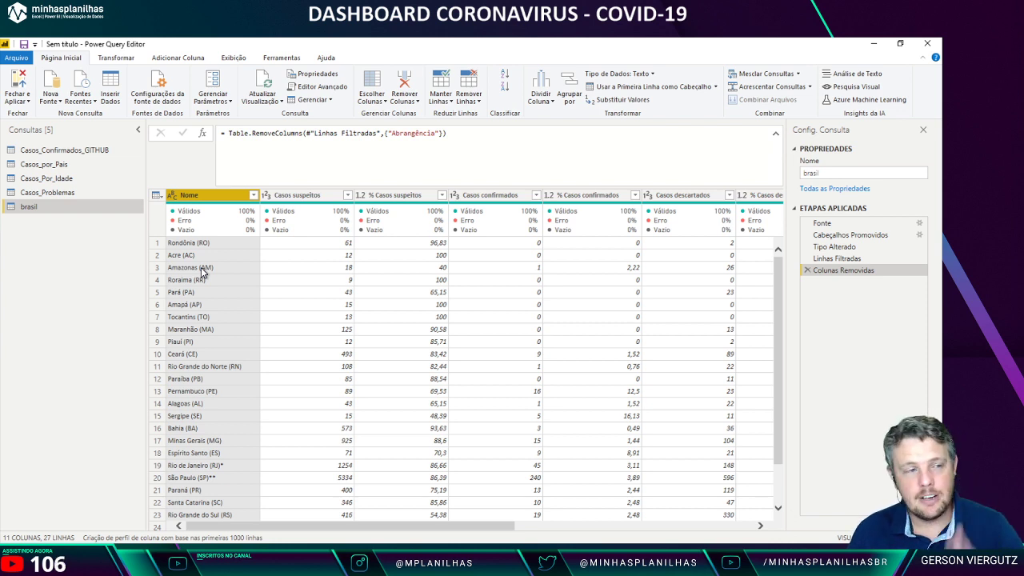
Step: Review the text extraction options for adding a column based on Nome, particularly Texto Entre os Delimitadores
{"action": "left_click", "coordinate": [178, 58]}
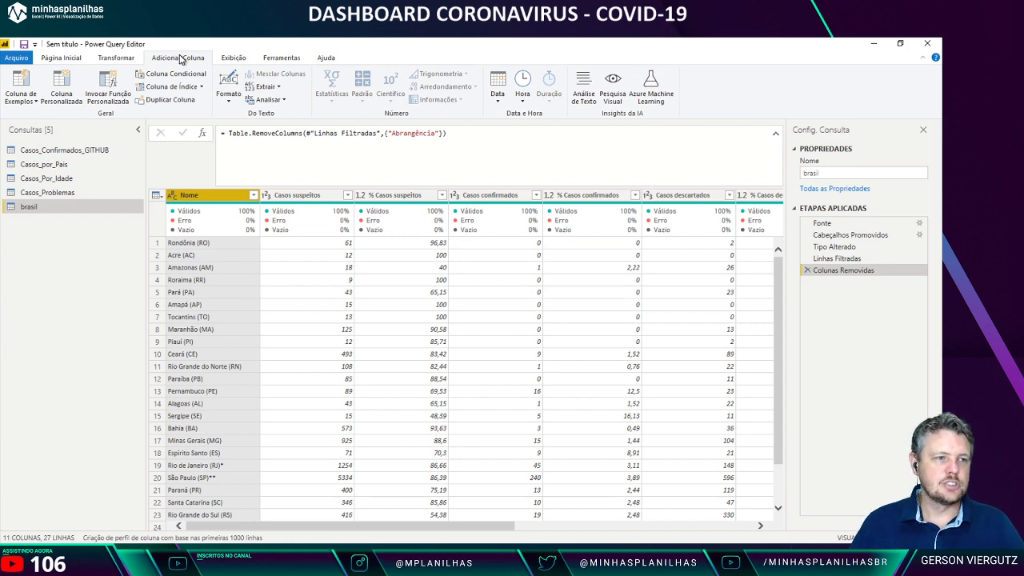
{"action": "left_click", "coordinate": [271, 86]}
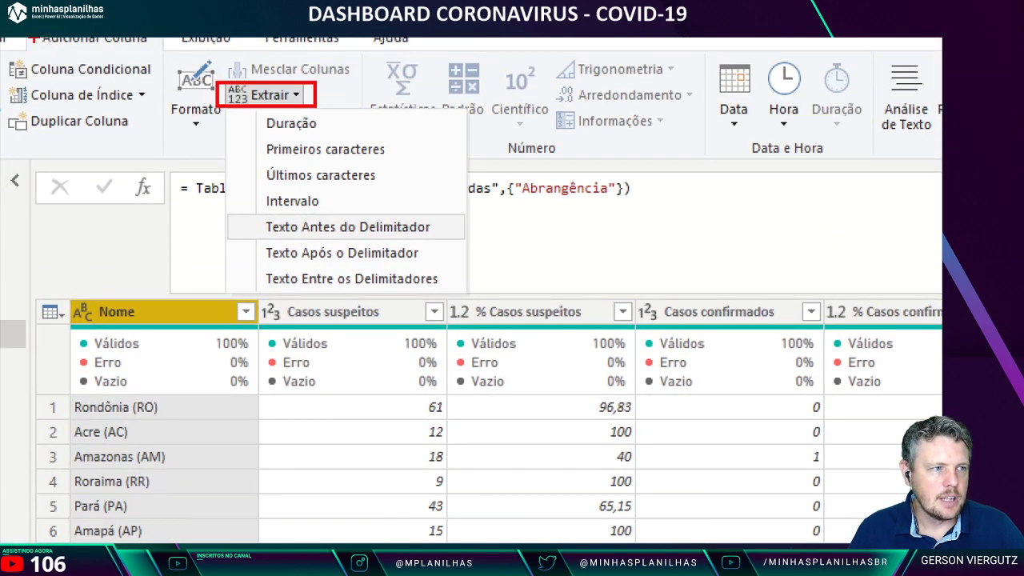
{"action": "left_click_drag", "start_coordinate": [29, 37], "coordinate": [170, 58]}
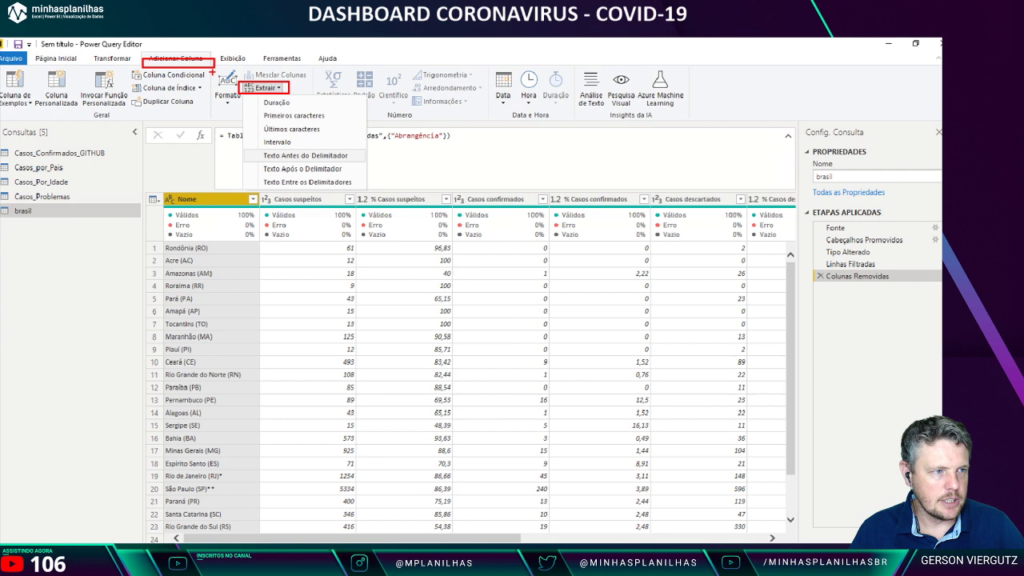
{"action": "key", "text": "Escape"}
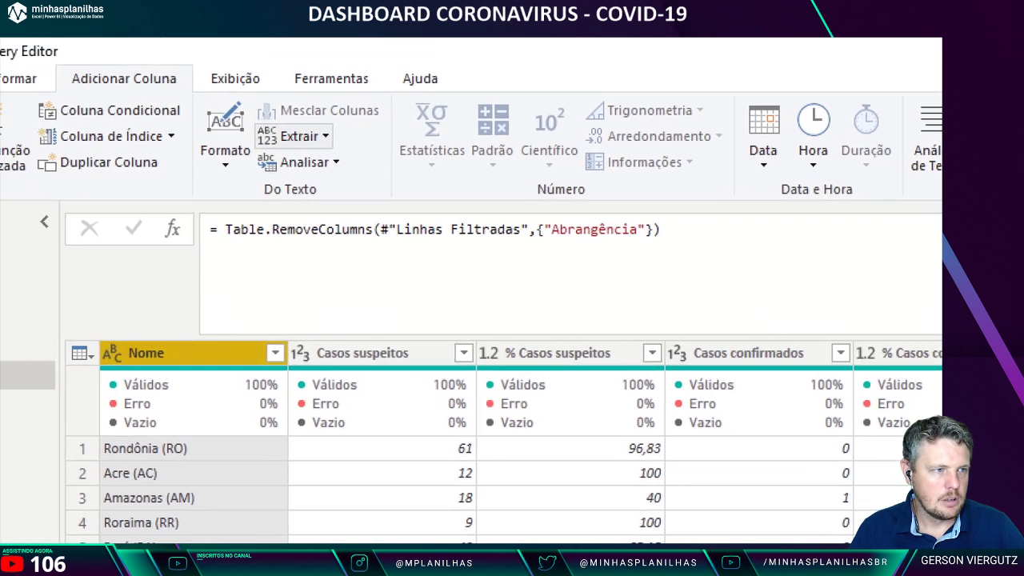
{"action": "left_click_drag", "start_coordinate": [56, 63], "coordinate": [191, 94]}
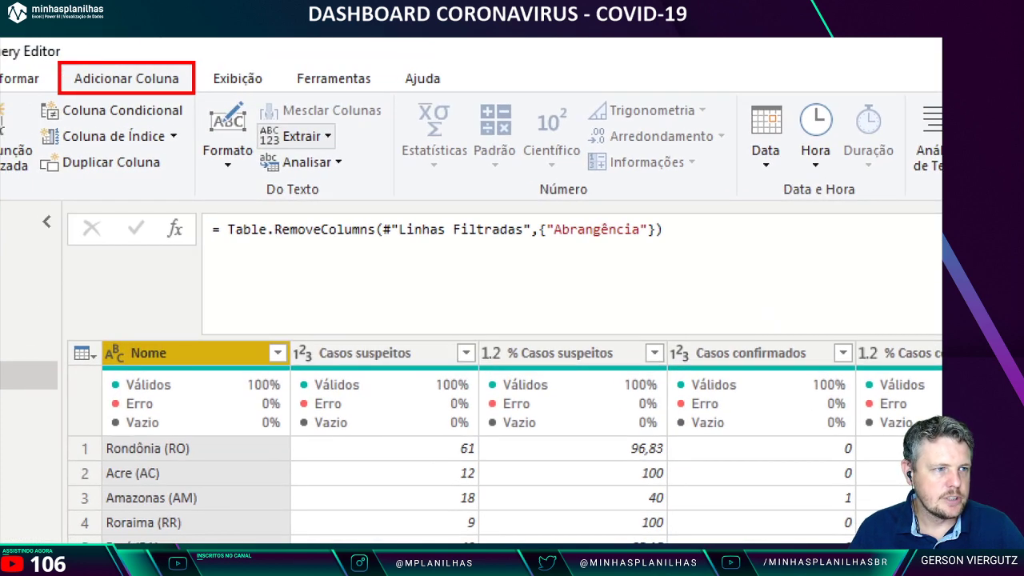
{"action": "left_click_drag", "start_coordinate": [252, 121], "coordinate": [343, 152]}
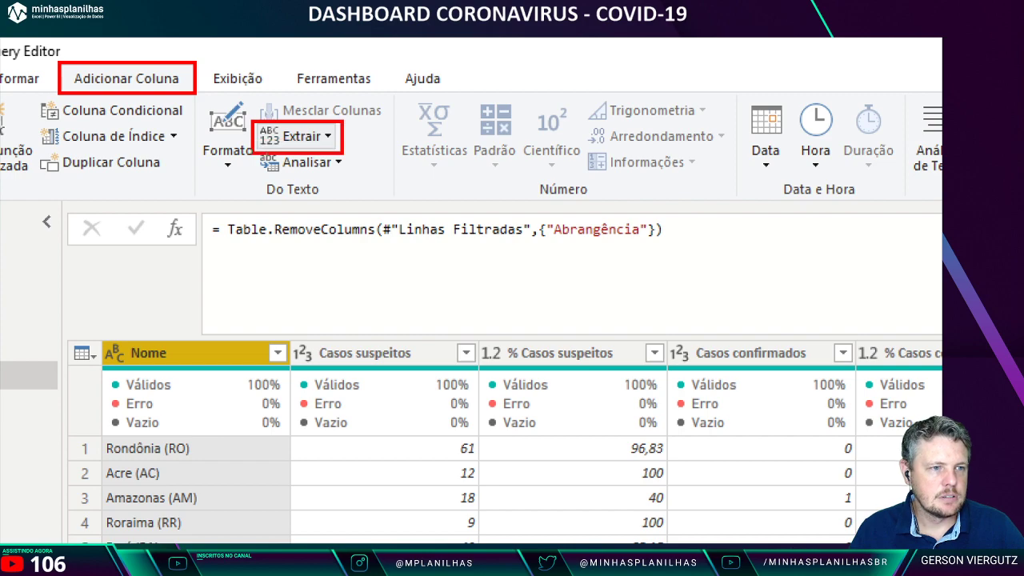
{"action": "key", "text": "Escape"}
{"action": "left_click", "coordinate": [296, 136]}
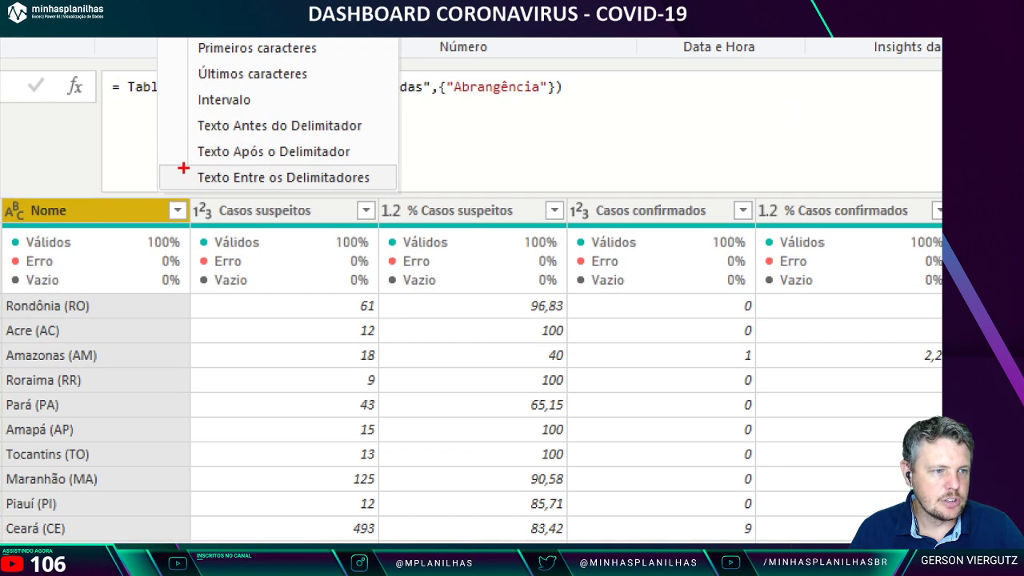
{"action": "left_click_drag", "start_coordinate": [183, 168], "coordinate": [394, 191]}
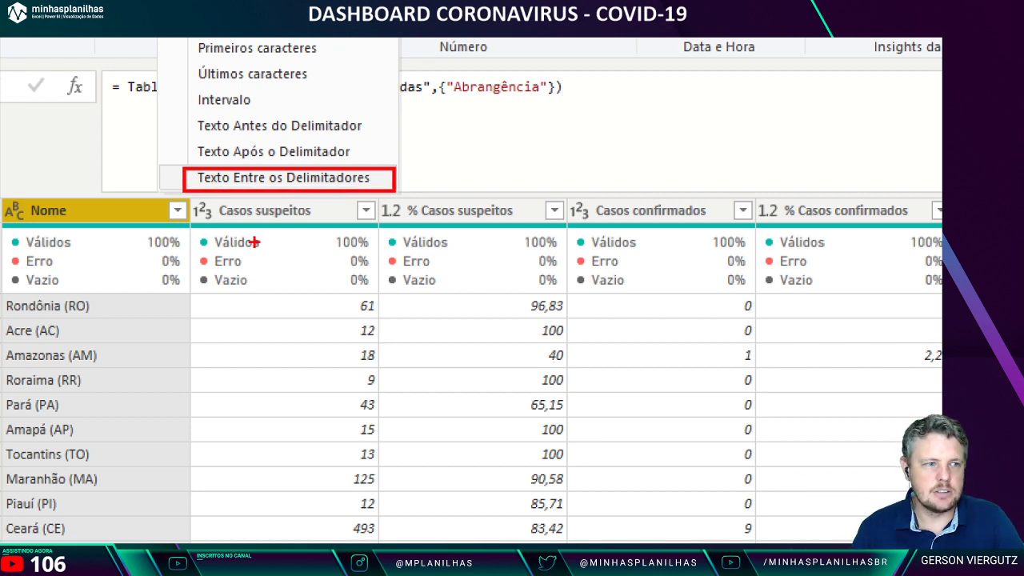
{"action": "key", "text": "Escape"}
Step: Add a column that extracts the text between the delimiters "(" and ")" from the Nome column
{"action": "left_click", "coordinate": [264, 87]}
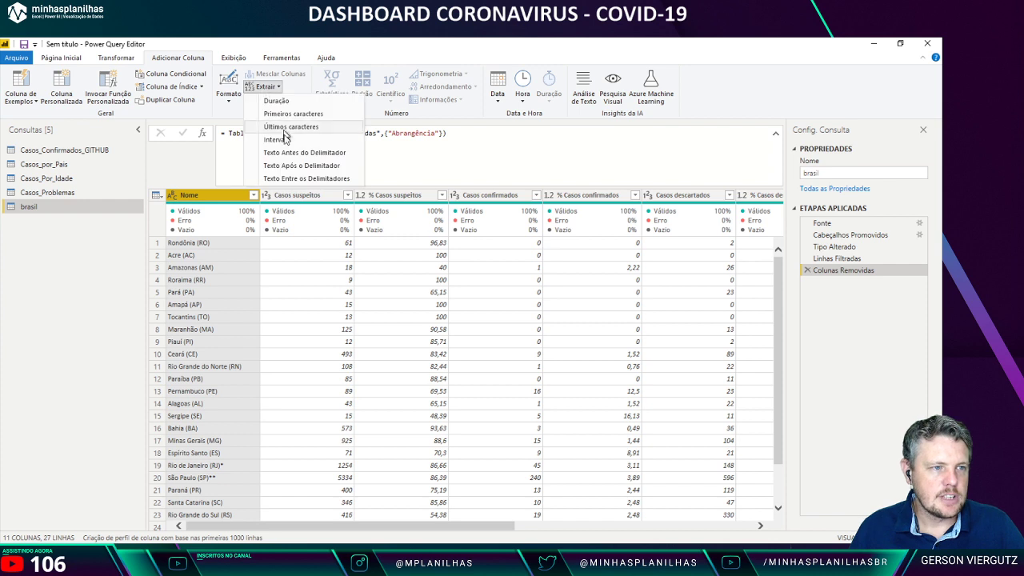
{"action": "left_click", "coordinate": [294, 178]}
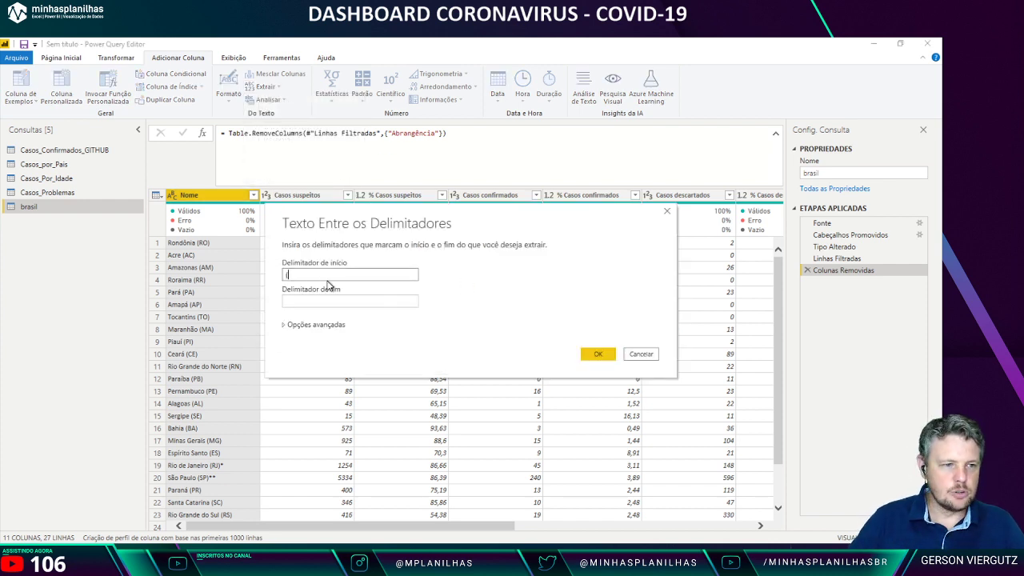
{"action": "left_click", "coordinate": [368, 298]}
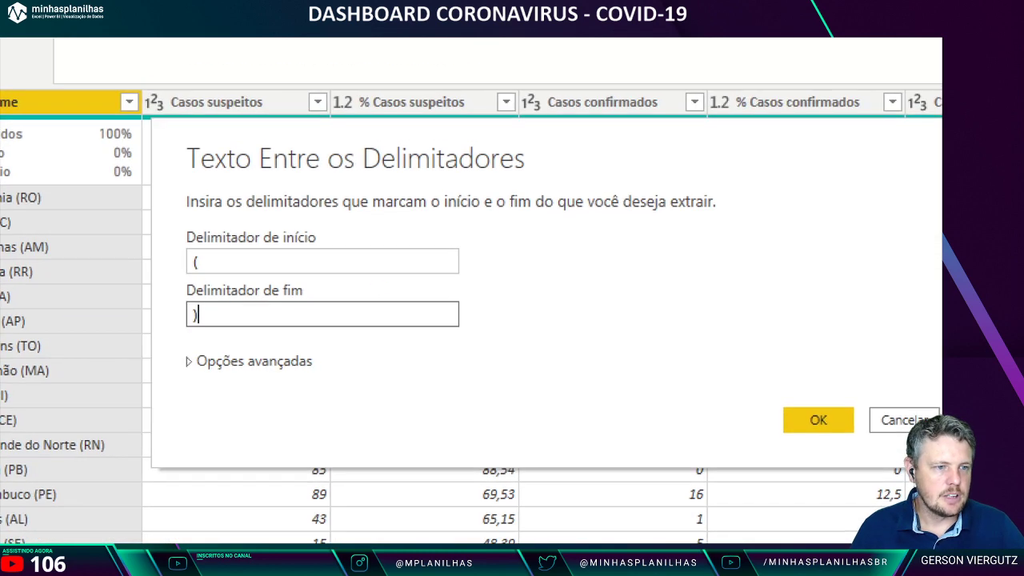
{"action": "left_click_drag", "start_coordinate": [164, 220], "coordinate": [488, 282]}
{"action": "mouse_move", "coordinate": [160, 284]}
{"action": "left_mouse_down"}
{"action": "mouse_move", "coordinate": [403, 336]}
{"action": "mouse_move", "coordinate": [493, 333]}
{"action": "left_mouse_up"}
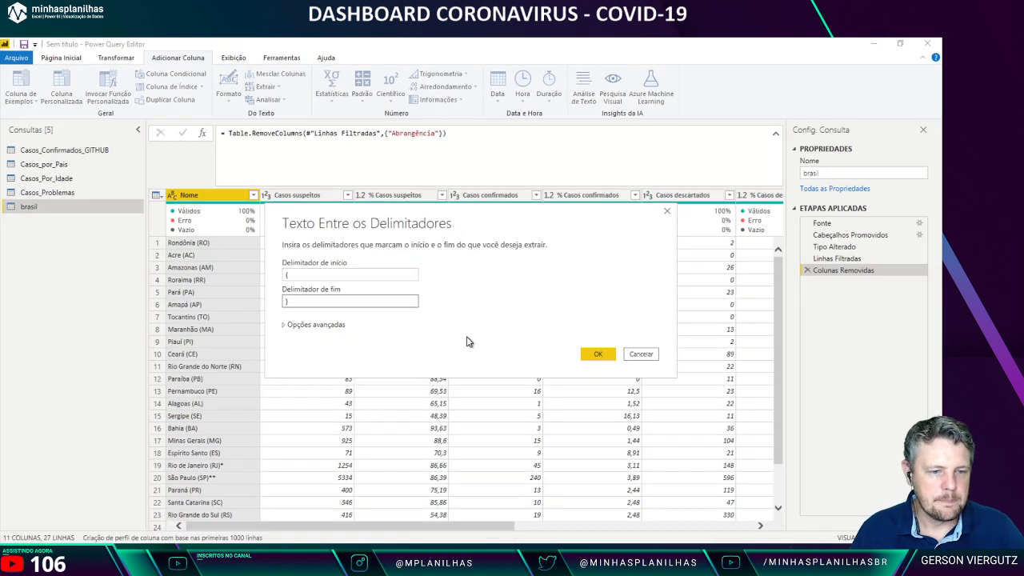
{"action": "left_click", "coordinate": [598, 353]}
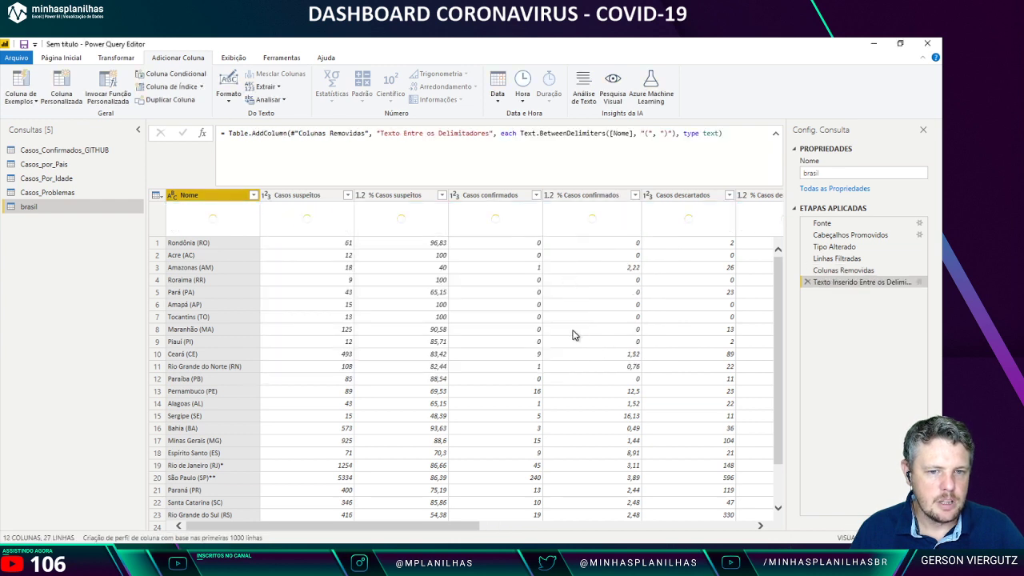
Step: Rename the newly extracted column of state abbreviations as UF
{"action": "left_click_drag", "start_coordinate": [344, 528], "coordinate": [620, 528]}
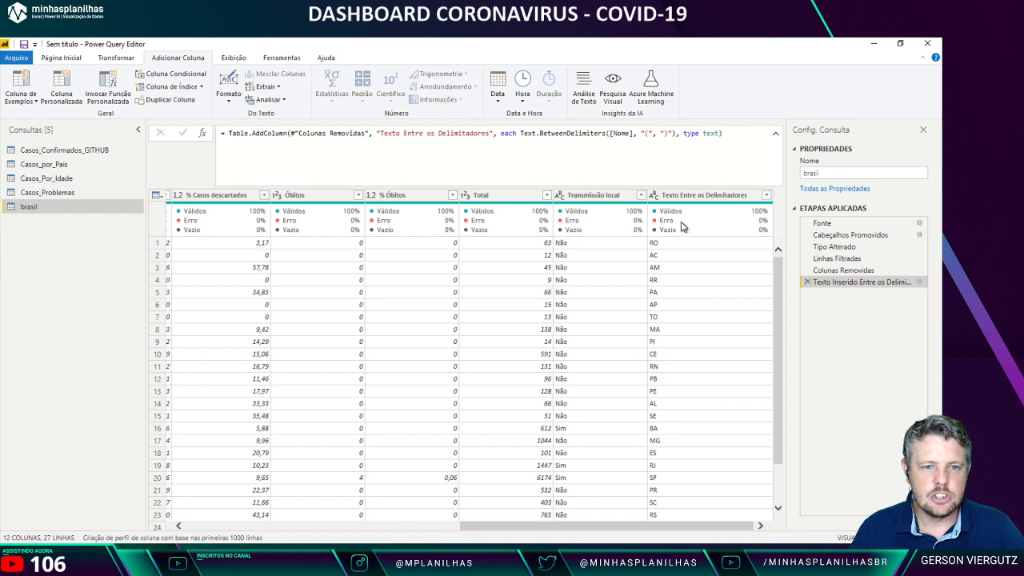
{"action": "double_click", "coordinate": [680, 195]}
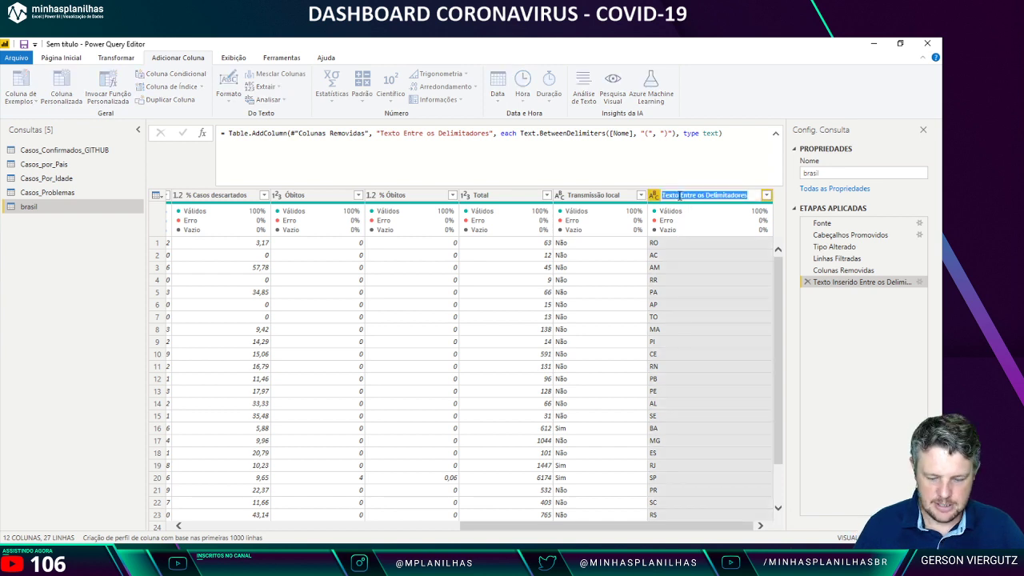
{"action": "type", "text": "UF"}
{"action": "key", "text": "Return"}
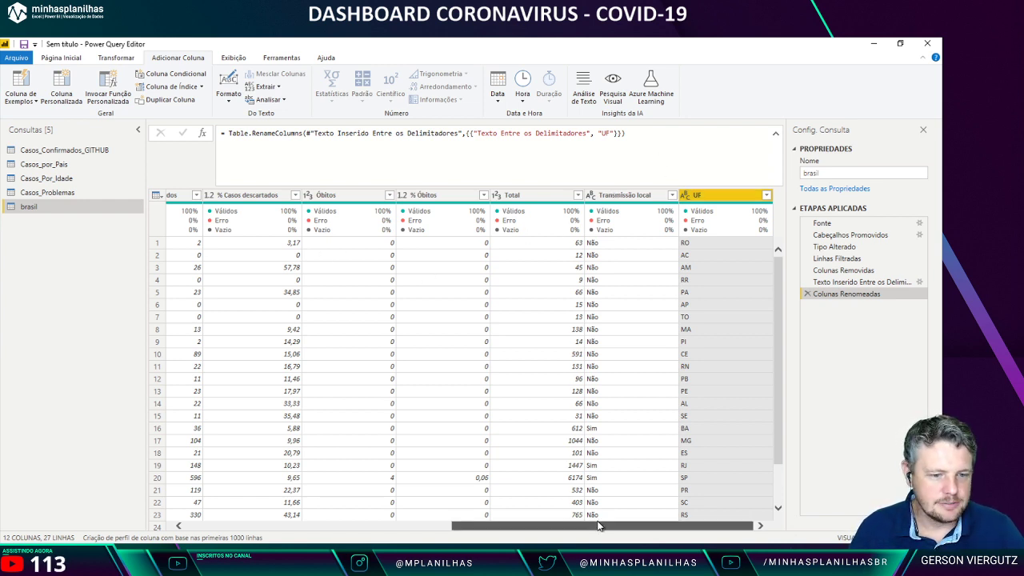
Step: Select the Nome column and compare extracting text into a new column with transforming the column in place
{"action": "left_click_drag", "start_coordinate": [570, 526], "coordinate": [303, 526]}
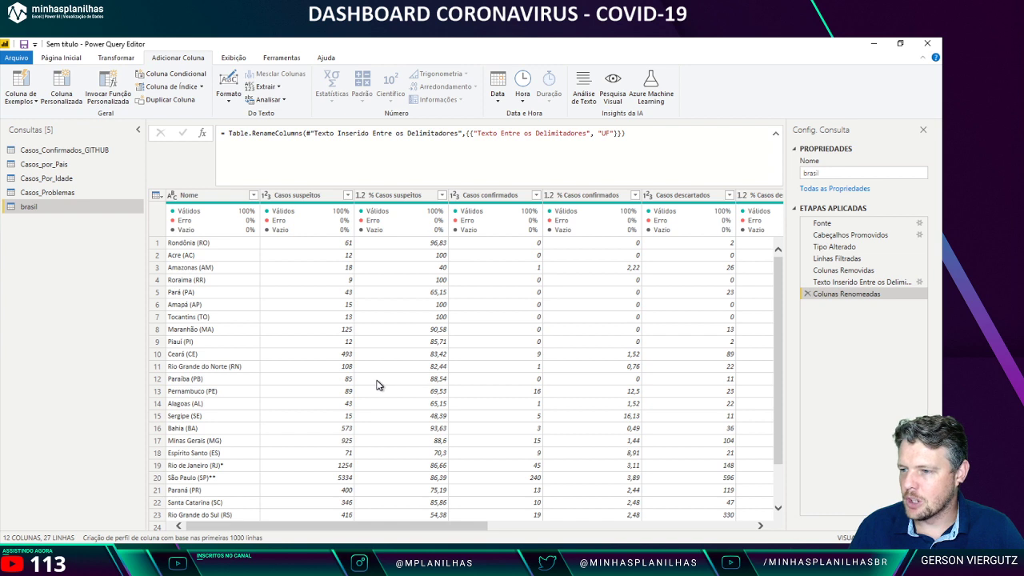
{"action": "left_click", "coordinate": [213, 196]}
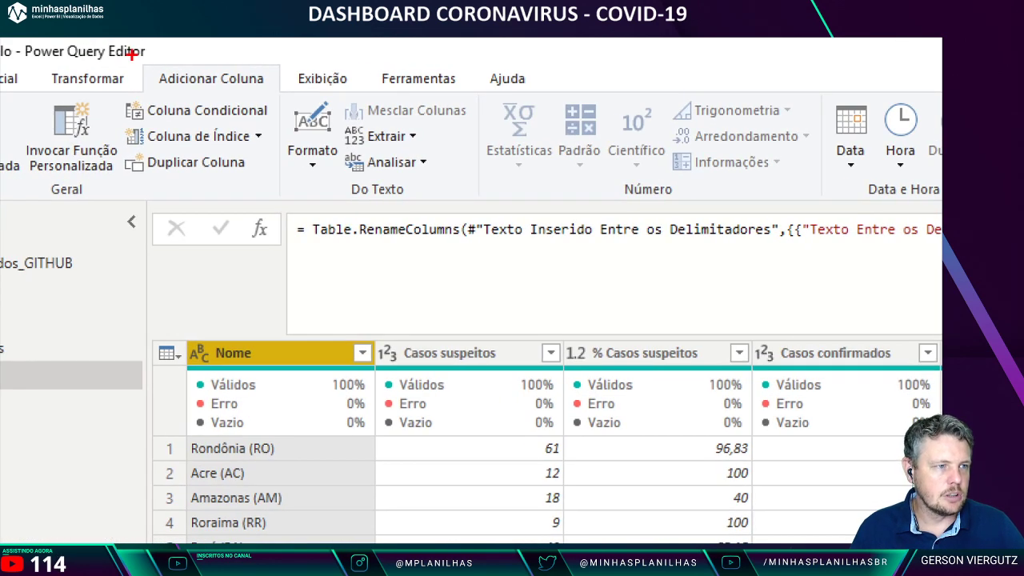
{"action": "mouse_move", "coordinate": [139, 64]}
{"action": "left_mouse_down"}
{"action": "mouse_move", "coordinate": [210, 90]}
{"action": "mouse_move", "coordinate": [283, 90]}
{"action": "left_mouse_up"}
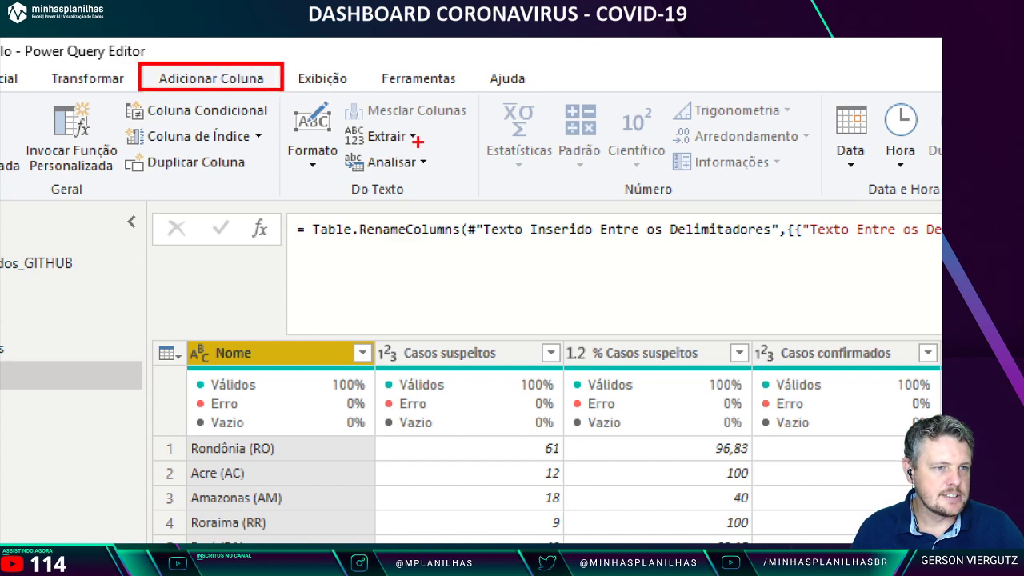
{"action": "left_click_drag", "start_coordinate": [417, 142], "coordinate": [477, 176]}
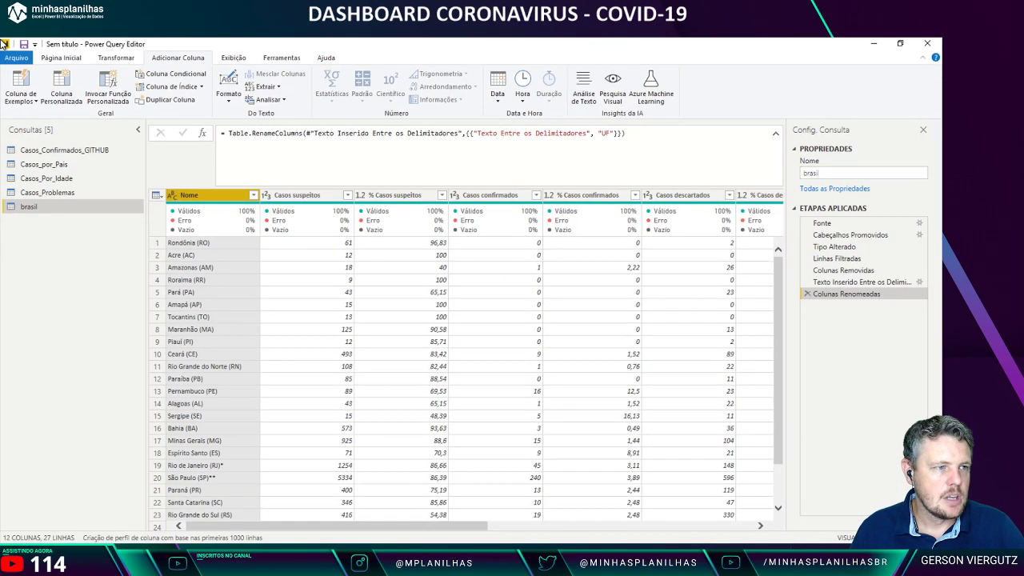
{"action": "left_click", "coordinate": [112, 60]}
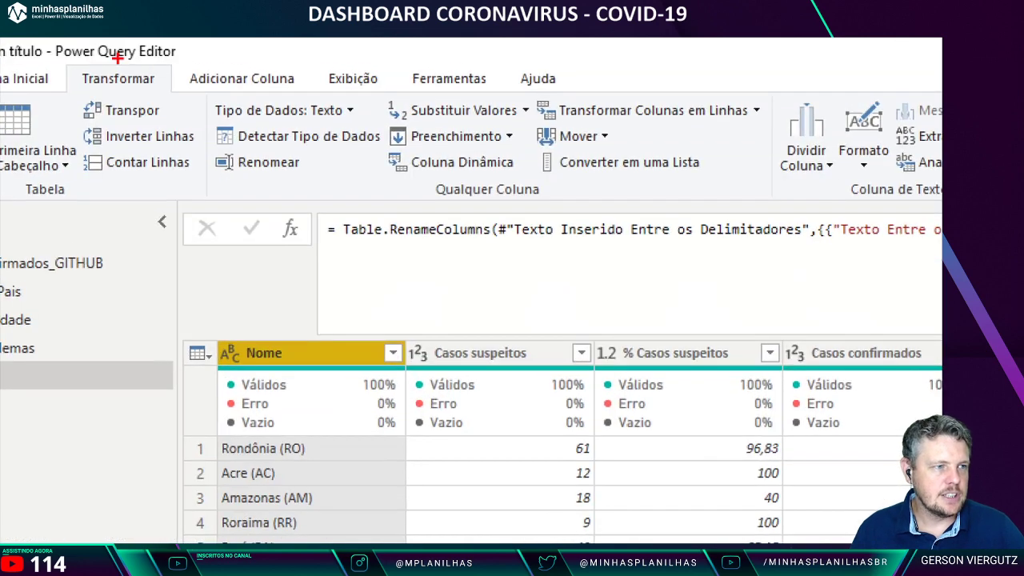
{"action": "left_click_drag", "start_coordinate": [68, 65], "coordinate": [178, 90]}
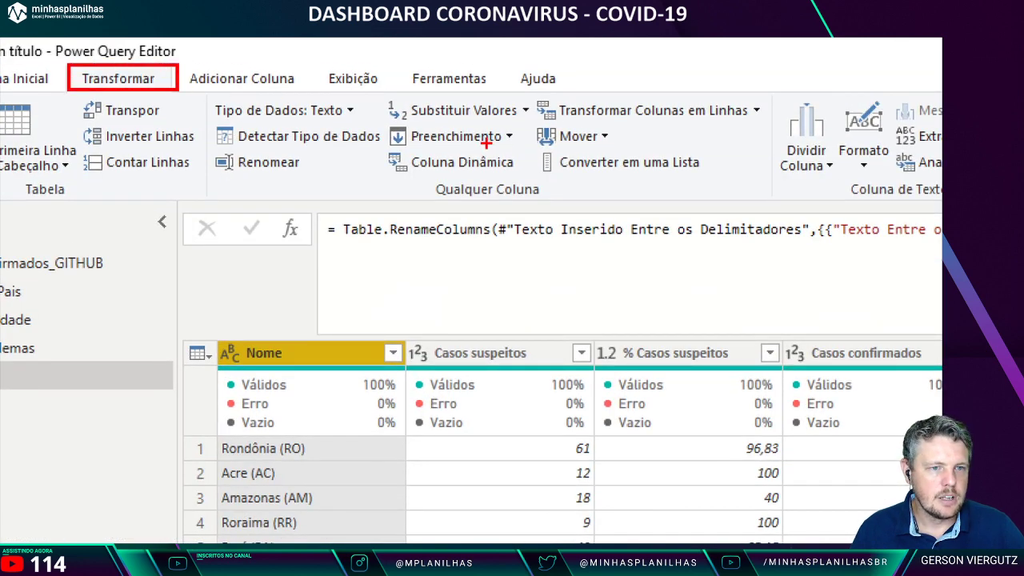
{"action": "left_click_drag", "start_coordinate": [890, 134], "coordinate": [752, 186]}
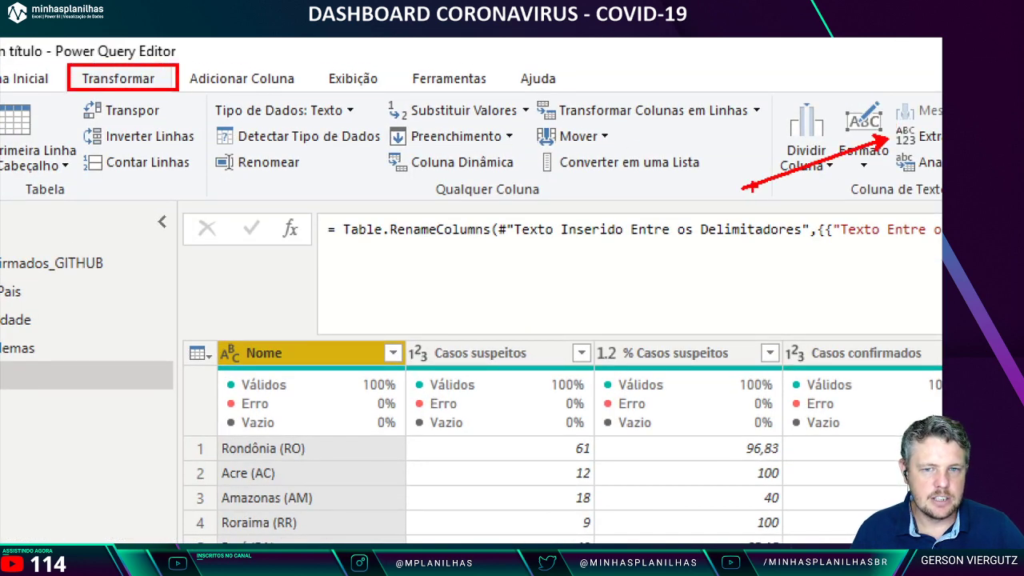
{"action": "key", "text": "Escape"}
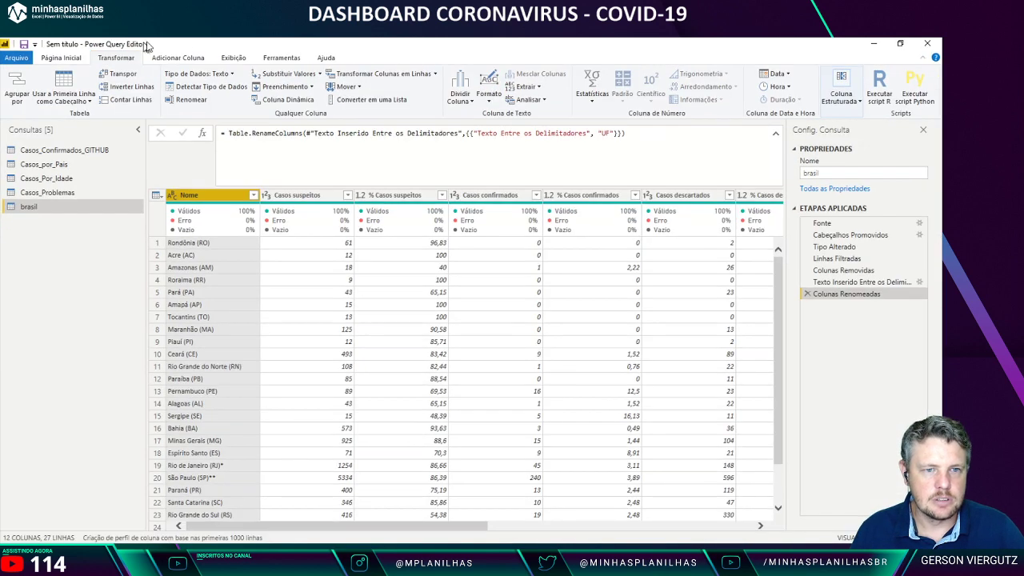
Step: Transform the Nome column in place to keep only the text before the delimiter " (", a space and an opening parenthesis
{"action": "left_click", "coordinate": [539, 90]}
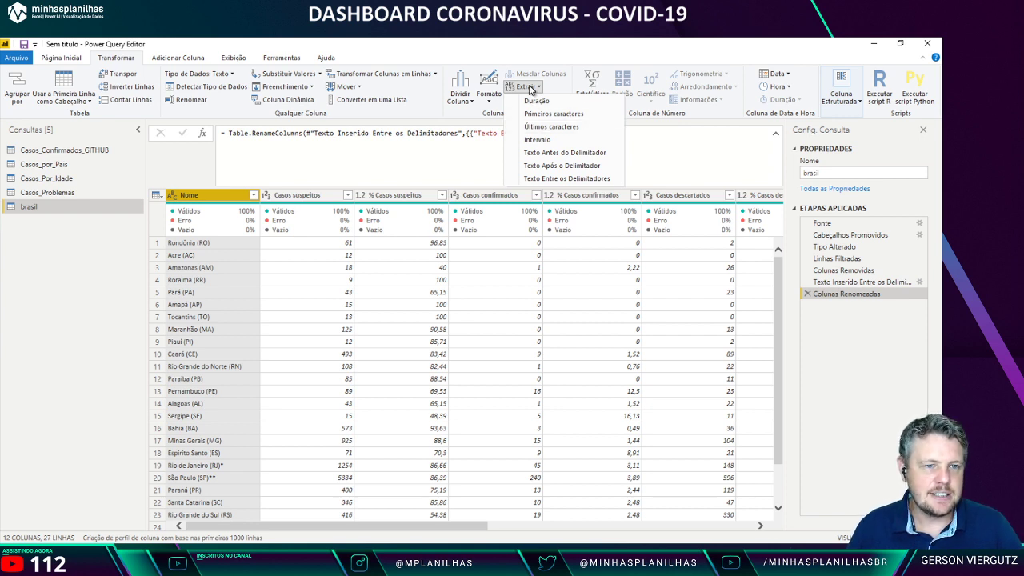
{"action": "left_click", "coordinate": [588, 154]}
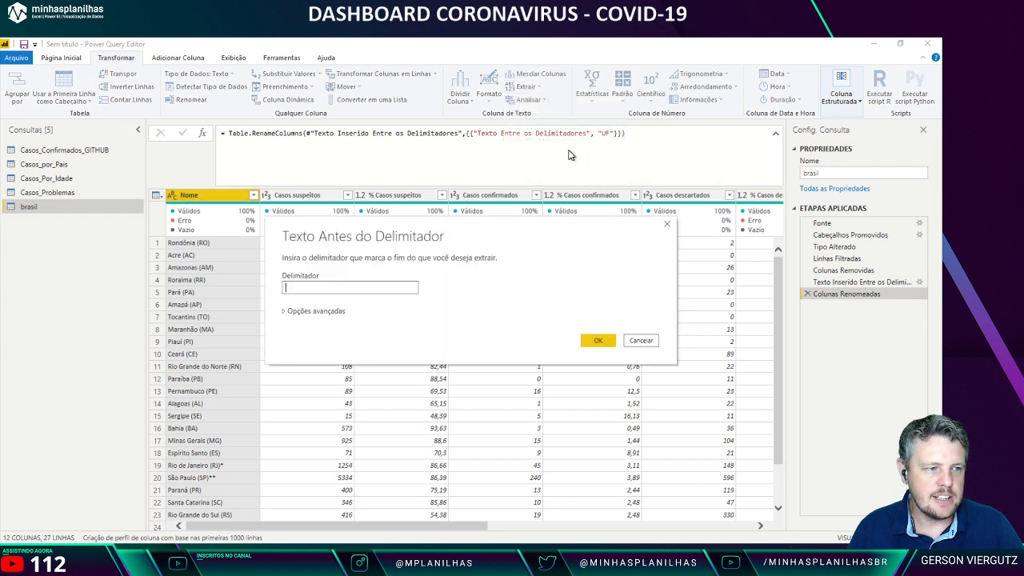
{"action": "left_click", "coordinate": [318, 285]}
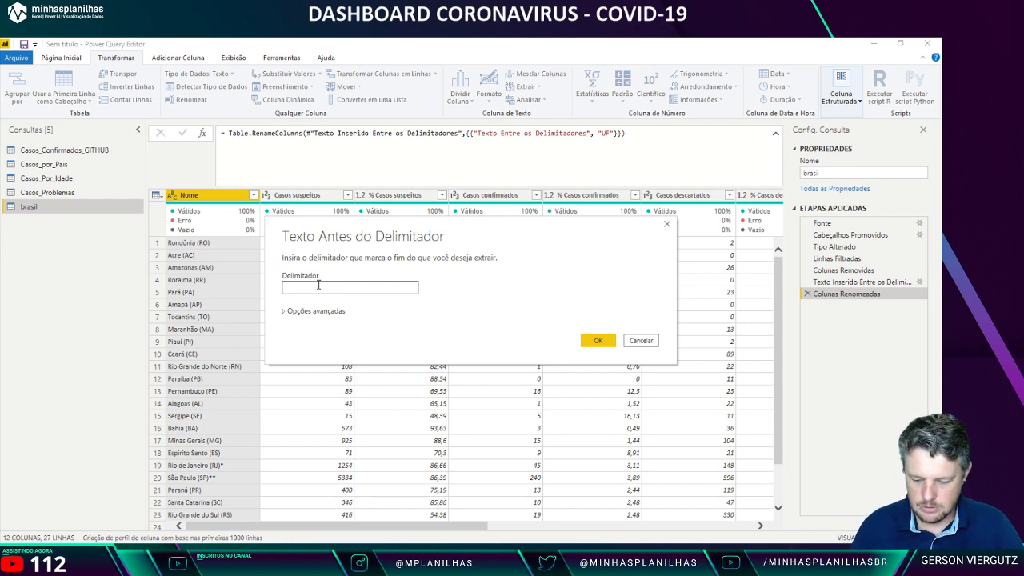
{"action": "key", "text": "BackSpace"}
{"action": "type", "text": "("}
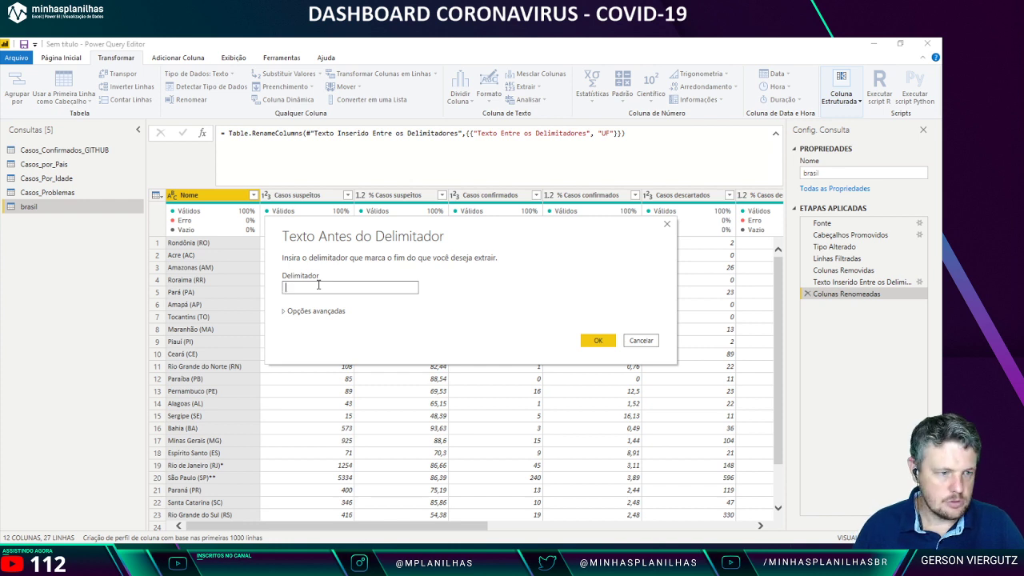
{"action": "key", "text": "BackSpace"}
{"action": "type", "text": "("}
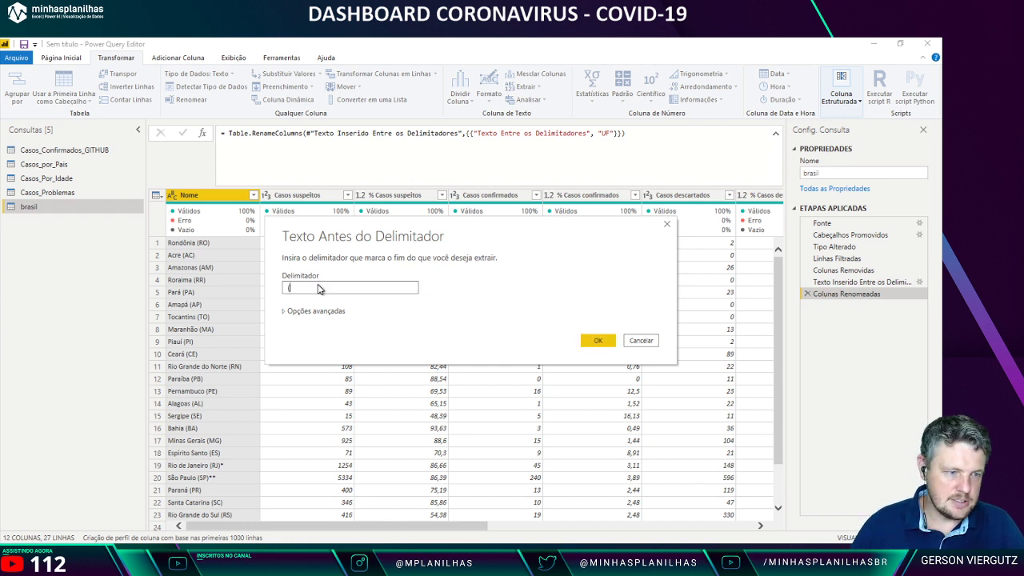
{"action": "left_click", "coordinate": [596, 342]}
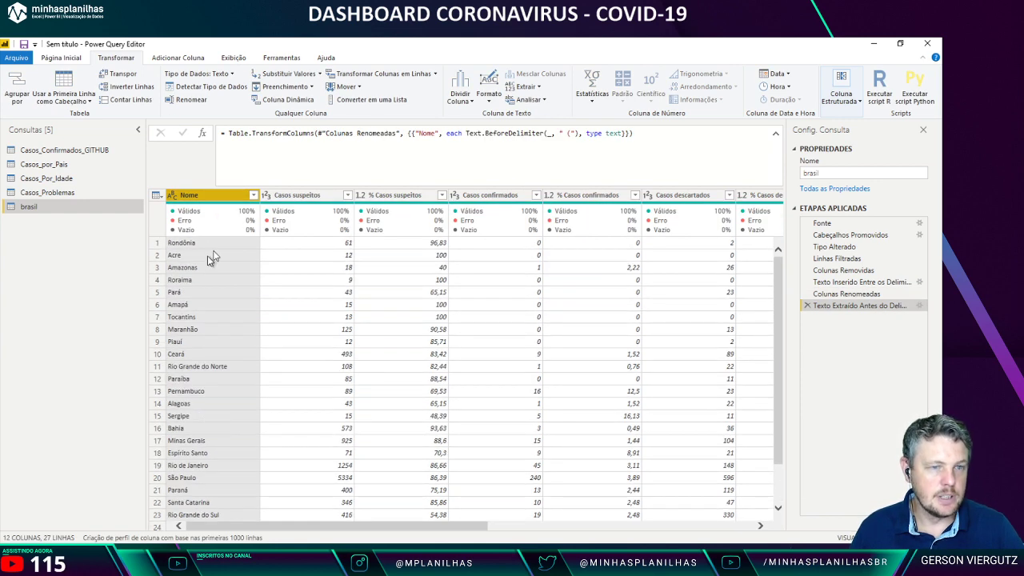
Step: Rename the brasil query as Casos_Brasil
{"action": "mouse_move", "coordinate": [247, 216]}
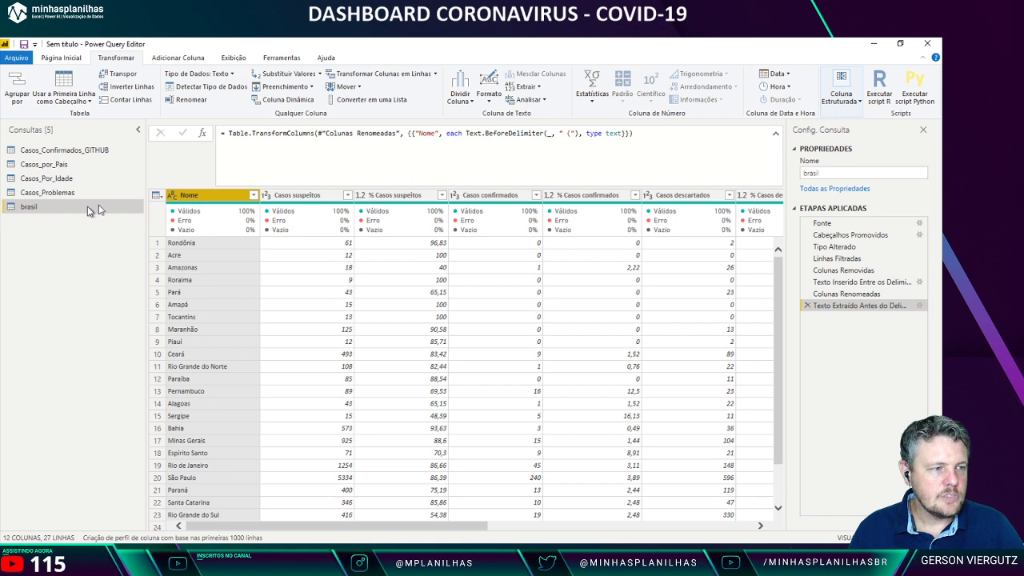
{"action": "double_click", "coordinate": [832, 172]}
{"action": "type", "text": "Casos_B"}
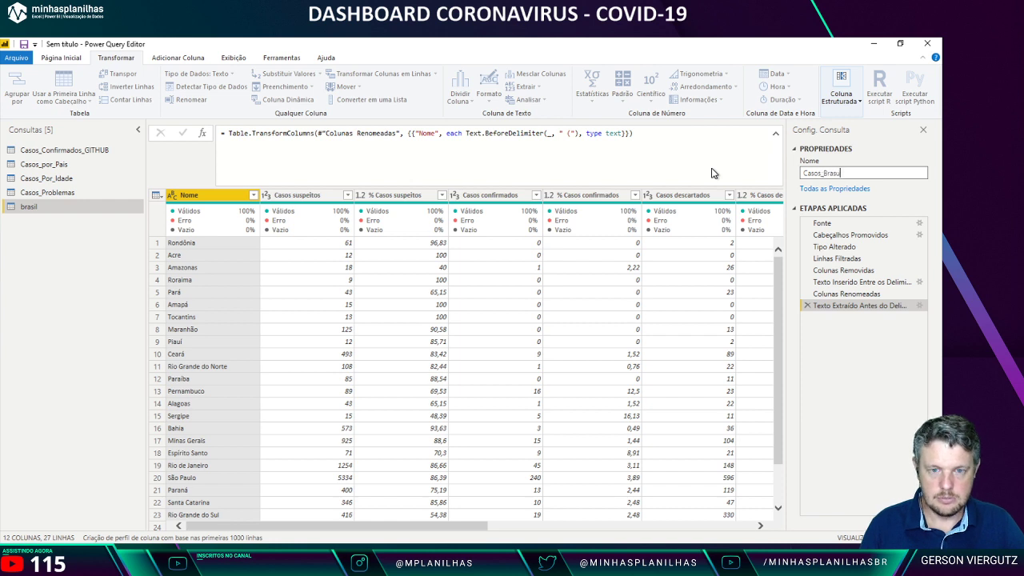
{"action": "type", "text": "rasil"}
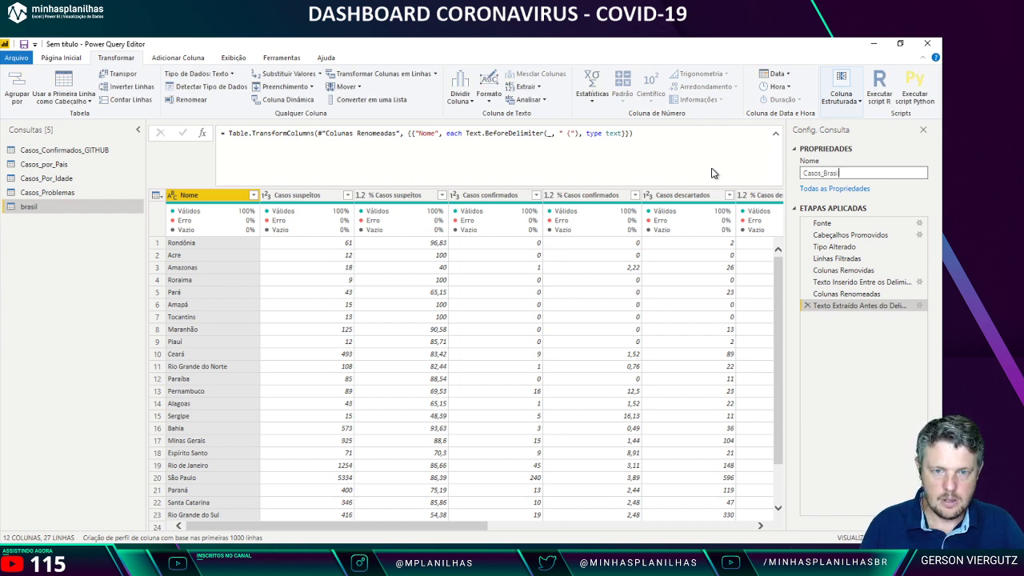
{"action": "key", "text": "Return"}
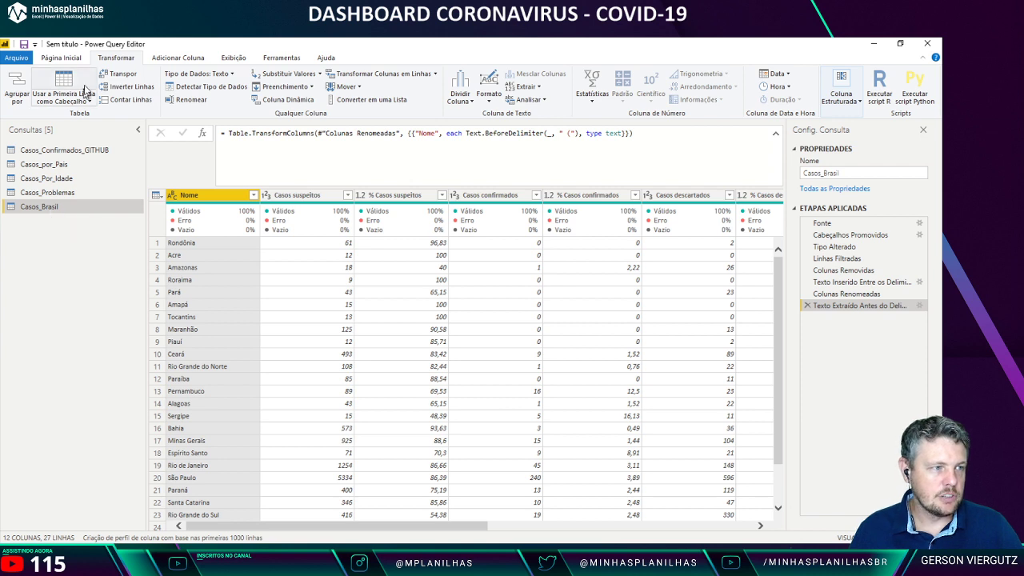
{"action": "left_click", "coordinate": [73, 59]}
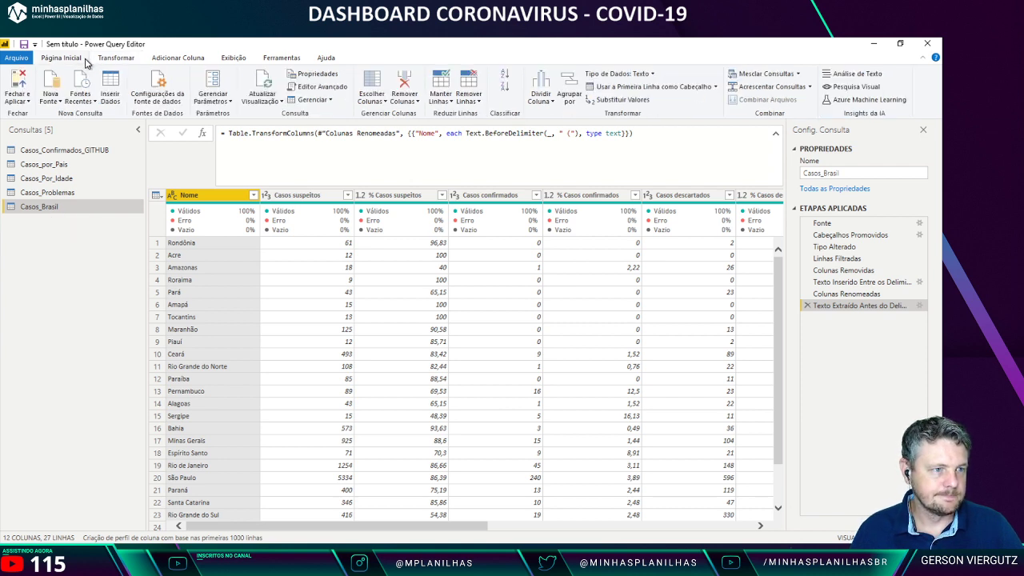
{"action": "left_click", "coordinate": [56, 102]}
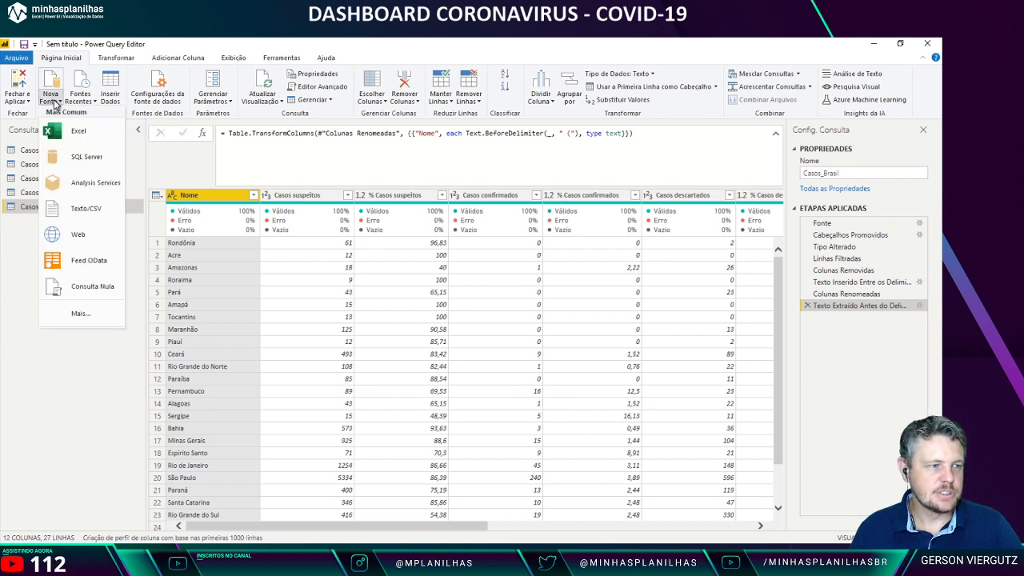
{"action": "left_click", "coordinate": [71, 234]}
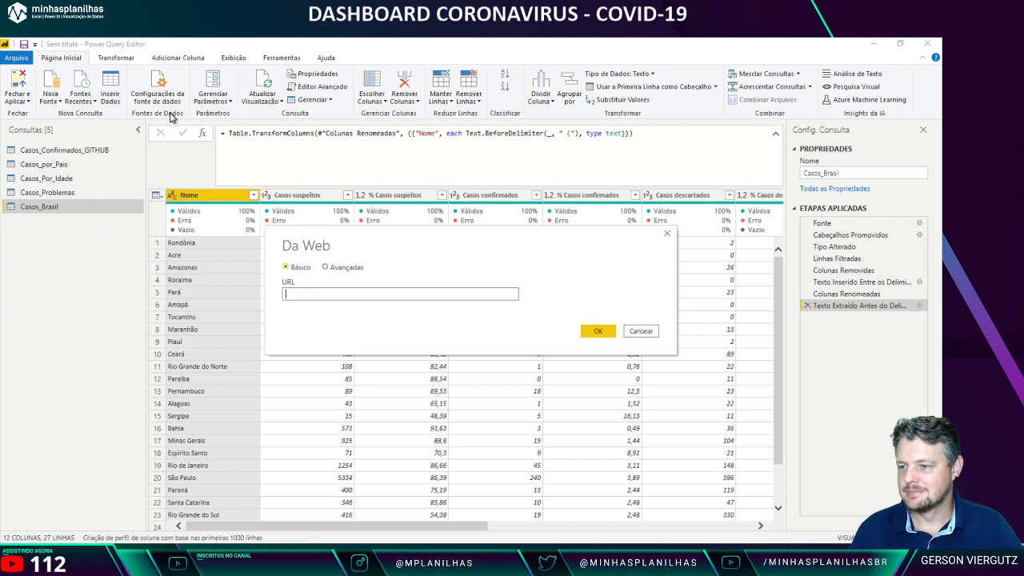
{"action": "key", "text": "ctrl+v"}
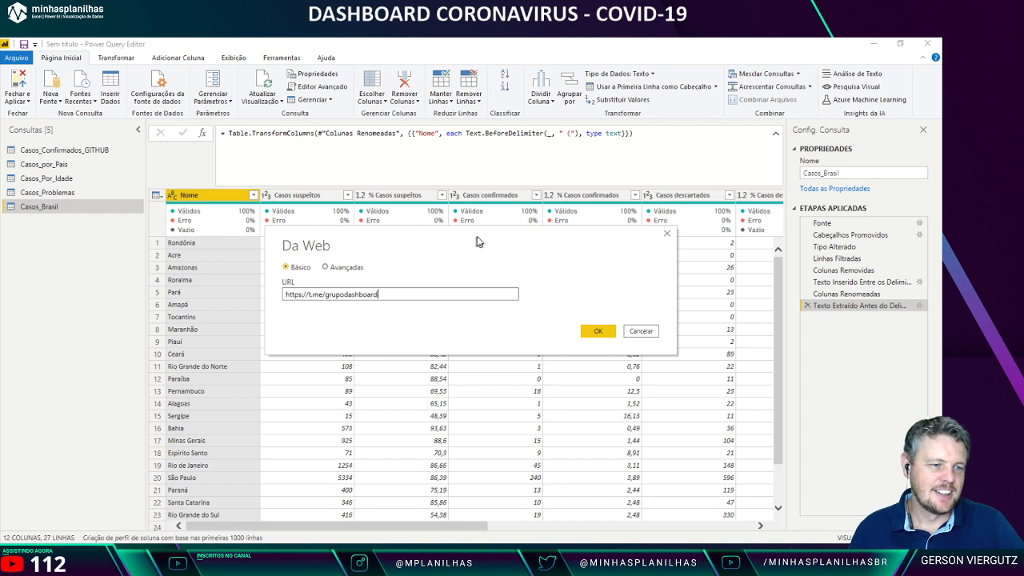
{"action": "key", "text": "ctrl+z"}
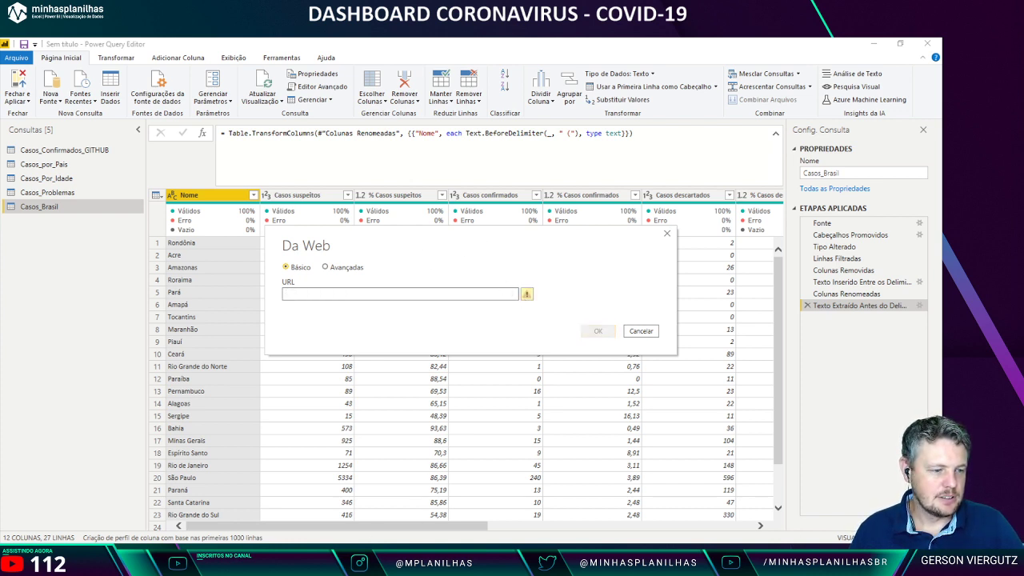
{"action": "mouse_move", "coordinate": [214, 560]}
{"action": "left_click", "coordinate": [166, 512]}
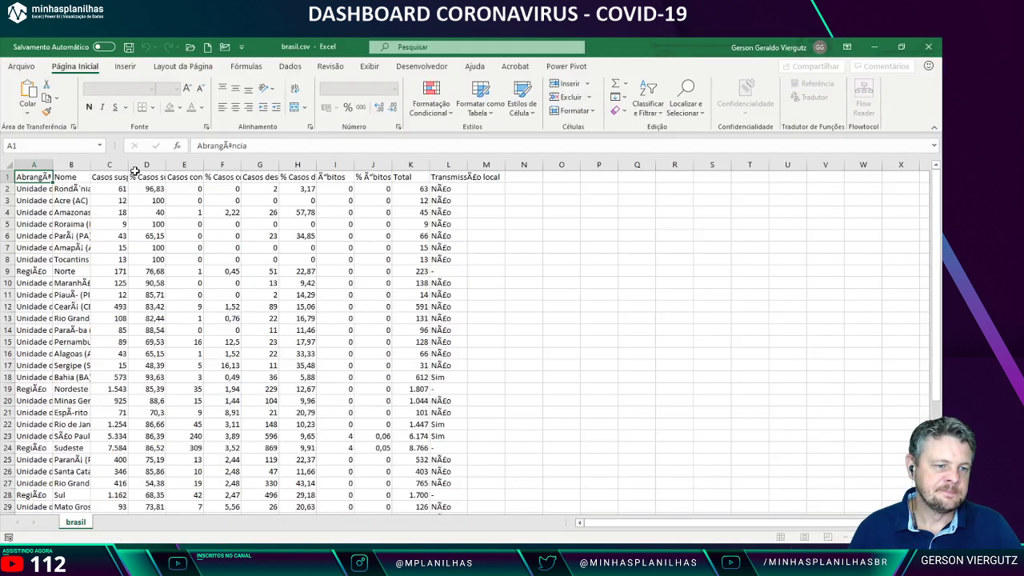
{"action": "left_click", "coordinate": [21, 65]}
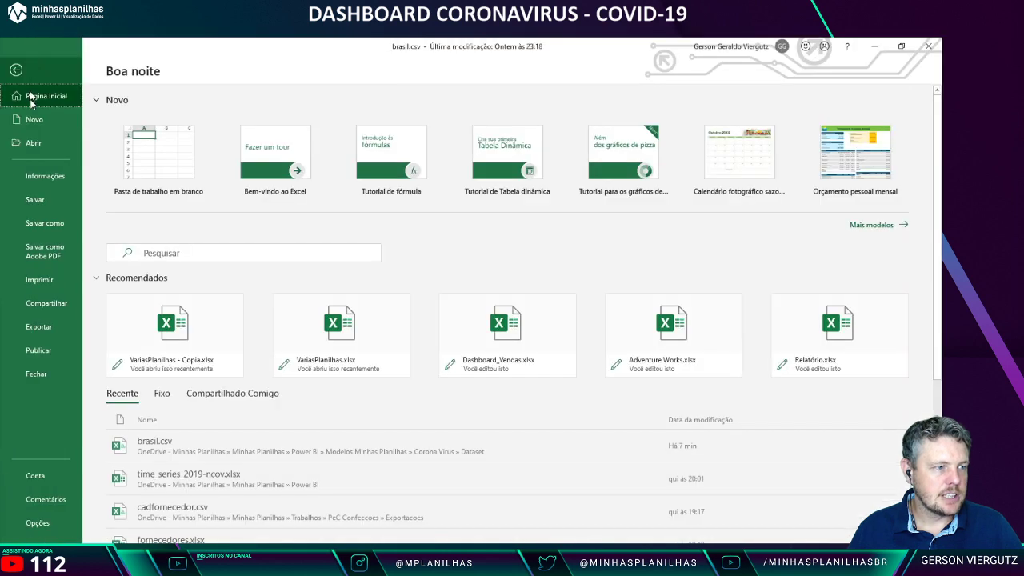
{"action": "left_click", "coordinate": [30, 179]}
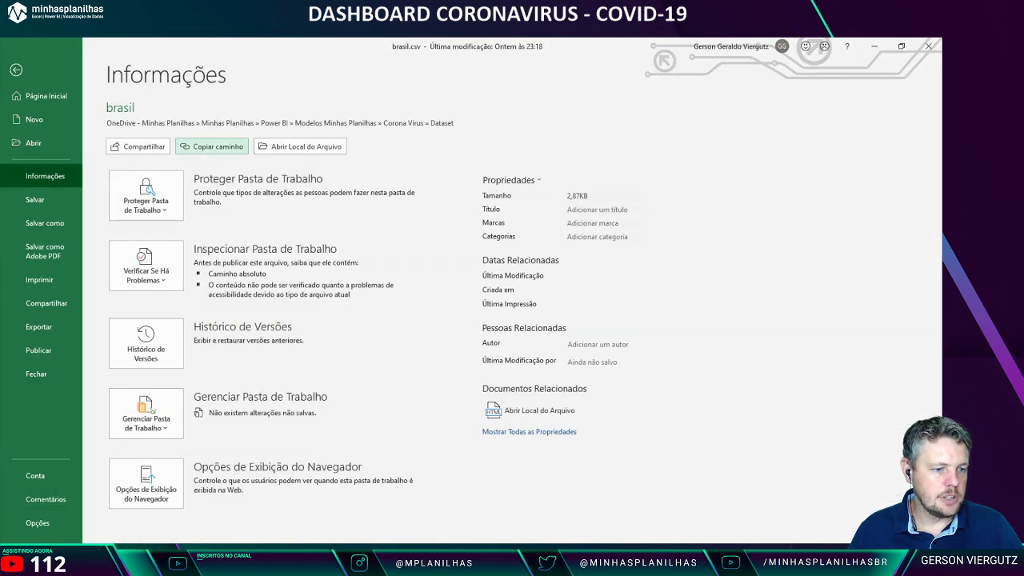
{"action": "left_click", "coordinate": [212, 146]}
{"action": "left_click", "coordinate": [215, 564]}
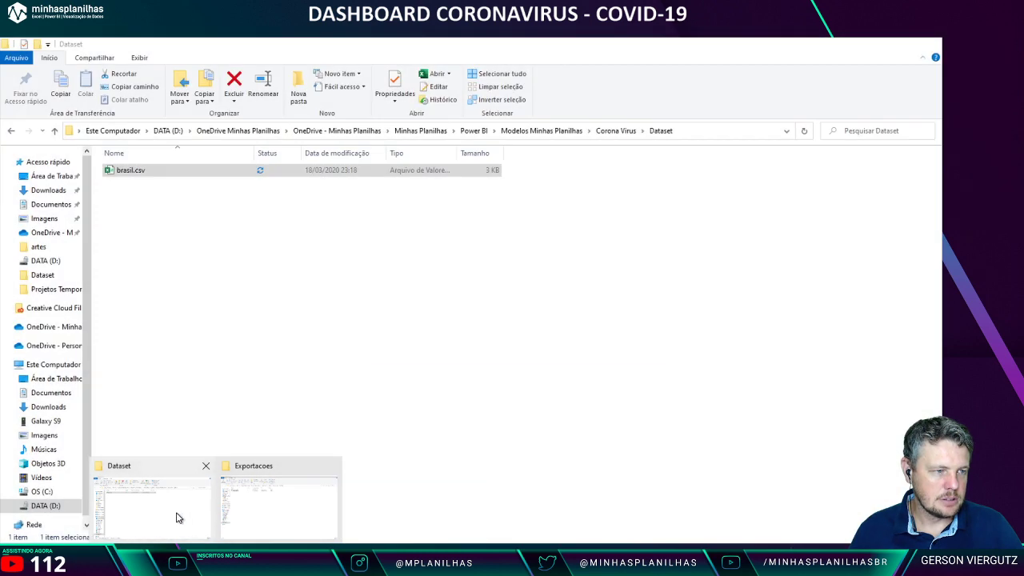
{"action": "left_click", "coordinate": [178, 517]}
{"action": "mouse_move", "coordinate": [301, 564]}
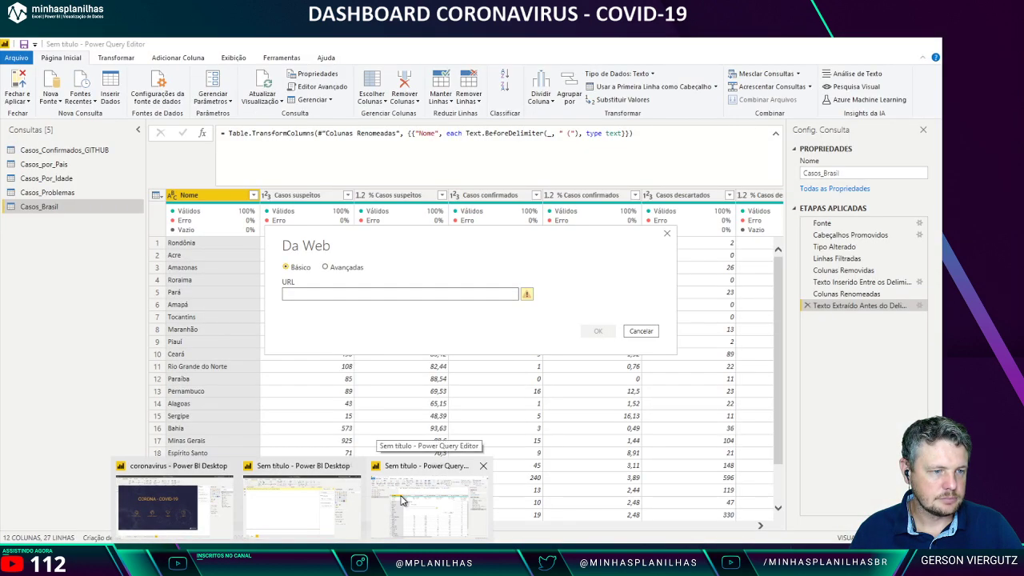
{"action": "left_click", "coordinate": [403, 495]}
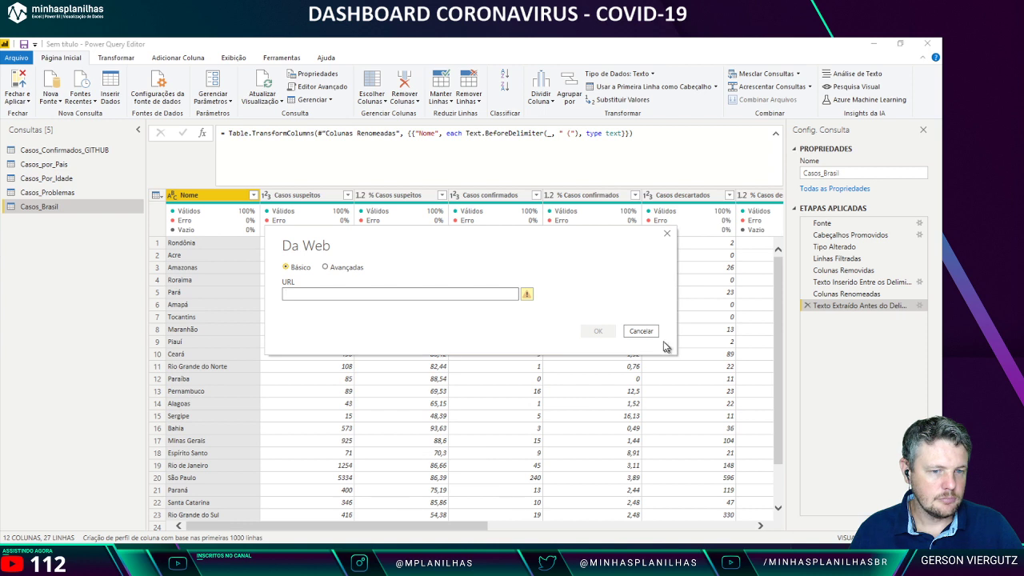
{"action": "left_click", "coordinate": [641, 331]}
Step: Duplicate the Casos_Brasil query and delete every applied step after Cabeçalhos Promovidos in the copy
{"action": "right_click", "coordinate": [64, 212]}
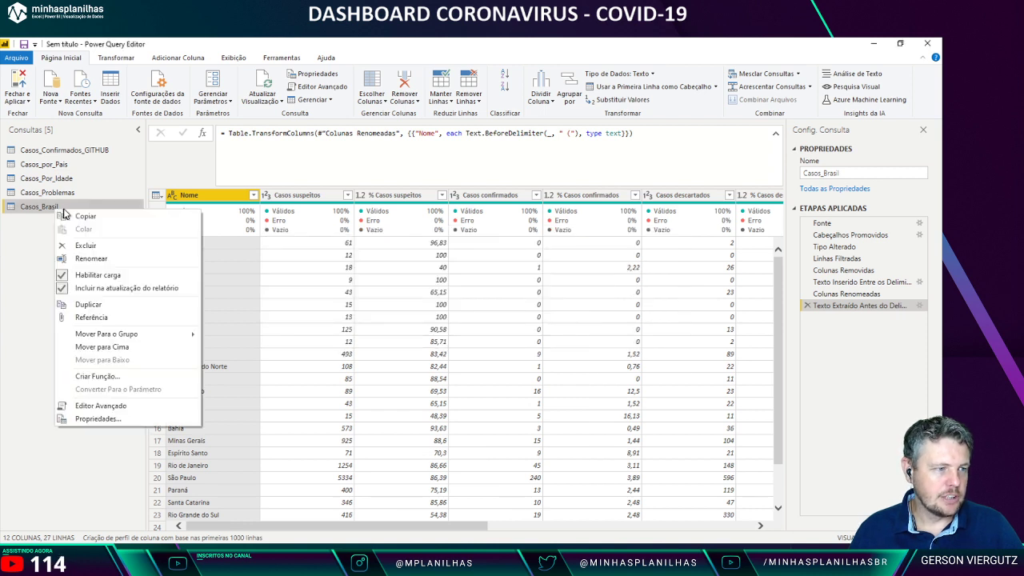
{"action": "left_click", "coordinate": [110, 305]}
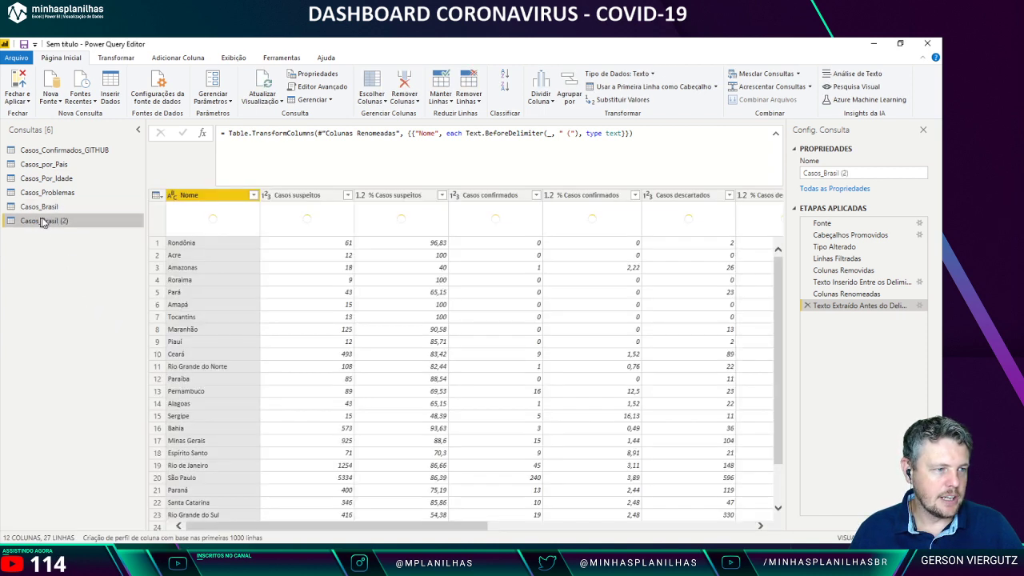
{"action": "left_click", "coordinate": [805, 306]}
{"action": "left_click", "coordinate": [806, 294]}
{"action": "left_click", "coordinate": [807, 281]}
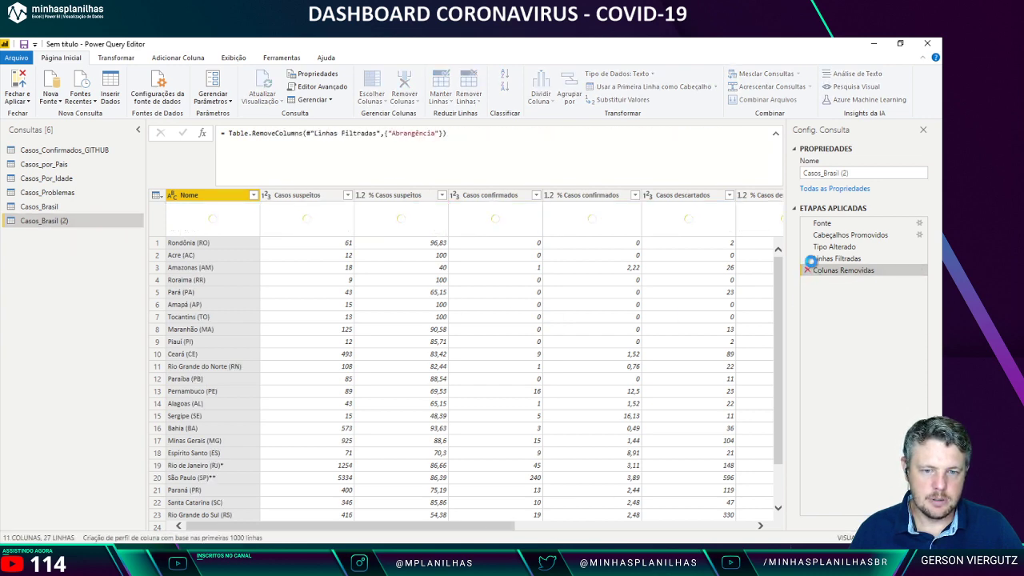
{"action": "left_click", "coordinate": [807, 270]}
{"action": "left_click", "coordinate": [807, 258]}
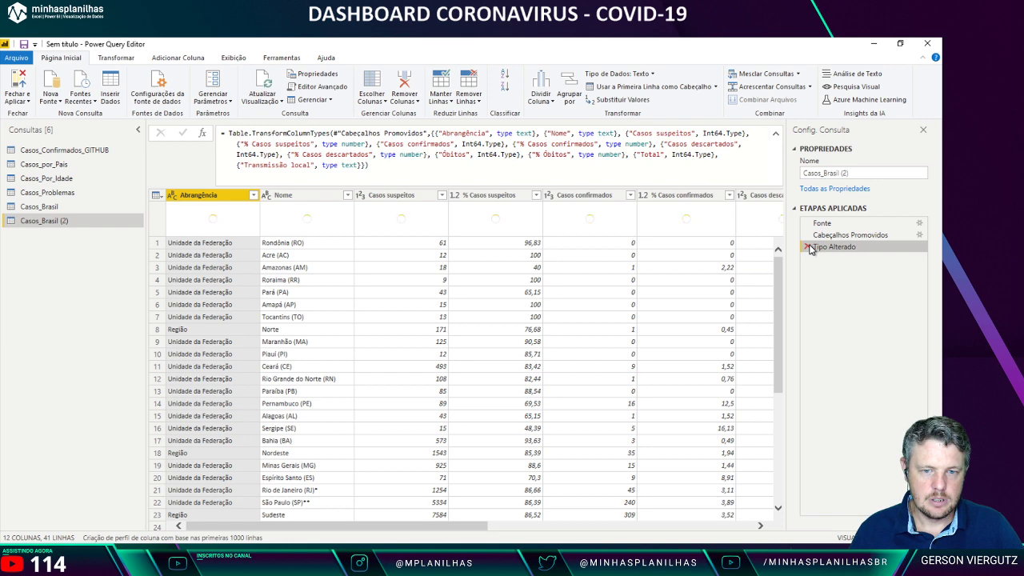
{"action": "left_click", "coordinate": [807, 246]}
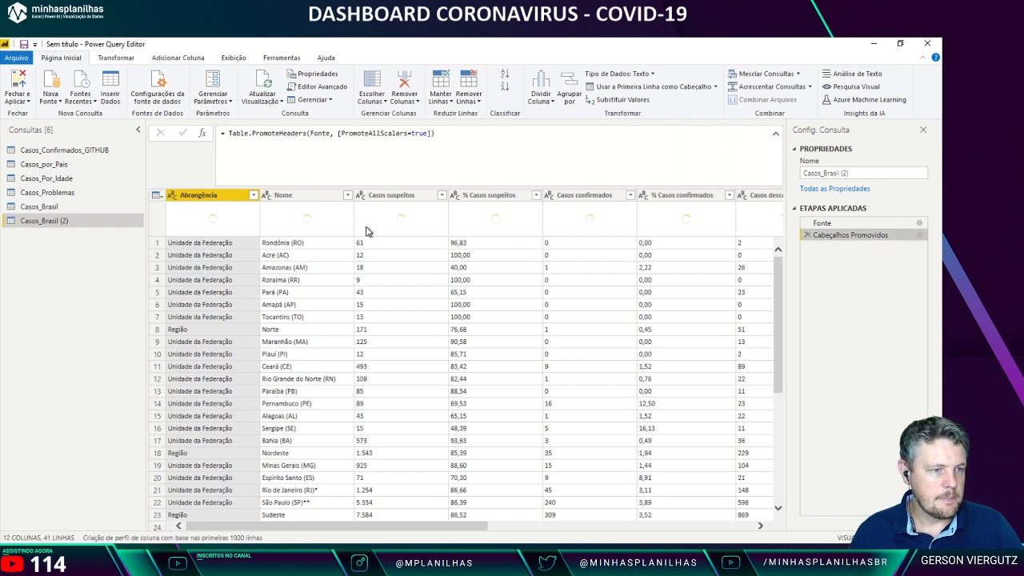
Step: Try keeping only the bottom 1 row of the duplicated query, which holds the update date, and delete that applied step
{"action": "scroll", "coordinate": [327, 253], "scroll_direction": "down", "scroll_amount": 1}
{"action": "scroll", "coordinate": [362, 270], "scroll_direction": "down", "scroll_amount": 6}
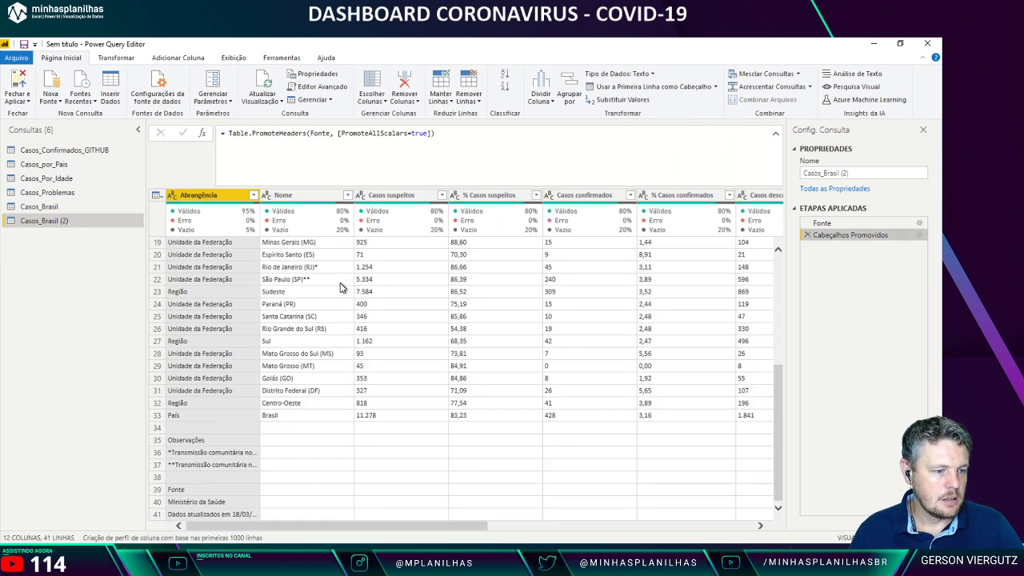
{"action": "left_click", "coordinate": [210, 514]}
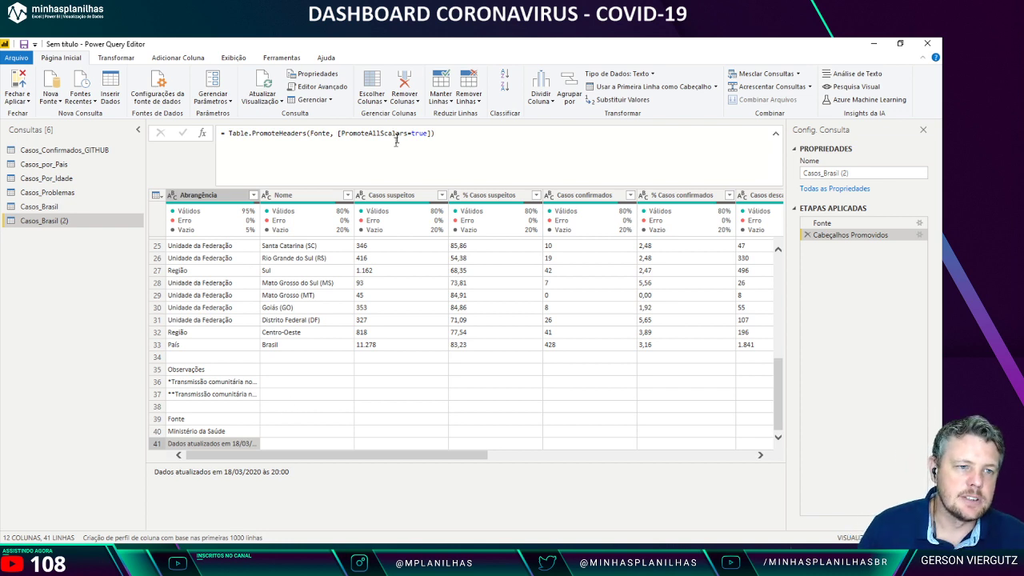
{"action": "left_click", "coordinate": [441, 98]}
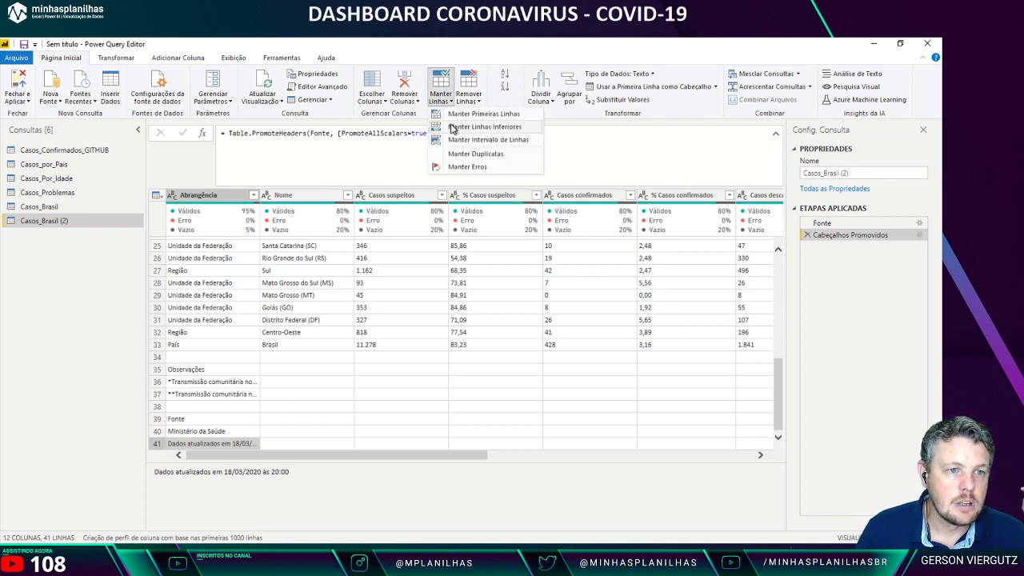
{"action": "left_click", "coordinate": [485, 126]}
{"action": "type", "text": "1"}
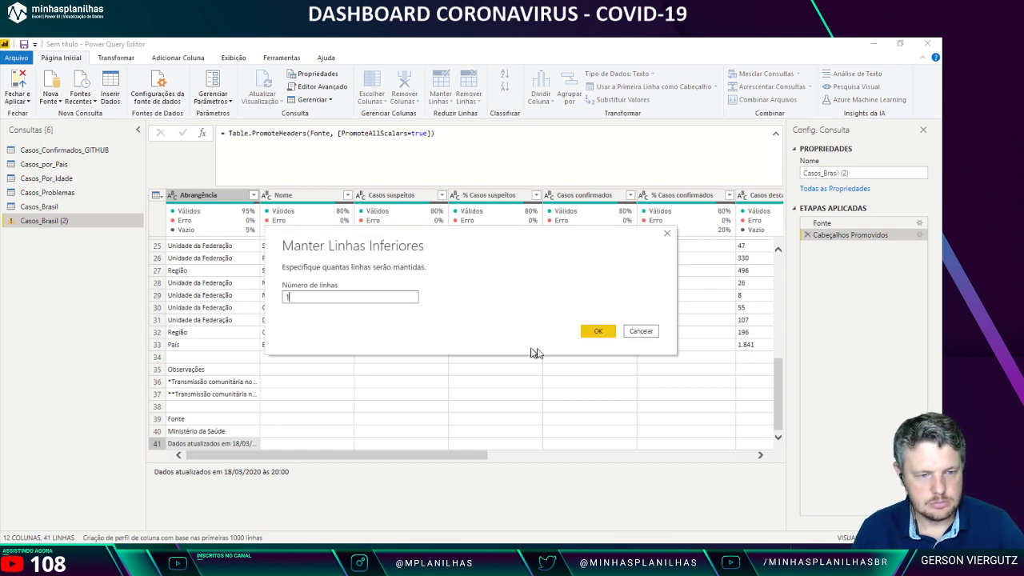
{"action": "left_click", "coordinate": [597, 332]}
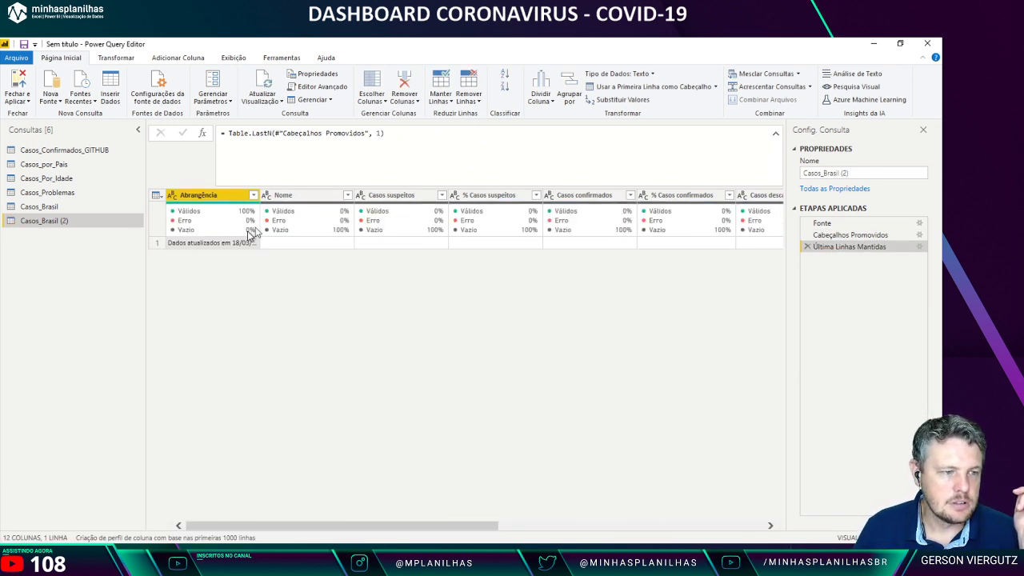
{"action": "left_click_drag", "start_coordinate": [261, 195], "coordinate": [314, 196]}
{"action": "mouse_move", "coordinate": [304, 230]}
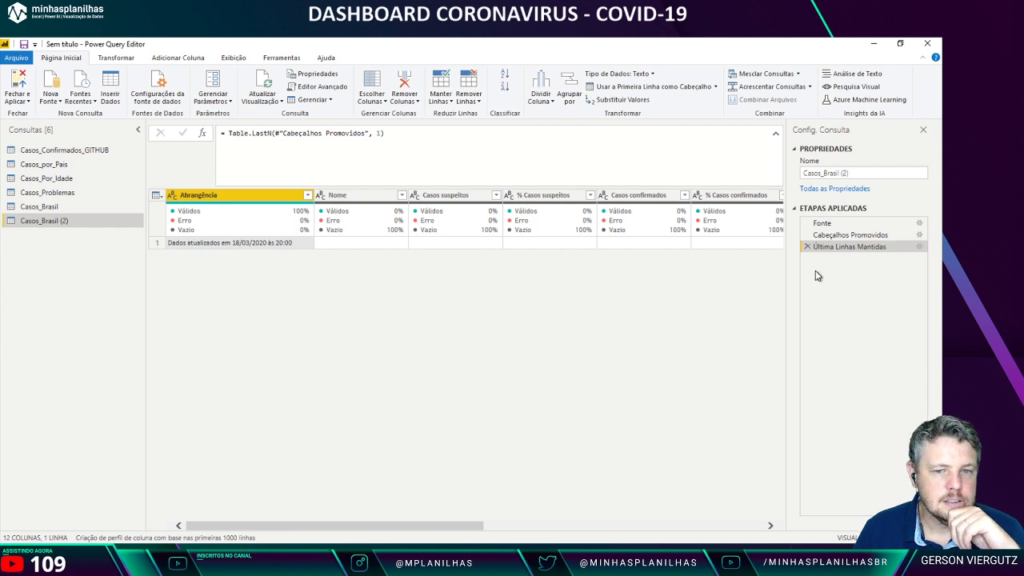
{"action": "left_click", "coordinate": [807, 246]}
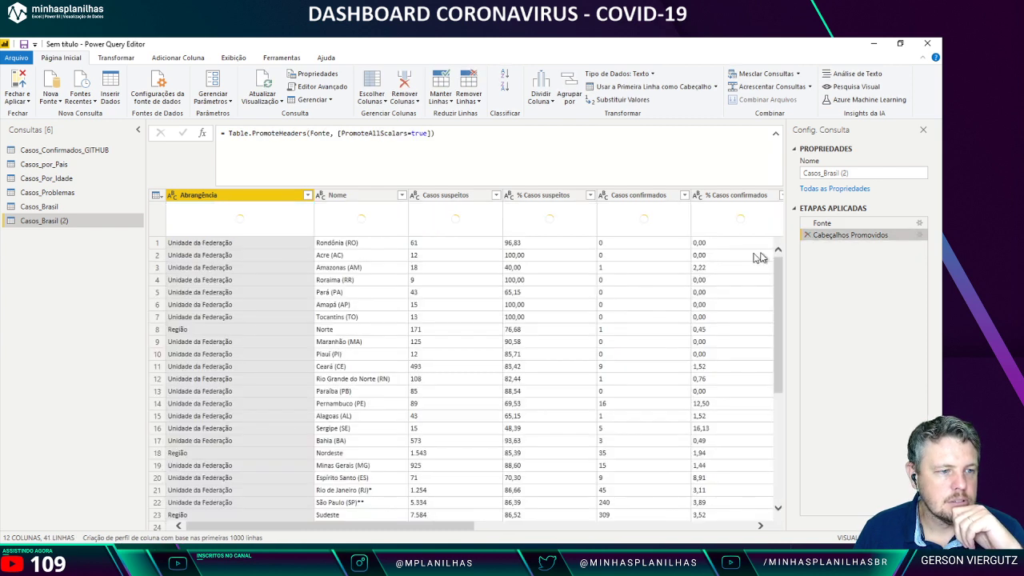
Step: Filter the Abrangência column of the duplicated query to rows that begin with "Dados Atualizados"
{"action": "left_click", "coordinate": [307, 195]}
{"action": "mouse_move", "coordinate": [225, 290]}
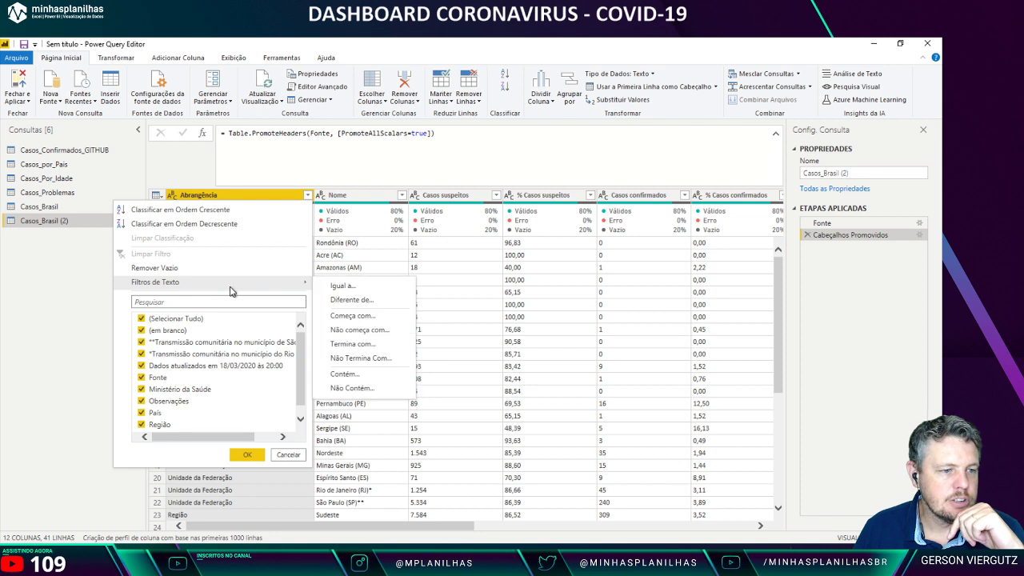
{"action": "left_click", "coordinate": [353, 315]}
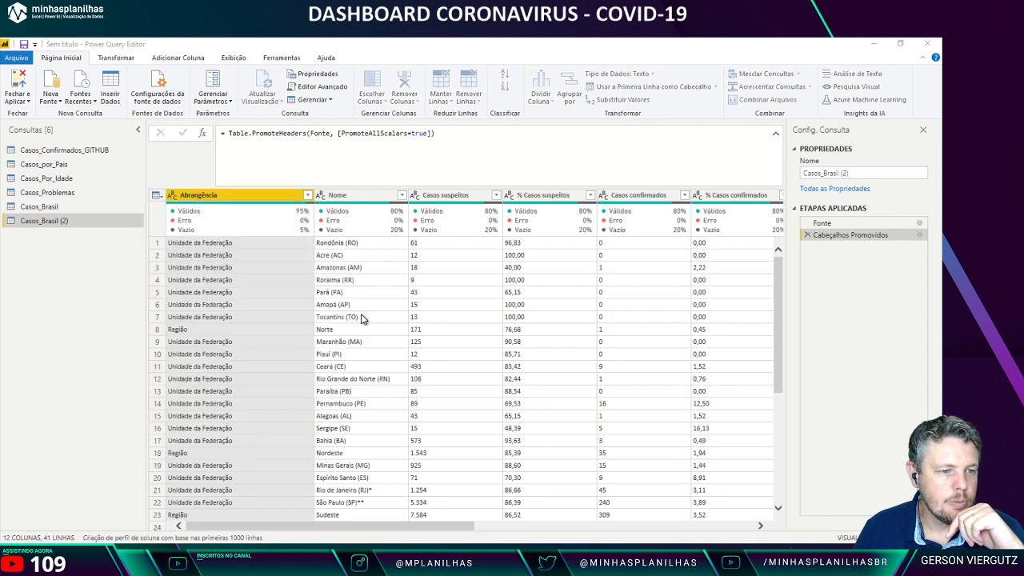
{"action": "left_click", "coordinate": [432, 294]}
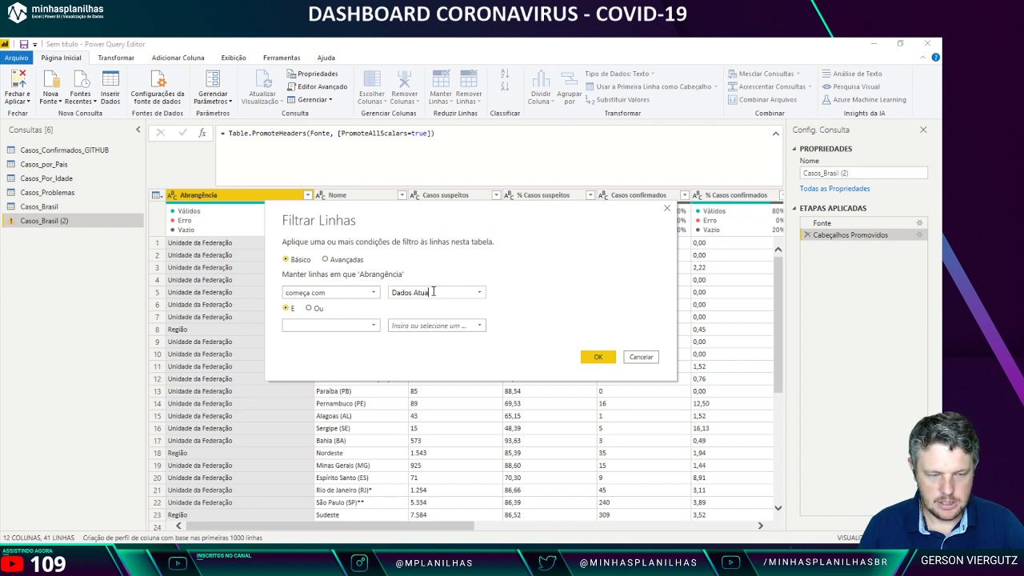
{"action": "type", "text": "Dados Atualizados"}
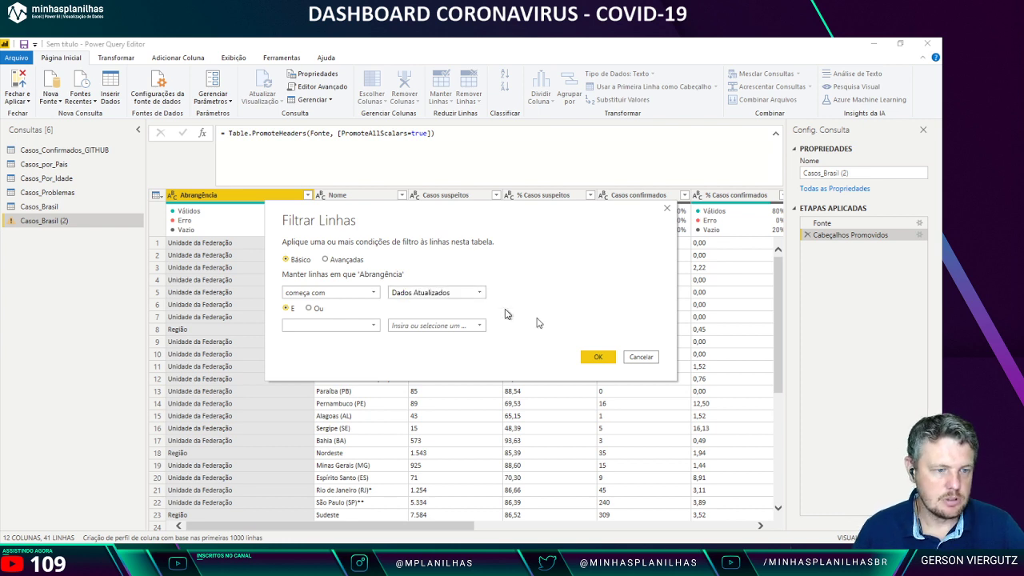
{"action": "left_click", "coordinate": [598, 357]}
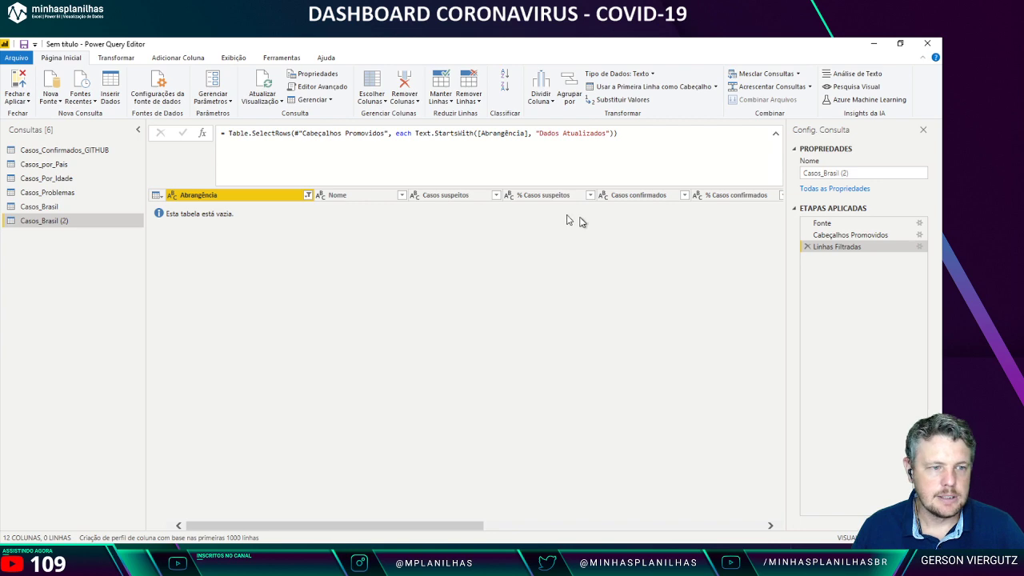
{"action": "left_click", "coordinate": [848, 236]}
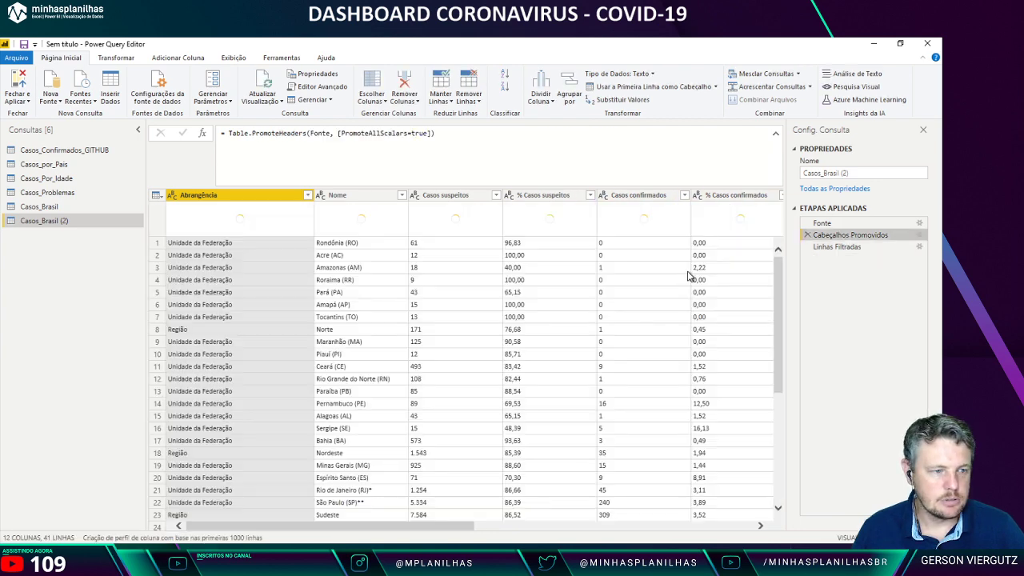
{"action": "scroll", "coordinate": [768, 278], "scroll_direction": "down", "scroll_amount": 5}
{"action": "left_click", "coordinate": [174, 522]}
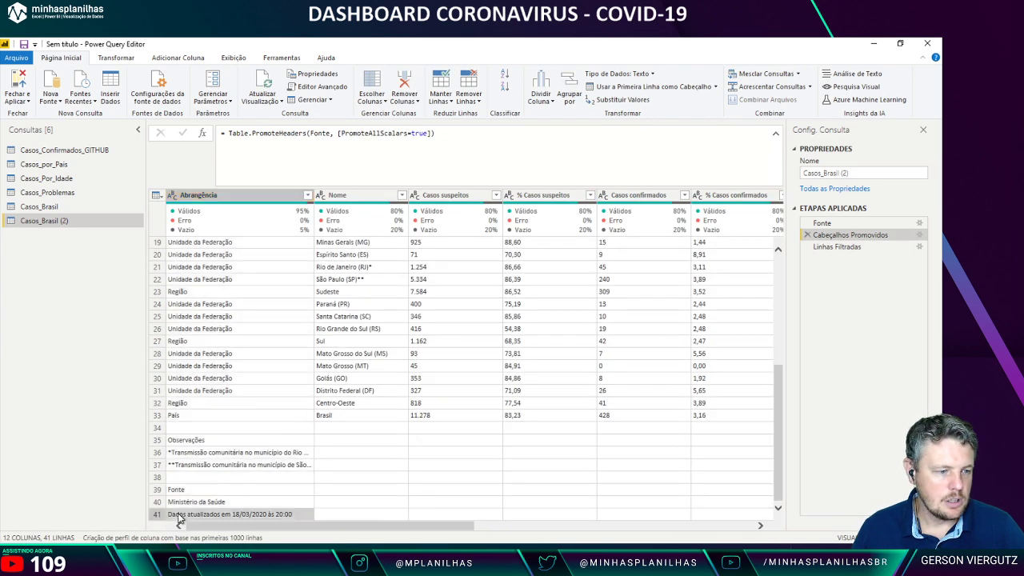
{"action": "left_click_drag", "start_coordinate": [210, 472], "coordinate": [155, 472]}
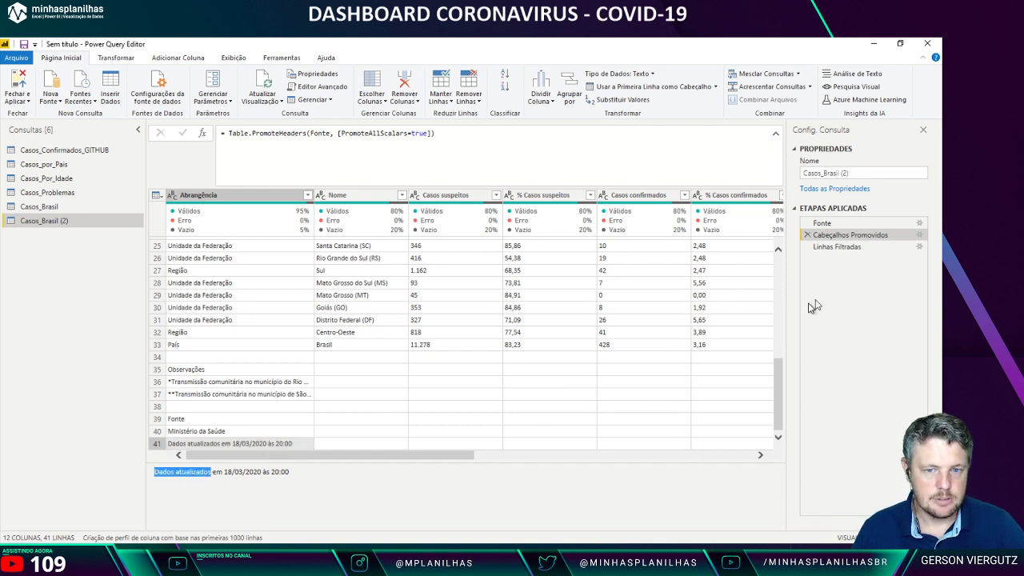
{"action": "left_click", "coordinate": [890, 249]}
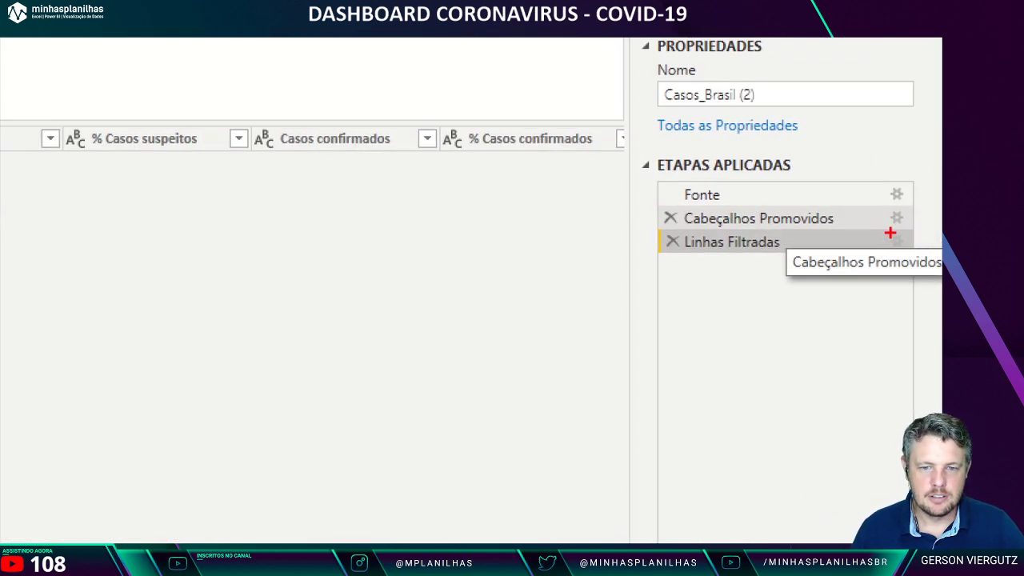
{"action": "left_click_drag", "start_coordinate": [881, 227], "coordinate": [922, 257]}
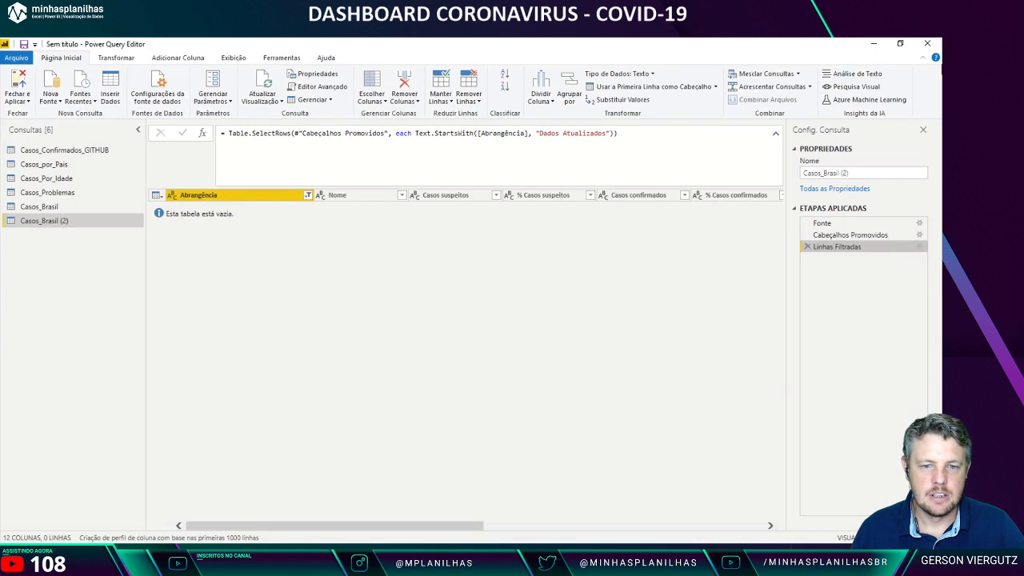
{"action": "left_click", "coordinate": [919, 247]}
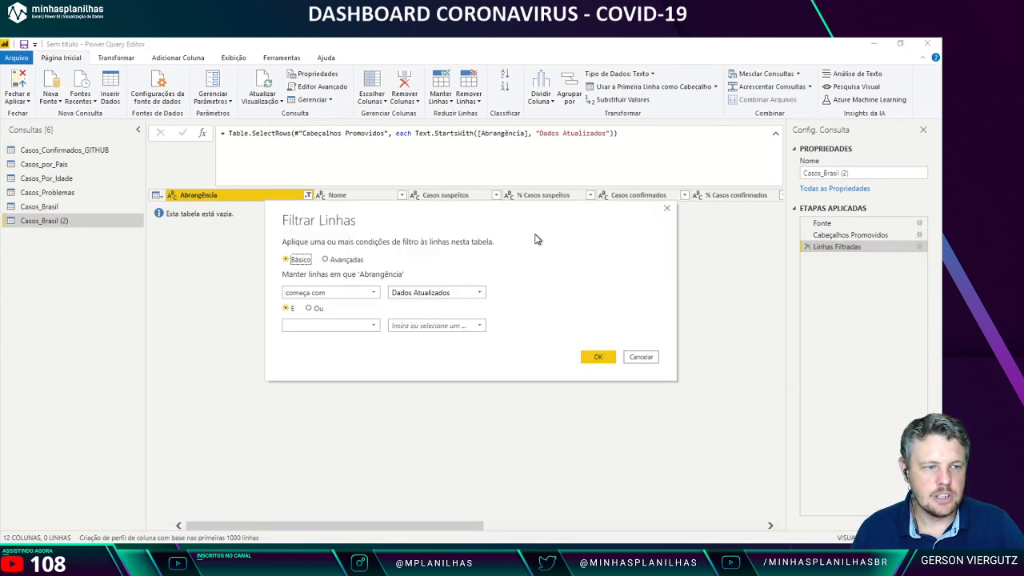
{"action": "left_click", "coordinate": [464, 292]}
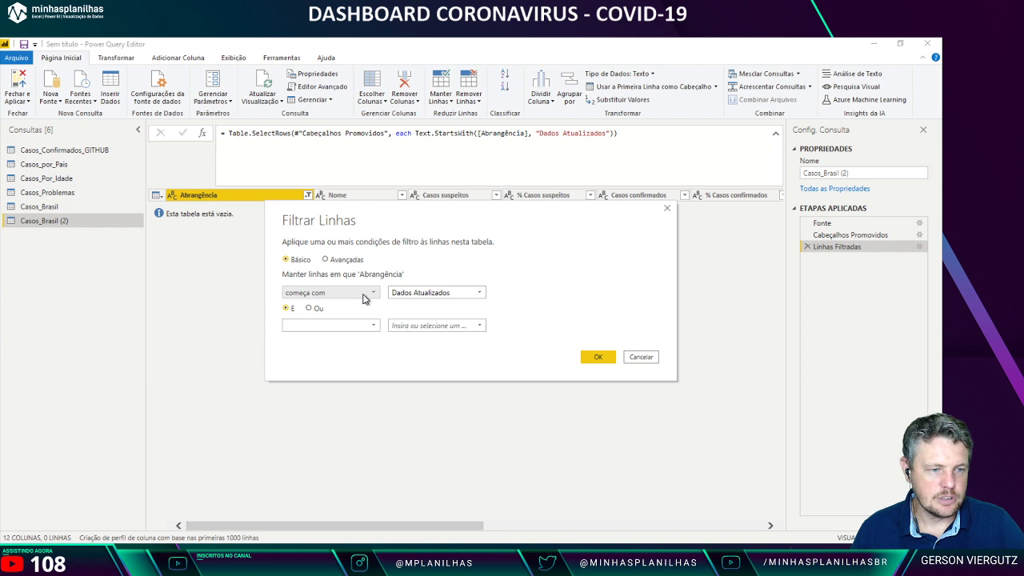
{"action": "left_click", "coordinate": [387, 292]}
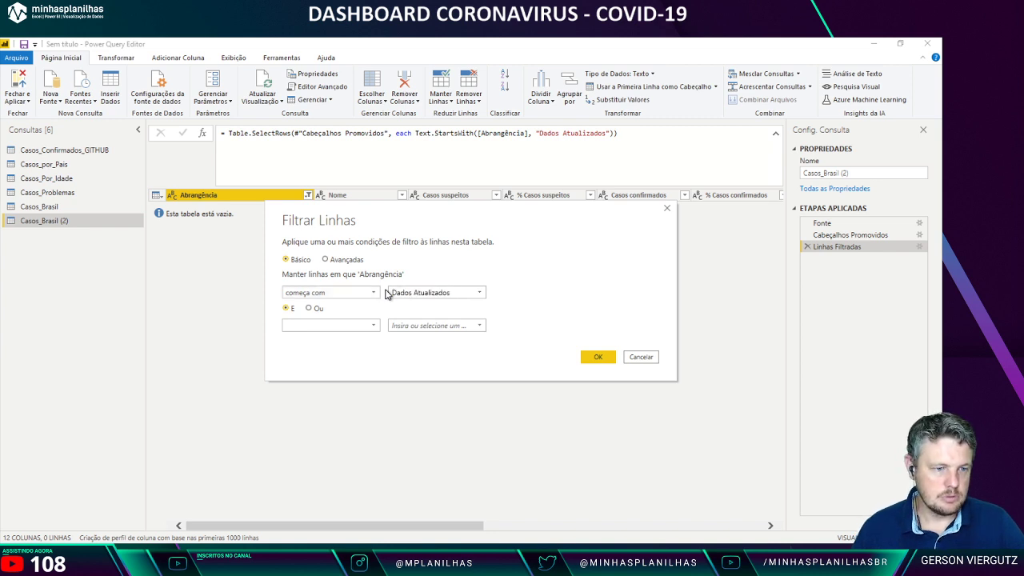
{"action": "key", "text": "Escape"}
Step: Copy "Dados atualizados" from the last Abrangência row of the Cabeçalhos Promovidos step and use it as the filter step's begins-with value
{"action": "left_click", "coordinate": [871, 238]}
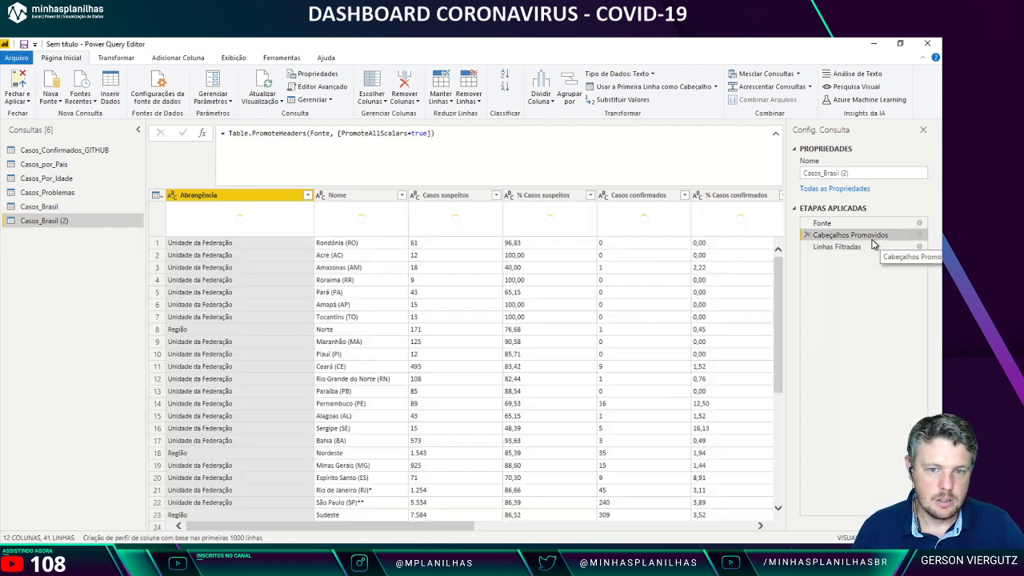
{"action": "scroll", "coordinate": [258, 395], "scroll_direction": "down", "scroll_amount": 5}
{"action": "left_click", "coordinate": [232, 516]}
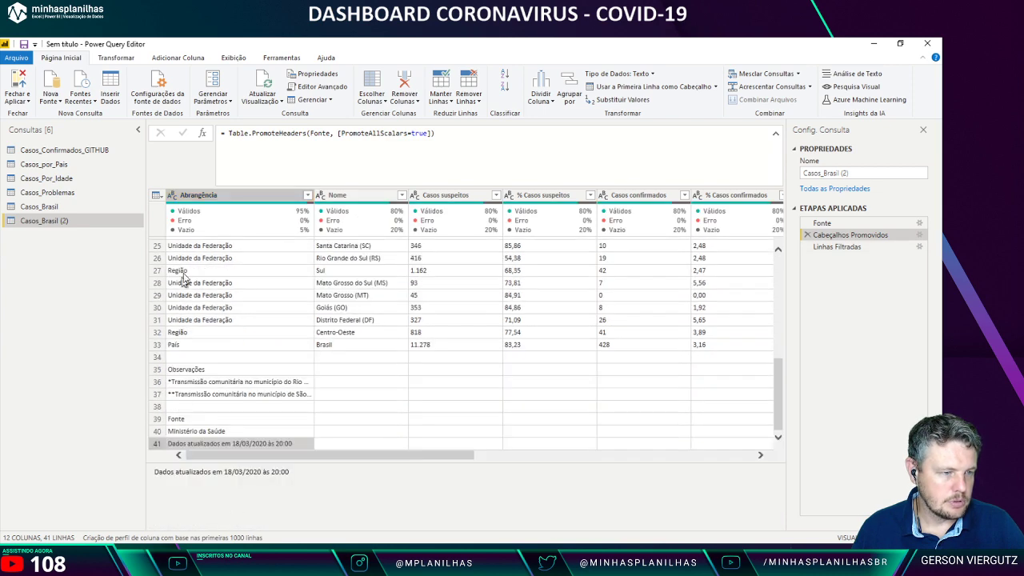
{"action": "left_click_drag", "start_coordinate": [210, 470], "coordinate": [156, 472]}
{"action": "key", "text": "ctrl+c"}
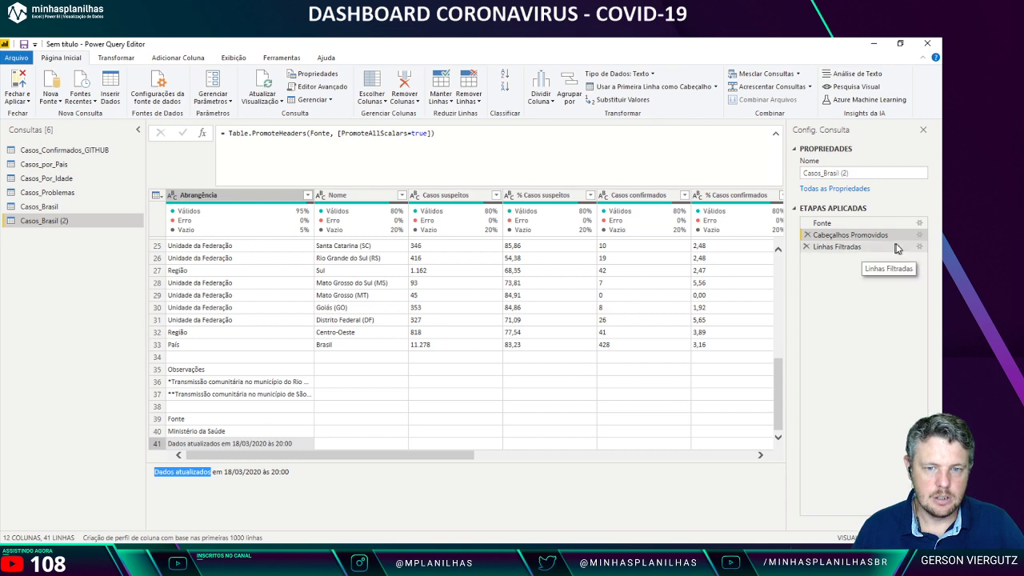
{"action": "left_click", "coordinate": [919, 246]}
{"action": "left_click_drag", "start_coordinate": [462, 293], "coordinate": [383, 305]}
{"action": "key", "text": "ctrl+v"}
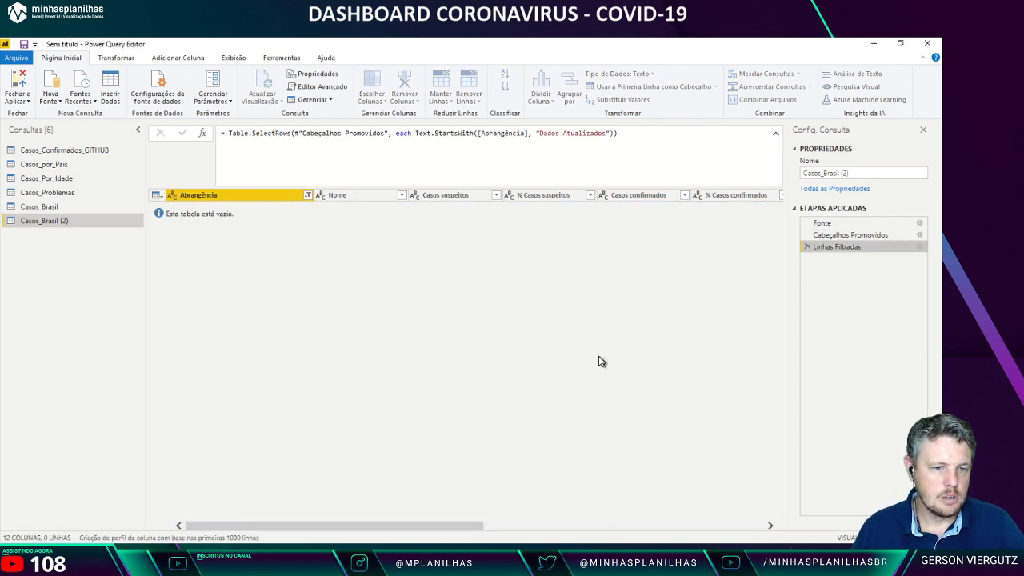
{"action": "left_click", "coordinate": [596, 357]}
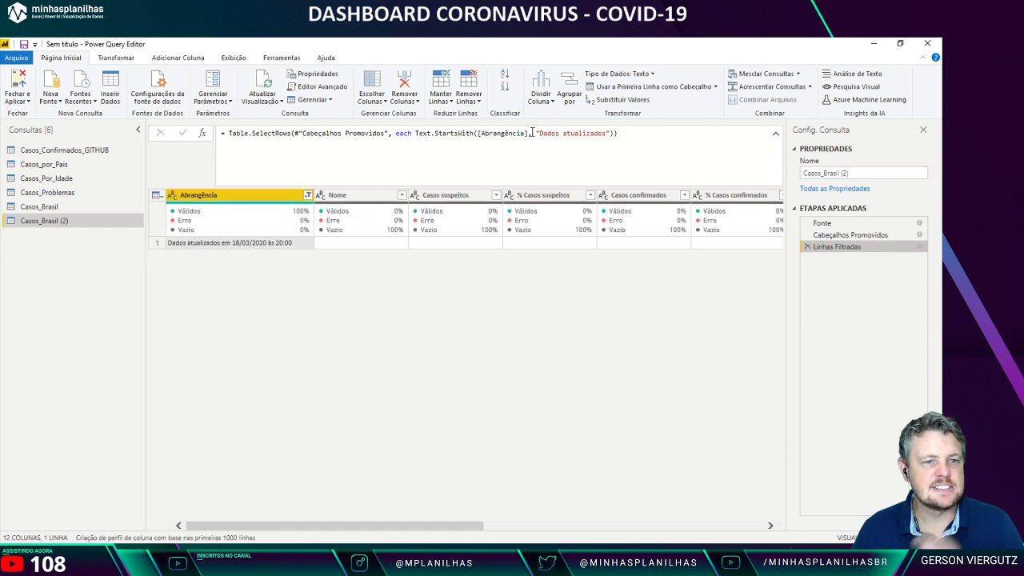
Step: Remove every column except Abrangência from the duplicated query and view its remaining cell
{"action": "right_click", "coordinate": [248, 196]}
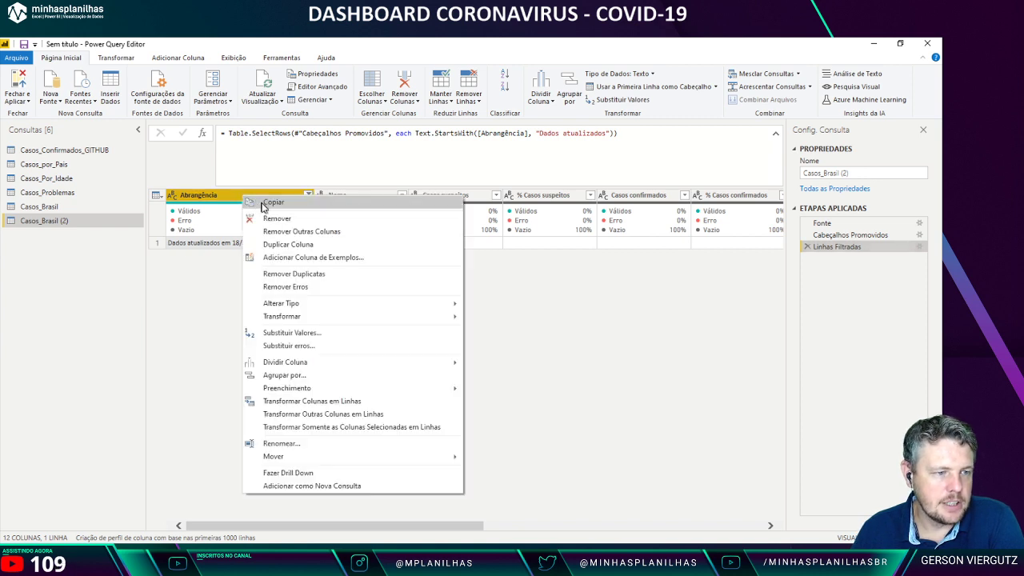
{"action": "left_click", "coordinate": [285, 232]}
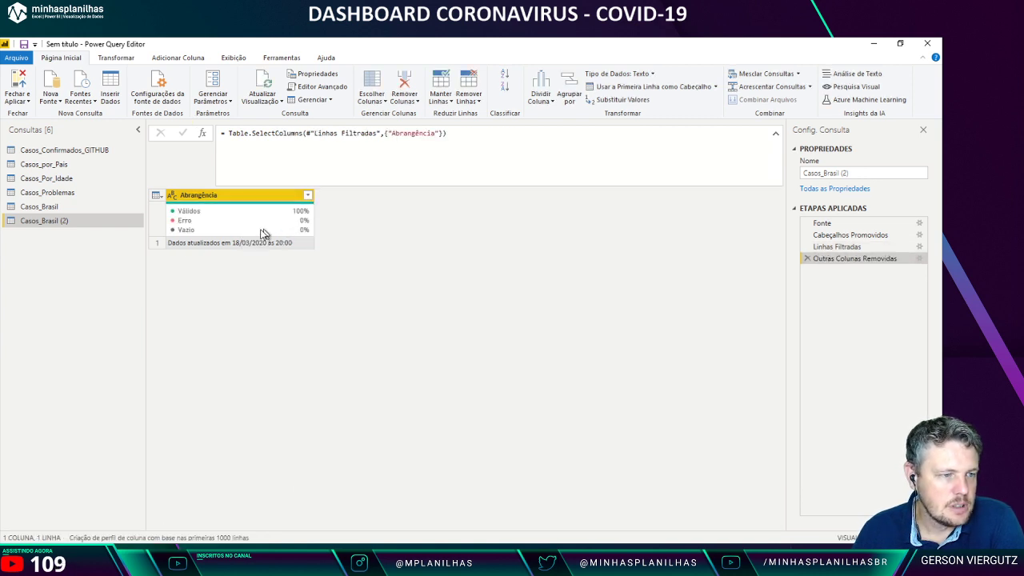
{"action": "left_click", "coordinate": [245, 245]}
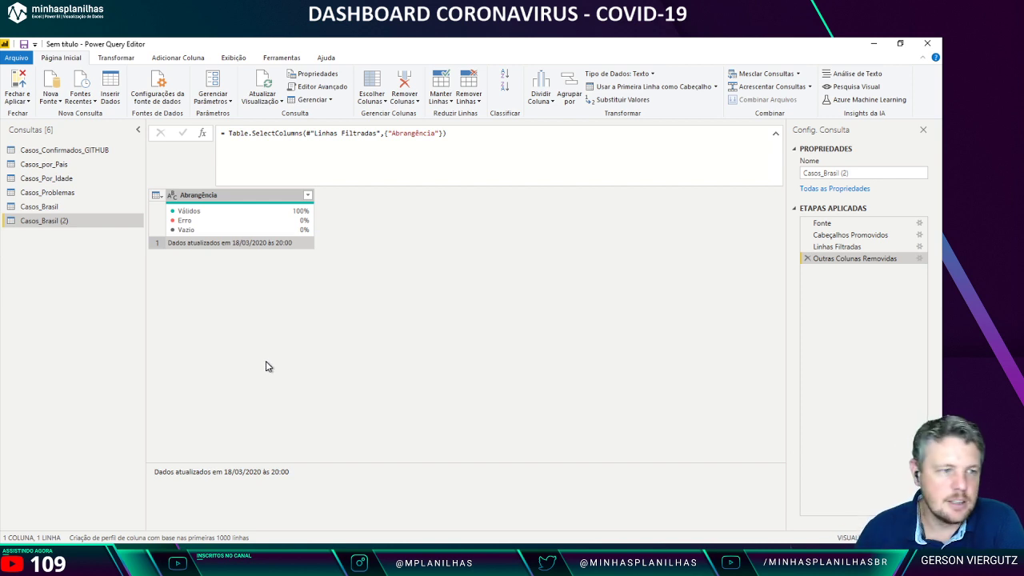
Step: Rename the duplicated query as Atualizacao_Dados_Brasil
{"action": "left_click", "coordinate": [808, 173]}
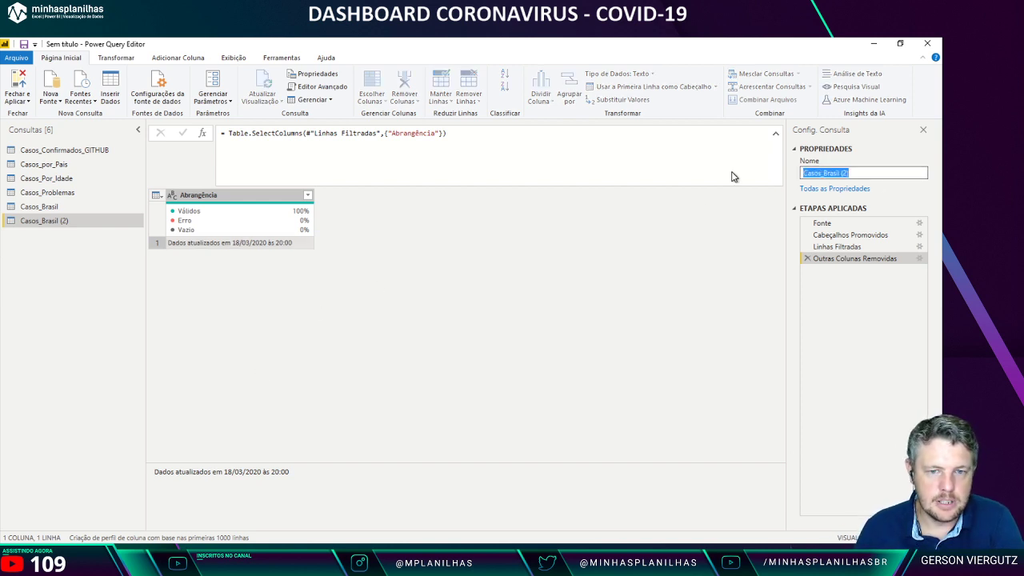
{"action": "type", "text": "Atualiza"}
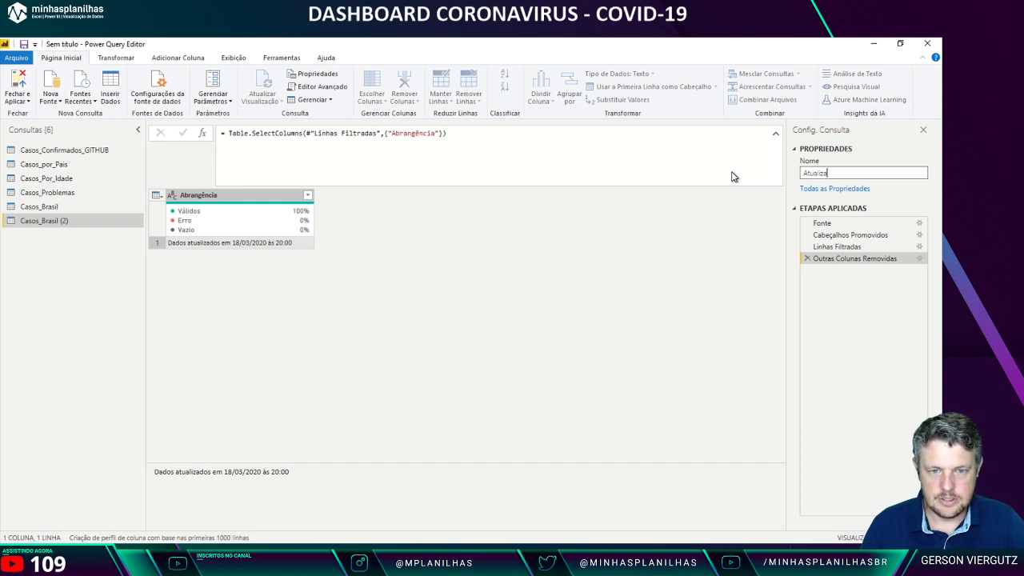
{"action": "type", "text": "cao_Dados"}
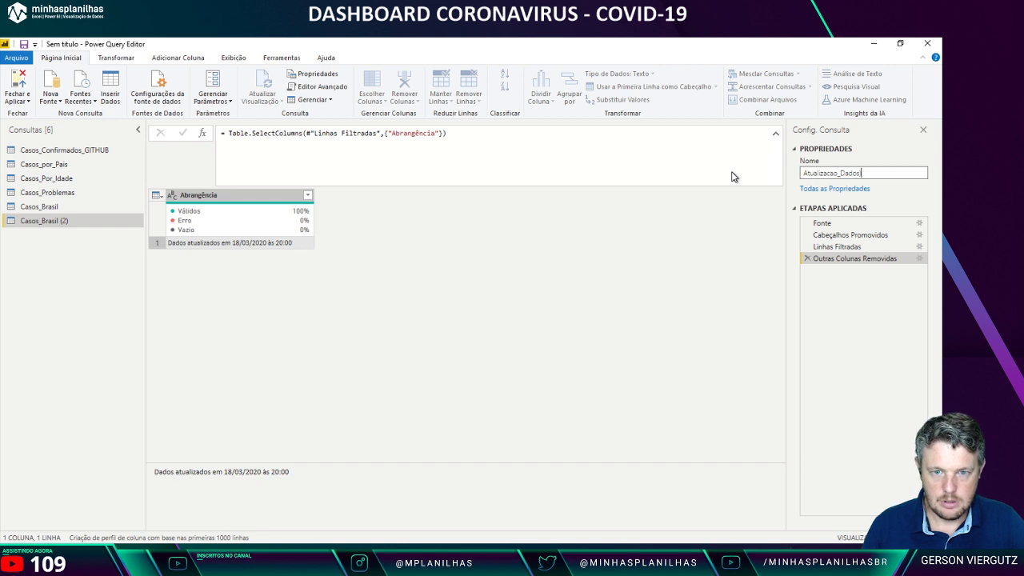
{"action": "type", "text": "_Bras"}
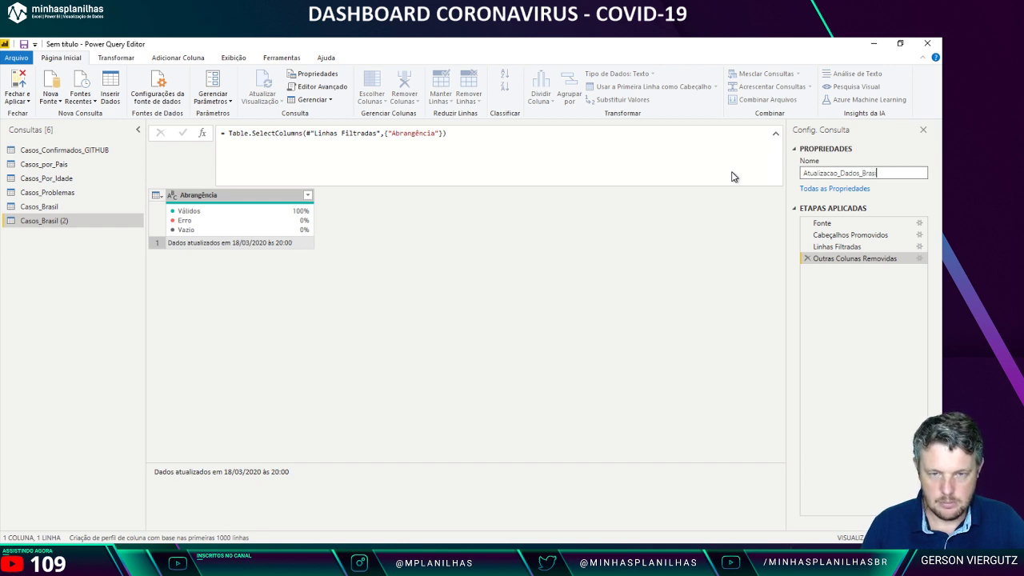
{"action": "type", "text": "il"}
{"action": "key", "text": "Return"}
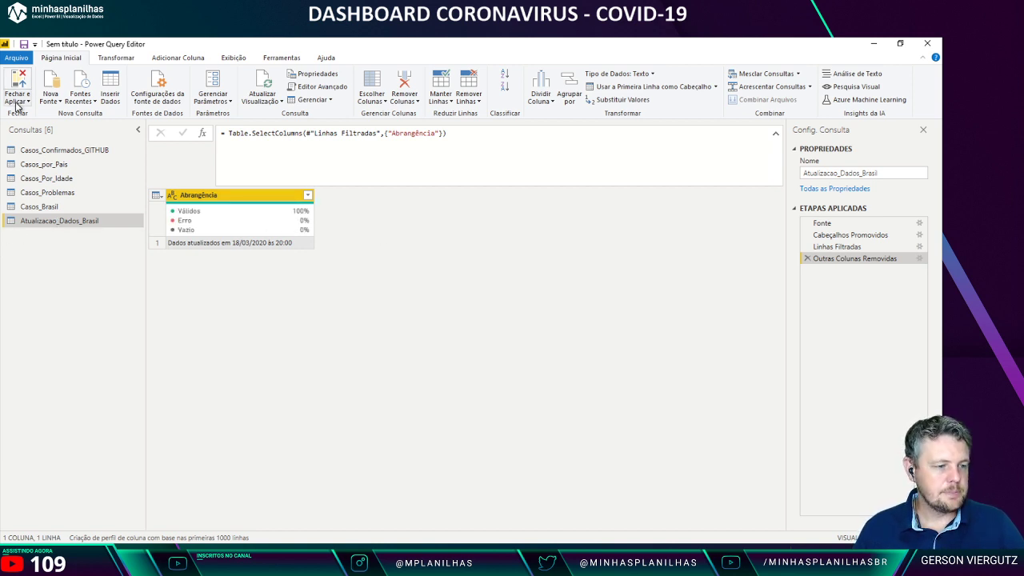
Step: Close the Power Query Editor and apply the changes to load all the query tables into the report
{"action": "left_click", "coordinate": [18, 102]}
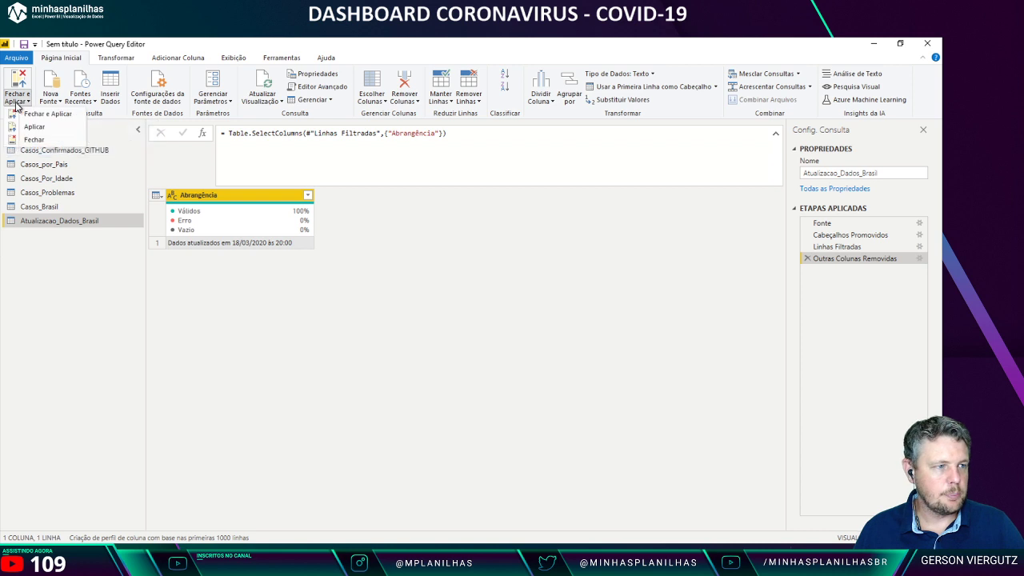
{"action": "key", "text": "alt+Tab"}
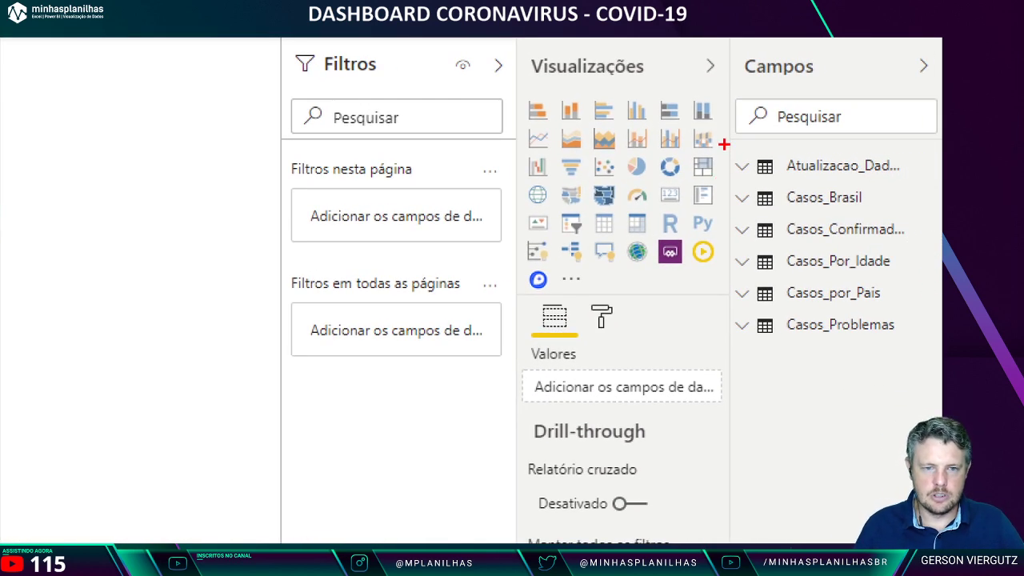
{"action": "left_click_drag", "start_coordinate": [722, 142], "coordinate": [913, 357]}
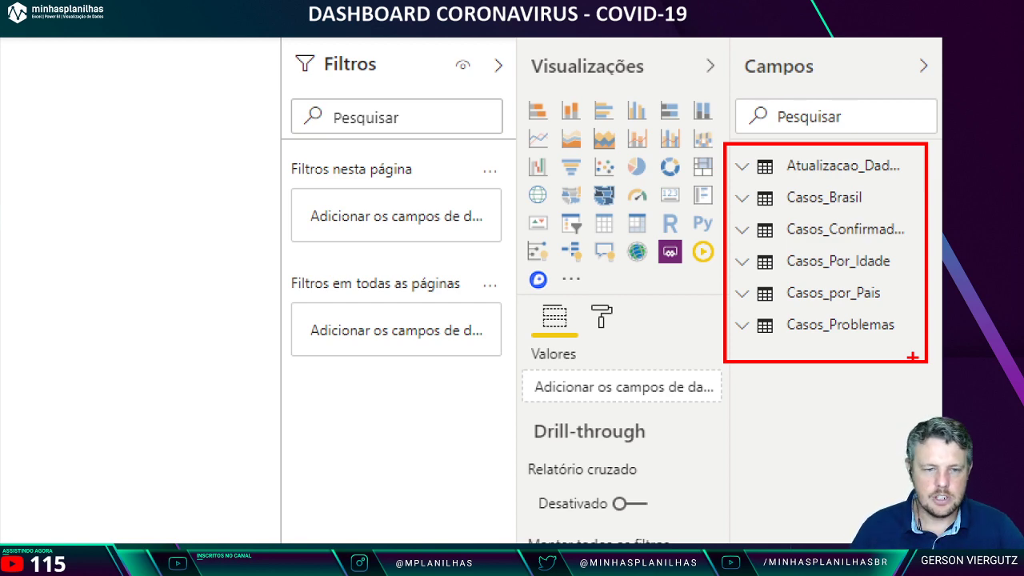
{"action": "key", "text": "Escape"}
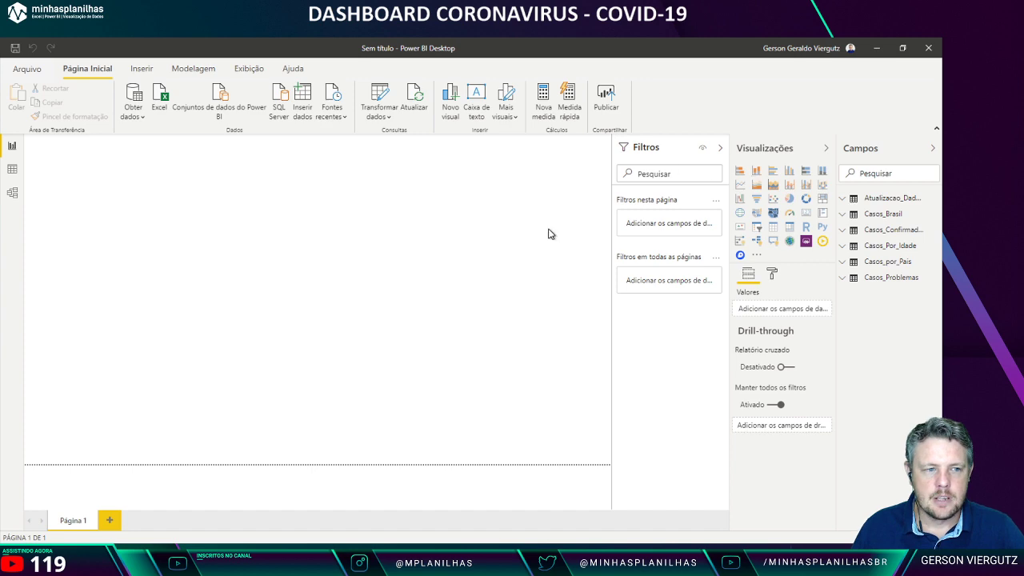
Step: Add background_corona_1.png as the report page's background image and set its transparency to 0%
{"action": "left_click", "coordinate": [773, 274]}
{"action": "left_click_drag", "start_coordinate": [760, 264], "coordinate": [782, 282]}
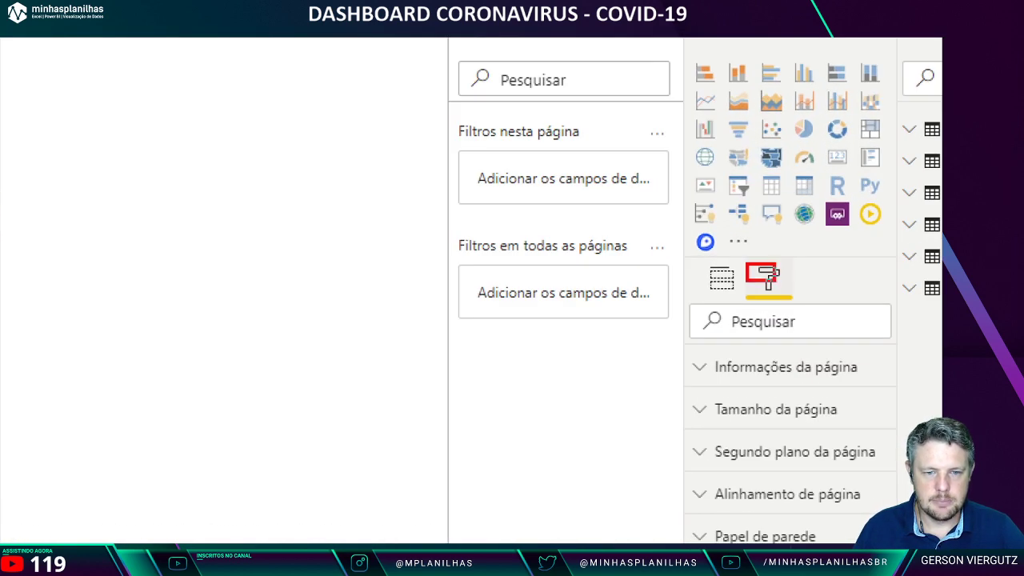
{"action": "left_click_drag", "start_coordinate": [678, 436], "coordinate": [906, 462]}
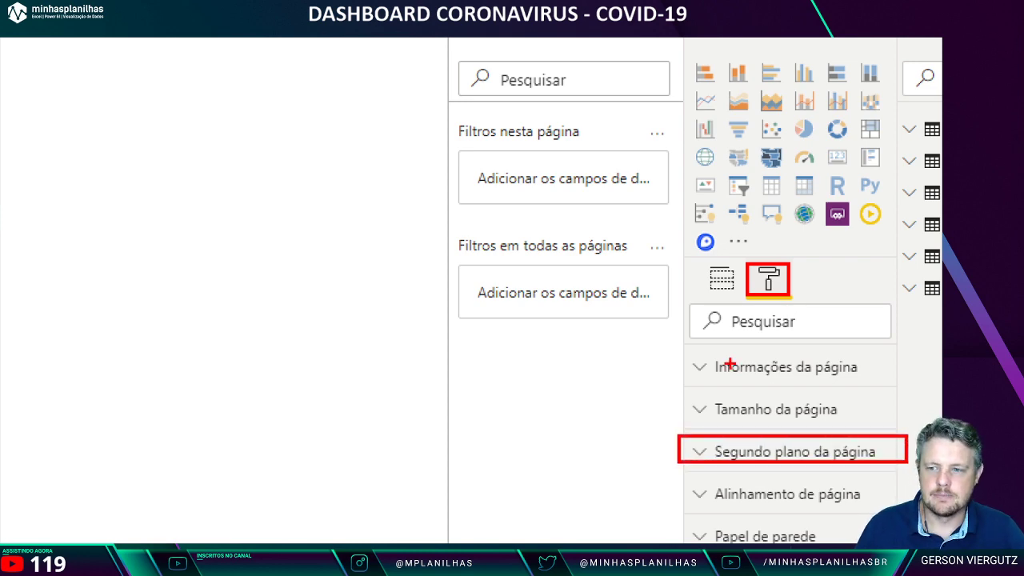
{"action": "left_click", "coordinate": [707, 451]}
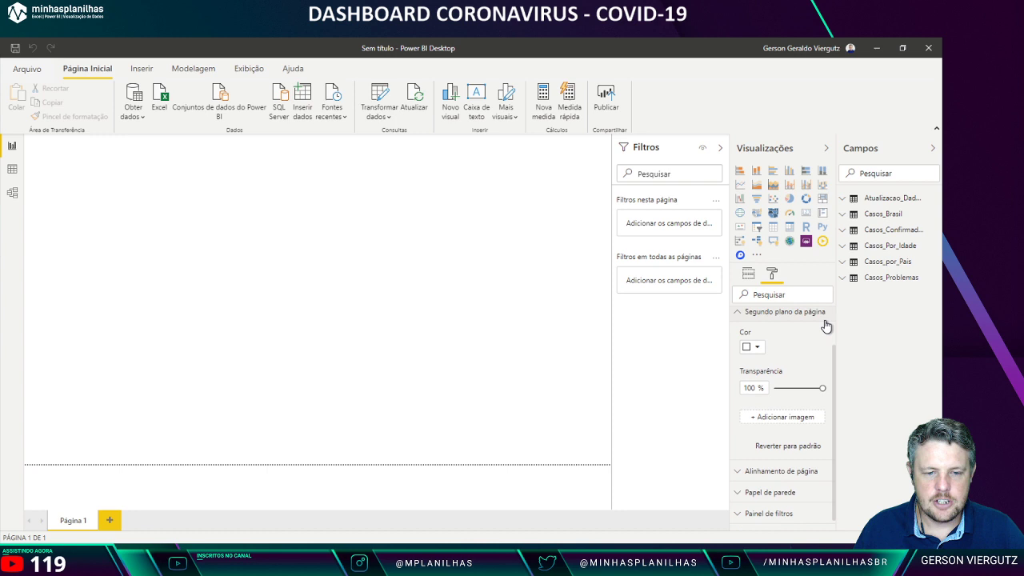
{"action": "scroll", "coordinate": [826, 326], "scroll_direction": "down", "scroll_amount": 1}
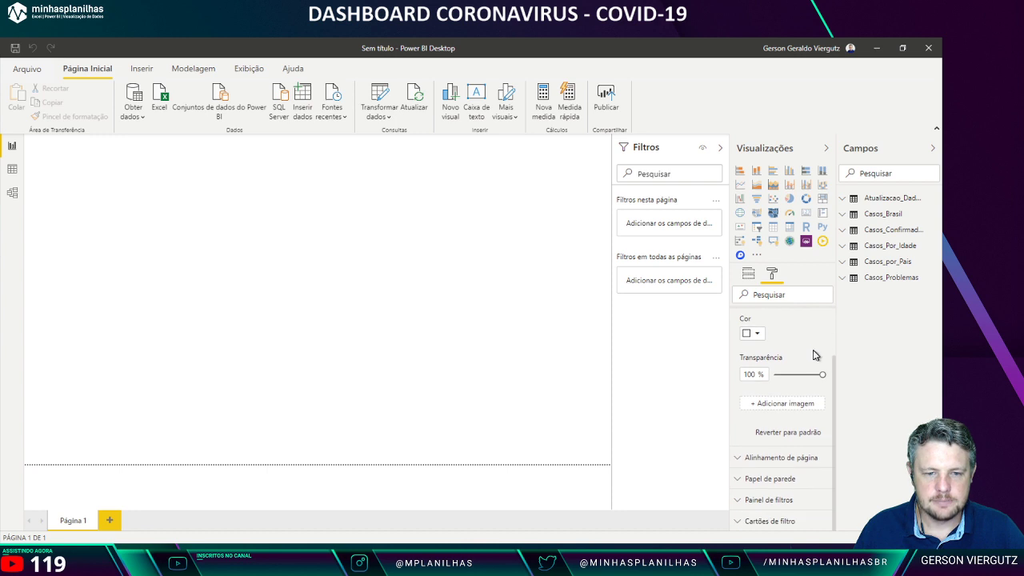
{"action": "left_click", "coordinate": [780, 403]}
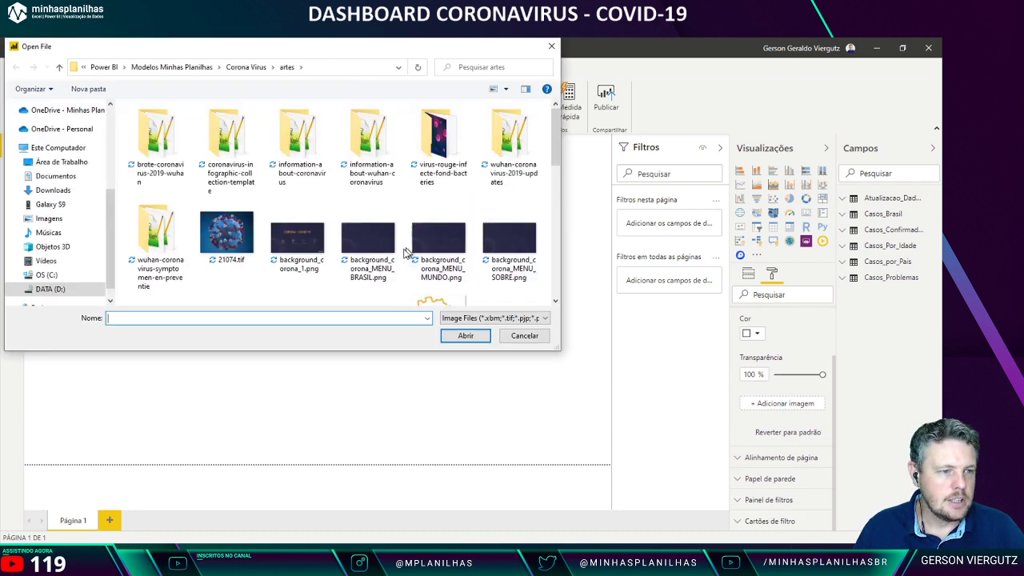
{"action": "double_click", "coordinate": [282, 254]}
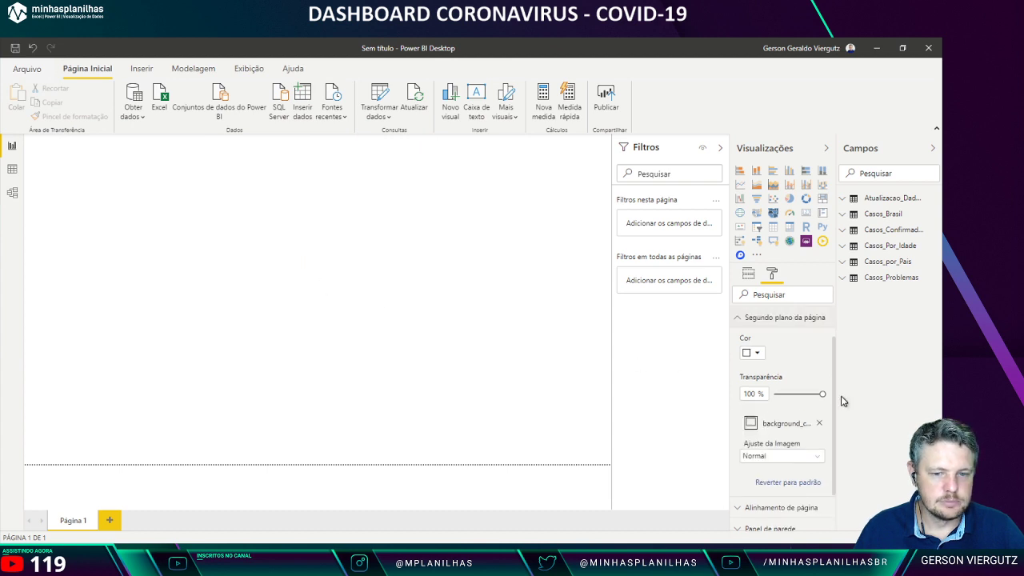
{"action": "left_click_drag", "start_coordinate": [822, 393], "coordinate": [737, 396]}
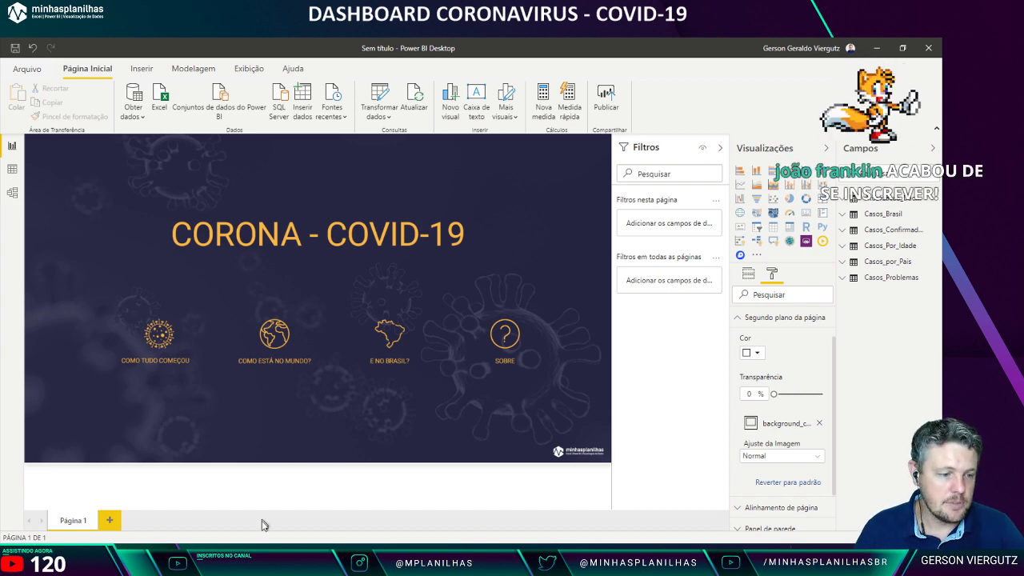
Step: Switch to the Dontpad notes page in the browser and add the line "Tamanho Imagem de Fundo Power BI" below the panel link
{"action": "mouse_move", "coordinate": [256, 563]}
{"action": "left_click", "coordinate": [316, 508]}
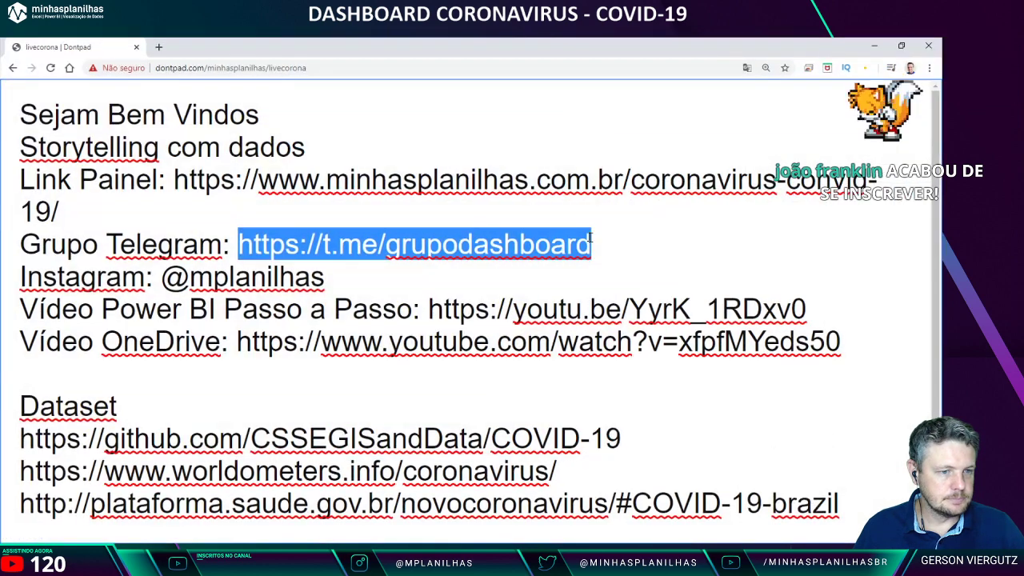
{"action": "left_click", "coordinate": [600, 242]}
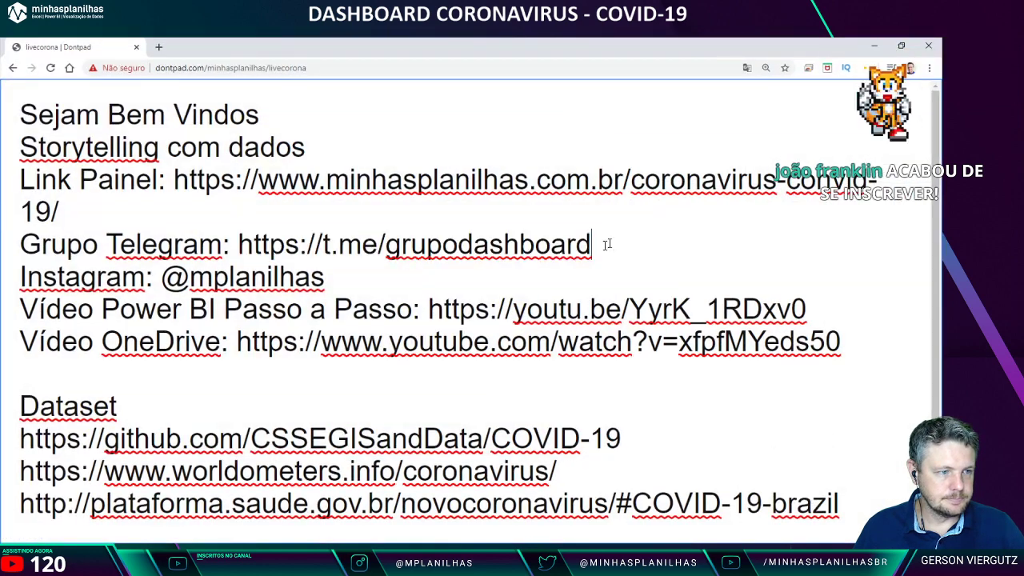
{"action": "left_click", "coordinate": [696, 197]}
{"action": "key", "text": "Return"}
{"action": "type", "text": "Tamanho"}
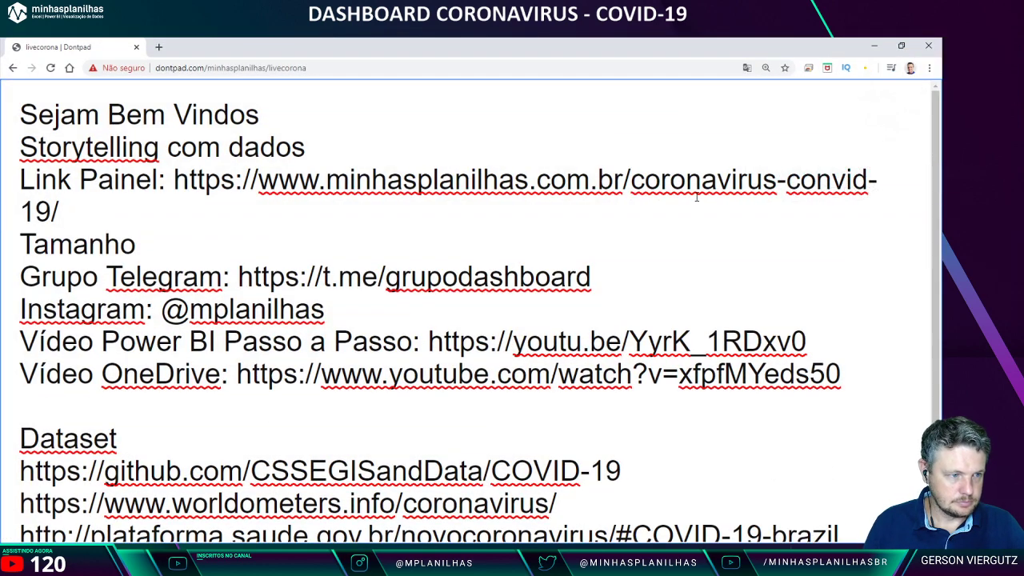
{"action": "type", "text": " Imagem "}
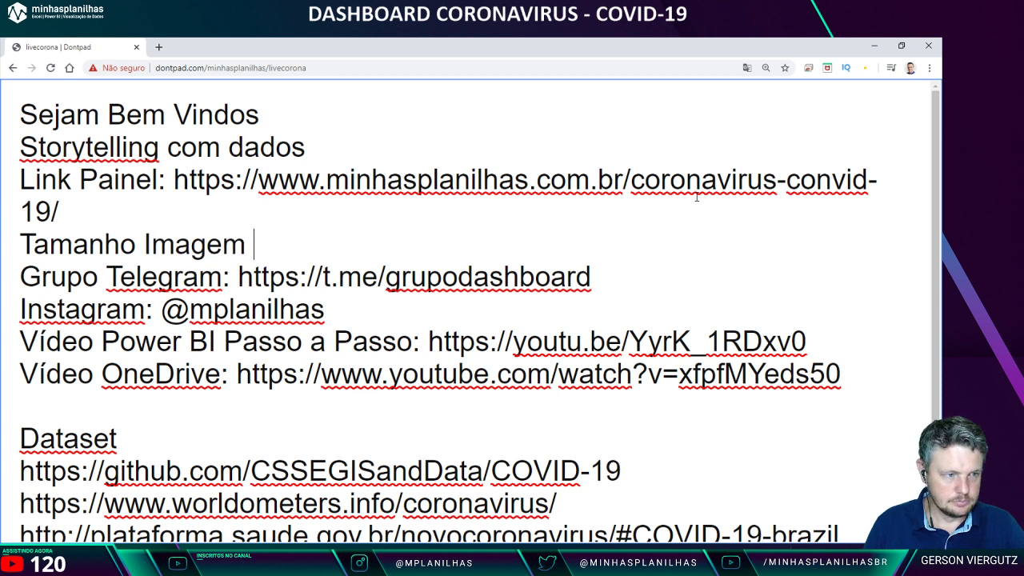
{"action": "type", "text": "de Fundo P"}
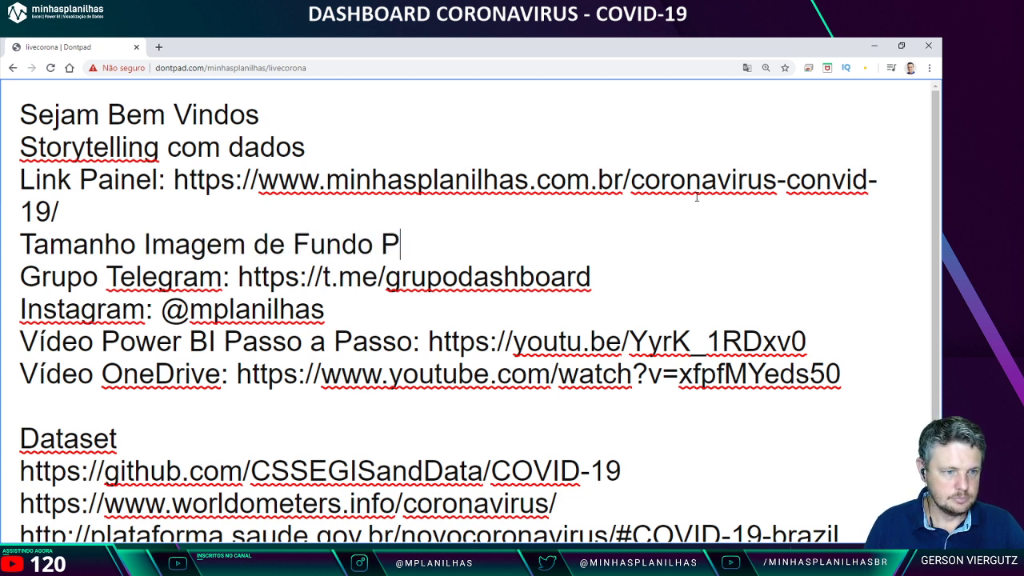
{"action": "type", "text": "ower BI"}
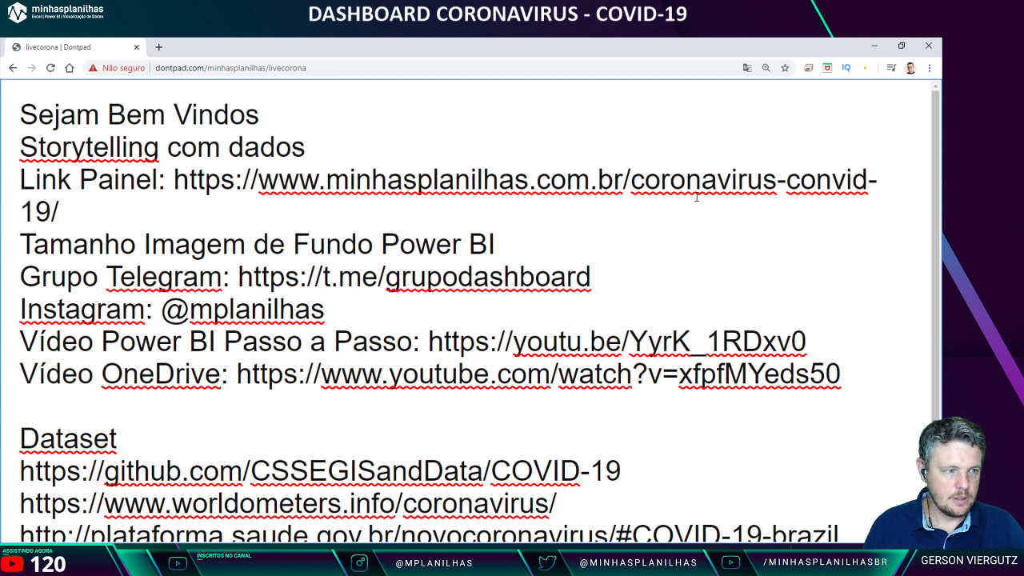
Step: List "- 1280x720" and "- 16:9" on separate lines below the background image size heading
{"action": "key", "text": "Return"}
{"action": "type", "text": "- 1280x7250"}
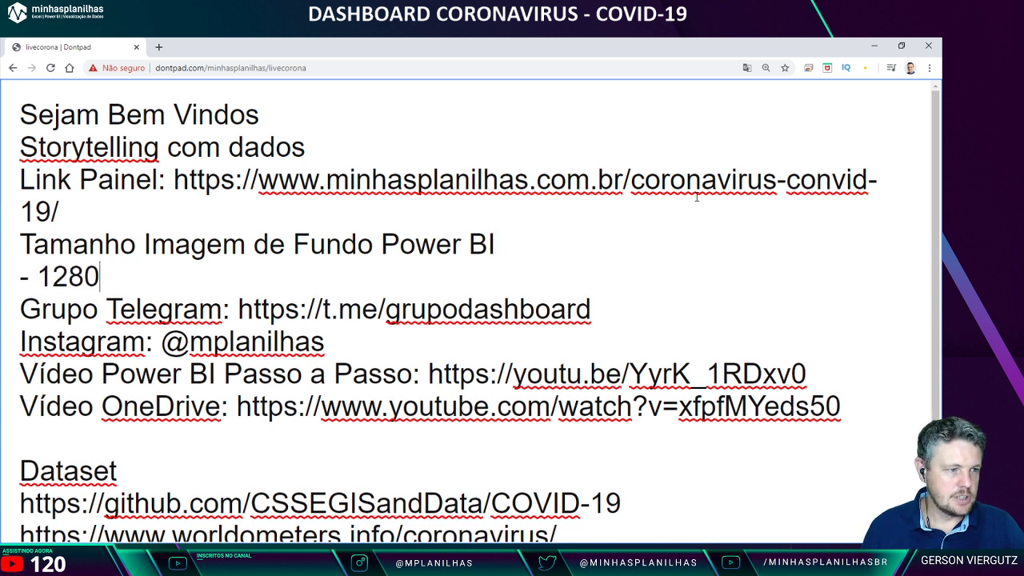
{"action": "key", "text": "BackSpace"}
{"action": "key", "text": "BackSpace"}
{"action": "type", "text": "0"}
{"action": "key", "text": "Return"}
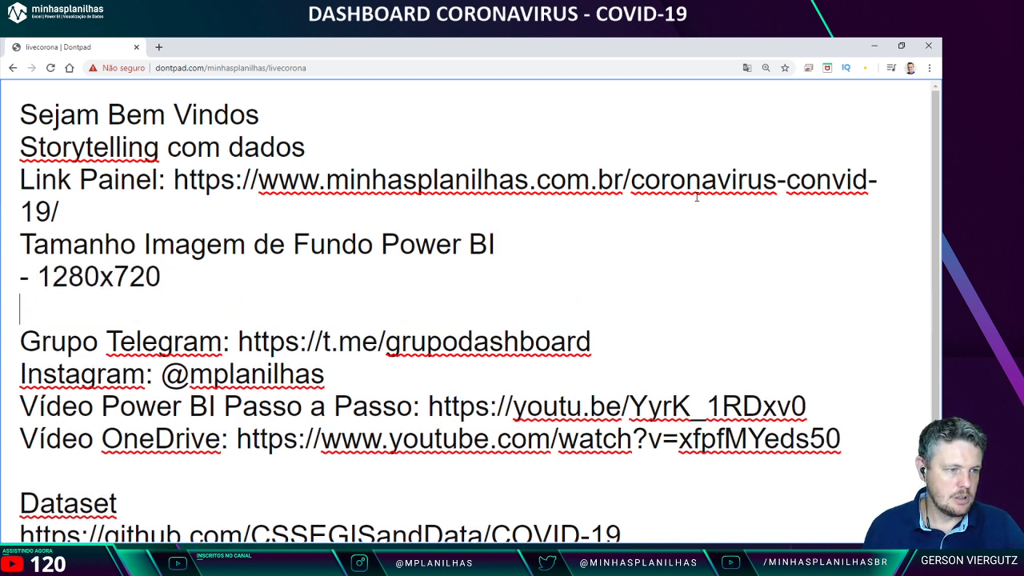
{"action": "type", "text": "- 16:9"}
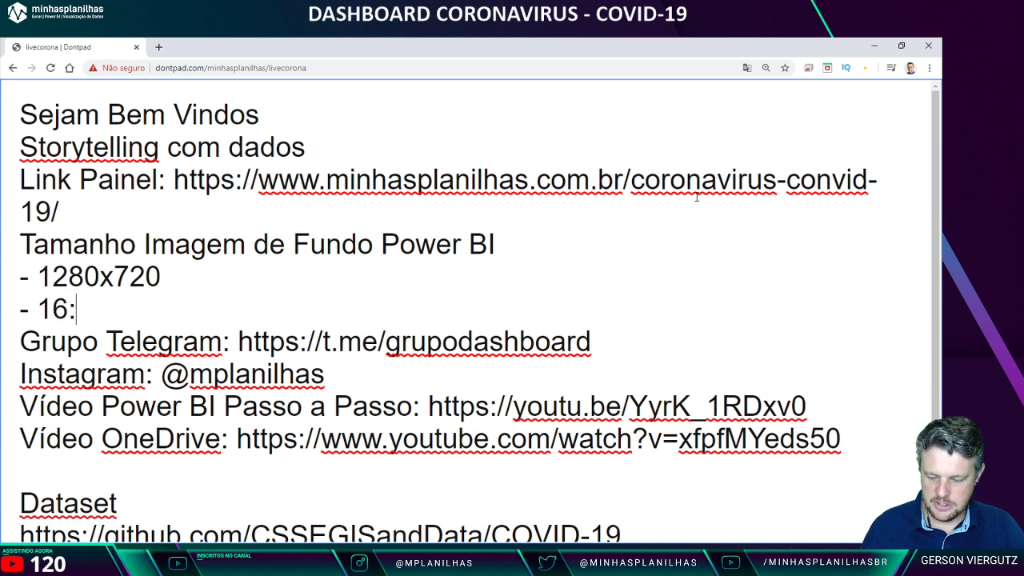
Step: Insert a blank line before and after the image size notes to separate them from the surrounding links
{"action": "key", "text": "Return"}
{"action": "key", "text": "Up"}
{"action": "key", "text": "Up"}
{"action": "key", "text": "Up"}
{"action": "key", "text": "Return"}
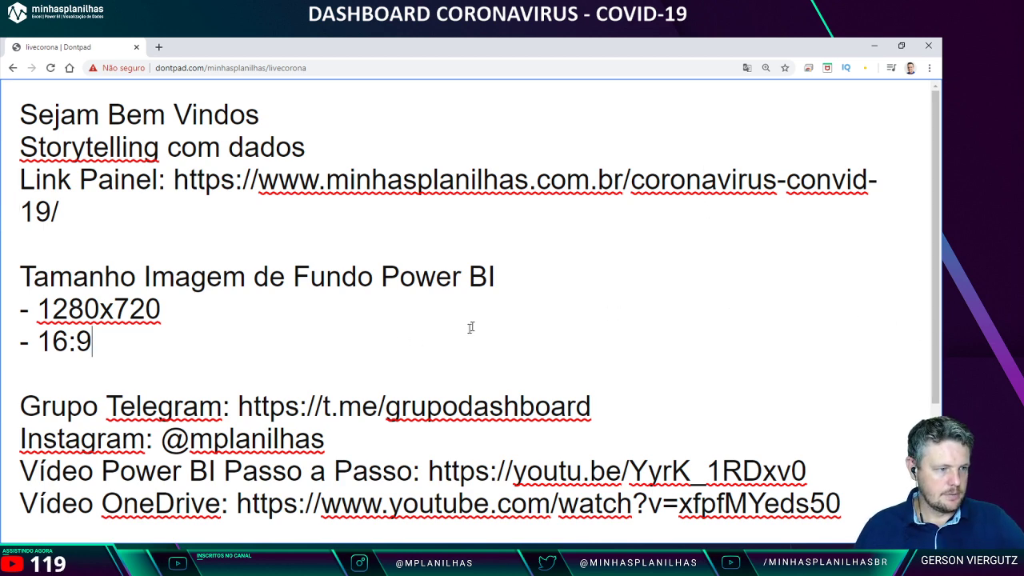
{"action": "scroll", "coordinate": [471, 328], "scroll_direction": "down", "scroll_amount": 2}
{"action": "scroll", "coordinate": [475, 327], "scroll_direction": "down", "scroll_amount": 1}
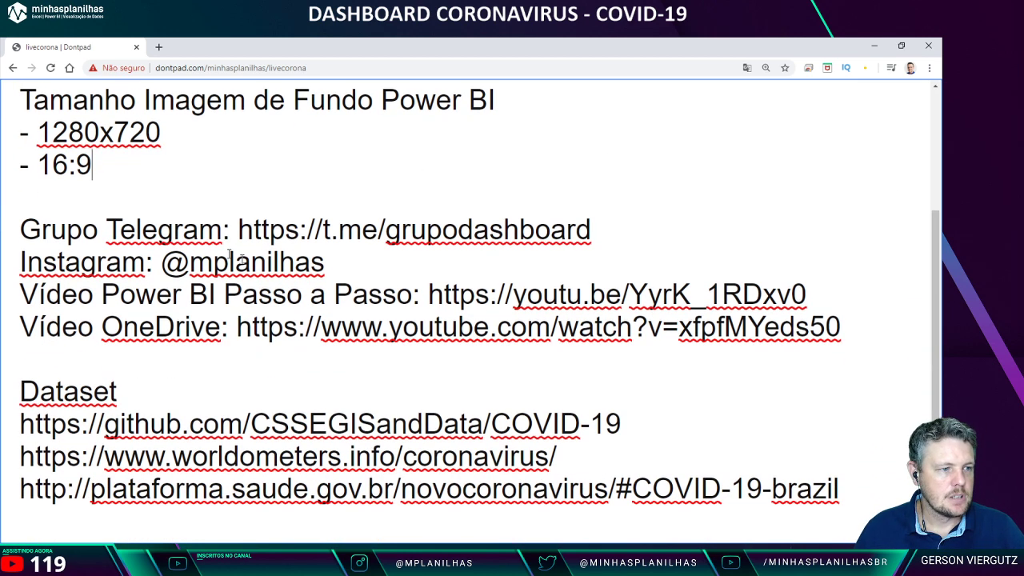
Step: Switch back to Power BI Desktop and rename the report page as Menu
{"action": "key", "text": "alt+Tab"}
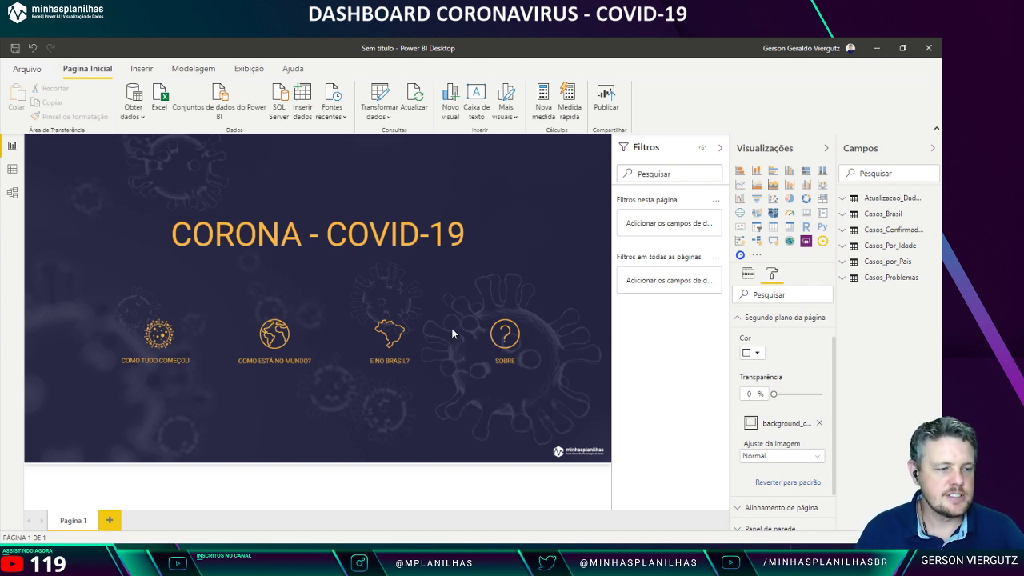
{"action": "double_click", "coordinate": [74, 521]}
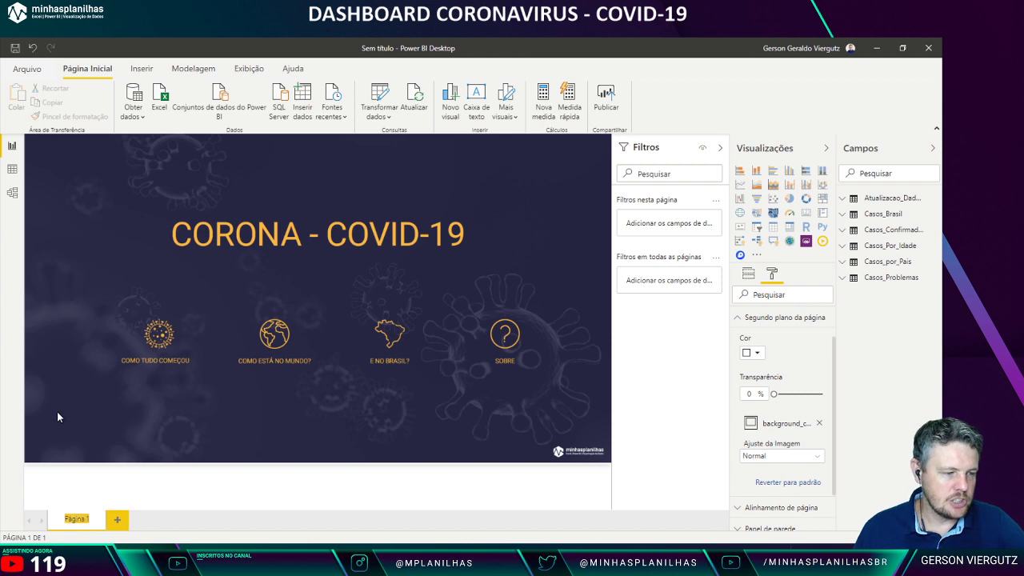
{"action": "type", "text": "Maneu"}
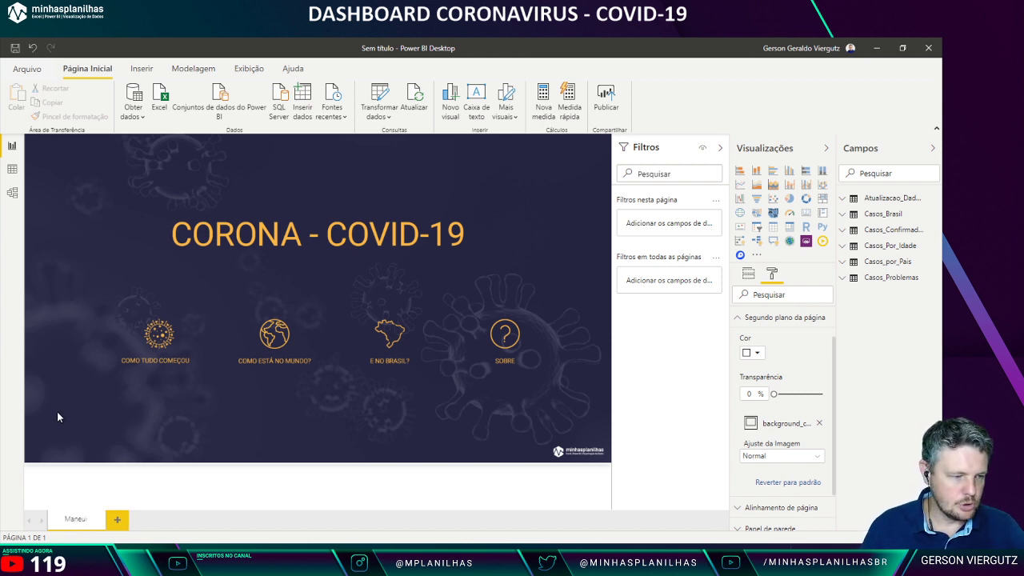
{"action": "key", "text": "BackSpace"}
{"action": "key", "text": "BackSpace"}
{"action": "key", "text": "BackSpace"}
{"action": "key", "text": "BackSpace"}
{"action": "type", "text": "enu"}
{"action": "key", "text": "Return"}
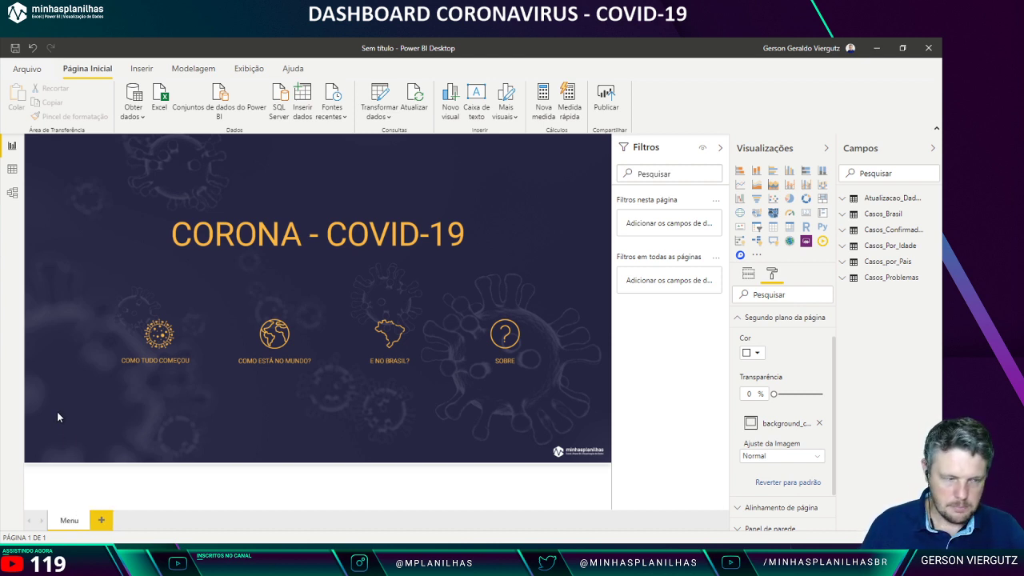
Step: Add a new report page with background_corona2.png as its background image and set the background transparency to 0%
{"action": "left_click", "coordinate": [99, 522]}
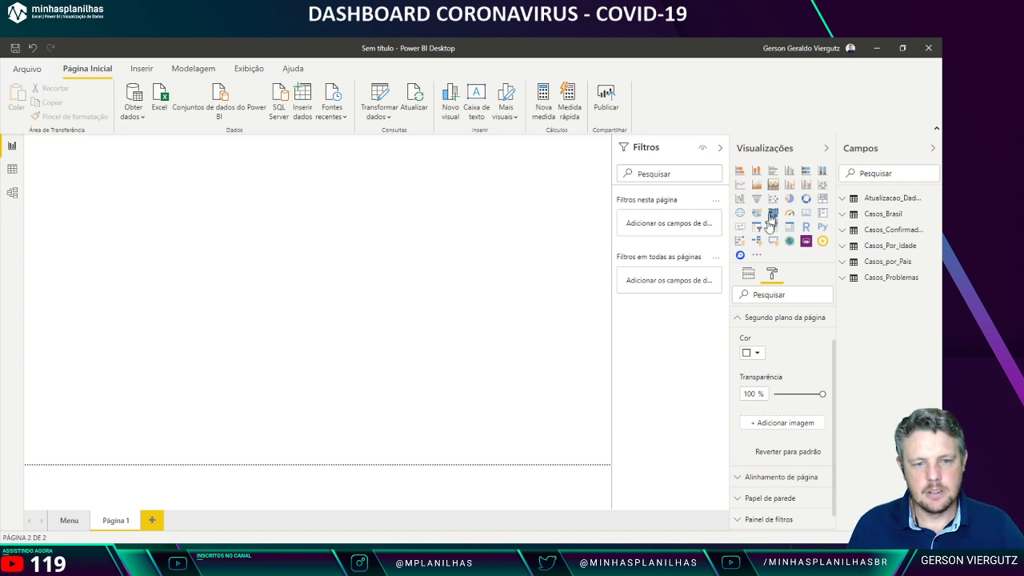
{"action": "left_click", "coordinate": [748, 273]}
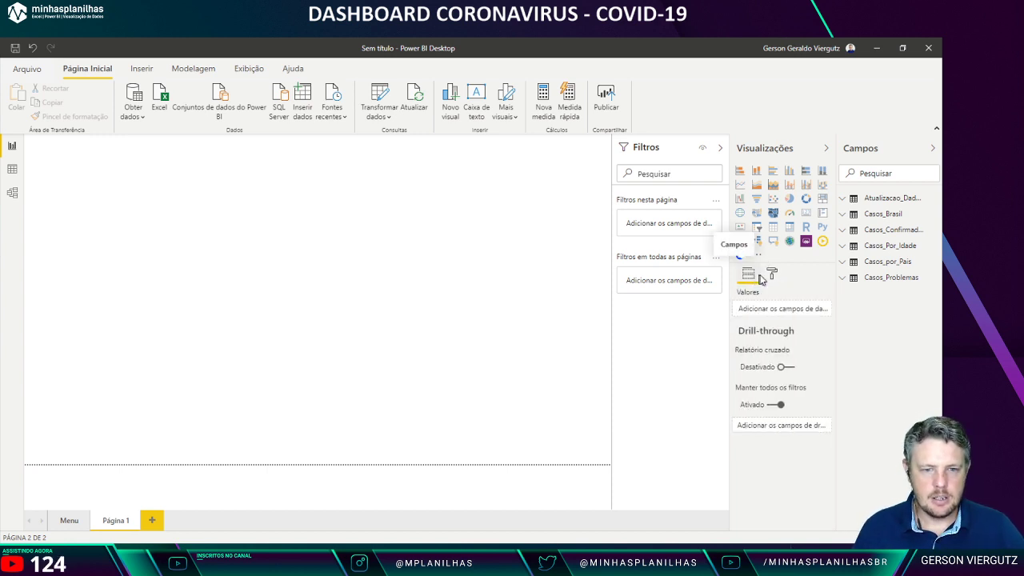
{"action": "left_click", "coordinate": [770, 274]}
{"action": "left_click", "coordinate": [774, 361]}
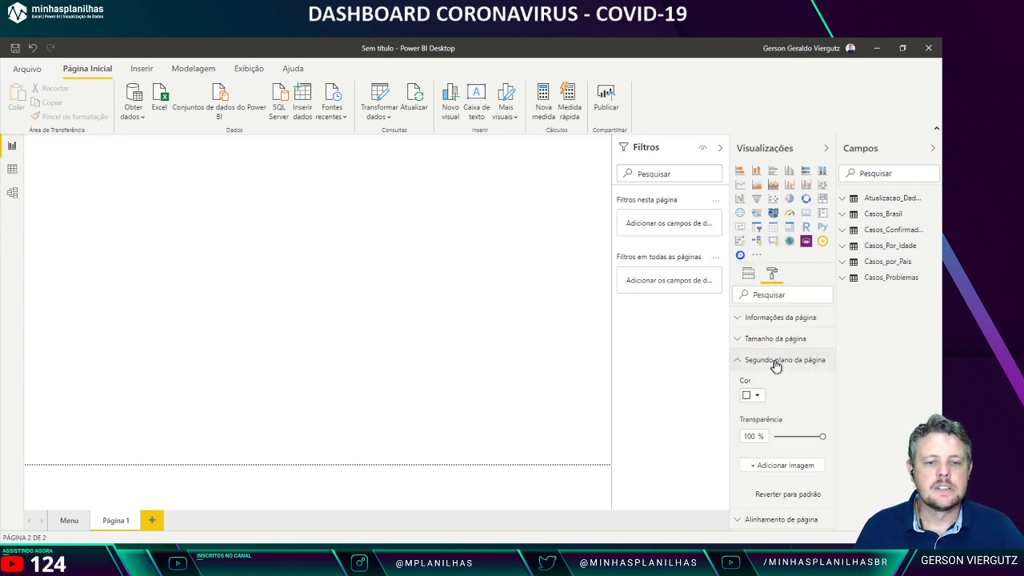
{"action": "left_click", "coordinate": [787, 466]}
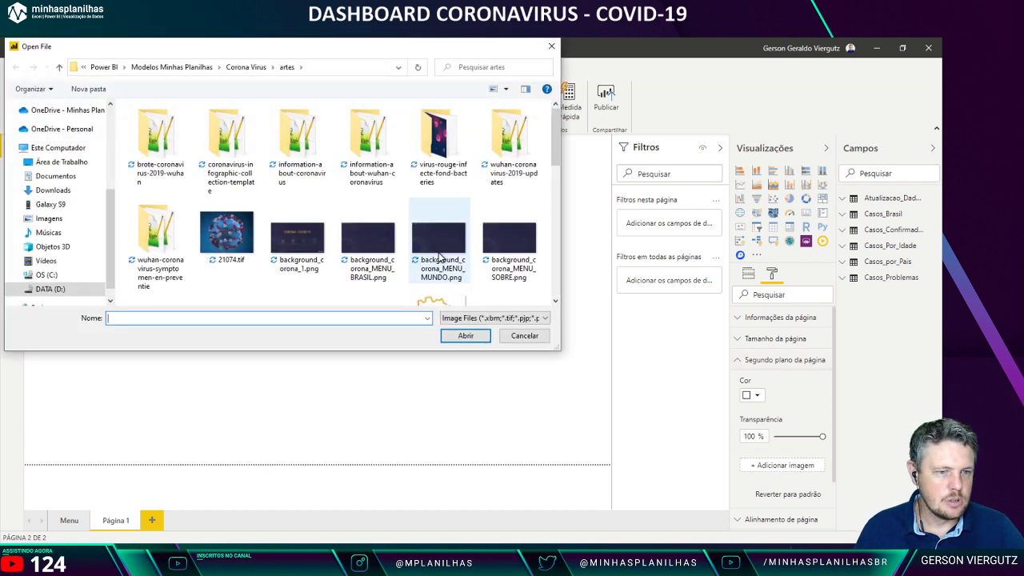
{"action": "scroll", "coordinate": [482, 240], "scroll_direction": "down", "scroll_amount": 2}
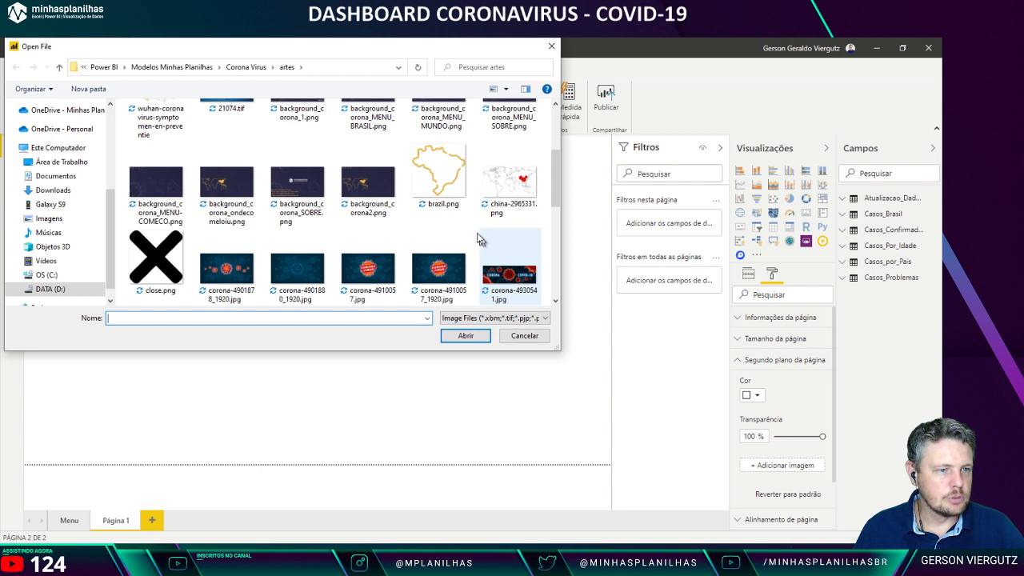
{"action": "left_click", "coordinate": [383, 198]}
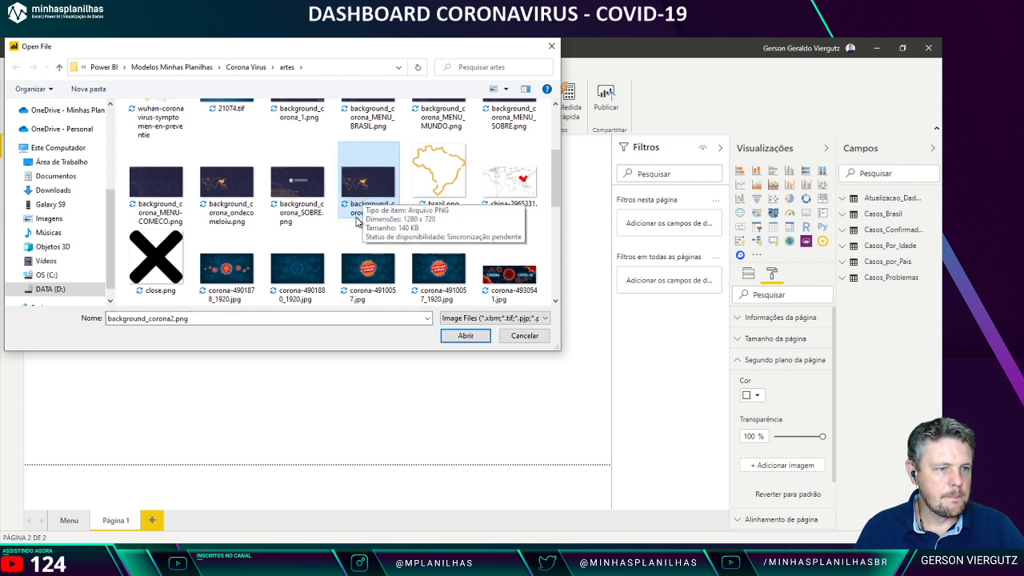
{"action": "double_click", "coordinate": [364, 191]}
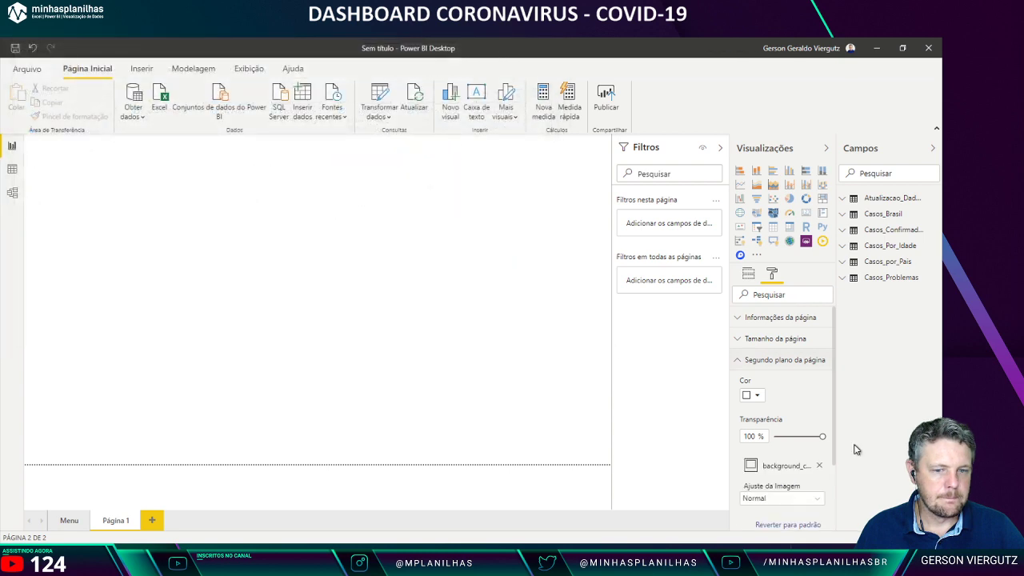
{"action": "left_click_drag", "start_coordinate": [822, 439], "coordinate": [773, 437]}
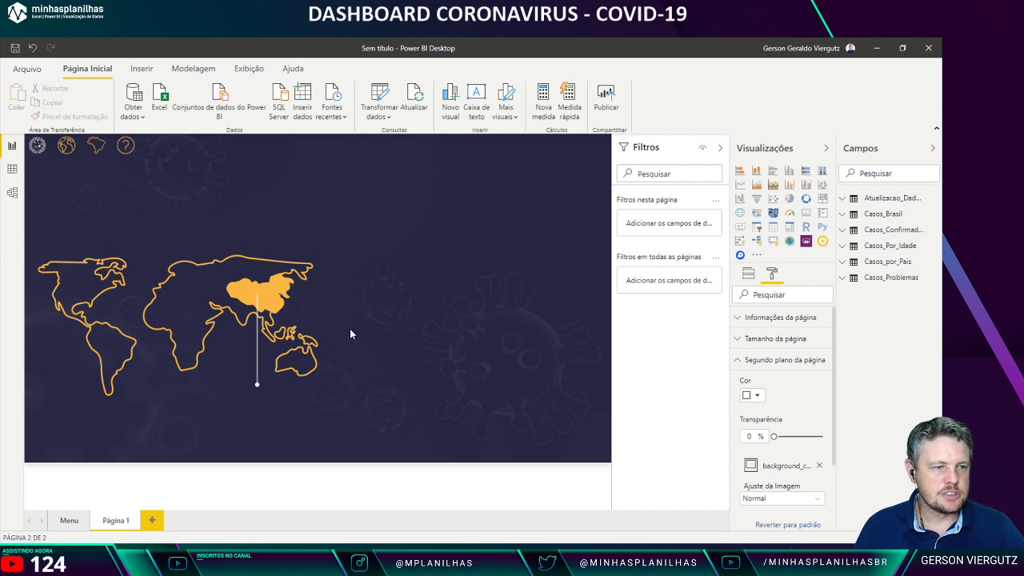
Step: Rename the new page with the world map background as Onde Começou
{"action": "double_click", "coordinate": [116, 518]}
{"action": "type", "text": "Ca"}
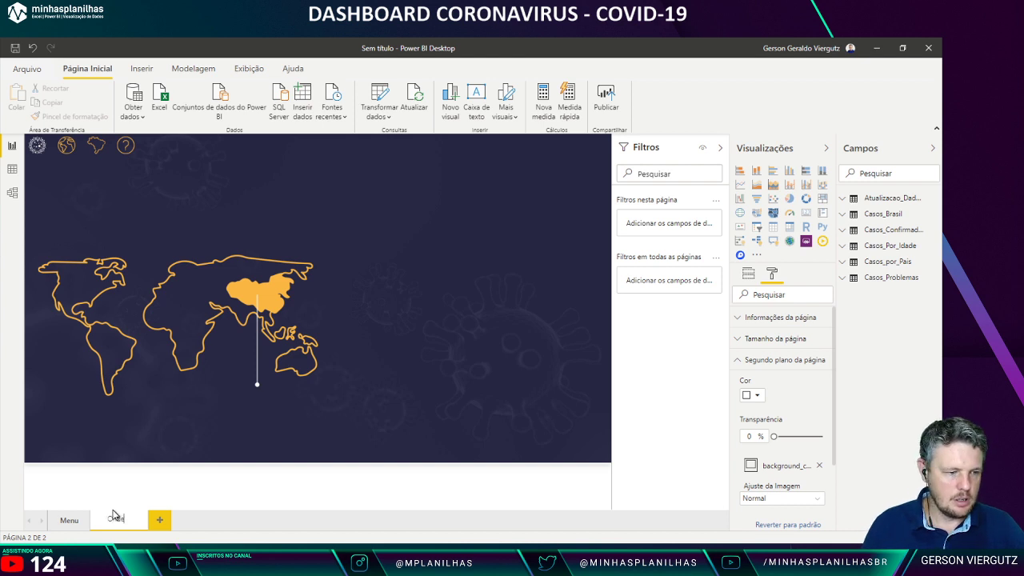
{"action": "type", "text": "de Começou"}
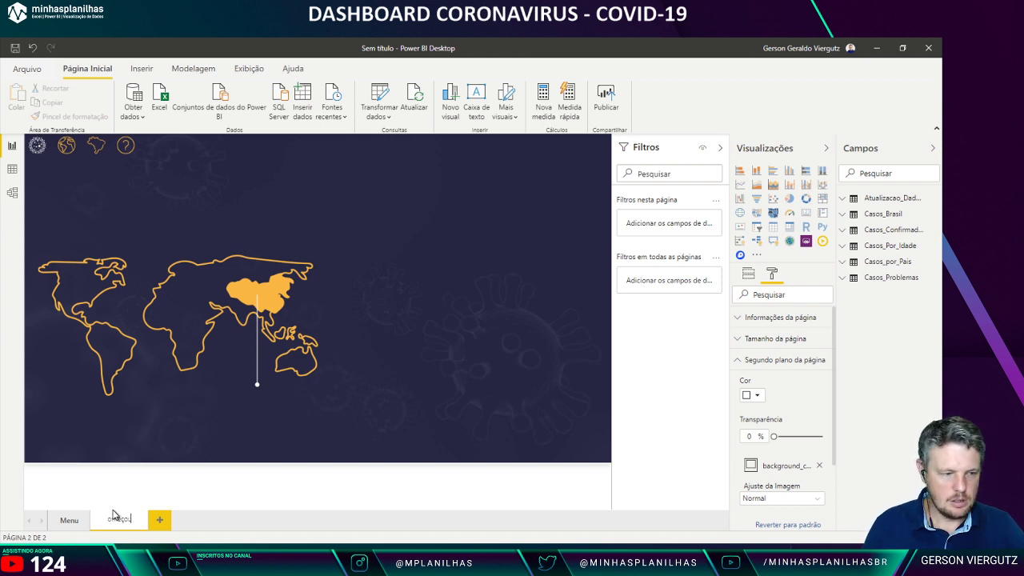
{"action": "key", "text": "Return"}
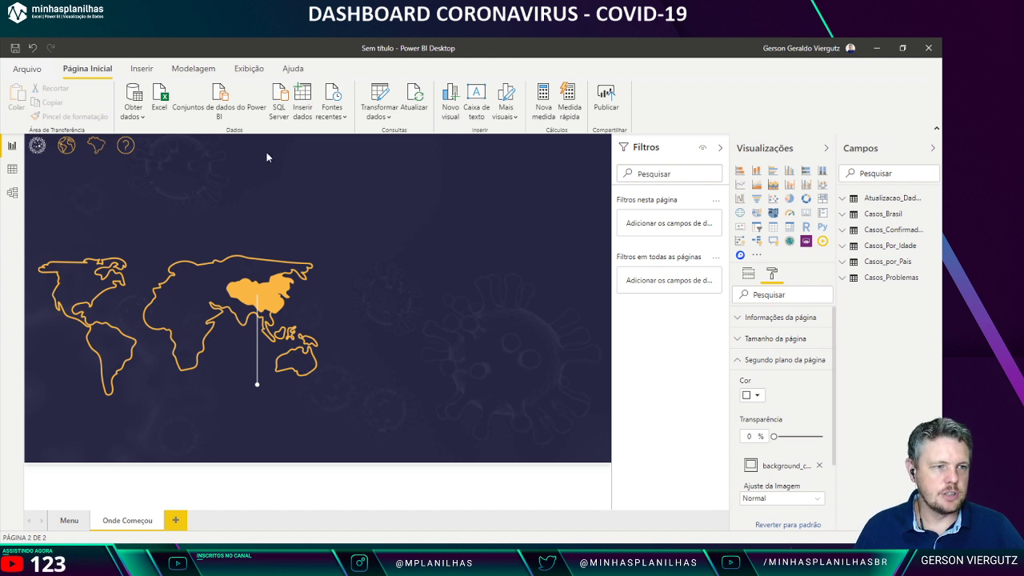
Step: Add a third report page and name it Mundo
{"action": "left_click", "coordinate": [175, 520]}
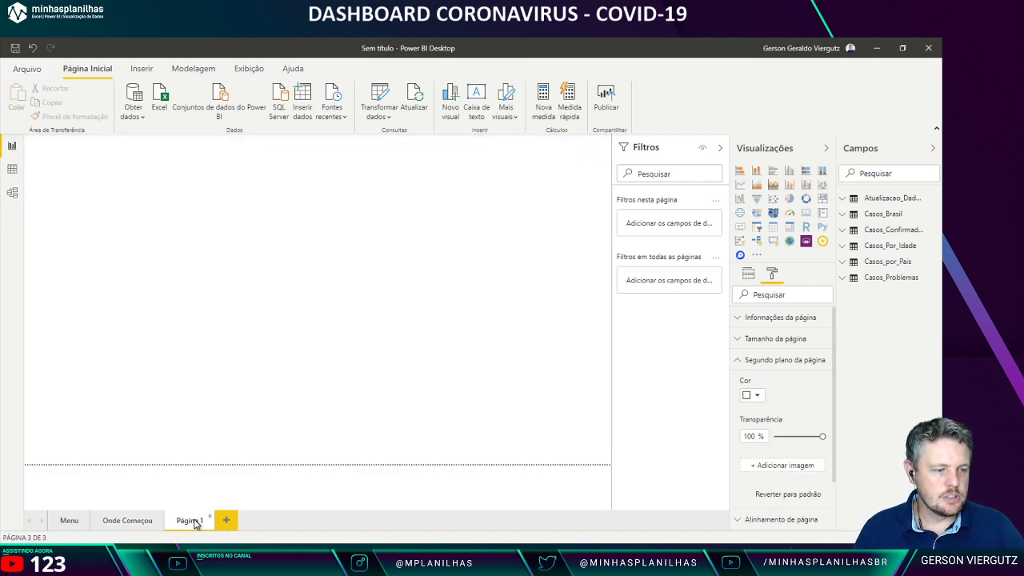
{"action": "double_click", "coordinate": [190, 520]}
{"action": "type", "text": "Mundo"}
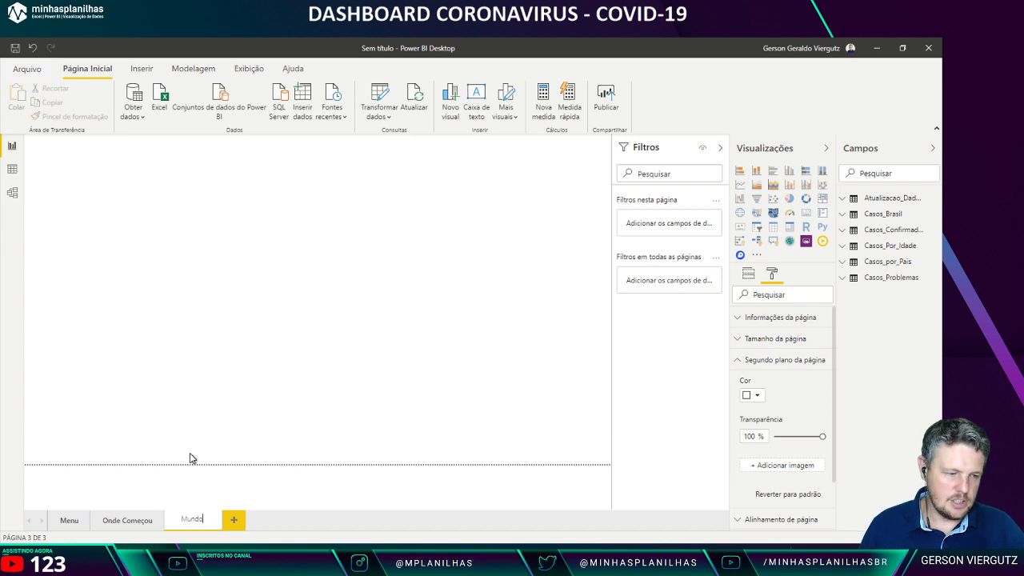
{"action": "key", "text": "Return"}
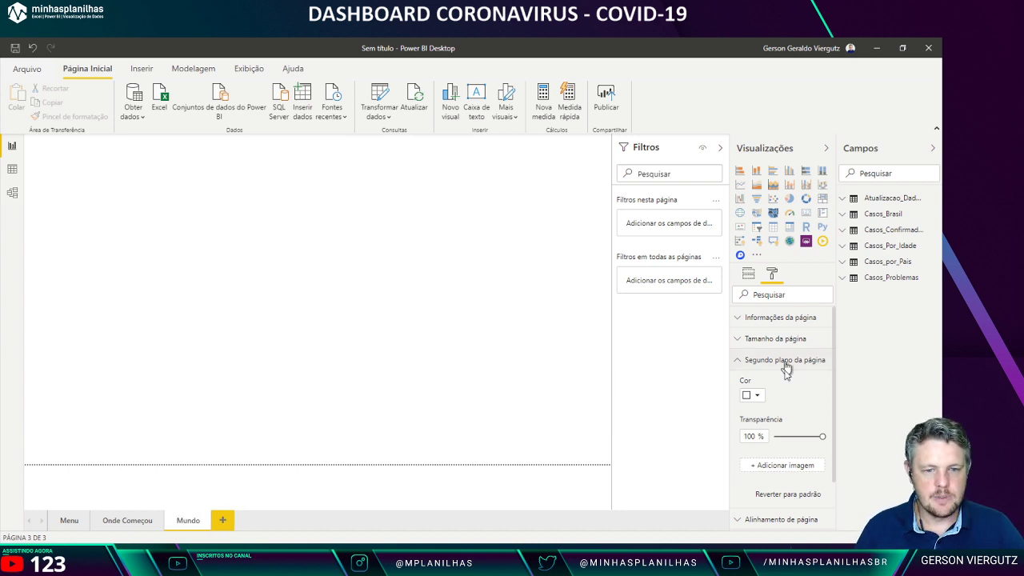
Step: Add background_corona_MENU-COMECO.png as the Mundo page's background image and set its transparency to 0%
{"action": "left_click", "coordinate": [783, 465]}
{"action": "scroll", "coordinate": [459, 224], "scroll_direction": "down", "scroll_amount": 1}
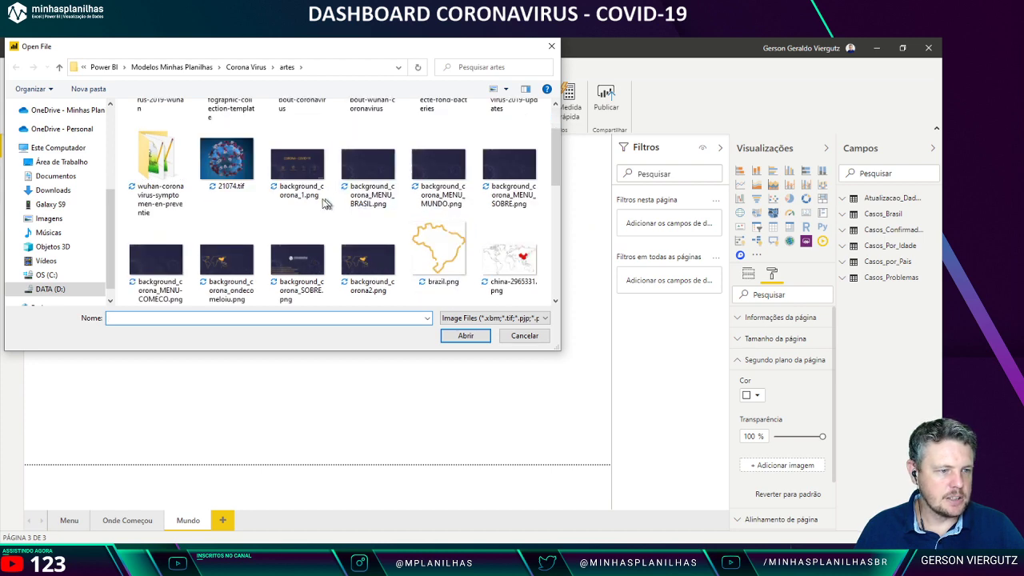
{"action": "double_click", "coordinate": [201, 266]}
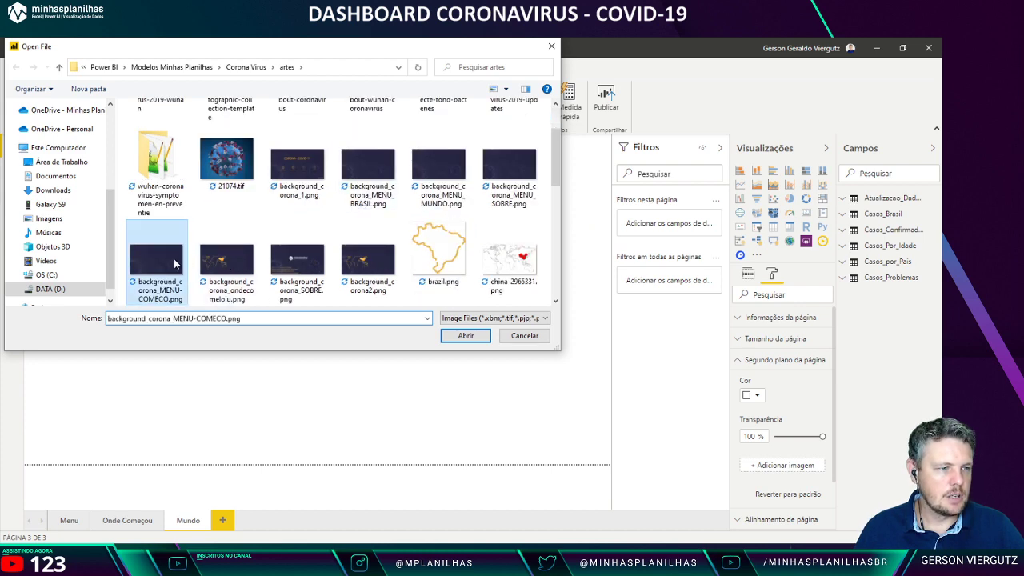
{"action": "left_click_drag", "start_coordinate": [823, 435], "coordinate": [774, 436]}
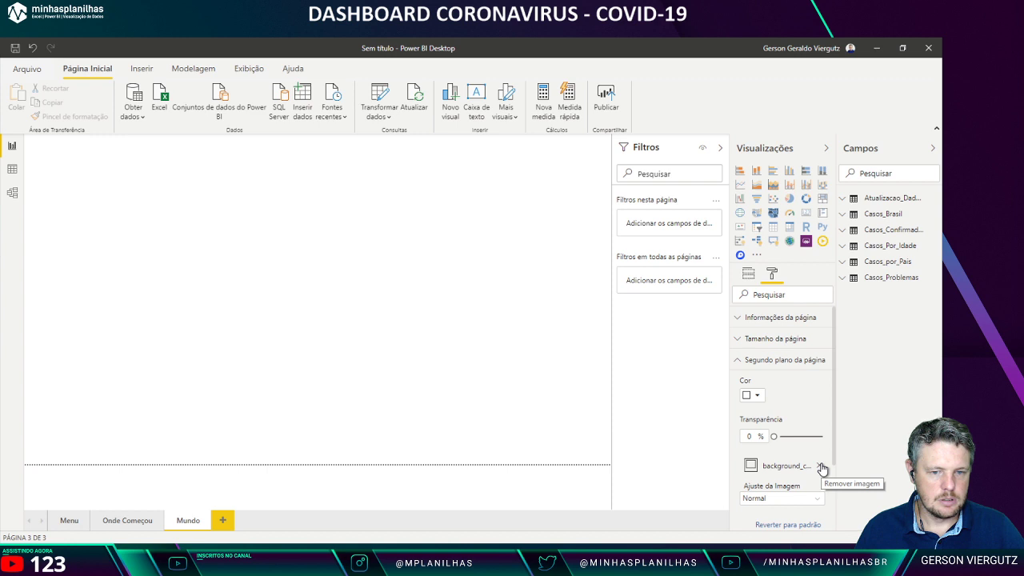
Step: Remove the Mundo page's background image and add background_corona_MENU_MUNDO.png in its place
{"action": "left_click", "coordinate": [823, 466]}
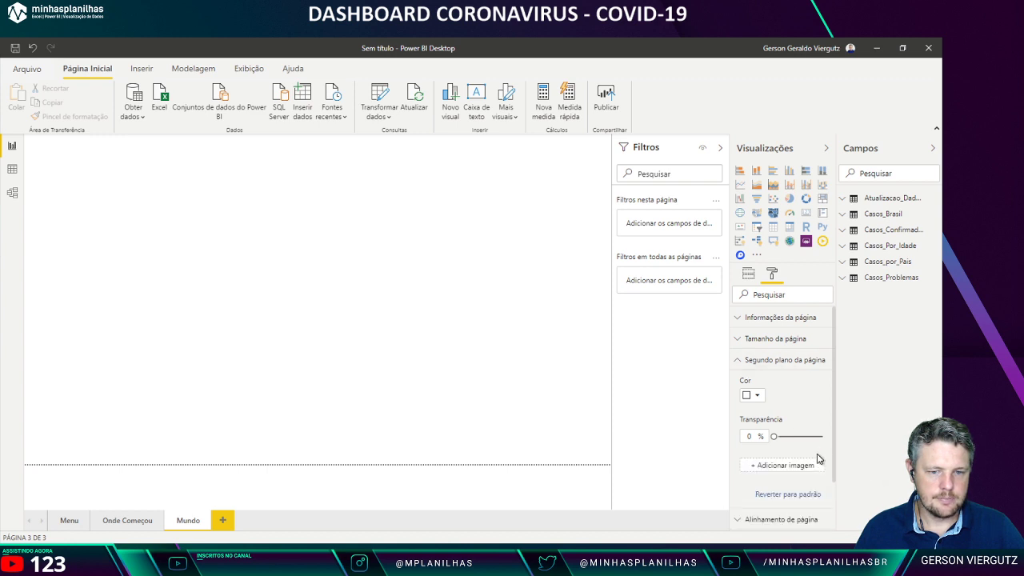
{"action": "left_click", "coordinate": [783, 467]}
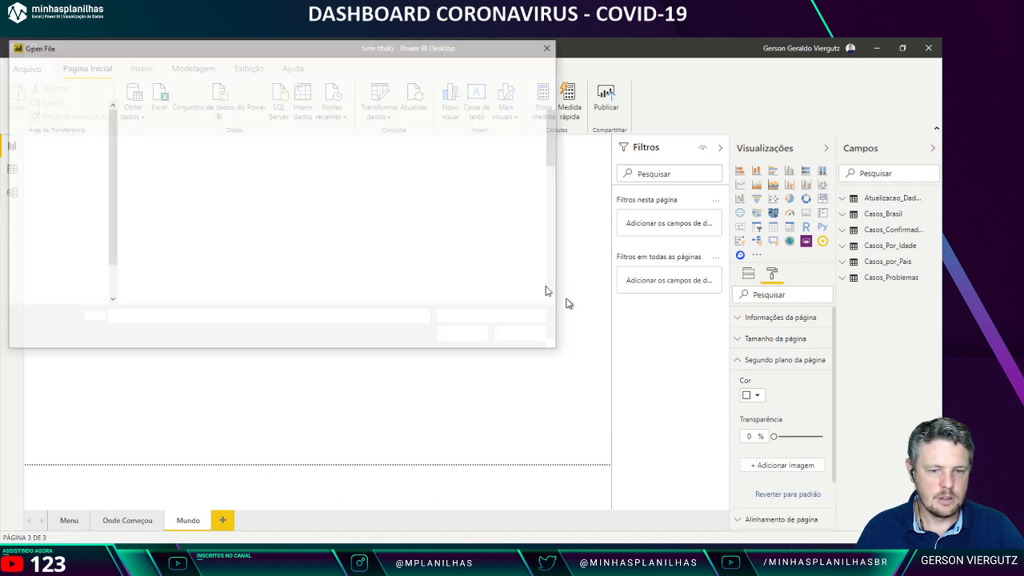
{"action": "left_click", "coordinate": [298, 238]}
{"action": "double_click", "coordinate": [463, 244]}
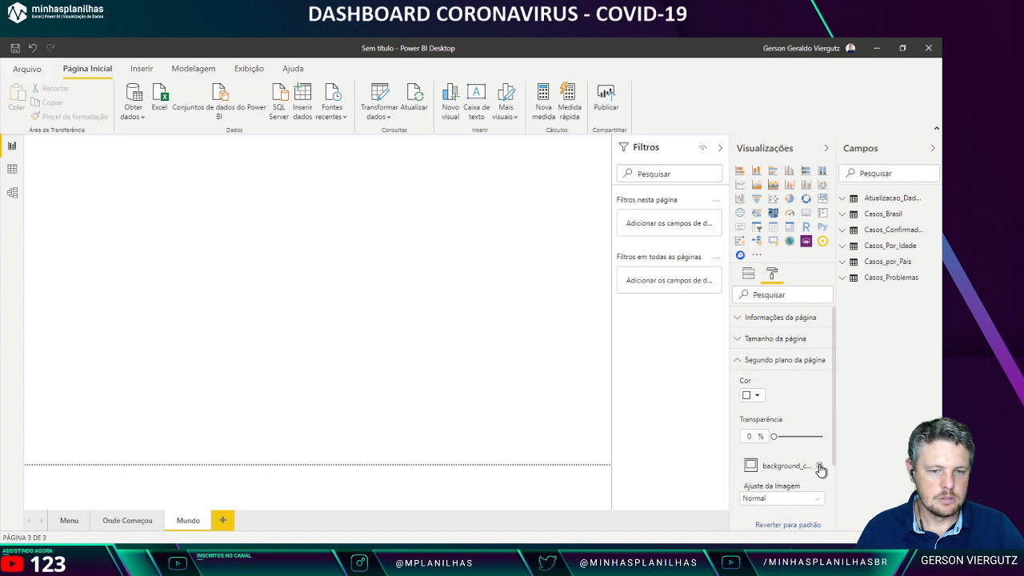
Step: Remove the Mundo page's background image, try adding the background image again, and remove it once more
{"action": "left_click", "coordinate": [818, 465]}
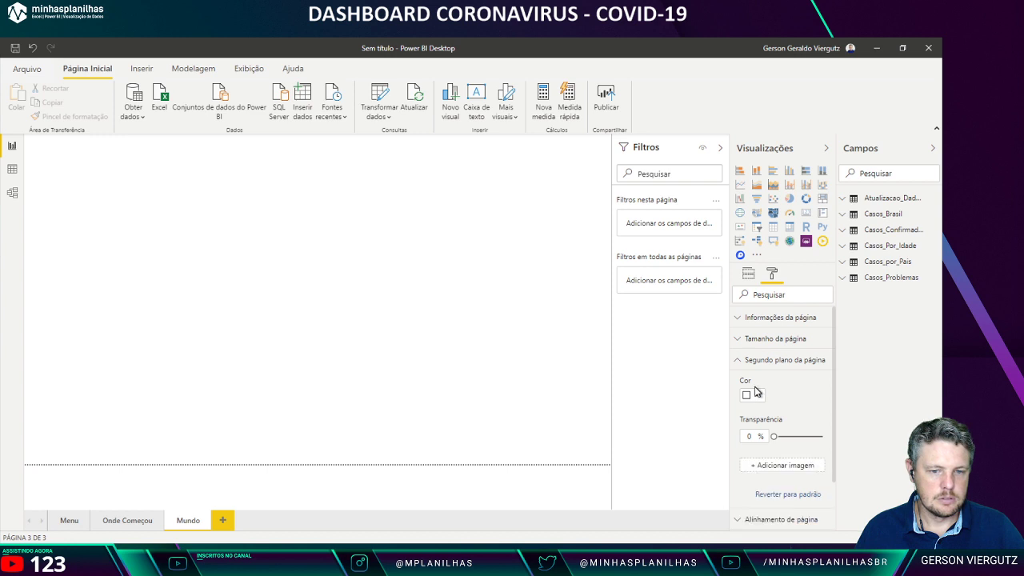
{"action": "left_click", "coordinate": [814, 464]}
{"action": "double_click", "coordinate": [312, 244]}
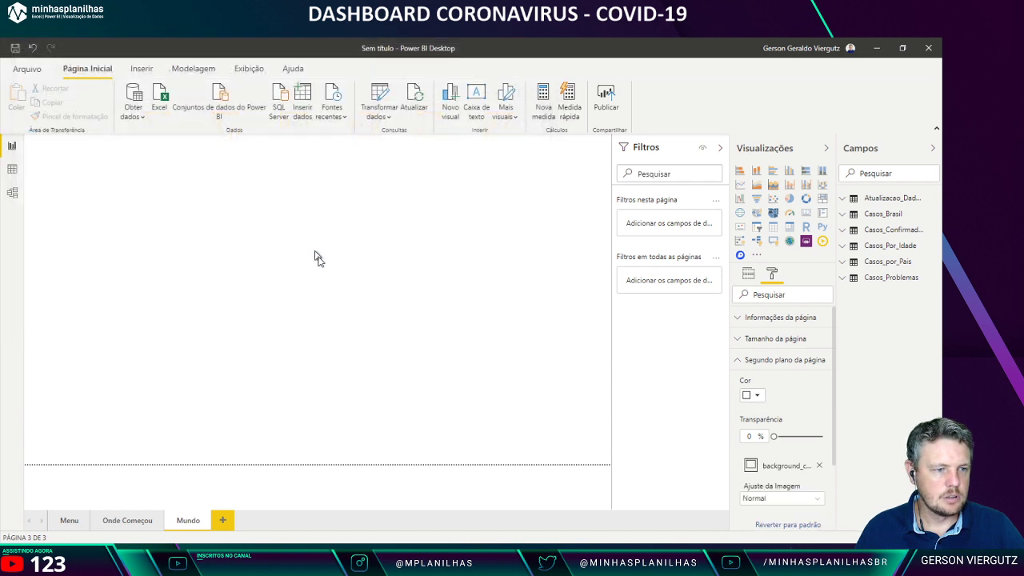
{"action": "left_click", "coordinate": [818, 465]}
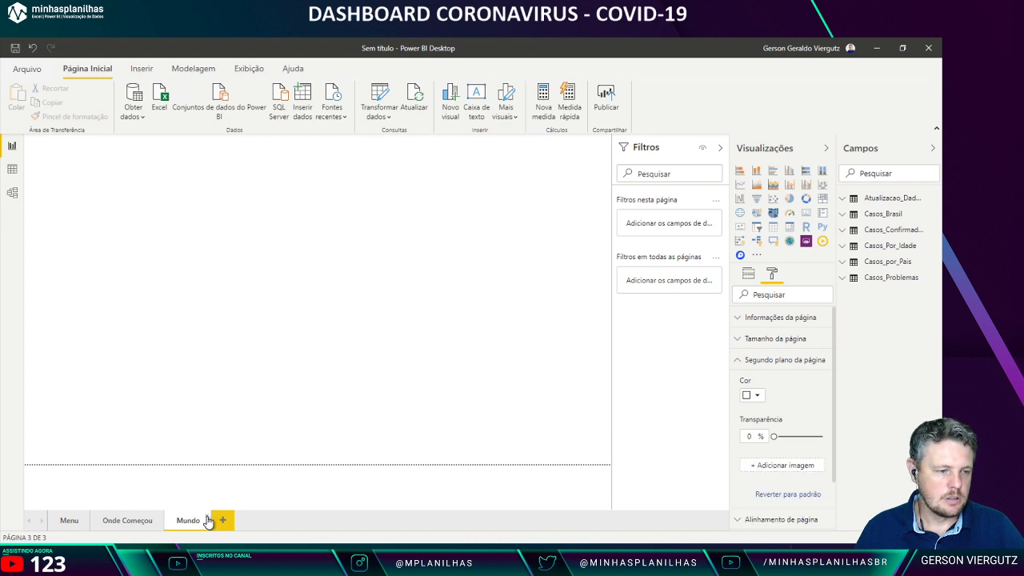
Step: Delete the Mundo page and add a new blank report page in its place
{"action": "left_click", "coordinate": [207, 519]}
{"action": "left_click", "coordinate": [527, 321]}
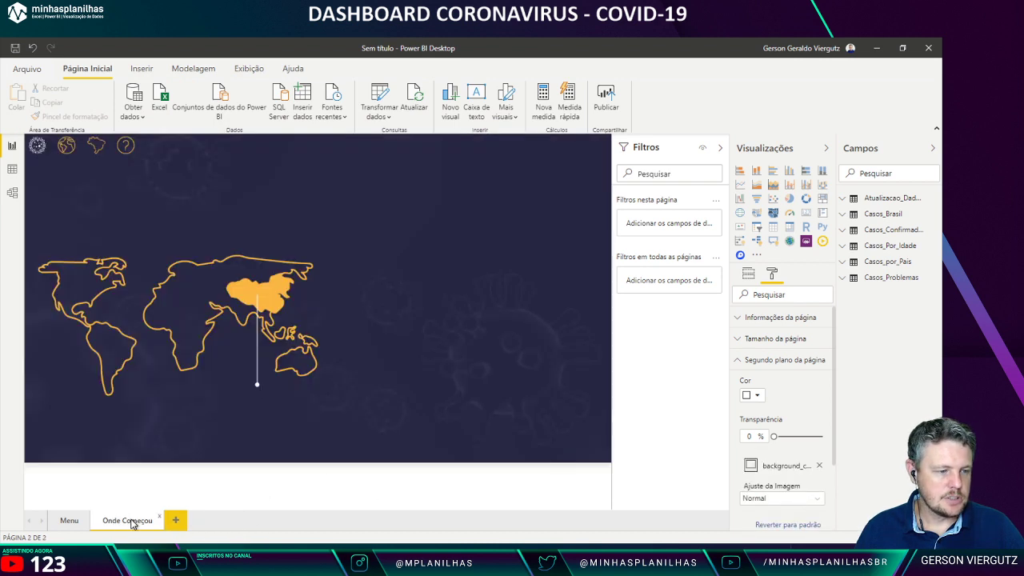
{"action": "left_click", "coordinate": [175, 520]}
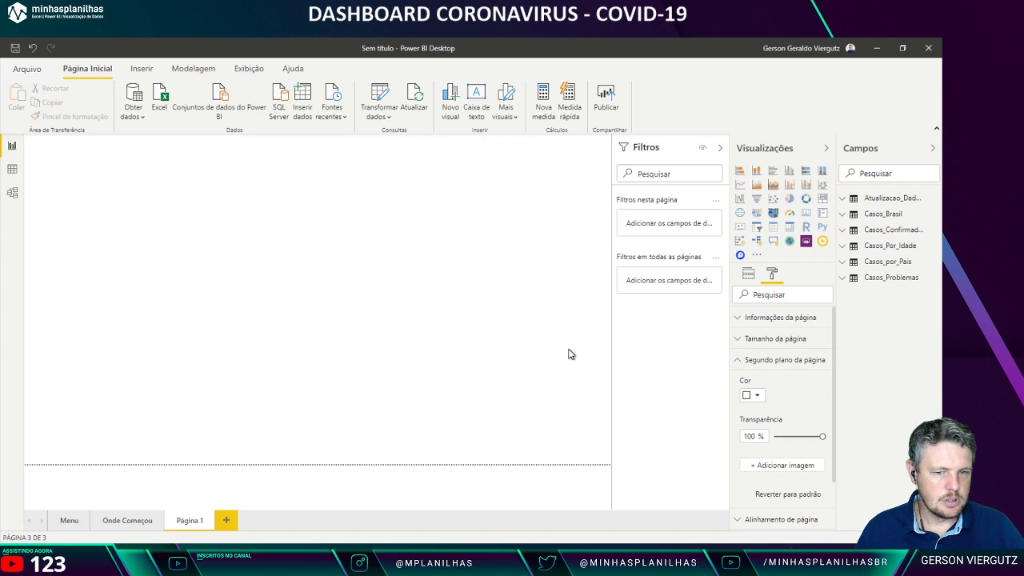
Step: Add background_corona_MENU_MUNDO.png as the new page's background image and set its transparency to 0%
{"action": "left_click", "coordinate": [800, 467]}
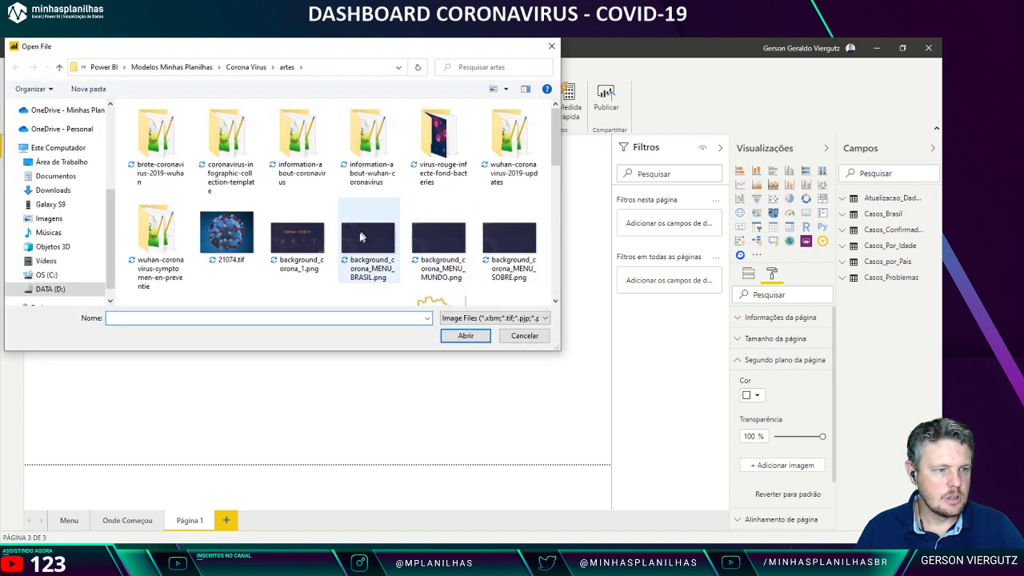
{"action": "double_click", "coordinate": [433, 241]}
{"action": "left_click_drag", "start_coordinate": [821, 436], "coordinate": [774, 436]}
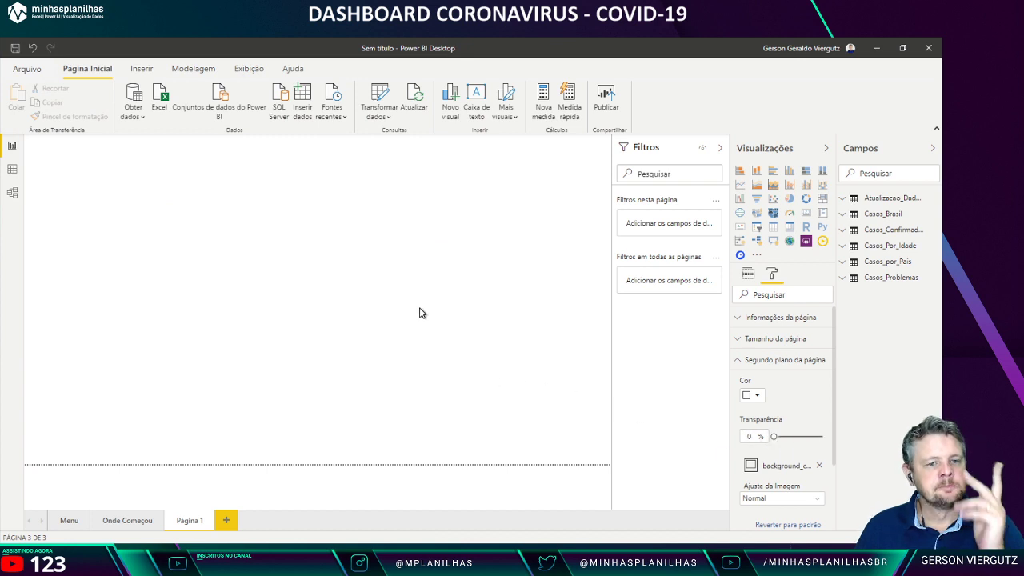
Step: Save the report as coronavirus-live in the Corona Virus folder
{"action": "left_click", "coordinate": [15, 48]}
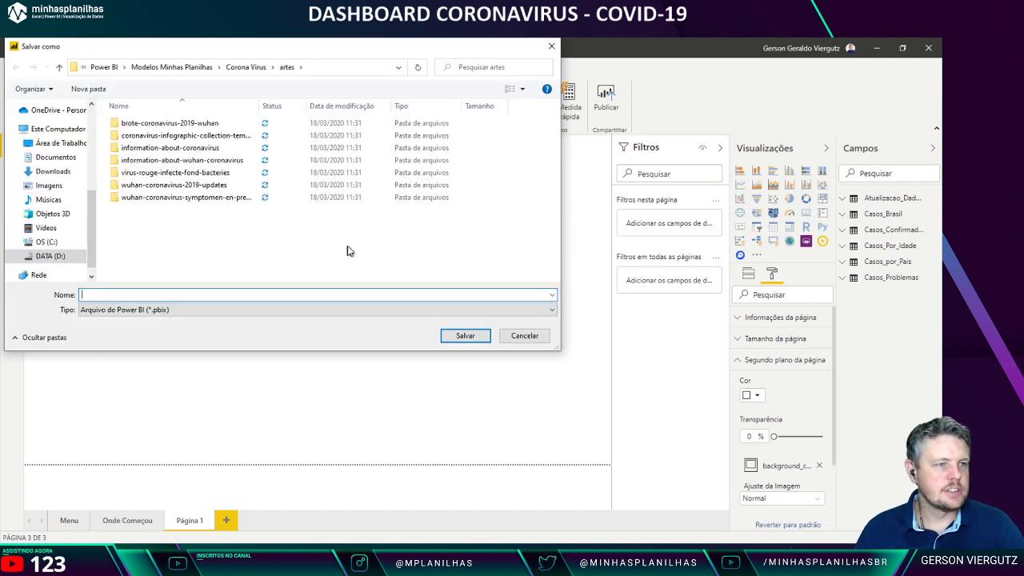
{"action": "left_click", "coordinate": [245, 68]}
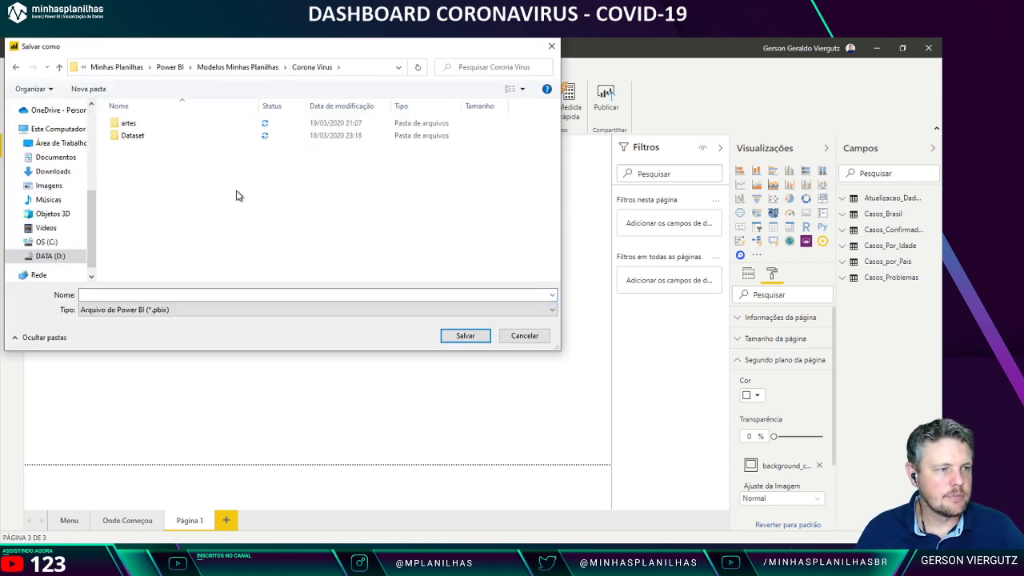
{"action": "type", "text": "coronavirus-"}
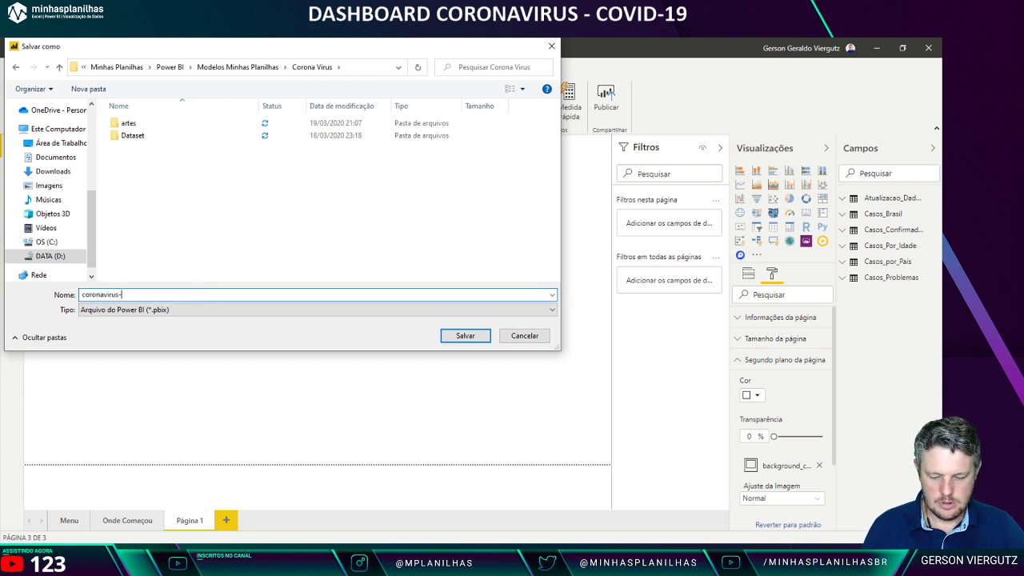
{"action": "type", "text": "live"}
{"action": "key", "text": "Return"}
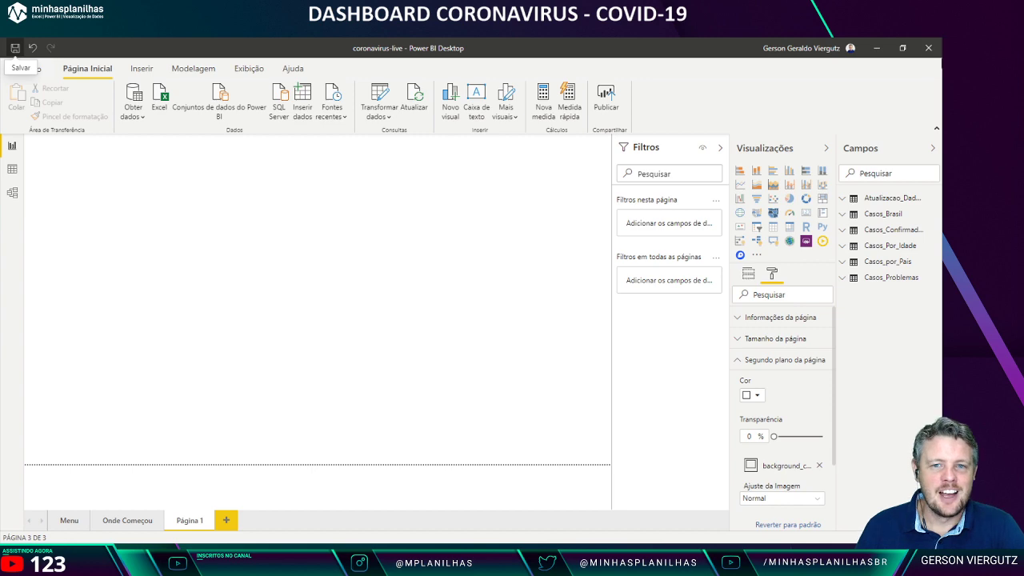
Step: Close Power BI Desktop and reopen the coronavirus-live.pbix report from the recent files
{"action": "left_click", "coordinate": [927, 48]}
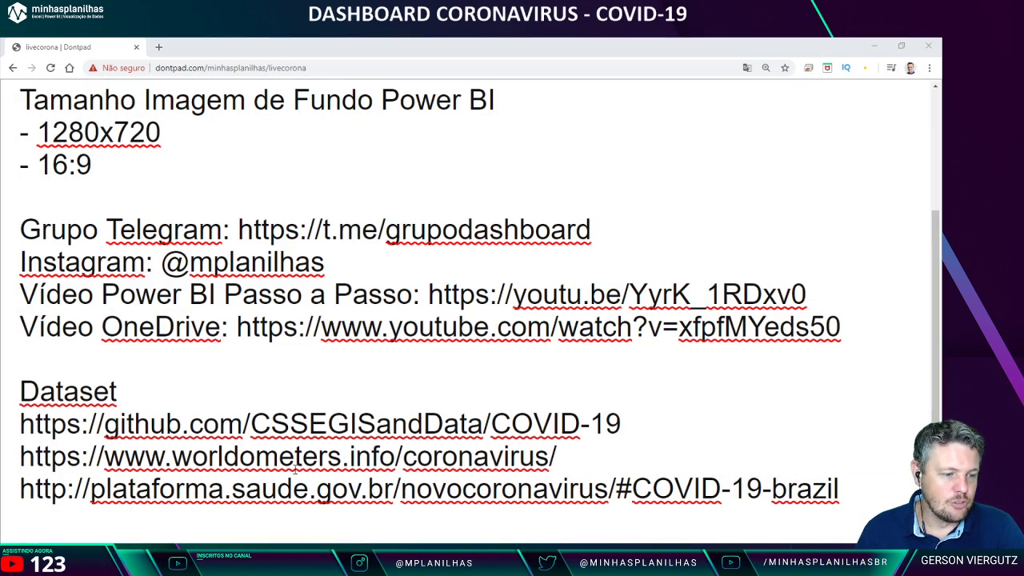
{"action": "right_click", "coordinate": [301, 562]}
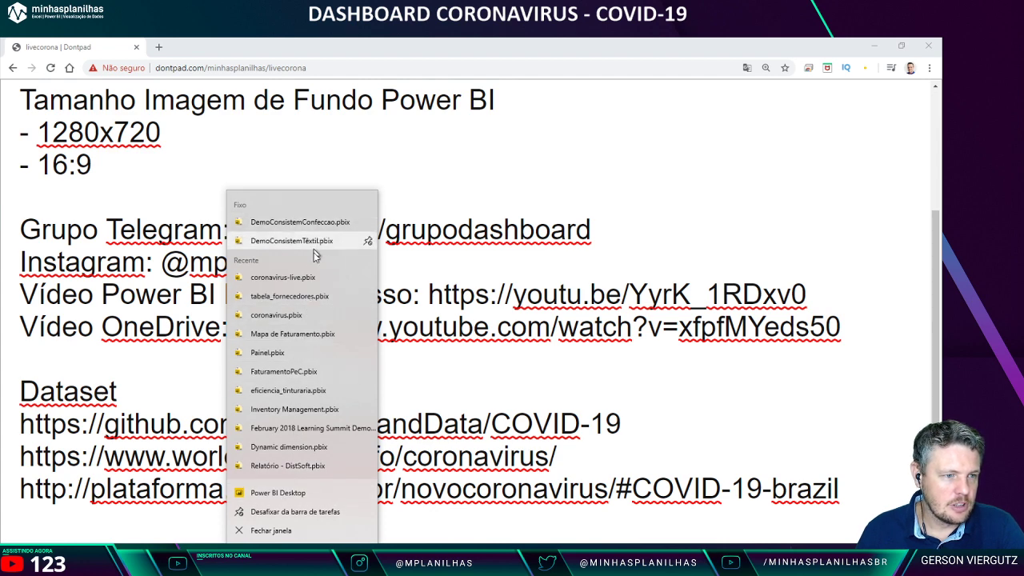
{"action": "left_click", "coordinate": [280, 277]}
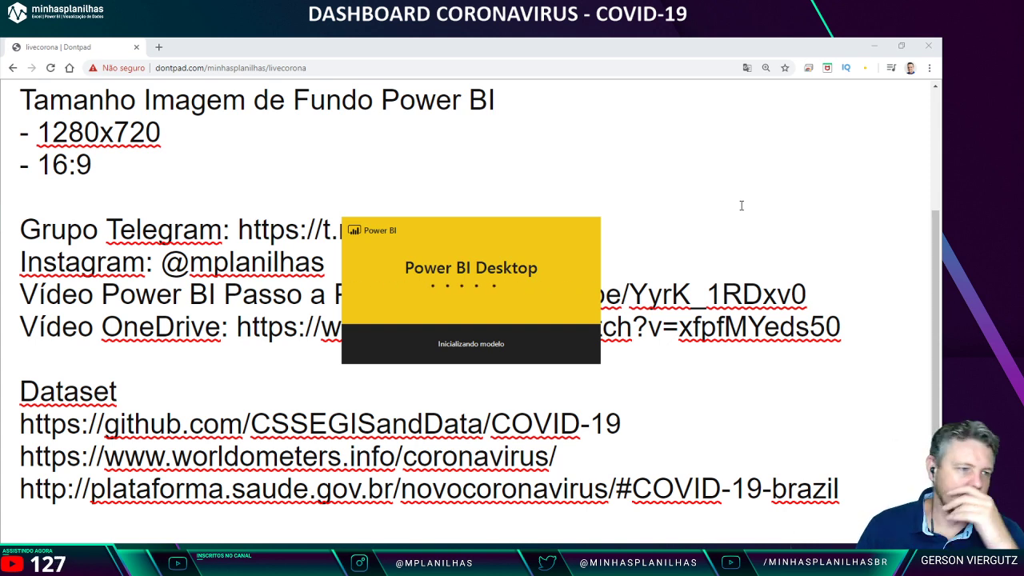
Step: Look through the Dontpad notes and select the Power BI Passo a Passo video link
{"action": "scroll", "coordinate": [549, 197], "scroll_direction": "up", "scroll_amount": 3}
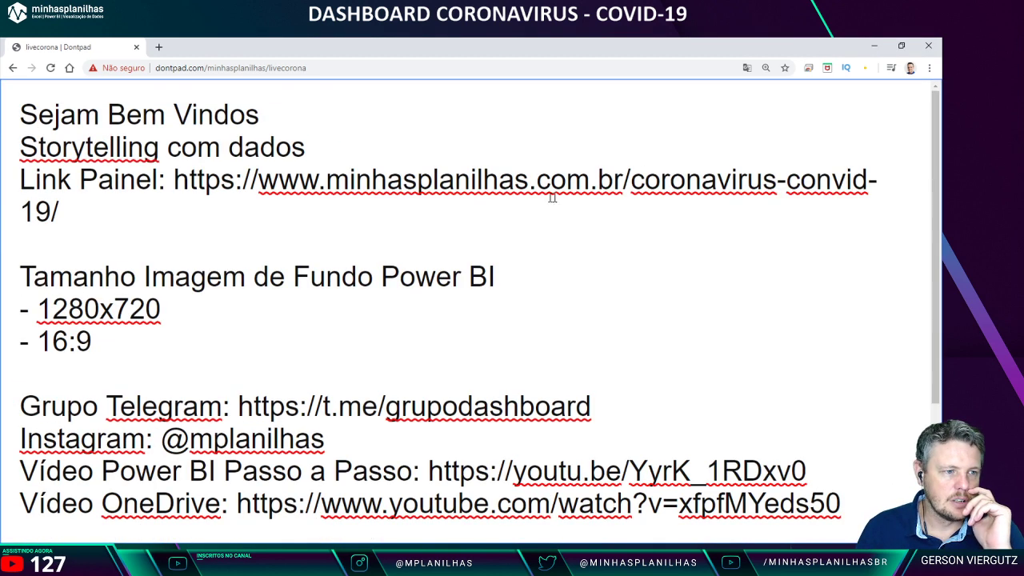
{"action": "scroll", "coordinate": [502, 209], "scroll_direction": "down", "scroll_amount": 3}
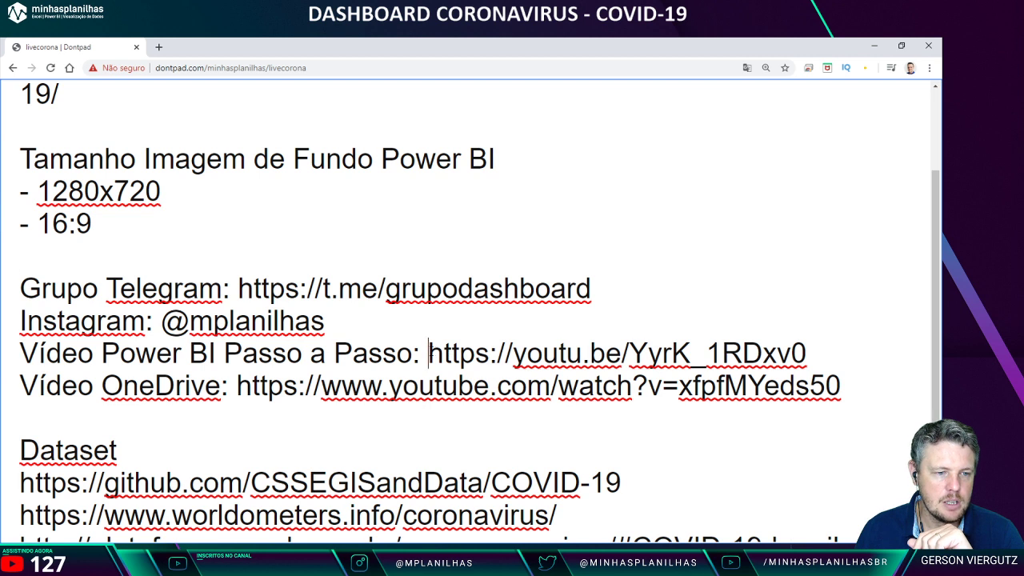
{"action": "left_click_drag", "start_coordinate": [429, 353], "coordinate": [818, 353]}
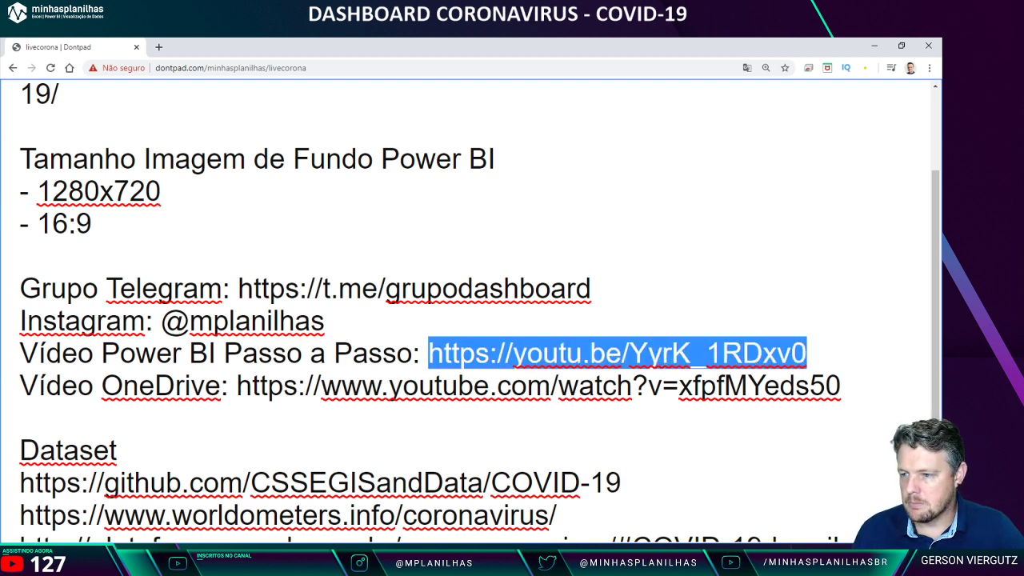
Step: Switch to the reopened coronavirus-live report in Power BI and remove Página 1's background image
{"action": "key", "text": "alt+Tab"}
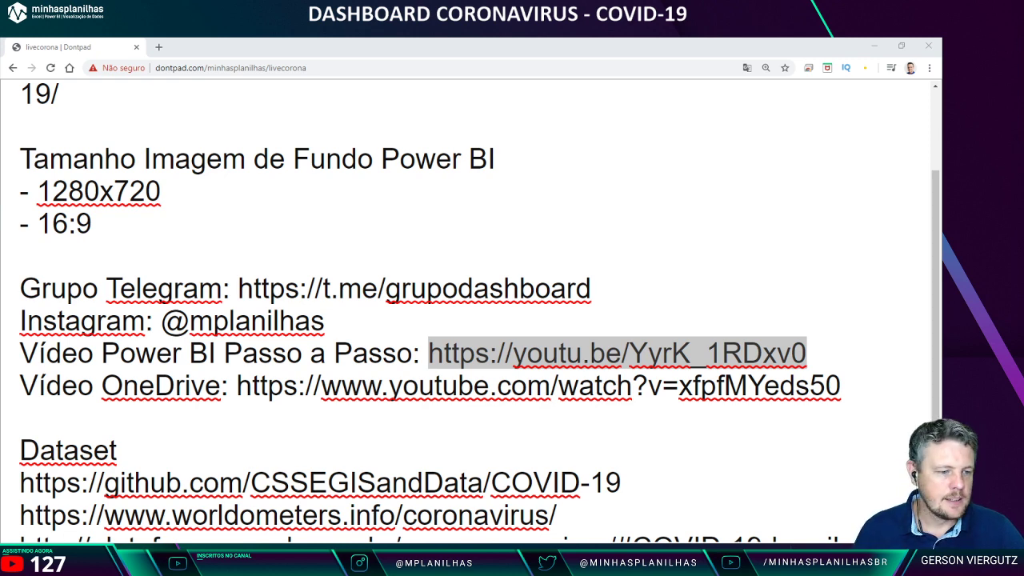
{"action": "mouse_move", "coordinate": [330, 516]}
{"action": "left_click", "coordinate": [389, 512]}
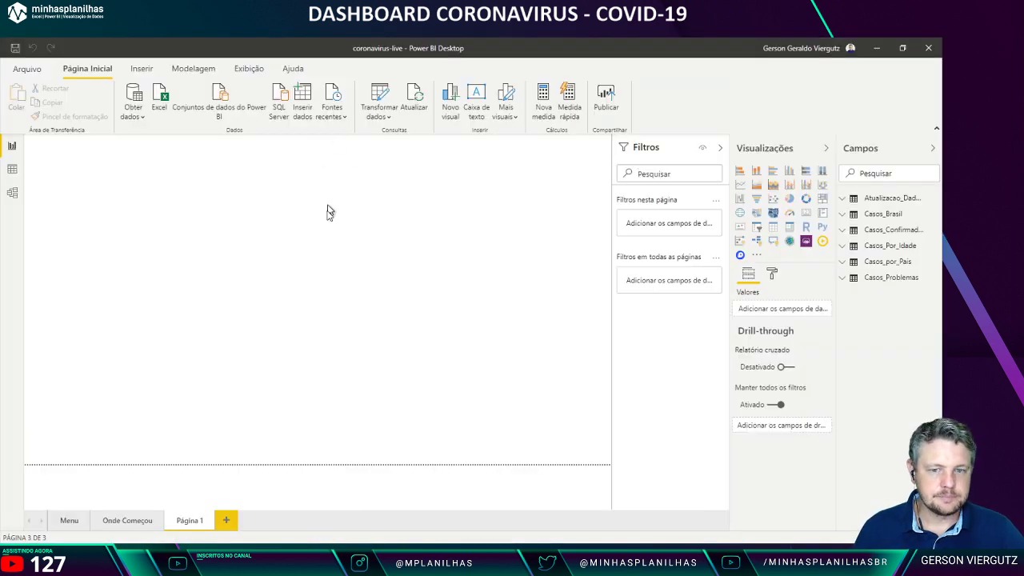
{"action": "left_click", "coordinate": [769, 274]}
{"action": "left_click", "coordinate": [769, 360]}
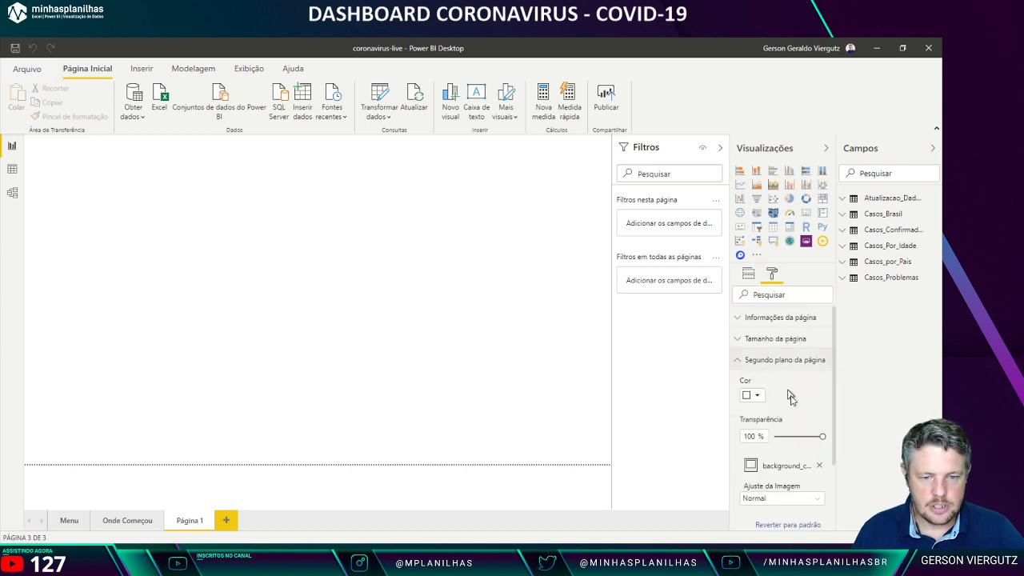
{"action": "left_click", "coordinate": [818, 465]}
Step: Add background_corona_MENU_BRASIL.png from the artes folder as Página 1's background image and set its transparency to 0%
{"action": "left_click", "coordinate": [814, 466]}
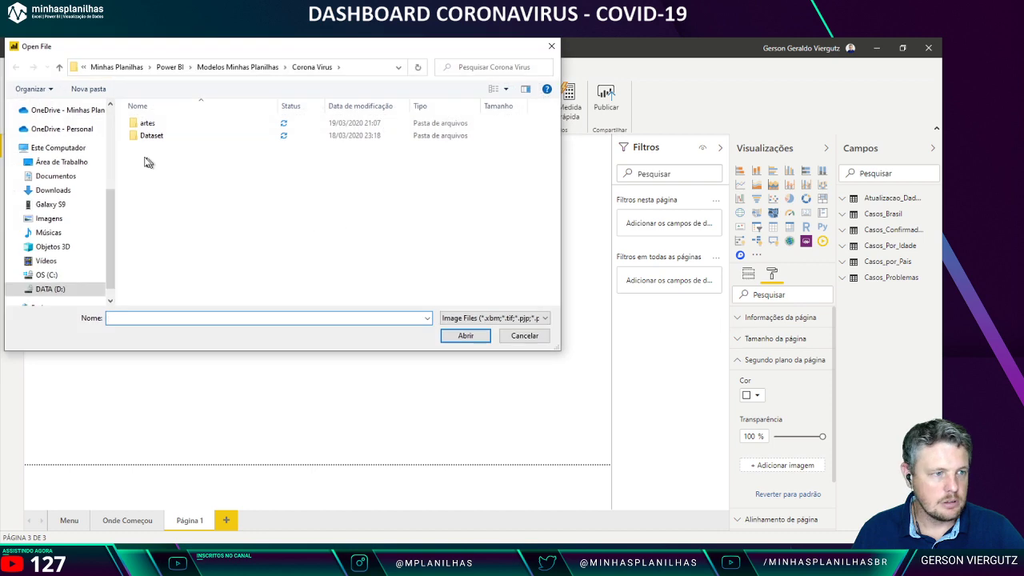
{"action": "double_click", "coordinate": [153, 124]}
{"action": "scroll", "coordinate": [335, 208], "scroll_direction": "down", "scroll_amount": 3}
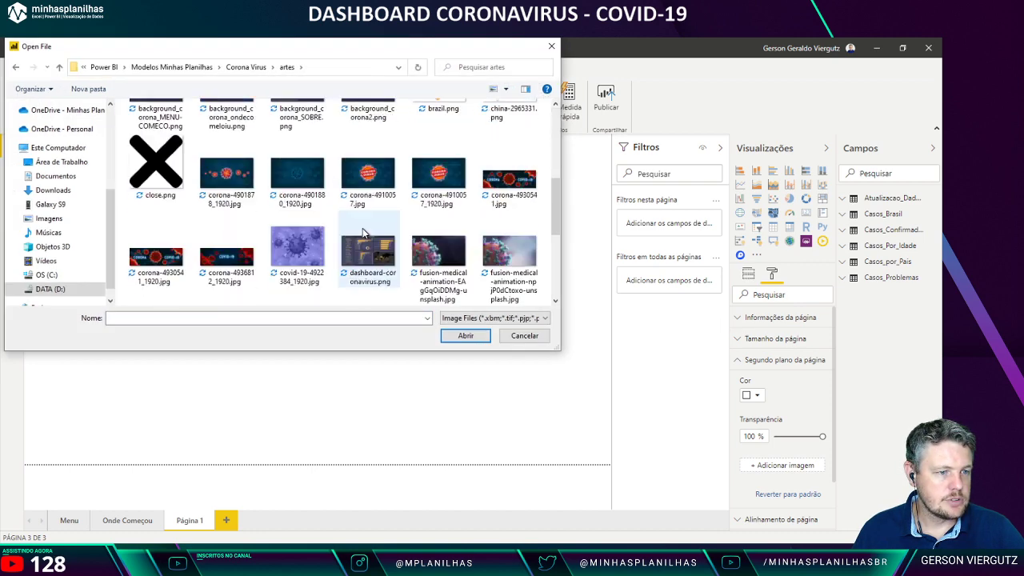
{"action": "scroll", "coordinate": [352, 235], "scroll_direction": "up", "scroll_amount": 2}
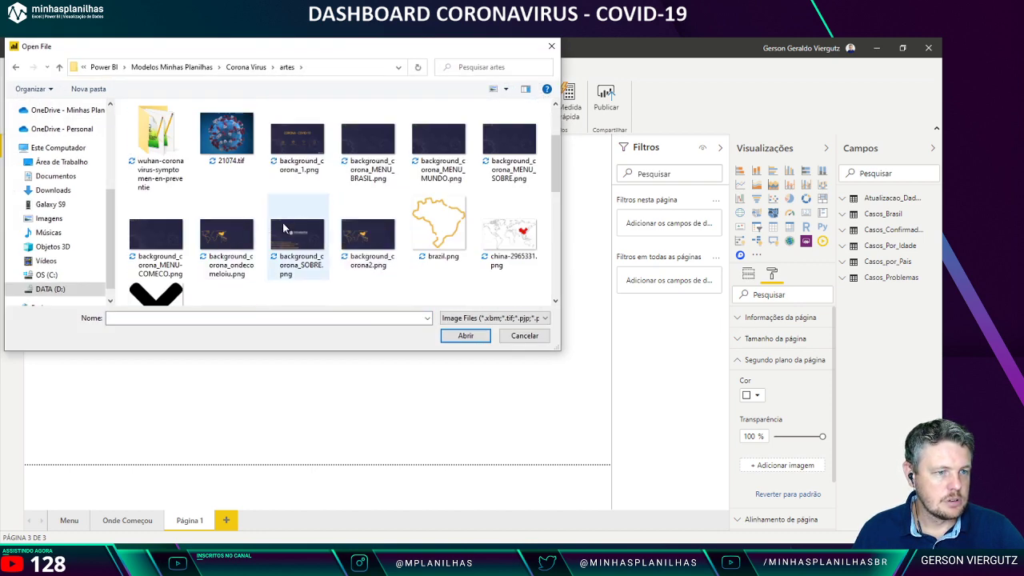
{"action": "double_click", "coordinate": [372, 144]}
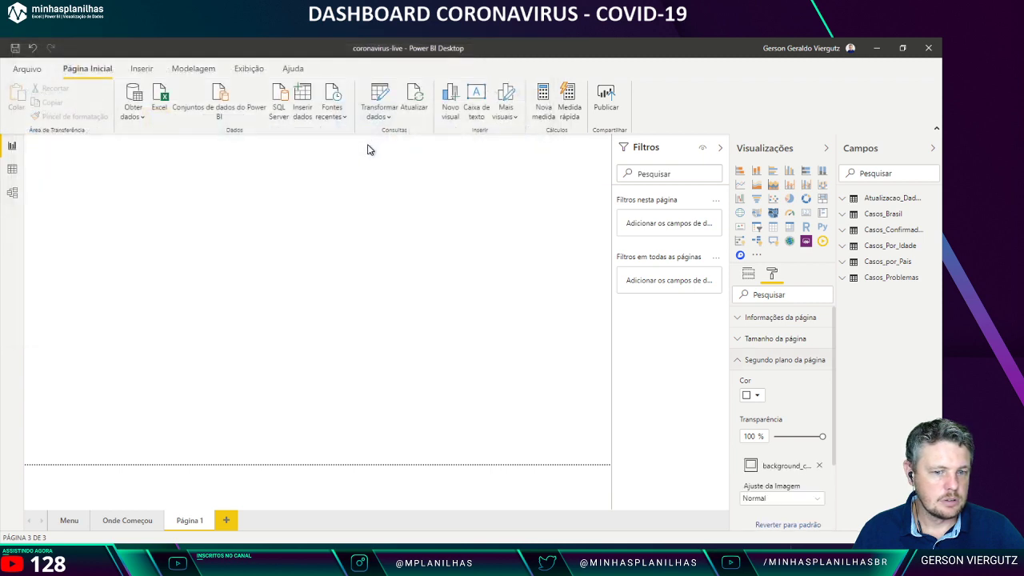
{"action": "left_click_drag", "start_coordinate": [819, 434], "coordinate": [720, 445]}
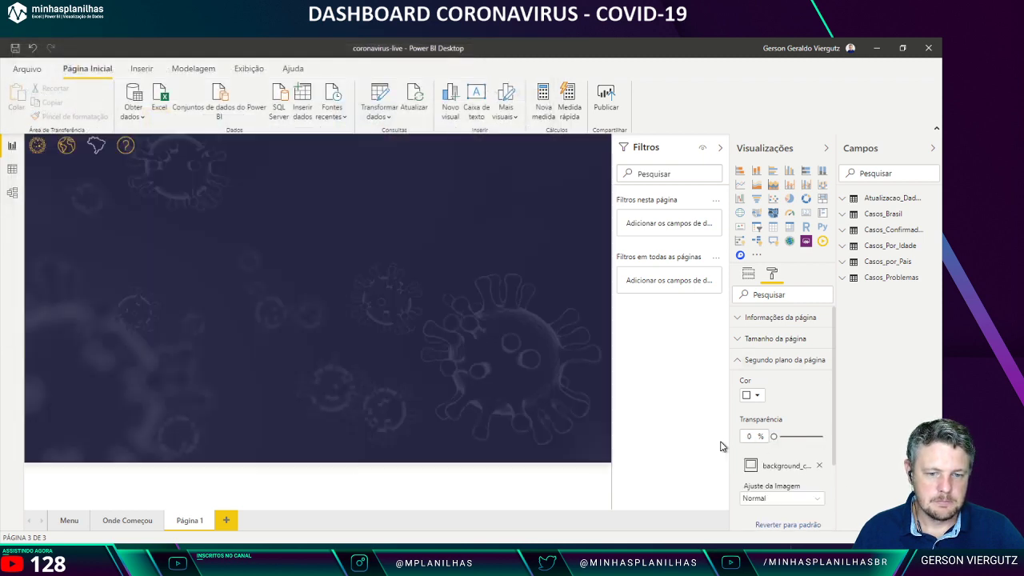
Step: Replace Página 1's background image with background_corona_MENU_MUNDO.png
{"action": "left_click", "coordinate": [818, 464]}
{"action": "left_click", "coordinate": [780, 466]}
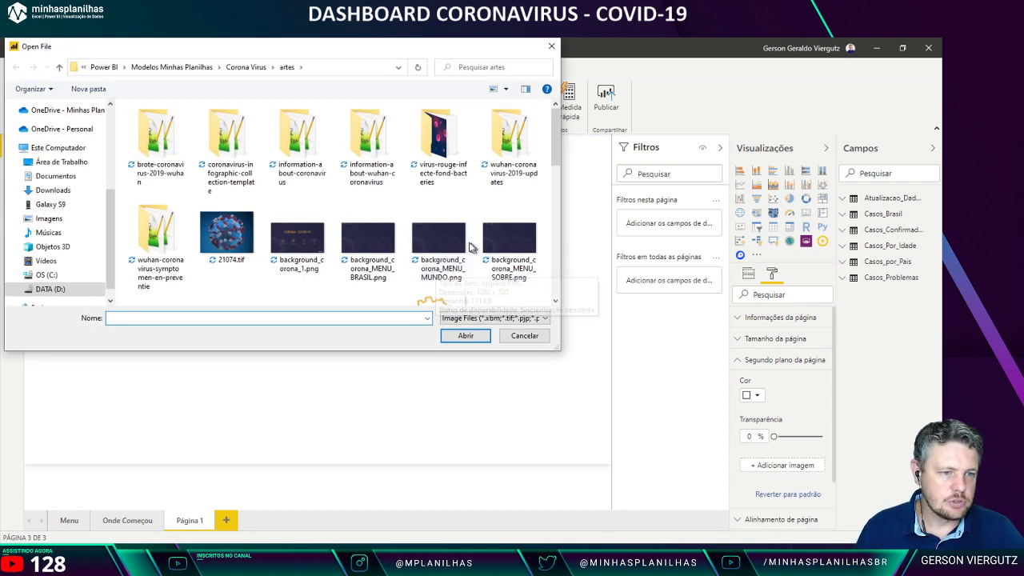
{"action": "double_click", "coordinate": [448, 247]}
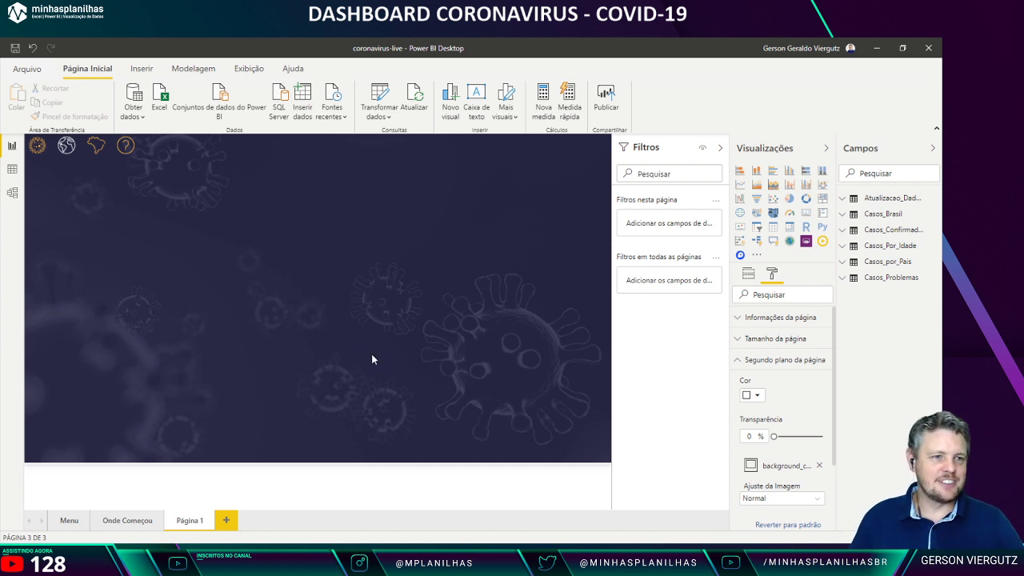
Step: Rename Página 1 as Mundo and collapse the Filters pane to enlarge the report canvas
{"action": "double_click", "coordinate": [190, 522]}
{"action": "type", "text": "Mundo"}
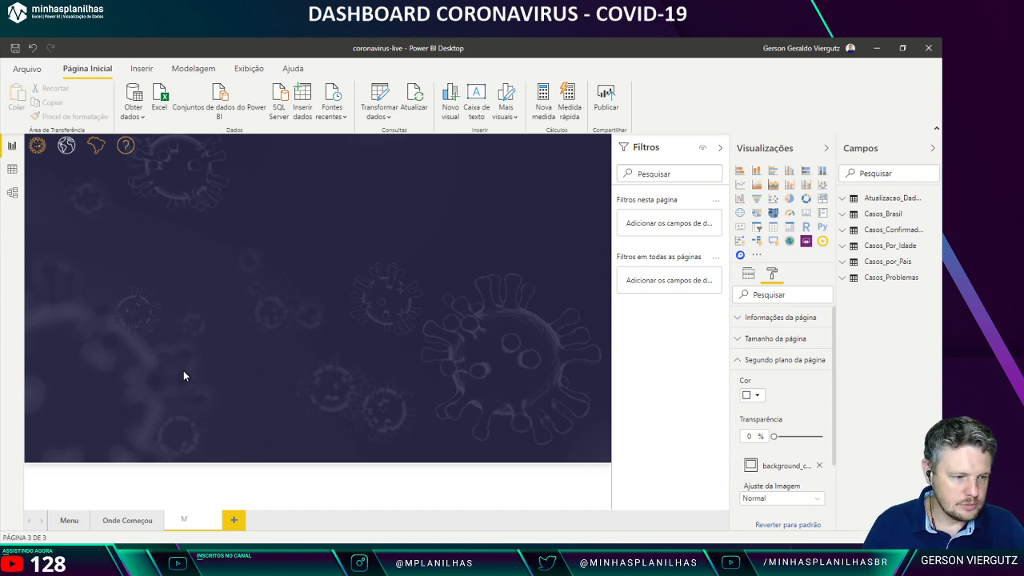
{"action": "key", "text": "Return"}
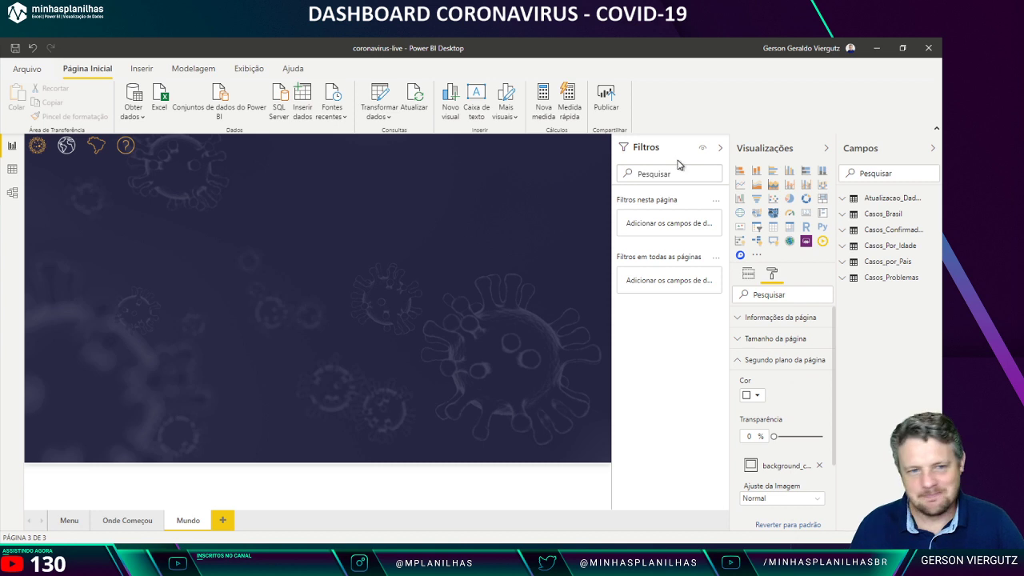
{"action": "left_click", "coordinate": [720, 148]}
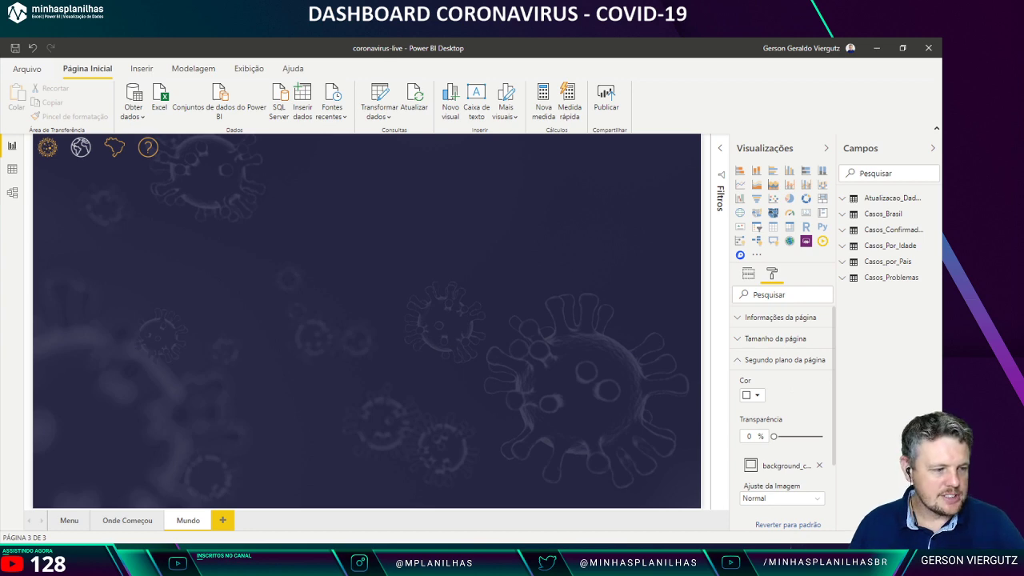
Step: Switch to PowerPoint and open the recent presentation coronavirus.pptx
{"action": "key", "text": "super"}
{"action": "left_click", "coordinate": [281, 225]}
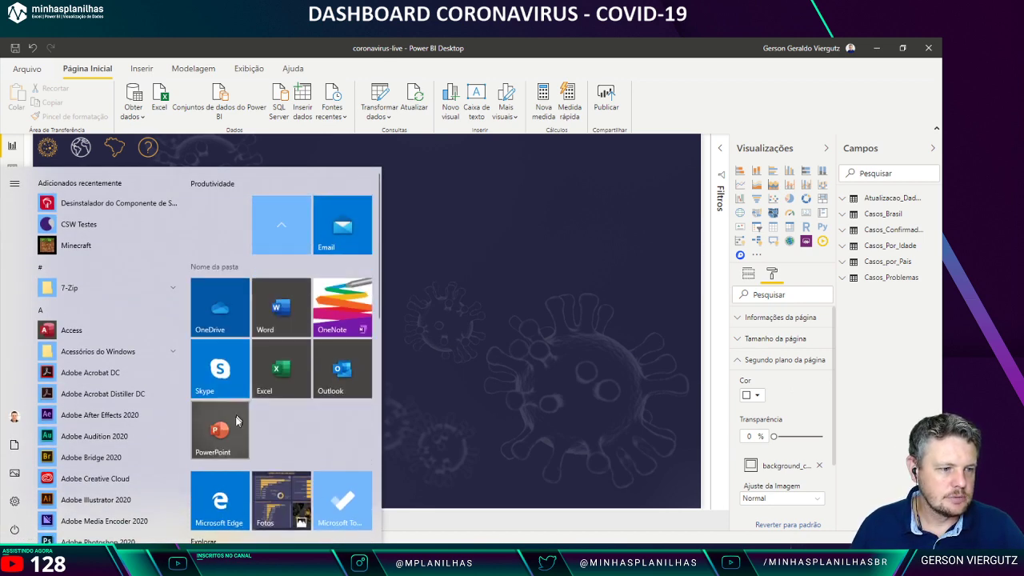
{"action": "left_click", "coordinate": [220, 429]}
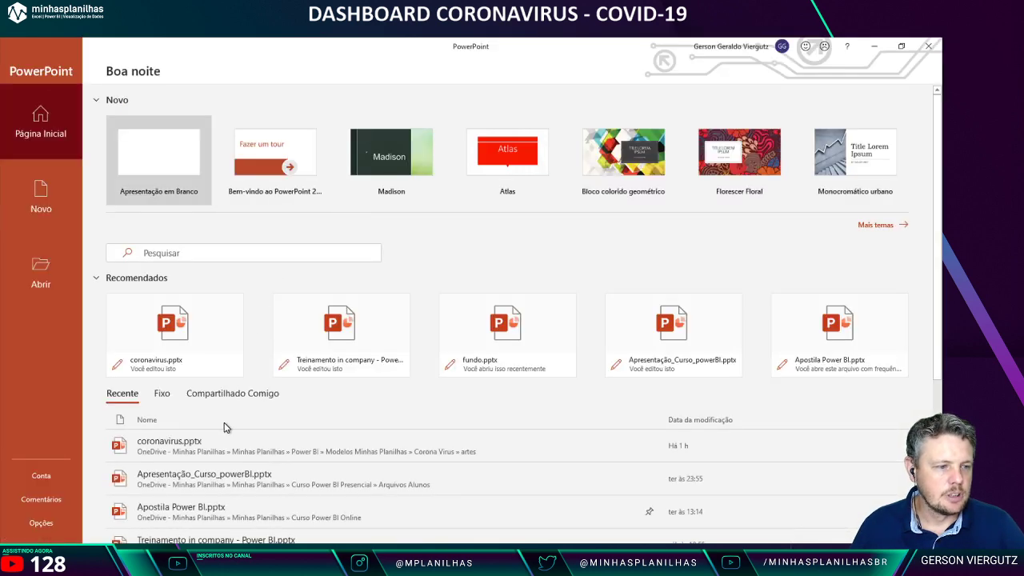
{"action": "left_click", "coordinate": [222, 448]}
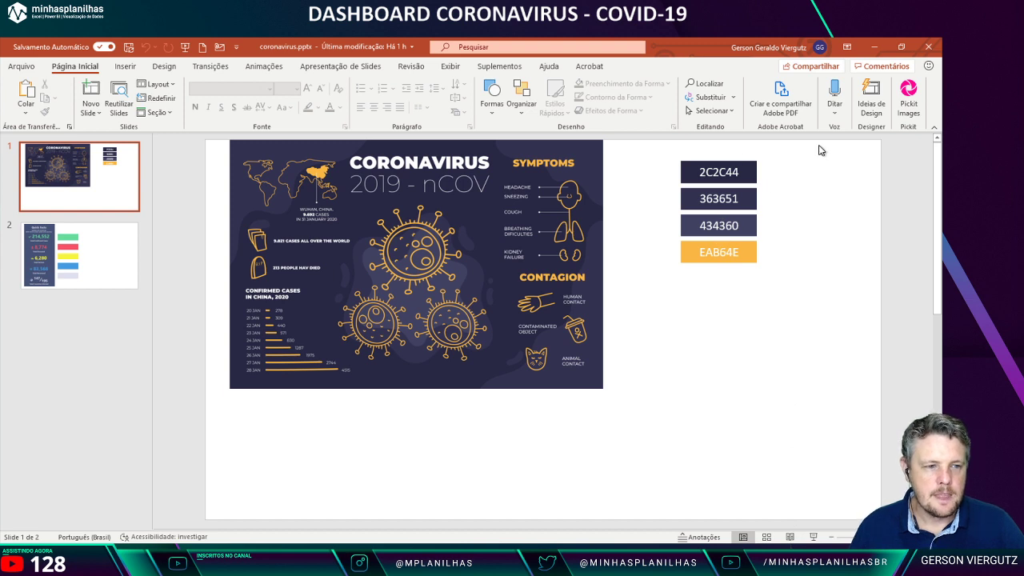
Step: Switch to Power BI and review the preview features in the options: Faixa de opções atualizada, Personalizar o tema atual and enhanced metadata storage
{"action": "key", "text": "alt+Tab"}
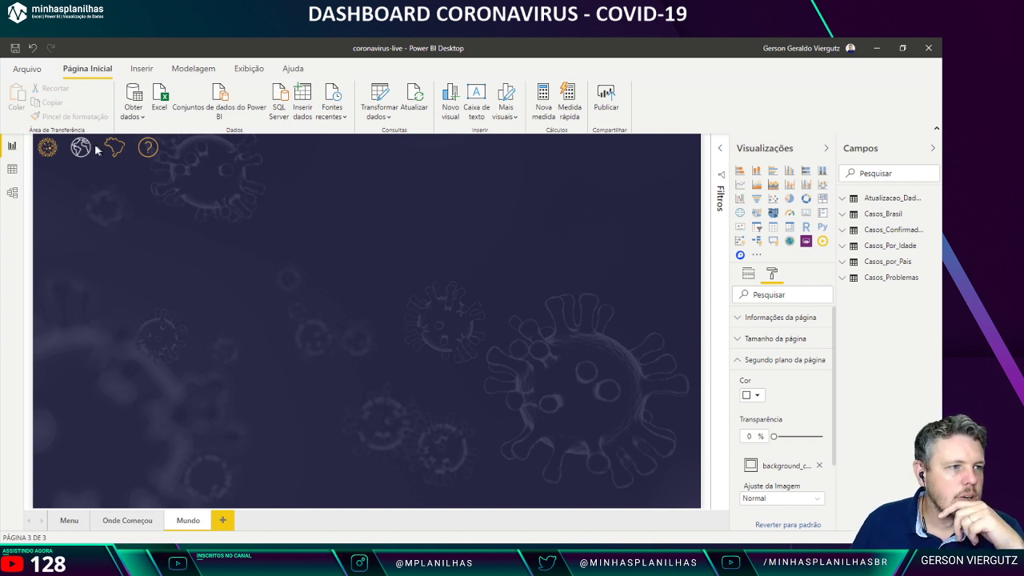
{"action": "left_click", "coordinate": [31, 69]}
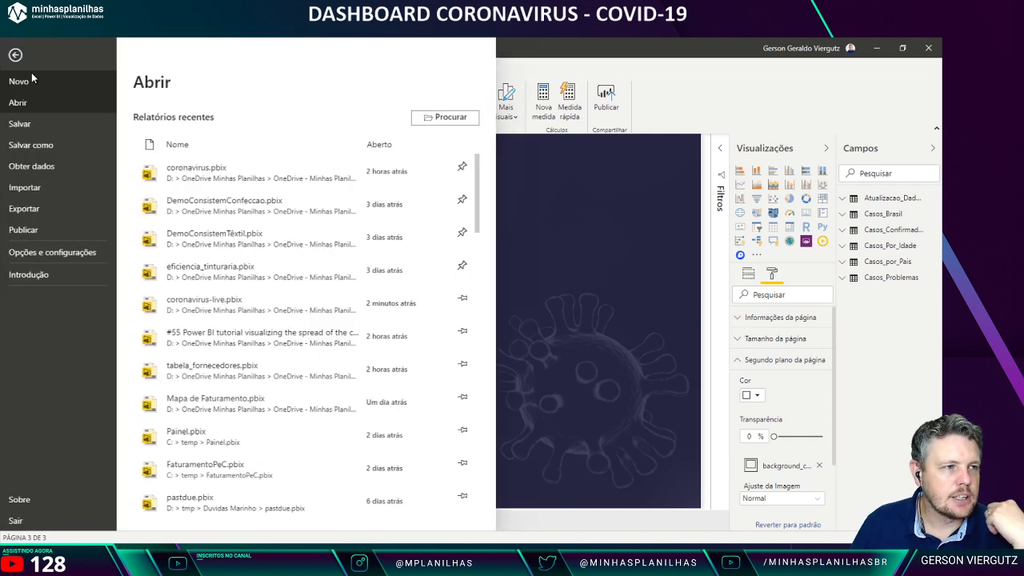
{"action": "left_click", "coordinate": [44, 253]}
{"action": "left_click", "coordinate": [243, 122]}
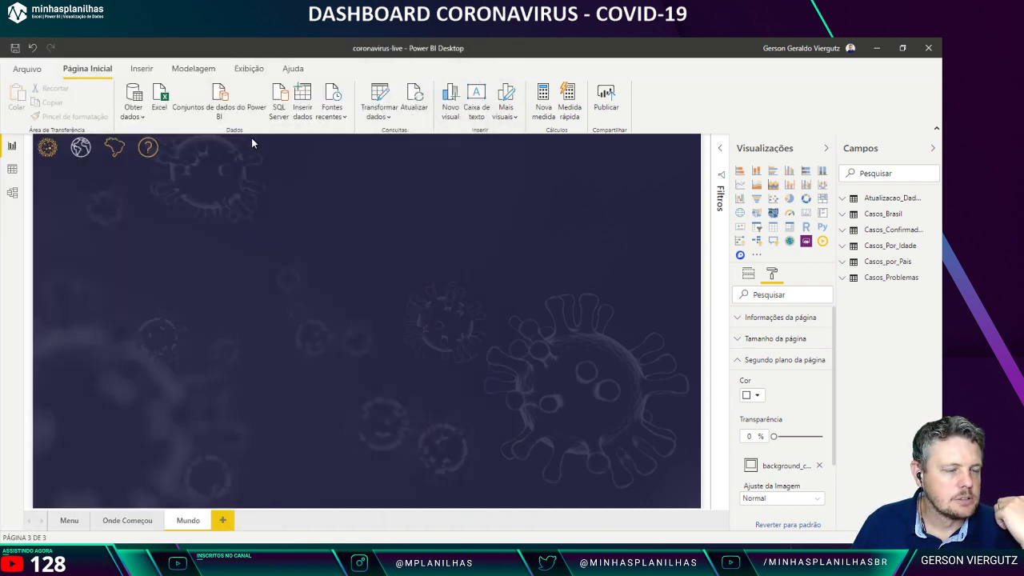
{"action": "left_click", "coordinate": [322, 323]}
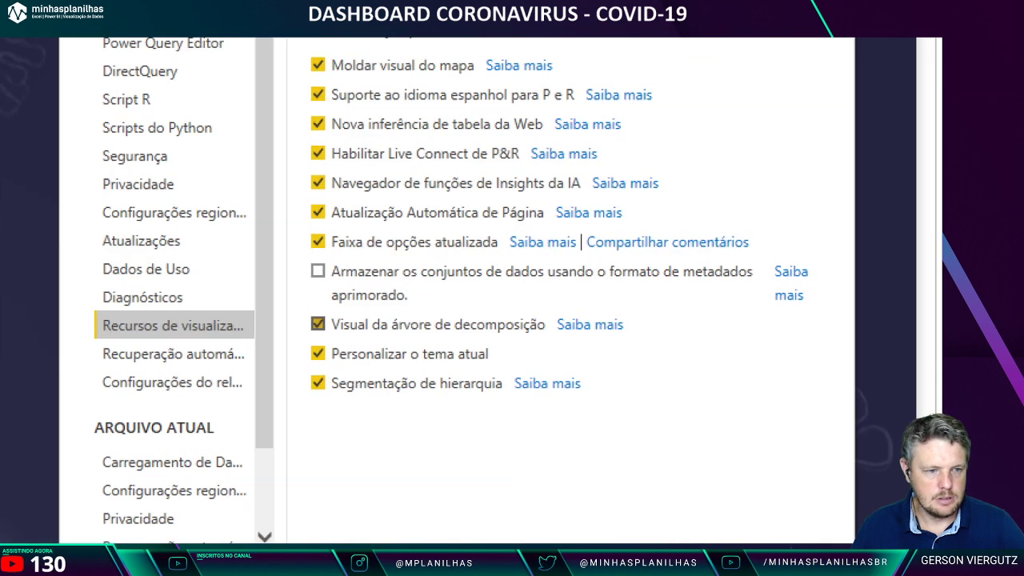
{"action": "left_click_drag", "start_coordinate": [278, 267], "coordinate": [749, 304]}
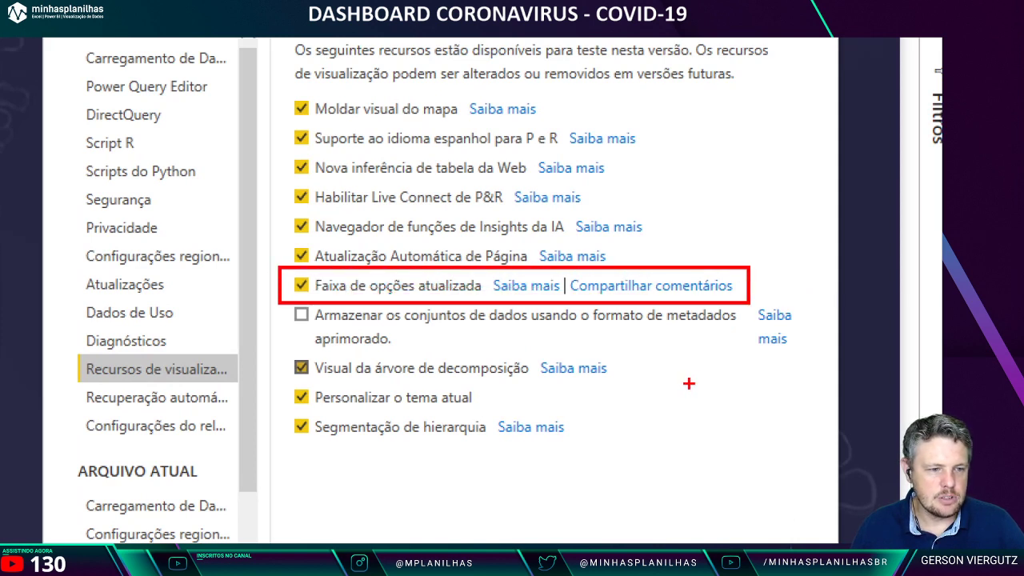
{"action": "left_click_drag", "start_coordinate": [284, 381], "coordinate": [515, 413]}
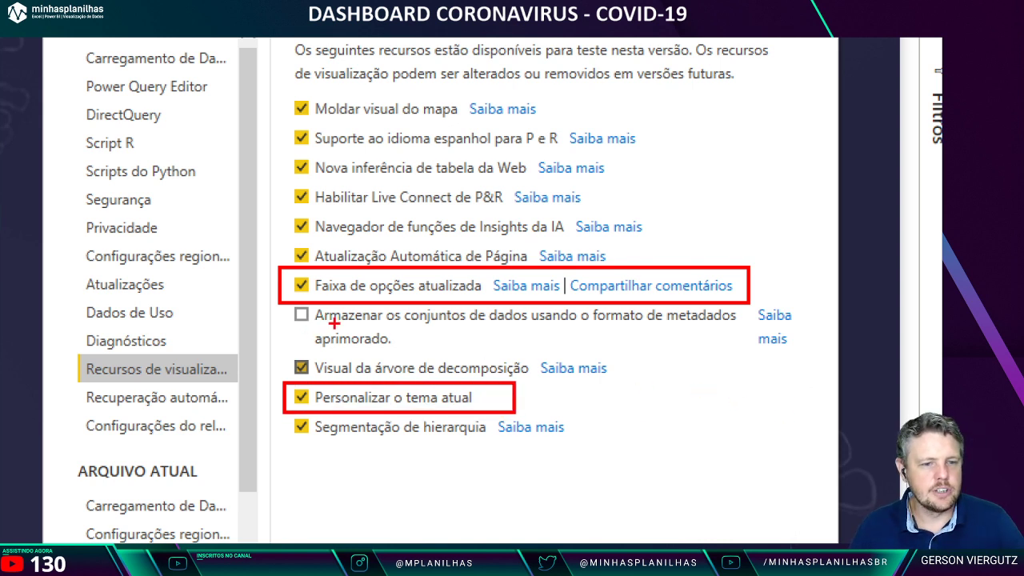
{"action": "mouse_move", "coordinate": [279, 302]}
{"action": "left_mouse_down"}
{"action": "mouse_move", "coordinate": [756, 332]}
{"action": "mouse_move", "coordinate": [750, 352]}
{"action": "left_mouse_up"}
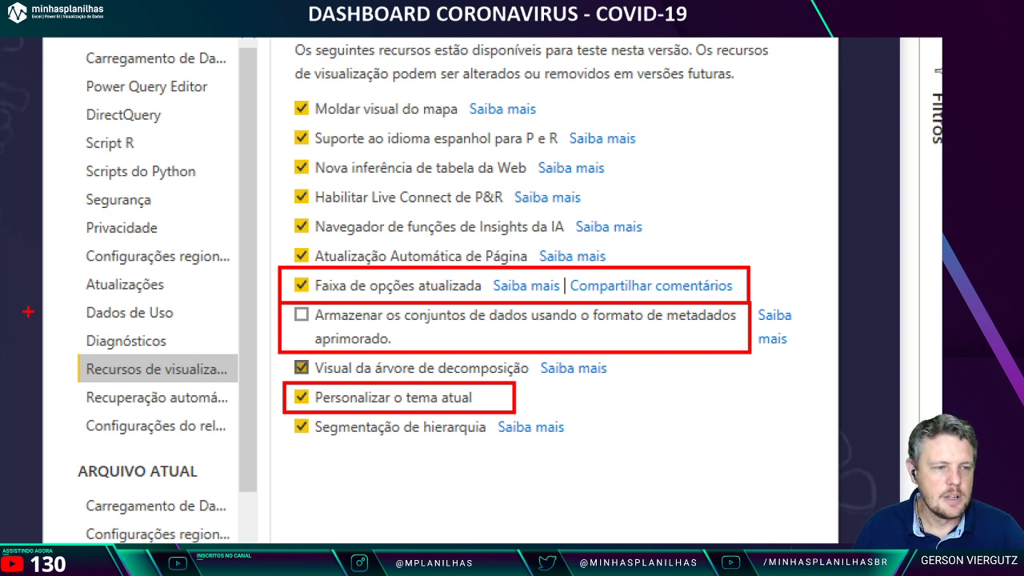
{"action": "key", "text": "Escape"}
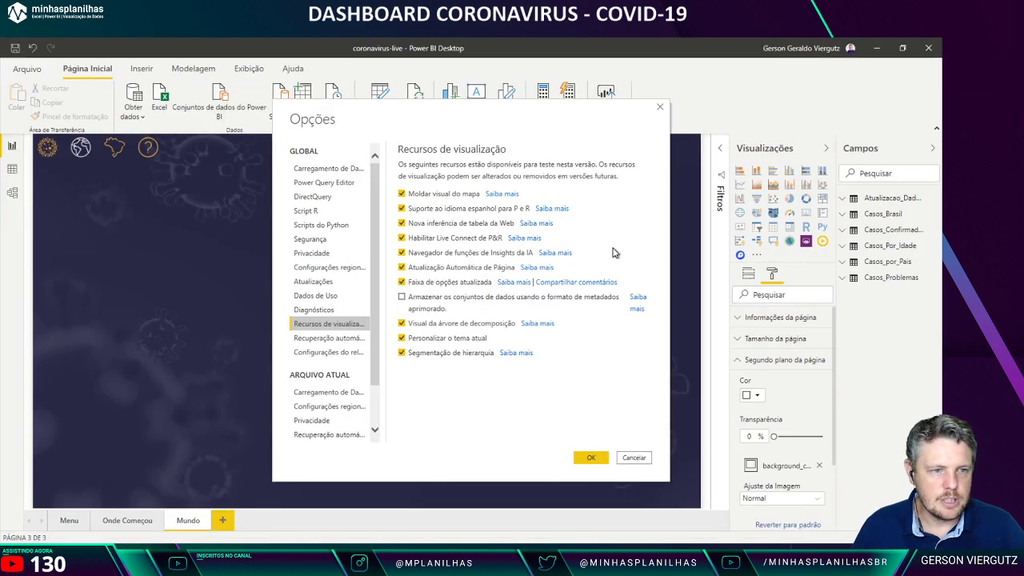
{"action": "left_click", "coordinate": [633, 458]}
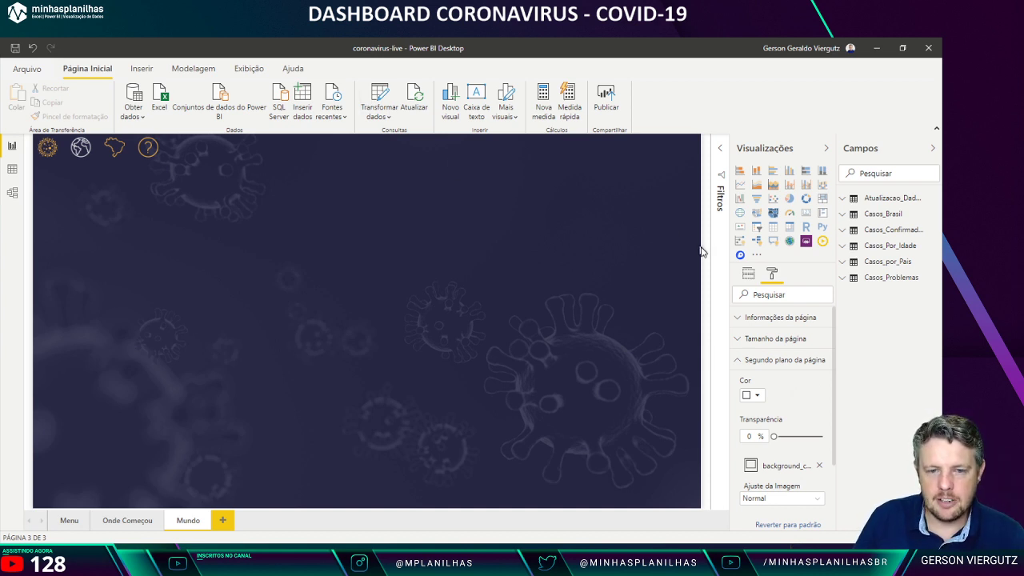
Step: Widen the Campos pane and expand the Casos_por_Pais table to show its fields
{"action": "left_click_drag", "start_coordinate": [837, 278], "coordinate": [820, 276]}
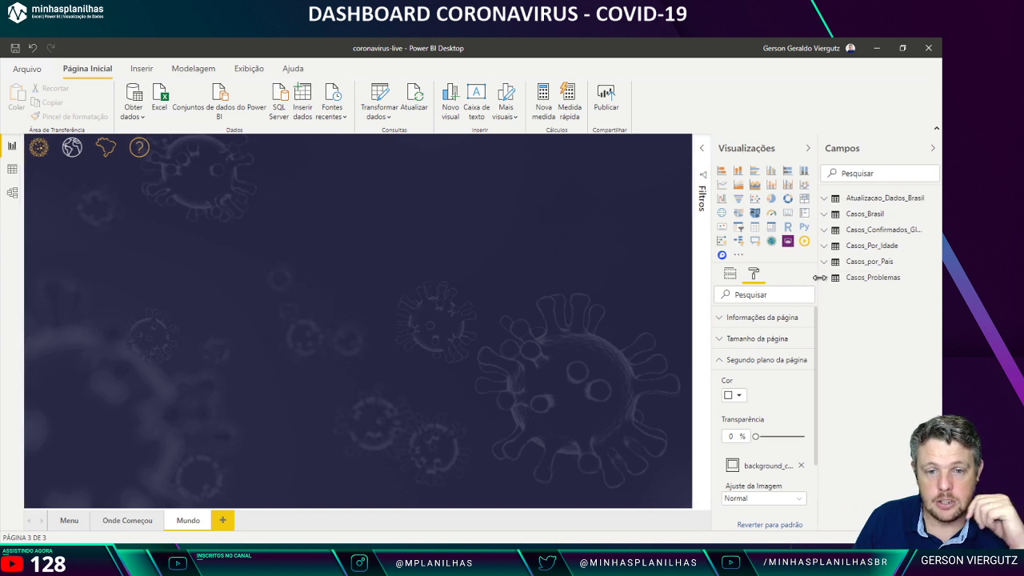
{"action": "left_click", "coordinate": [833, 267]}
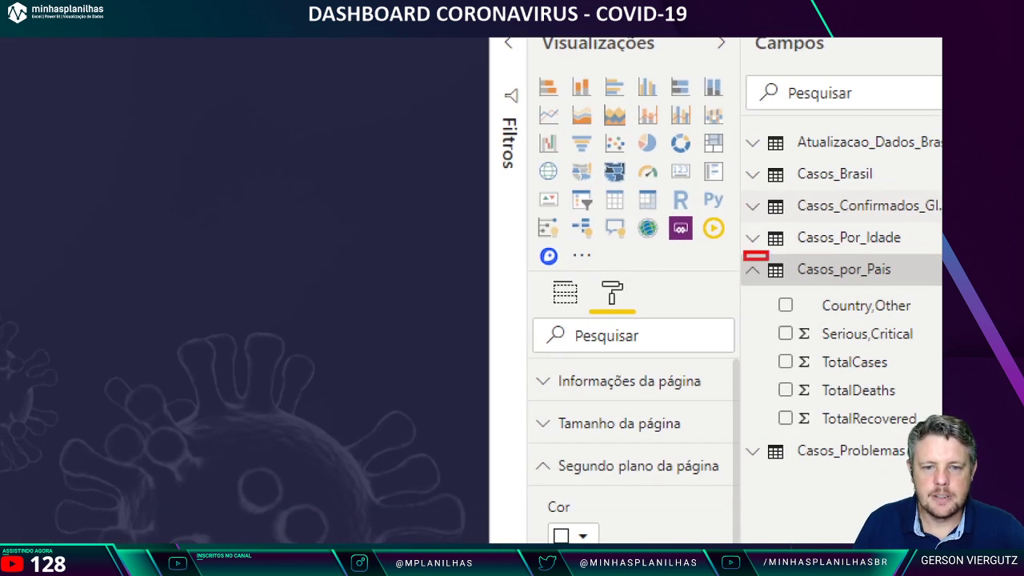
{"action": "left_click_drag", "start_coordinate": [767, 259], "coordinate": [912, 281]}
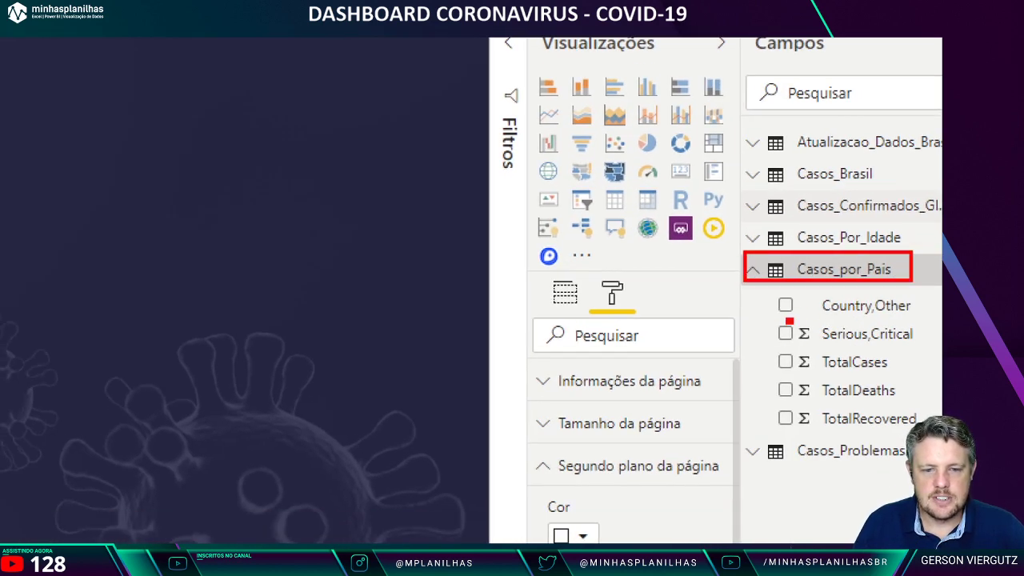
{"action": "left_click_drag", "start_coordinate": [787, 319], "coordinate": [815, 432]}
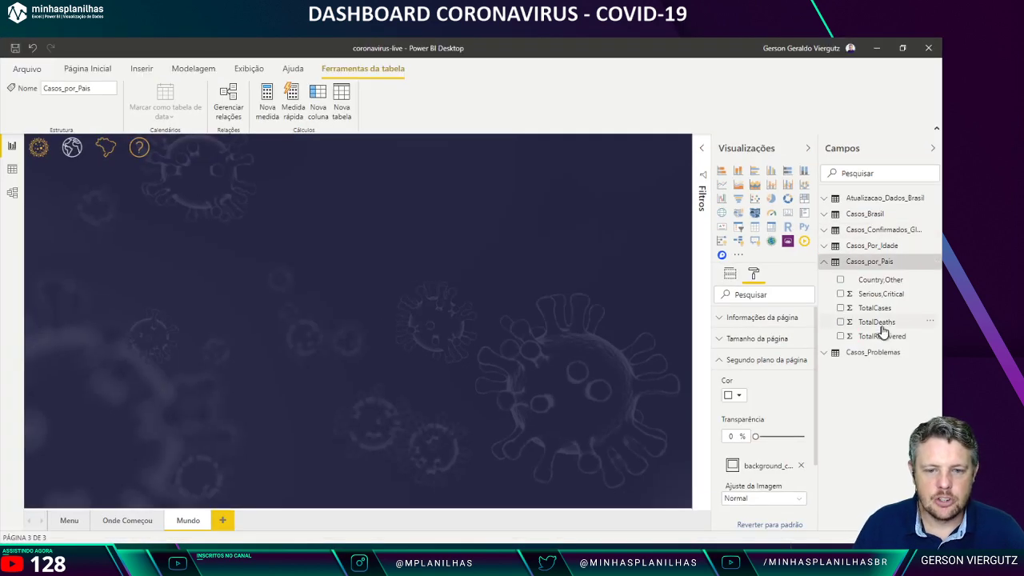
Step: Add a card visual for TotalDeaths from Casos_por_Pais to the Mundo page and set its display units to Nenhum
{"action": "left_click_drag", "start_coordinate": [882, 331], "coordinate": [334, 319]}
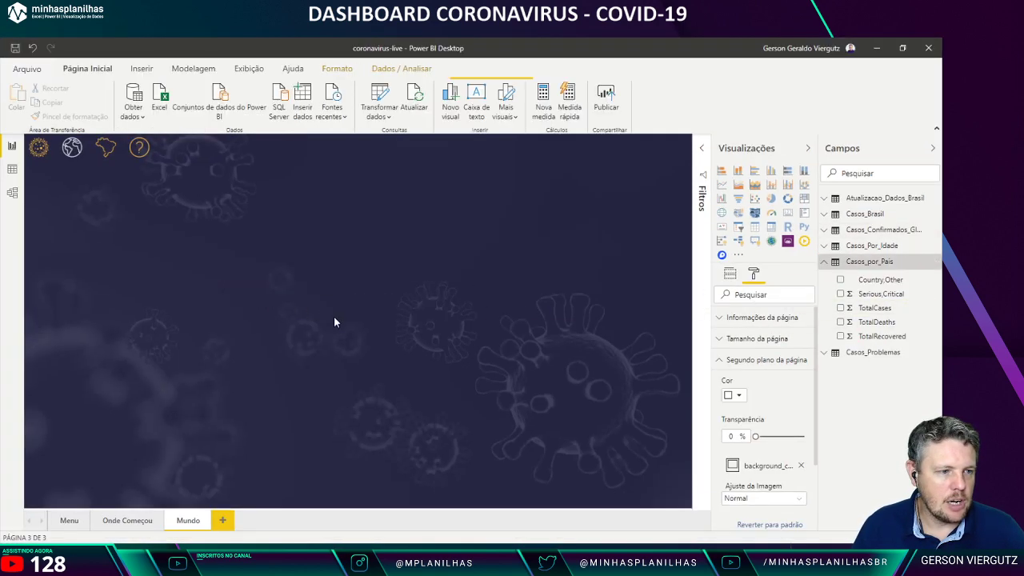
{"action": "left_click", "coordinate": [787, 213]}
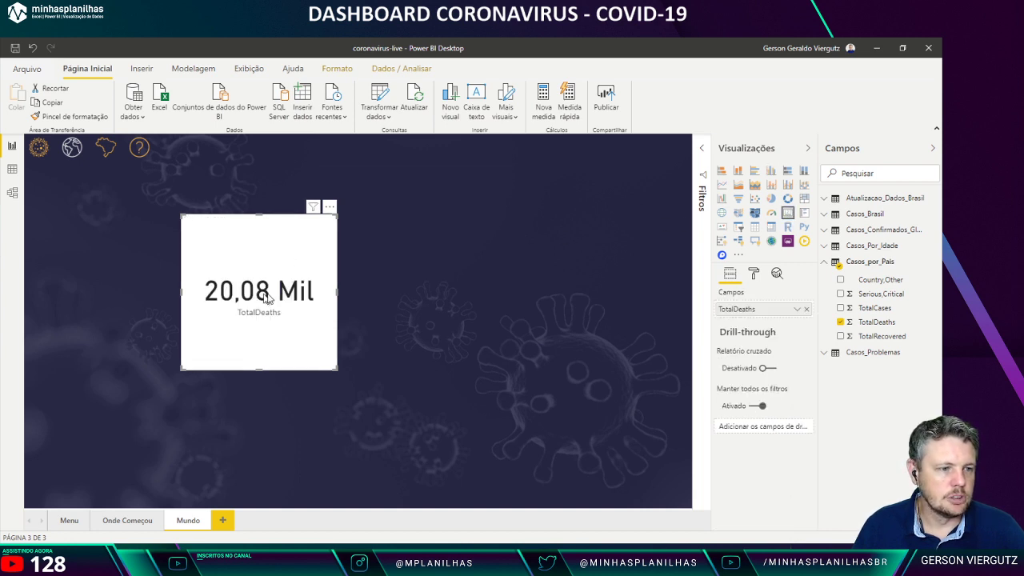
{"action": "left_click", "coordinate": [755, 274]}
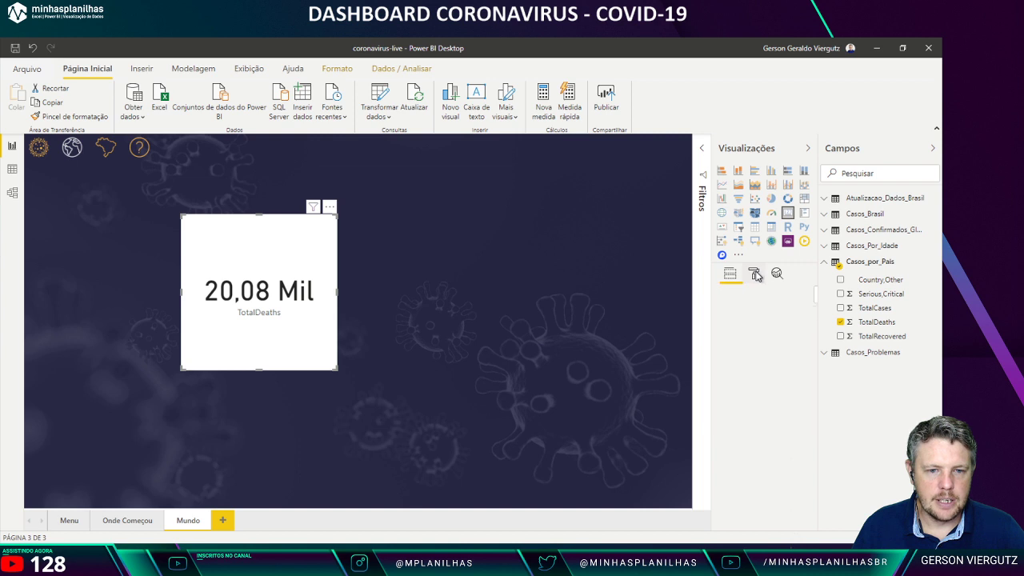
{"action": "left_click", "coordinate": [738, 319]}
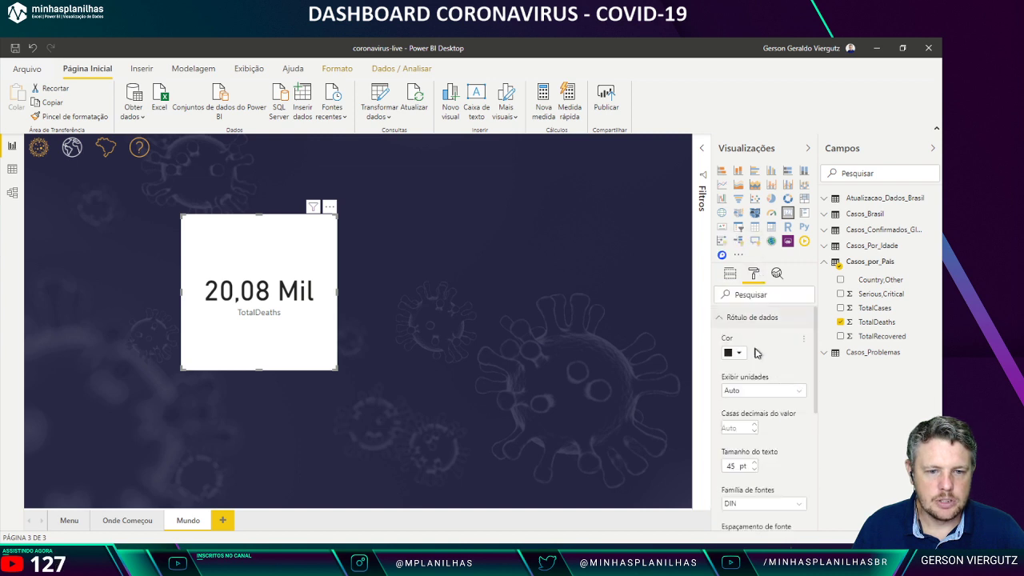
{"action": "left_click", "coordinate": [748, 391]}
{"action": "left_click", "coordinate": [748, 415]}
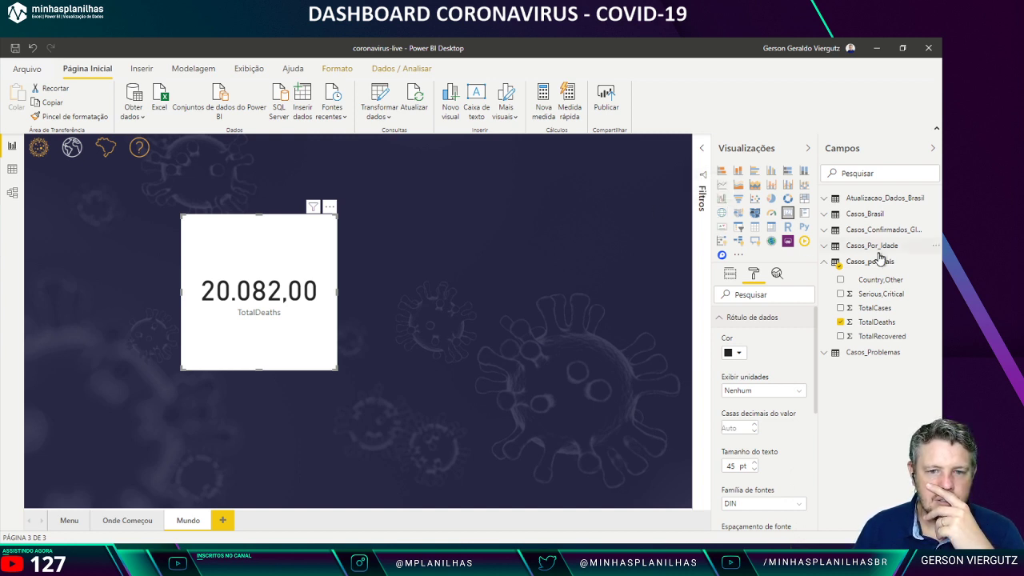
Step: Check the rows of the Casos_por_Pais table in the data view and return to the report
{"action": "left_click", "coordinate": [13, 170]}
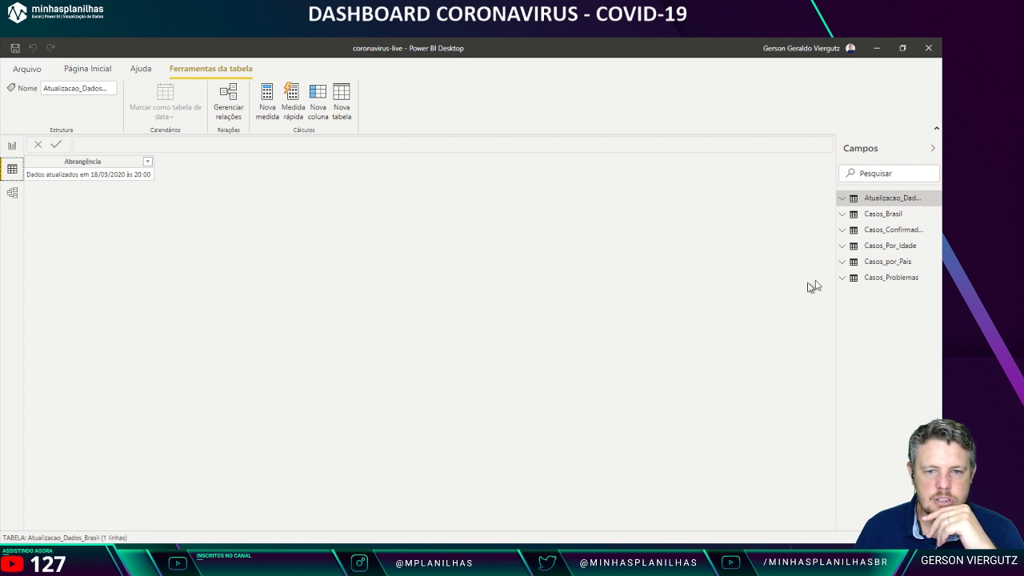
{"action": "left_click", "coordinate": [895, 265]}
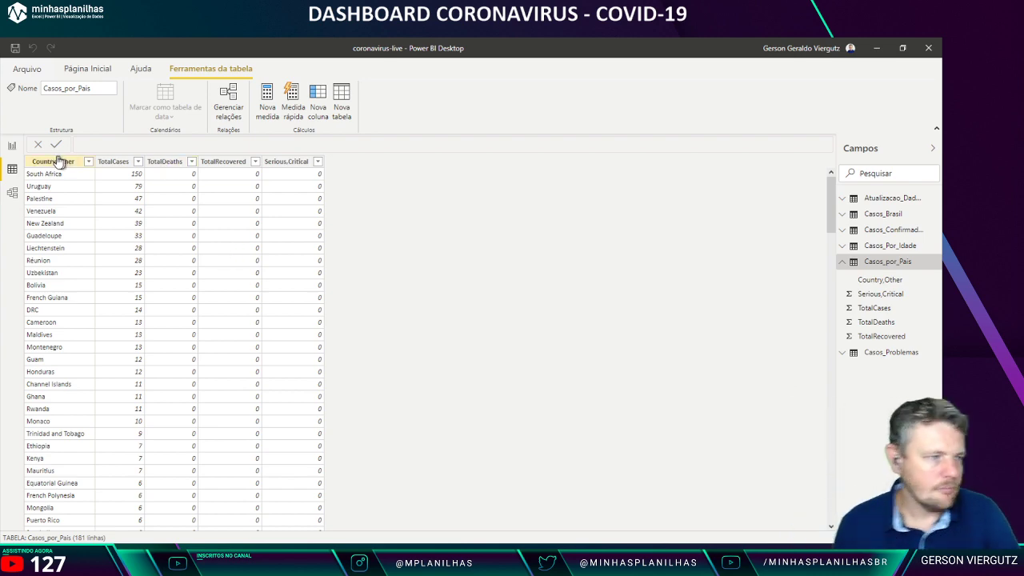
{"action": "left_click", "coordinate": [13, 149]}
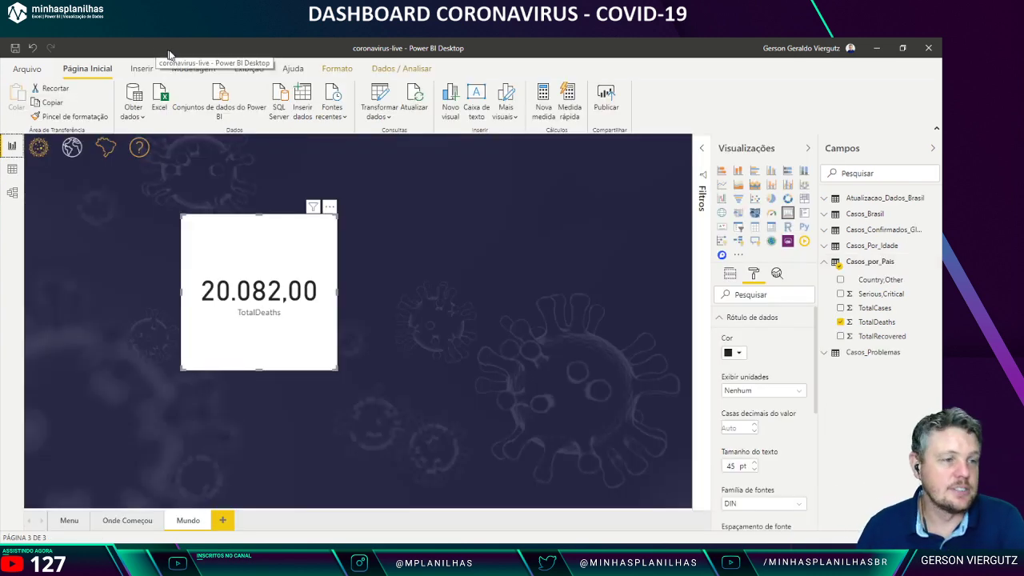
Step: Open the Casos_por_Pais query in Power Query Editor and examine its Country,Other rows through to the last row
{"action": "left_click", "coordinate": [376, 94]}
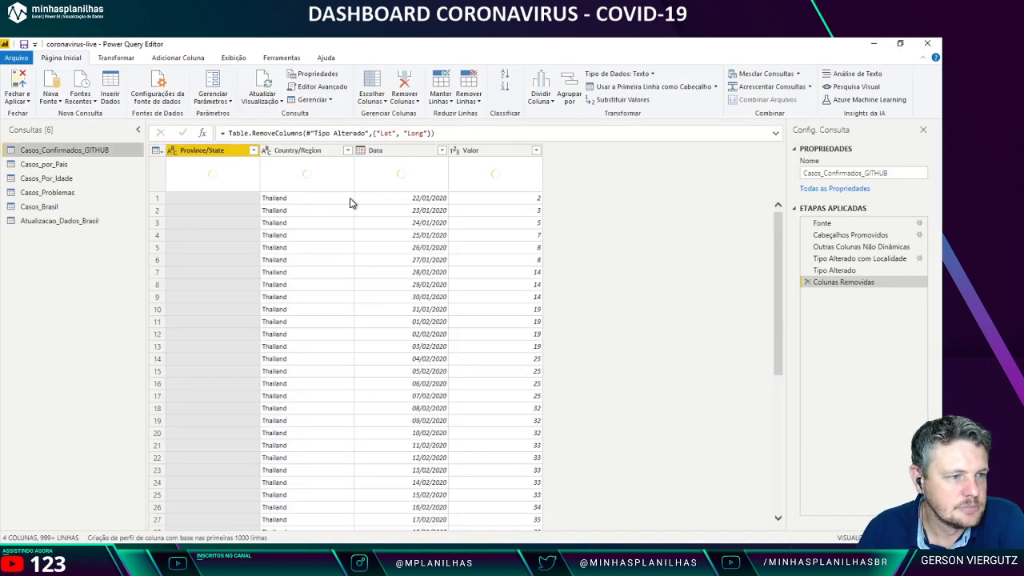
{"action": "left_click", "coordinate": [78, 168]}
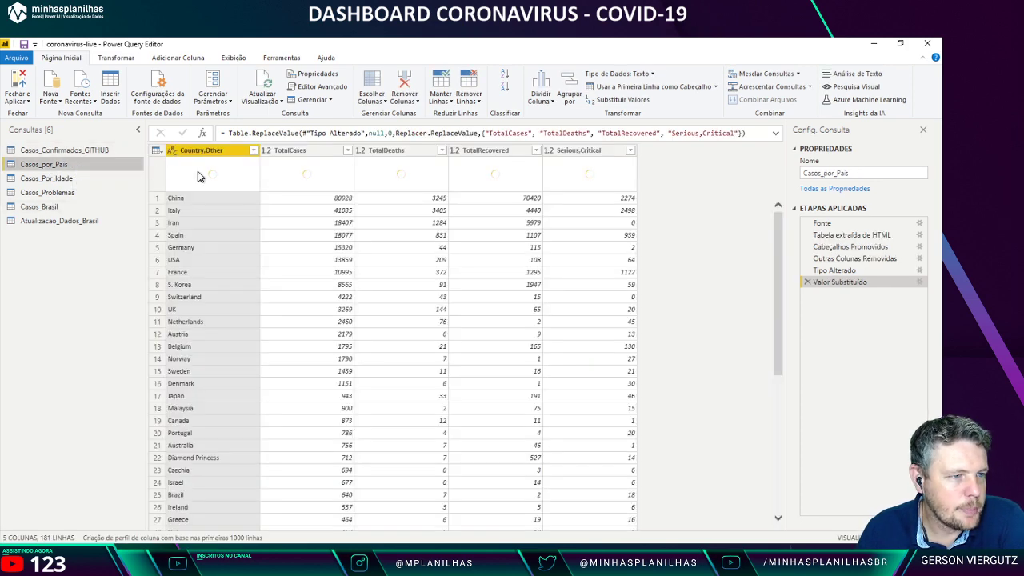
{"action": "scroll", "coordinate": [217, 256], "scroll_direction": "down", "scroll_amount": 8}
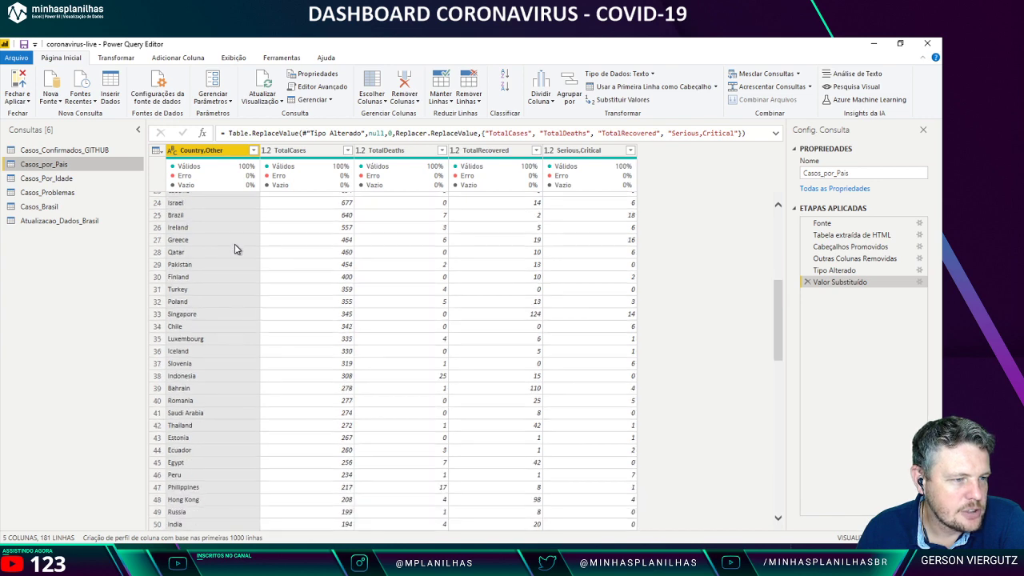
{"action": "scroll", "coordinate": [235, 249], "scroll_direction": "down", "scroll_amount": 3}
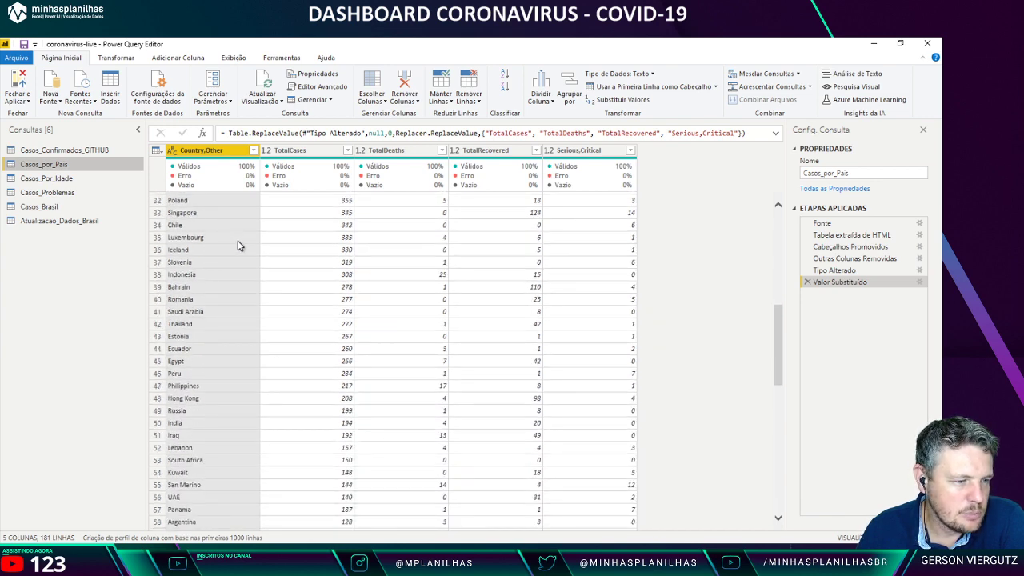
{"action": "scroll", "coordinate": [239, 243], "scroll_direction": "down", "scroll_amount": 7}
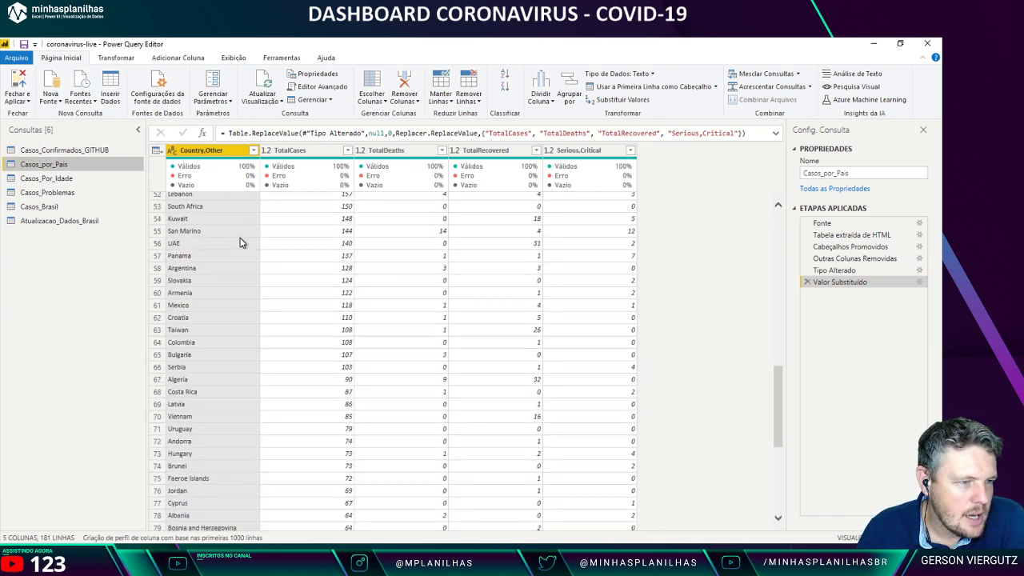
{"action": "scroll", "coordinate": [242, 243], "scroll_direction": "down", "scroll_amount": 6}
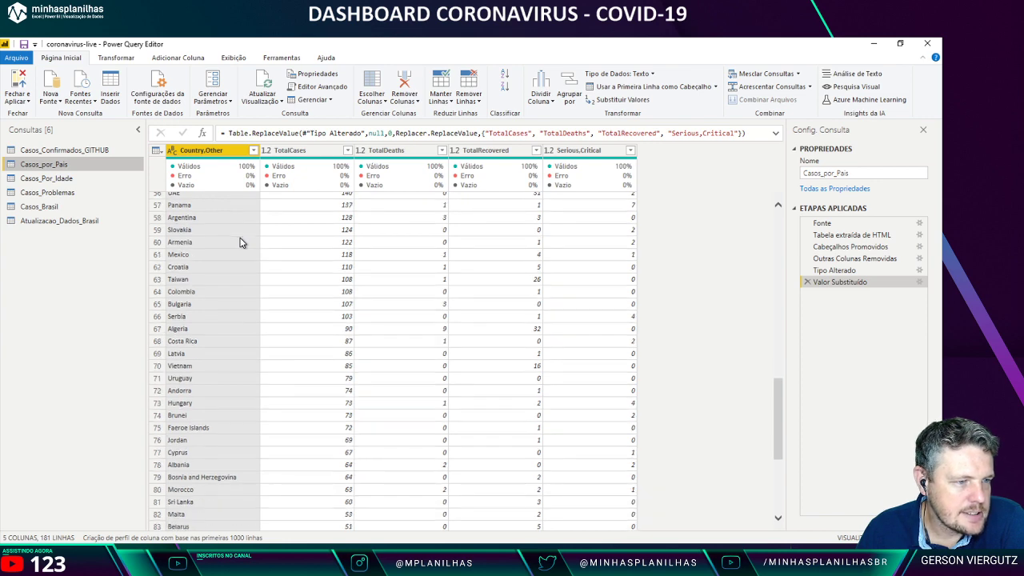
{"action": "scroll", "coordinate": [242, 243], "scroll_direction": "down", "scroll_amount": 2}
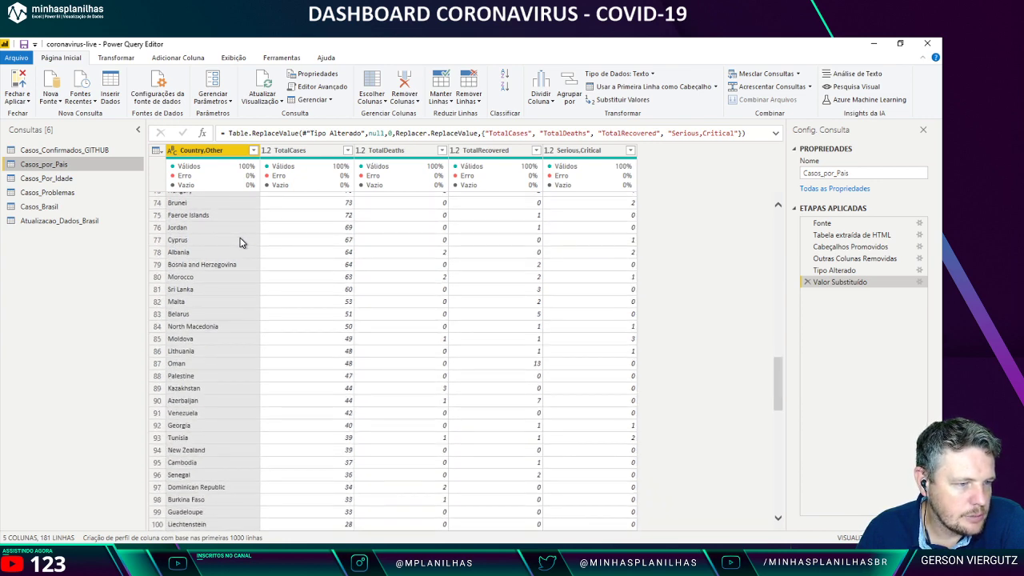
{"action": "scroll", "coordinate": [242, 243], "scroll_direction": "down", "scroll_amount": 5}
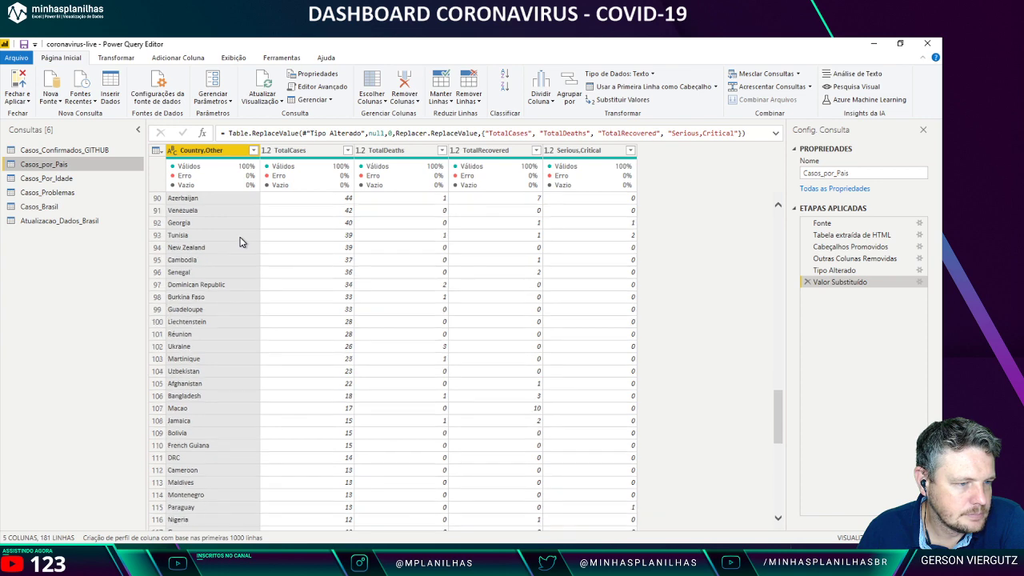
{"action": "scroll", "coordinate": [243, 242], "scroll_direction": "down", "scroll_amount": 8}
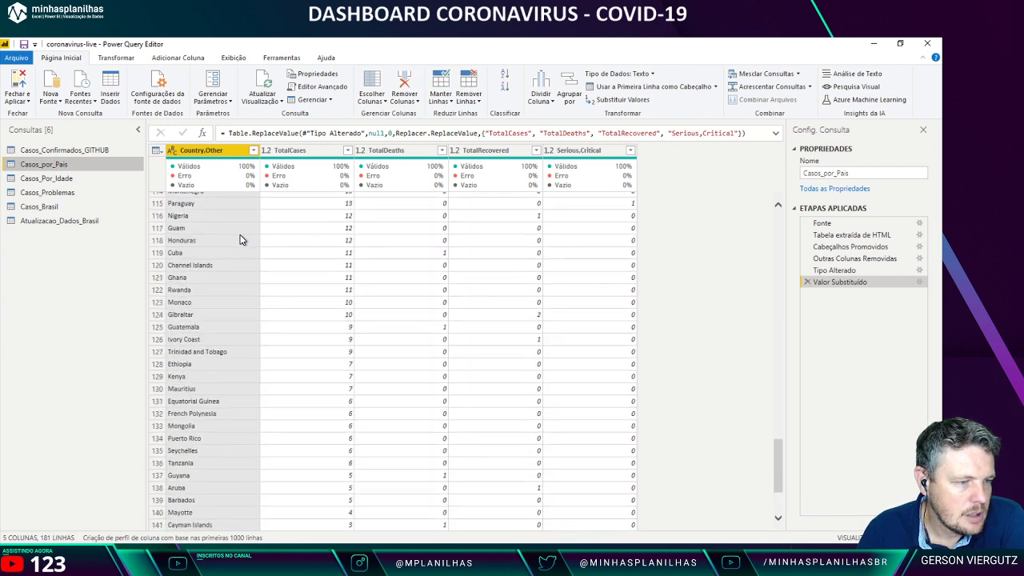
{"action": "scroll", "coordinate": [243, 240], "scroll_direction": "down", "scroll_amount": 3}
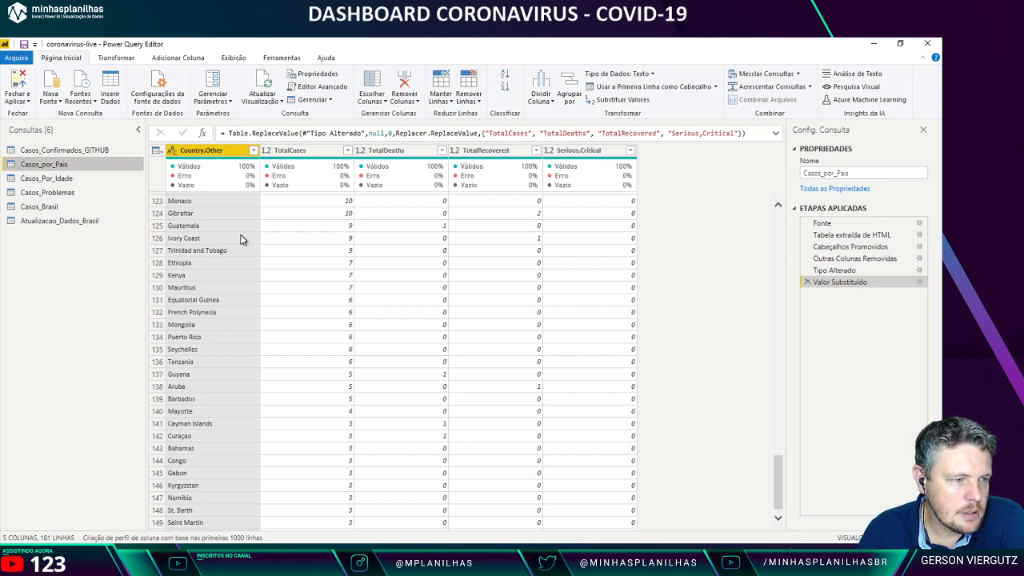
{"action": "scroll", "coordinate": [242, 239], "scroll_direction": "down", "scroll_amount": 6}
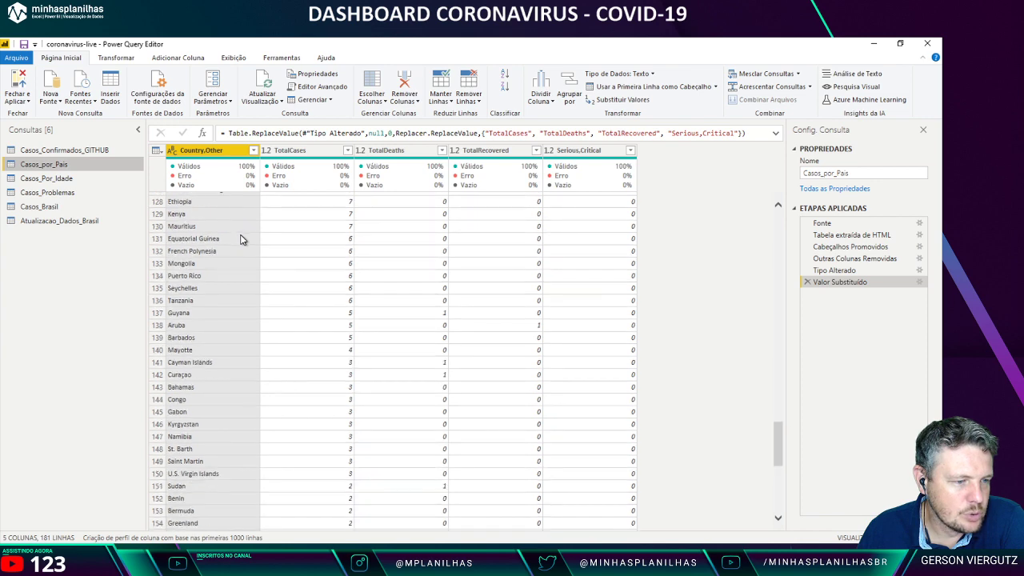
{"action": "scroll", "coordinate": [242, 235], "scroll_direction": "down", "scroll_amount": 5}
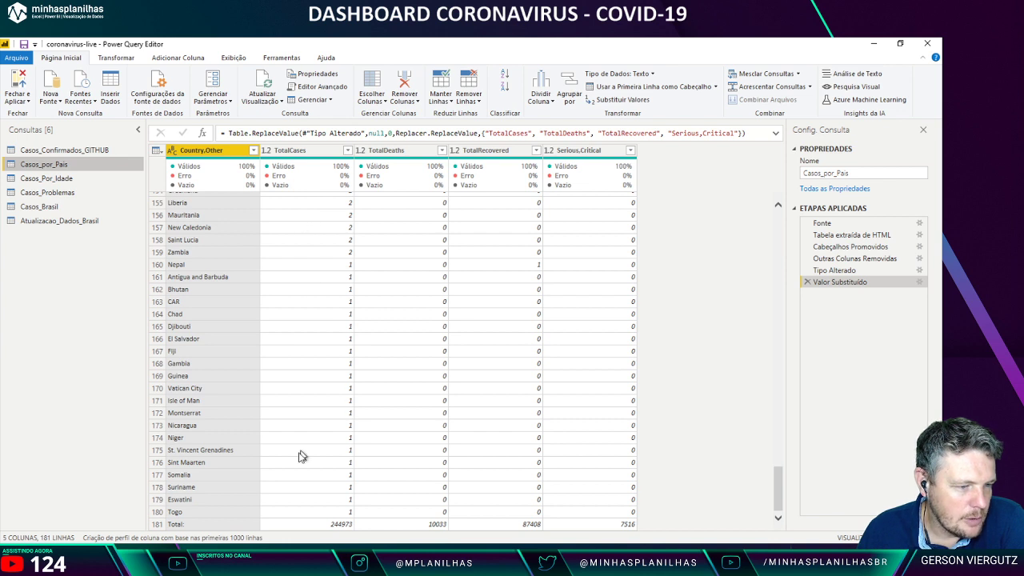
{"action": "left_click", "coordinate": [215, 525]}
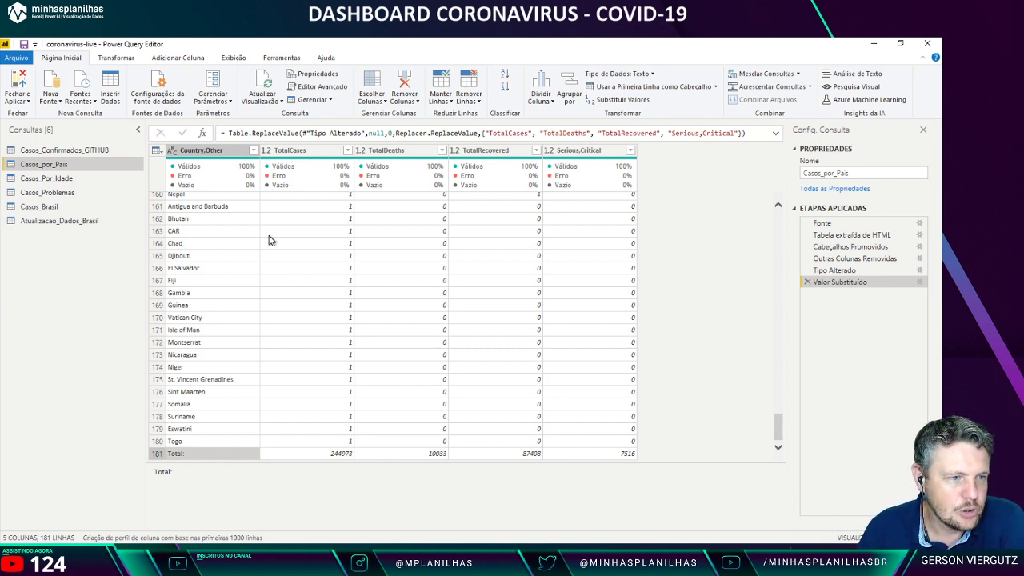
Step: Filter the Country,Other column of the Casos_por_Pais query to exclude the "Total:" row
{"action": "left_click", "coordinate": [251, 151]}
{"action": "left_click", "coordinate": [254, 152]}
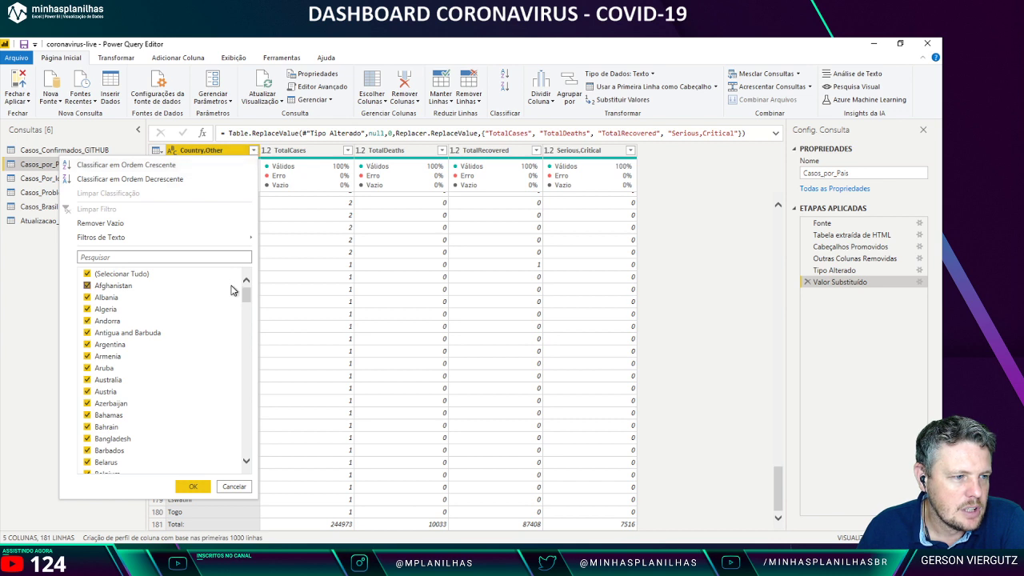
{"action": "left_click_drag", "start_coordinate": [245, 293], "coordinate": [236, 462]}
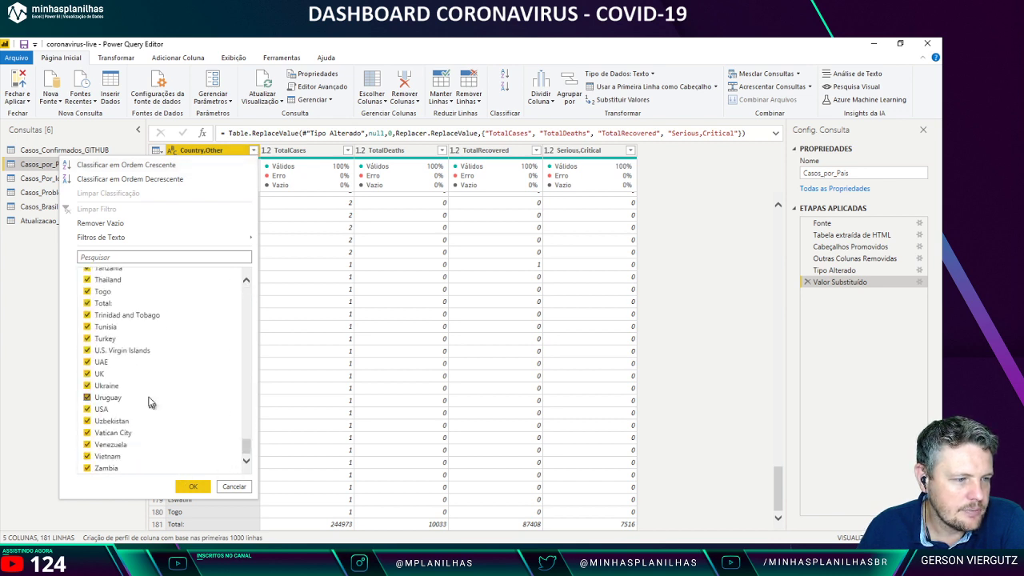
{"action": "scroll", "coordinate": [146, 391], "scroll_direction": "up", "scroll_amount": 2}
{"action": "left_click", "coordinate": [88, 365]}
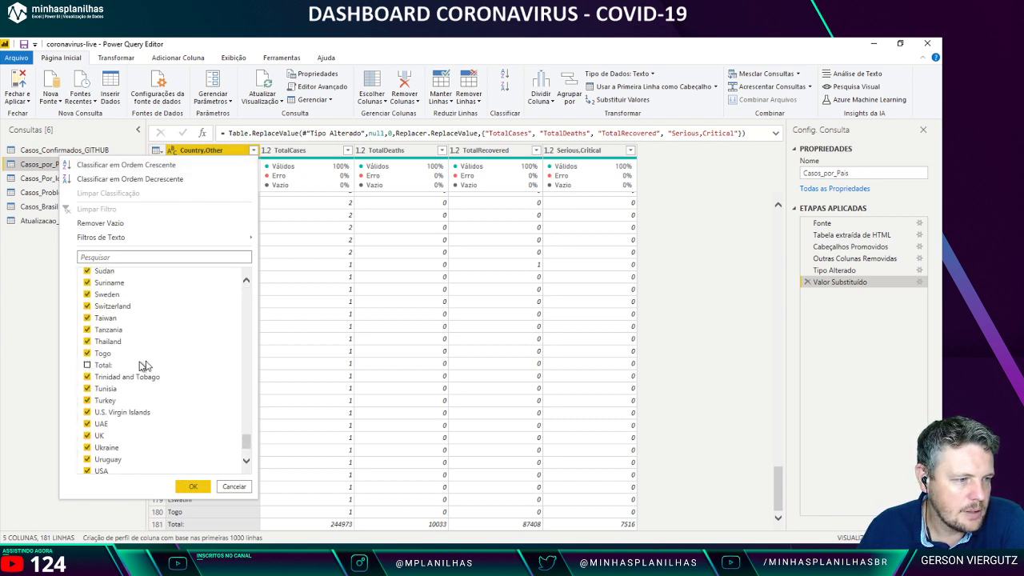
{"action": "scroll", "coordinate": [191, 380], "scroll_direction": "up", "scroll_amount": 2}
{"action": "scroll", "coordinate": [190, 383], "scroll_direction": "up", "scroll_amount": 5}
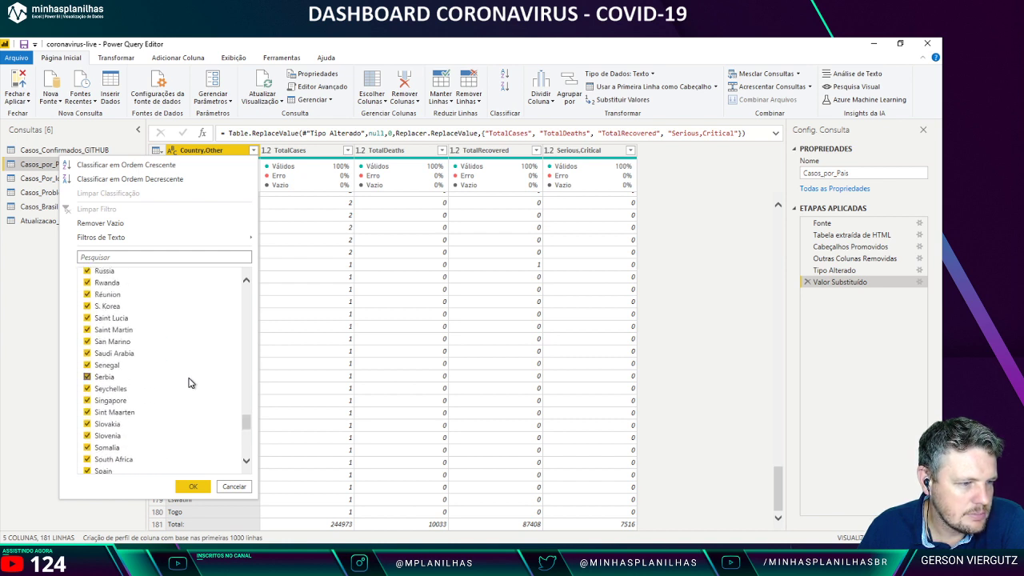
{"action": "scroll", "coordinate": [191, 382], "scroll_direction": "up", "scroll_amount": 11}
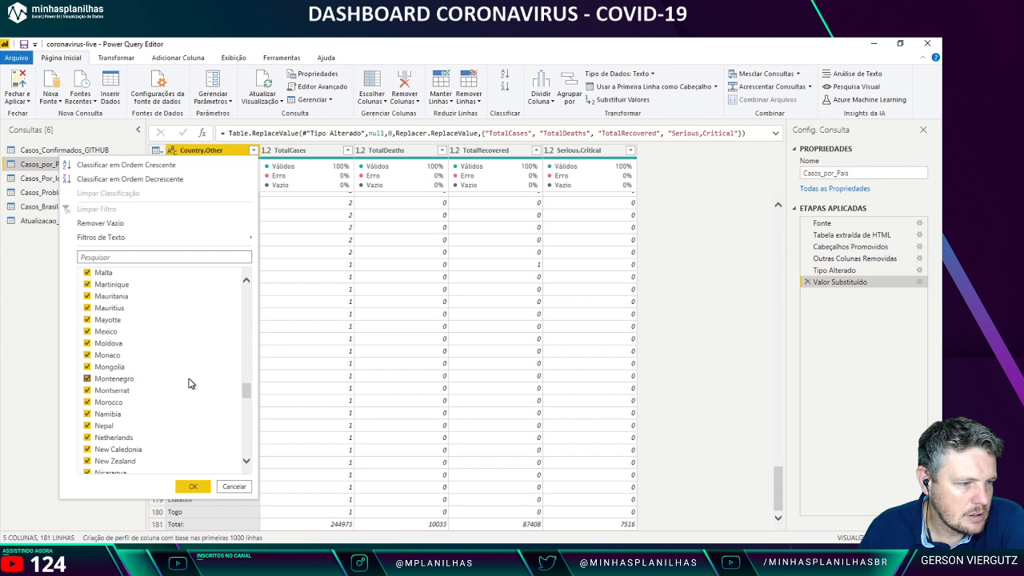
{"action": "left_click", "coordinate": [194, 485]}
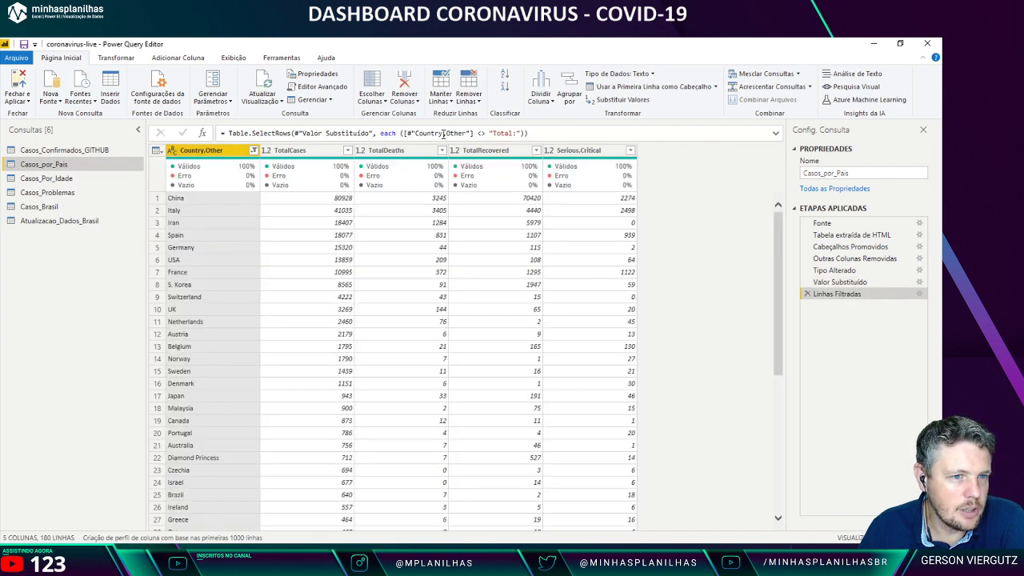
Step: Check the row-exclusion condition in the filter step's formula, then close Power Query Editor and apply the changes to the report
{"action": "left_click_drag", "start_coordinate": [477, 133], "coordinate": [513, 133]}
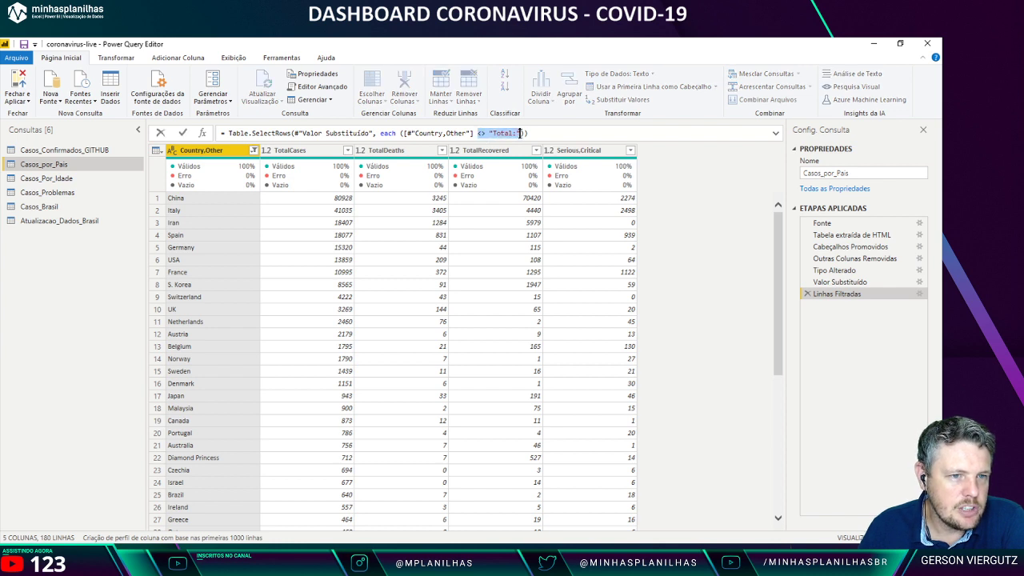
{"action": "left_click", "coordinate": [745, 237]}
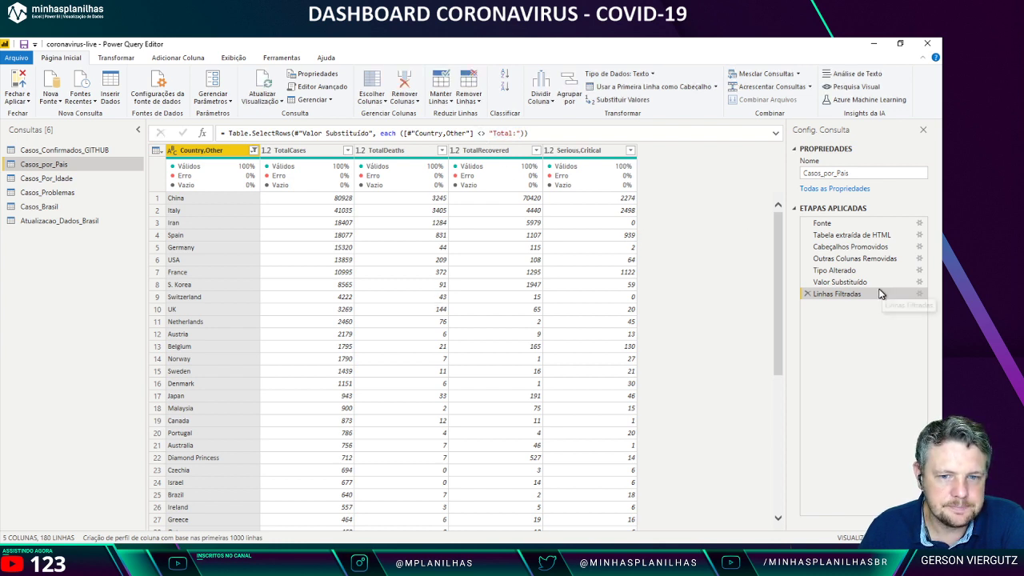
{"action": "left_click", "coordinate": [16, 83]}
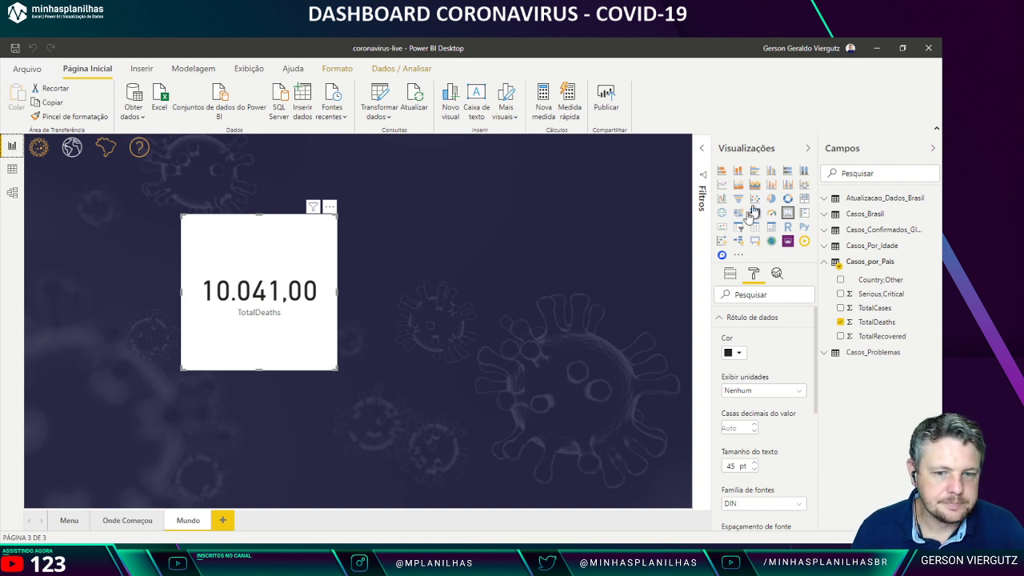
Step: Switch to the Worldometer coronavirus page in the browser and compare its deaths figure with the TotalDeaths card in Power BI
{"action": "left_click", "coordinate": [288, 164]}
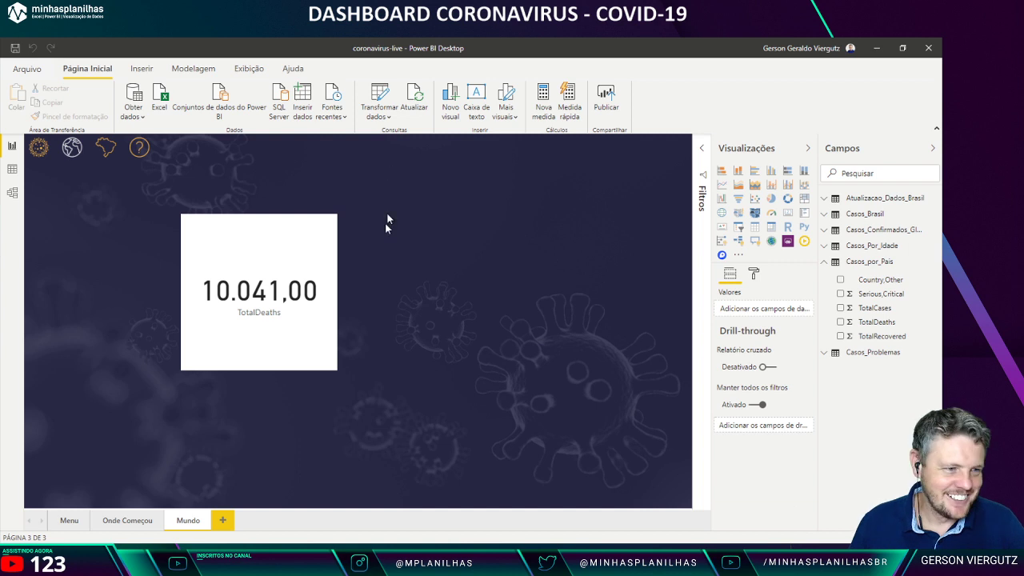
{"action": "left_click", "coordinate": [302, 272]}
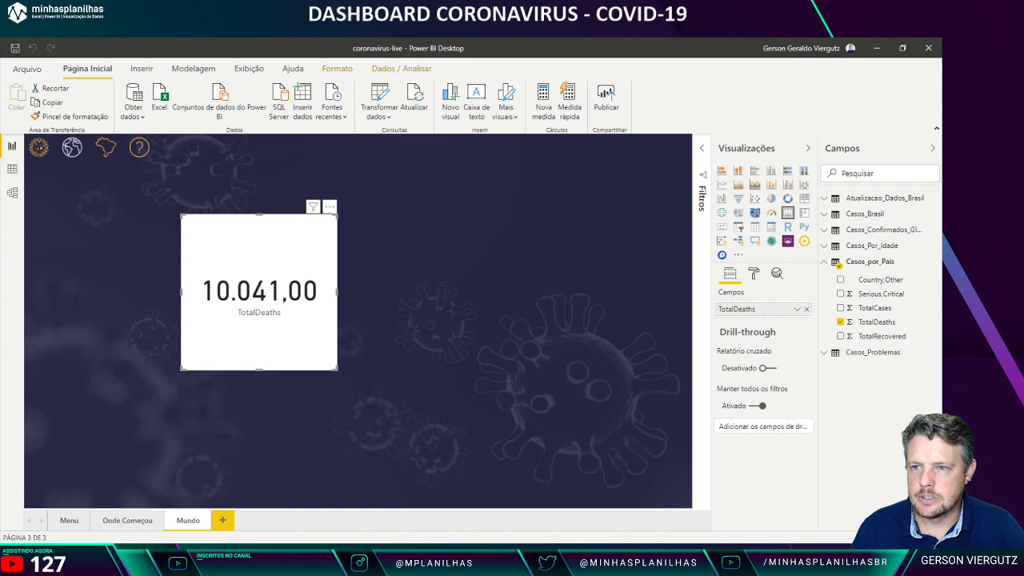
{"action": "key", "text": "alt+Tab"}
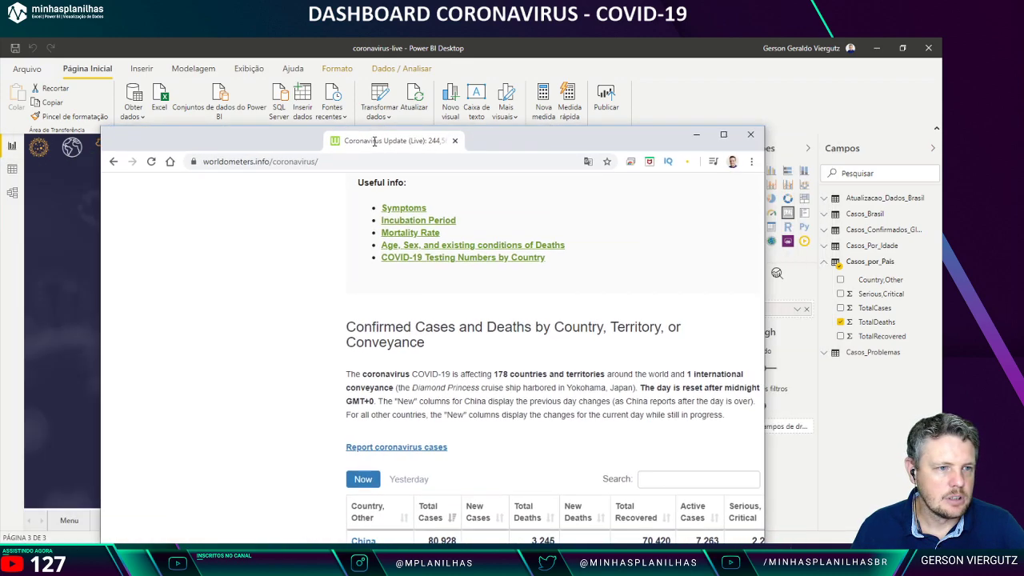
{"action": "scroll", "coordinate": [483, 214], "scroll_direction": "up", "scroll_amount": 4}
{"action": "scroll", "coordinate": [484, 214], "scroll_direction": "up", "scroll_amount": 10}
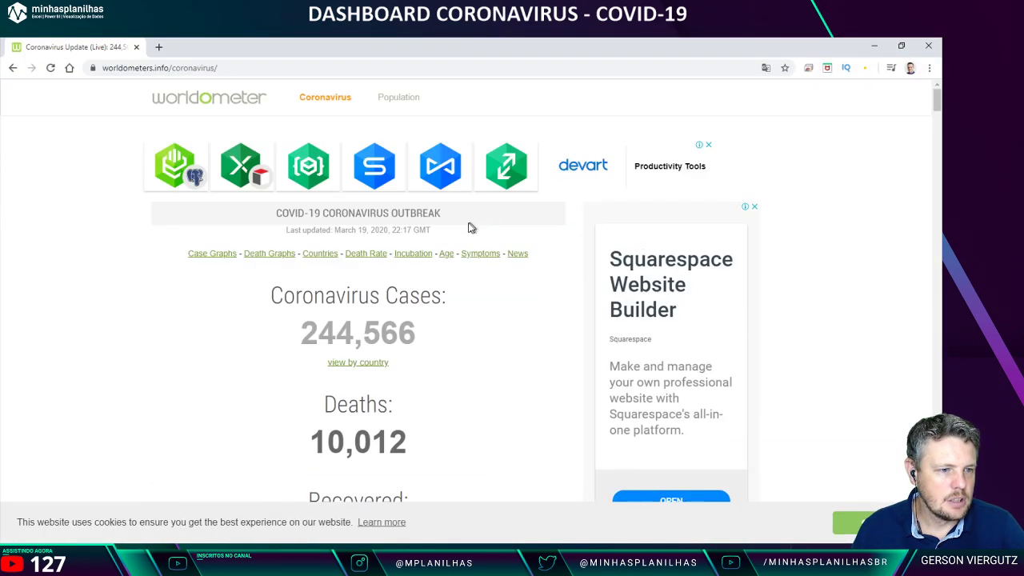
{"action": "scroll", "coordinate": [405, 359], "scroll_direction": "down", "scroll_amount": 2}
{"action": "left_click_drag", "start_coordinate": [407, 332], "coordinate": [286, 336]}
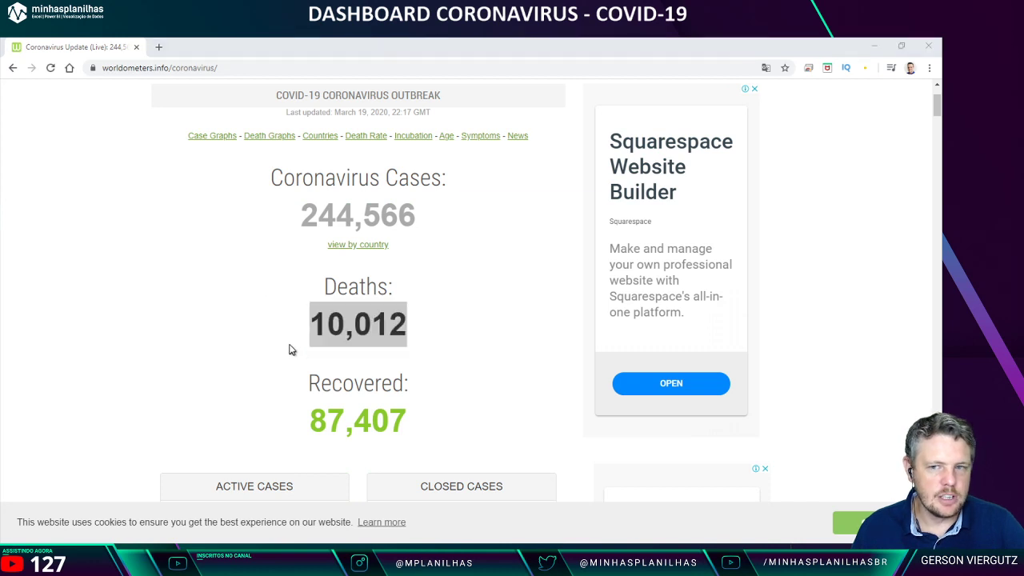
{"action": "key", "text": "alt+Tab"}
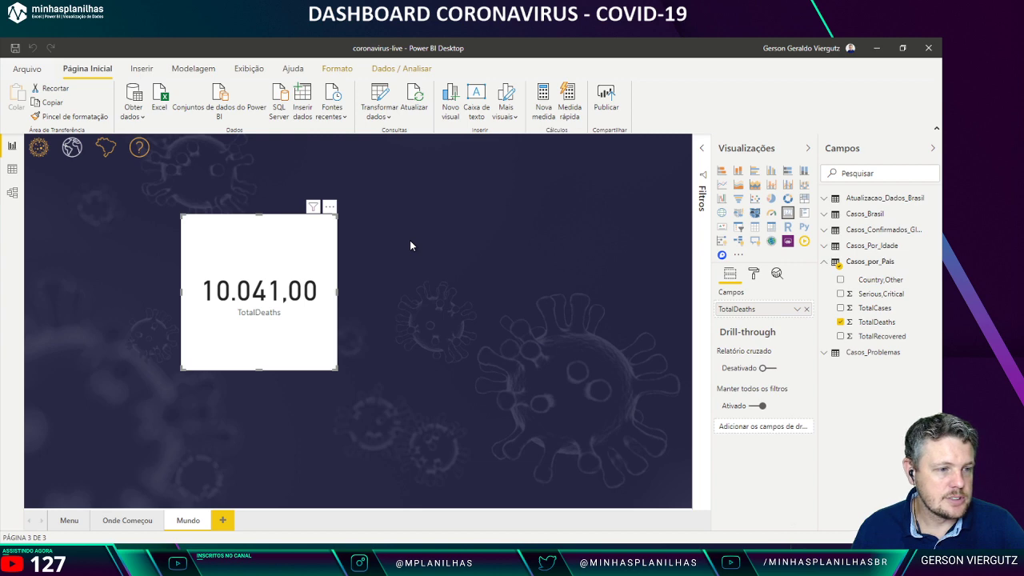
Step: Reload the Worldometer page in the browser, check its updated deaths figure and return to the Power BI report
{"action": "key", "text": "alt+Tab"}
{"action": "left_click", "coordinate": [427, 307]}
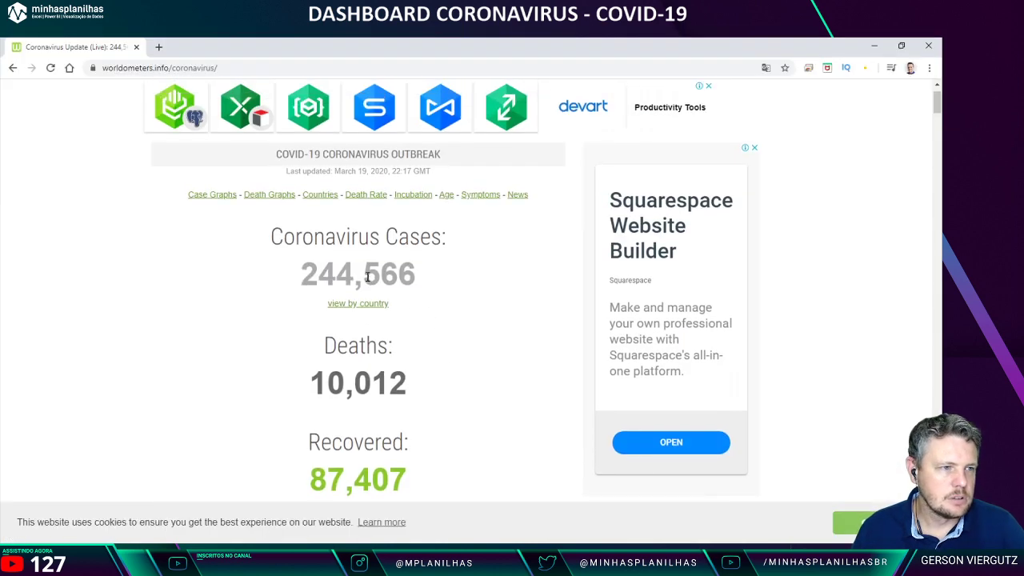
{"action": "key", "text": "F5"}
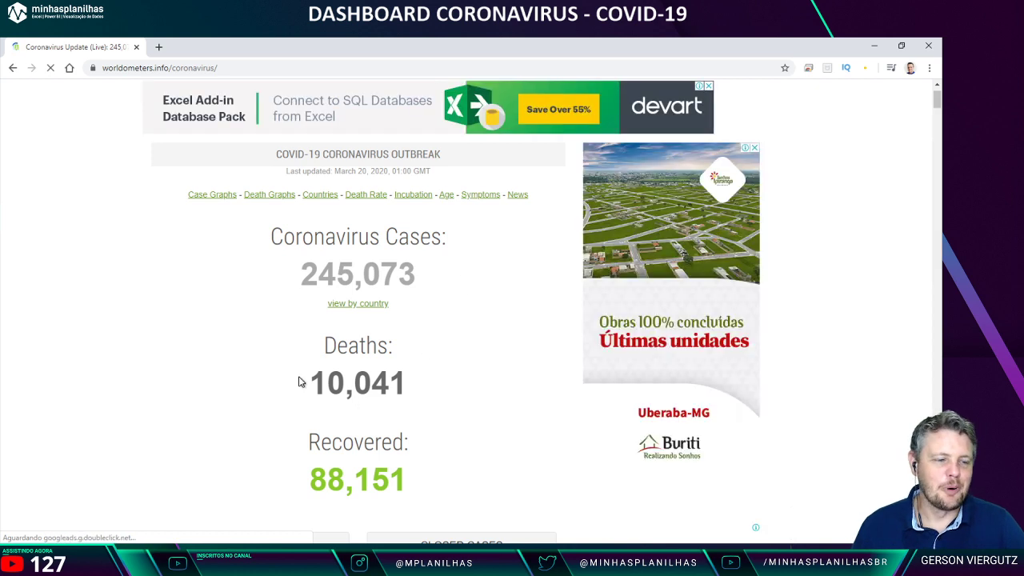
{"action": "key", "text": "alt+Tab"}
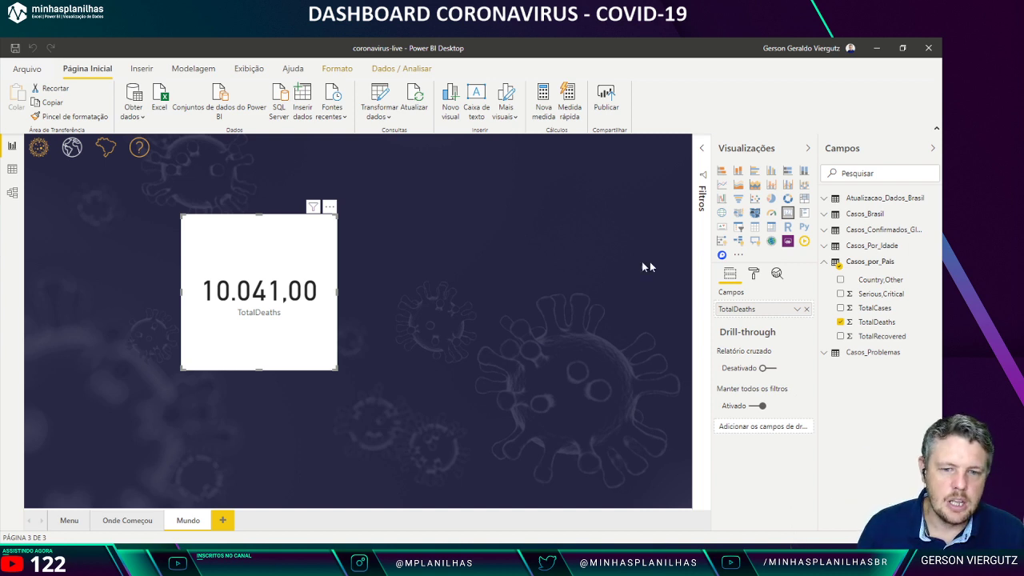
{"action": "left_click_drag", "start_coordinate": [880, 309], "coordinate": [560, 280]}
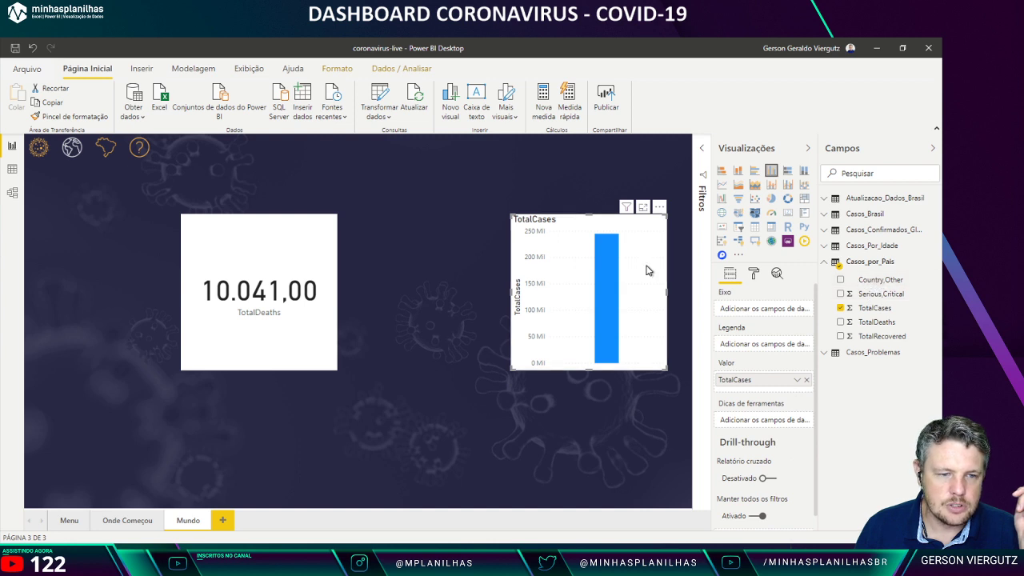
{"action": "left_click", "coordinate": [787, 213]}
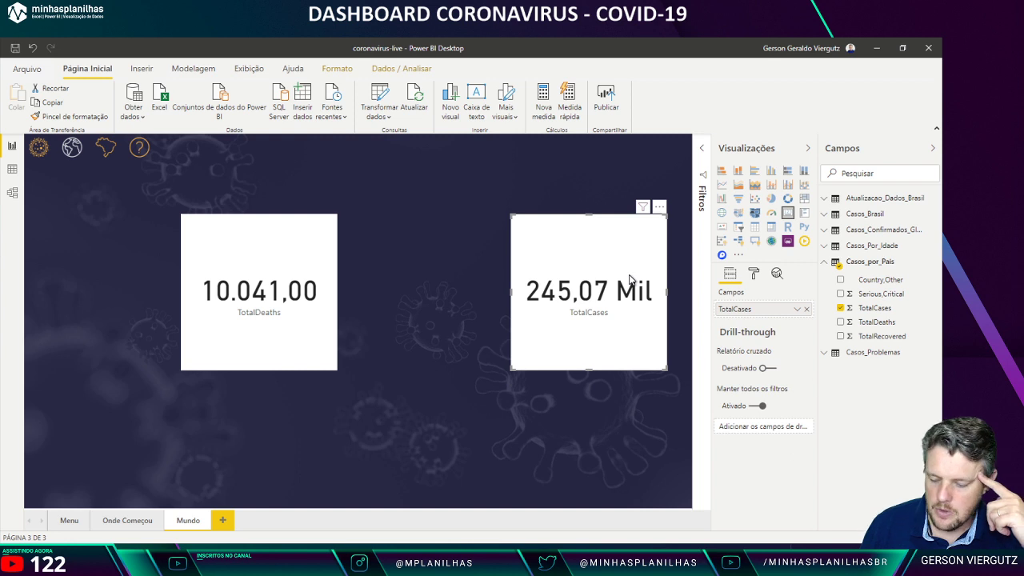
{"action": "key", "text": "Delete"}
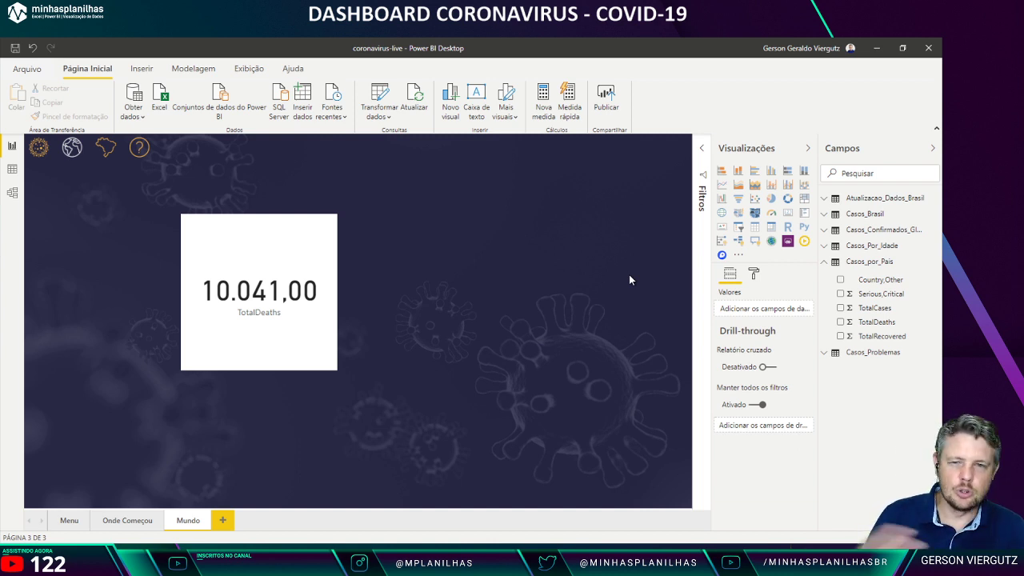
Step: Delete the TotalDeaths card and start a new measure in the Casos_por_Pais table with an enlarged formula editor
{"action": "left_click", "coordinate": [257, 329]}
{"action": "key", "text": "Delete"}
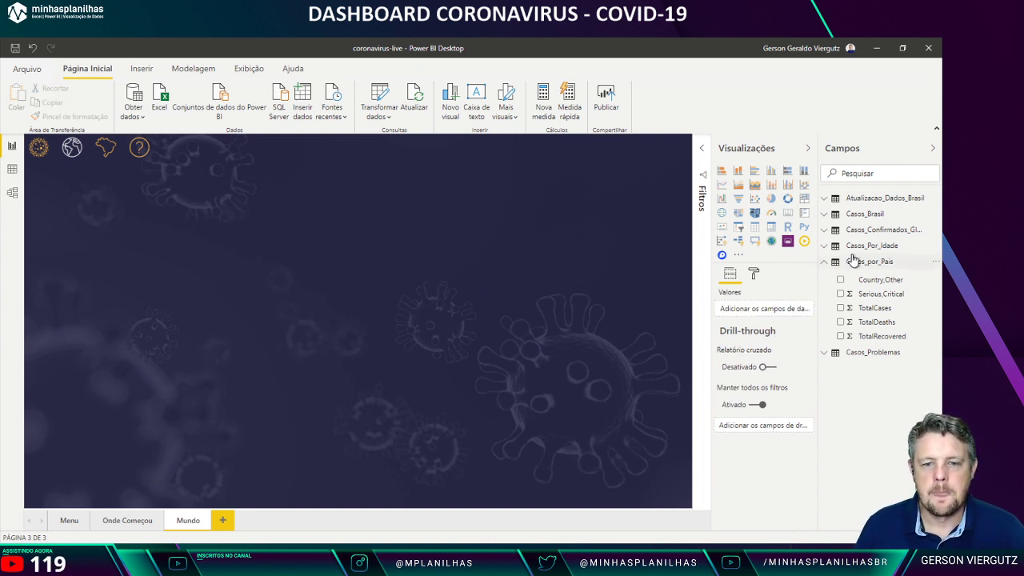
{"action": "right_click", "coordinate": [883, 267]}
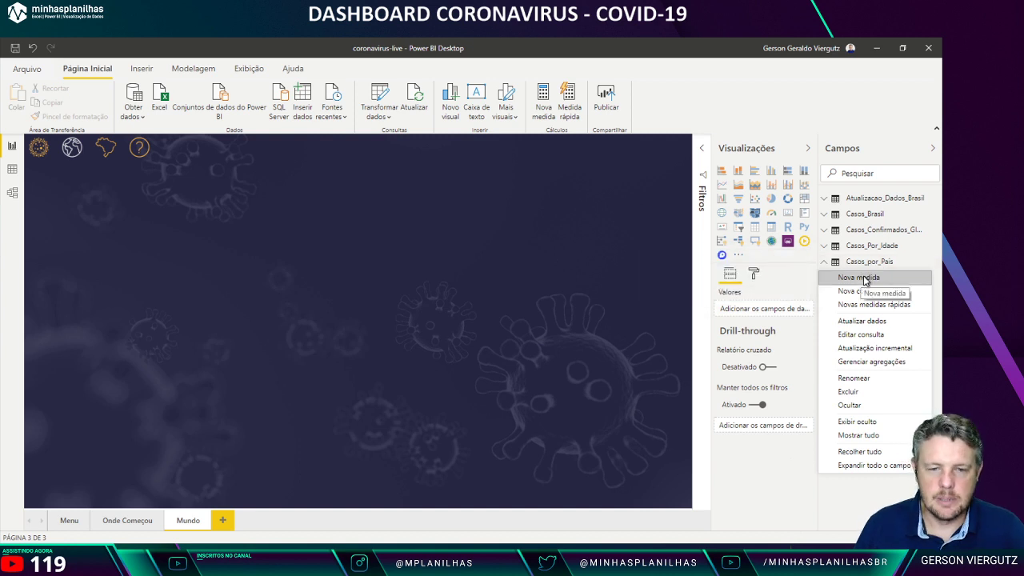
{"action": "key", "text": "Escape"}
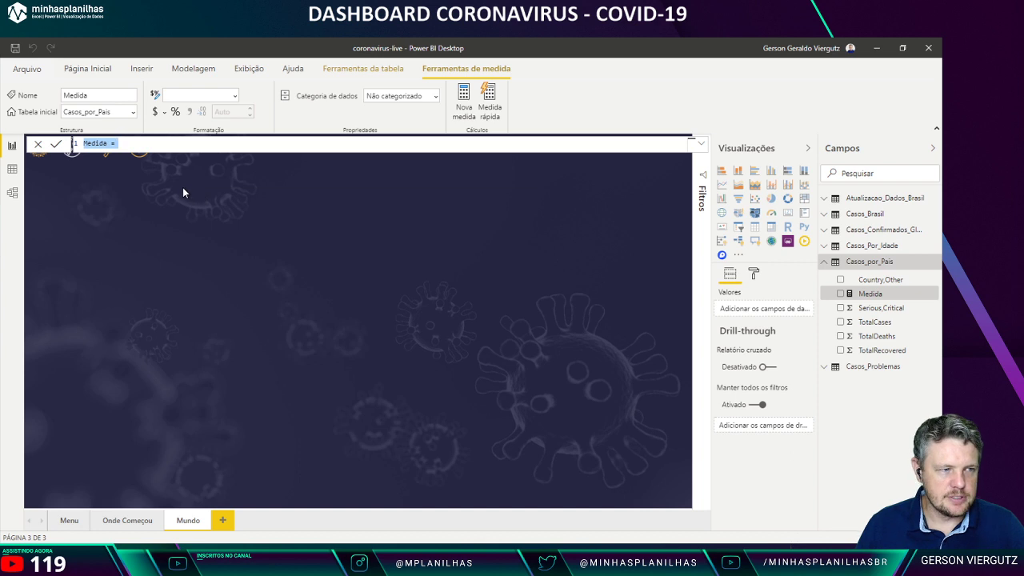
{"action": "scroll", "coordinate": [152, 148], "scroll_direction": "up", "scroll_amount": 2, "text": "ctrl"}
{"action": "scroll", "coordinate": [138, 147], "scroll_direction": "up", "scroll_amount": 2, "text": "ctrl"}
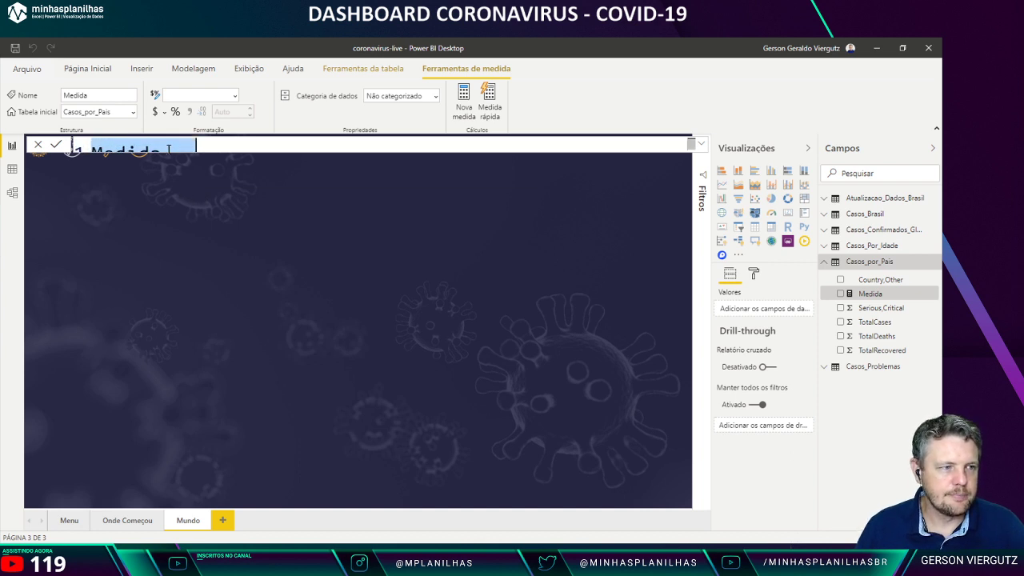
{"action": "left_click", "coordinate": [702, 145]}
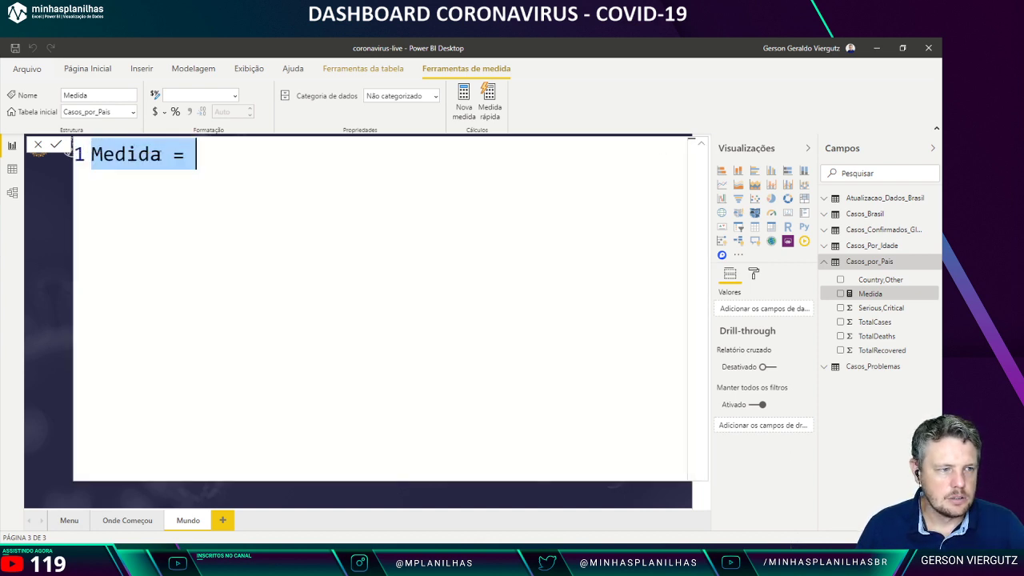
Step: Name the new measure Casos Confirmados in its formula
{"action": "left_click_drag", "start_coordinate": [162, 155], "coordinate": [91, 155]}
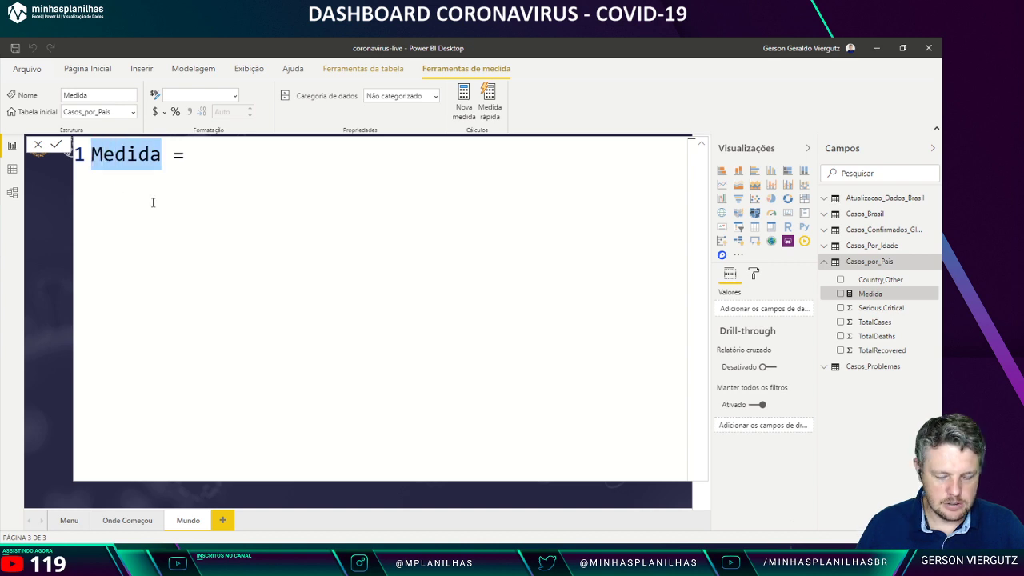
{"action": "type", "text": "T"}
{"action": "key", "text": "BackSpace"}
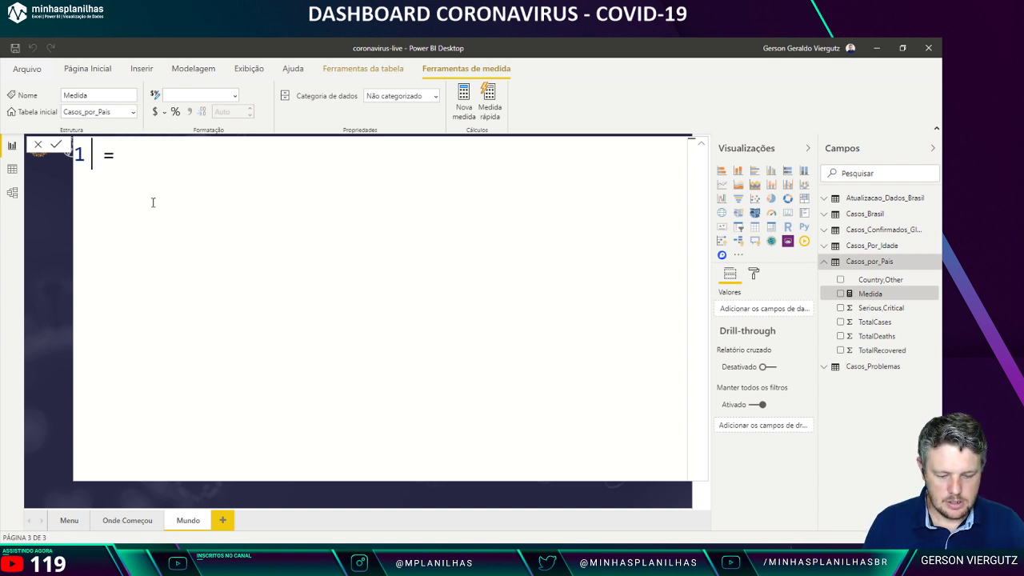
{"action": "type", "text": "Casos Condi"}
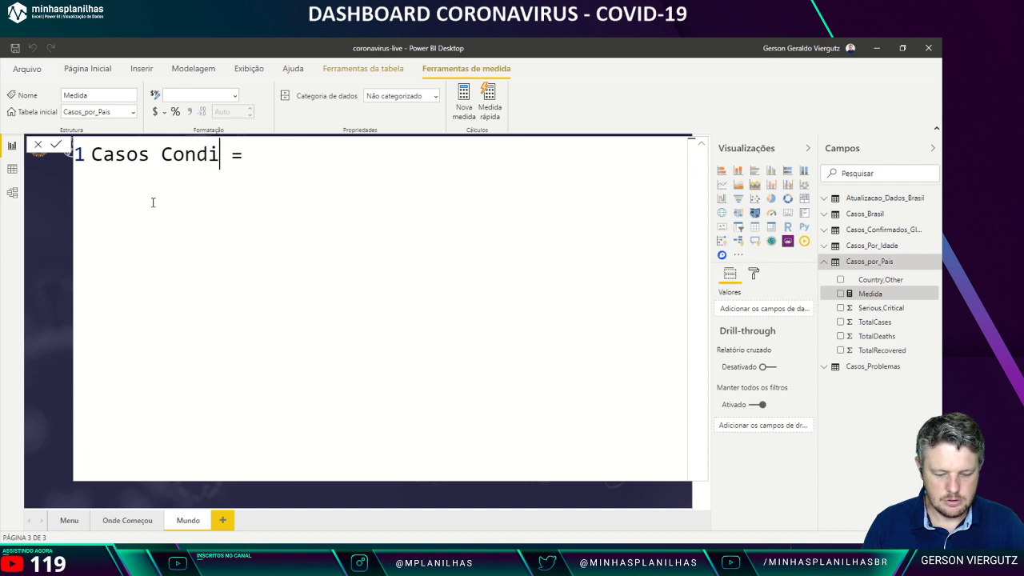
{"action": "key", "text": "BackSpace"}
{"action": "key", "text": "BackSpace"}
{"action": "type", "text": "firmados"}
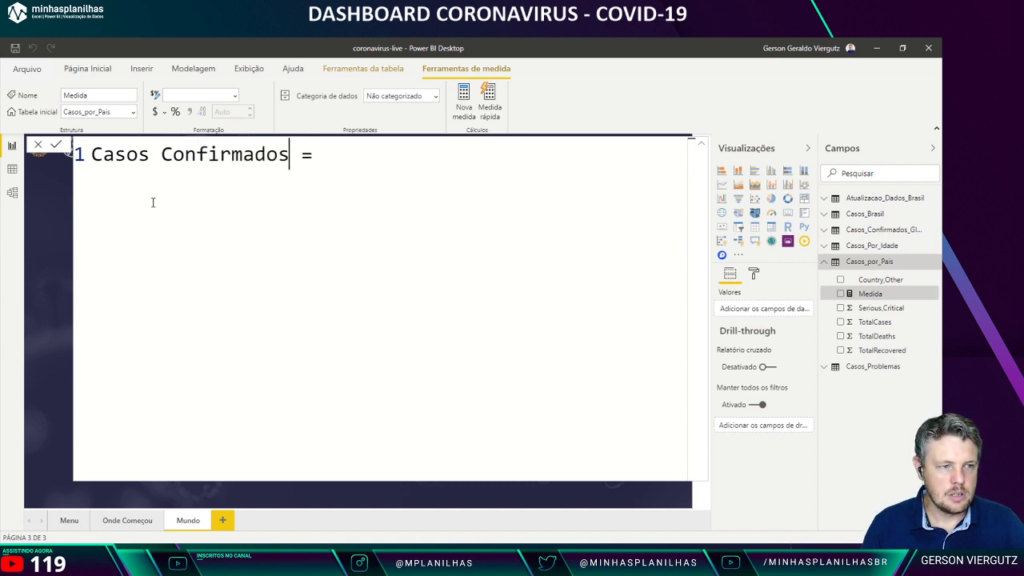
Step: Define the measure on a second formula line as SUM(Casos_por_Pais[TotalCases]) and commit it
{"action": "key", "text": "End"}
{"action": "key", "text": "shift+Return"}
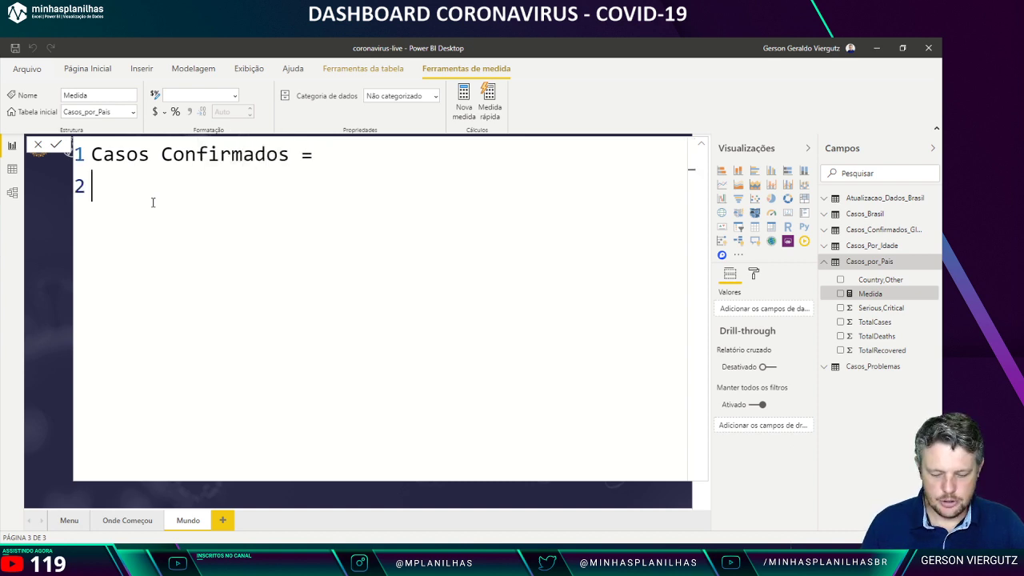
{"action": "type", "text": "sum"}
{"action": "key", "text": "Tab"}
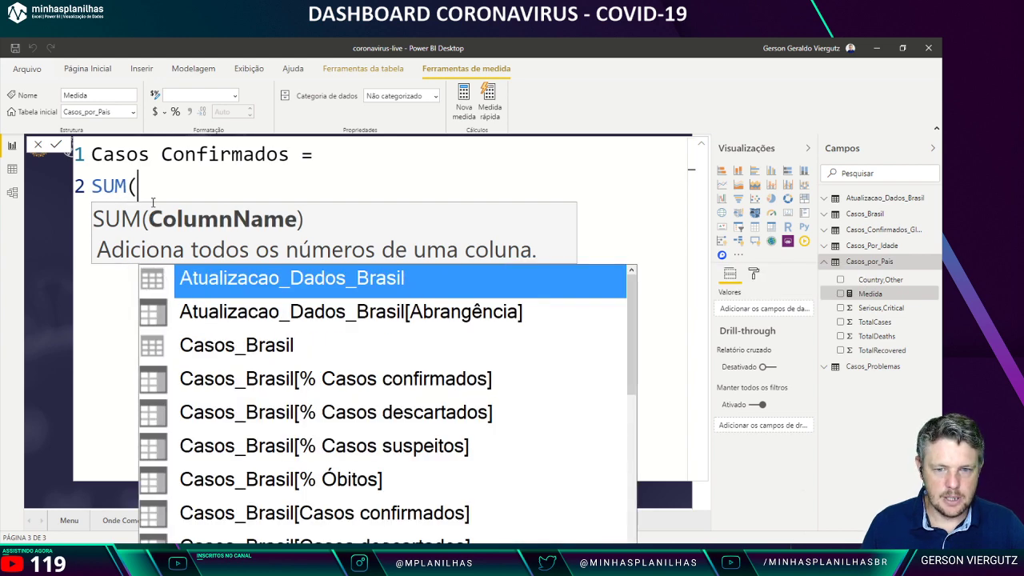
{"action": "type", "text": "Pois"}
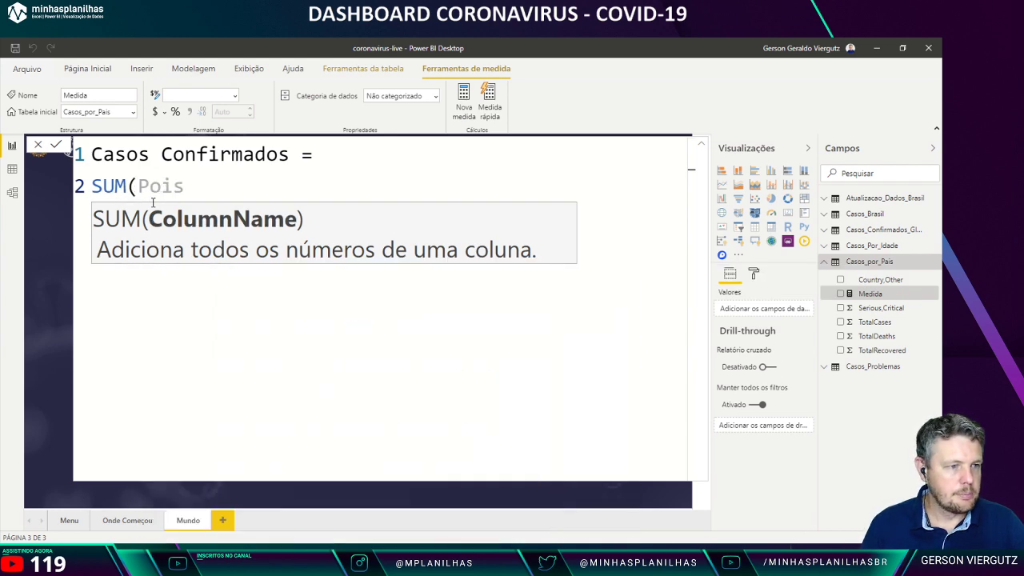
{"action": "key", "text": "BackSpace"}
{"action": "key", "text": "BackSpace"}
{"action": "key", "text": "BackSpace"}
{"action": "type", "text": "ais"}
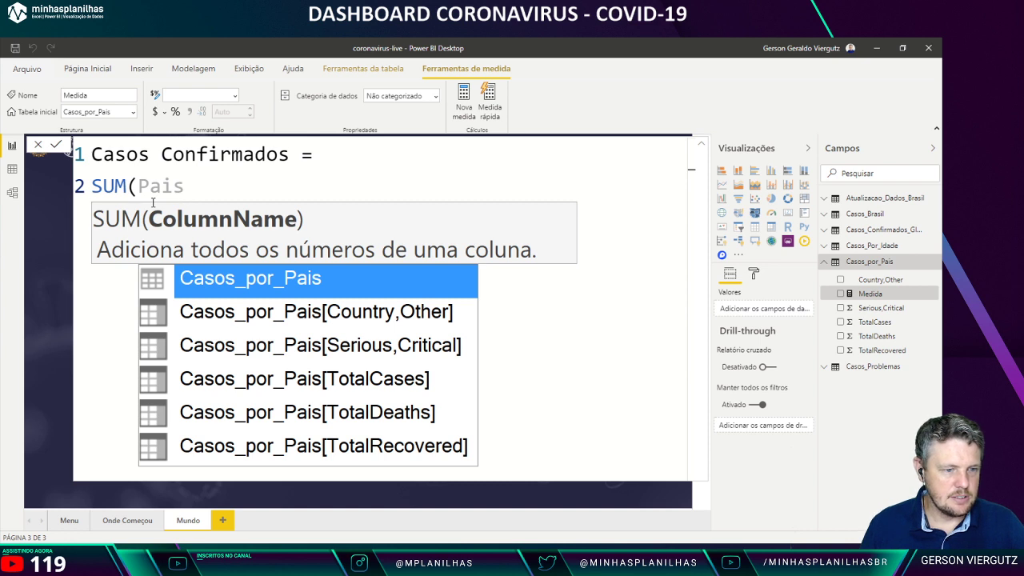
{"action": "key", "text": "Down"}
{"action": "key", "text": "Down"}
{"action": "key", "text": "Down"}
{"action": "key", "text": "Tab"}
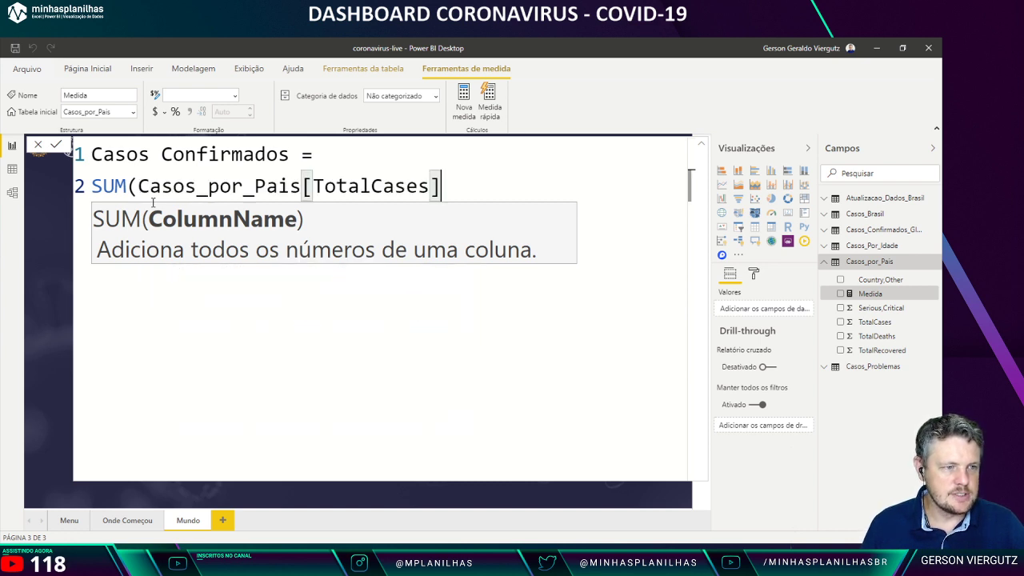
{"action": "type", "text": ")"}
{"action": "key", "text": "Return"}
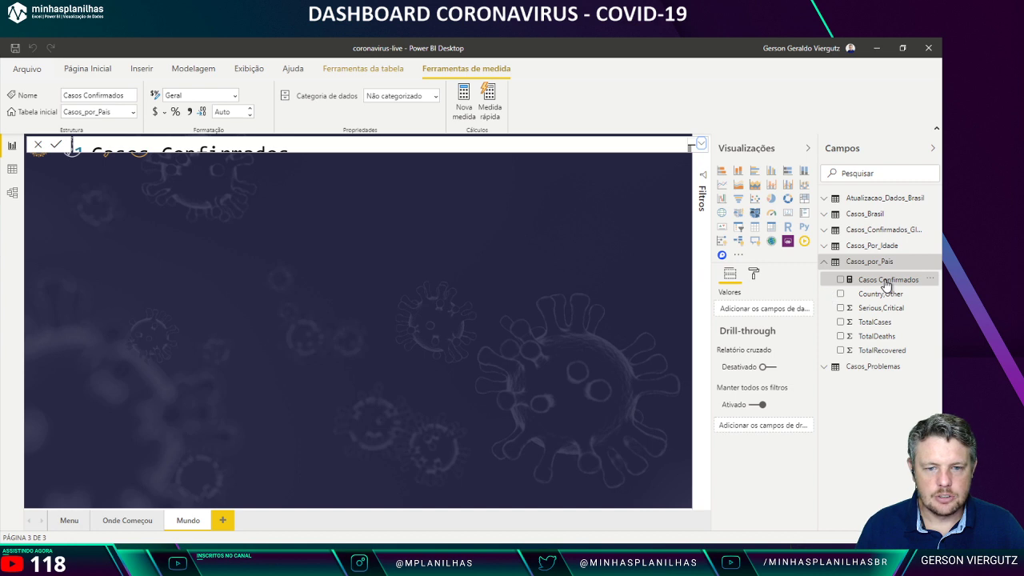
Step: Format the Casos Confirmados measure as a whole number with a thousands separator
{"action": "left_click", "coordinate": [233, 96]}
{"action": "left_click", "coordinate": [209, 160]}
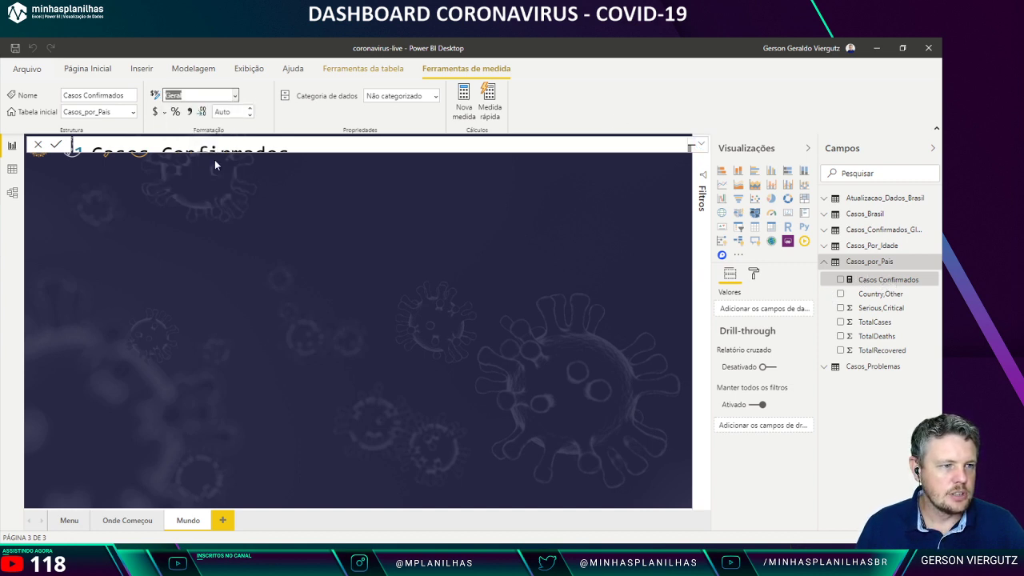
{"action": "left_click", "coordinate": [190, 113]}
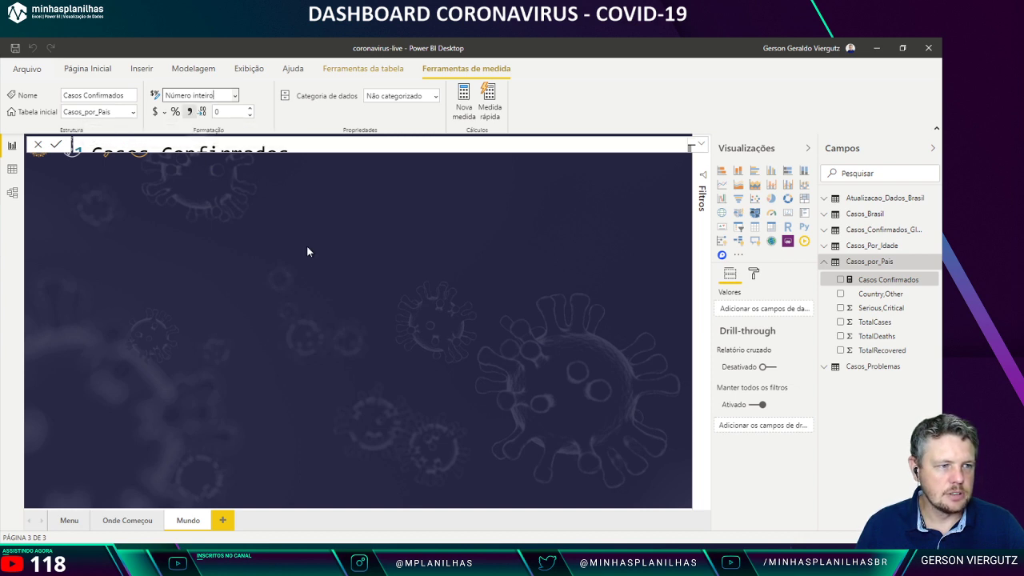
Step: Show the Casos Confirmados measure as a card on the Mundo page and shift it toward the page's left side
{"action": "left_click", "coordinate": [347, 259]}
{"action": "left_click_drag", "start_coordinate": [888, 280], "coordinate": [200, 272]}
{"action": "left_click", "coordinate": [789, 214]}
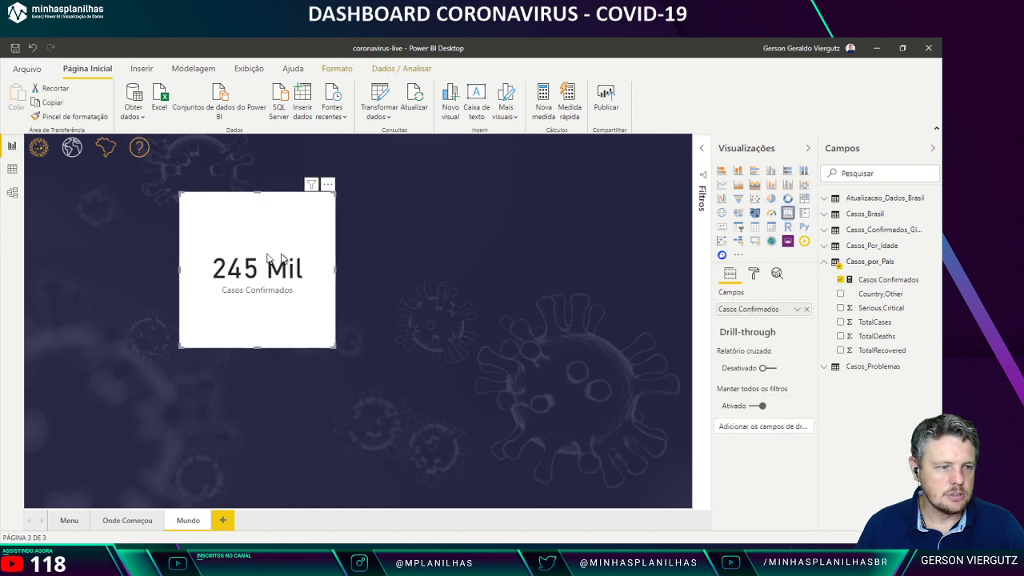
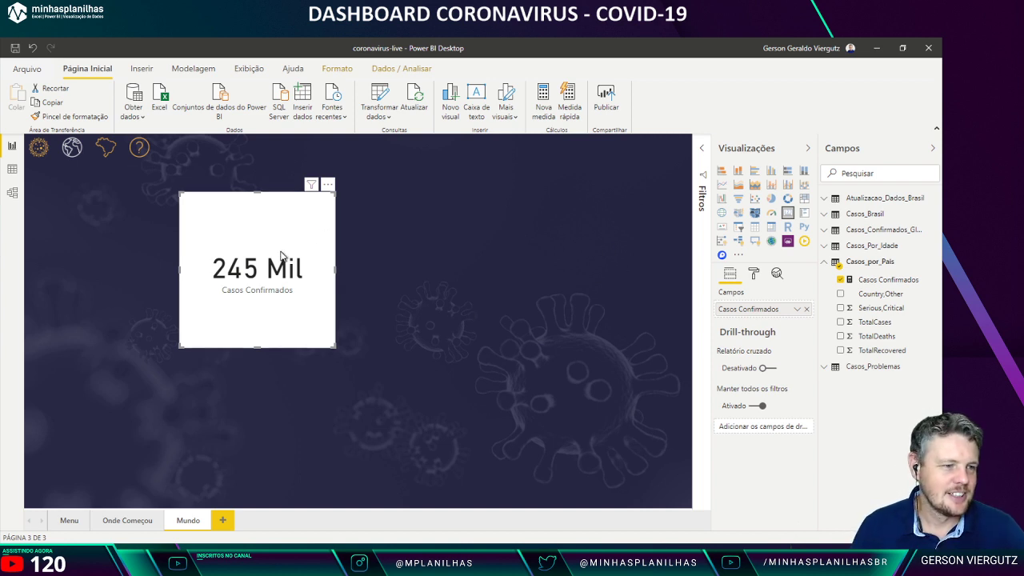
{"action": "left_click_drag", "start_coordinate": [270, 270], "coordinate": [175, 254]}
{"action": "left_click", "coordinate": [374, 239]}
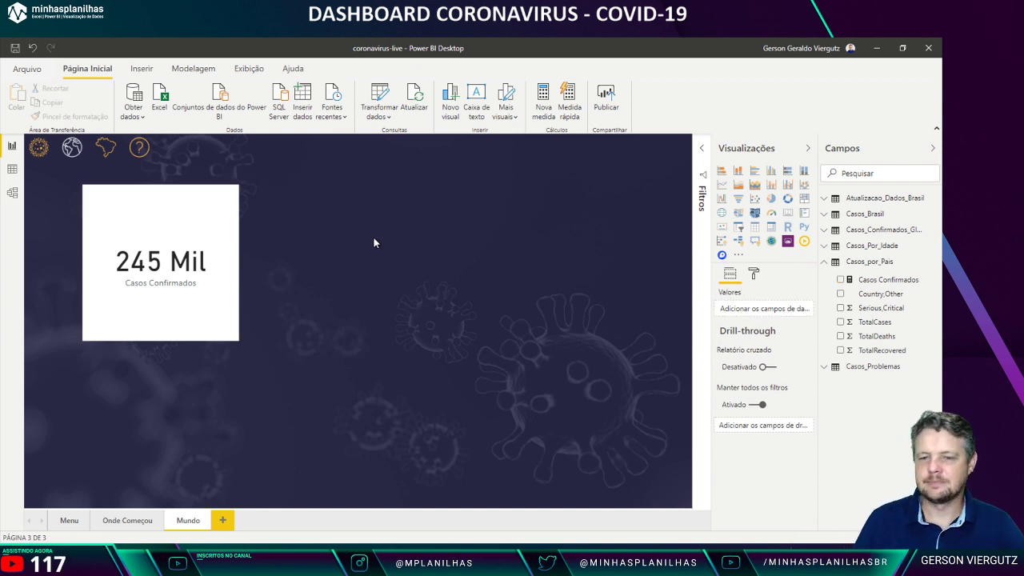
Step: Switch to the published coronavirus report in Chrome and examine the layout of its Mundo page, then return to Power BI Desktop
{"action": "left_click", "coordinate": [176, 264]}
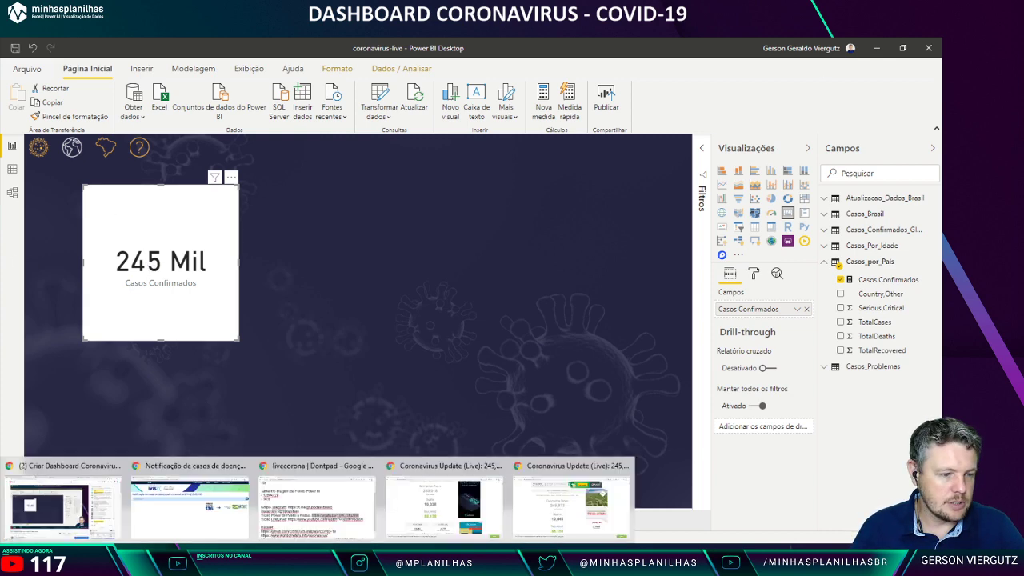
{"action": "mouse_move", "coordinate": [90, 514]}
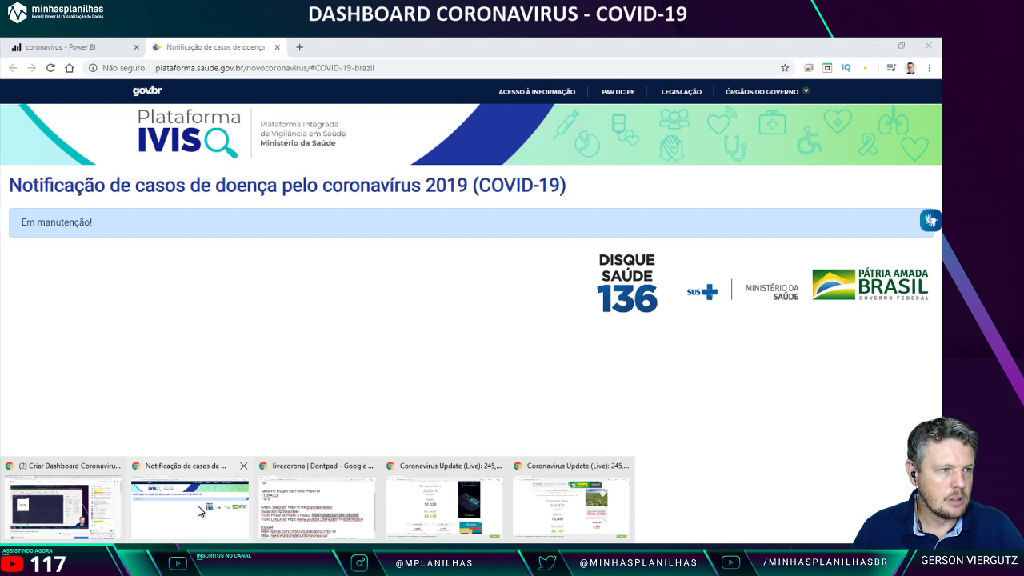
{"action": "left_click", "coordinate": [80, 46]}
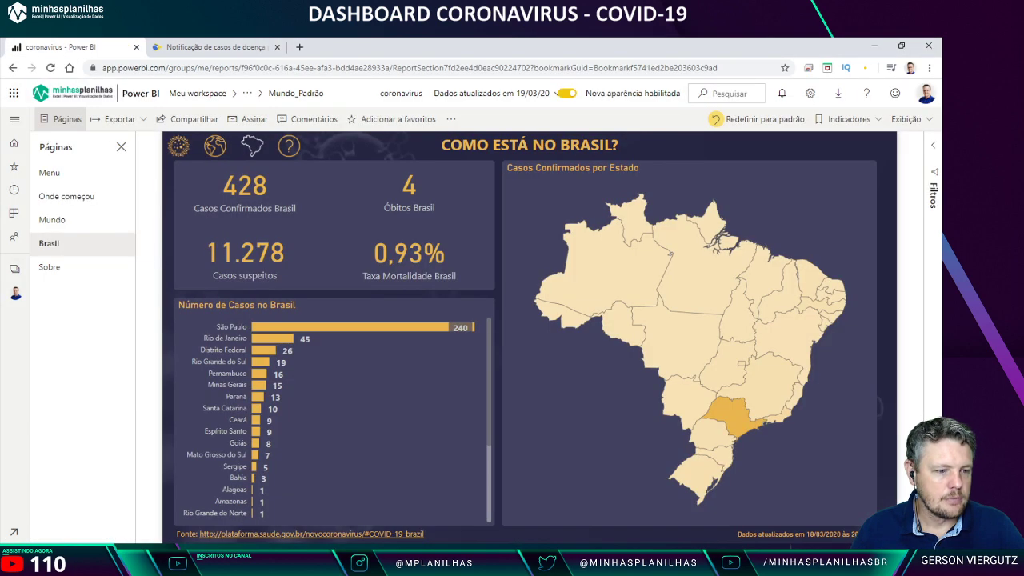
{"action": "left_click", "coordinate": [76, 222]}
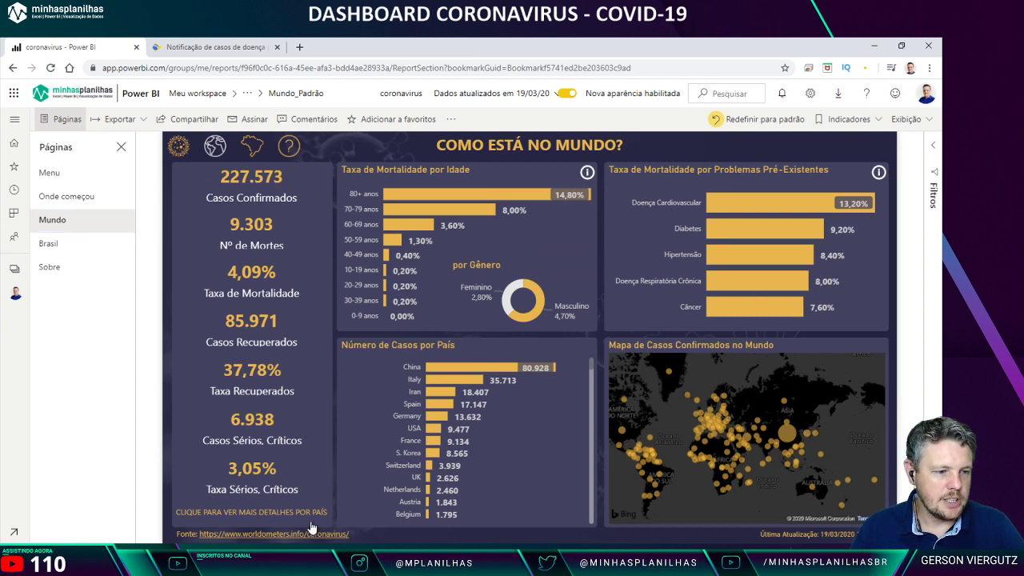
{"action": "key", "text": "alt+Tab"}
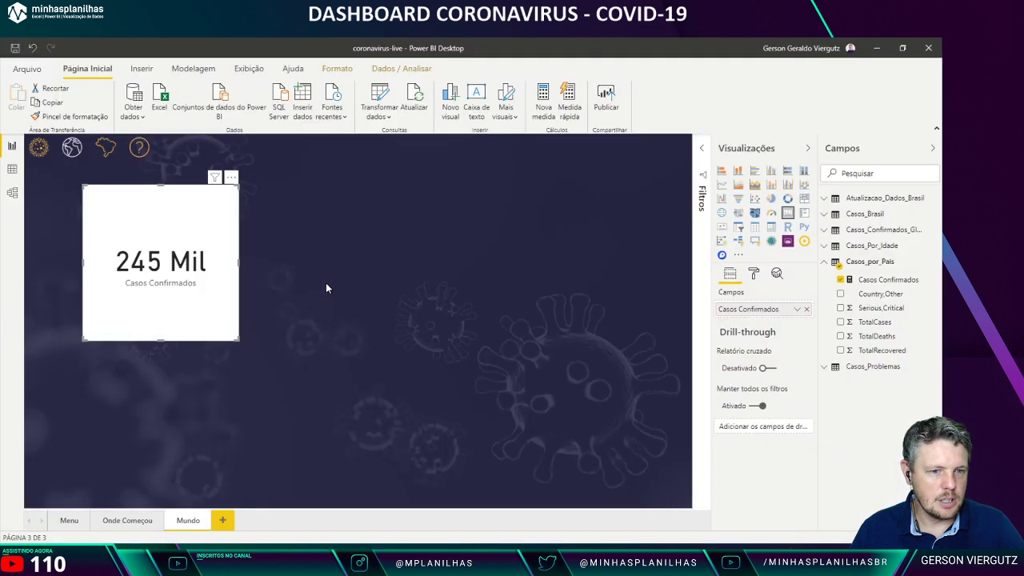
Step: Move the Casos Confirmados card toward the page's middle and insert a tall, narrow rectangle along the page's left side, below the navigation icons
{"action": "left_click_drag", "start_coordinate": [337, 255], "coordinate": [391, 272]}
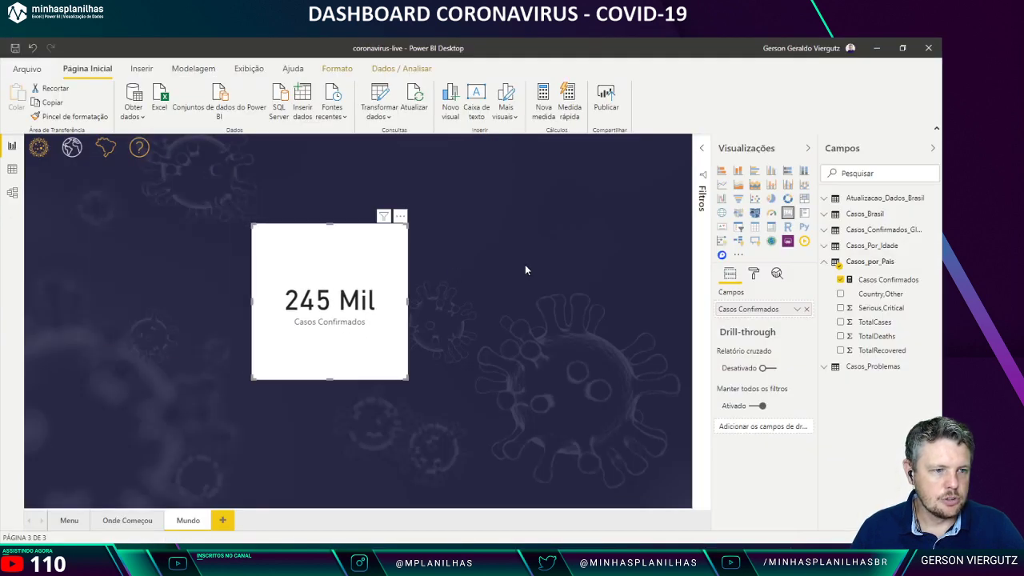
{"action": "left_click", "coordinate": [525, 265]}
{"action": "left_click", "coordinate": [144, 69]}
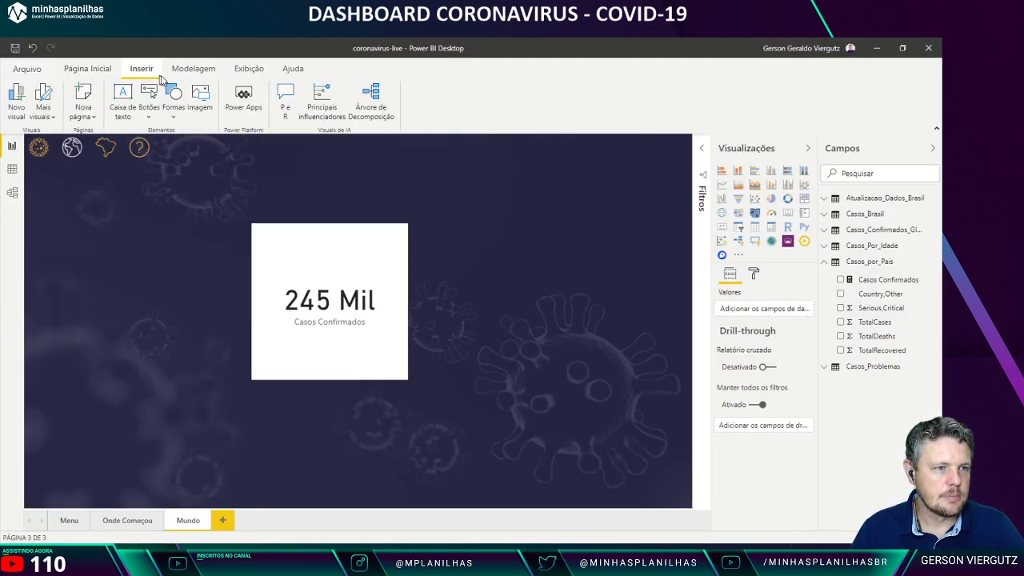
{"action": "left_click", "coordinate": [180, 118]}
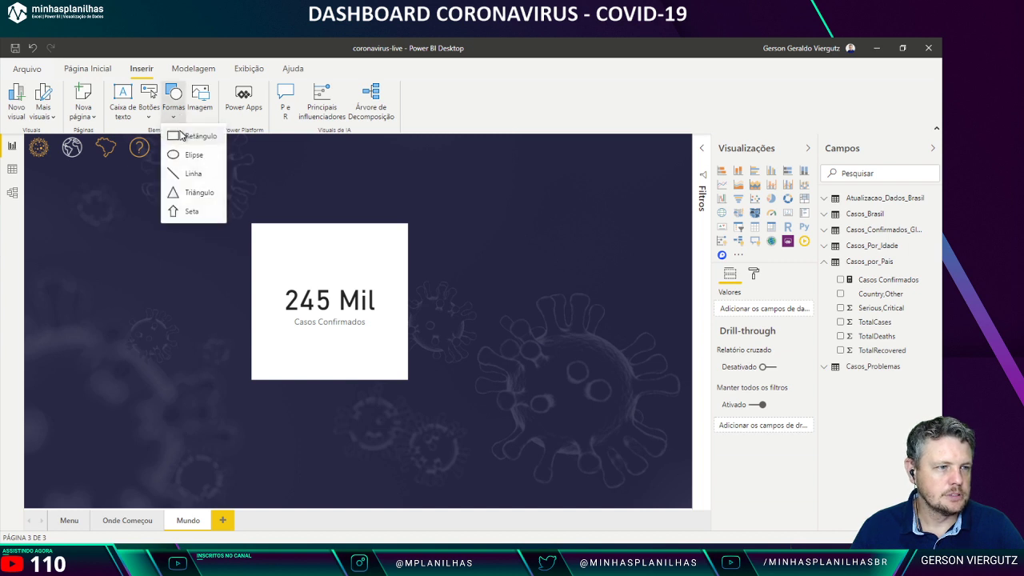
{"action": "left_click", "coordinate": [180, 139]}
{"action": "left_click_drag", "start_coordinate": [160, 206], "coordinate": [95, 206]}
{"action": "left_click_drag", "start_coordinate": [112, 247], "coordinate": [126, 502]}
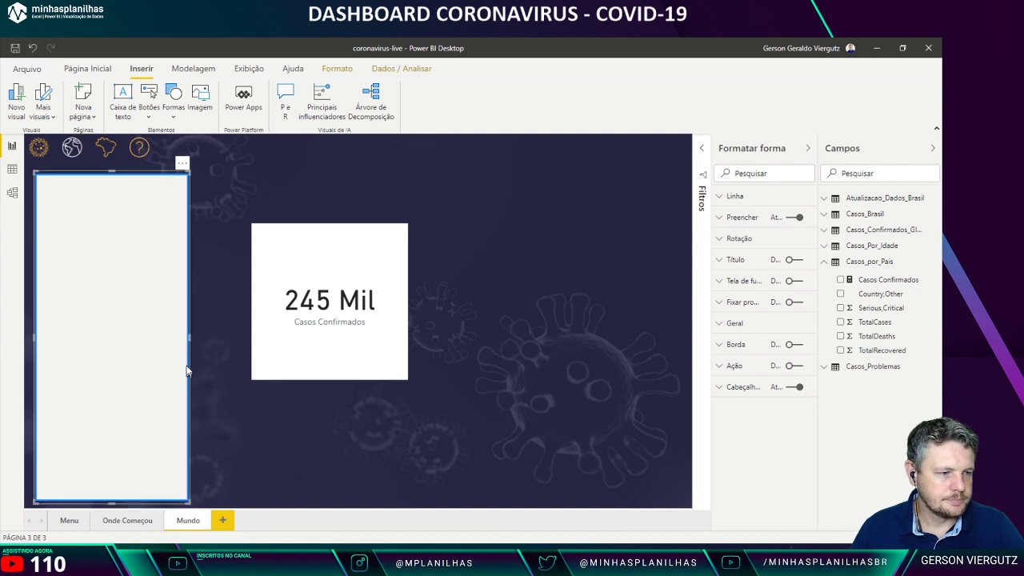
{"action": "left_click_drag", "start_coordinate": [185, 342], "coordinate": [178, 342]}
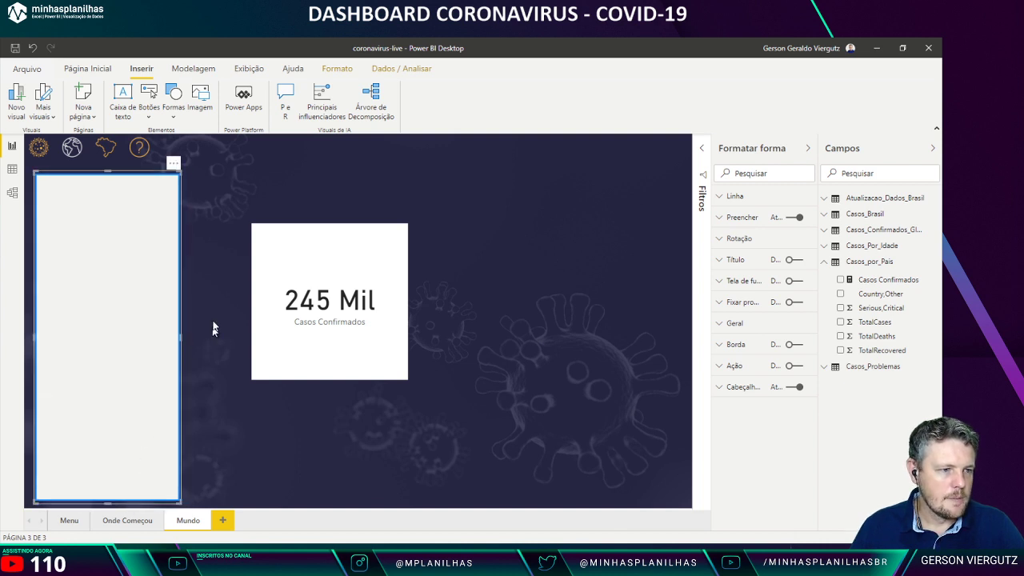
{"action": "left_click", "coordinate": [212, 324]}
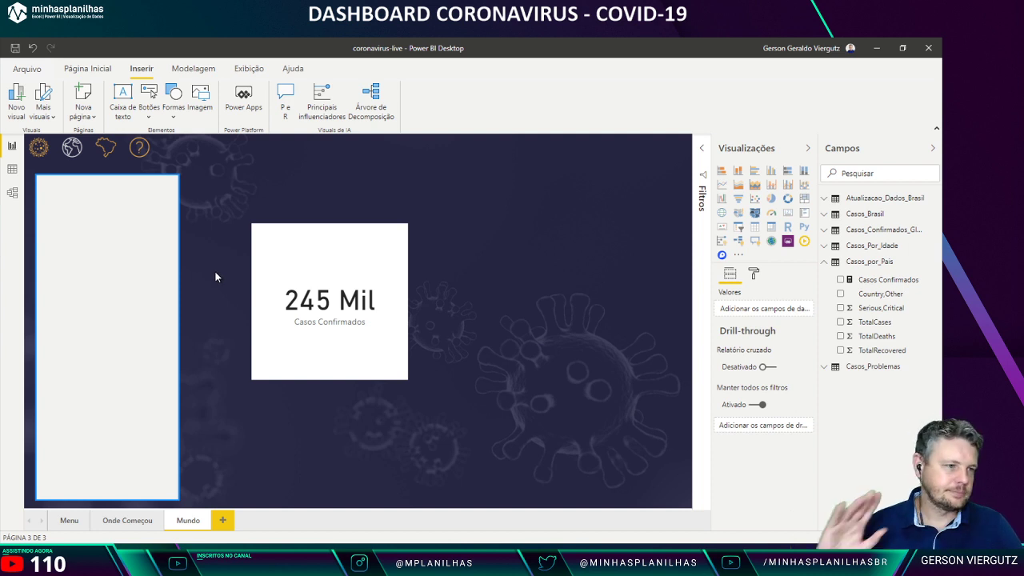
Step: Switch to the coronavirus.pptx presentation in PowerPoint and copy the colour code 434360 from its palette swatch
{"action": "key", "text": "alt+Tab"}
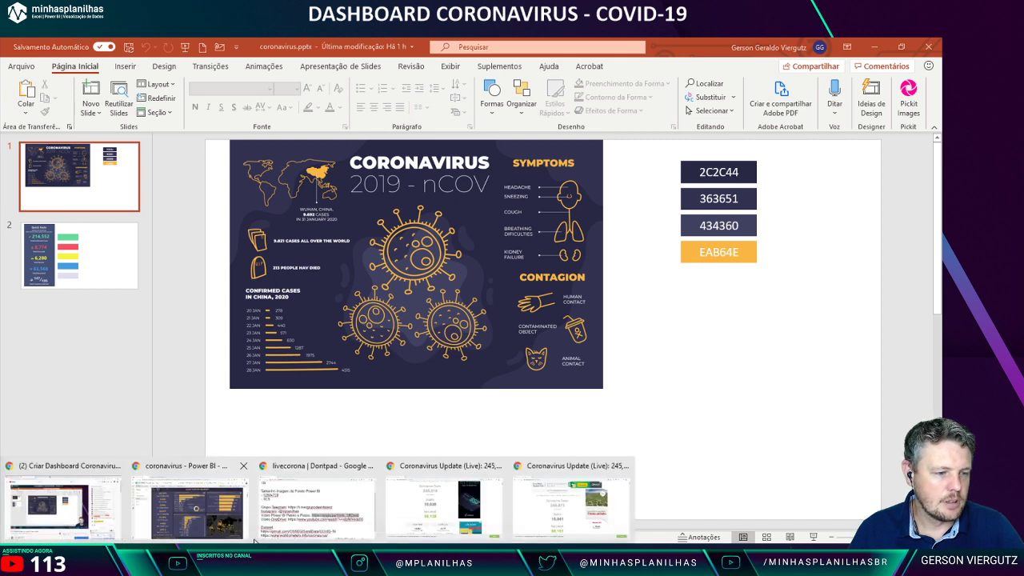
{"action": "left_click", "coordinate": [229, 521]}
{"action": "key", "text": "alt+Tab"}
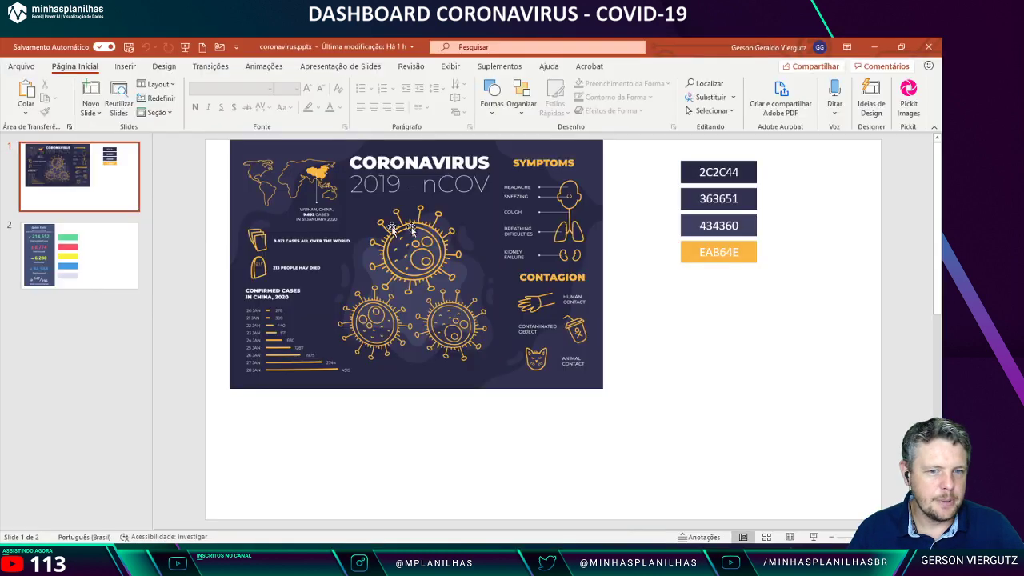
{"action": "left_click", "coordinate": [720, 225]}
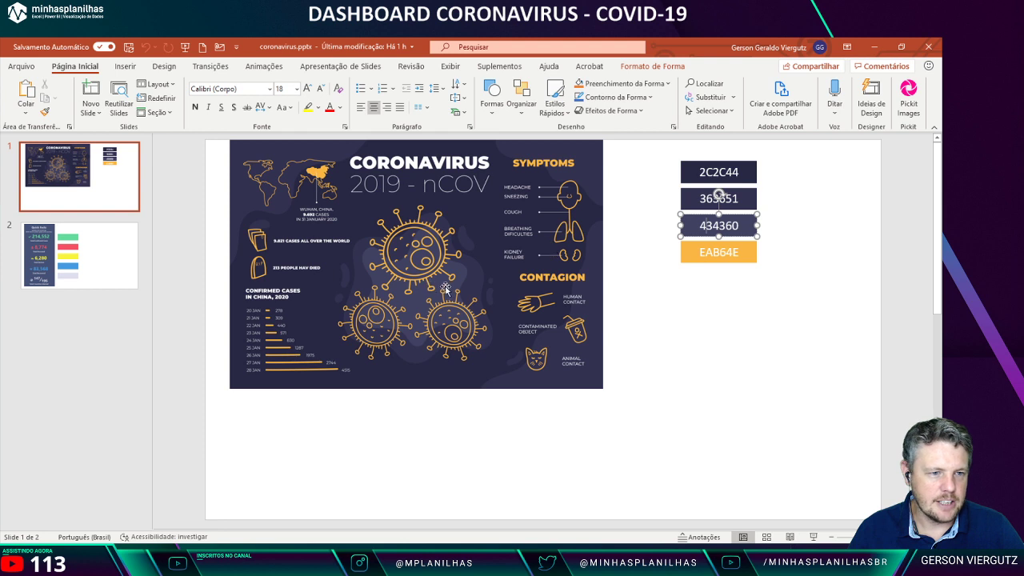
{"action": "left_click_drag", "start_coordinate": [700, 226], "coordinate": [741, 227]}
{"action": "key", "text": "ctrl+c"}
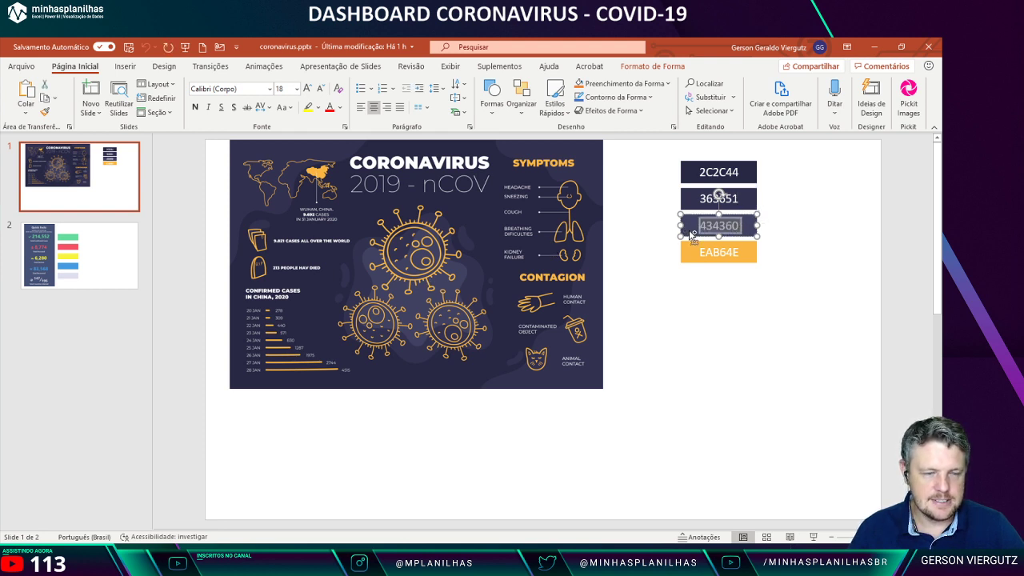
Step: Return to Power BI Desktop, turn on the tall rectangle's background and set its colour to 434360
{"action": "key", "text": "alt+Tab"}
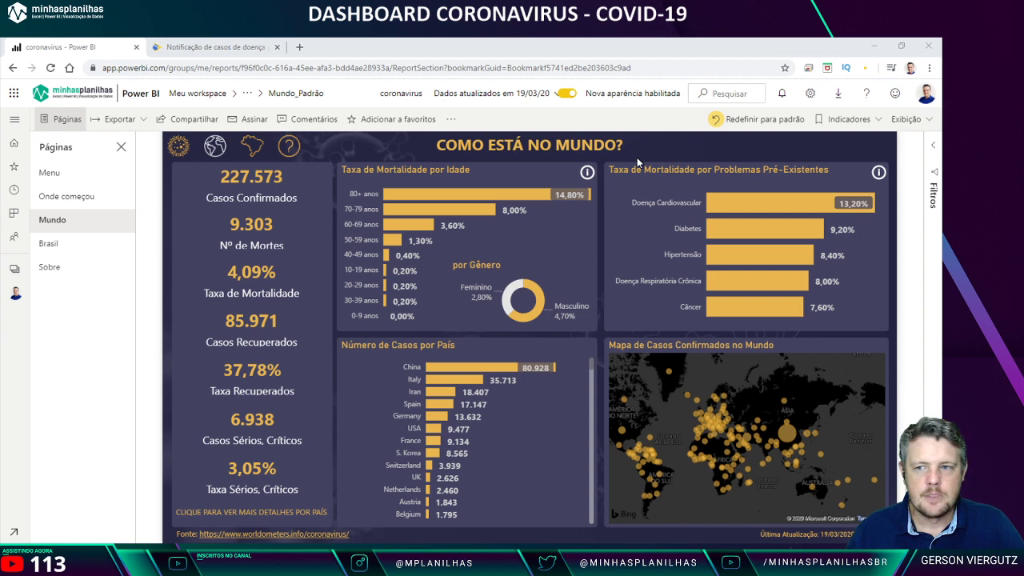
{"action": "key", "text": "alt+Tab"}
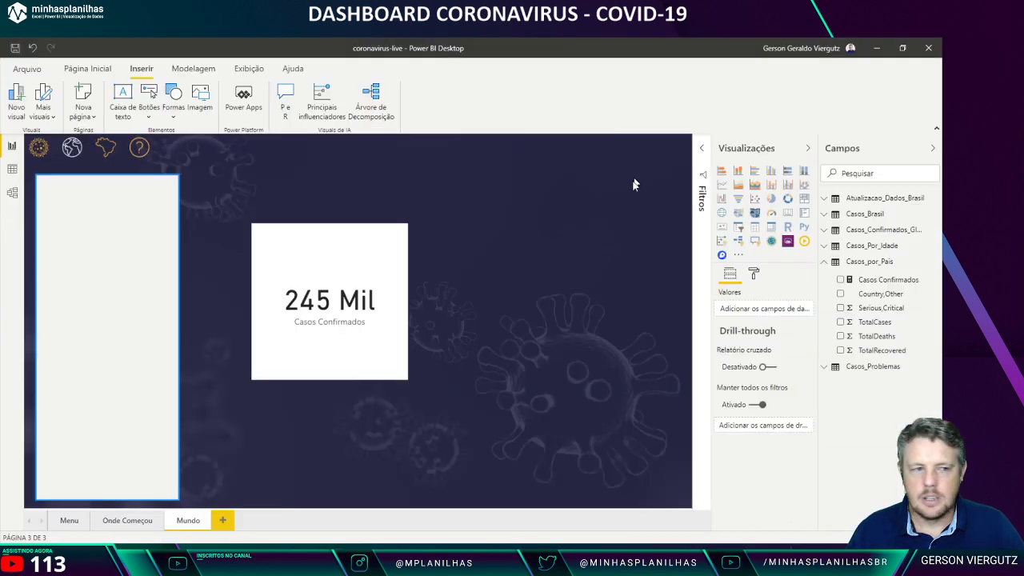
{"action": "left_click", "coordinate": [91, 267]}
{"action": "left_click", "coordinate": [794, 281]}
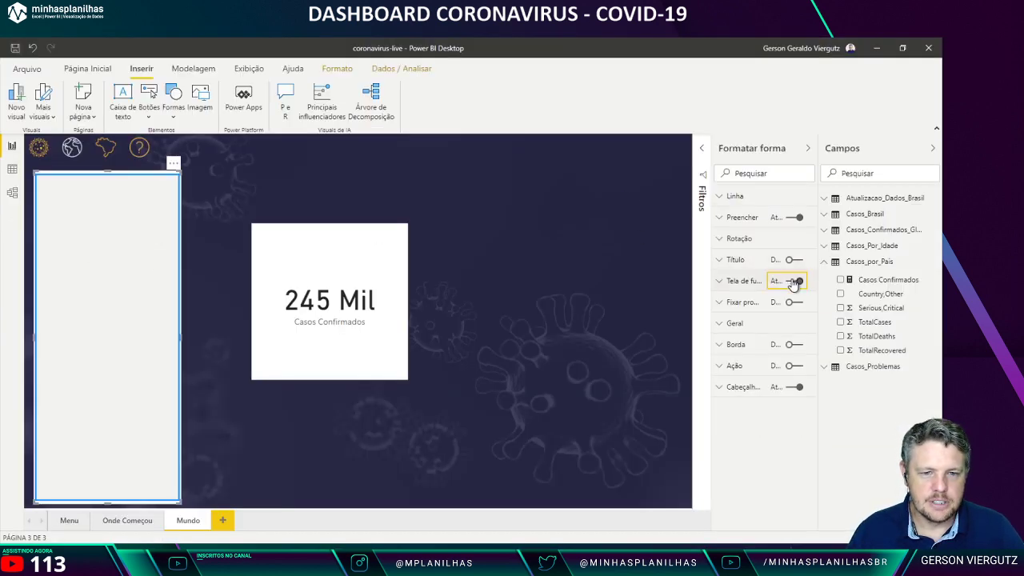
{"action": "left_click", "coordinate": [732, 281]}
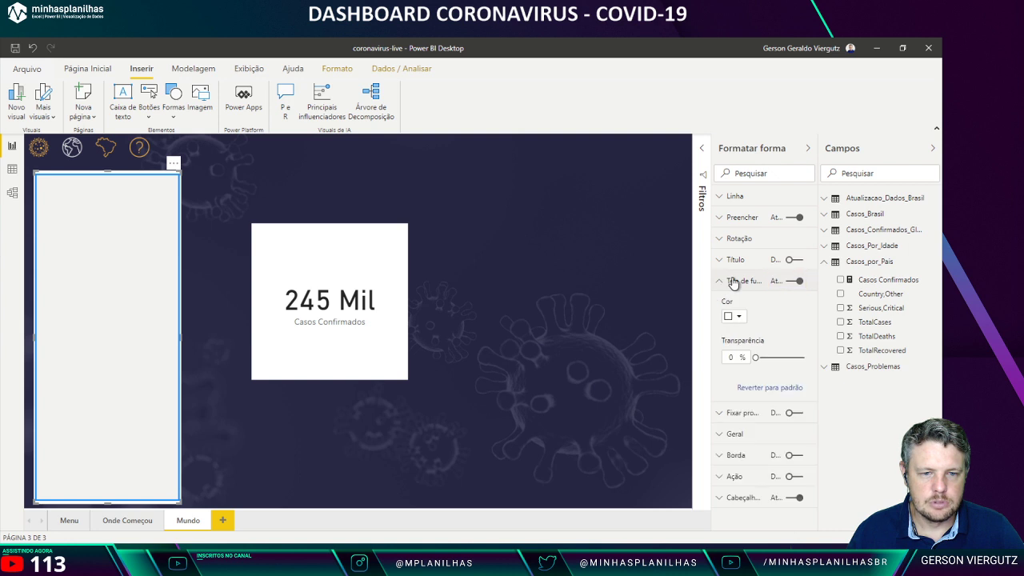
{"action": "left_click", "coordinate": [735, 317]}
{"action": "left_click", "coordinate": [760, 424]}
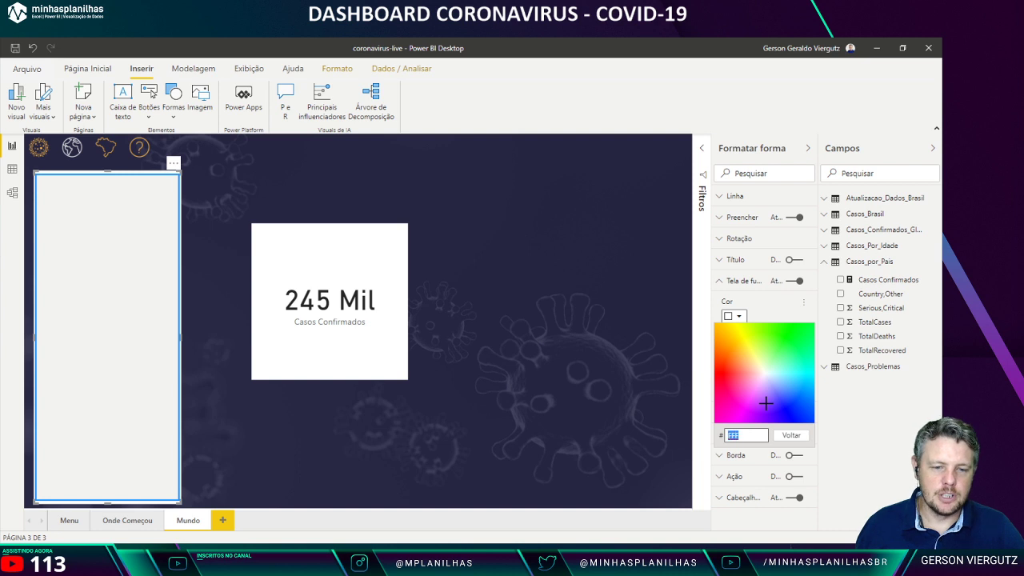
{"action": "key", "text": "ctrl+v"}
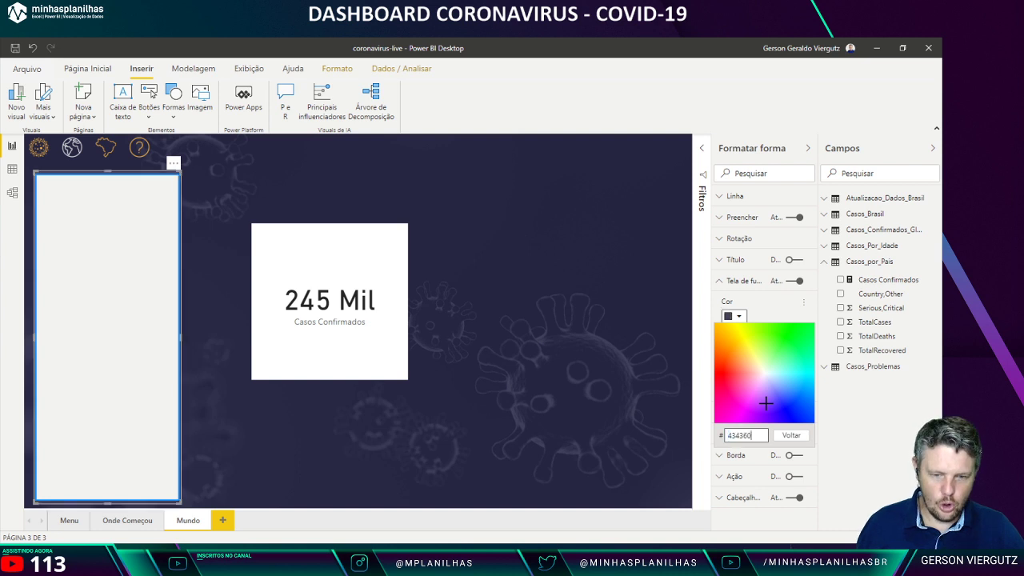
{"action": "left_click", "coordinate": [634, 276]}
{"action": "left_click", "coordinate": [636, 278]}
{"action": "left_click", "coordinate": [92, 235]}
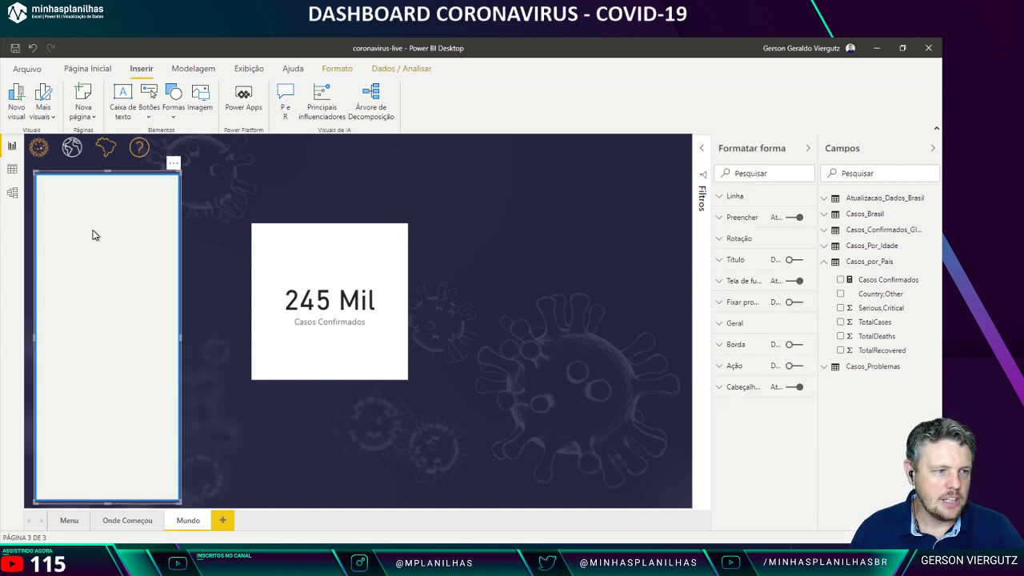
Step: Turn off the rectangle's fill and visual header, and reduce its line weight to remove the blue outline
{"action": "left_click", "coordinate": [796, 217]}
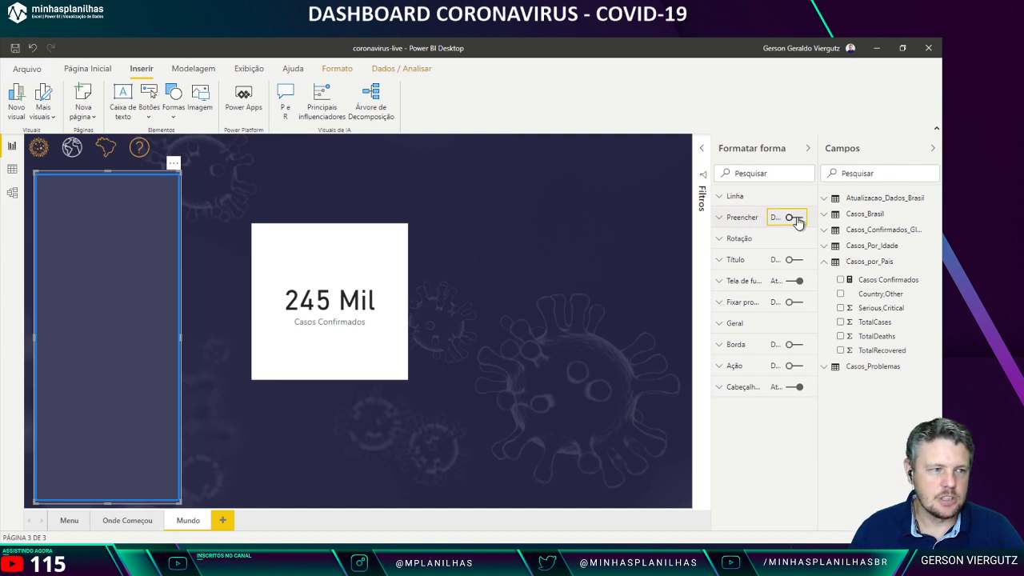
{"action": "left_click", "coordinate": [792, 388]}
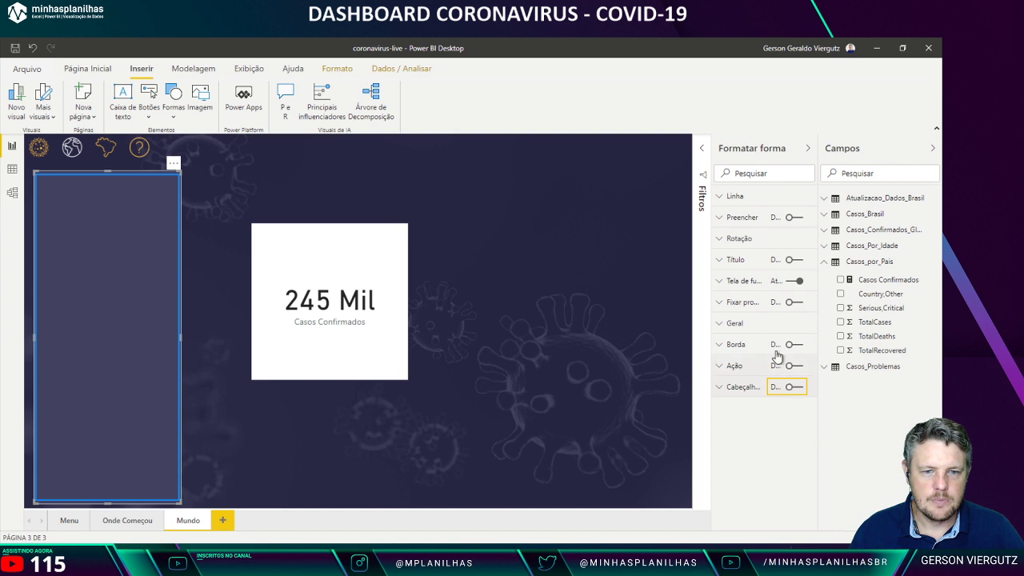
{"action": "left_click", "coordinate": [734, 197]}
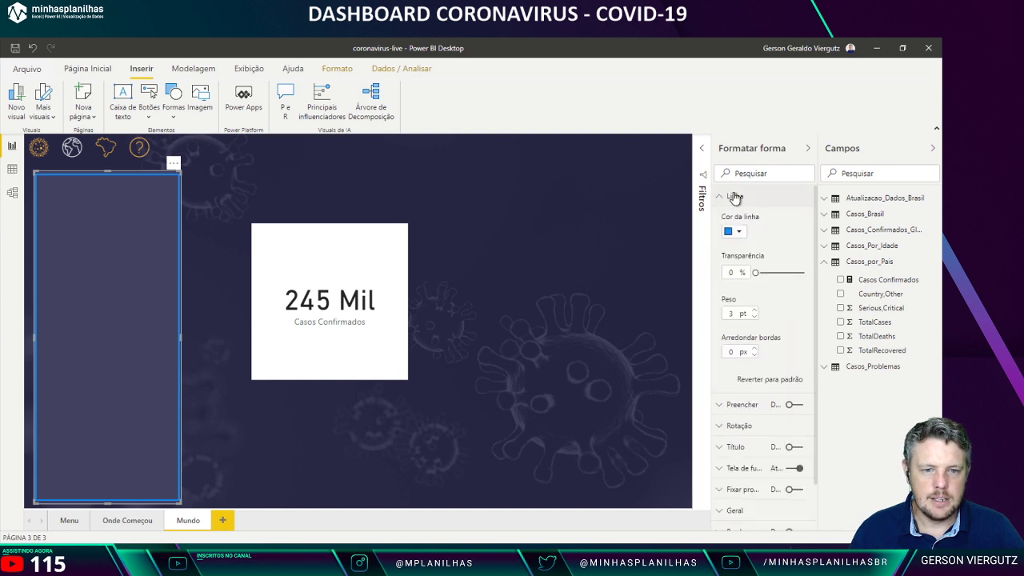
{"action": "left_click", "coordinate": [753, 317]}
{"action": "left_click", "coordinate": [754, 316]}
{"action": "left_click", "coordinate": [753, 317]}
{"action": "left_click", "coordinate": [498, 331]}
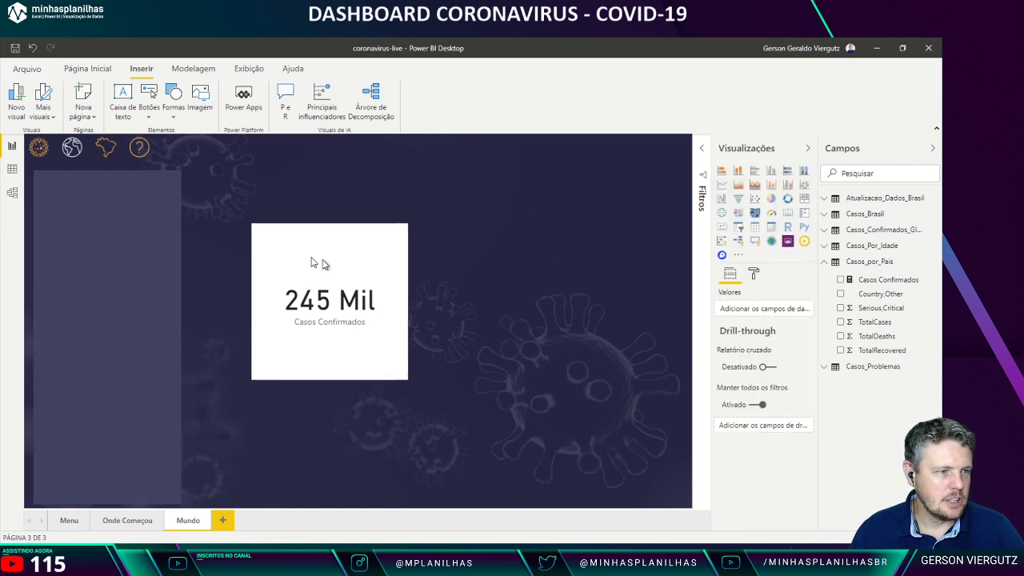
Step: Turn on the rectangle's border in the panel's dark purple colour with a 5 px radius, and inspect the rounded corners up close
{"action": "left_click", "coordinate": [103, 319]}
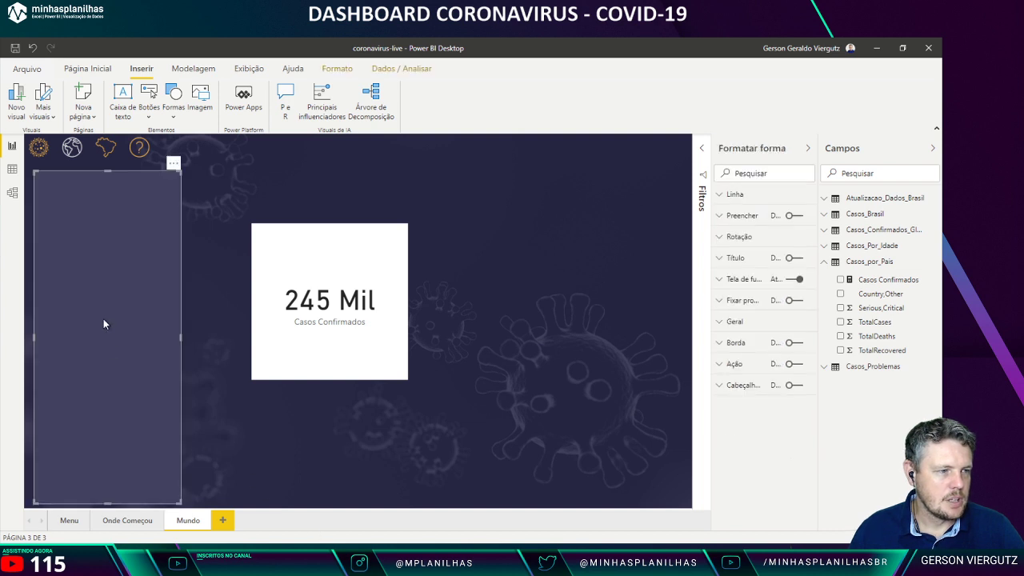
{"action": "left_click", "coordinate": [794, 344]}
{"action": "left_click", "coordinate": [721, 345]}
{"action": "left_click", "coordinate": [739, 381]}
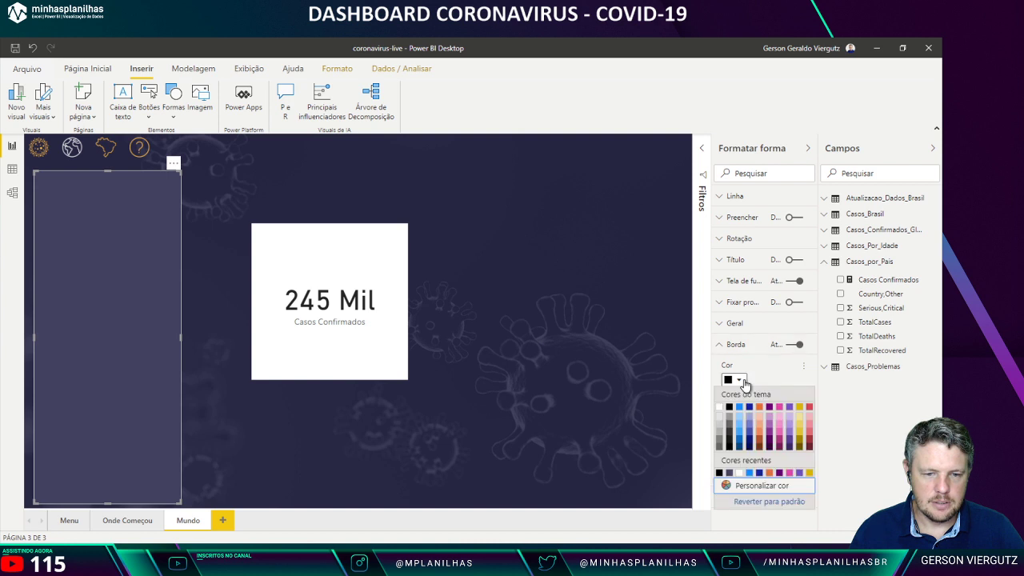
{"action": "left_click", "coordinate": [733, 479]}
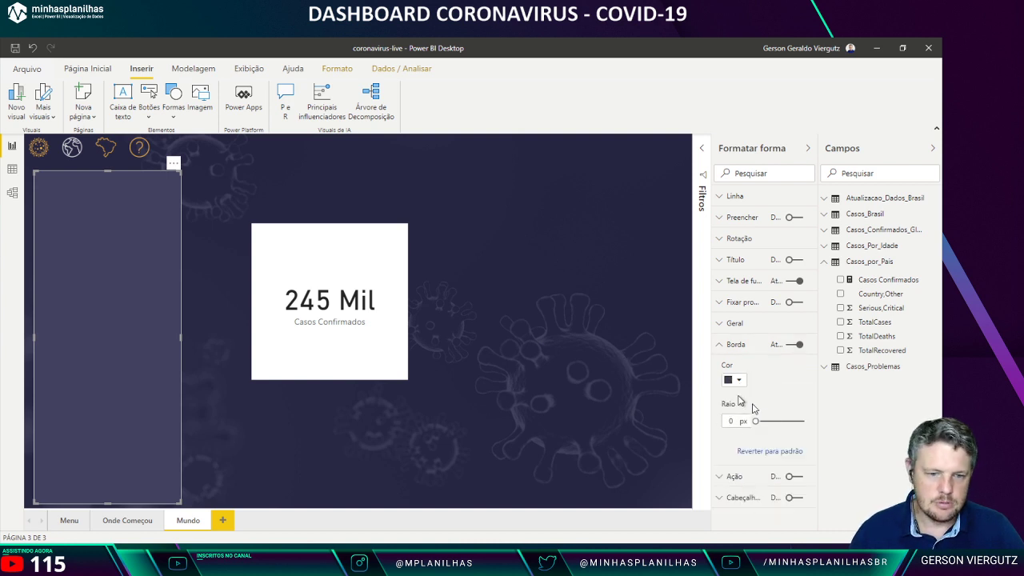
{"action": "type", "text": "5"}
{"action": "key", "text": "Tab"}
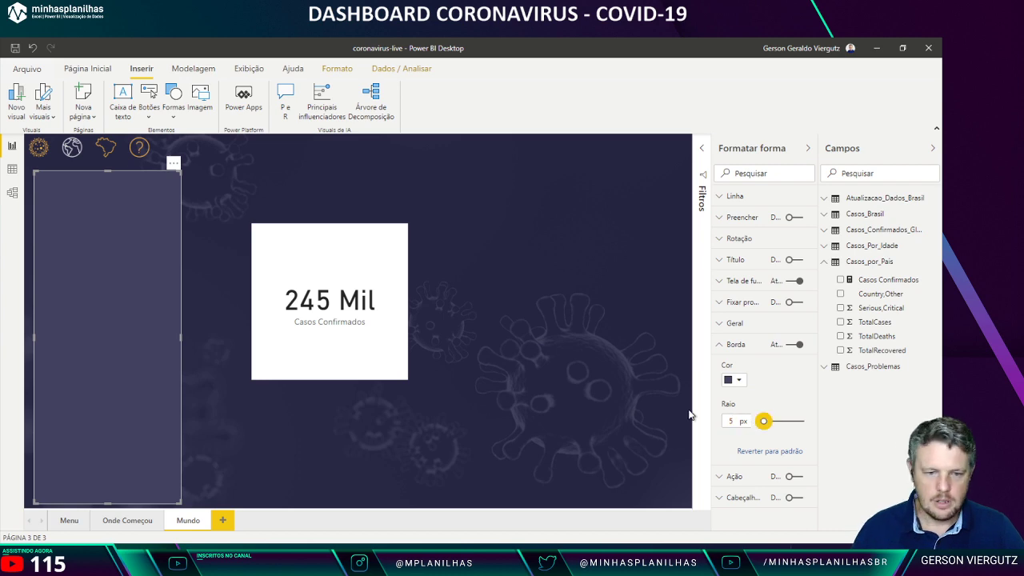
{"action": "left_click", "coordinate": [675, 392]}
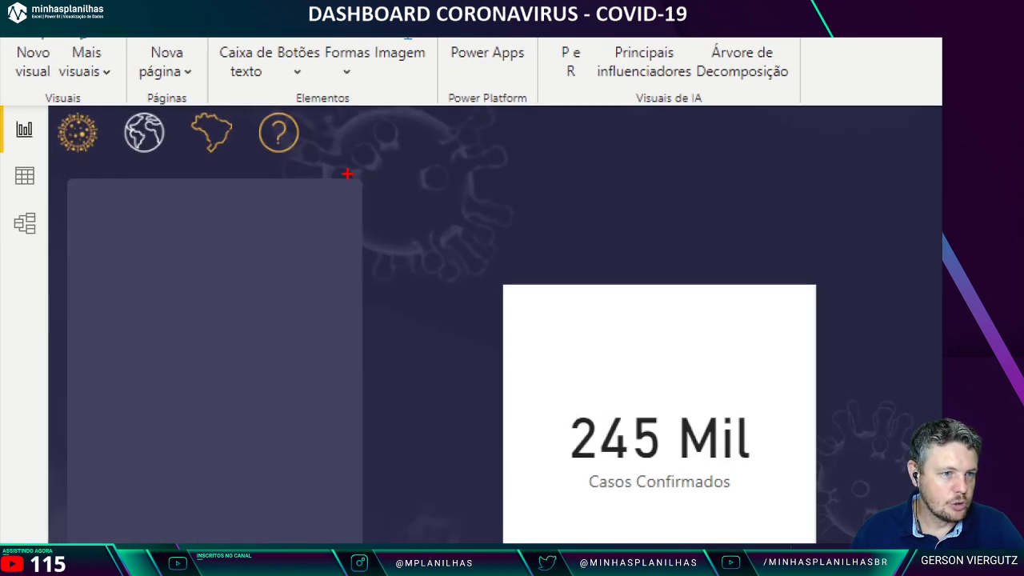
{"action": "left_click", "coordinate": [353, 180]}
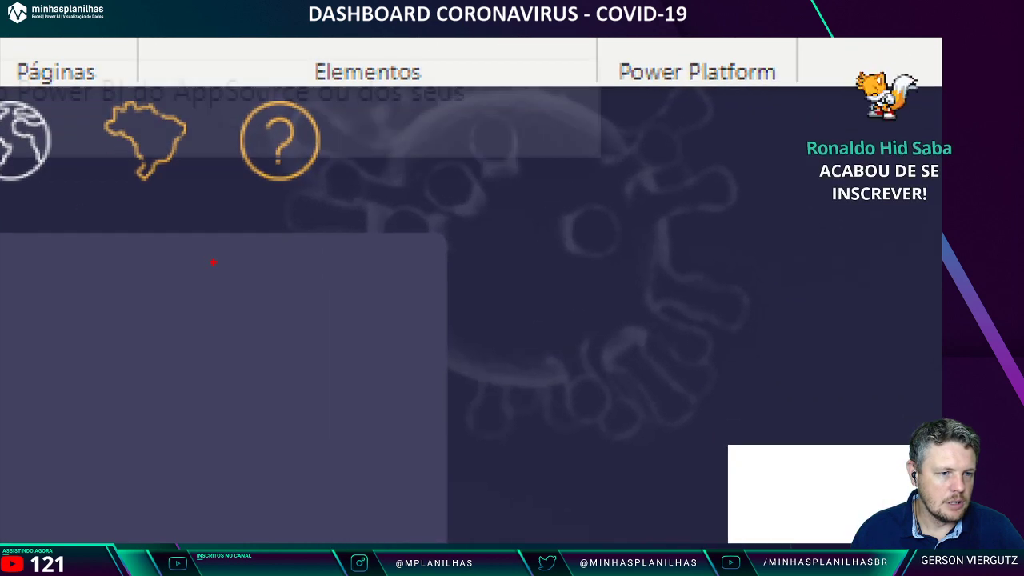
{"action": "left_click", "coordinate": [366, 201]}
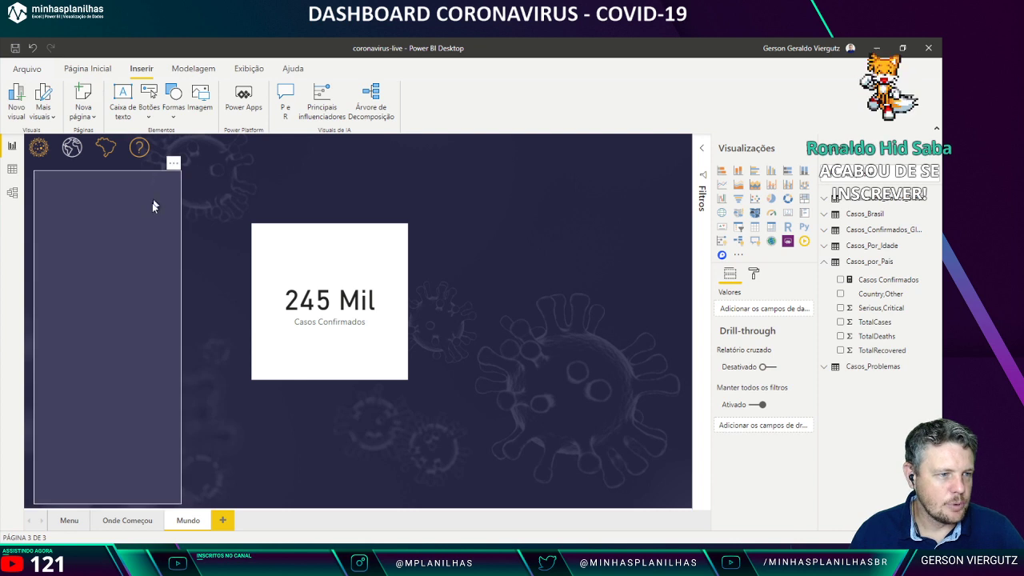
Step: Nudge the rectangle slightly upward, and fit the Casos Confirmados card onto its upper end at the same width
{"action": "left_click", "coordinate": [132, 239]}
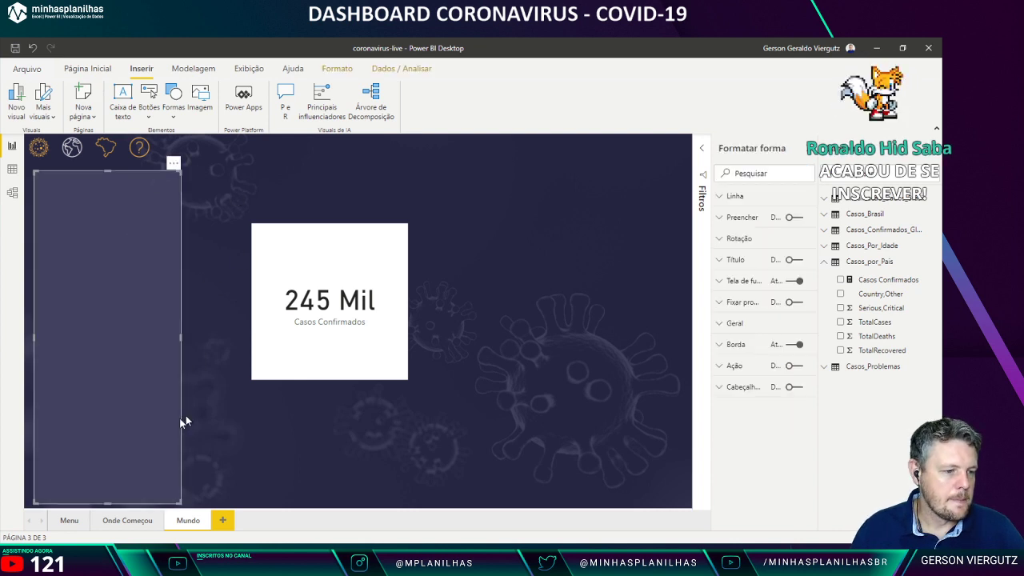
{"action": "left_click_drag", "start_coordinate": [104, 299], "coordinate": [104, 296]}
{"action": "left_click", "coordinate": [288, 296]}
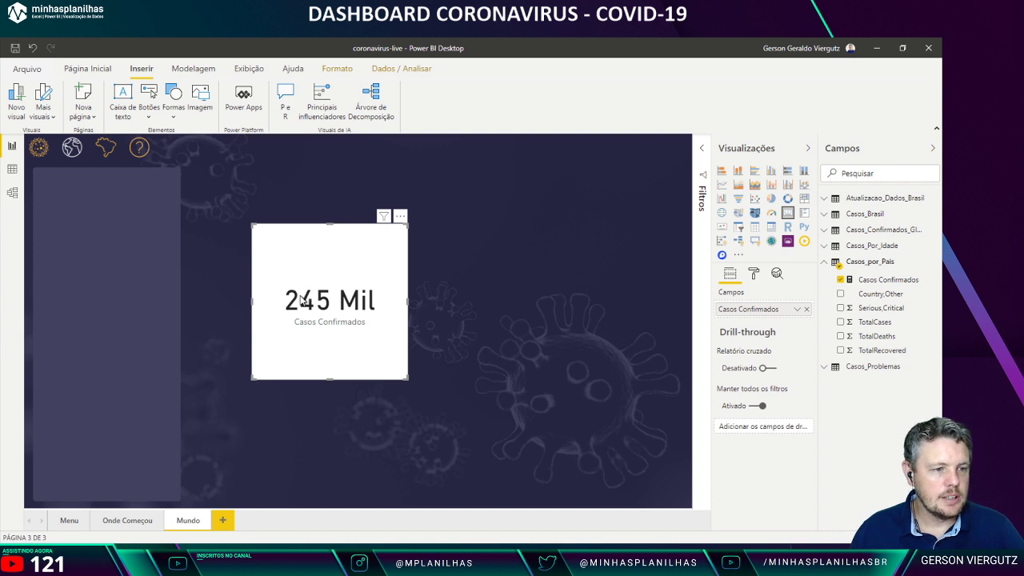
{"action": "left_click", "coordinate": [754, 275]}
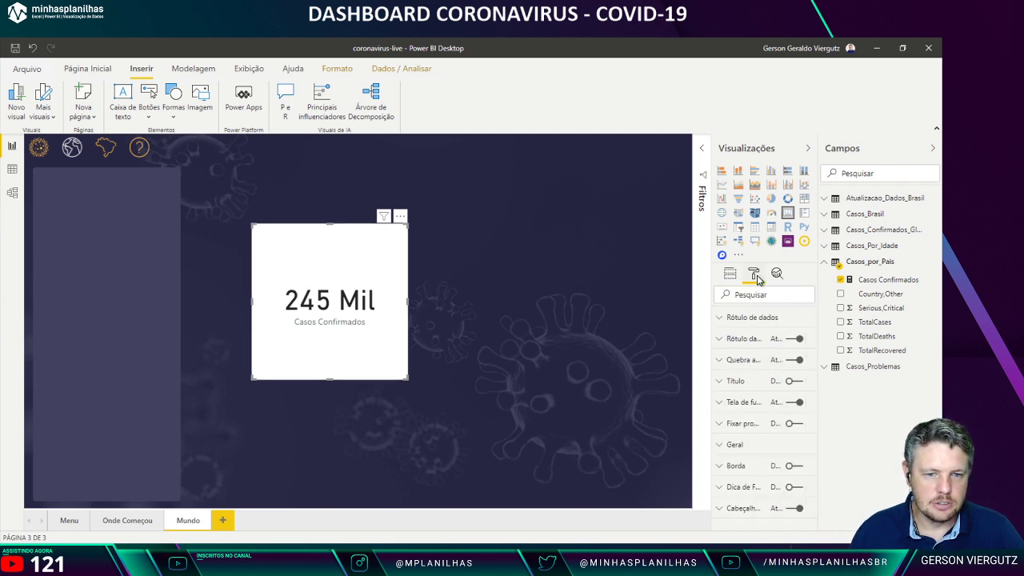
{"action": "left_click_drag", "start_coordinate": [340, 308], "coordinate": [122, 252]}
{"action": "left_click_drag", "start_coordinate": [109, 322], "coordinate": [90, 227]}
{"action": "left_click_drag", "start_coordinate": [190, 209], "coordinate": [180, 209]}
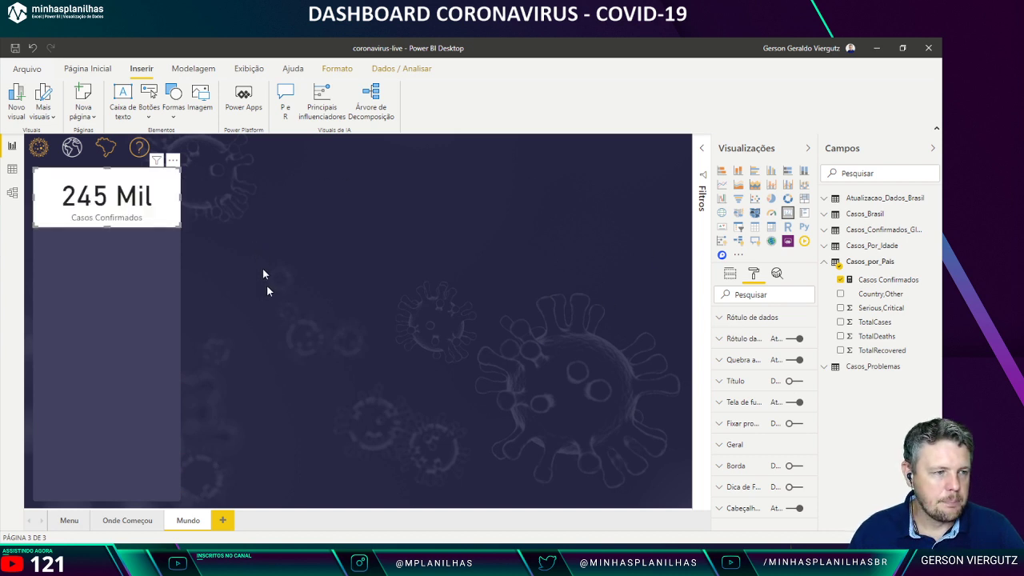
Step: Send the rectangle to the back so that it sits behind the Casos Confirmados card
{"action": "key", "text": "Delete"}
{"action": "left_click", "coordinate": [150, 270]}
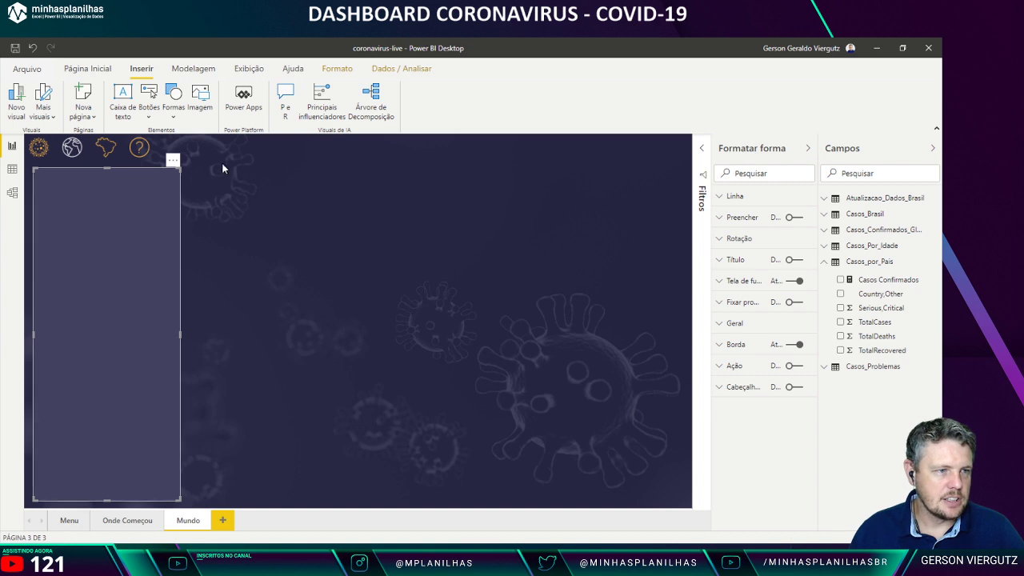
{"action": "left_click", "coordinate": [336, 68]}
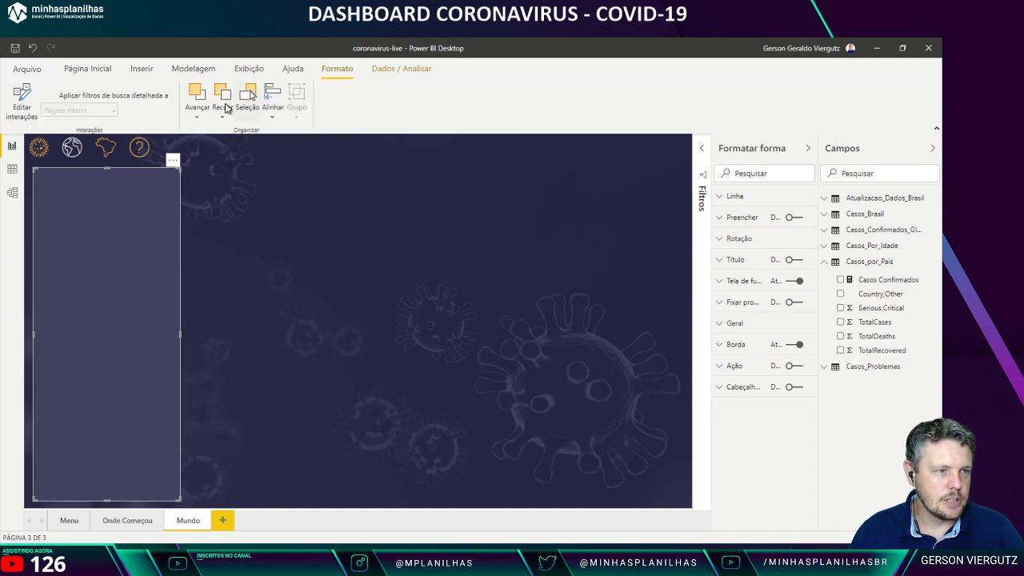
{"action": "left_click", "coordinate": [222, 113]}
{"action": "left_click", "coordinate": [231, 153]}
{"action": "left_click", "coordinate": [349, 322]}
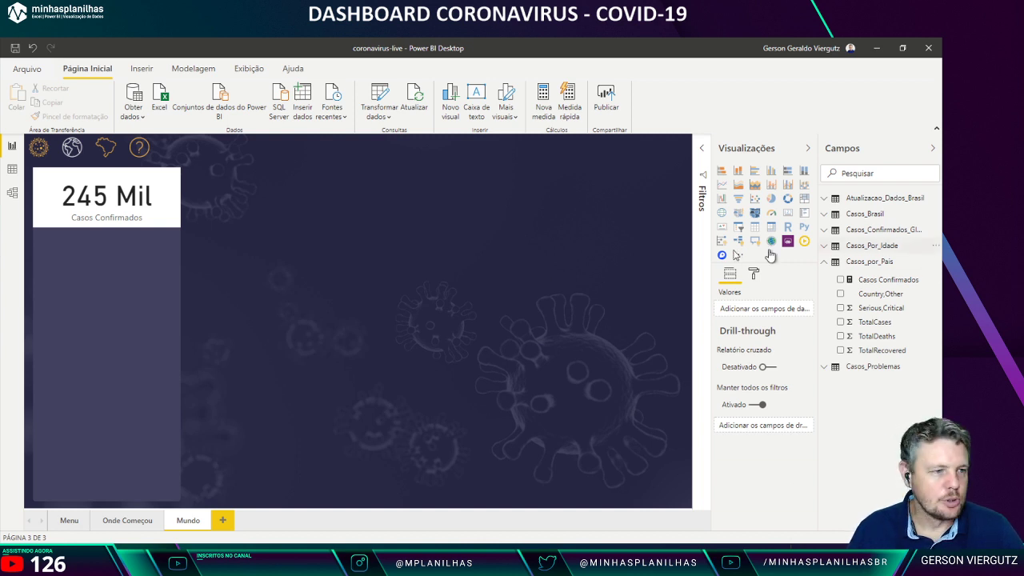
Step: Turn off the background of the Casos Confirmados card
{"action": "left_click", "coordinate": [112, 215]}
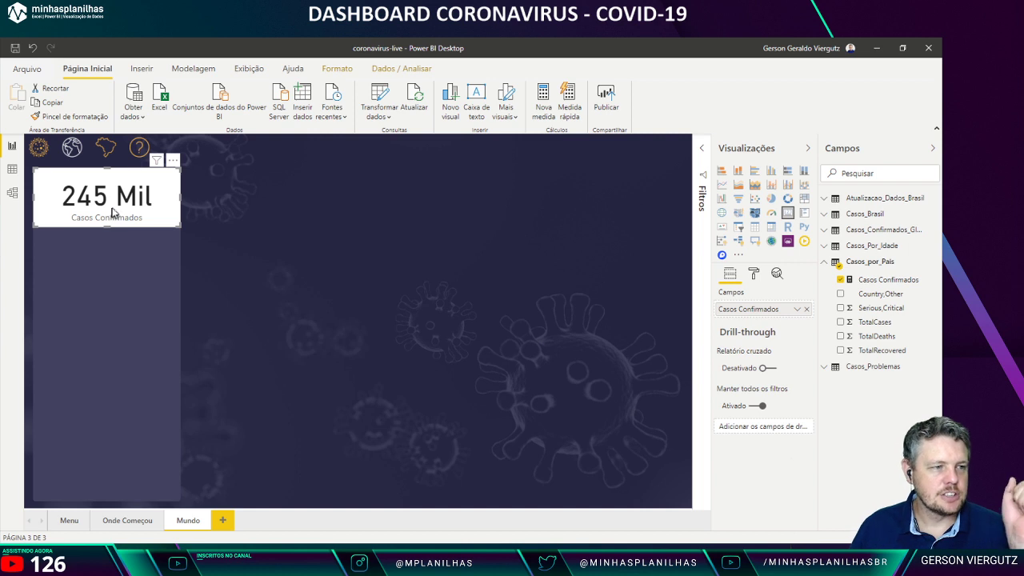
{"action": "left_click", "coordinate": [751, 274]}
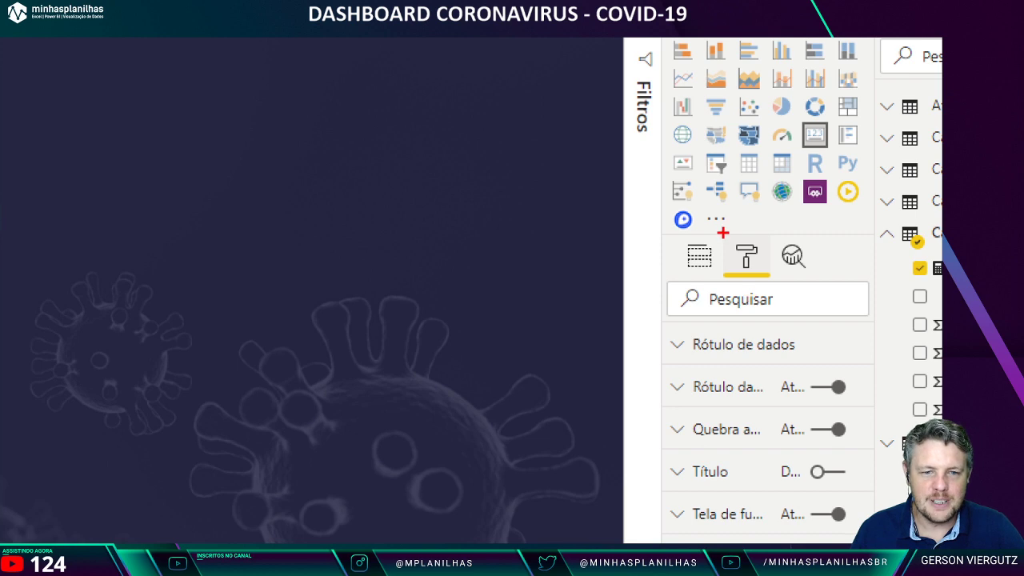
{"action": "left_click_drag", "start_coordinate": [722, 232], "coordinate": [781, 284]}
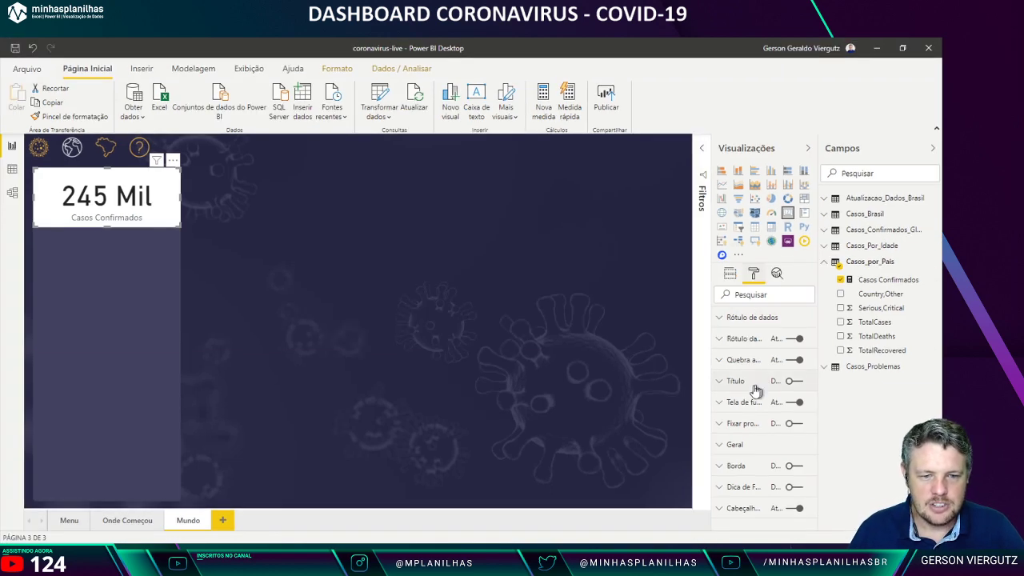
{"action": "left_click", "coordinate": [791, 403]}
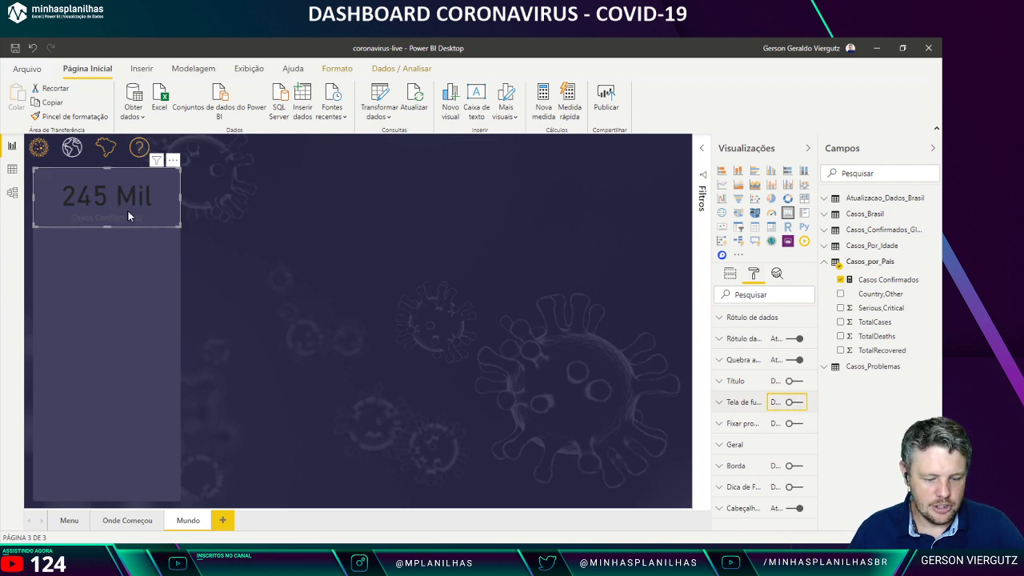
Step: Switch to the coronavirus.pptx presentation in PowerPoint and copy the colour code EAB64E from the orange palette swatch
{"action": "key", "text": "alt+Tab"}
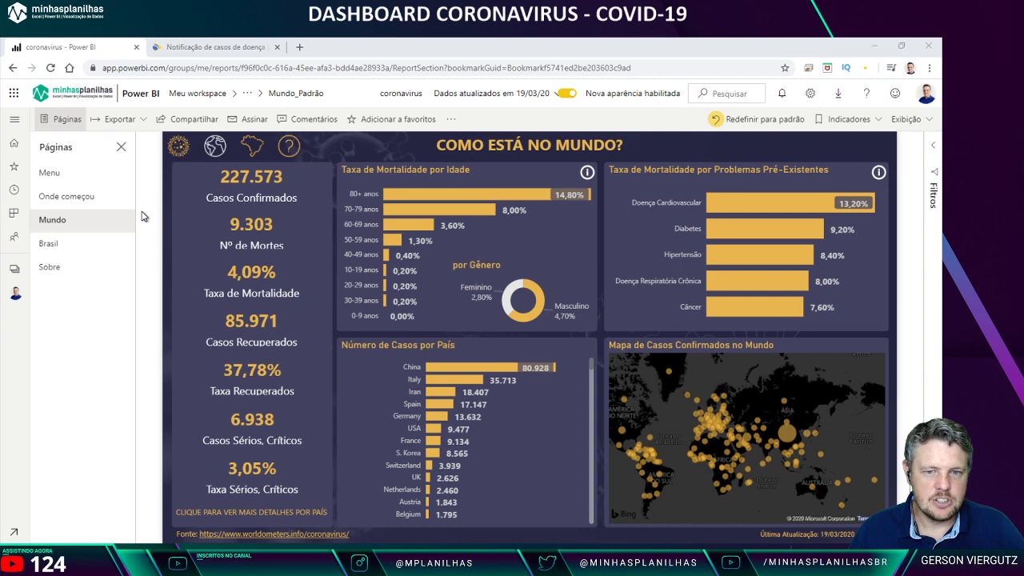
{"action": "key", "text": "alt+Tab"}
{"action": "left_click", "coordinate": [704, 252]}
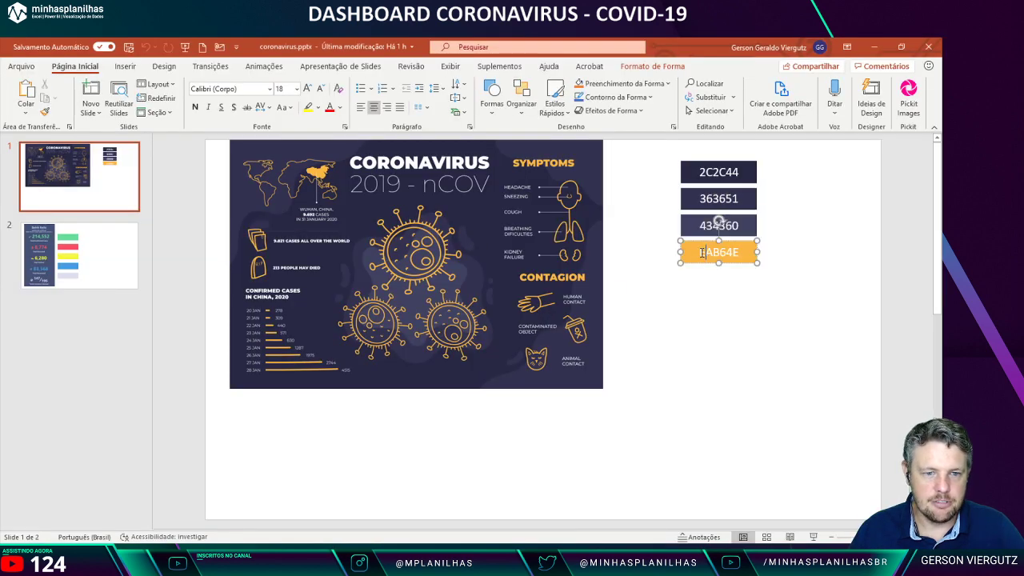
{"action": "left_click_drag", "start_coordinate": [700, 253], "coordinate": [740, 254]}
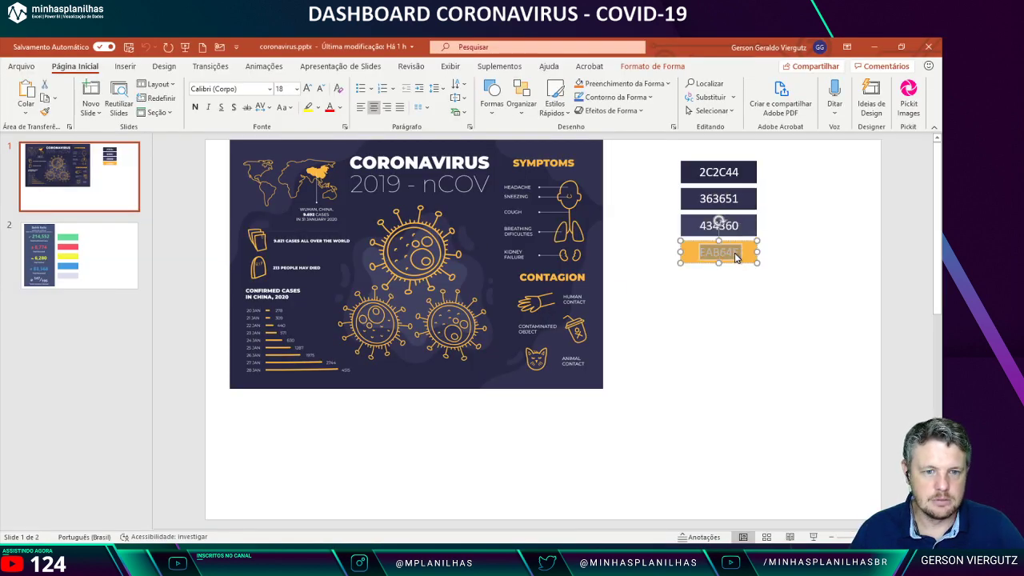
Step: Return to the coronavirus-live report in Power BI Desktop and set the Casos Confirmados card's data label colour to EAB64E
{"action": "key", "text": "alt+Tab"}
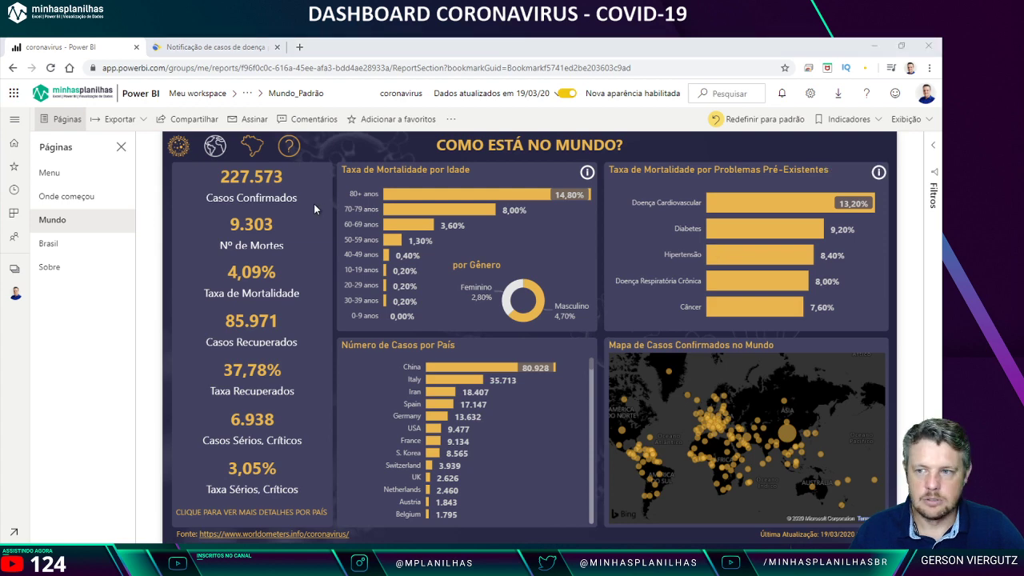
{"action": "key", "text": "alt+Tab"}
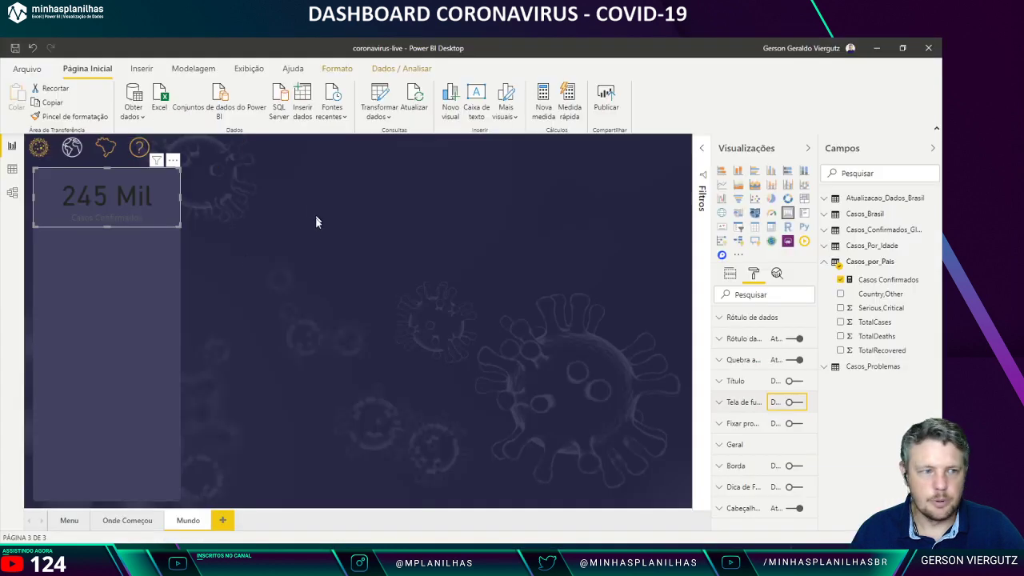
{"action": "left_click", "coordinate": [730, 317]}
{"action": "left_click", "coordinate": [736, 354]}
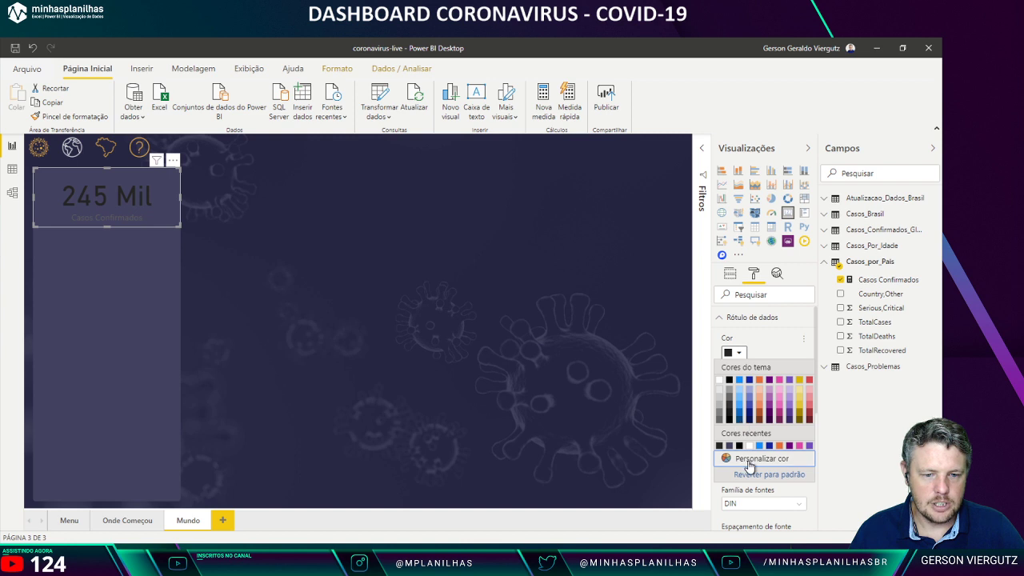
{"action": "left_click", "coordinate": [749, 463]}
{"action": "double_click", "coordinate": [740, 472]}
{"action": "type", "text": "EA864E"}
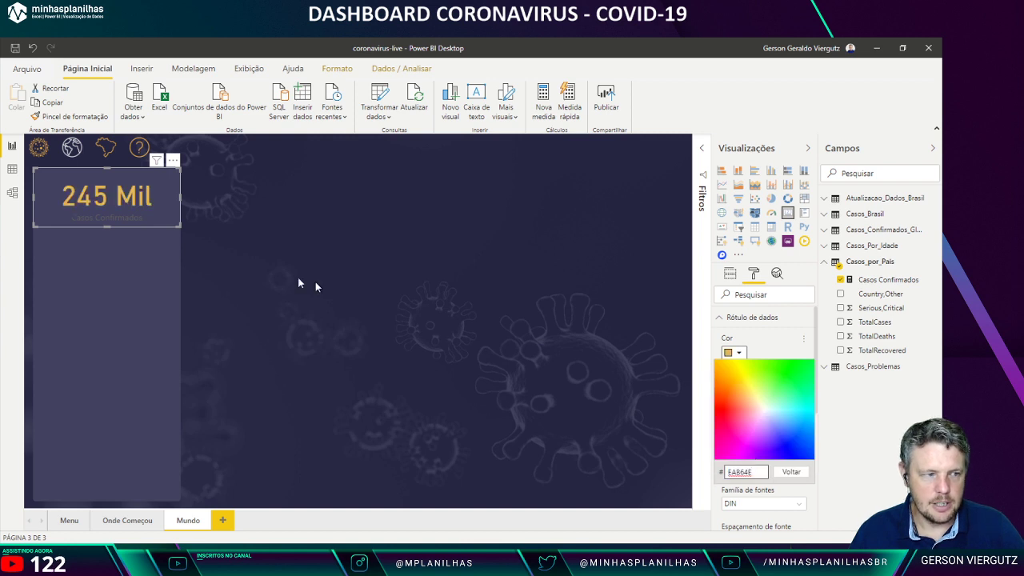
{"action": "left_click", "coordinate": [234, 261]}
{"action": "left_click", "coordinate": [126, 208]}
{"action": "left_click", "coordinate": [347, 238]}
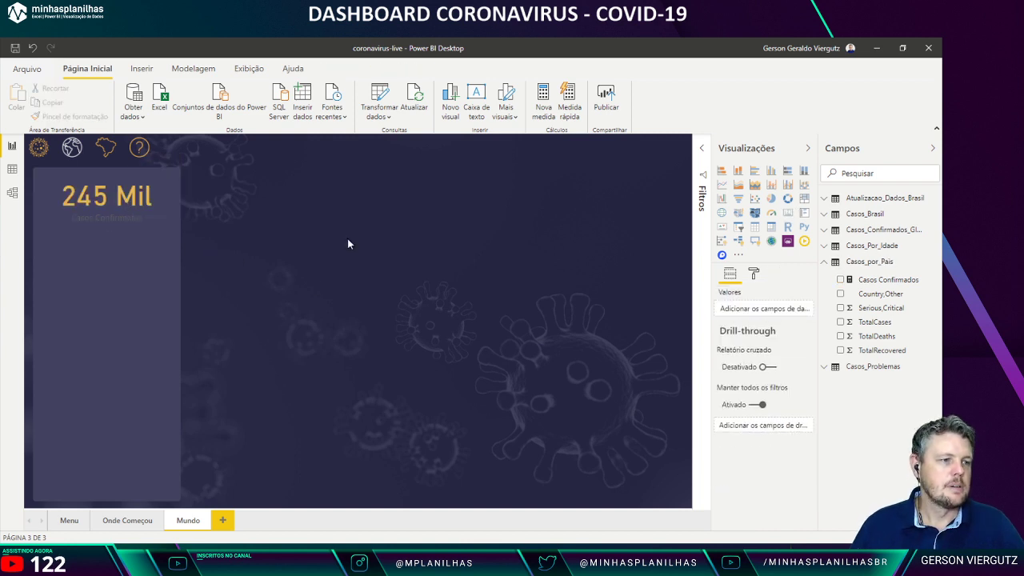
Step: Set the Casos Confirmados card's category label to a light grey theme shade with a text size of 14 pt
{"action": "left_click", "coordinate": [164, 191]}
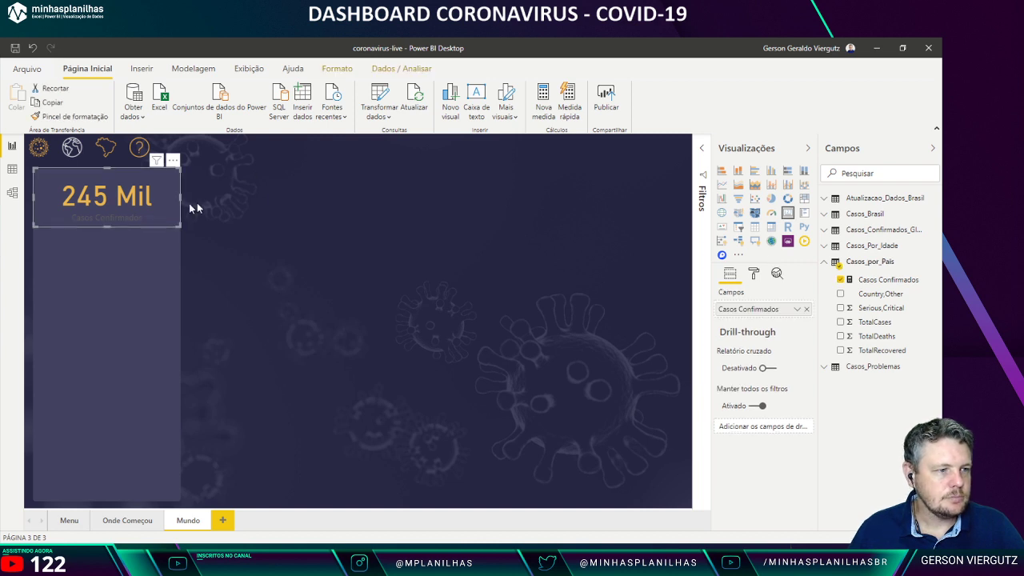
{"action": "left_click", "coordinate": [755, 279]}
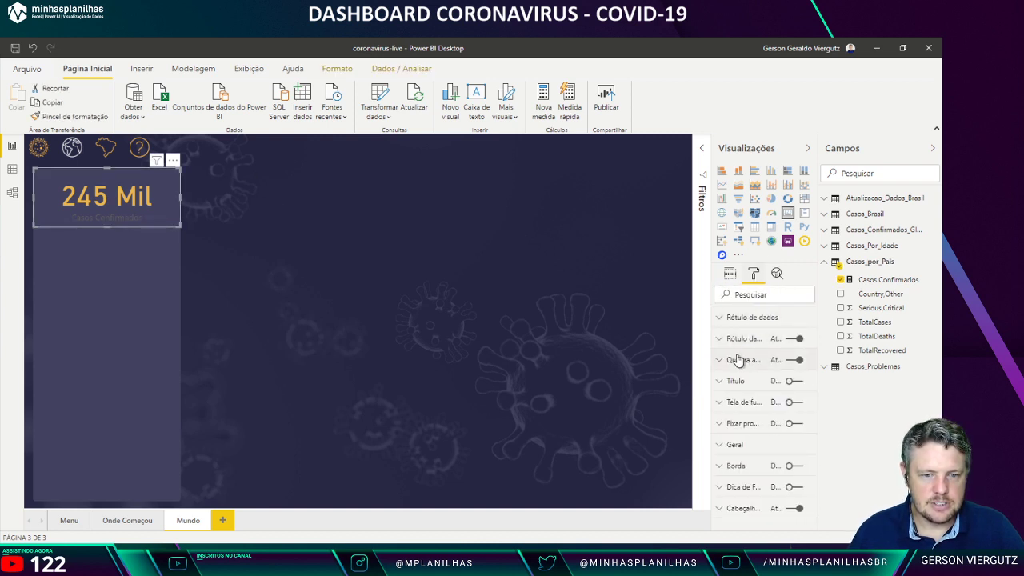
{"action": "left_click", "coordinate": [736, 341]}
{"action": "left_click", "coordinate": [733, 373]}
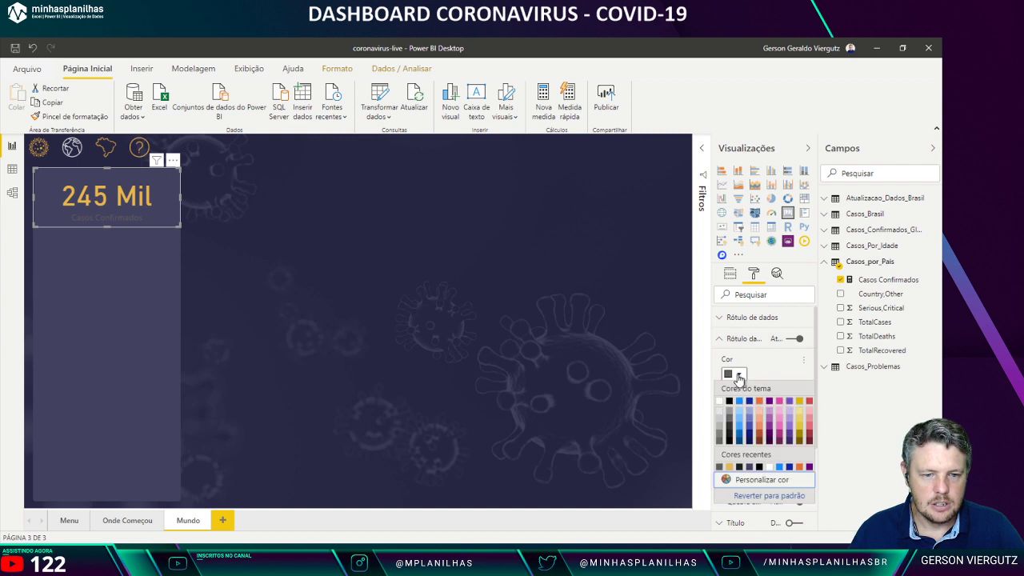
{"action": "left_click", "coordinate": [719, 416]}
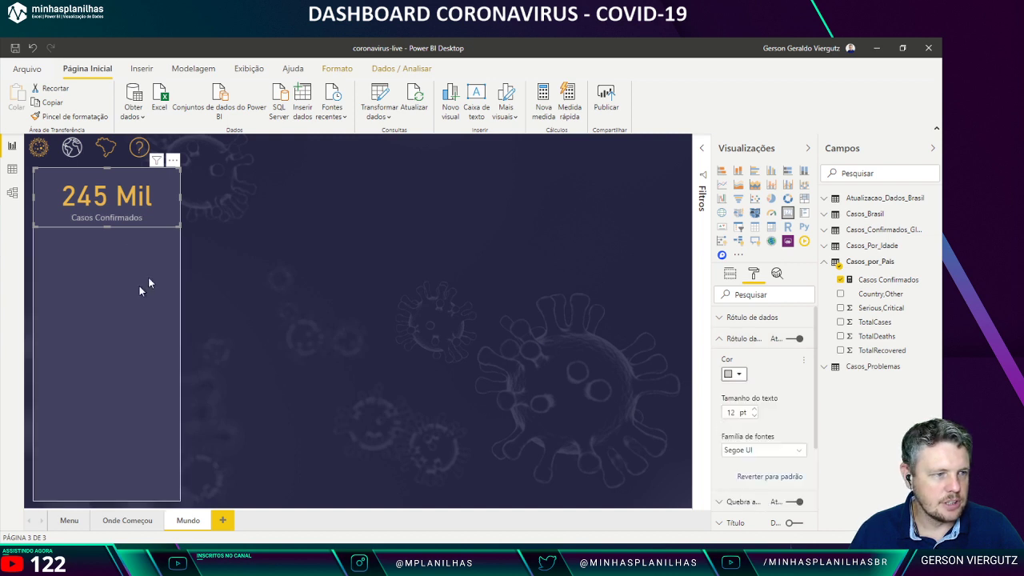
{"action": "left_click", "coordinate": [754, 409]}
{"action": "left_click", "coordinate": [754, 410]}
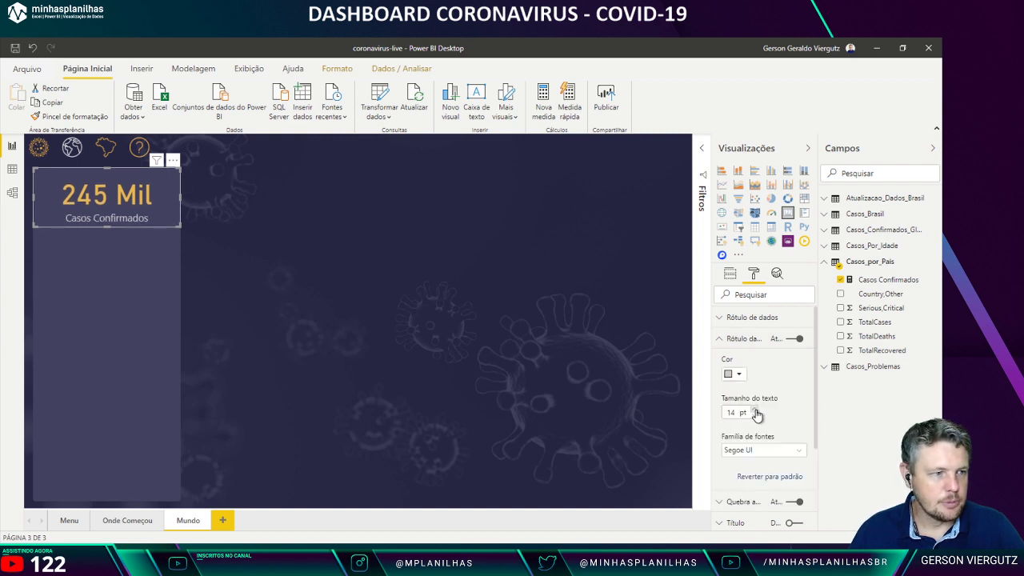
{"action": "left_click", "coordinate": [369, 282]}
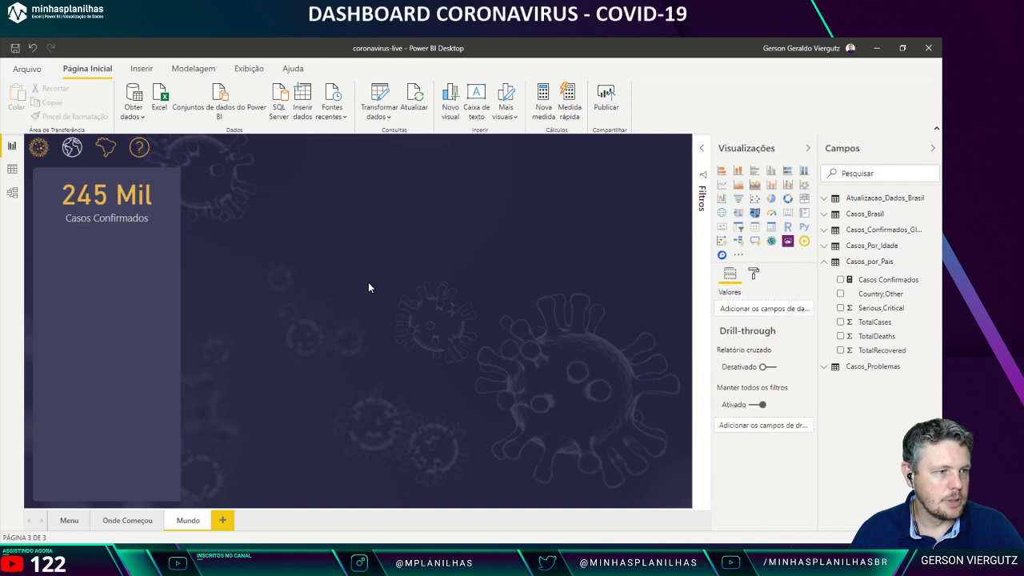
Step: Set the display units of the Casos Confirmados card's data label to Nenhum
{"action": "left_click", "coordinate": [57, 197]}
{"action": "left_click", "coordinate": [754, 275]}
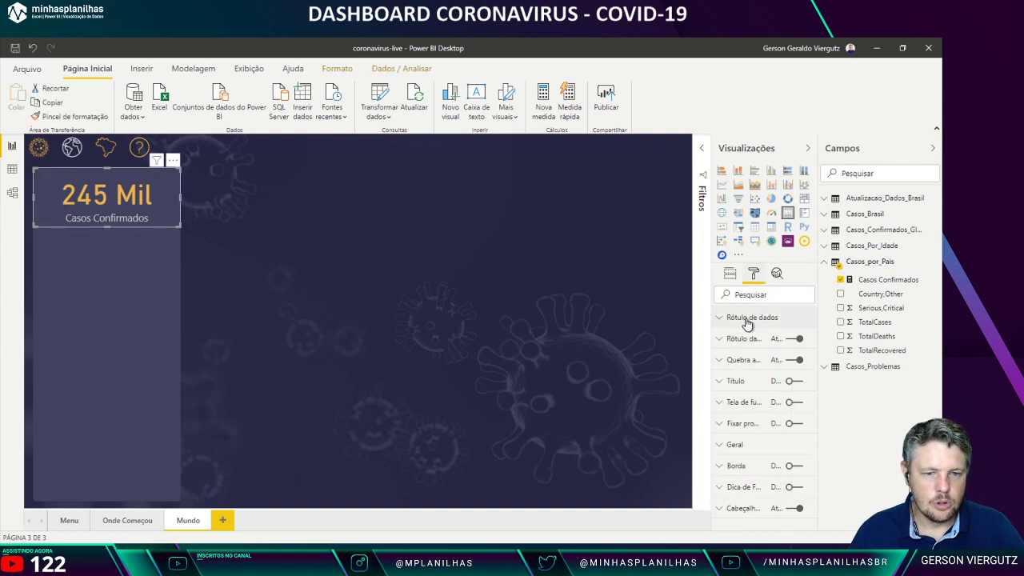
{"action": "left_click", "coordinate": [746, 318]}
{"action": "left_click", "coordinate": [765, 390]}
{"action": "left_click", "coordinate": [744, 417]}
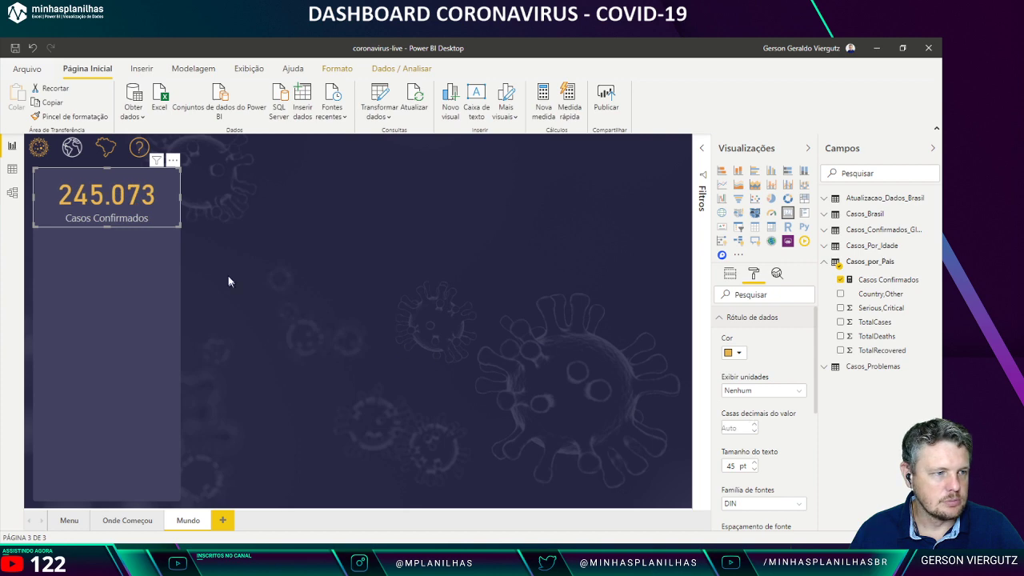
{"action": "left_click", "coordinate": [299, 246]}
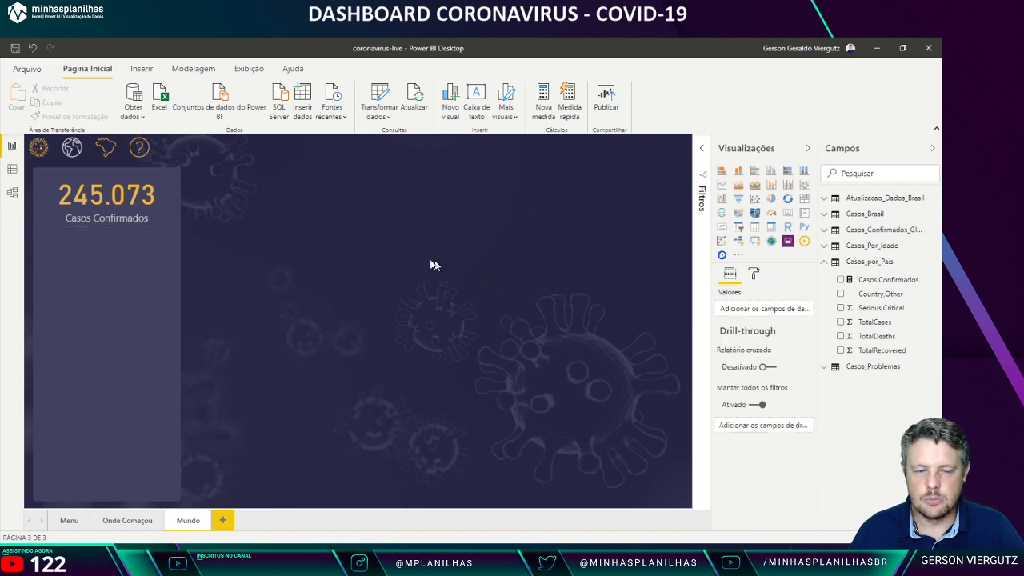
Step: Check the published Mundo page for reference, then duplicate the Casos Confirmados card and align the copy directly below the original
{"action": "key", "text": "alt+Tab"}
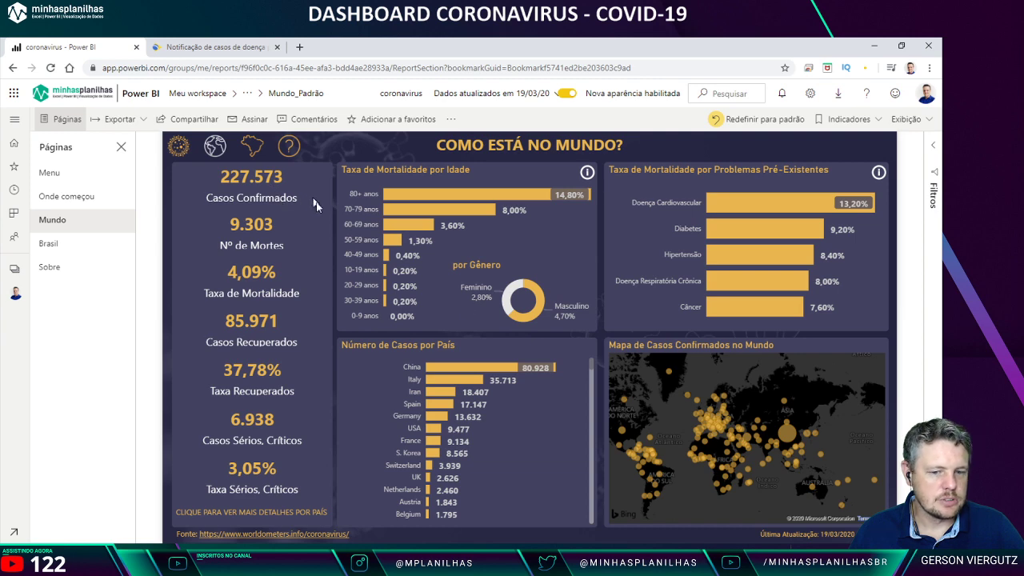
{"action": "key", "text": "alt+Tab"}
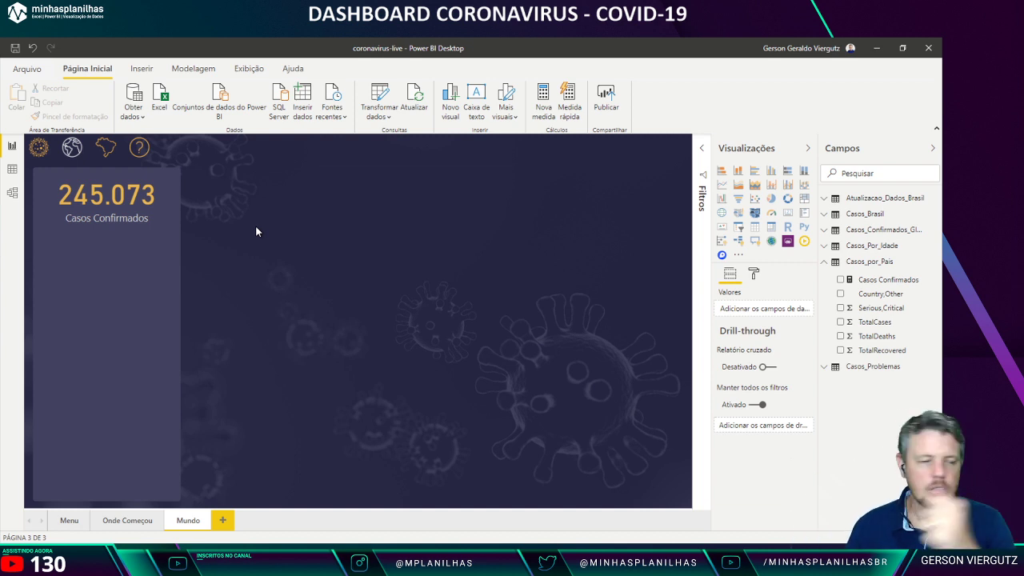
{"action": "left_click", "coordinate": [160, 209]}
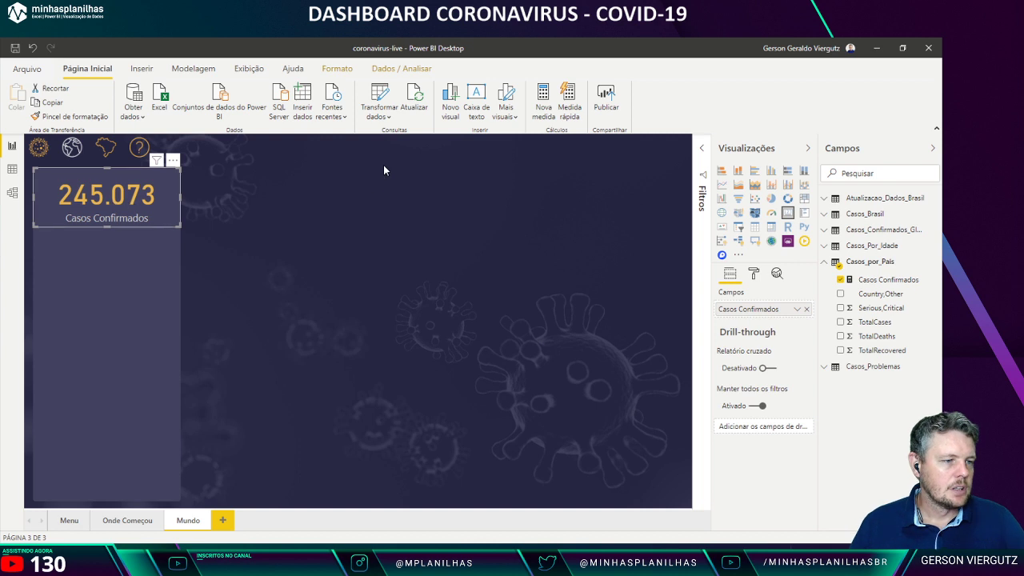
{"action": "left_click", "coordinate": [364, 271]}
{"action": "left_click", "coordinate": [105, 204]}
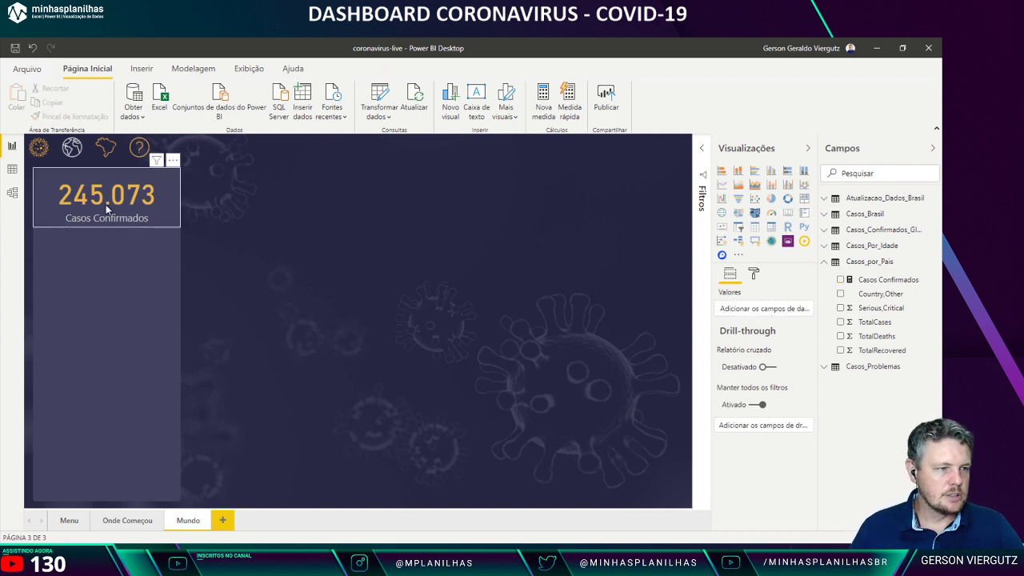
{"action": "key", "text": "ctrl+c"}
{"action": "key", "text": "ctrl+v"}
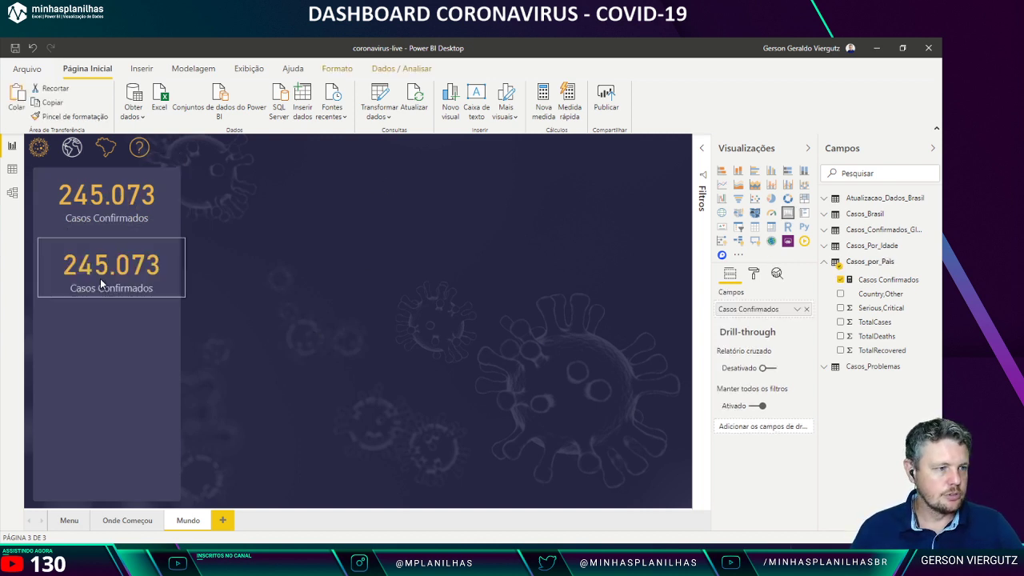
{"action": "left_click_drag", "start_coordinate": [100, 279], "coordinate": [101, 268]}
{"action": "left_click", "coordinate": [209, 261]}
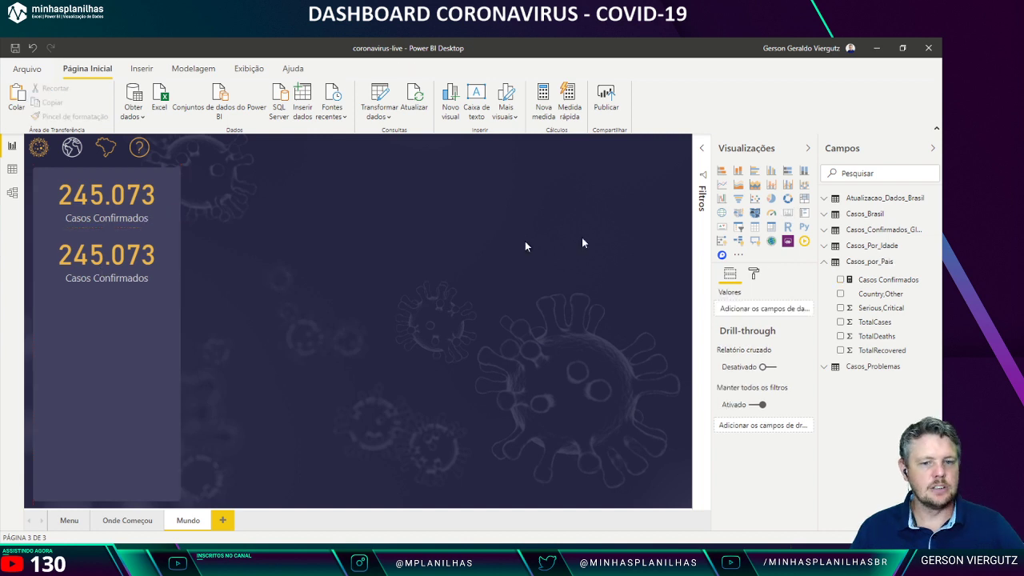
Step: Create a new measure named Total de Mortes in the Casos_por_Pais table
{"action": "right_click", "coordinate": [860, 262]}
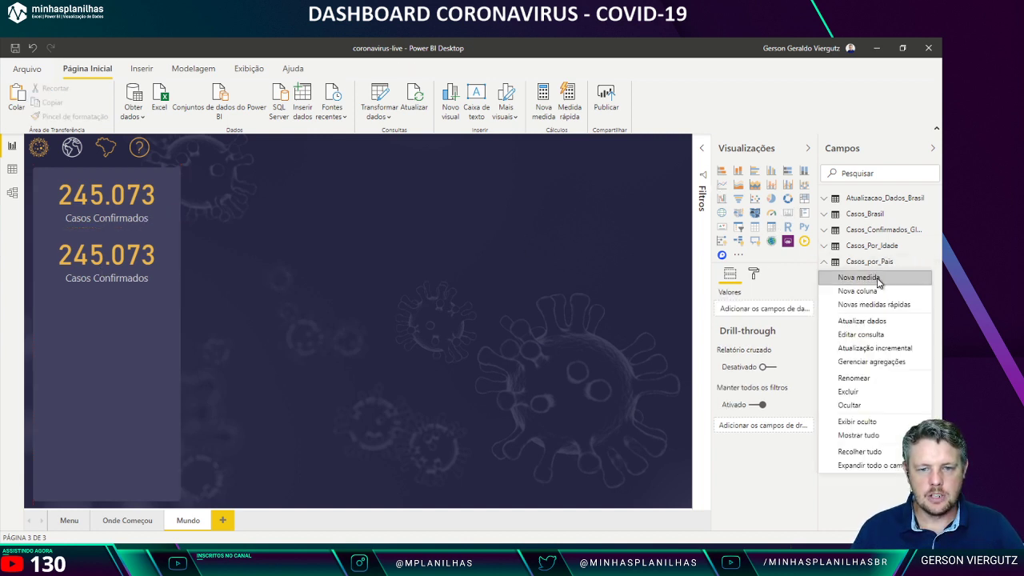
{"action": "left_click", "coordinate": [575, 163]}
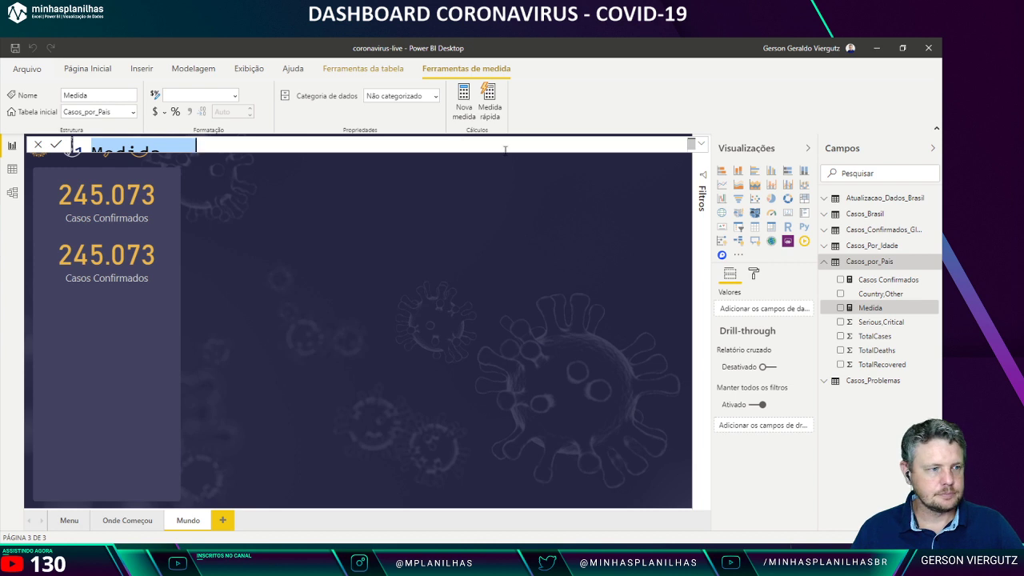
{"action": "left_click", "coordinate": [701, 149]}
{"action": "type", "text": "Total "}
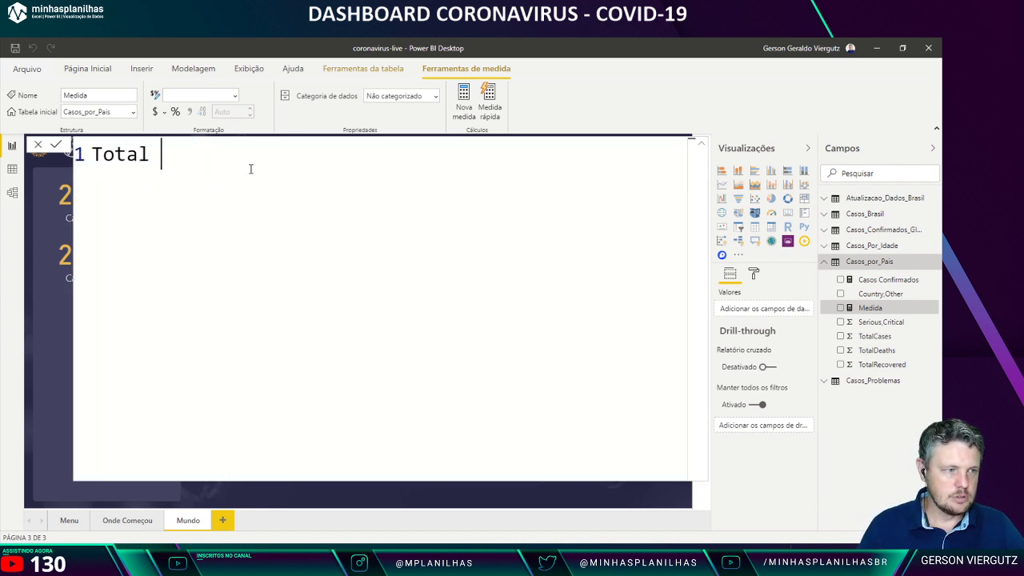
{"action": "type", "text": "de Morr"}
{"action": "key", "text": "BackSpace"}
{"action": "type", "text": "tes"}
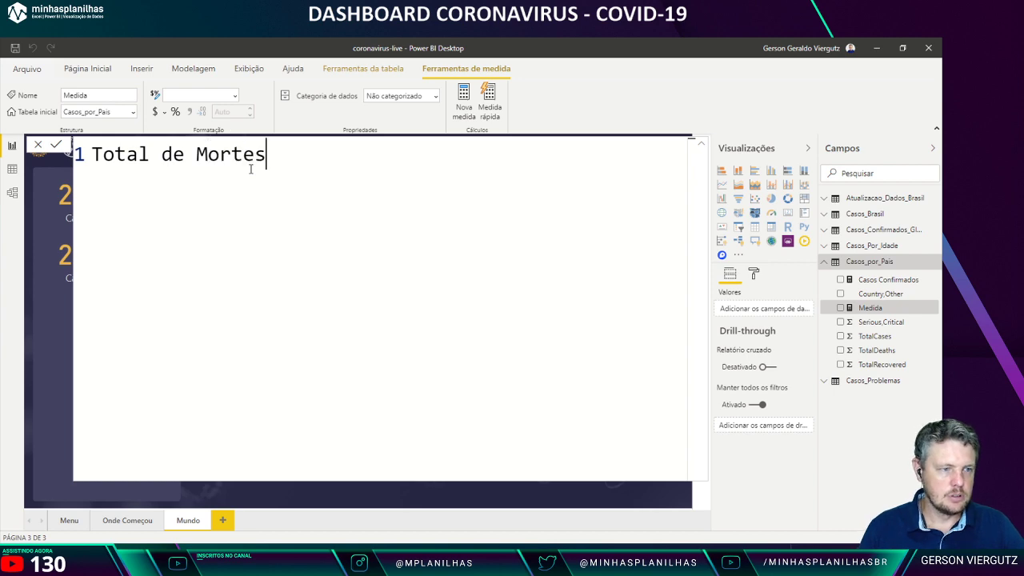
{"action": "type", "text": " ="}
{"action": "key", "text": "Return"}
Step: Define the Total de Mortes measure as SUM(Casos_por_Pais[TotalDeaths]) and format it as a whole number with a thousands separator
{"action": "type", "text": "su,"}
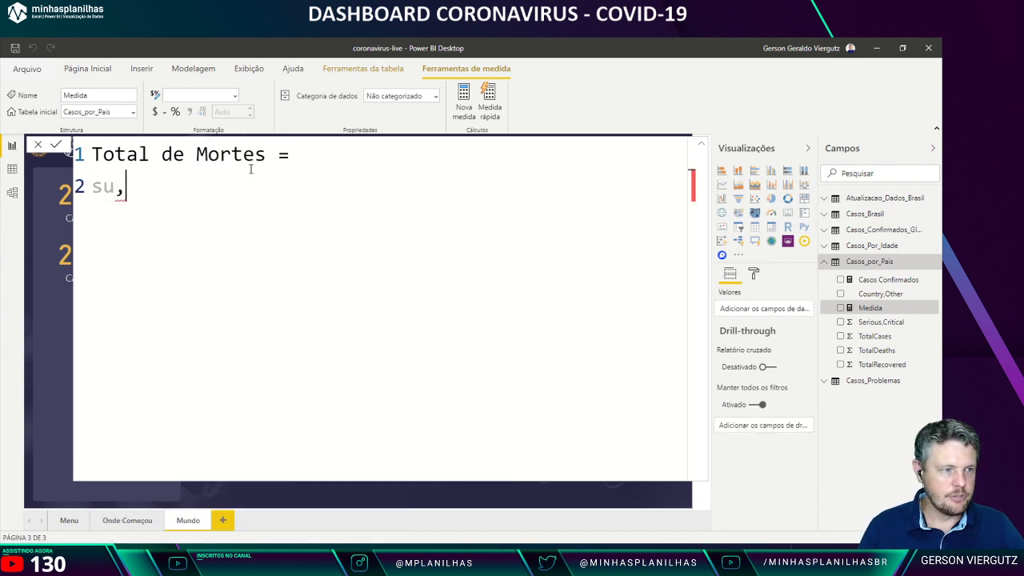
{"action": "key", "text": "BackSpace"}
{"action": "type", "text": "m(m"}
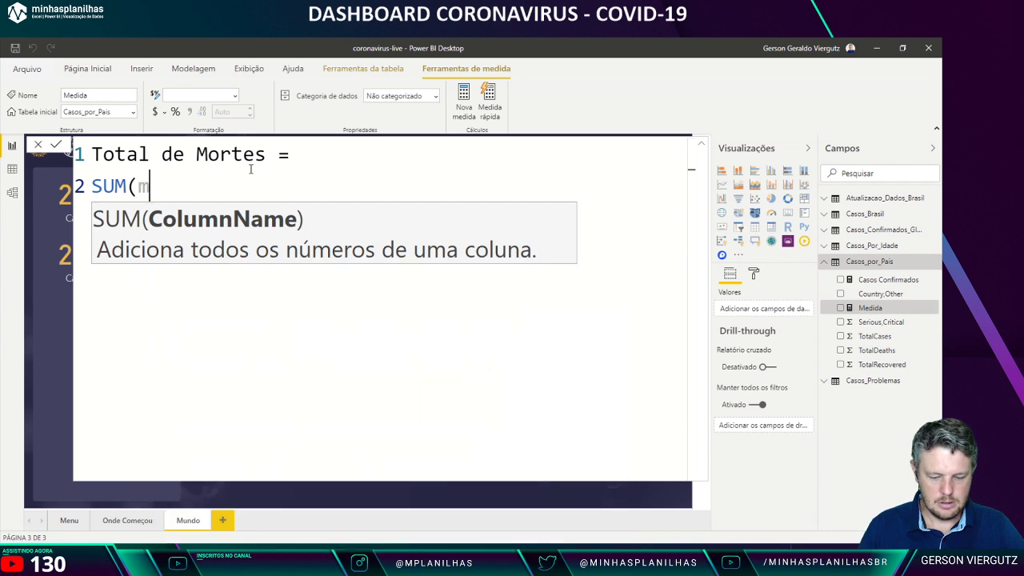
{"action": "key", "text": "BackSpace"}
{"action": "type", "text": "de"}
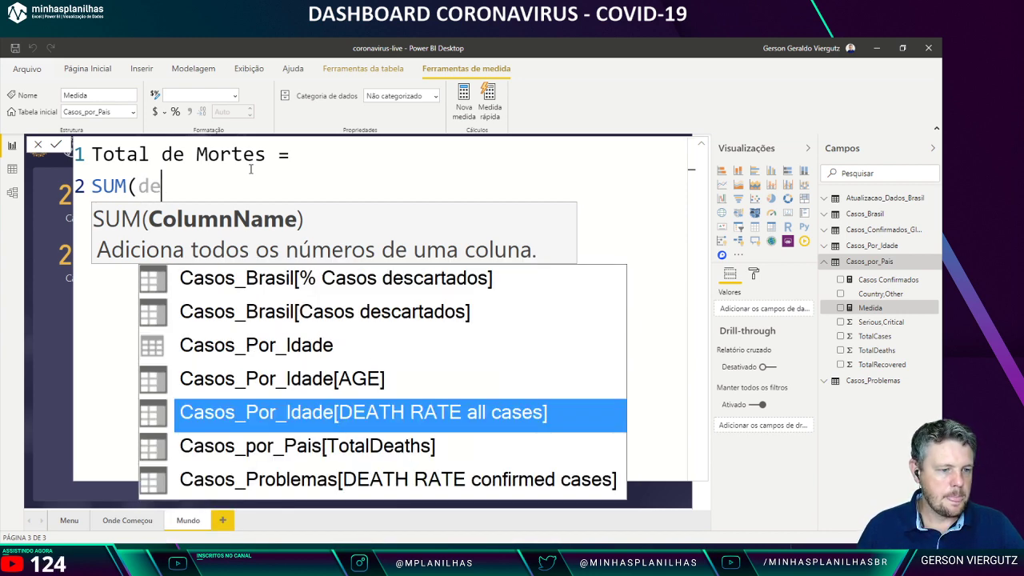
{"action": "key", "text": "Down"}
{"action": "key", "text": "Tab"}
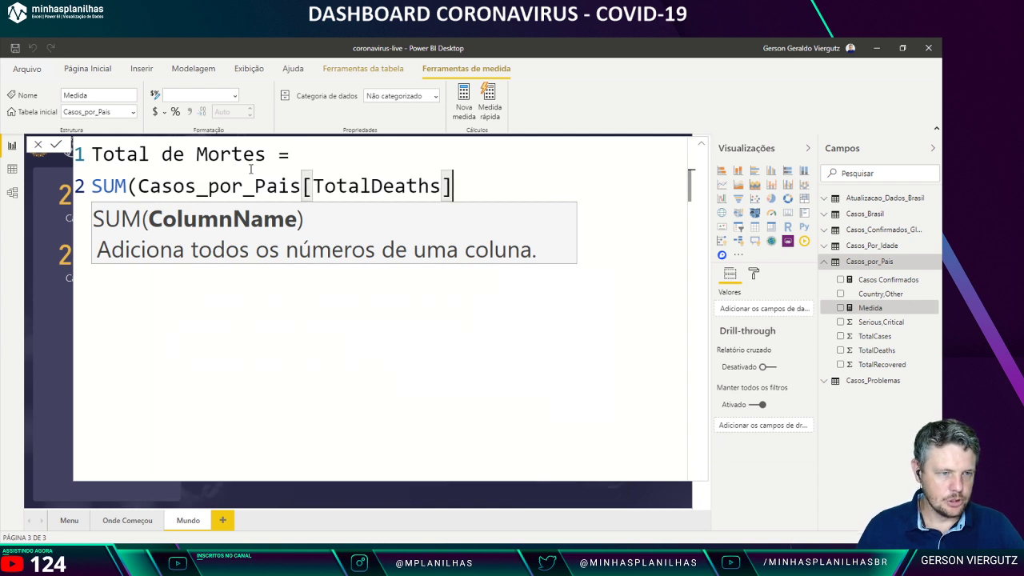
{"action": "type", "text": ")"}
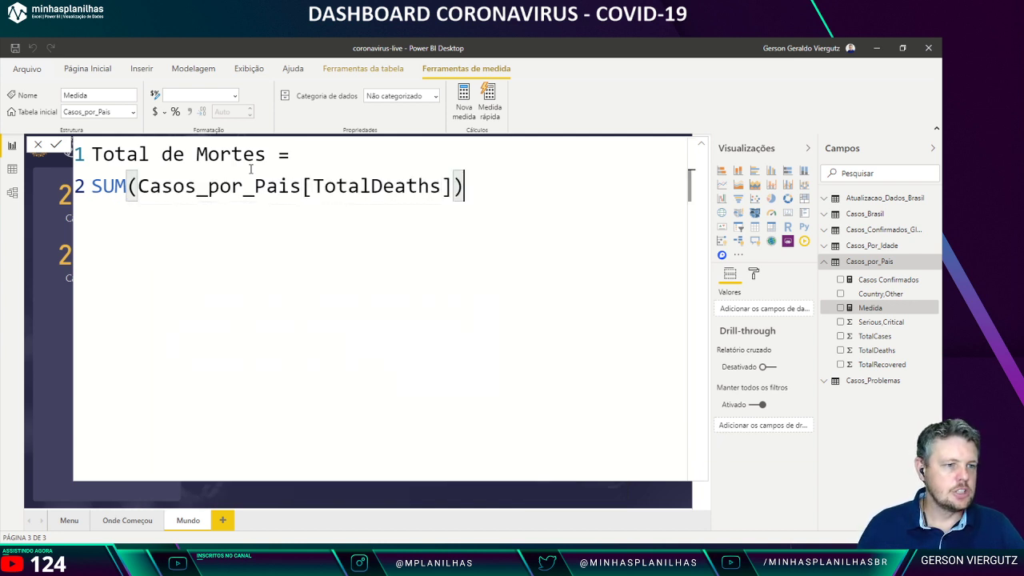
{"action": "key", "text": "Return"}
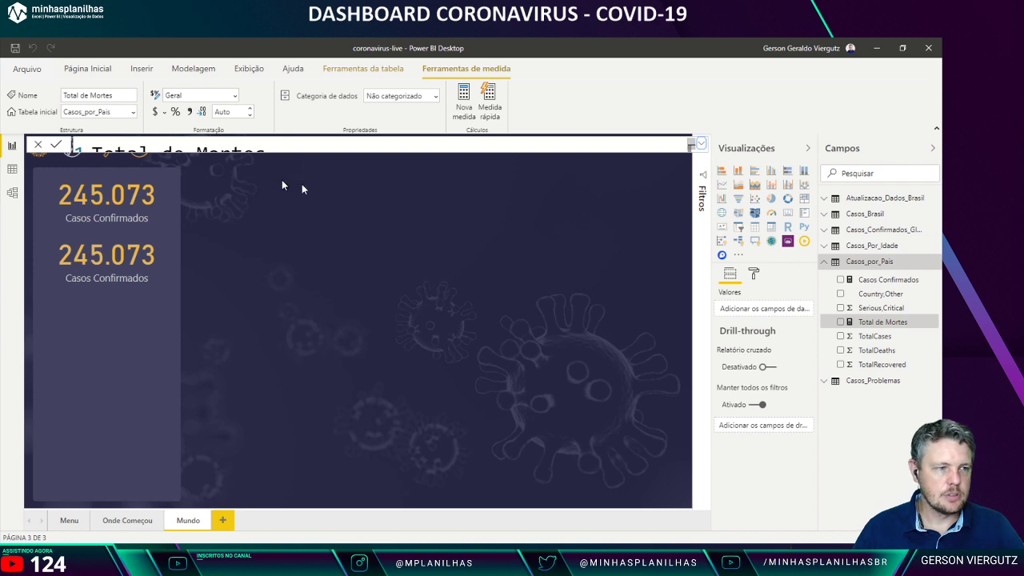
{"action": "left_click", "coordinate": [227, 97]}
{"action": "key", "text": "Escape"}
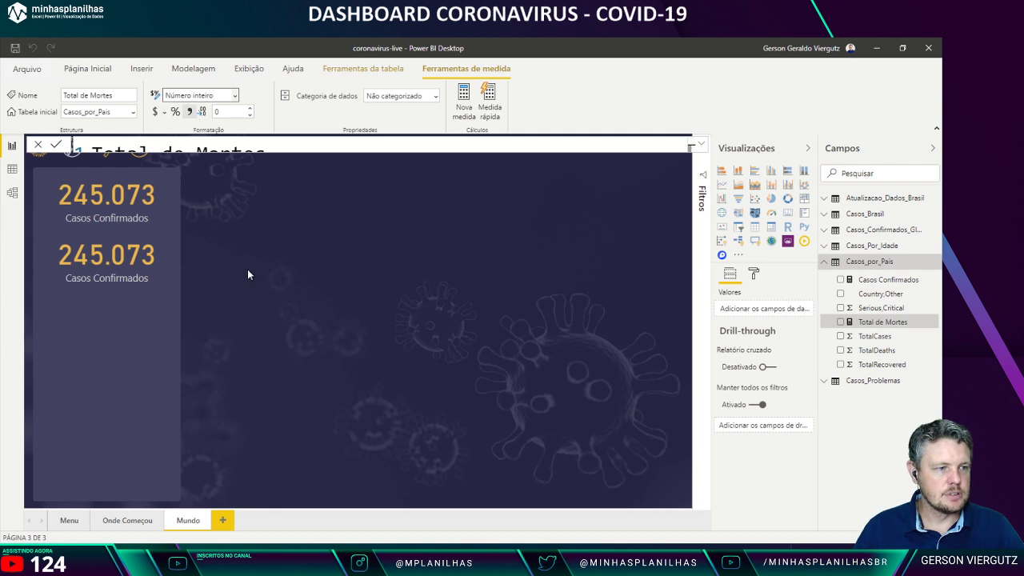
Step: Replace the field of the lower, duplicated card with the Total de Mortes measure
{"action": "left_click", "coordinate": [85, 268]}
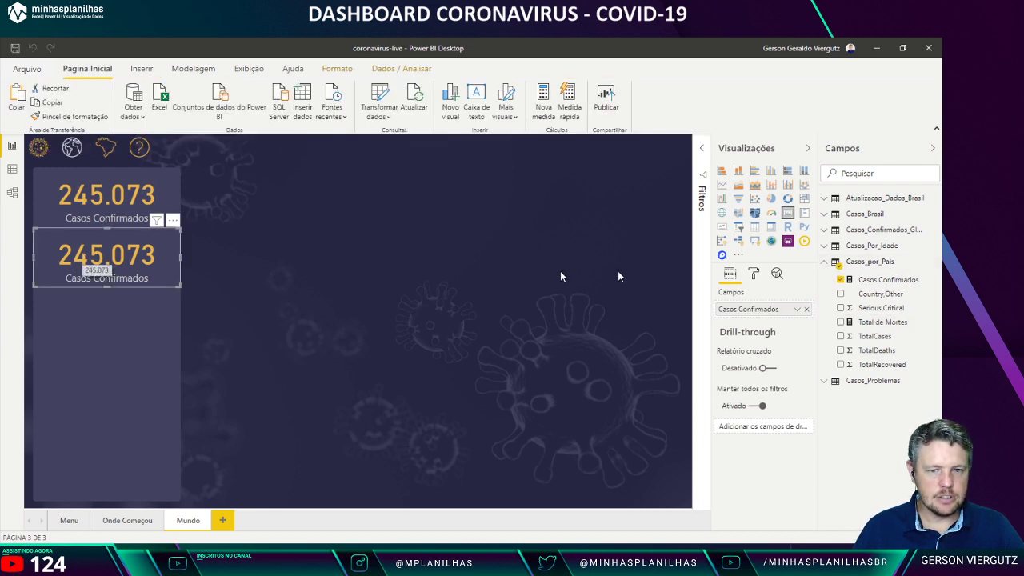
{"action": "left_click_drag", "start_coordinate": [880, 323], "coordinate": [768, 313]}
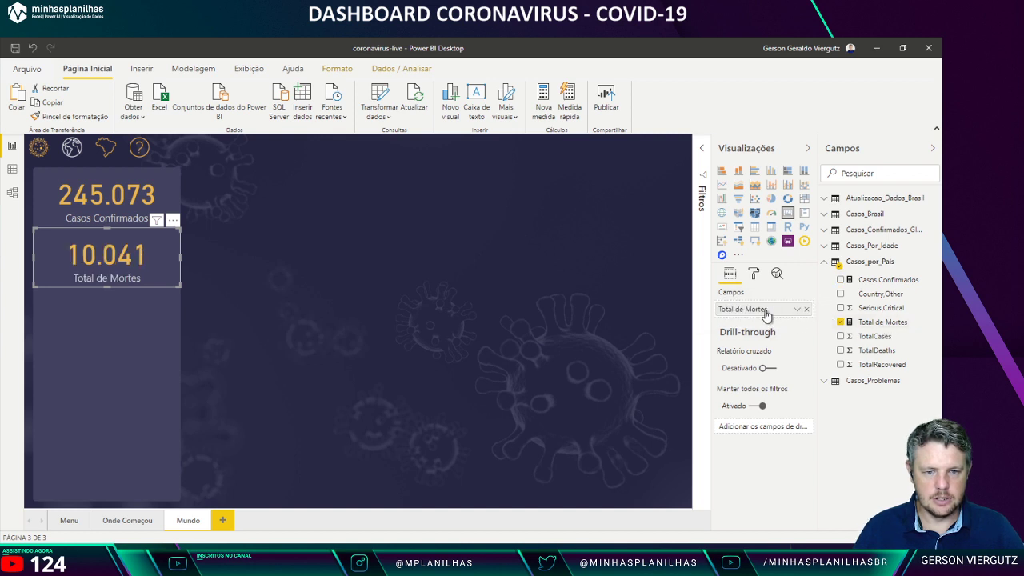
{"action": "left_click", "coordinate": [315, 309]}
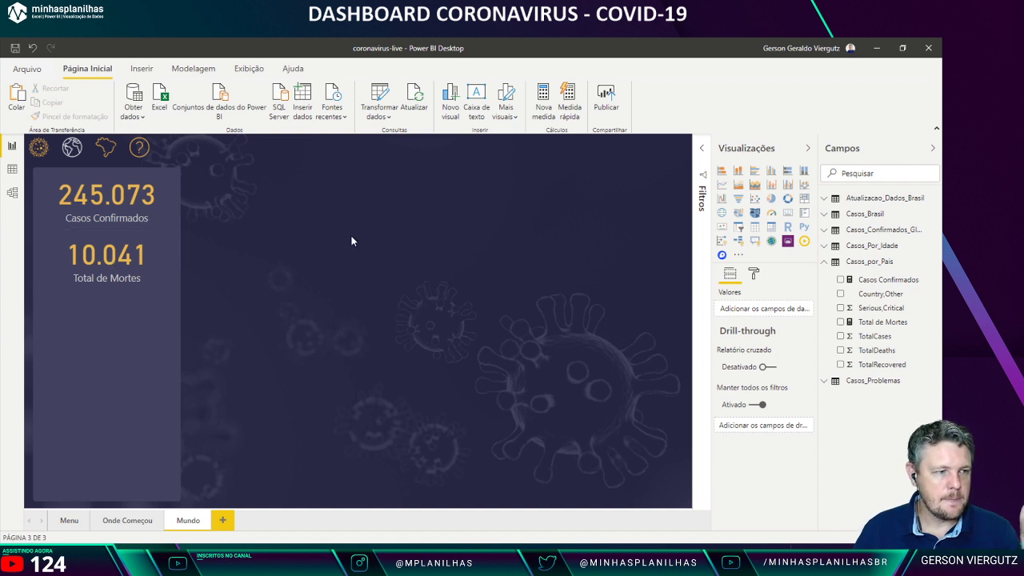
{"action": "mouse_move", "coordinate": [121, 261]}
{"action": "left_mouse_down"}
{"action": "mouse_move", "coordinate": [119, 319]}
{"action": "mouse_move", "coordinate": [118, 252]}
{"action": "left_mouse_up"}
{"action": "left_click", "coordinate": [367, 257]}
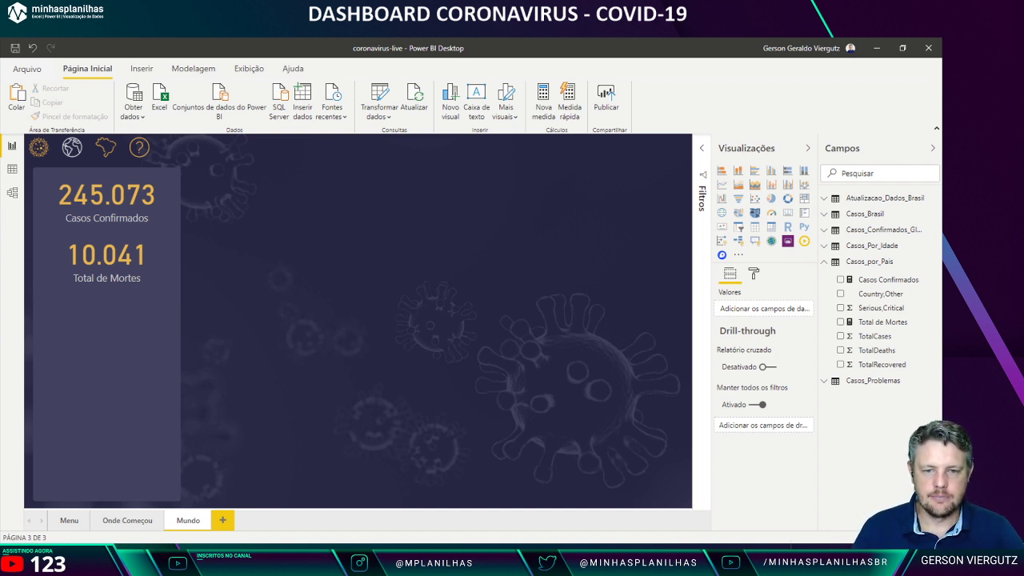
Step: Create a new measure named Taxa de Mortalidade in the Casos_por_Pais table
{"action": "right_click", "coordinate": [873, 261]}
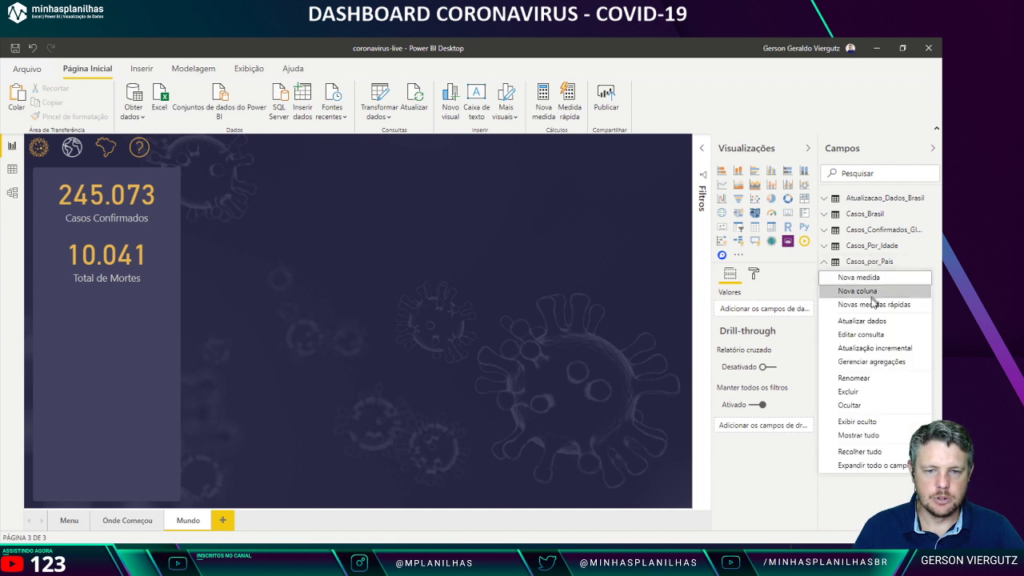
{"action": "left_click", "coordinate": [867, 278]}
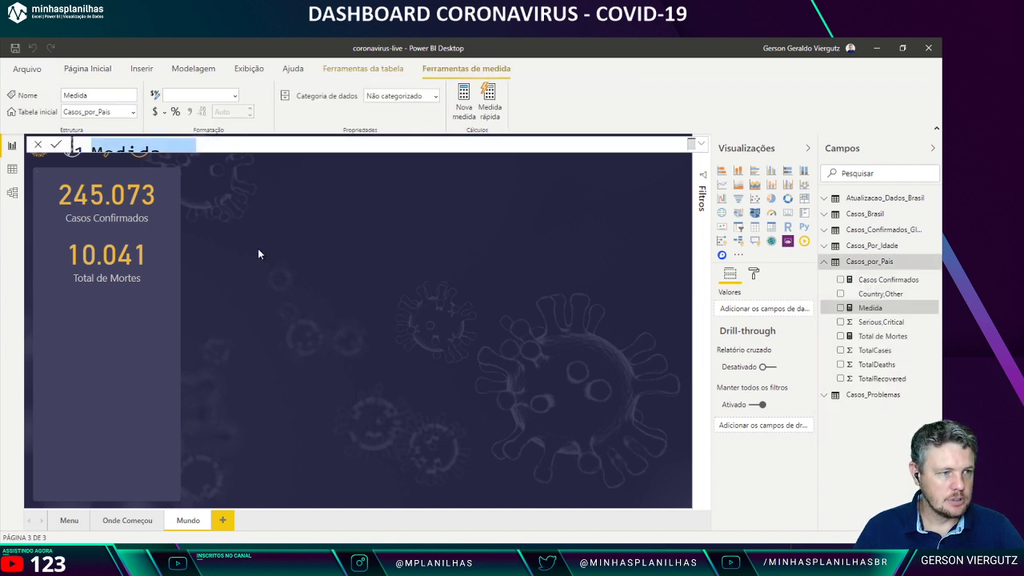
{"action": "left_click", "coordinate": [699, 146]}
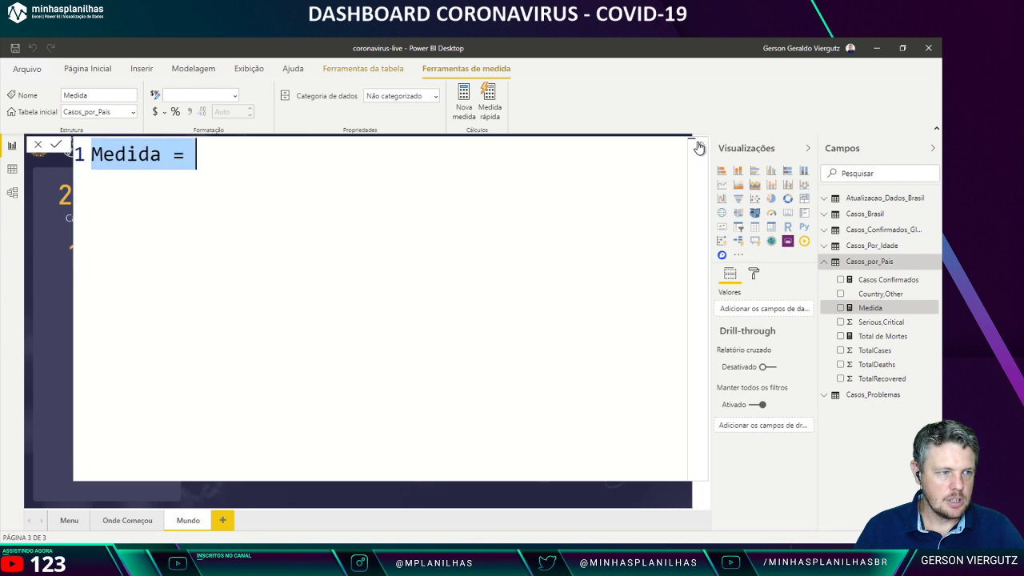
{"action": "type", "text": "Taxa de Mor"}
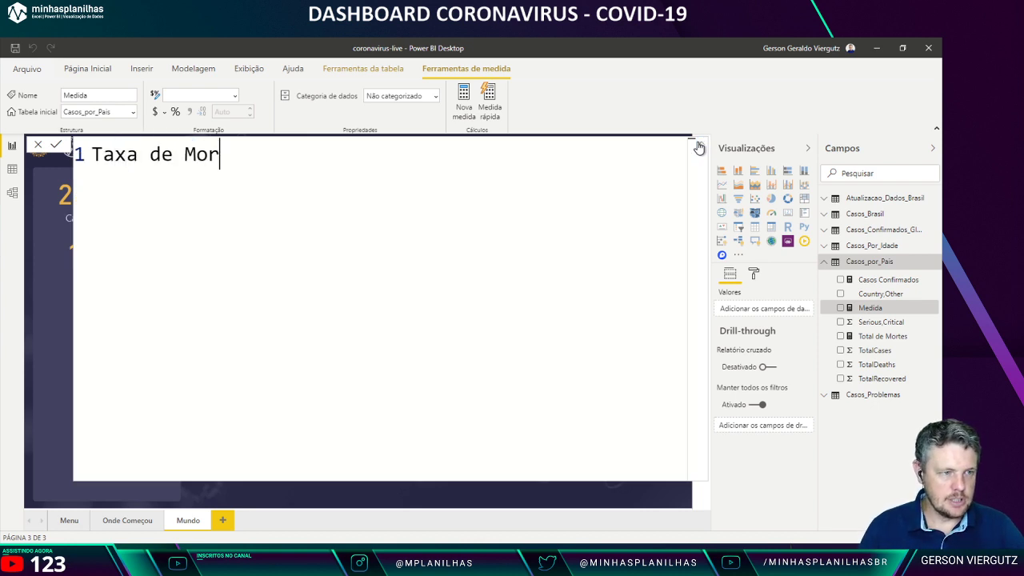
{"action": "type", "text": "talidade ="}
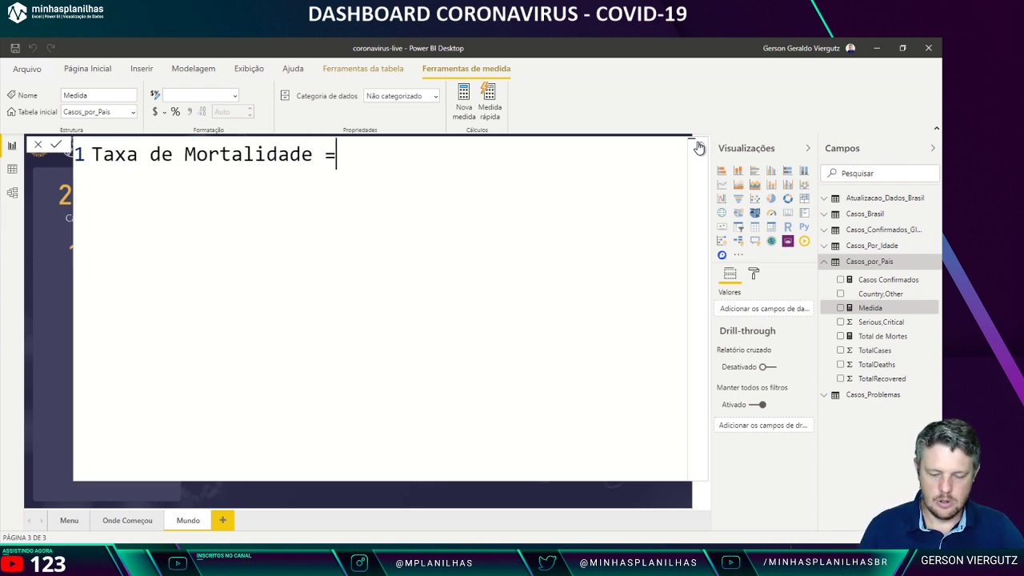
{"action": "key", "text": "shift+Return"}
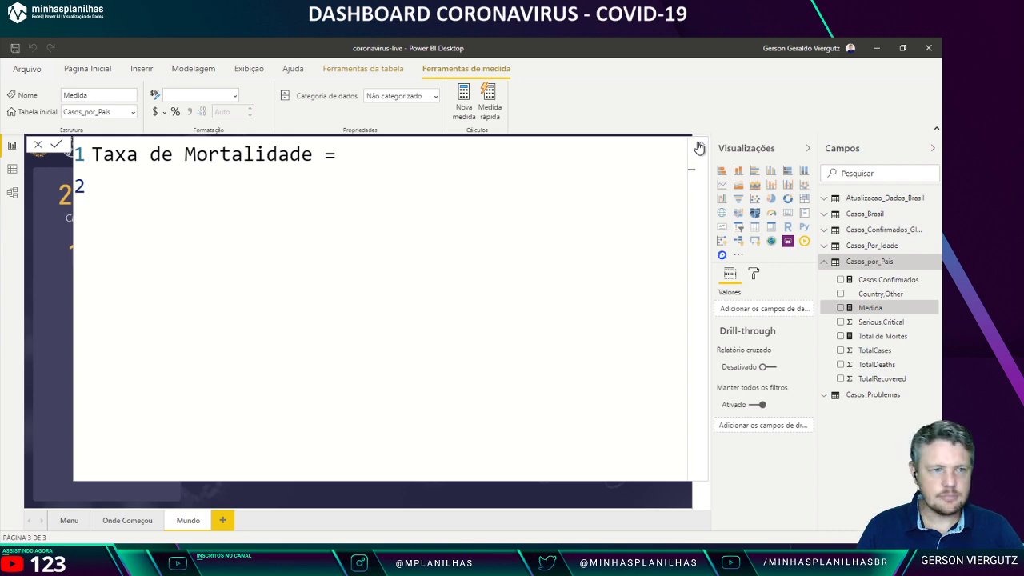
{"action": "type", "text": "CALCULATE("}
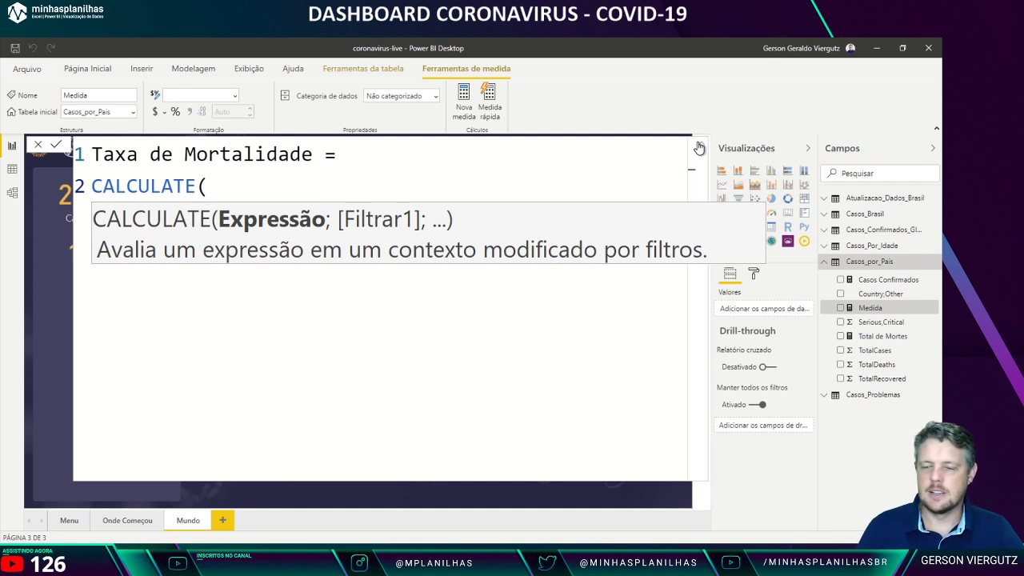
{"action": "key", "text": "shift+Return"}
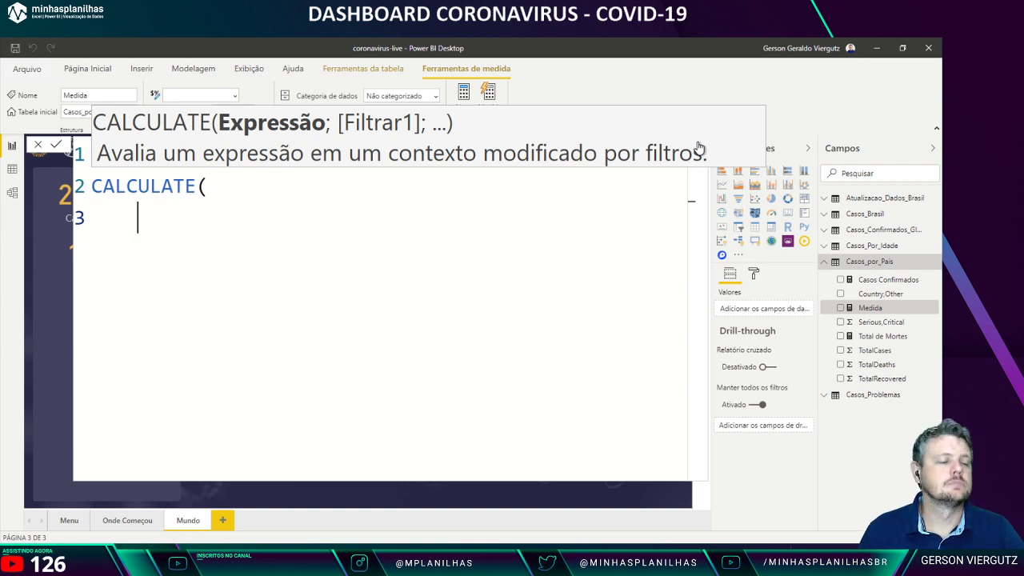
{"action": "key", "text": "Up"}
{"action": "key", "text": "End"}
{"action": "key", "text": "shift+Home"}
Step: Start the Taxa de Mortalidade formula with a DIVIDE function that uses [Total de Mortes] as the numerator
{"action": "type", "text": "D"}
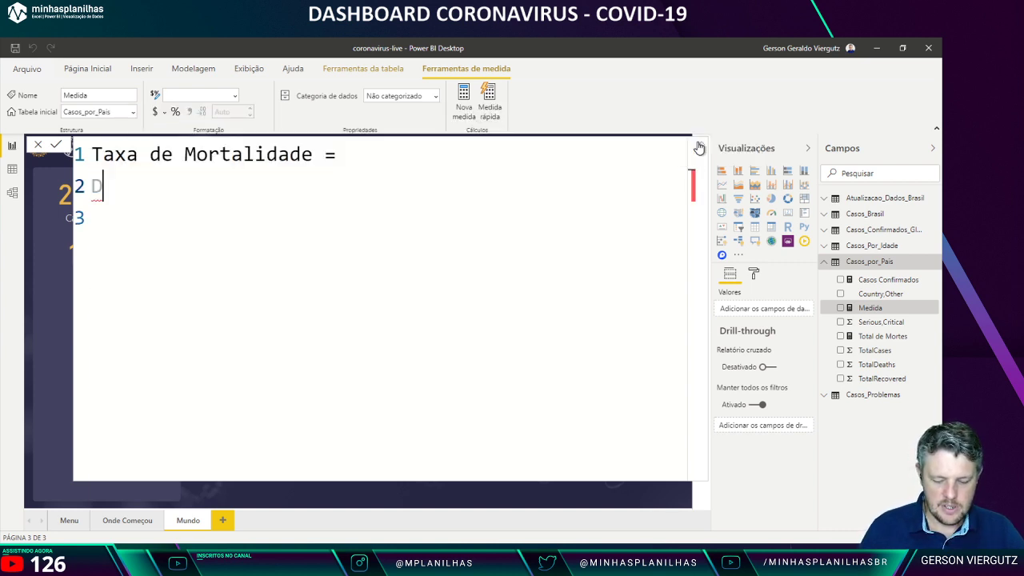
{"action": "type", "text": "IV"}
{"action": "key", "text": "Tab"}
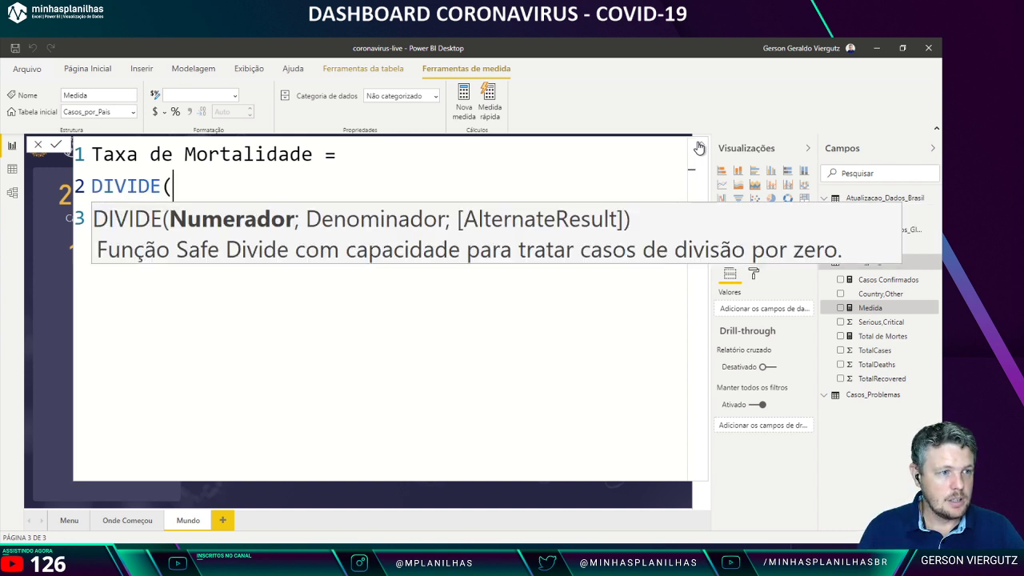
{"action": "key", "text": "shift+Return"}
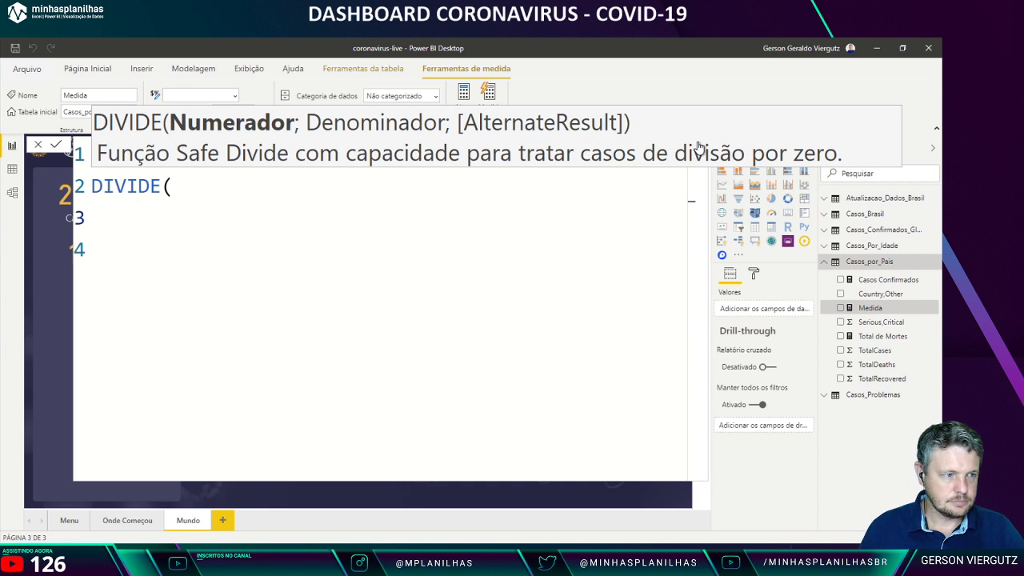
{"action": "type", "text": "TOT"}
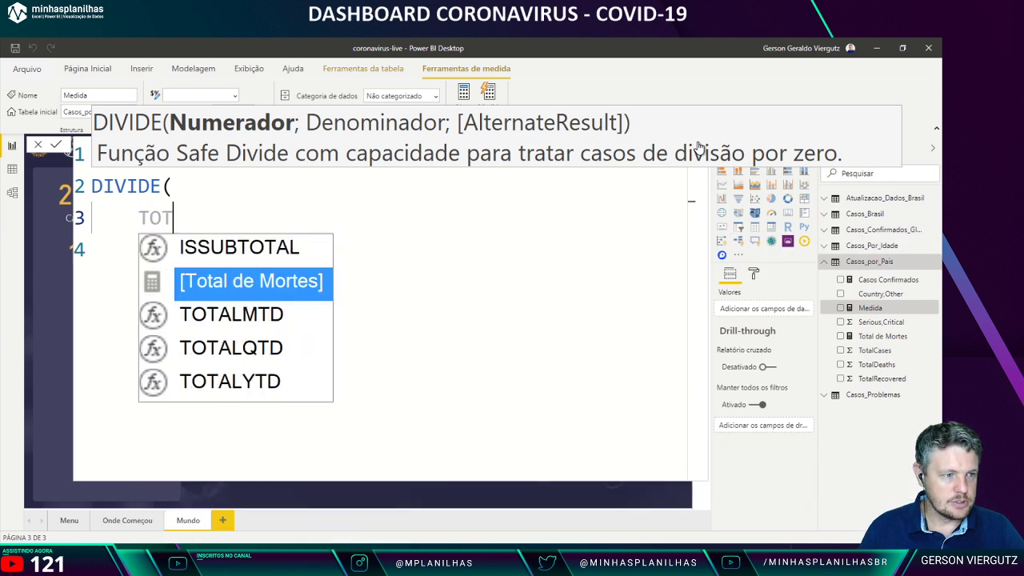
{"action": "key", "text": "Tab"}
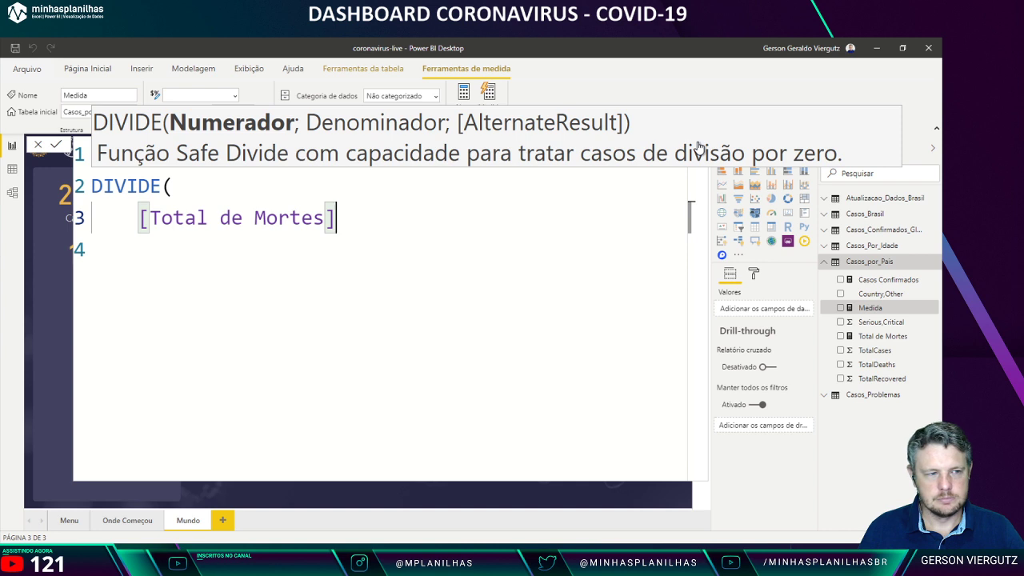
{"action": "type", "text": ";"}
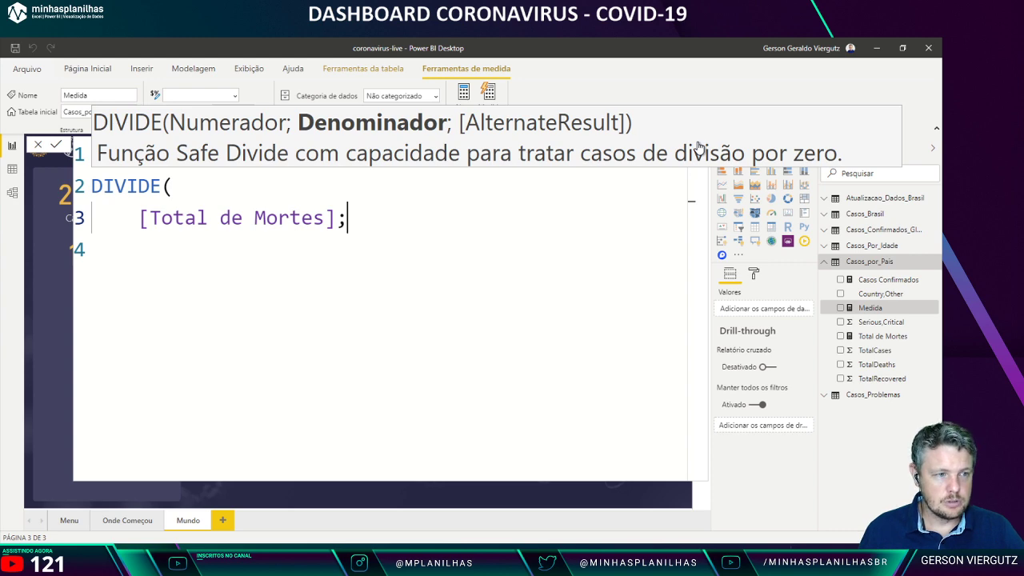
Step: Add the Casos_por_Pais[Casos Confirmados] measure as the denominator and close the DIVIDE function
{"action": "type", "text": "TO"}
{"action": "key", "text": "BackSpace"}
{"action": "key", "text": "BackSpace"}
{"action": "type", "text": "CA"}
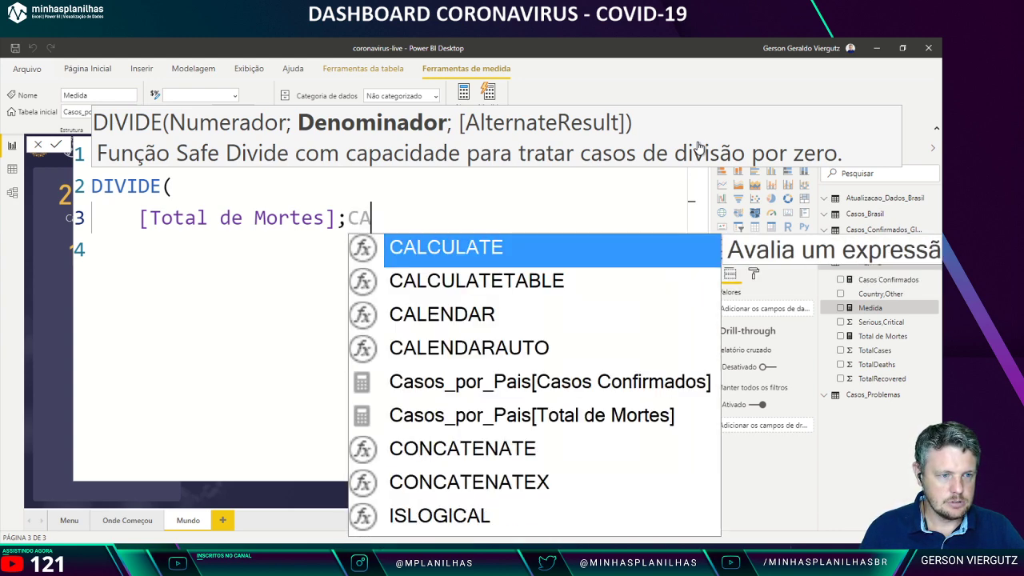
{"action": "key", "text": "Down"}
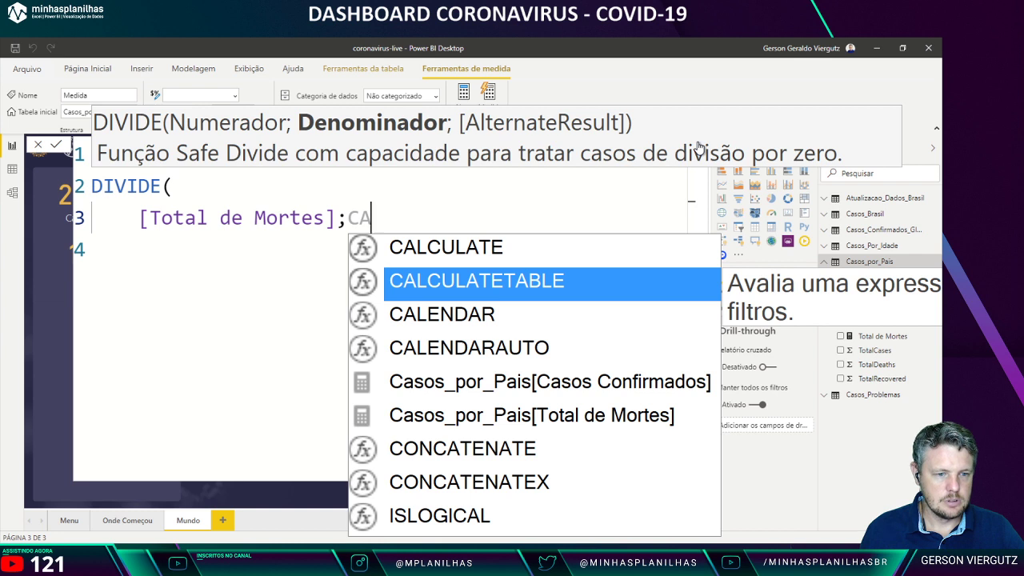
{"action": "key", "text": "Down"}
{"action": "key", "text": "Down"}
{"action": "key", "text": "Down"}
{"action": "key", "text": "Tab"}
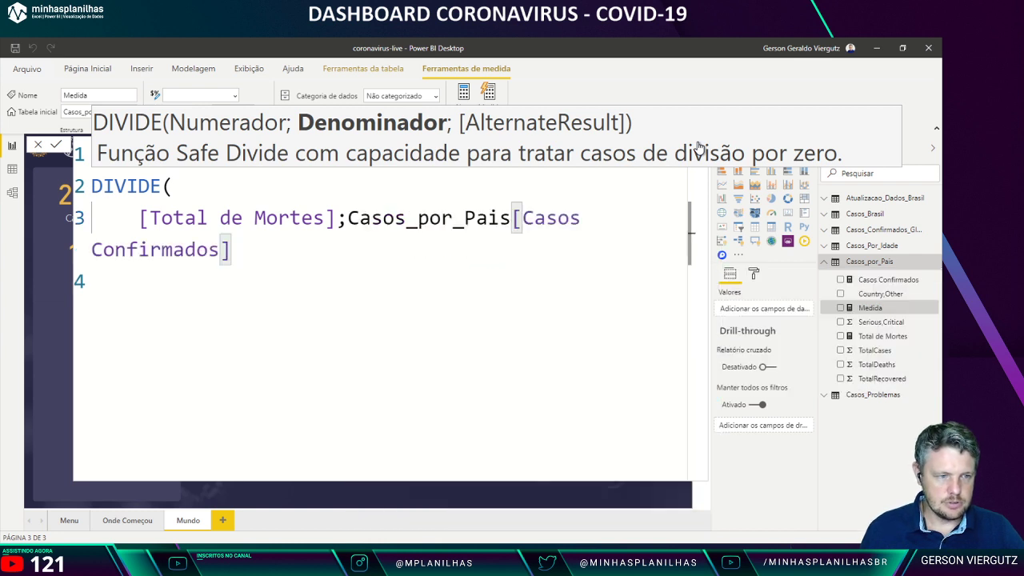
{"action": "type", "text": ")"}
Step: Remove the Casos_por_Pais table prefix from the denominator, leaving only [Casos Confirmados]
{"action": "key", "text": "Up"}
{"action": "key", "text": "Right"}
{"action": "key", "text": "Right"}
{"action": "key", "text": "Right"}
{"action": "key", "text": "Right"}
{"action": "key", "text": "Right"}
{"action": "key", "text": "Right"}
{"action": "key", "text": "Right"}
{"action": "key", "text": "Right"}
{"action": "key", "text": "Right"}
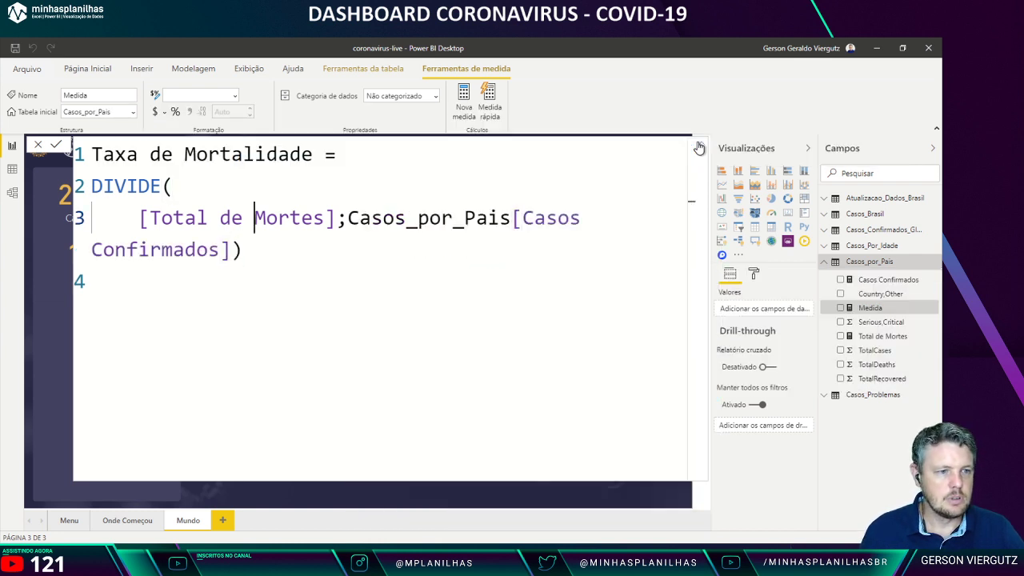
{"action": "key", "text": "Delete"}
{"action": "key", "text": "Delete"}
{"action": "key", "text": "Delete"}
{"action": "key", "text": "Delete"}
{"action": "key", "text": "Delete"}
{"action": "key", "text": "Delete"}
{"action": "key", "text": "Delete"}
{"action": "key", "text": "Delete"}
{"action": "key", "text": "Delete"}
{"action": "key", "text": "Delete"}
{"action": "key", "text": "Delete"}
{"action": "key", "text": "Delete"}
{"action": "key", "text": "Delete"}
{"action": "key", "text": "Delete"}
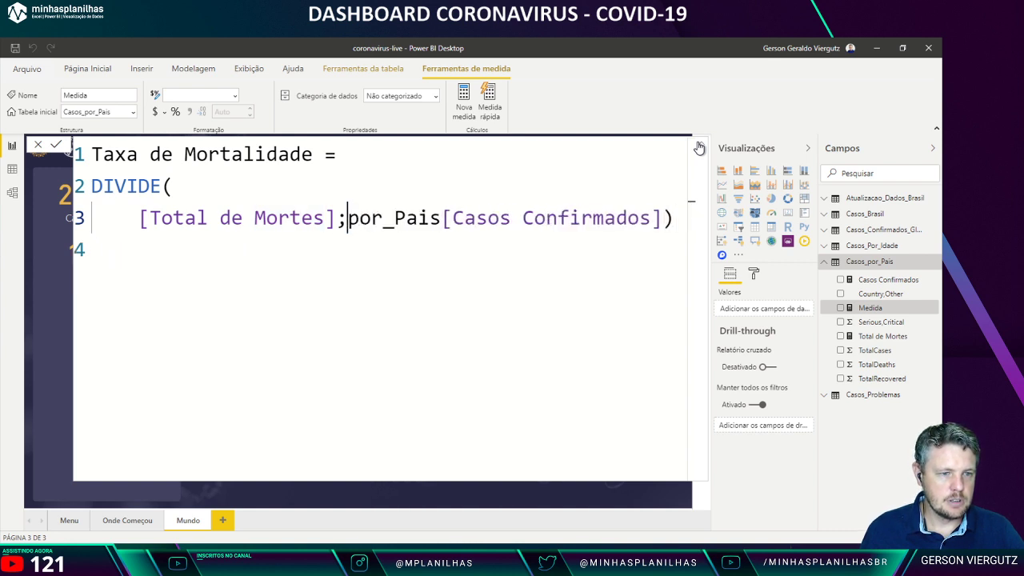
{"action": "key", "text": "Delete"}
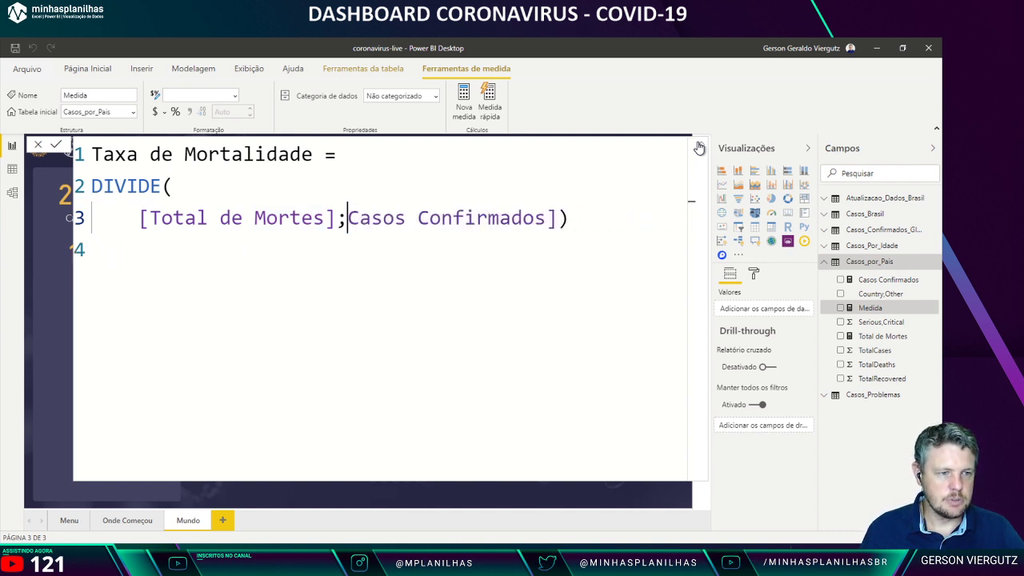
{"action": "type", "text": "["}
{"action": "key", "text": "End"}
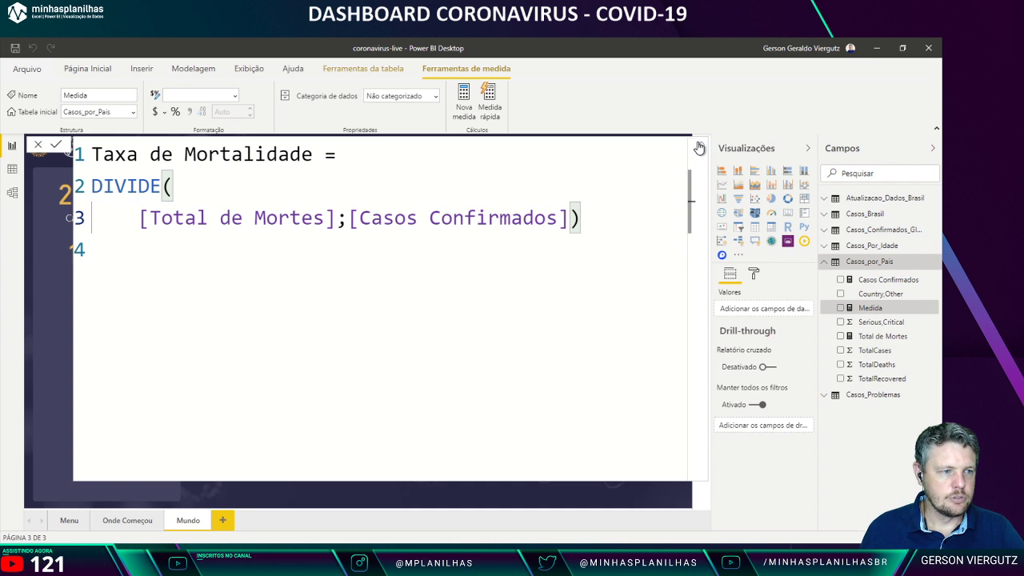
Step: Commit the Taxa de Mortalidade measure, review its formula and format it as a percentage
{"action": "left_click", "coordinate": [698, 148]}
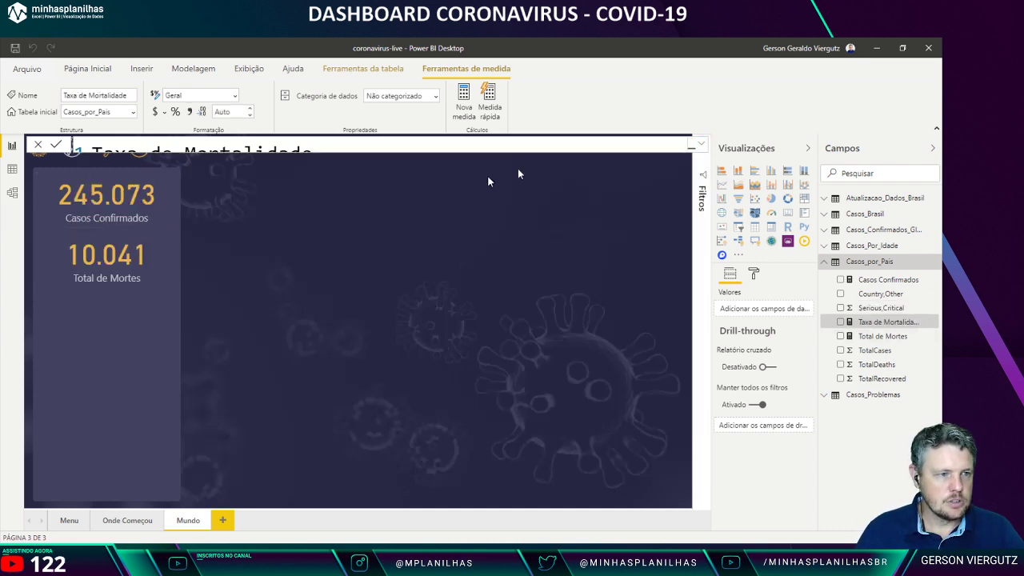
{"action": "left_click", "coordinate": [700, 144]}
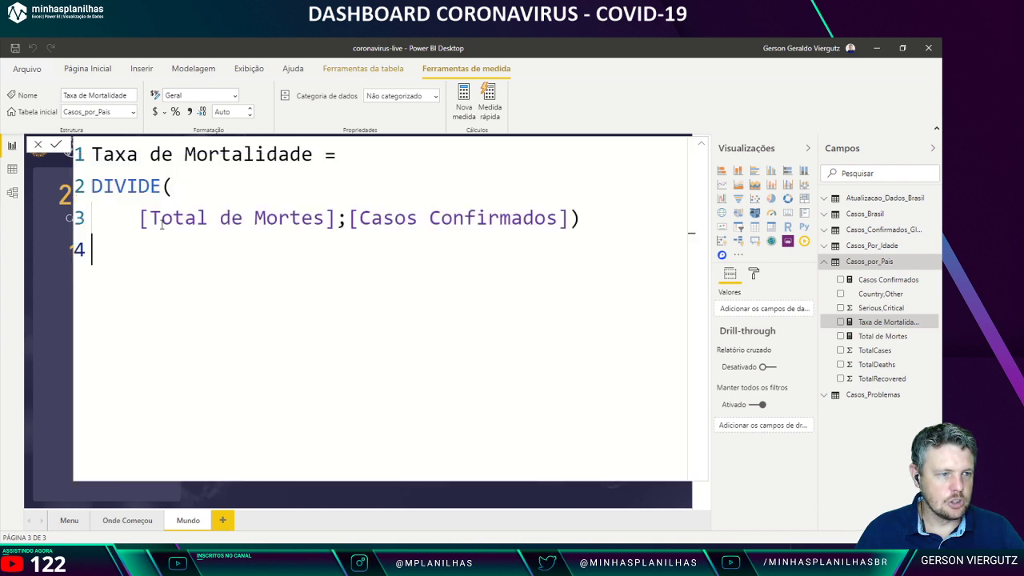
{"action": "left_click_drag", "start_coordinate": [161, 224], "coordinate": [243, 219]}
{"action": "left_click", "coordinate": [406, 218]}
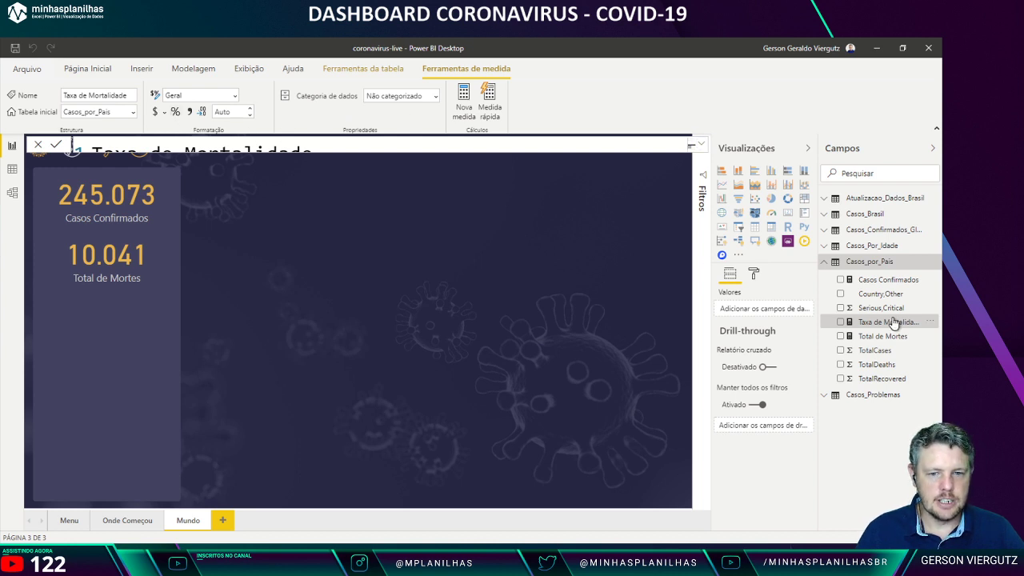
{"action": "left_click", "coordinate": [176, 112]}
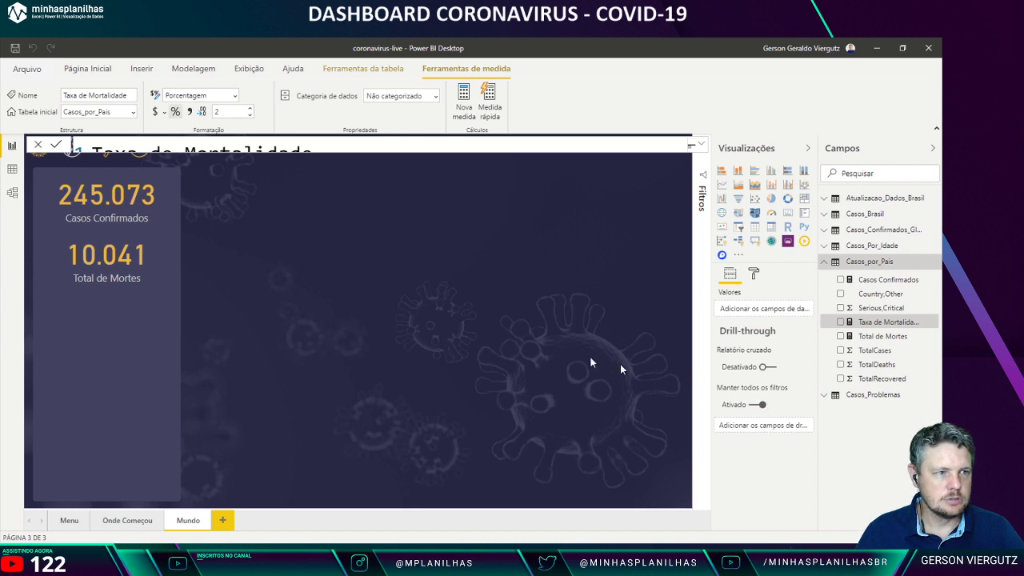
Step: Duplicate the Total de Mortes card and align the copy directly below it
{"action": "left_click", "coordinate": [121, 276]}
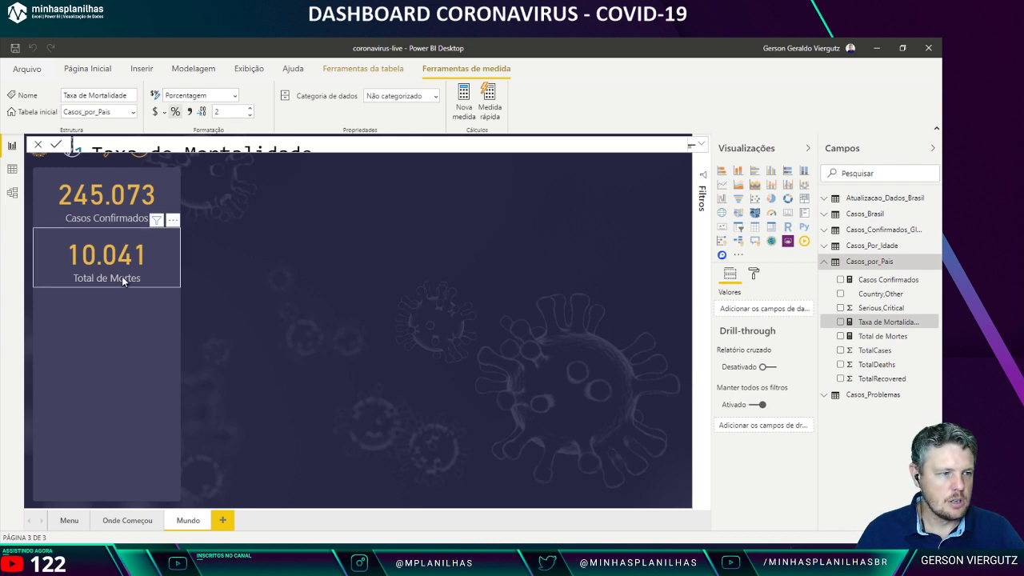
{"action": "key", "text": "ctrl+c"}
{"action": "key", "text": "ctrl+v"}
{"action": "left_click_drag", "start_coordinate": [124, 270], "coordinate": [109, 316]}
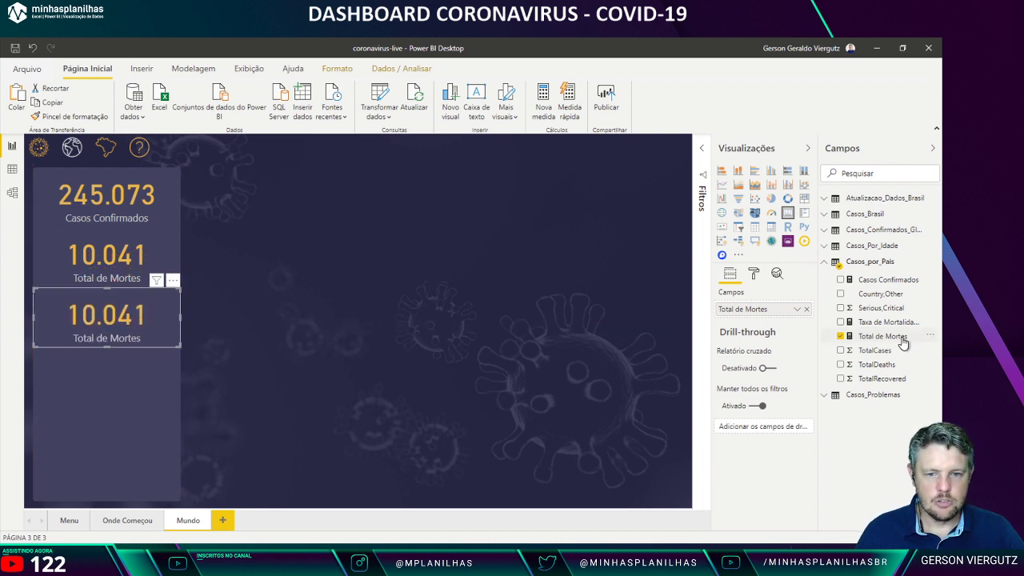
Step: Replace the field of the lowest card with the Taxa de Mortalidade measure and deselect the card
{"action": "left_click_drag", "start_coordinate": [758, 310], "coordinate": [768, 318]}
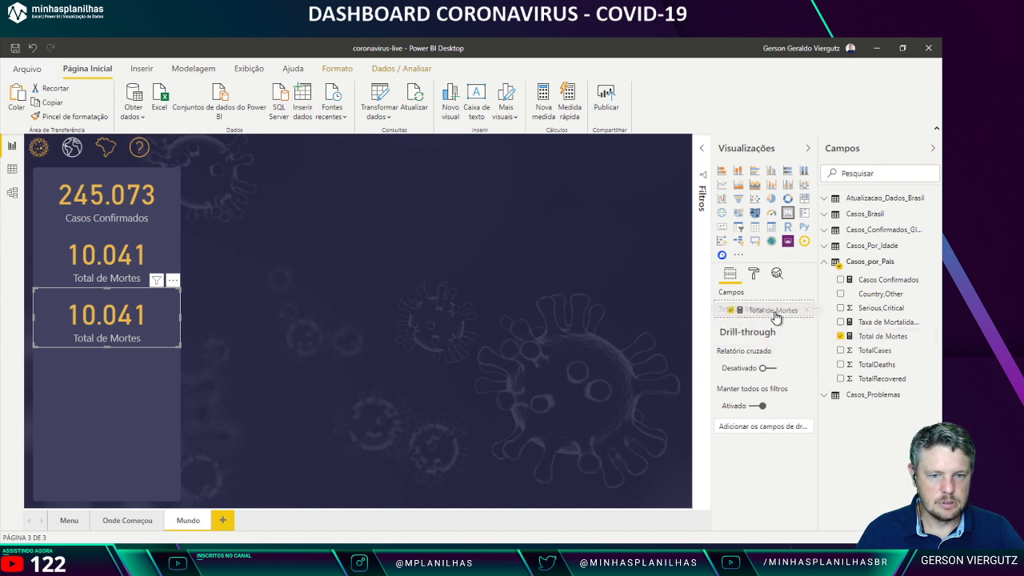
{"action": "left_click_drag", "start_coordinate": [774, 317], "coordinate": [775, 313]}
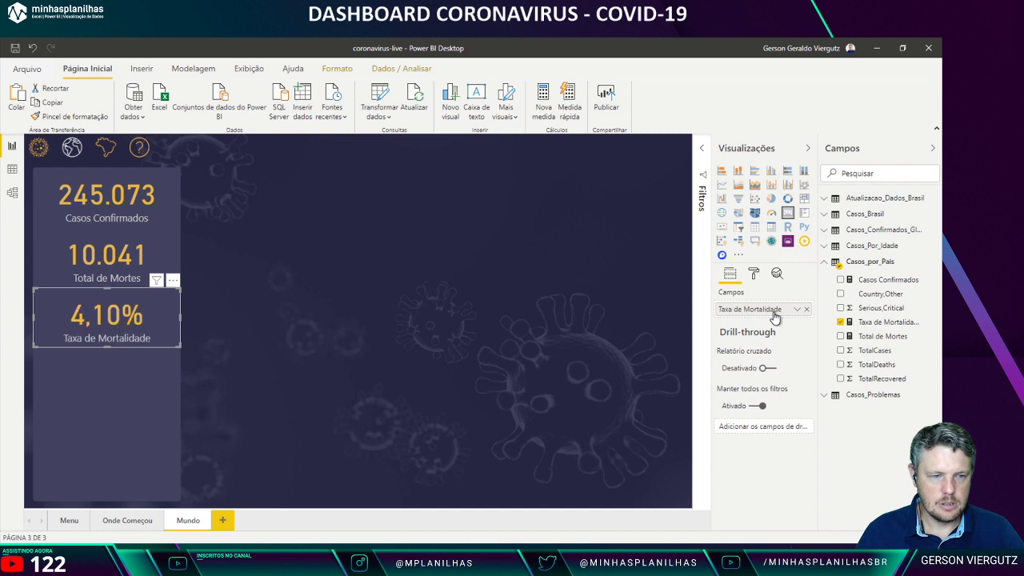
{"action": "left_click", "coordinate": [397, 325]}
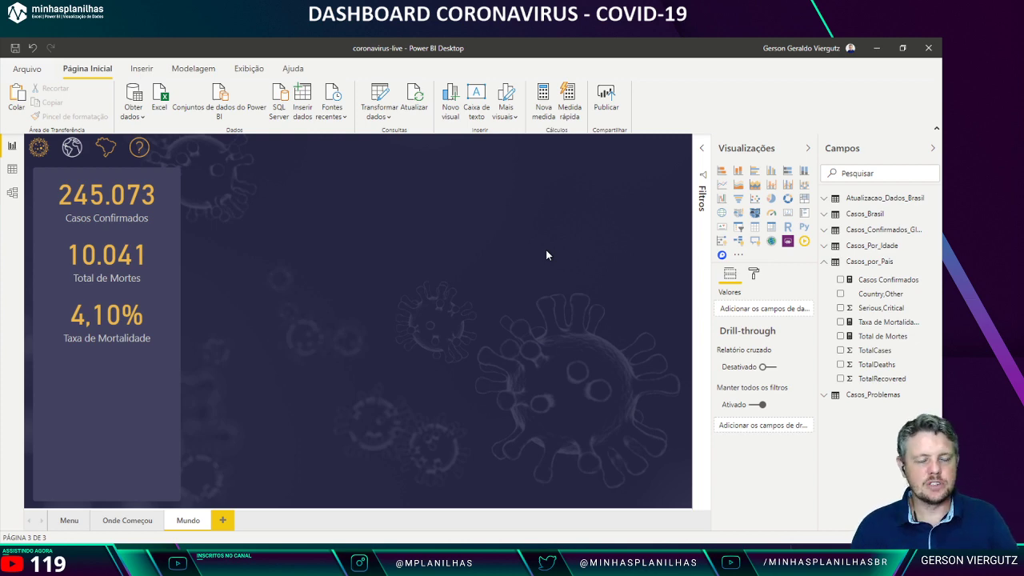
Step: Switch to the published report in the browser, check the country tooltips on the Mundo page and open its detailed table by country
{"action": "key", "text": "alt+Tab"}
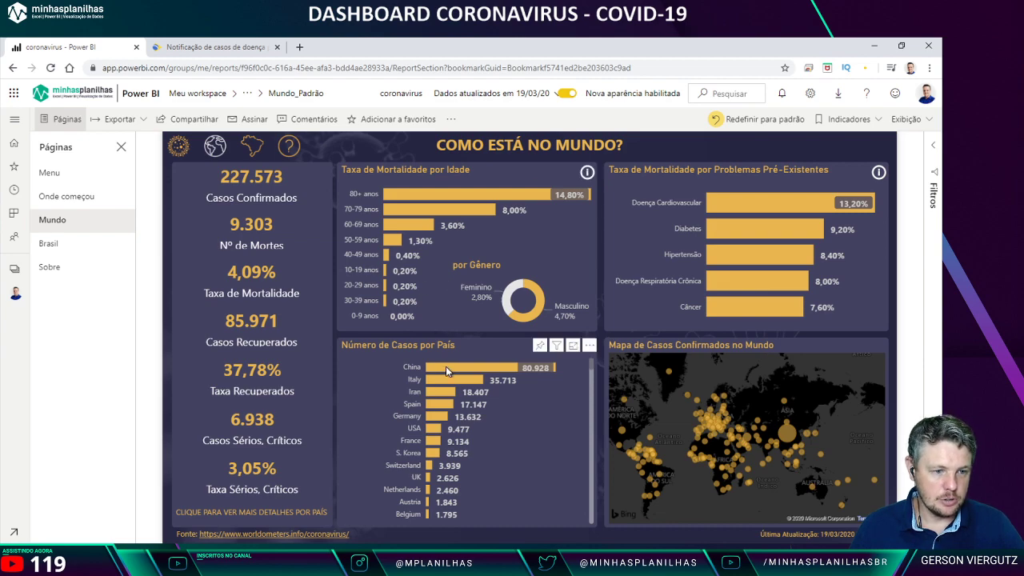
{"action": "mouse_move", "coordinate": [445, 366]}
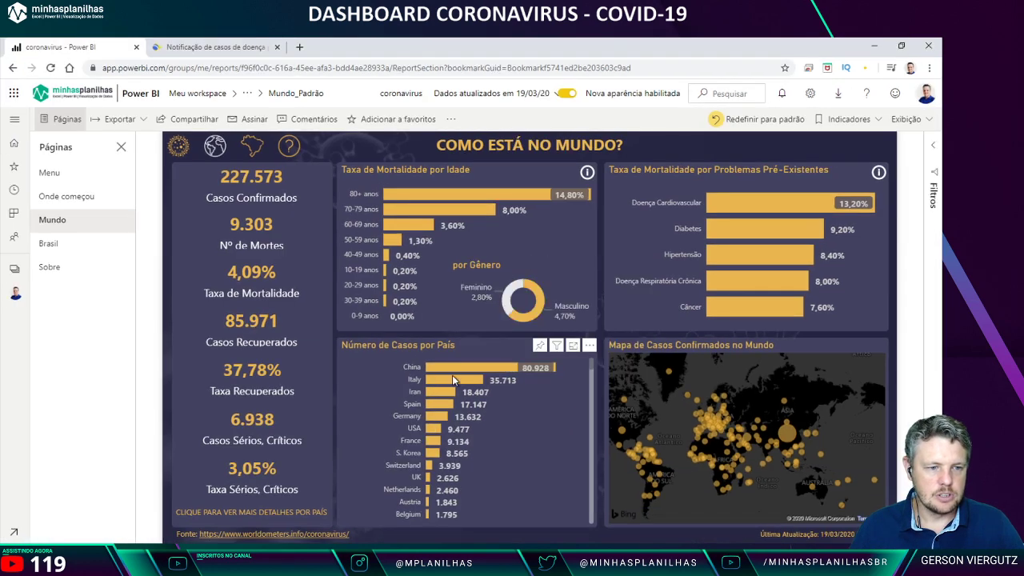
{"action": "mouse_move", "coordinate": [452, 377]}
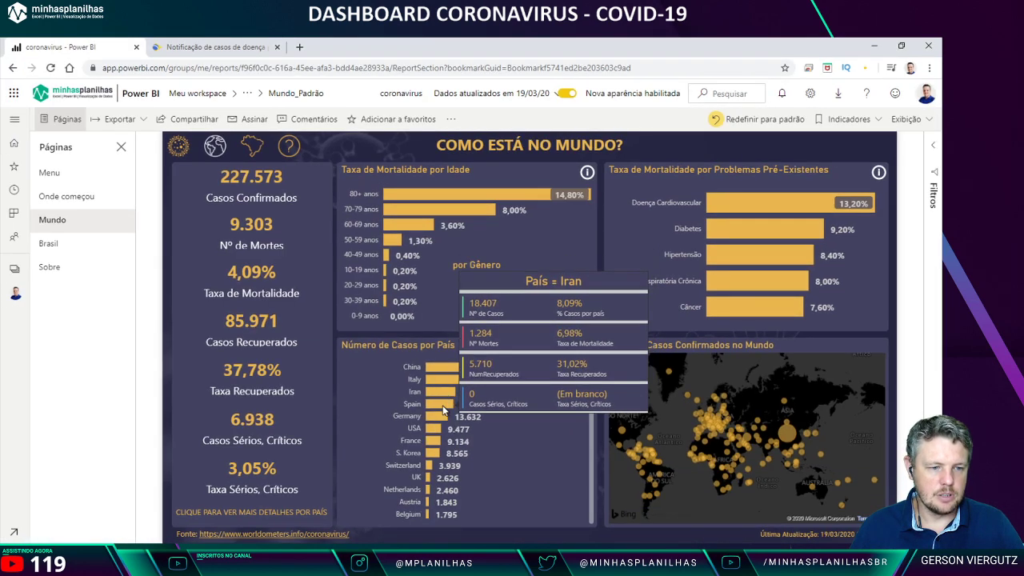
{"action": "mouse_move", "coordinate": [436, 420]}
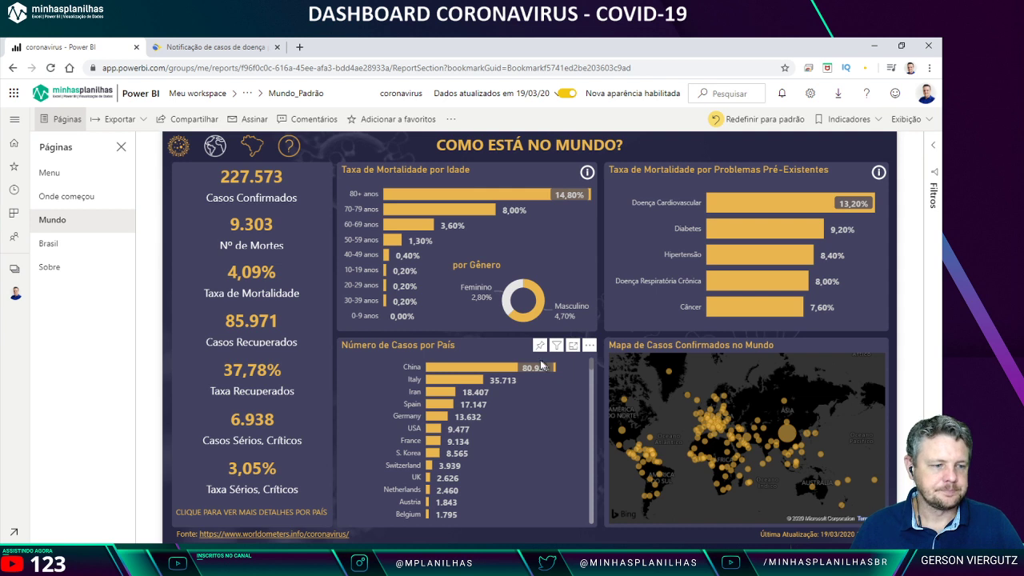
{"action": "left_click", "coordinate": [276, 513]}
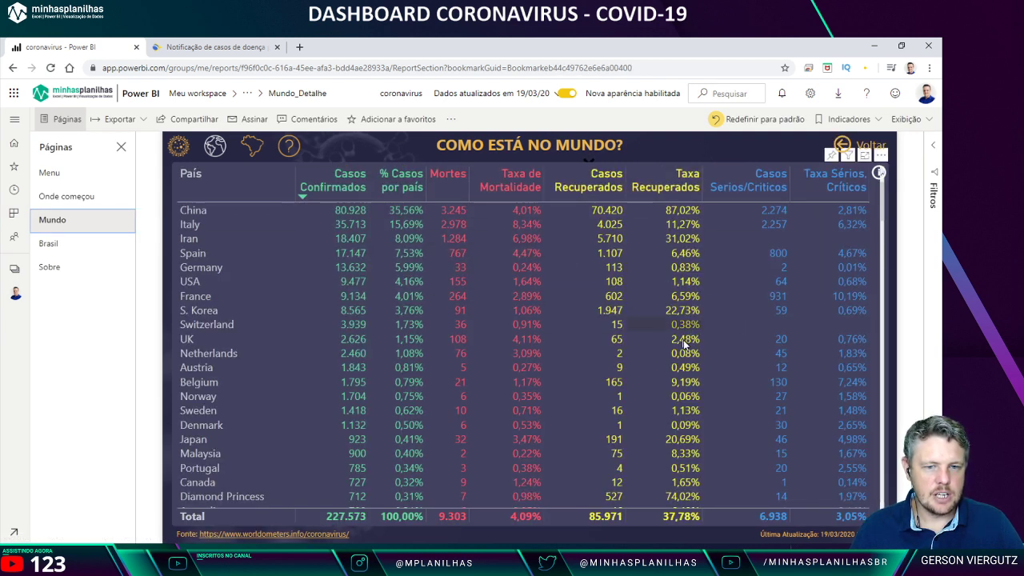
Step: Leave the detailed country table, review the Sobre, Onde começou and Mundo pages of the published report and return to Power BI Desktop
{"action": "left_click", "coordinate": [845, 150]}
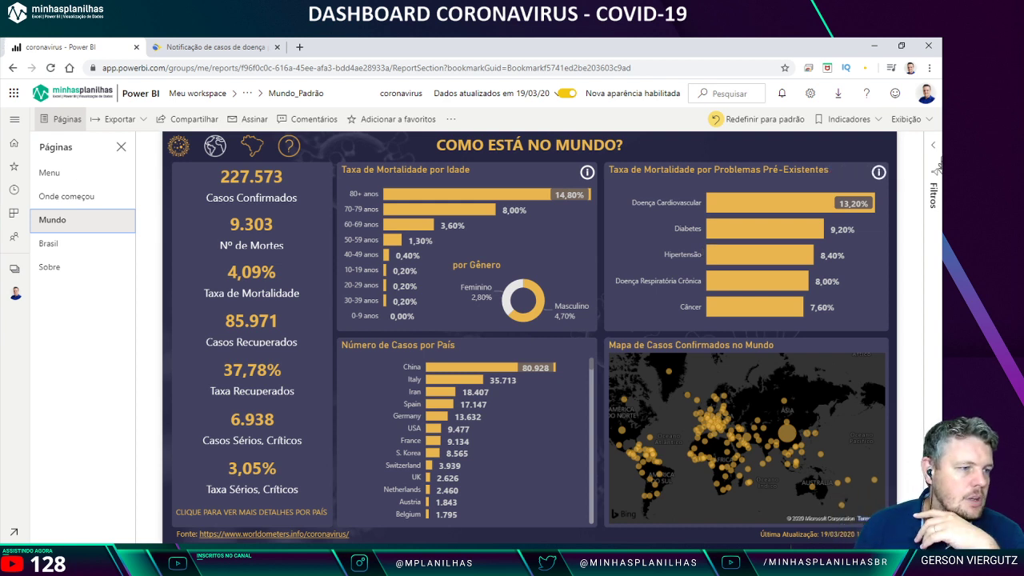
{"action": "left_click", "coordinate": [54, 268]}
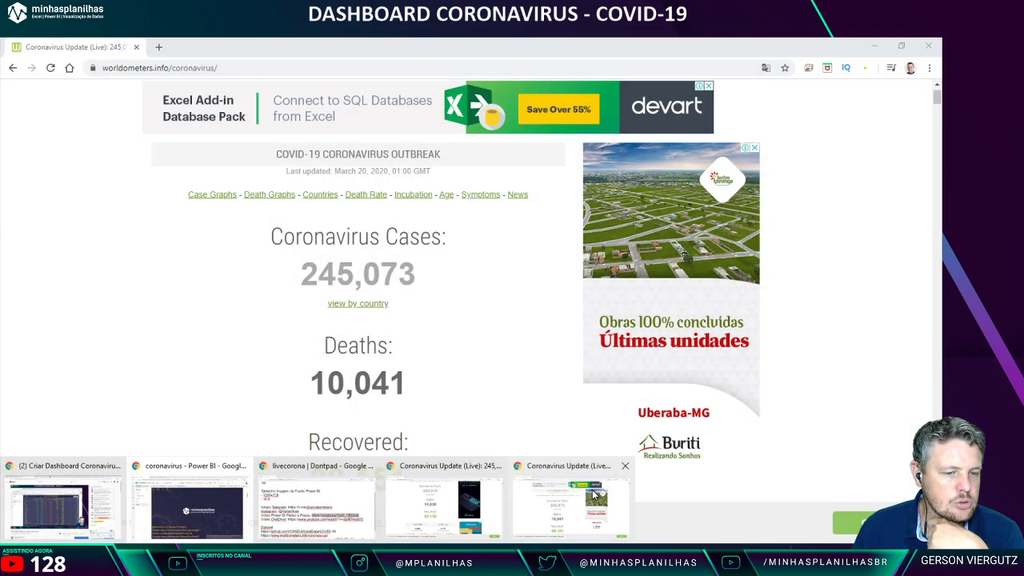
{"action": "mouse_move", "coordinate": [306, 508]}
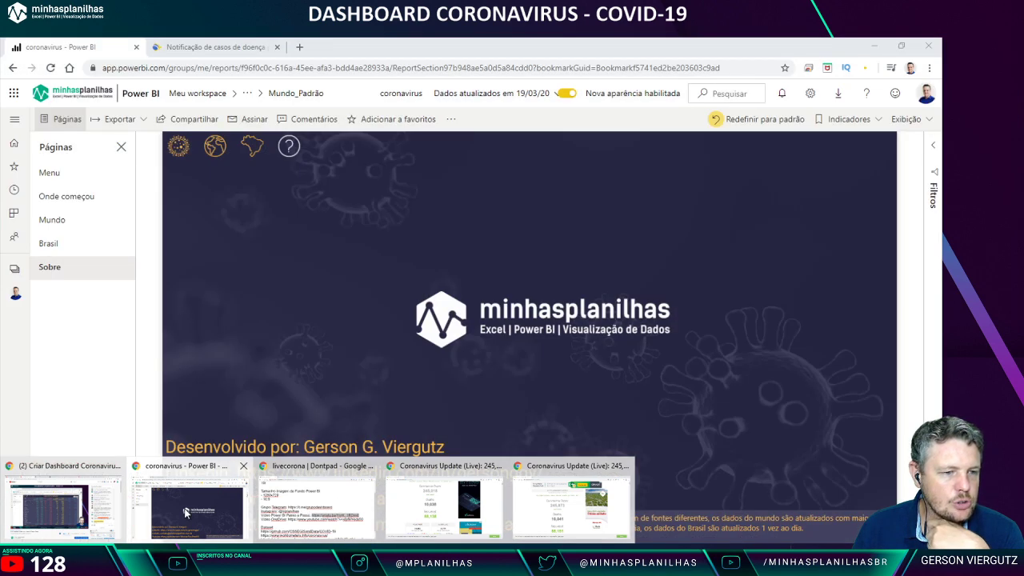
{"action": "left_click", "coordinate": [196, 511]}
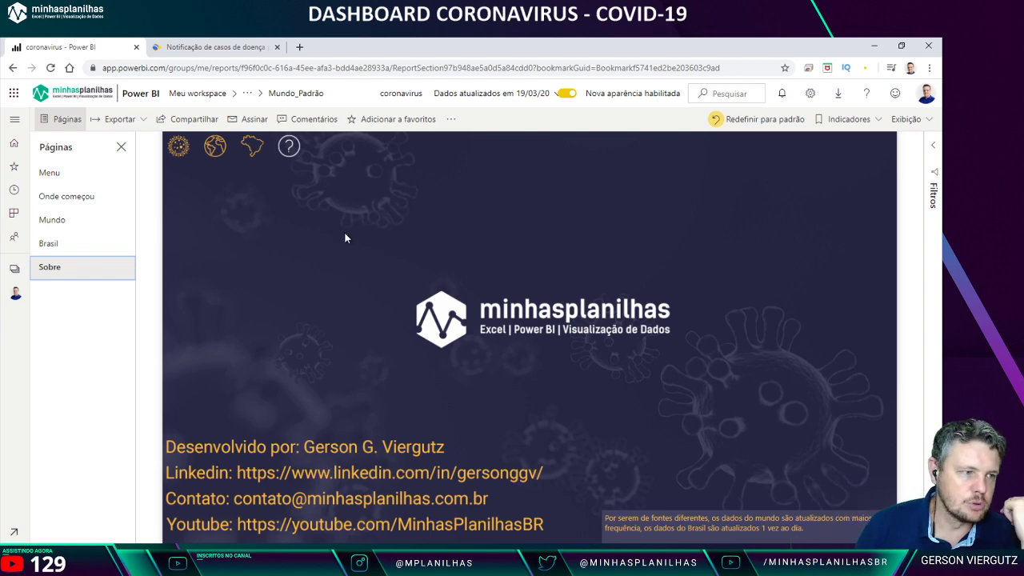
{"action": "left_click", "coordinate": [107, 199]}
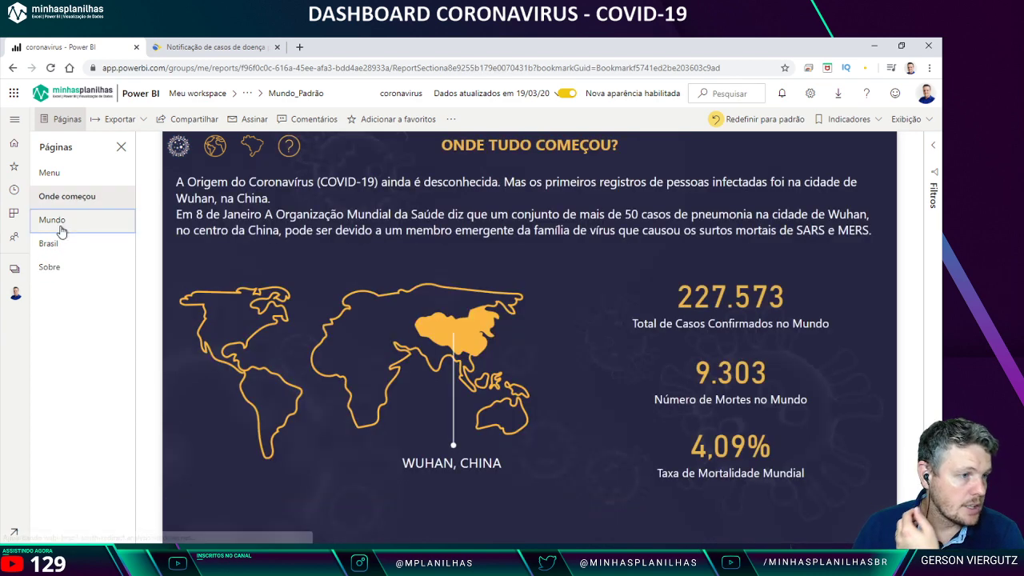
{"action": "left_click", "coordinate": [62, 229]}
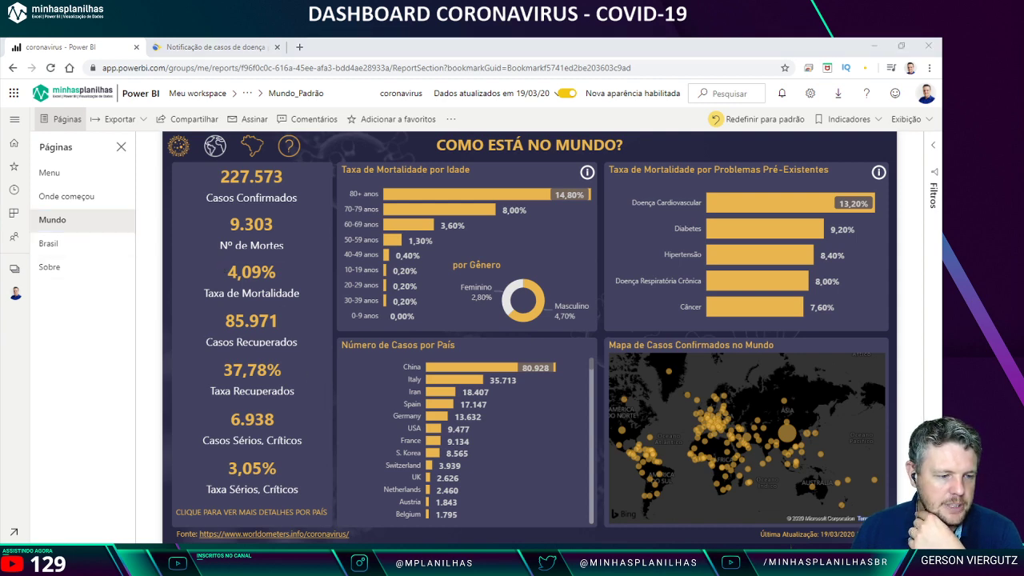
{"action": "mouse_move", "coordinate": [345, 559]}
{"action": "left_click", "coordinate": [353, 514]}
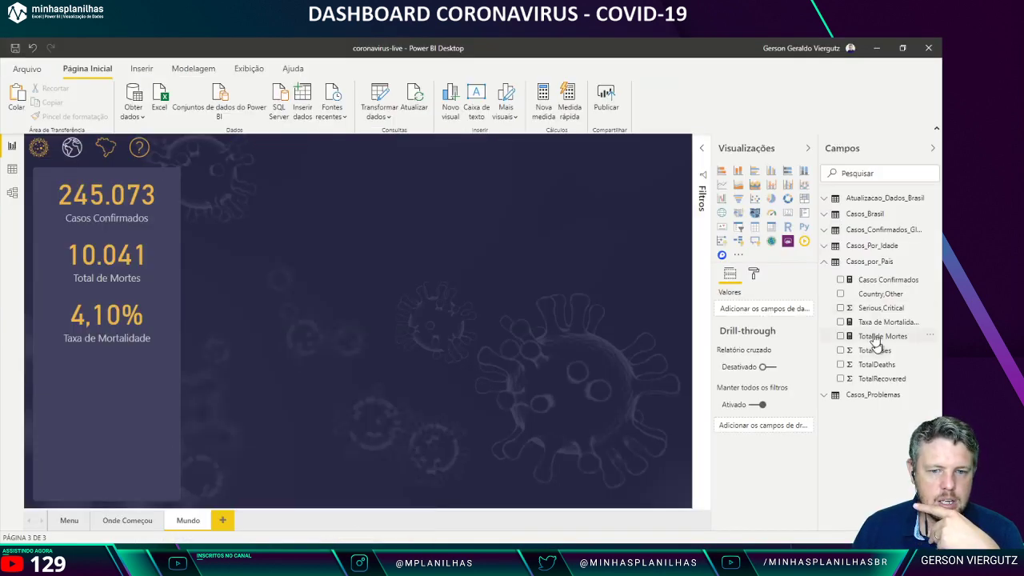
Step: Collapse the Casos_por_Pais table and check the published Mundo page once more as a reference for the chart layout
{"action": "left_click", "coordinate": [826, 265]}
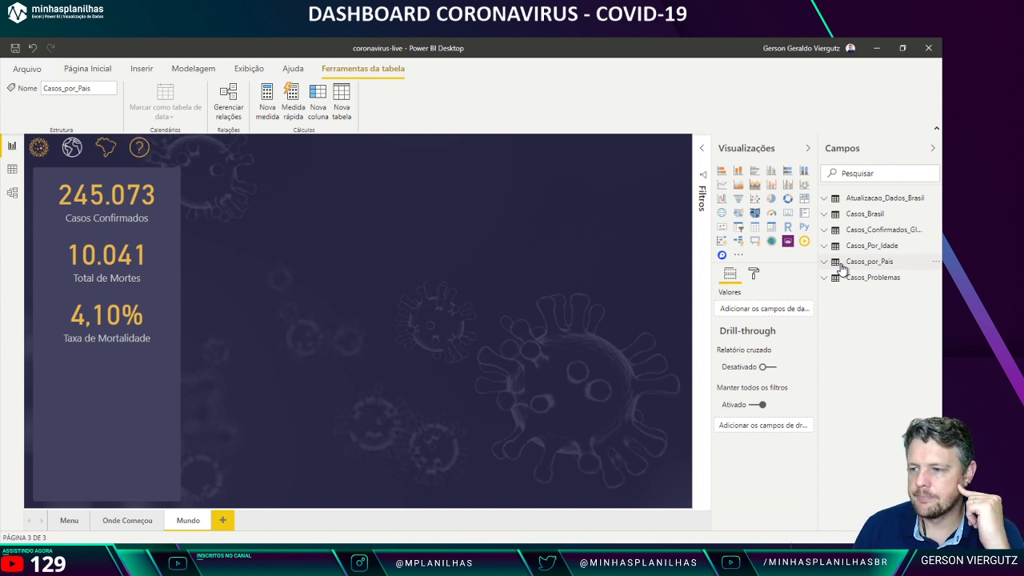
{"action": "left_click", "coordinate": [395, 317]}
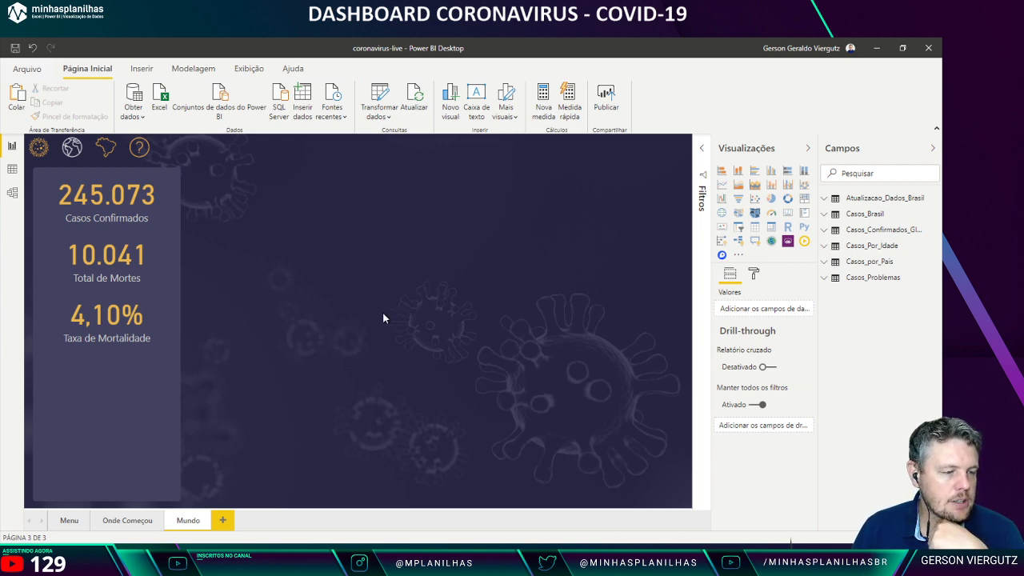
{"action": "key", "text": "alt+Tab"}
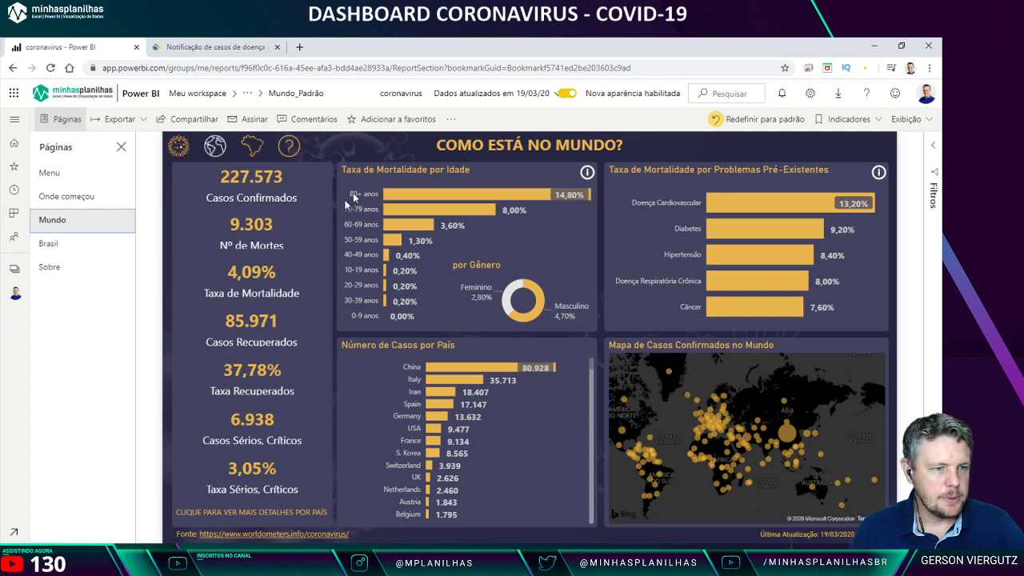
{"action": "key", "text": "alt+Tab"}
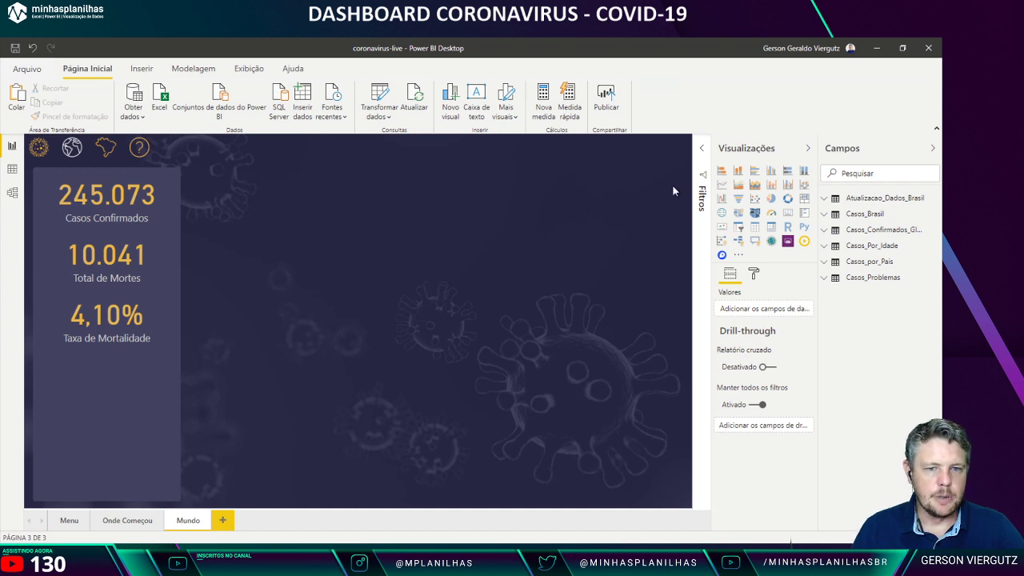
Step: Insert a clustered bar chart beside the indicator panel, align it with the panel's upper edge and enlarge it in both directions
{"action": "left_click", "coordinate": [754, 171]}
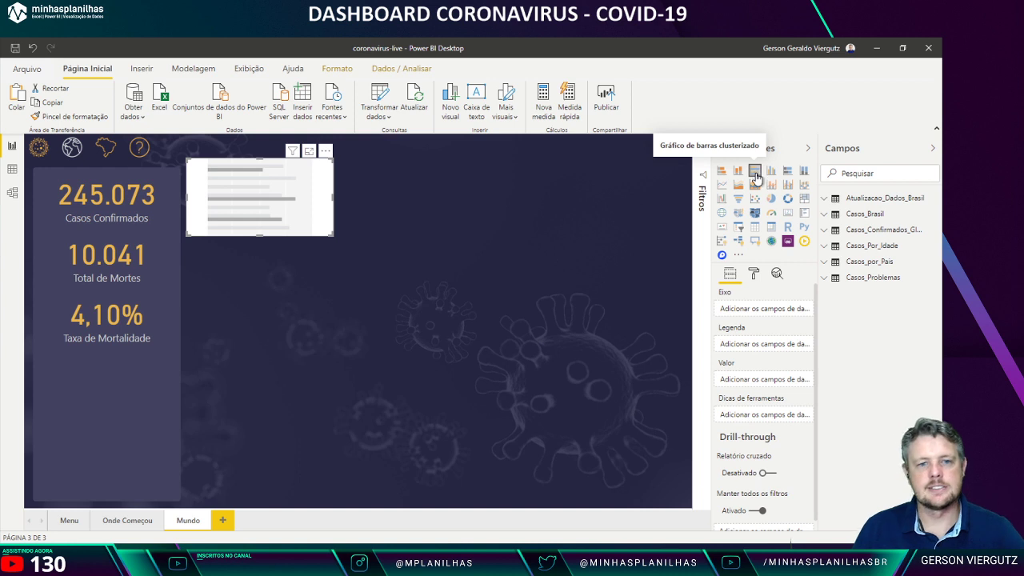
{"action": "left_click_drag", "start_coordinate": [251, 201], "coordinate": [254, 211]}
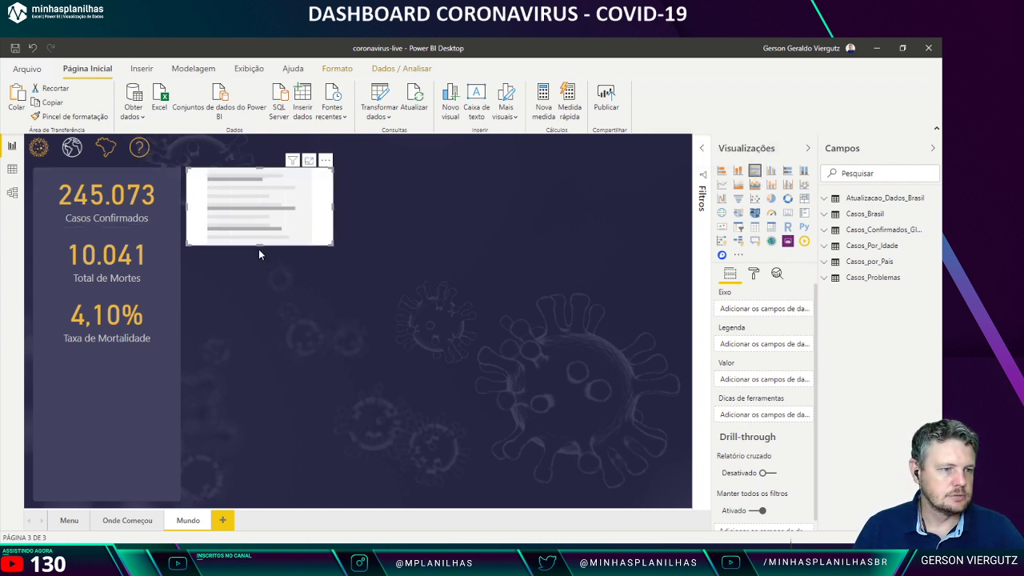
{"action": "left_click_drag", "start_coordinate": [259, 244], "coordinate": [259, 297]}
{"action": "left_click_drag", "start_coordinate": [334, 233], "coordinate": [443, 235]}
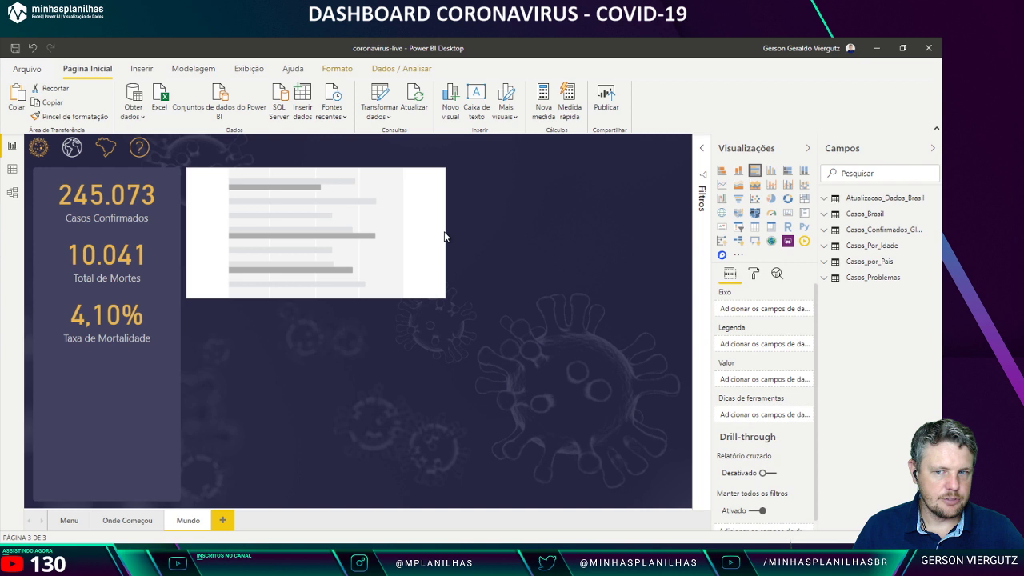
{"action": "left_click", "coordinate": [489, 229]}
{"action": "left_click", "coordinate": [377, 179]}
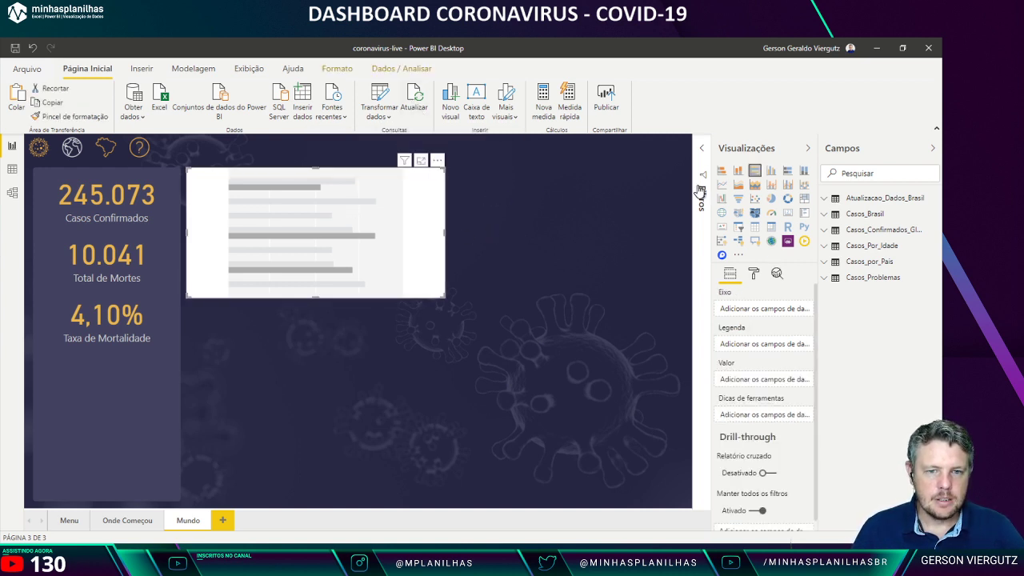
Step: Plot DEATH RATE all cases by AGE from the Casos_Por_Idade table in the bar chart and widen the fields list slightly
{"action": "left_click", "coordinate": [833, 246]}
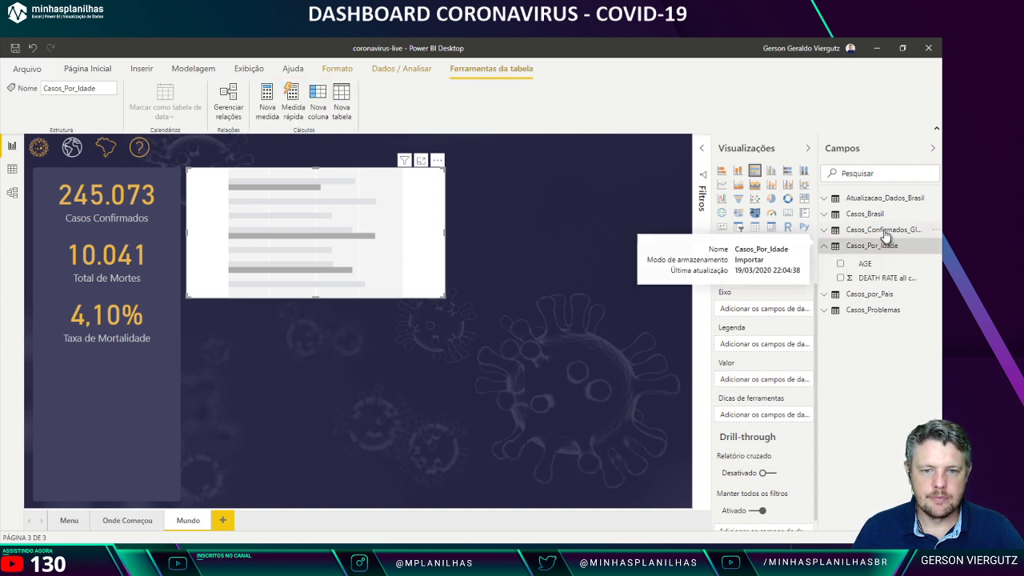
{"action": "left_click_drag", "start_coordinate": [877, 264], "coordinate": [770, 307]}
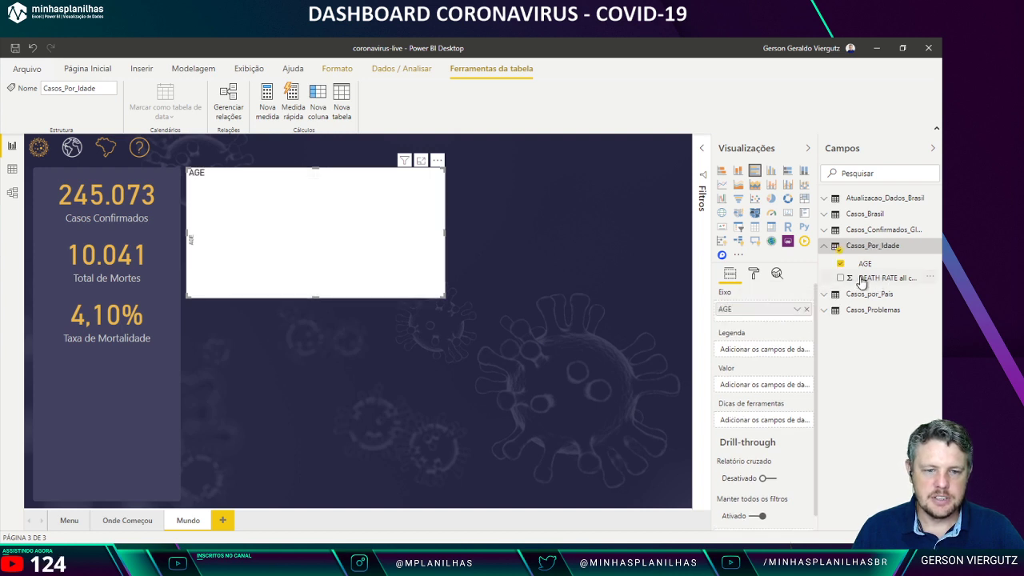
{"action": "left_click_drag", "start_coordinate": [865, 280], "coordinate": [743, 384]}
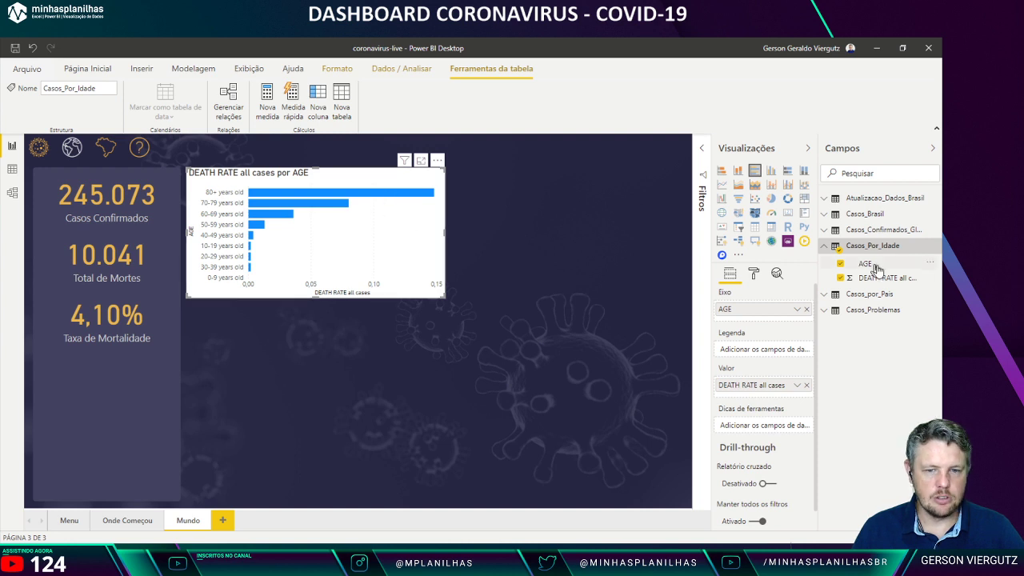
{"action": "mouse_move", "coordinate": [818, 281]}
{"action": "left_mouse_down"}
{"action": "mouse_move", "coordinate": [787, 281]}
{"action": "mouse_move", "coordinate": [813, 281]}
{"action": "left_mouse_up"}
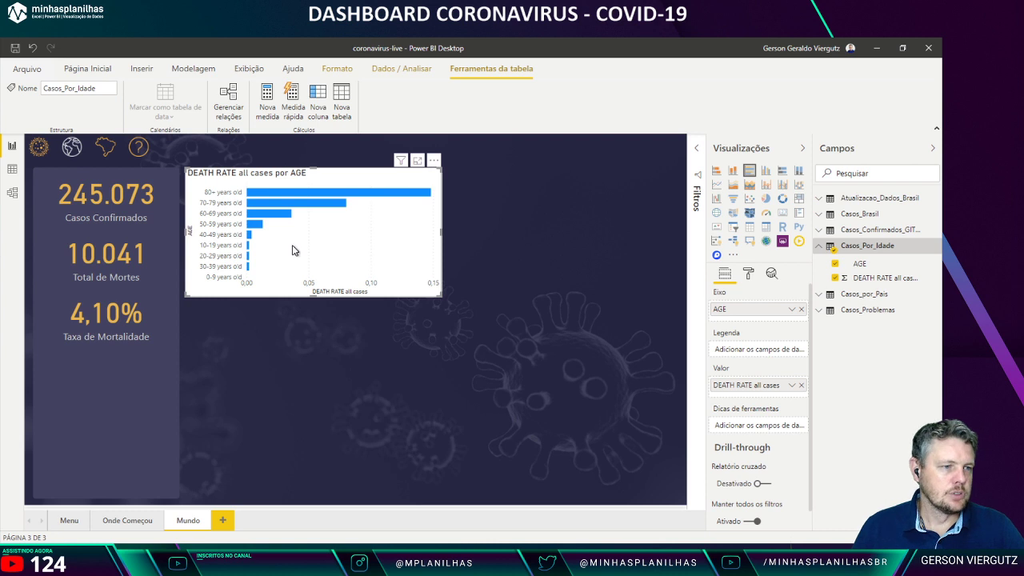
Step: Turn off the X axis of the death rate chart together with its axis title
{"action": "left_click", "coordinate": [750, 274]}
{"action": "left_click", "coordinate": [786, 361]}
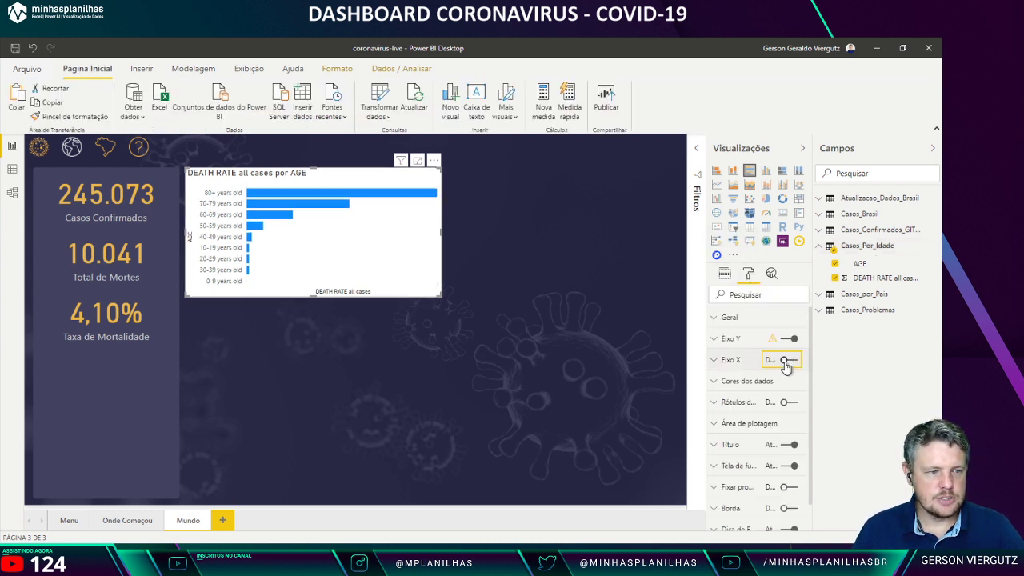
{"action": "left_click", "coordinate": [727, 359]}
{"action": "scroll", "coordinate": [783, 400], "scroll_direction": "down", "scroll_amount": 2}
{"action": "scroll", "coordinate": [779, 401], "scroll_direction": "down", "scroll_amount": 1}
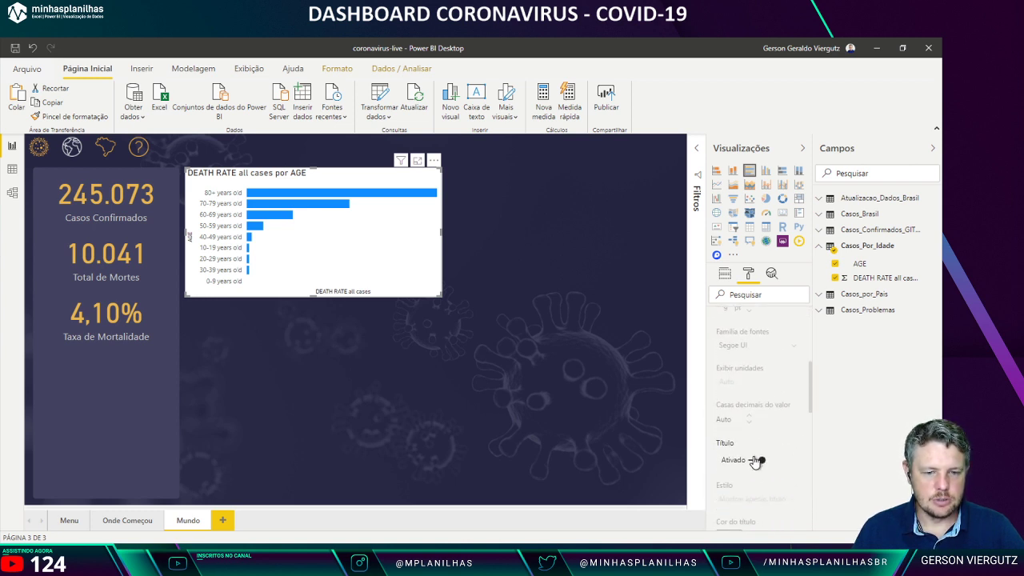
{"action": "left_click", "coordinate": [756, 459]}
{"action": "scroll", "coordinate": [736, 366], "scroll_direction": "up", "scroll_amount": 3}
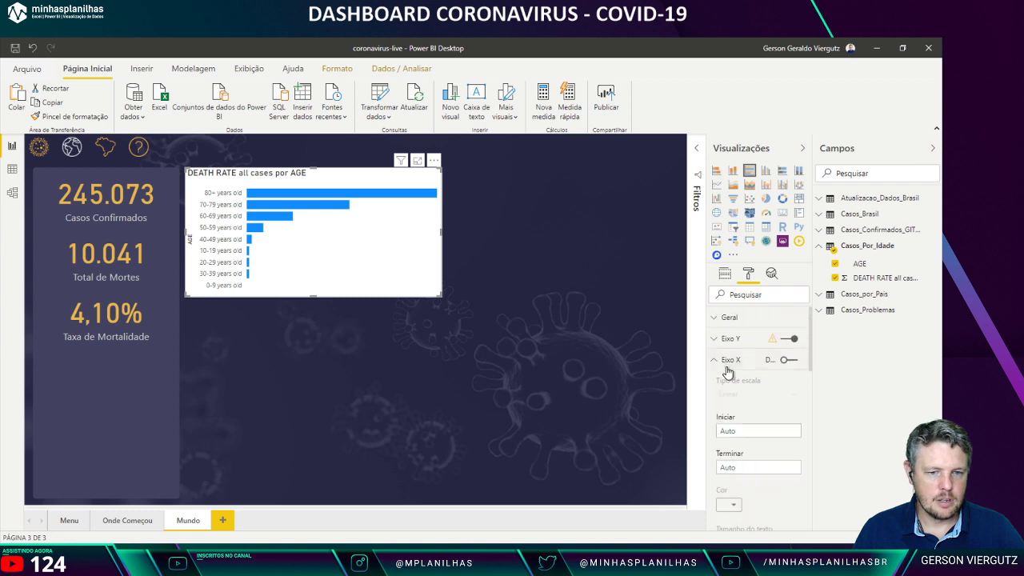
Step: Turn off the Y axis title of the death rate chart, keeping the age labels
{"action": "left_click", "coordinate": [712, 339]}
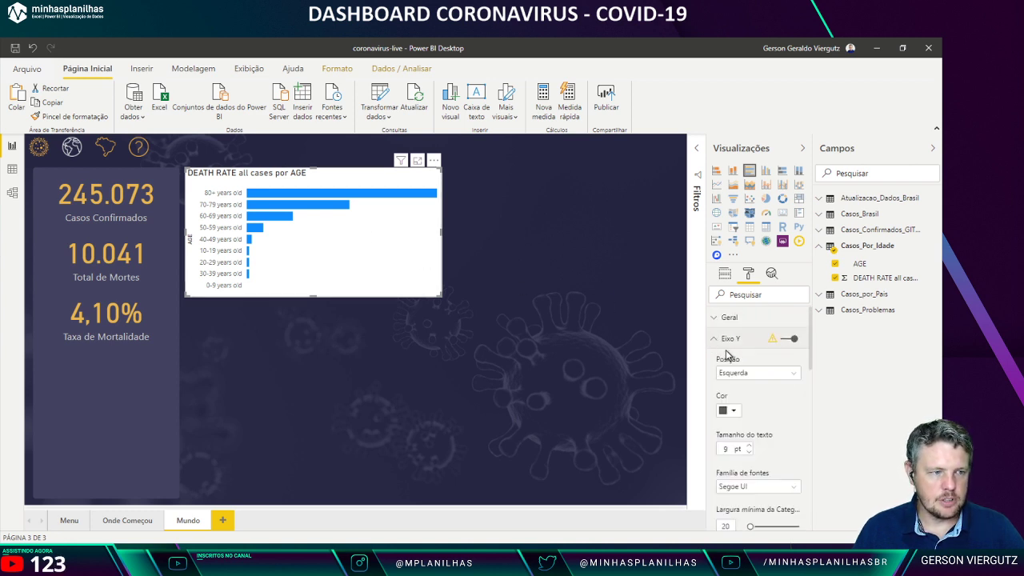
{"action": "scroll", "coordinate": [793, 381], "scroll_direction": "down", "scroll_amount": 3}
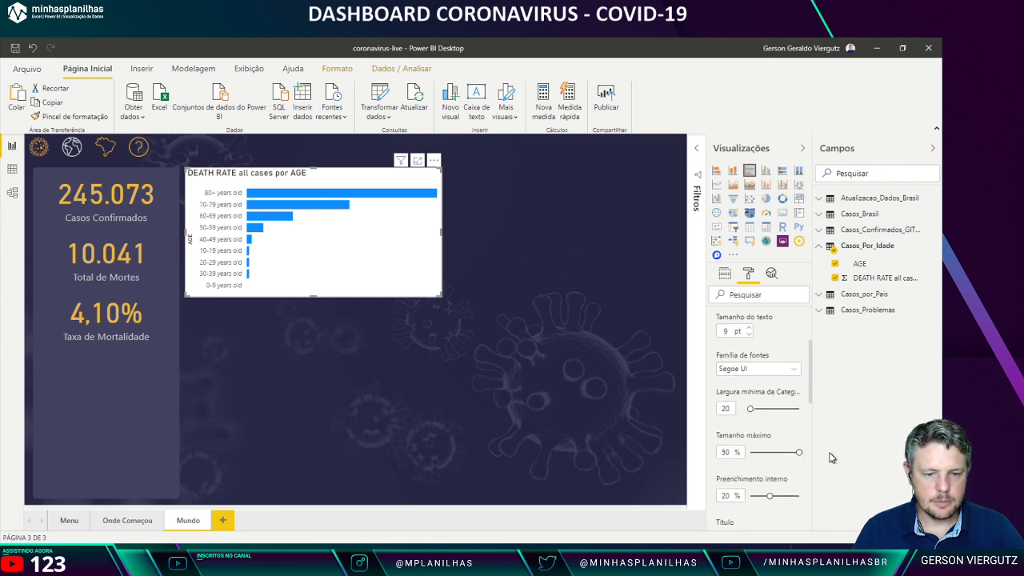
{"action": "scroll", "coordinate": [774, 425], "scroll_direction": "down", "scroll_amount": 4}
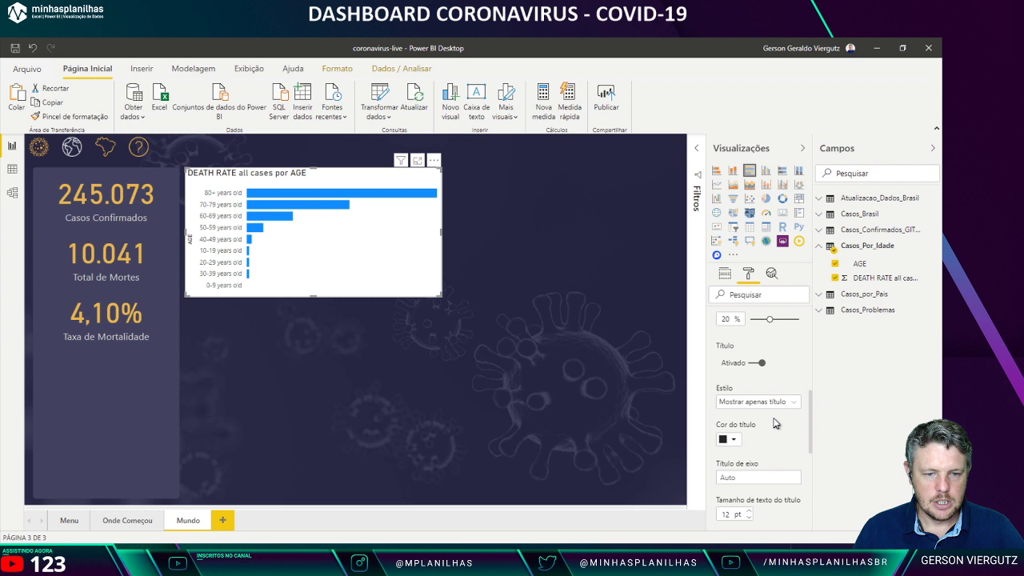
{"action": "left_click", "coordinate": [759, 363]}
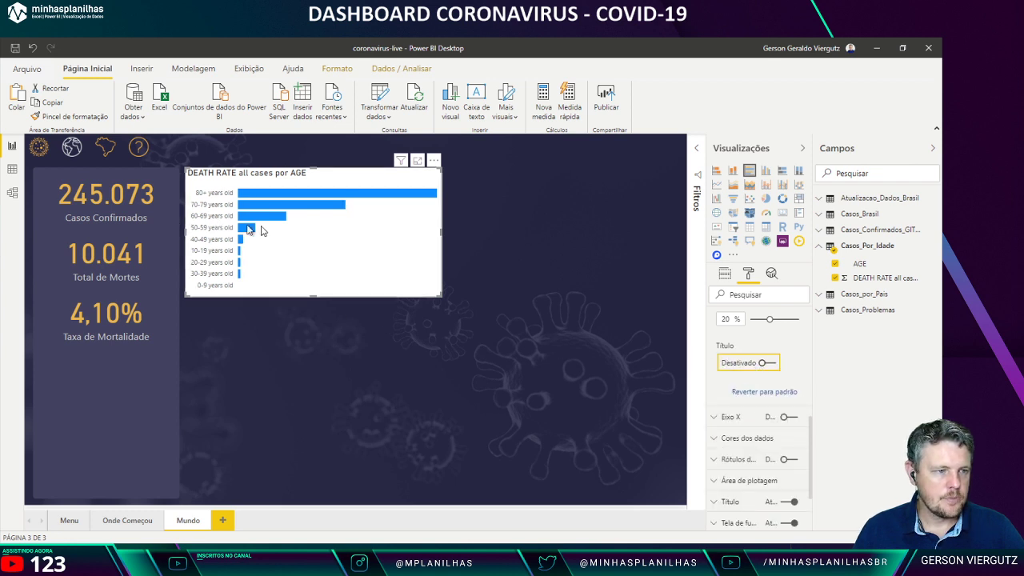
{"action": "scroll", "coordinate": [719, 364], "scroll_direction": "up", "scroll_amount": 6}
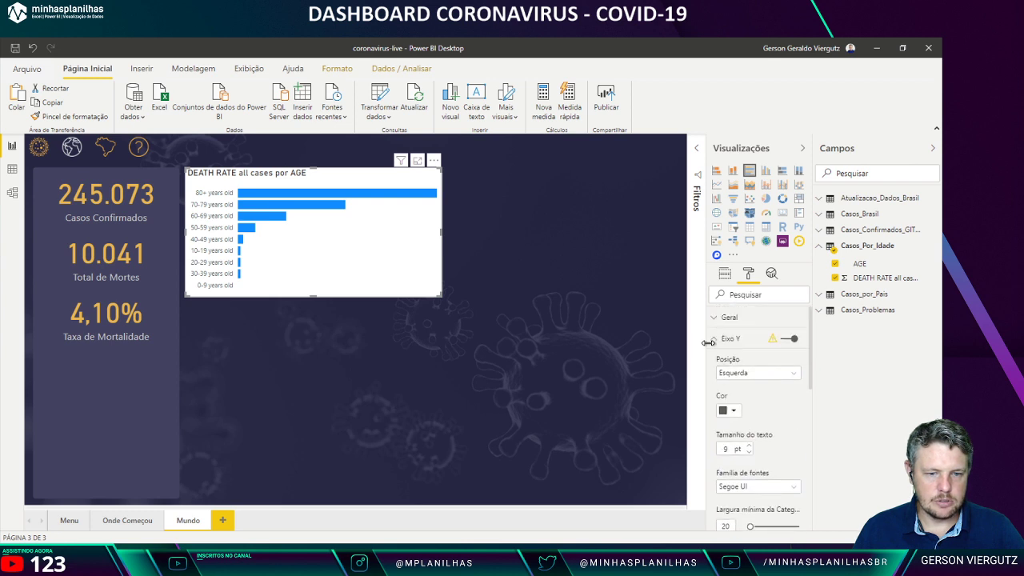
{"action": "left_click", "coordinate": [713, 340]}
Step: Turn on the chart's data labels and format the DEATH RATE all cases column as a percentage
{"action": "left_click", "coordinate": [788, 402]}
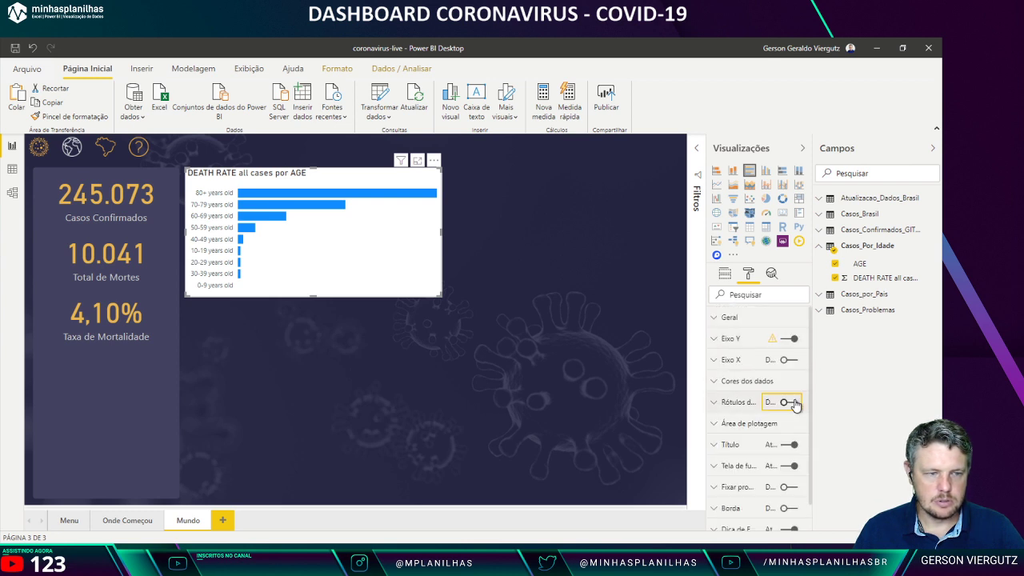
{"action": "left_click", "coordinate": [865, 281]}
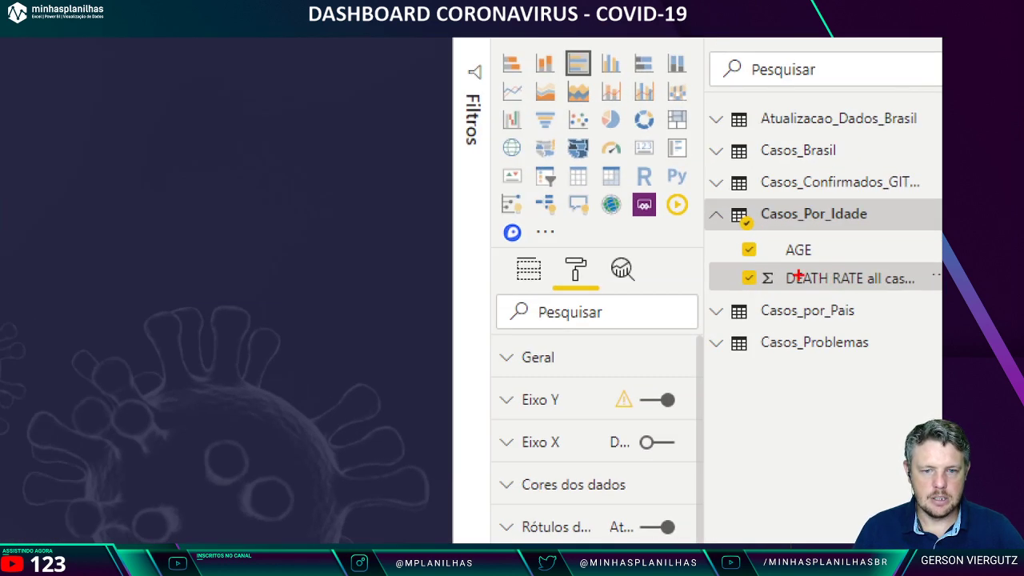
{"action": "left_click_drag", "start_coordinate": [838, 275], "coordinate": [856, 275]}
{"action": "left_click_drag", "start_coordinate": [755, 268], "coordinate": [883, 293]}
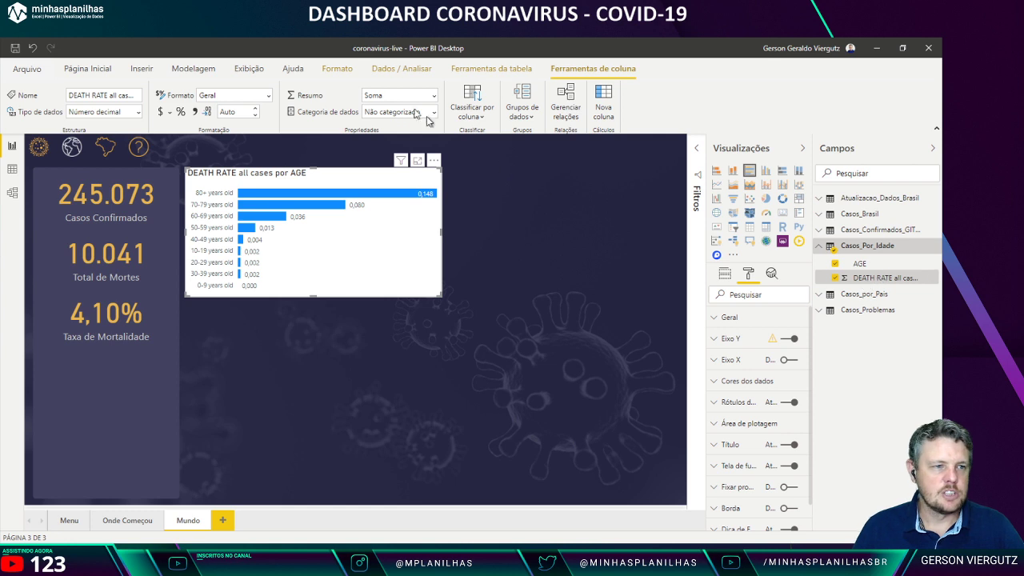
{"action": "left_click", "coordinate": [182, 112]}
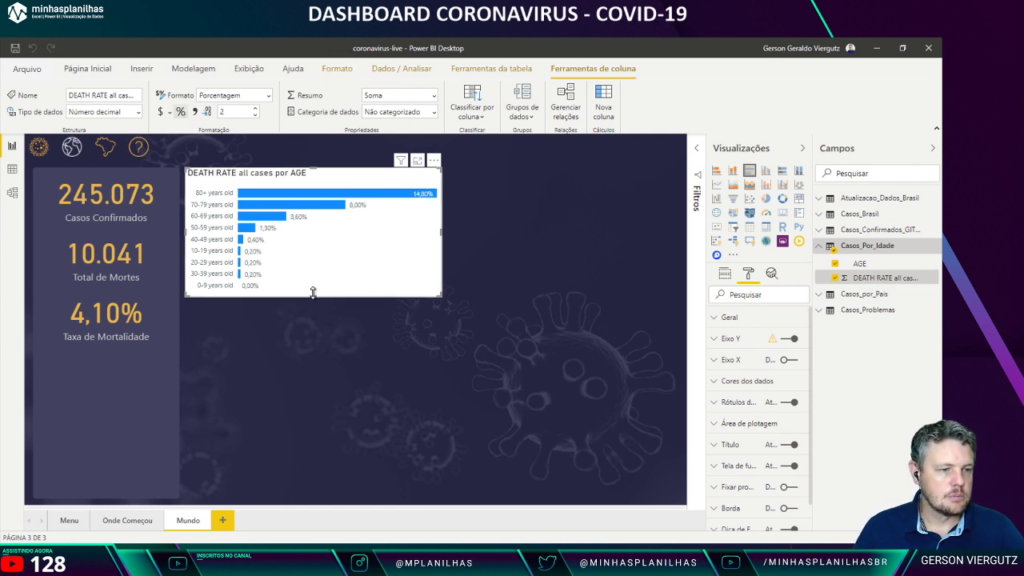
Step: Make the death rate chart slightly taller and shift it a little away from the indicator panel
{"action": "left_click_drag", "start_coordinate": [313, 295], "coordinate": [313, 308]}
{"action": "left_click", "coordinate": [436, 278]}
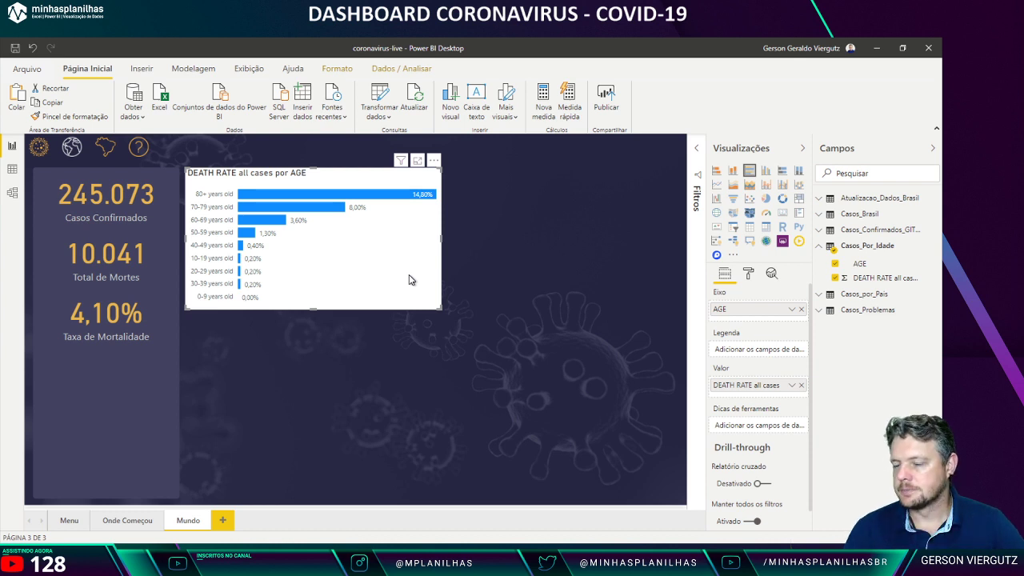
{"action": "left_click", "coordinate": [464, 252]}
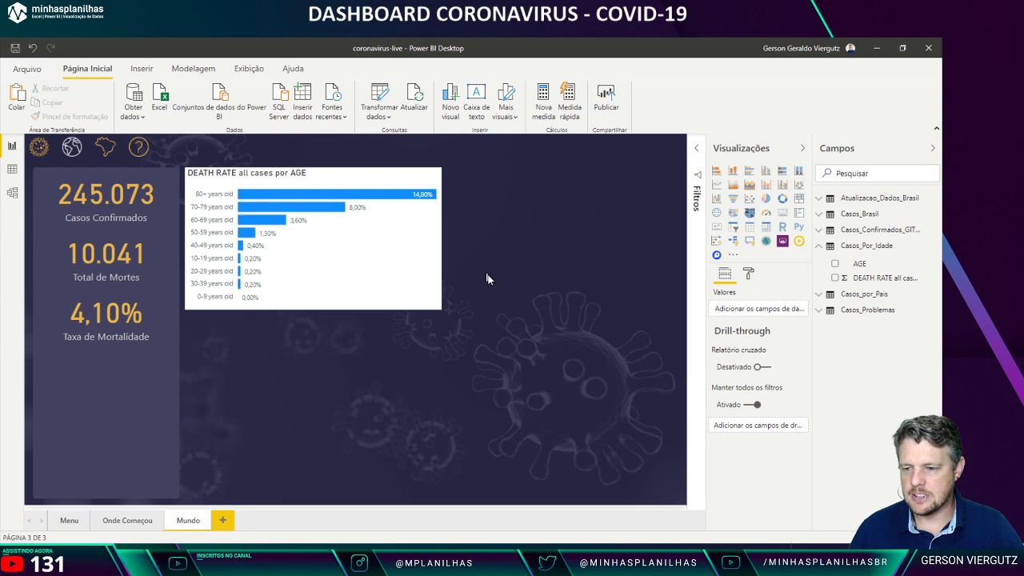
{"action": "left_click", "coordinate": [347, 235]}
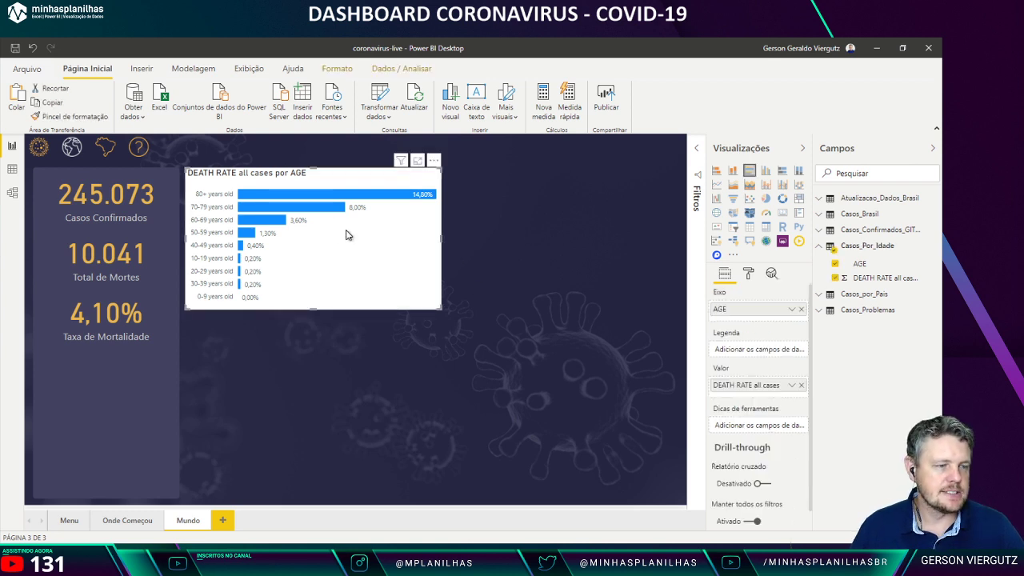
{"action": "left_click_drag", "start_coordinate": [312, 256], "coordinate": [276, 256]}
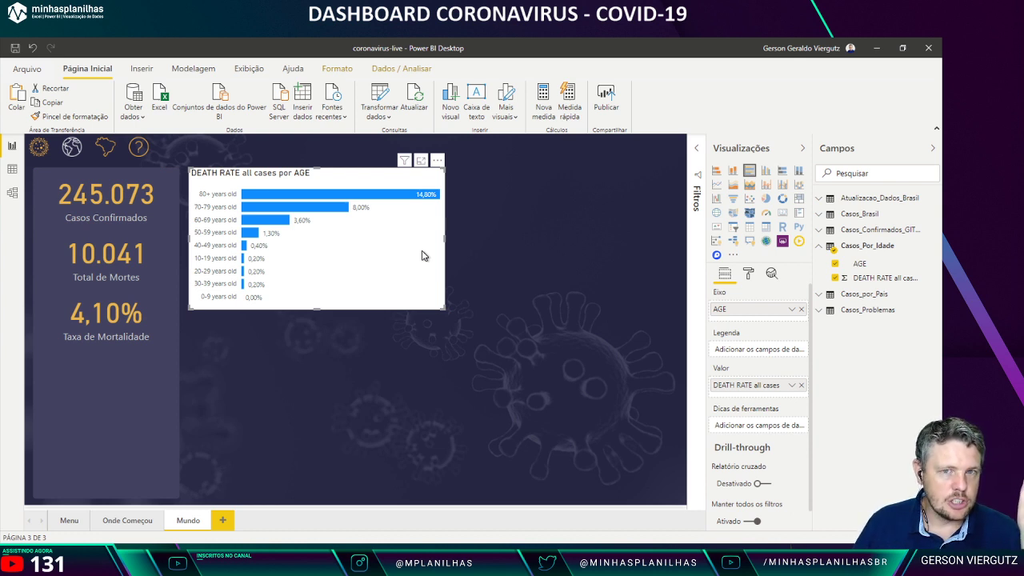
Step: Copy the indicator panel's formatting onto the death rate by age chart with the Format Painter
{"action": "left_click", "coordinate": [152, 390]}
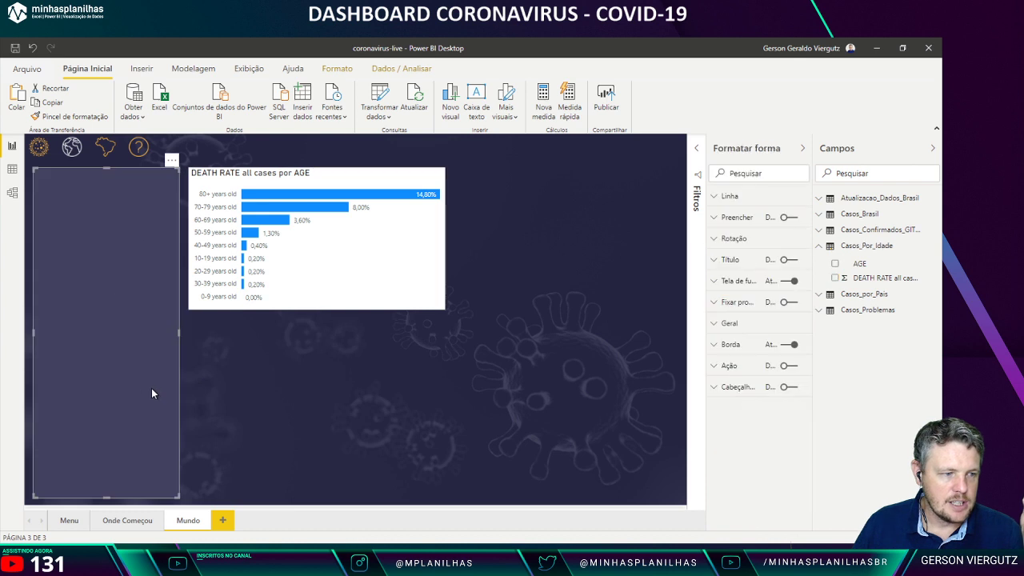
{"action": "left_click", "coordinate": [64, 116]}
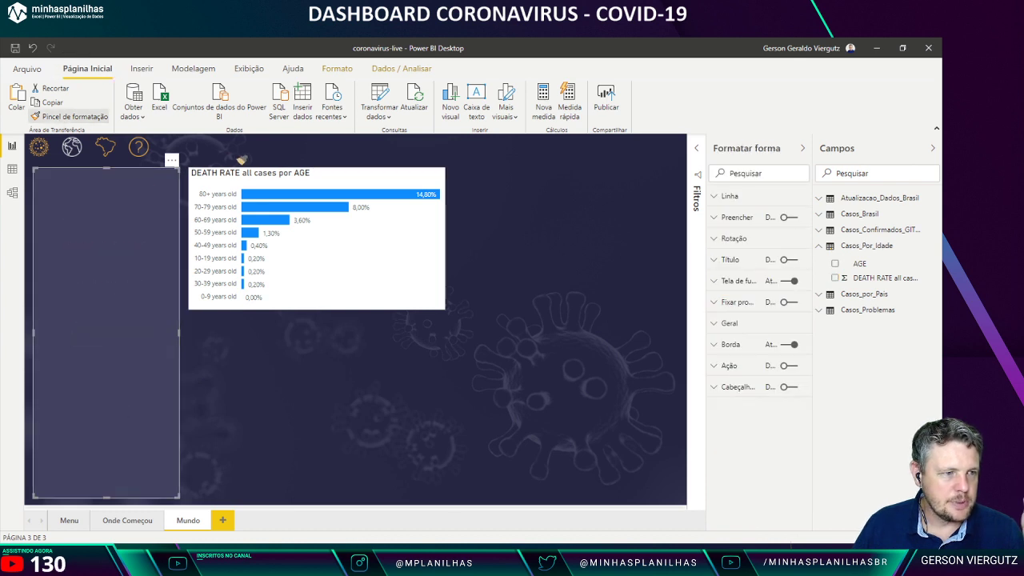
{"action": "left_click", "coordinate": [248, 174]}
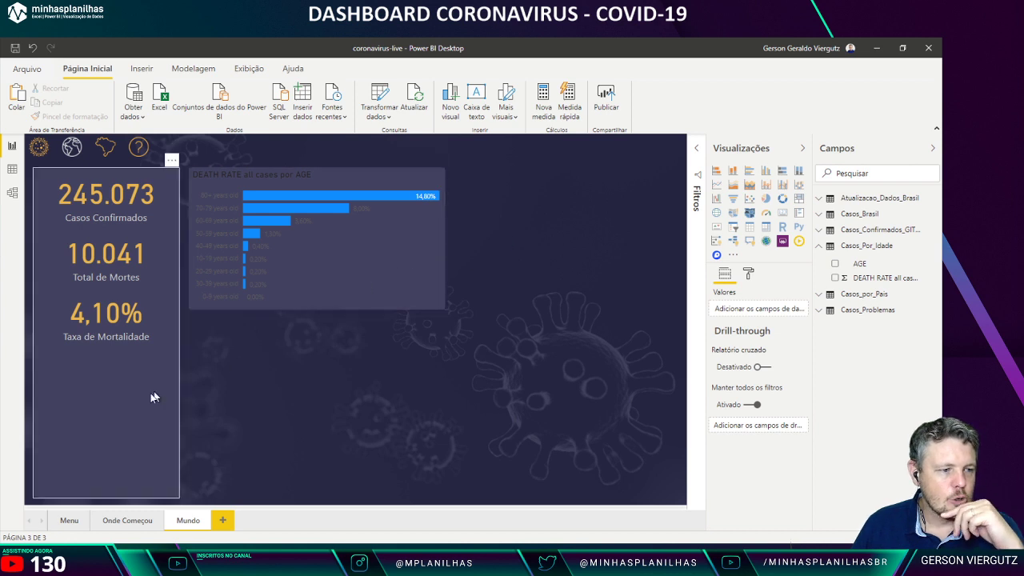
{"action": "left_click", "coordinate": [130, 432]}
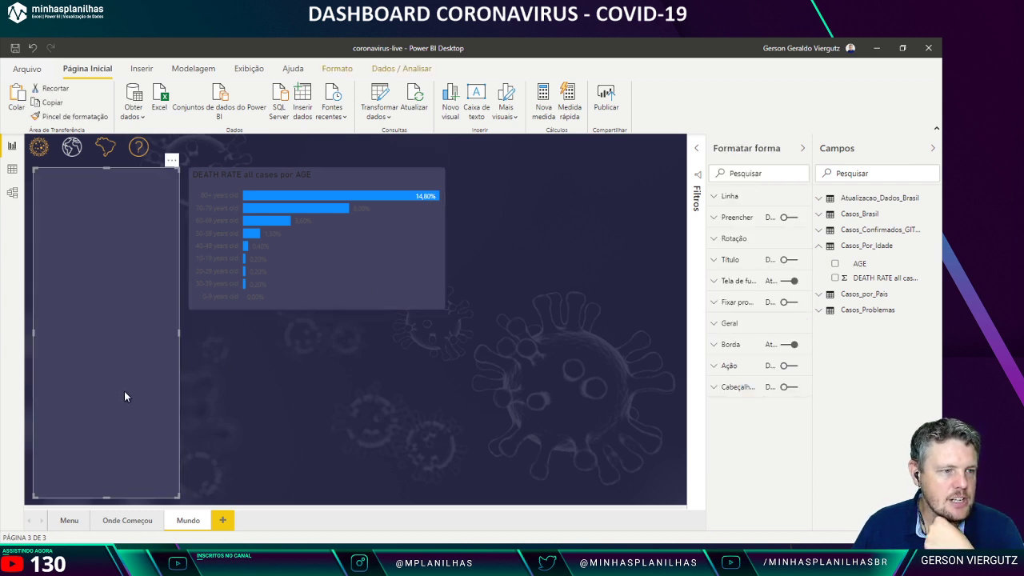
{"action": "left_click", "coordinate": [581, 292]}
Step: Change the death rate chart's title text to "Probabilidade de Morte por Idade"
{"action": "left_click", "coordinate": [366, 274]}
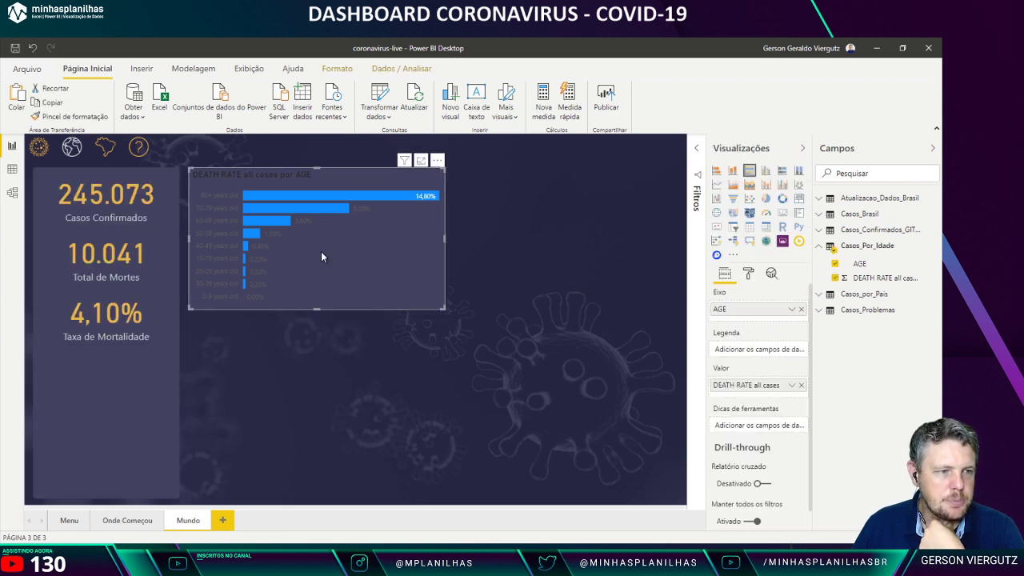
{"action": "left_click", "coordinate": [748, 274]}
{"action": "left_click", "coordinate": [716, 446]}
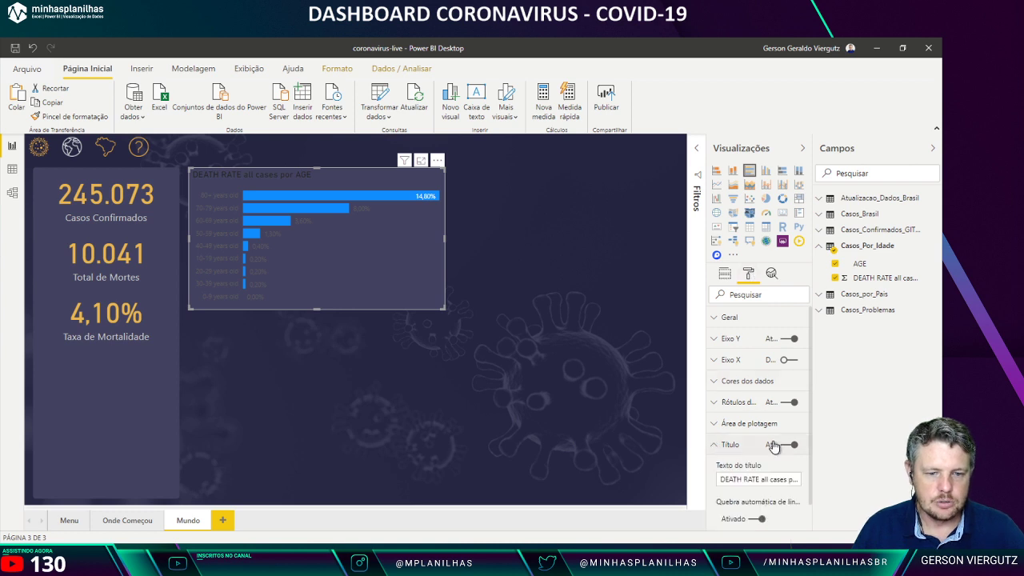
{"action": "scroll", "coordinate": [804, 438], "scroll_direction": "down", "scroll_amount": 2}
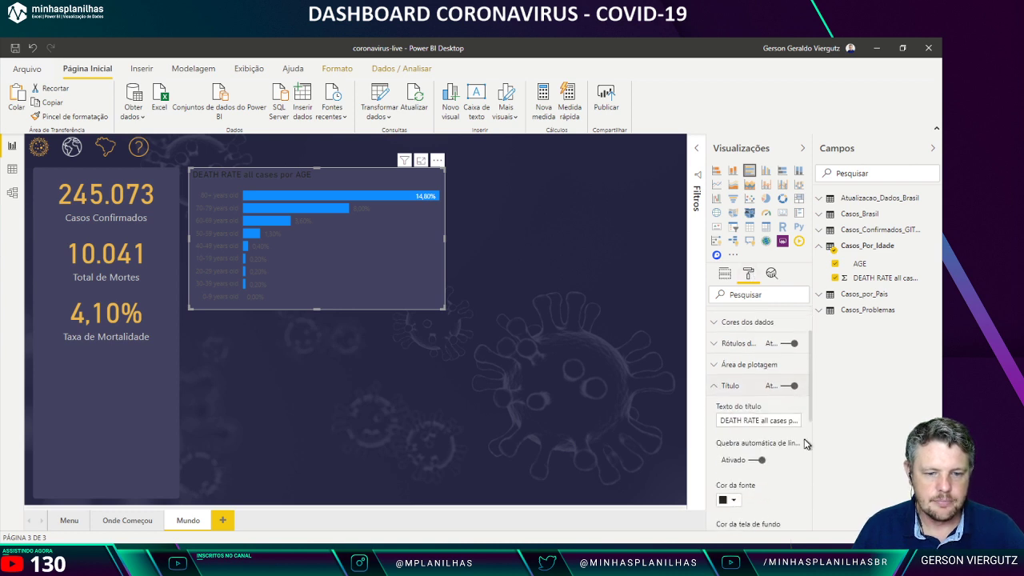
{"action": "left_click", "coordinate": [765, 415]}
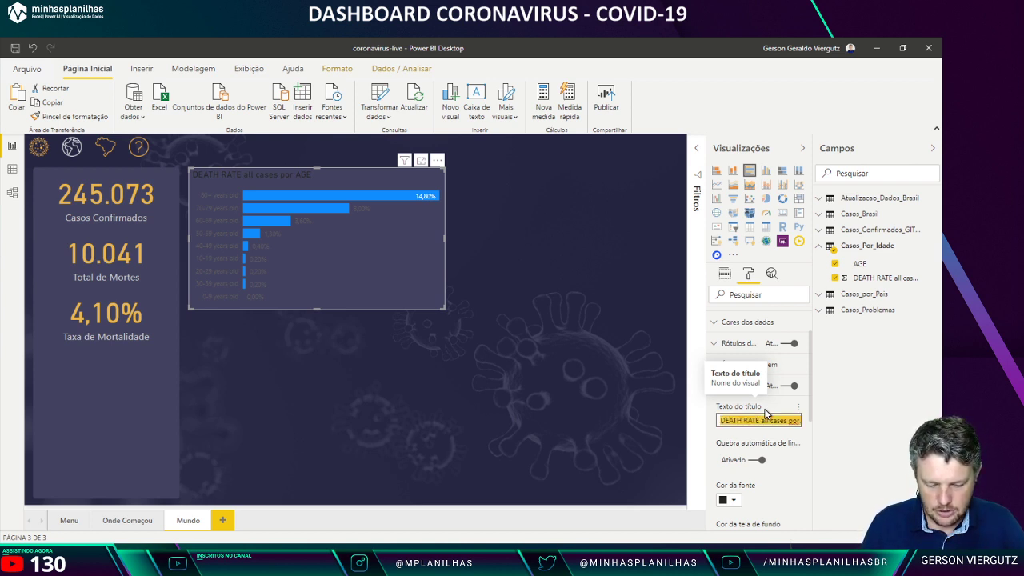
{"action": "type", "text": "PRO"}
{"action": "key", "text": "BackSpace"}
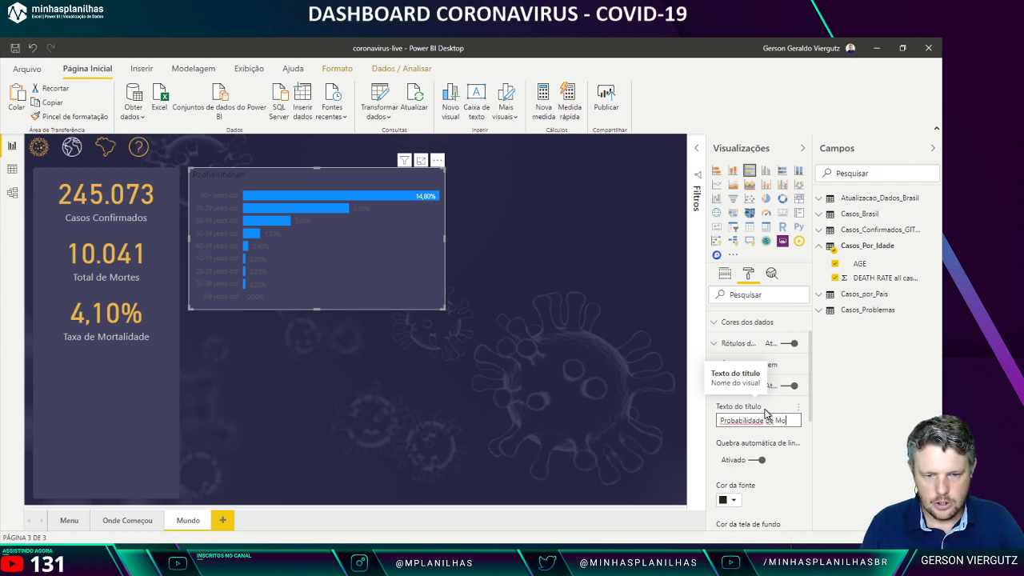
{"action": "type", "text": "por Idade"}
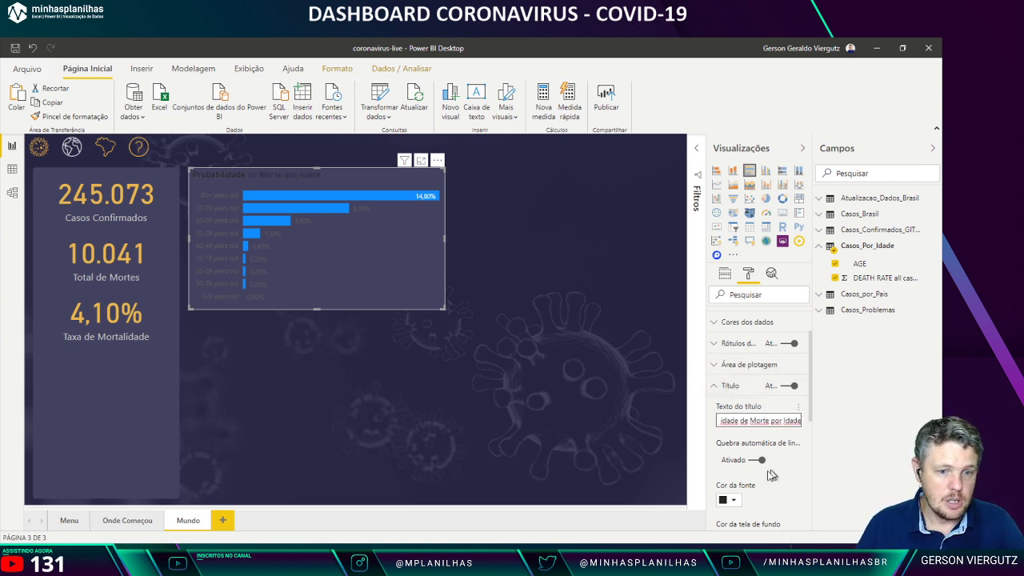
Step: Set the chart title's font color to the amber used on the indicator cards
{"action": "left_click", "coordinate": [735, 502]}
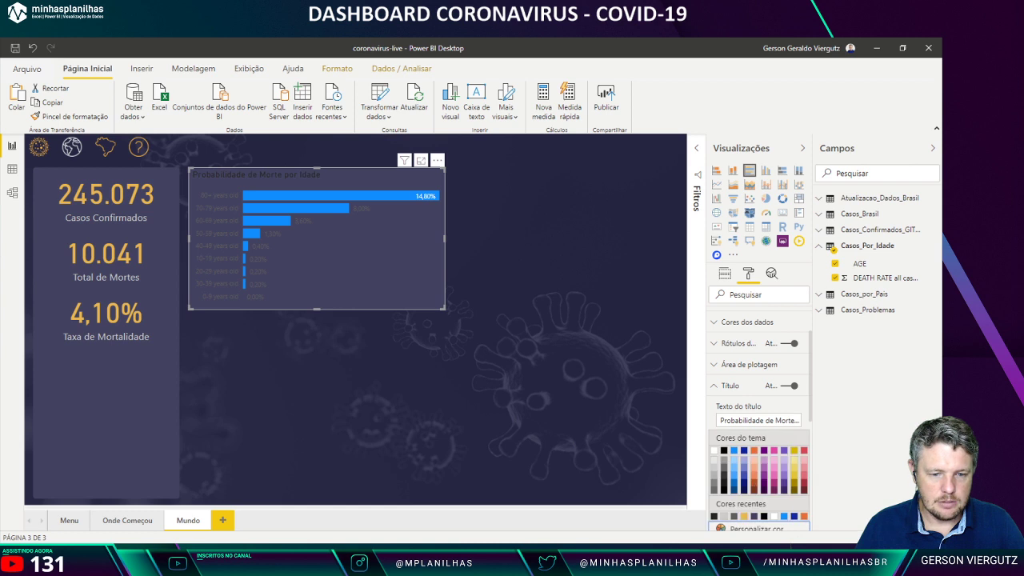
{"action": "left_click", "coordinate": [744, 516]}
{"action": "left_click", "coordinate": [499, 347]}
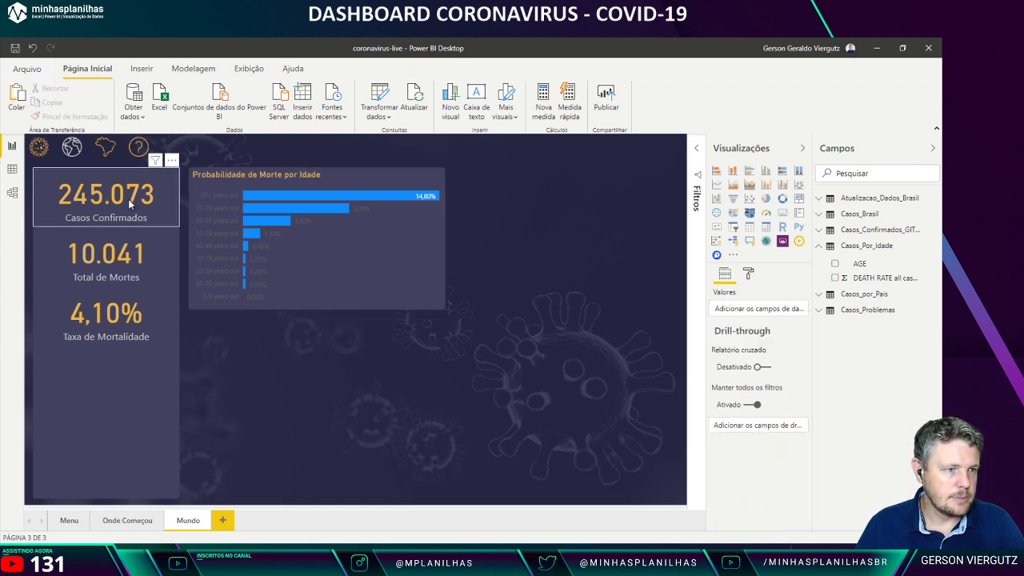
Step: Set the default data color of the death rate chart's bars to the recently used amber
{"action": "left_click", "coordinate": [387, 256]}
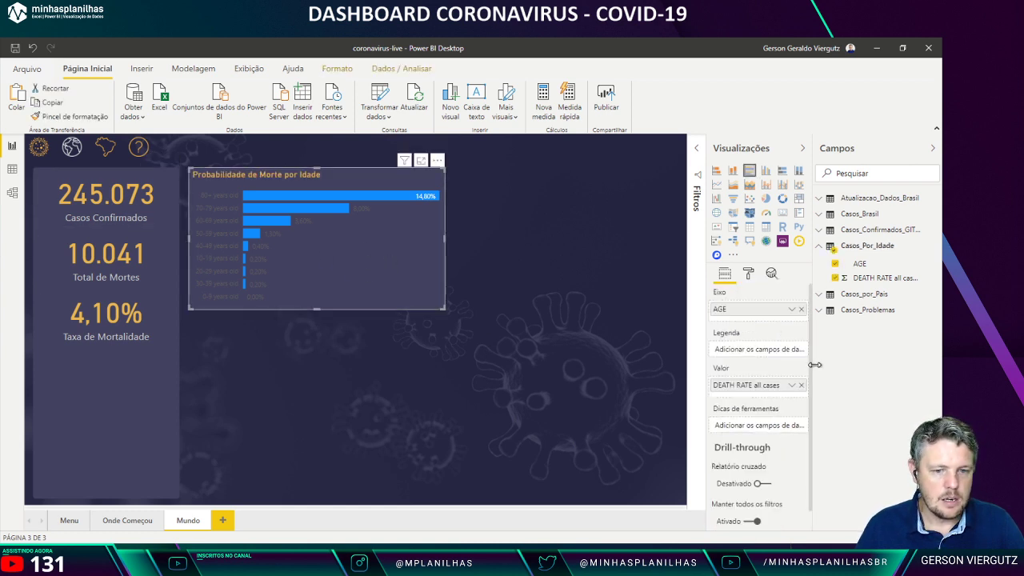
{"action": "left_click", "coordinate": [749, 274]}
{"action": "left_click", "coordinate": [744, 383]}
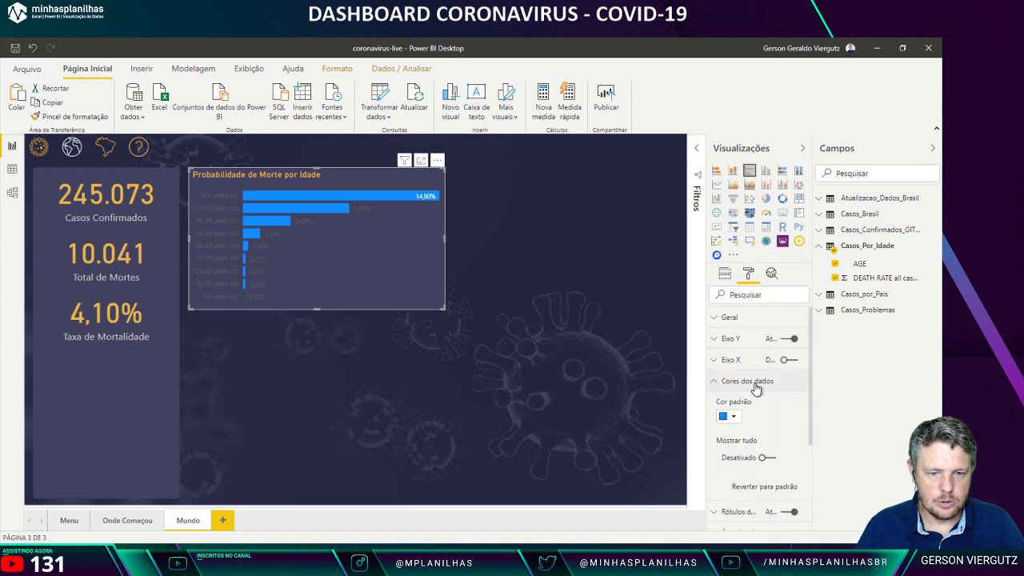
{"action": "left_click", "coordinate": [731, 417]}
{"action": "left_click", "coordinate": [725, 513]}
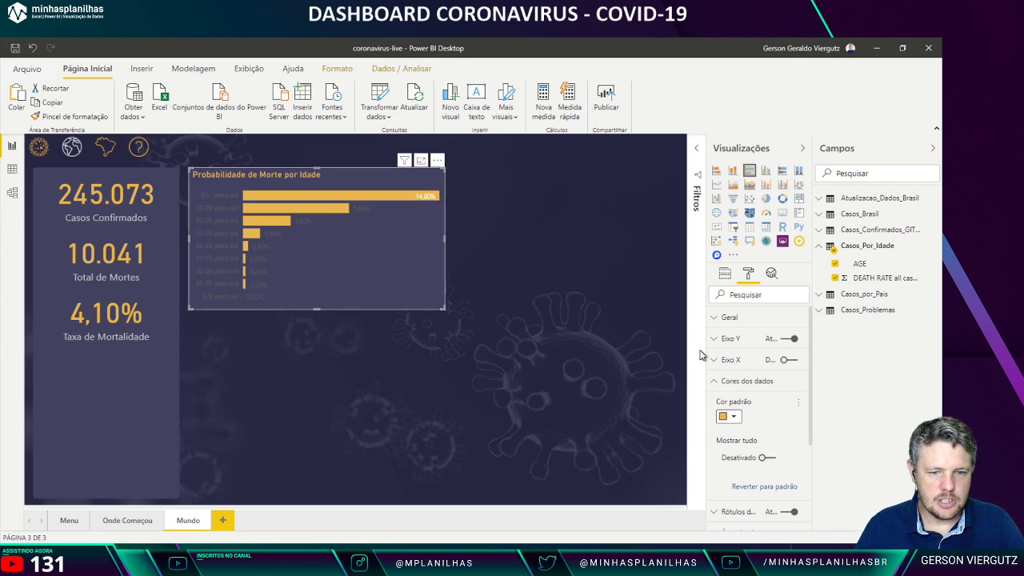
{"action": "left_click", "coordinate": [714, 380]}
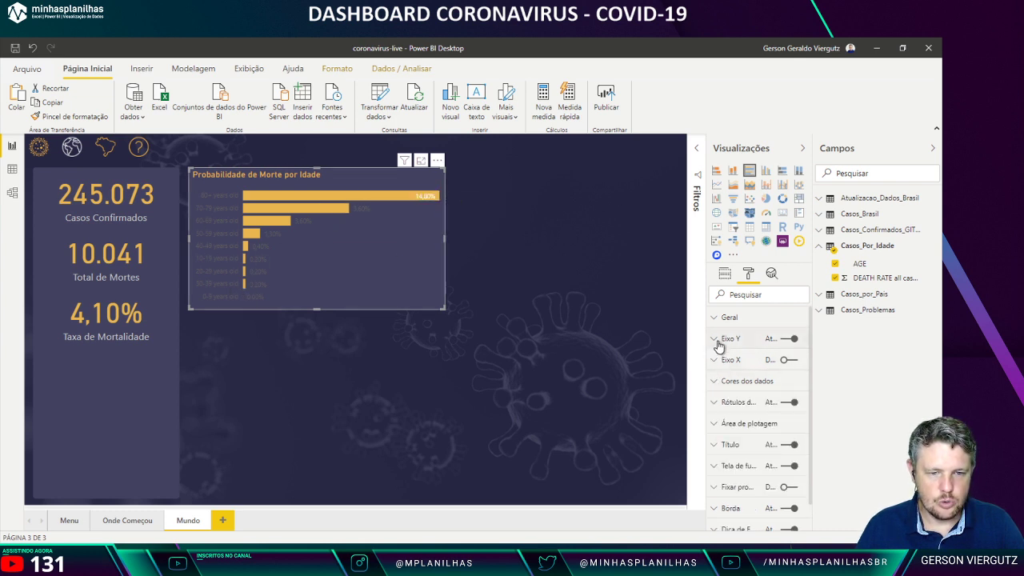
Step: Set the color of the Y axis age labels to white
{"action": "left_click", "coordinate": [715, 339]}
{"action": "left_click", "coordinate": [731, 411]}
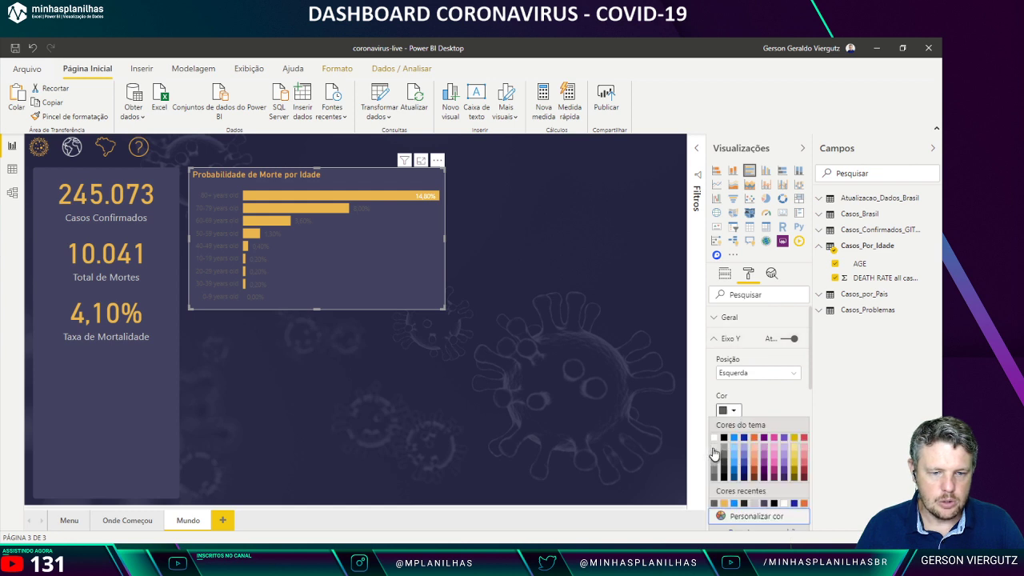
{"action": "left_click", "coordinate": [714, 437]}
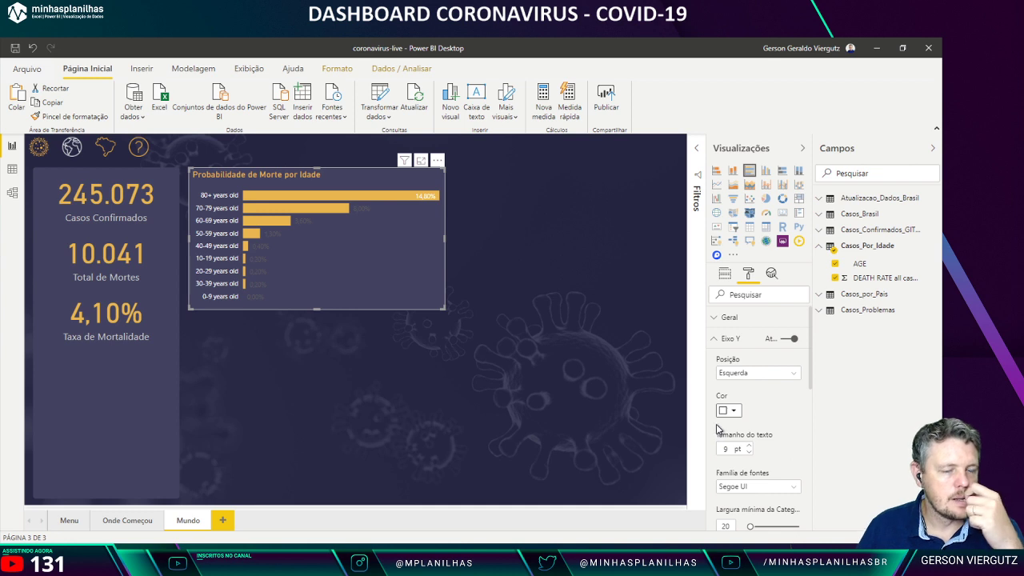
{"action": "left_click", "coordinate": [729, 339]}
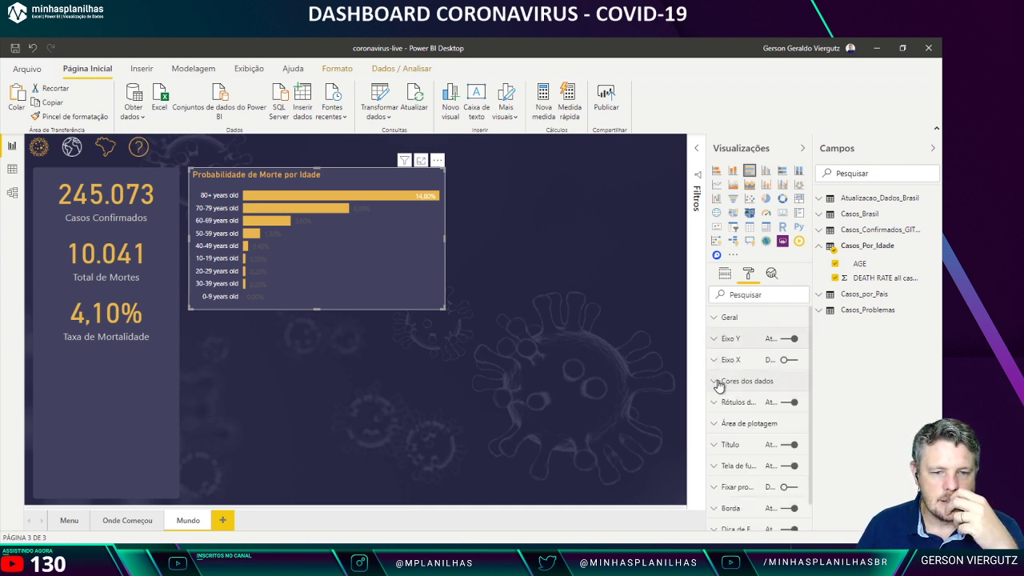
Step: Set the color of the death rate chart's data labels to white, after trying light grey
{"action": "left_click", "coordinate": [718, 382]}
{"action": "left_click", "coordinate": [717, 382]}
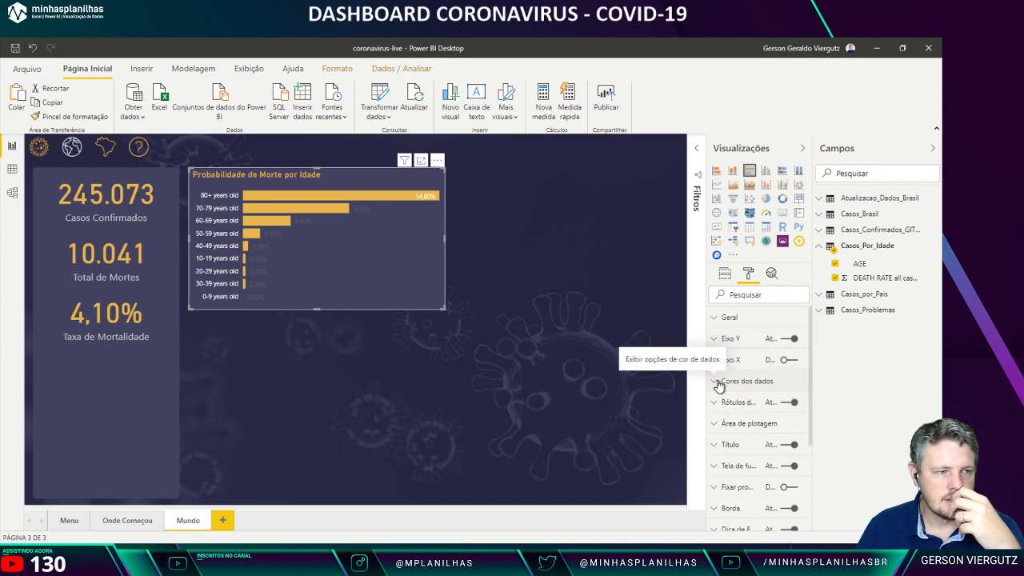
{"action": "left_click", "coordinate": [729, 402]}
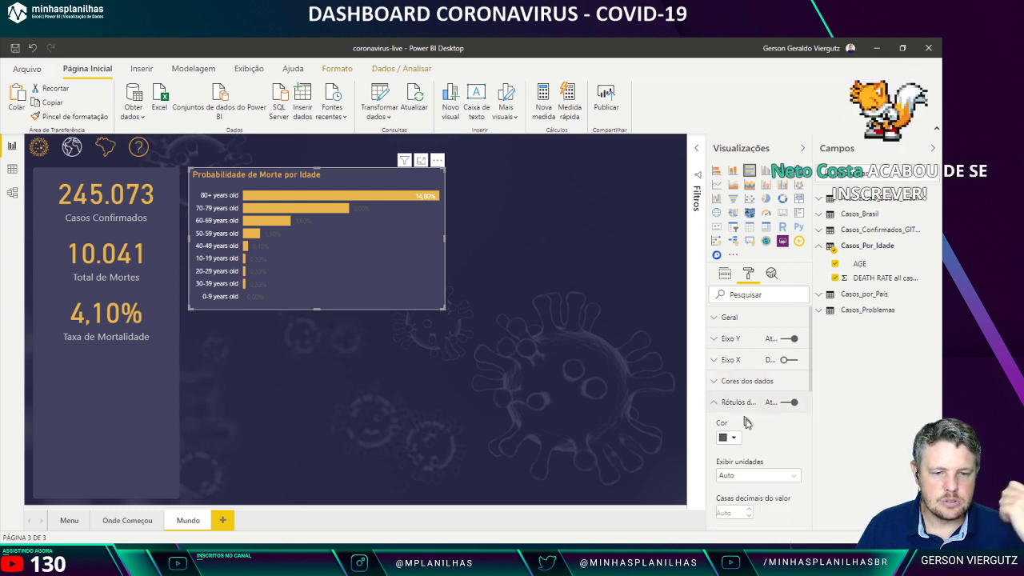
{"action": "left_click", "coordinate": [730, 440]}
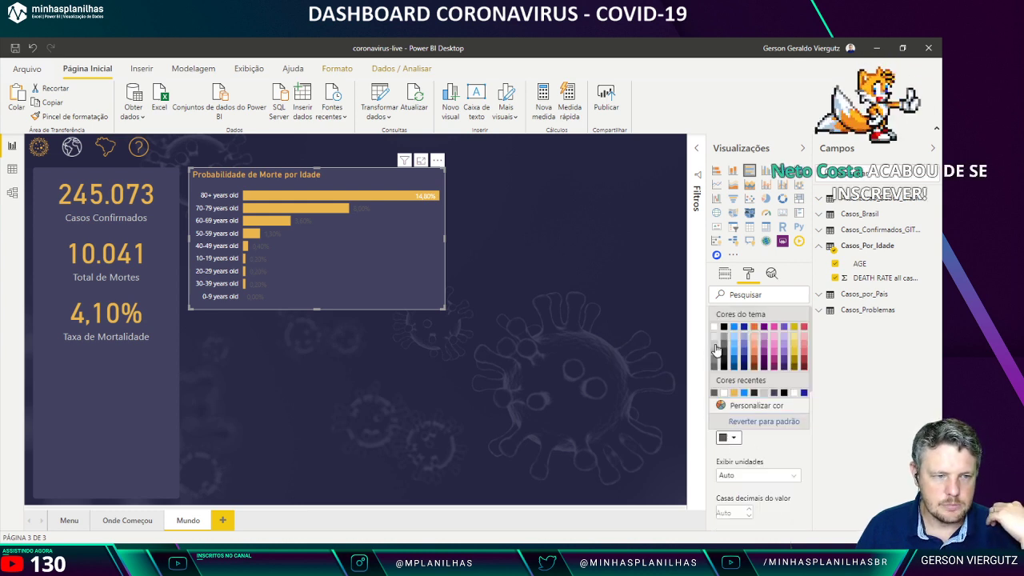
{"action": "left_click", "coordinate": [718, 349]}
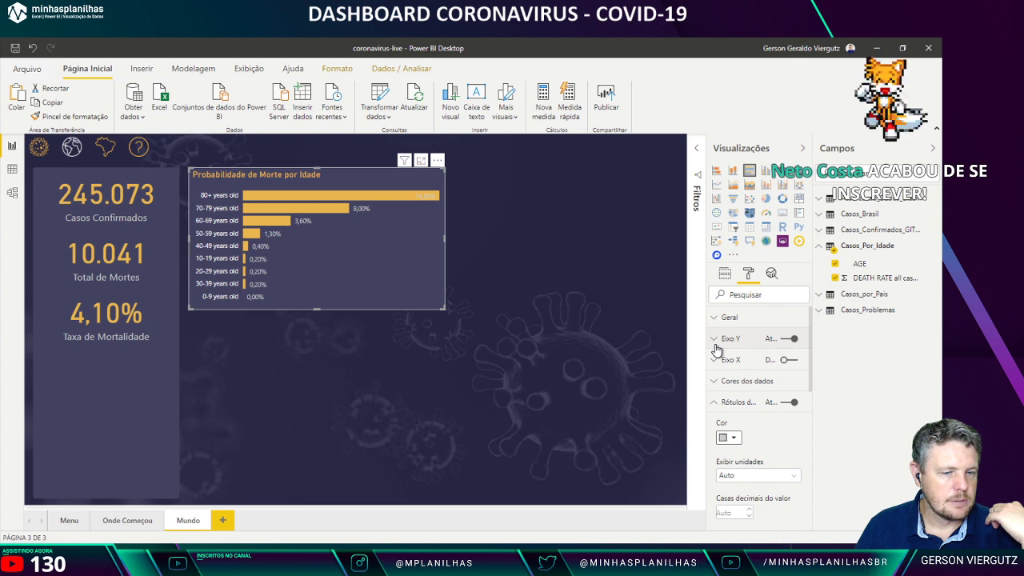
{"action": "left_click", "coordinate": [728, 437]}
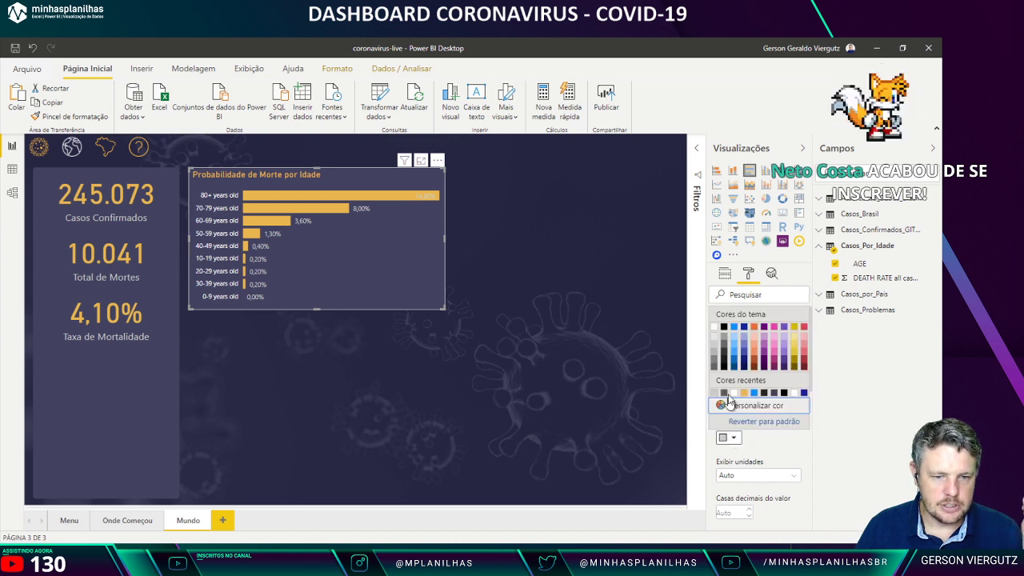
{"action": "left_click", "coordinate": [716, 330]}
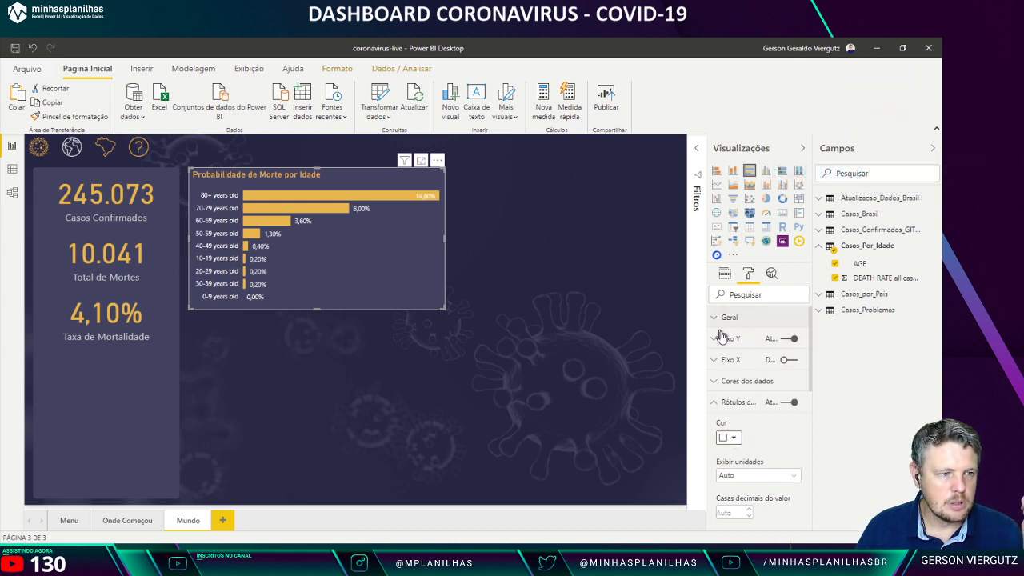
Step: Tone the death rate chart's Y axis age labels down to a light grey from the theme colors
{"action": "left_click", "coordinate": [718, 360]}
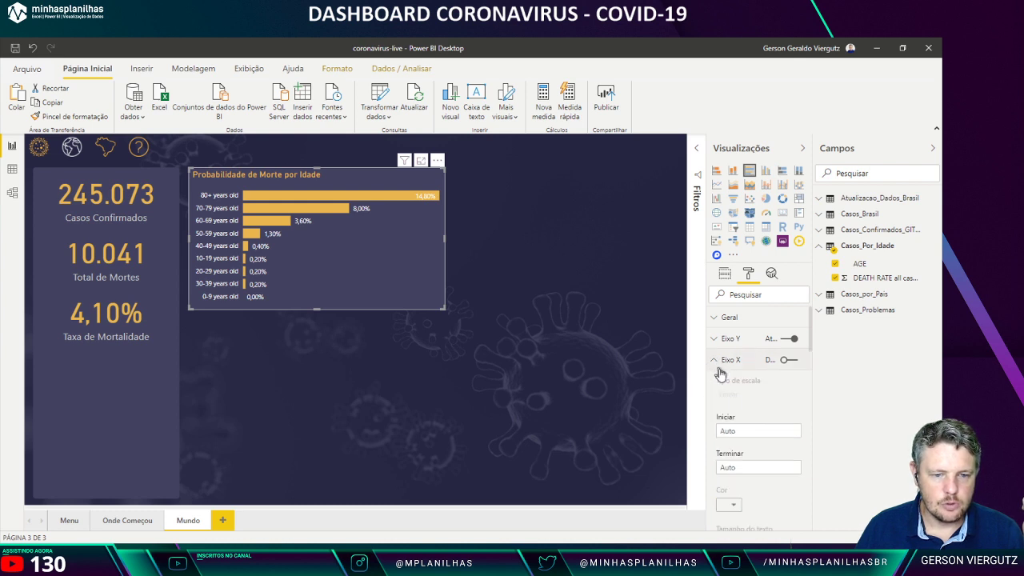
{"action": "left_click", "coordinate": [713, 360]}
{"action": "left_click", "coordinate": [715, 340]}
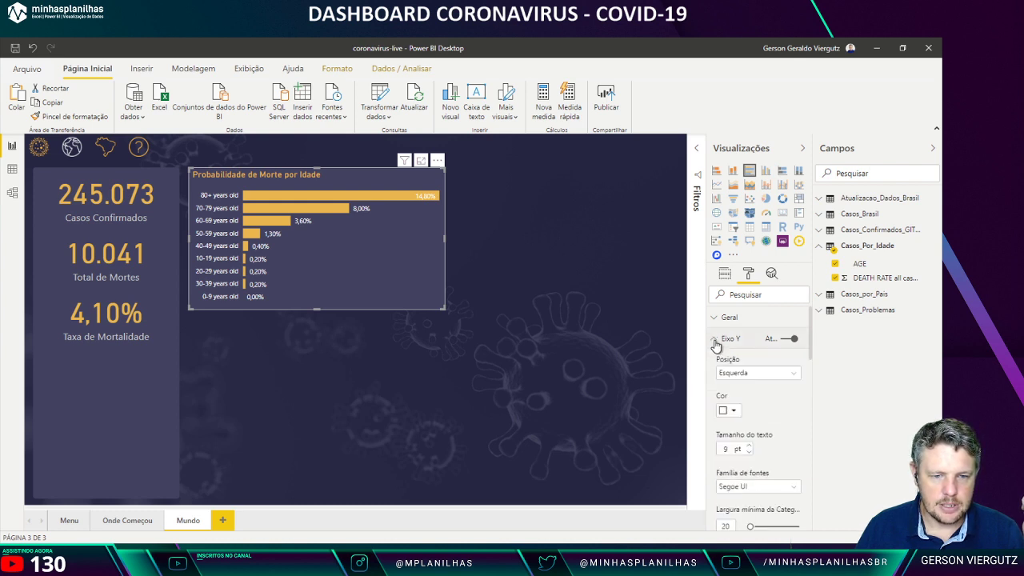
{"action": "left_click", "coordinate": [729, 410]}
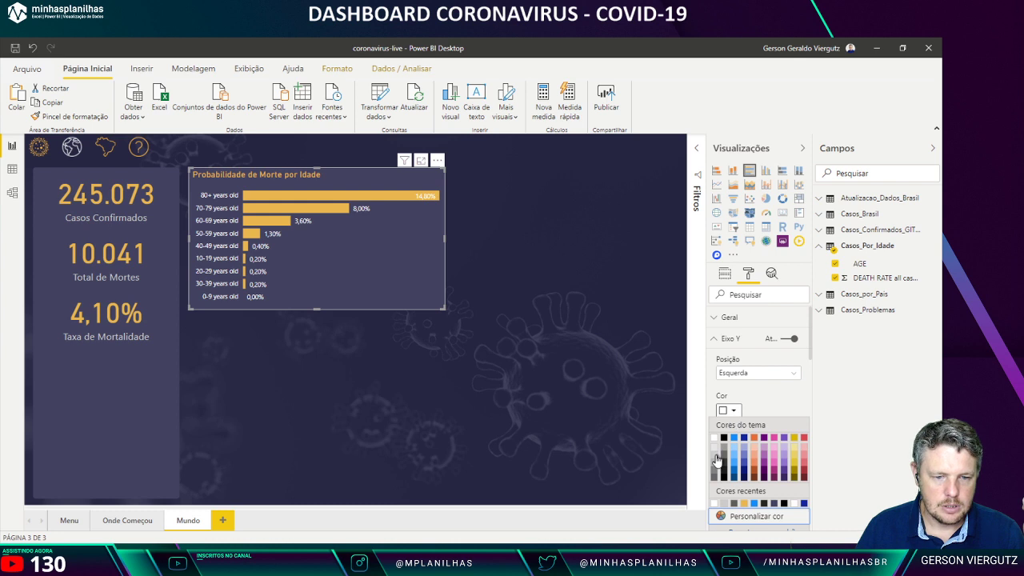
{"action": "left_click", "coordinate": [714, 462]}
{"action": "left_click", "coordinate": [521, 391]}
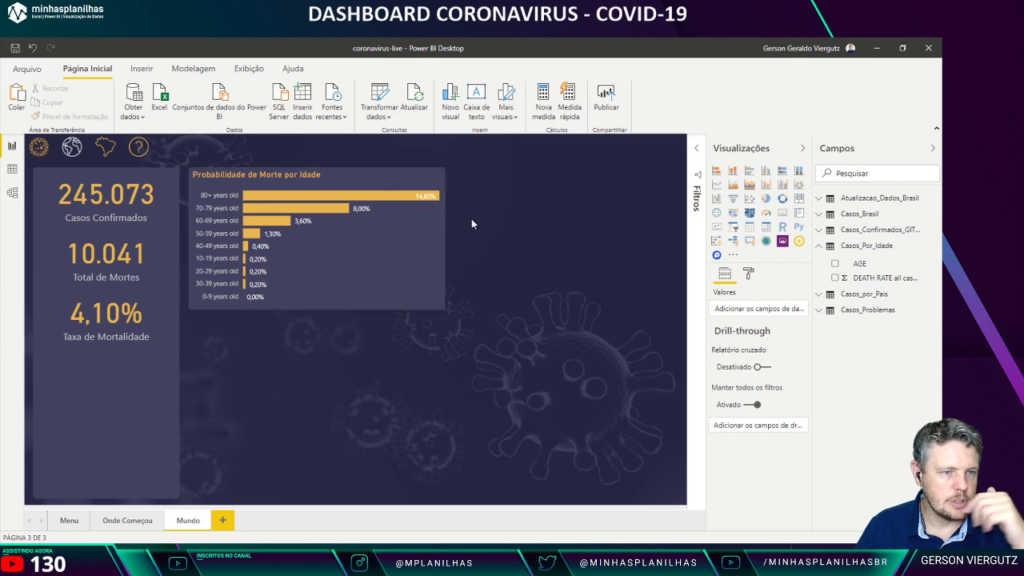
Step: Open the Casos_Por_Idade query in the Power Query Editor
{"action": "left_click", "coordinate": [349, 274]}
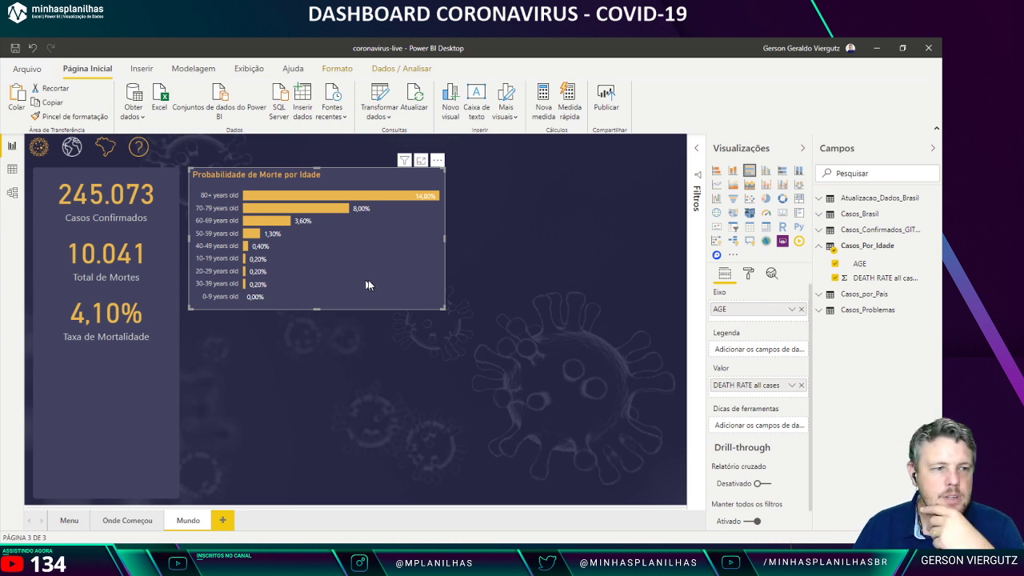
{"action": "left_click", "coordinate": [510, 250]}
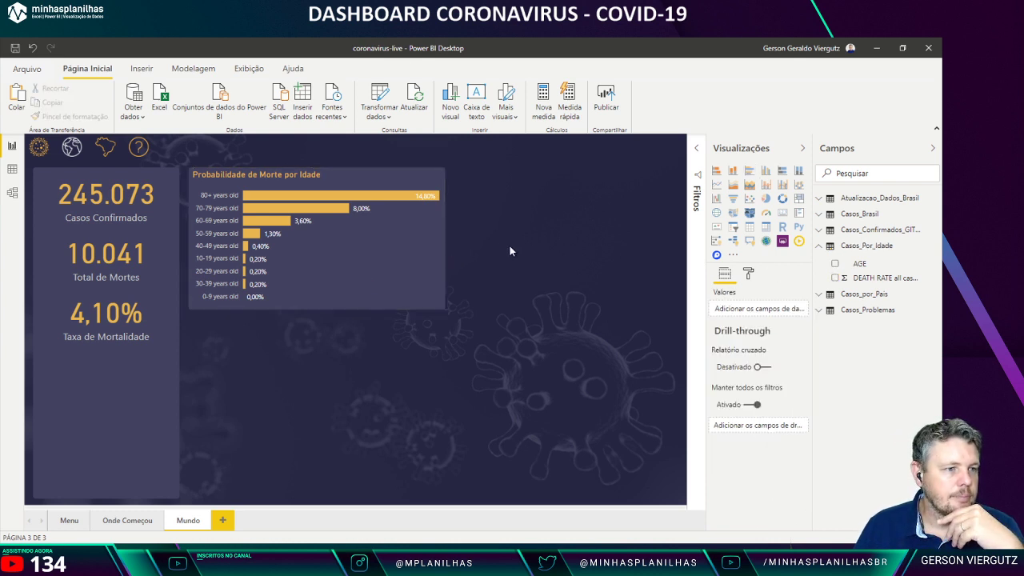
{"action": "left_click", "coordinate": [385, 261]}
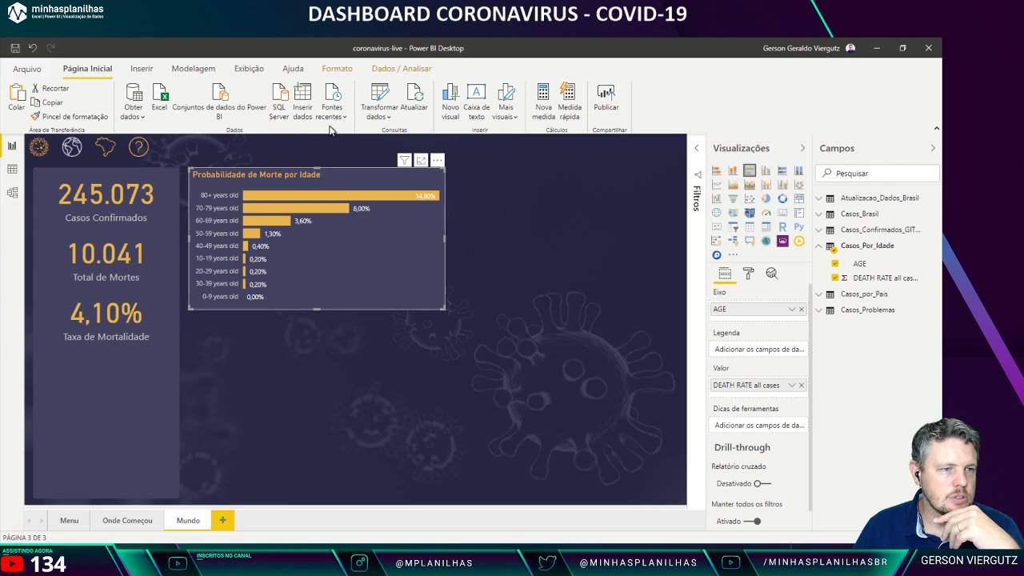
{"action": "left_click", "coordinate": [379, 96]}
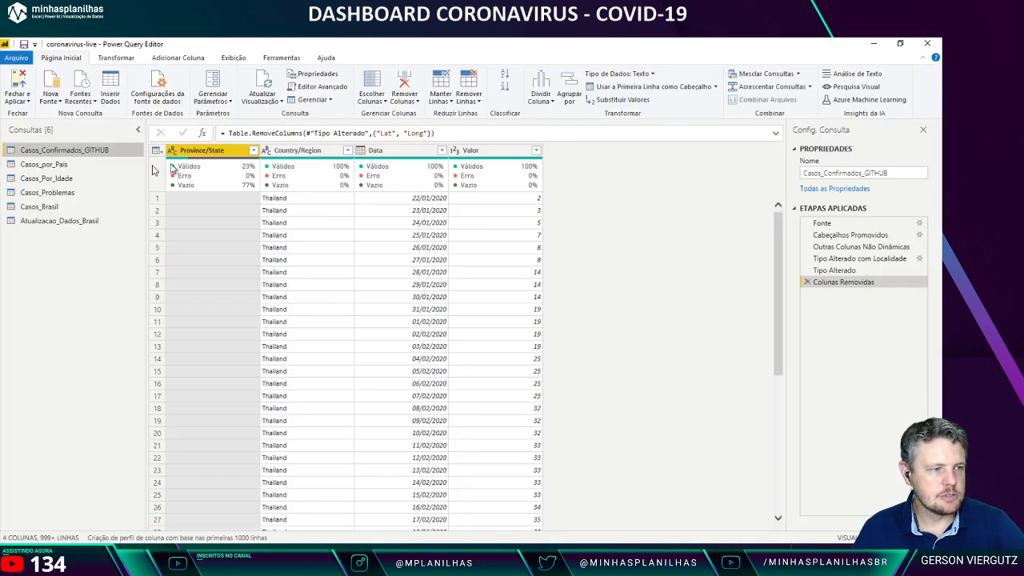
{"action": "left_click", "coordinate": [63, 179]}
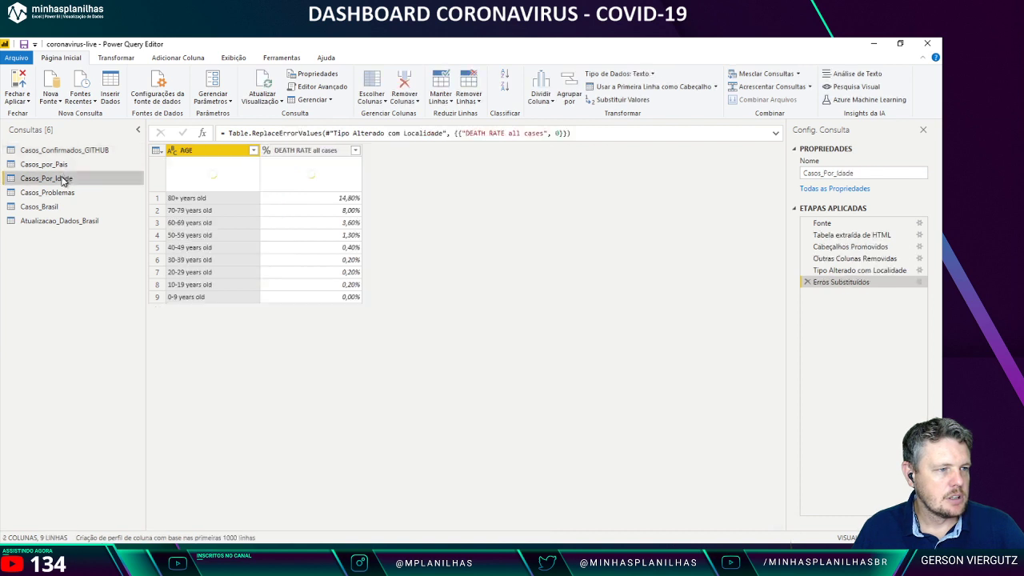
{"action": "right_click", "coordinate": [199, 151]}
{"action": "key", "text": "Escape"}
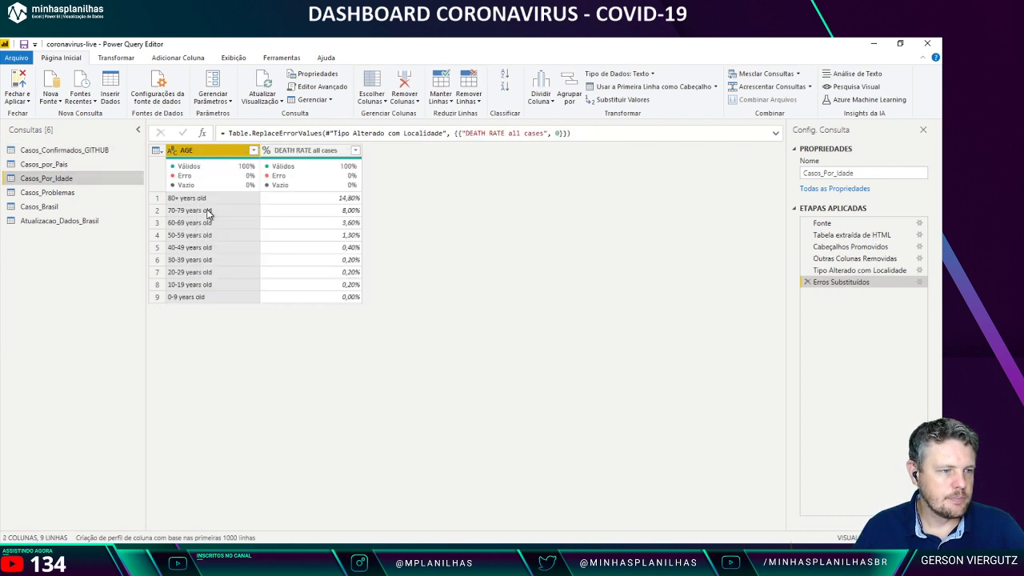
Step: Replace "years old" with "anos" in the AGE column and apply the query changes to the report
{"action": "left_click", "coordinate": [210, 200]}
{"action": "left_click_drag", "start_coordinate": [200, 483], "coordinate": [177, 480]}
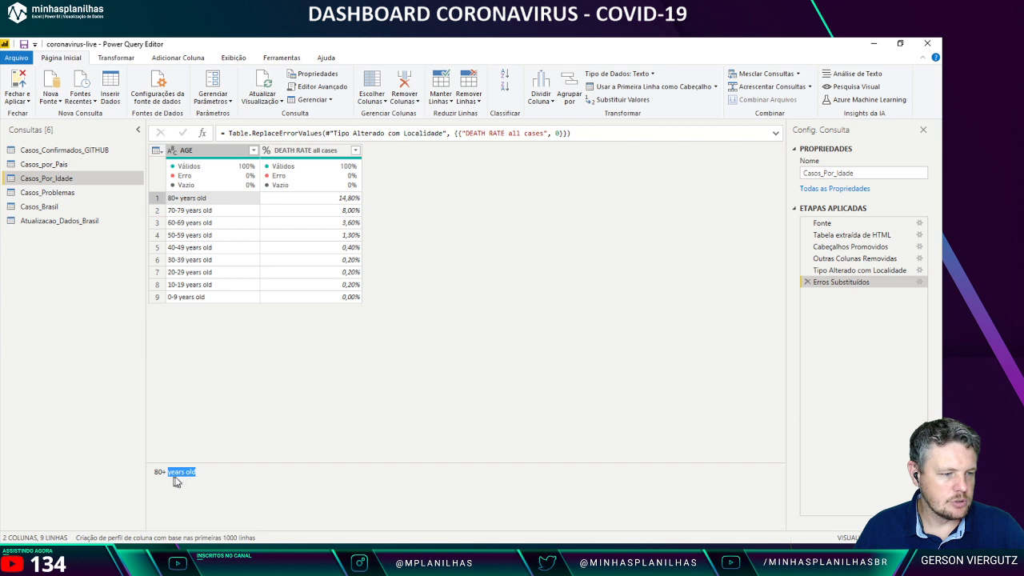
{"action": "right_click", "coordinate": [212, 152]}
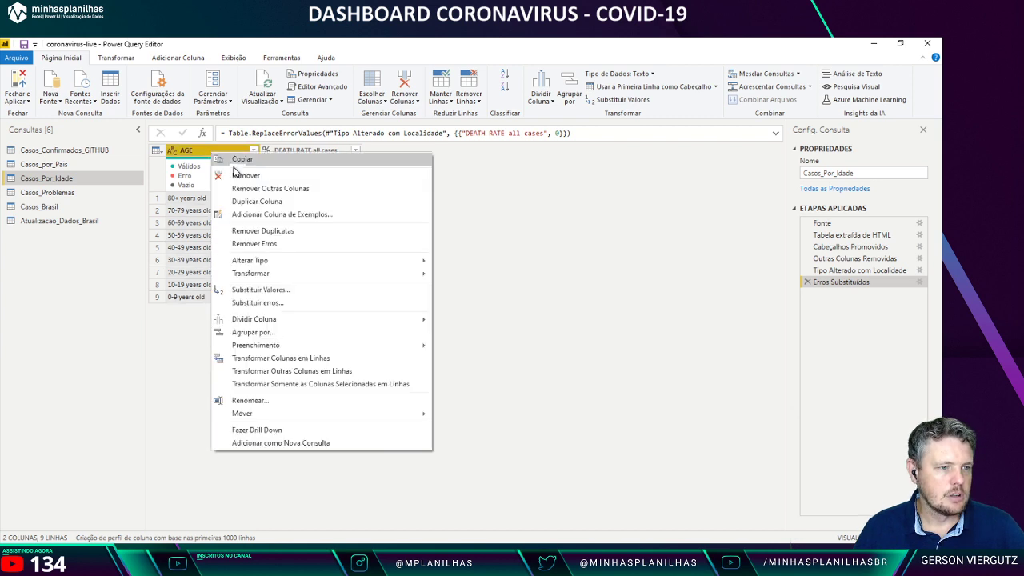
{"action": "left_click", "coordinate": [279, 293]}
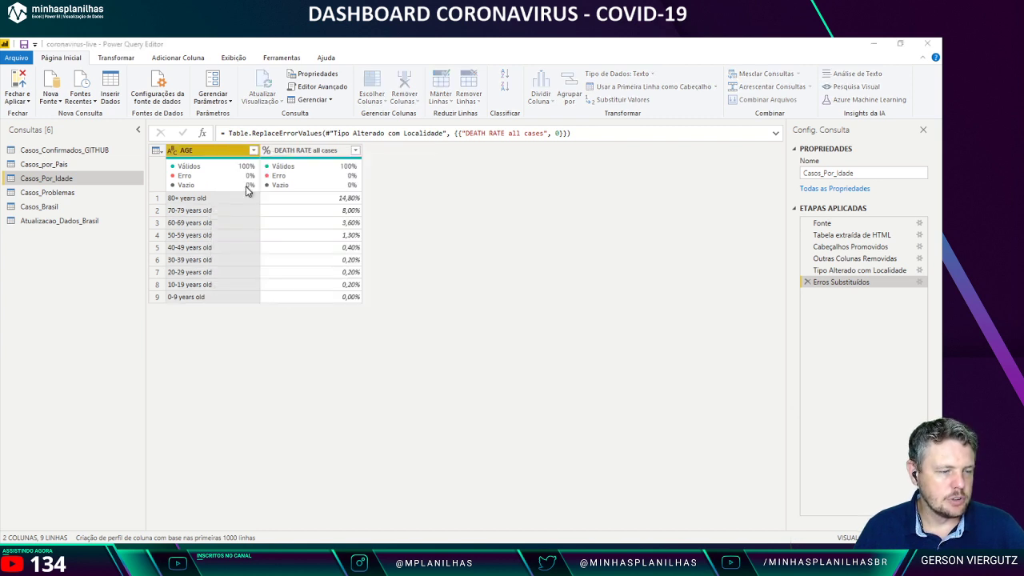
{"action": "type", "text": "years old"}
{"action": "left_click", "coordinate": [341, 302]}
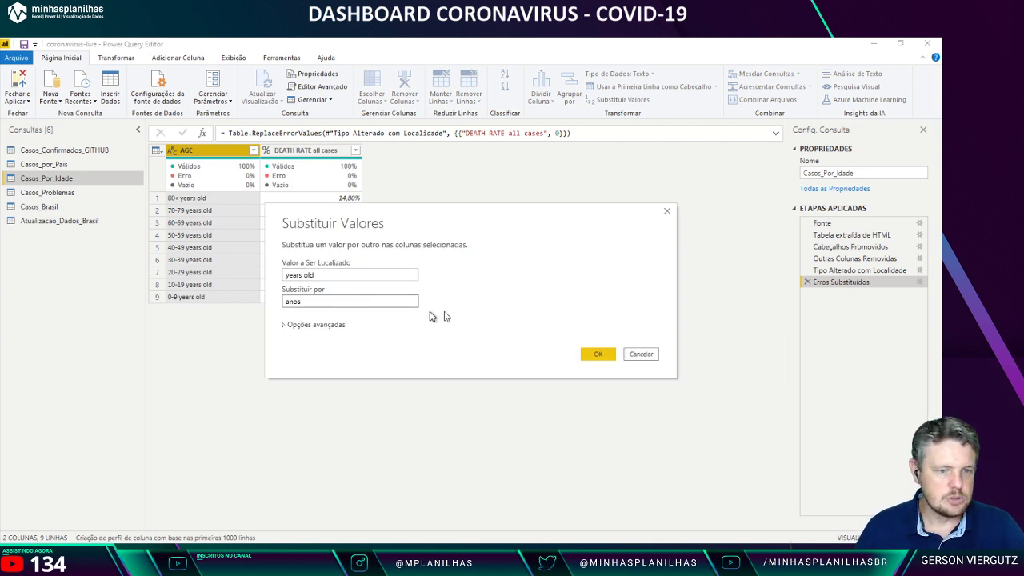
{"action": "left_click", "coordinate": [598, 354]}
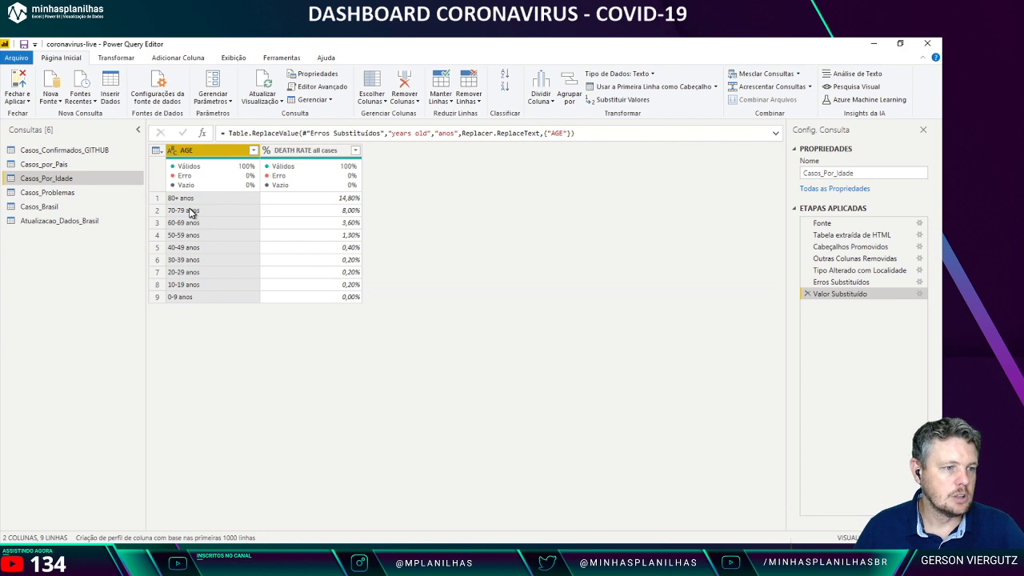
{"action": "left_click", "coordinate": [15, 84]}
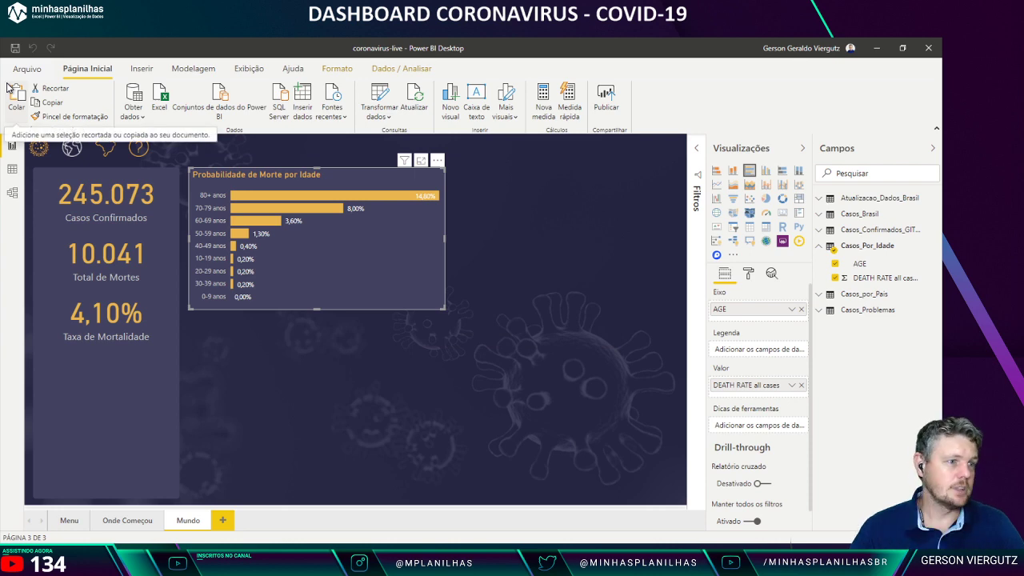
{"action": "left_click", "coordinate": [546, 294]}
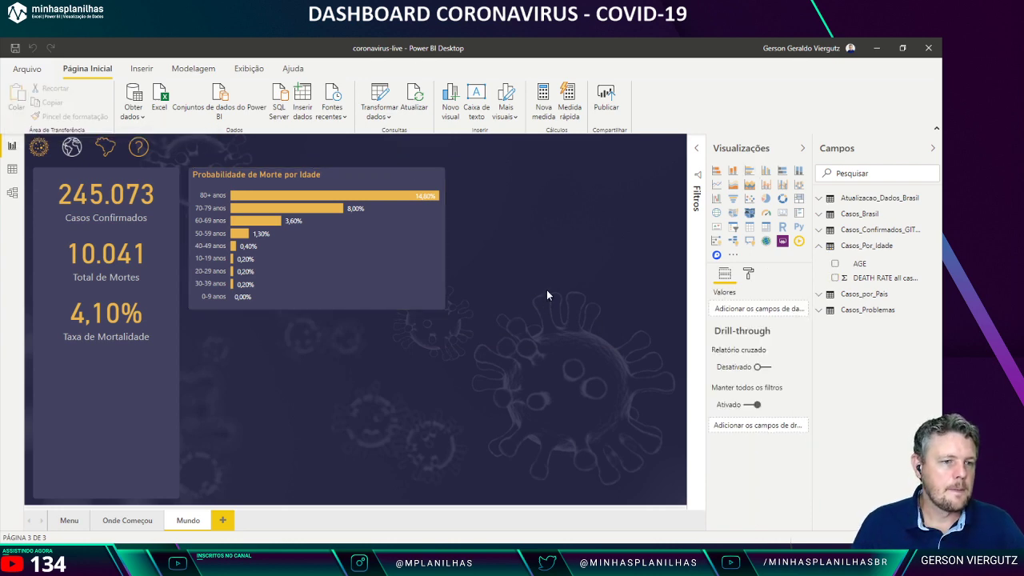
Step: Consult the published Mundo page in the browser and slightly narrow the death probability by age chart in Power BI Desktop
{"action": "key", "text": "alt+Tab"}
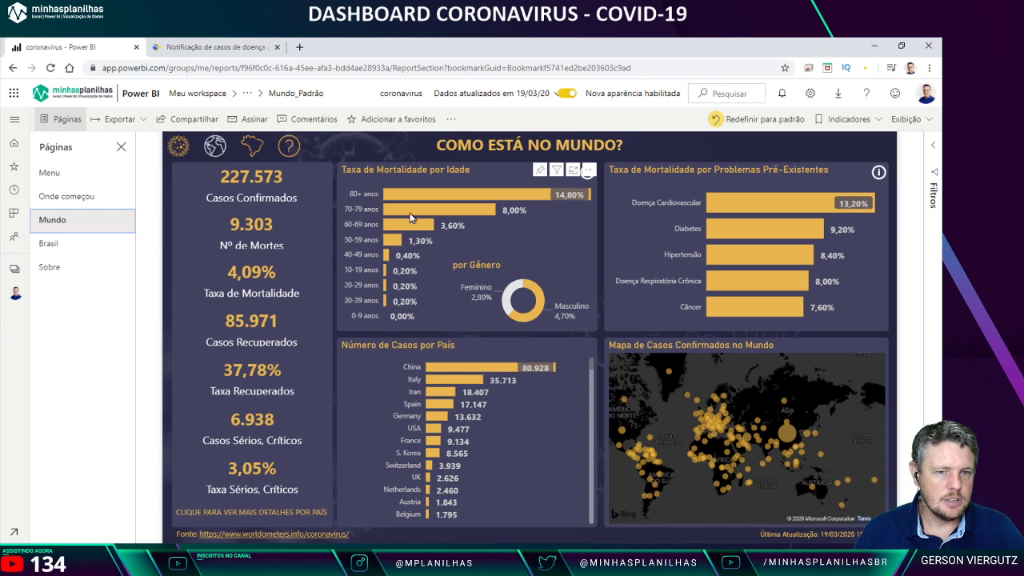
{"action": "key", "text": "alt+Tab"}
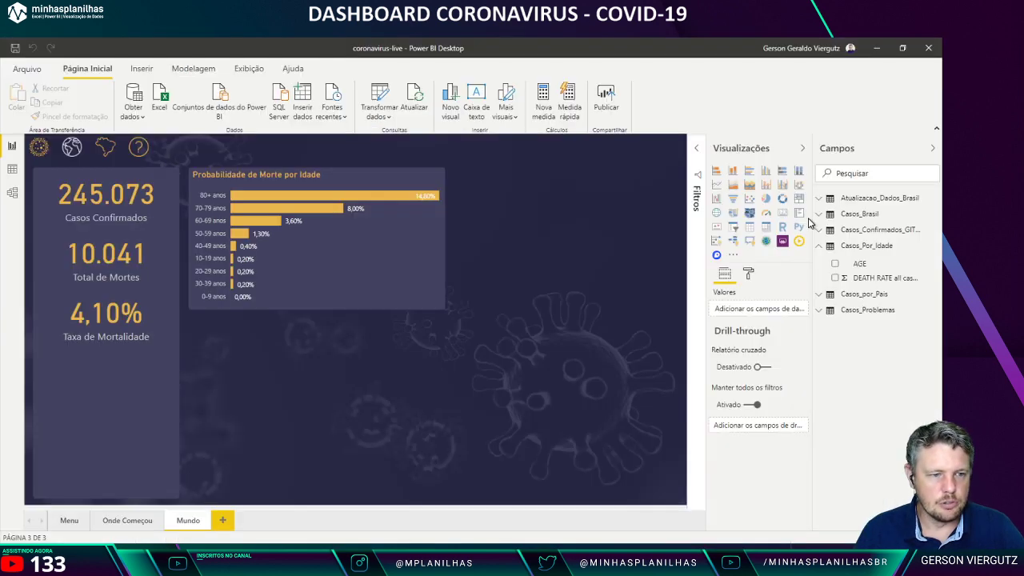
{"action": "left_click", "coordinate": [411, 252]}
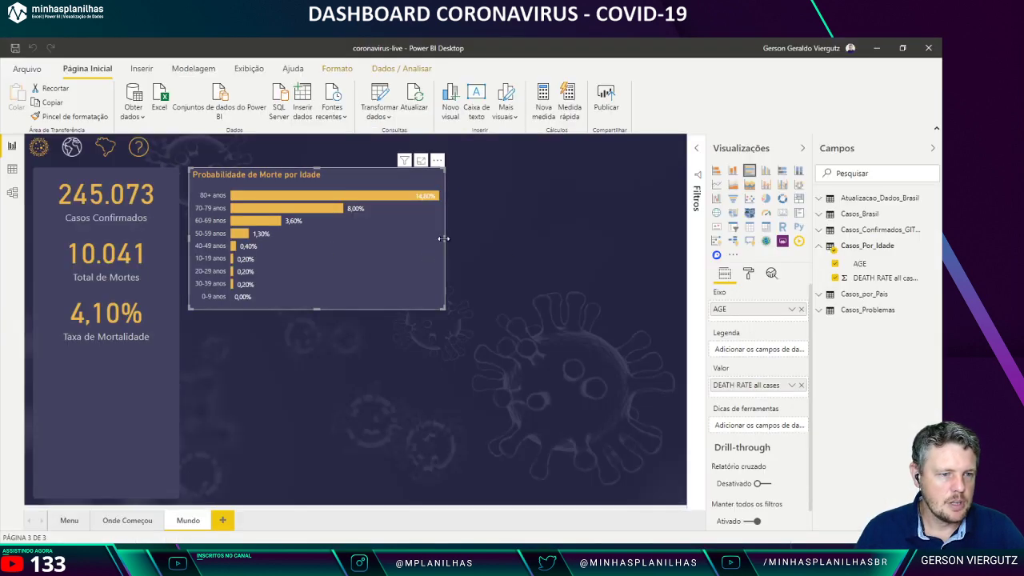
{"action": "key", "text": "alt+Tab"}
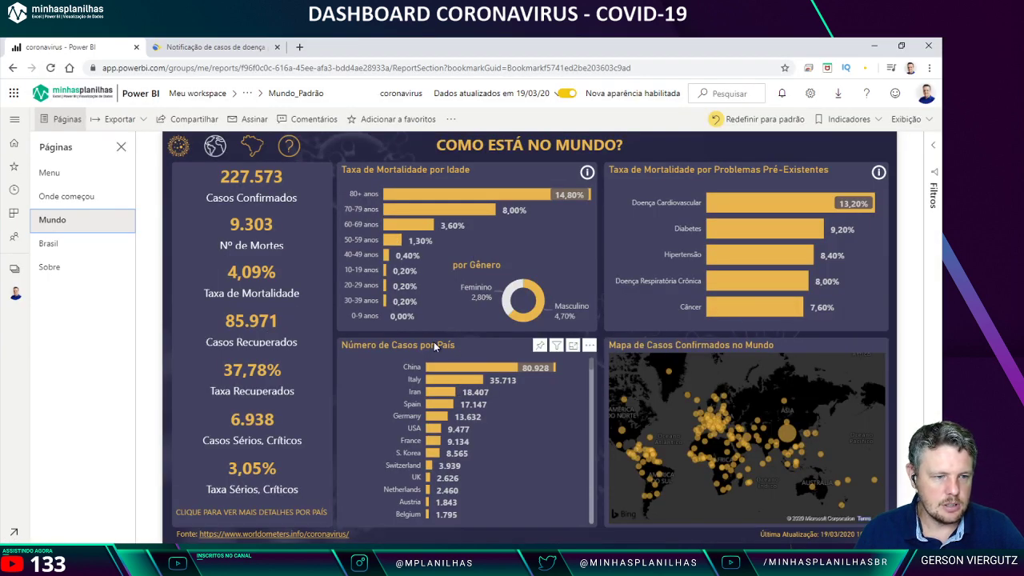
{"action": "key", "text": "alt+Tab"}
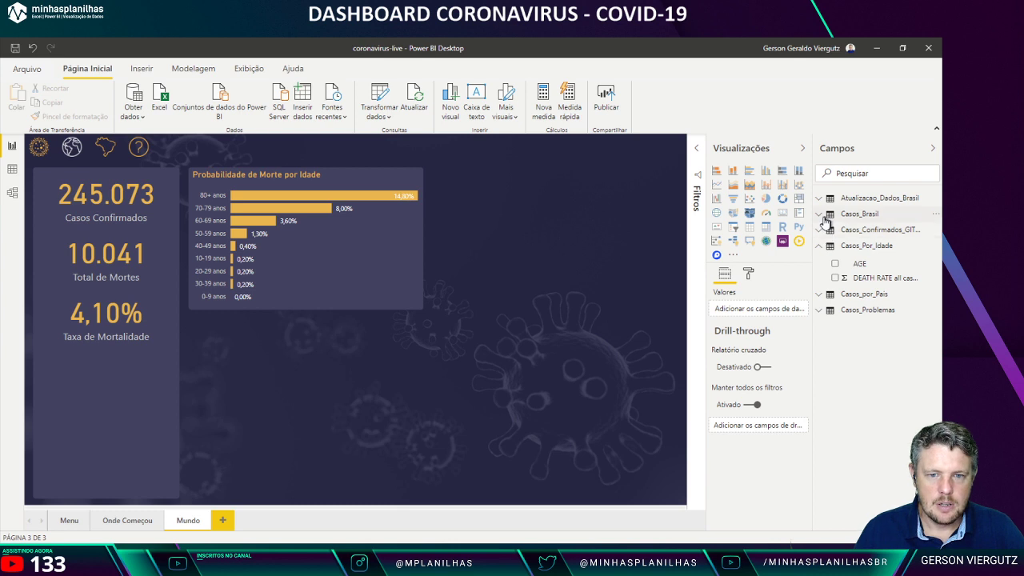
Step: Place a clustered bar chart below the death probability chart and shorten the cards' background panel to align with its lower edge
{"action": "left_click", "coordinate": [821, 295]}
{"action": "left_click", "coordinate": [384, 259]}
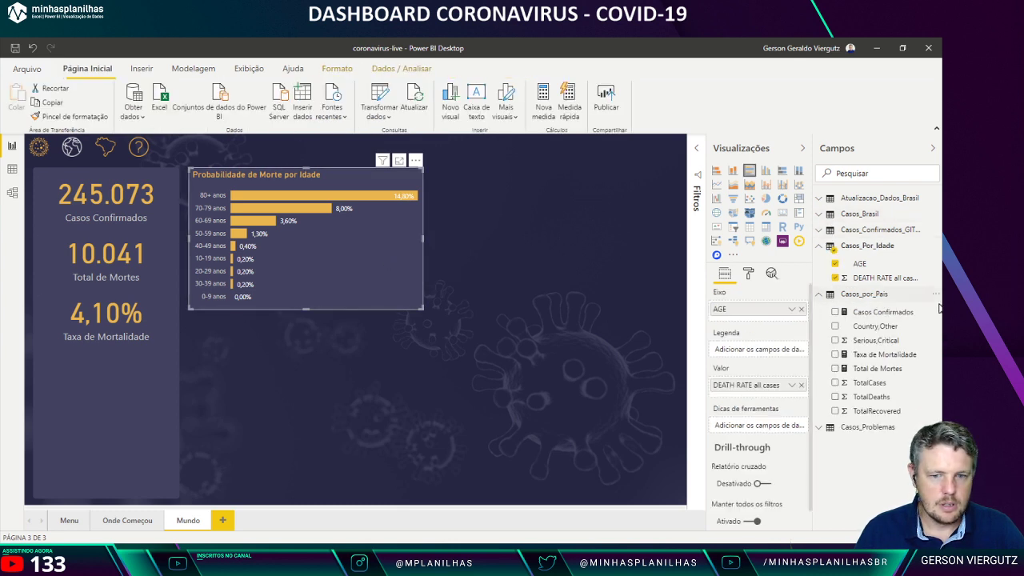
{"action": "left_click", "coordinate": [632, 199]}
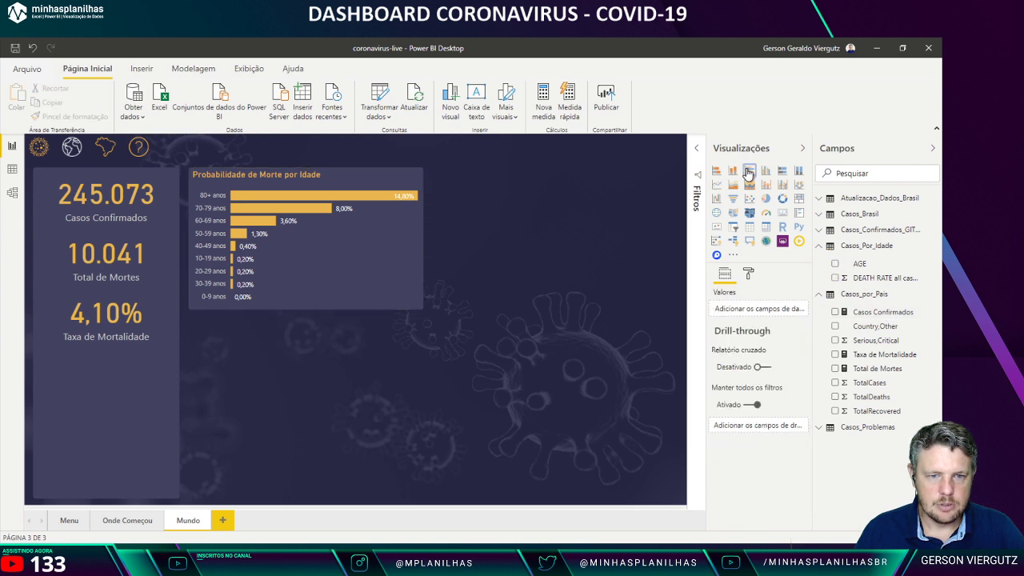
{"action": "left_click", "coordinate": [748, 173]}
{"action": "left_click_drag", "start_coordinate": [486, 201], "coordinate": [244, 353]}
{"action": "left_click_drag", "start_coordinate": [421, 458], "coordinate": [415, 490]}
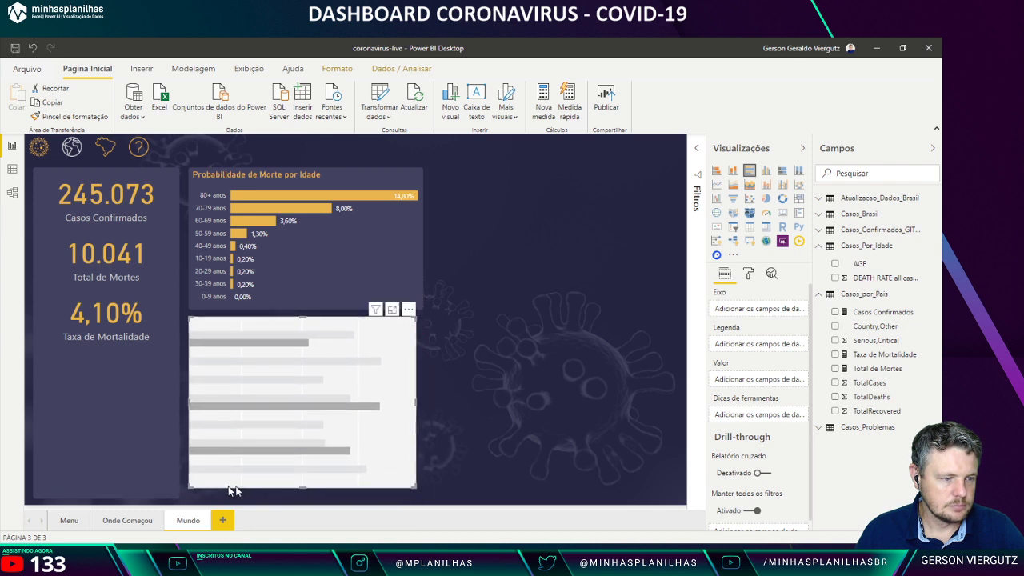
{"action": "left_click", "coordinate": [134, 486]}
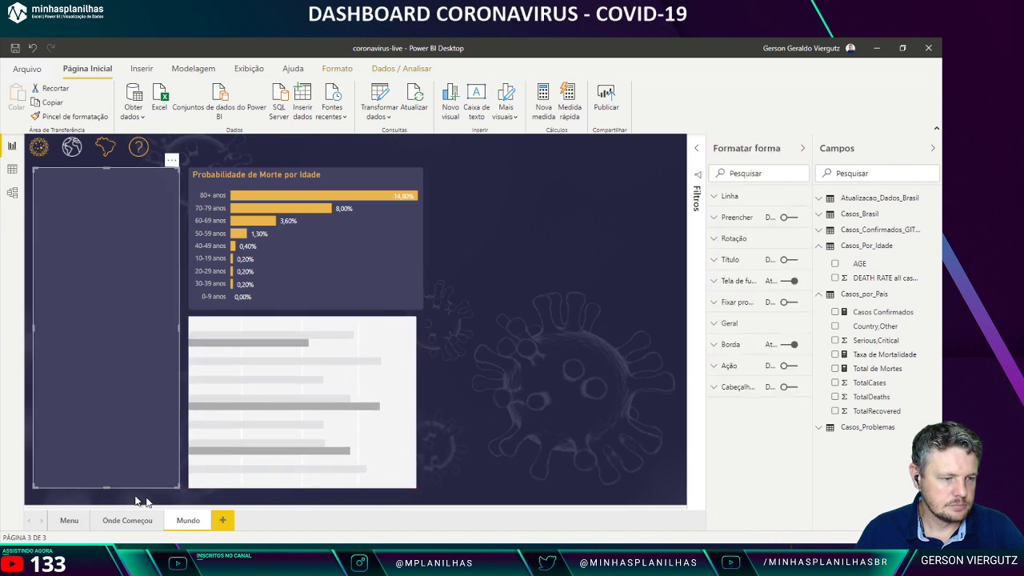
Step: Assign Country,Other as the axis and Casos Confirmados as the value of the new bar chart
{"action": "left_click", "coordinate": [406, 432]}
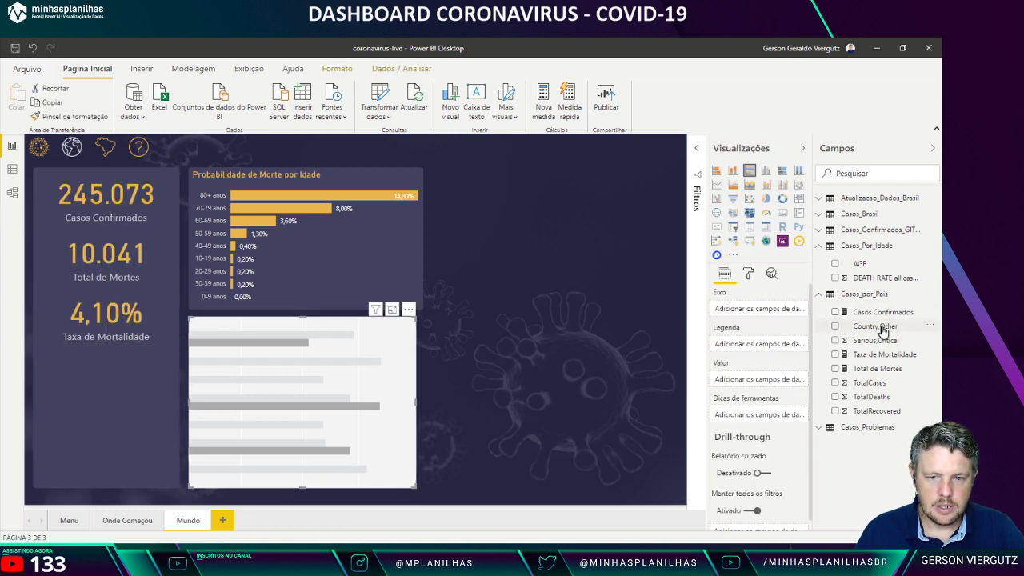
{"action": "left_click_drag", "start_coordinate": [884, 328], "coordinate": [757, 310]}
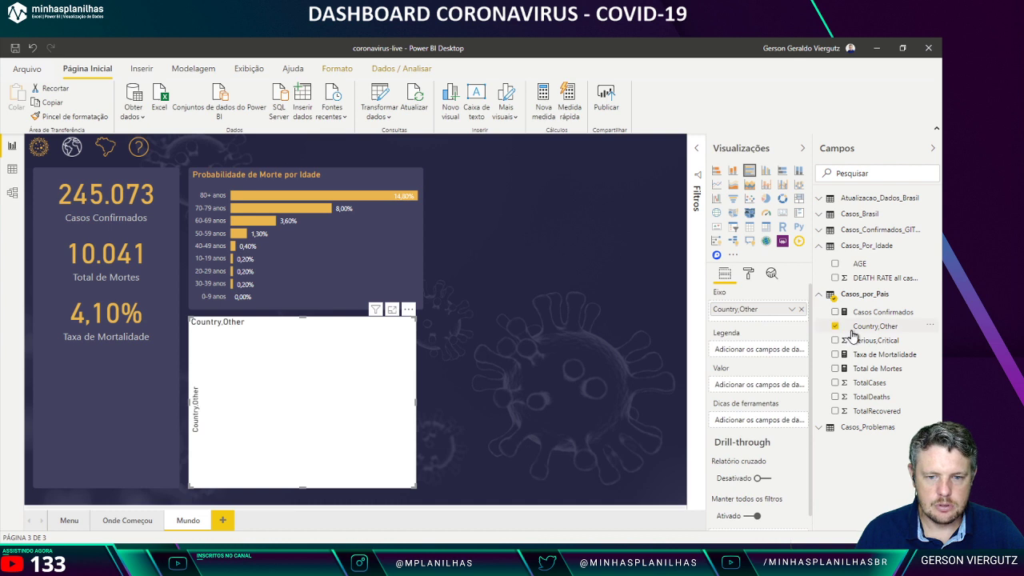
{"action": "left_click_drag", "start_coordinate": [882, 313], "coordinate": [756, 389]}
{"action": "left_click", "coordinate": [500, 373]}
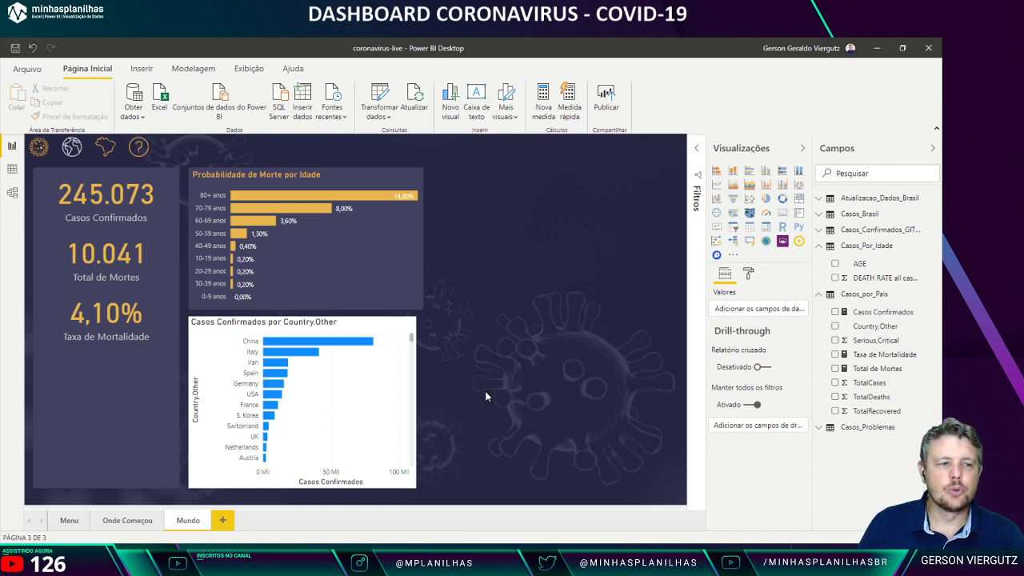
Step: Copy the formatting of the death probability by age chart onto the confirmed cases by country chart
{"action": "left_click", "coordinate": [358, 245]}
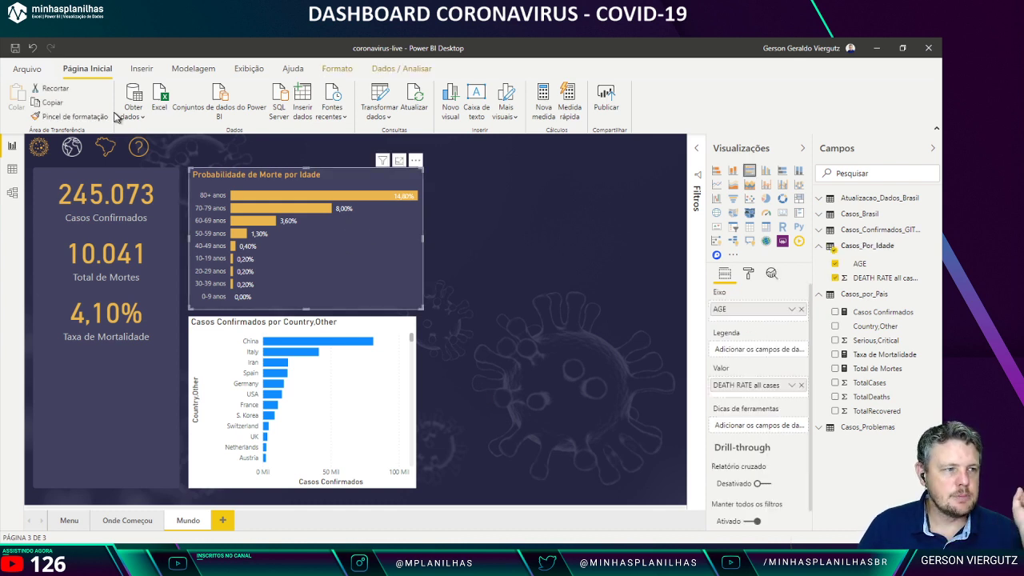
{"action": "left_click", "coordinate": [76, 117]}
{"action": "left_click", "coordinate": [323, 329]}
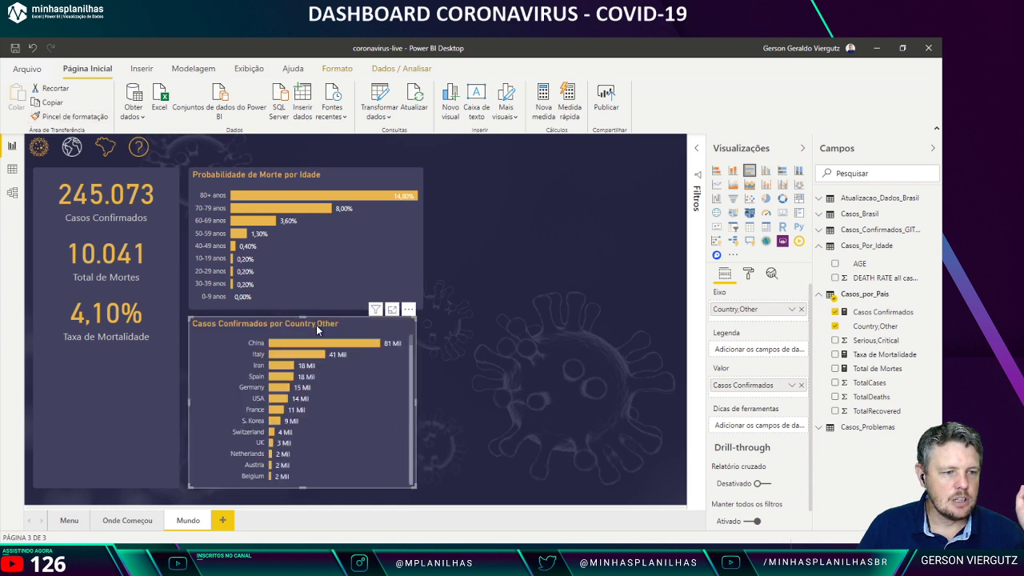
Step: Set the display units of the country chart's data labels to Nenhum, after trying Milhares
{"action": "left_click", "coordinate": [360, 416]}
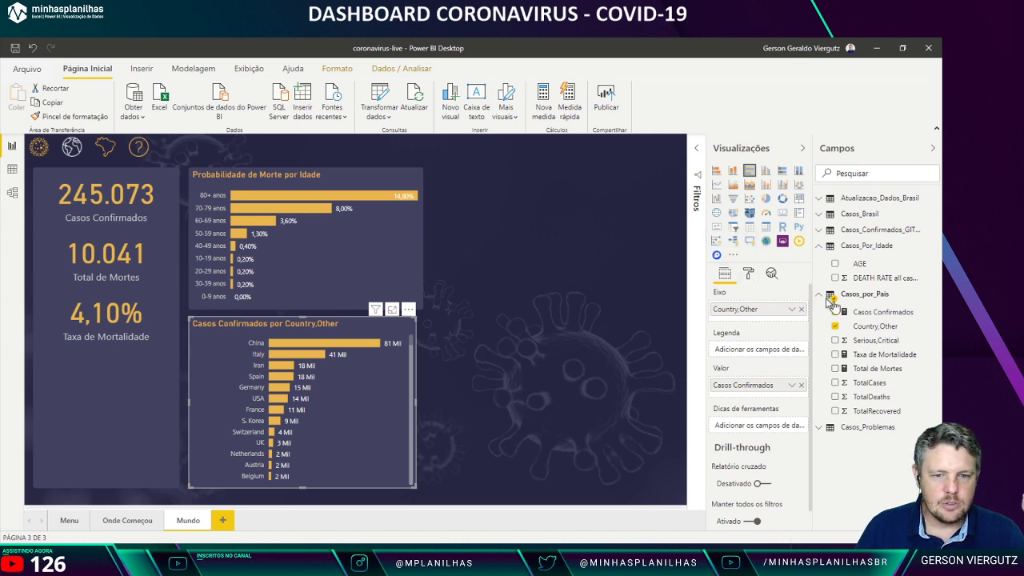
{"action": "left_click", "coordinate": [883, 313]}
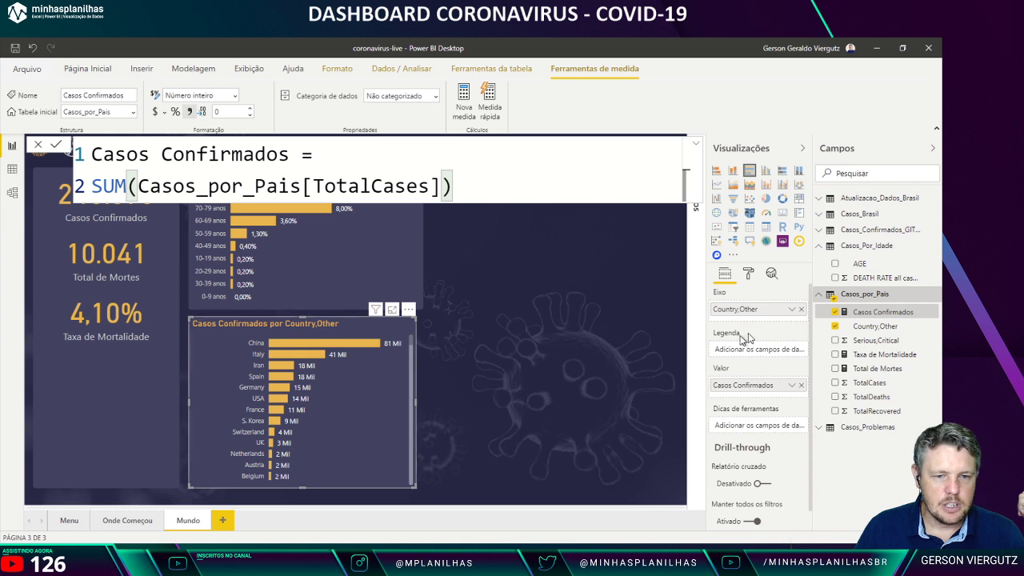
{"action": "left_click", "coordinate": [748, 274]}
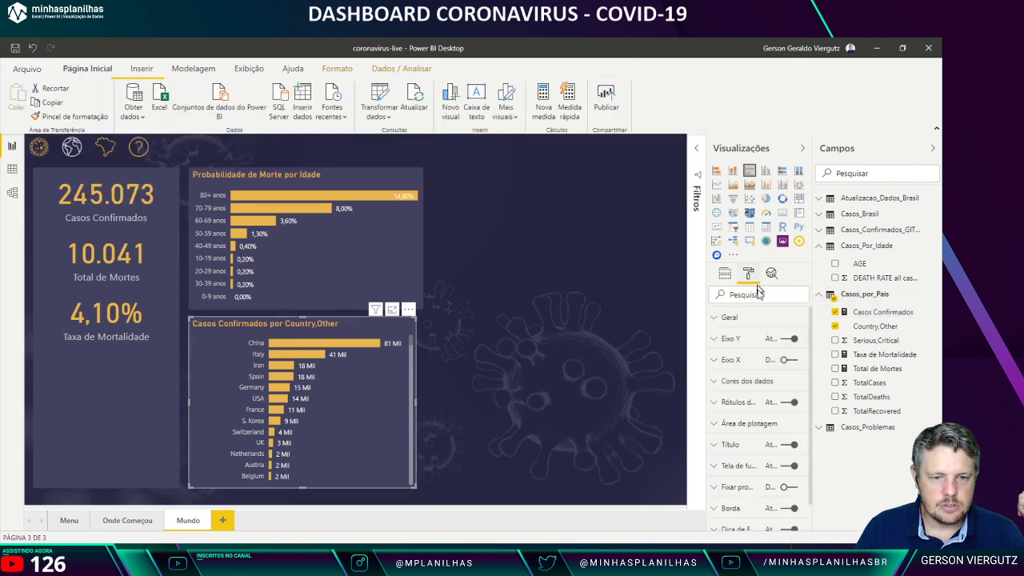
{"action": "left_click", "coordinate": [716, 401]}
{"action": "left_click", "coordinate": [752, 477]}
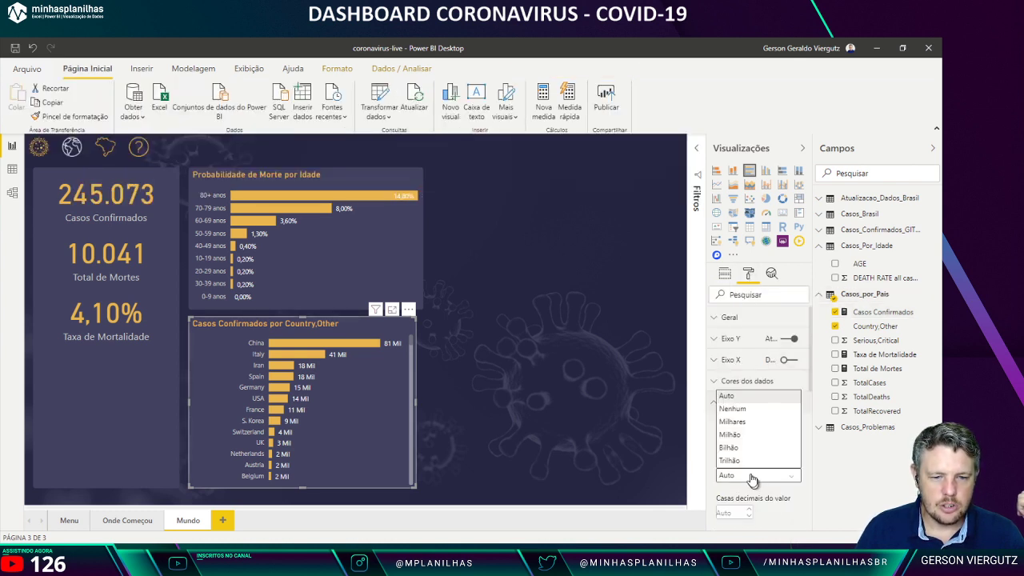
{"action": "left_click", "coordinate": [742, 409]}
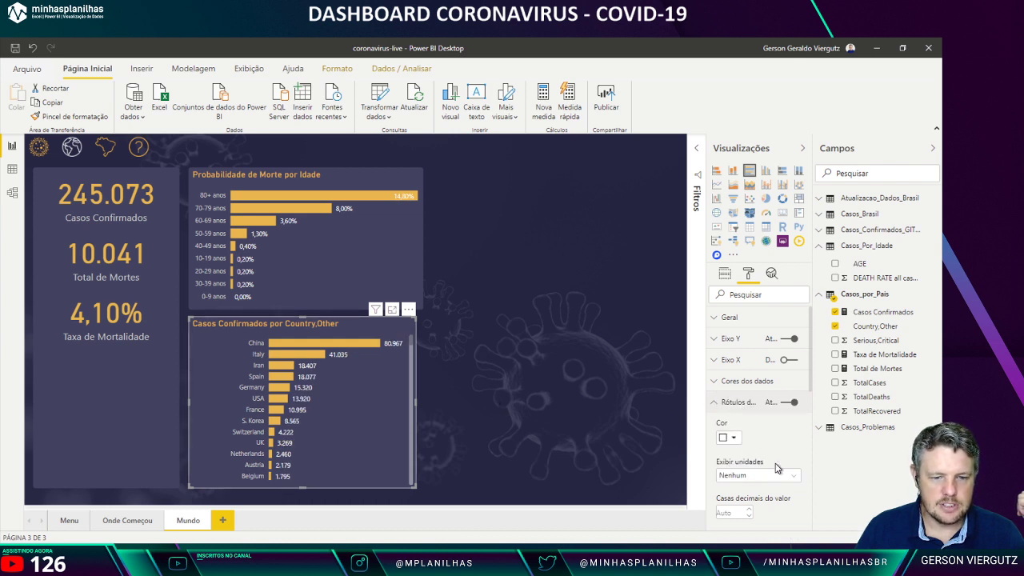
{"action": "left_click", "coordinate": [752, 476]}
{"action": "left_click", "coordinate": [746, 422]}
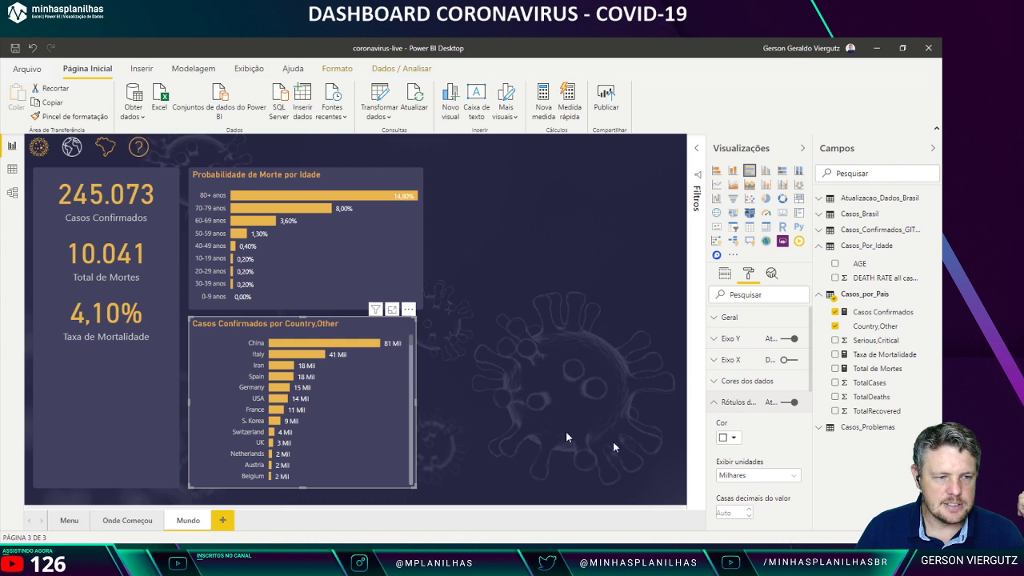
{"action": "left_click", "coordinate": [780, 478]}
{"action": "left_click", "coordinate": [744, 410]}
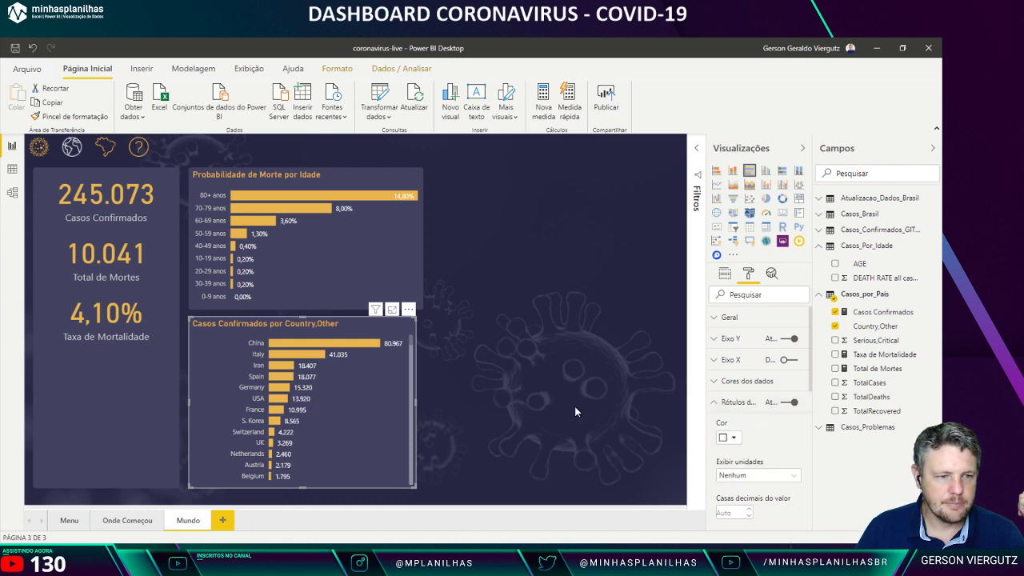
{"action": "left_click", "coordinate": [575, 410]}
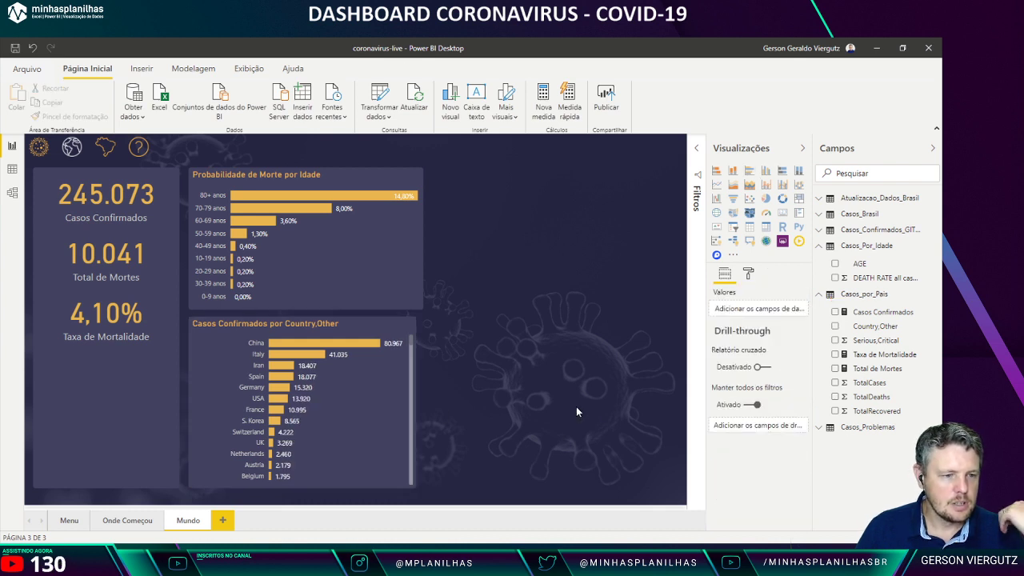
Step: Change the title of the confirmed cases by country chart to "Casos Confirmados por País"
{"action": "left_click", "coordinate": [323, 338]}
{"action": "left_click", "coordinate": [749, 272]}
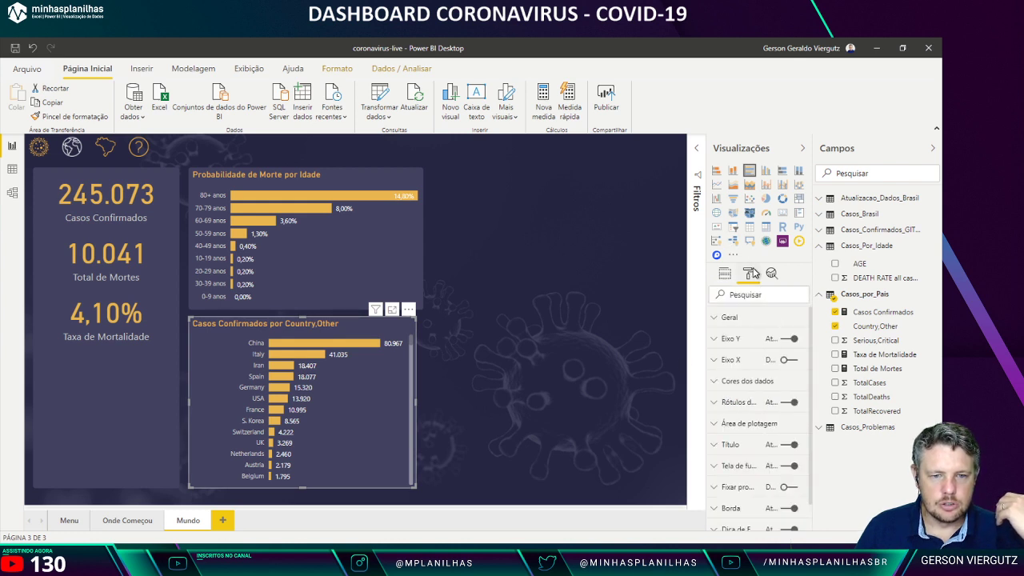
{"action": "left_click", "coordinate": [731, 445]}
{"action": "left_click", "coordinate": [777, 477]}
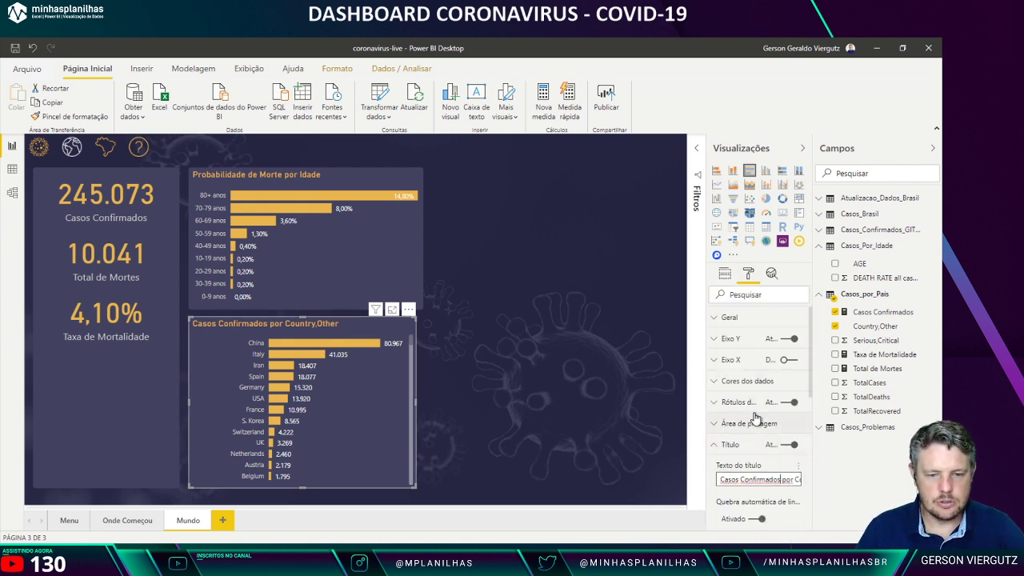
{"action": "key", "text": "Right"}
{"action": "key", "text": "Right"}
{"action": "key", "text": "Right"}
{"action": "key", "text": "Right"}
{"action": "key", "text": "Right"}
{"action": "key", "text": "Right"}
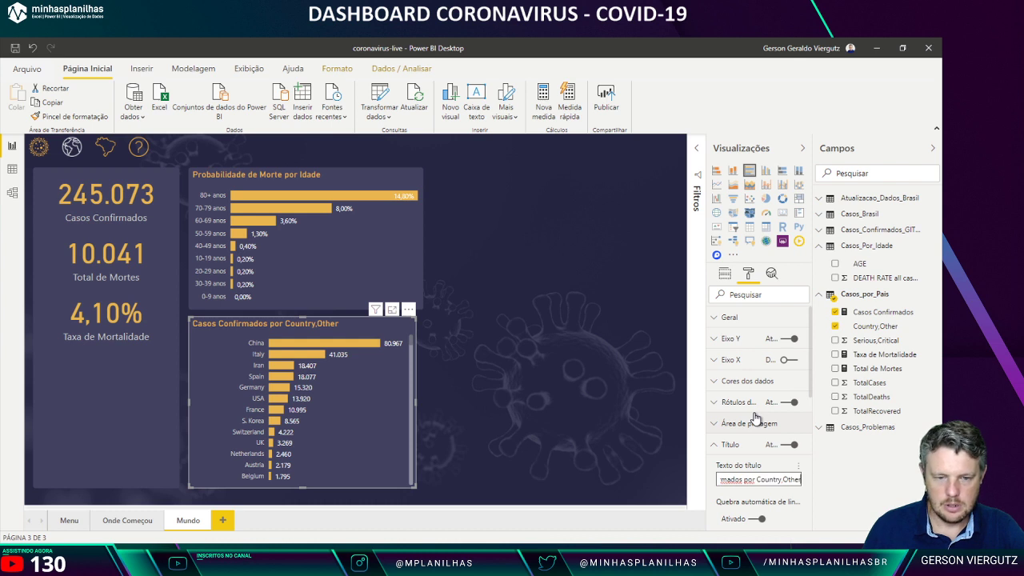
{"action": "key", "text": "Home"}
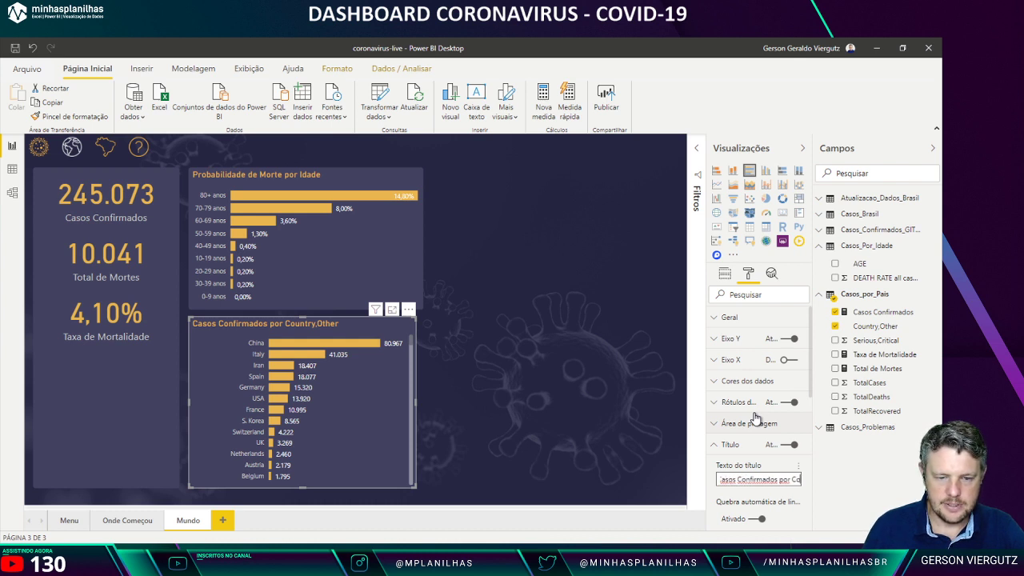
{"action": "type", "text": "Pais"}
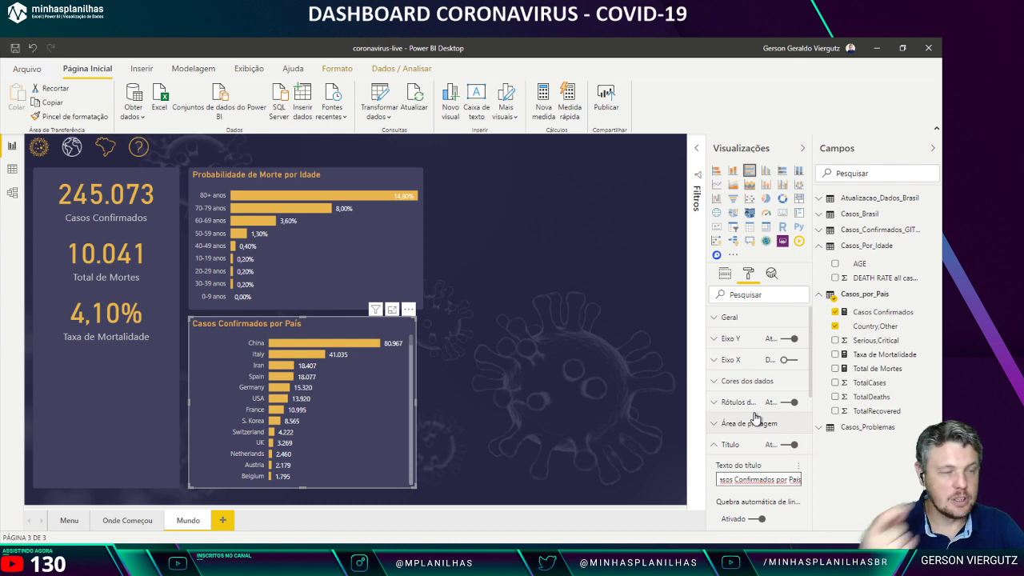
{"action": "left_click", "coordinate": [552, 442]}
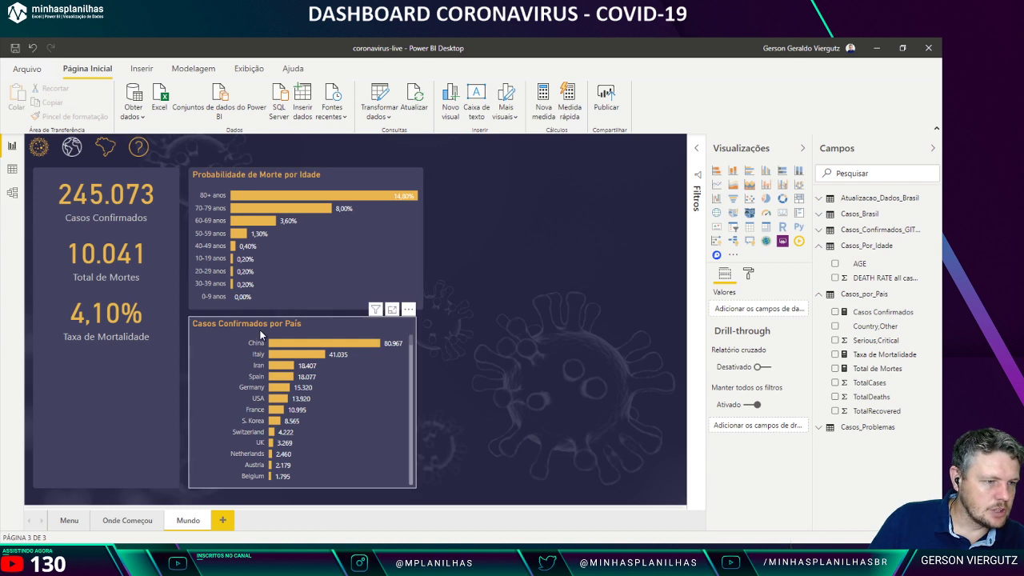
Step: Lower the upper edge of the country chart slightly and widen it to match the death probability chart above
{"action": "left_click", "coordinate": [244, 174]}
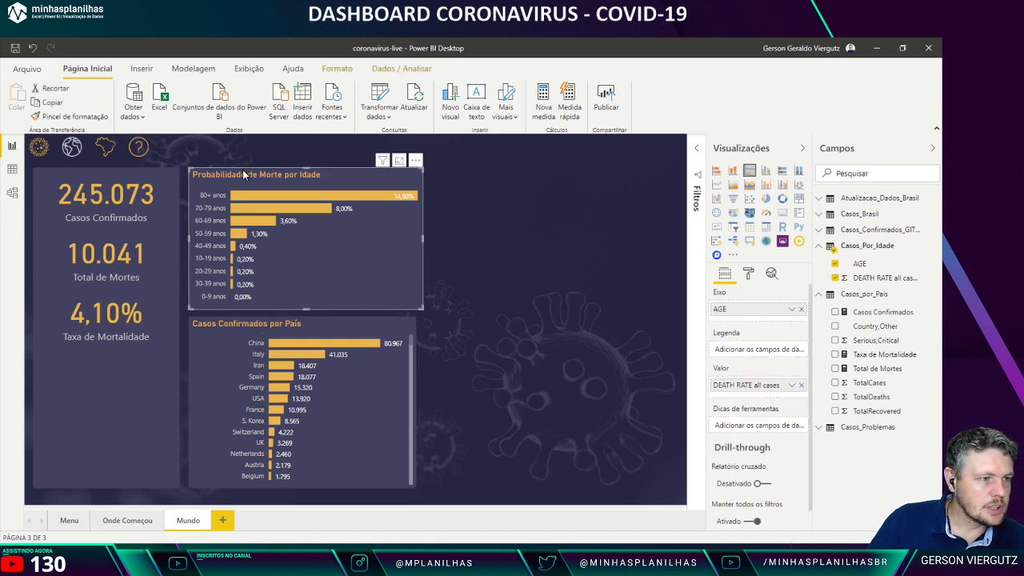
{"action": "left_click", "coordinate": [228, 323]}
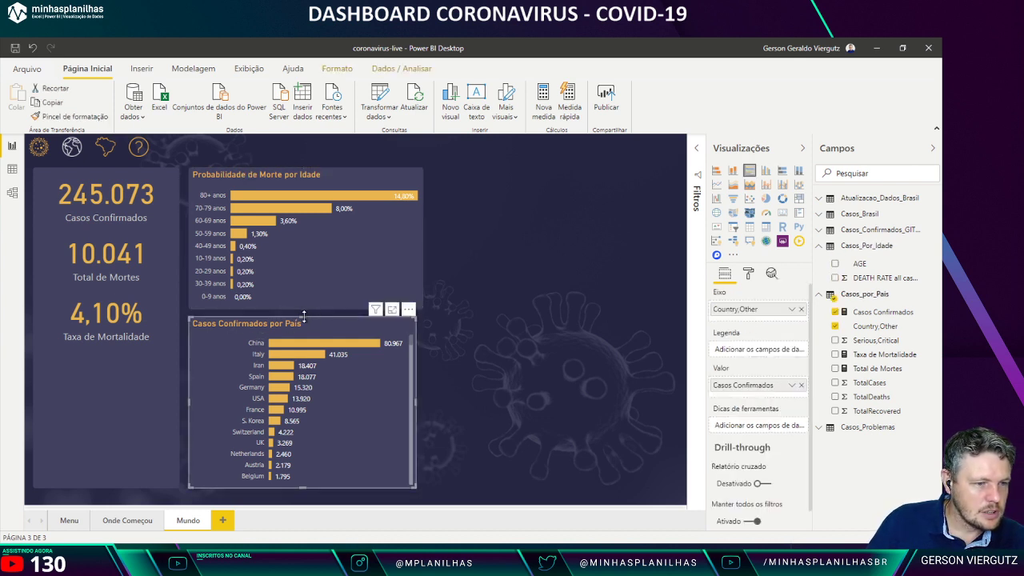
{"action": "left_click", "coordinate": [617, 319]}
{"action": "left_click", "coordinate": [336, 329]}
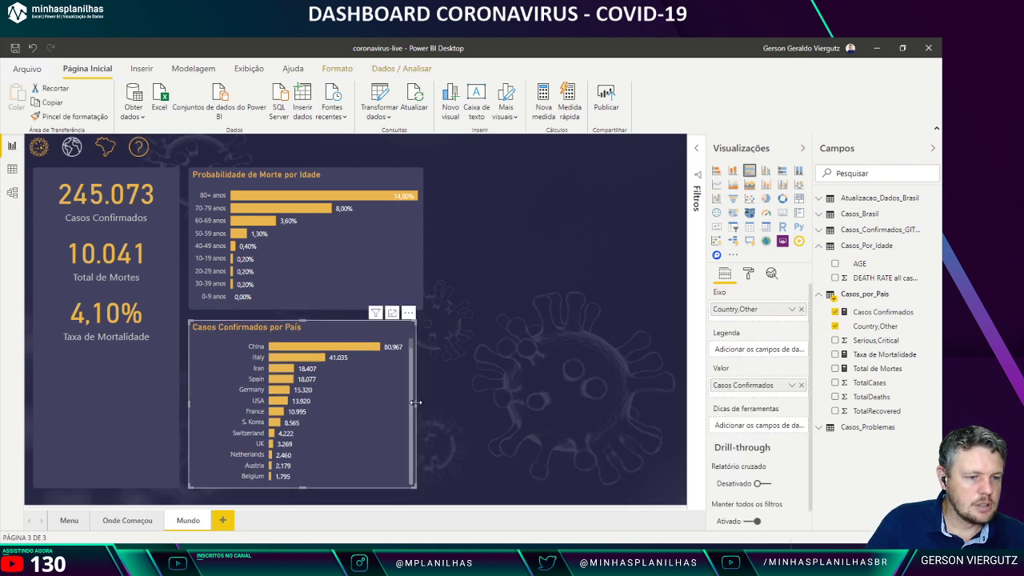
{"action": "left_click_drag", "start_coordinate": [416, 402], "coordinate": [423, 402]}
{"action": "left_click", "coordinate": [498, 380]}
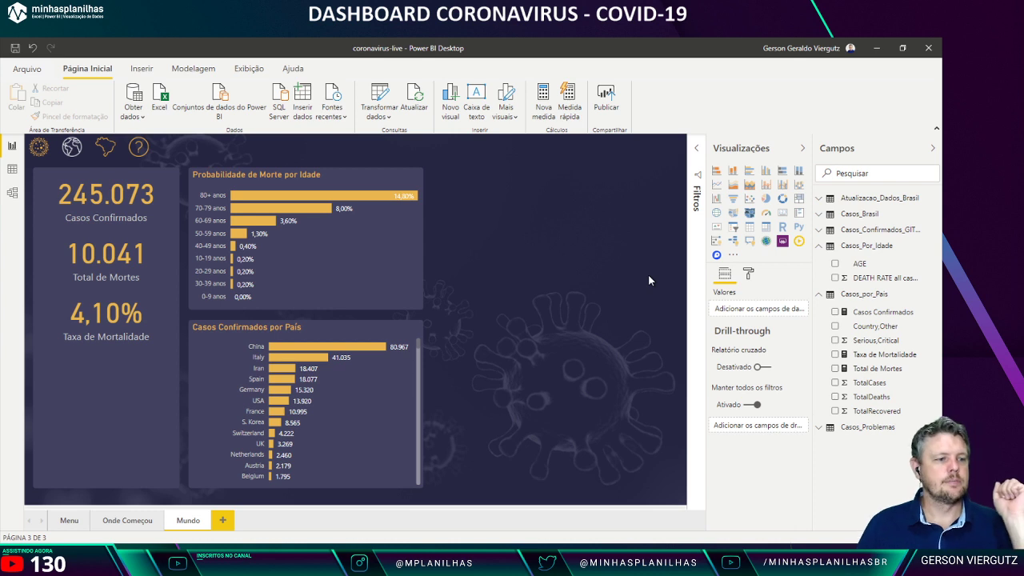
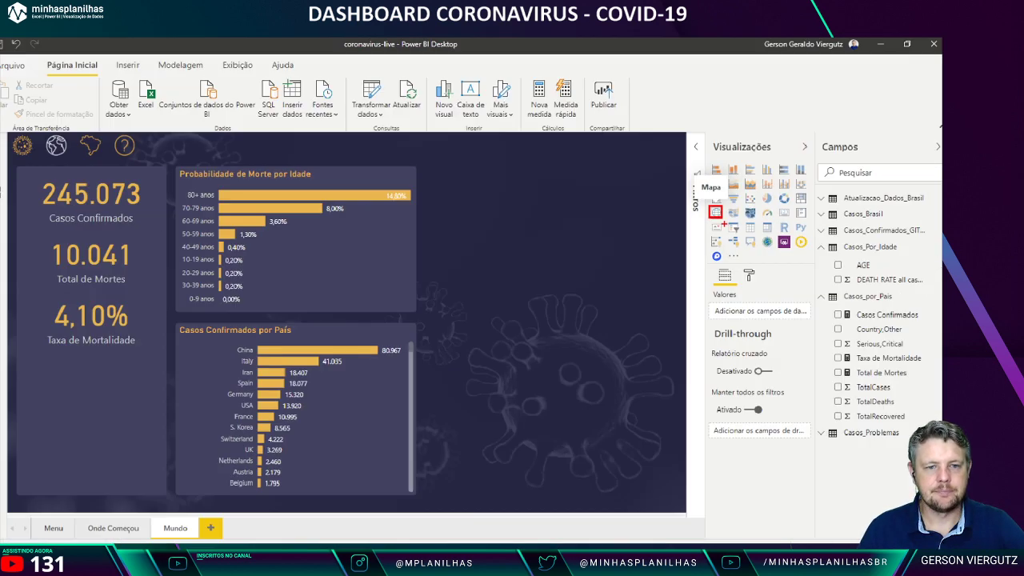
Step: Add a Mapa visual beside the country chart and size it to match that chart's height and fill the remaining page width
{"action": "left_click", "coordinate": [715, 212]}
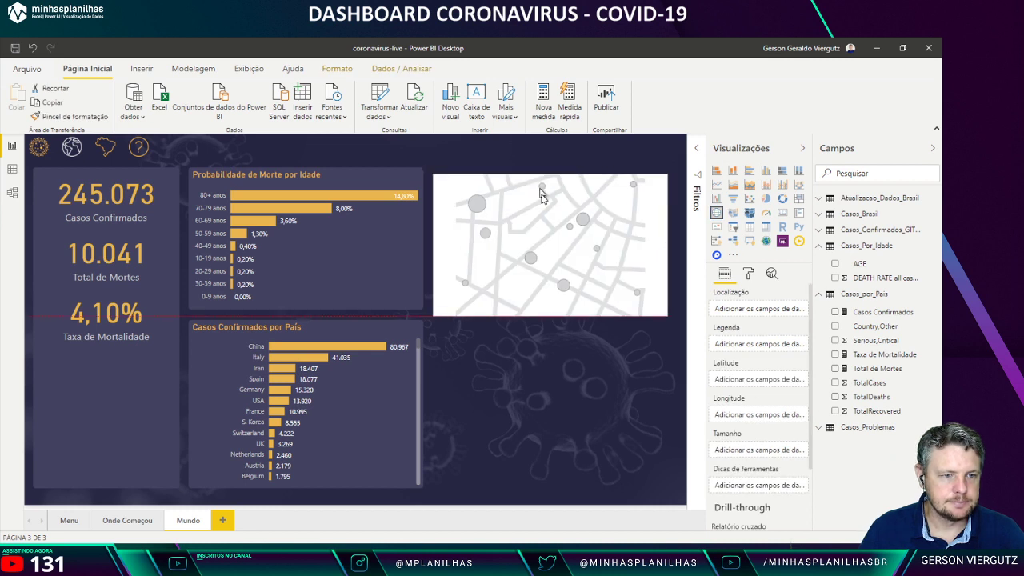
{"action": "left_click_drag", "start_coordinate": [541, 195], "coordinate": [539, 340]}
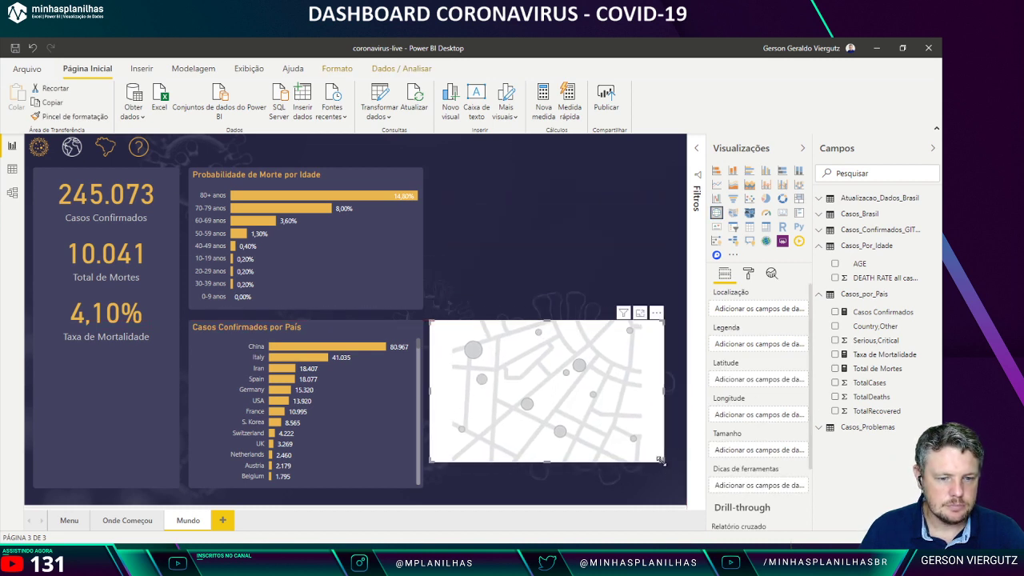
{"action": "left_click_drag", "start_coordinate": [661, 461], "coordinate": [676, 486]}
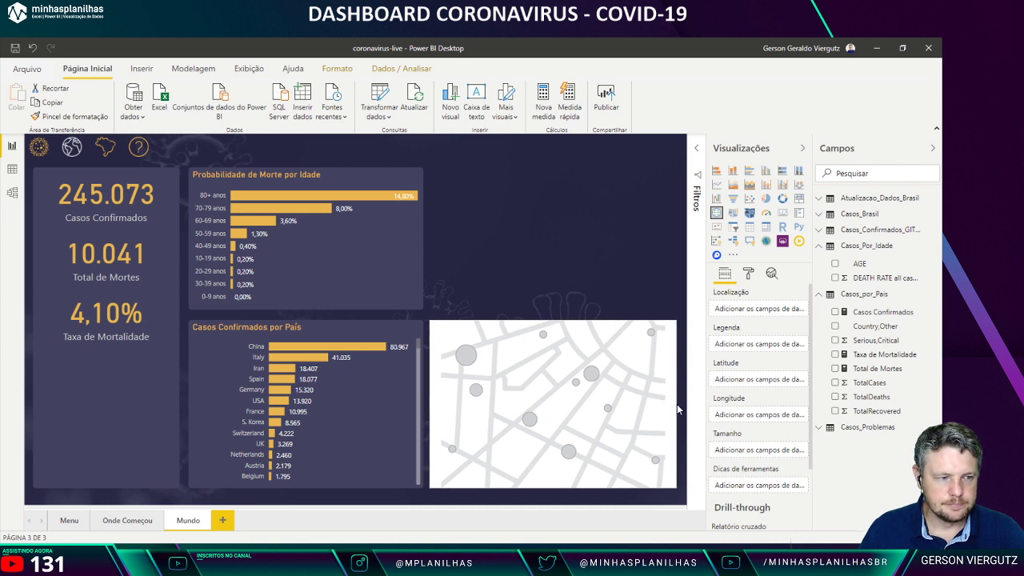
{"action": "left_click", "coordinate": [448, 393]}
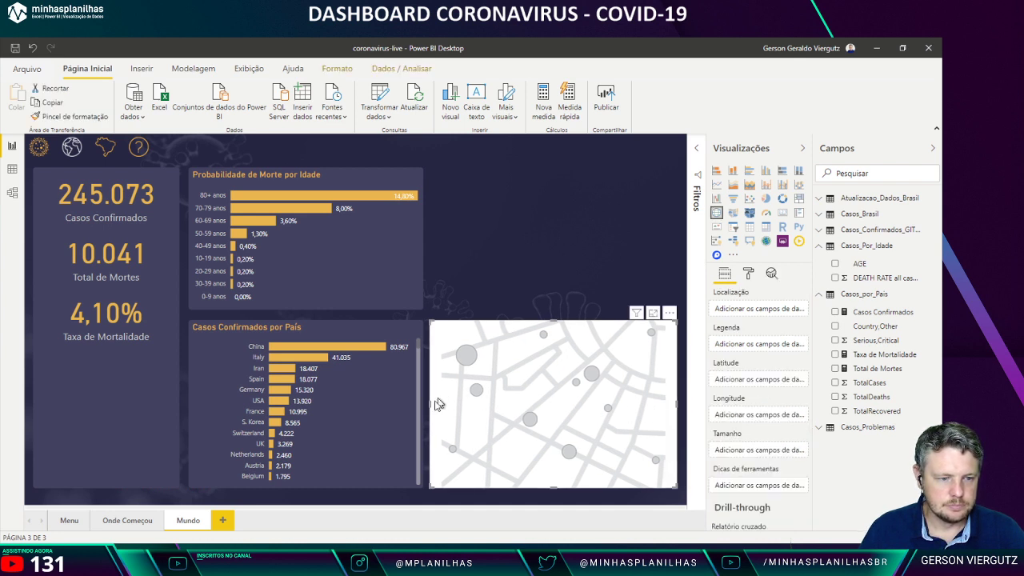
{"action": "left_click_drag", "start_coordinate": [432, 408], "coordinate": [434, 407]}
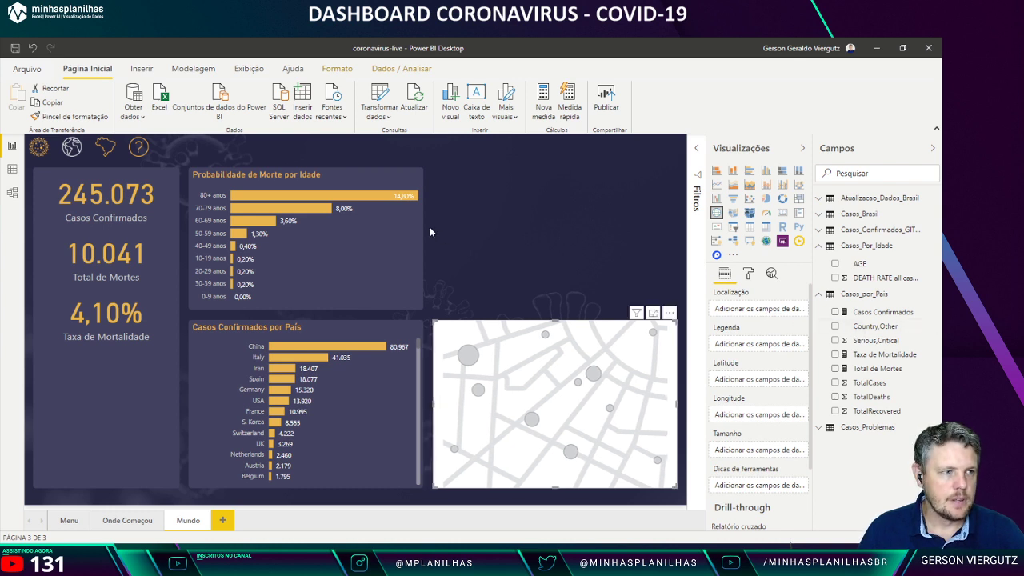
Step: In the data view, set the data category of the Country,Other column in Casos_por_Pais to País
{"action": "left_click", "coordinate": [14, 169]}
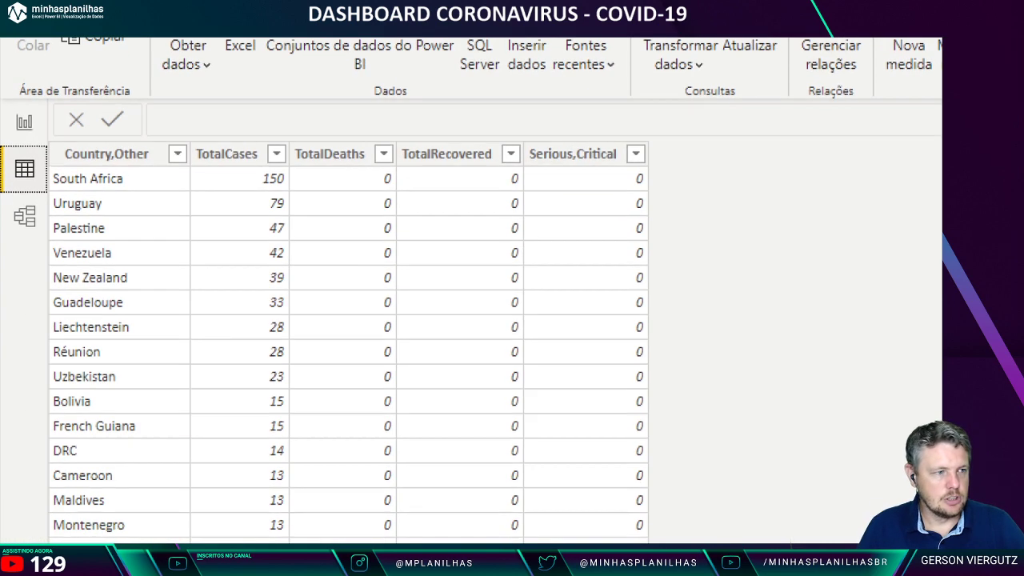
{"action": "mouse_move", "coordinate": [4, 120]}
{"action": "left_mouse_down"}
{"action": "mouse_move", "coordinate": [46, 158]}
{"action": "mouse_move", "coordinate": [49, 251]}
{"action": "left_mouse_up"}
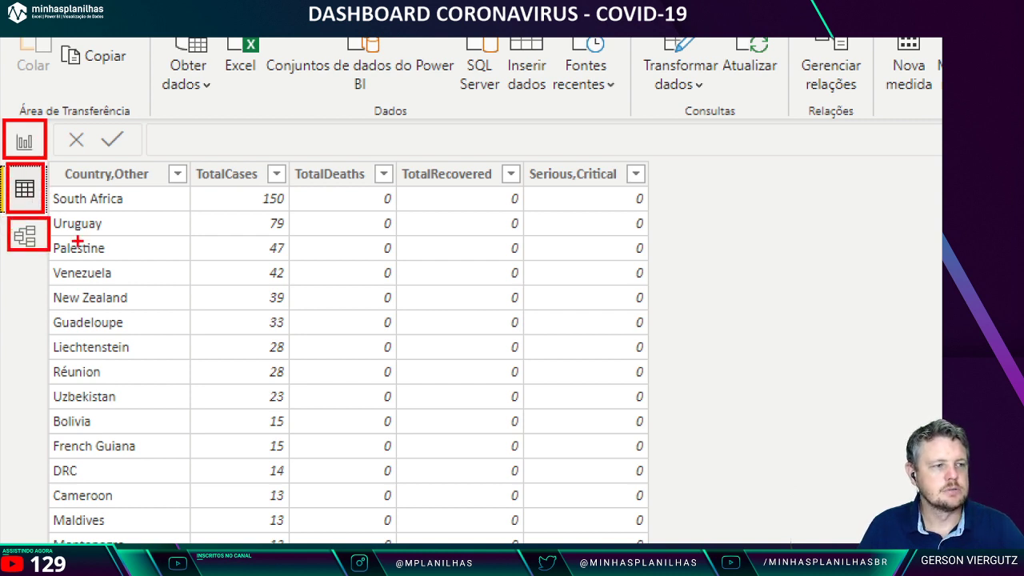
{"action": "mouse_move", "coordinate": [158, 160]}
{"action": "left_mouse_down"}
{"action": "mouse_move", "coordinate": [132, 174]}
{"action": "mouse_move", "coordinate": [32, 180]}
{"action": "mouse_move", "coordinate": [267, 155]}
{"action": "mouse_move", "coordinate": [302, 127]}
{"action": "left_mouse_up"}
{"action": "mouse_move", "coordinate": [54, 190]}
{"action": "left_mouse_down"}
{"action": "mouse_move", "coordinate": [214, 163]}
{"action": "mouse_move", "coordinate": [48, 177]}
{"action": "mouse_move", "coordinate": [144, 182]}
{"action": "left_mouse_up"}
{"action": "key", "text": "Escape"}
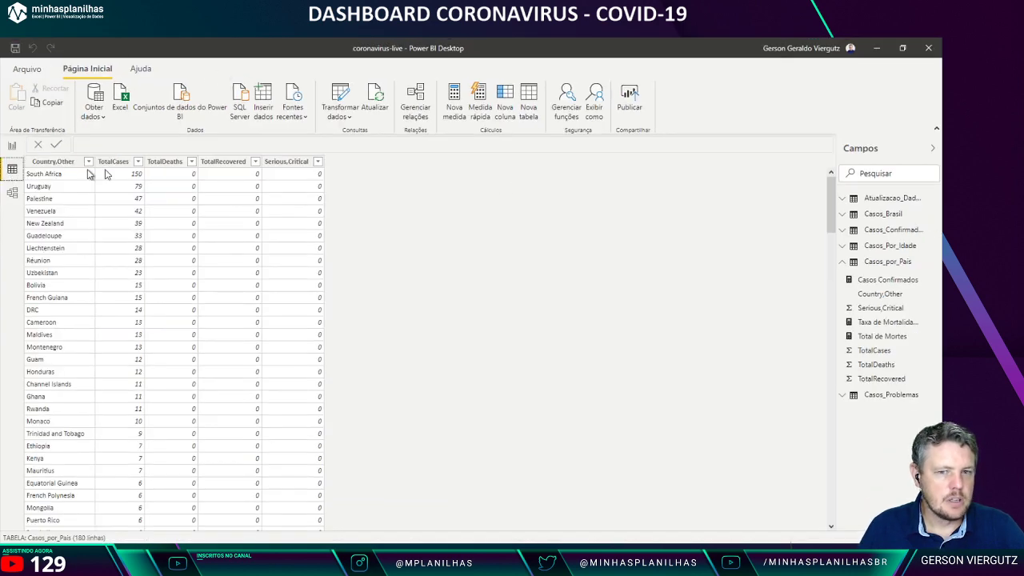
{"action": "left_click", "coordinate": [890, 262]}
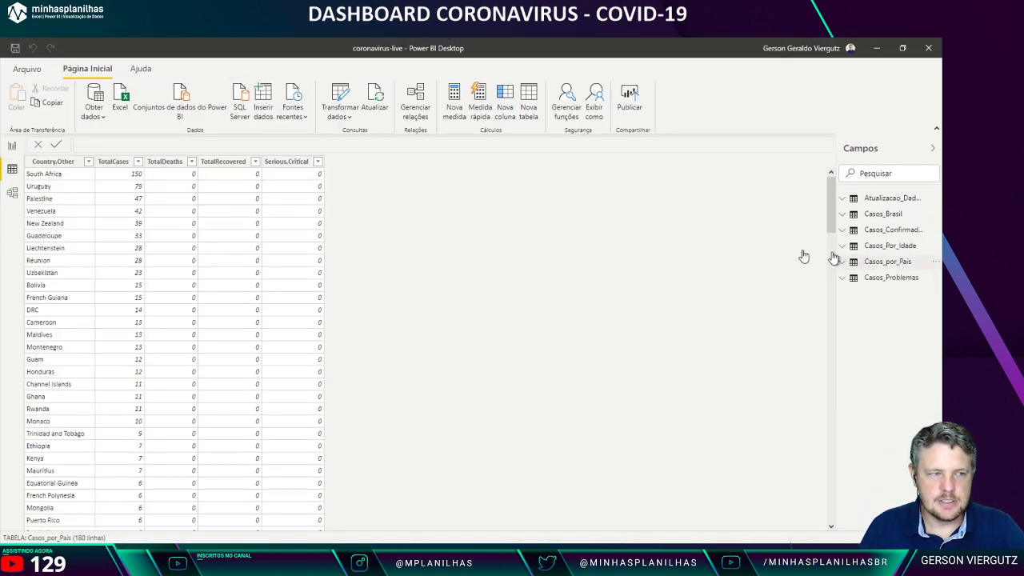
{"action": "left_click", "coordinate": [70, 167]}
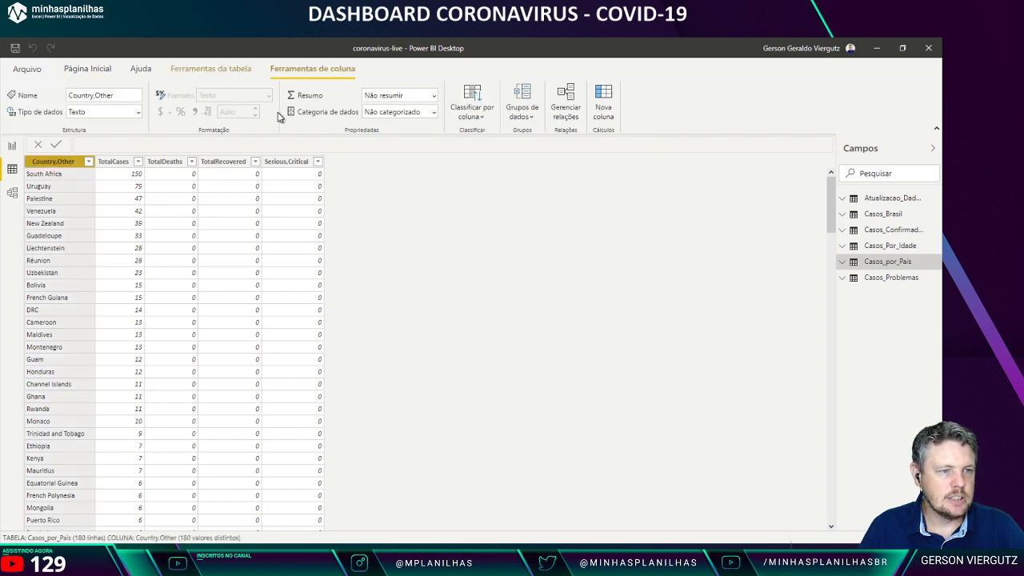
{"action": "left_click", "coordinate": [398, 112]}
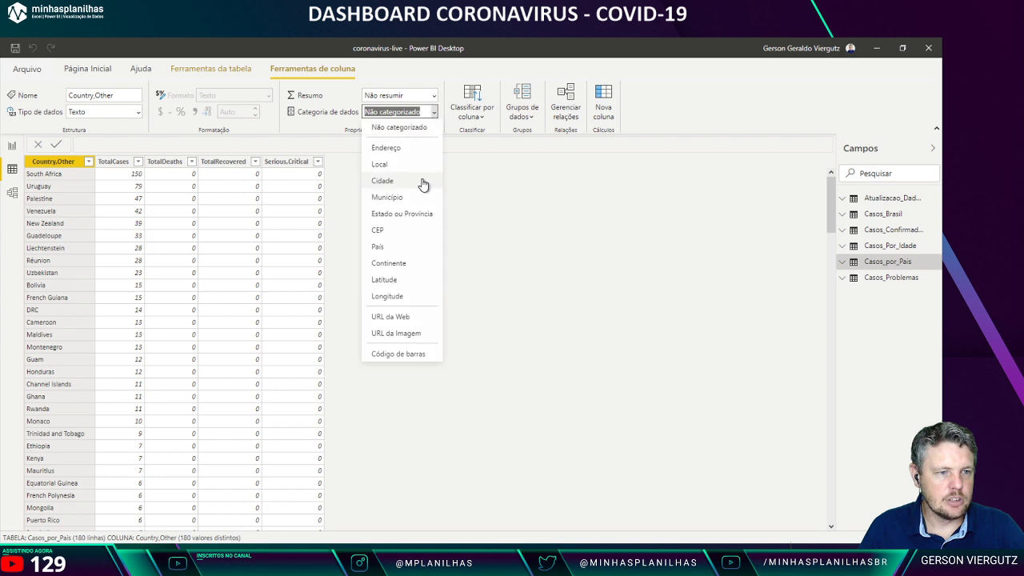
{"action": "left_click", "coordinate": [406, 246]}
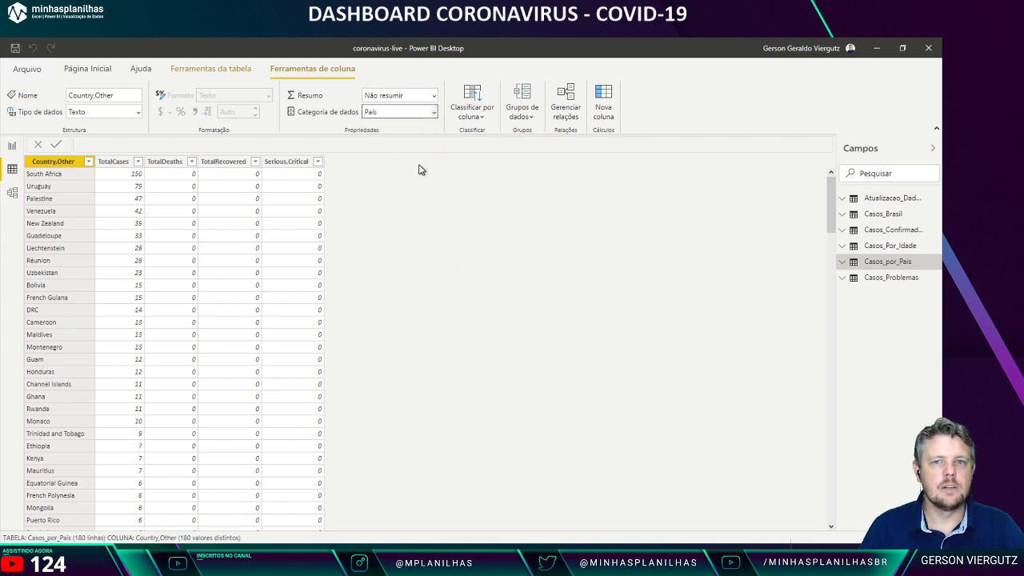
Step: Set the data category of the Nome column in the Casos_Brasil table to Estado ou Província
{"action": "left_click", "coordinate": [846, 264]}
{"action": "left_click", "coordinate": [862, 280]}
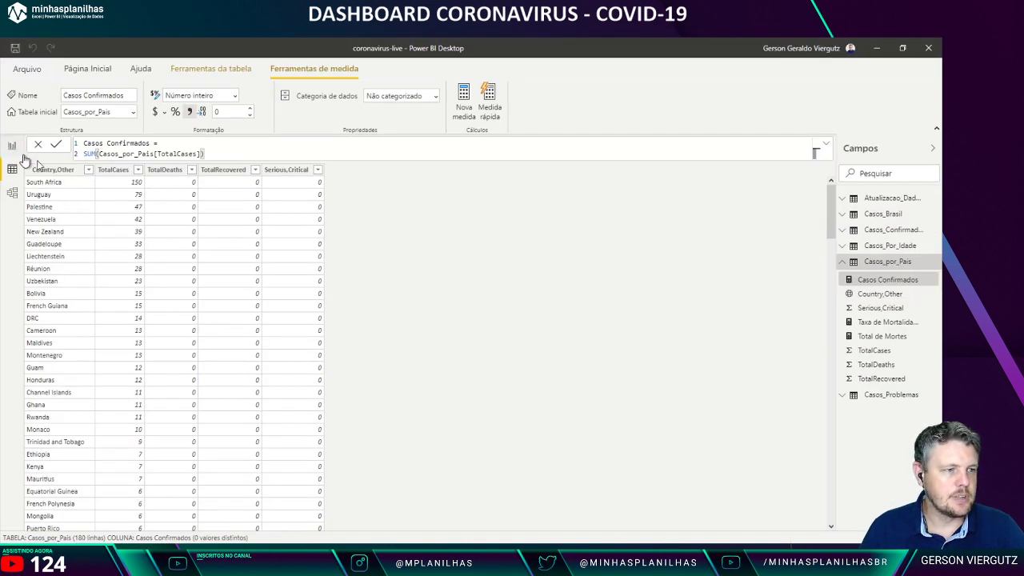
{"action": "left_click", "coordinate": [888, 214]}
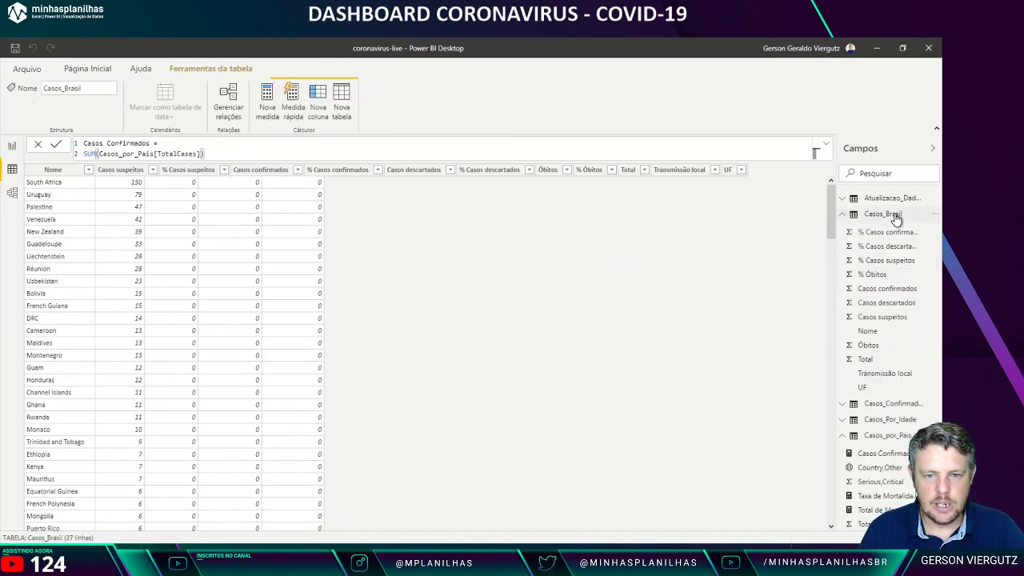
{"action": "left_click", "coordinate": [50, 162]}
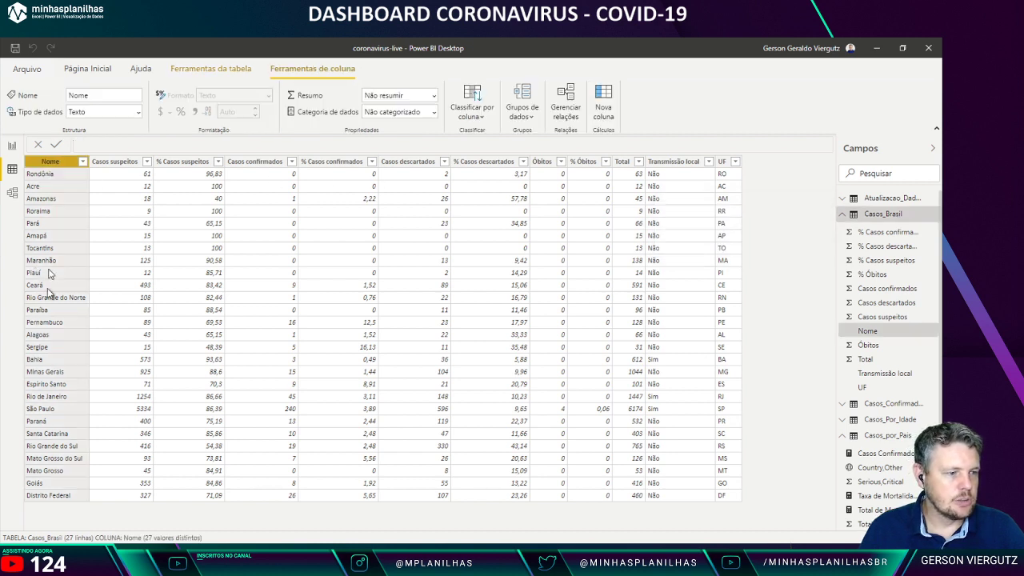
{"action": "left_click", "coordinate": [430, 111]}
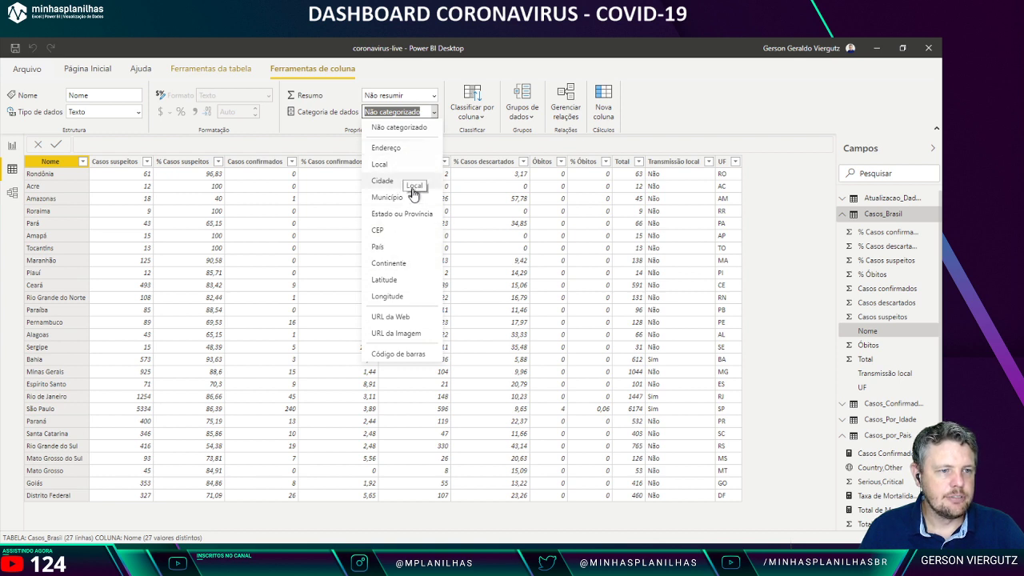
{"action": "left_click", "coordinate": [415, 216]}
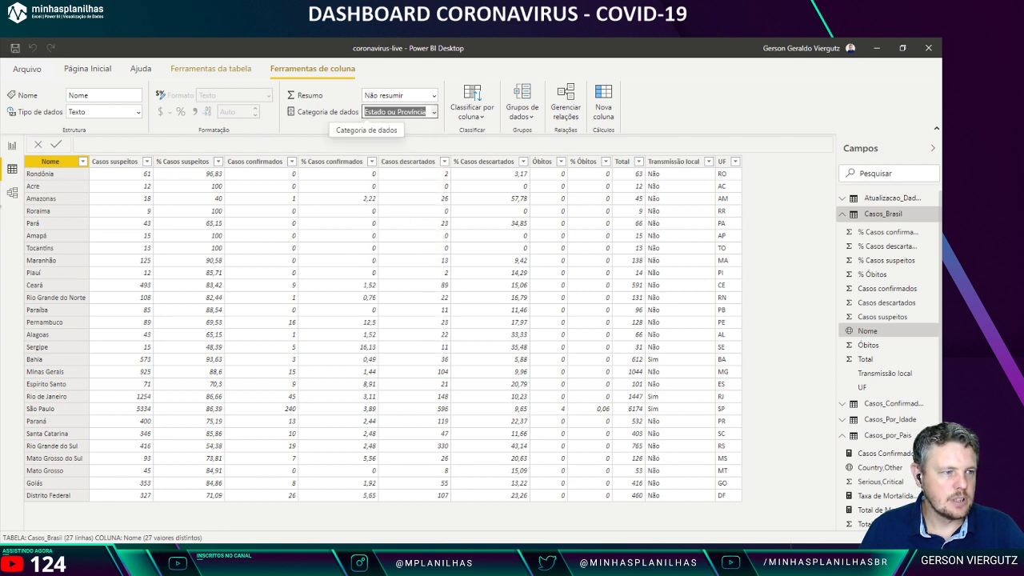
Step: Back in the report, assign Country,Other as the map's location and Casos Confirmados as its bubble size
{"action": "left_click", "coordinate": [12, 145]}
{"action": "left_click", "coordinate": [552, 190]}
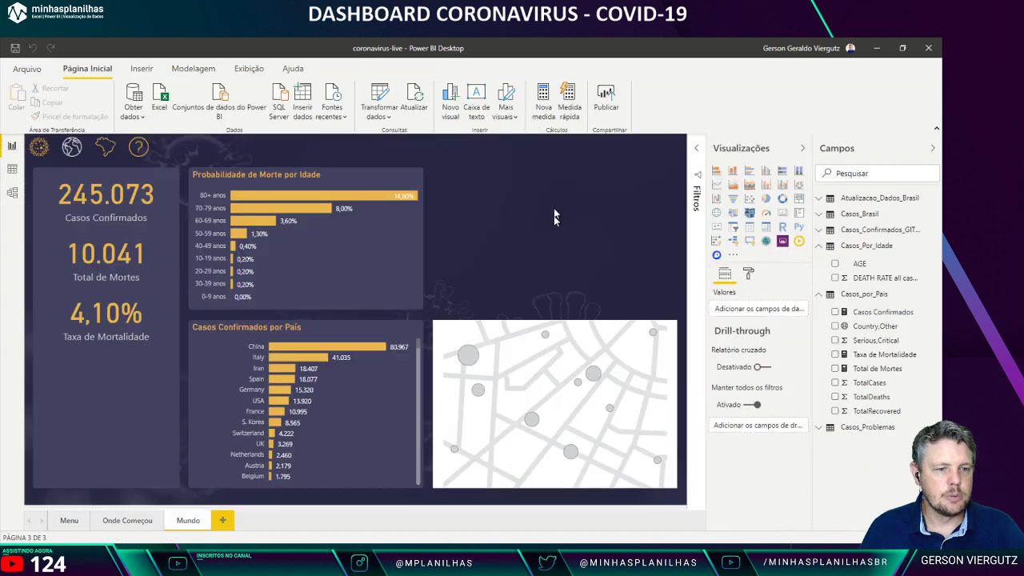
{"action": "left_click", "coordinate": [507, 338]}
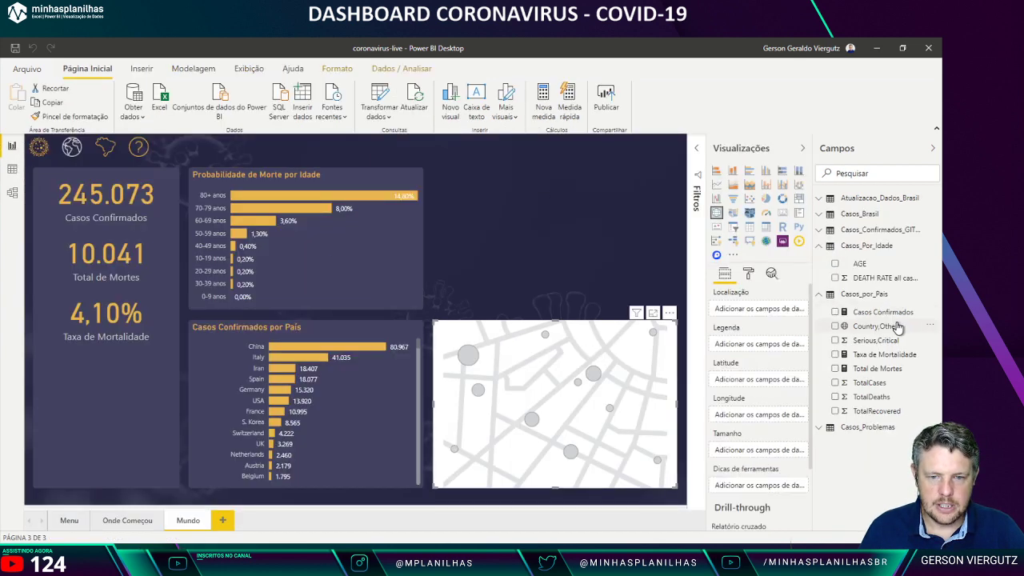
{"action": "left_click_drag", "start_coordinate": [896, 327], "coordinate": [792, 308]}
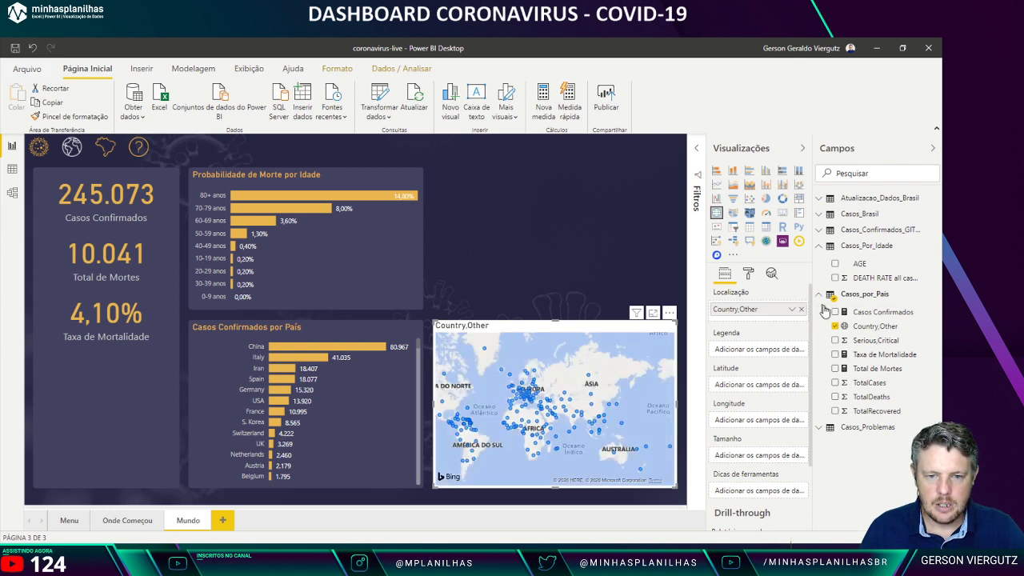
{"action": "left_click_drag", "start_coordinate": [884, 311], "coordinate": [754, 456]}
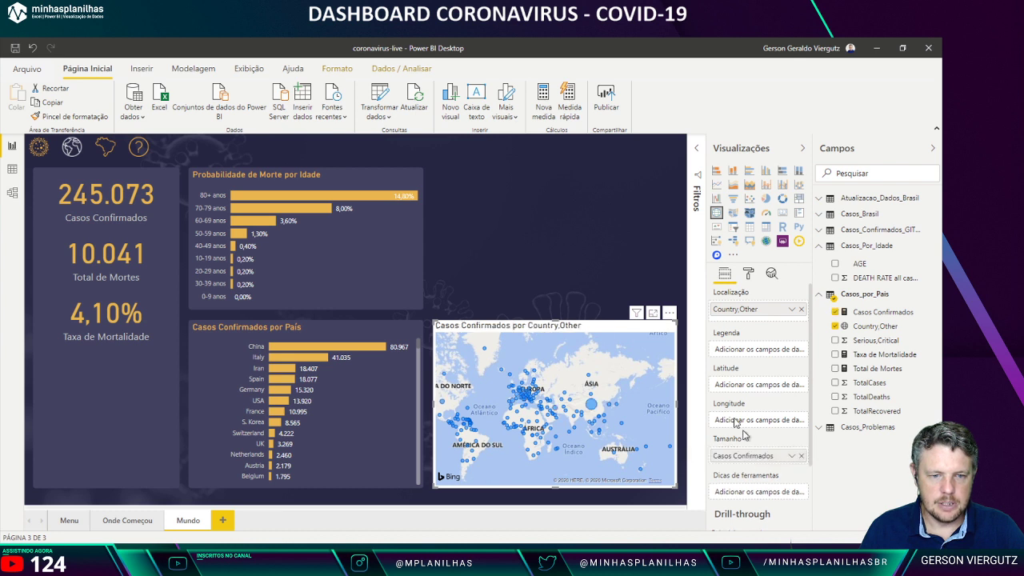
Step: Show the map in focus mode and inspect the confirmed cases details of China's bubble
{"action": "left_click", "coordinate": [550, 288]}
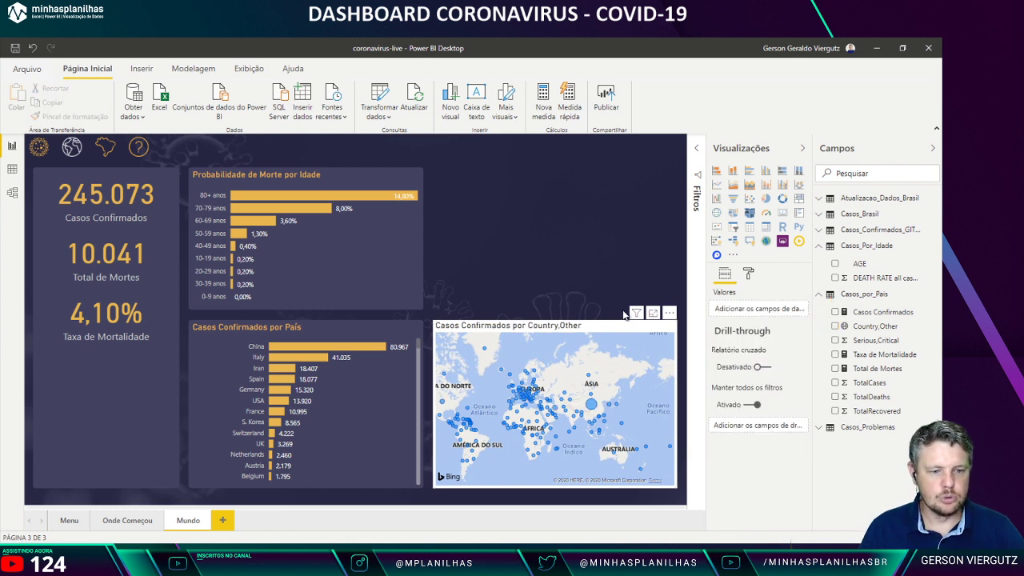
{"action": "left_click", "coordinate": [653, 315]}
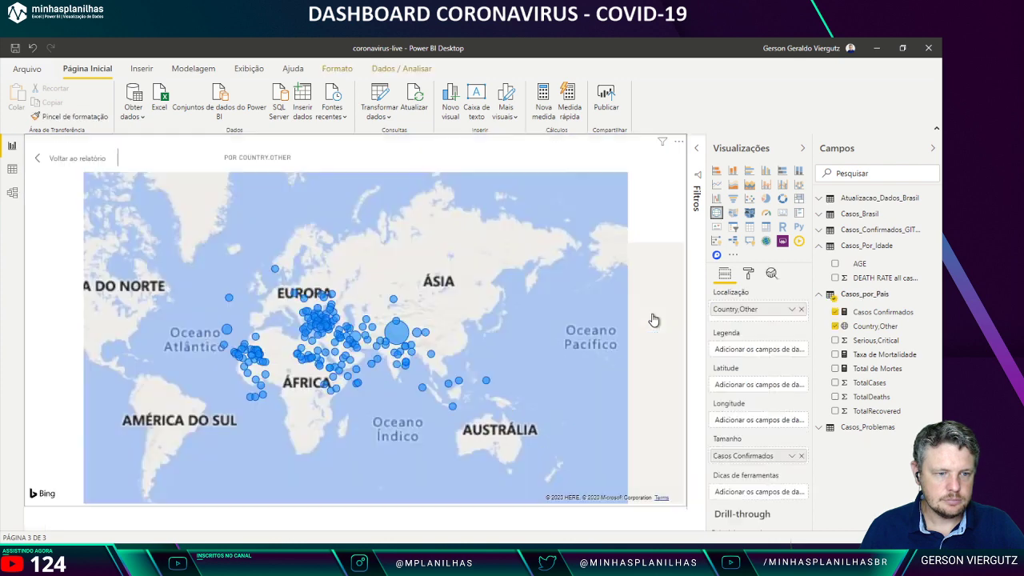
{"action": "mouse_move", "coordinate": [438, 328]}
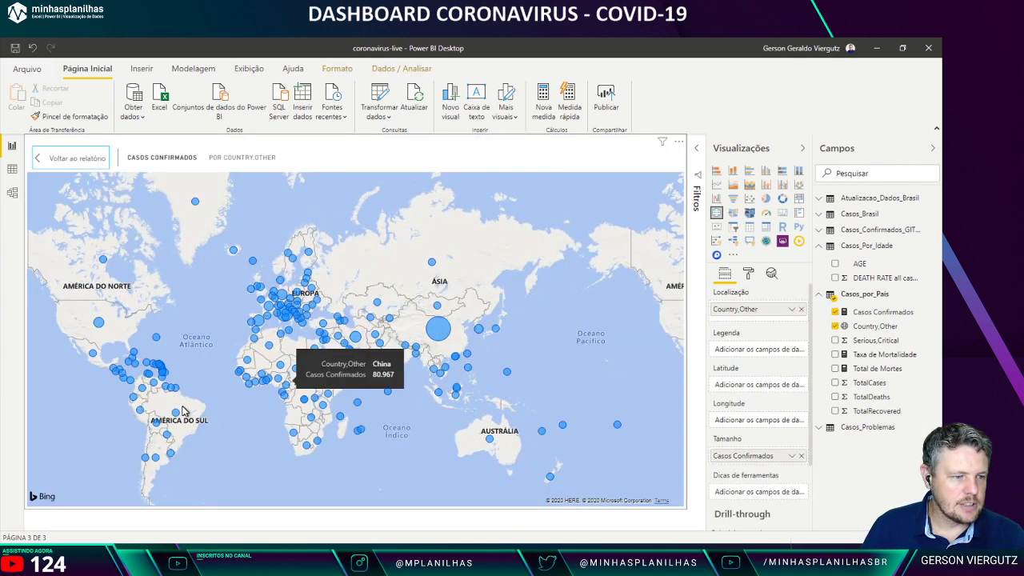
Step: Inspect the confirmed cases details of bubbles in South America, Bermuda, Greenland and Iceland, and return to the report page
{"action": "mouse_move", "coordinate": [177, 413]}
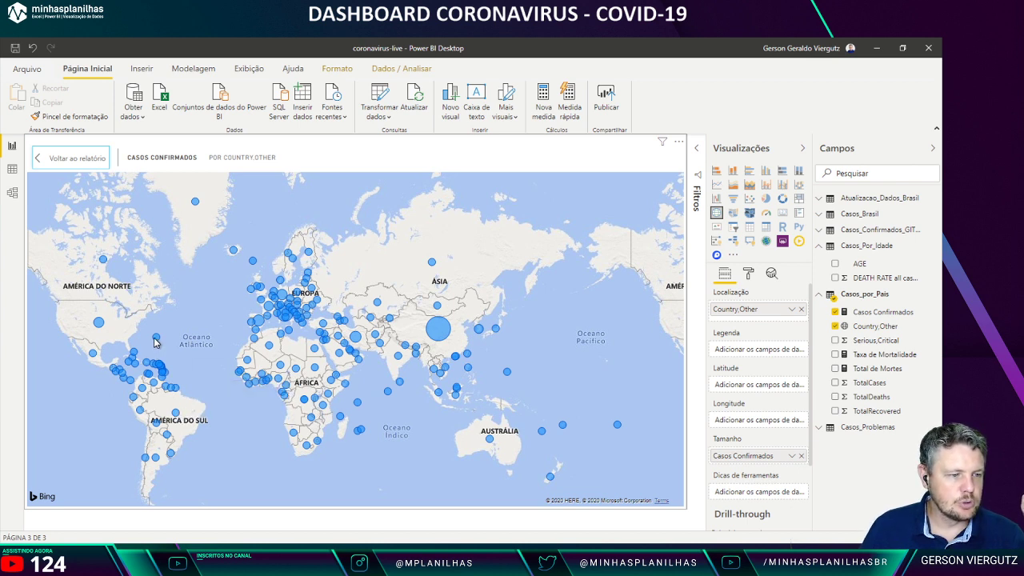
{"action": "mouse_move", "coordinate": [157, 340]}
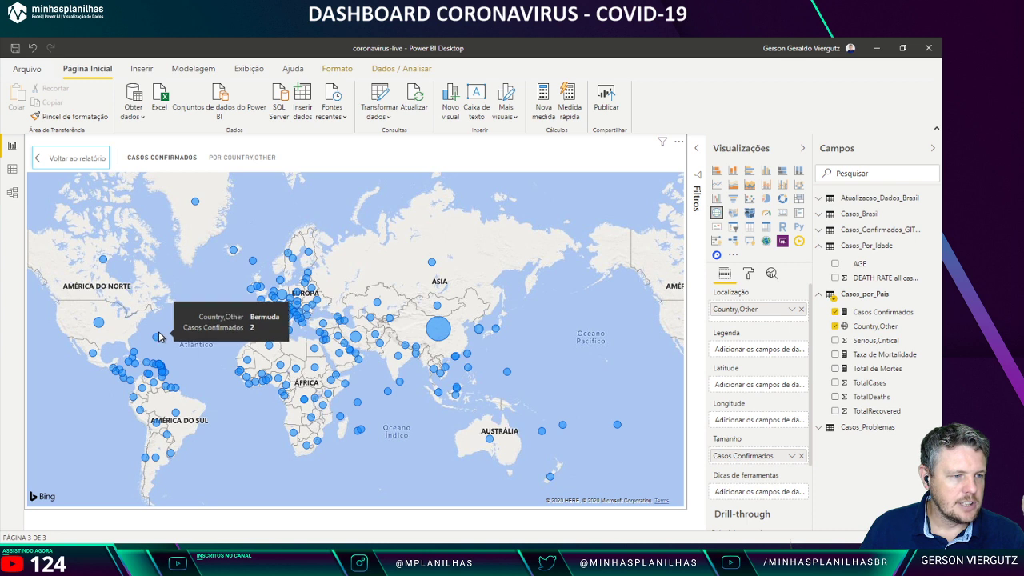
{"action": "mouse_move", "coordinate": [196, 204]}
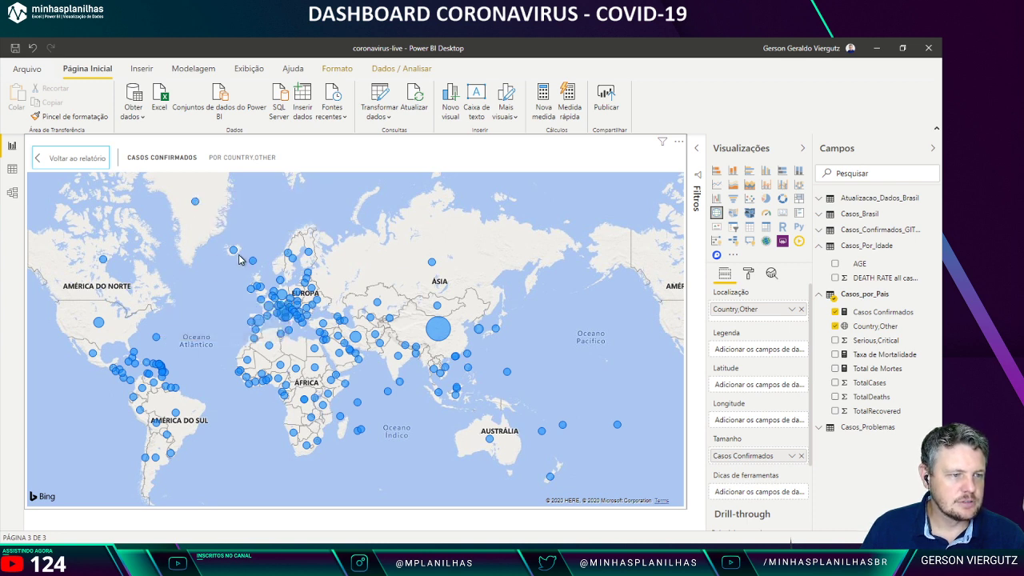
{"action": "mouse_move", "coordinate": [233, 253]}
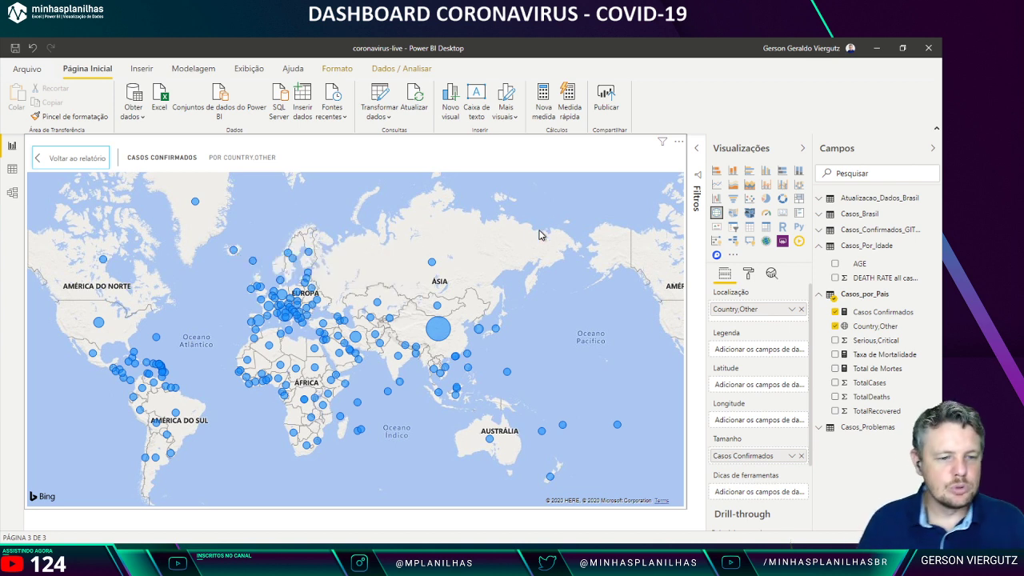
{"action": "key", "text": "Escape"}
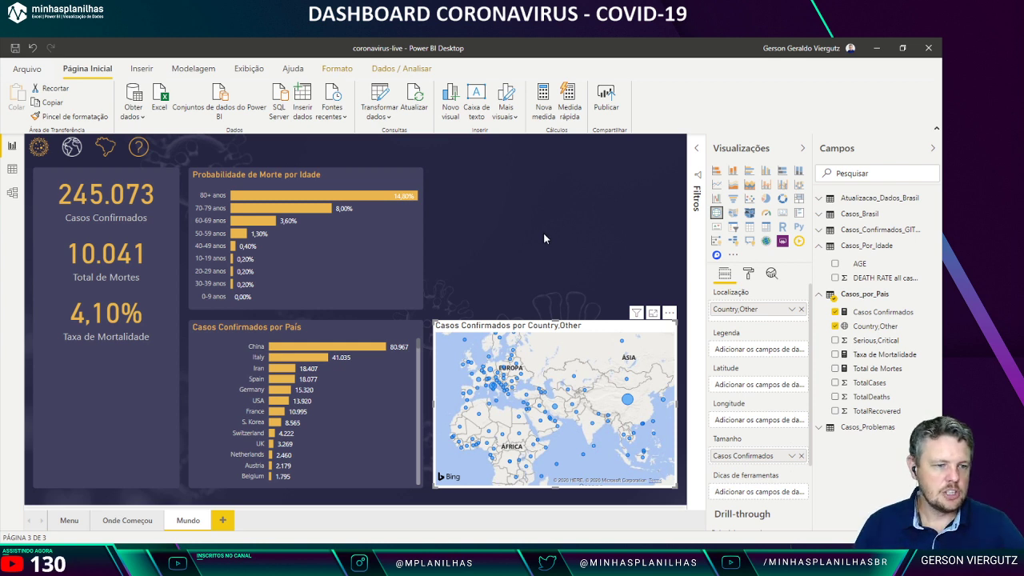
Step: Copy the formatting of the Probabilidade de Morte por Idade chart onto the map
{"action": "left_click", "coordinate": [371, 252]}
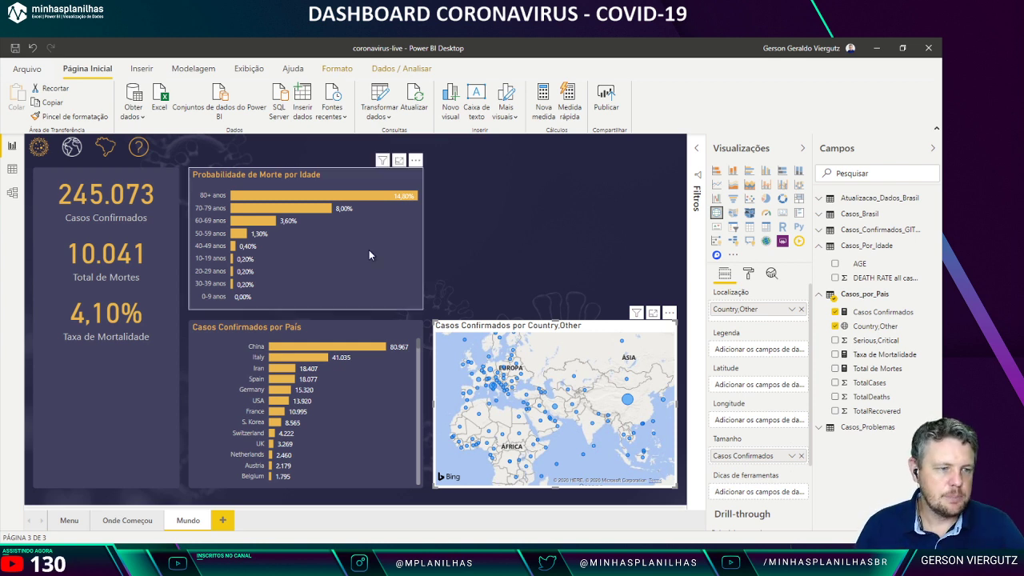
{"action": "left_click", "coordinate": [70, 116]}
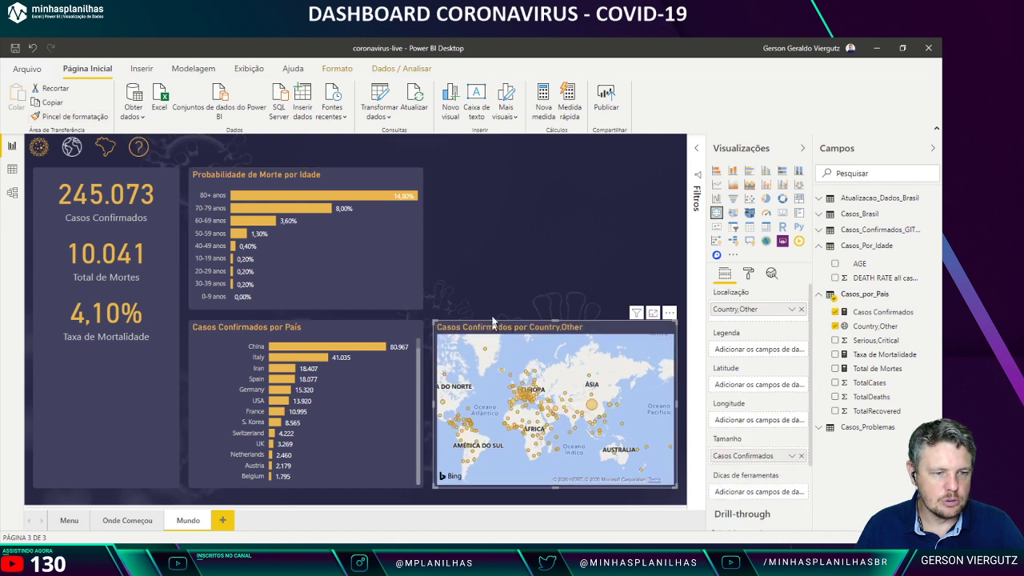
{"action": "left_click", "coordinate": [586, 310]}
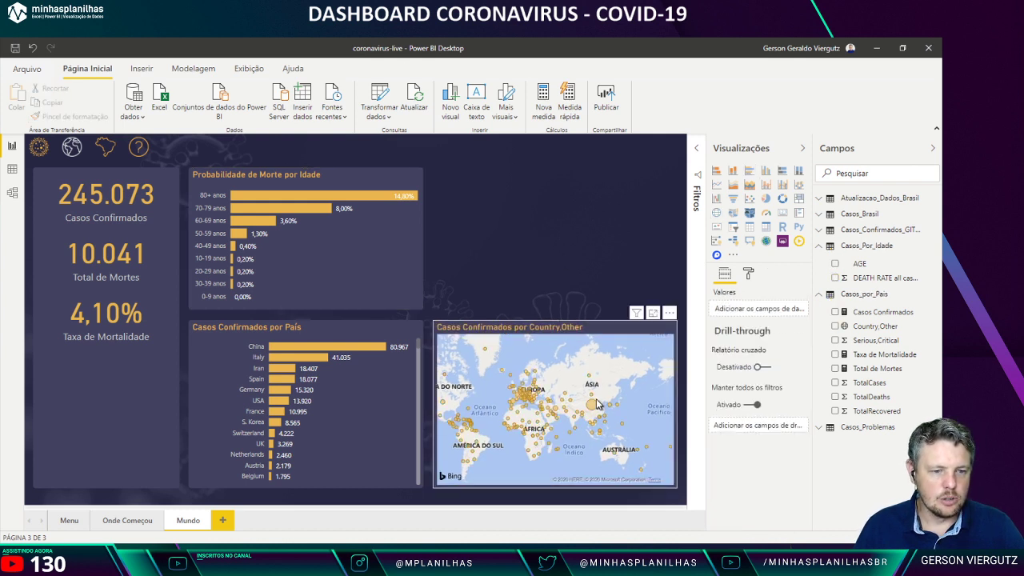
Step: Set the map style theme of the world map to Escuro
{"action": "left_click", "coordinate": [585, 329]}
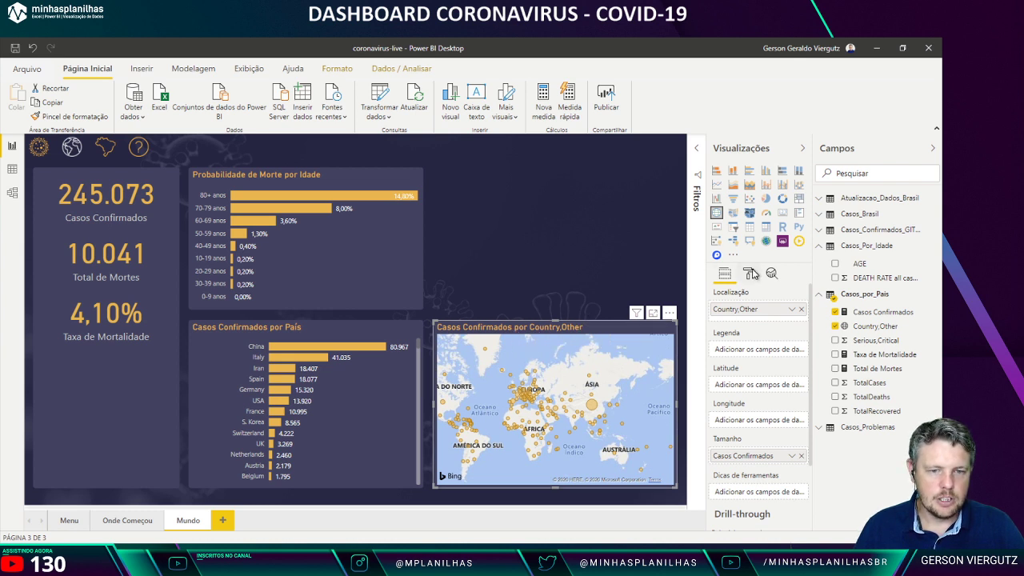
{"action": "left_click", "coordinate": [749, 274]}
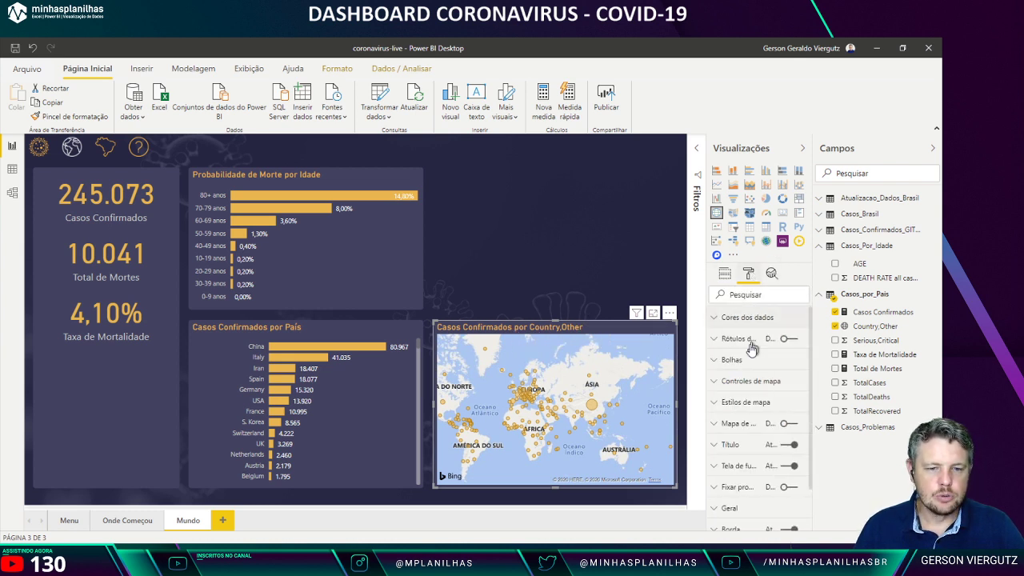
{"action": "left_click", "coordinate": [744, 399]}
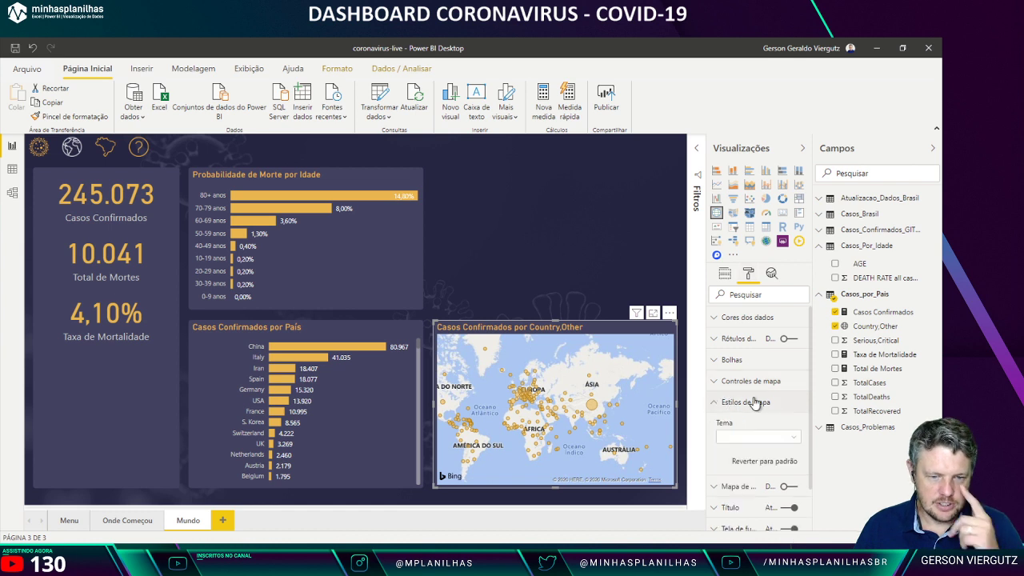
{"action": "left_click", "coordinate": [772, 440]}
{"action": "left_click", "coordinate": [730, 462]}
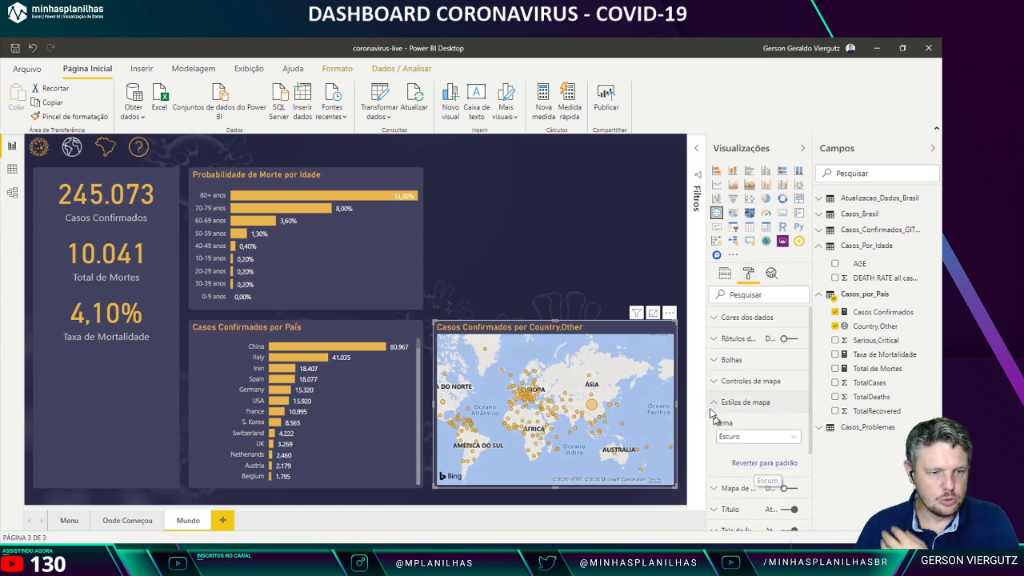
{"action": "left_click", "coordinate": [540, 256]}
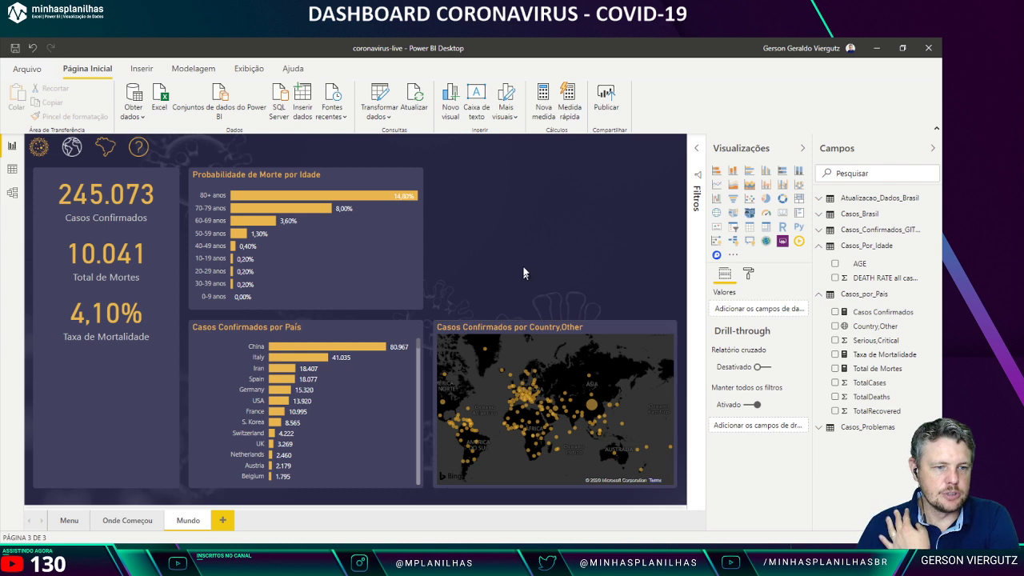
Step: Change the map's title text to "Casos Confirmados por País"
{"action": "left_click", "coordinate": [525, 322]}
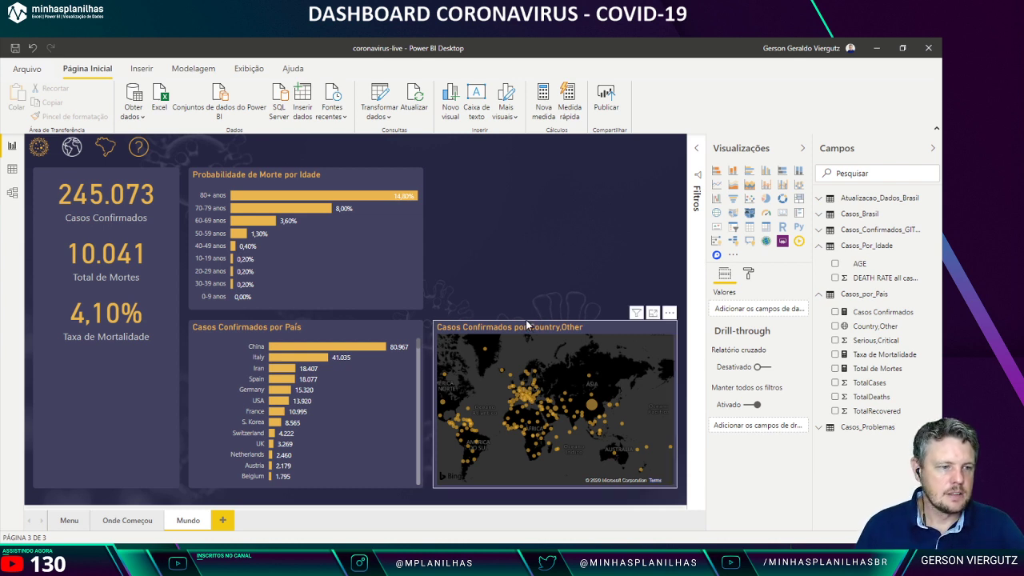
{"action": "left_click", "coordinate": [748, 274]}
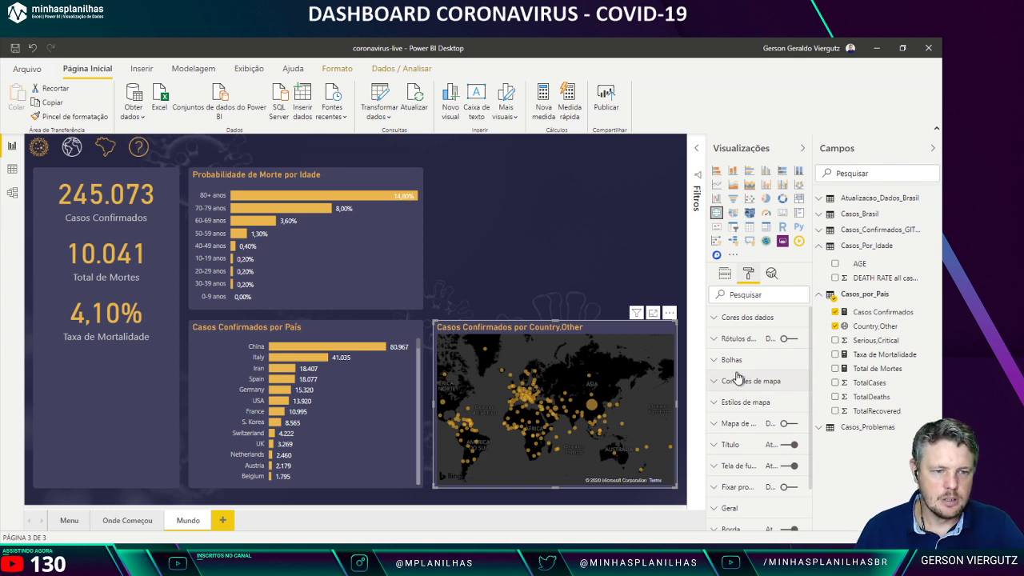
{"action": "left_click", "coordinate": [714, 444]}
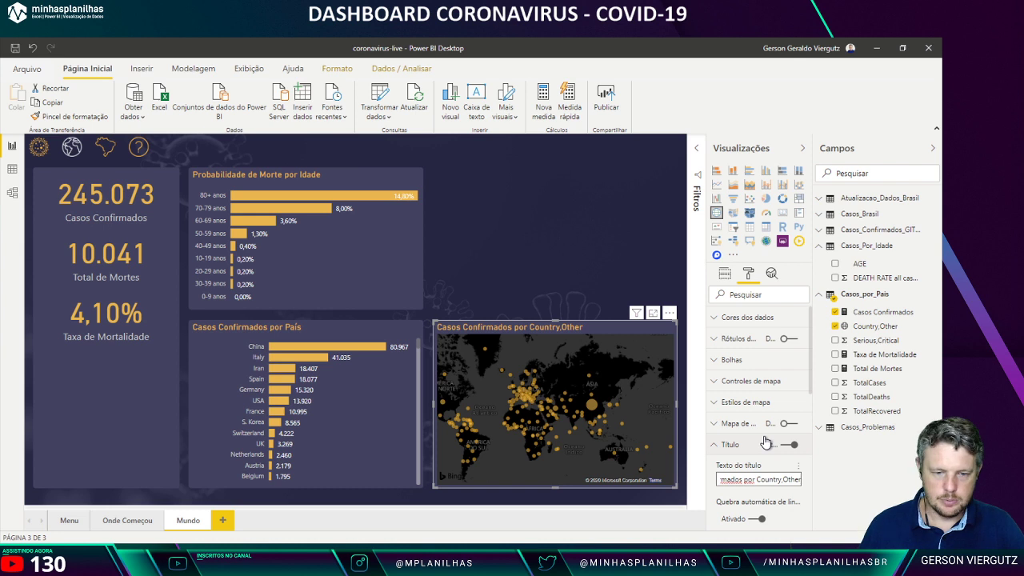
{"action": "key", "text": "ctrl+shift+Left"}
{"action": "key", "text": "ctrl+shift+Left"}
{"action": "key", "text": "ctrl+shift+Left"}
{"action": "type", "text": "País"}
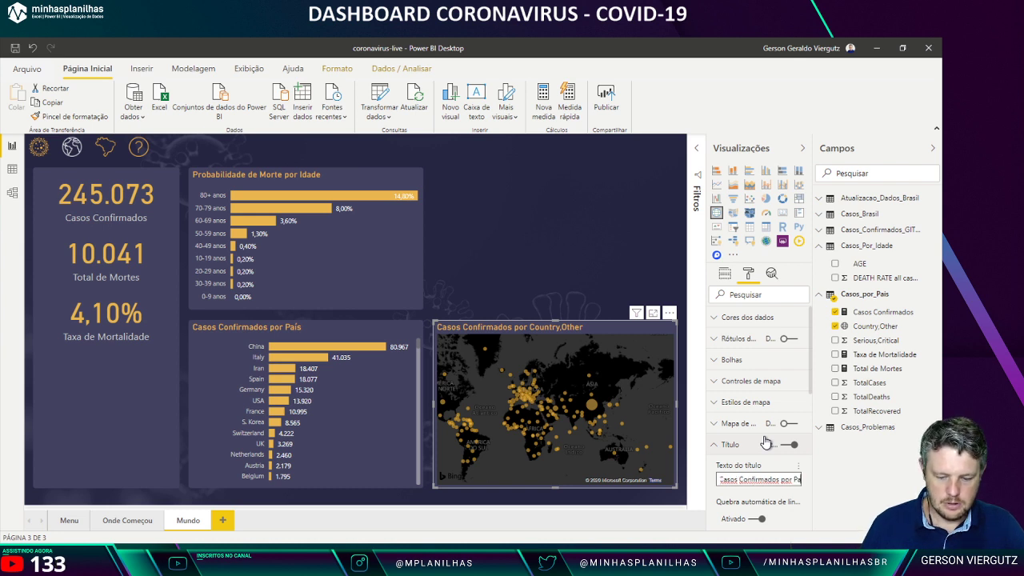
{"action": "left_click", "coordinate": [486, 200]}
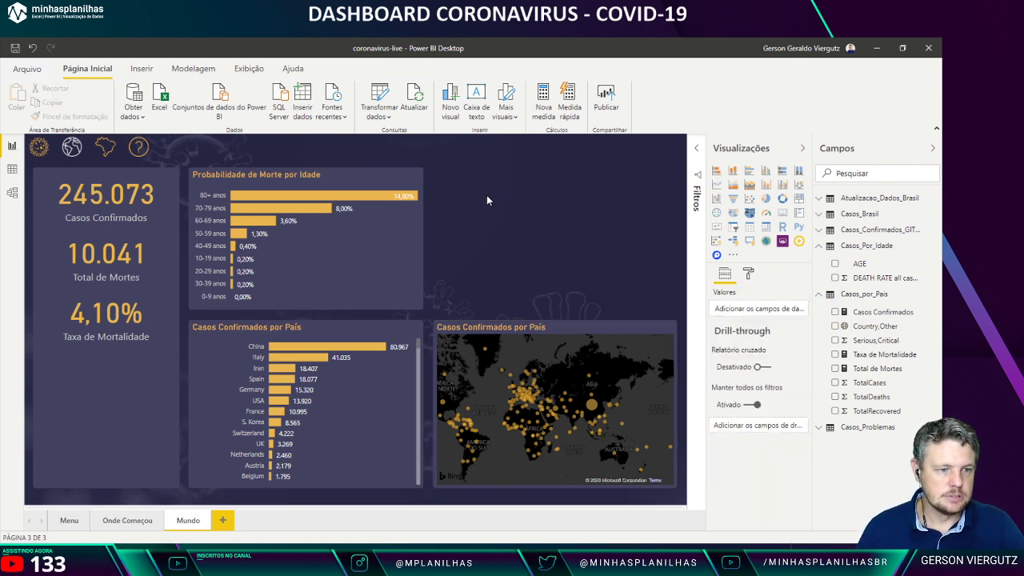
Step: Test the map's effect on the other visuals by selecting the China and Brazil bubbles, and clear the selection
{"action": "left_click", "coordinate": [593, 407]}
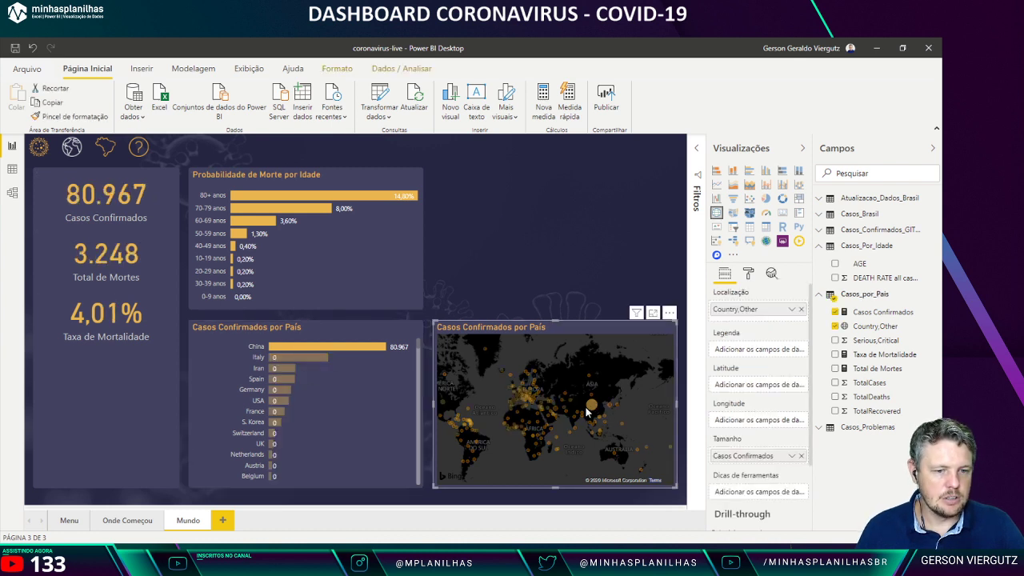
{"action": "left_click", "coordinate": [590, 408]}
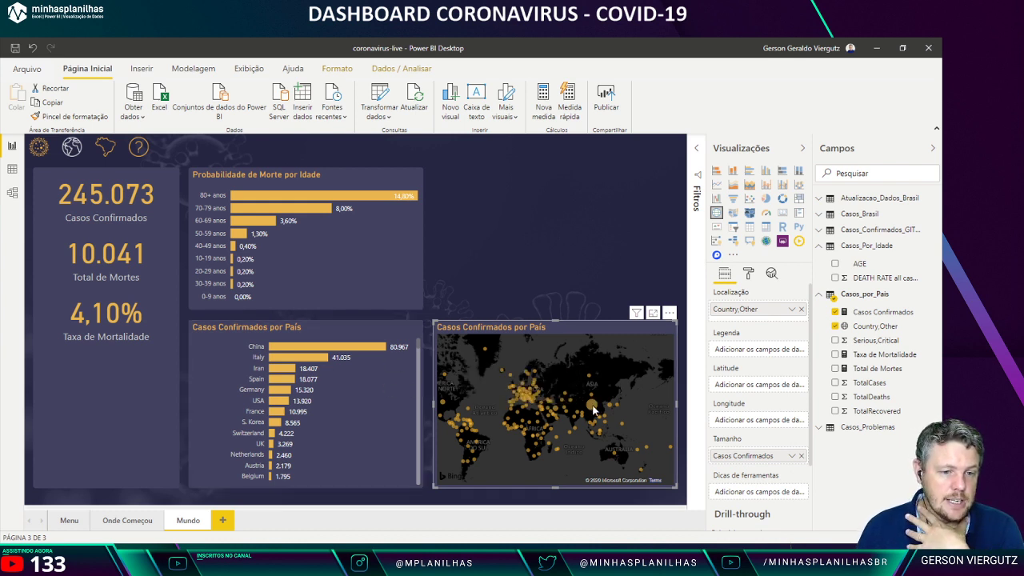
{"action": "left_click", "coordinate": [593, 408]}
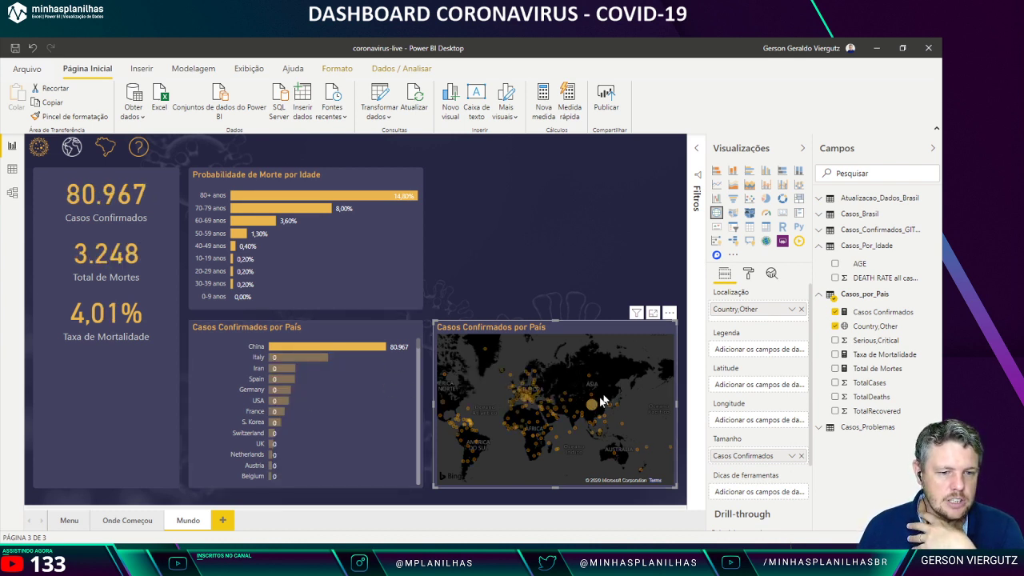
{"action": "left_click", "coordinate": [604, 400]}
{"action": "left_click", "coordinate": [476, 445]}
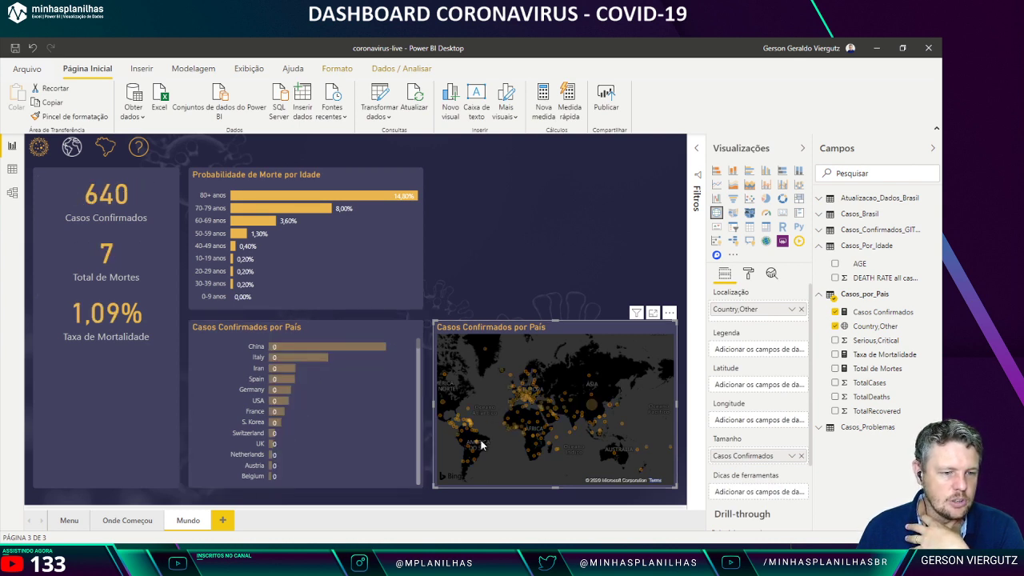
{"action": "left_click", "coordinate": [483, 448]}
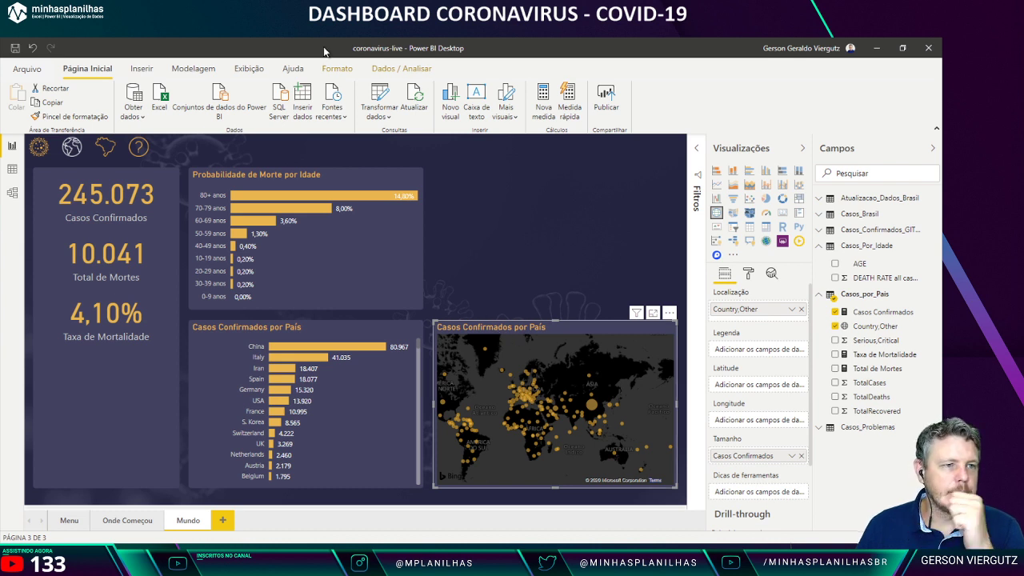
Step: Turn on interaction editing and make the map filter the Casos Confirmados por País bar chart instead of highlighting it
{"action": "left_click", "coordinate": [337, 68]}
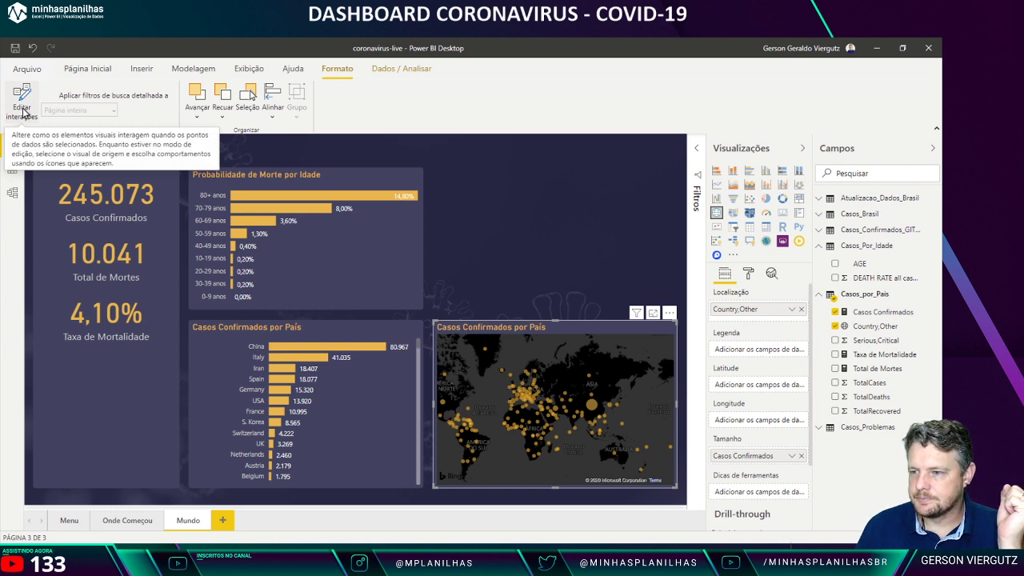
{"action": "left_click", "coordinate": [23, 113]}
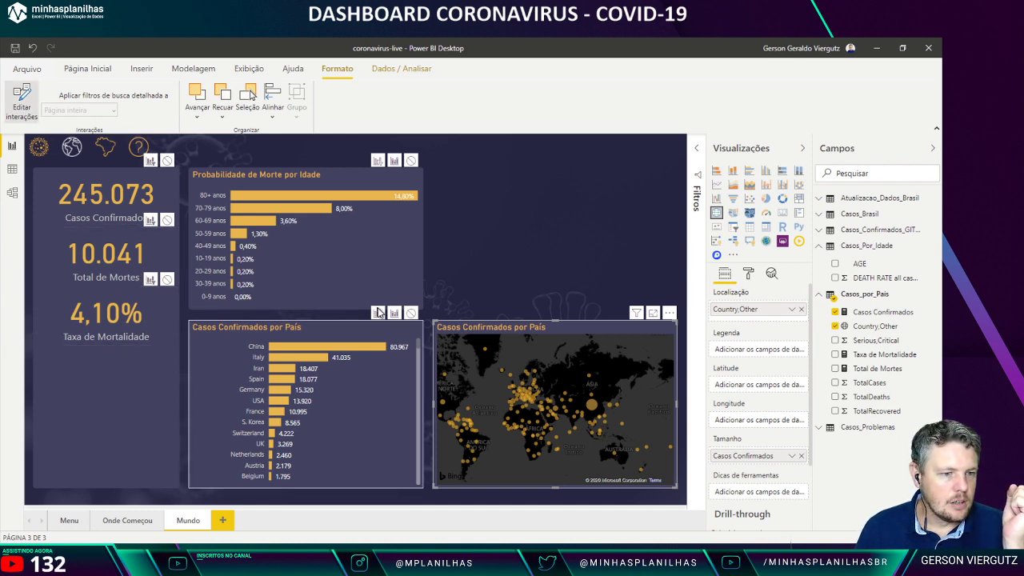
{"action": "left_click", "coordinate": [410, 313]}
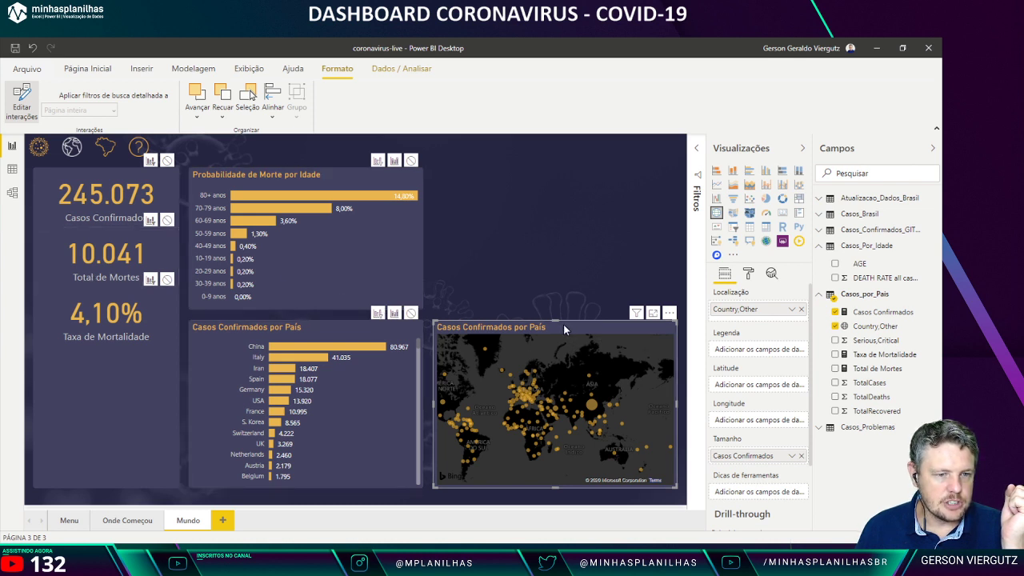
{"action": "left_click", "coordinate": [394, 313]}
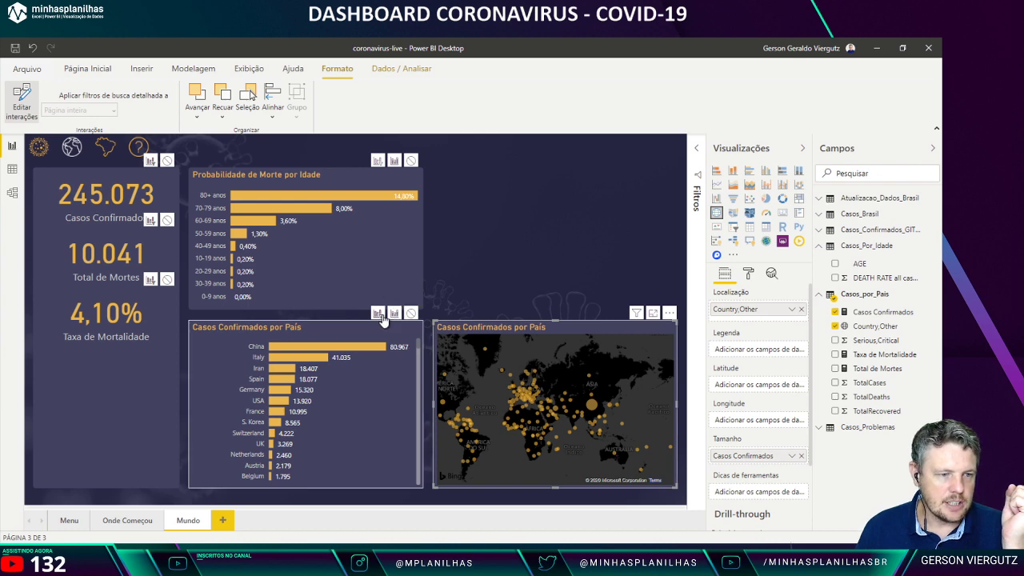
{"action": "left_click", "coordinate": [378, 314]}
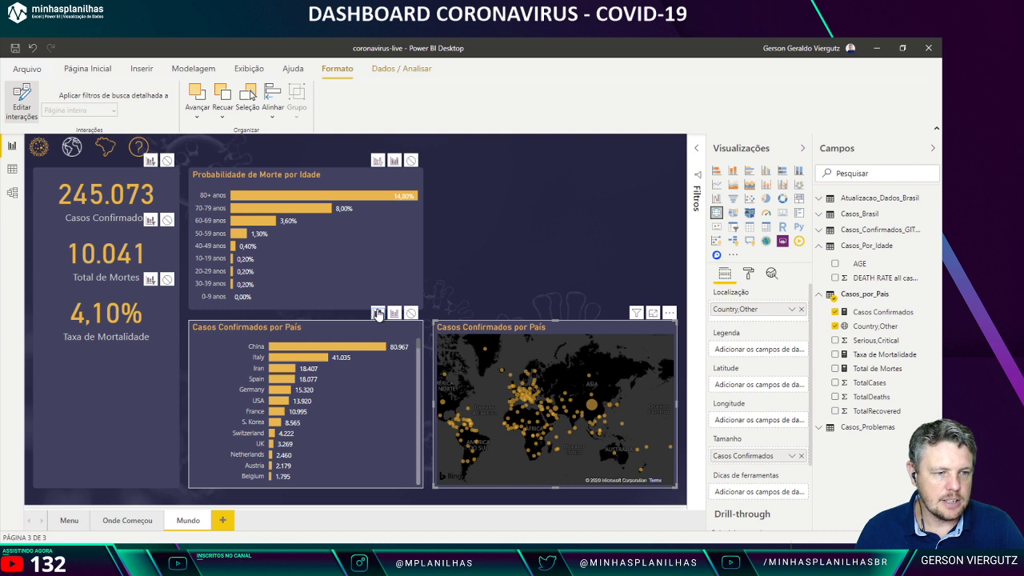
Step: Test the map's filtering of the bar chart with the Brazil and Slovenia bubbles, and clear the selection
{"action": "left_click", "coordinate": [477, 446]}
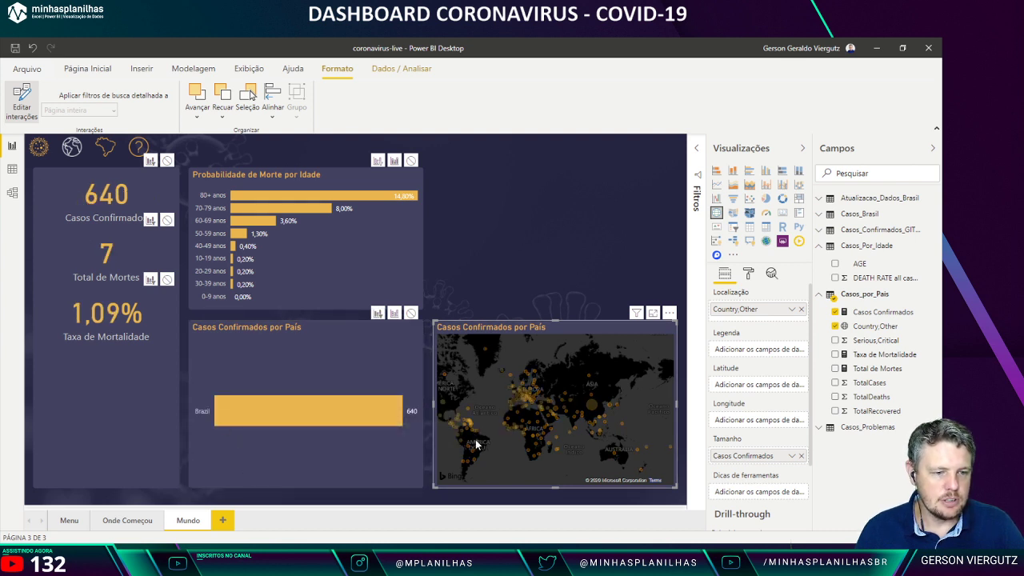
{"action": "left_click", "coordinate": [477, 446]}
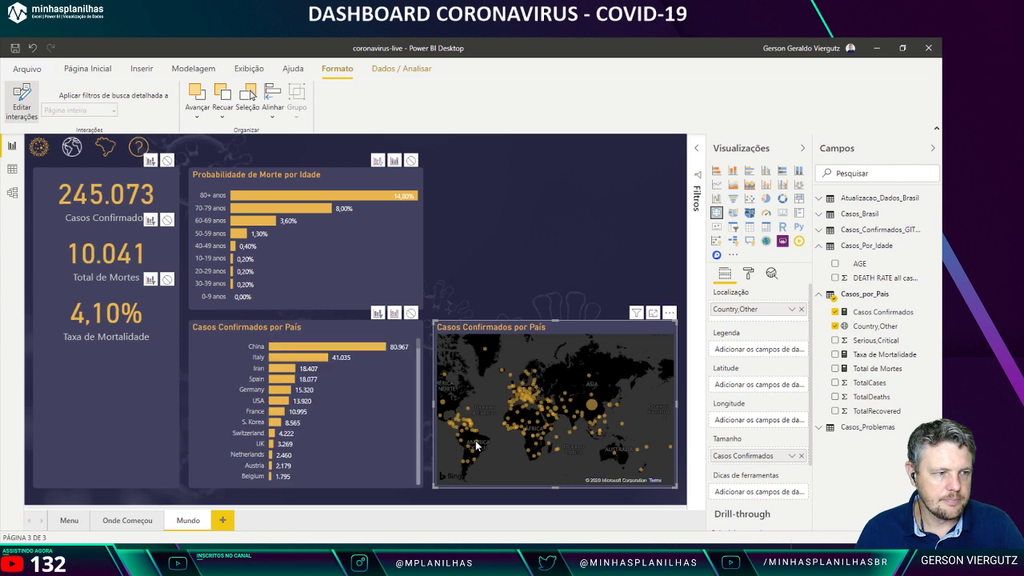
{"action": "left_click", "coordinate": [526, 401]}
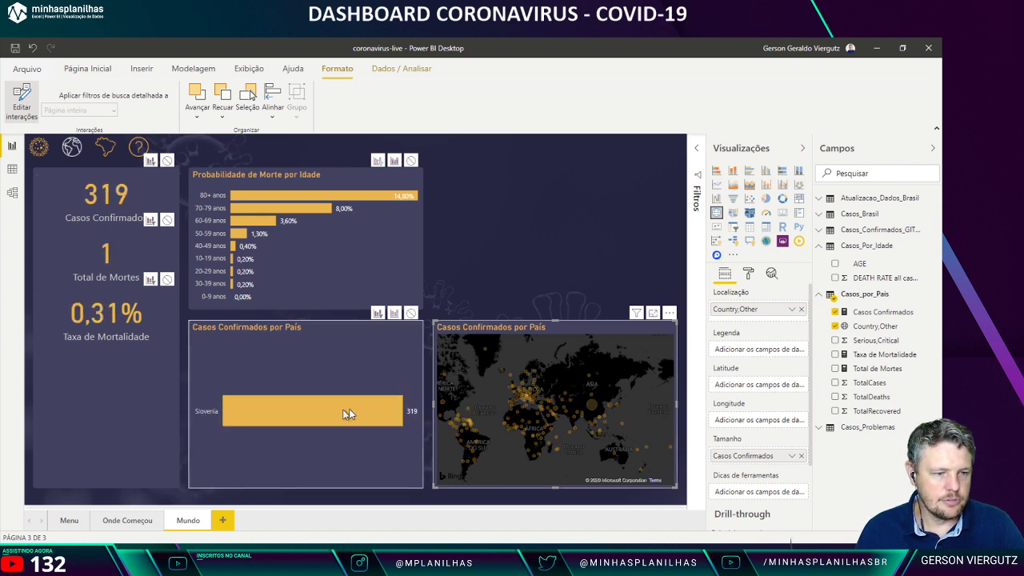
{"action": "left_click", "coordinate": [525, 395]}
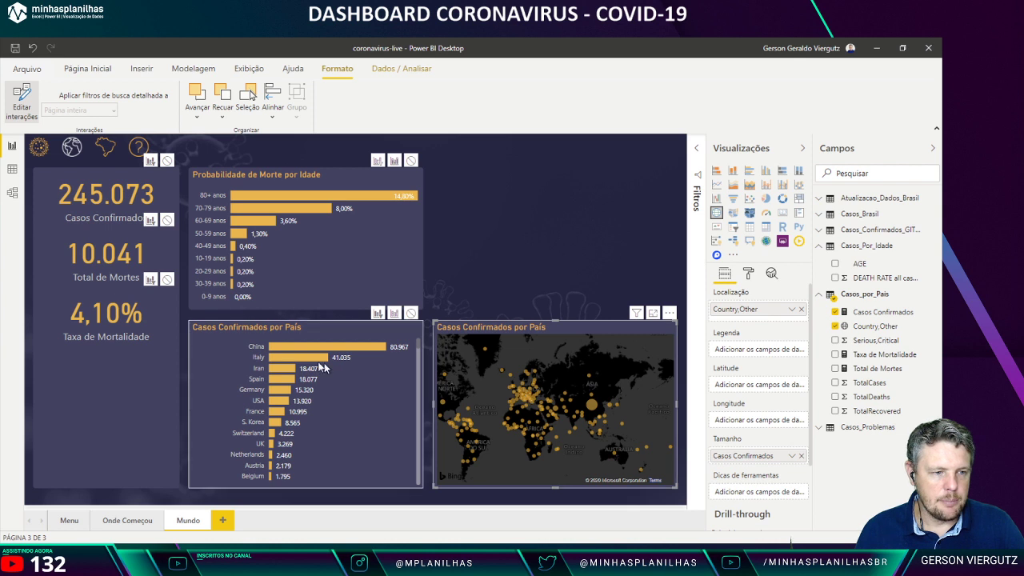
Step: Check how the bar chart filters the map and cards by selecting China and Spain, and clear the selection
{"action": "left_click", "coordinate": [287, 326]}
{"action": "left_click", "coordinate": [294, 344]}
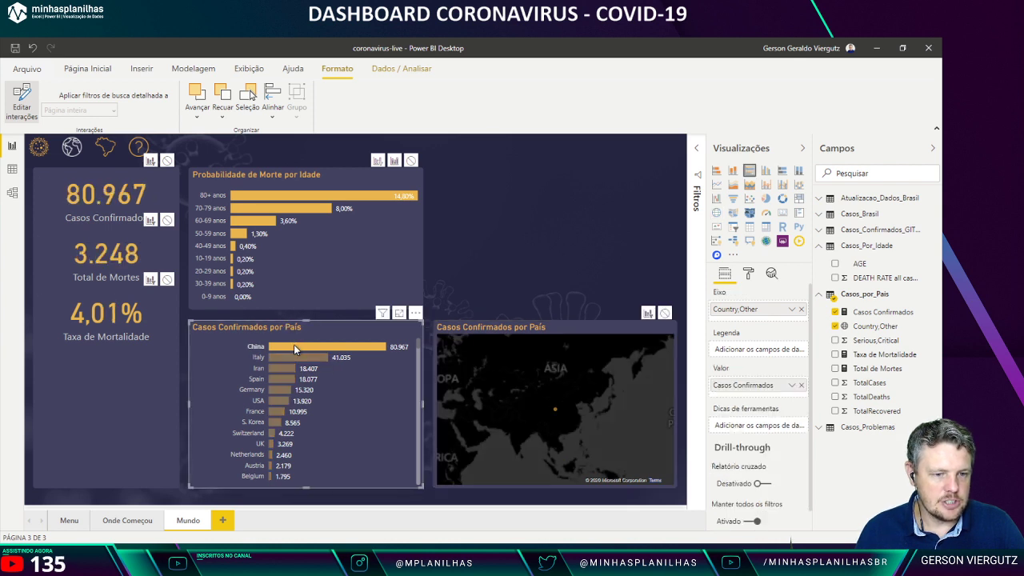
{"action": "left_click", "coordinate": [294, 344]}
{"action": "left_click", "coordinate": [282, 380]}
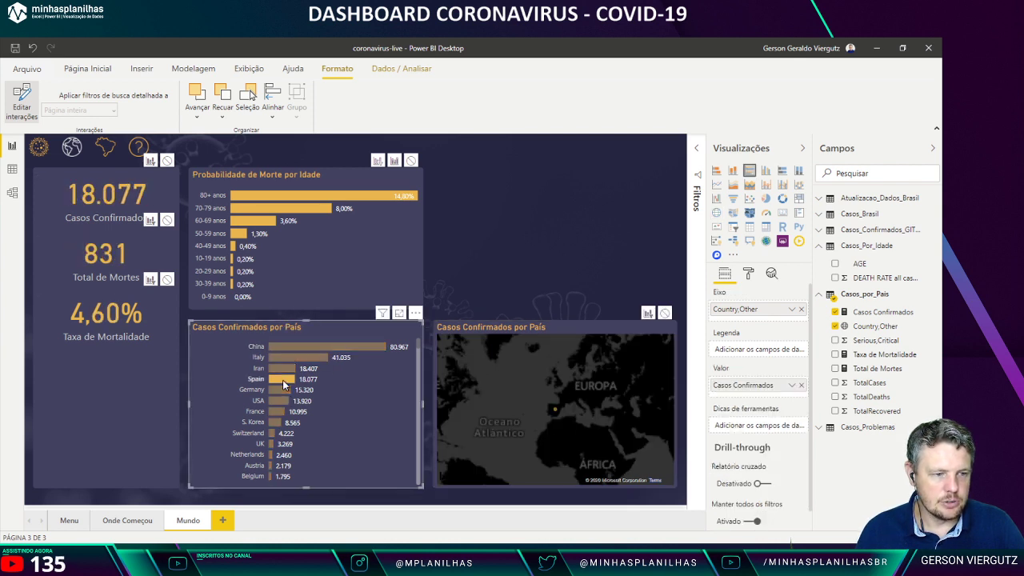
{"action": "left_click", "coordinate": [287, 406]}
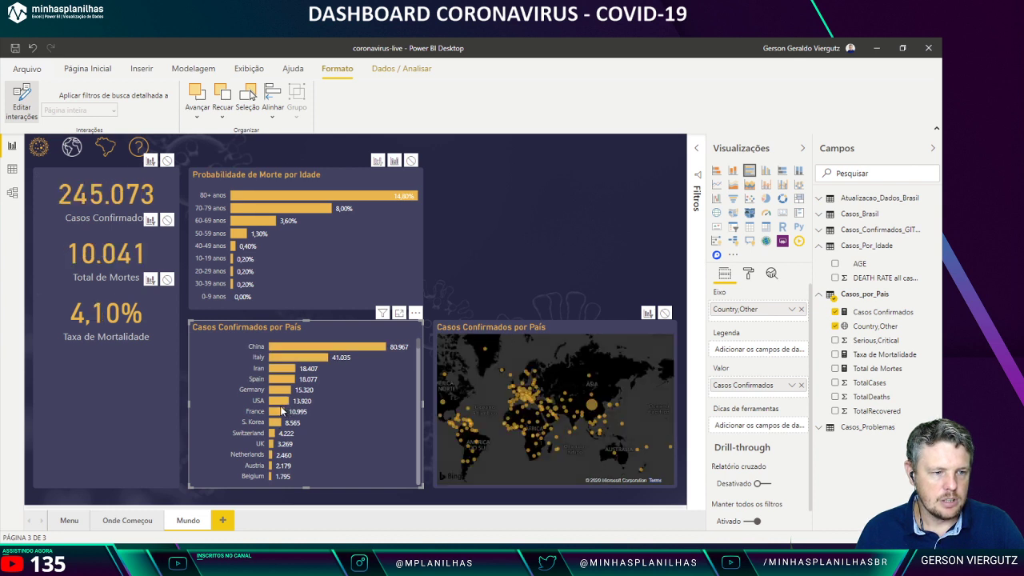
Step: Test the bar chart's filtering with France, clear the selection, and turn off interaction editing
{"action": "left_click", "coordinate": [280, 411]}
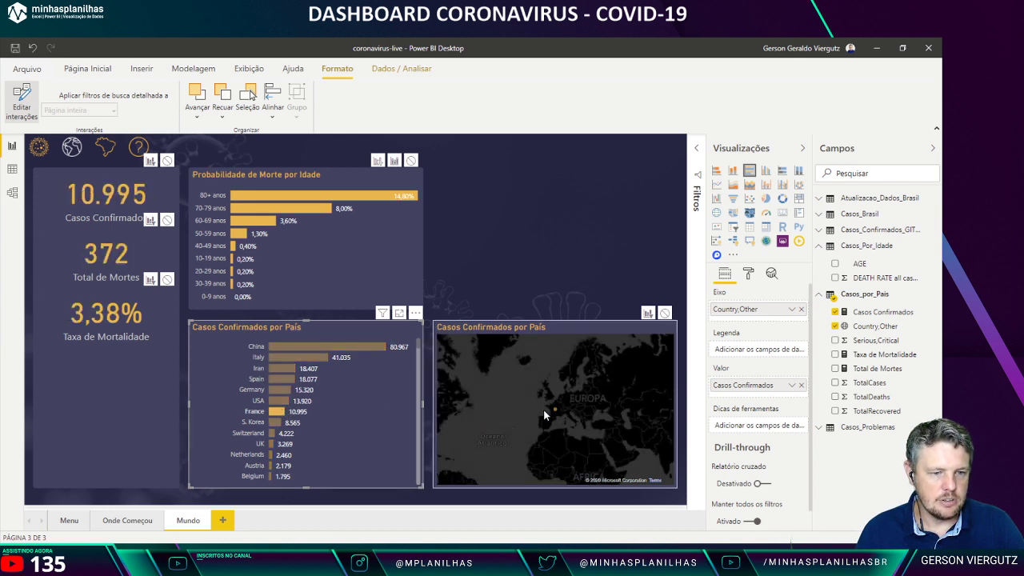
{"action": "left_click", "coordinate": [277, 410]}
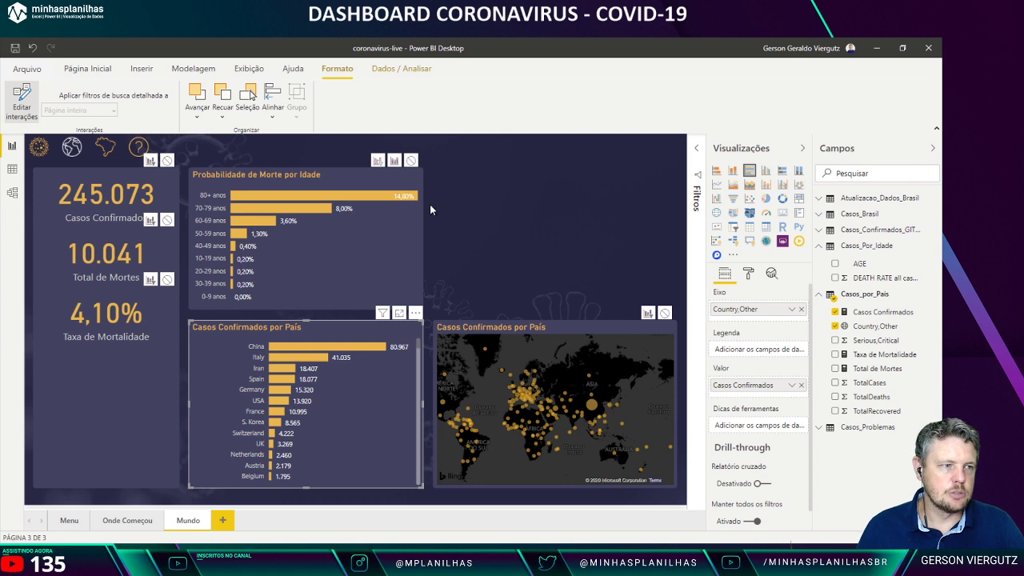
{"action": "left_click", "coordinate": [24, 102]}
{"action": "left_click", "coordinate": [514, 213]}
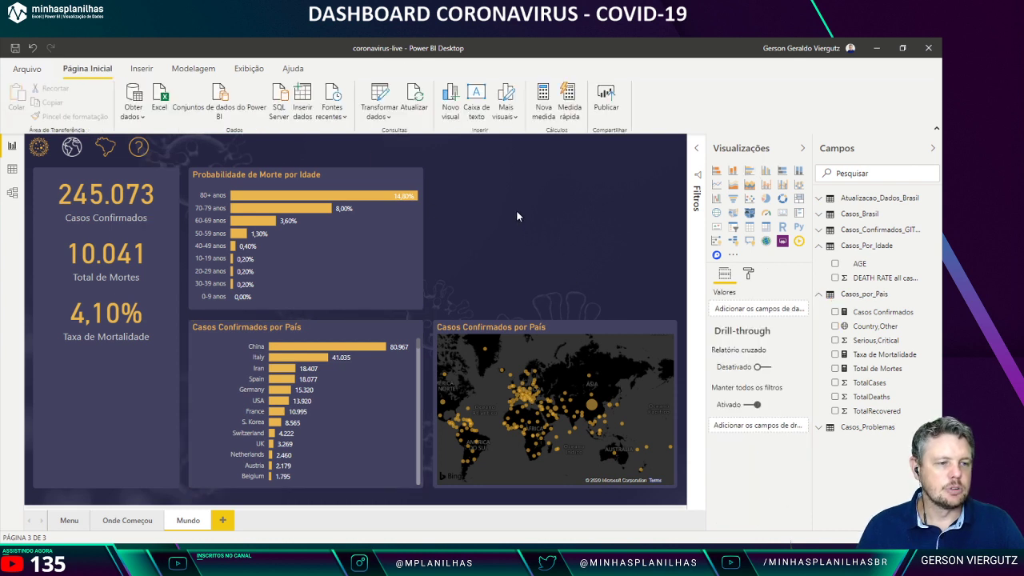
{"action": "left_click", "coordinate": [319, 328]}
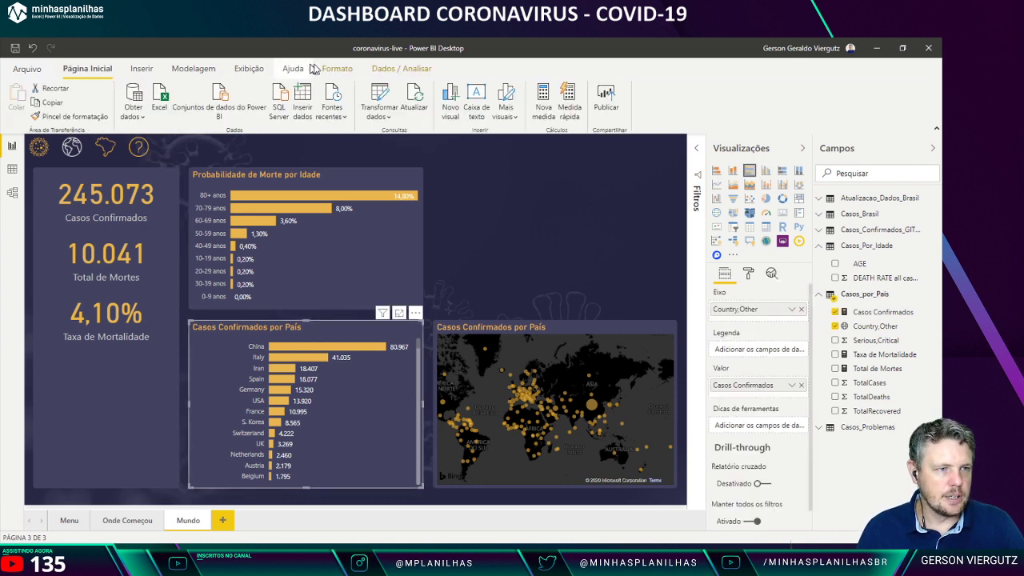
{"action": "left_click", "coordinate": [518, 224]}
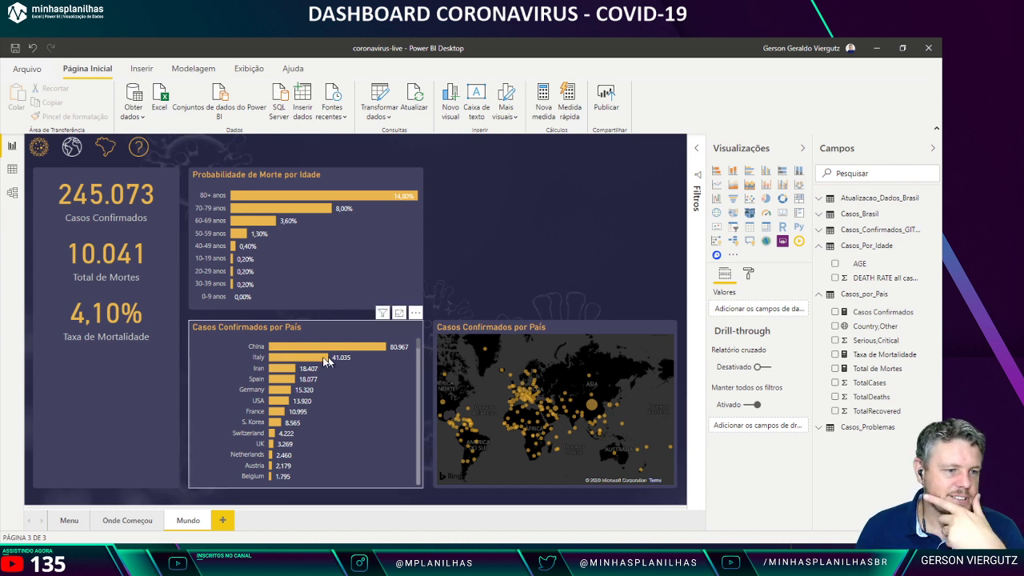
Step: Compare the bar chart's default tooltip with the country tooltip in the published coronavirus report in the browser, and return to the coronavirus-live file
{"action": "mouse_move", "coordinate": [302, 348]}
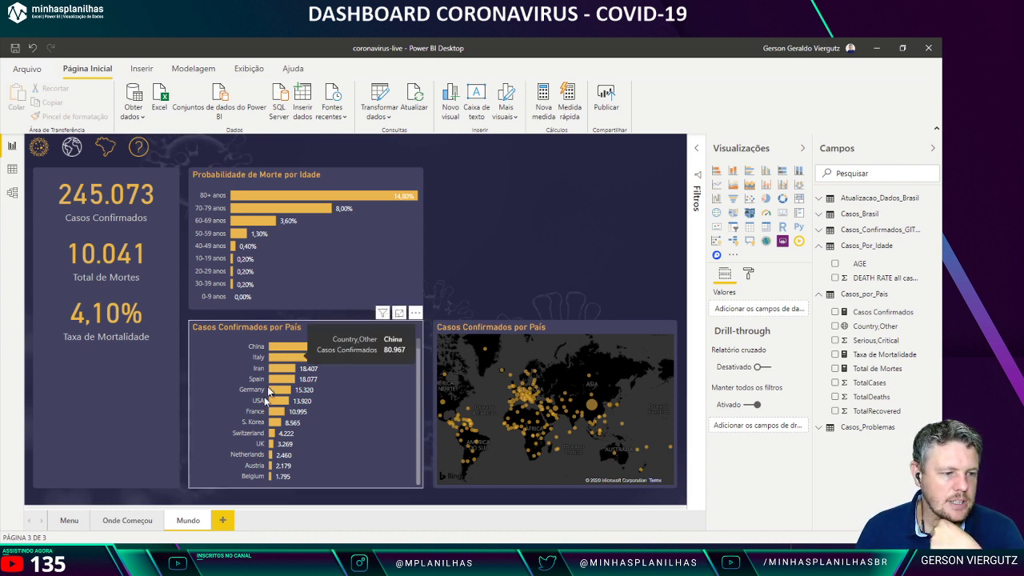
{"action": "mouse_move", "coordinate": [257, 529]}
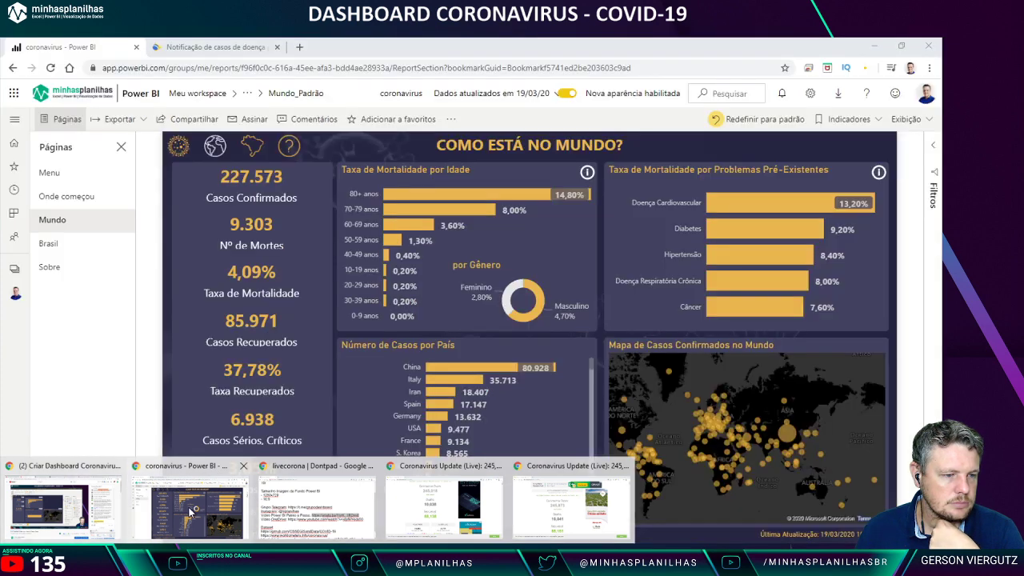
{"action": "left_click", "coordinate": [192, 512]}
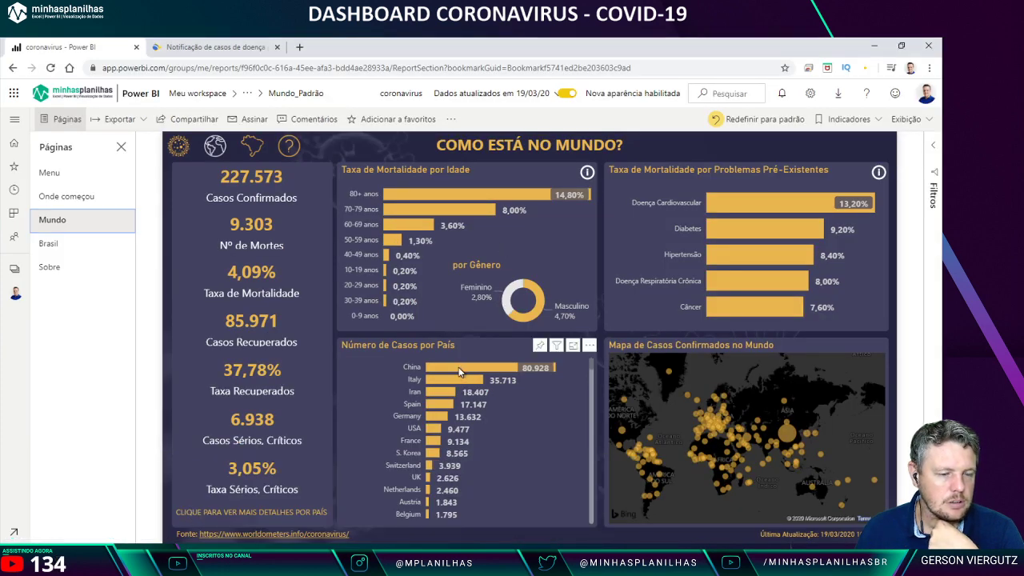
{"action": "mouse_move", "coordinate": [459, 370]}
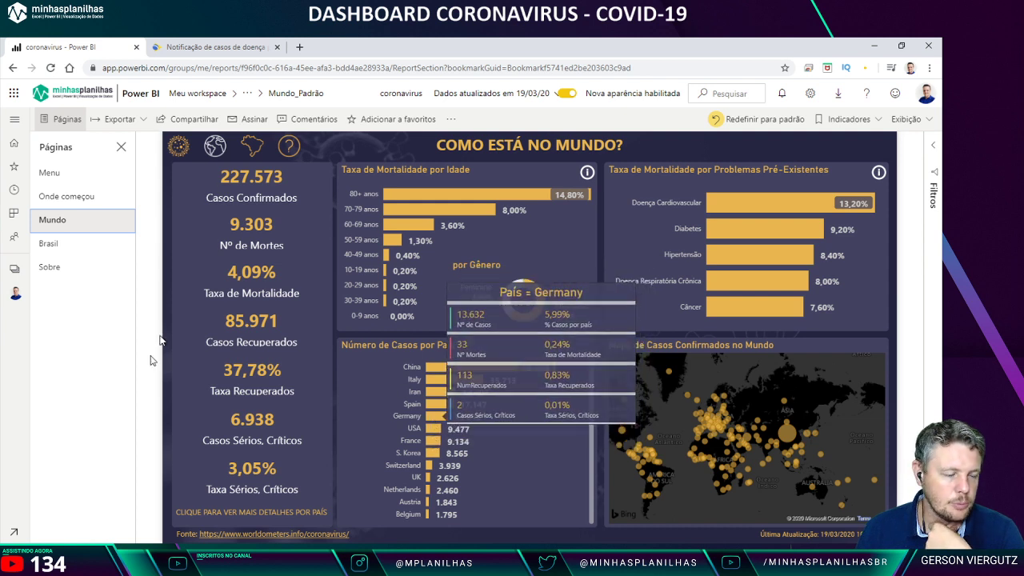
{"action": "mouse_move", "coordinate": [302, 560]}
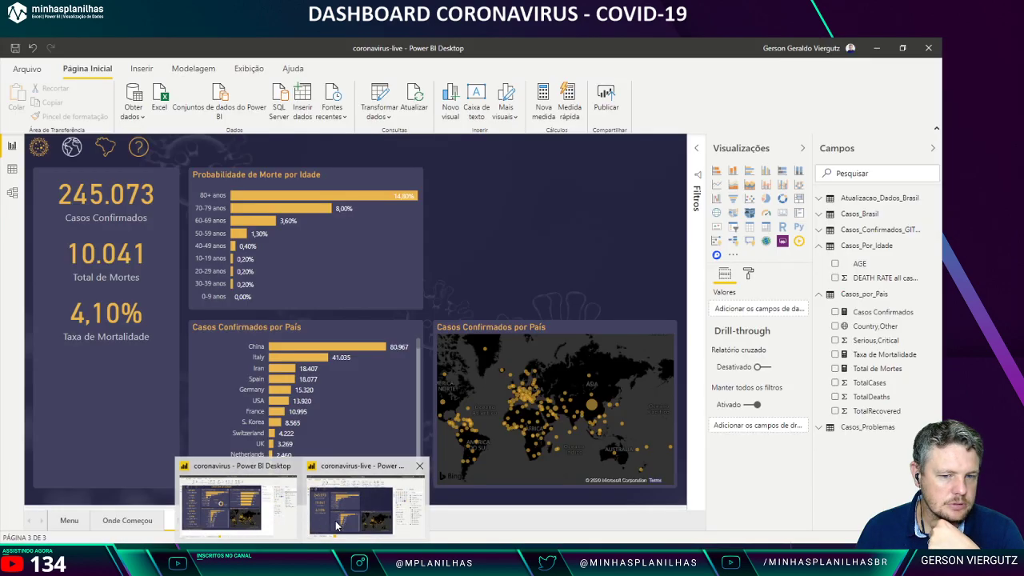
{"action": "left_click", "coordinate": [336, 525]}
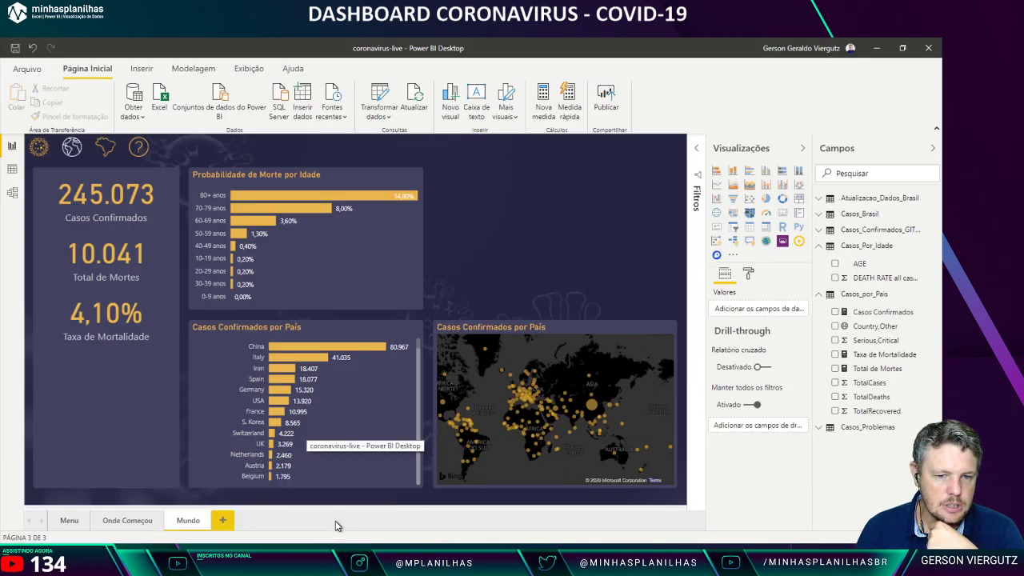
{"action": "left_click", "coordinate": [224, 520]}
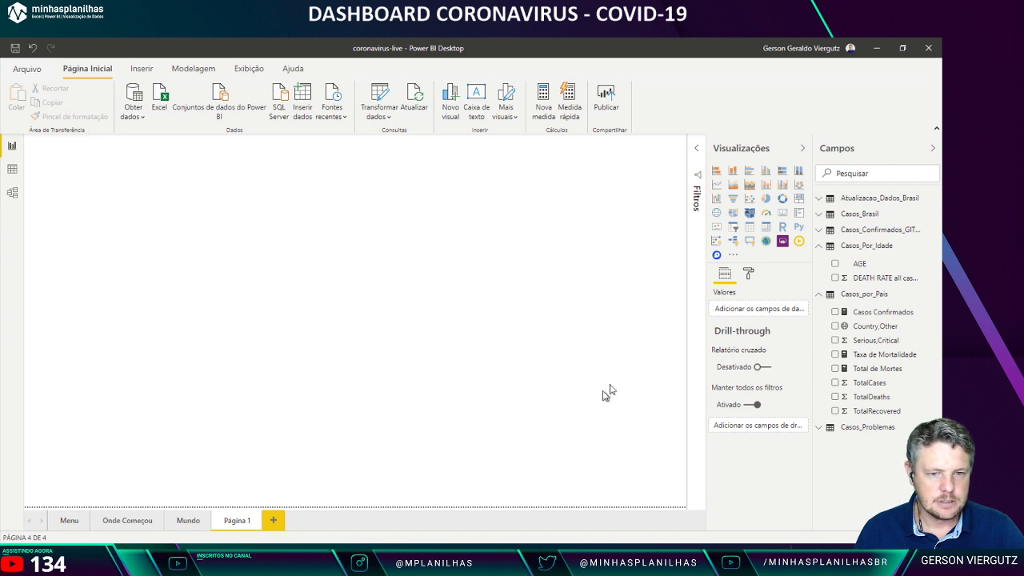
{"action": "left_click", "coordinate": [748, 275]}
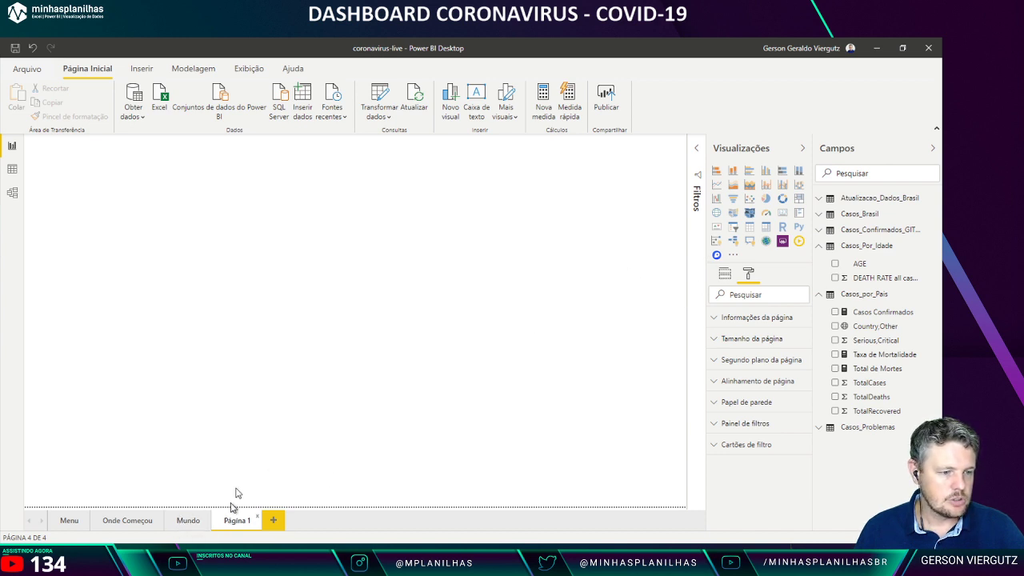
{"action": "left_click", "coordinate": [755, 356]}
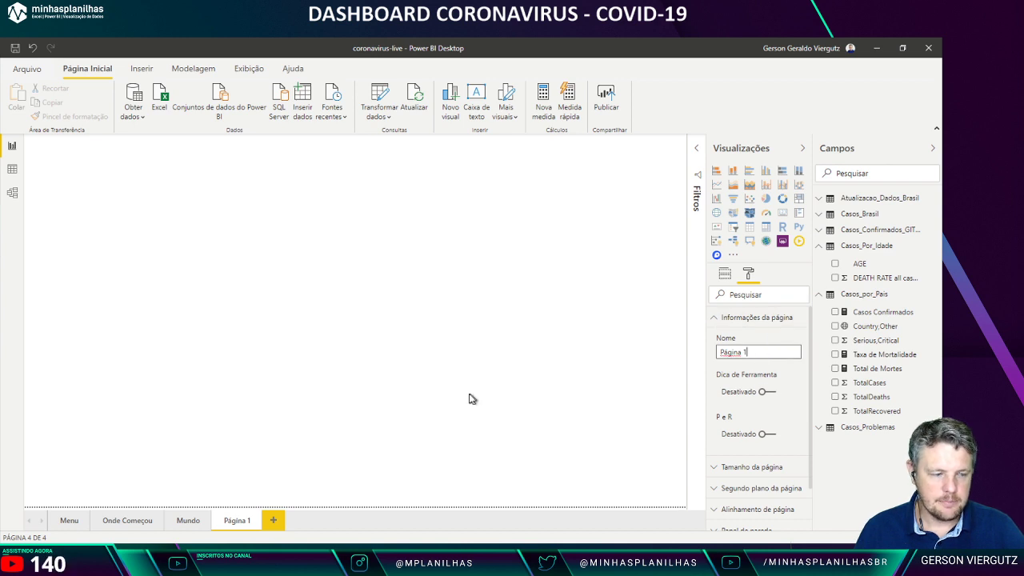
{"action": "key", "text": "Return"}
{"action": "left_click", "coordinate": [258, 515]}
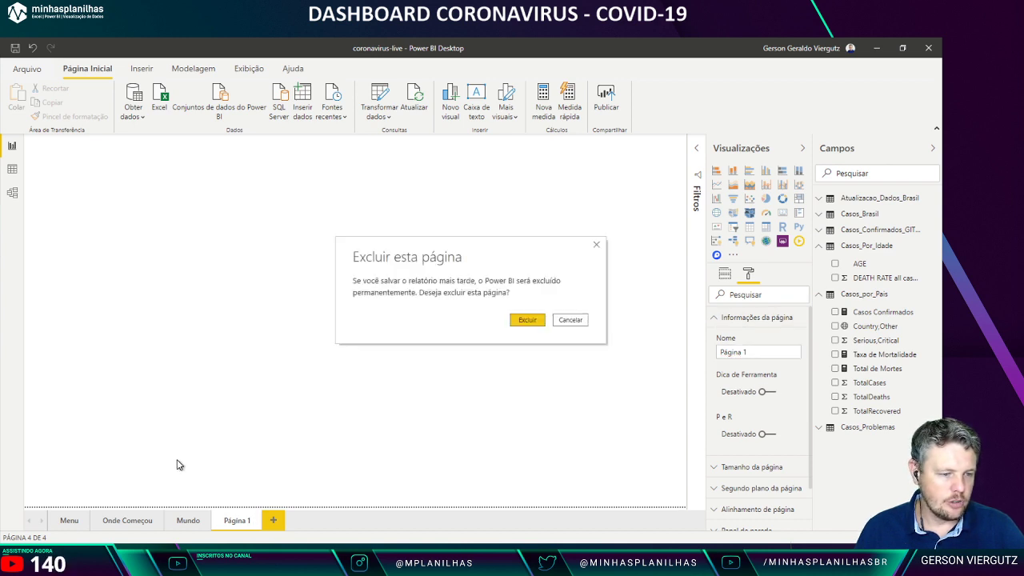
{"action": "left_click", "coordinate": [528, 320]}
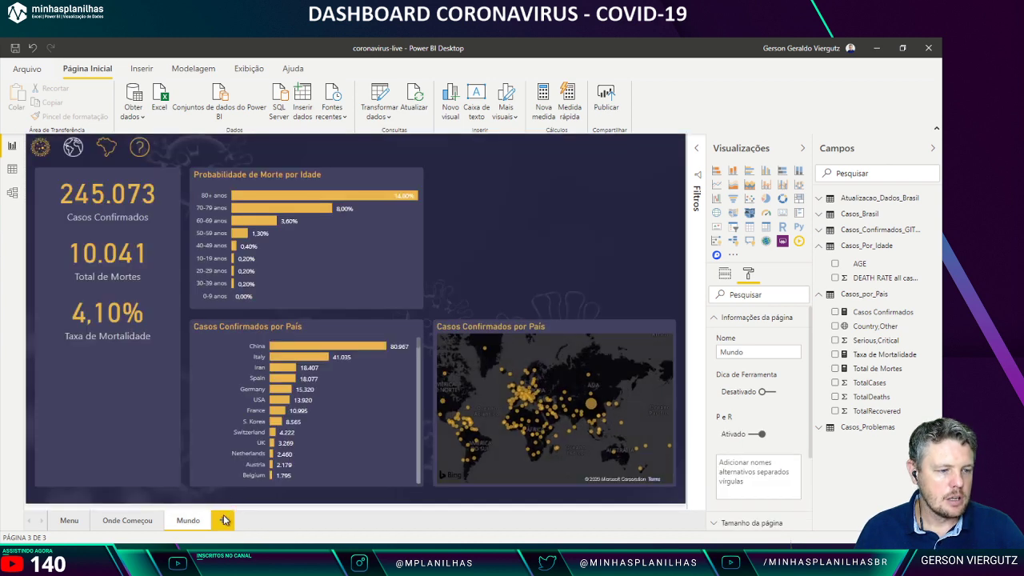
Step: Add a new report page and enable its Dica de Ferramenta option in the page information settings
{"action": "left_click", "coordinate": [228, 521]}
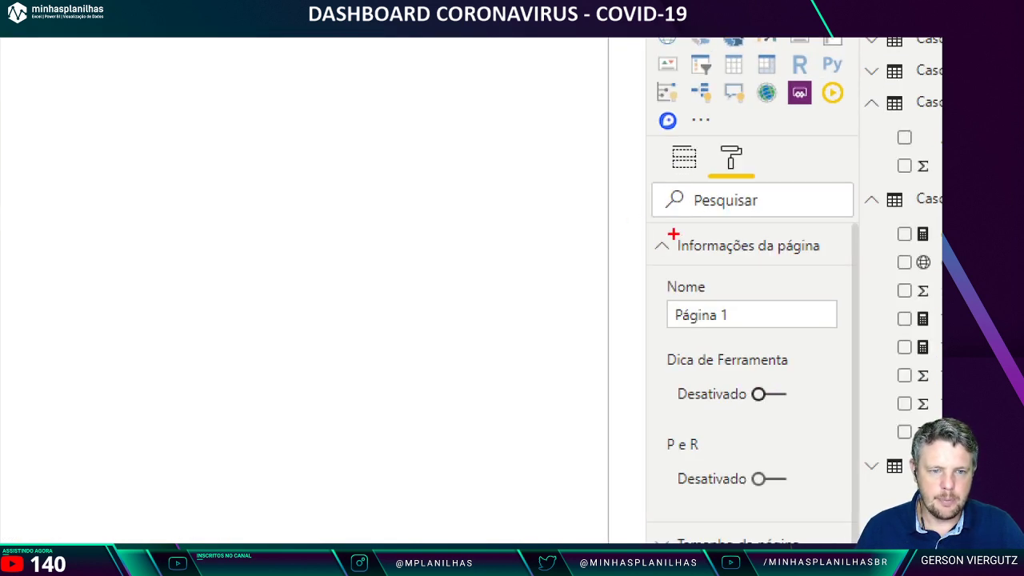
{"action": "left_click_drag", "start_coordinate": [703, 136], "coordinate": [764, 182]}
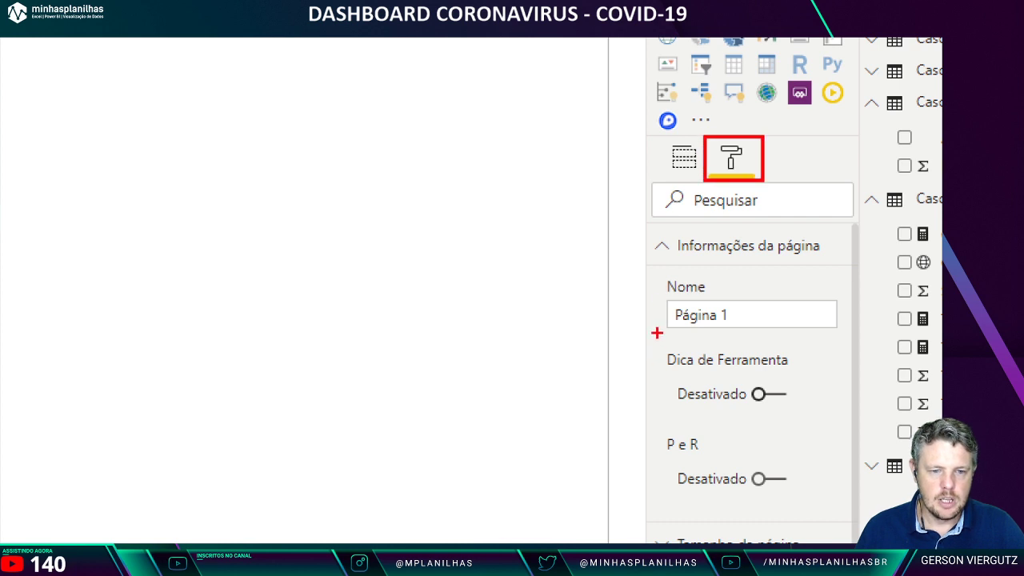
{"action": "mouse_move", "coordinate": [650, 338]}
{"action": "left_mouse_down"}
{"action": "mouse_move", "coordinate": [853, 411]}
{"action": "mouse_move", "coordinate": [844, 409]}
{"action": "left_mouse_up"}
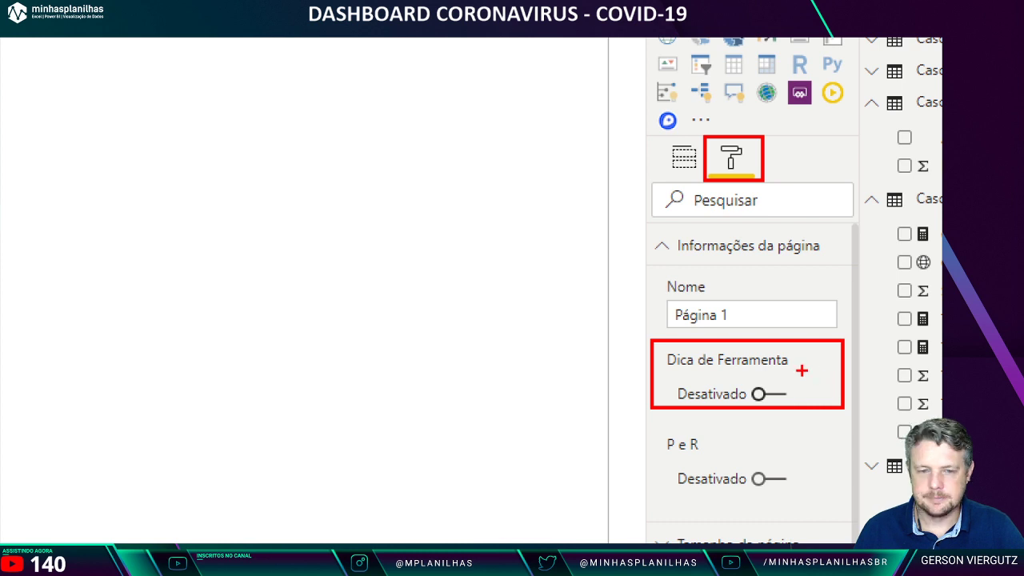
{"action": "left_click", "coordinate": [764, 393]}
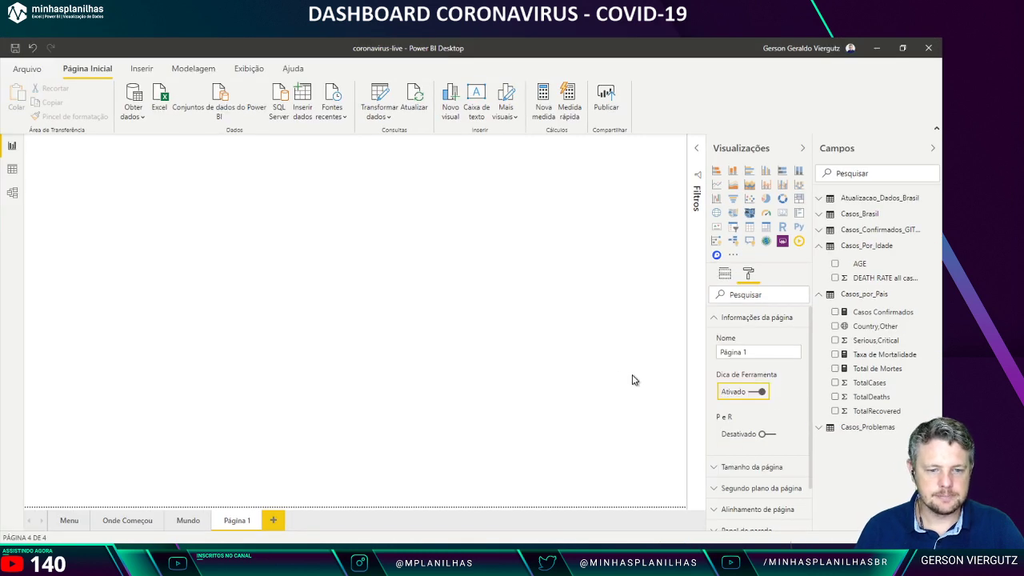
Step: Rename the new page as Dica Ferramenta
{"action": "double_click", "coordinate": [238, 521]}
{"action": "key", "text": "BackSpace"}
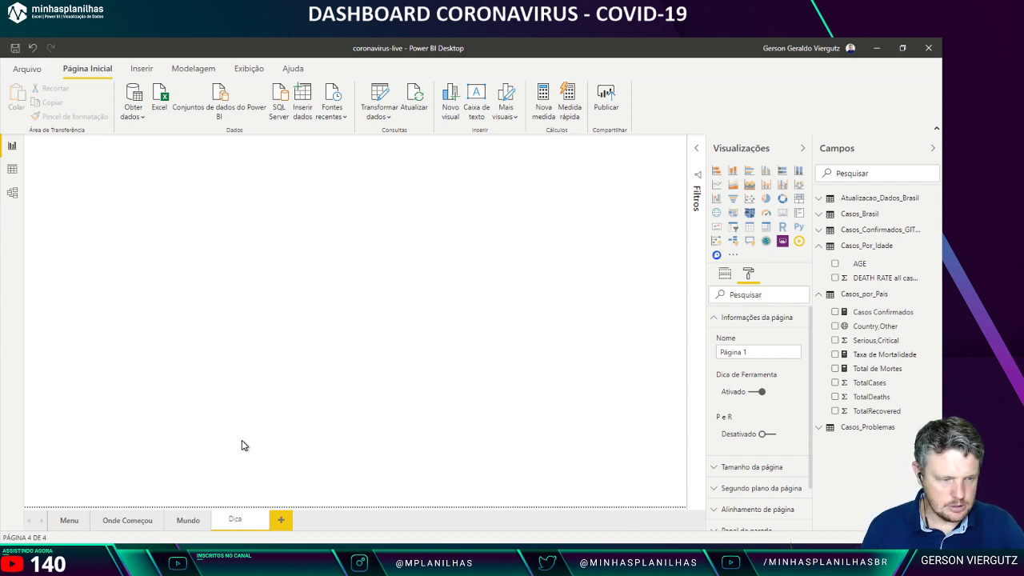
{"action": "type", "text": "Dica Ferramenta"}
{"action": "key", "text": "Return"}
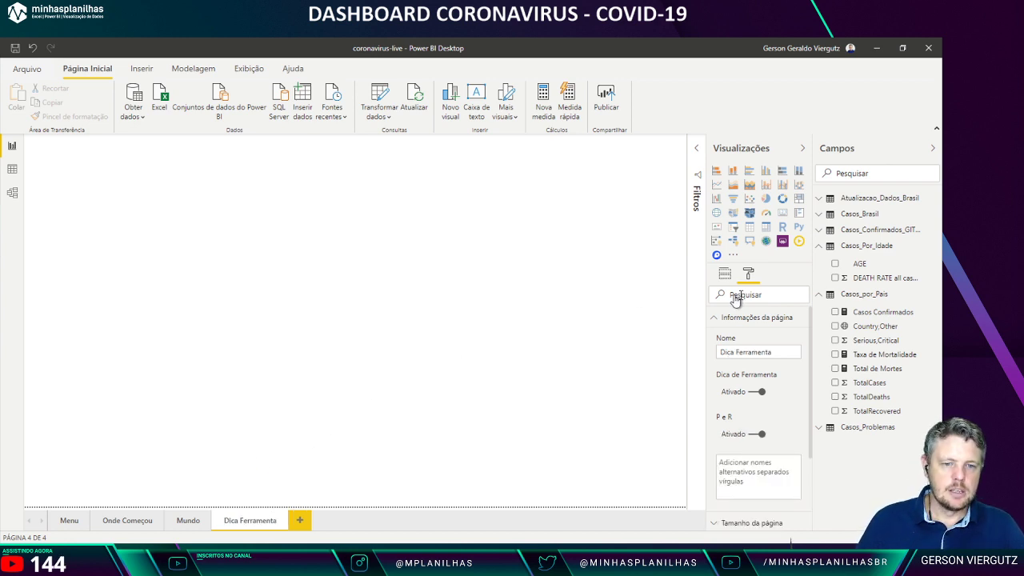
Step: Set the Dica Ferramenta page's size type to Dica de Ferramenta
{"action": "left_click", "coordinate": [716, 319]}
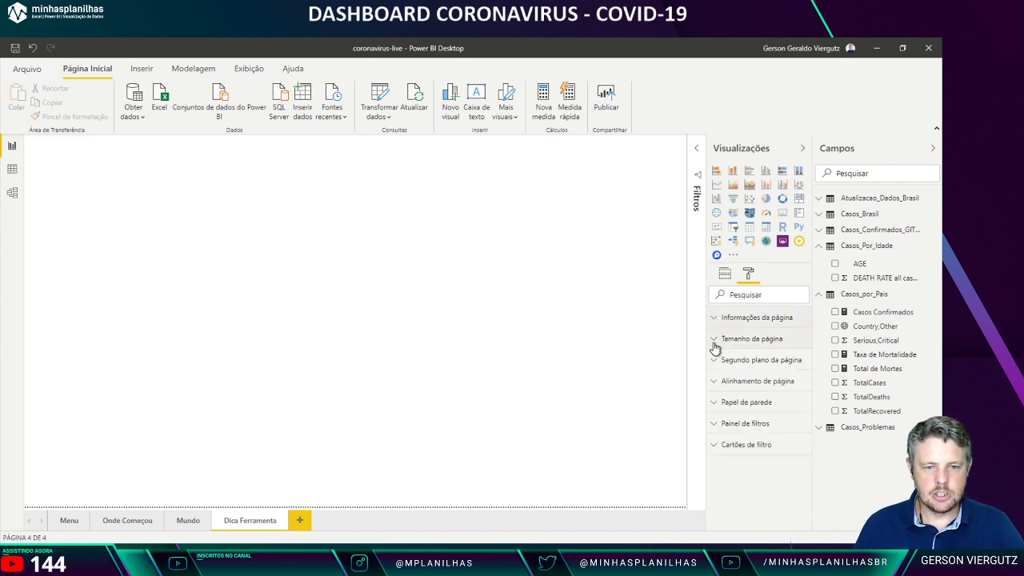
{"action": "left_click", "coordinate": [748, 340]}
{"action": "left_click", "coordinate": [754, 374]}
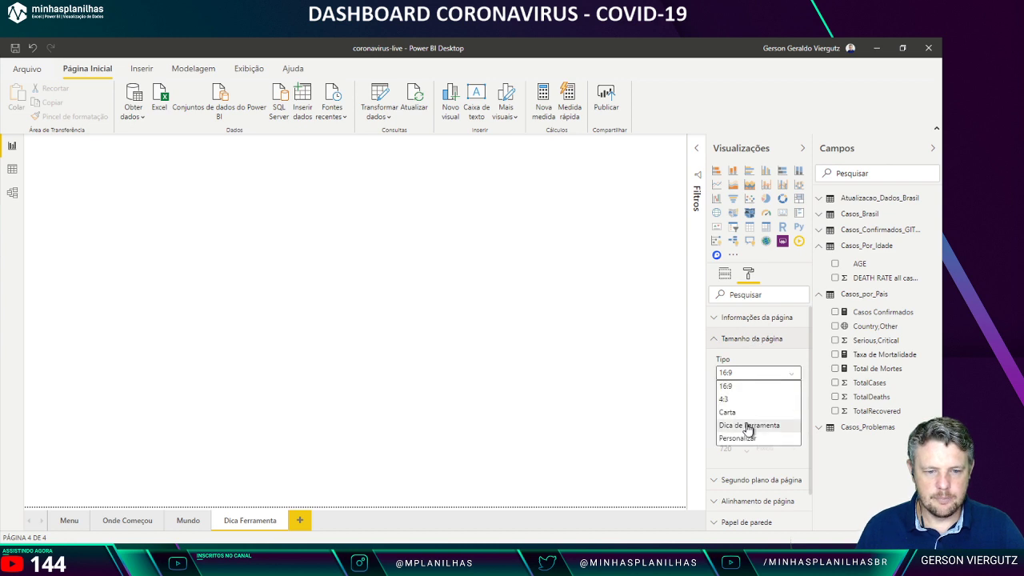
{"action": "left_click", "coordinate": [747, 426]}
{"action": "left_click", "coordinate": [752, 374]}
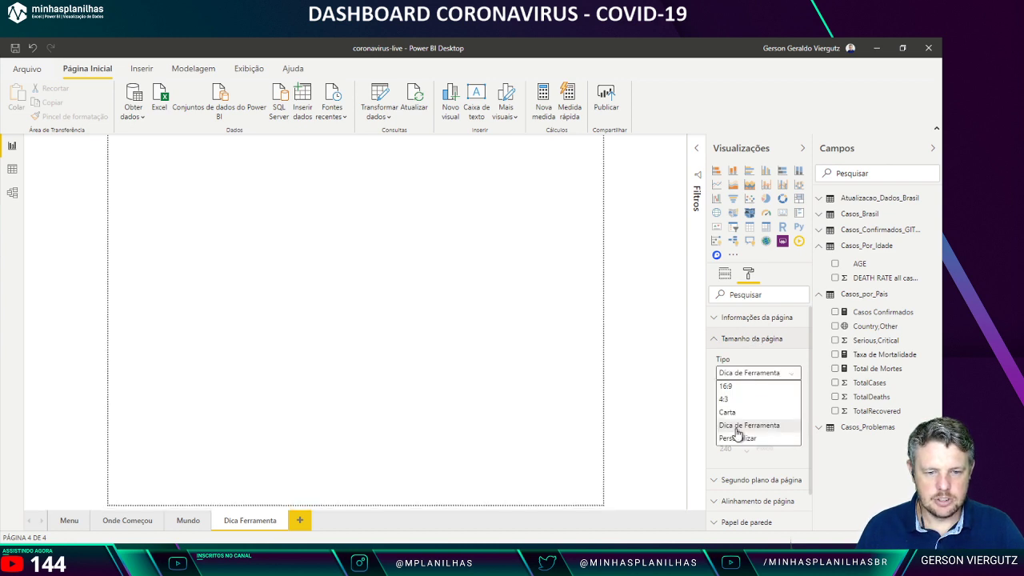
{"action": "left_click", "coordinate": [736, 429]}
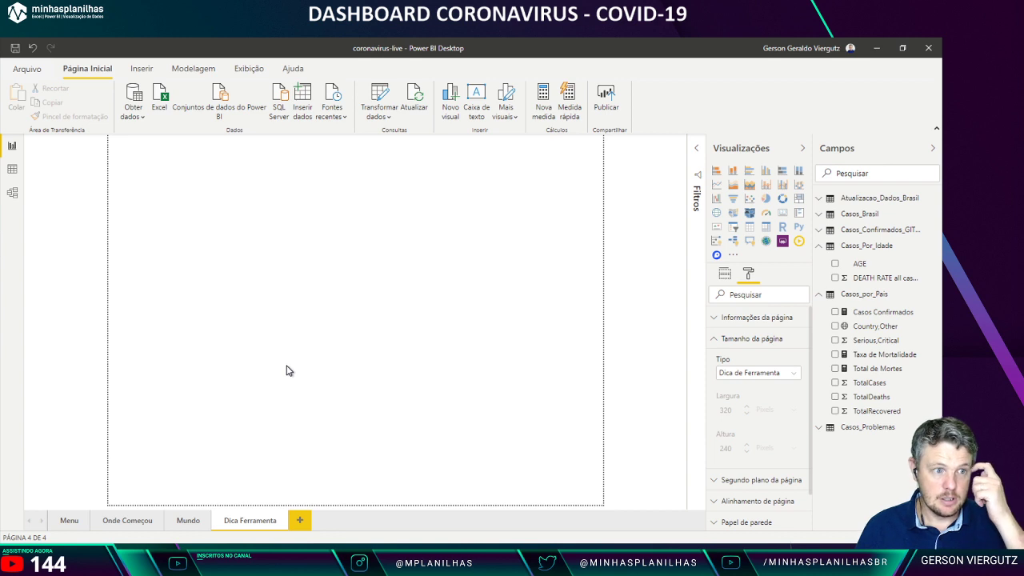
{"action": "left_click", "coordinate": [717, 341]}
Step: Set the tooltip page's background to the recently used dark blue-grey colour with 7% transparency, using the published report's tooltip as reference
{"action": "left_click", "coordinate": [715, 360]}
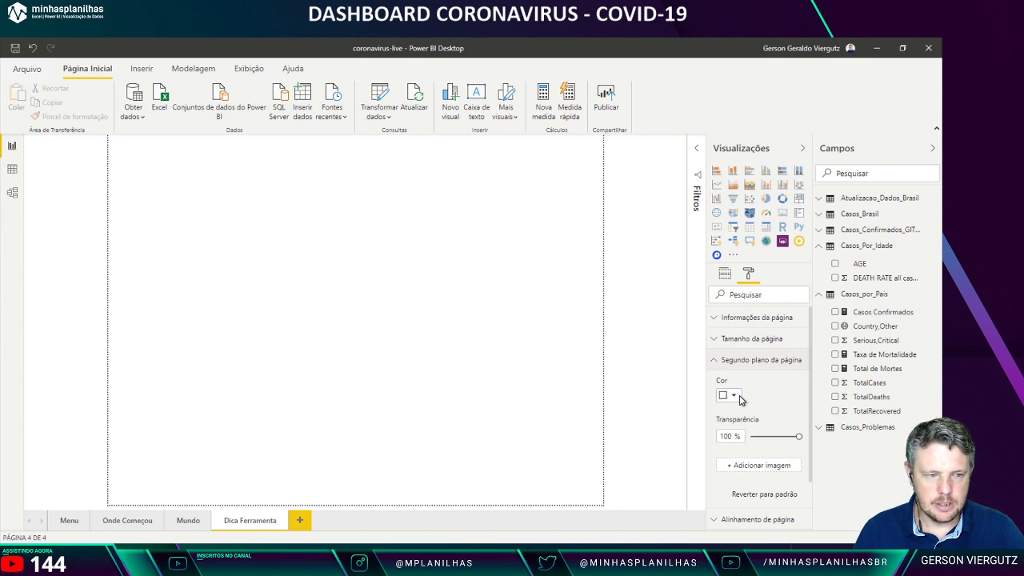
{"action": "key", "text": "alt+Tab"}
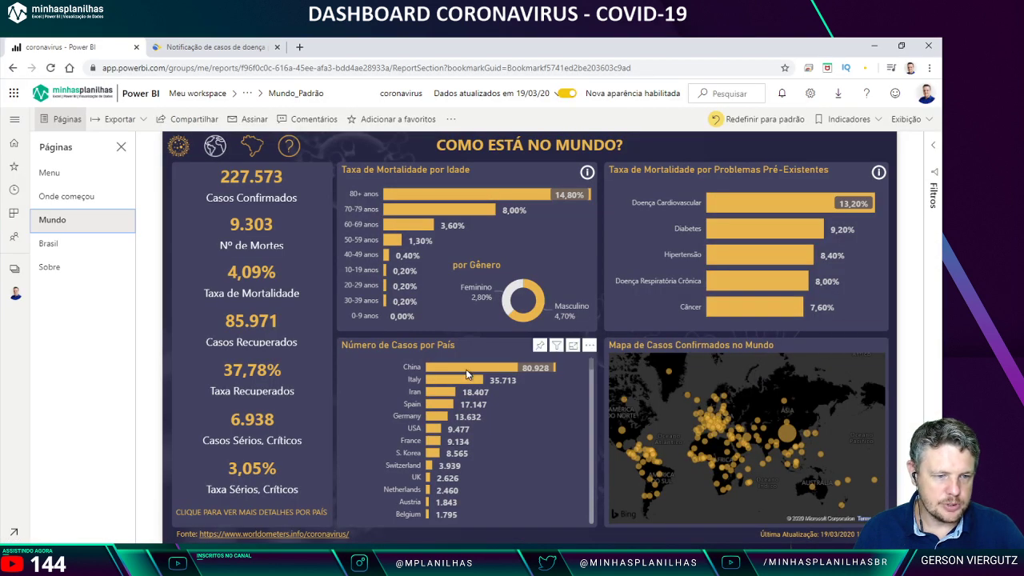
{"action": "mouse_move", "coordinate": [452, 379]}
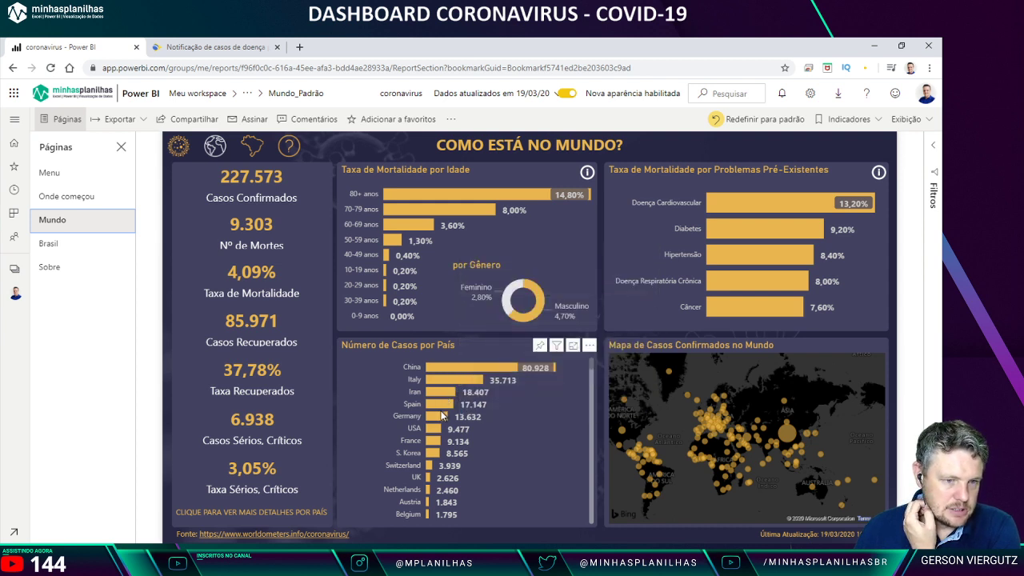
{"action": "mouse_move", "coordinate": [438, 416]}
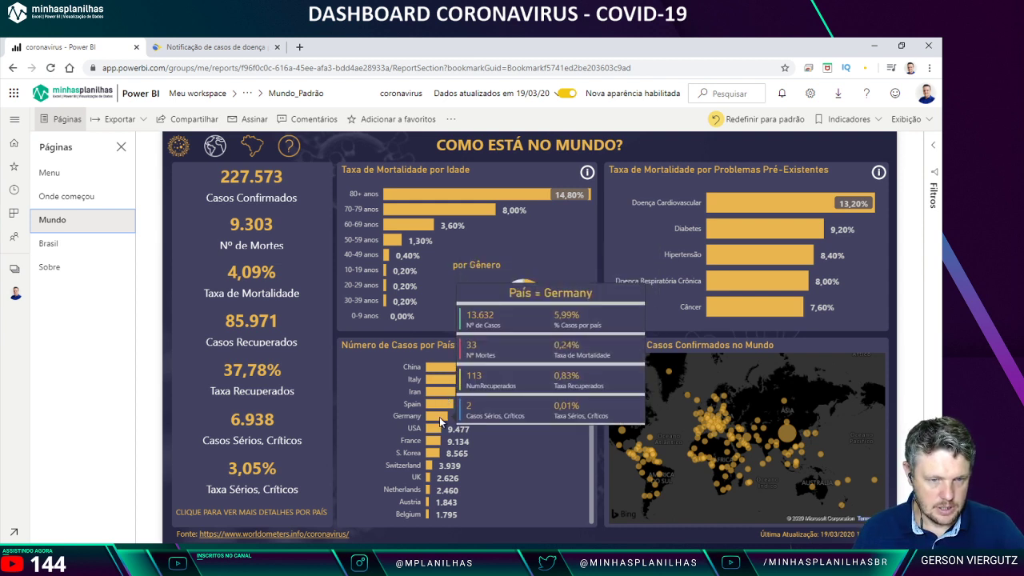
{"action": "key", "text": "alt+Tab"}
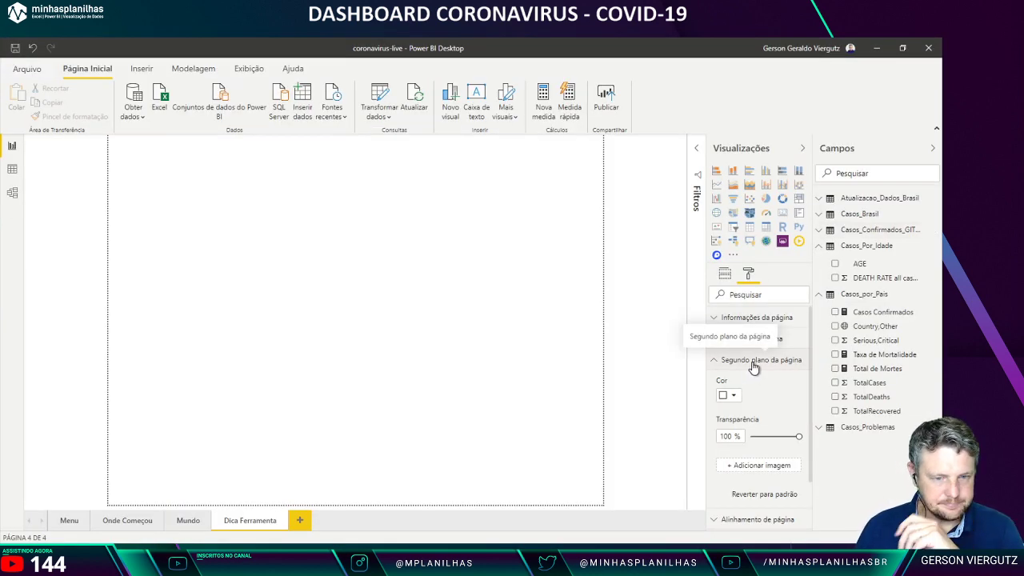
{"action": "left_click", "coordinate": [734, 400]}
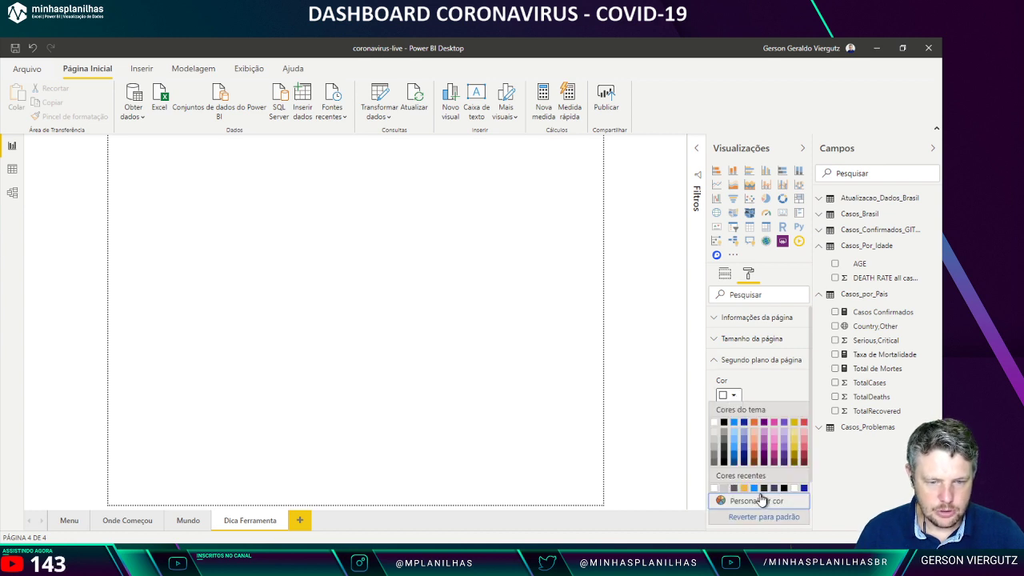
{"action": "left_click", "coordinate": [773, 488]}
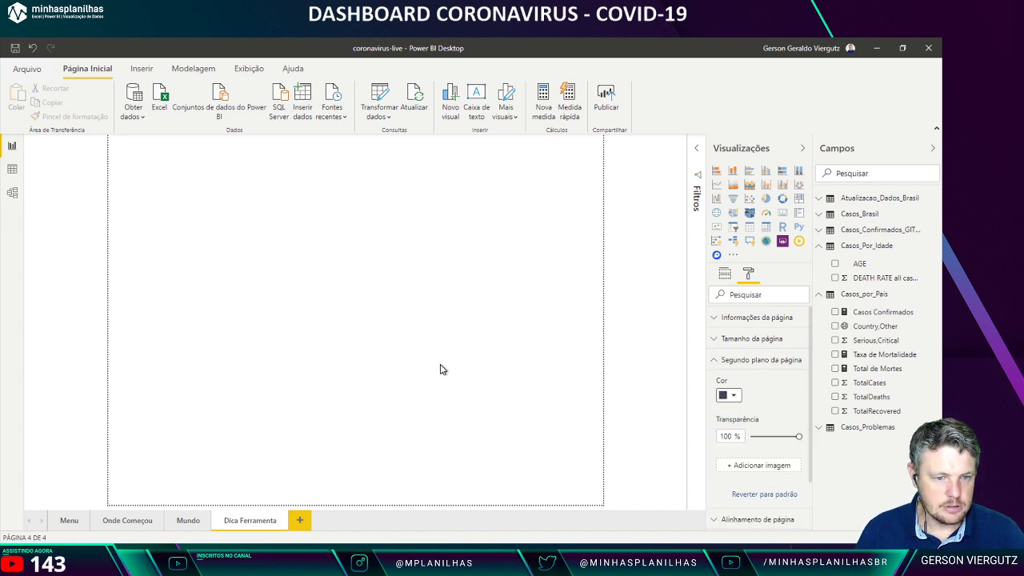
{"action": "left_click_drag", "start_coordinate": [790, 439], "coordinate": [753, 436]}
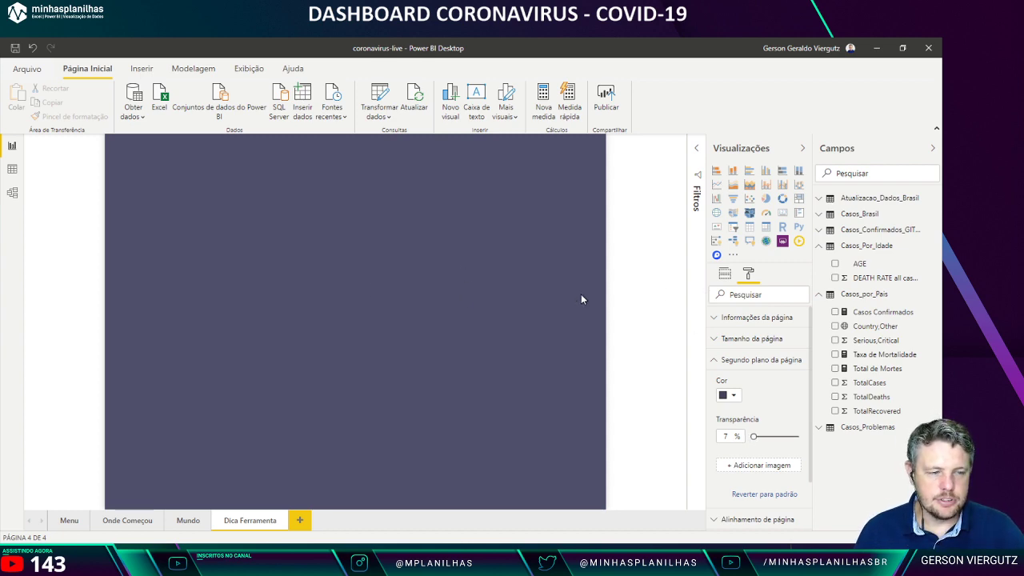
Step: Add a multi-row card to the tooltip page and size it to the full page width and about the upper third of its height
{"action": "key", "text": "alt+Tab"}
{"action": "mouse_move", "coordinate": [474, 367]}
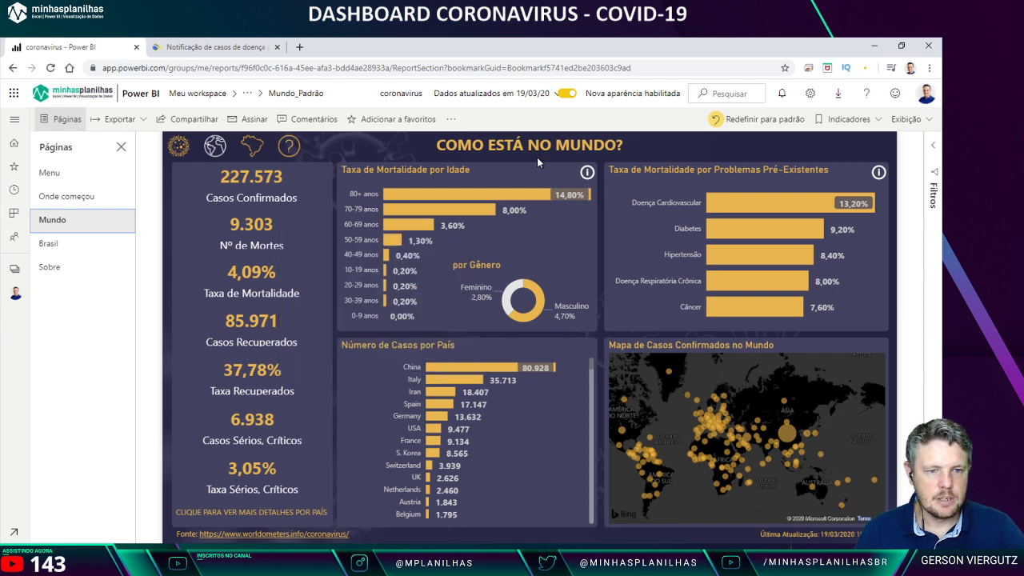
{"action": "key", "text": "alt+Tab"}
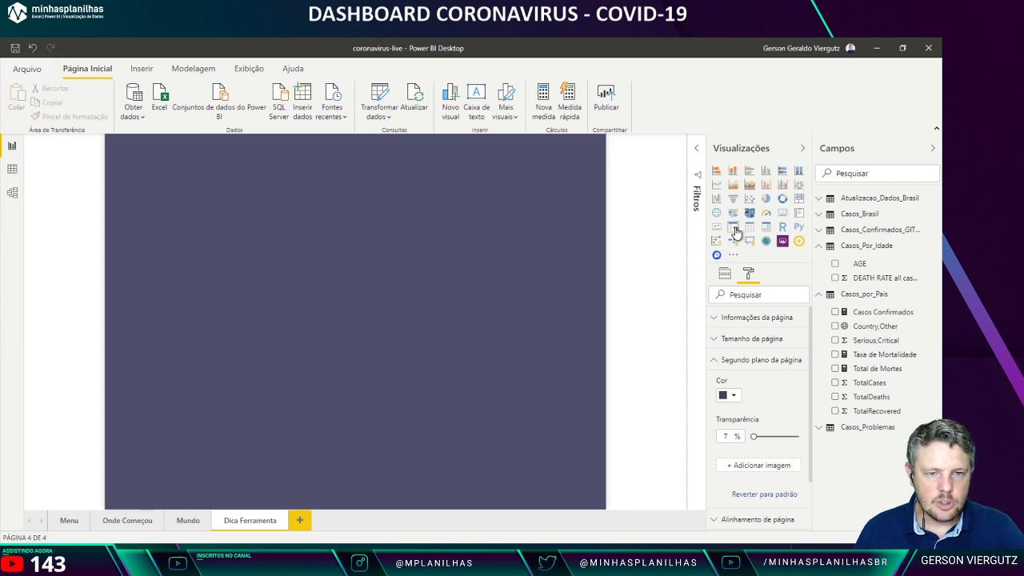
{"action": "left_click", "coordinate": [799, 220]}
{"action": "left_click_drag", "start_coordinate": [340, 247], "coordinate": [313, 251]}
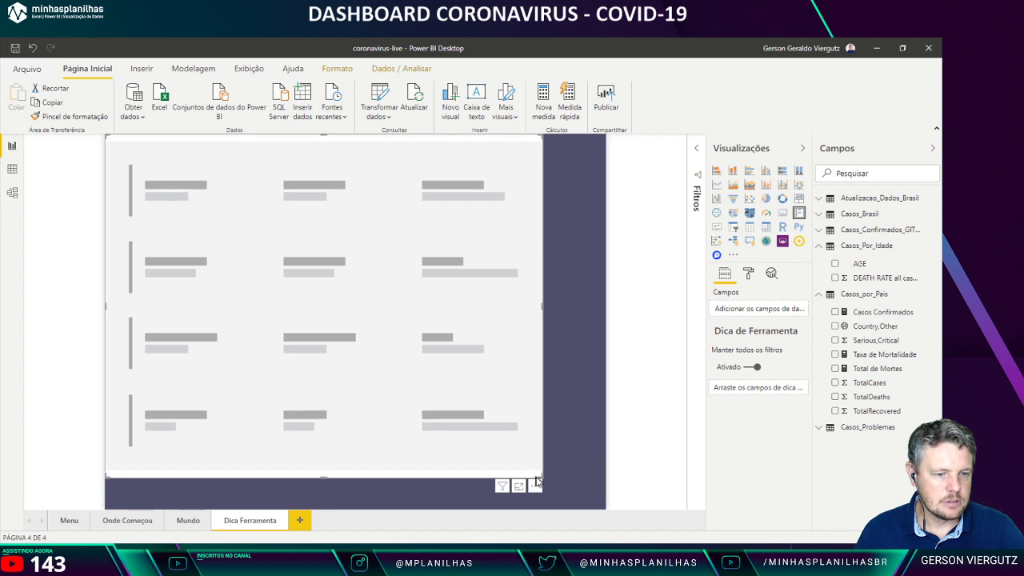
{"action": "left_click_drag", "start_coordinate": [537, 480], "coordinate": [638, 253]}
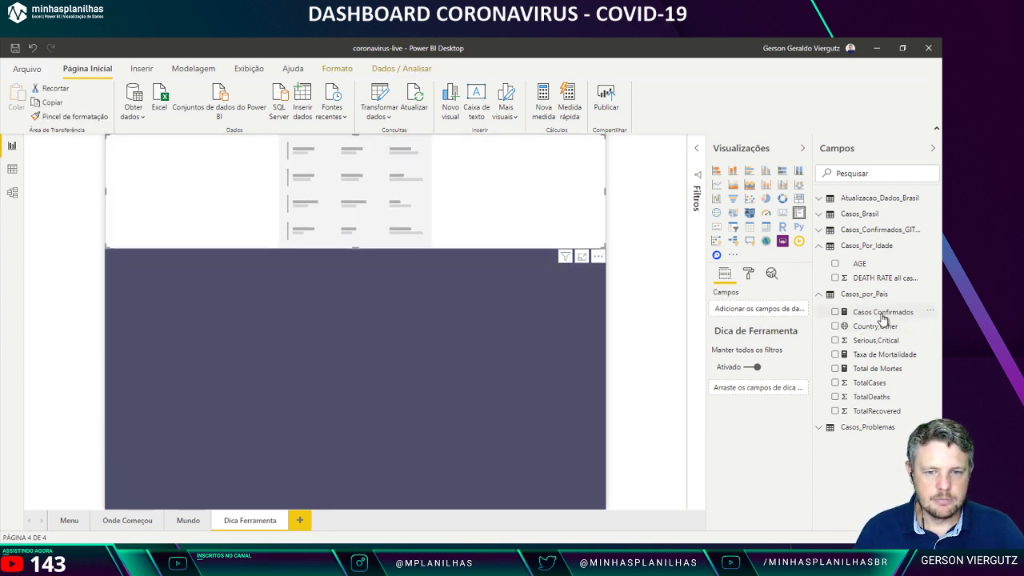
Step: Create a measure named País Selecionado in the Casos_por_Pais table and begin its text expression, using the published tooltip's country heading as reference
{"action": "key", "text": "alt+Tab"}
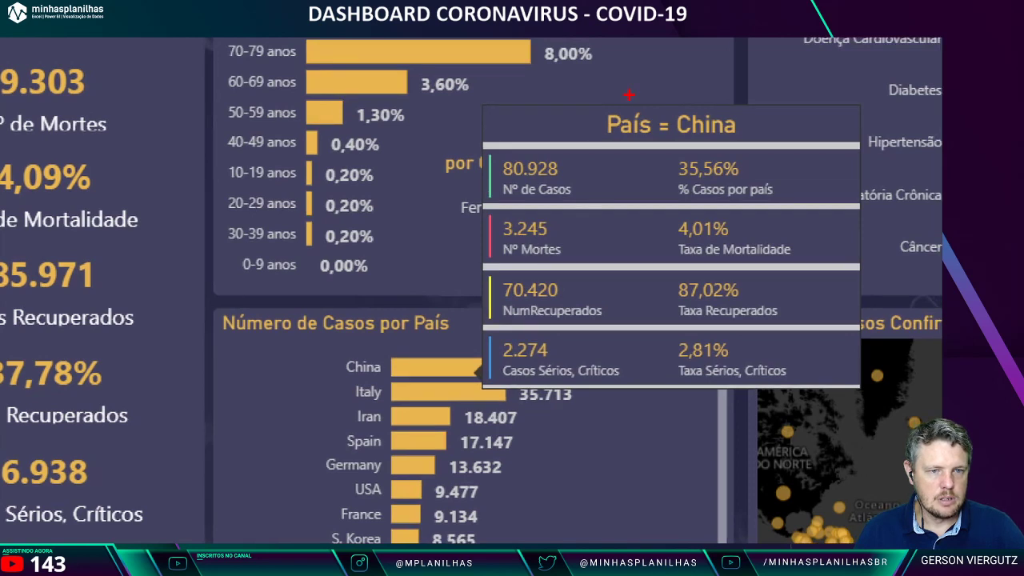
{"action": "left_click_drag", "start_coordinate": [600, 101], "coordinate": [741, 145]}
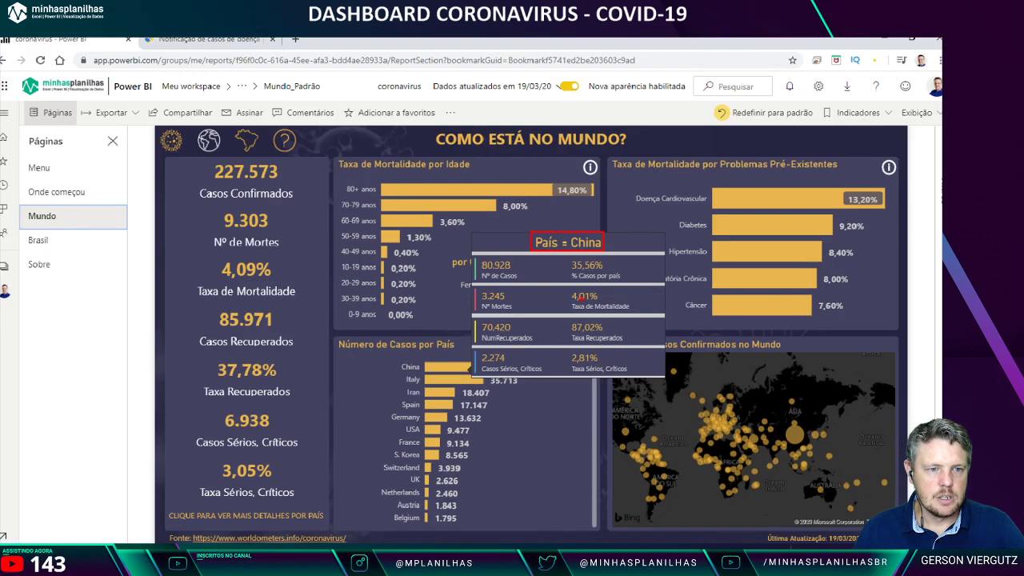
{"action": "key", "text": "alt+Tab"}
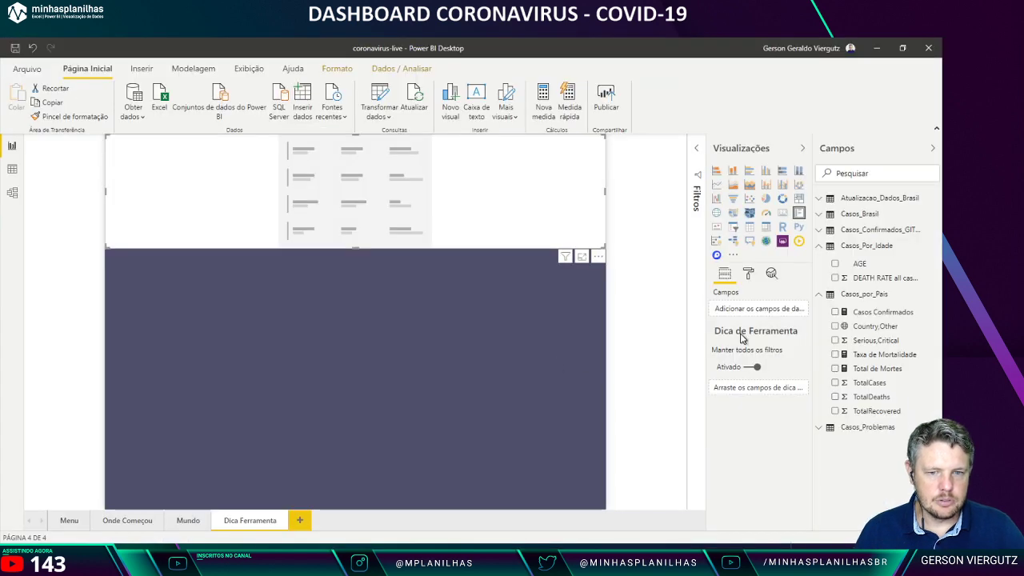
{"action": "right_click", "coordinate": [868, 298]}
{"action": "left_click", "coordinate": [856, 310]}
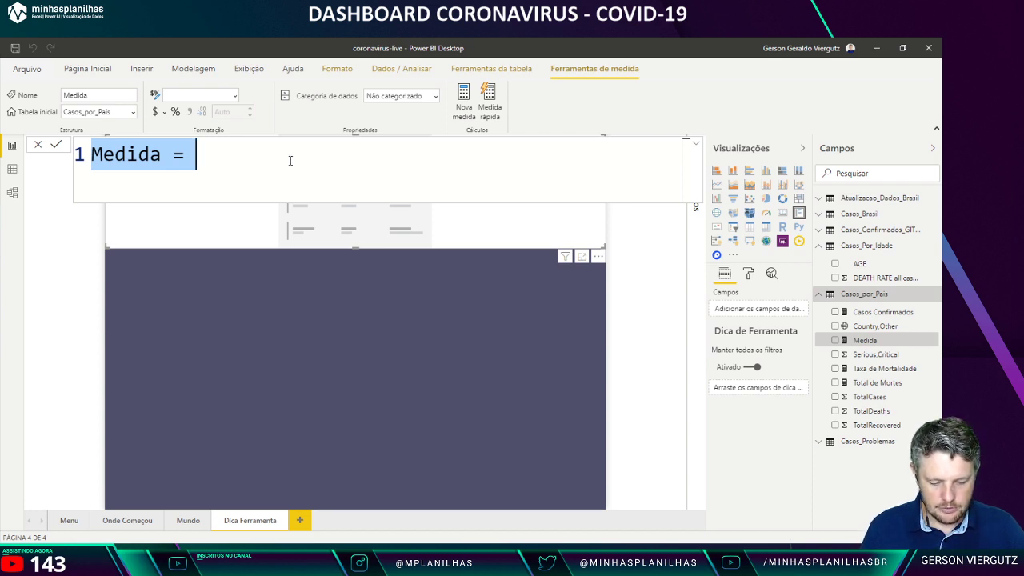
{"action": "type", "text": "País Selecvio"}
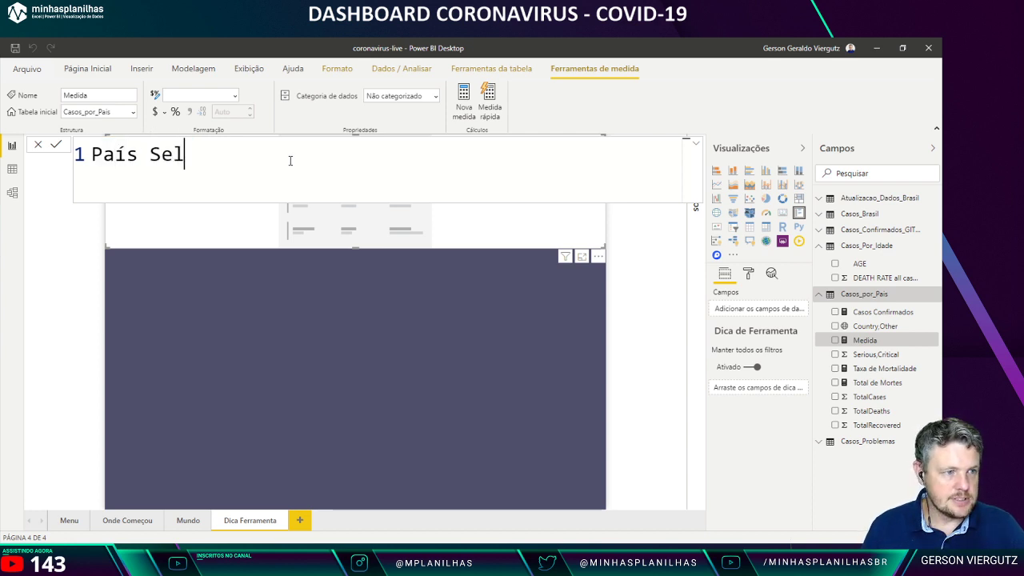
{"action": "key", "text": "BackSpace"}
{"action": "key", "text": "BackSpace"}
{"action": "key", "text": "BackSpace"}
{"action": "type", "text": "ion"}
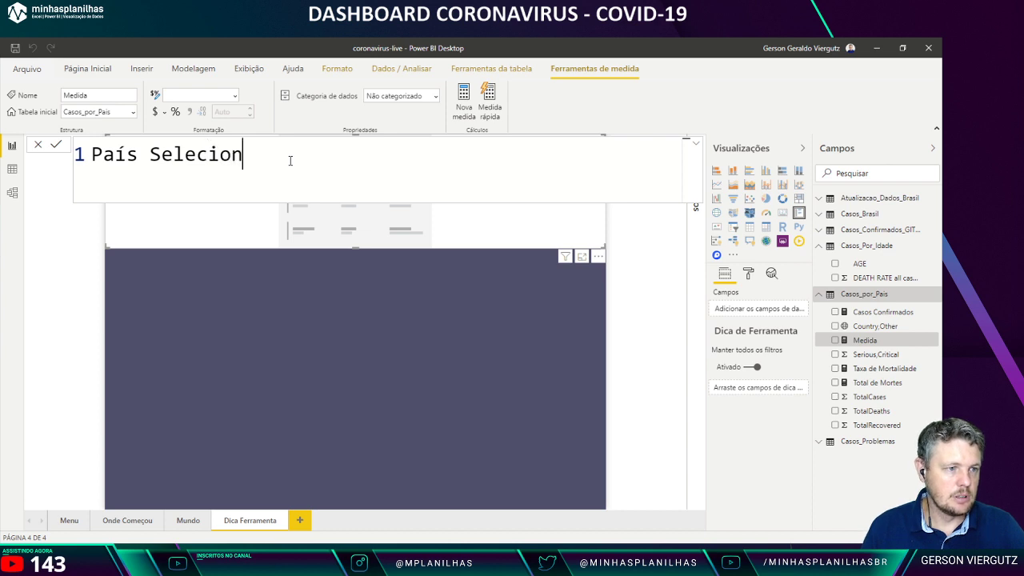
{"action": "type", "text": "ado -"}
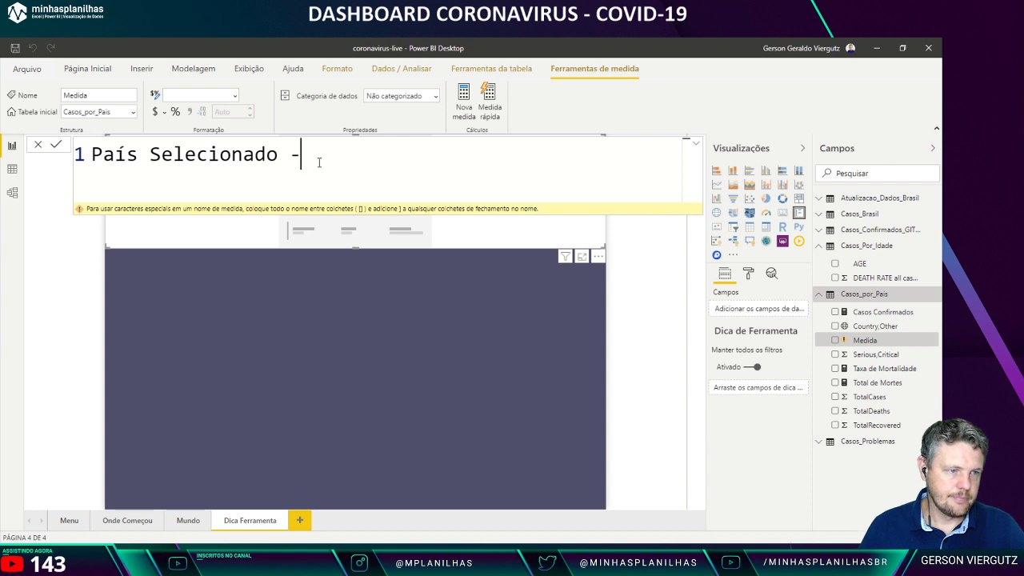
{"action": "type", "text": "="}
{"action": "key", "text": "shift+Return"}
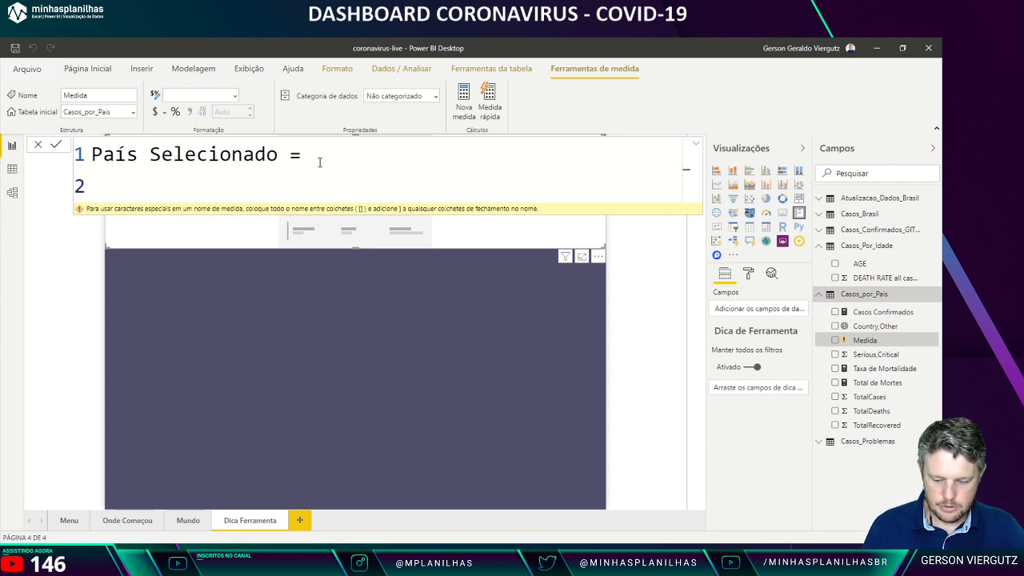
{"action": "type", "text": "\""}
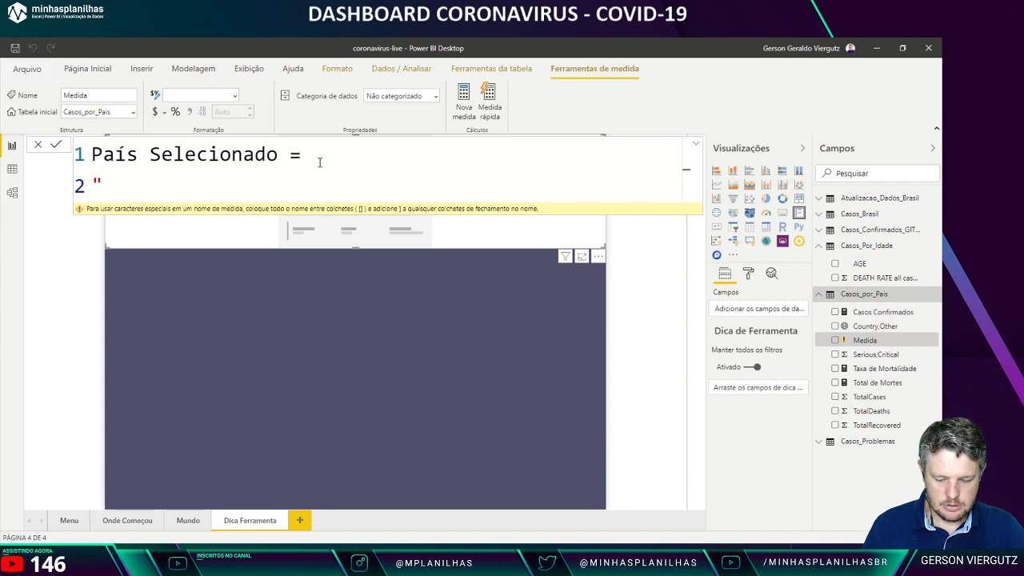
Step: Begin the País Selecionado measure's formula with the text "País: " followed by the & concatenation operator
{"action": "type", "text": "País"}
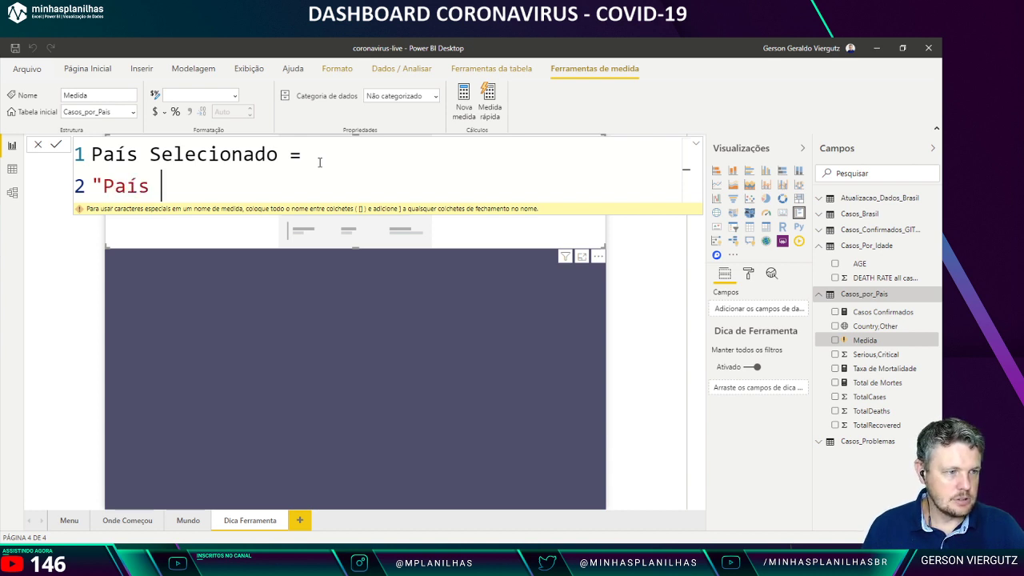
{"action": "type", "text": " \""}
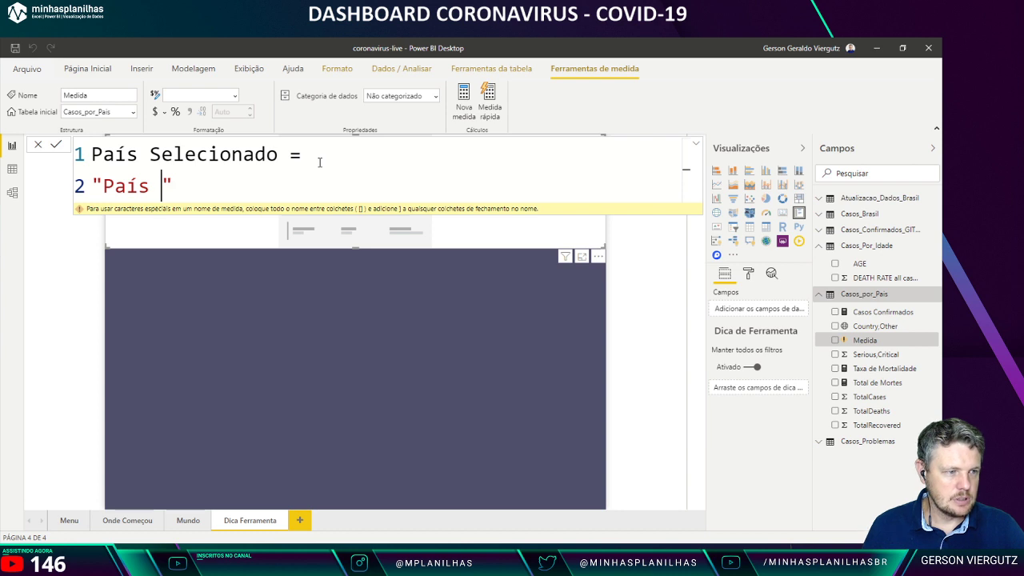
{"action": "key", "text": "Left"}
{"action": "type", "text": ":"}
{"action": "key", "text": "End"}
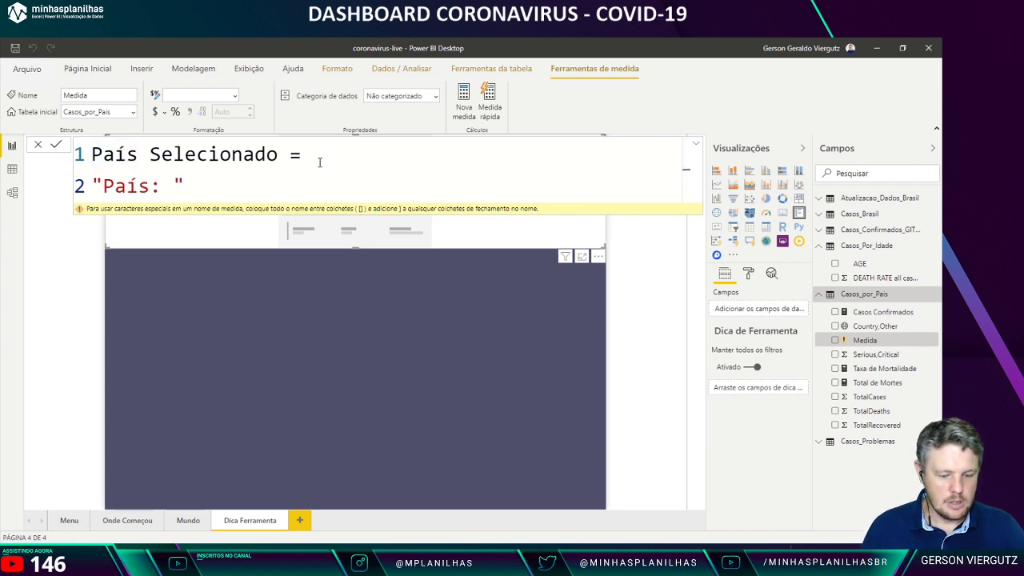
{"action": "type", "text": "sele"}
{"action": "key", "text": "BackSpace"}
{"action": "key", "text": "BackSpace"}
{"action": "key", "text": "BackSpace"}
{"action": "key", "text": "BackSpace"}
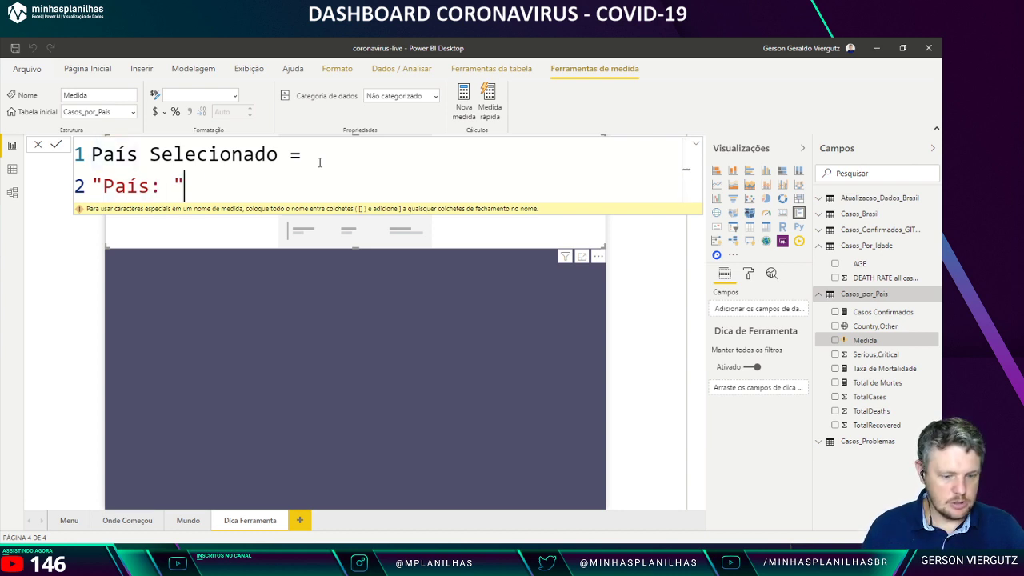
{"action": "type", "text": "&"}
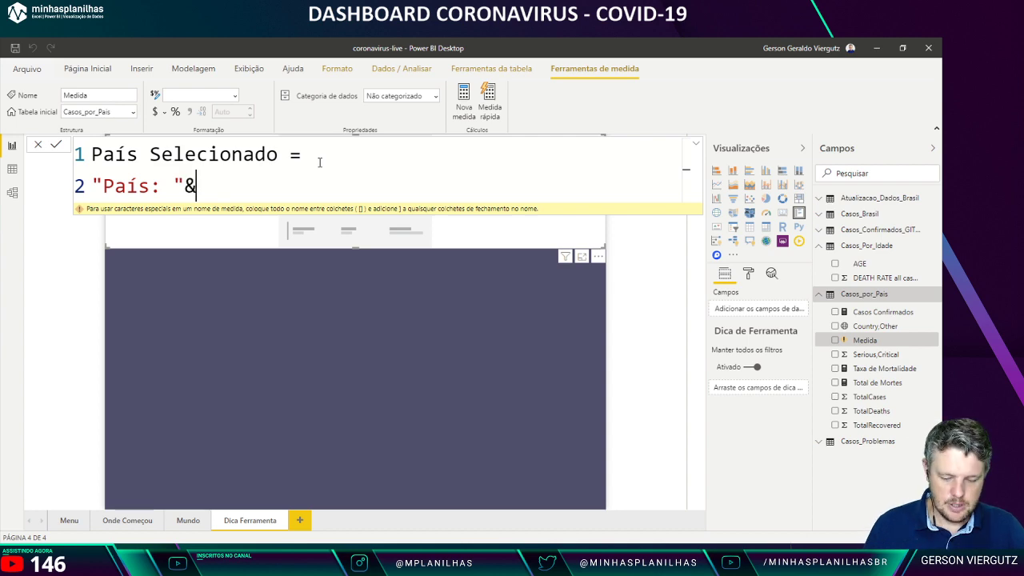
Step: Complete the measure with SELECTEDVALUE(Casos_por_Pais[Country,Other]) and commit it
{"action": "type", "text": "sele"}
{"action": "key", "text": "Down"}
{"action": "key", "text": "Down"}
{"action": "key", "text": "Down"}
{"action": "key", "text": "Down"}
{"action": "key", "text": "Tab"}
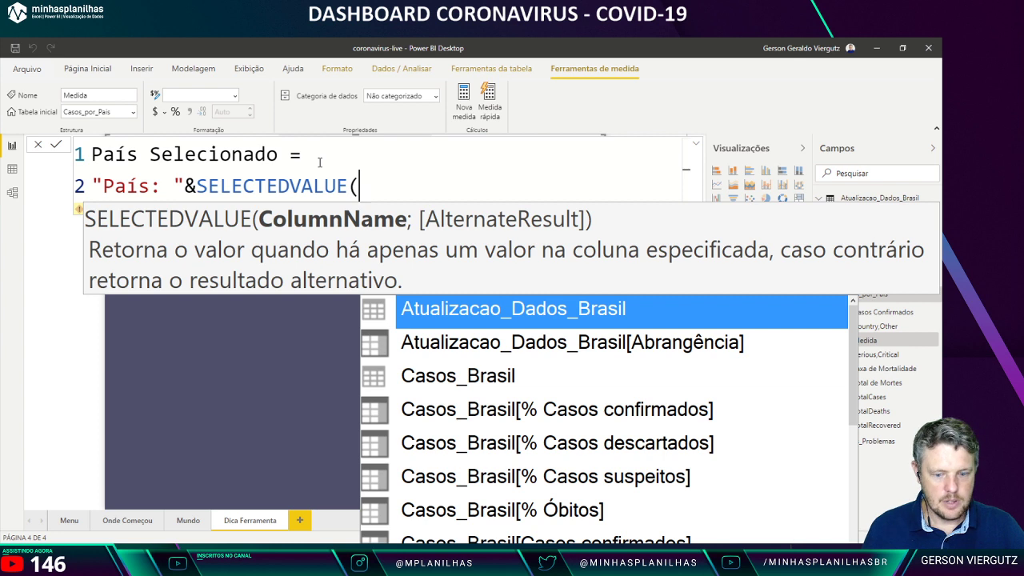
{"action": "type", "text": "pai"}
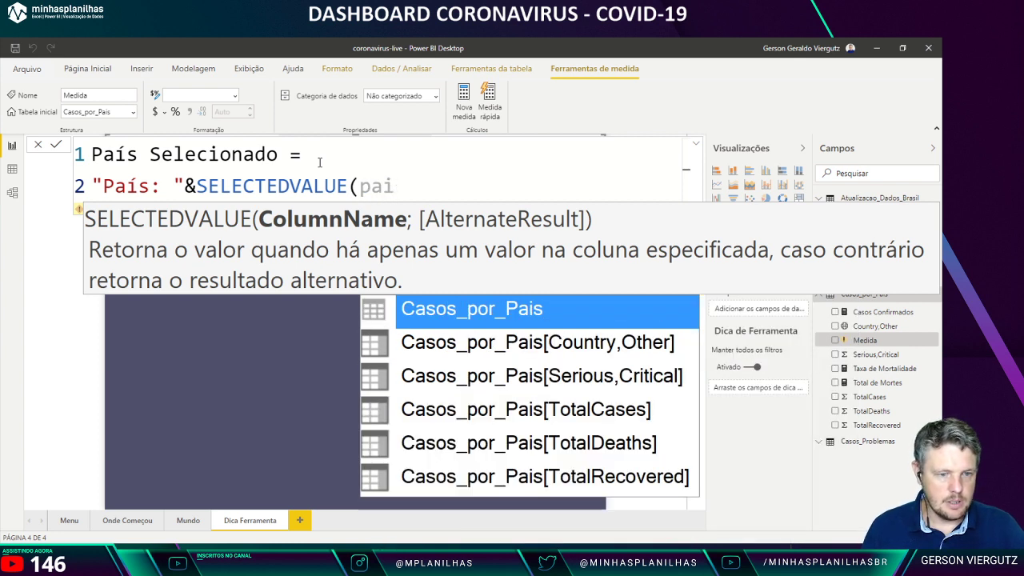
{"action": "key", "text": "Down"}
{"action": "key", "text": "Tab"}
{"action": "type", "text": ")"}
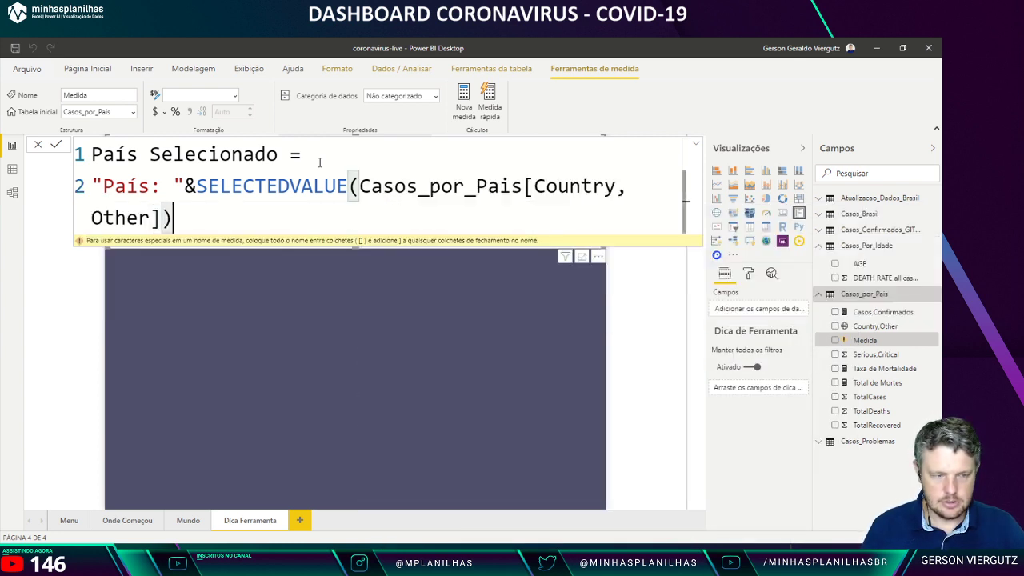
{"action": "key", "text": "Return"}
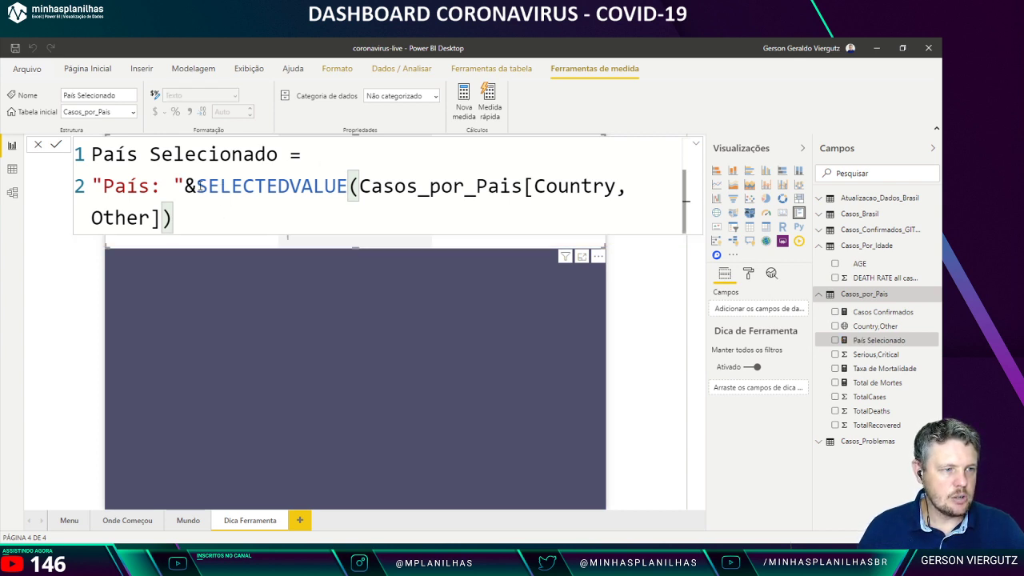
{"action": "left_click_drag", "start_coordinate": [199, 186], "coordinate": [345, 186]}
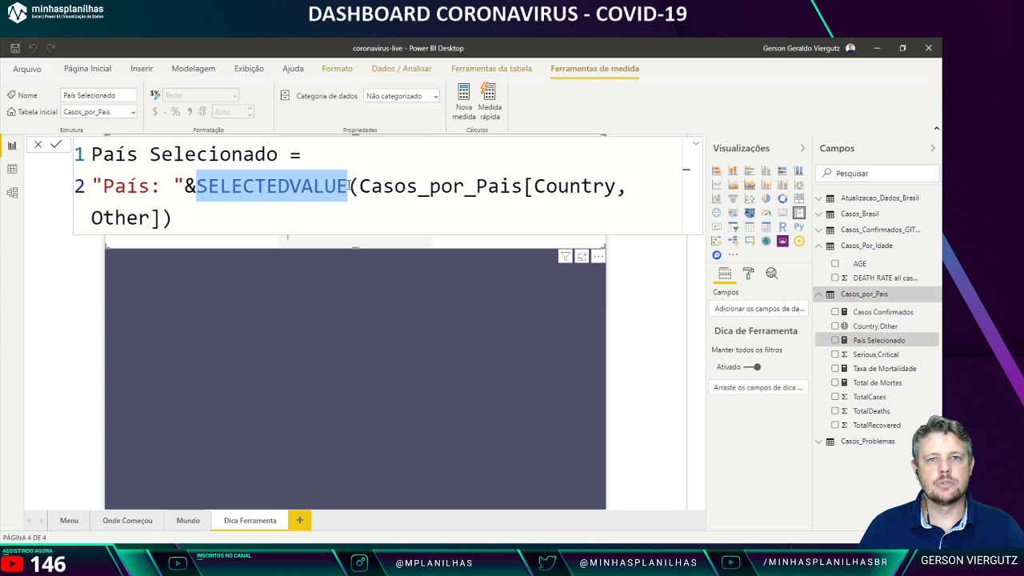
{"action": "left_click", "coordinate": [320, 221]}
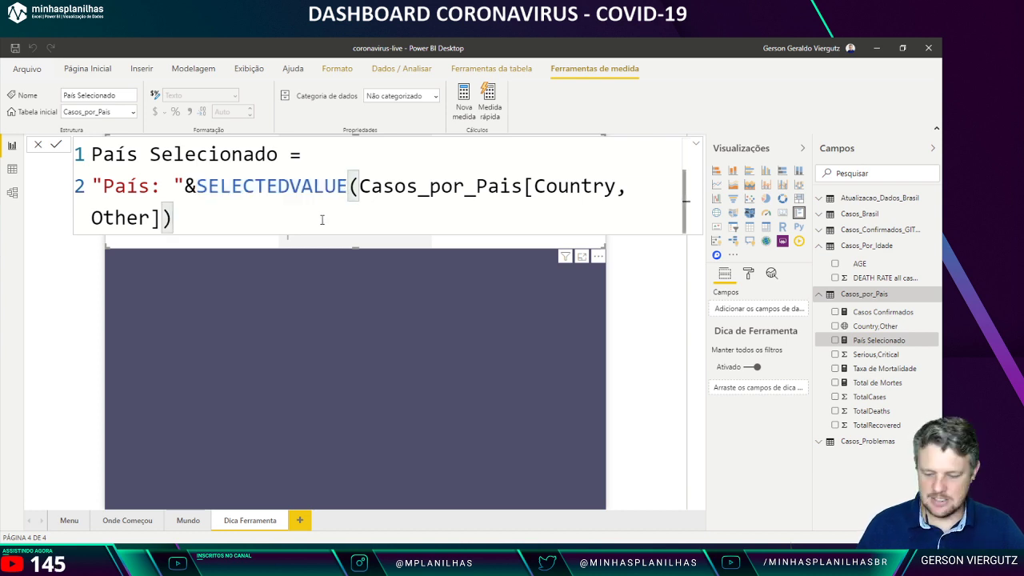
{"action": "left_click", "coordinate": [74, 304]}
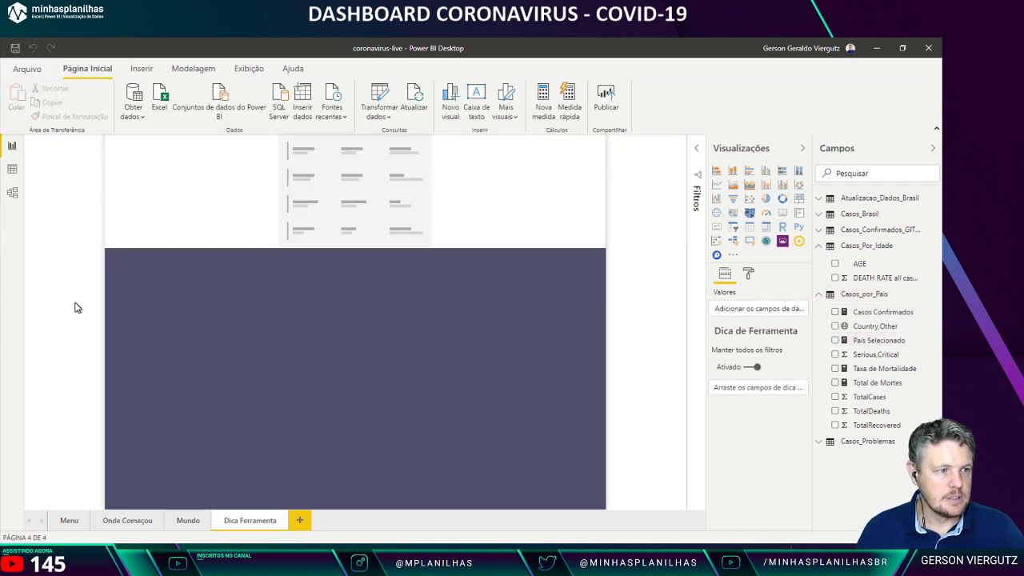
Step: Convert the empty multi-row card at the page's upper edge into a single card showing País Selecionado, and reduce its height
{"action": "left_click", "coordinate": [263, 222]}
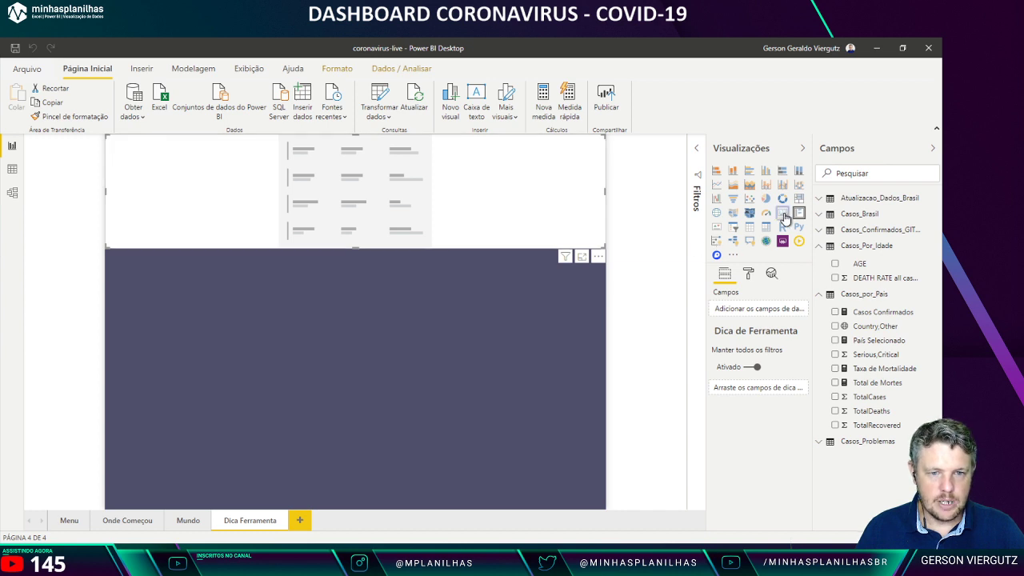
{"action": "left_click", "coordinate": [783, 214]}
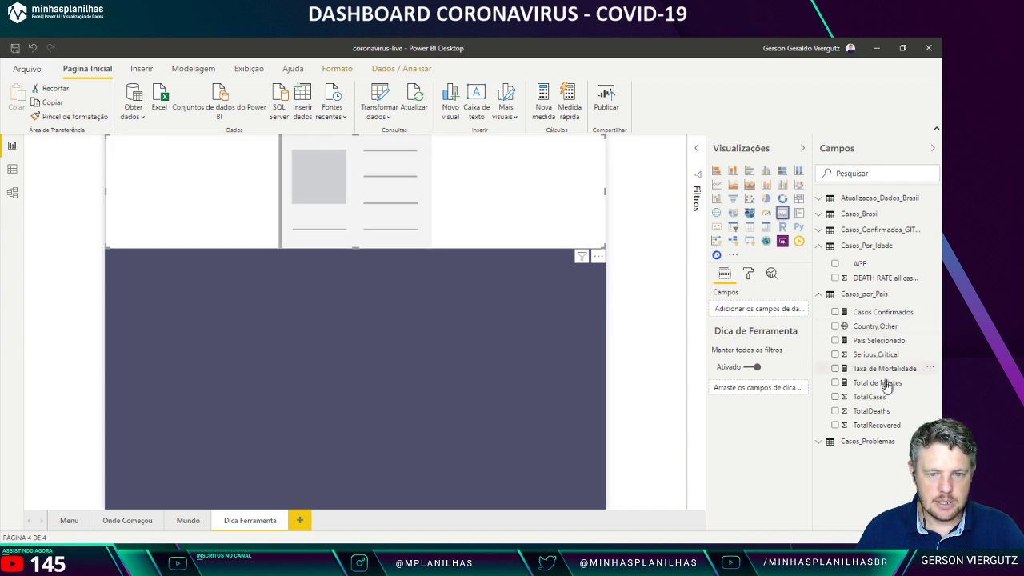
{"action": "left_click_drag", "start_coordinate": [874, 340], "coordinate": [765, 309]}
{"action": "left_click_drag", "start_coordinate": [354, 248], "coordinate": [354, 210]}
Step: Turn off the País card's background and format its data label in golden yellow at 18 pt
{"action": "left_click", "coordinate": [748, 274]}
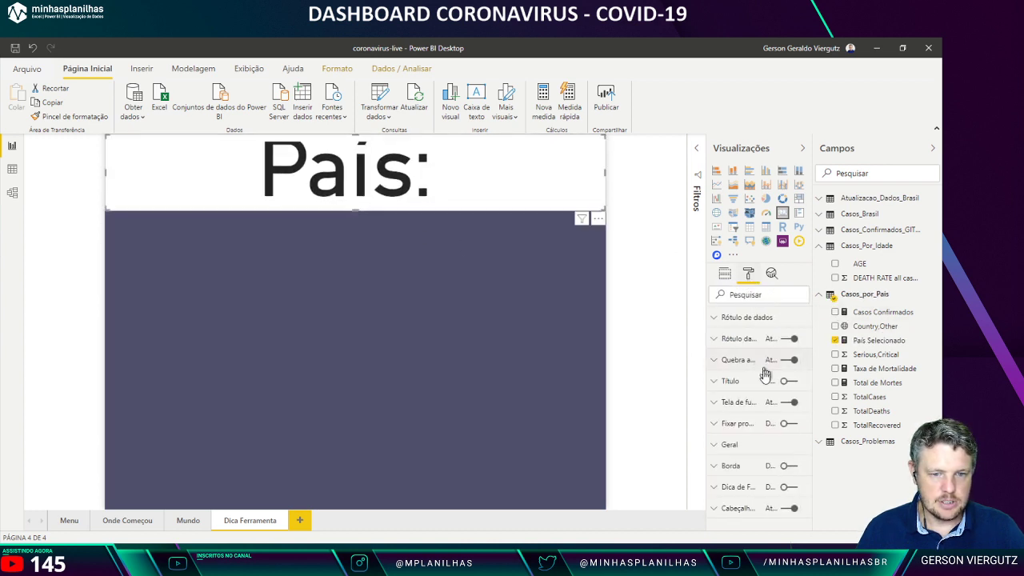
{"action": "left_click", "coordinate": [784, 402]}
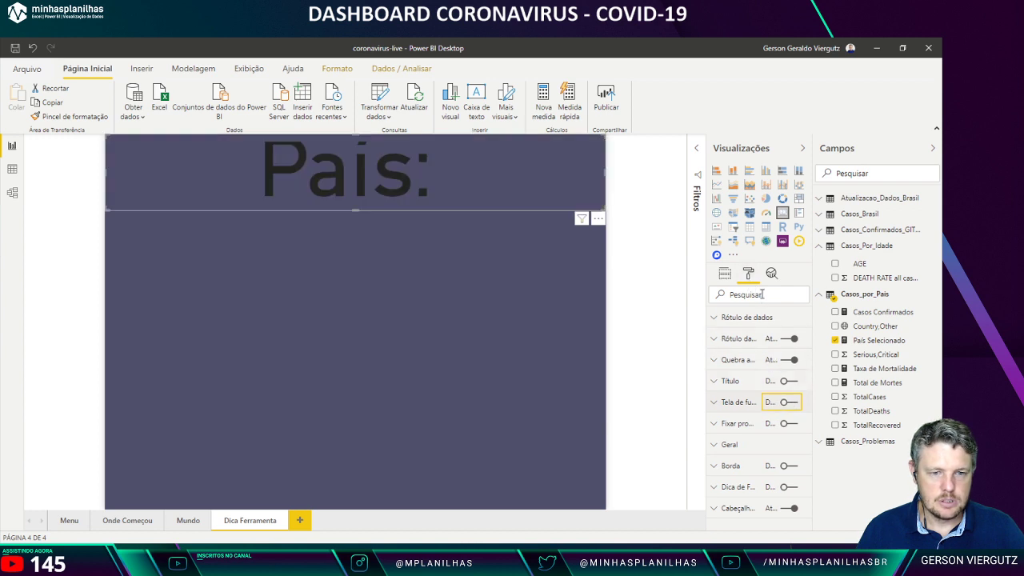
{"action": "left_click", "coordinate": [722, 317]}
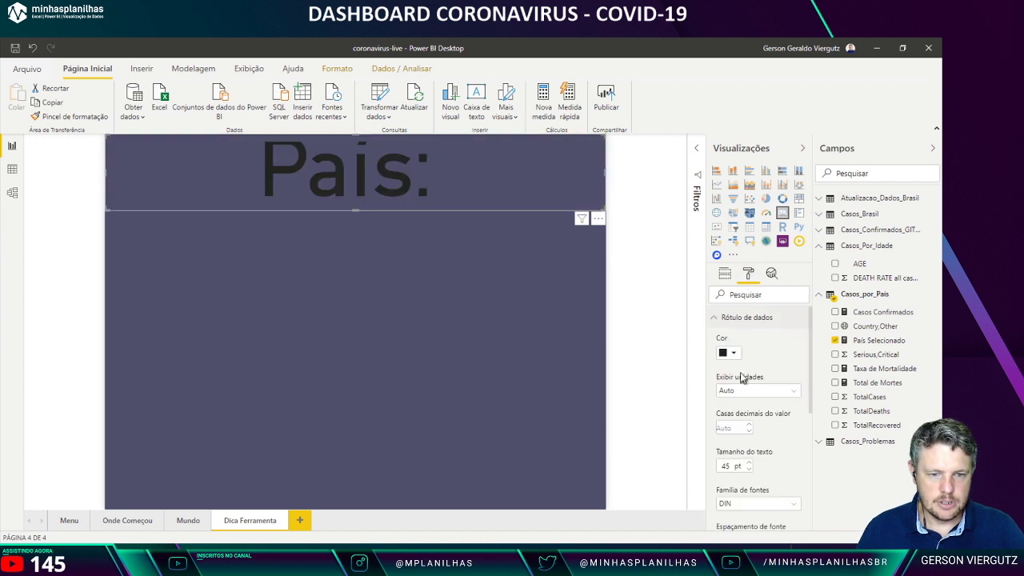
{"action": "left_click", "coordinate": [732, 352]}
{"action": "left_click", "coordinate": [772, 450]}
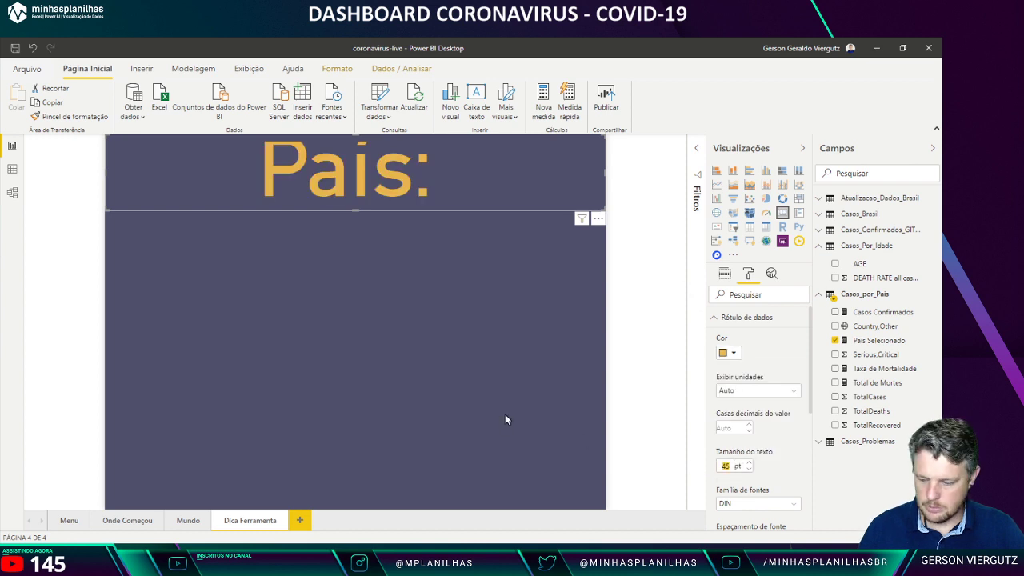
{"action": "type", "text": "18"}
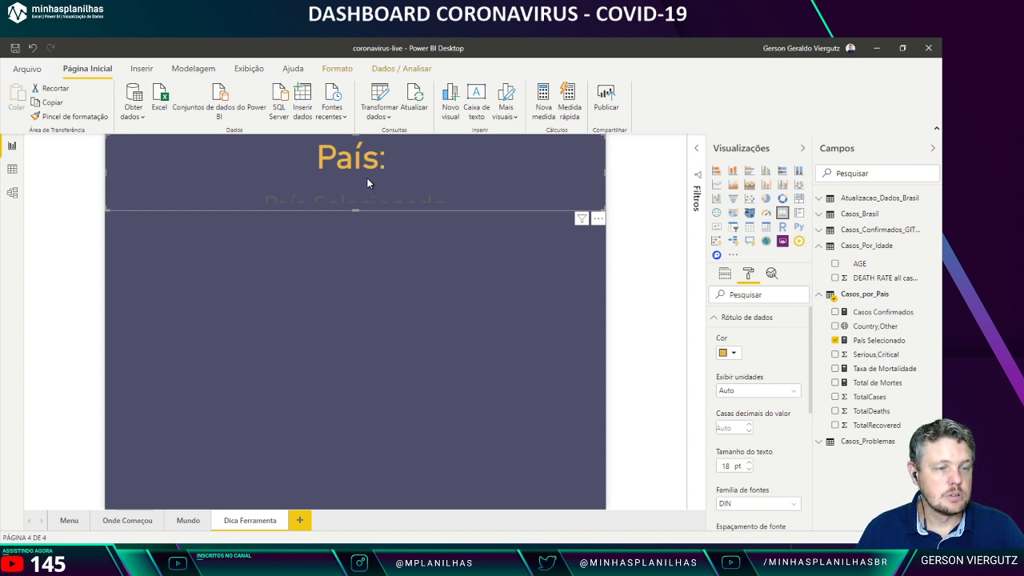
Step: Turn off the País card's category label and shrink the card's height to fit just the value
{"action": "mouse_move", "coordinate": [357, 209]}
{"action": "left_mouse_down"}
{"action": "mouse_move", "coordinate": [356, 243]}
{"action": "mouse_move", "coordinate": [357, 212]}
{"action": "mouse_move", "coordinate": [357, 225]}
{"action": "left_mouse_up"}
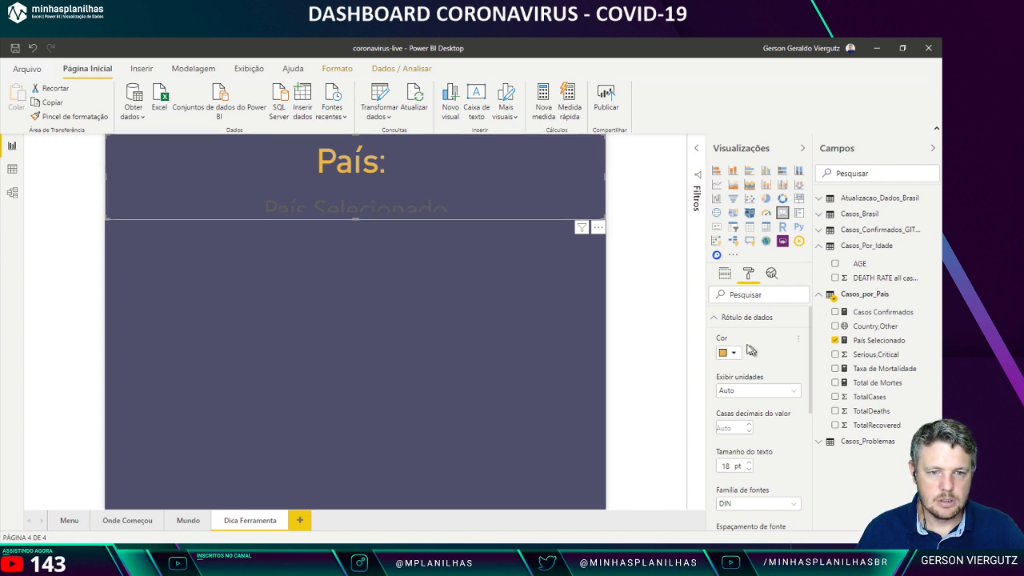
{"action": "left_click", "coordinate": [722, 317]}
{"action": "left_click", "coordinate": [788, 338]}
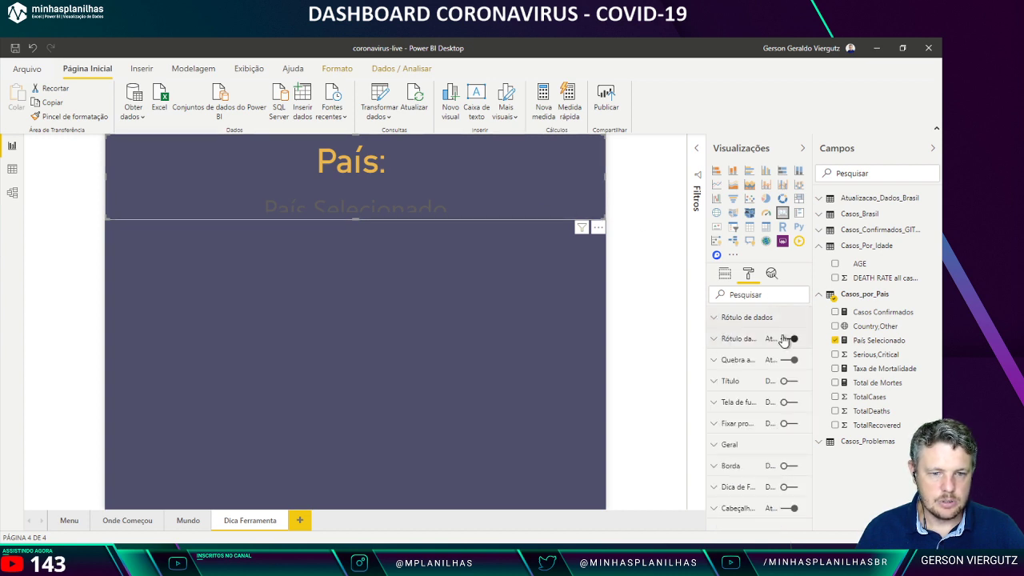
{"action": "left_click_drag", "start_coordinate": [355, 219], "coordinate": [352, 192]}
{"action": "left_click", "coordinate": [434, 236]}
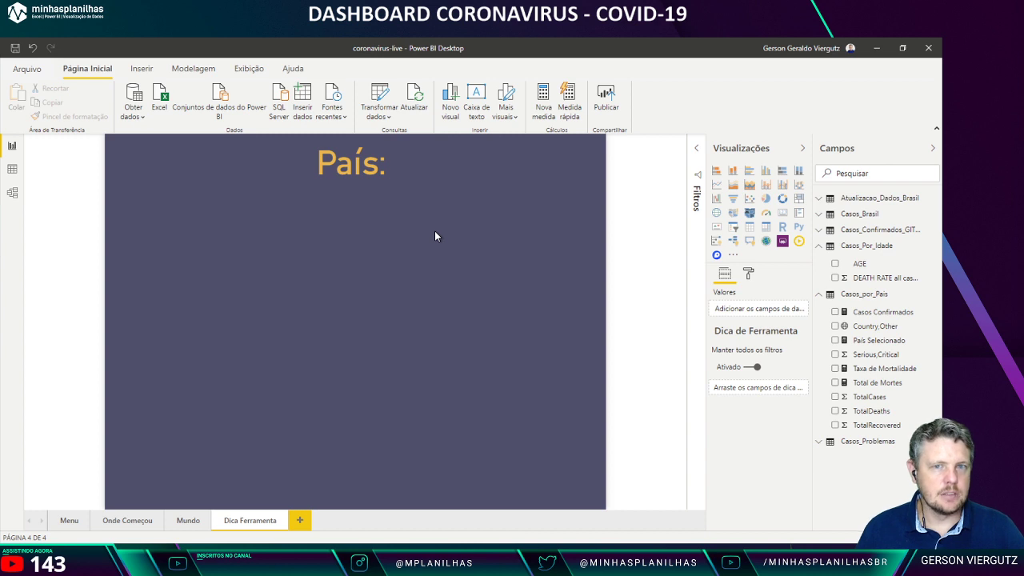
{"action": "left_click", "coordinate": [335, 172]}
{"action": "left_click", "coordinate": [375, 239]}
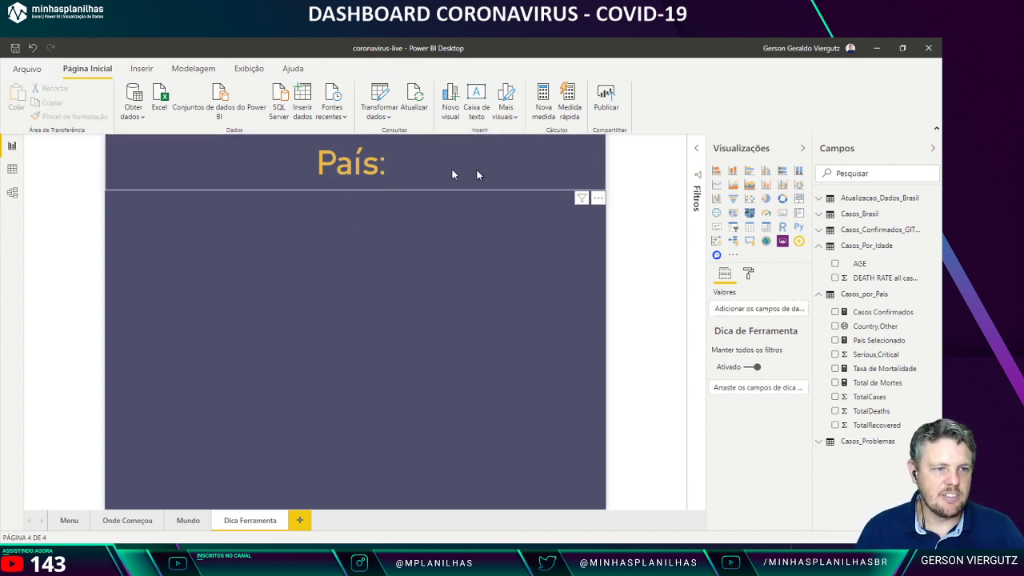
{"action": "left_click", "coordinate": [353, 163]}
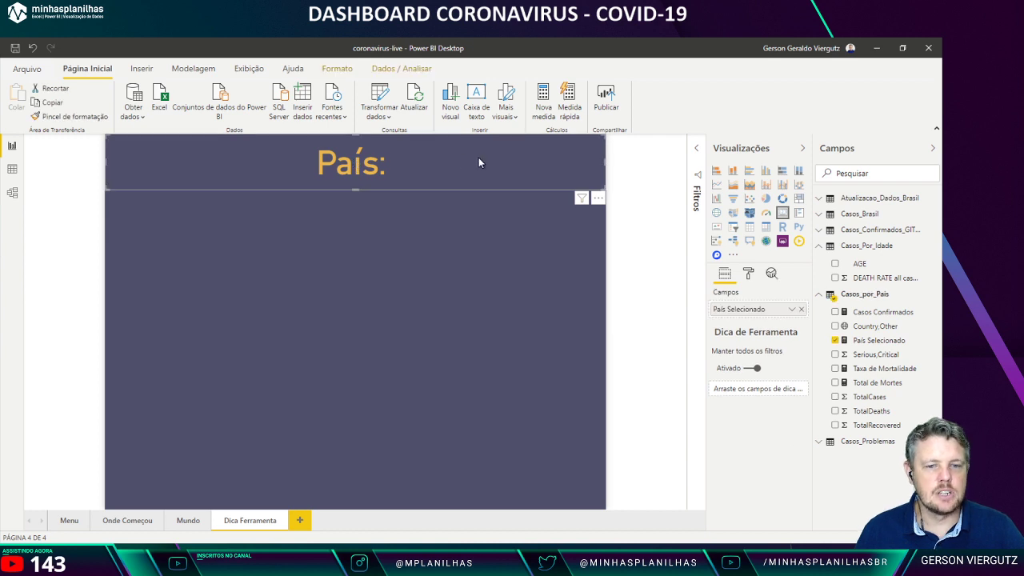
{"action": "left_click", "coordinate": [432, 254]}
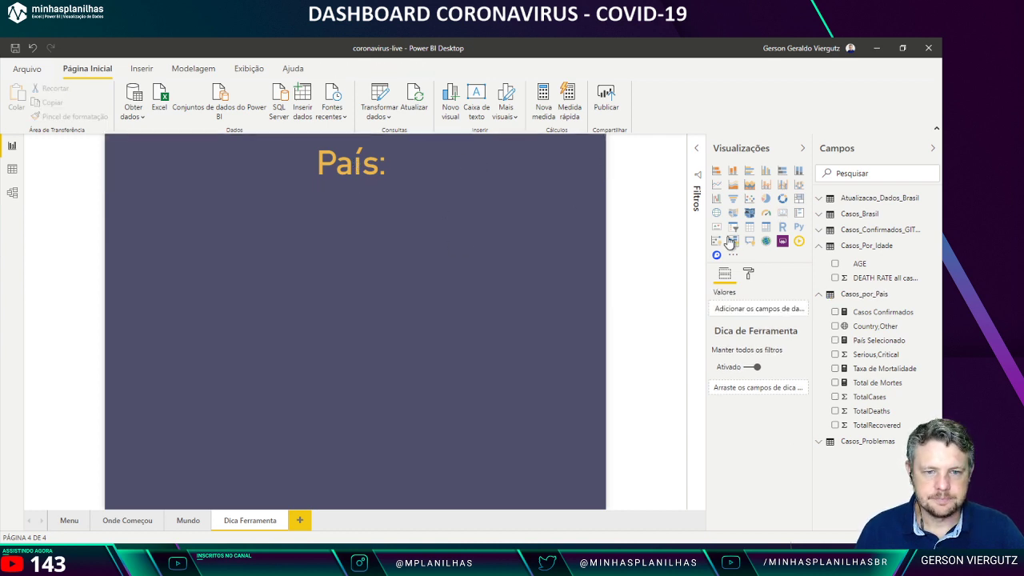
Step: Insert a full-width multi-row card directly below the País card and reduce it to a short strip
{"action": "left_click", "coordinate": [799, 214]}
{"action": "left_click_drag", "start_coordinate": [318, 320], "coordinate": [311, 238]}
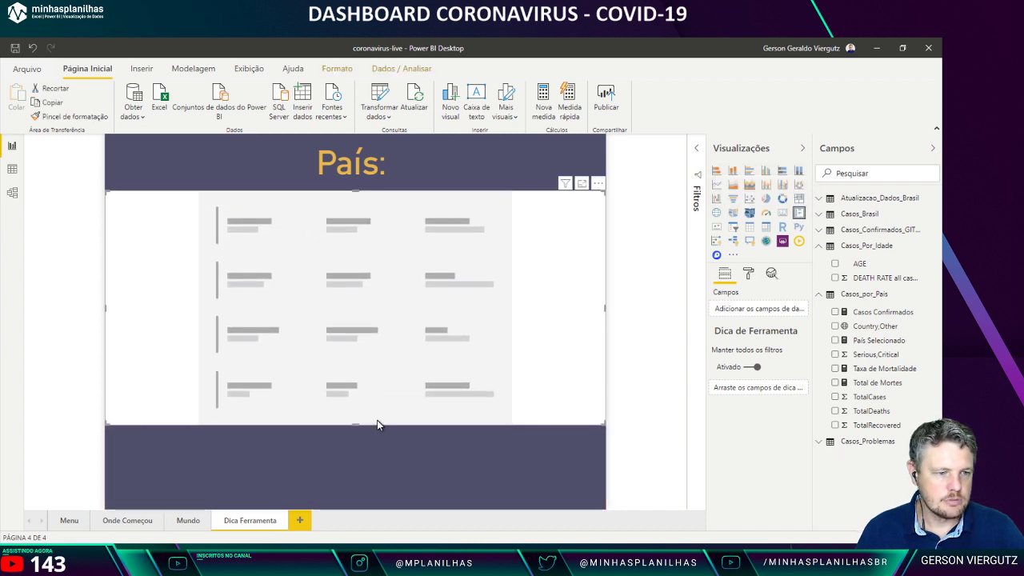
{"action": "left_click_drag", "start_coordinate": [355, 422], "coordinate": [357, 262]}
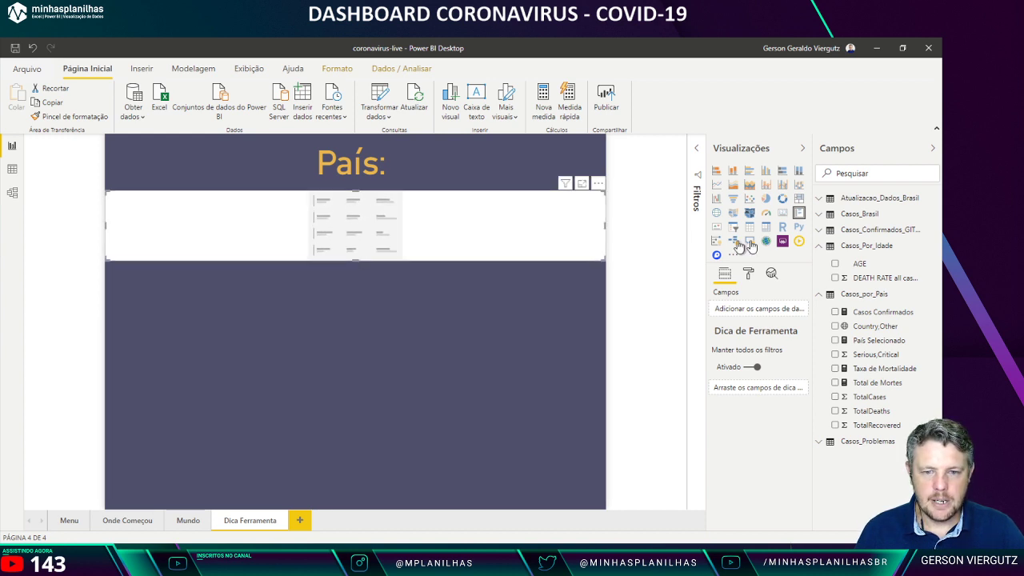
Step: Add Casos Confirmados to the multi-row card and increase its height until the value and label fit without scrolling
{"action": "left_click_drag", "start_coordinate": [884, 313], "coordinate": [758, 309]}
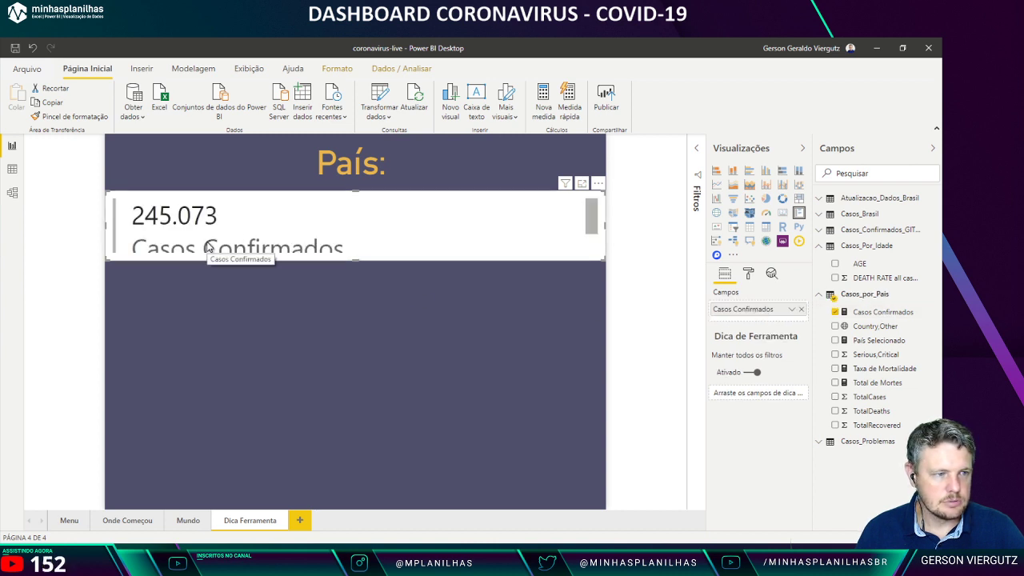
{"action": "left_click_drag", "start_coordinate": [354, 260], "coordinate": [352, 269]}
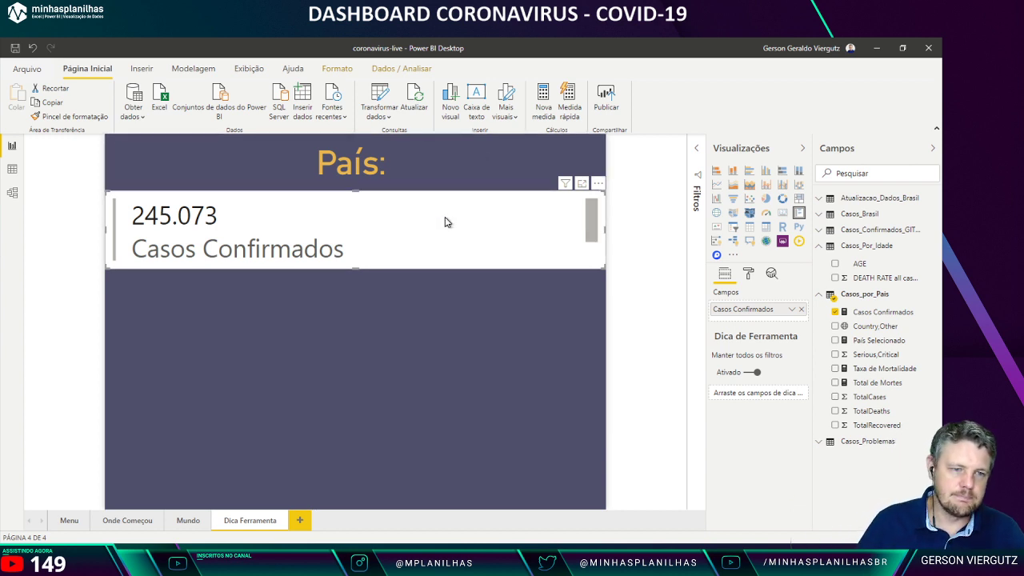
{"action": "left_click", "coordinate": [430, 331]}
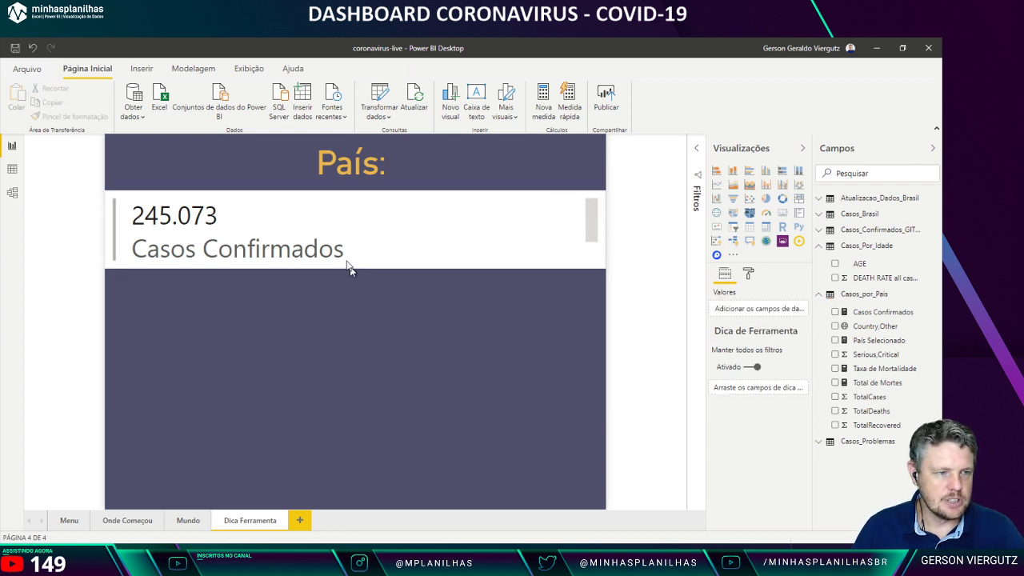
{"action": "left_click", "coordinate": [311, 258]}
{"action": "left_click_drag", "start_coordinate": [352, 269], "coordinate": [355, 274]}
{"action": "left_click", "coordinate": [375, 308]}
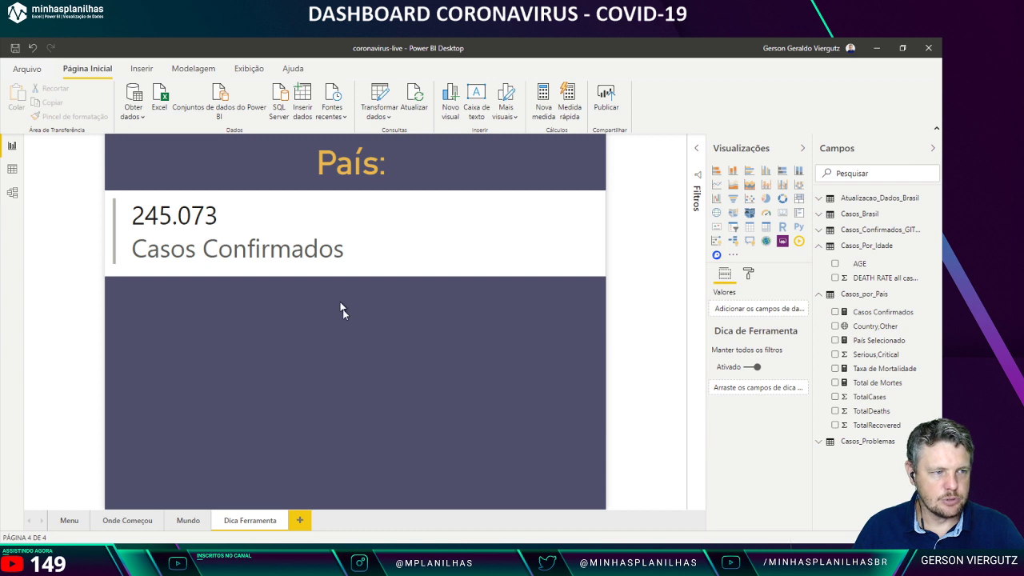
Step: Set the Casos Confirmados multi-row card's background to the recent dark purple-grey that matches the page
{"action": "left_click", "coordinate": [410, 252]}
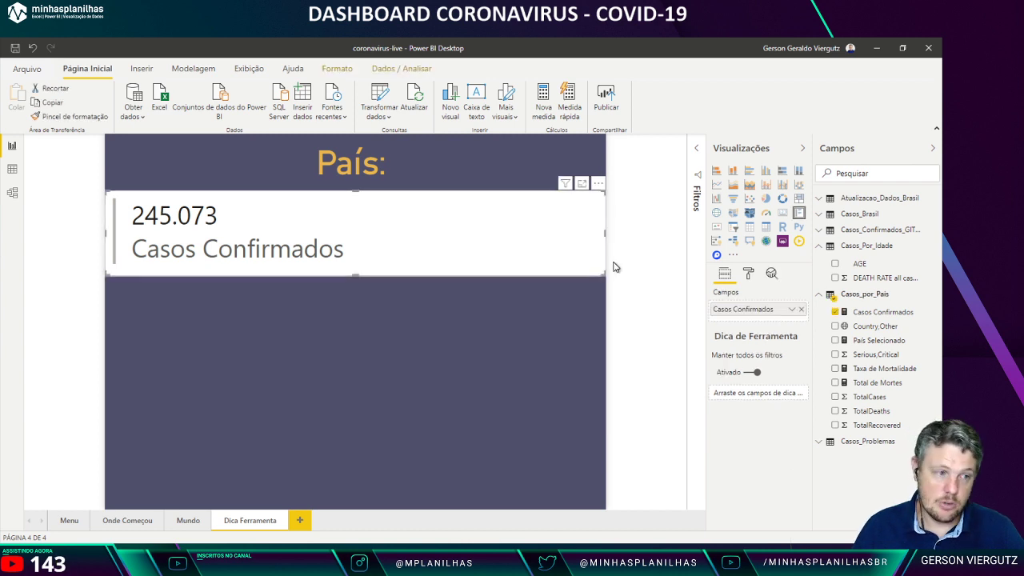
{"action": "left_click", "coordinate": [749, 273]}
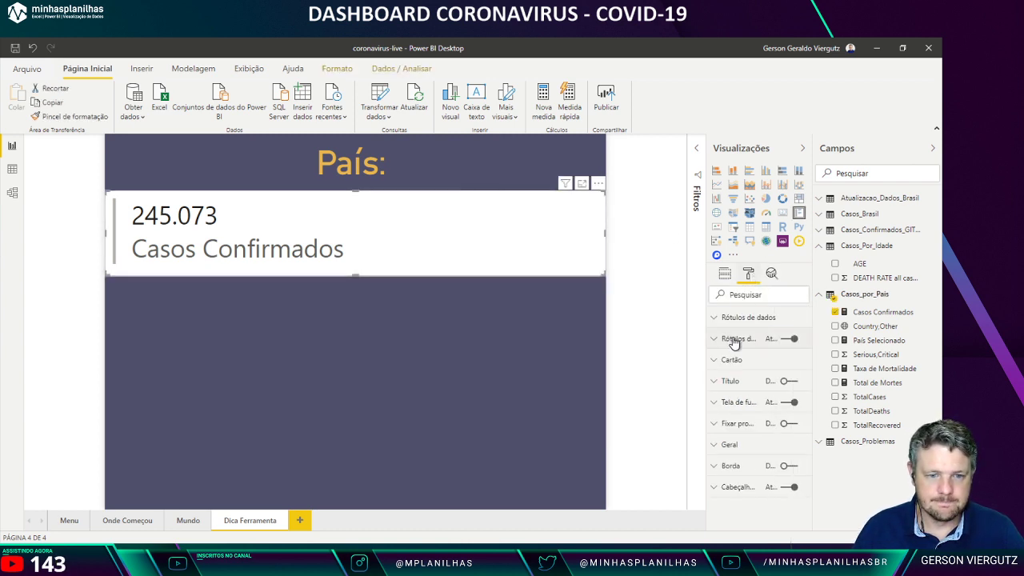
{"action": "left_click", "coordinate": [728, 402]}
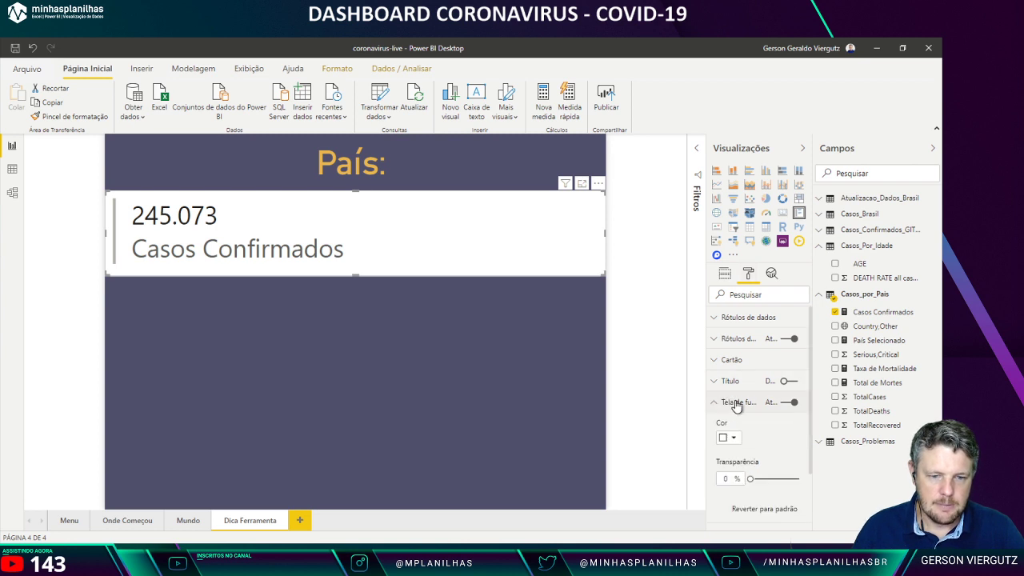
{"action": "left_click", "coordinate": [731, 438]}
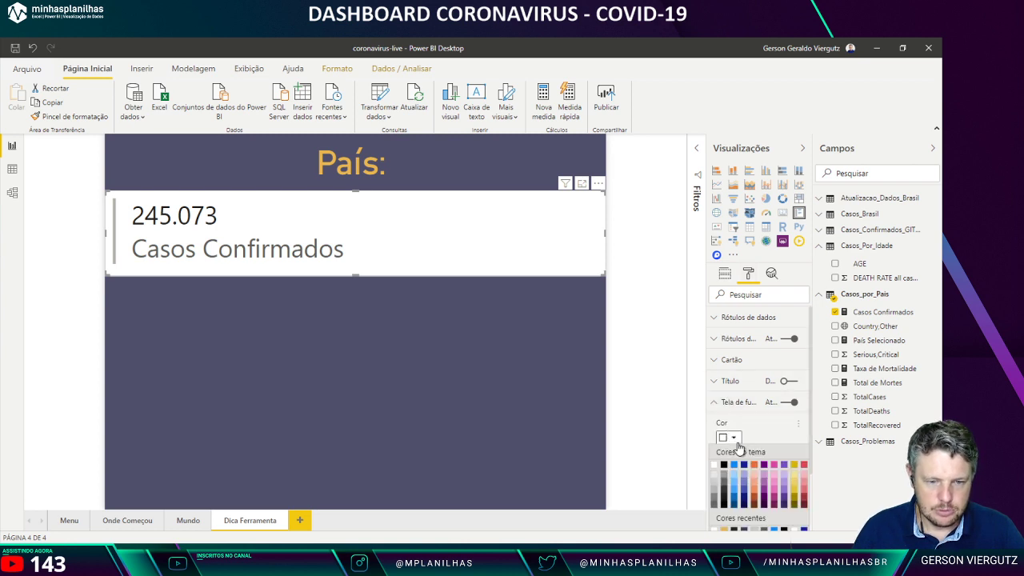
{"action": "left_click", "coordinate": [745, 529]}
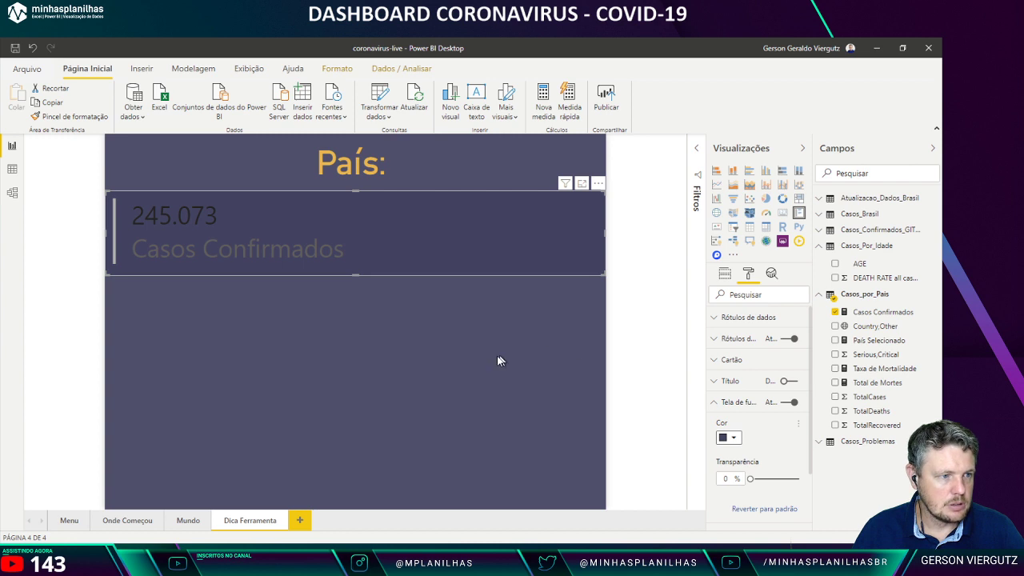
{"action": "left_click", "coordinate": [367, 506]}
Step: Color the multi-row card's data label golden yellow, matching the País card
{"action": "left_click", "coordinate": [363, 230]}
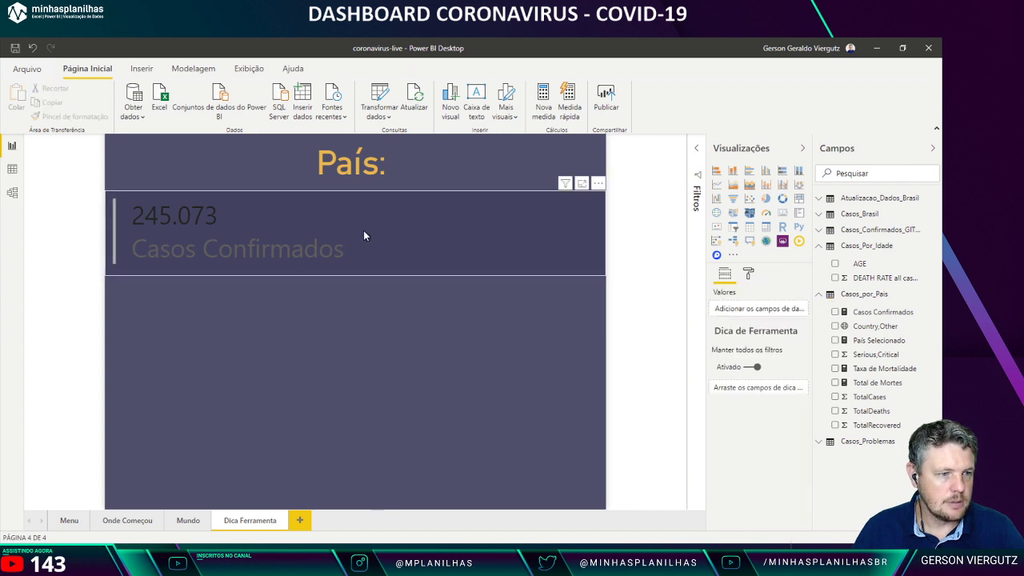
{"action": "left_click", "coordinate": [752, 274]}
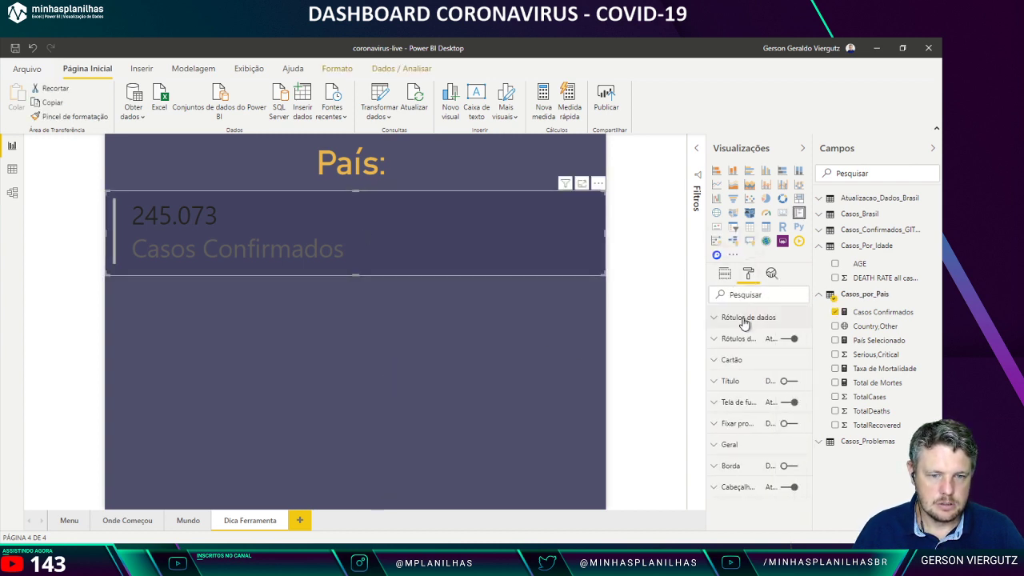
{"action": "left_click", "coordinate": [744, 318]}
{"action": "left_click", "coordinate": [729, 353]}
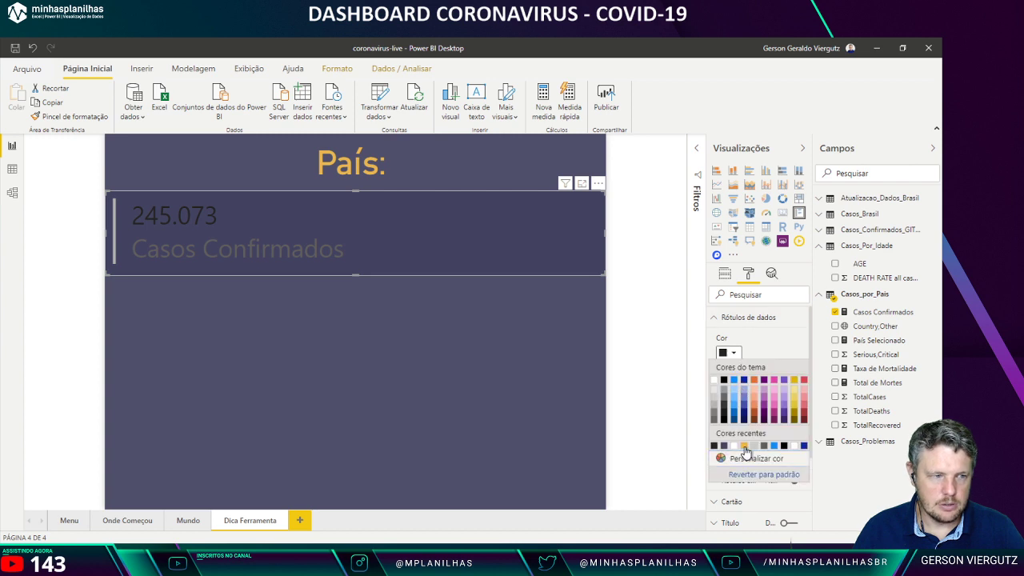
{"action": "left_click", "coordinate": [743, 452]}
{"action": "left_click", "coordinate": [728, 318]}
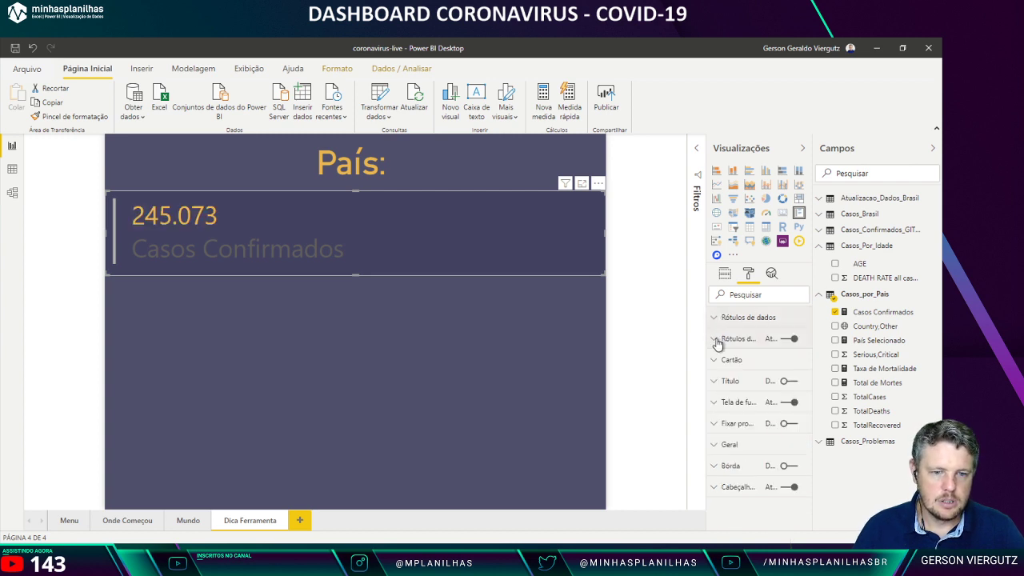
Step: Color the multi-row card's category label light grey
{"action": "left_click", "coordinate": [735, 339]}
{"action": "left_click", "coordinate": [728, 374]}
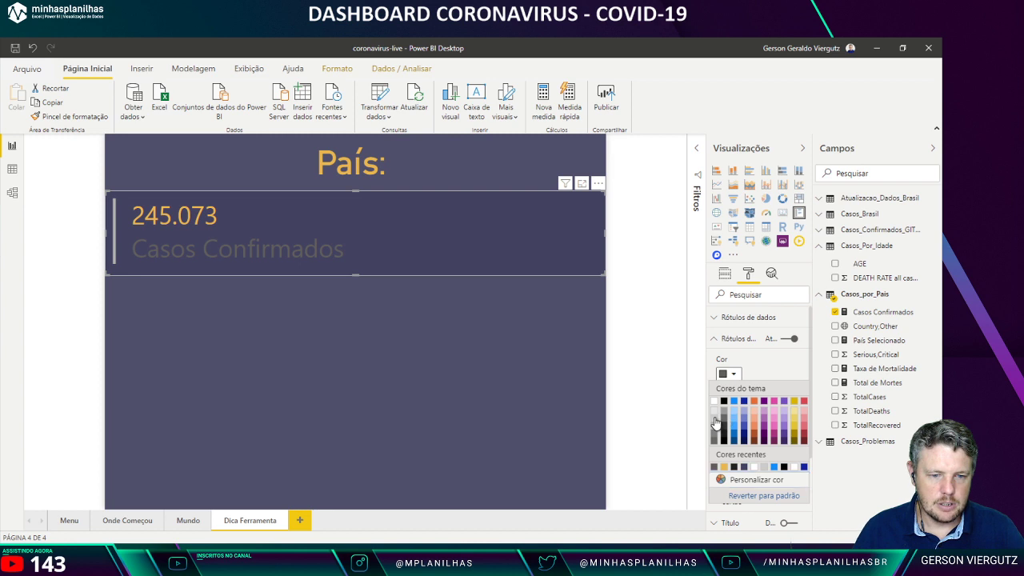
{"action": "left_click", "coordinate": [717, 424]}
{"action": "left_click", "coordinate": [215, 365]}
{"action": "left_click", "coordinate": [289, 265]}
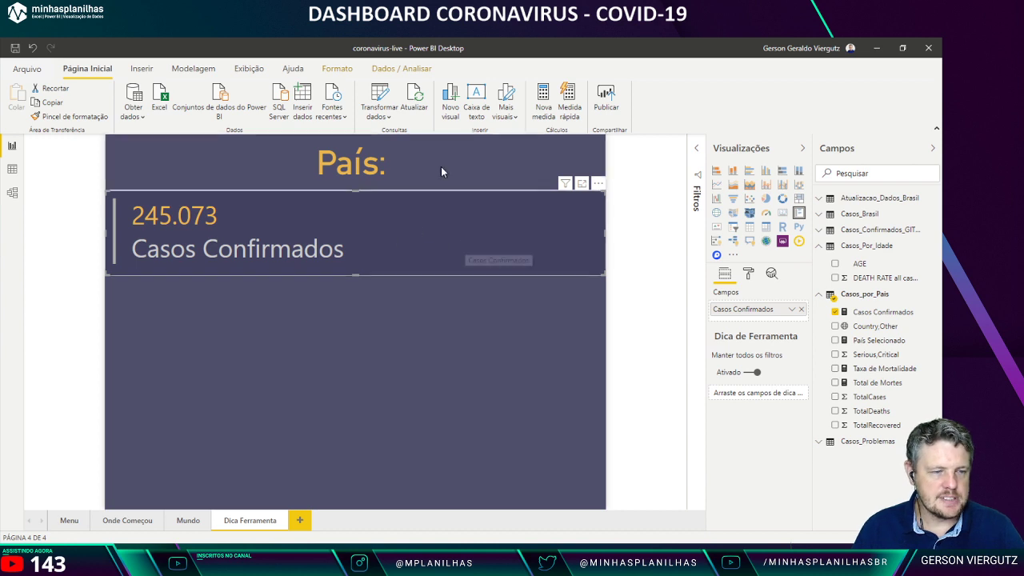
Step: Create a new measure named % Sobre Total de Casos in the Casos_por_Pais table, with its formula starting on a second line
{"action": "right_click", "coordinate": [866, 314]}
{"action": "key", "text": "Escape"}
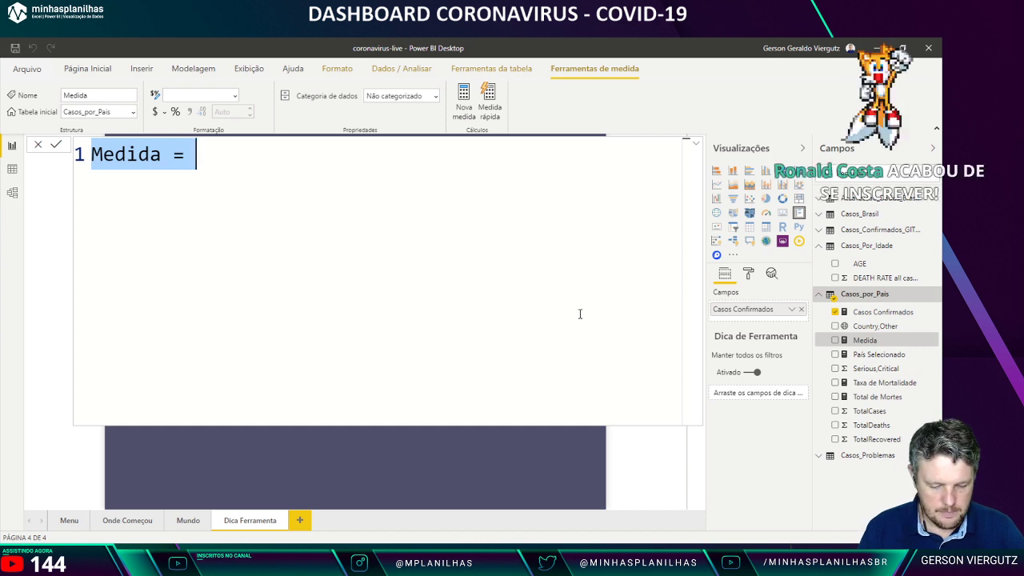
{"action": "type", "text": "% S"}
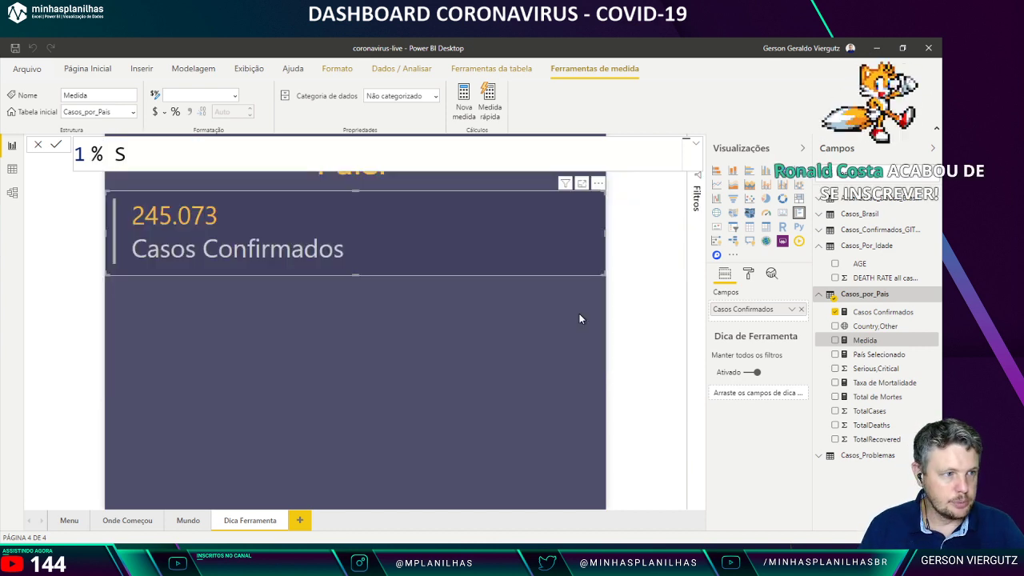
{"action": "type", "text": "obre T"}
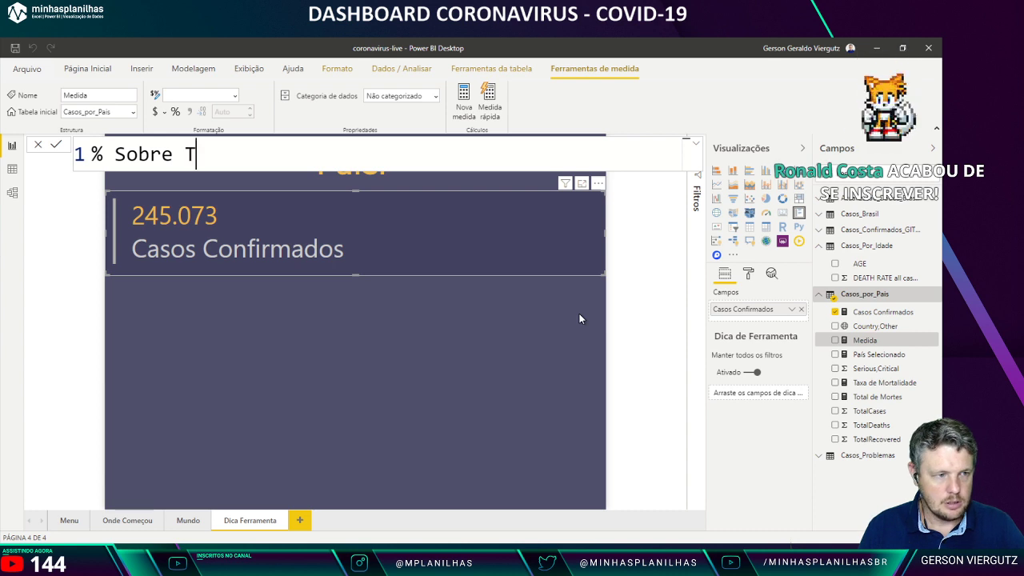
{"action": "type", "text": "otal de Ccas"}
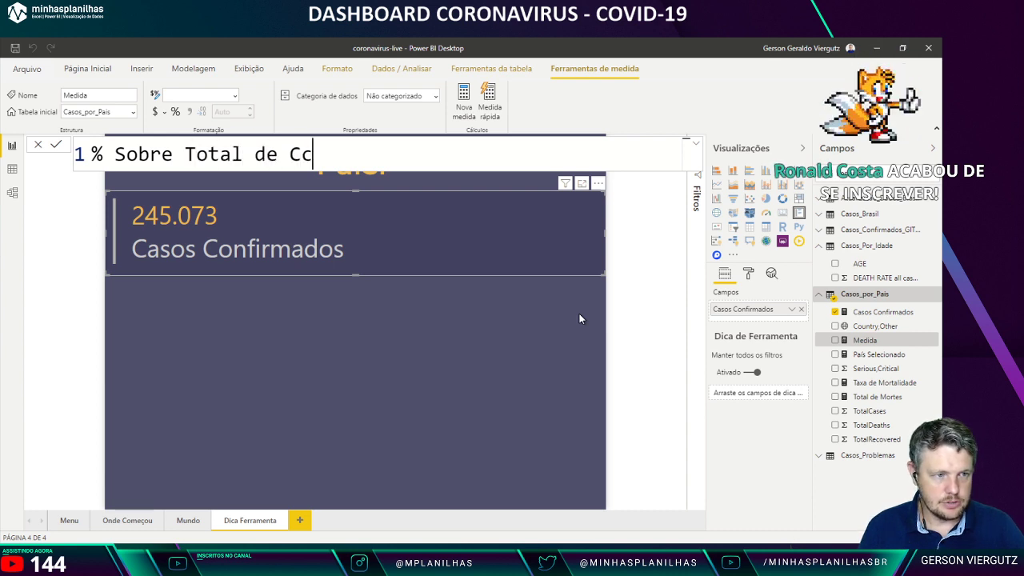
{"action": "key", "text": "BackSpace"}
{"action": "key", "text": "BackSpace"}
{"action": "key", "text": "BackSpace"}
{"action": "type", "text": "asos "}
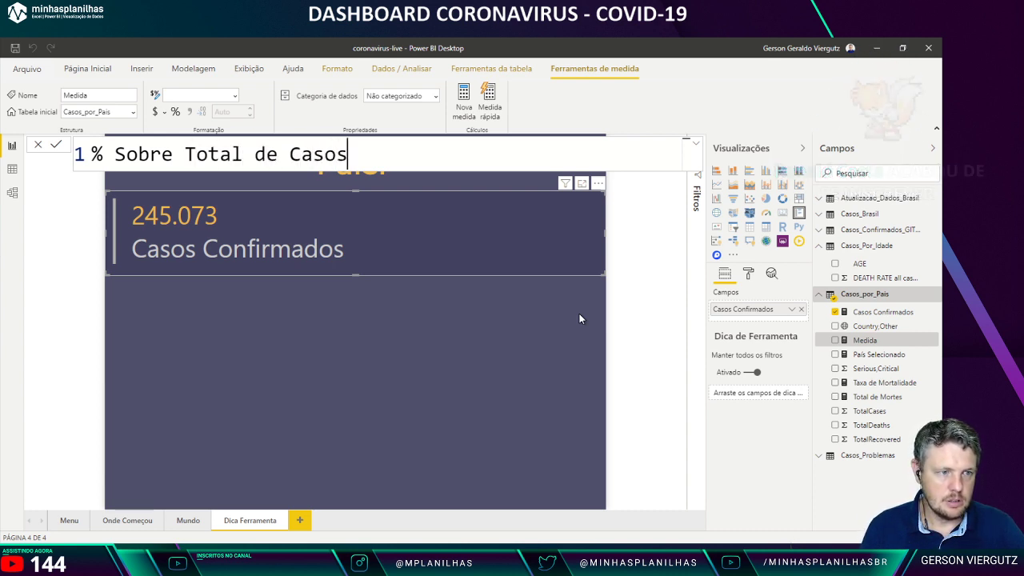
{"action": "type", "text": "="}
{"action": "key", "text": "shift+Return"}
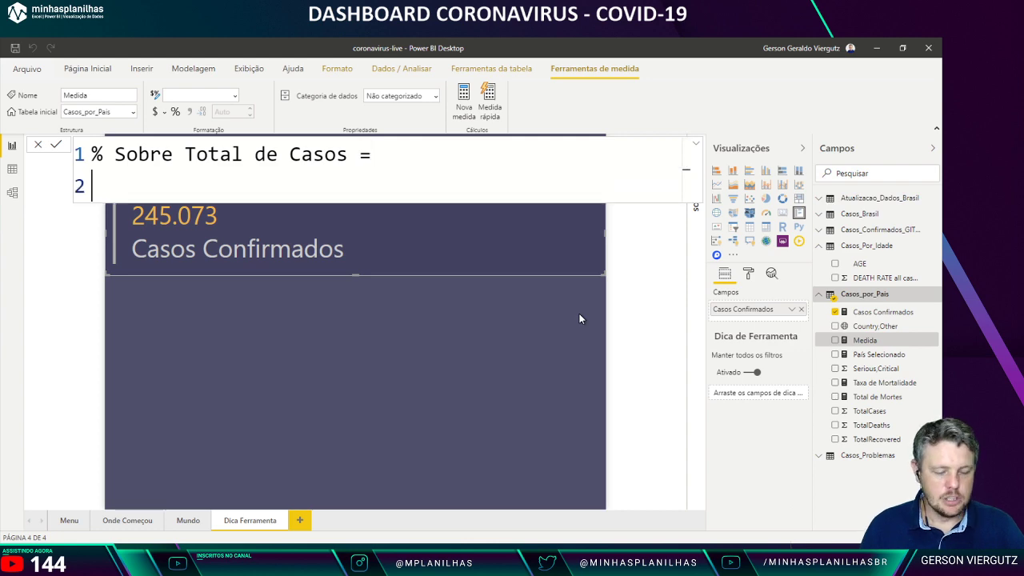
Step: Start the measure's formula with DIVIDE, using Casos_por_Pais[Casos Confirmados] as the numerator
{"action": "type", "text": "Div"}
{"action": "key", "text": "Tab"}
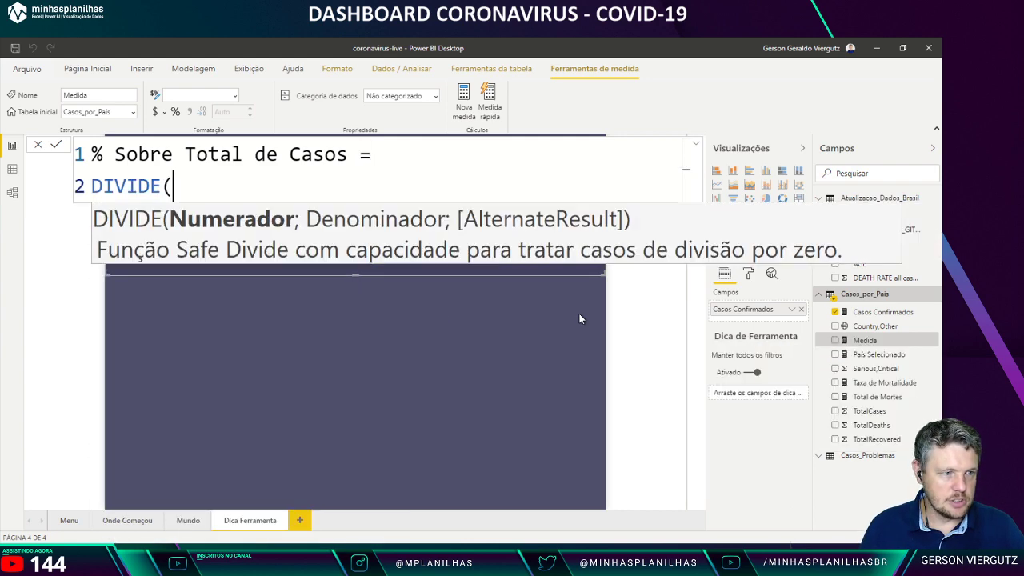
{"action": "type", "text": "Tot"}
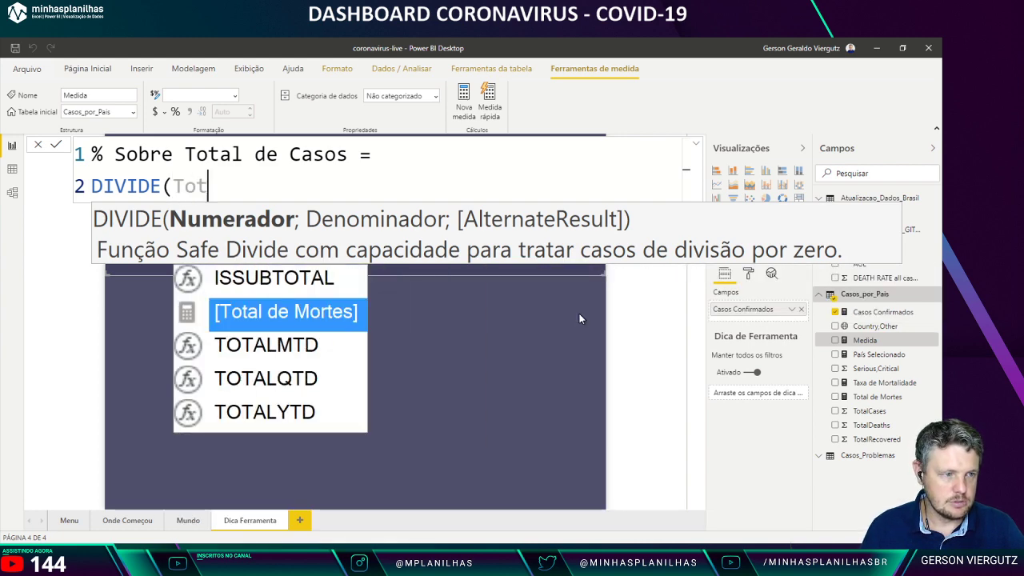
{"action": "key", "text": "BackSpace"}
{"action": "key", "text": "BackSpace"}
{"action": "key", "text": "BackSpace"}
{"action": "type", "text": "cas"}
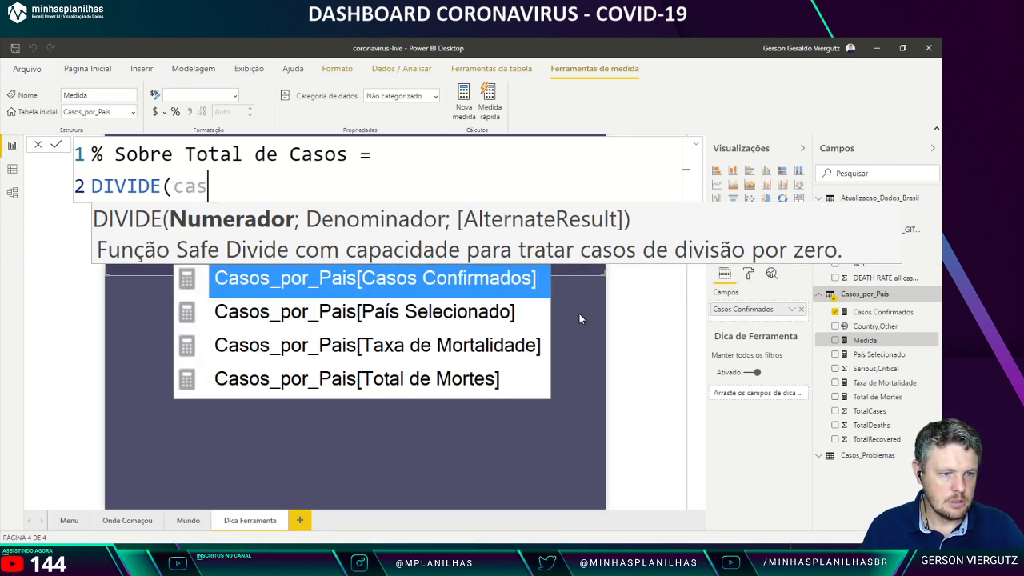
{"action": "key", "text": "Tab"}
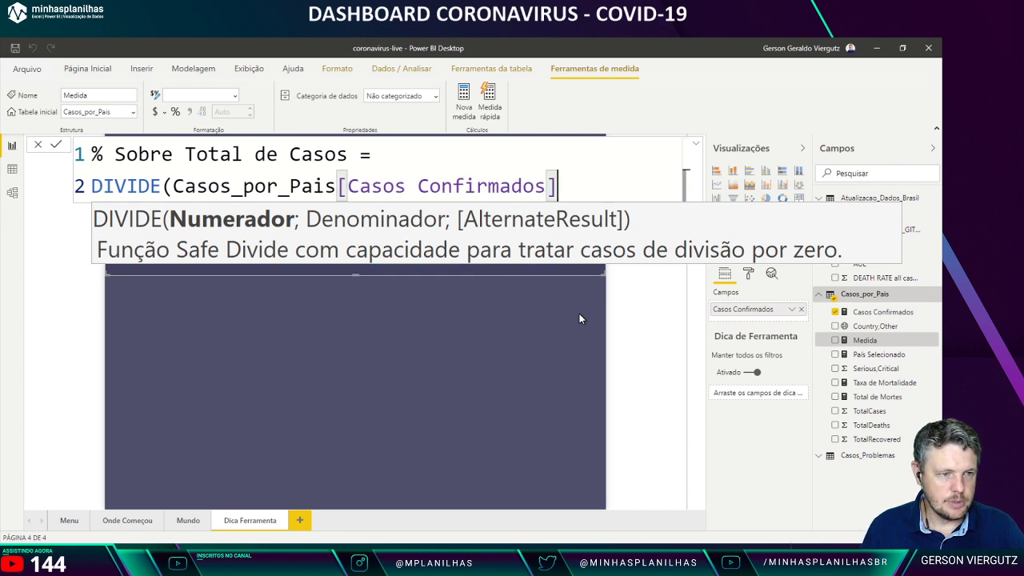
Step: Remove the Casos_por_Pais prefix from the numerator, leaving [Casos Confirmados], and end the argument with a semicolon
{"action": "key", "text": "ctrl+Left"}
{"action": "key", "text": "ctrl+Left"}
{"action": "key", "text": "ctrl+Left"}
{"action": "key", "text": "shift+Left"}
{"action": "key", "text": "shift+Left"}
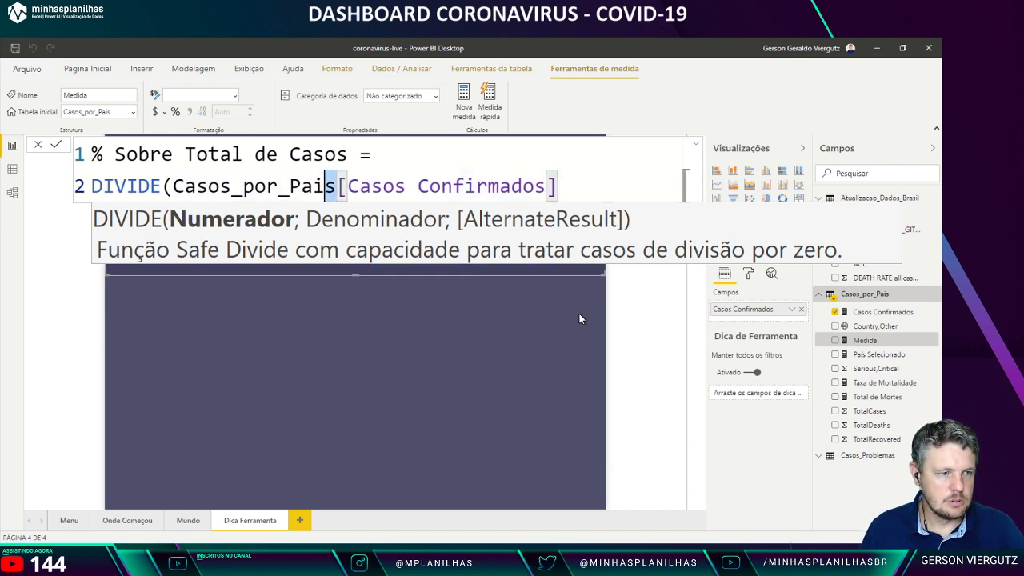
{"action": "key", "text": "shift+Left"}
{"action": "key", "text": "shift+Left"}
{"action": "key", "text": "shift+Left"}
{"action": "key", "text": "shift+Left"}
{"action": "key", "text": "shift+Left"}
{"action": "key", "text": "shift+Left"}
{"action": "key", "text": "shift+Left"}
{"action": "key", "text": "shift+Left"}
{"action": "key", "text": "shift+Left"}
{"action": "key", "text": "shift+Left"}
{"action": "key", "text": "shift+Left"}
{"action": "key", "text": "shift+Left"}
{"action": "key", "text": "BackSpace"}
{"action": "key", "text": "End"}
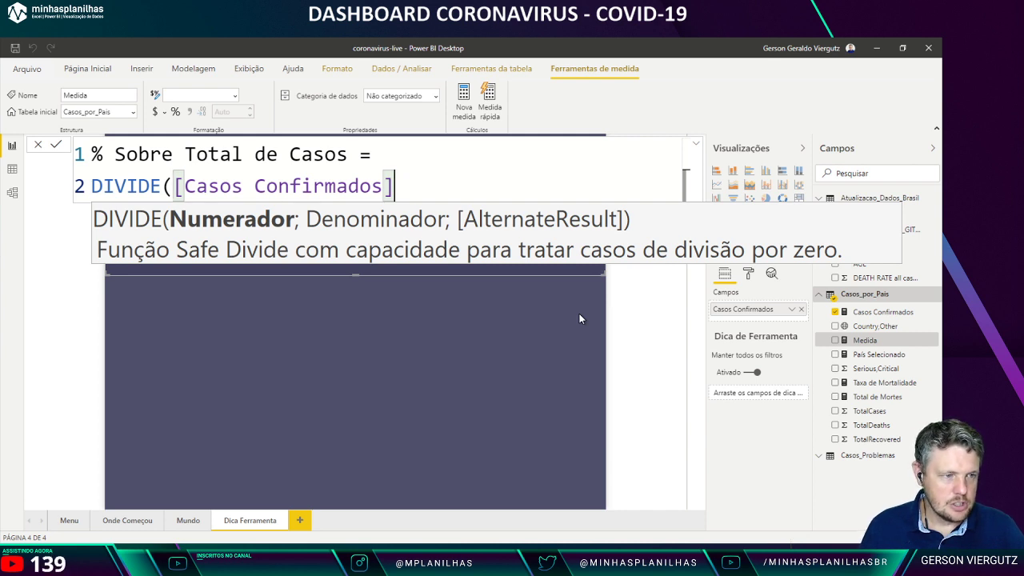
{"action": "type", "text": ";"}
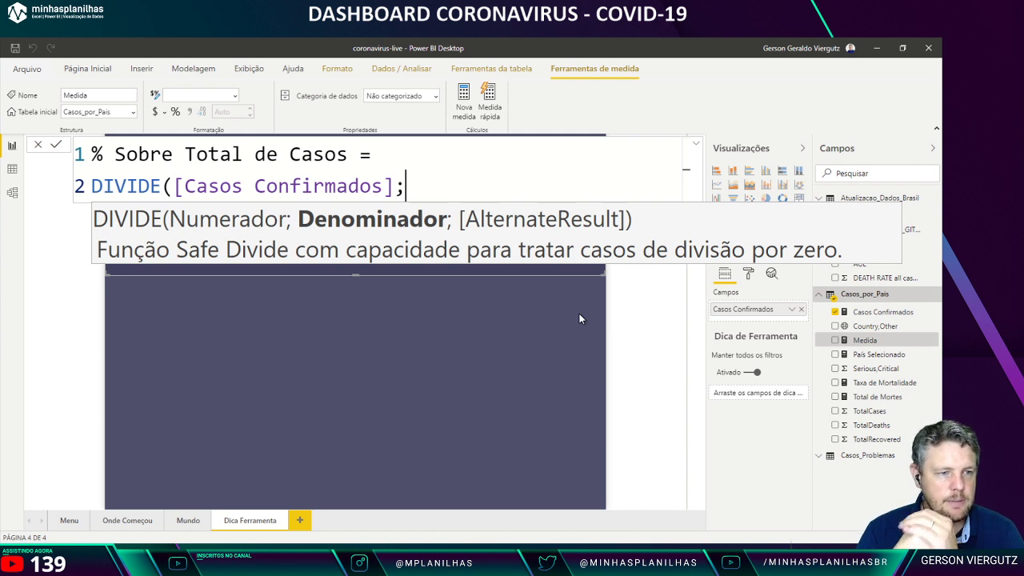
Step: Place the DIVIDE numerator on its own indented line and start a new line for the denominator
{"action": "key", "text": "Left"}
{"action": "key", "text": "Left"}
{"action": "key", "text": "Left"}
{"action": "key", "text": "Left"}
{"action": "key", "text": "Left"}
{"action": "key", "text": "Left"}
{"action": "key", "text": "Left"}
{"action": "key", "text": "Left"}
{"action": "key", "text": "Left"}
{"action": "key", "text": "Left"}
{"action": "key", "text": "Left"}
{"action": "key", "text": "Left"}
{"action": "key", "text": "Left"}
{"action": "key", "text": "Left"}
{"action": "key", "text": "Left"}
{"action": "key", "text": "Left"}
{"action": "key", "text": "Left"}
{"action": "key", "text": "Left"}
{"action": "key", "text": "Left"}
{"action": "key", "text": "Left"}
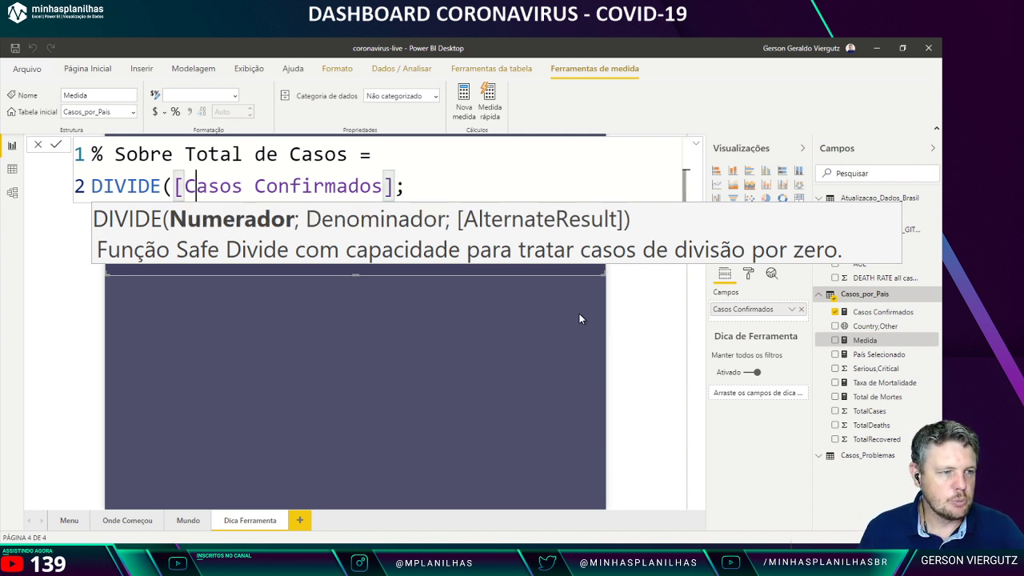
{"action": "key", "text": "Right"}
{"action": "key", "text": "shift+Return"}
{"action": "key", "text": "End"}
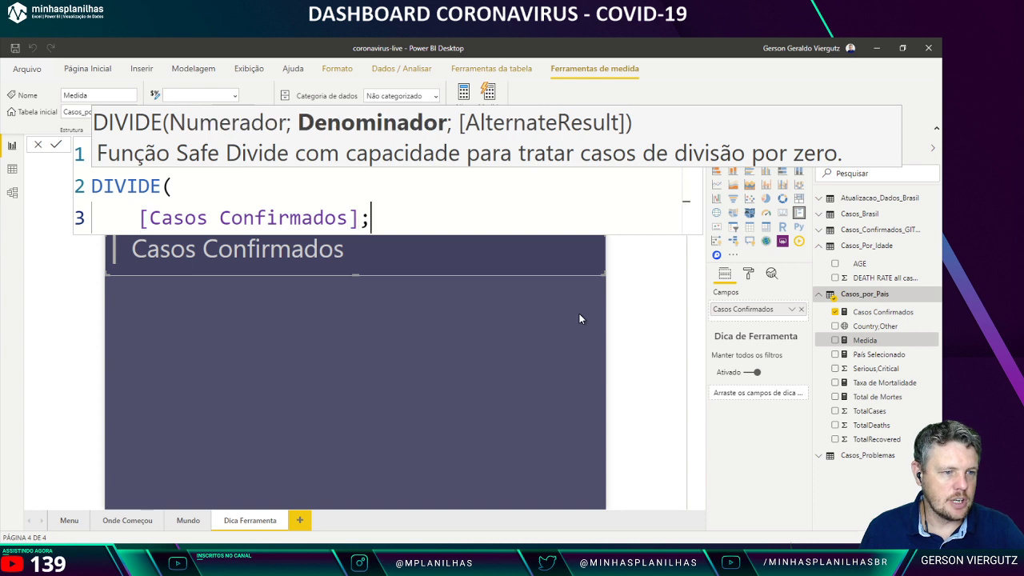
{"action": "key", "text": "shift+Return"}
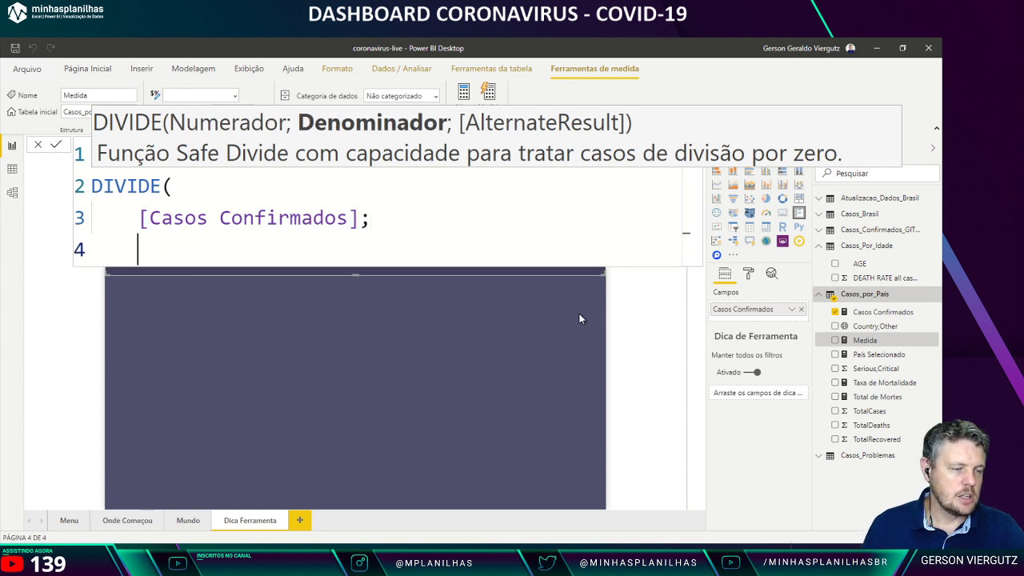
Step: Begin the denominator with CALCULATE, using Casos_por_Pais[Casos Confirmados] as its expression
{"action": "key", "text": "Tab"}
{"action": "type", "text": "cal"}
{"action": "key", "text": "Tab"}
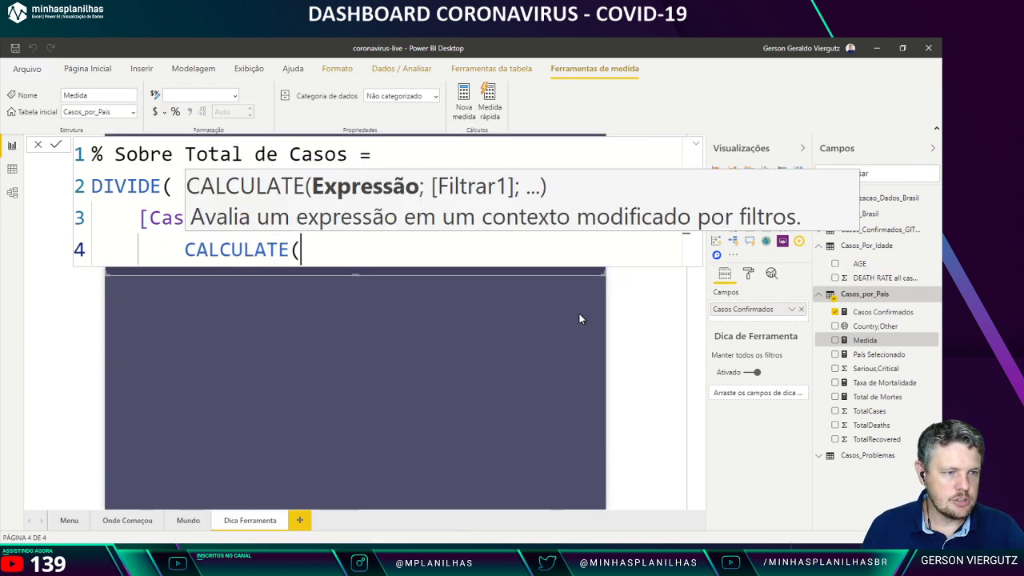
{"action": "type", "text": "cas"}
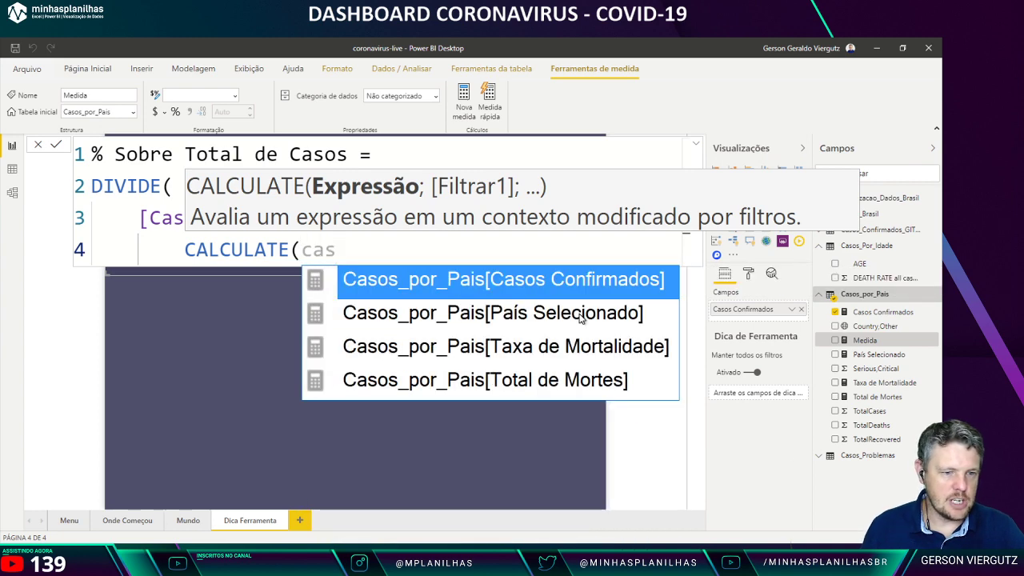
{"action": "key", "text": "Tab"}
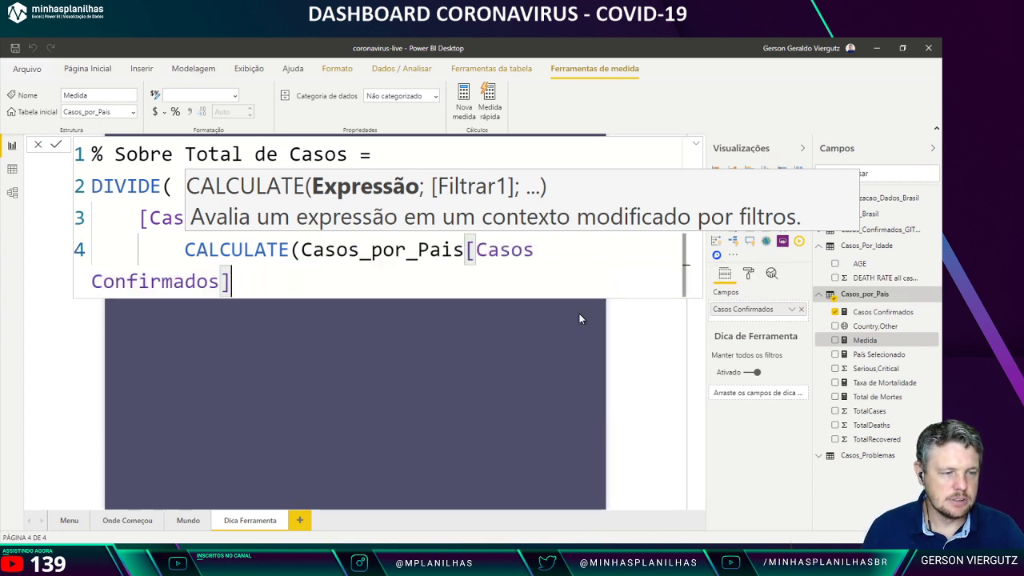
Step: Remove the Casos_por_Pais prefix from the CALCULATE expression and add a semicolon after [Casos Confirmados]
{"action": "key", "text": "Up"}
{"action": "key", "text": "Right"}
{"action": "key", "text": "Right"}
{"action": "key", "text": "Right"}
{"action": "key", "text": "Right"}
{"action": "key", "text": "Right"}
{"action": "key", "text": "shift+Right"}
{"action": "key", "text": "shift+Right"}
{"action": "key", "text": "shift+Right"}
{"action": "key", "text": "shift+Right"}
{"action": "key", "text": "shift+Right"}
{"action": "key", "text": "shift+Right"}
{"action": "key", "text": "shift+Right"}
{"action": "key", "text": "shift+Right"}
{"action": "key", "text": "shift+Right"}
{"action": "key", "text": "shift+Right"}
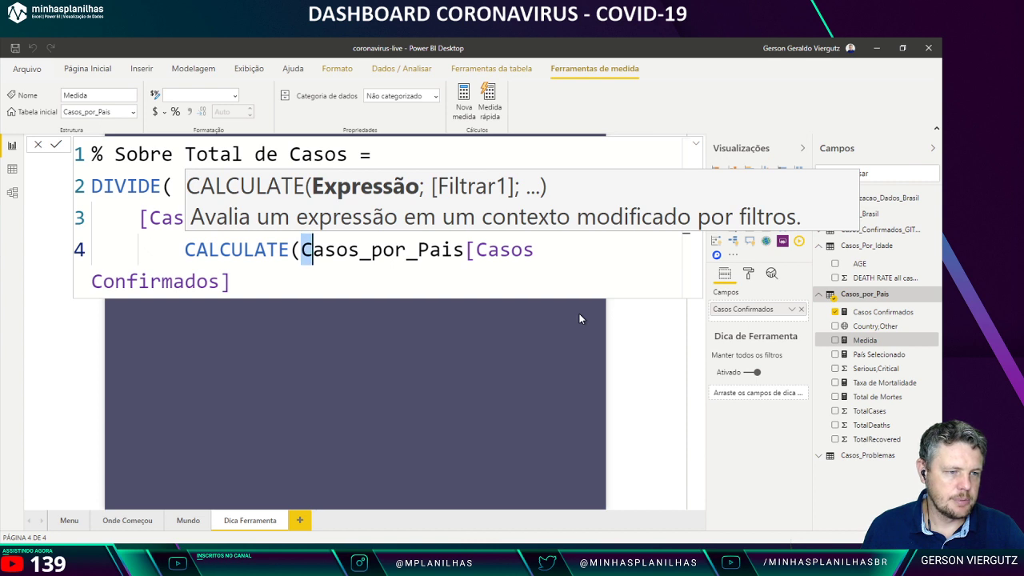
{"action": "key", "text": "shift+Right"}
{"action": "key", "text": "shift+Right"}
{"action": "key", "text": "shift+Right"}
{"action": "key", "text": "shift+Right"}
{"action": "key", "text": "Delete"}
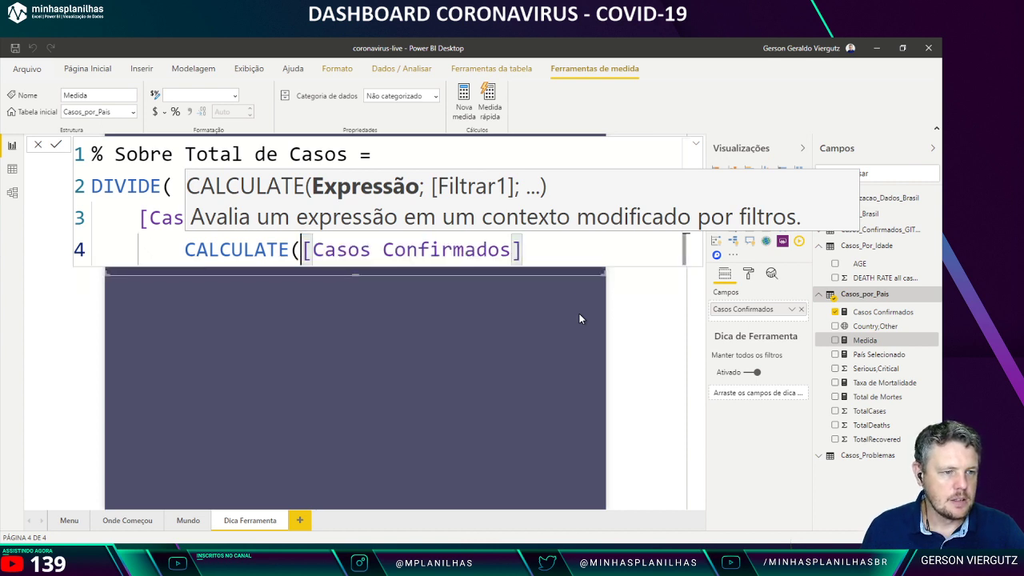
{"action": "key", "text": "End"}
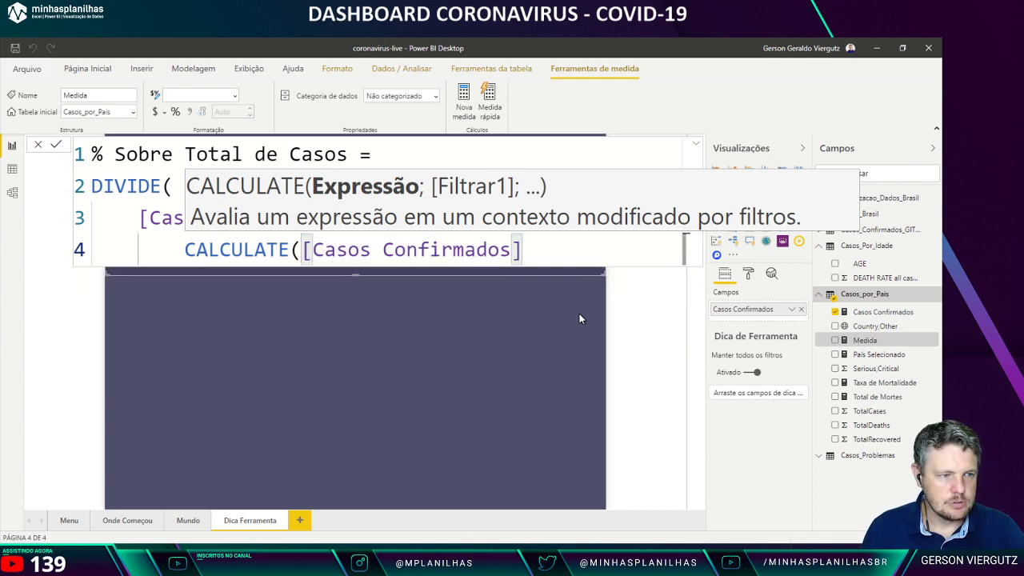
{"action": "type", "text": ";"}
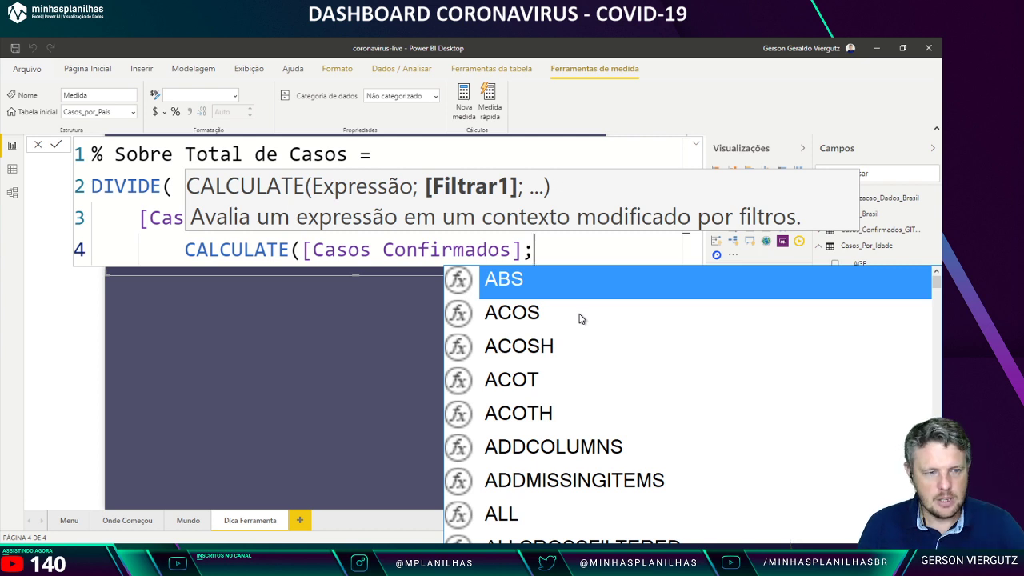
Step: Place the CALCULATE expression [Casos Confirmados]; on its own indented line below the function name
{"action": "key", "text": "Left"}
{"action": "key", "text": "Left"}
{"action": "key", "text": "Left"}
{"action": "key", "text": "Left"}
{"action": "key", "text": "Left"}
{"action": "key", "text": "Left"}
{"action": "key", "text": "Left"}
{"action": "key", "text": "Left"}
{"action": "key", "text": "Left"}
{"action": "key", "text": "Left"}
{"action": "key", "text": "Left"}
{"action": "key", "text": "Left"}
{"action": "key", "text": "Left"}
{"action": "key", "text": "Left"}
{"action": "key", "text": "Left"}
{"action": "key", "text": "Left"}
{"action": "key", "text": "Left"}
{"action": "key", "text": "Left"}
{"action": "key", "text": "Left"}
{"action": "key", "text": "Left"}
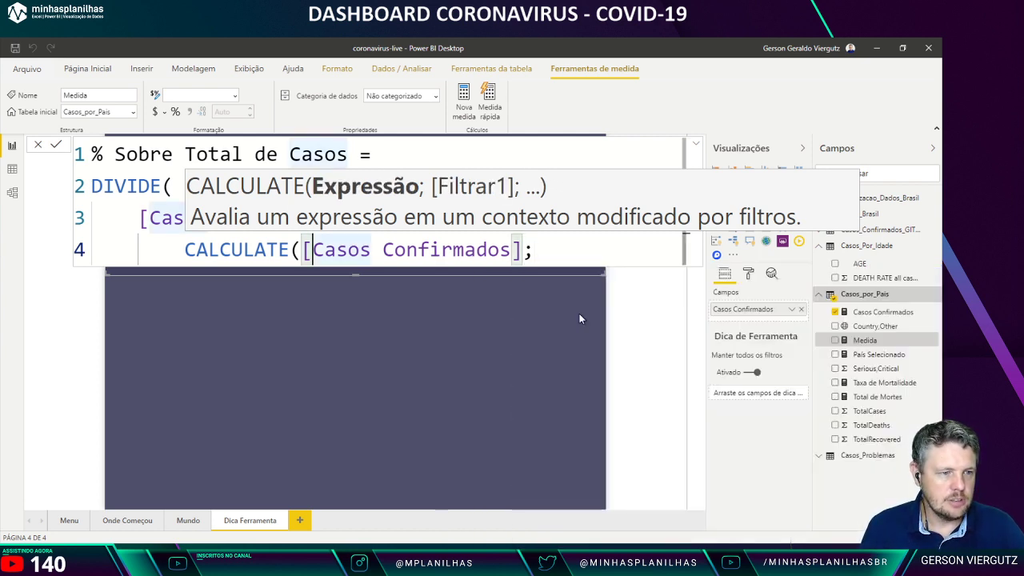
{"action": "key", "text": "Return"}
{"action": "key", "text": "End"}
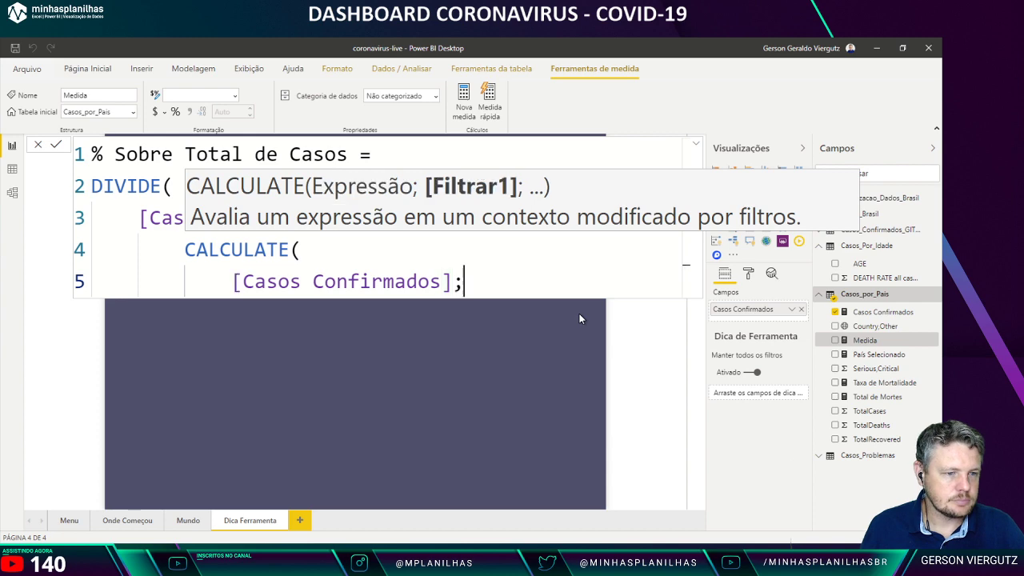
Step: Add ALL(Casos_por_Pais[Country,Other]) as the CALCULATE filter on a new line, close all the functions and commit the measure
{"action": "key", "text": "Return"}
{"action": "type", "text": "all("}
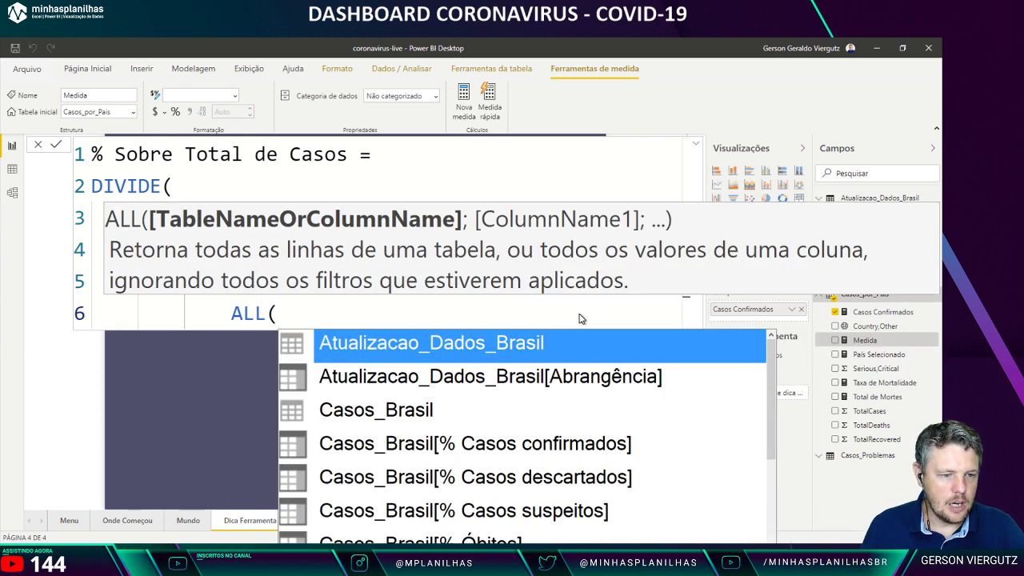
{"action": "type", "text": "co"}
{"action": "key", "text": "BackSpace"}
{"action": "key", "text": "BackSpace"}
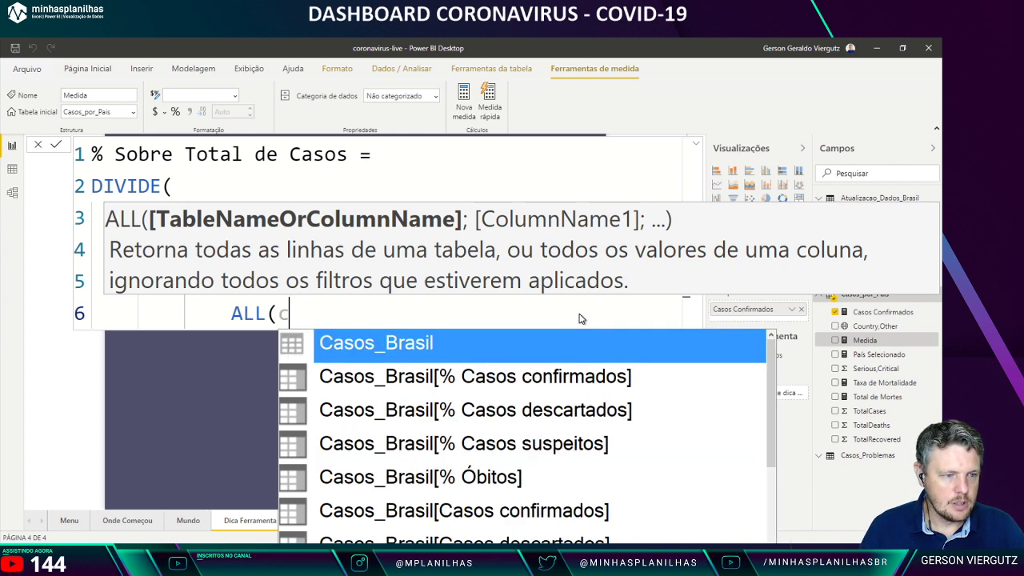
{"action": "type", "text": "paui"}
{"action": "key", "text": "BackSpace"}
{"action": "key", "text": "BackSpace"}
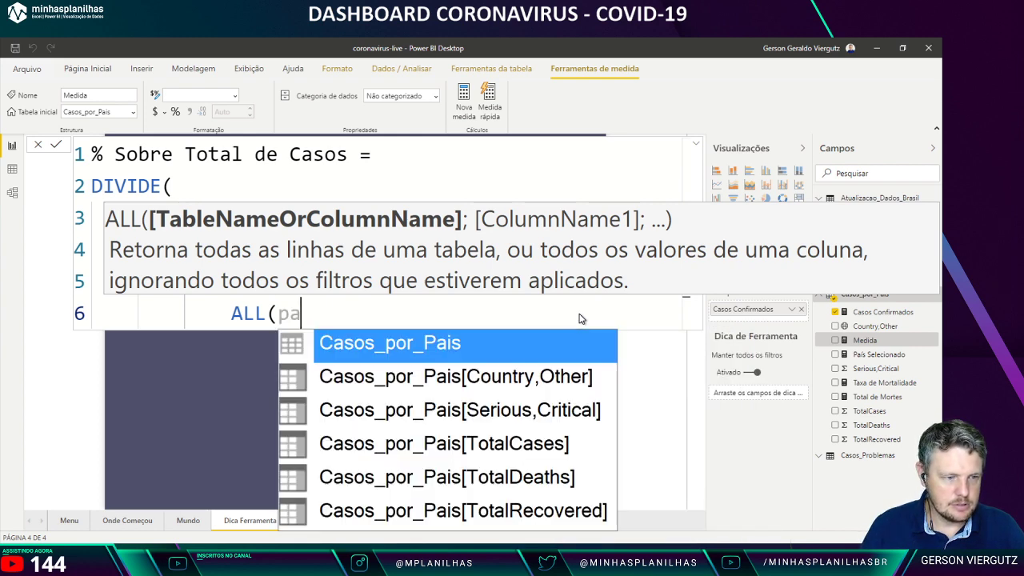
{"action": "type", "text": "i"}
{"action": "key", "text": "Tab"}
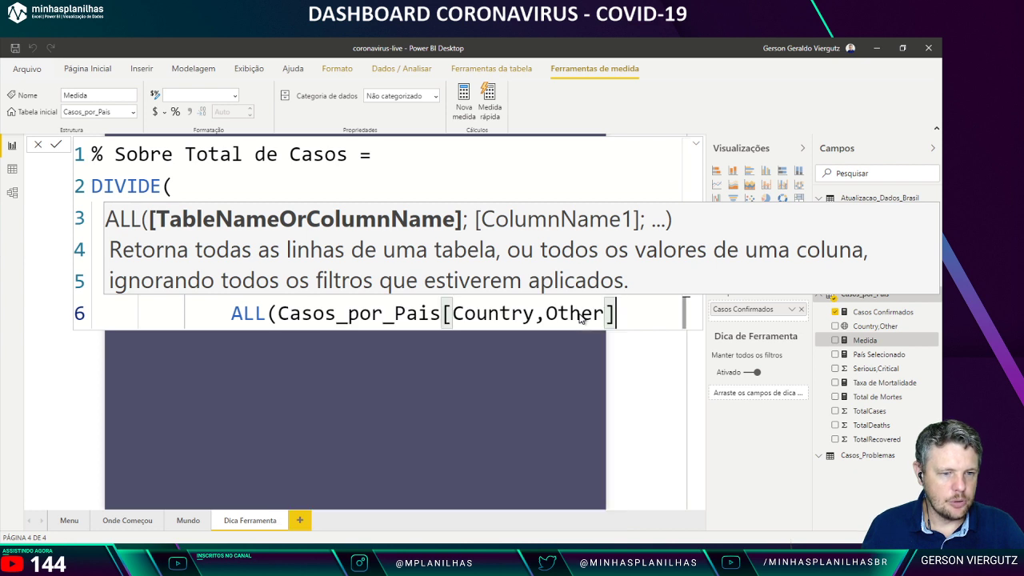
{"action": "type", "text": "))"}
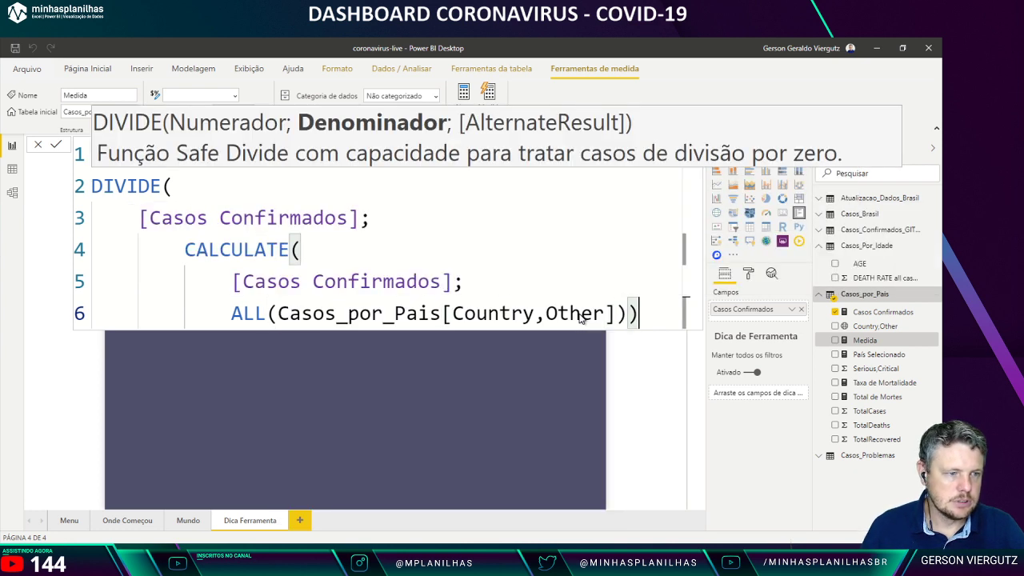
{"action": "key", "text": "Return"}
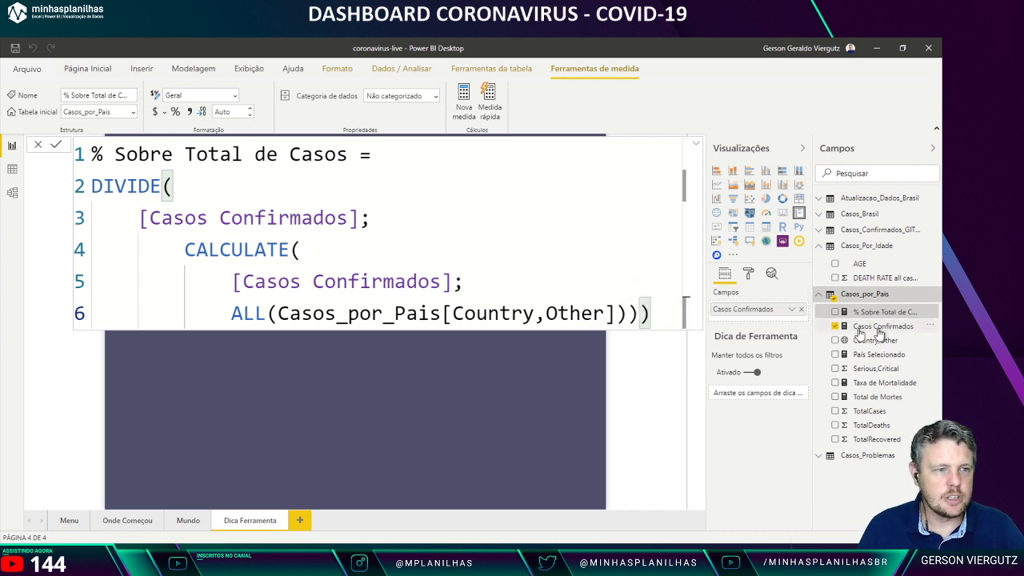
Step: Format the % Sobre Total de Casos measure as a percentage and add it to the Casos Confirmados multi-row card
{"action": "left_click", "coordinate": [175, 112]}
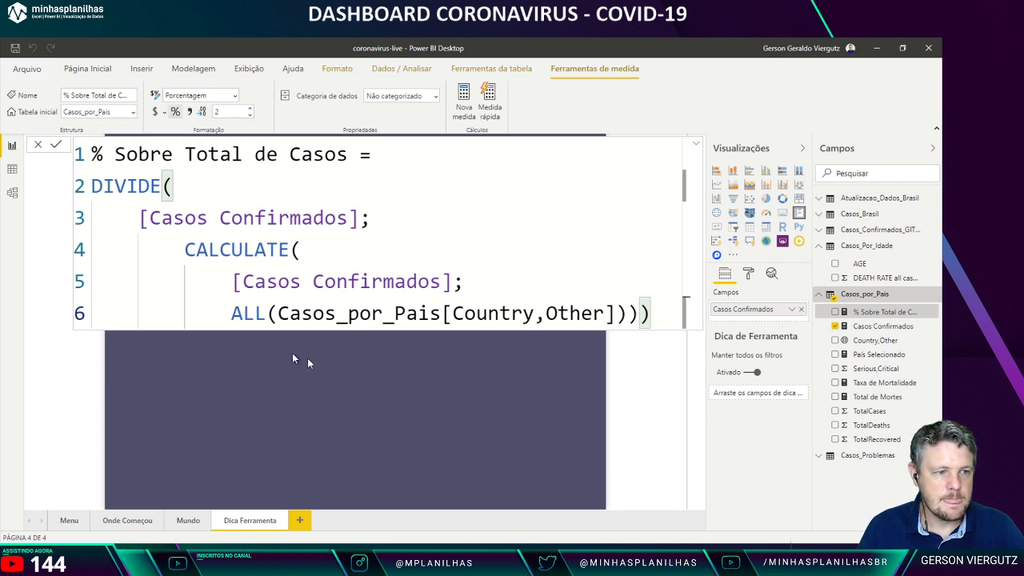
{"action": "left_click", "coordinate": [405, 371]}
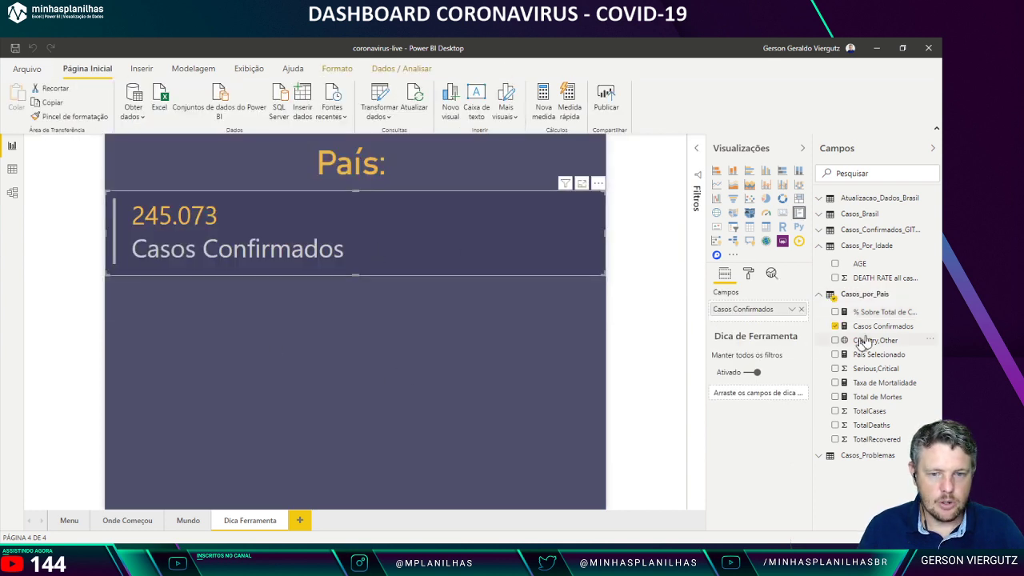
{"action": "left_click_drag", "start_coordinate": [881, 316], "coordinate": [768, 322]}
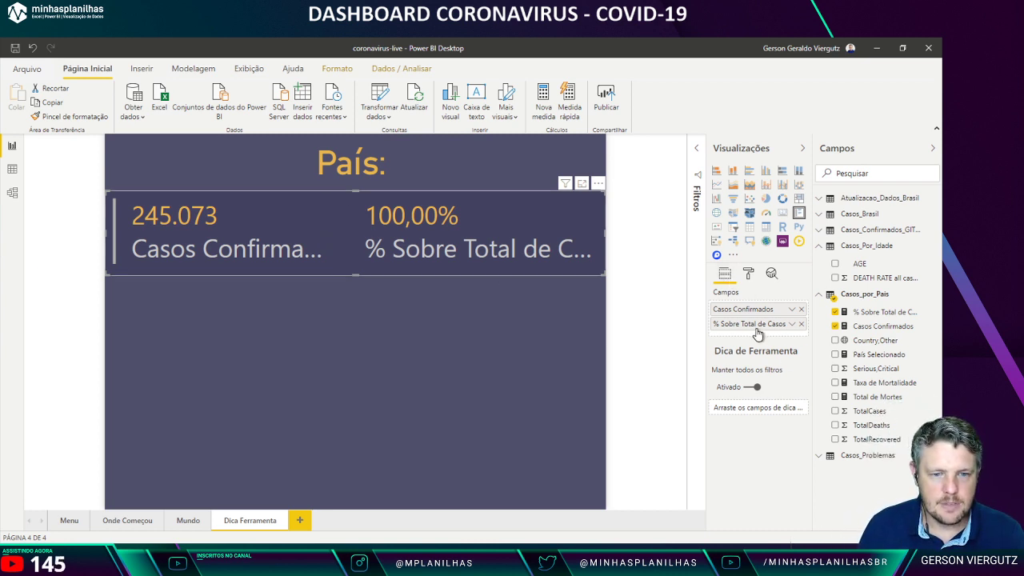
Step: Set the multi-row card's data label text size to 11 pt and its category label text size to 9 pt
{"action": "left_click", "coordinate": [749, 275]}
{"action": "left_click", "coordinate": [755, 318]}
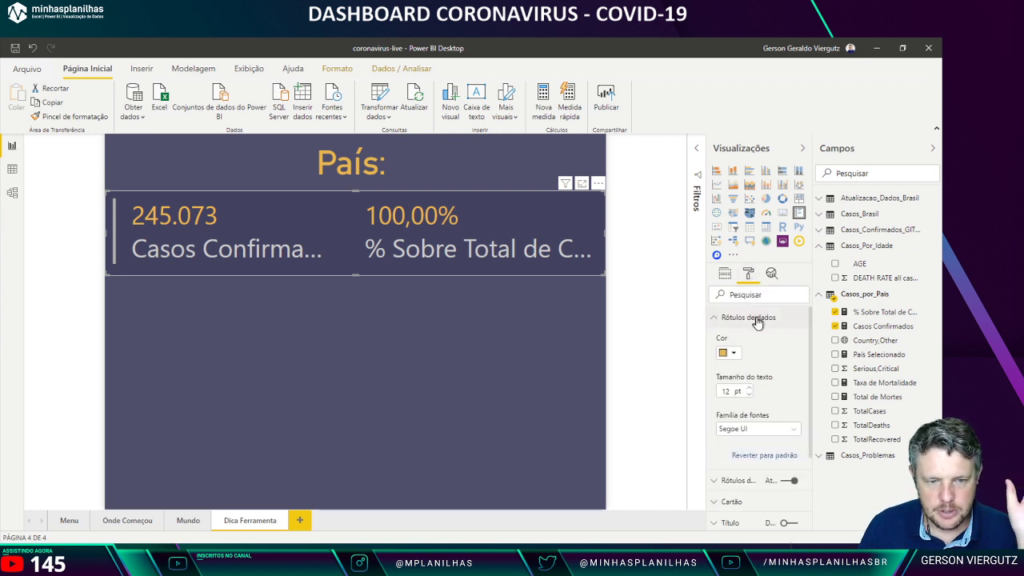
{"action": "left_click", "coordinate": [749, 396]}
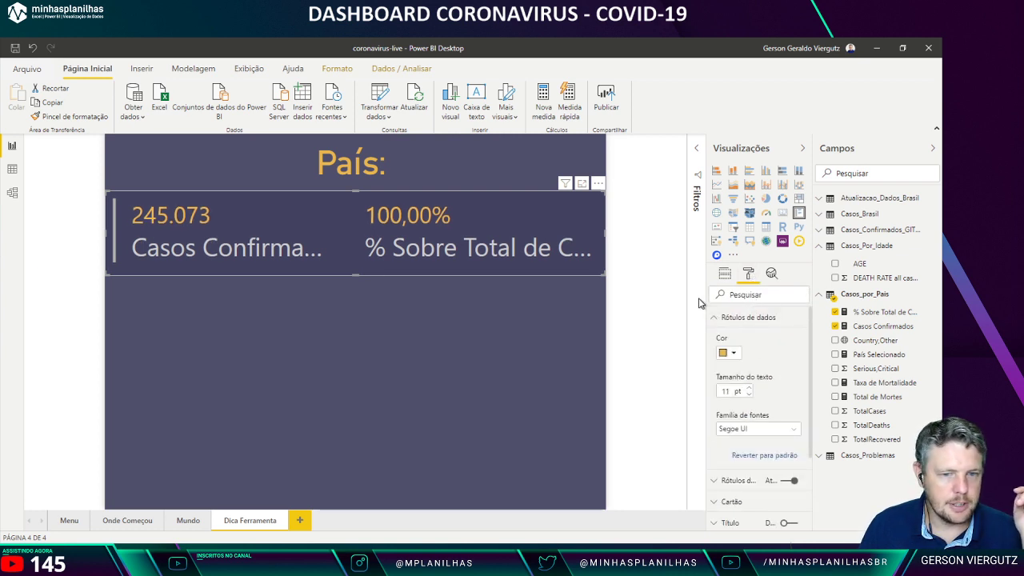
{"action": "left_click", "coordinate": [729, 318]}
{"action": "left_click", "coordinate": [726, 339]}
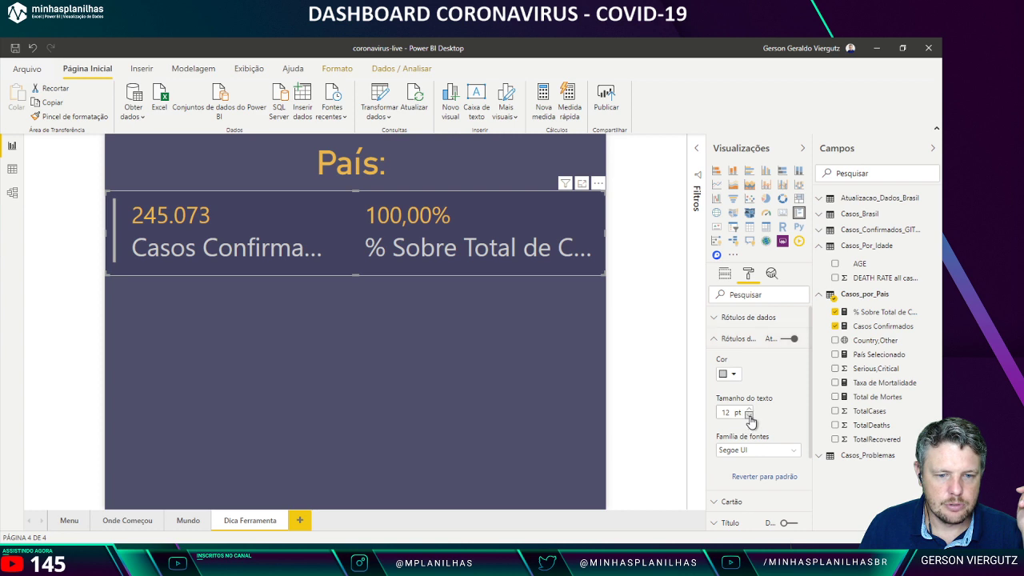
{"action": "left_click", "coordinate": [748, 415]}
{"action": "left_click", "coordinate": [749, 415]}
{"action": "left_click", "coordinate": [749, 416]}
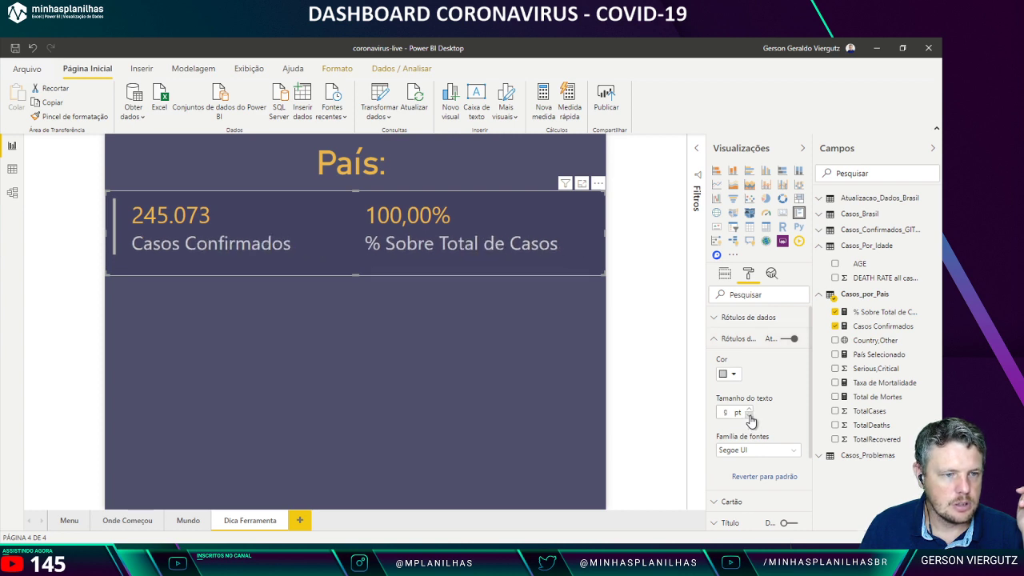
{"action": "left_click", "coordinate": [408, 374]}
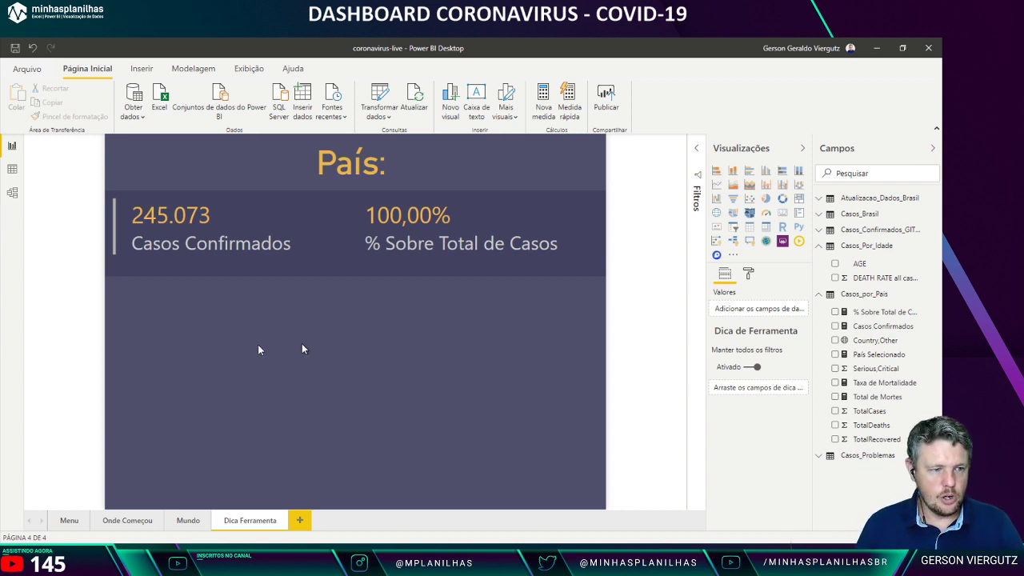
Step: Assign the Dica Ferramenta report page as the tooltip of the Casos Confirmados por País bar chart on the Mundo page
{"action": "left_click", "coordinate": [135, 522]}
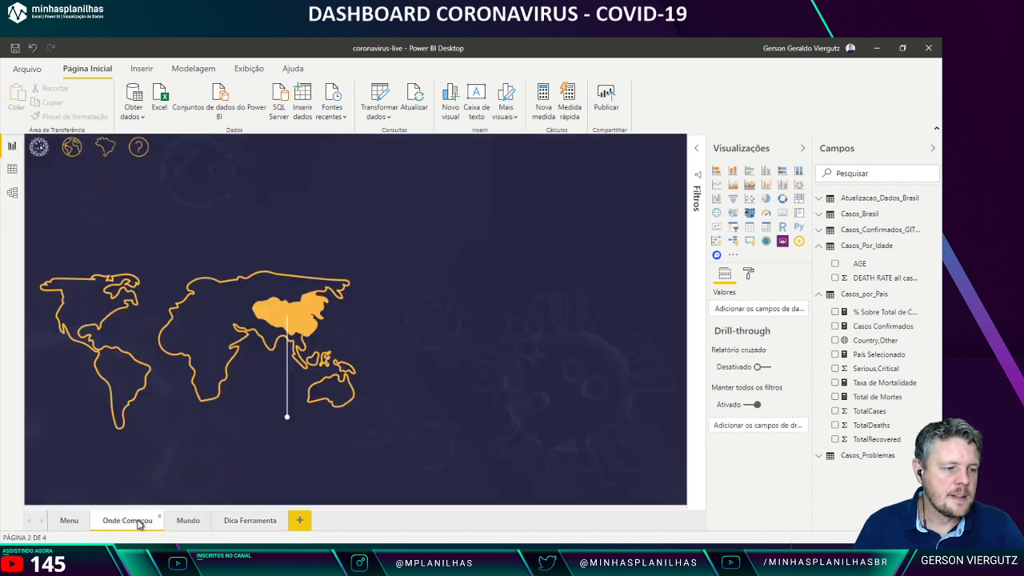
{"action": "left_click", "coordinate": [185, 520]}
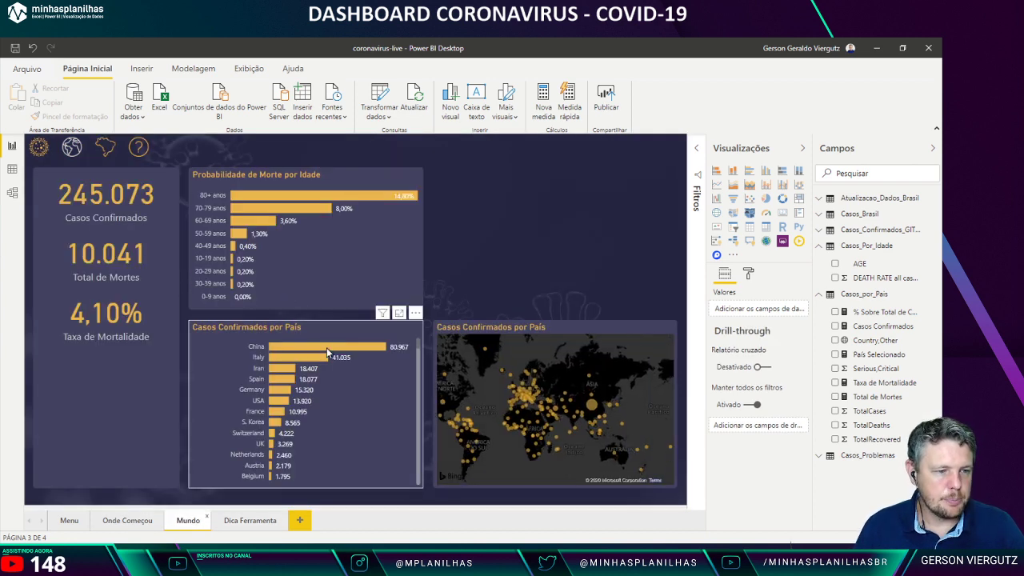
{"action": "mouse_move", "coordinate": [332, 349]}
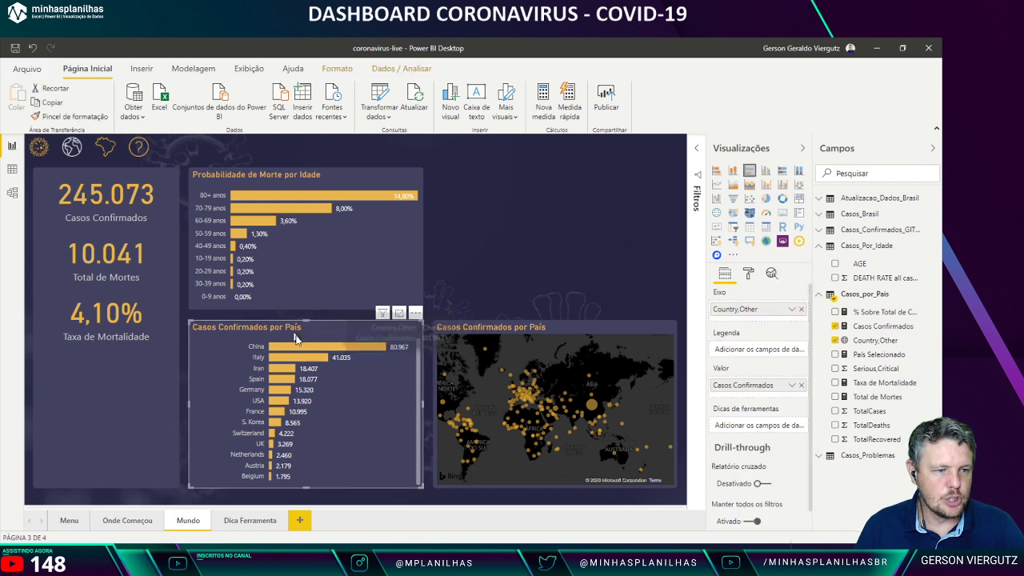
{"action": "left_click", "coordinate": [320, 336]}
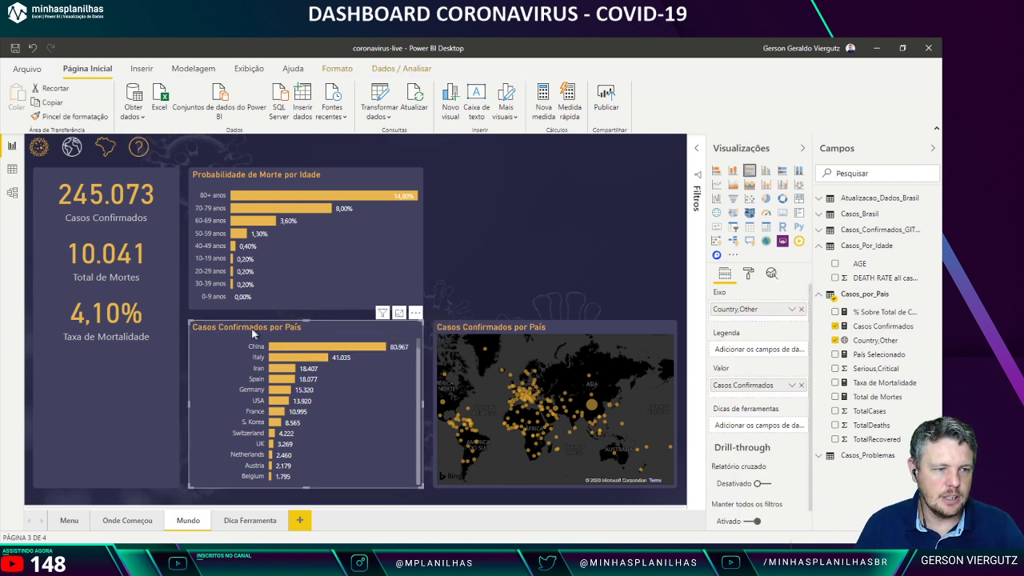
{"action": "left_click", "coordinate": [749, 274]}
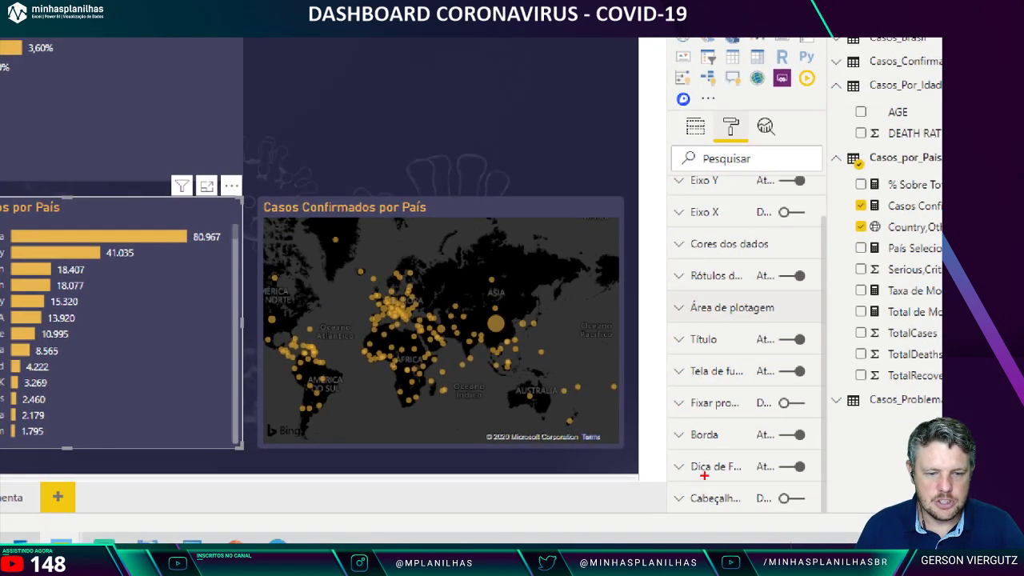
{"action": "left_click_drag", "start_coordinate": [664, 451], "coordinate": [805, 477]}
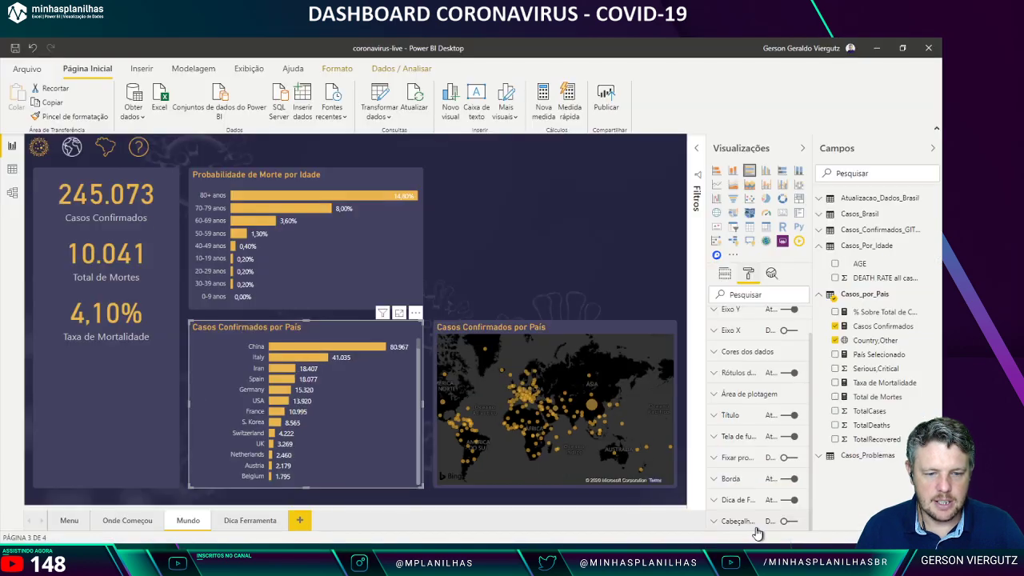
{"action": "left_click", "coordinate": [678, 467]}
{"action": "scroll", "coordinate": [788, 497], "scroll_direction": "down", "scroll_amount": 5}
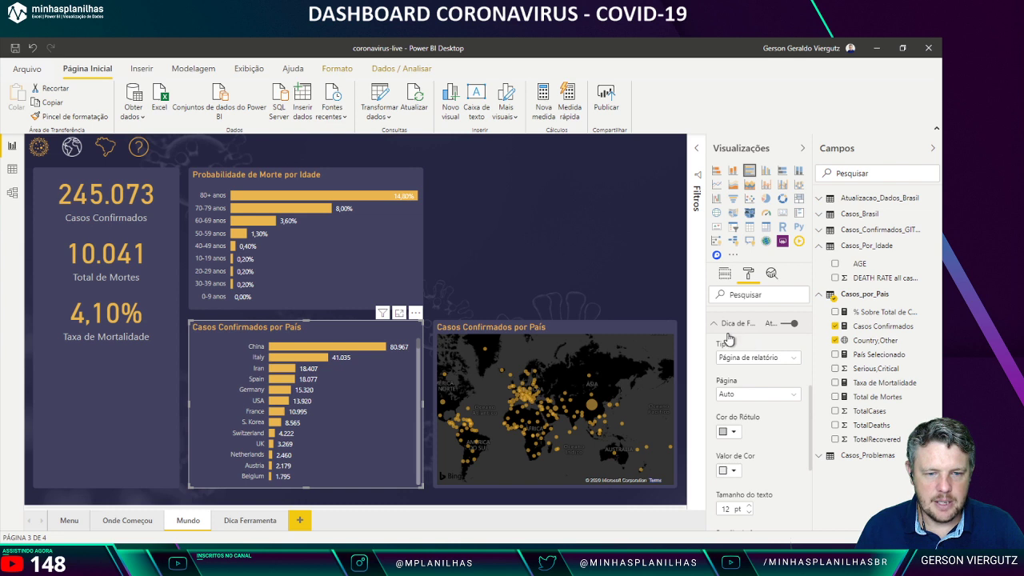
{"action": "left_click", "coordinate": [756, 360]}
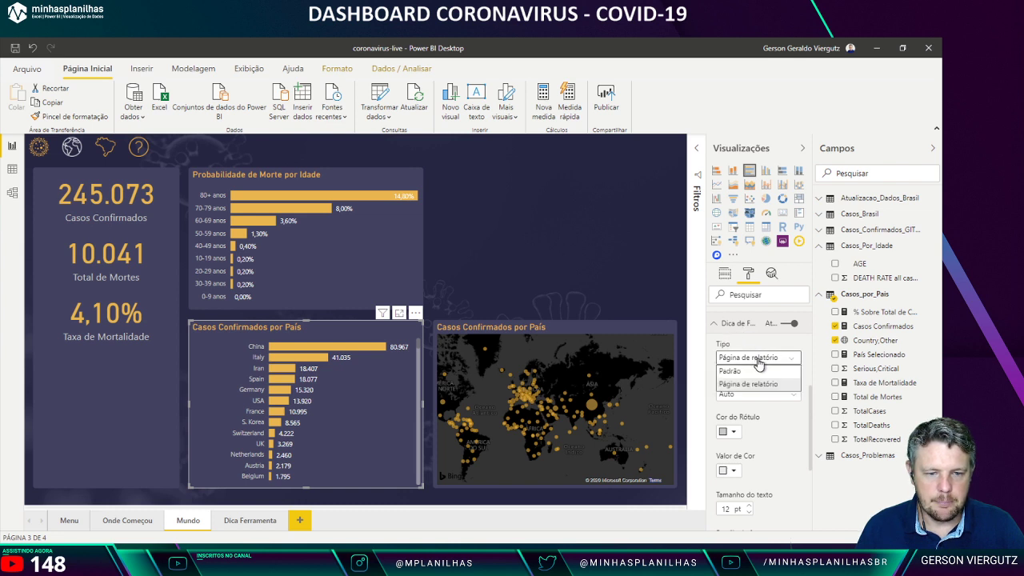
{"action": "left_click", "coordinate": [759, 359]}
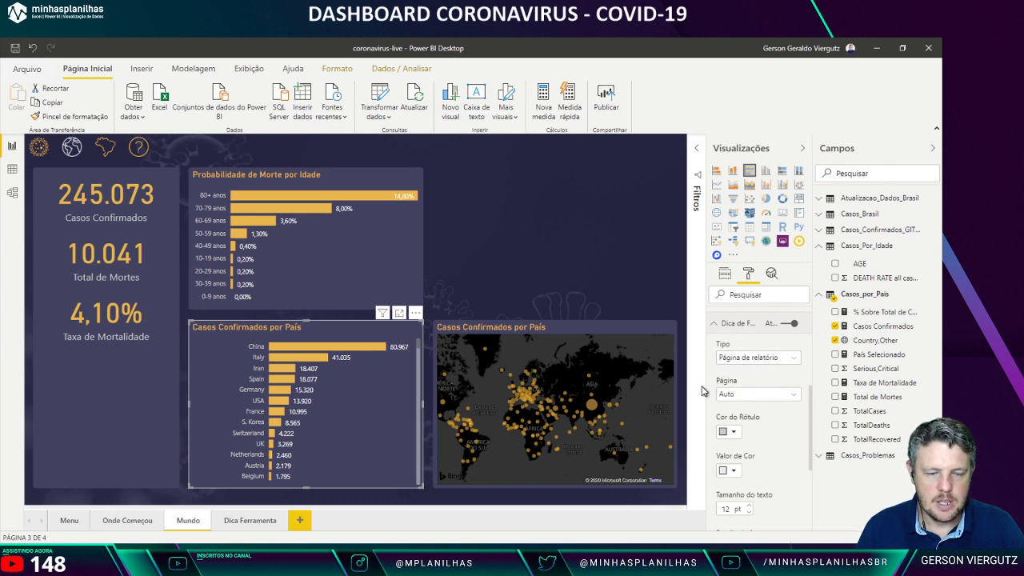
{"action": "left_click", "coordinate": [758, 395]}
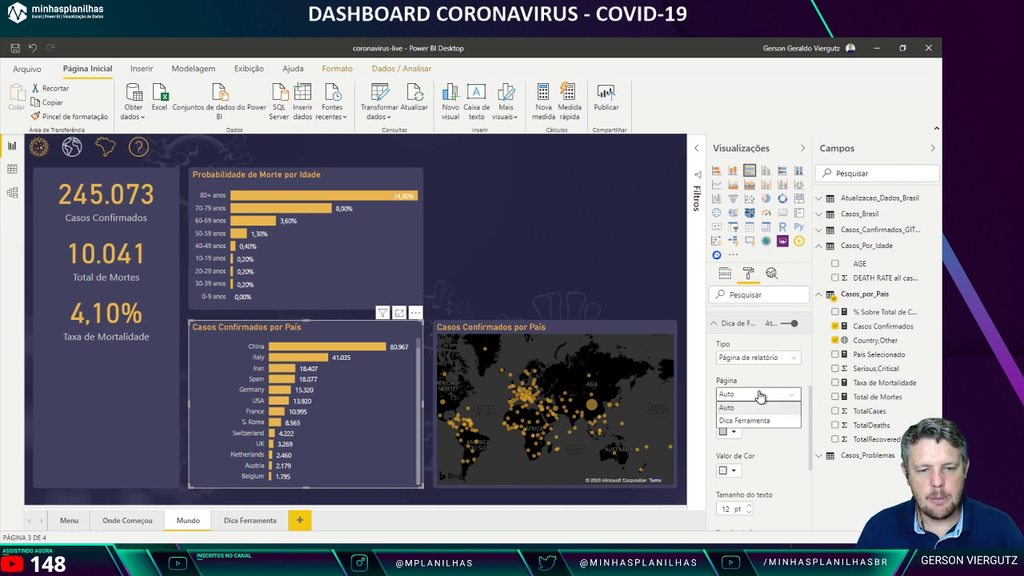
{"action": "left_click", "coordinate": [770, 424]}
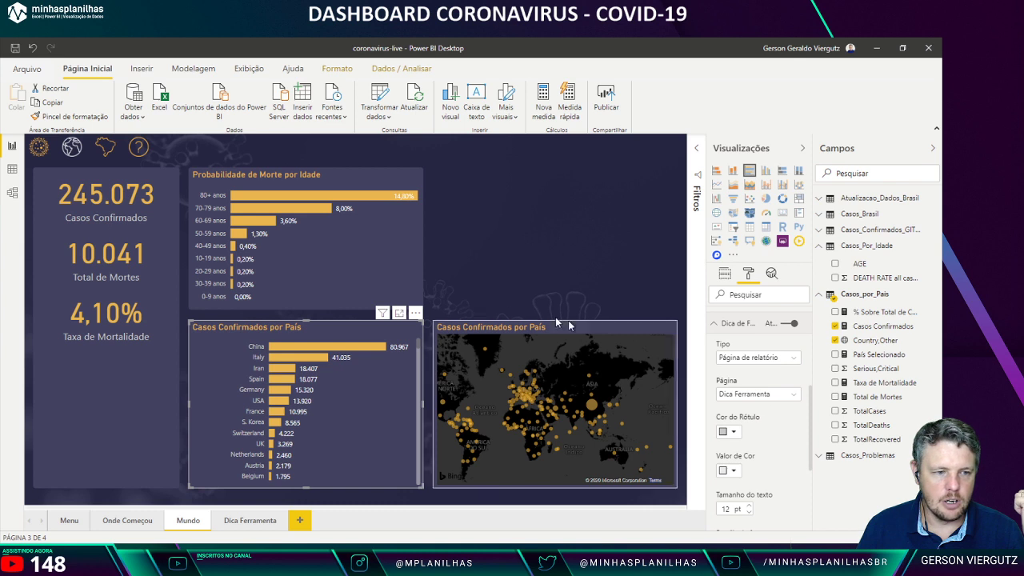
Step: Preview the custom tooltip on the China, Spain and USA bars, checking country, confirmed cases and percentage of total cases
{"action": "mouse_move", "coordinate": [328, 348]}
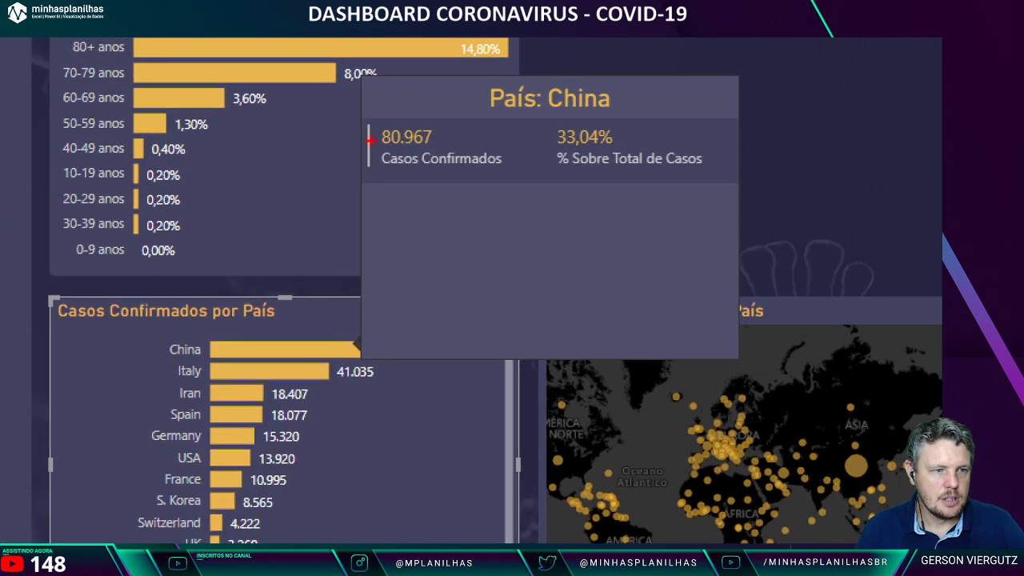
{"action": "left_click_drag", "start_coordinate": [478, 80], "coordinate": [630, 112]}
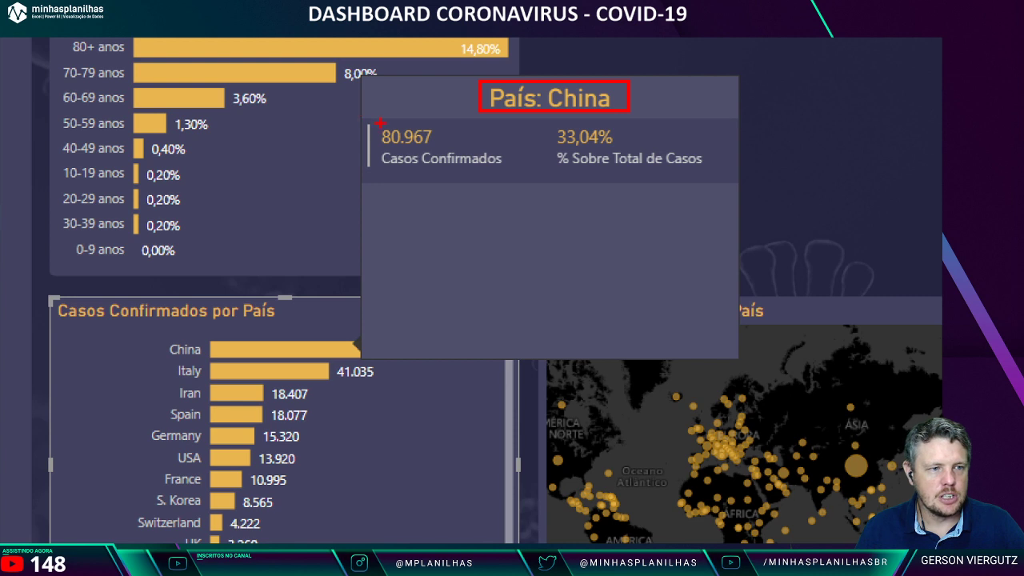
{"action": "left_click_drag", "start_coordinate": [366, 120], "coordinate": [510, 168]}
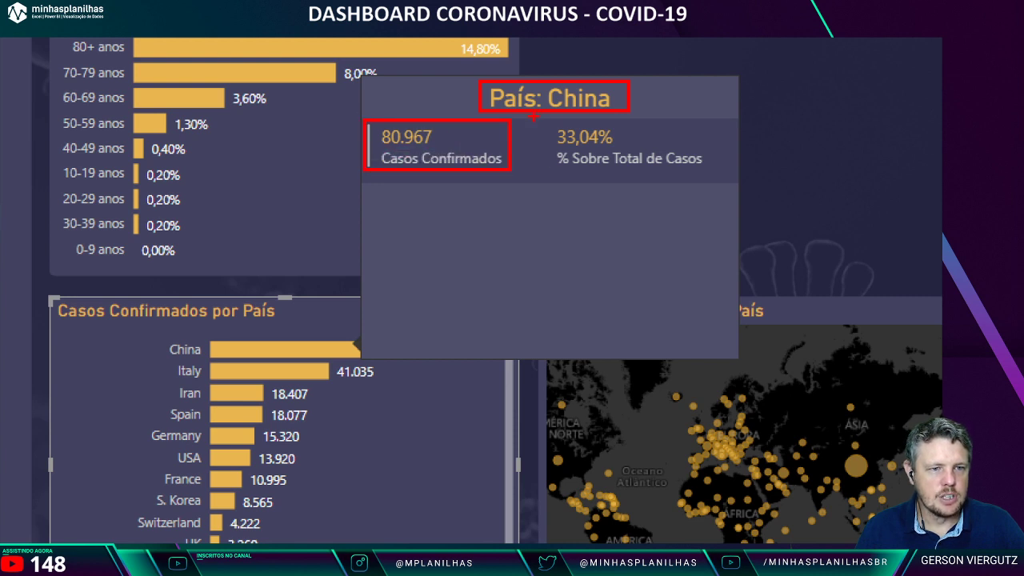
{"action": "left_click_drag", "start_coordinate": [532, 116], "coordinate": [727, 178]}
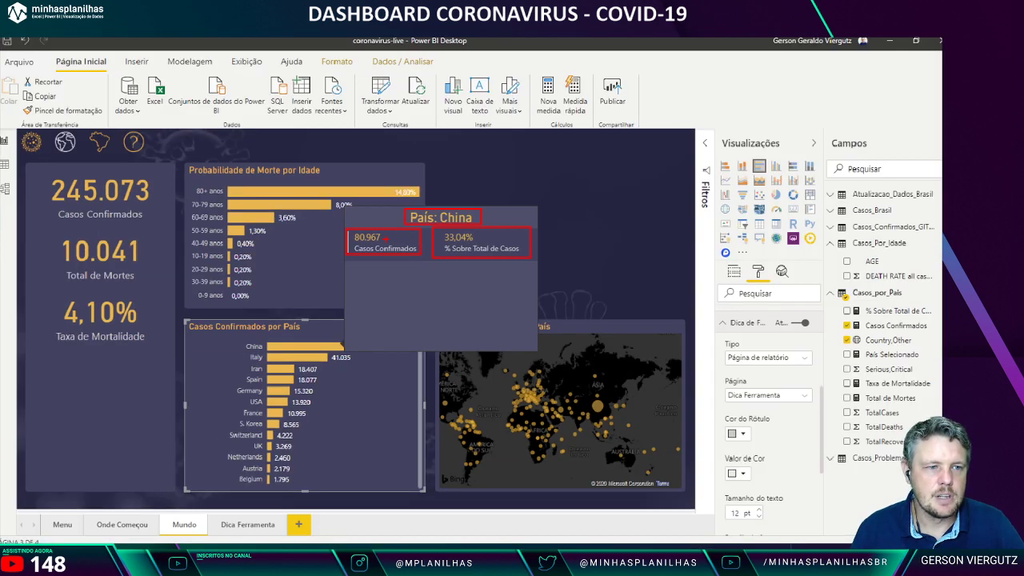
{"action": "mouse_move", "coordinate": [288, 382]}
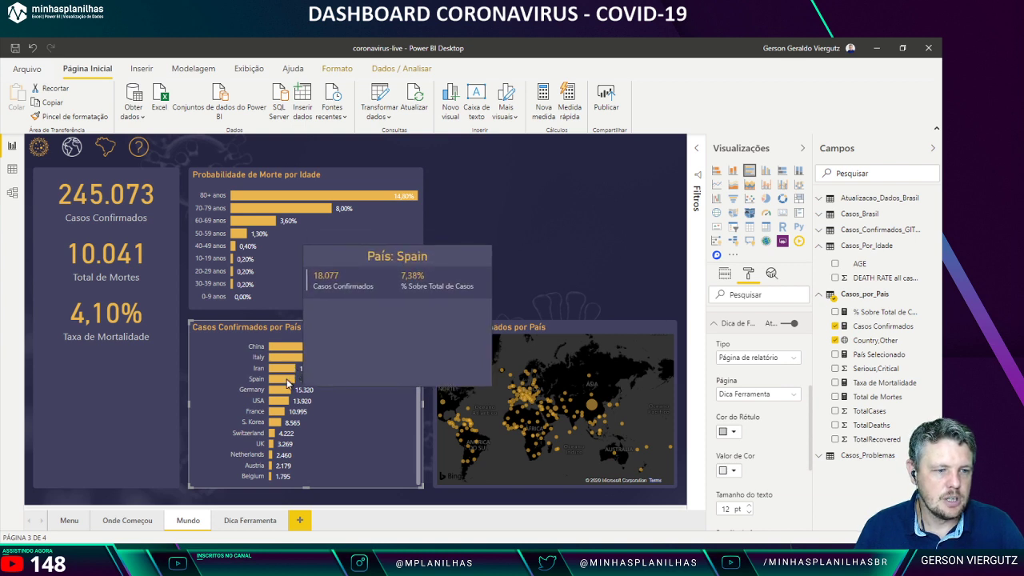
{"action": "mouse_move", "coordinate": [282, 410]}
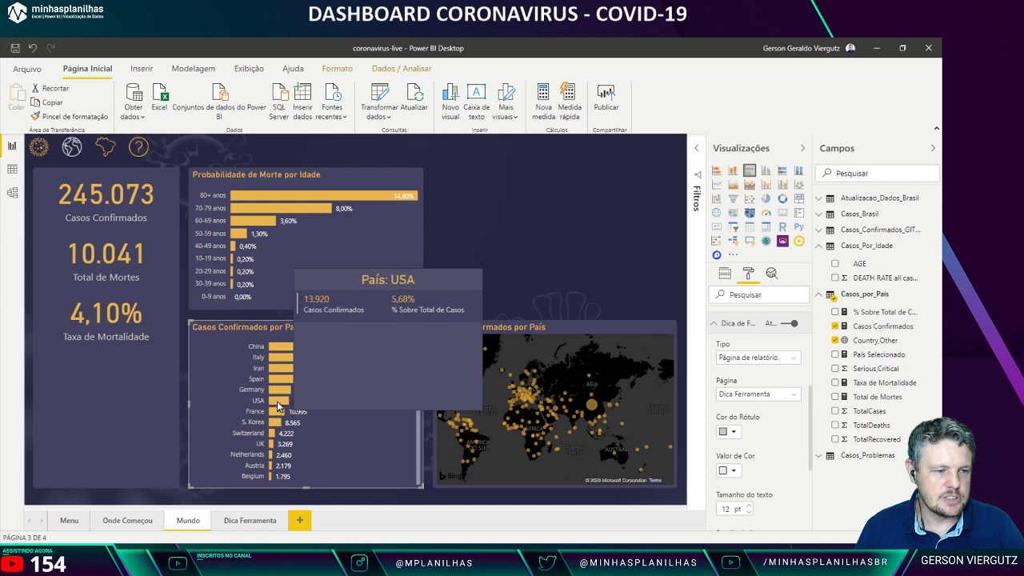
Step: Assign the Dica Ferramenta report page as the tooltip of the Casos Confirmados por País map on the Mundo page
{"action": "left_click", "coordinate": [549, 244]}
{"action": "left_click", "coordinate": [516, 331]}
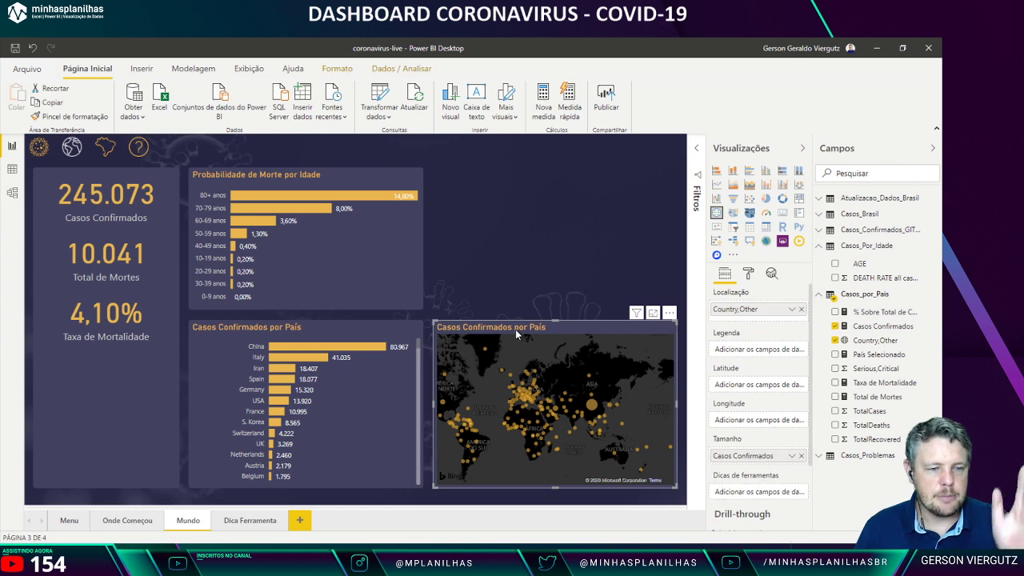
{"action": "left_click", "coordinate": [750, 274]}
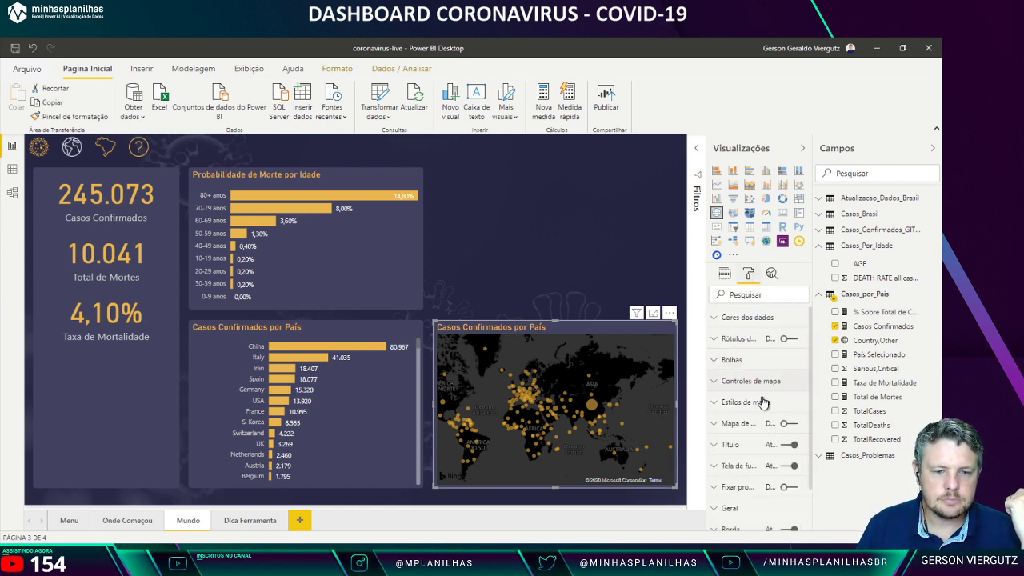
{"action": "scroll", "coordinate": [738, 484], "scroll_direction": "down", "scroll_amount": 1}
{"action": "left_click", "coordinate": [737, 499]}
{"action": "scroll", "coordinate": [768, 472], "scroll_direction": "down", "scroll_amount": 5}
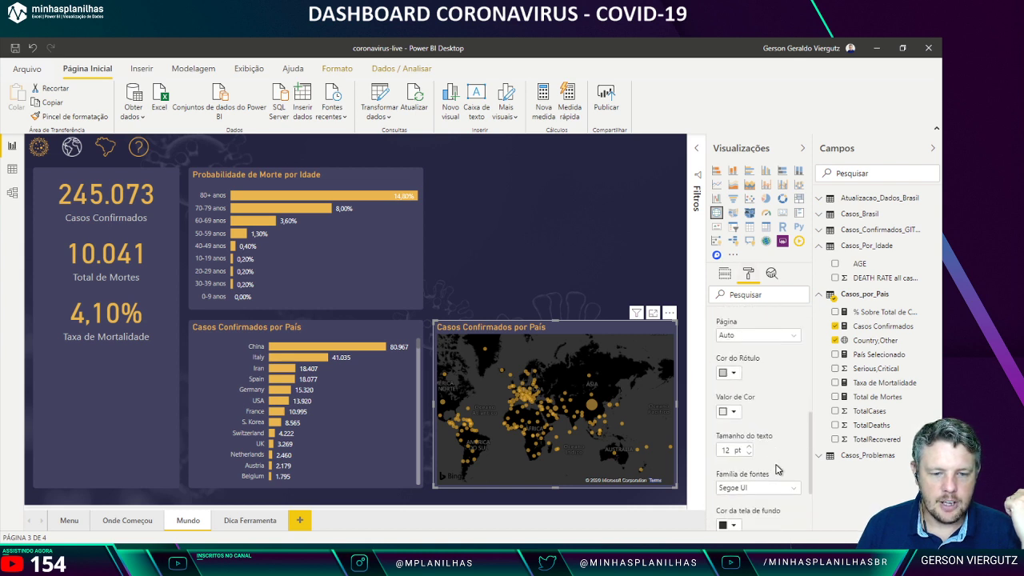
{"action": "left_click", "coordinate": [758, 336]}
{"action": "left_click", "coordinate": [744, 361]}
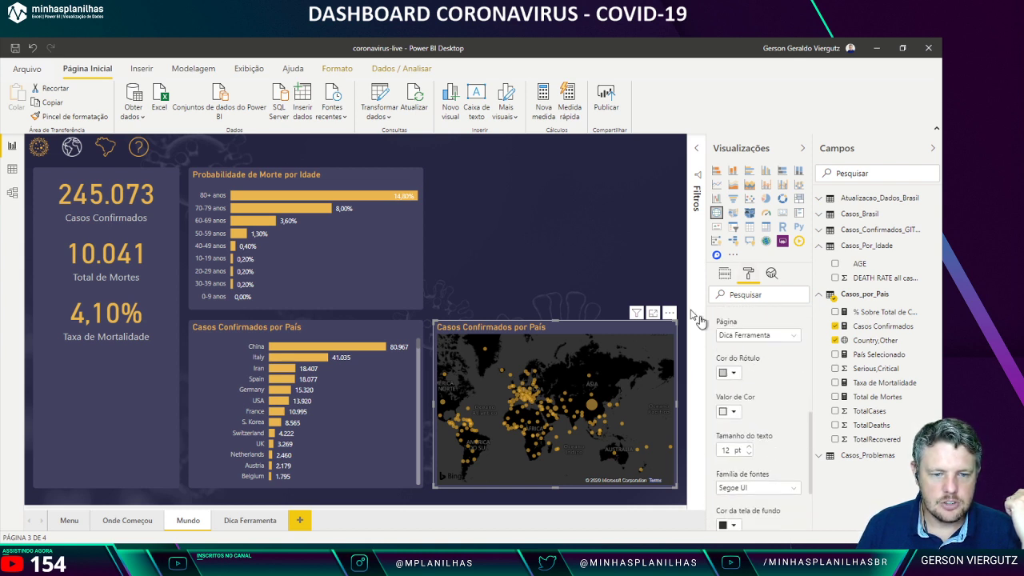
Step: Preview the custom tooltip on the China bubble and other country bubbles of the Casos Confirmados por País map
{"action": "left_click", "coordinate": [595, 253]}
{"action": "mouse_move", "coordinate": [594, 408]}
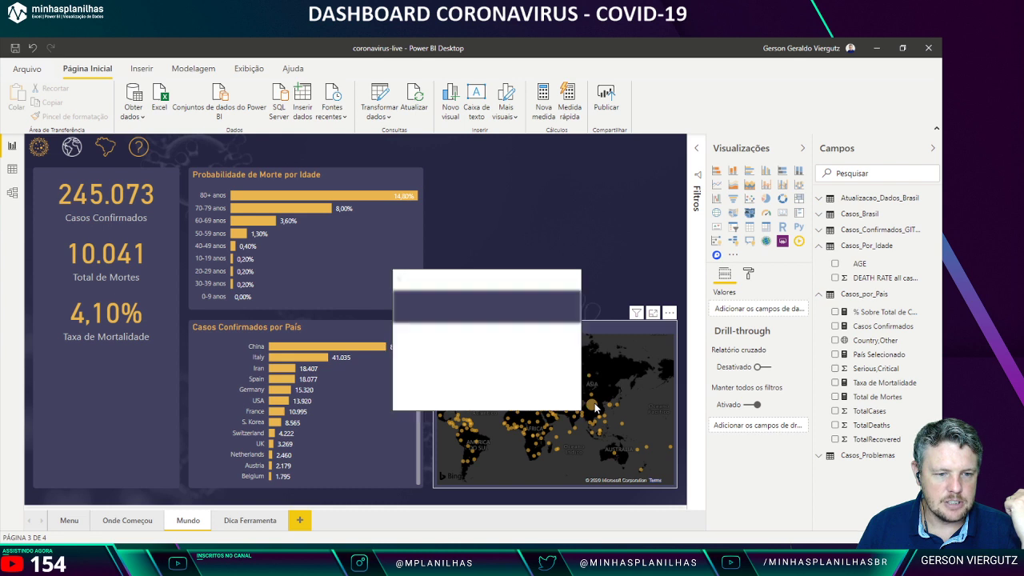
{"action": "mouse_move", "coordinate": [595, 428]}
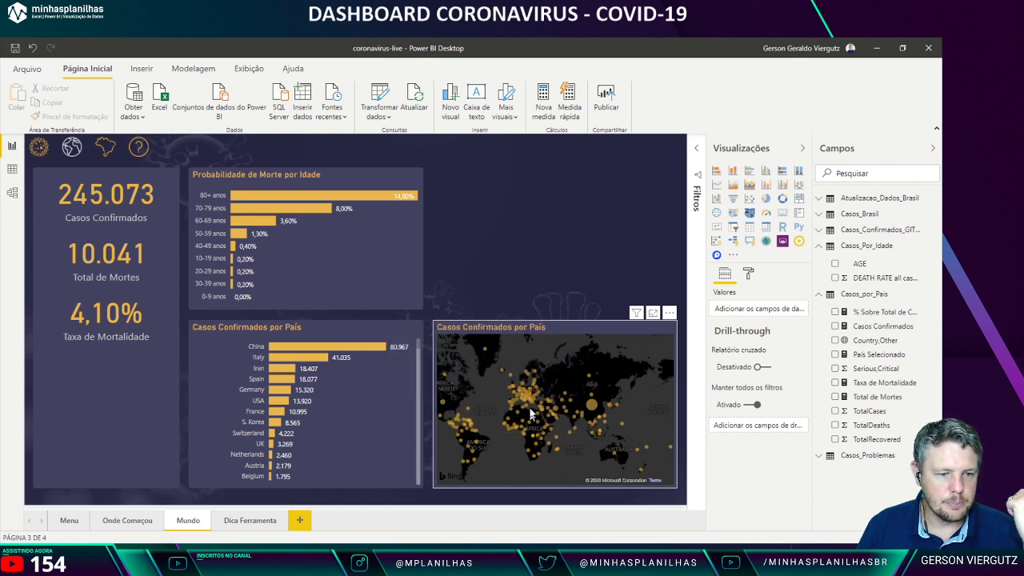
{"action": "mouse_move", "coordinate": [524, 392]}
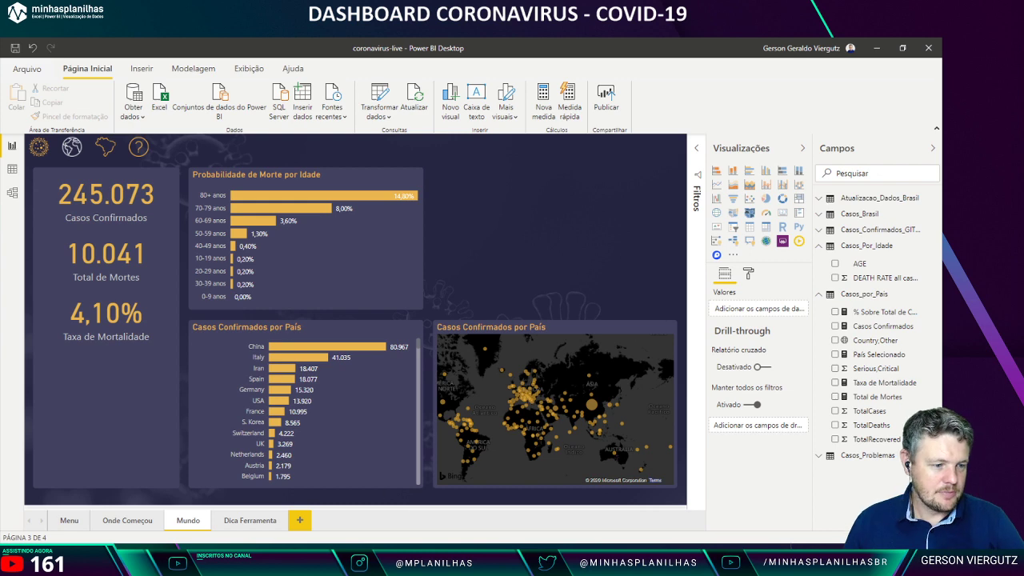
Step: Switch to the published coronavirus report in the browser, examine how Mundo opens and closes its country details table, and return to Power BI Desktop
{"action": "left_click", "coordinate": [180, 505]}
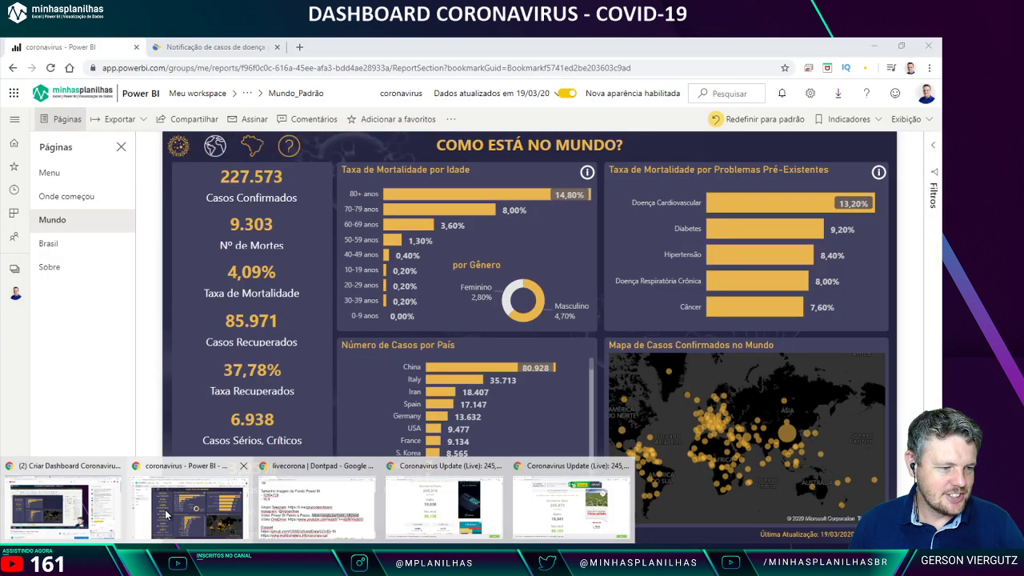
{"action": "left_click", "coordinate": [240, 512]}
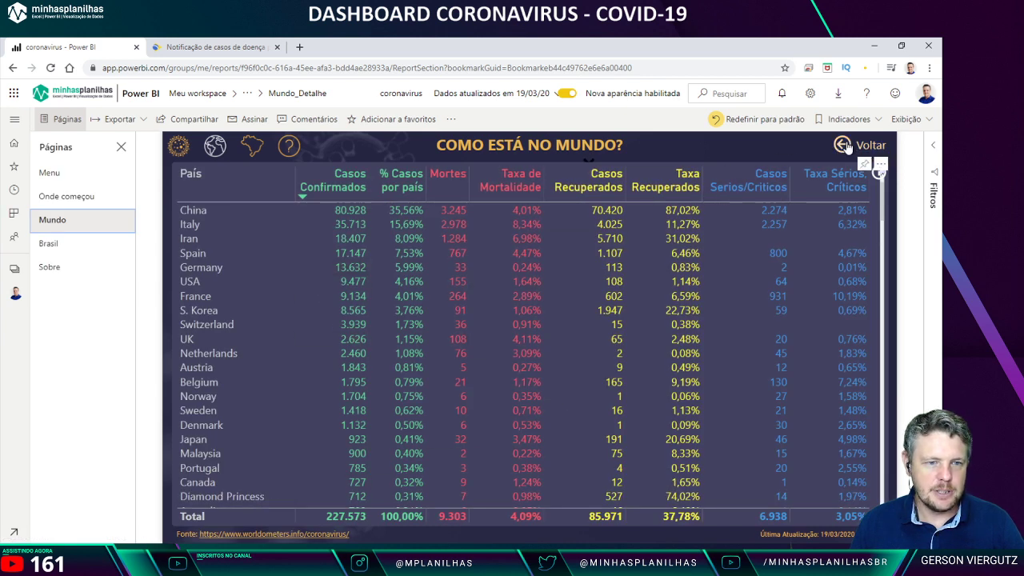
{"action": "left_click", "coordinate": [846, 144]}
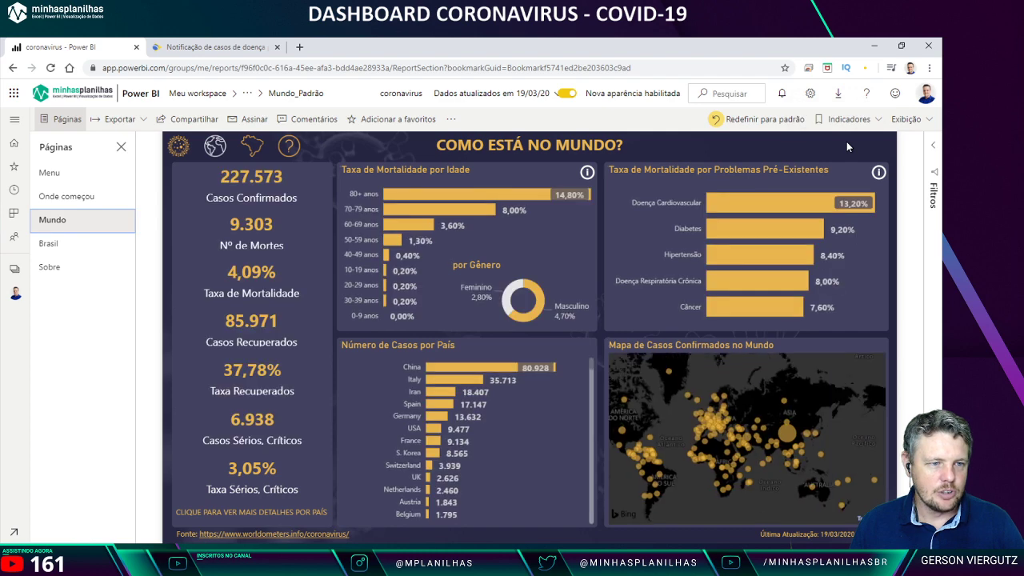
{"action": "left_click", "coordinate": [291, 512]}
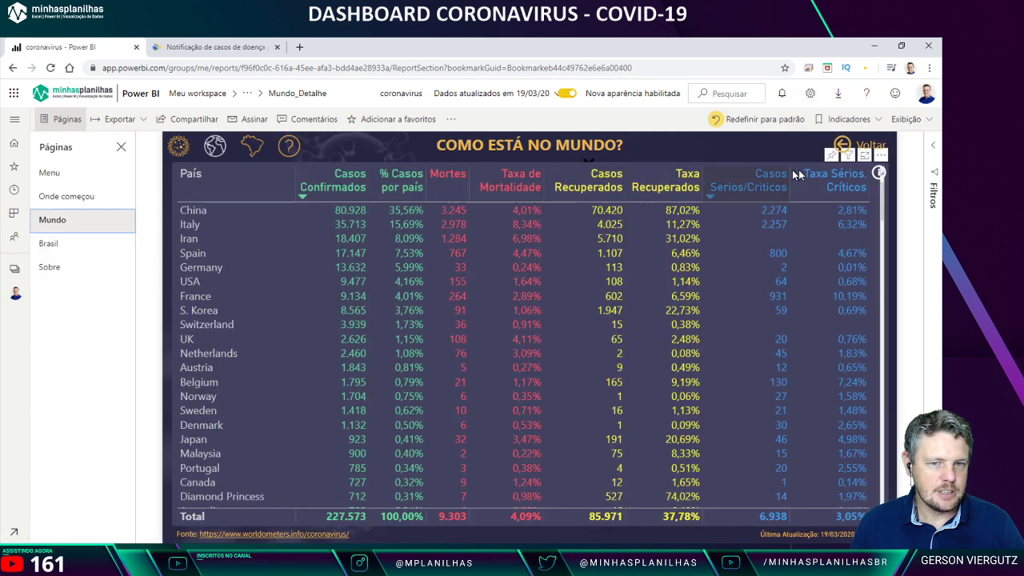
{"action": "left_click", "coordinate": [846, 146]}
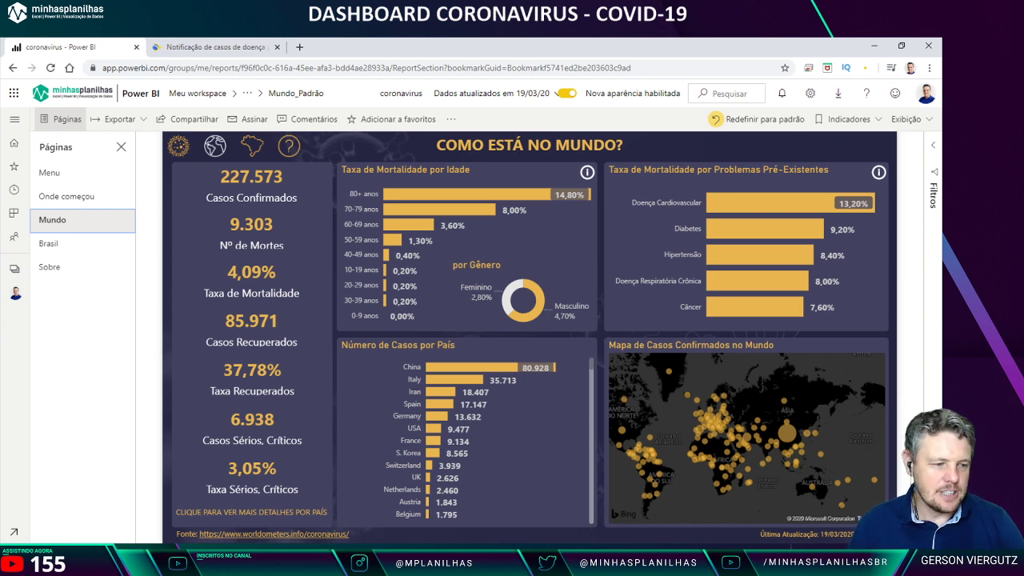
{"action": "key", "text": "alt+Tab"}
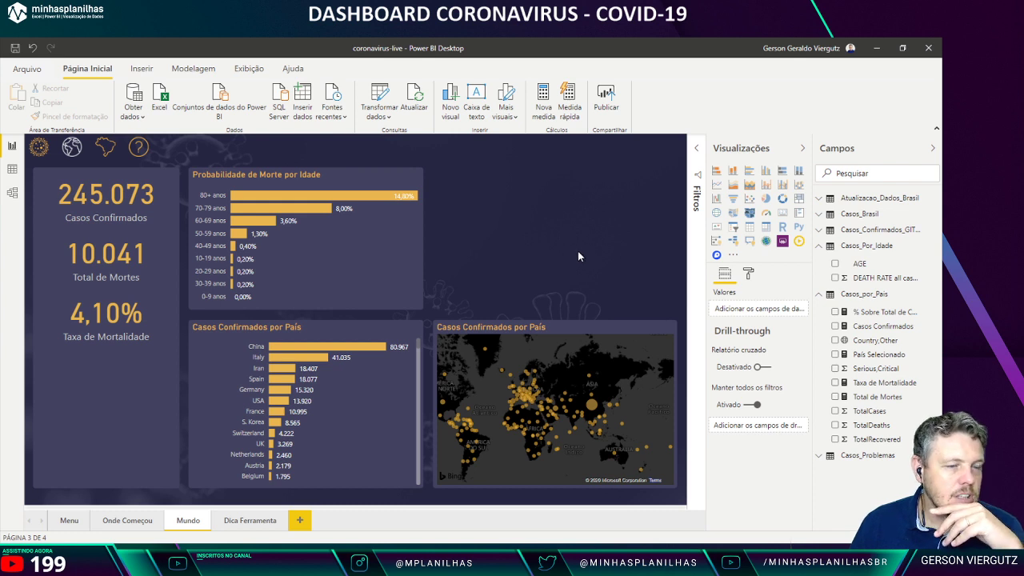
Step: Insert a text box reading "CASOS NO MUNDO" on the Mundo page
{"action": "left_click", "coordinate": [141, 69]}
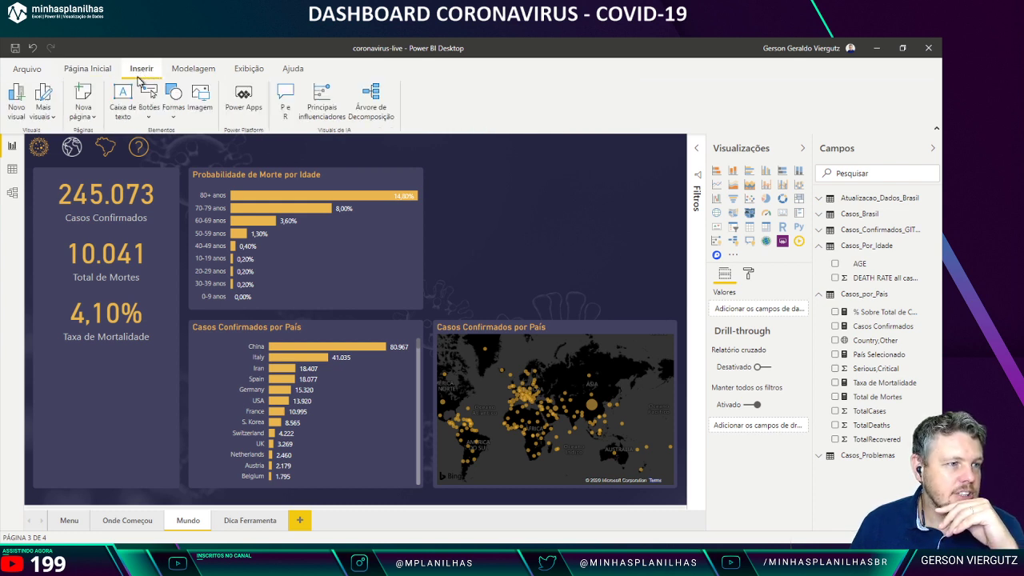
{"action": "left_click", "coordinate": [132, 112]}
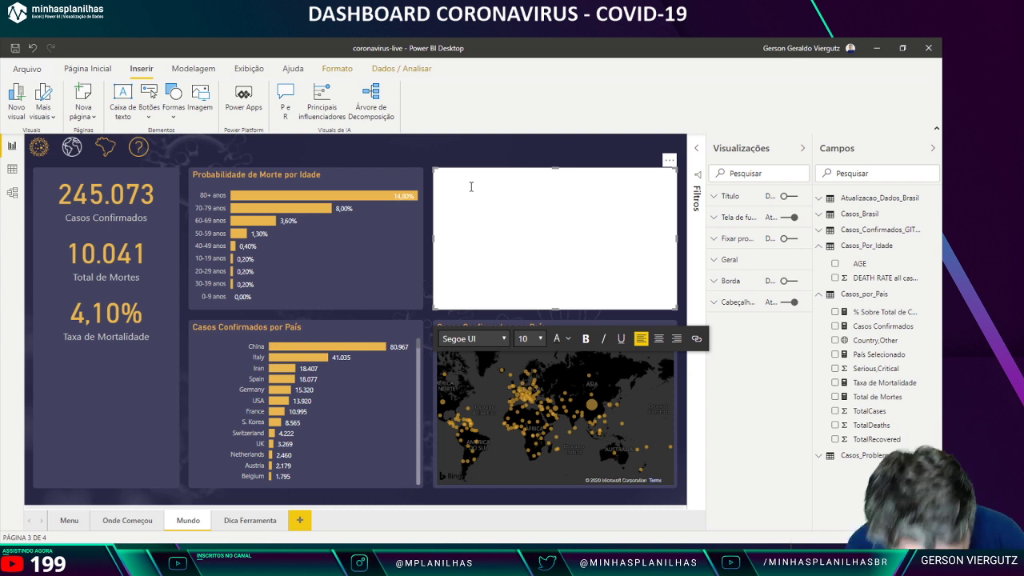
{"action": "type", "text": "CASOS "}
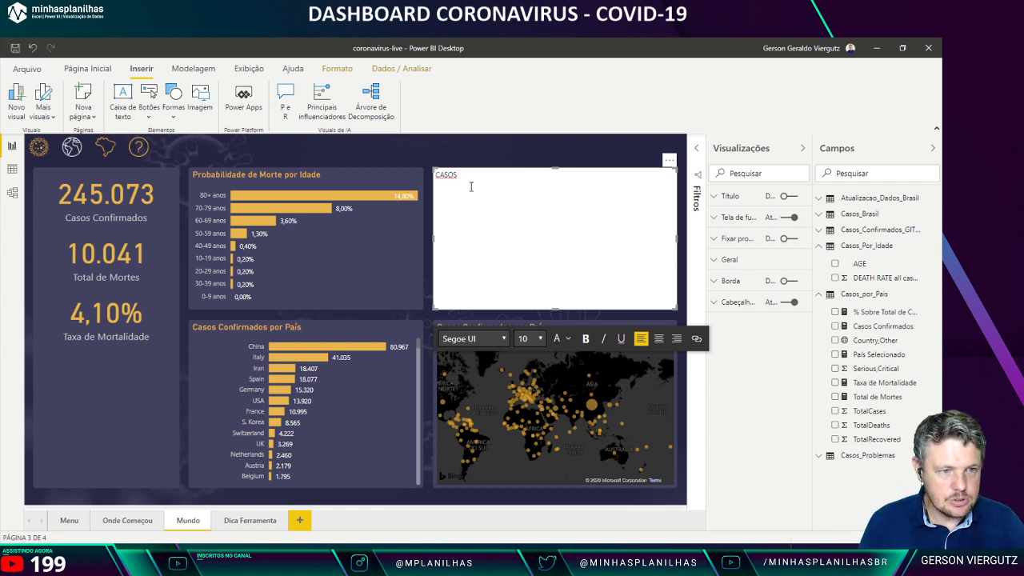
{"action": "type", "text": "NO MUNDO"}
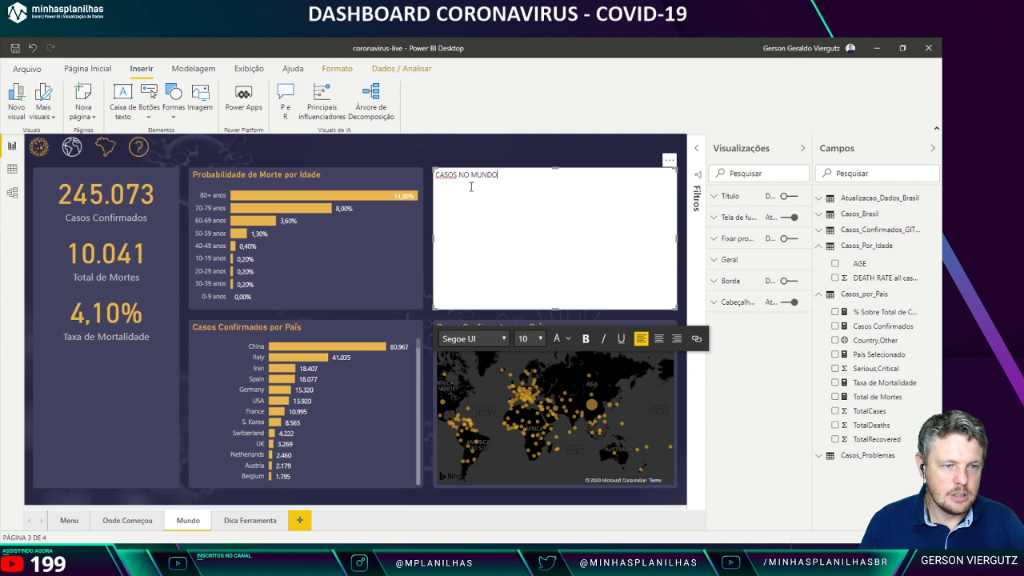
{"action": "left_click", "coordinate": [525, 169]}
Step: Turn off the background and the visual header of the CASOS NO MUNDO text box
{"action": "left_click", "coordinate": [519, 175]}
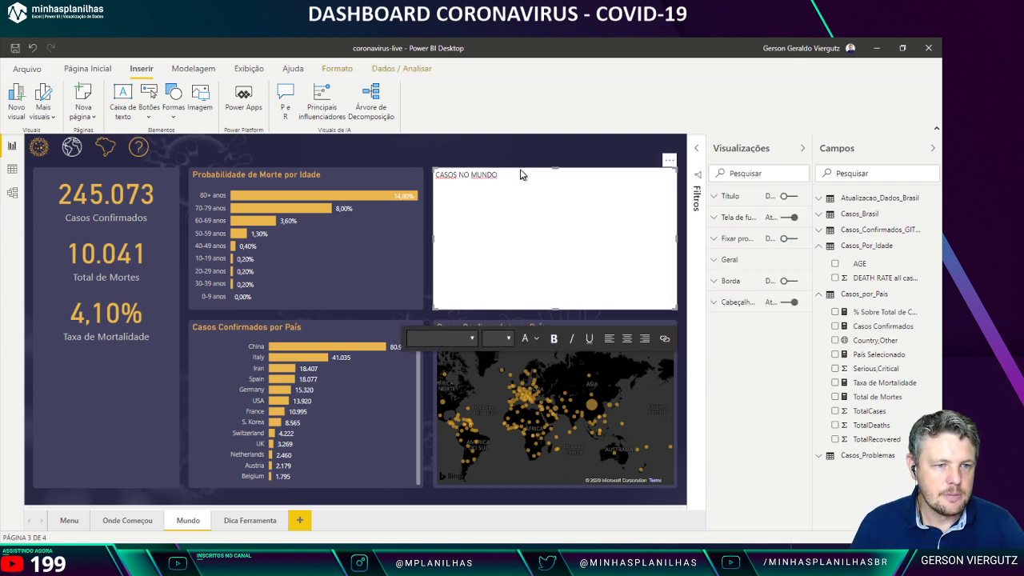
{"action": "left_click", "coordinate": [789, 217]}
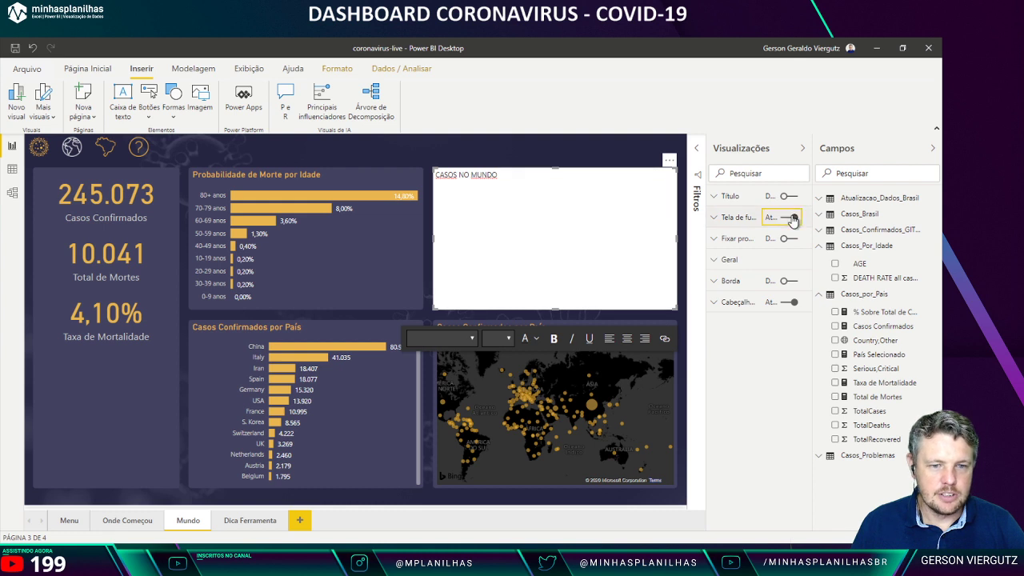
{"action": "left_click", "coordinate": [789, 303]}
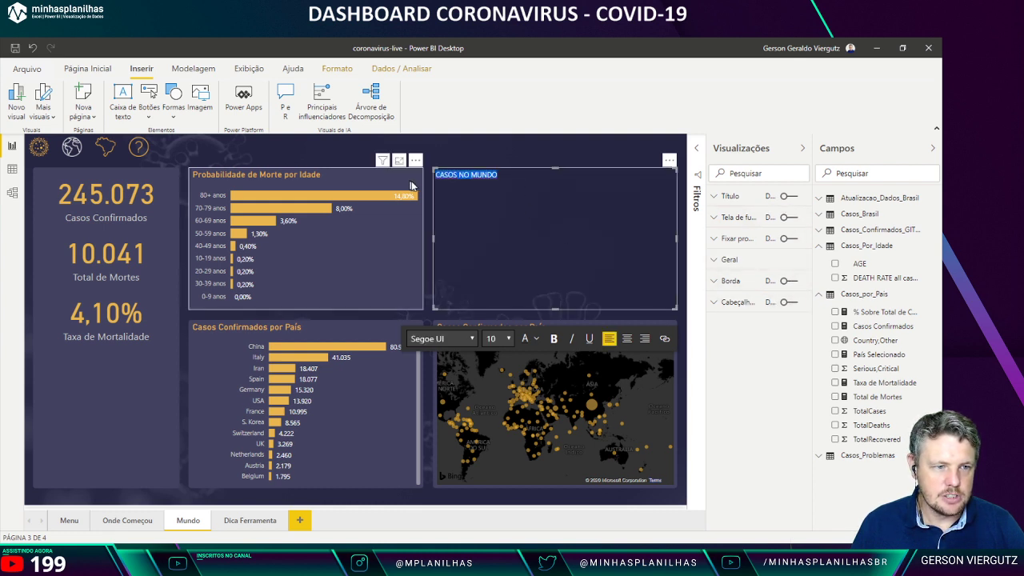
Step: Format the CASOS NO MUNDO text in the recent gold colour at size 16, bold and centred
{"action": "left_click", "coordinate": [535, 339]}
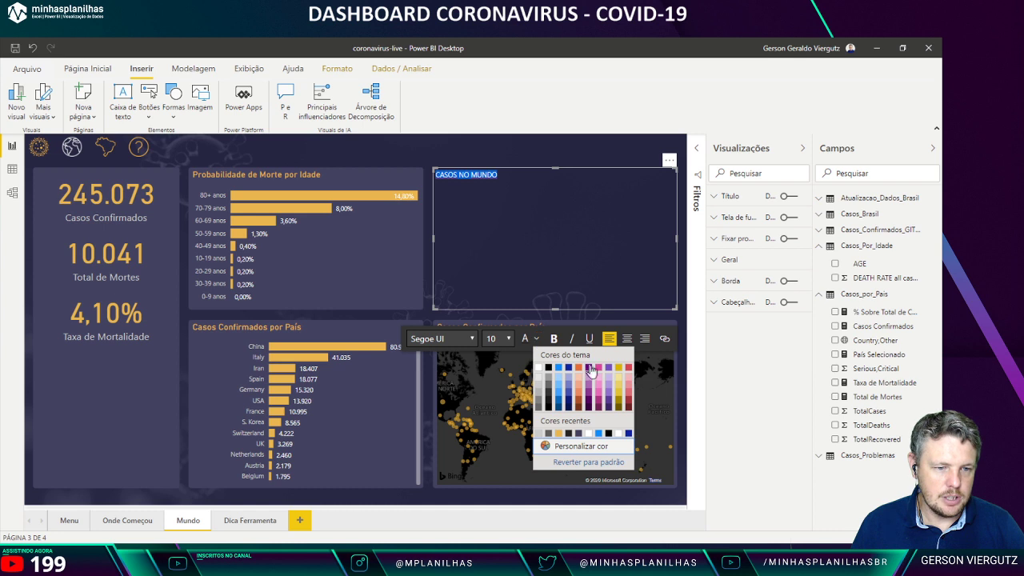
{"action": "left_click", "coordinate": [559, 433]}
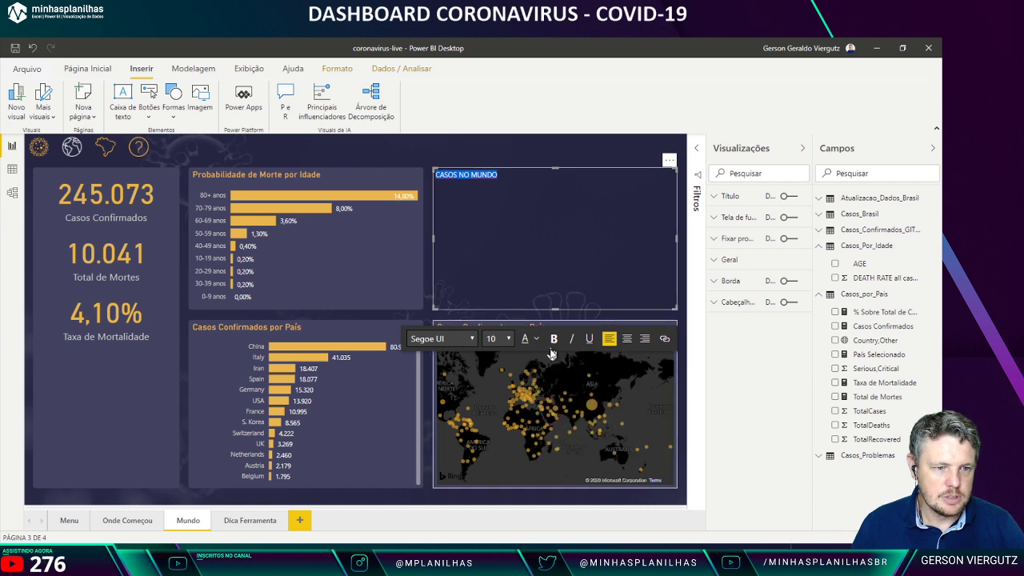
{"action": "left_click", "coordinate": [507, 338]}
{"action": "left_click", "coordinate": [491, 179]}
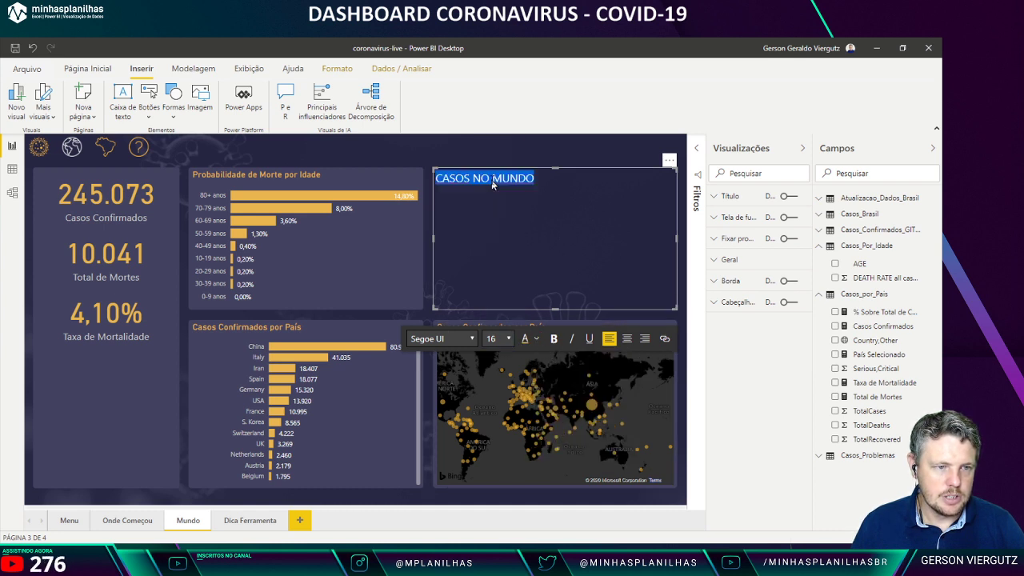
{"action": "key", "text": "ctrl+b"}
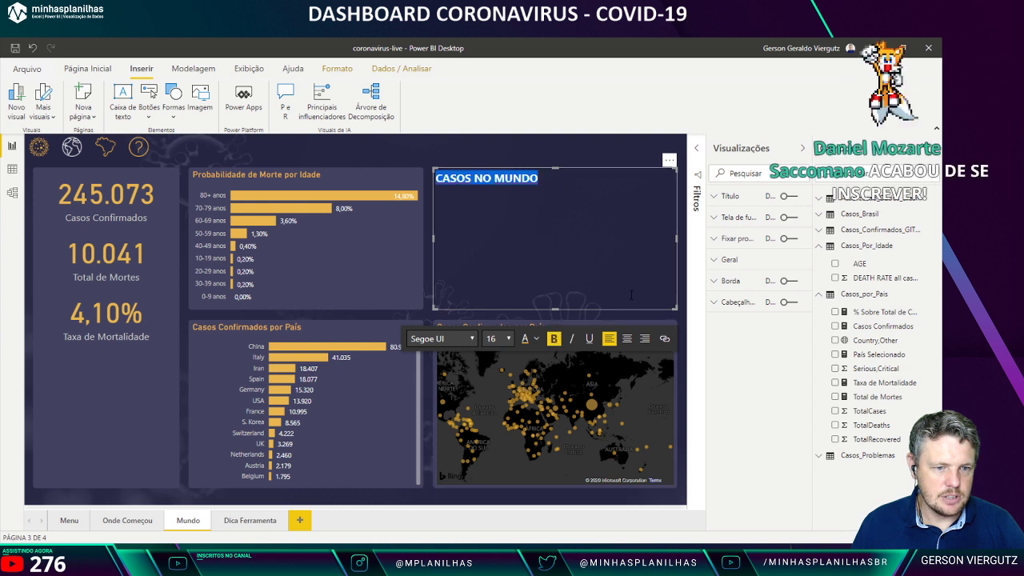
{"action": "key", "text": "ctrl+e"}
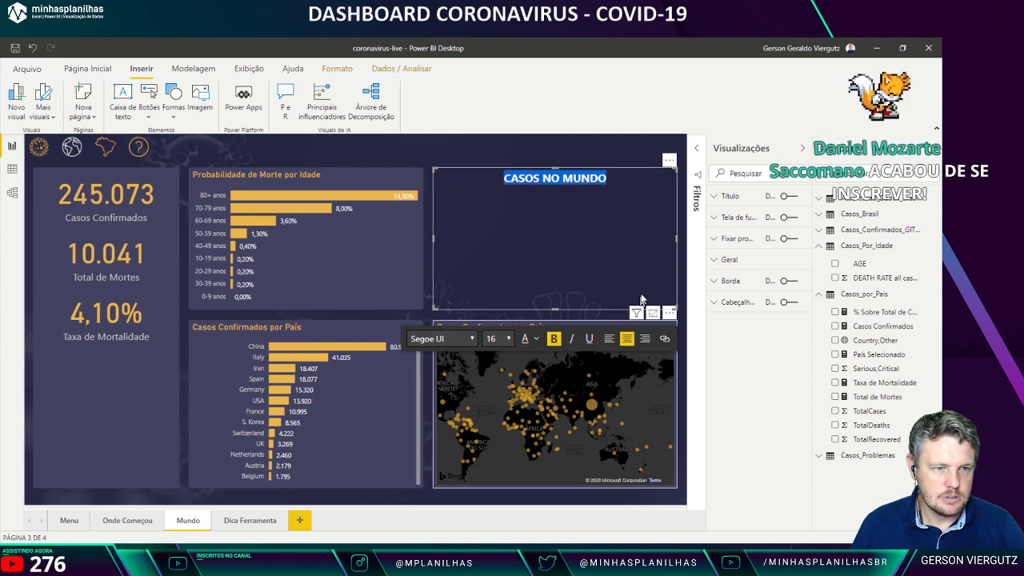
Step: Shrink the CASOS NO MUNDO title to the page's top centre, and place a copy fitted to the indicators panel's width at that panel's foot
{"action": "left_click_drag", "start_coordinate": [676, 310], "coordinate": [604, 191]}
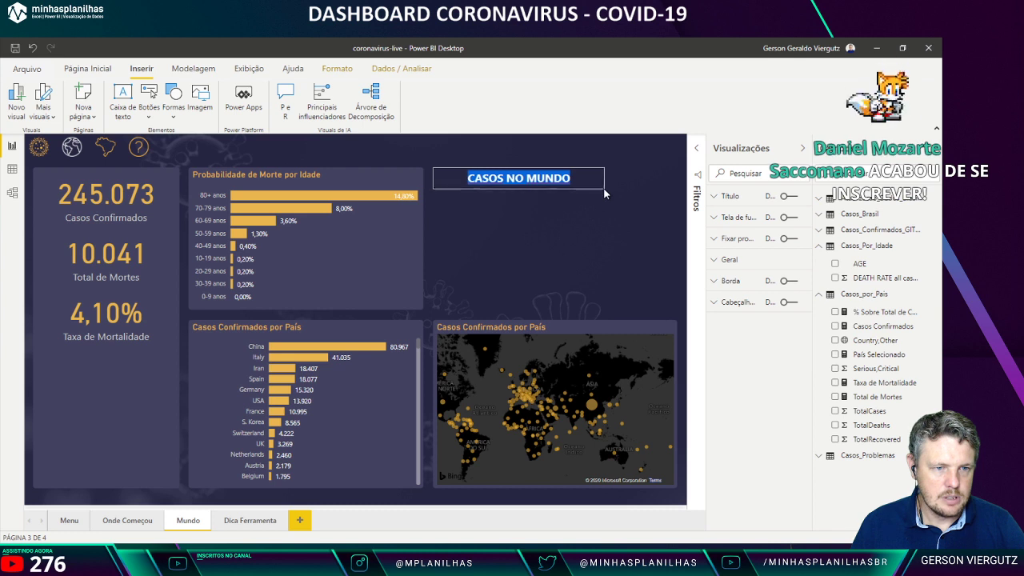
{"action": "left_click_drag", "start_coordinate": [574, 155], "coordinate": [187, 472]}
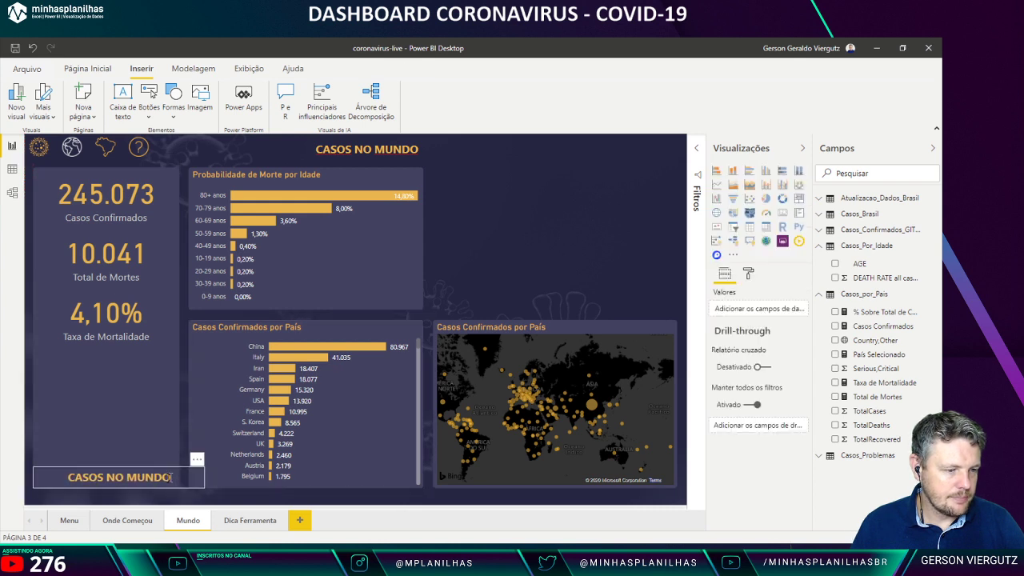
{"action": "left_click", "coordinate": [170, 477]}
{"action": "left_click_drag", "start_coordinate": [204, 480], "coordinate": [55, 478]}
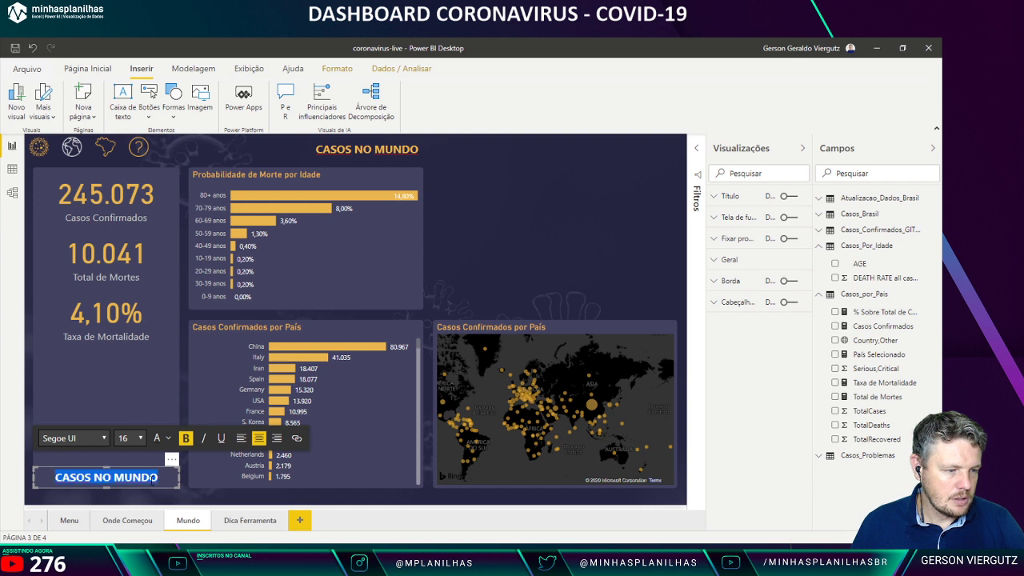
Step: Remove the bold from the copied text box and replace its text with "Clique aqui para detalhes", keeping size 16
{"action": "left_click", "coordinate": [185, 439]}
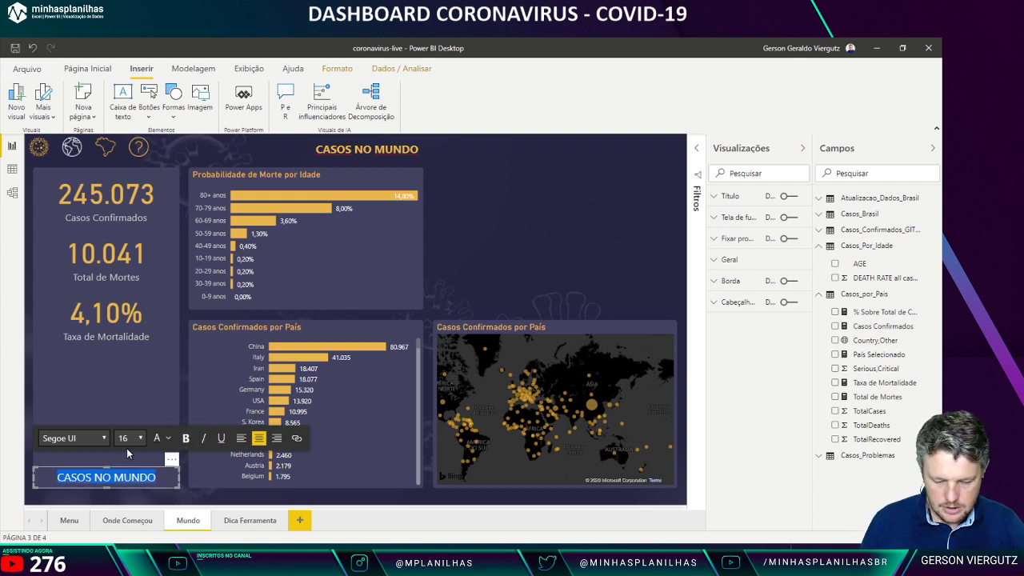
{"action": "type", "text": "C"}
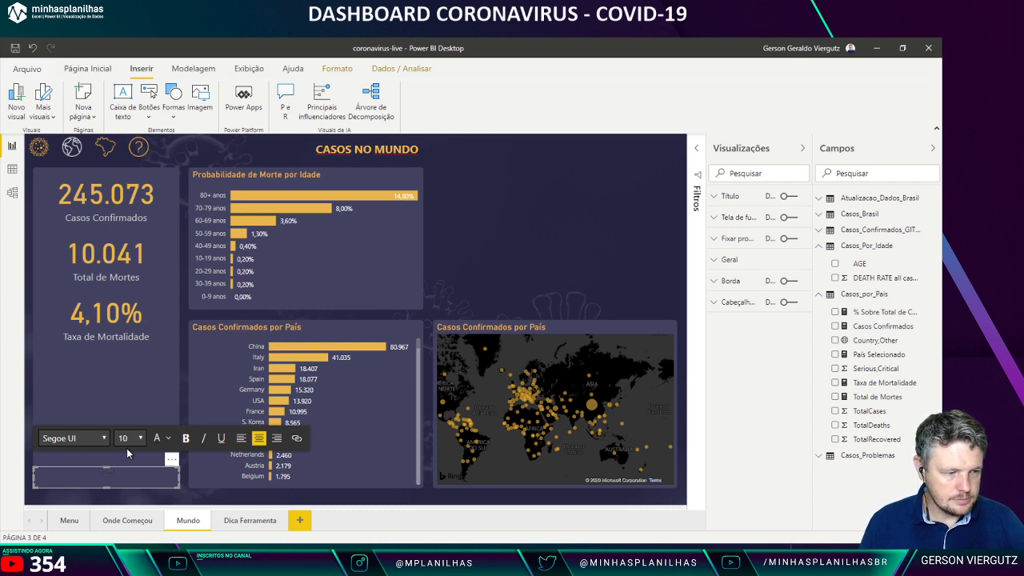
{"action": "key", "text": "ctrl+z"}
{"action": "key", "text": "ctrl+a"}
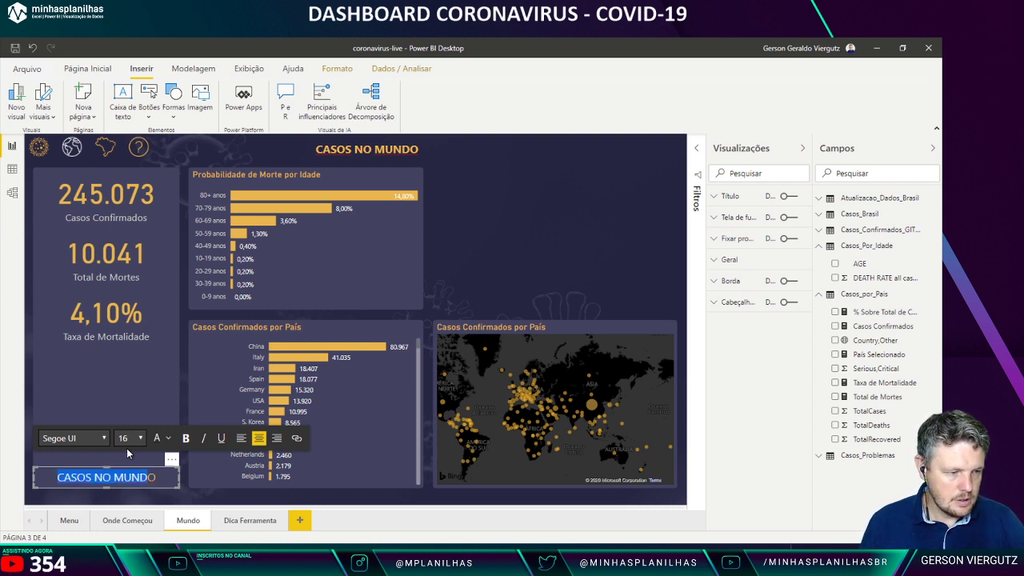
{"action": "key", "text": "BackSpace"}
{"action": "type", "text": "Cliq"}
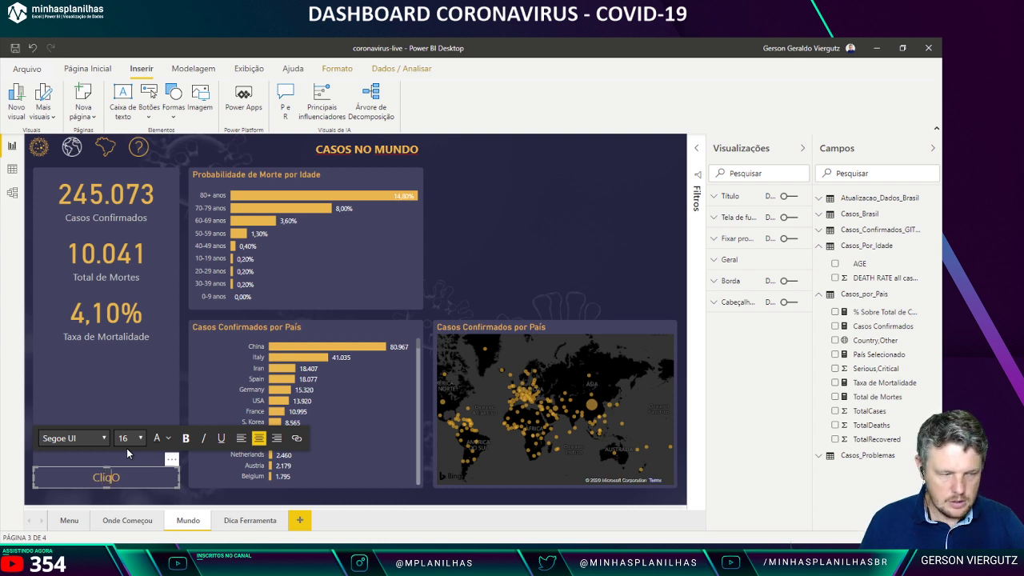
{"action": "type", "text": "ue aqui para detalhes"}
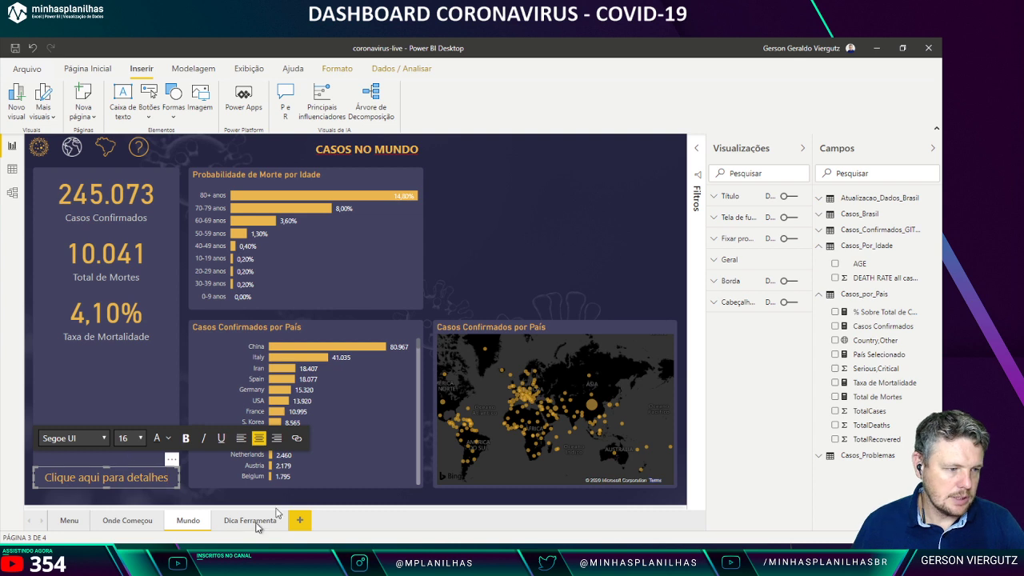
{"action": "left_click", "coordinate": [553, 244]}
{"action": "key", "text": "ctrl+z"}
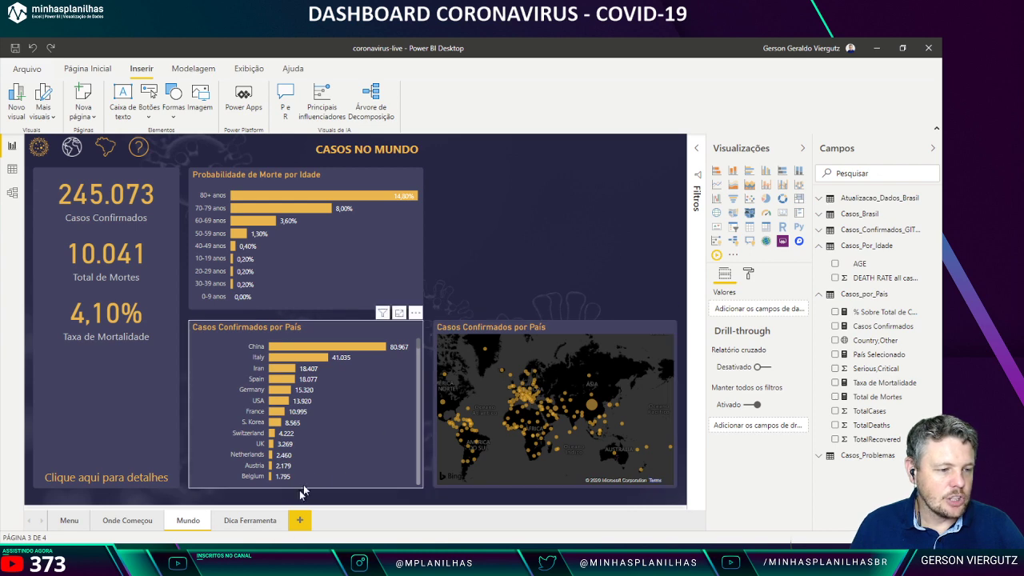
Step: Review in the published Power BI report in the browser how the Mundo page's details link opens the country table and returns
{"action": "mouse_move", "coordinate": [303, 538]}
{"action": "left_click", "coordinate": [216, 520]}
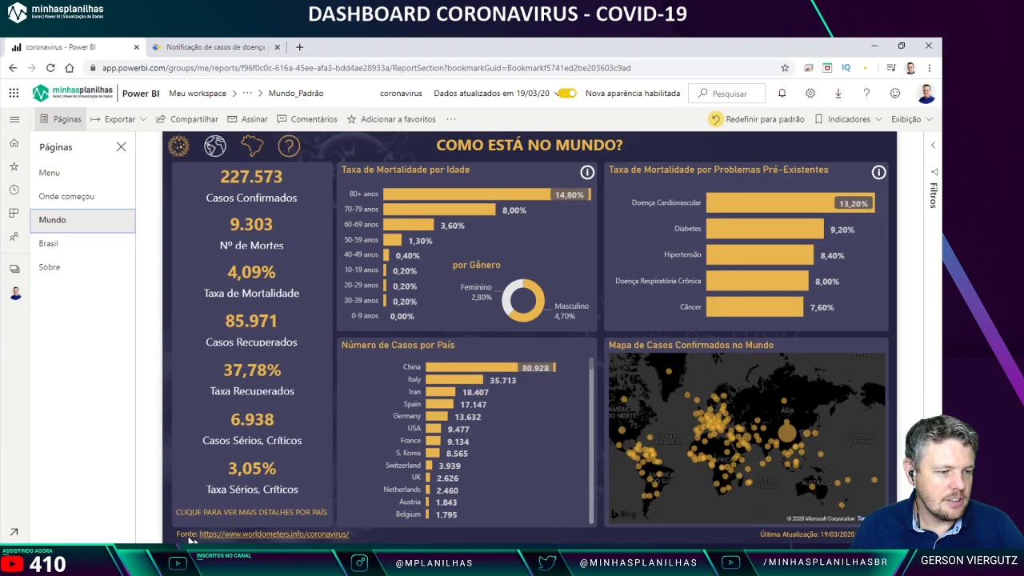
{"action": "left_click", "coordinate": [235, 514]}
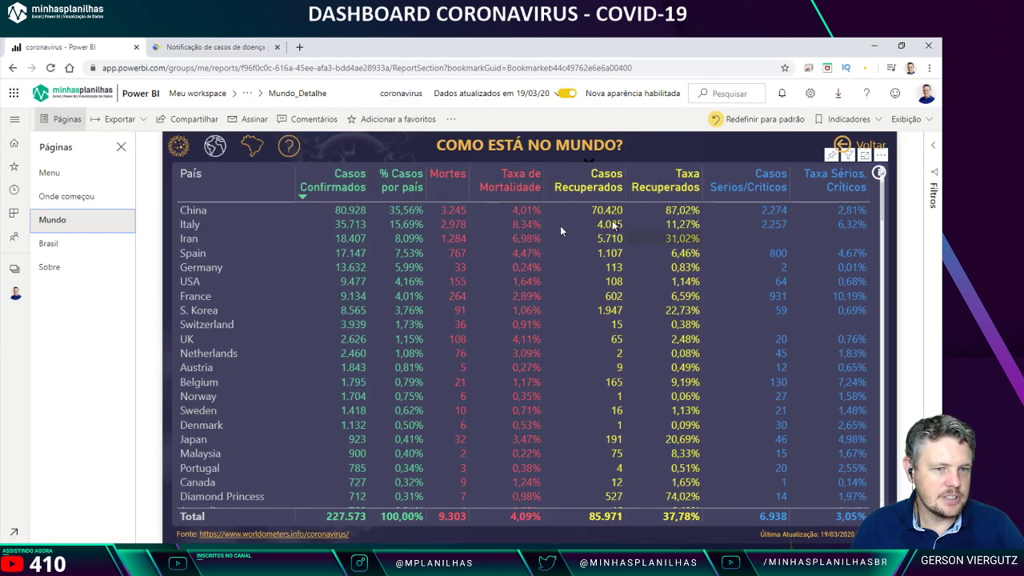
{"action": "left_click", "coordinate": [846, 146]}
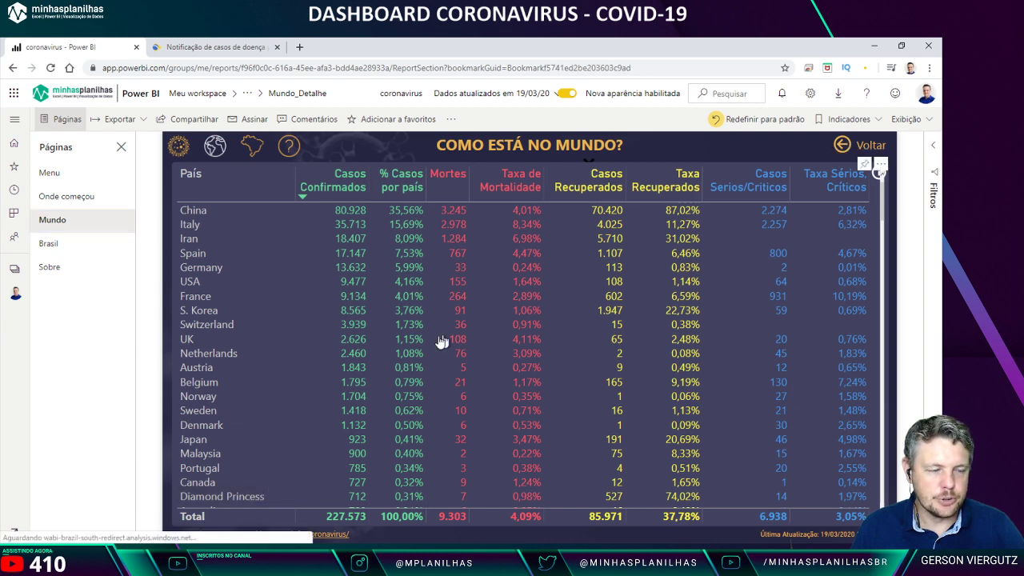
{"action": "key", "text": "alt+Tab"}
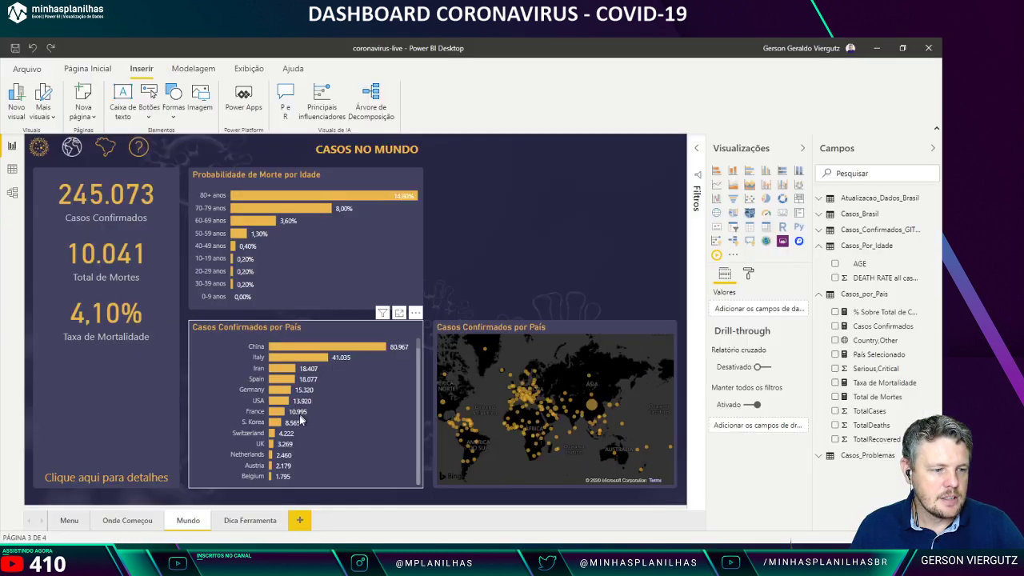
{"action": "left_click", "coordinate": [119, 467]}
{"action": "left_click", "coordinate": [119, 465]}
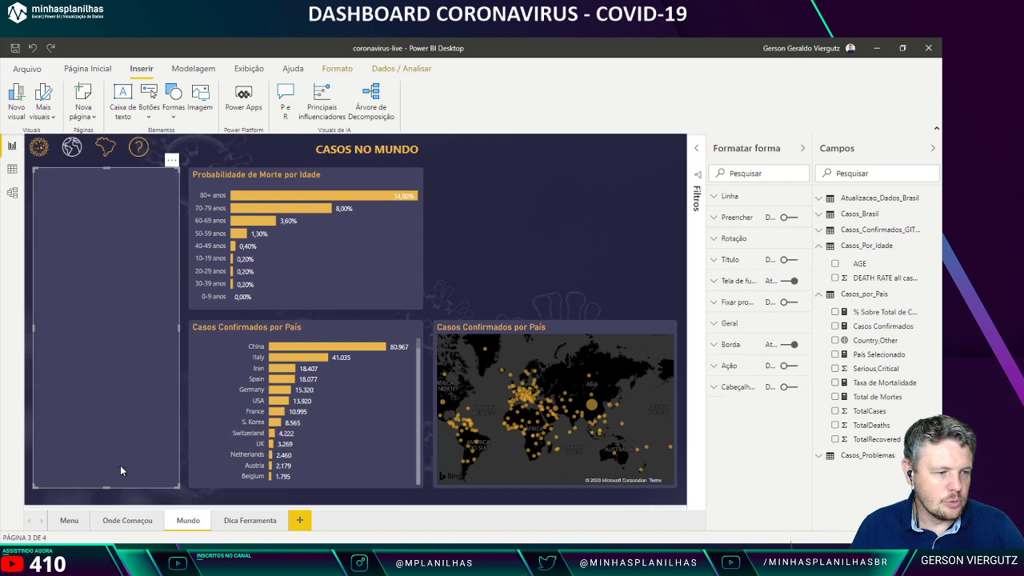
{"action": "left_click", "coordinate": [128, 491]}
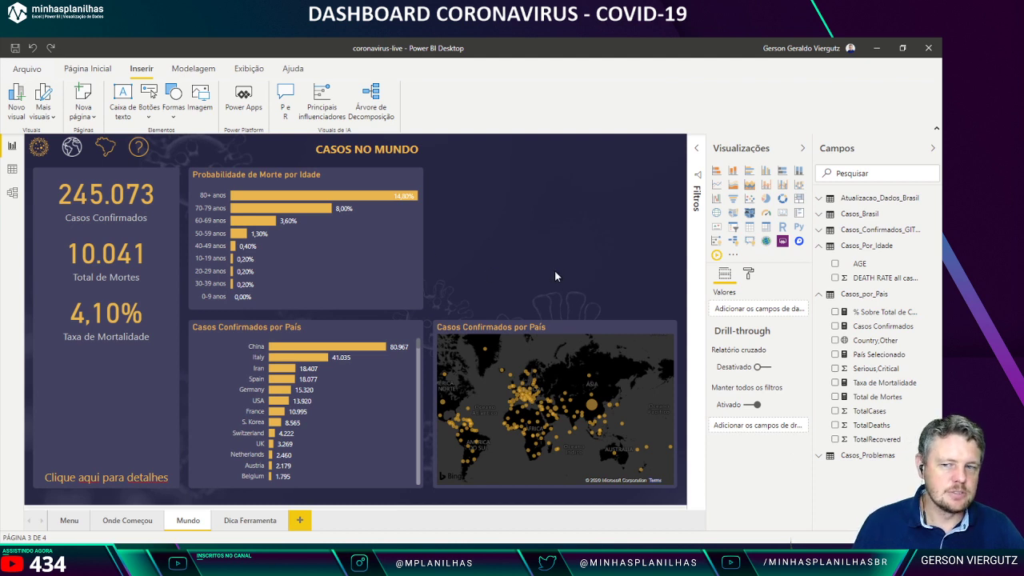
Step: Insert a table visual on the Mundo page and enlarge it to cover the whole content area below the title
{"action": "left_click", "coordinate": [749, 226]}
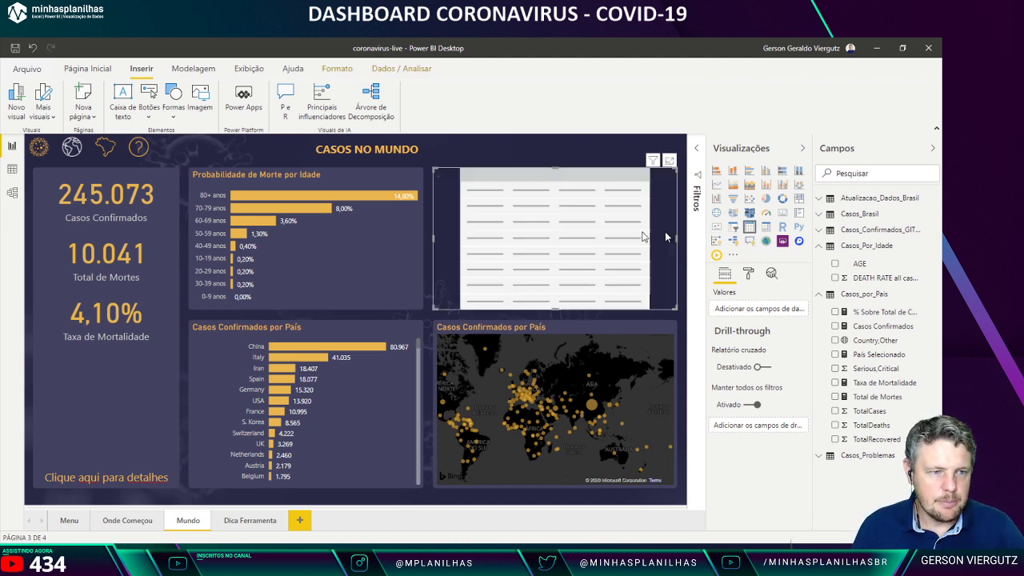
{"action": "left_click_drag", "start_coordinate": [505, 171], "coordinate": [108, 173]}
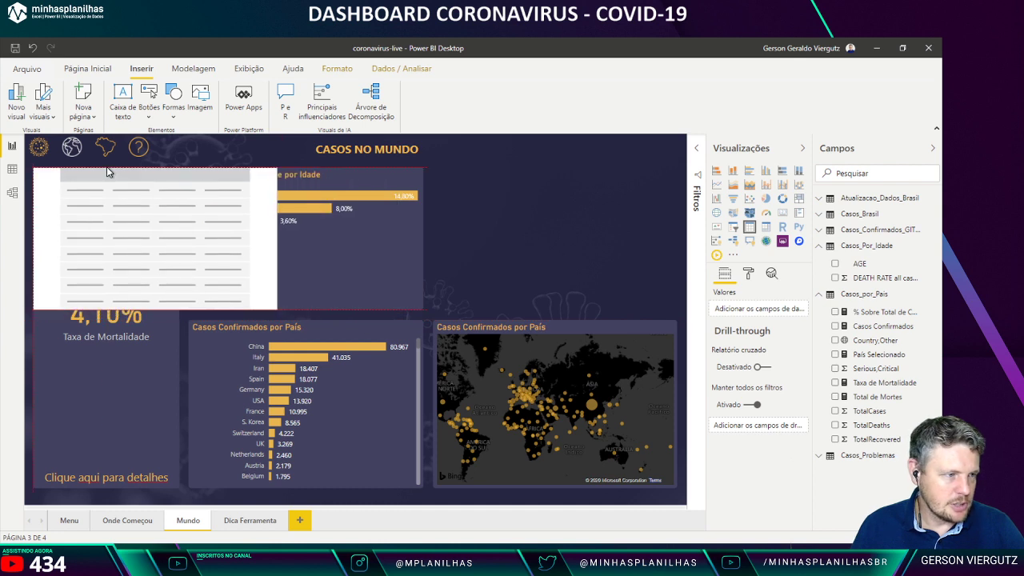
{"action": "left_click", "coordinate": [272, 304]}
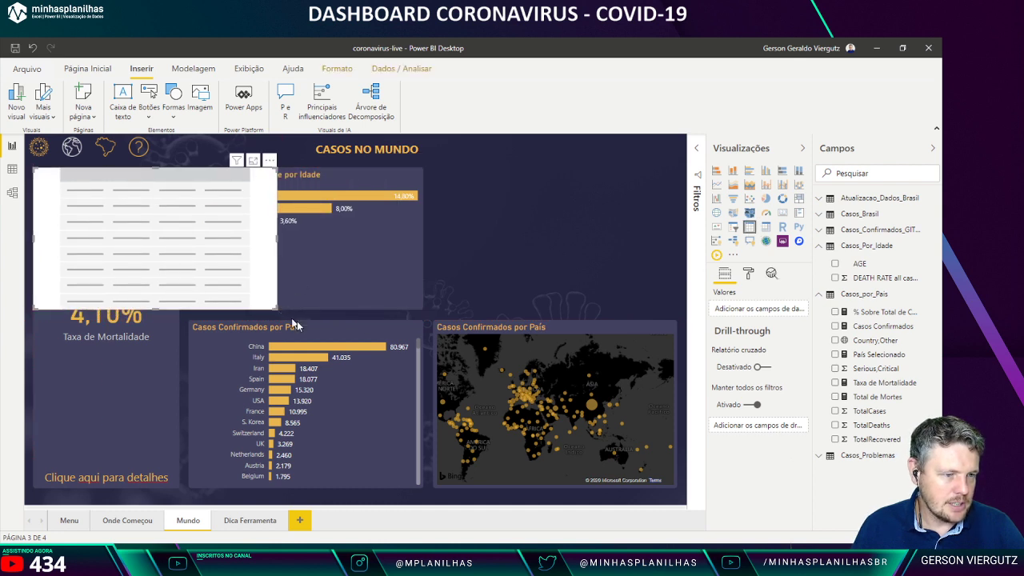
{"action": "left_click_drag", "start_coordinate": [277, 309], "coordinate": [676, 486]}
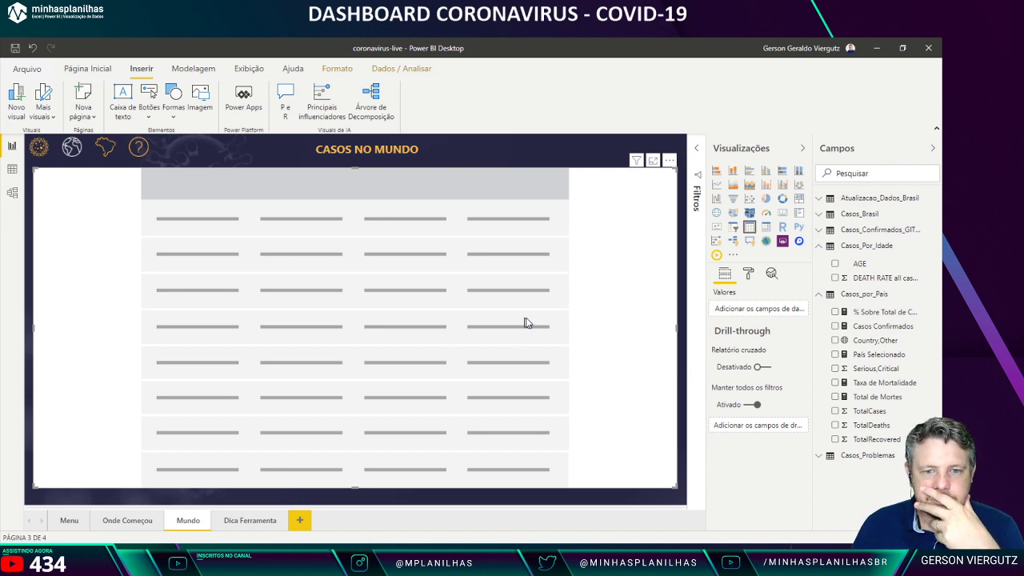
Step: Add Country,Other, Casos Confirmados, Total de Mortes and Taxa de Mortalidade from Casos_por_País as the table's columns, in that order
{"action": "left_click_drag", "start_coordinate": [875, 345], "coordinate": [743, 312]}
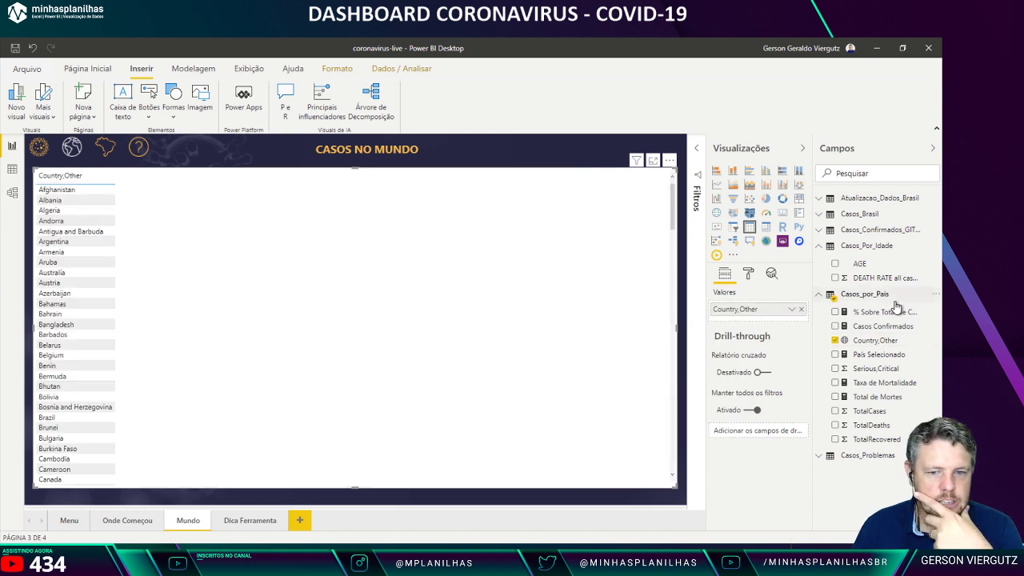
{"action": "left_click_drag", "start_coordinate": [877, 330], "coordinate": [766, 323]}
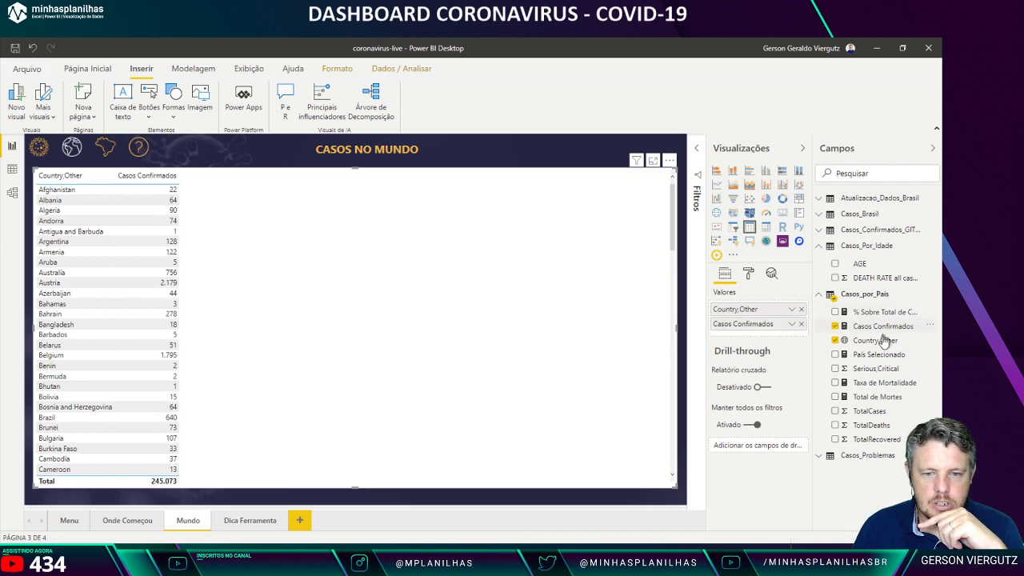
{"action": "left_click_drag", "start_coordinate": [880, 396], "coordinate": [756, 334]}
{"action": "left_click_drag", "start_coordinate": [880, 382], "coordinate": [774, 353]}
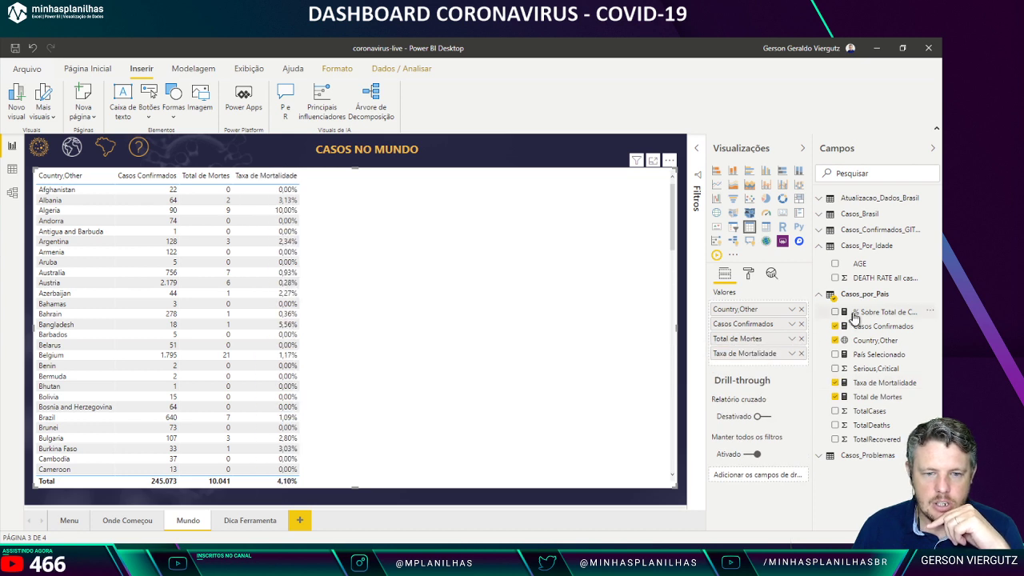
Step: Add % Sobre Total de Casos after the Casos Confirmados column and sort the table by Casos Confirmados in descending order
{"action": "left_click_drag", "start_coordinate": [848, 314], "coordinate": [757, 320]}
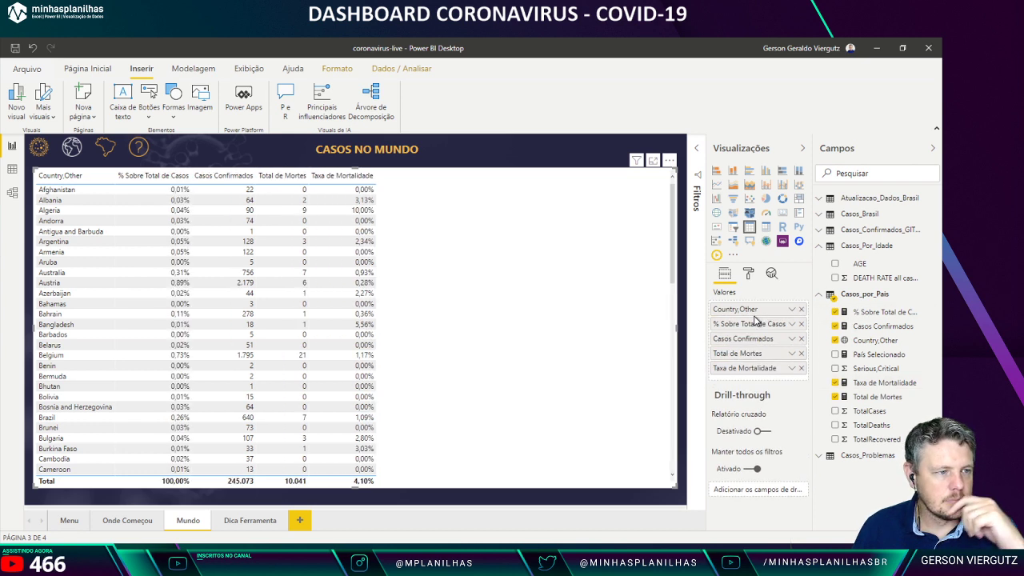
{"action": "left_click", "coordinate": [225, 176]}
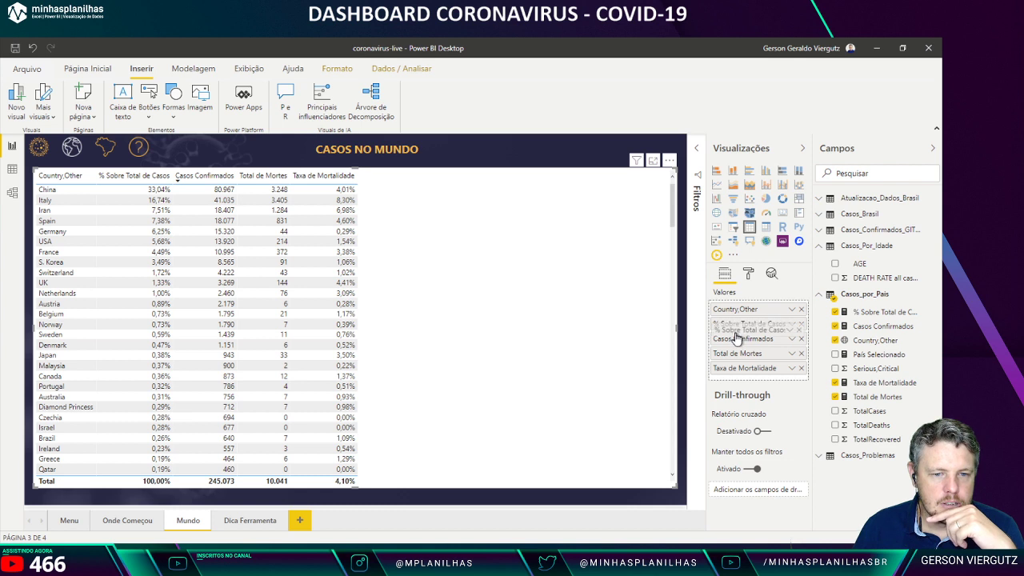
{"action": "left_click_drag", "start_coordinate": [737, 344], "coordinate": [736, 322]}
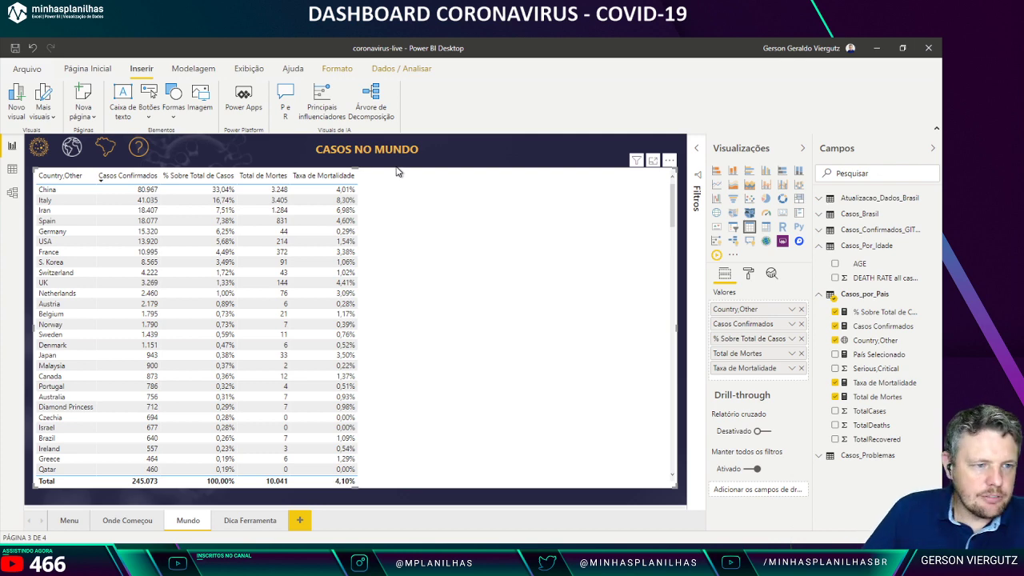
Step: Copy the formatting of the Probabilidade de Morte por Idade chart onto the country table, keeping the table at its full height
{"action": "left_click_drag", "start_coordinate": [352, 168], "coordinate": [357, 184]}
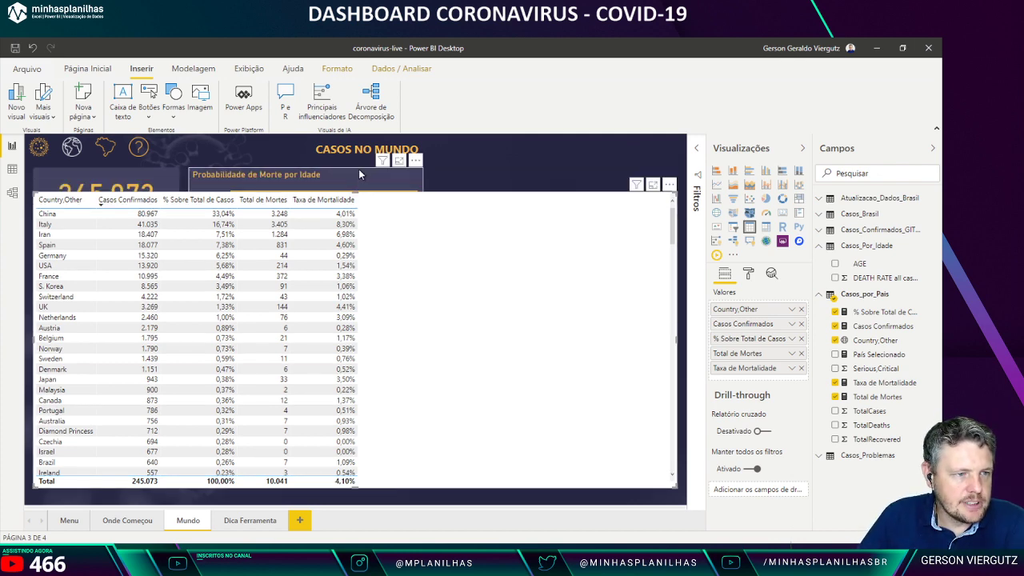
{"action": "left_click", "coordinate": [359, 174]}
{"action": "left_click", "coordinate": [72, 69]}
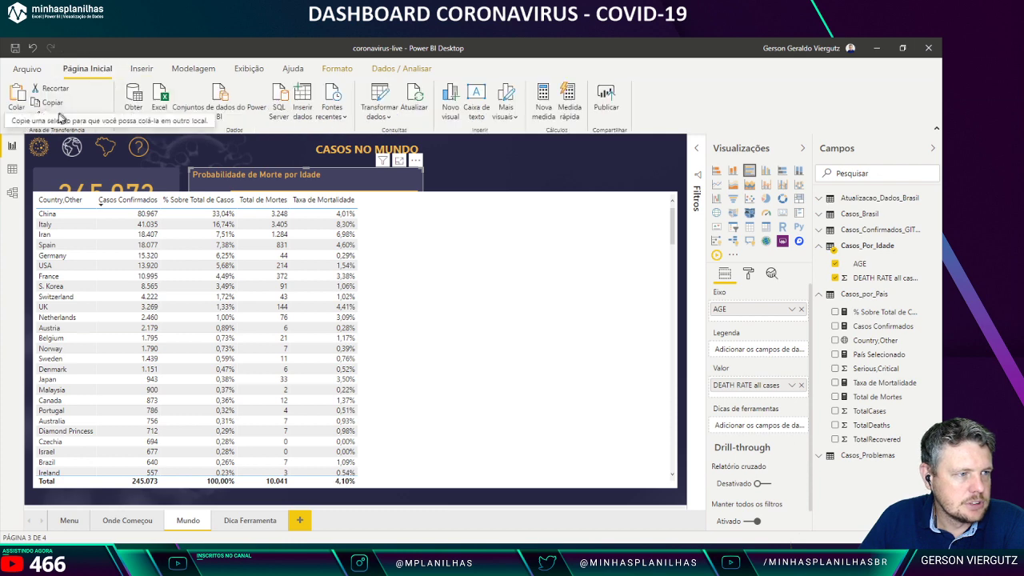
{"action": "left_click", "coordinate": [72, 116]}
{"action": "left_click", "coordinate": [494, 206]}
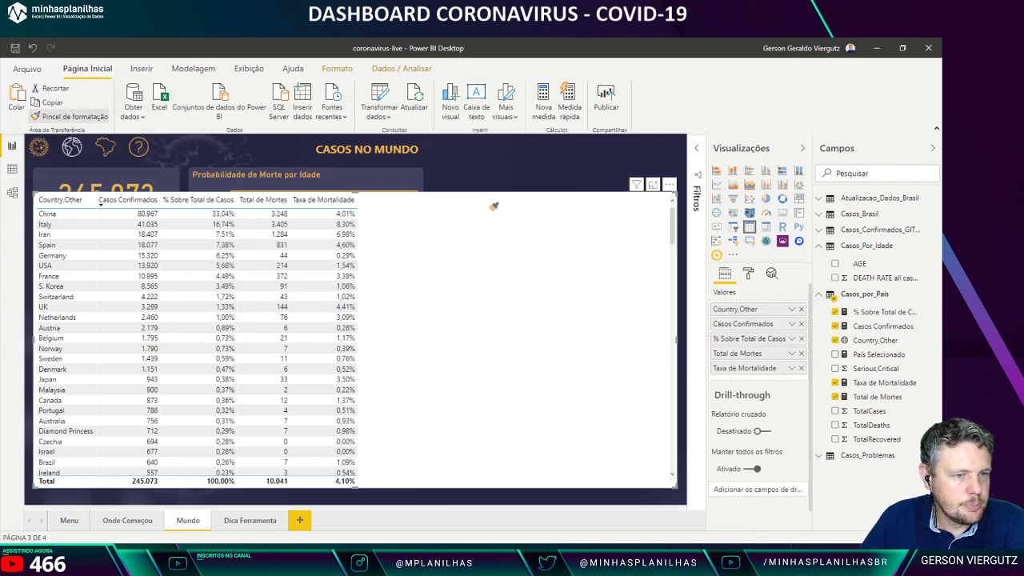
{"action": "left_click", "coordinate": [490, 157]}
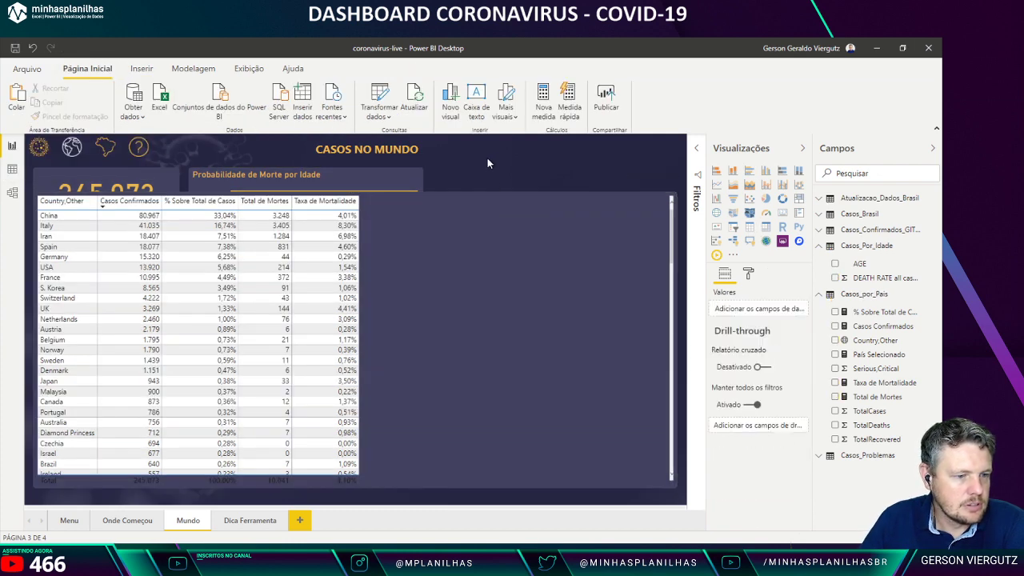
{"action": "left_click", "coordinate": [472, 255]}
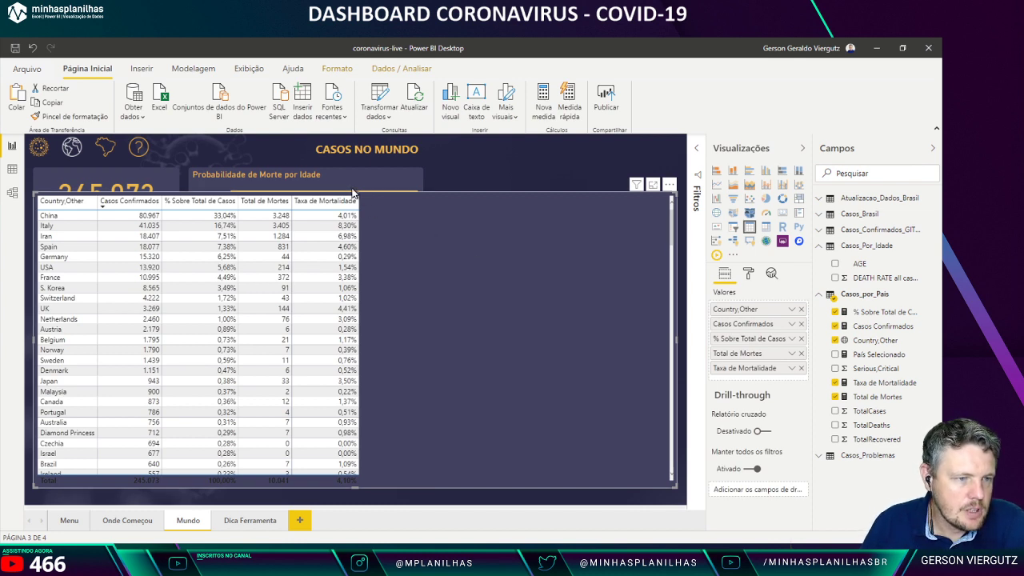
{"action": "left_click_drag", "start_coordinate": [353, 192], "coordinate": [356, 168]}
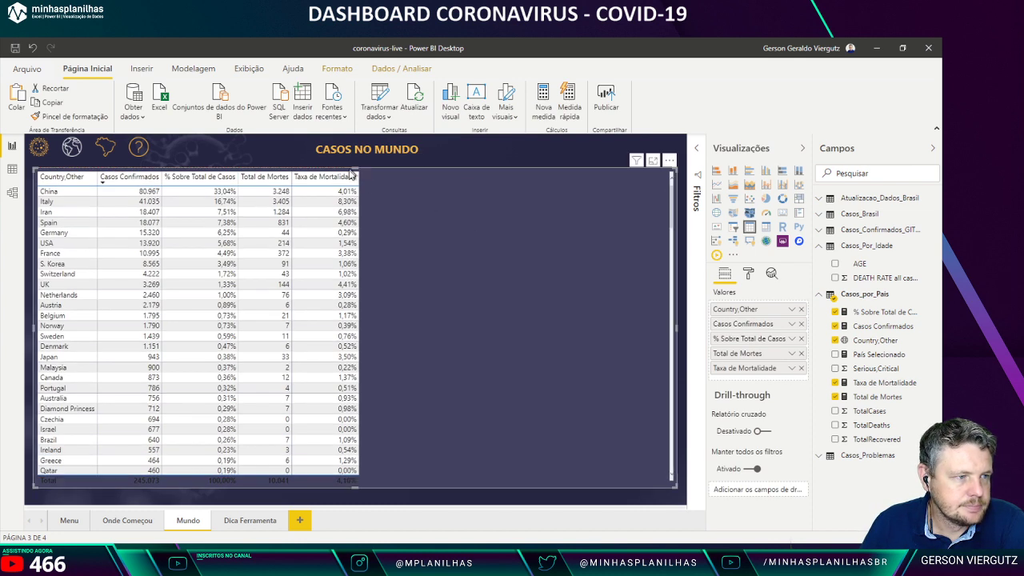
Step: Set the country table's style to Nenhum
{"action": "left_click", "coordinate": [749, 273]}
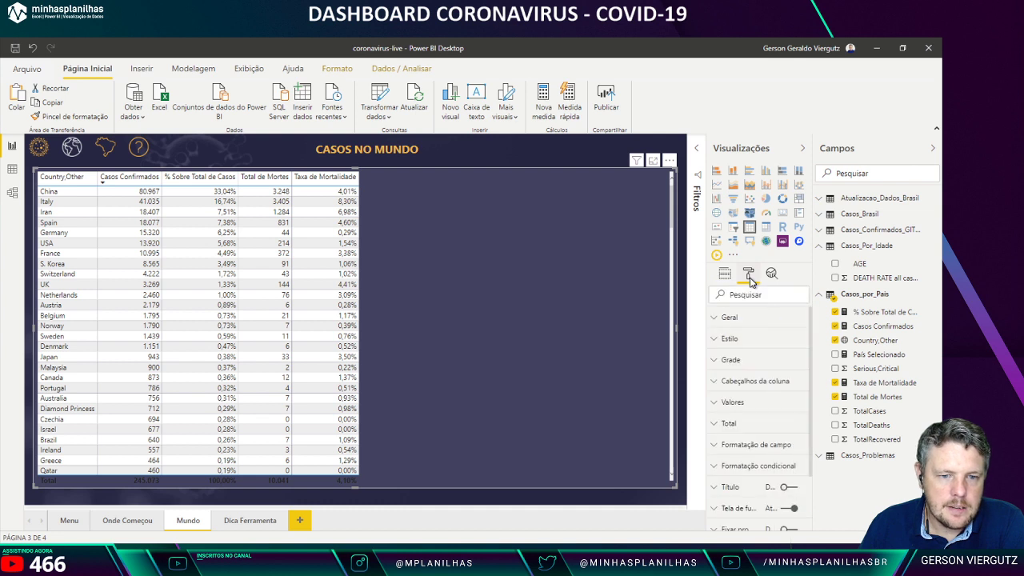
{"action": "left_click", "coordinate": [728, 339]}
{"action": "left_click", "coordinate": [739, 373]}
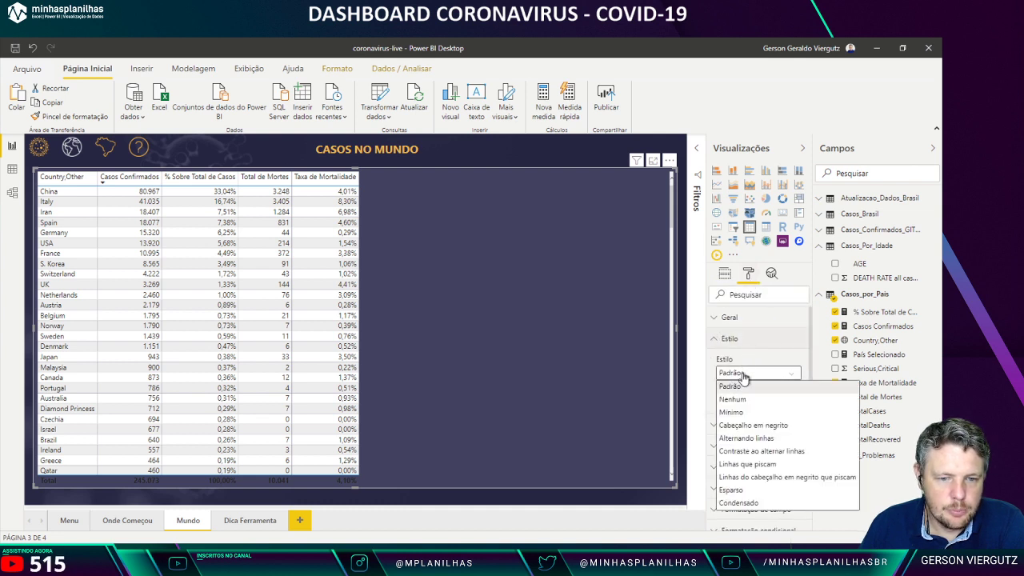
{"action": "left_click", "coordinate": [732, 399]}
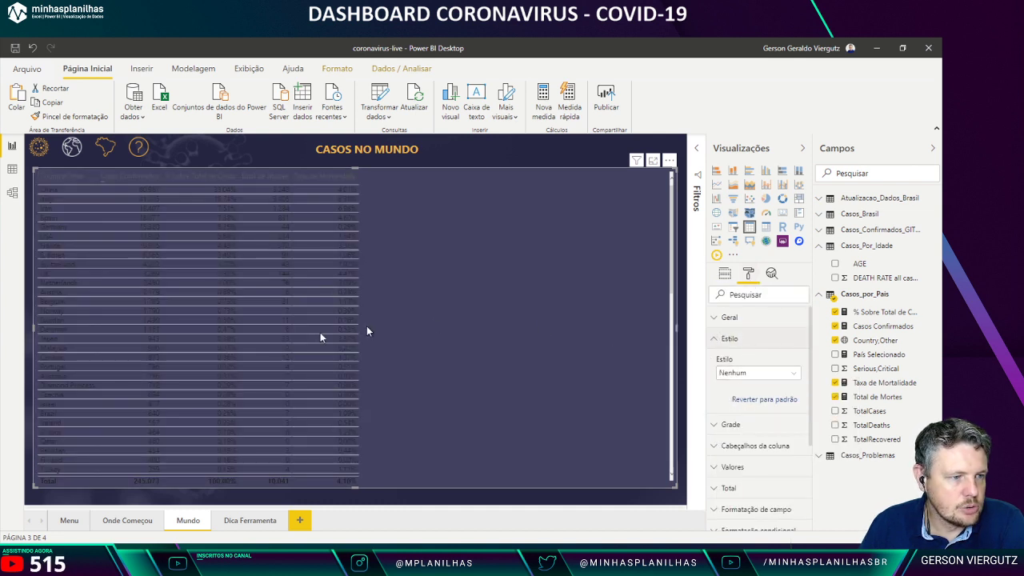
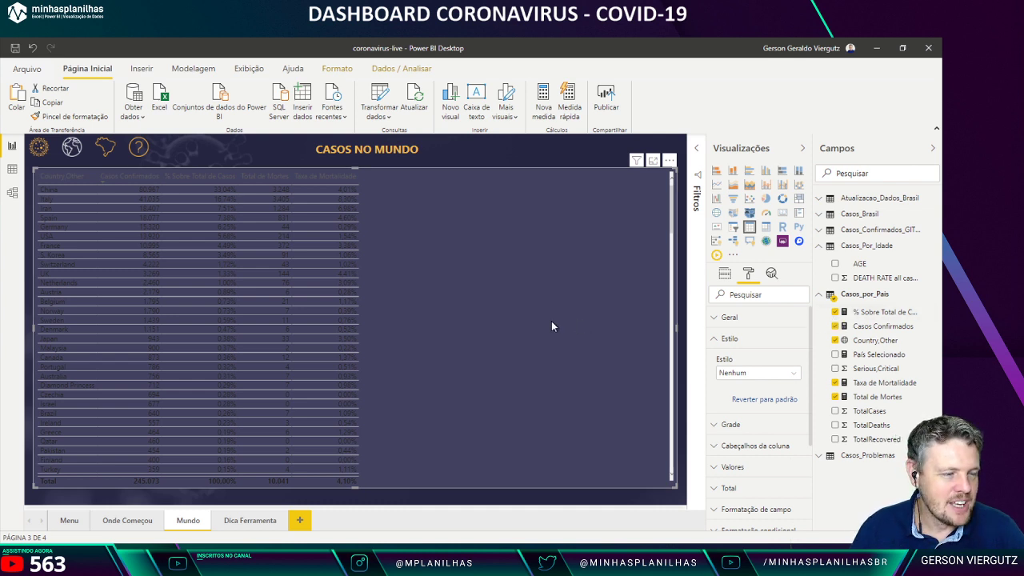
Step: Turn off the horizontal grid of the country table
{"action": "left_click", "coordinate": [719, 341]}
{"action": "left_click", "coordinate": [719, 321]}
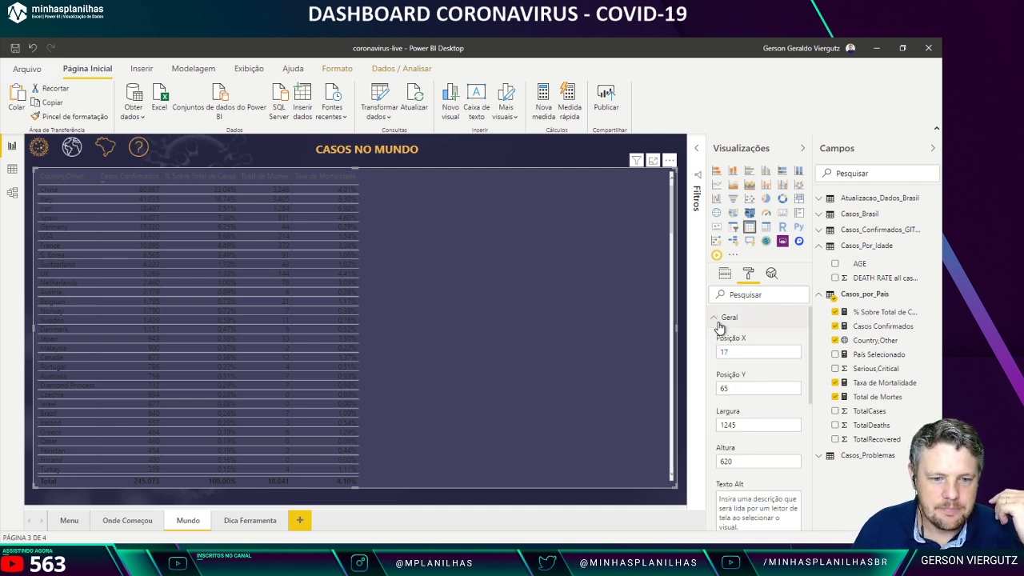
{"action": "left_click", "coordinate": [719, 323]}
{"action": "left_click", "coordinate": [720, 339]}
{"action": "left_click", "coordinate": [720, 339]}
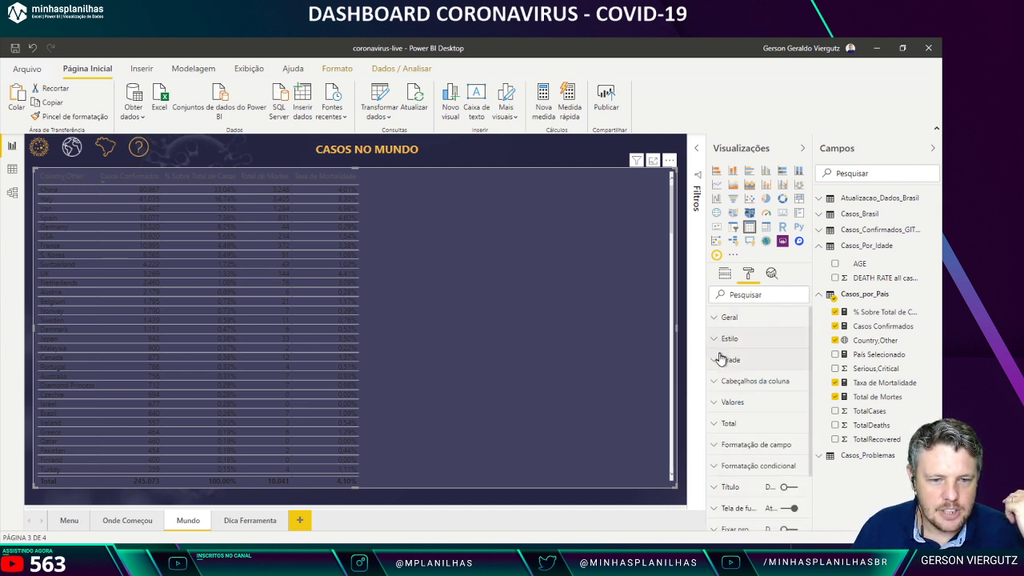
{"action": "left_click", "coordinate": [719, 359]}
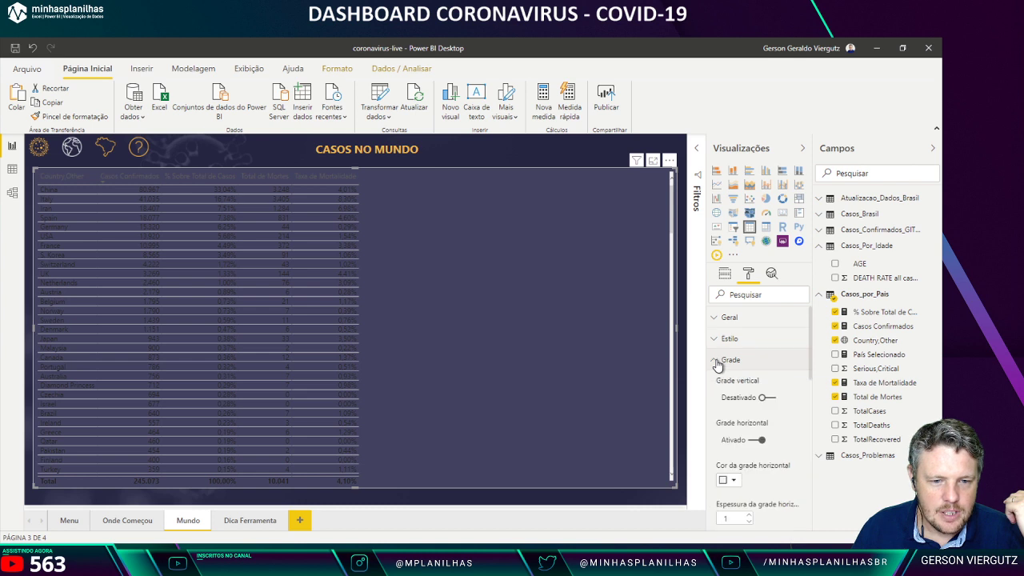
{"action": "left_click", "coordinate": [761, 440]}
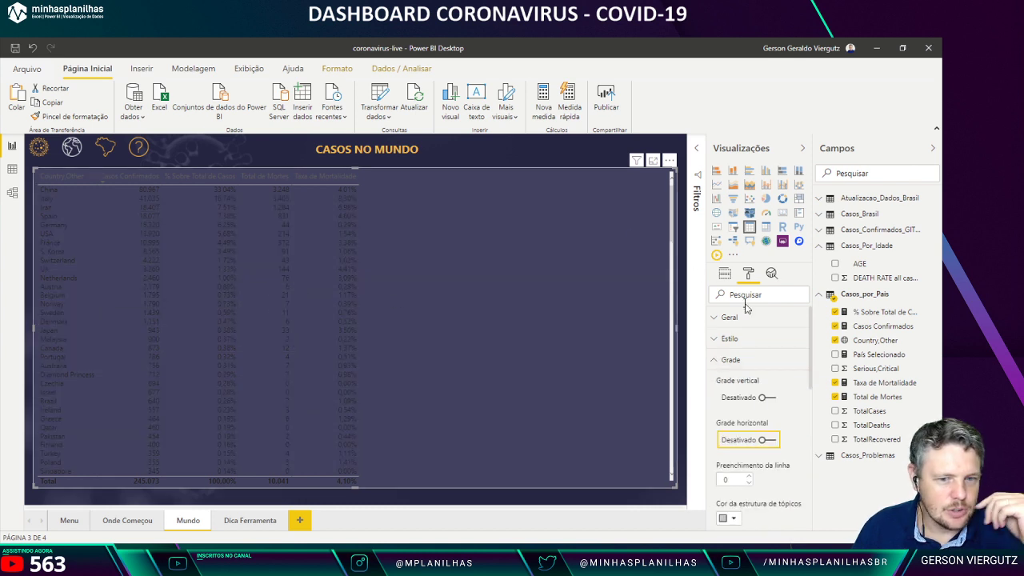
{"action": "left_click", "coordinate": [720, 361]}
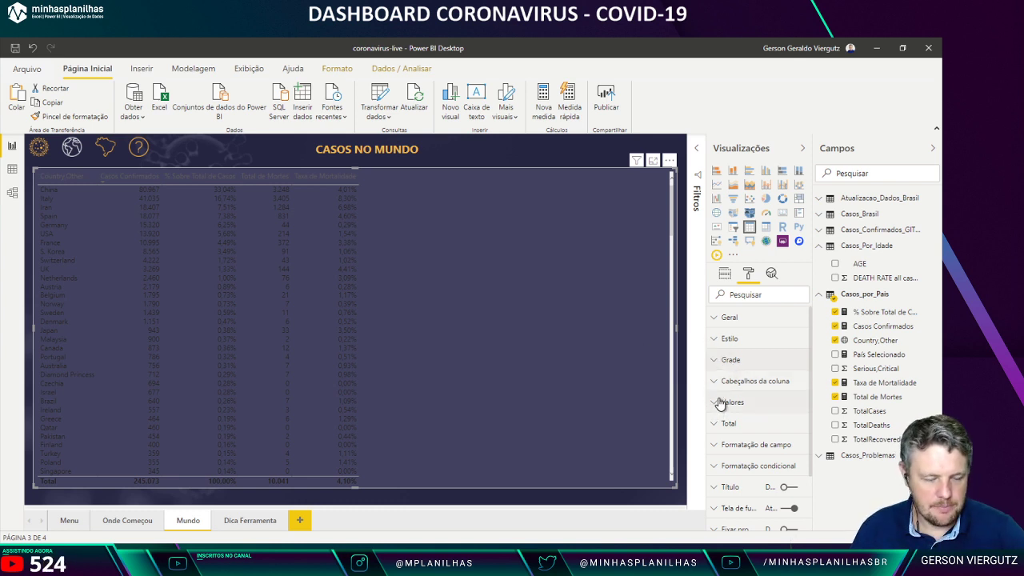
Step: Switch to the PowerPoint colour palette and open the custom fill colour of slide 2's green rectangle to examine its hex code
{"action": "key", "text": "alt+Tab"}
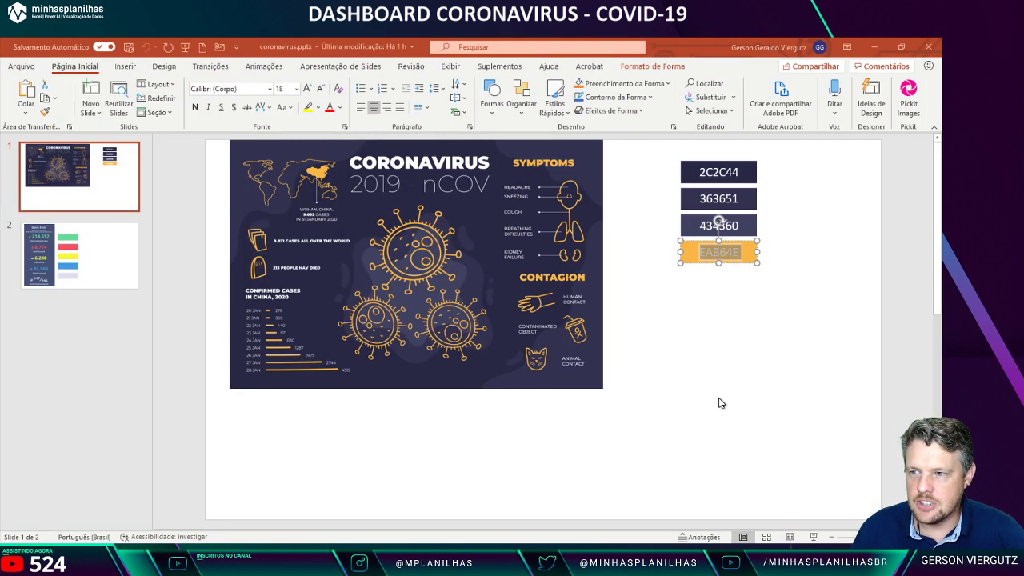
{"action": "left_click", "coordinate": [725, 295]}
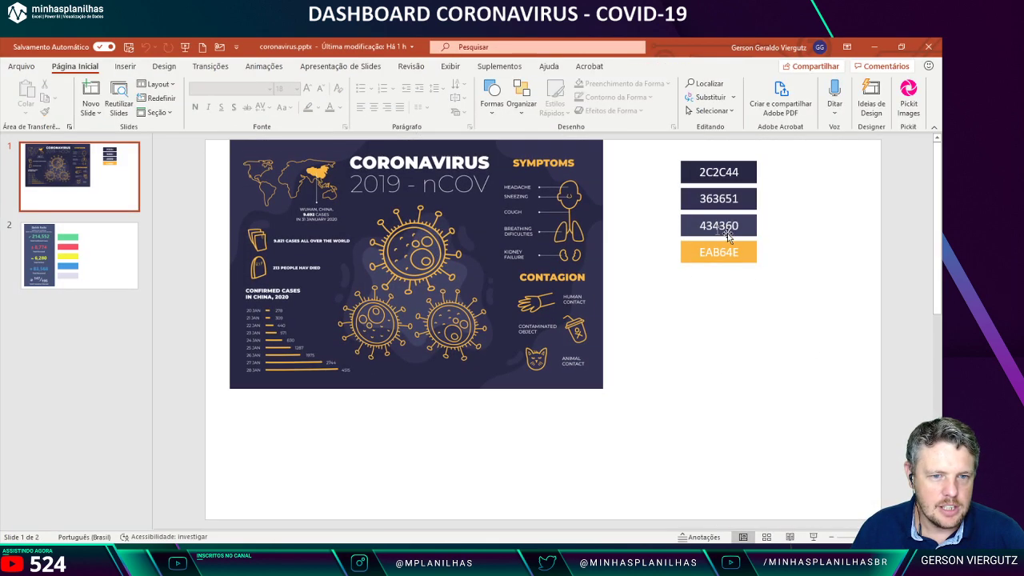
{"action": "left_click", "coordinate": [111, 245]}
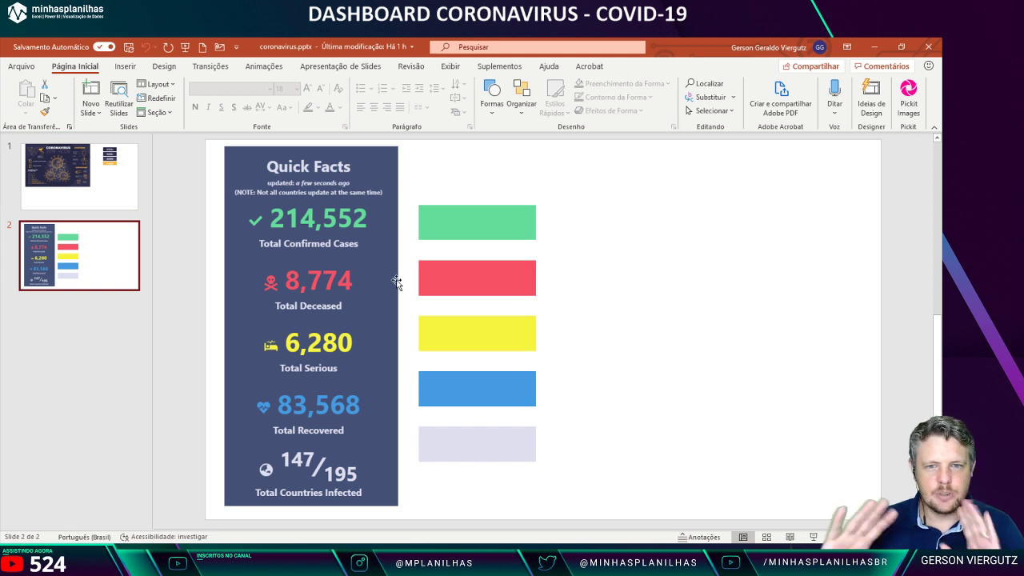
{"action": "left_click", "coordinate": [478, 217]}
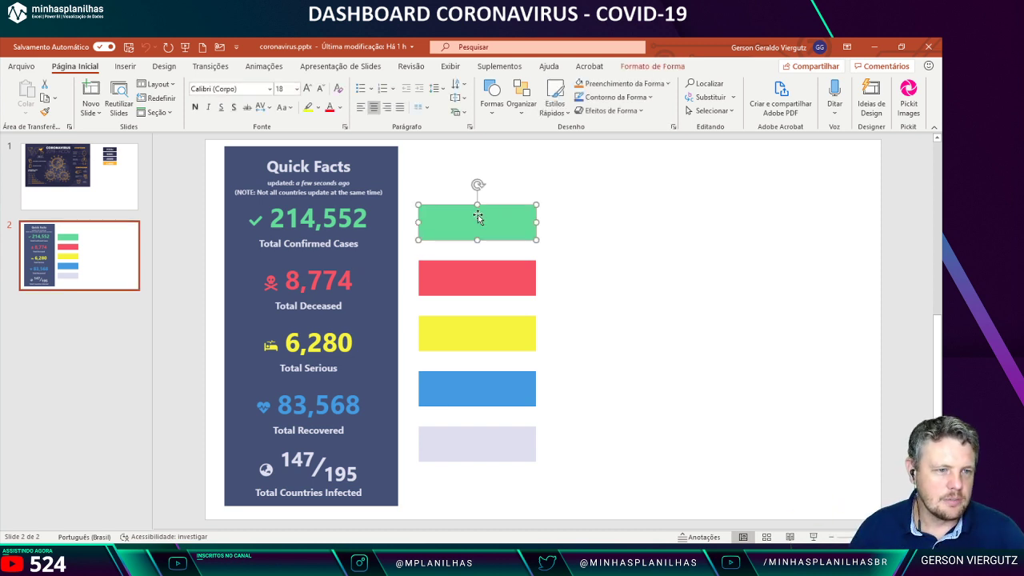
{"action": "left_click", "coordinate": [653, 67]}
{"action": "left_click", "coordinate": [331, 83]}
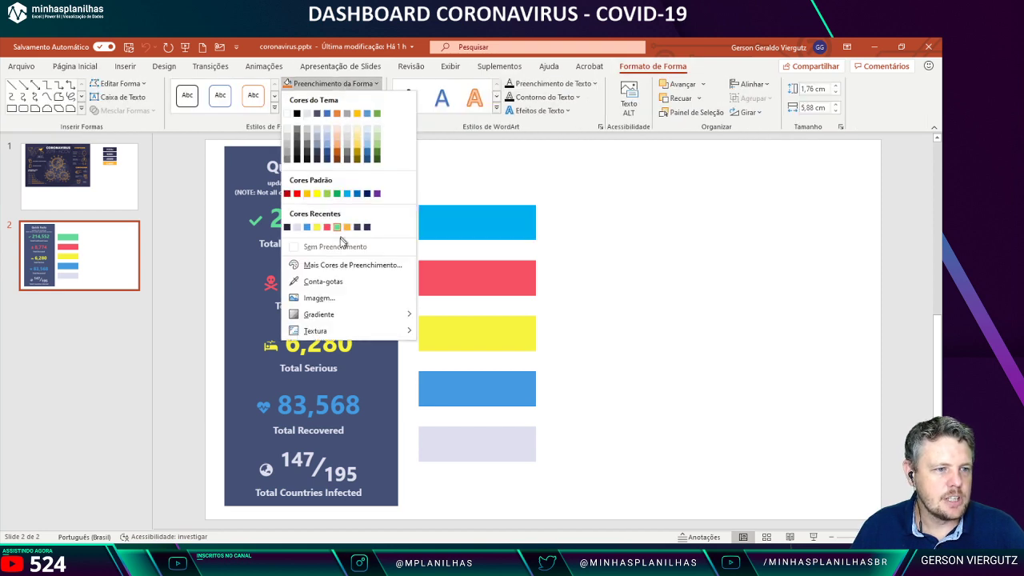
{"action": "left_click", "coordinate": [335, 267]}
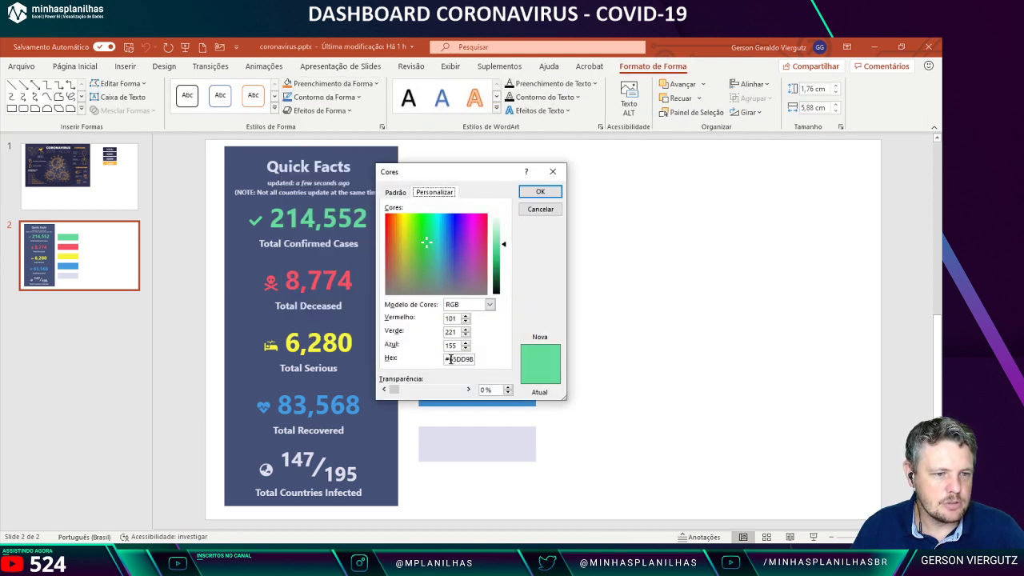
{"action": "left_click_drag", "start_coordinate": [449, 359], "coordinate": [470, 360]}
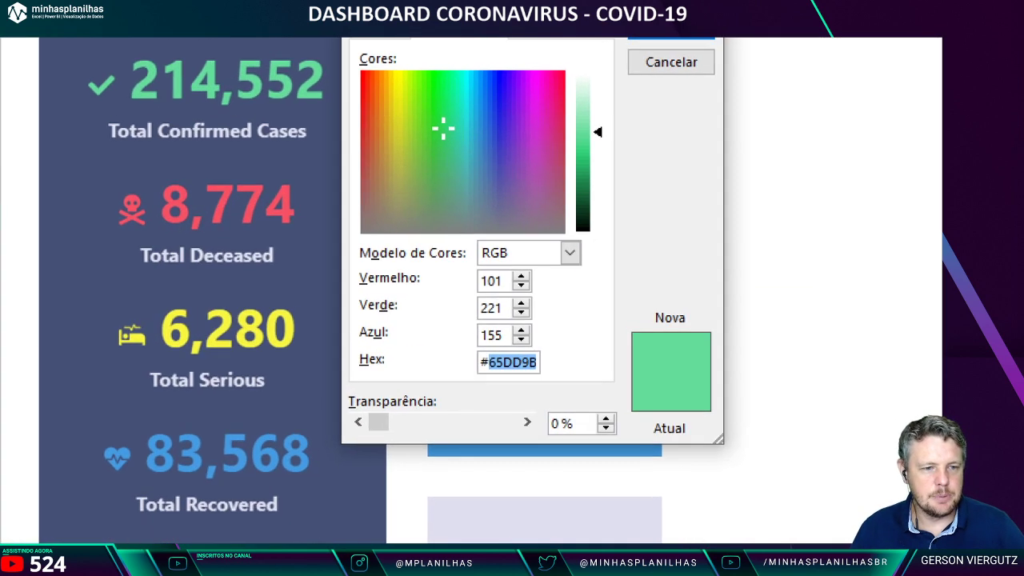
{"action": "left_click_drag", "start_coordinate": [350, 344], "coordinate": [545, 381]}
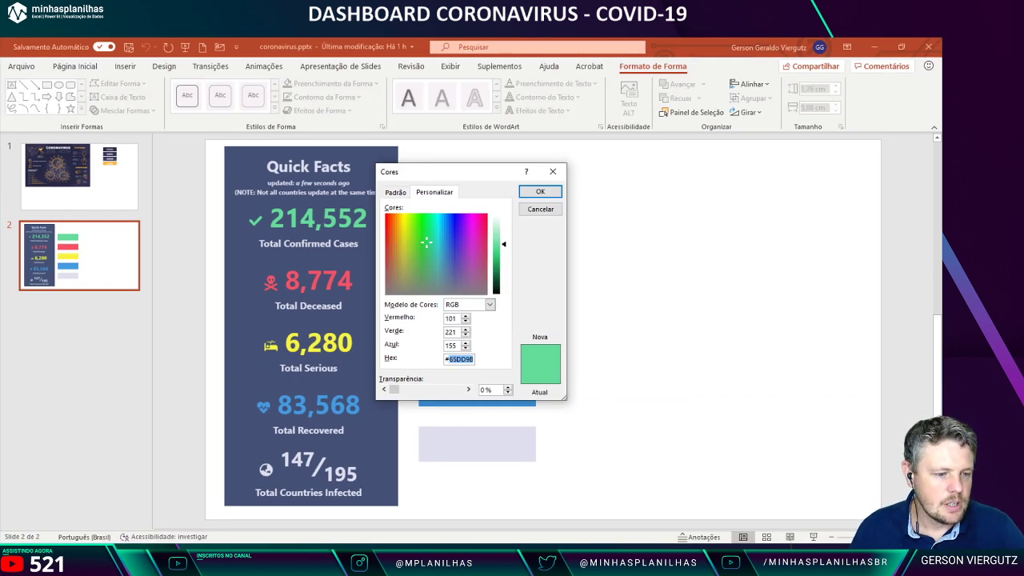
Step: Switch to the livecorona notes page in the browser and highlight the Telegram group link
{"action": "left_click", "coordinate": [336, 563]}
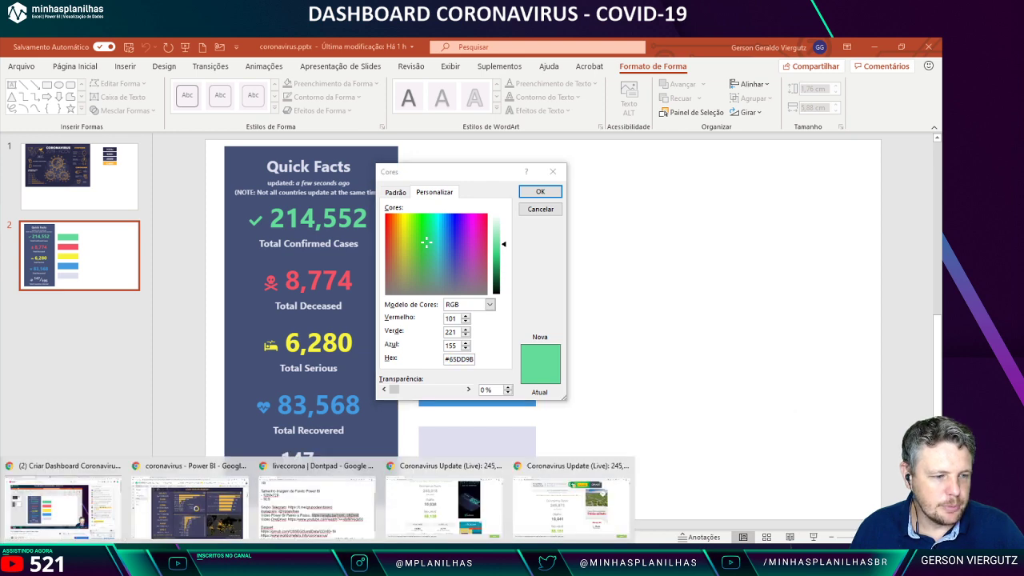
{"action": "left_click", "coordinate": [309, 484]}
{"action": "left_click", "coordinate": [471, 295]}
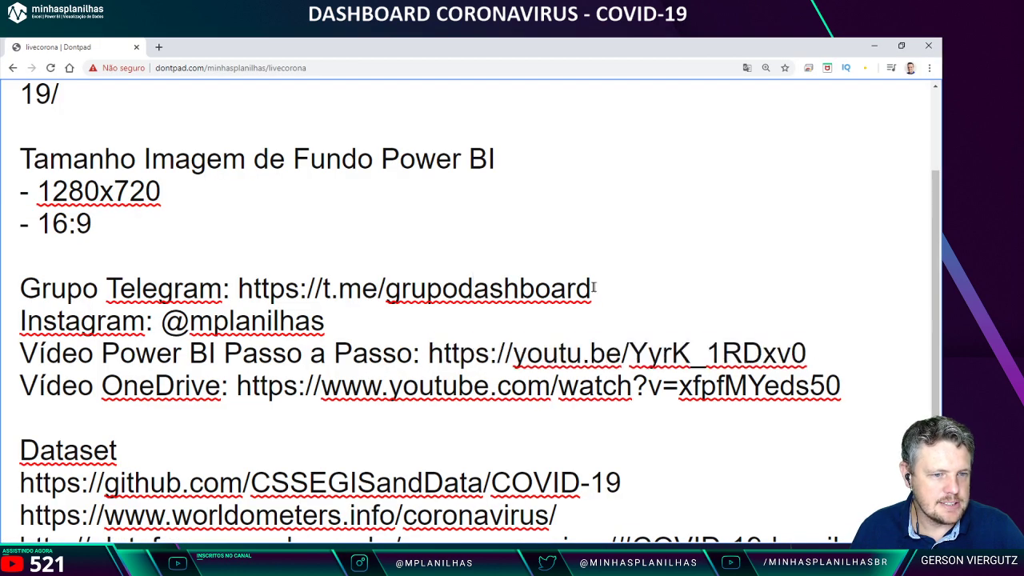
{"action": "left_click_drag", "start_coordinate": [593, 288], "coordinate": [242, 288]}
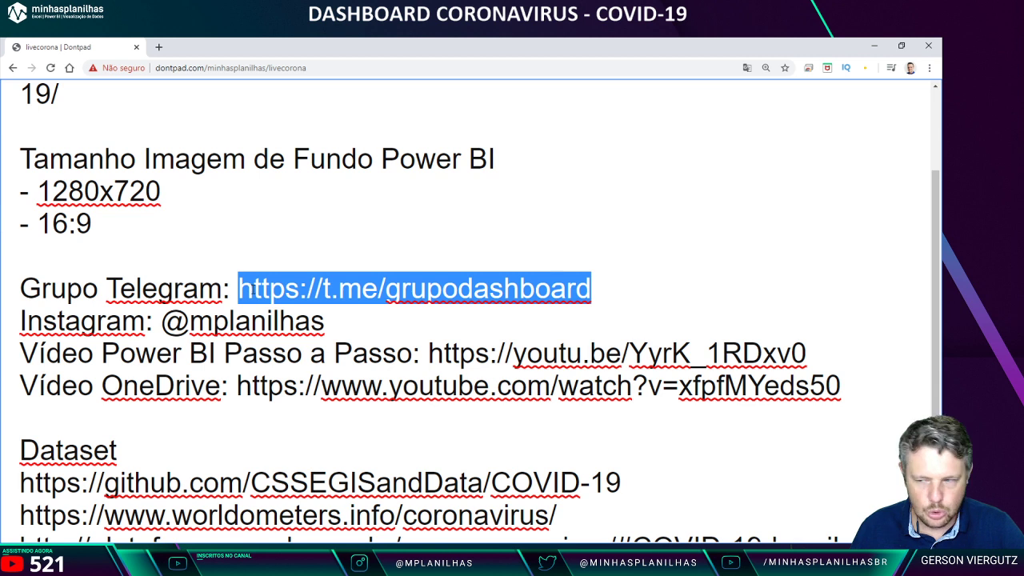
{"action": "key", "text": "alt+Tab"}
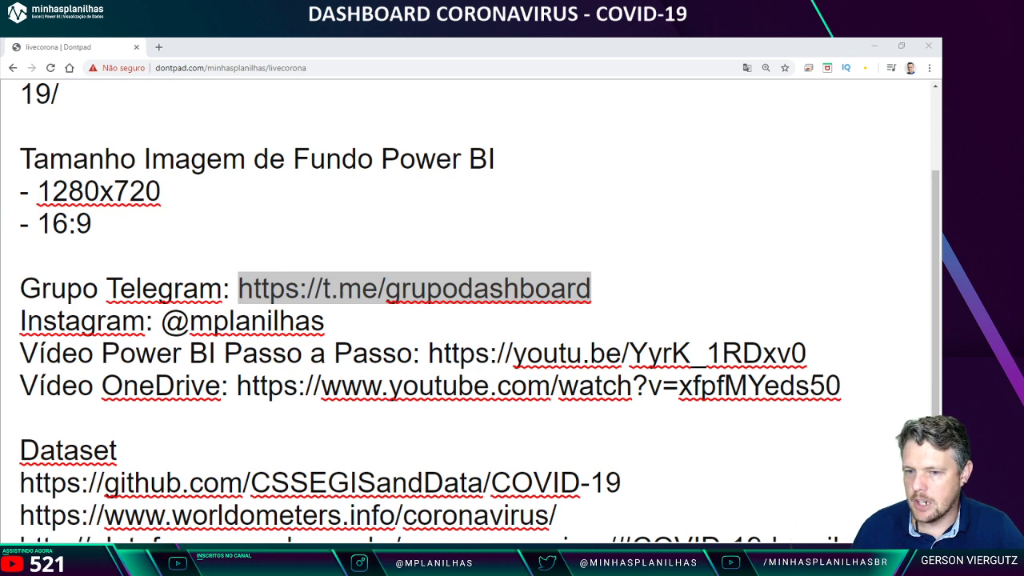
{"action": "left_click", "coordinate": [875, 46]}
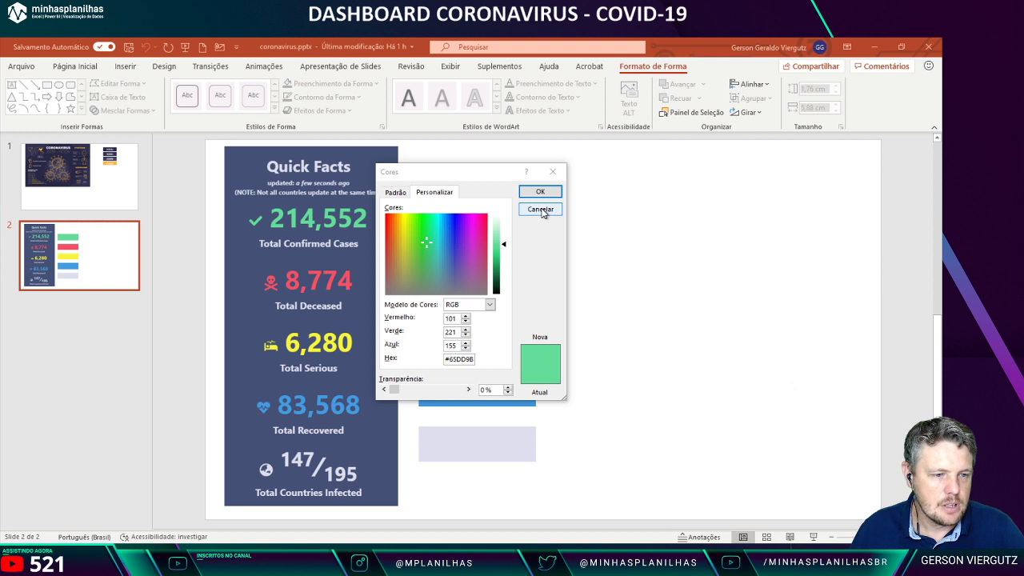
Step: Select the green rectangle's hex code 65DD9B, close the colour settings and switch back to the coronavirus-live report in Power BI
{"action": "left_click_drag", "start_coordinate": [446, 359], "coordinate": [481, 356]}
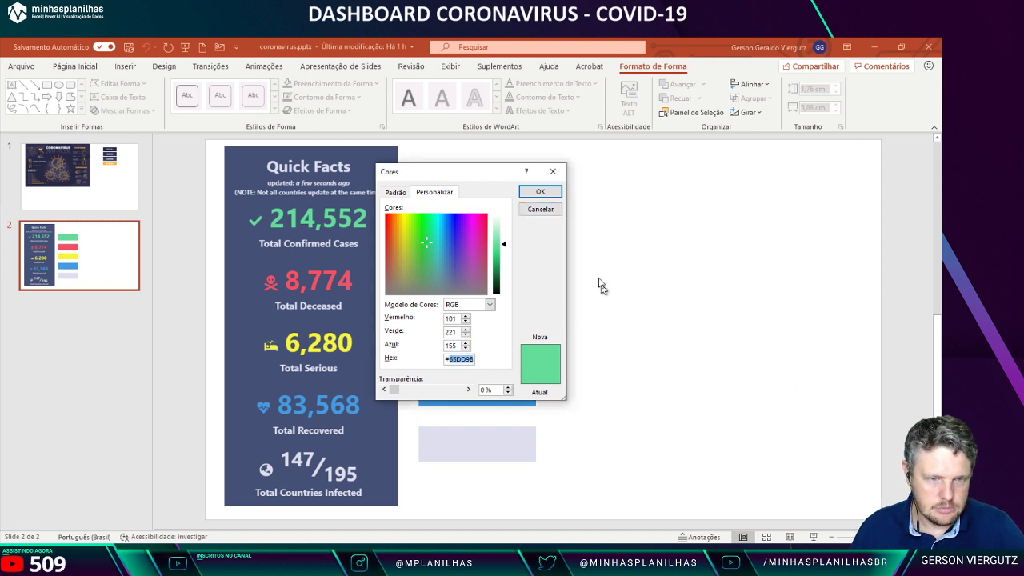
{"action": "left_click", "coordinate": [540, 191]}
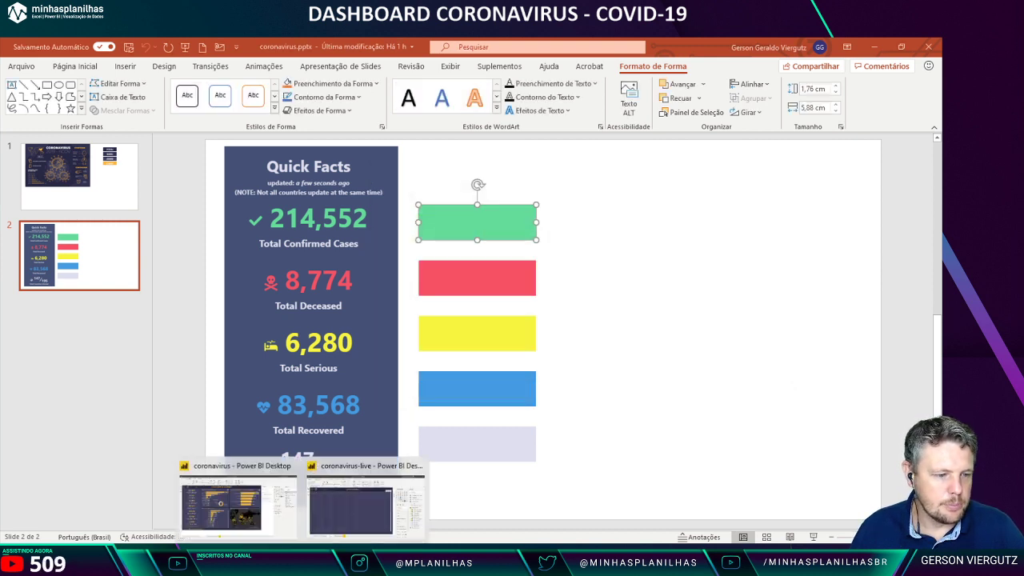
{"action": "mouse_move", "coordinate": [310, 541]}
{"action": "left_click", "coordinate": [378, 504]}
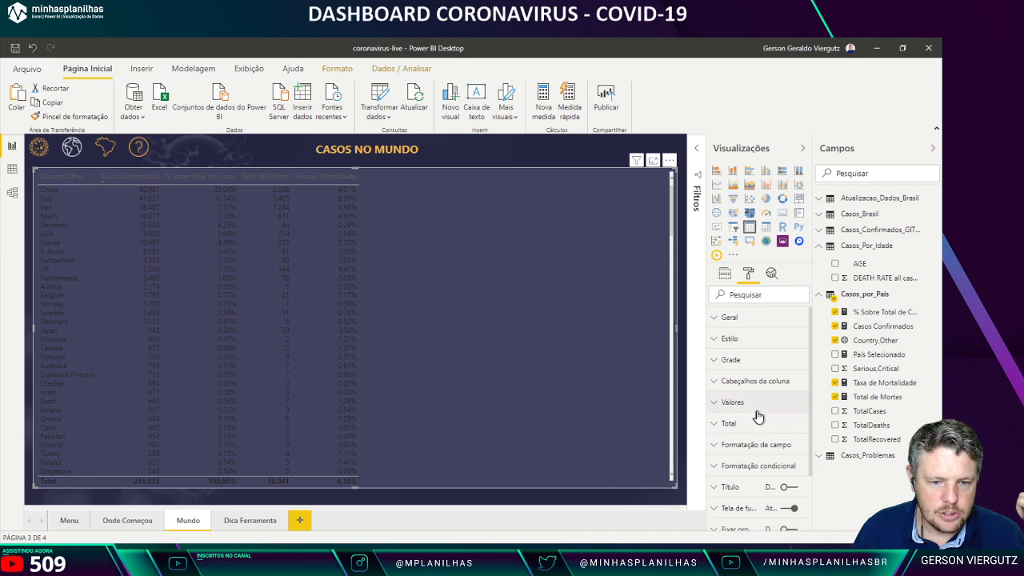
Step: Set the country table's grid text size to 14 pt
{"action": "scroll", "coordinate": [756, 414], "scroll_direction": "down", "scroll_amount": 1}
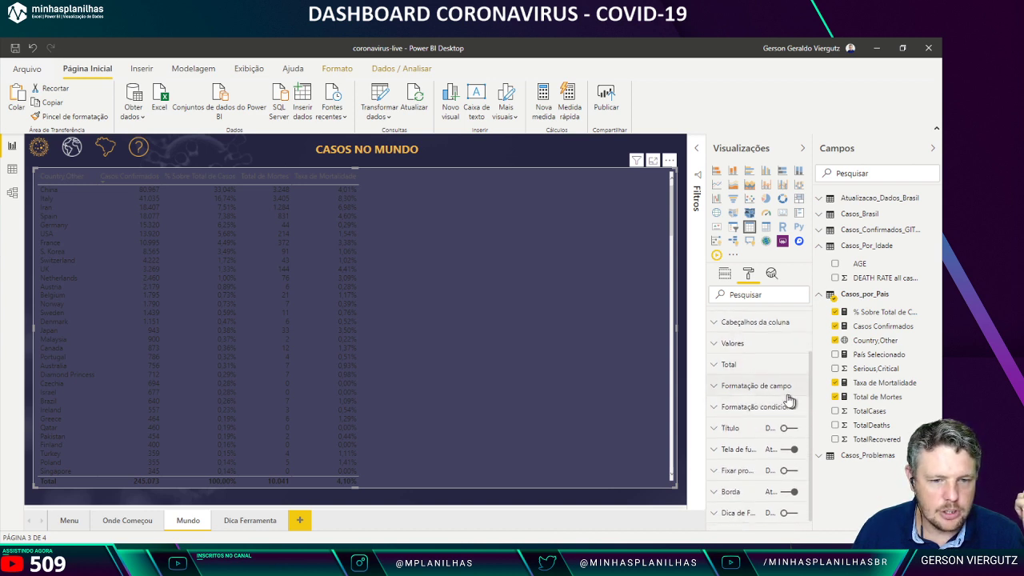
{"action": "scroll", "coordinate": [743, 369], "scroll_direction": "up", "scroll_amount": 1}
{"action": "left_click", "coordinate": [739, 361]}
{"action": "scroll", "coordinate": [764, 460], "scroll_direction": "down", "scroll_amount": 2}
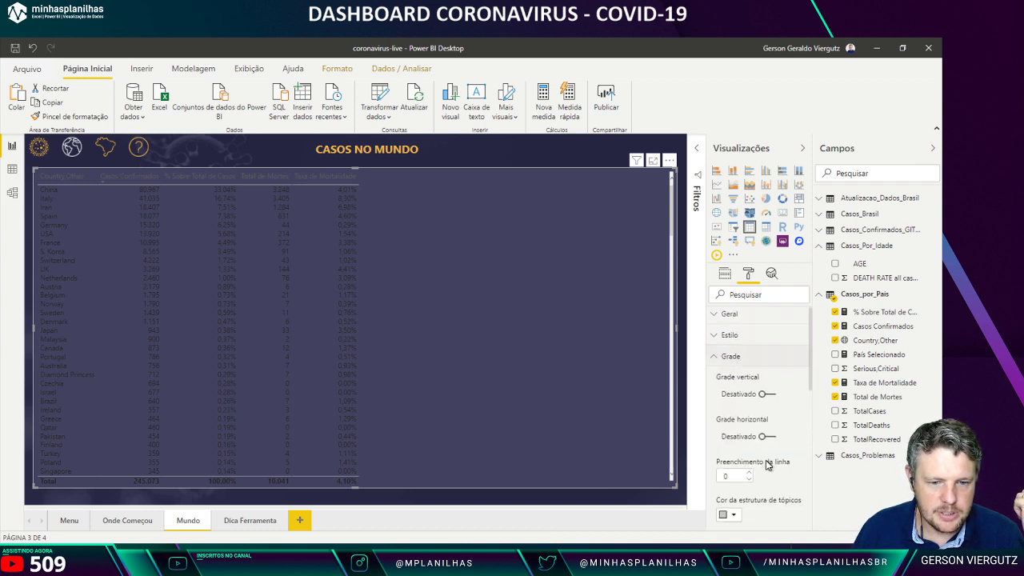
{"action": "left_click", "coordinate": [748, 473]}
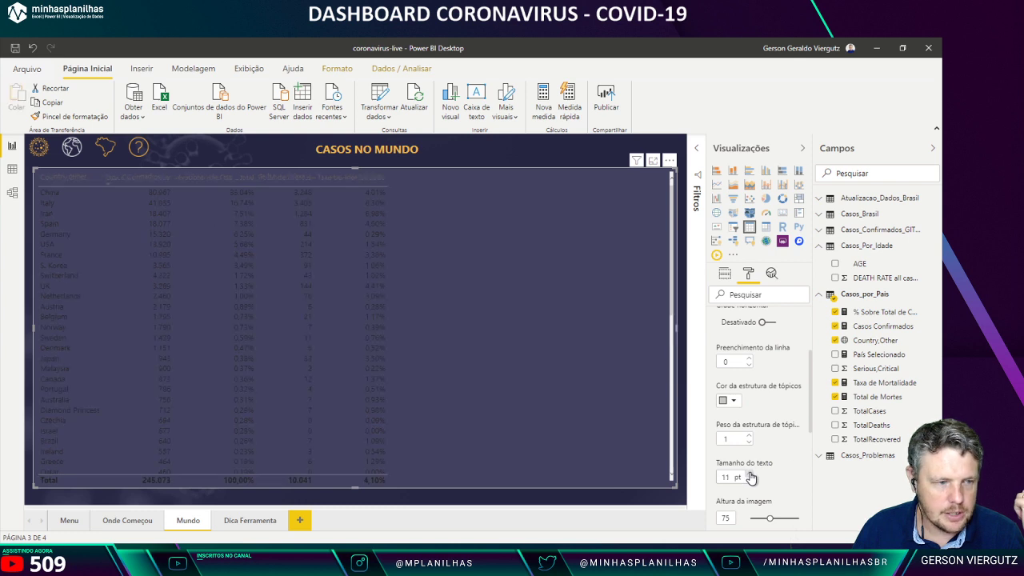
{"action": "left_click", "coordinate": [749, 474]}
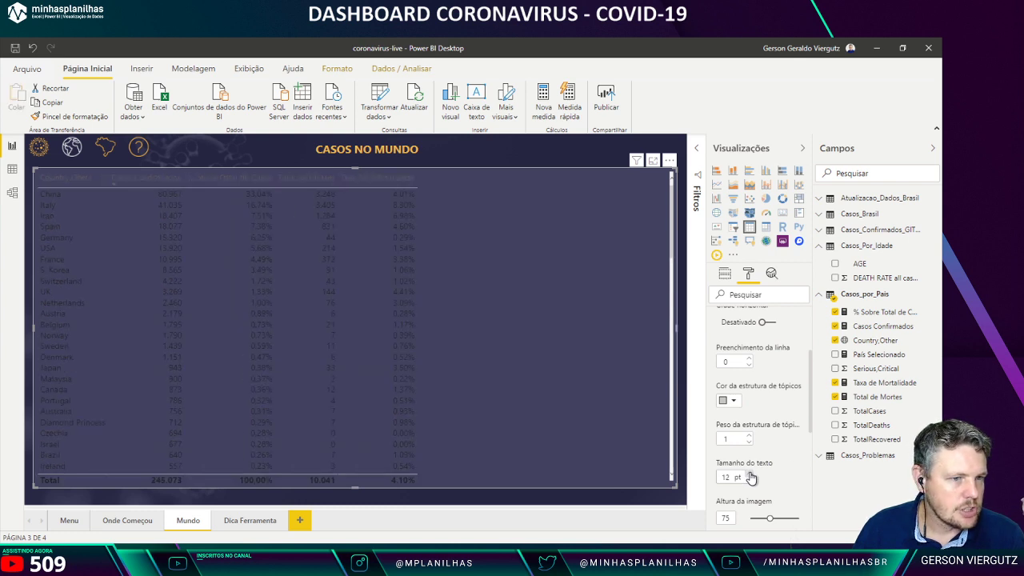
{"action": "left_click", "coordinate": [749, 475]}
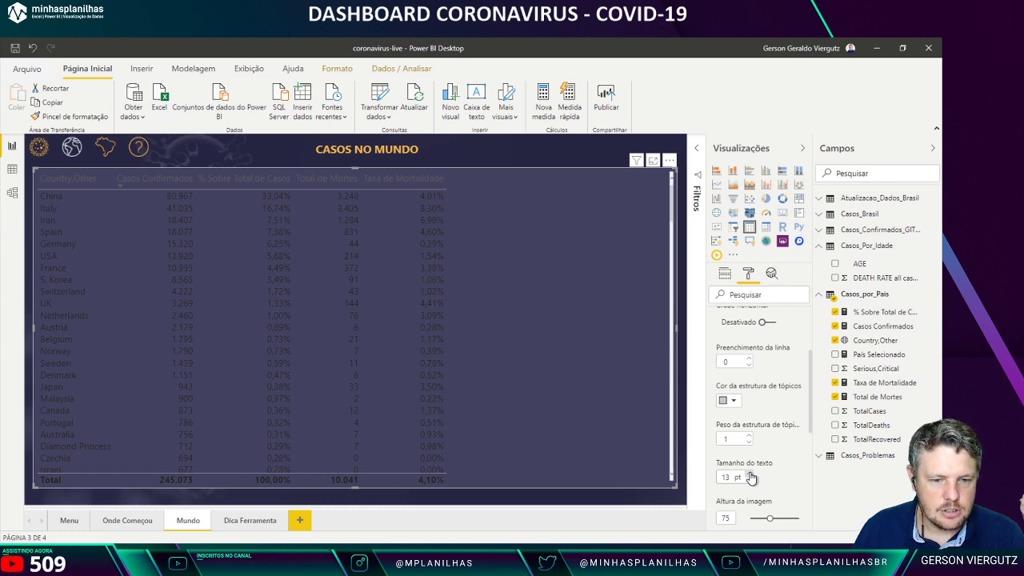
{"action": "left_click", "coordinate": [750, 475]}
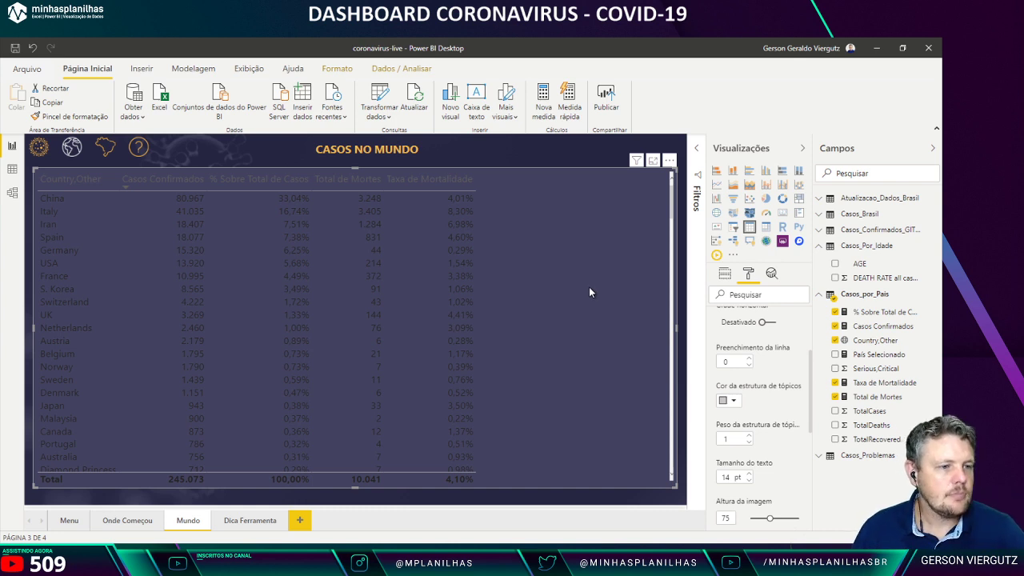
{"action": "scroll", "coordinate": [752, 392], "scroll_direction": "up", "scroll_amount": 2}
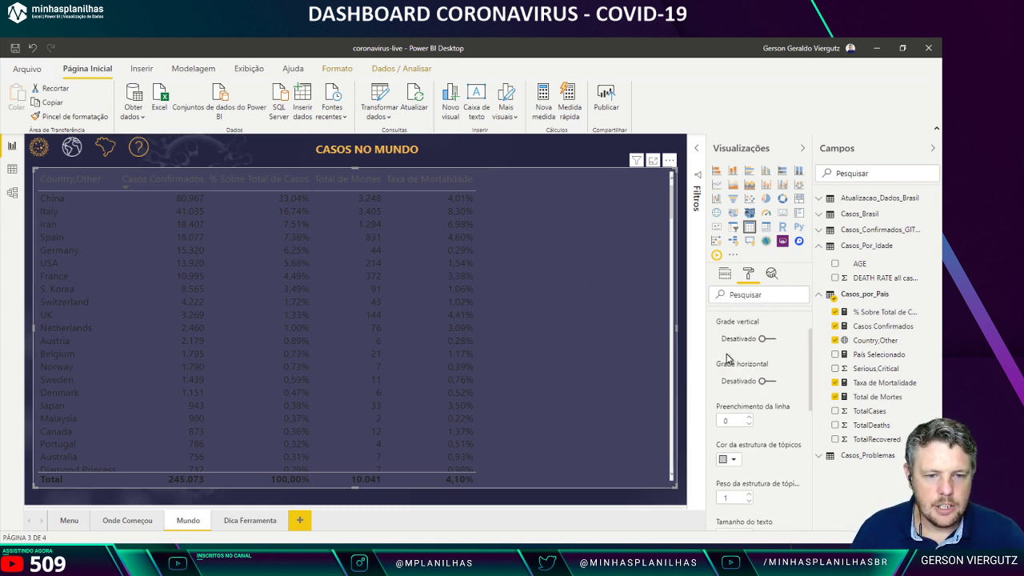
{"action": "scroll", "coordinate": [728, 360], "scroll_direction": "up", "scroll_amount": 2}
{"action": "left_click", "coordinate": [724, 359]}
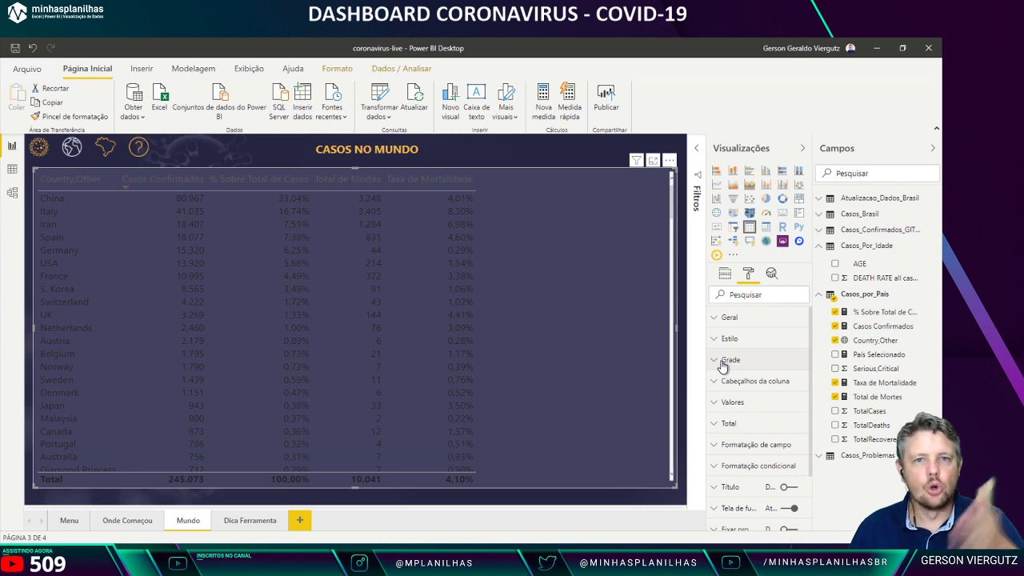
Step: Set the Country,Other column's font colour to light grey and apply the field formatting to its header and total too
{"action": "left_click", "coordinate": [735, 445]}
{"action": "scroll", "coordinate": [788, 446], "scroll_direction": "down", "scroll_amount": 2}
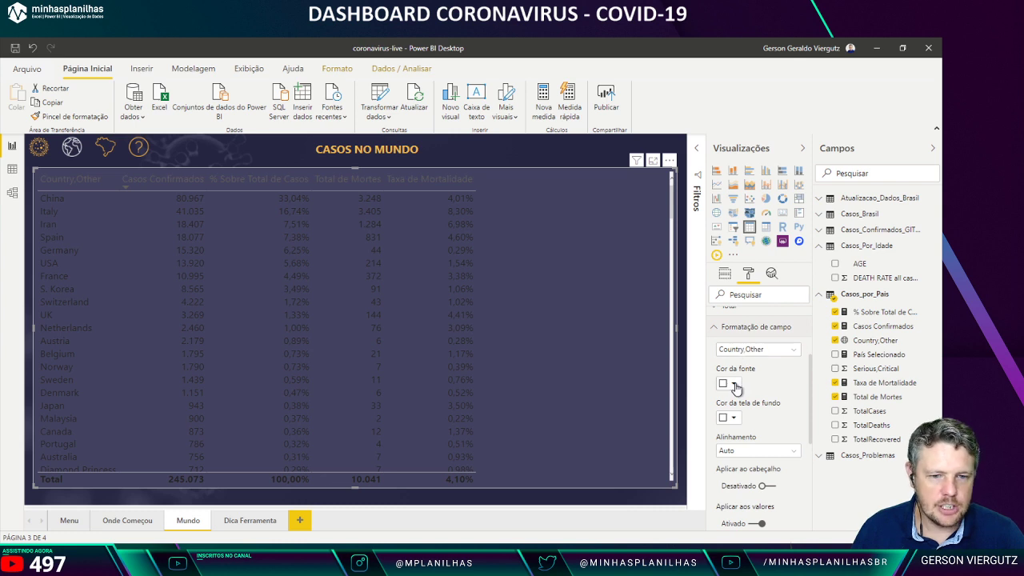
{"action": "left_click", "coordinate": [728, 383]}
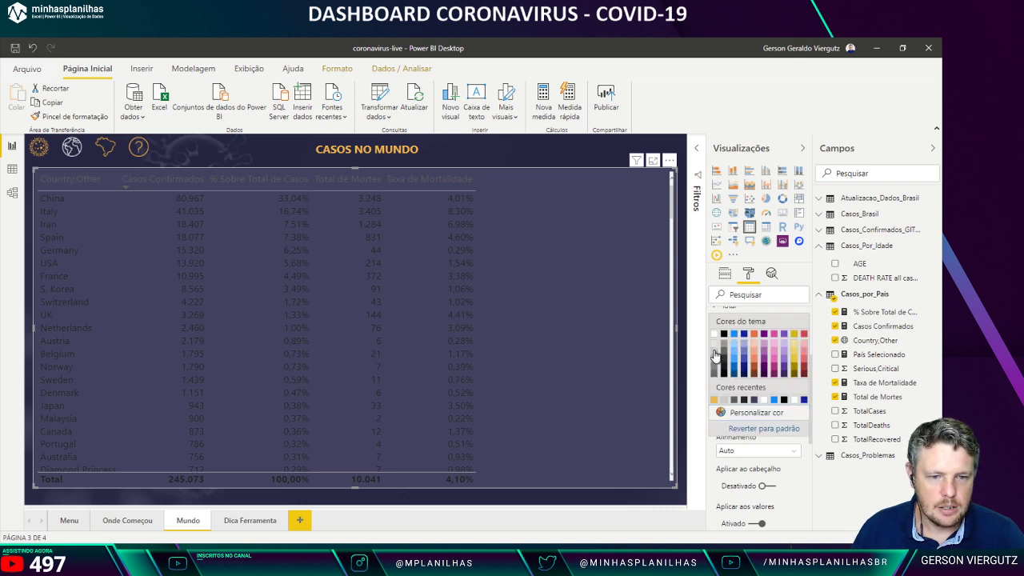
{"action": "left_click", "coordinate": [723, 357]}
{"action": "scroll", "coordinate": [744, 422], "scroll_direction": "down", "scroll_amount": 1}
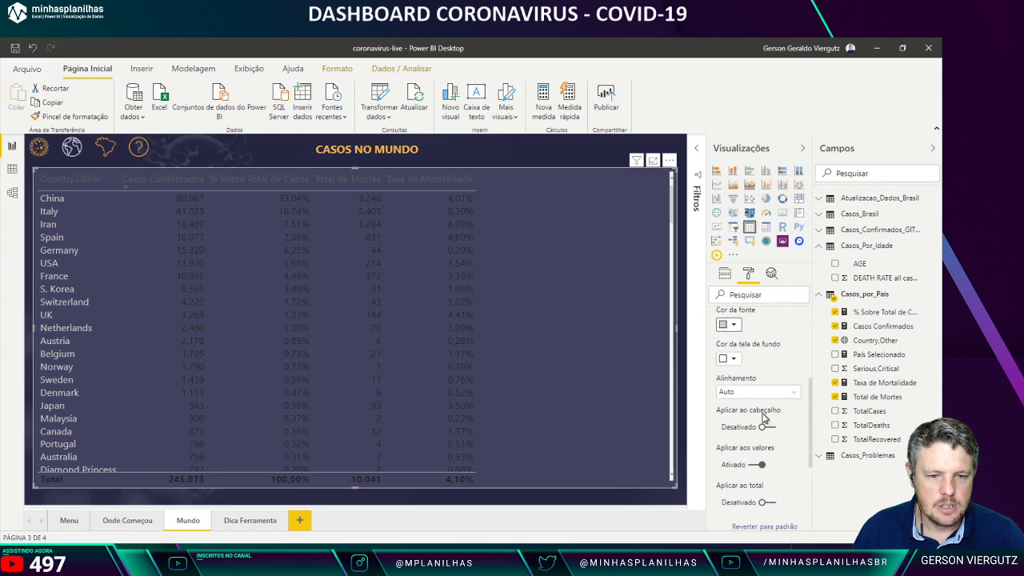
{"action": "left_click", "coordinate": [763, 427]}
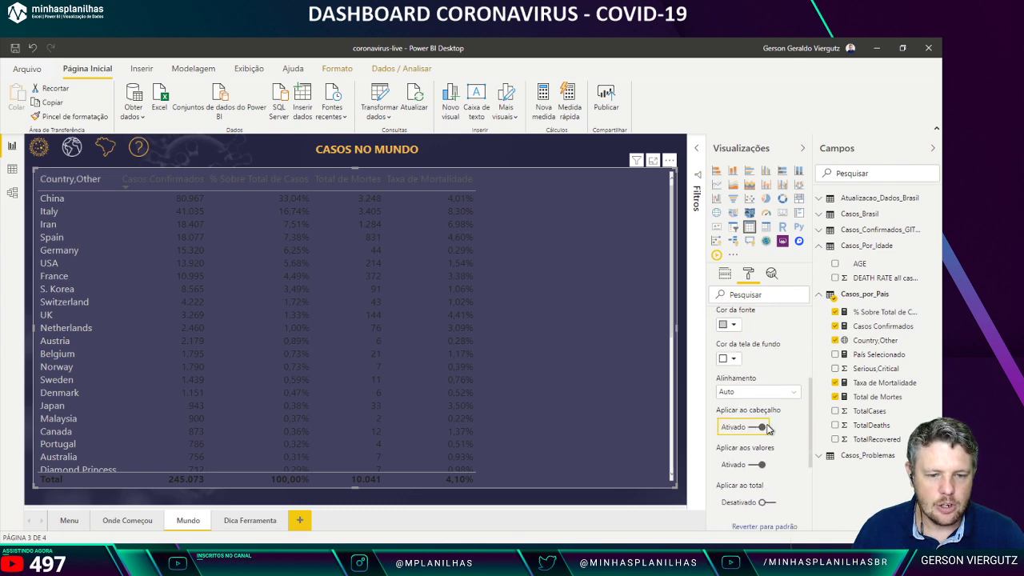
{"action": "left_click", "coordinate": [762, 502]}
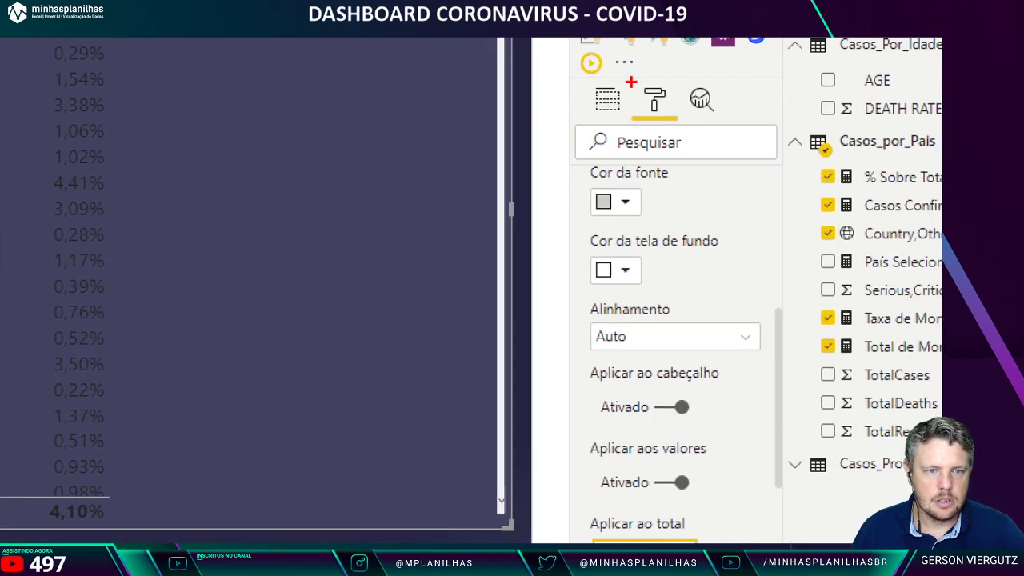
{"action": "left_click_drag", "start_coordinate": [631, 82], "coordinate": [676, 118]}
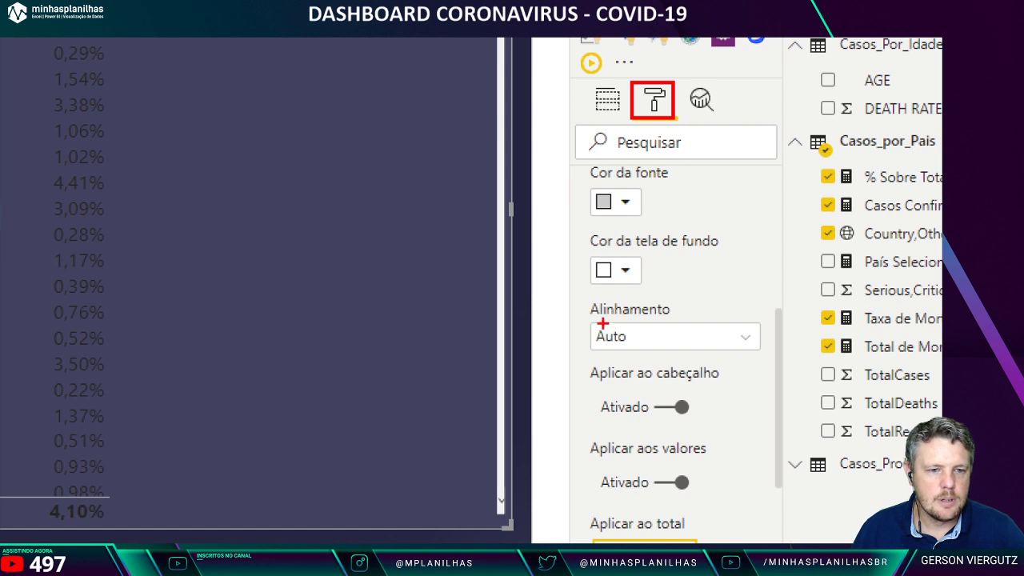
{"action": "mouse_move", "coordinate": [575, 360]}
{"action": "left_mouse_down"}
{"action": "mouse_move", "coordinate": [698, 527]}
{"action": "mouse_move", "coordinate": [732, 544]}
{"action": "left_mouse_up"}
{"action": "left_click_drag", "start_coordinate": [692, 398], "coordinate": [753, 398]}
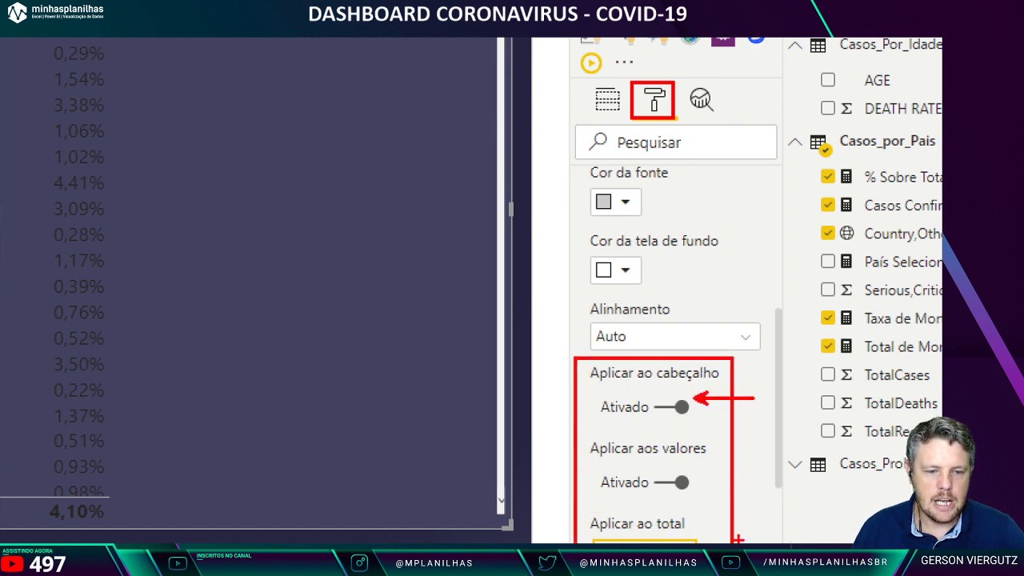
{"action": "left_click_drag", "start_coordinate": [720, 543], "coordinate": [791, 535]}
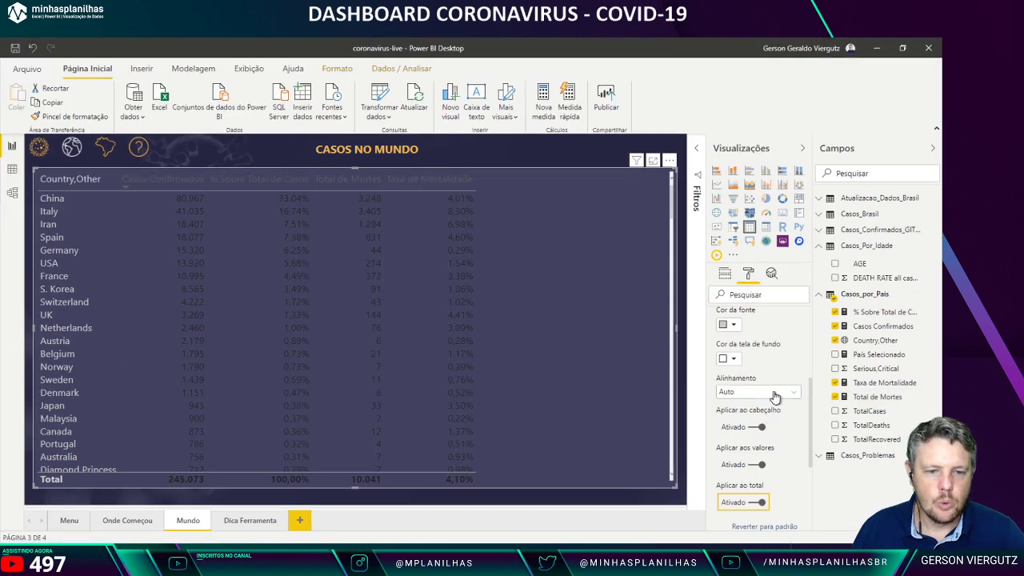
Step: Set the alignment of the Country,Other column to Esquerda
{"action": "left_click", "coordinate": [704, 335]}
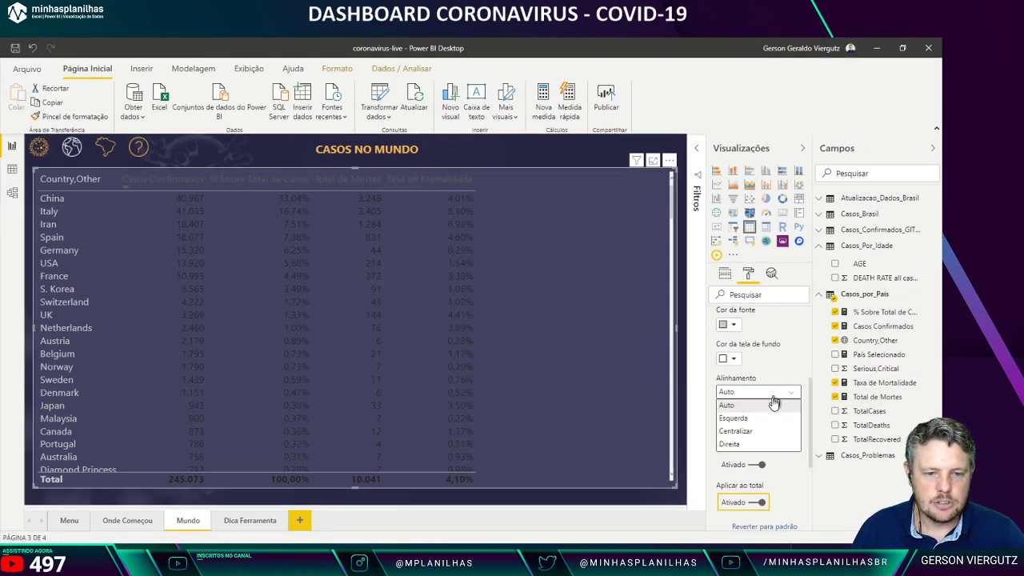
{"action": "left_click", "coordinate": [766, 417]}
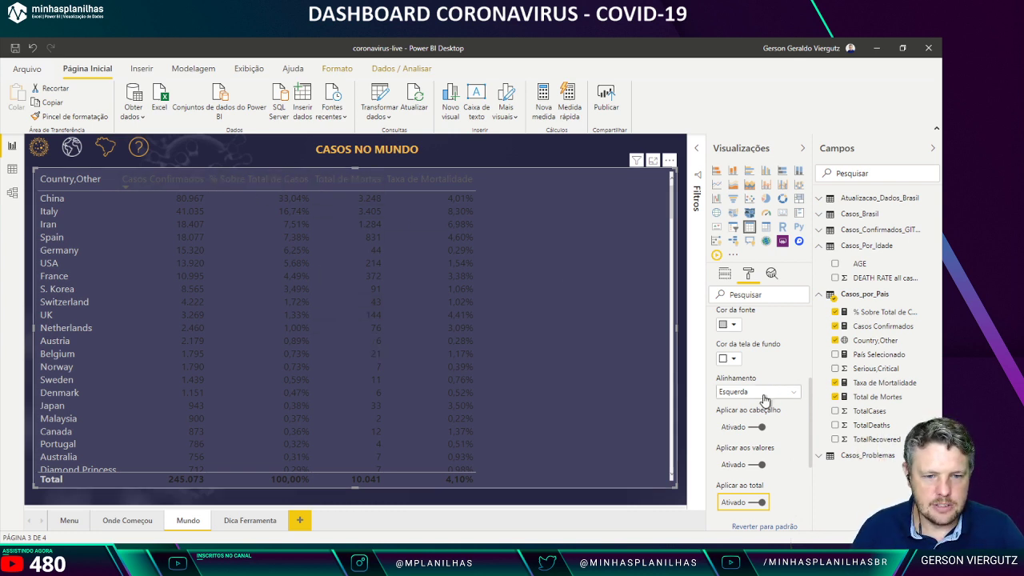
Step: Set the Casos Confirmados column's font colour to the custom green 65DD98 in the field formatting
{"action": "scroll", "coordinate": [767, 376], "scroll_direction": "up", "scroll_amount": 1}
{"action": "left_click", "coordinate": [767, 352]}
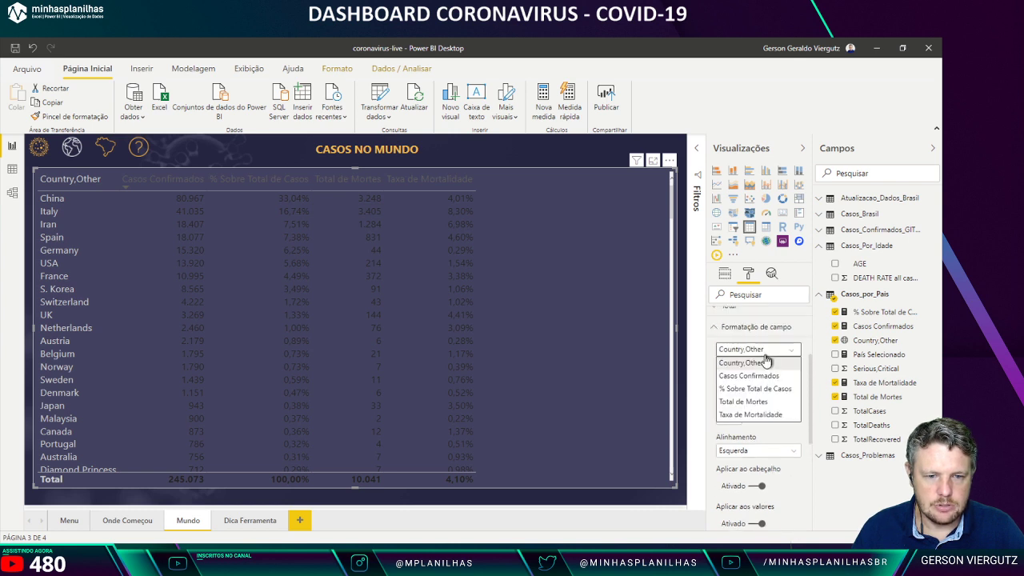
{"action": "left_click", "coordinate": [768, 374]}
{"action": "left_click", "coordinate": [764, 383]}
{"action": "left_click", "coordinate": [764, 395]}
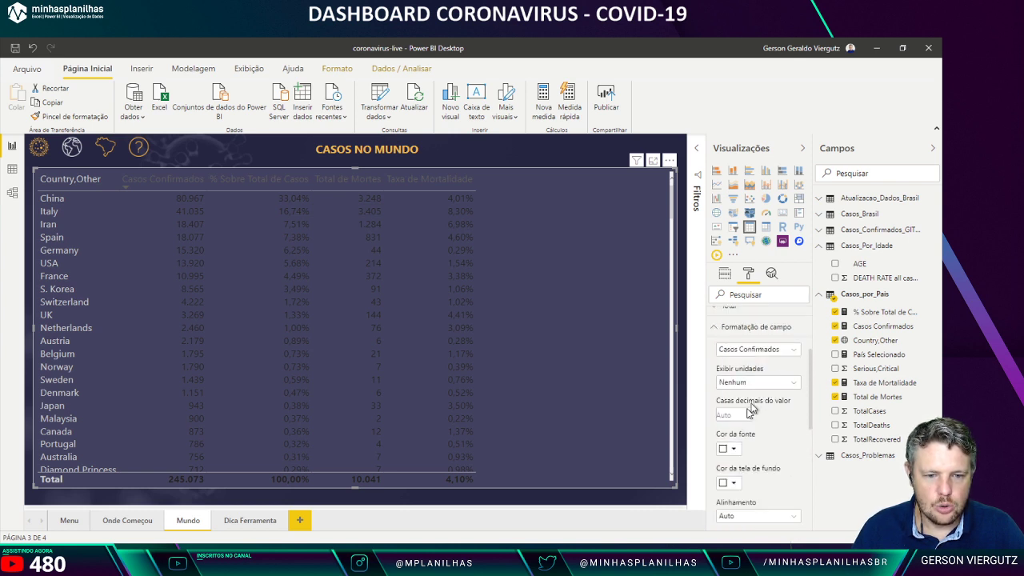
{"action": "left_click", "coordinate": [732, 448]}
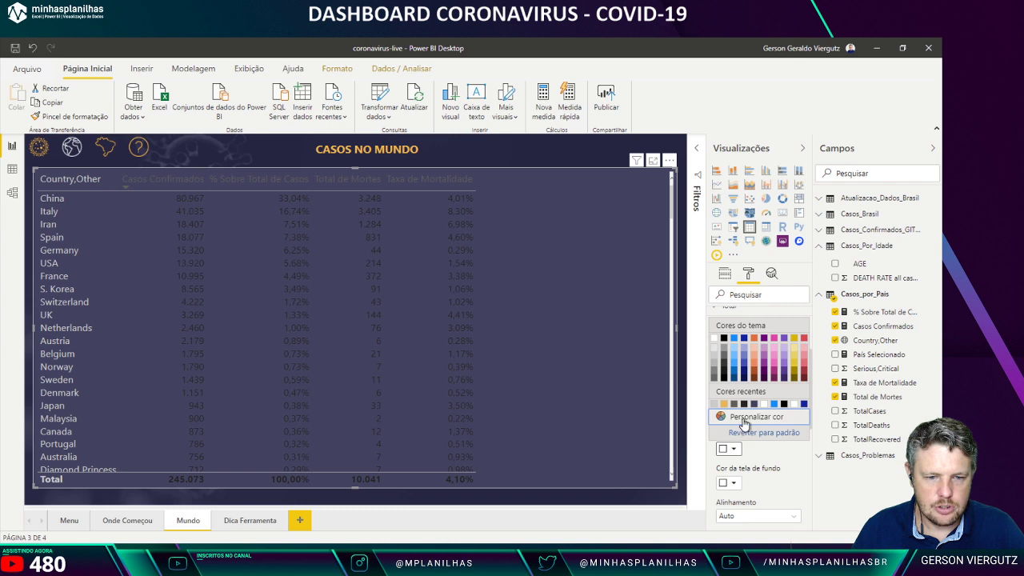
{"action": "left_click", "coordinate": [742, 418]}
{"action": "left_click", "coordinate": [760, 429]}
{"action": "type", "text": "65DD98"}
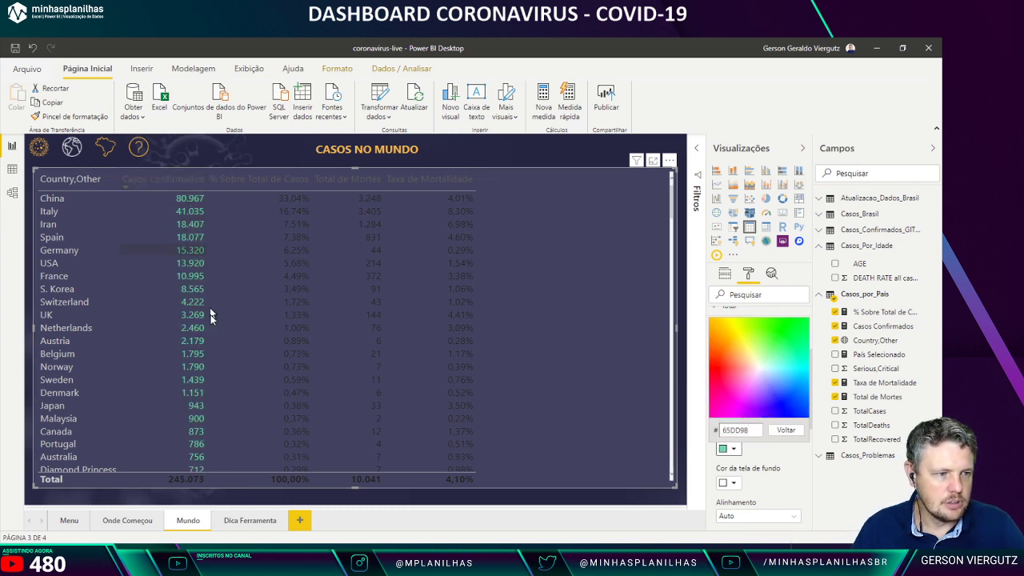
{"action": "left_click", "coordinate": [779, 462]}
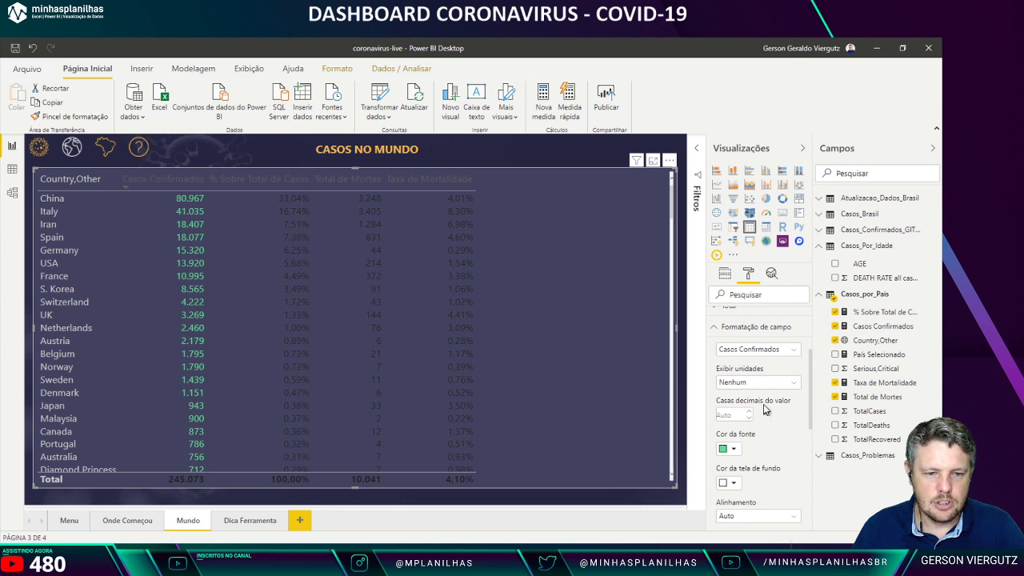
Step: Apply the Casos Confirmados field formatting to its header and total too, and set the column's alignment to Direita
{"action": "scroll", "coordinate": [784, 425], "scroll_direction": "down", "scroll_amount": 3}
{"action": "left_click", "coordinate": [760, 433]}
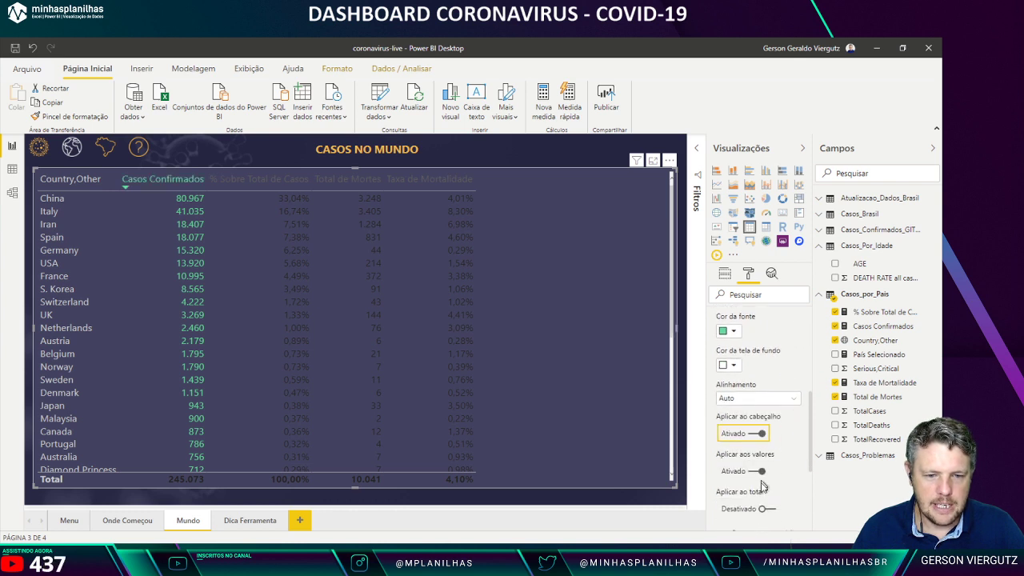
{"action": "left_click", "coordinate": [762, 510]}
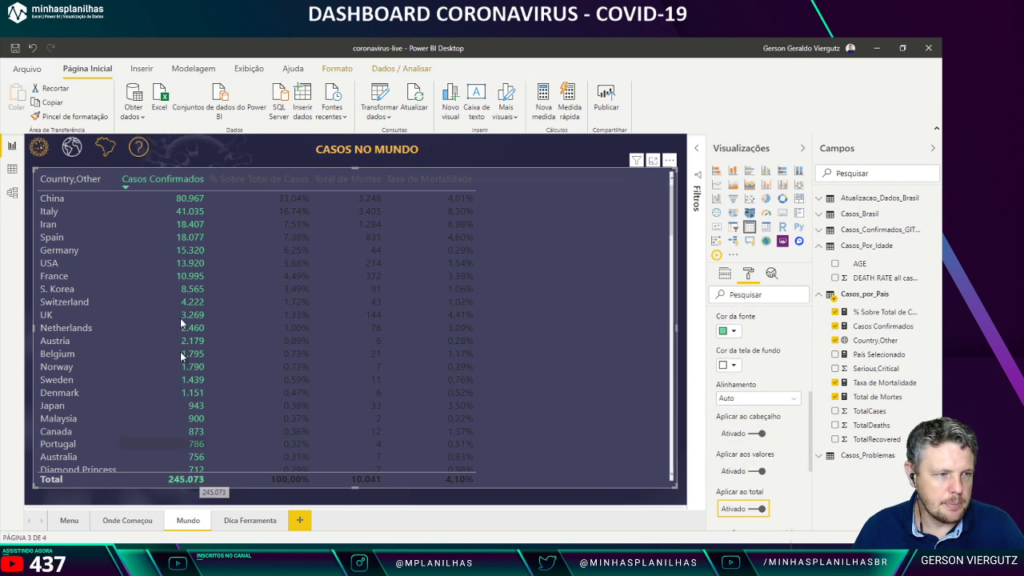
{"action": "left_click", "coordinate": [748, 400]}
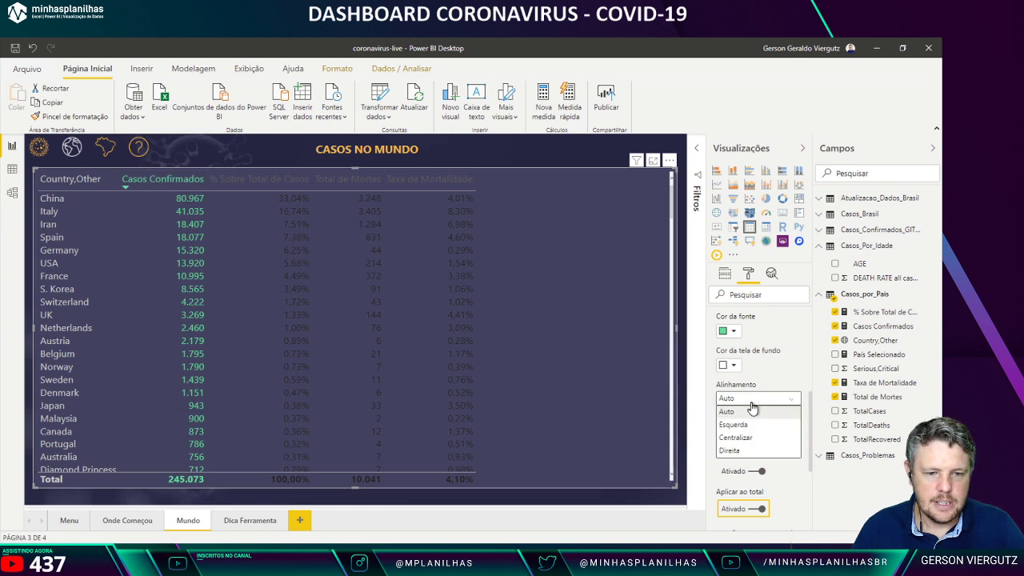
{"action": "left_click", "coordinate": [746, 450]}
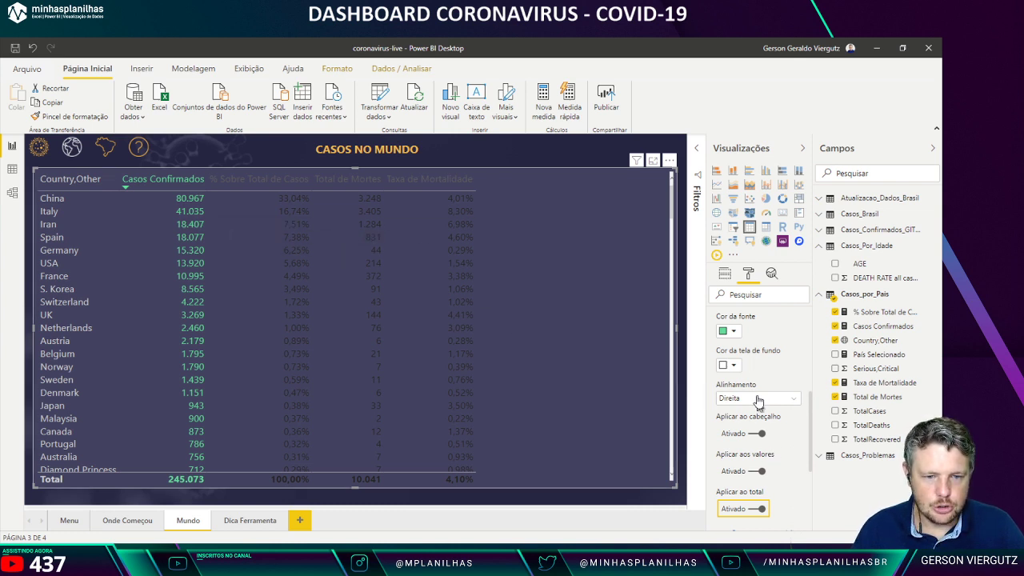
Step: Set the % Sobre Total de Casos column's font colour to the recently used green
{"action": "scroll", "coordinate": [758, 400], "scroll_direction": "up", "scroll_amount": 1}
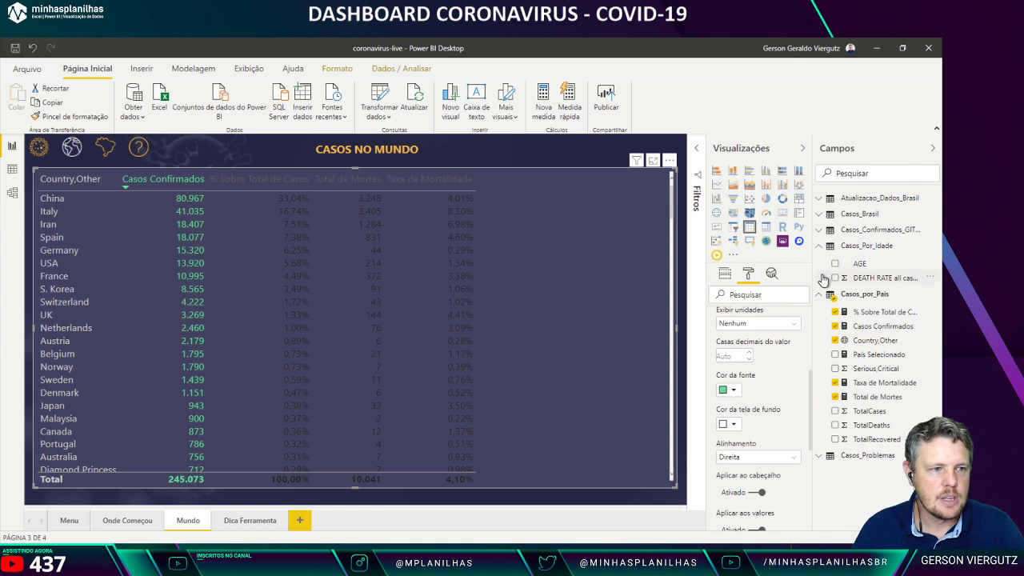
{"action": "scroll", "coordinate": [757, 406], "scroll_direction": "up", "scroll_amount": 2}
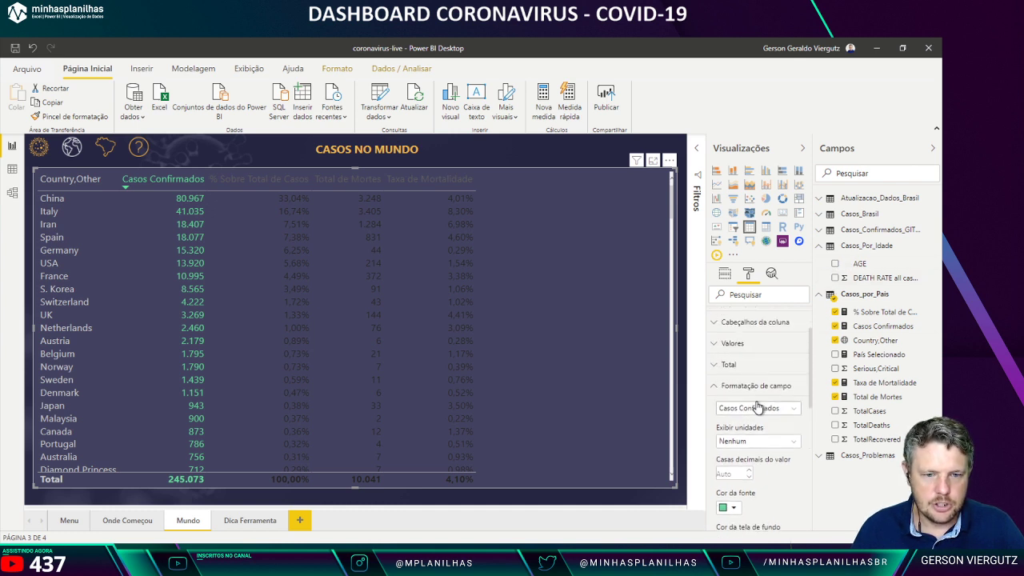
{"action": "left_click", "coordinate": [758, 408]}
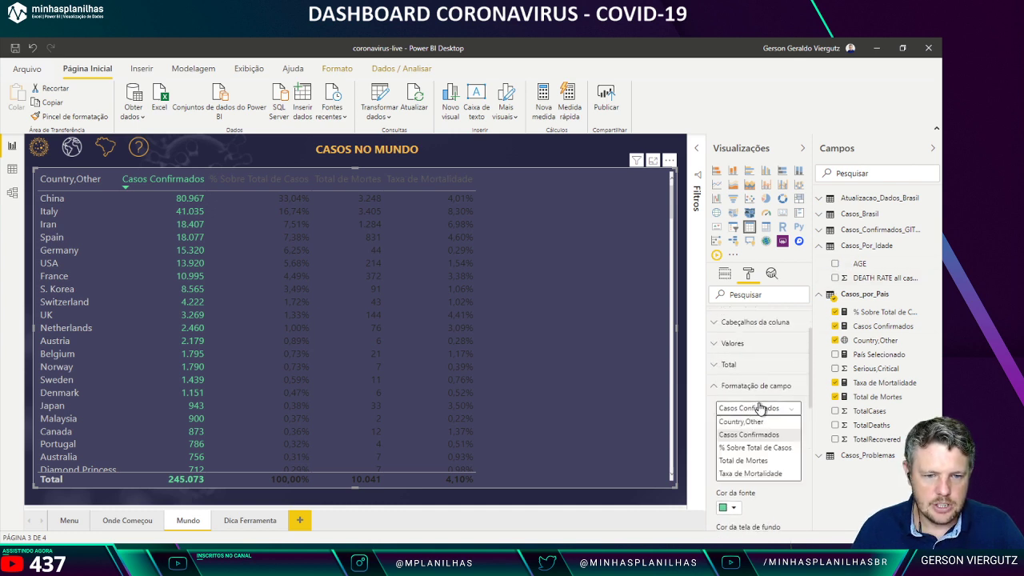
{"action": "left_click", "coordinate": [752, 448]}
{"action": "scroll", "coordinate": [744, 472], "scroll_direction": "down", "scroll_amount": 1}
{"action": "left_click", "coordinate": [728, 448]}
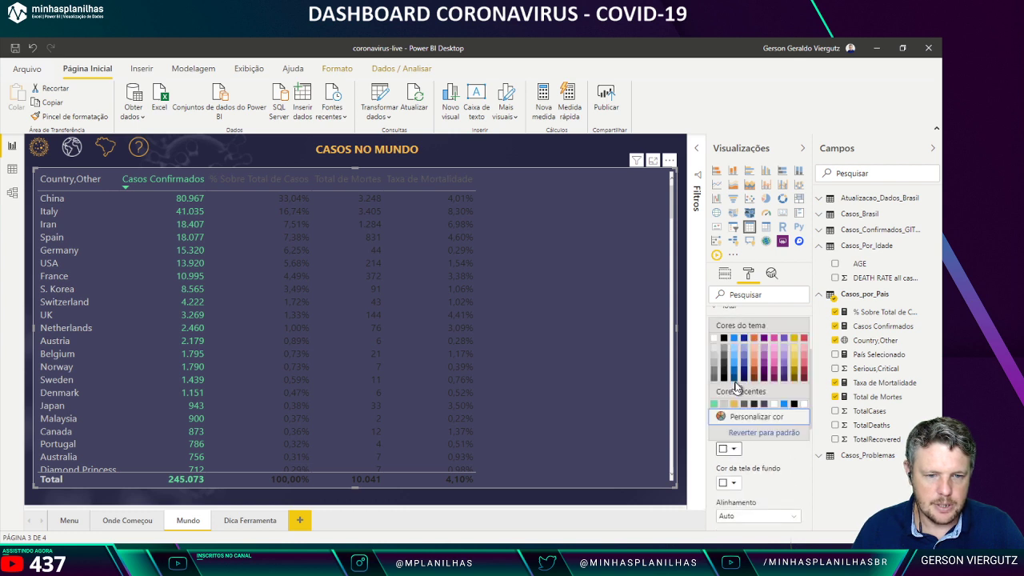
{"action": "left_click", "coordinate": [714, 404]}
Step: Set the % Sobre Total de Casos column's alignment to Direita and apply its field formatting to the header and total
{"action": "scroll", "coordinate": [752, 406], "scroll_direction": "down", "scroll_amount": 2}
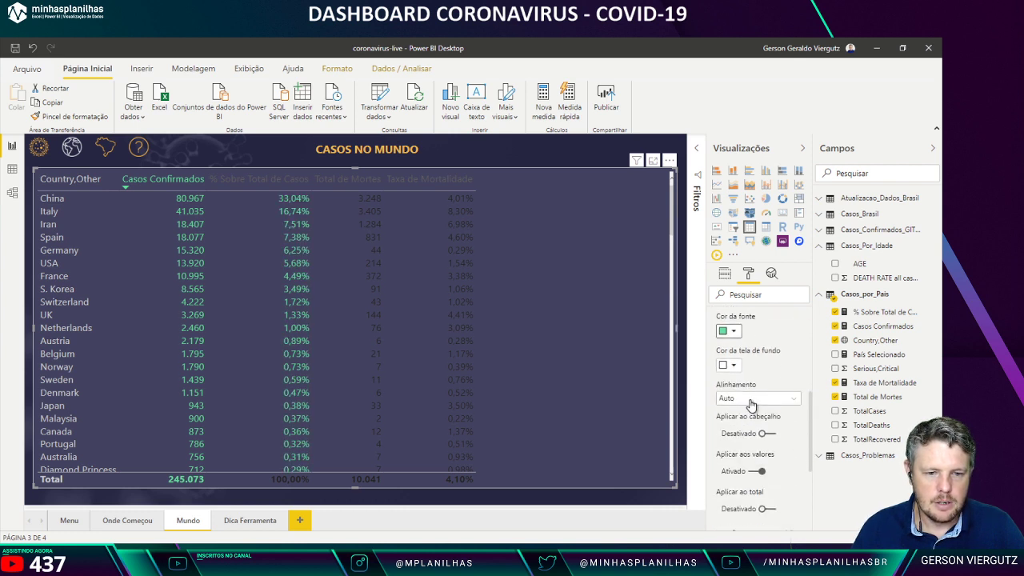
{"action": "left_click", "coordinate": [751, 404]}
{"action": "left_click", "coordinate": [738, 451]}
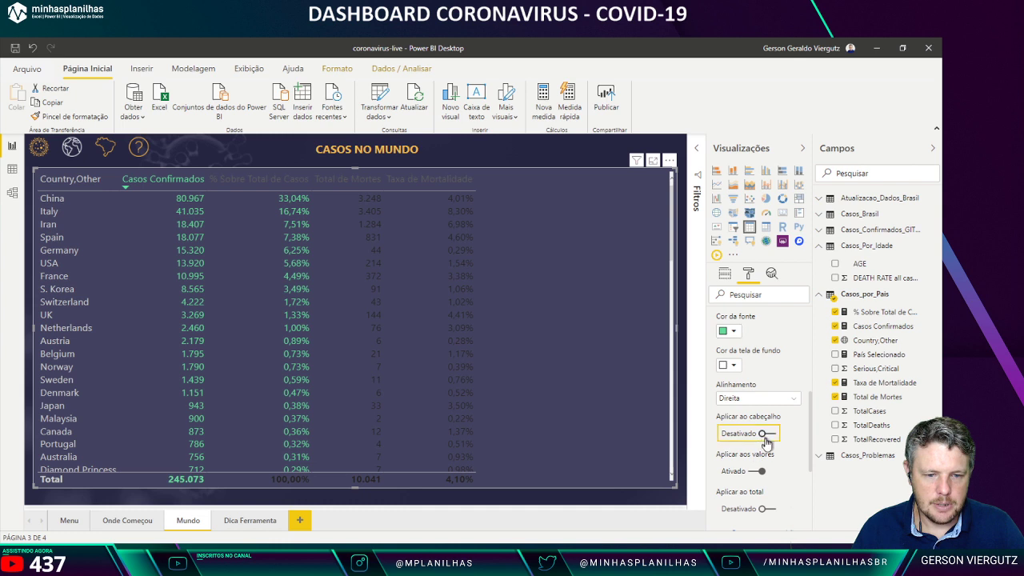
{"action": "left_click", "coordinate": [765, 436]}
{"action": "left_click", "coordinate": [764, 508]}
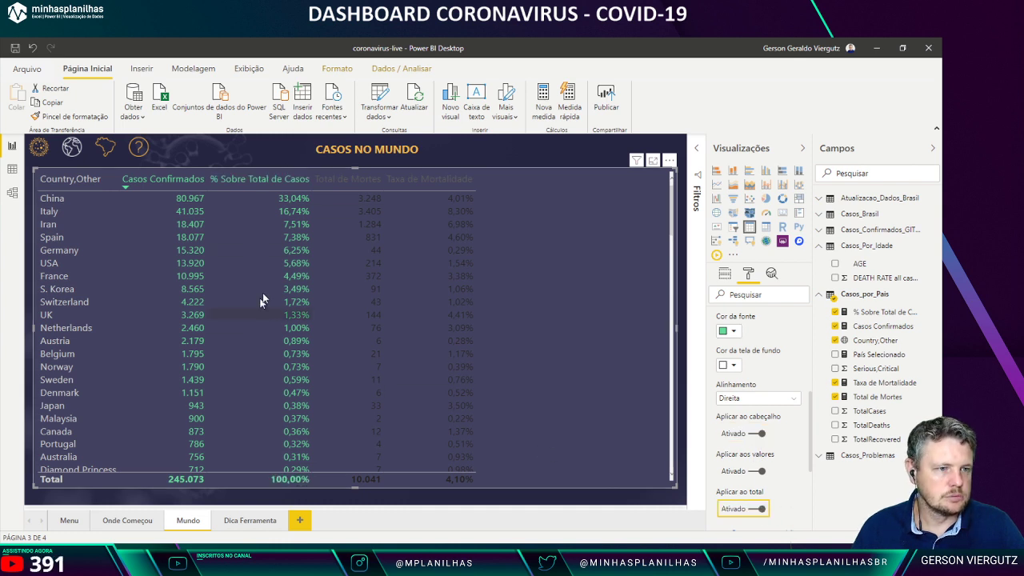
Step: Switch to coronavirus.pptx in PowerPoint, copy the red rectangle's fill hex code F65164, and return to the coronavirus-live report in Power BI
{"action": "left_click", "coordinate": [480, 151]}
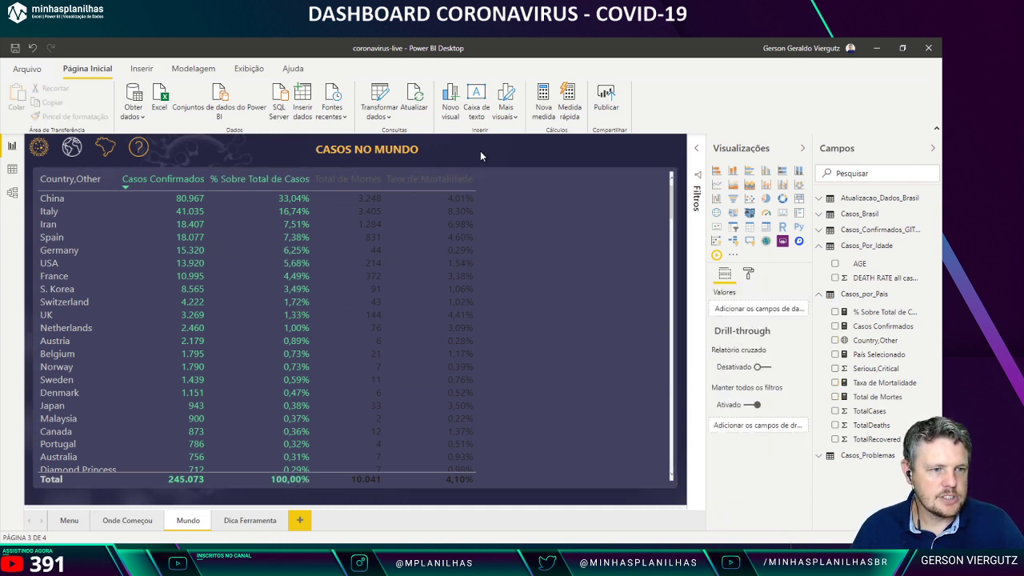
{"action": "key", "text": "alt+Tab"}
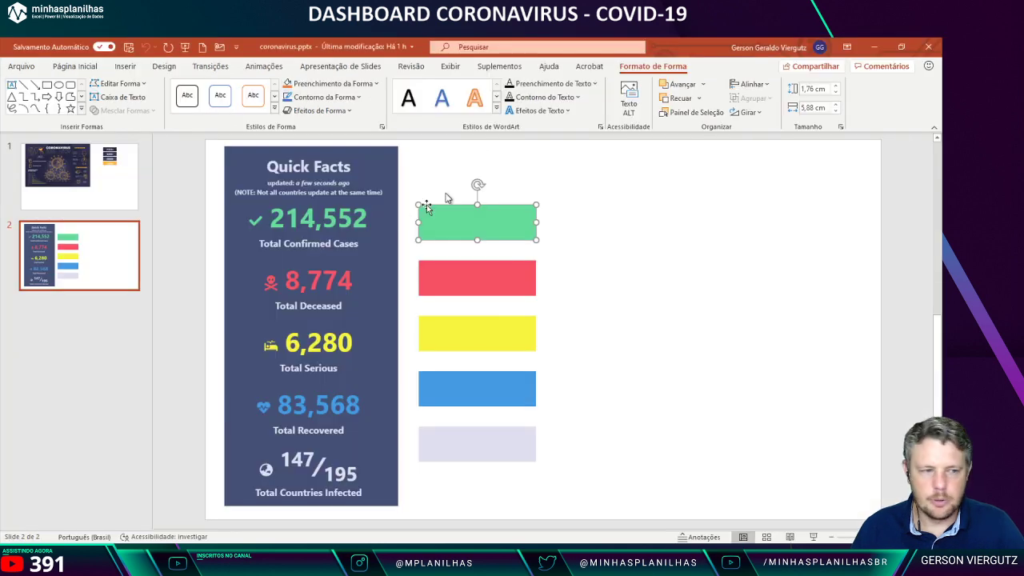
{"action": "left_click", "coordinate": [460, 276]}
{"action": "left_click", "coordinate": [332, 83]}
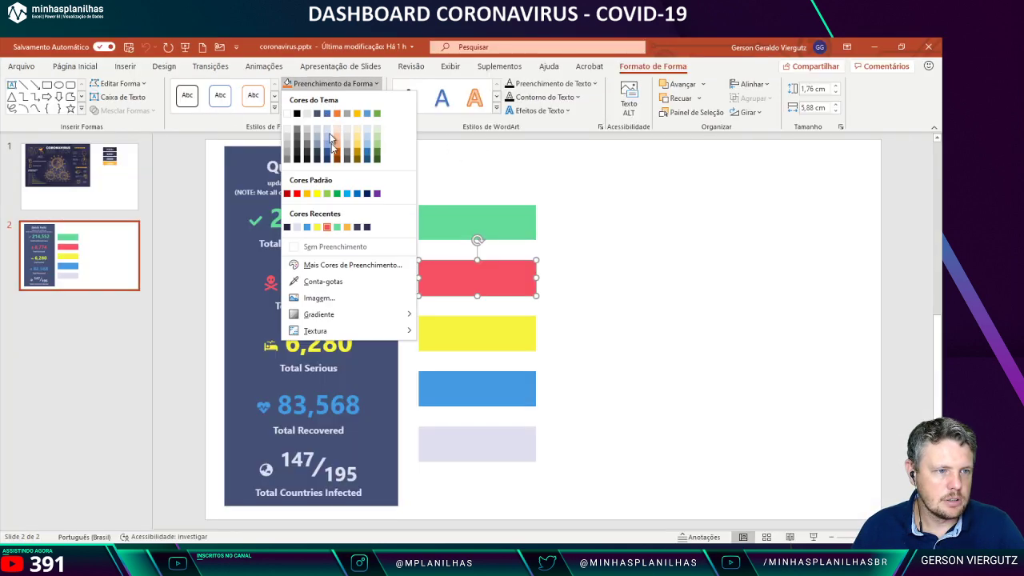
{"action": "left_click", "coordinate": [335, 278]}
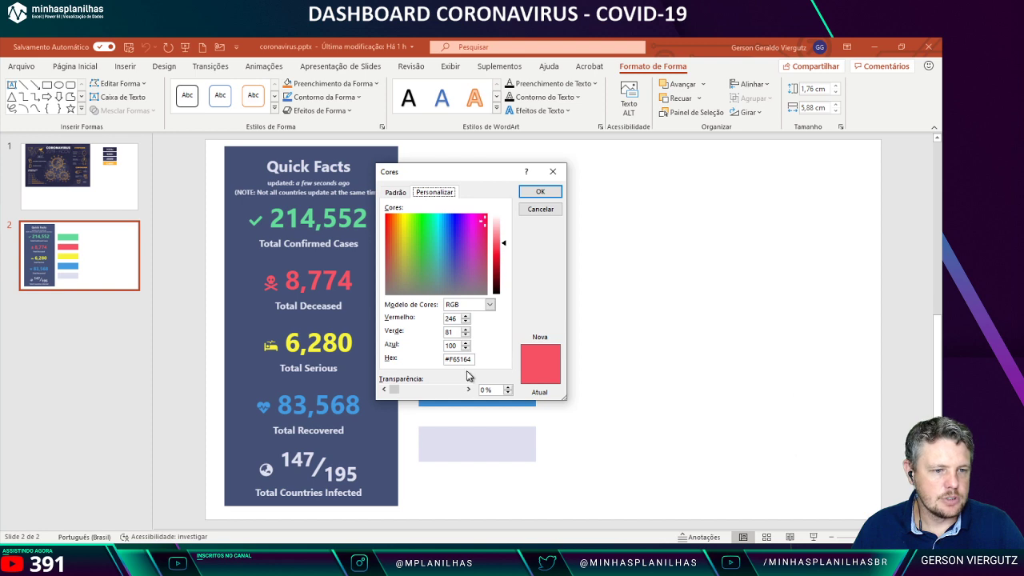
{"action": "left_click_drag", "start_coordinate": [471, 362], "coordinate": [452, 360]}
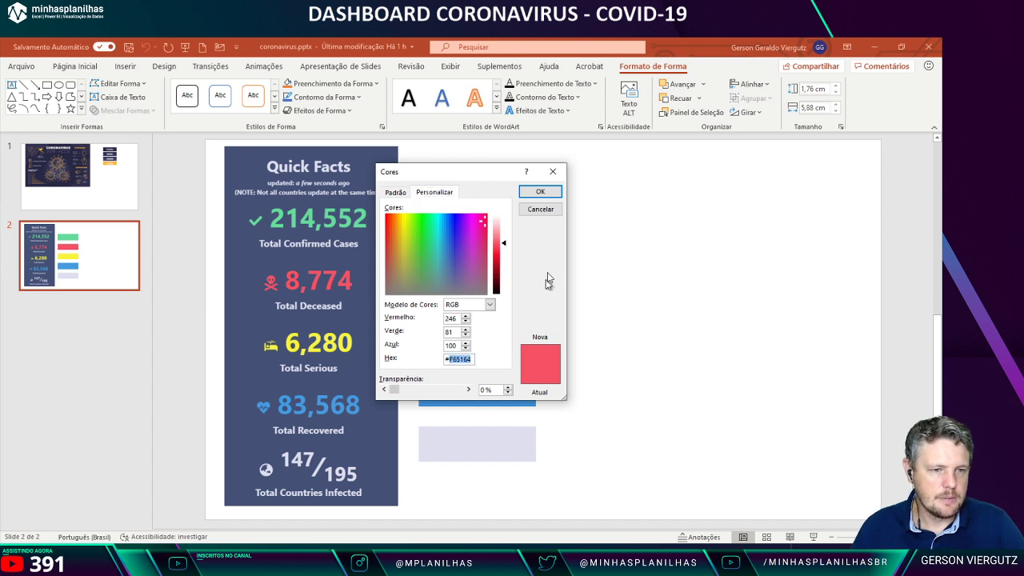
{"action": "left_click", "coordinate": [541, 209]}
{"action": "key", "text": "alt+Tab"}
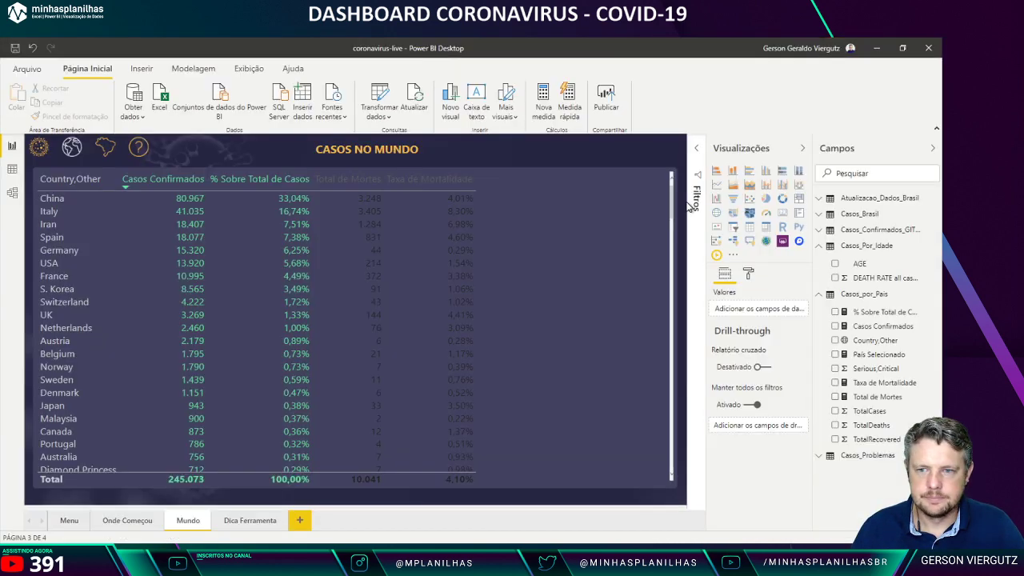
Step: Select the country table again and set the Total de Mortes column's font colour to the custom red F65164
{"action": "left_click", "coordinate": [749, 273]}
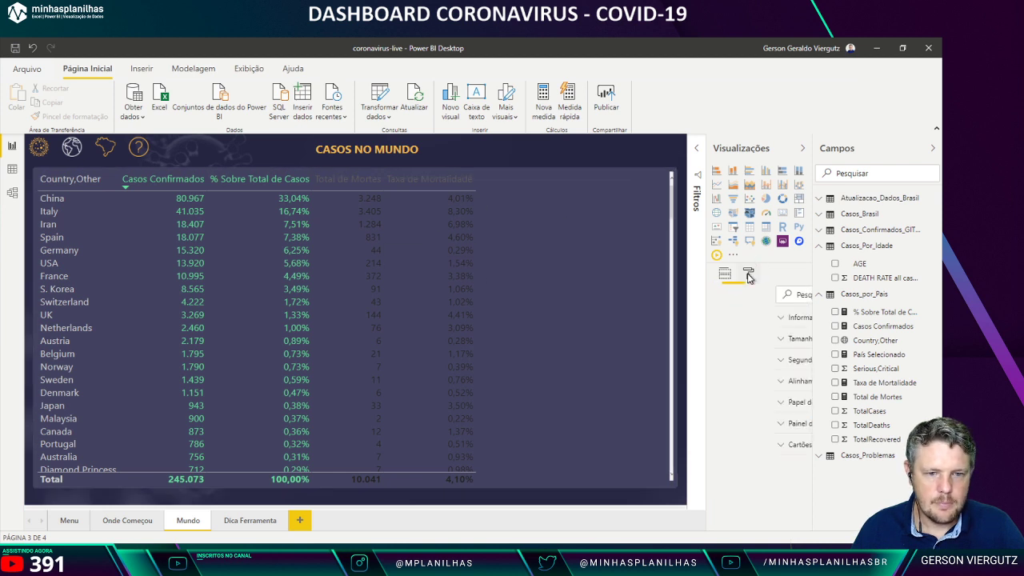
{"action": "left_click", "coordinate": [558, 272]}
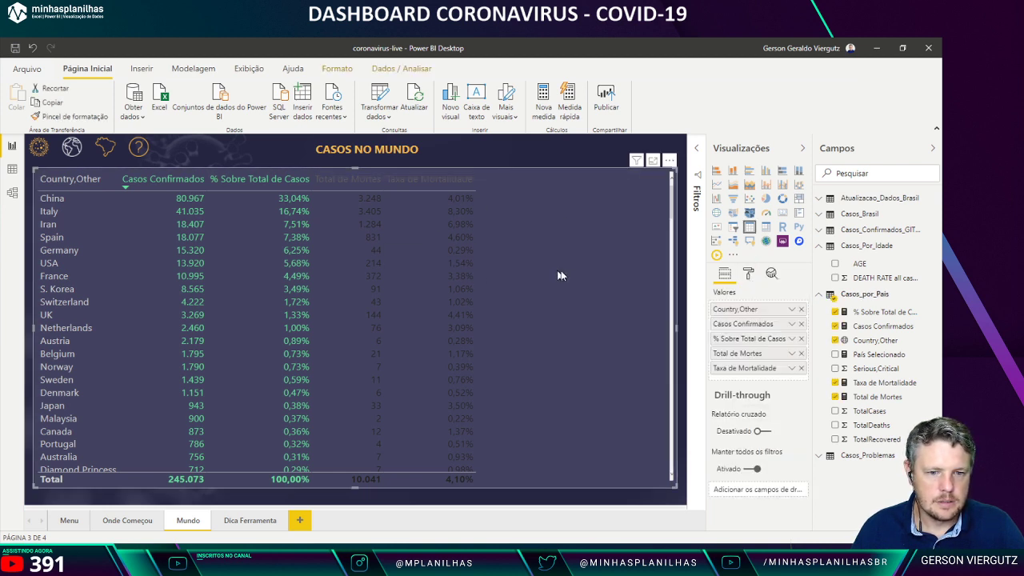
{"action": "left_click", "coordinate": [749, 274]}
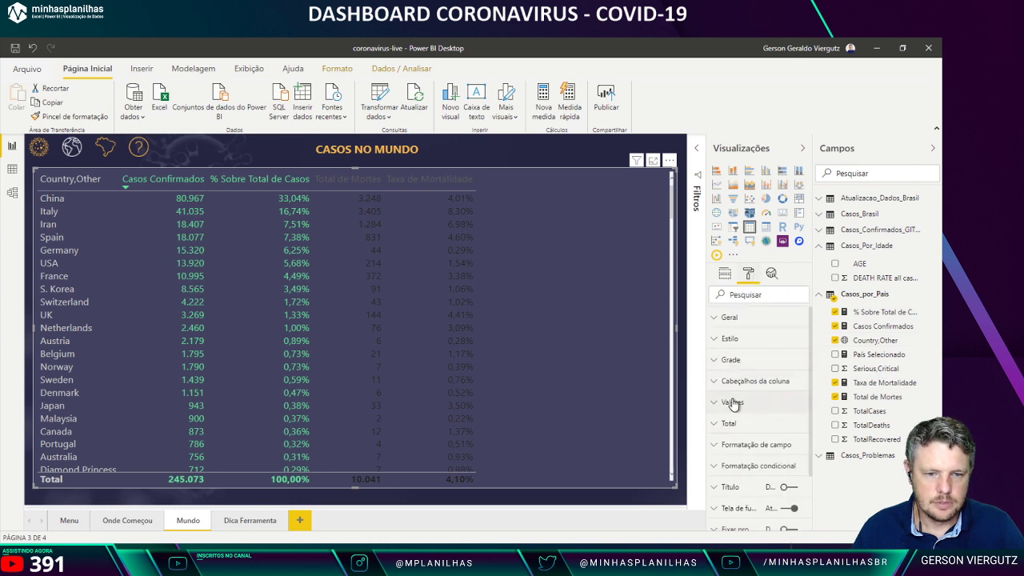
{"action": "left_click", "coordinate": [732, 403]}
{"action": "left_click", "coordinate": [731, 402]}
{"action": "left_click", "coordinate": [751, 445]}
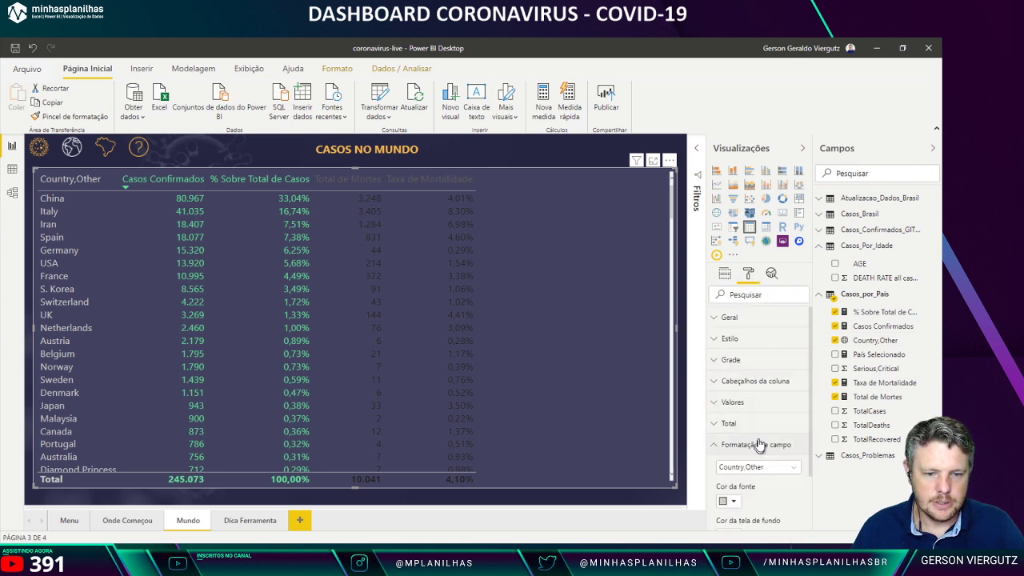
{"action": "left_click", "coordinate": [760, 350]}
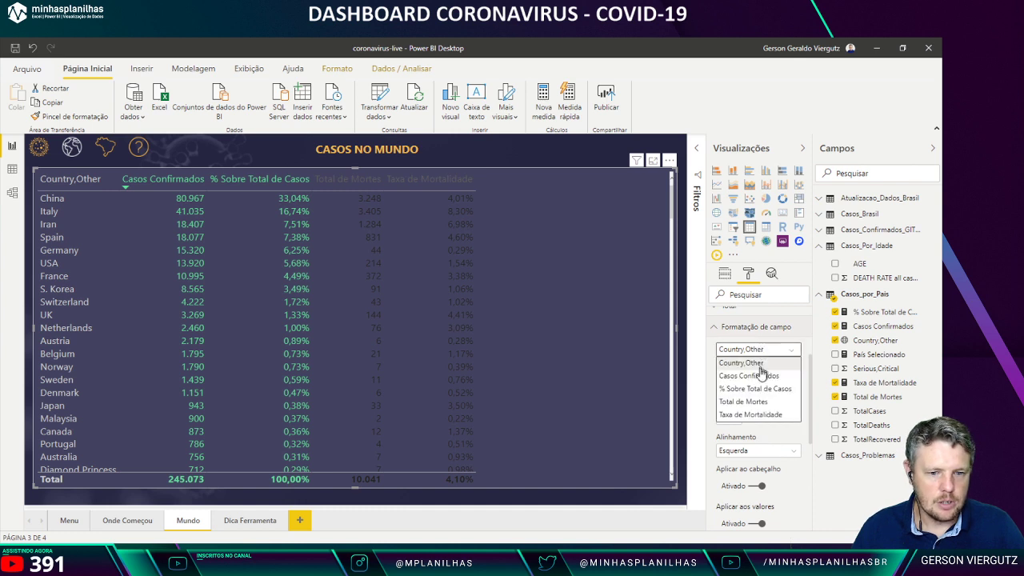
{"action": "left_click", "coordinate": [761, 403]}
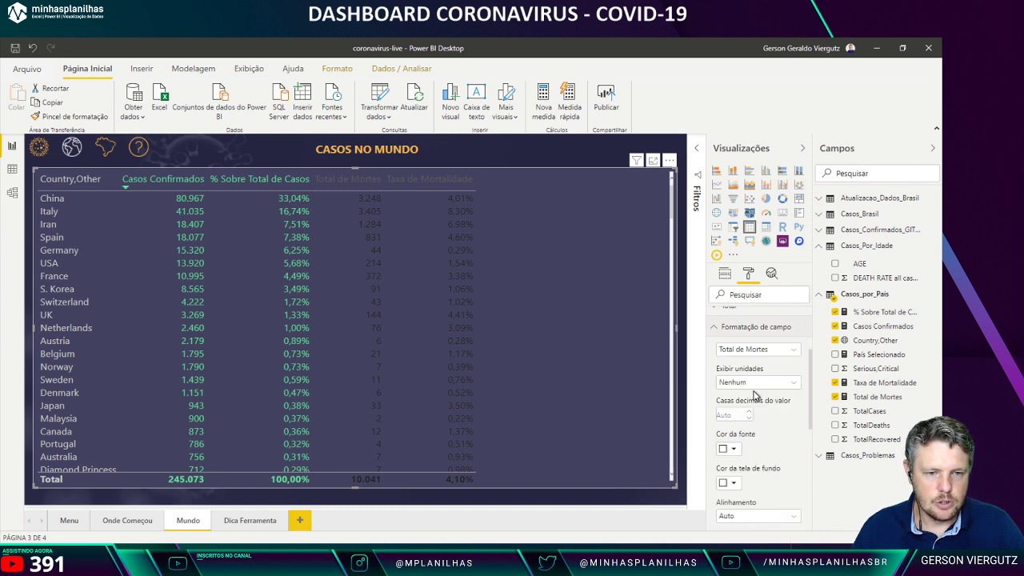
{"action": "left_click", "coordinate": [739, 453]}
{"action": "left_click", "coordinate": [743, 477]}
{"action": "key", "text": "Return"}
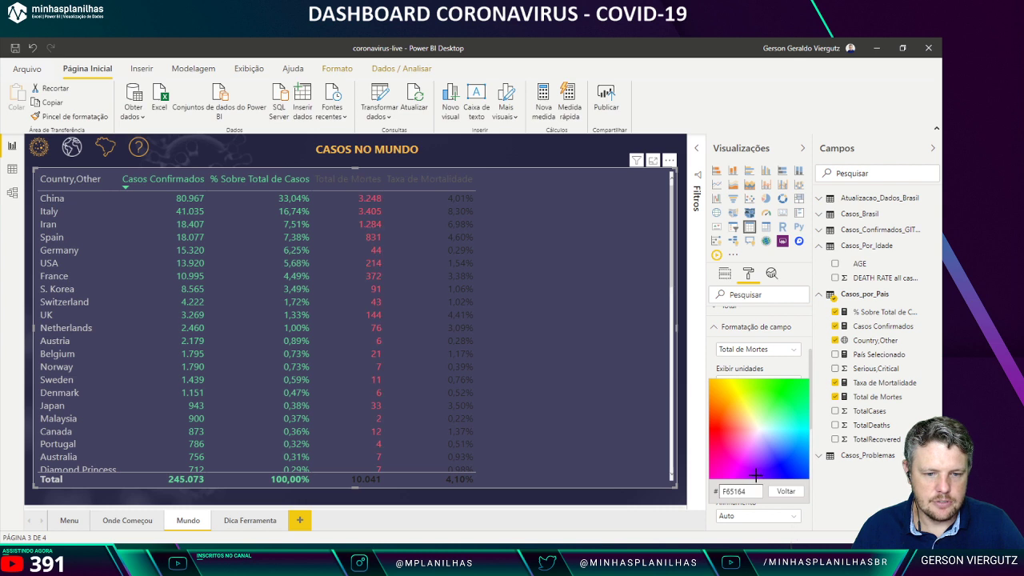
{"action": "left_click", "coordinate": [708, 350]}
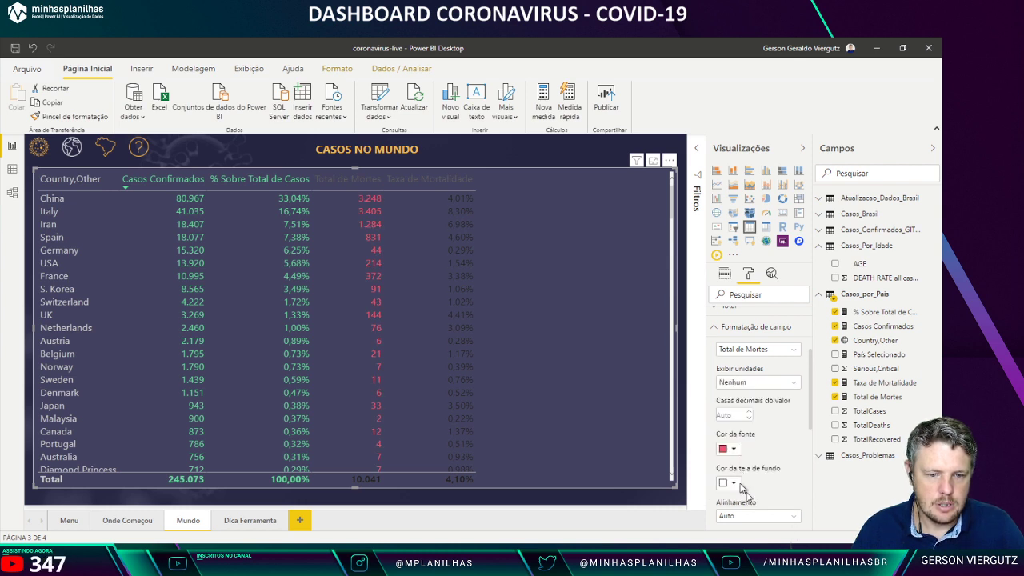
Step: Set the Total de Mortes column's alignment to Direita and apply its field formatting to the header and total
{"action": "scroll", "coordinate": [748, 480], "scroll_direction": "down", "scroll_amount": 3}
{"action": "left_click", "coordinate": [741, 344]}
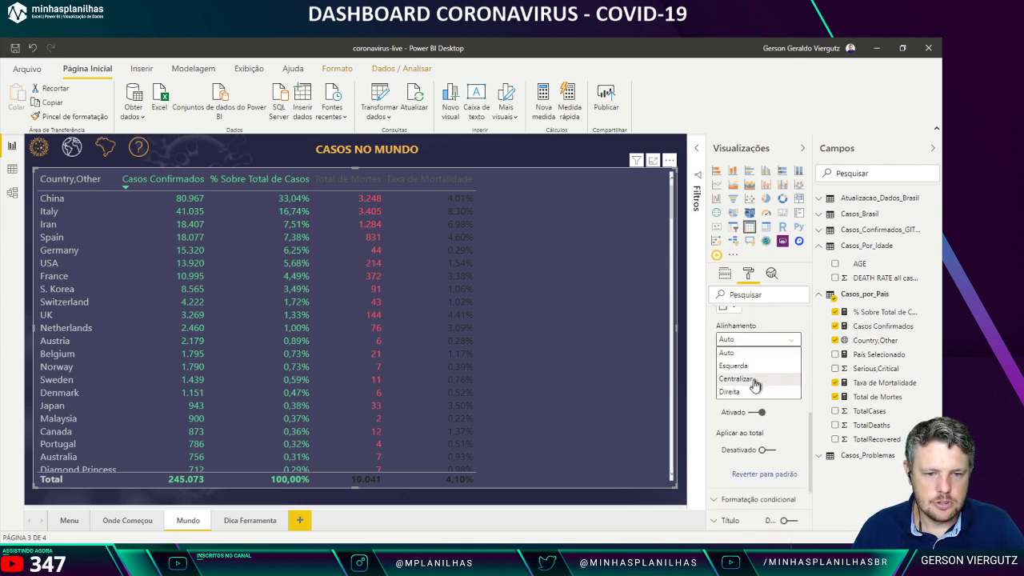
{"action": "left_click", "coordinate": [755, 392]}
{"action": "left_click", "coordinate": [764, 375]}
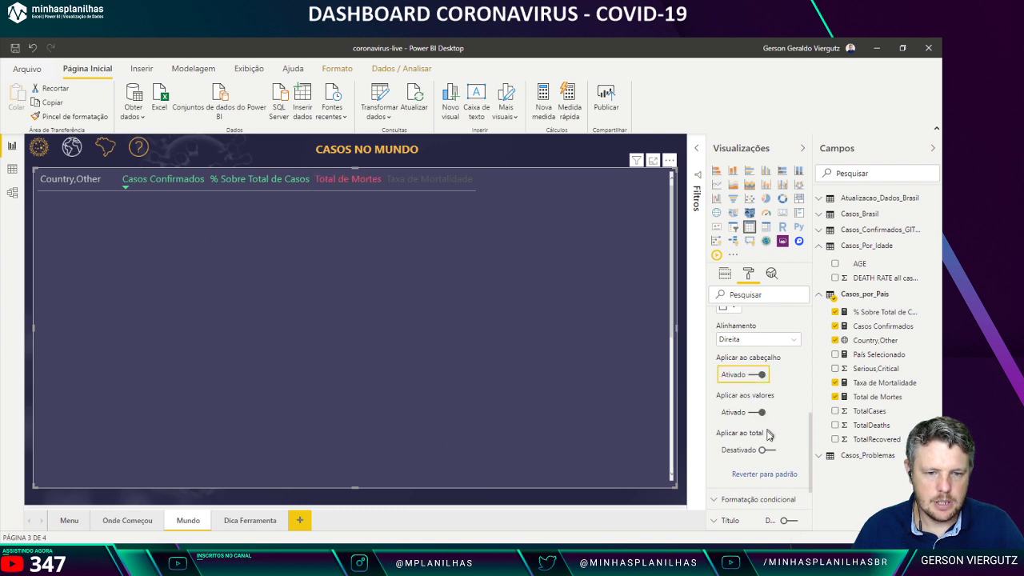
{"action": "left_click", "coordinate": [763, 450]}
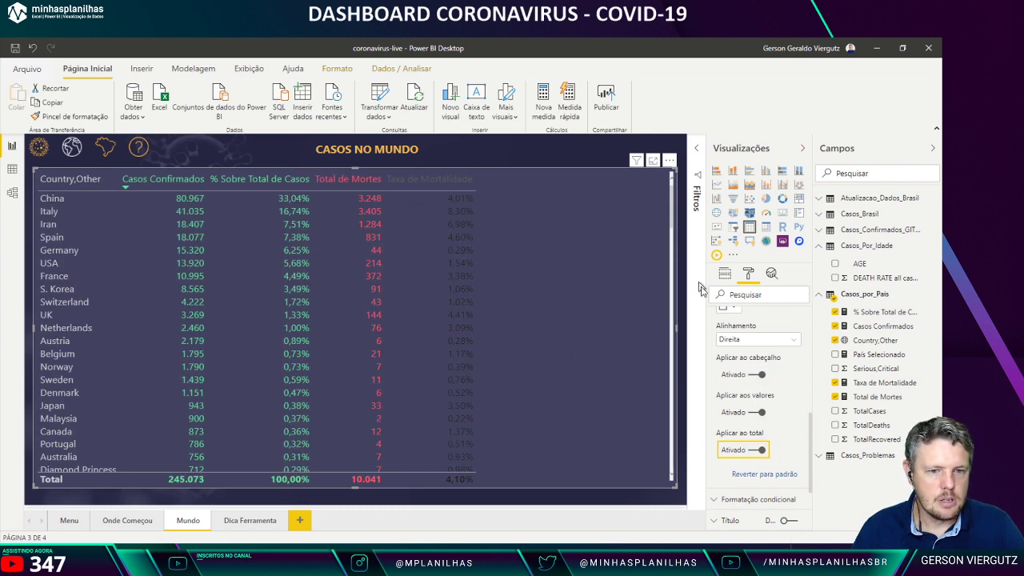
Step: Set the Taxa de Mortalidade column's font colour to the recently used red F65164
{"action": "scroll", "coordinate": [775, 326], "scroll_direction": "up", "scroll_amount": 5}
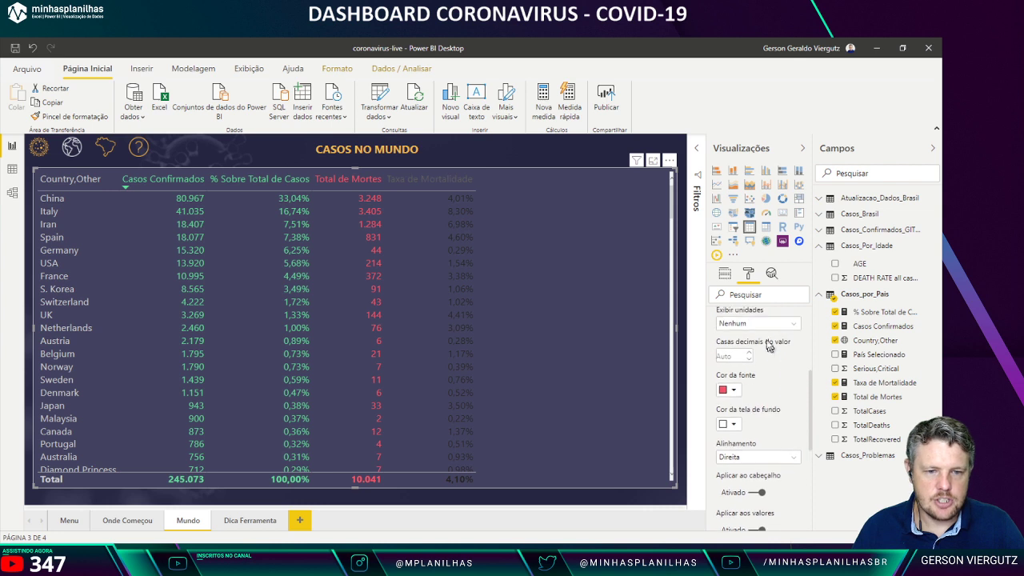
{"action": "left_click", "coordinate": [767, 350]}
{"action": "left_click", "coordinate": [764, 414]}
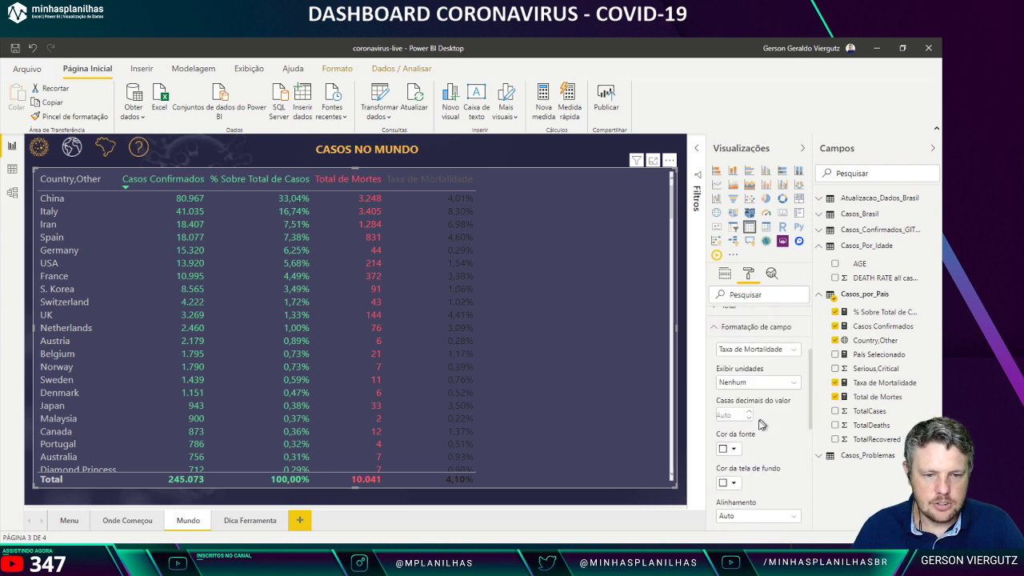
{"action": "left_click", "coordinate": [734, 449]}
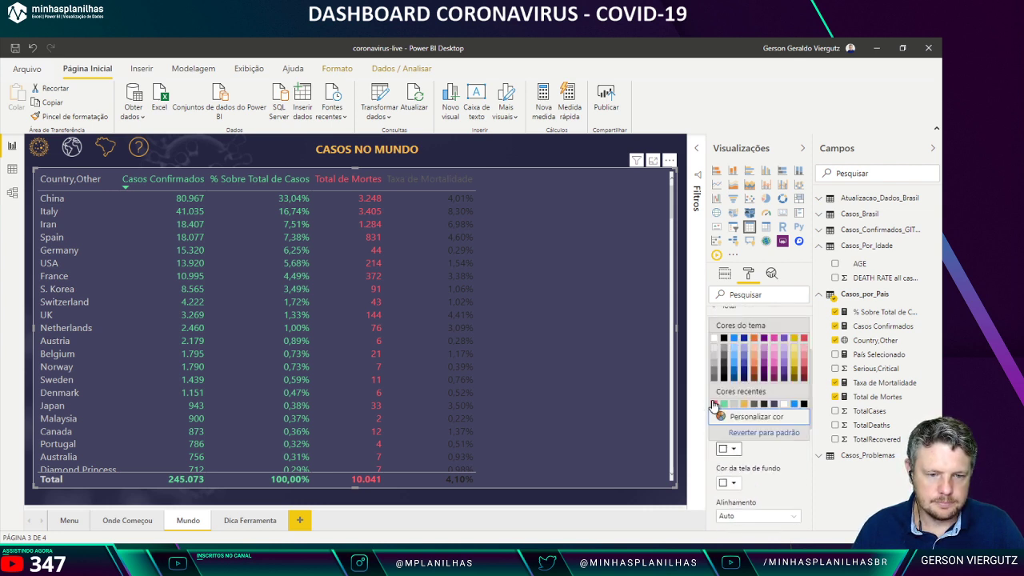
{"action": "left_click", "coordinate": [721, 404]}
Step: Set the Taxa de Mortalidade column's alignment to Direita and apply its field formatting to the header and total
{"action": "scroll", "coordinate": [795, 415], "scroll_direction": "down", "scroll_amount": 3}
{"action": "scroll", "coordinate": [792, 408], "scroll_direction": "up", "scroll_amount": 1}
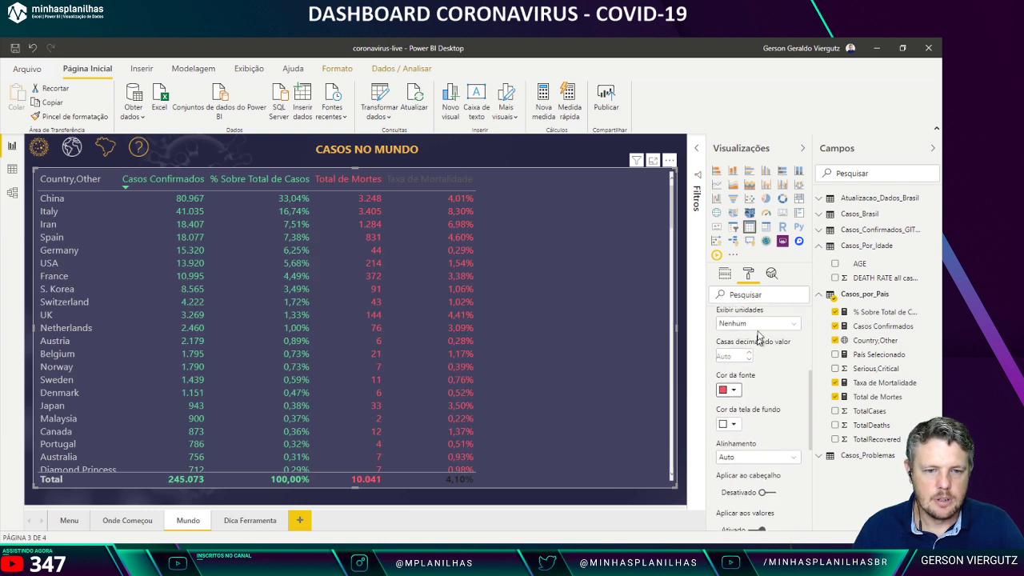
{"action": "left_click", "coordinate": [764, 323]}
{"action": "left_click", "coordinate": [764, 337]}
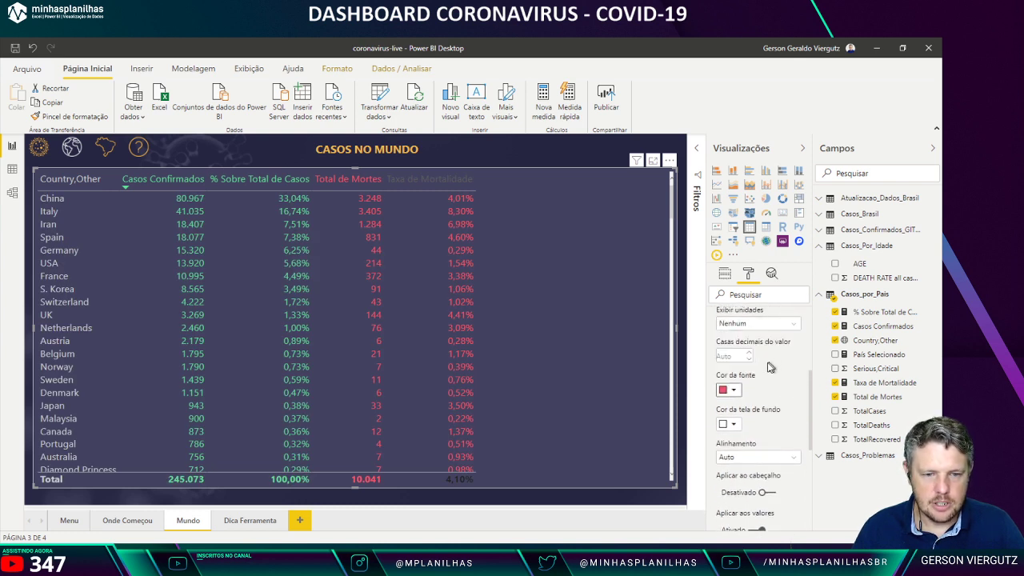
{"action": "left_click", "coordinate": [758, 455]}
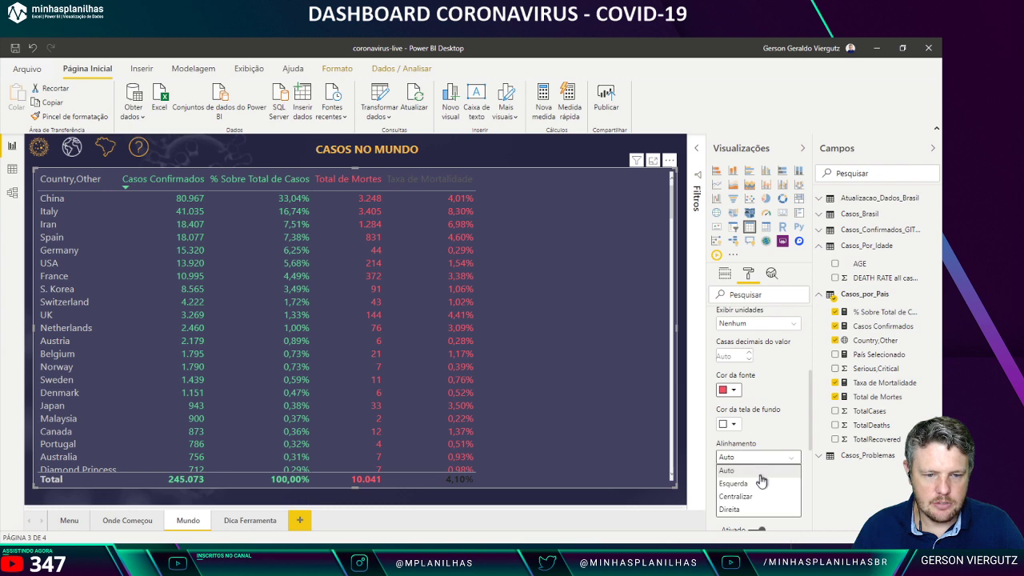
{"action": "left_click", "coordinate": [755, 510]}
{"action": "left_click", "coordinate": [762, 492]}
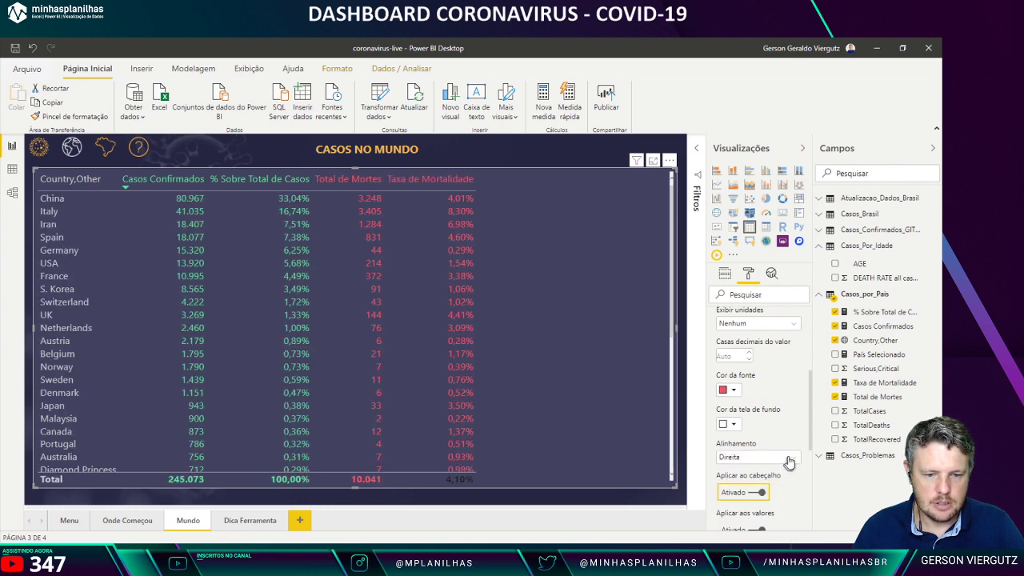
{"action": "scroll", "coordinate": [764, 496], "scroll_direction": "down", "scroll_amount": 1}
{"action": "left_click", "coordinate": [768, 509]}
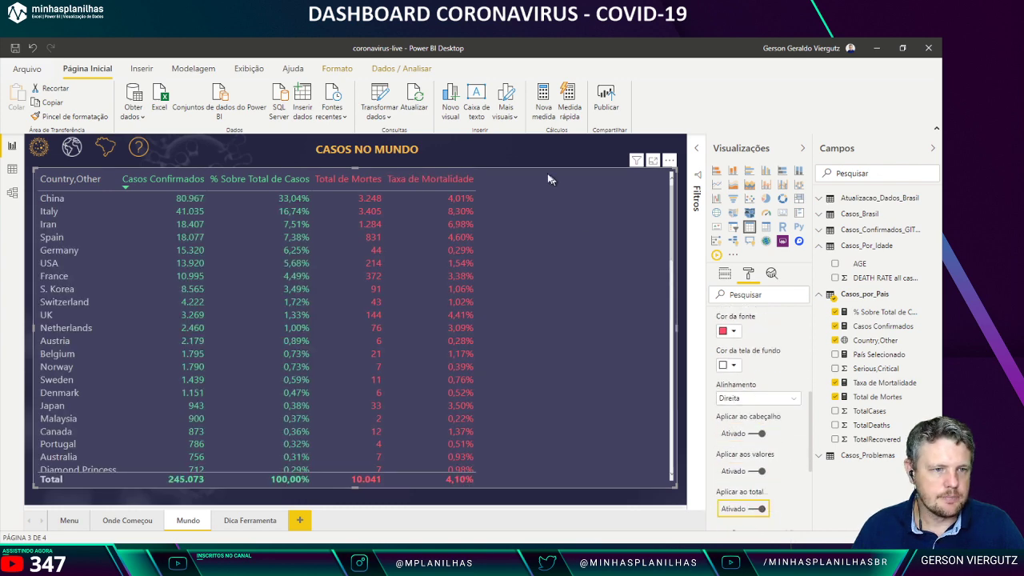
{"action": "left_click", "coordinate": [522, 161]}
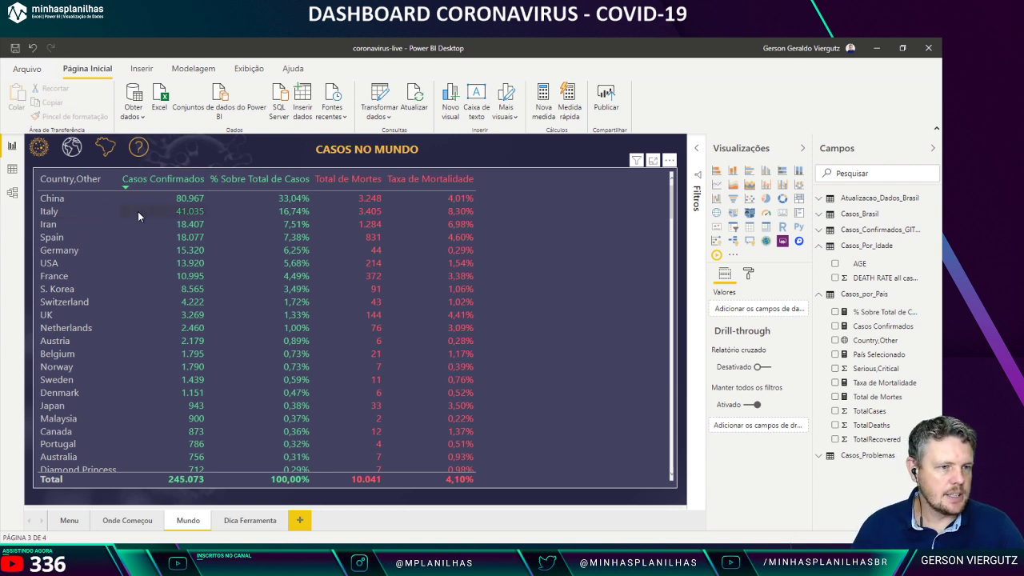
Step: Rename the Country,Other column in the country table as País
{"action": "left_click", "coordinate": [496, 170]}
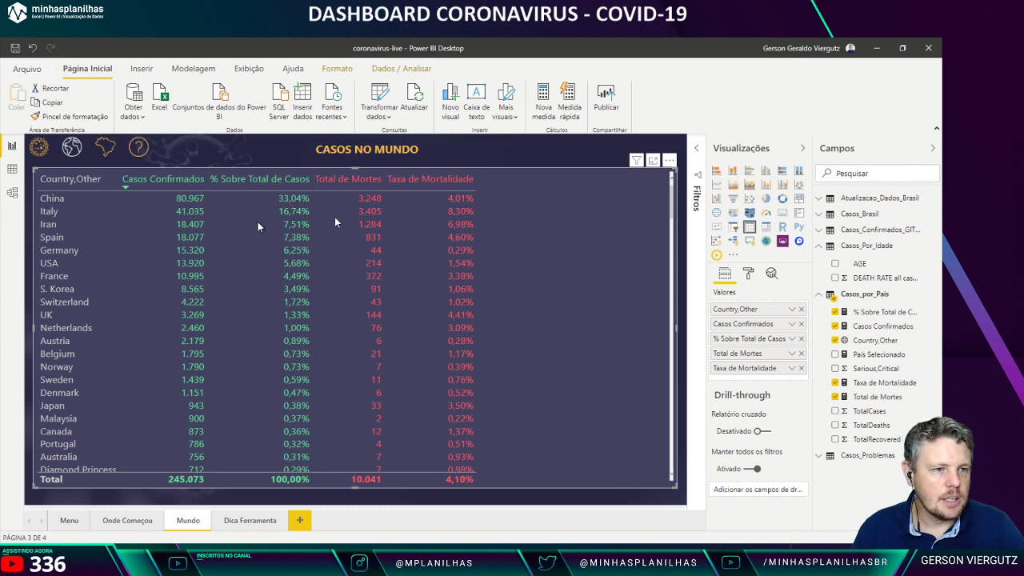
{"action": "left_click", "coordinate": [557, 143]}
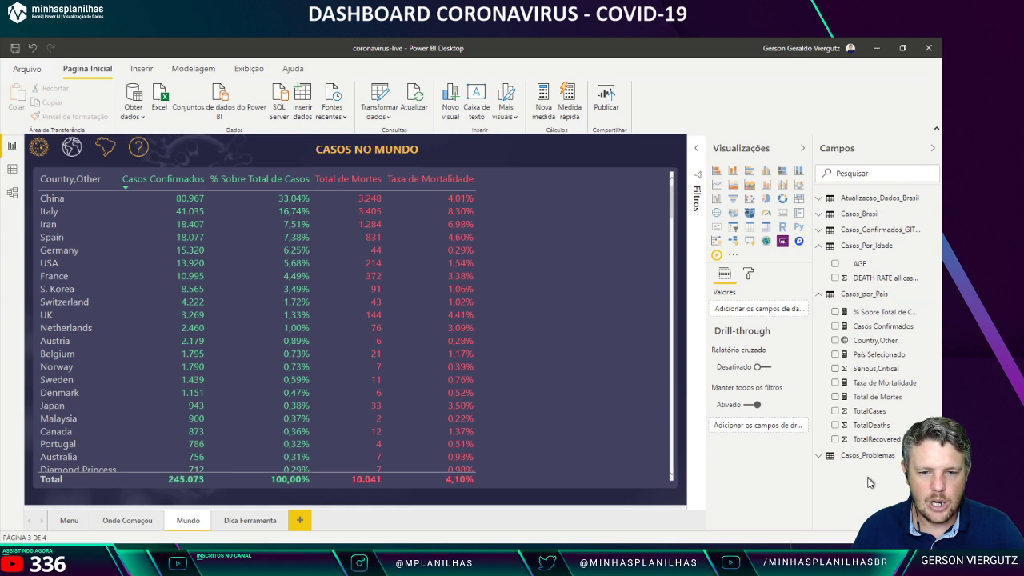
{"action": "left_click", "coordinate": [558, 266]}
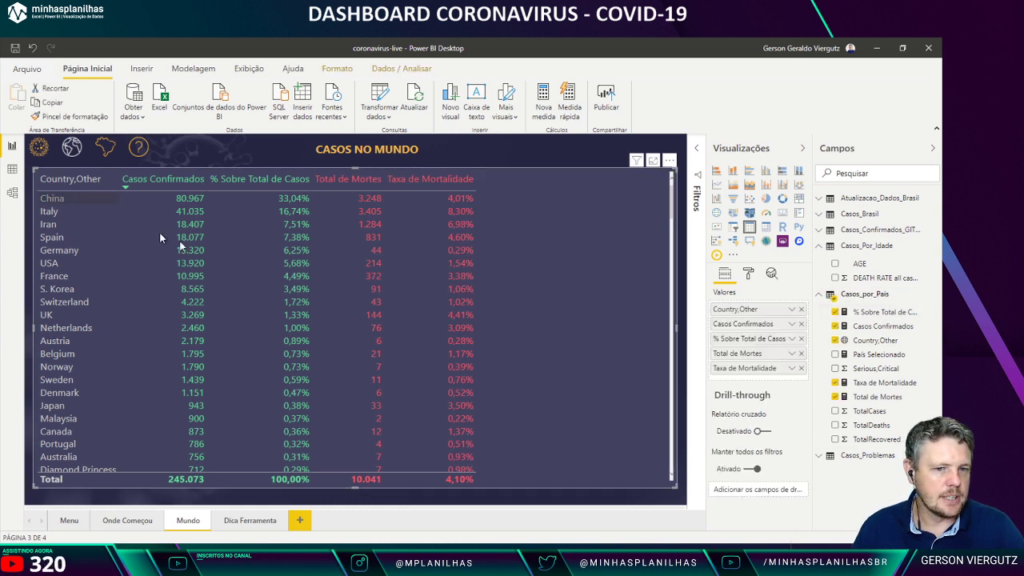
{"action": "double_click", "coordinate": [750, 308]}
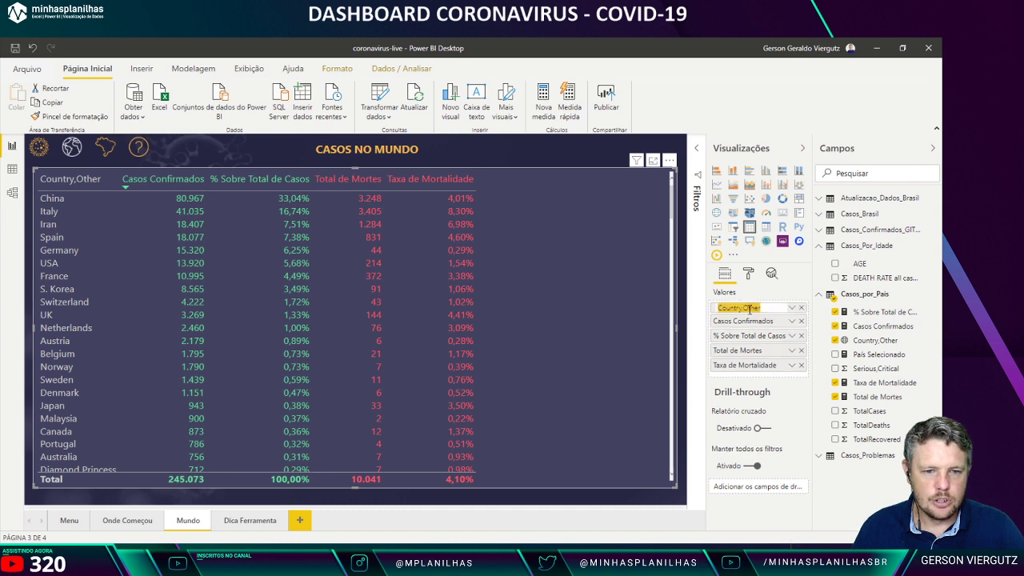
{"action": "type", "text": "O"}
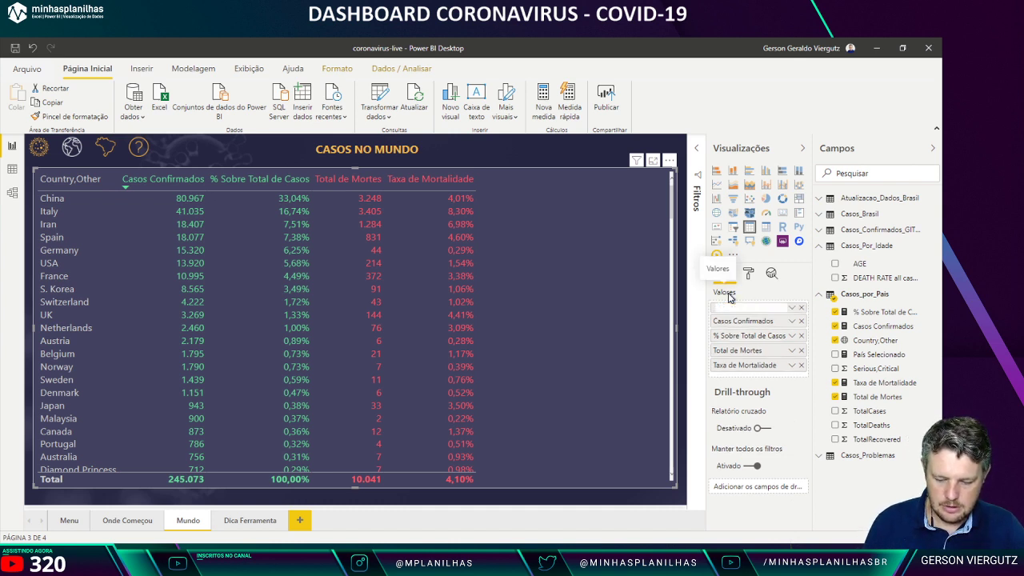
{"action": "type", "text": "aís"}
{"action": "key", "text": "Return"}
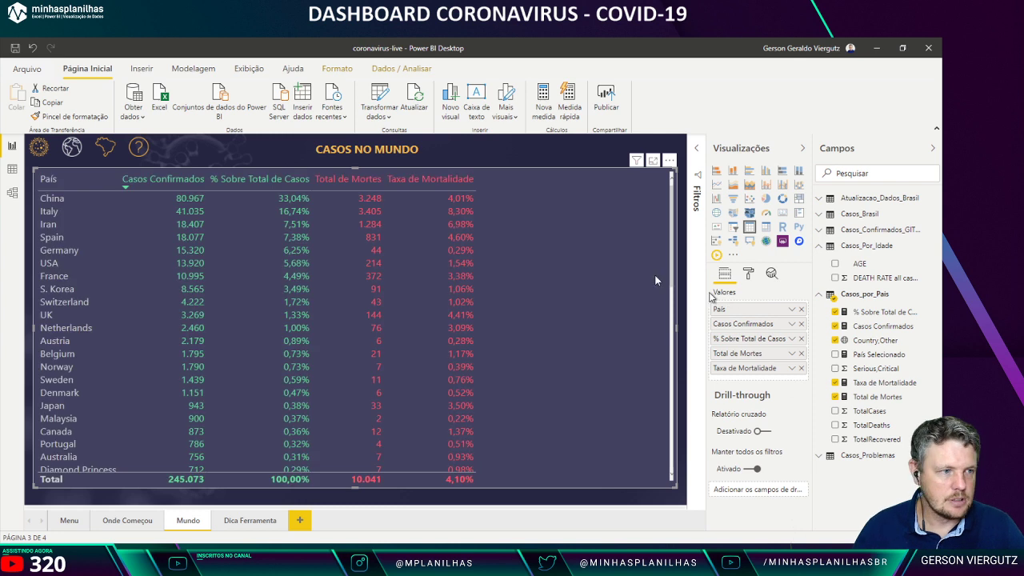
{"action": "left_click", "coordinate": [491, 147]}
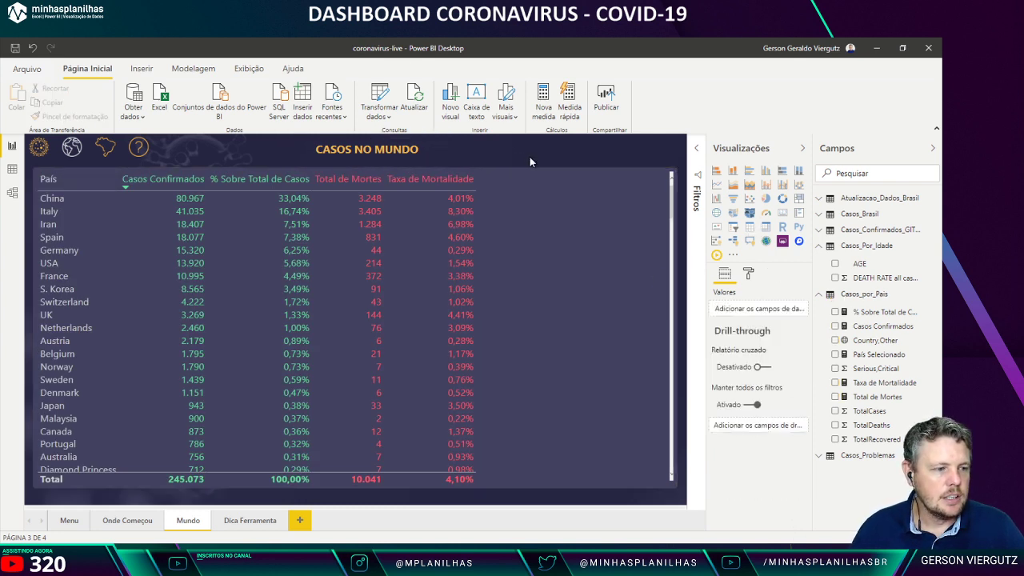
Step: Insert a Voltar button and place it in the page header, above the upper-right corner of the country table
{"action": "left_click", "coordinate": [139, 68]}
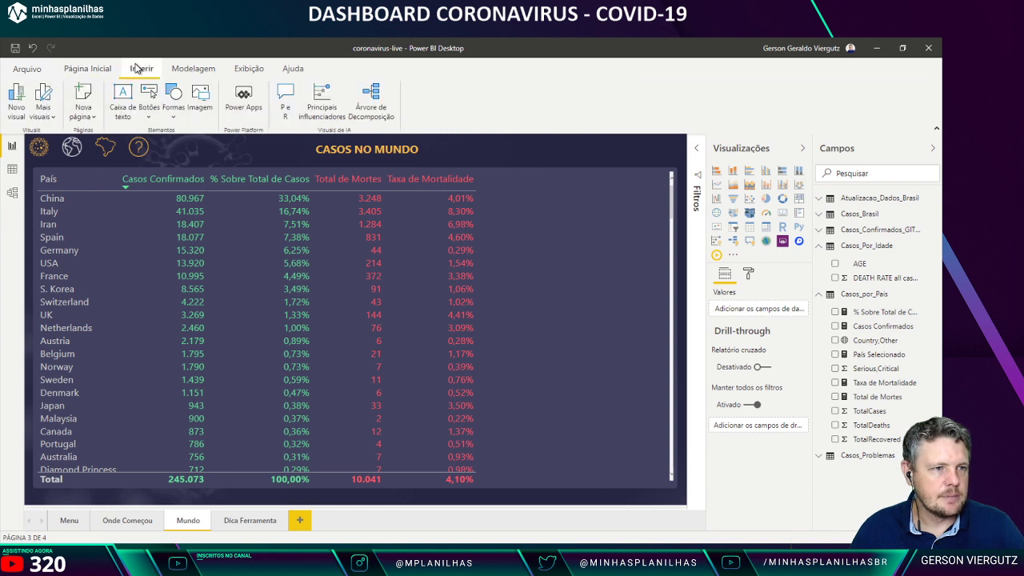
{"action": "left_click", "coordinate": [149, 98]}
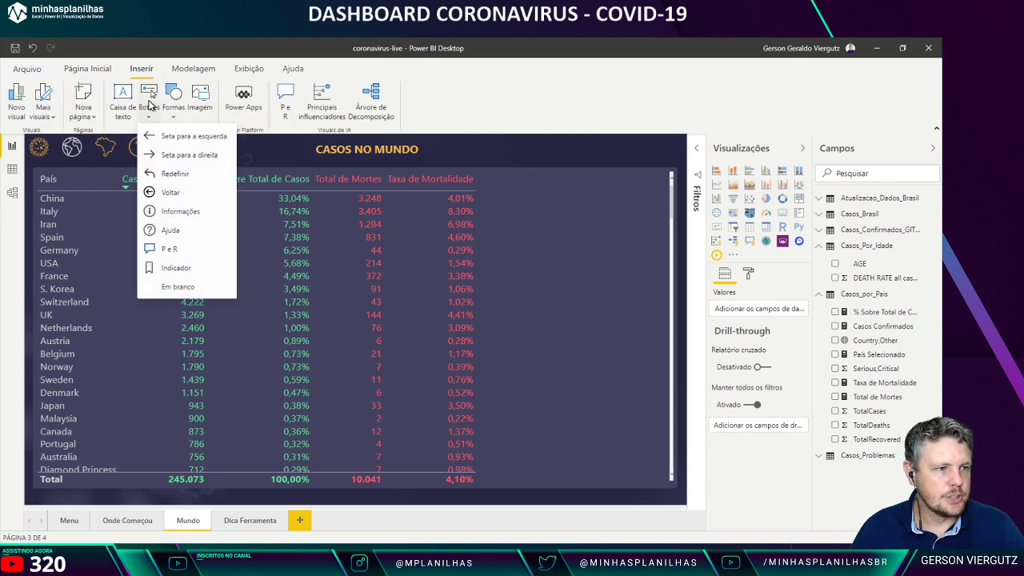
{"action": "left_click", "coordinate": [172, 193]}
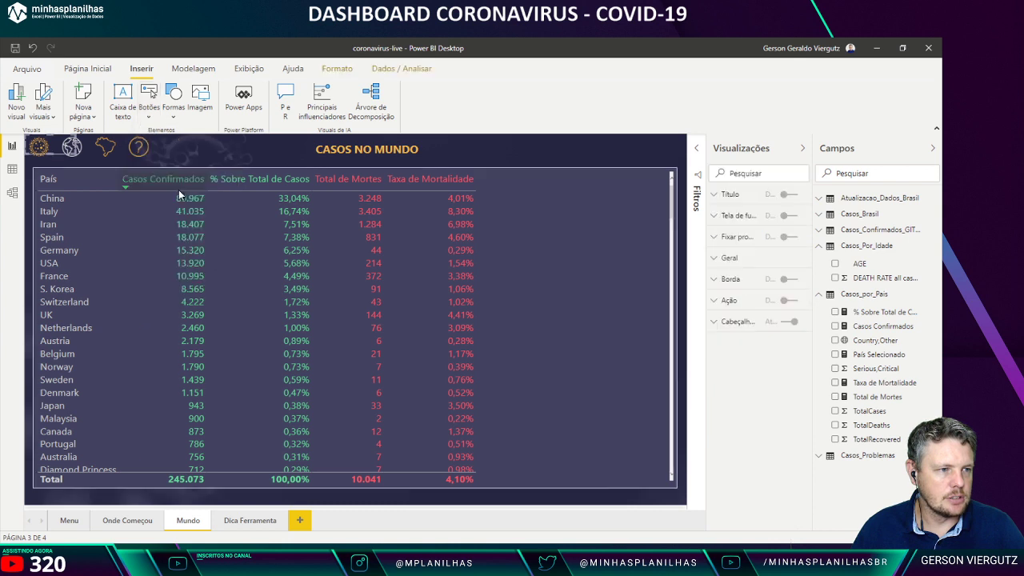
{"action": "left_click_drag", "start_coordinate": [57, 152], "coordinate": [653, 152]}
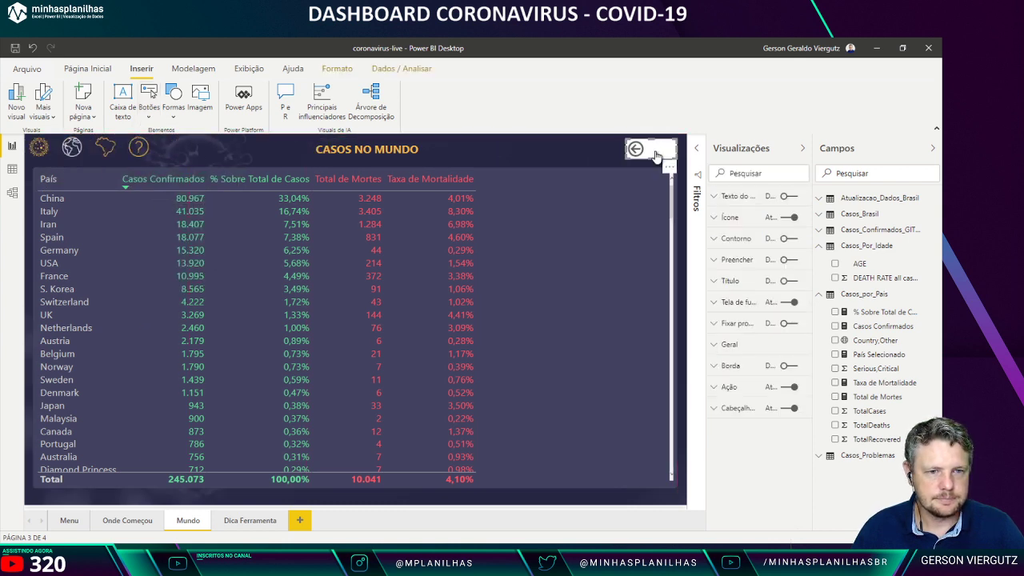
Step: Enable the back button's text, enter Voltar, and set the text size to 14 pt
{"action": "left_click", "coordinate": [783, 198]}
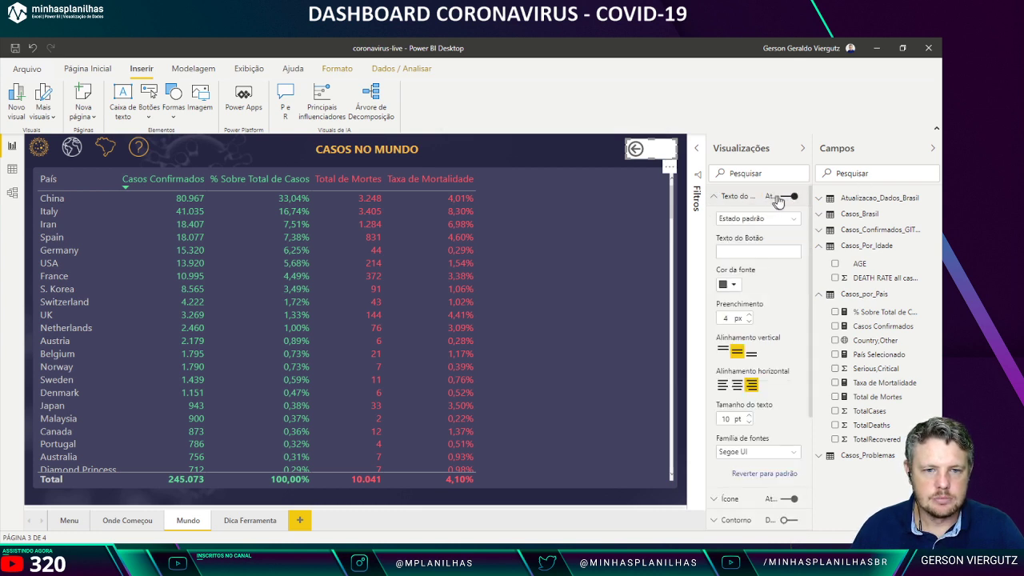
{"action": "left_click", "coordinate": [754, 248]}
{"action": "type", "text": "Voltar"}
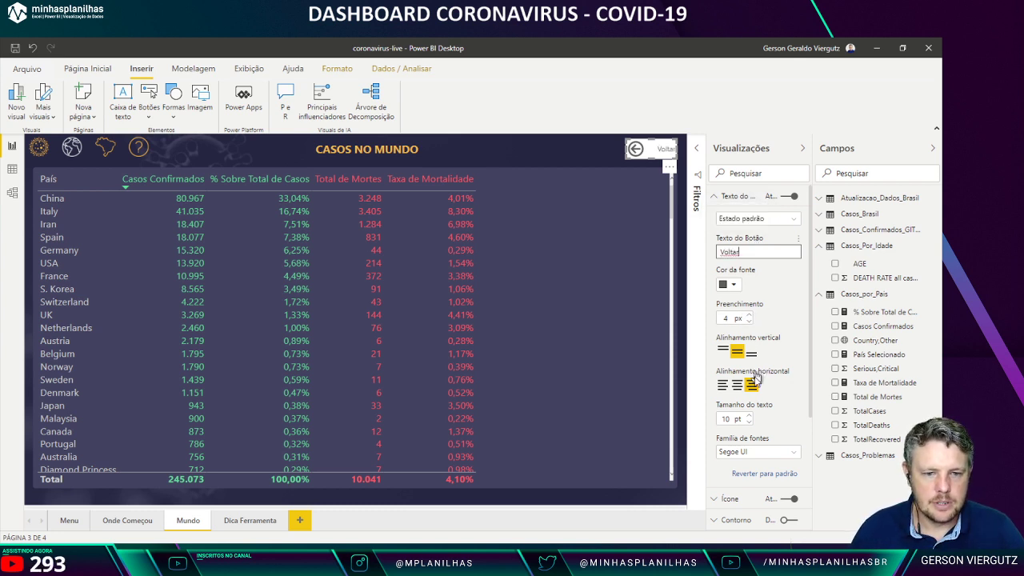
{"action": "left_click", "coordinate": [748, 416]}
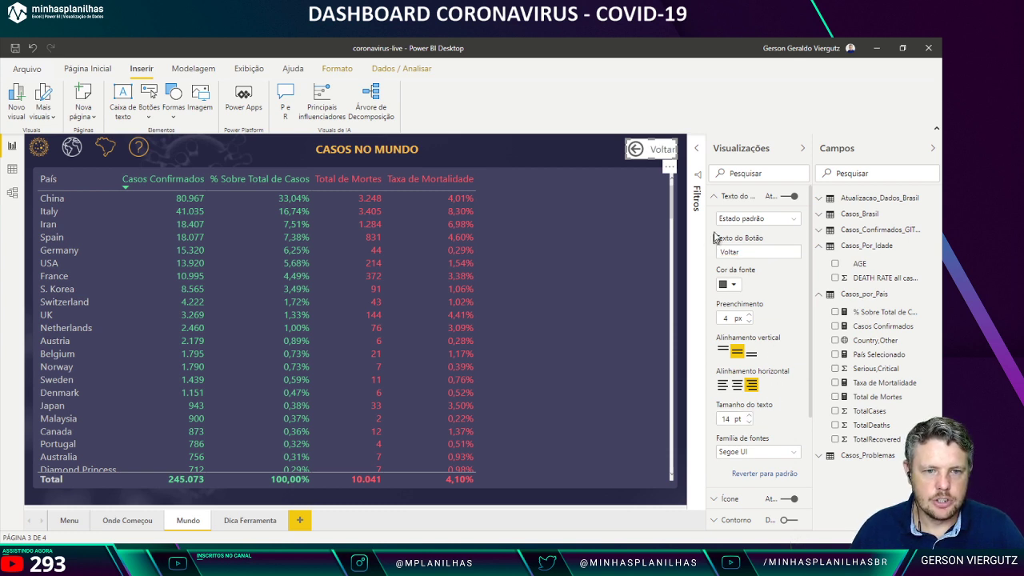
Step: Turn off the back button's background and its visual header
{"action": "left_click", "coordinate": [714, 195]}
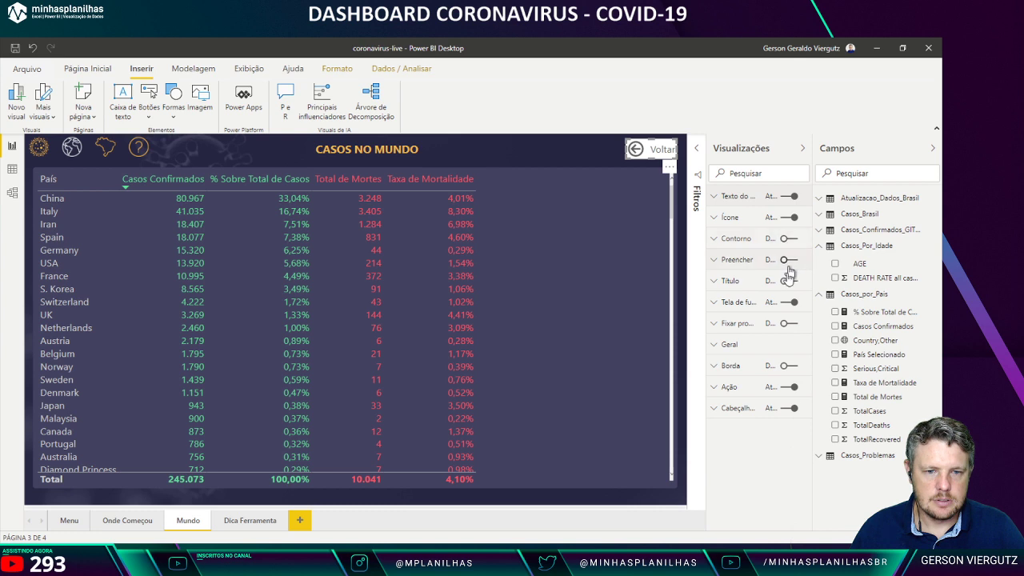
{"action": "left_click", "coordinate": [789, 301]}
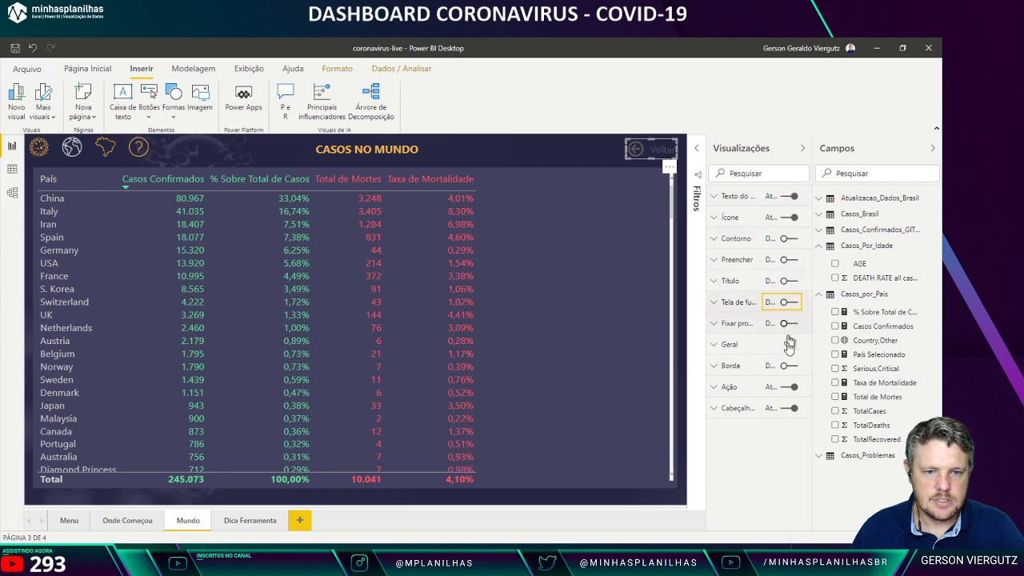
{"action": "left_click", "coordinate": [789, 408]}
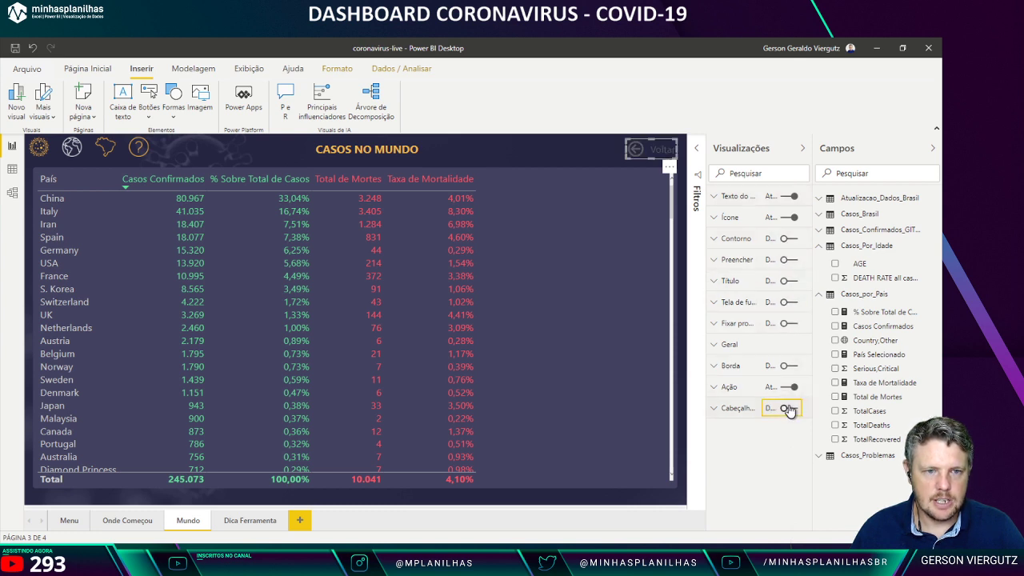
Step: Set the back button's icon line colour and text font colour to the dashboard's recently used golden orange
{"action": "left_click", "coordinate": [741, 216]}
{"action": "left_click", "coordinate": [734, 408]}
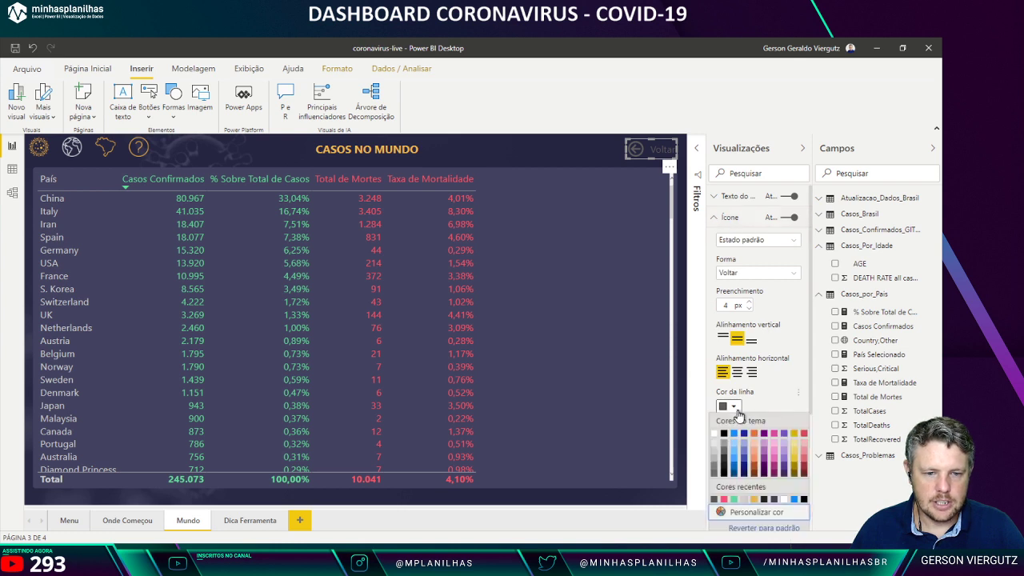
{"action": "left_click", "coordinate": [754, 499]}
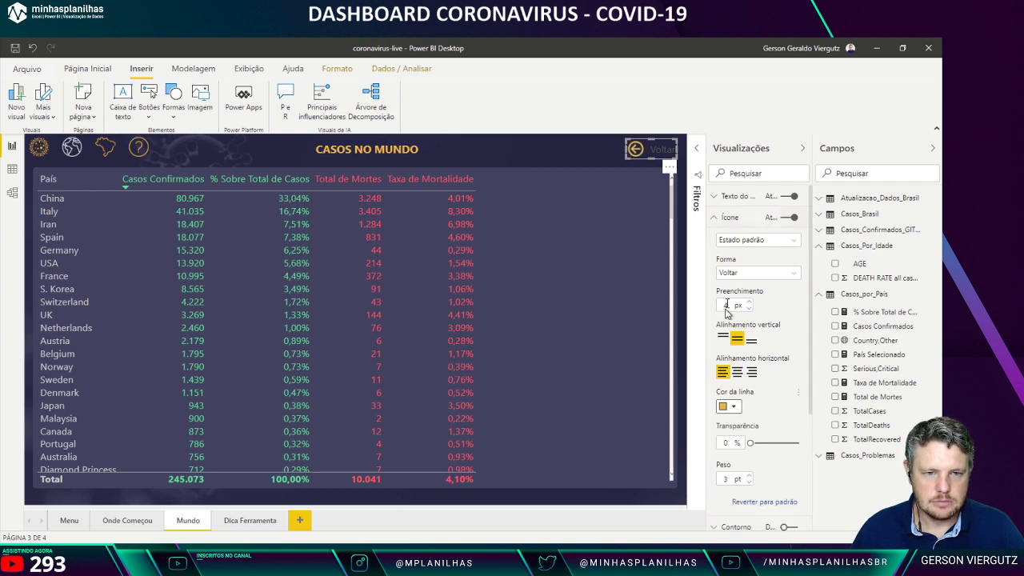
{"action": "left_click", "coordinate": [729, 219]}
{"action": "left_click", "coordinate": [730, 200]}
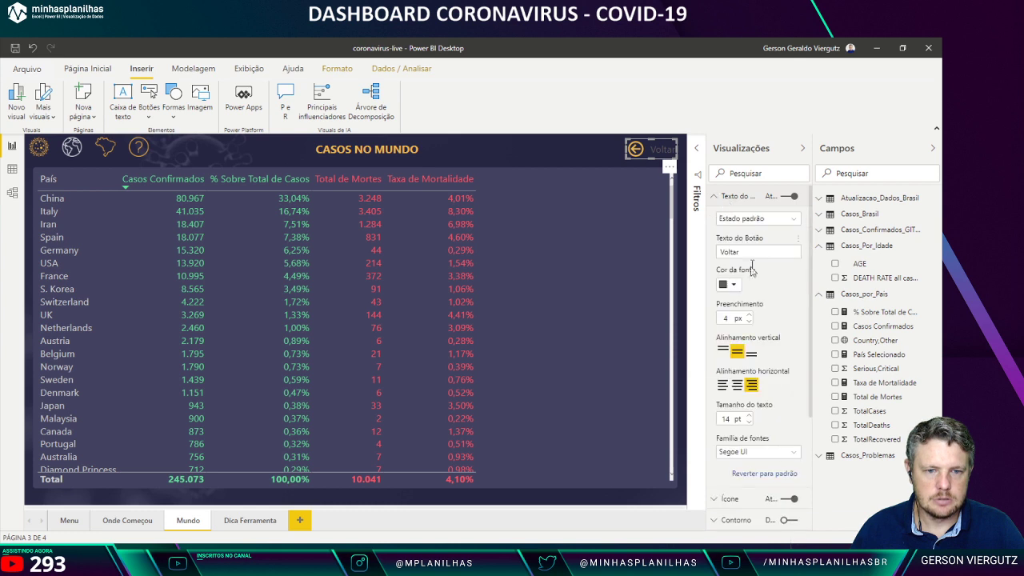
{"action": "left_click", "coordinate": [729, 284]}
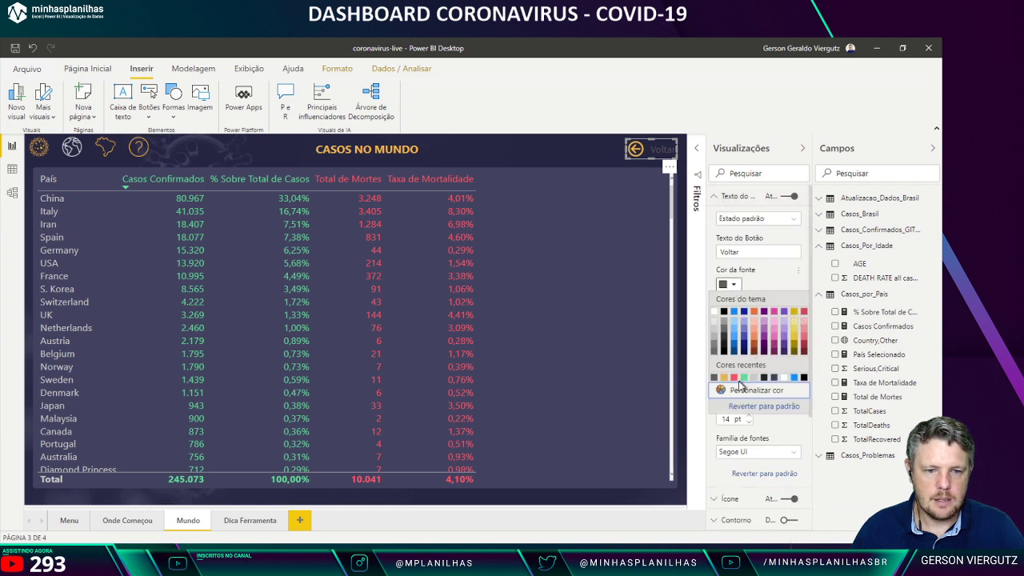
{"action": "left_click", "coordinate": [724, 377]}
{"action": "left_click", "coordinate": [553, 146]}
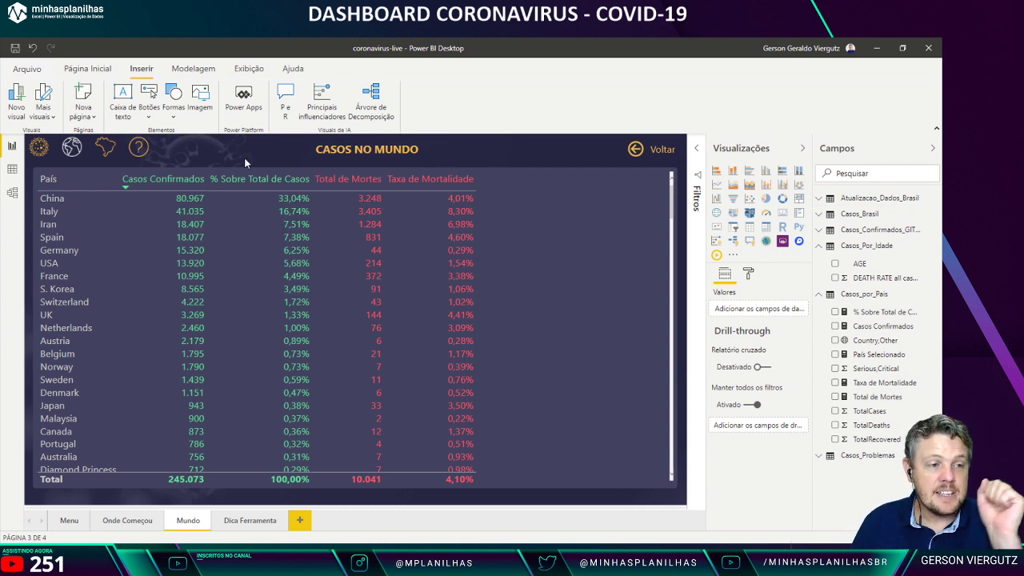
Step: Show the Seleção and Indicadores panes beside the Mundo page
{"action": "left_click", "coordinate": [259, 71]}
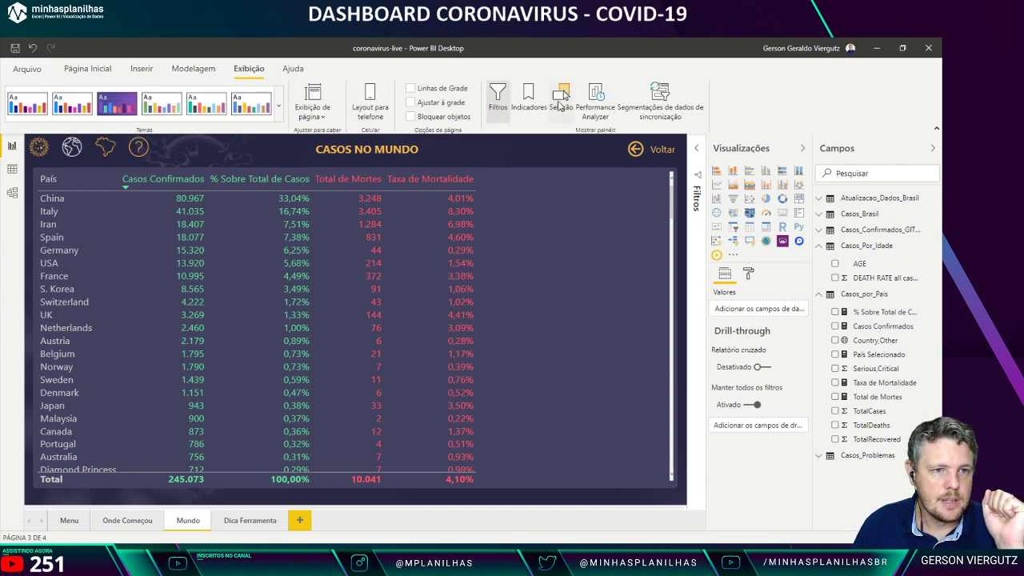
{"action": "left_click", "coordinate": [560, 102]}
{"action": "left_click", "coordinate": [534, 106]}
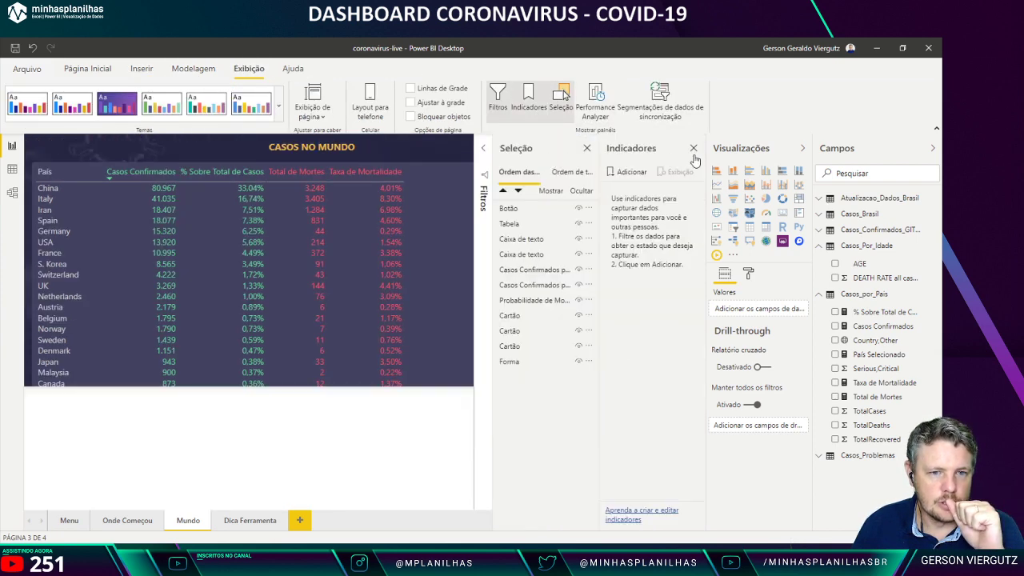
{"action": "left_click", "coordinate": [801, 150]}
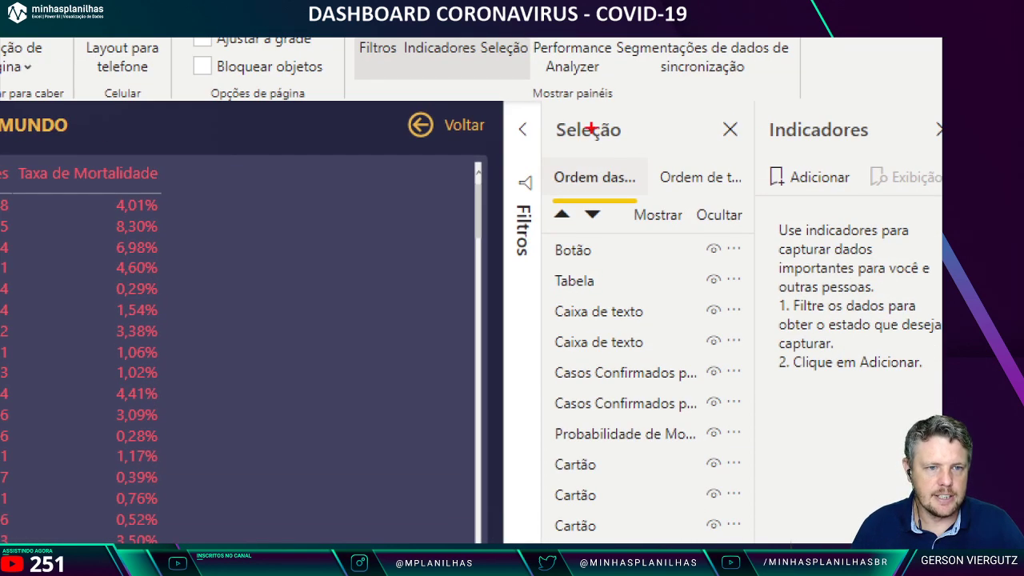
{"action": "left_click_drag", "start_coordinate": [588, 139], "coordinate": [643, 155]}
{"action": "mouse_move", "coordinate": [754, 112]}
{"action": "left_mouse_down"}
{"action": "mouse_move", "coordinate": [793, 135]}
{"action": "mouse_move", "coordinate": [902, 157]}
{"action": "left_mouse_up"}
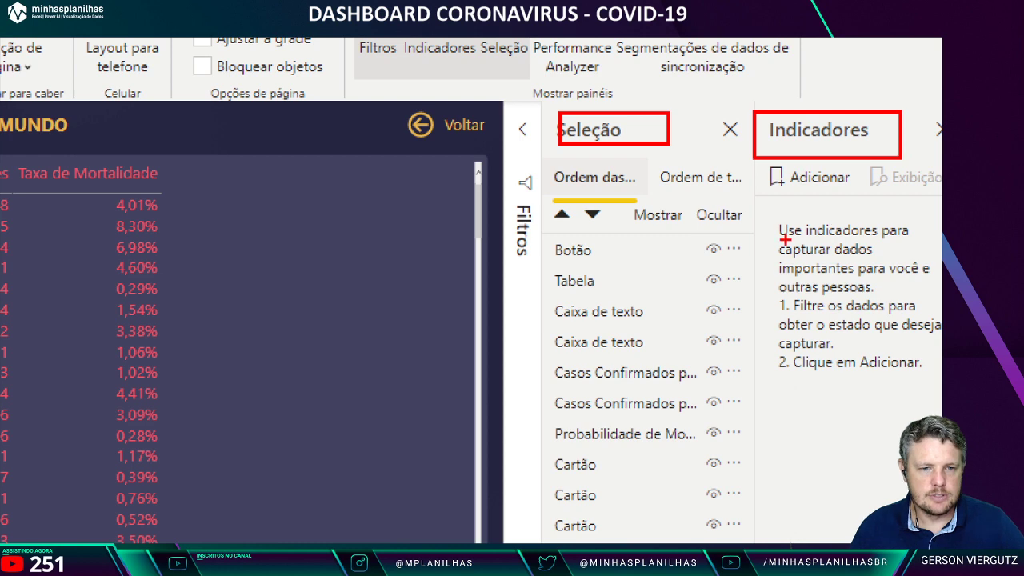
Step: Hide the Voltar button and the country details table on the Mundo page
{"action": "key", "text": "Escape"}
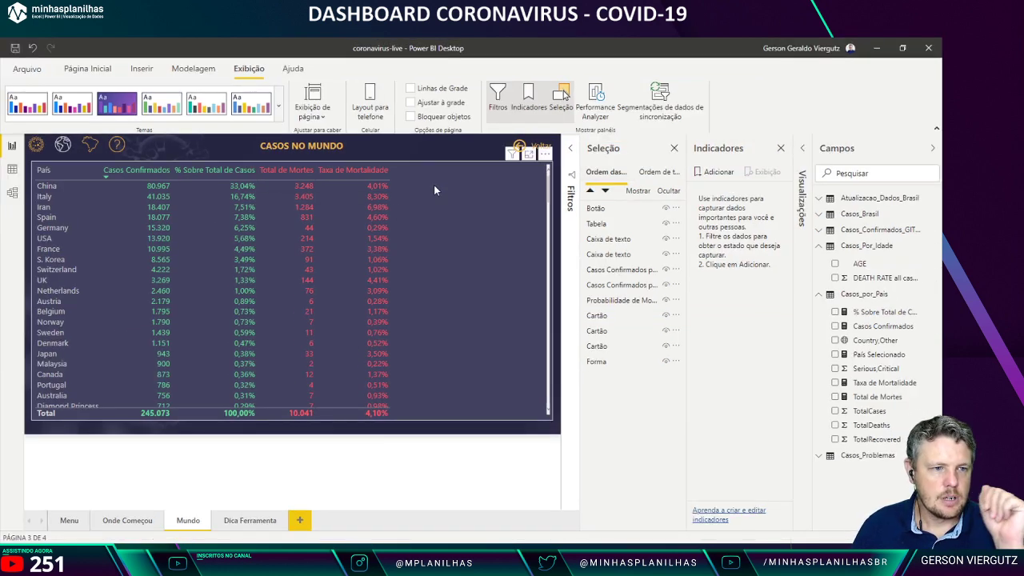
{"action": "left_click", "coordinate": [434, 186]}
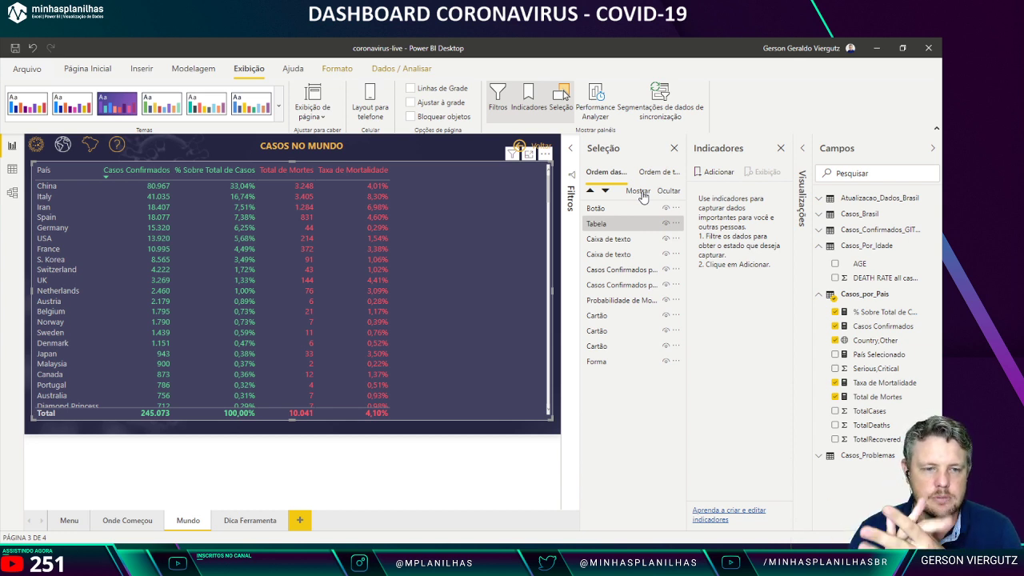
{"action": "left_click", "coordinate": [600, 208]}
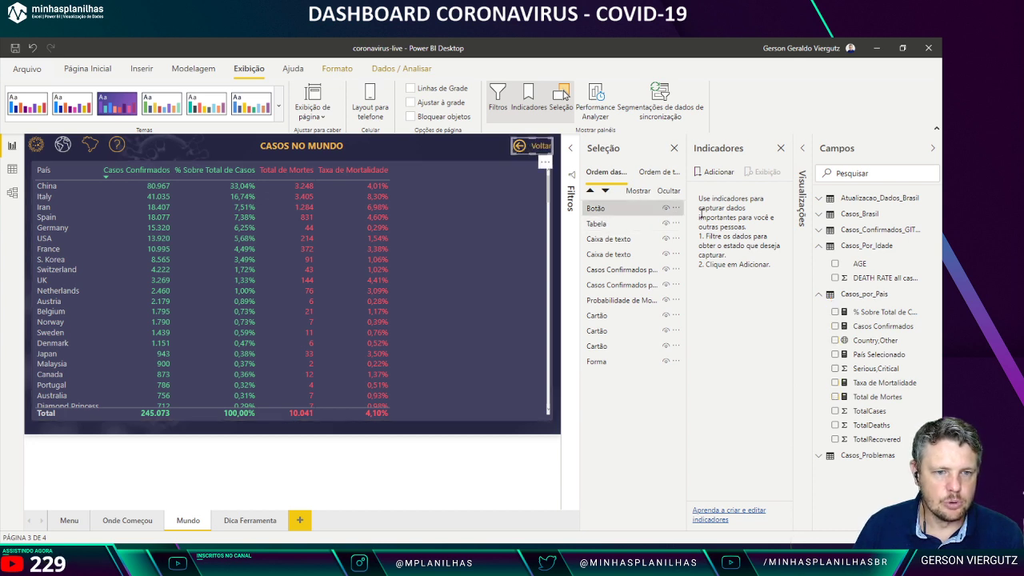
{"action": "left_click", "coordinate": [665, 209], "text": "ctrl"}
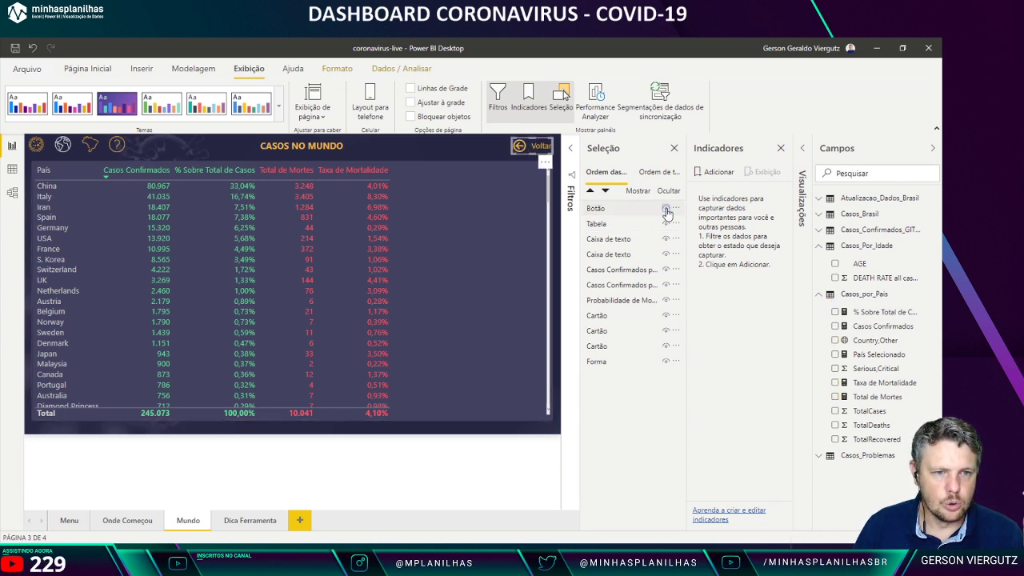
{"action": "left_click", "coordinate": [440, 162]}
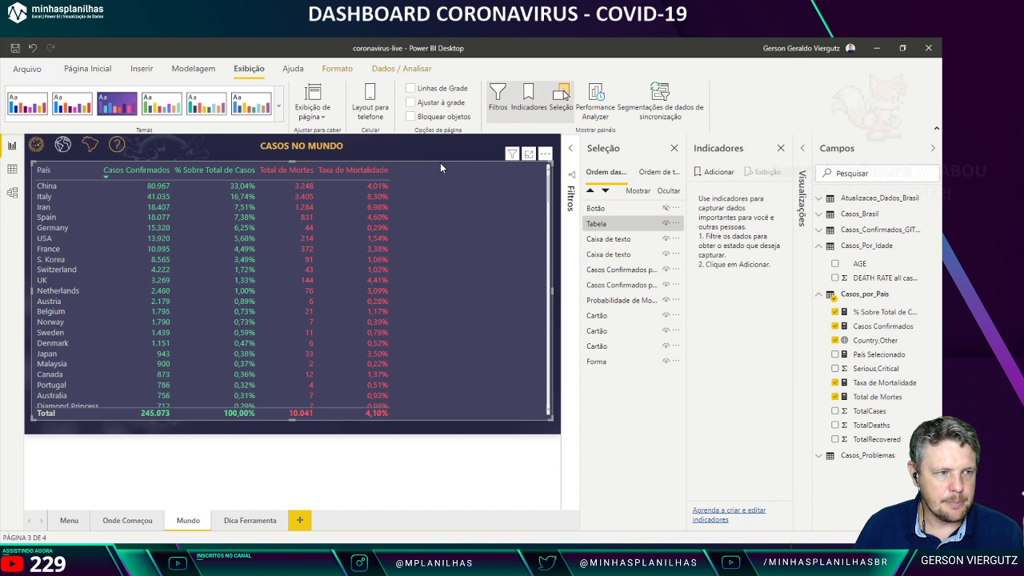
{"action": "left_click", "coordinate": [666, 224]}
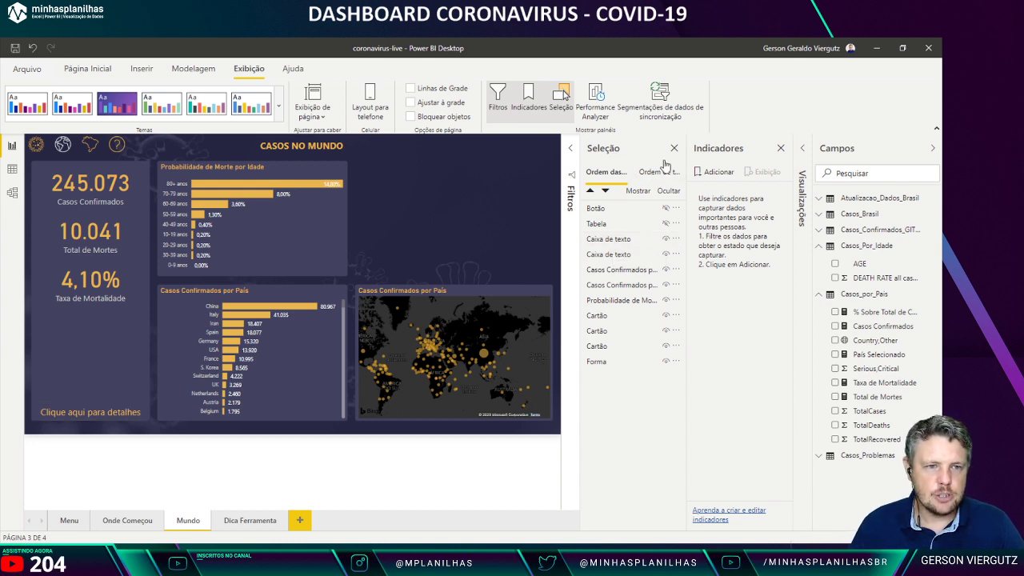
Step: Add a bookmark named Mundo_Padrao for the current view and turn off its Dados option
{"action": "left_click", "coordinate": [718, 172]}
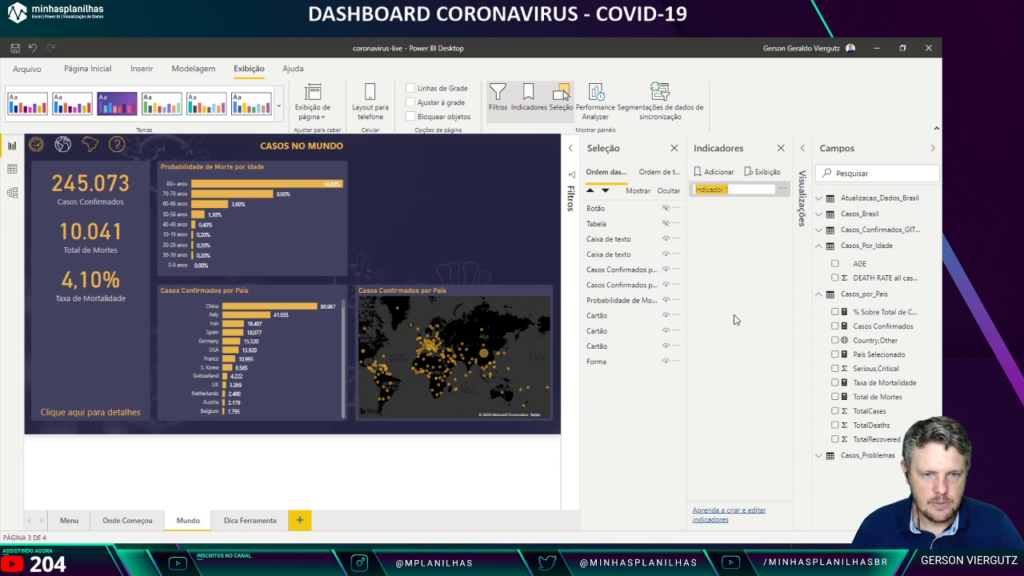
{"action": "type", "text": "Mundo_Padrao"}
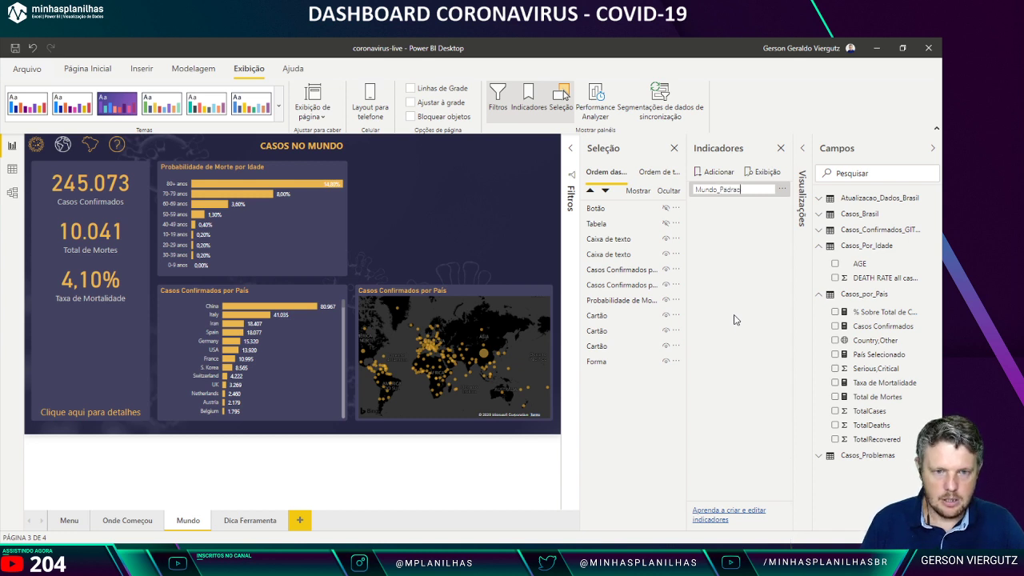
{"action": "key", "text": "Return"}
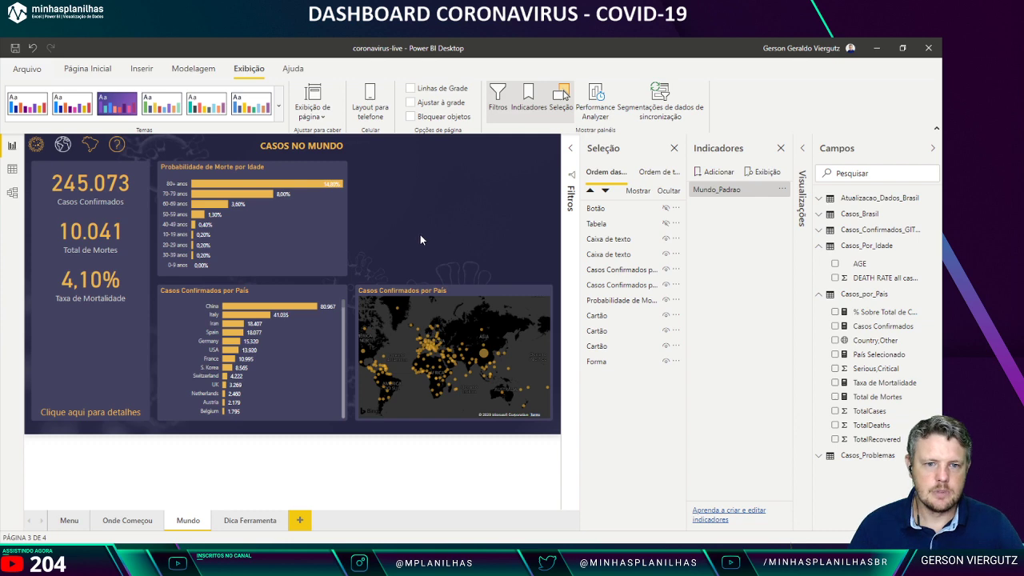
{"action": "left_click", "coordinate": [781, 190]}
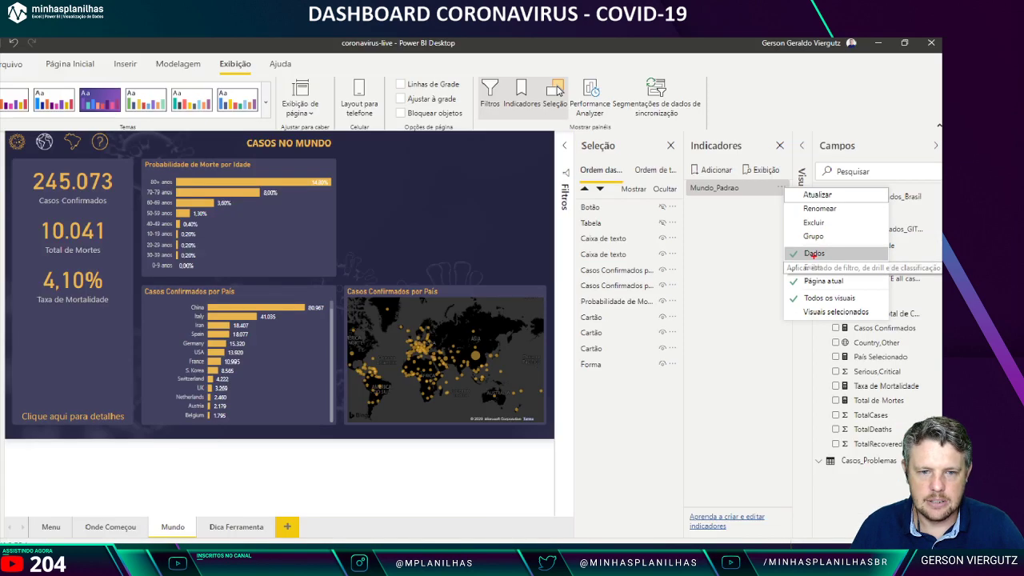
{"action": "left_click", "coordinate": [813, 254]}
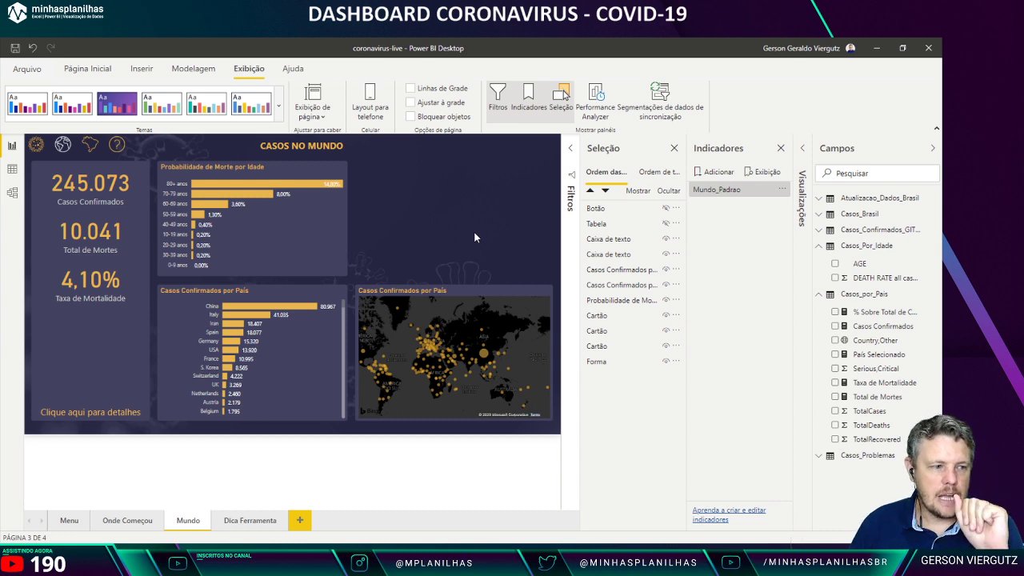
Step: Show the Voltar button and table again, and hide the text boxes, Casos Confirmados visuals, Probabilidade de Morte chart, cards and shape
{"action": "left_click", "coordinate": [665, 208]}
{"action": "left_click", "coordinate": [665, 223]}
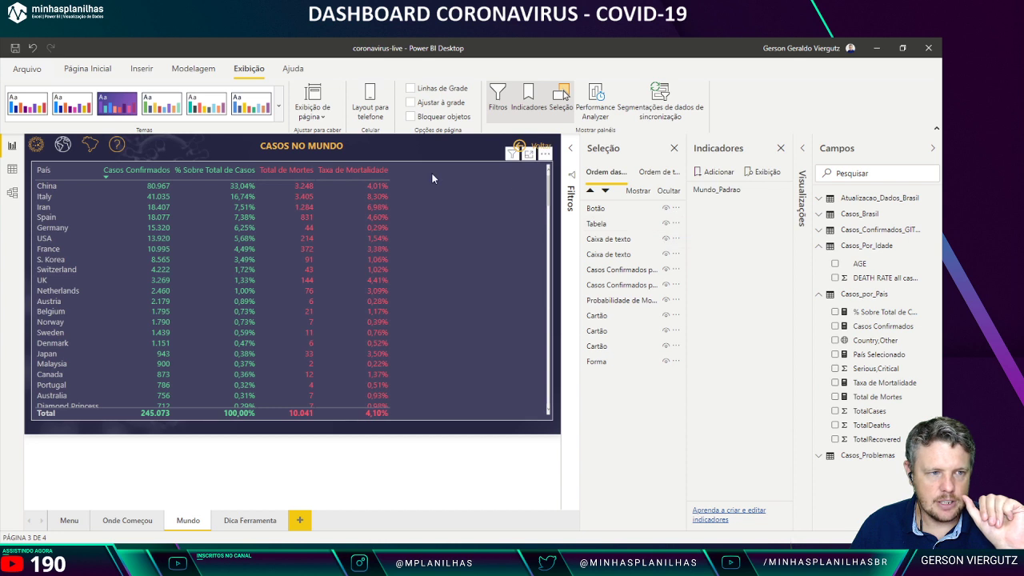
{"action": "left_click", "coordinate": [666, 254]}
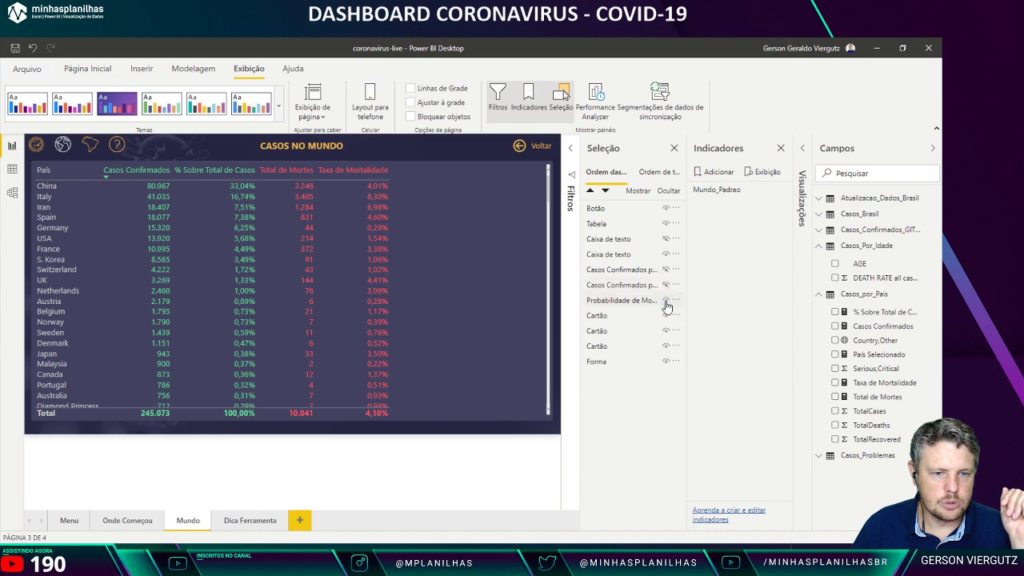
{"action": "left_click", "coordinate": [669, 346]}
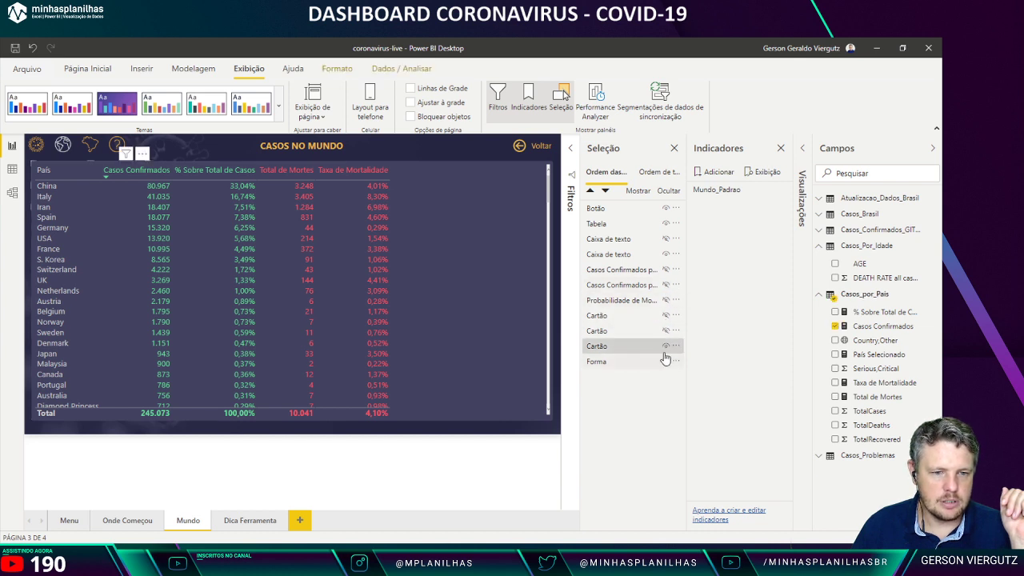
{"action": "left_click", "coordinate": [665, 349], "text": "ctrl"}
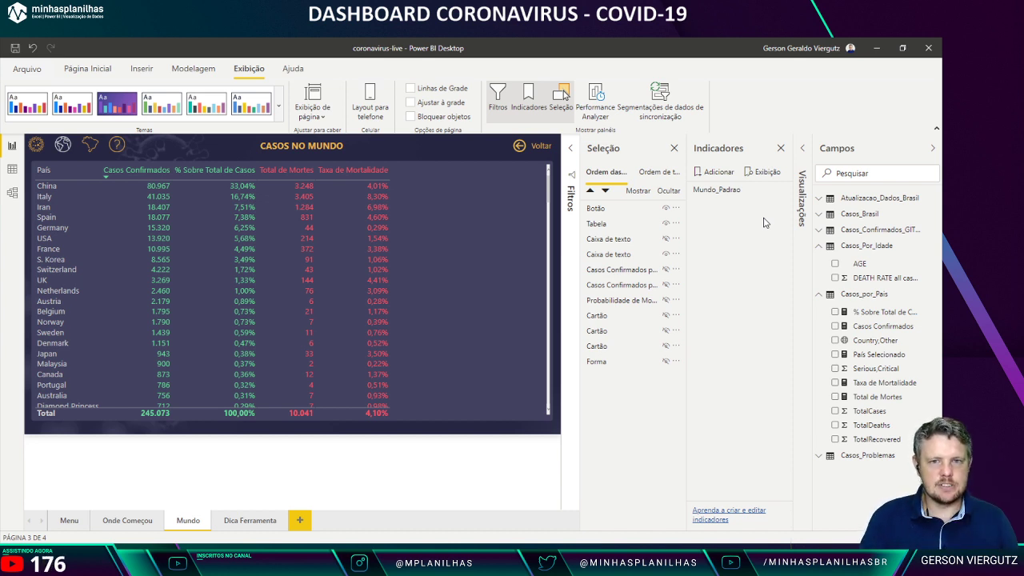
Step: Add a bookmark named Mundo_Tabela for the table view
{"action": "left_click", "coordinate": [714, 176]}
{"action": "double_click", "coordinate": [720, 205]}
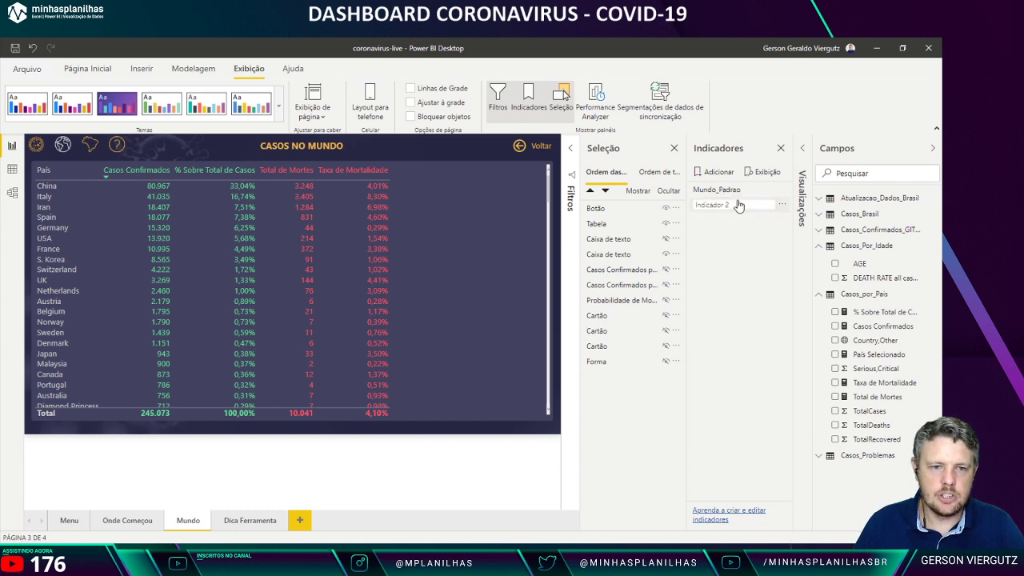
{"action": "type", "text": "Mundo_Tabela"}
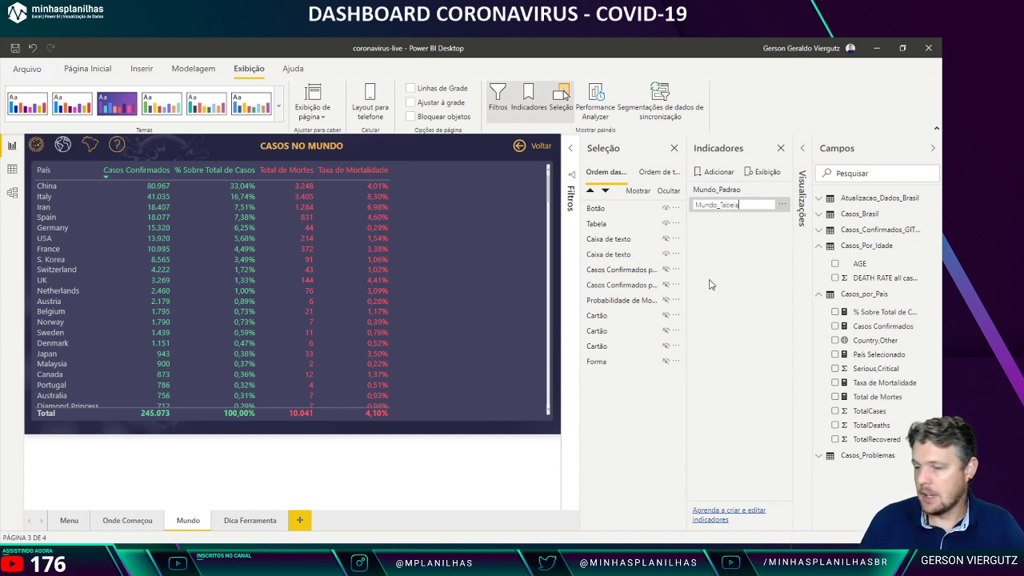
{"action": "key", "text": "Return"}
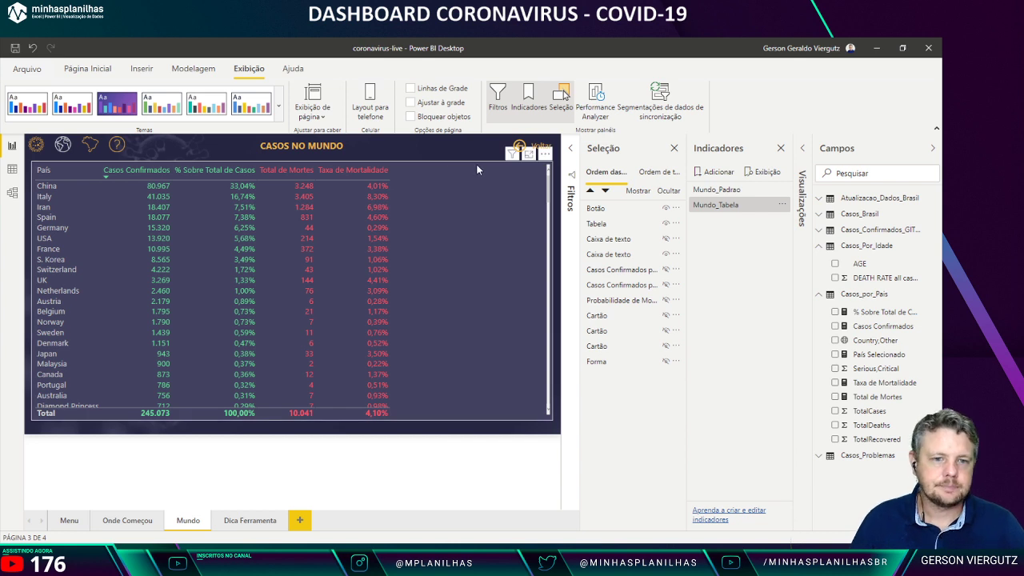
Step: Test the Mundo_Padrao and Mundo_Tabela bookmarks by switching between them, ending on Mundo_Padrao
{"action": "left_click", "coordinate": [719, 190]}
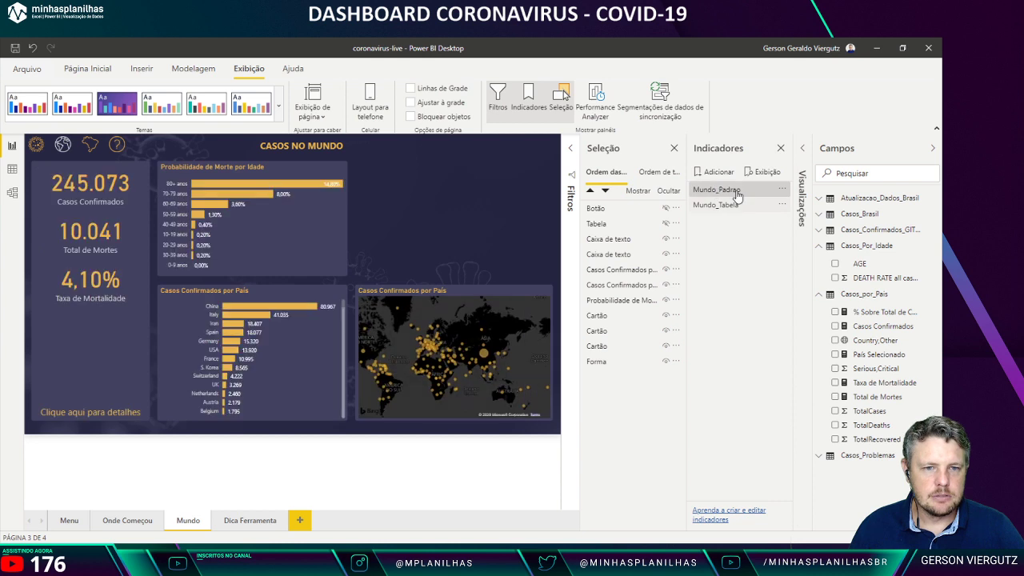
{"action": "left_click", "coordinate": [725, 205]}
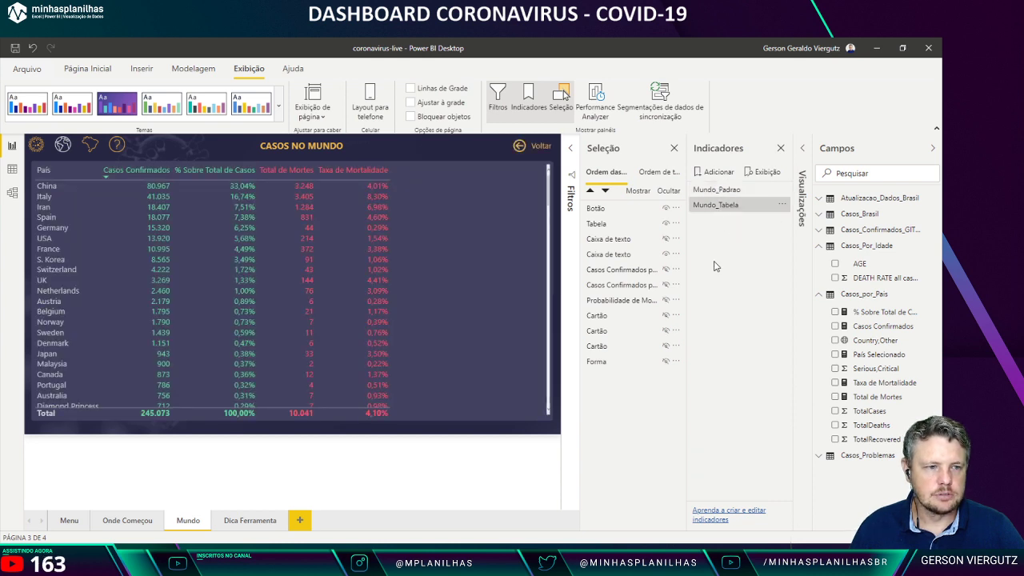
{"action": "left_click", "coordinate": [736, 191]}
{"action": "left_click", "coordinate": [733, 204]}
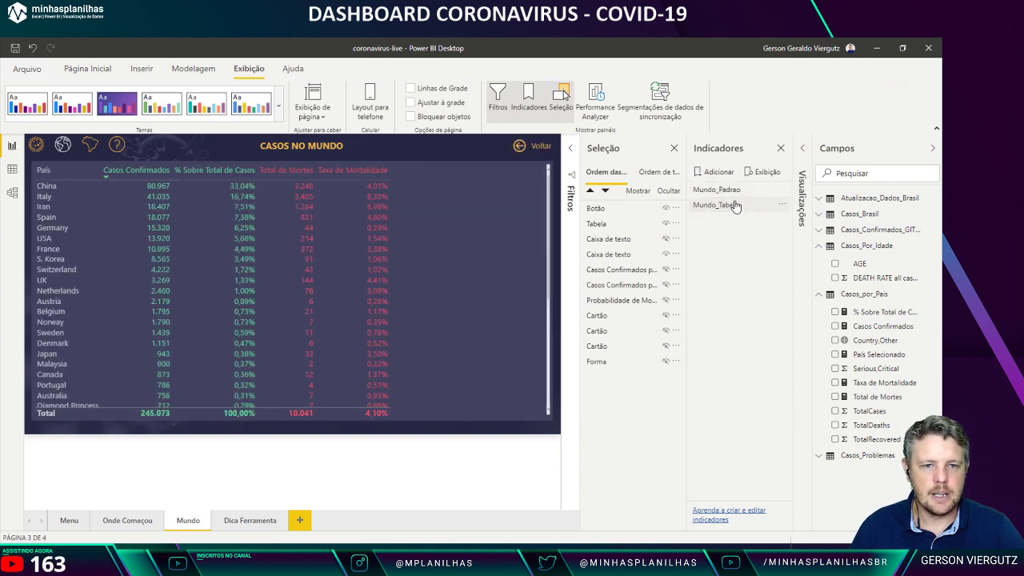
{"action": "left_click", "coordinate": [733, 192]}
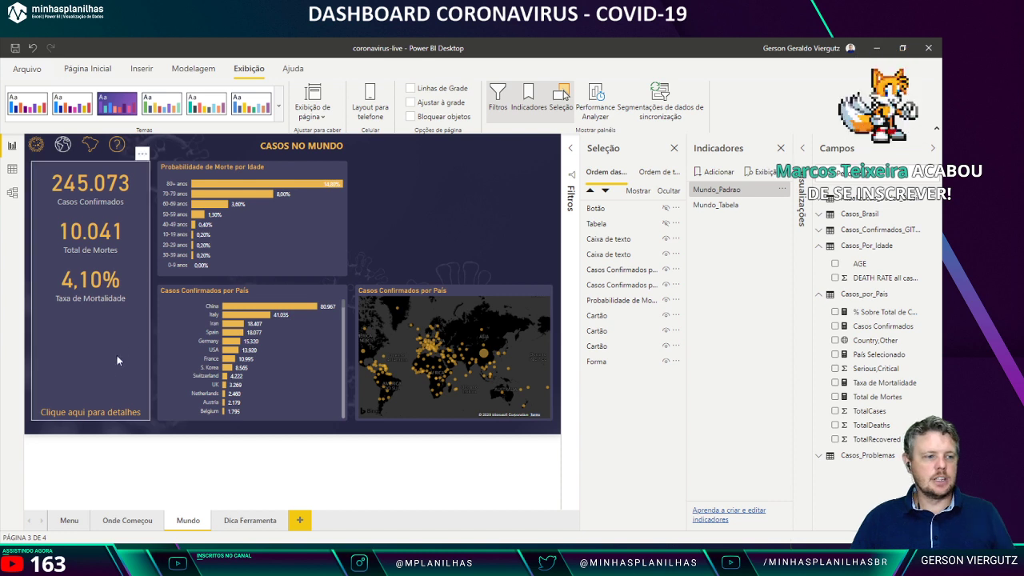
{"action": "left_click", "coordinate": [86, 409]}
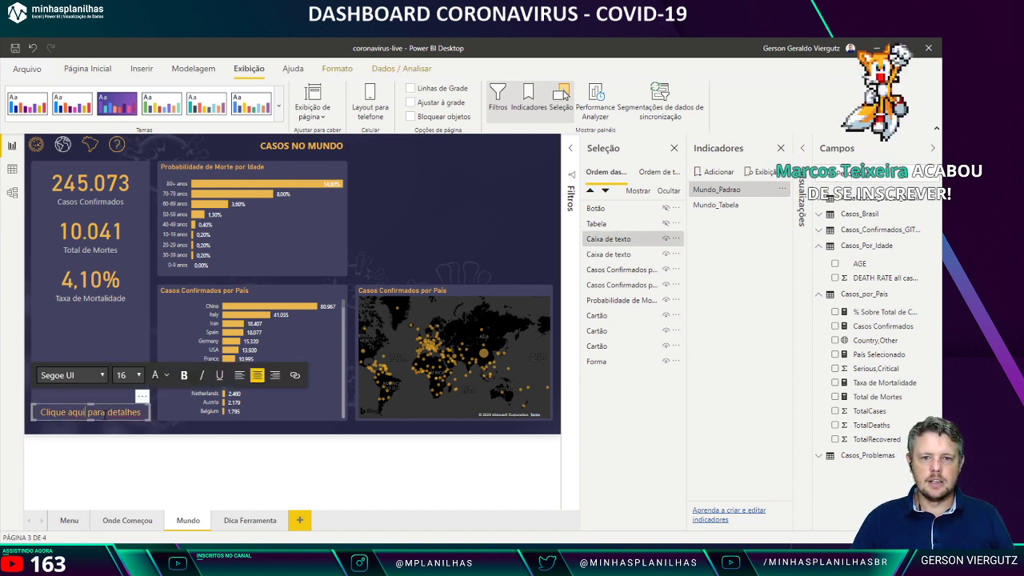
{"action": "left_click", "coordinate": [369, 246]}
{"action": "left_click", "coordinate": [723, 207]}
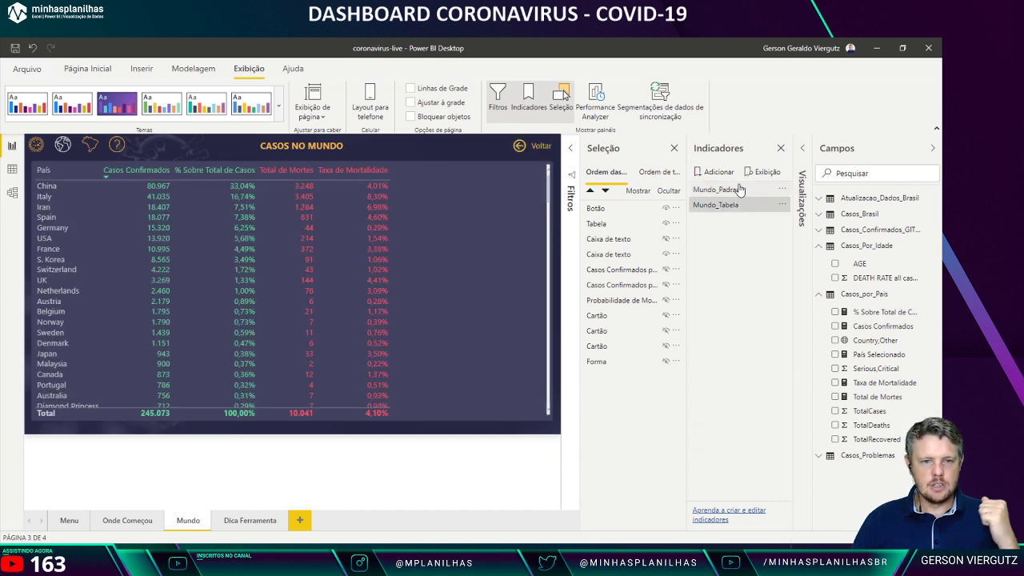
{"action": "left_click", "coordinate": [740, 189]}
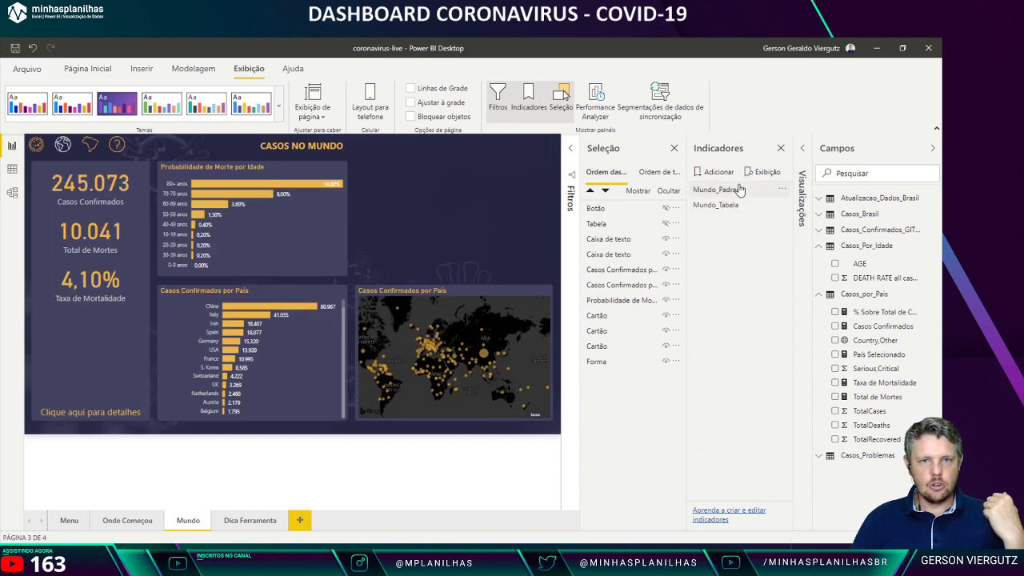
Step: Examine the formatting options available for the "Clique aqui para detalhes" text box and the shape behind it
{"action": "left_click", "coordinate": [116, 416]}
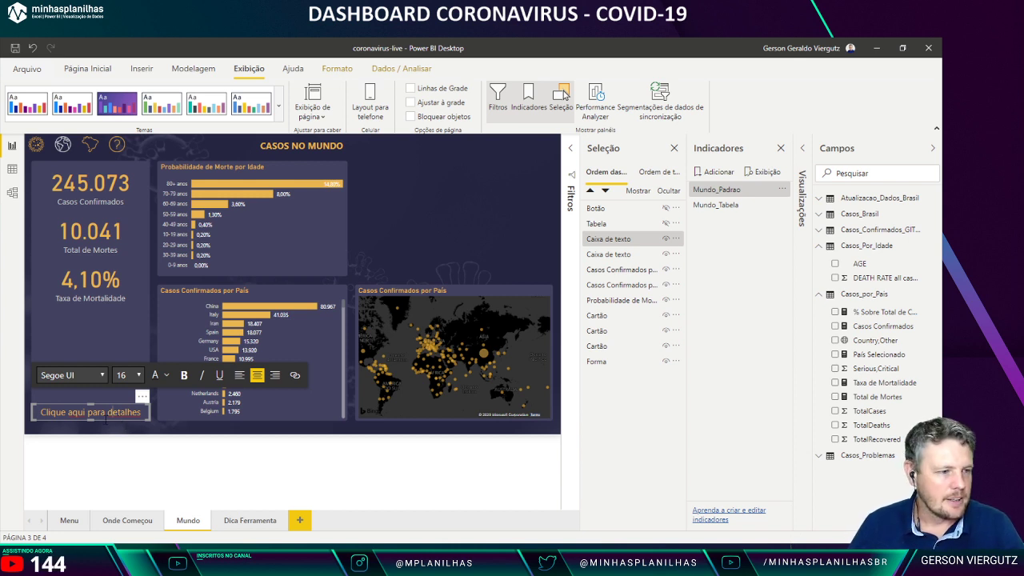
{"action": "left_click", "coordinate": [109, 410]}
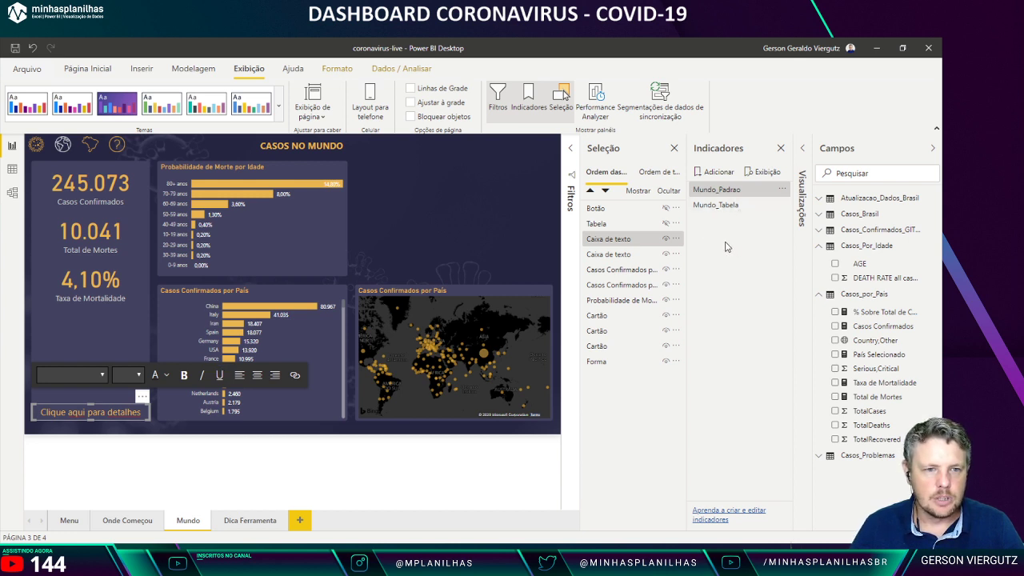
{"action": "left_click", "coordinate": [728, 195]}
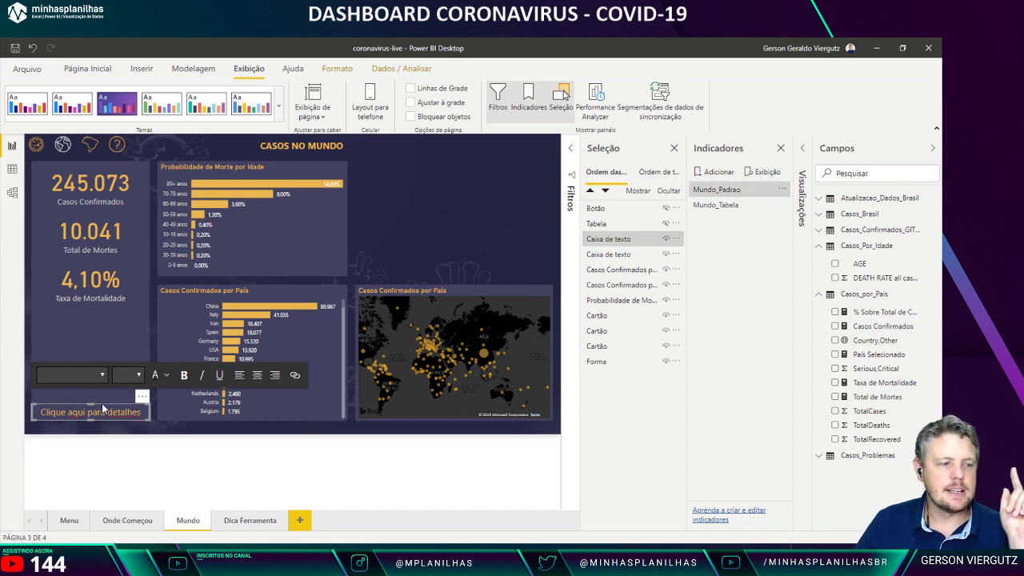
{"action": "left_click", "coordinate": [803, 150]}
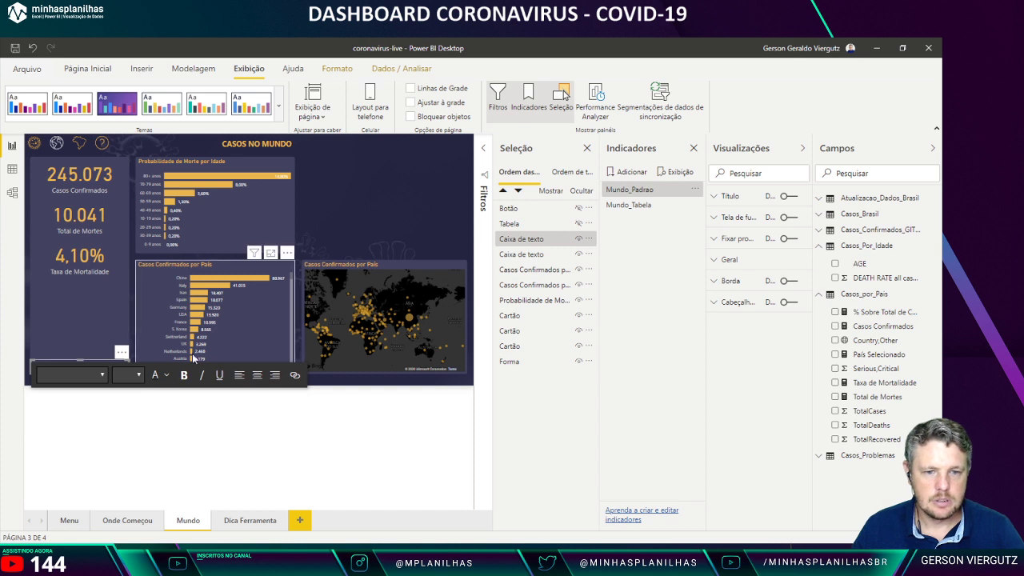
{"action": "left_click", "coordinate": [60, 362]}
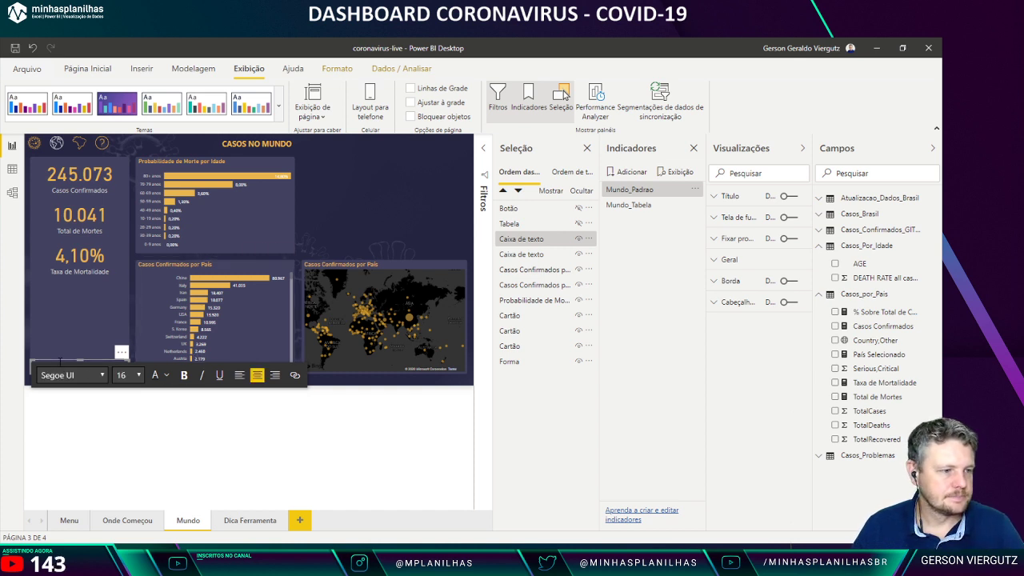
{"action": "left_click", "coordinate": [359, 214]}
{"action": "left_click", "coordinate": [80, 366]}
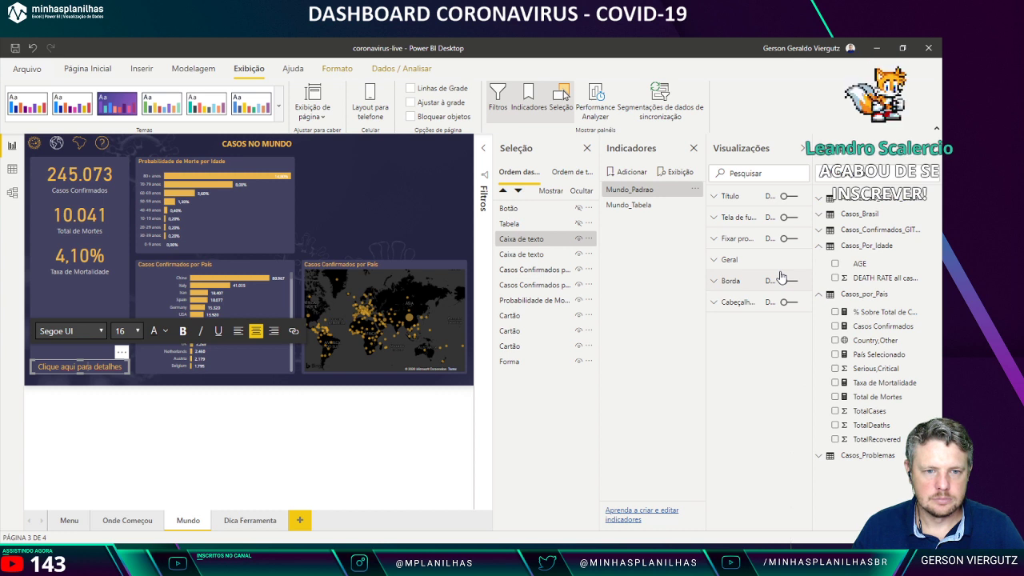
{"action": "left_click", "coordinate": [92, 361]}
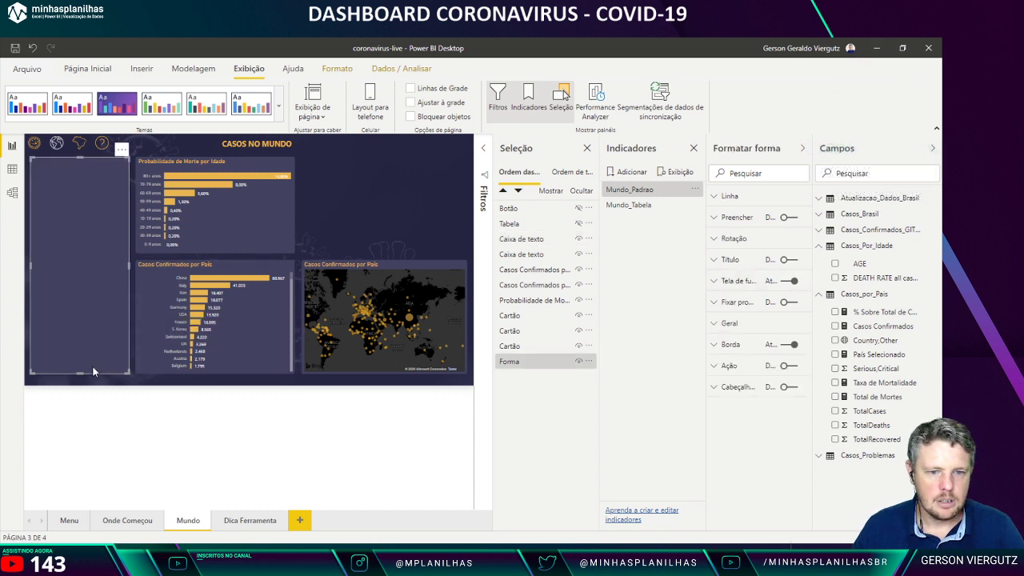
{"action": "left_click", "coordinate": [330, 231]}
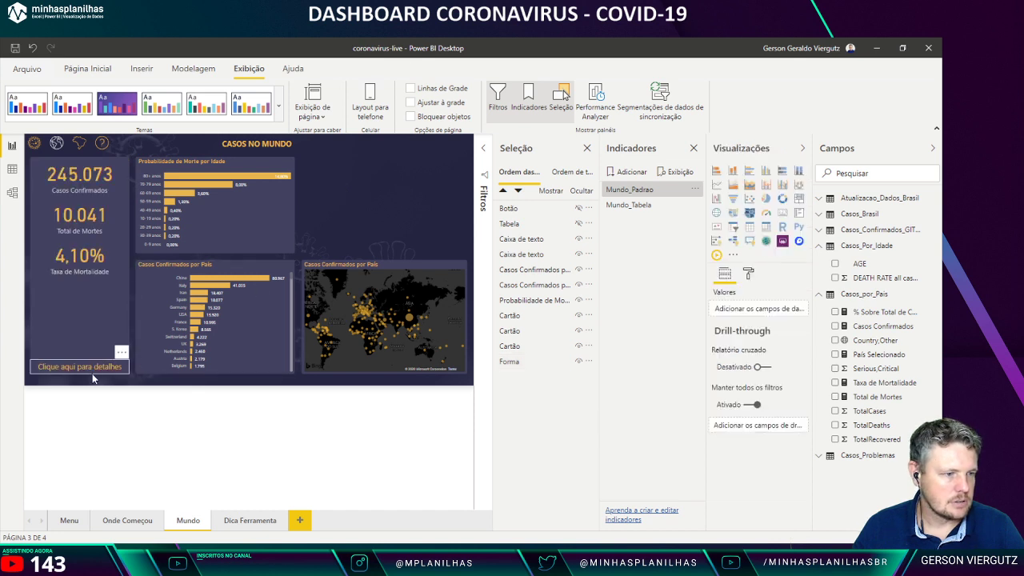
Step: Turn on the background of the "Clique aqui para detalhes" text box
{"action": "left_click", "coordinate": [92, 375]}
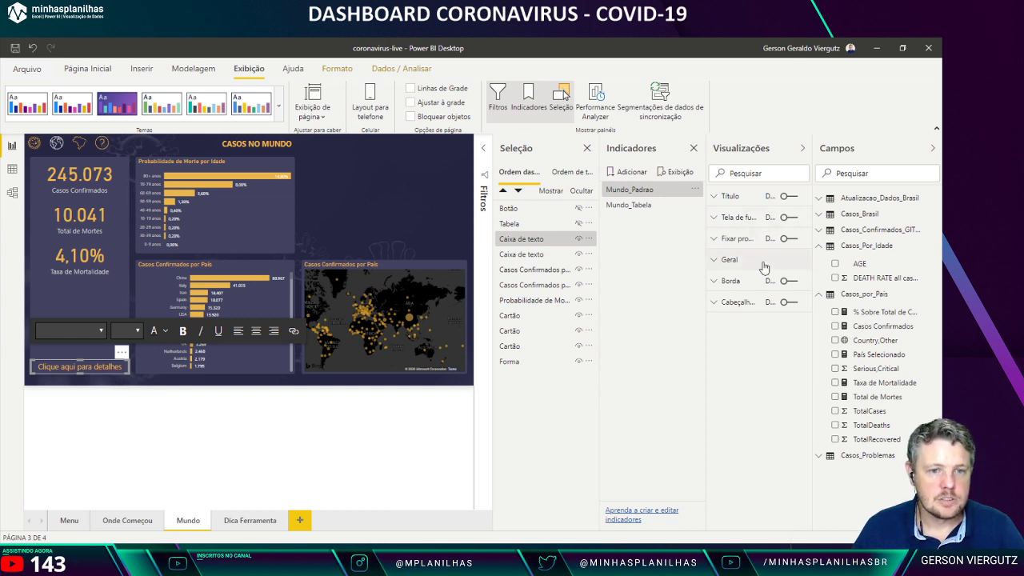
{"action": "left_click", "coordinate": [784, 239]}
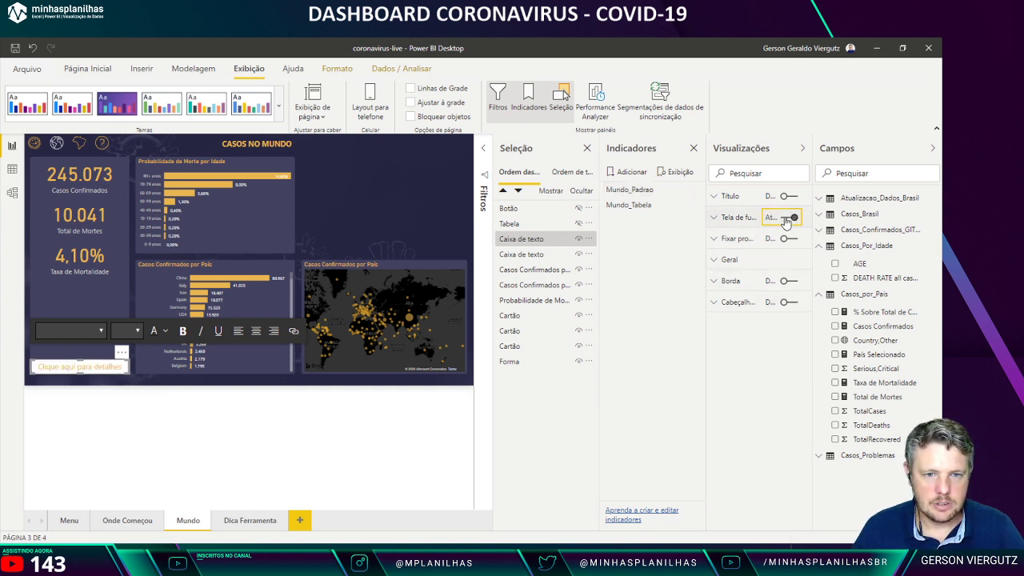
Step: Delete the "Clique aqui para detalhes" text box from the Mundo page
{"action": "left_click", "coordinate": [106, 441]}
{"action": "left_click", "coordinate": [120, 364]}
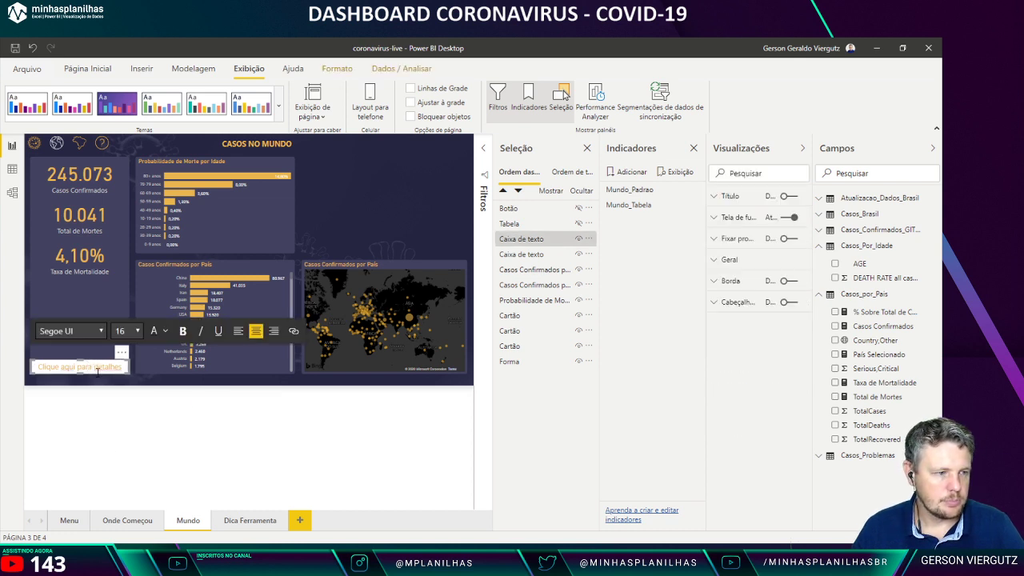
{"action": "mouse_move", "coordinate": [302, 558]}
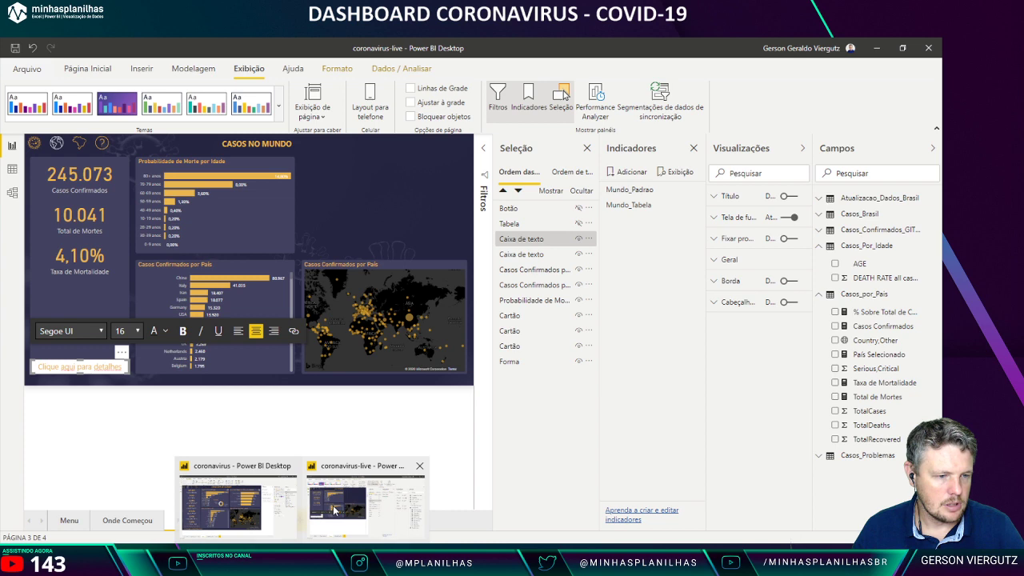
{"action": "left_click", "coordinate": [334, 510]}
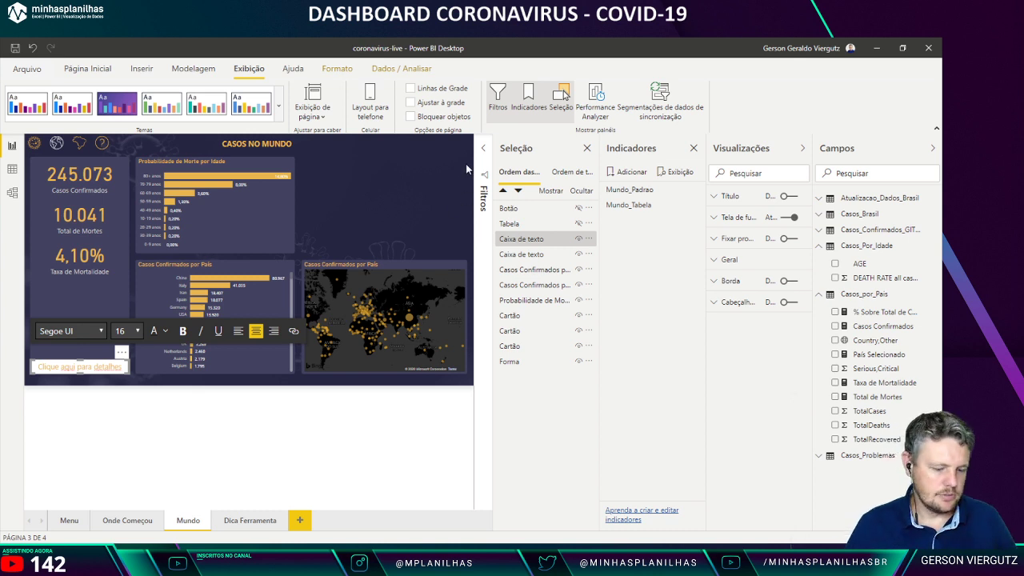
{"action": "left_click", "coordinate": [80, 372]}
{"action": "key", "text": "Delete"}
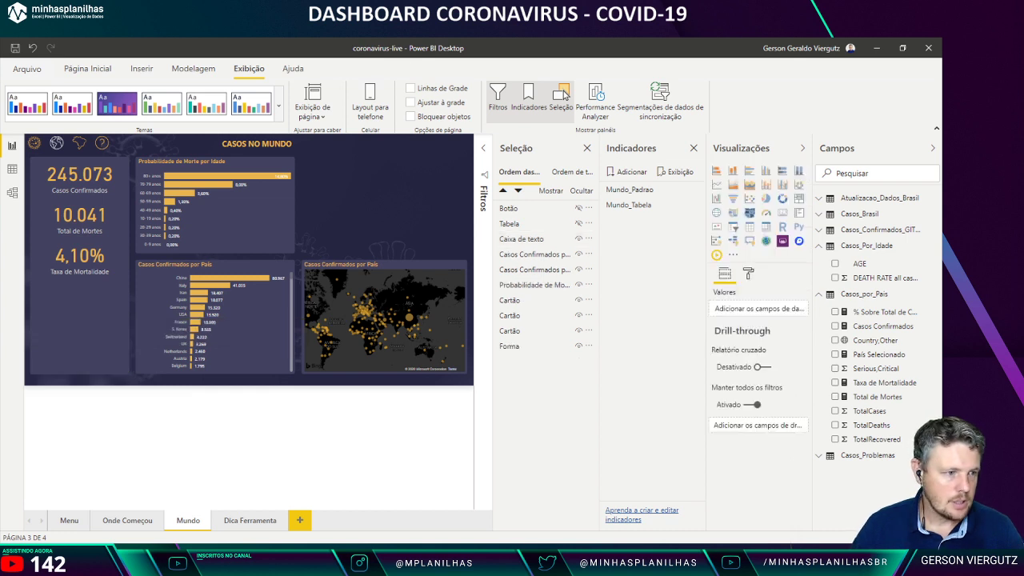
Step: Insert a blank button across the base of the panel below the Taxa de Mortalidade card and make it slightly taller
{"action": "left_click", "coordinate": [139, 70]}
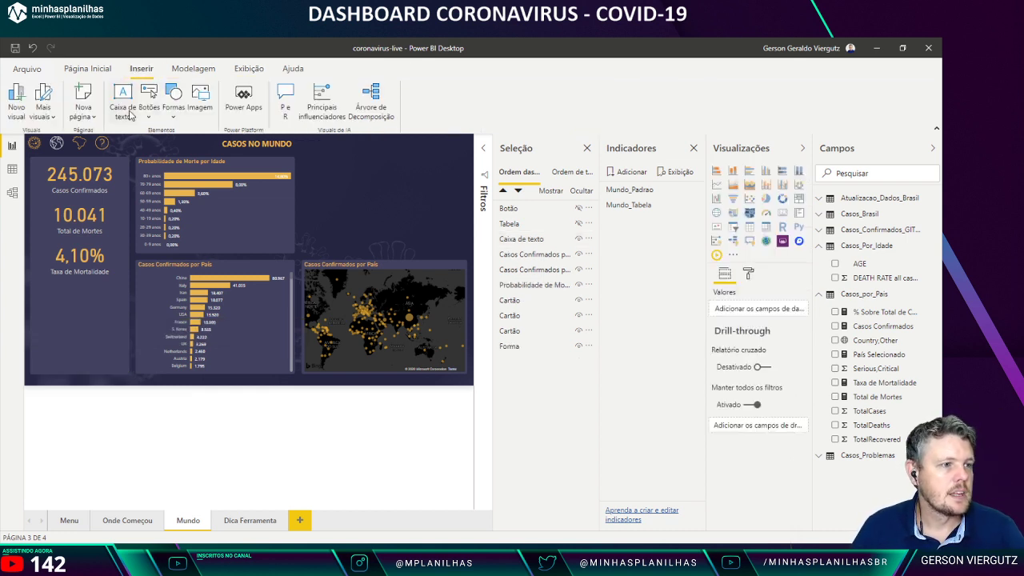
{"action": "left_click", "coordinate": [152, 110]}
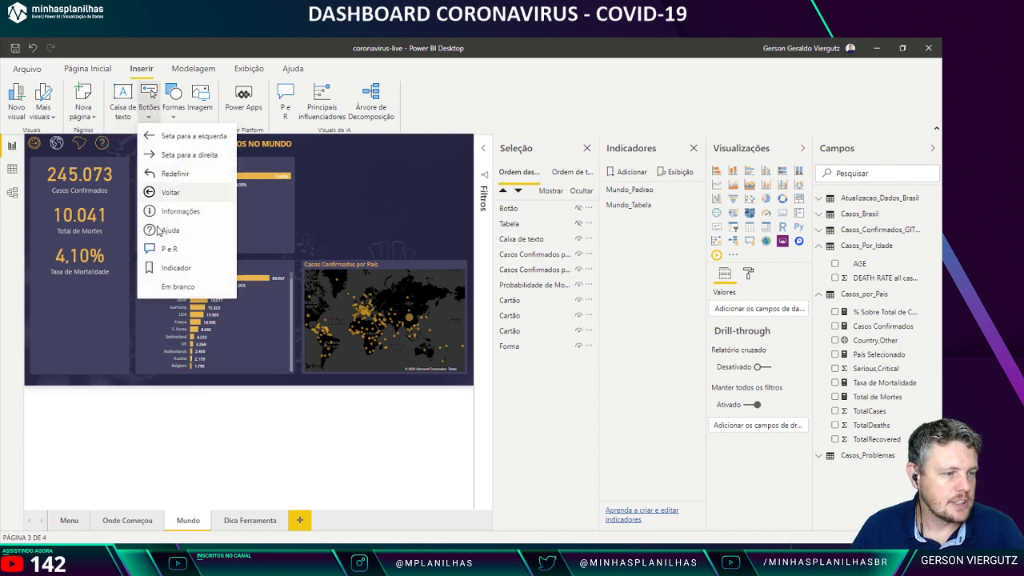
{"action": "left_click", "coordinate": [181, 287]}
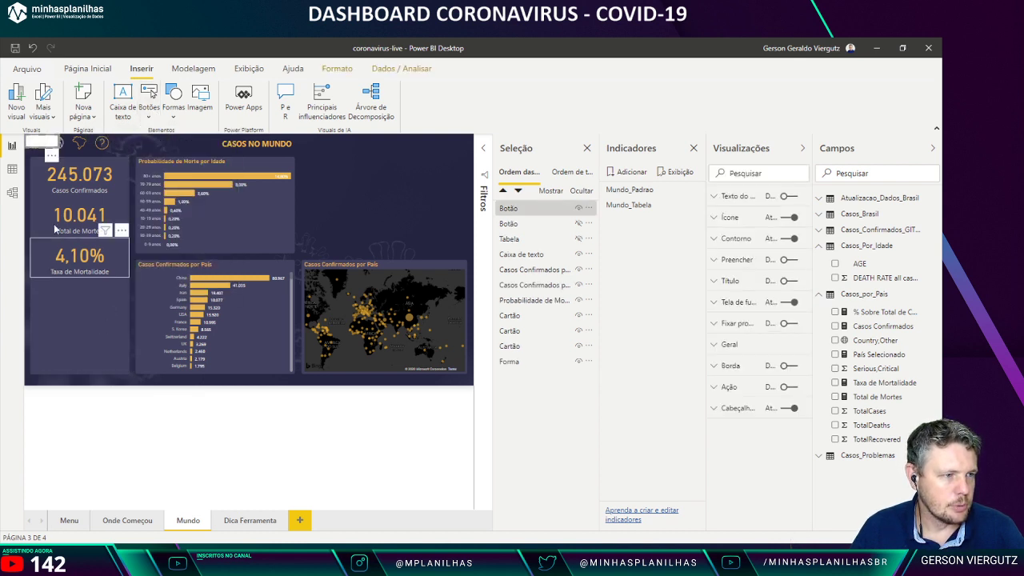
{"action": "left_click_drag", "start_coordinate": [45, 167], "coordinate": [129, 368]}
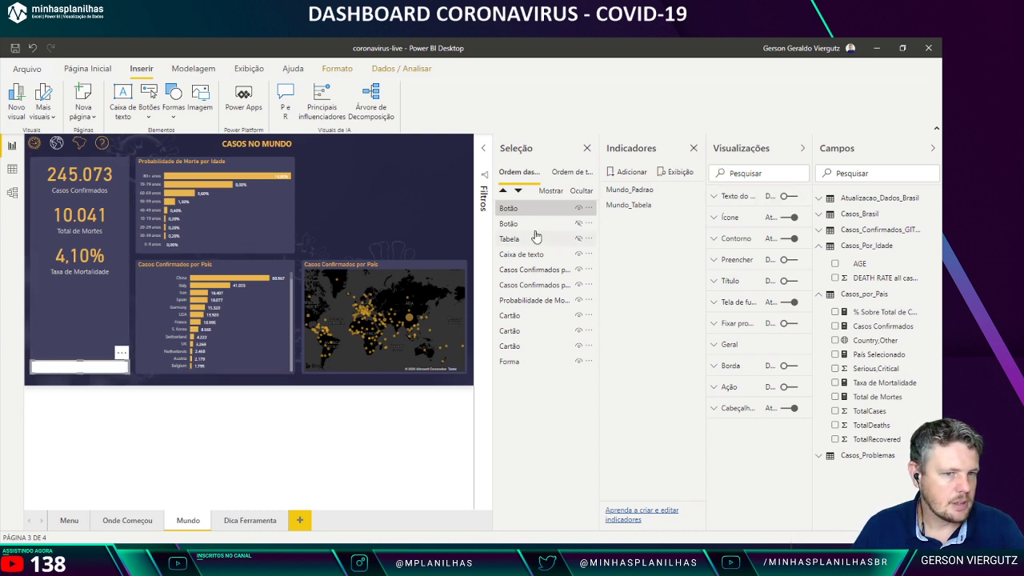
{"action": "left_click", "coordinate": [693, 149]}
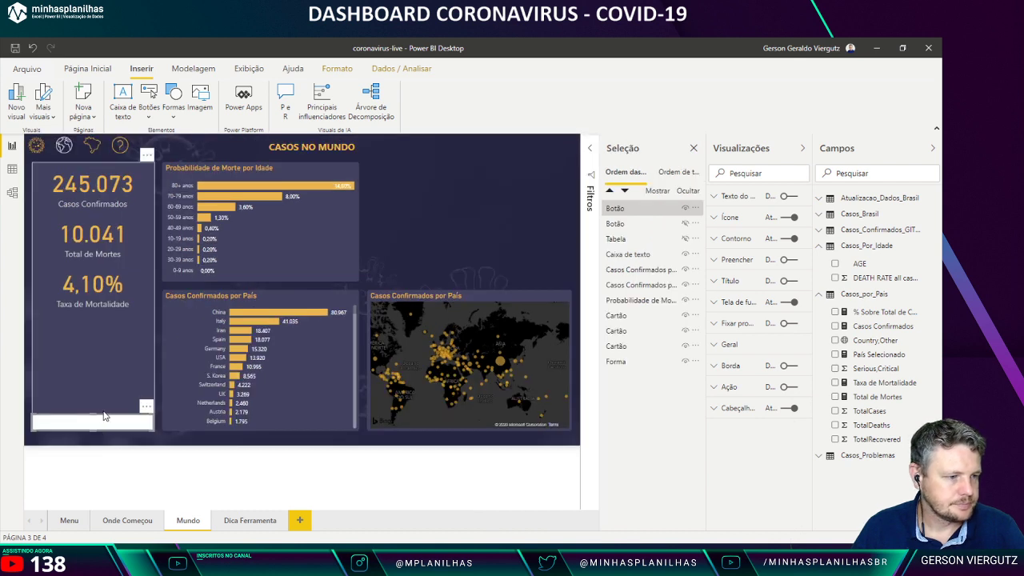
{"action": "left_click_drag", "start_coordinate": [94, 417], "coordinate": [91, 412]}
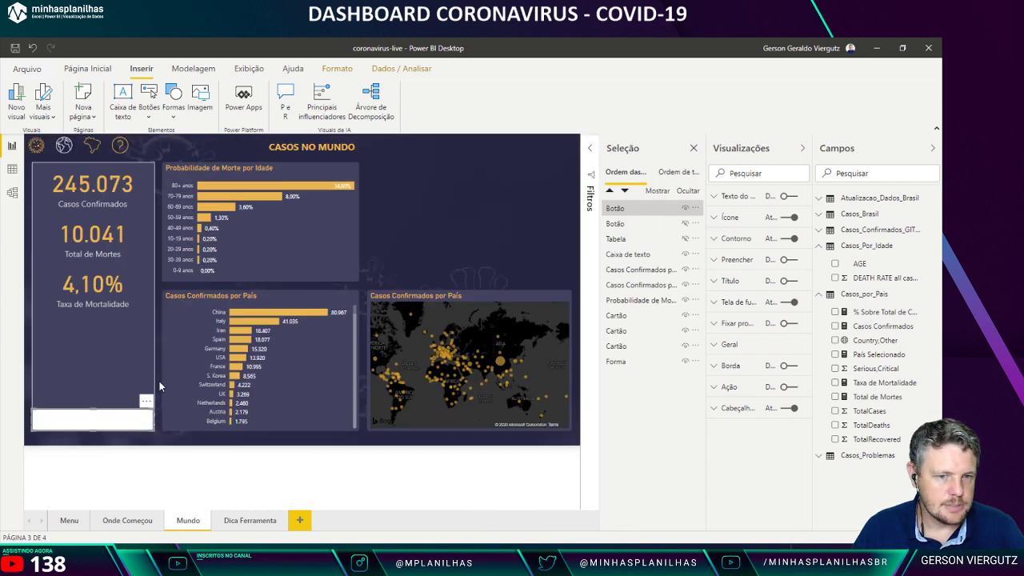
Step: Try to copy the formatting of the panel shape behind the cards onto the blank button
{"action": "left_click", "coordinate": [88, 368]}
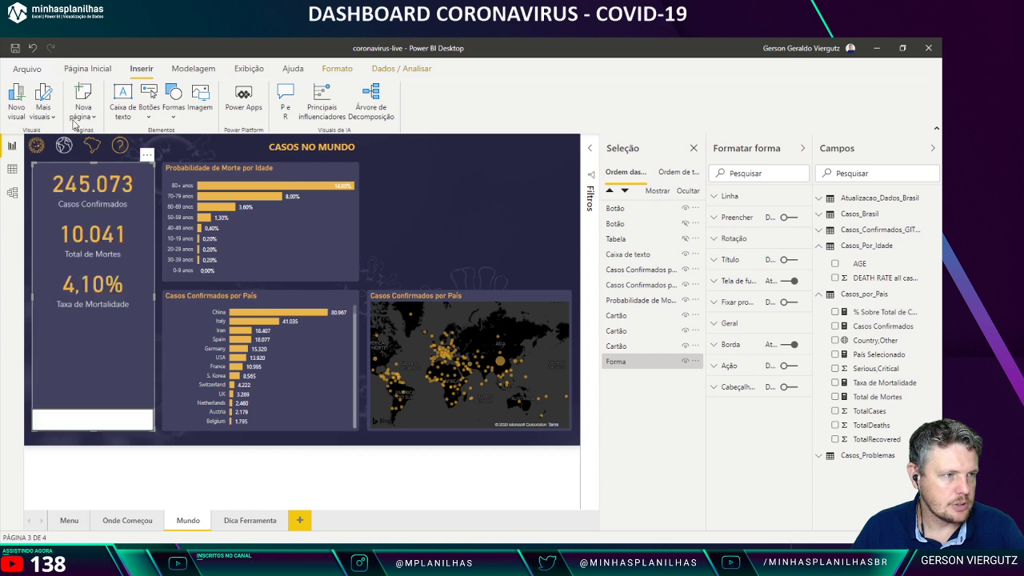
{"action": "left_click", "coordinate": [84, 68]}
{"action": "left_click", "coordinate": [58, 116]}
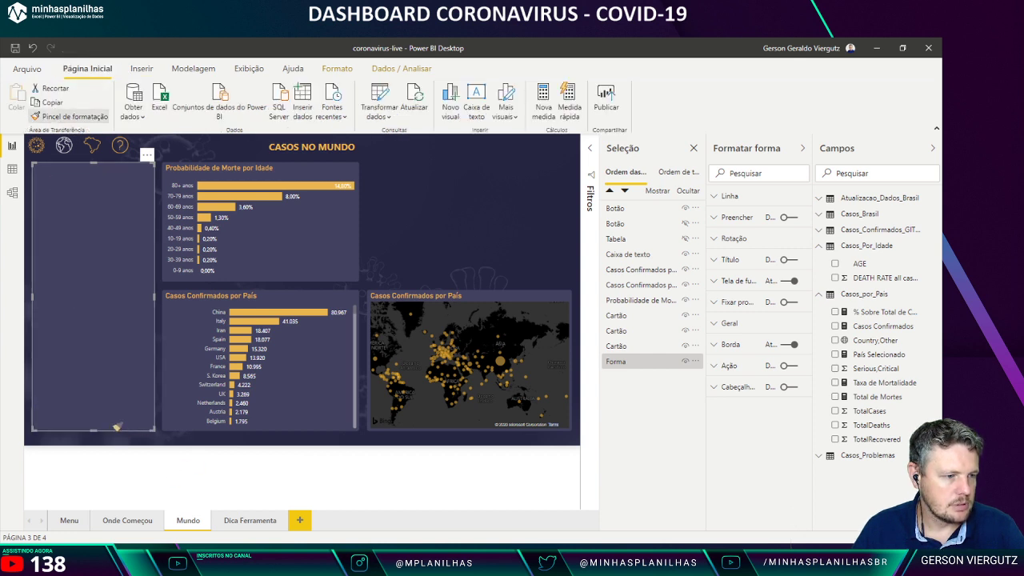
{"action": "left_click", "coordinate": [118, 430]}
{"action": "left_click", "coordinate": [120, 419]}
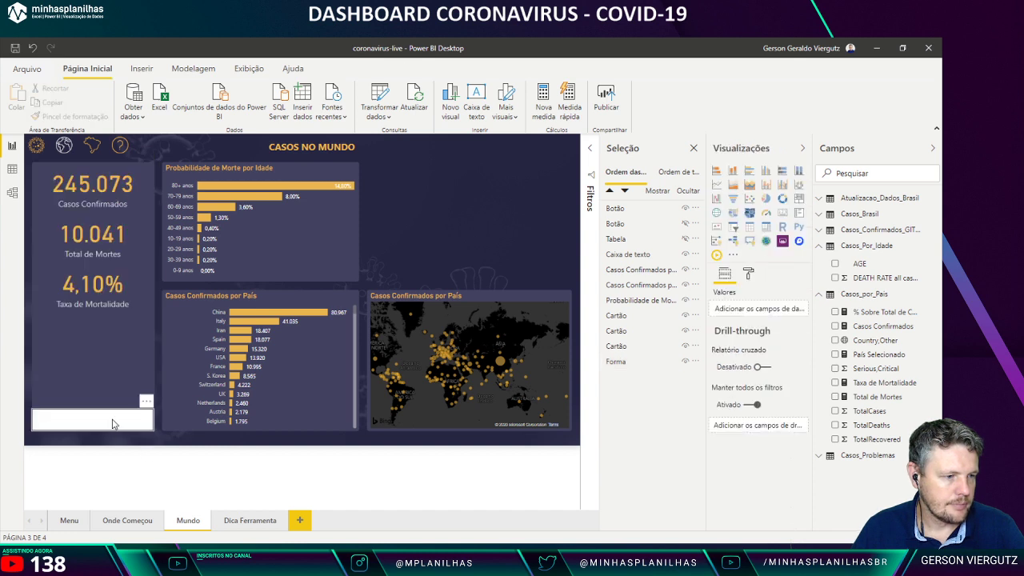
Step: Turn off the blank button's visual header, background, outline and icon
{"action": "left_click", "coordinate": [790, 409]}
{"action": "left_click", "coordinate": [790, 408]}
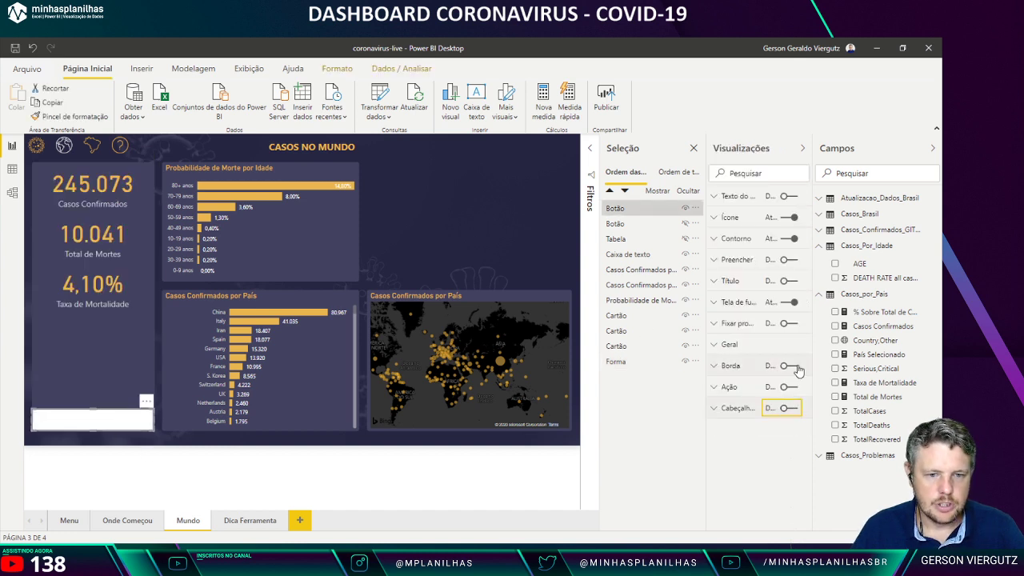
{"action": "left_click", "coordinate": [787, 302]}
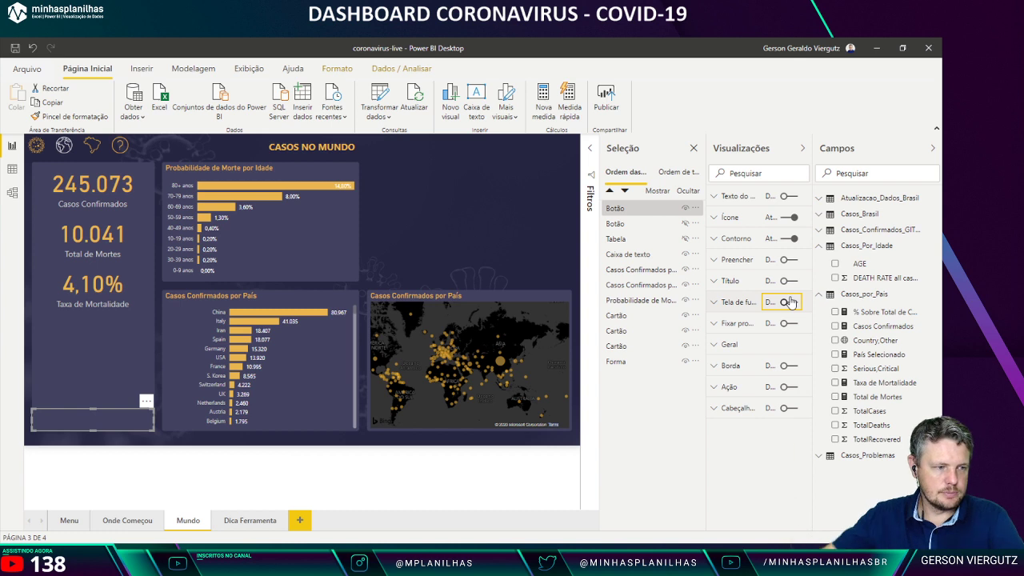
{"action": "left_click", "coordinate": [789, 238]}
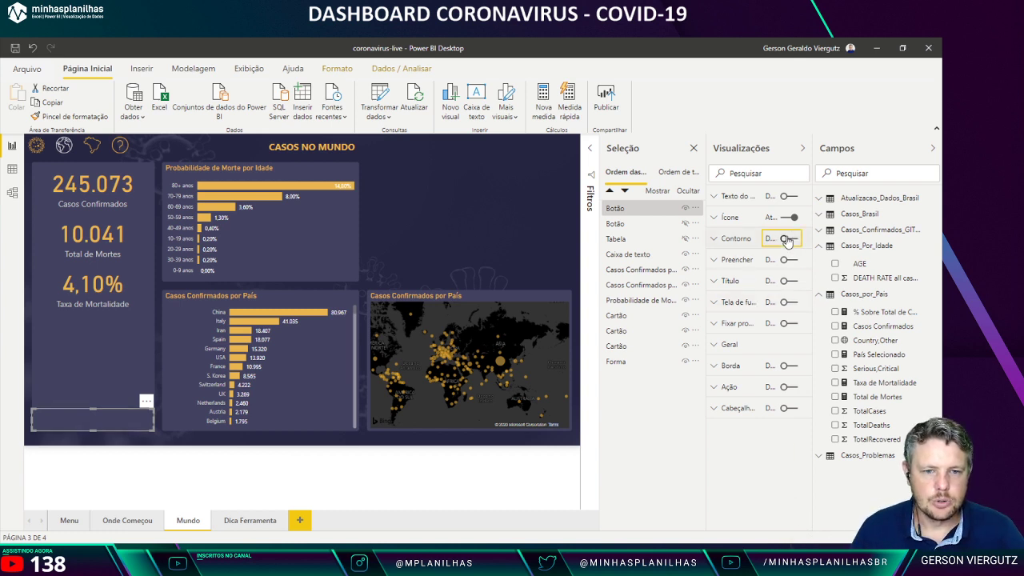
Step: Turn on the button text, colour it the dashboard's yellow-orange and set it to "Clique aqui para Detalhar"
{"action": "left_click", "coordinate": [729, 195]}
{"action": "left_click", "coordinate": [789, 196]}
{"action": "left_click", "coordinate": [728, 284]}
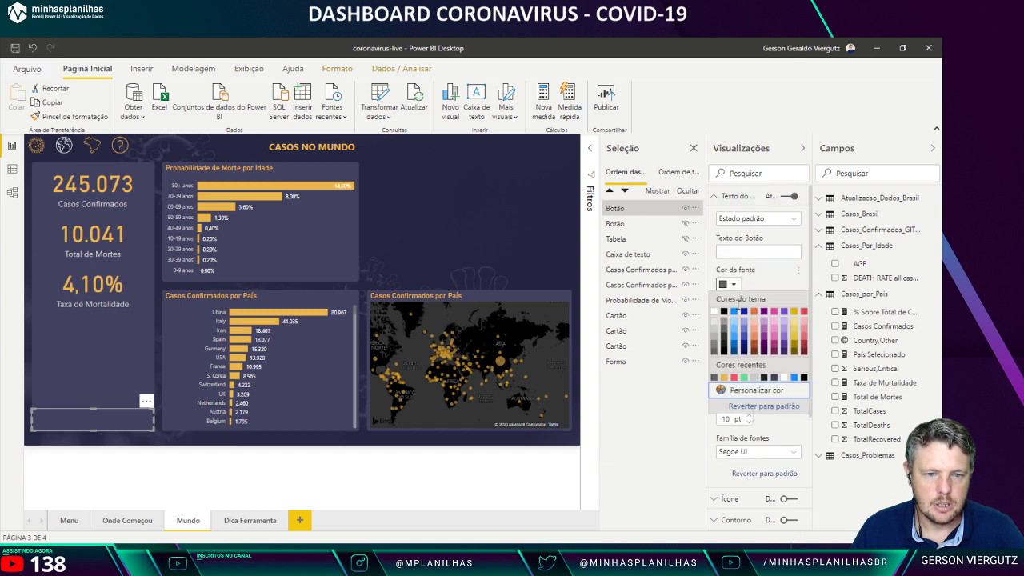
{"action": "left_click", "coordinate": [724, 376]}
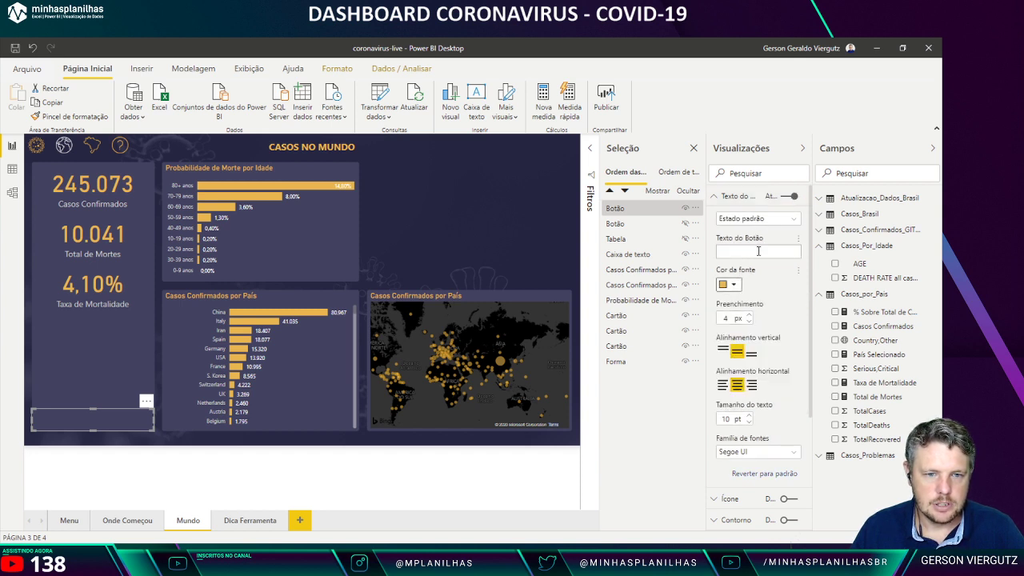
{"action": "left_click", "coordinate": [758, 251]}
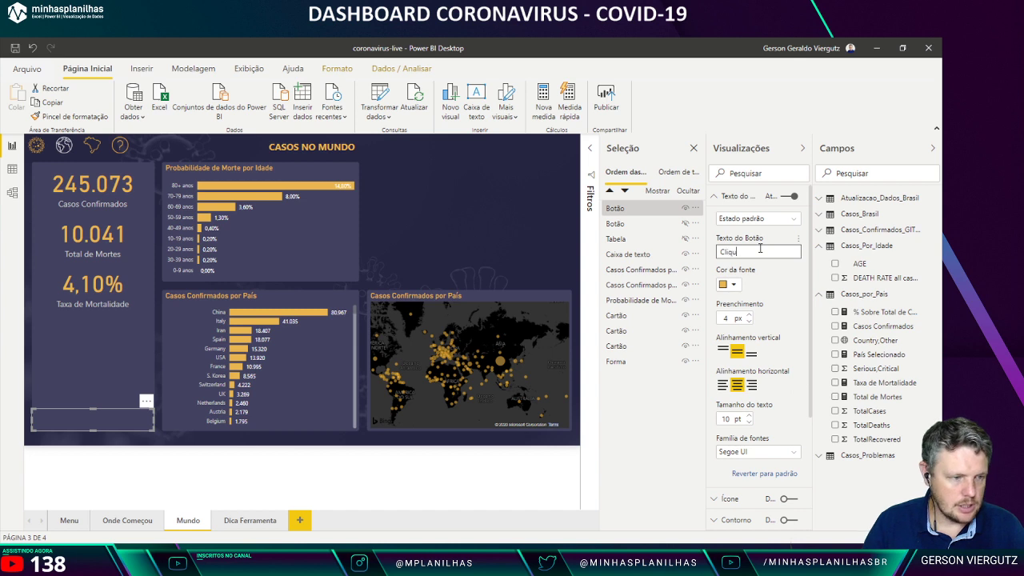
{"action": "type", "text": "Clique aqui para Detalhar"}
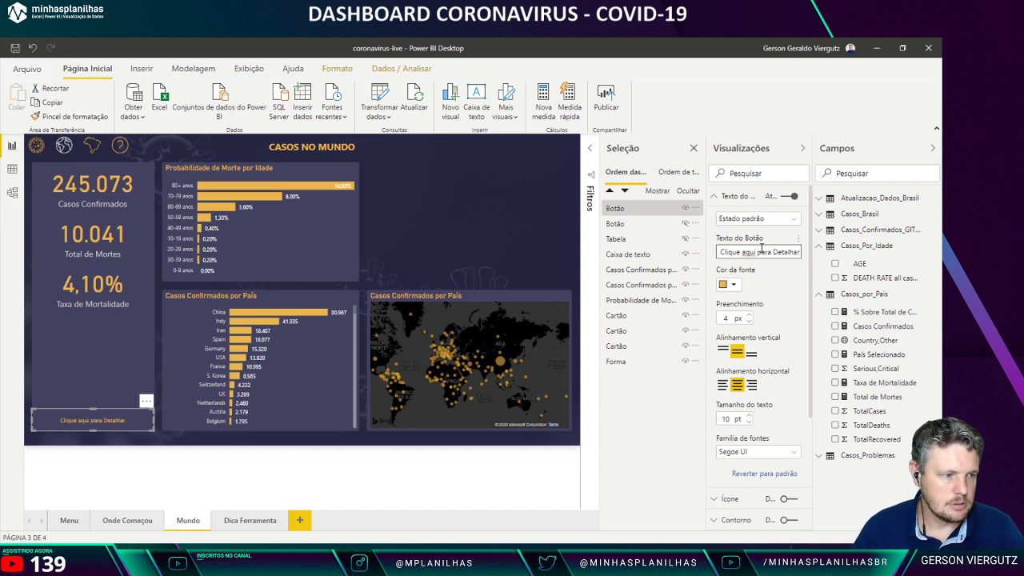
Step: Enlarge the button text until it nearly spans the button's width
{"action": "left_click", "coordinate": [749, 416]}
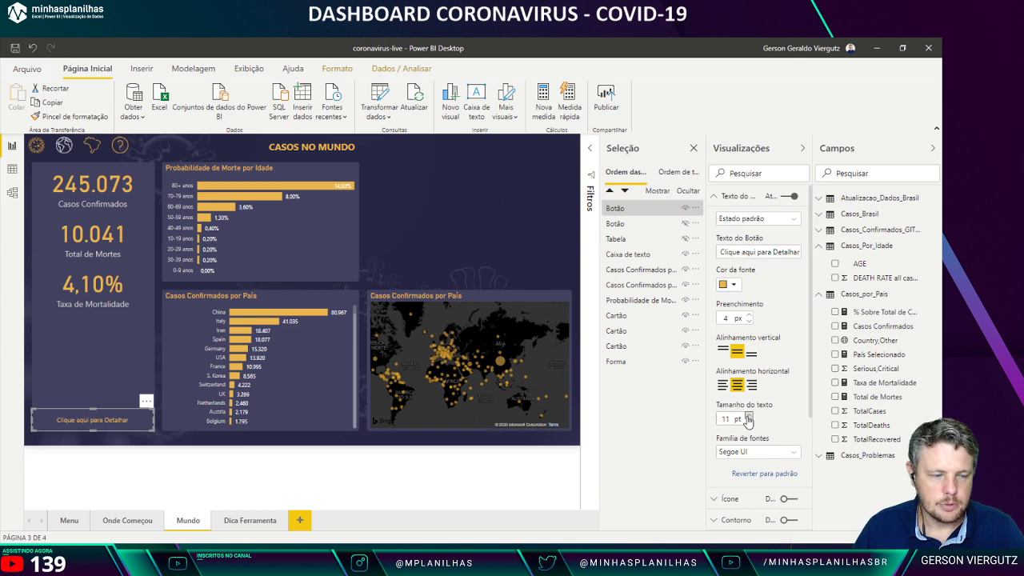
{"action": "left_click", "coordinate": [749, 418]}
{"action": "left_click", "coordinate": [748, 418]}
{"action": "left_click", "coordinate": [749, 418]}
{"action": "left_click", "coordinate": [486, 216]}
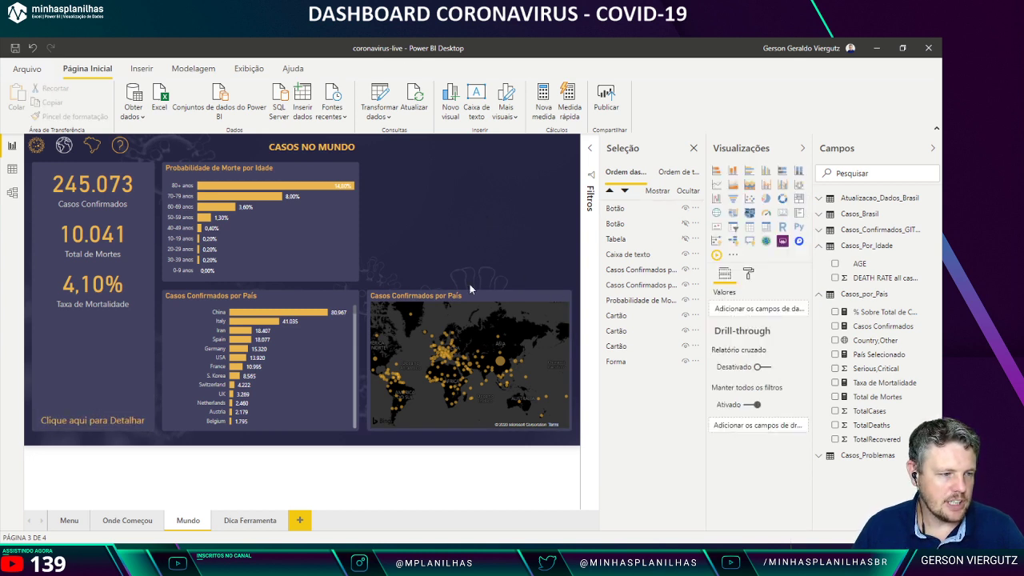
Step: Turn on the action of the "Clique aqui para Detalhar" button, with type Indicador and the Mundo_Tabela bookmark as its target
{"action": "left_click", "coordinate": [108, 430]}
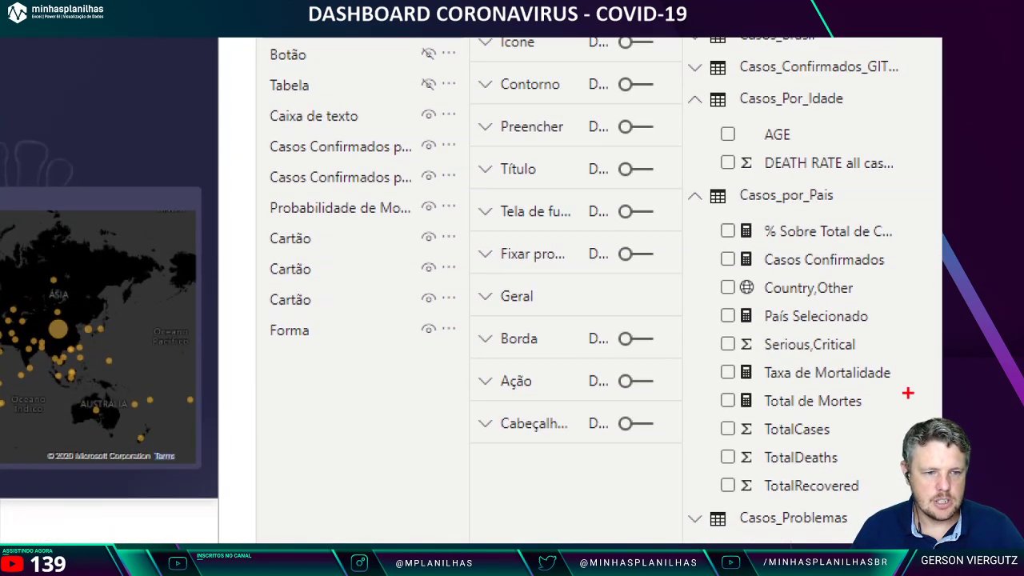
{"action": "left_click_drag", "start_coordinate": [471, 340], "coordinate": [632, 382]}
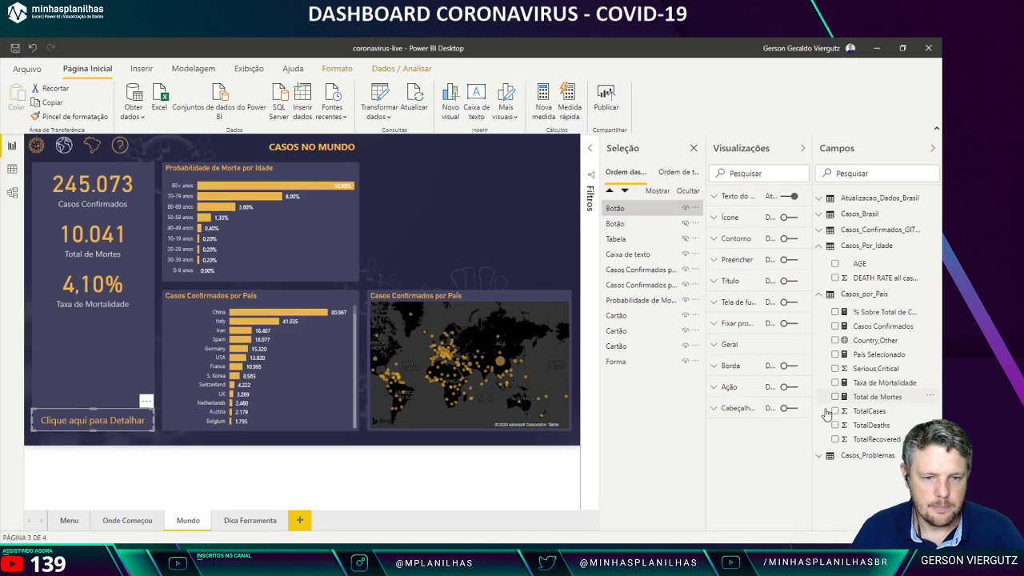
{"action": "left_click", "coordinate": [789, 387]}
{"action": "left_click", "coordinate": [741, 391]}
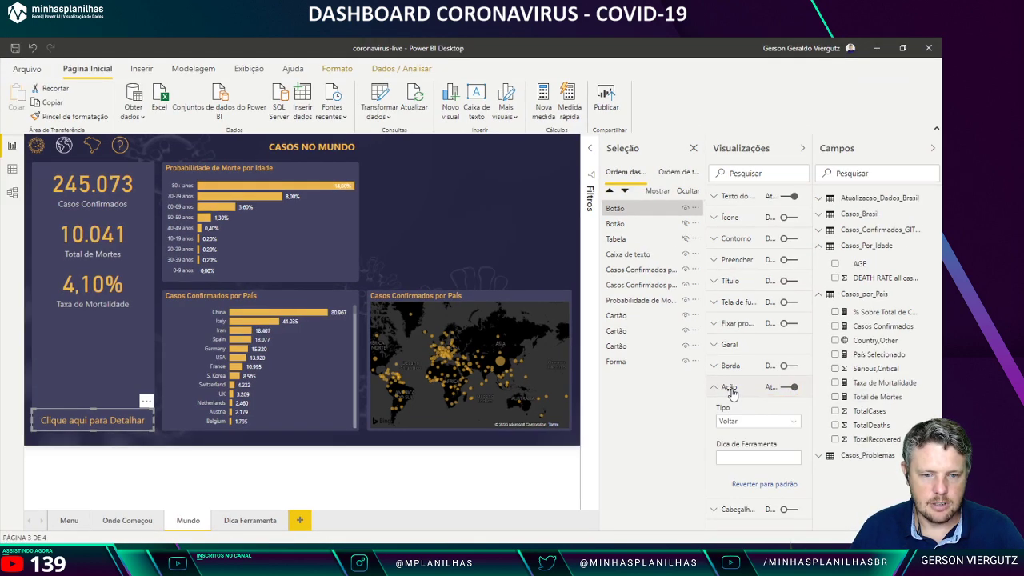
{"action": "left_click", "coordinate": [750, 422]}
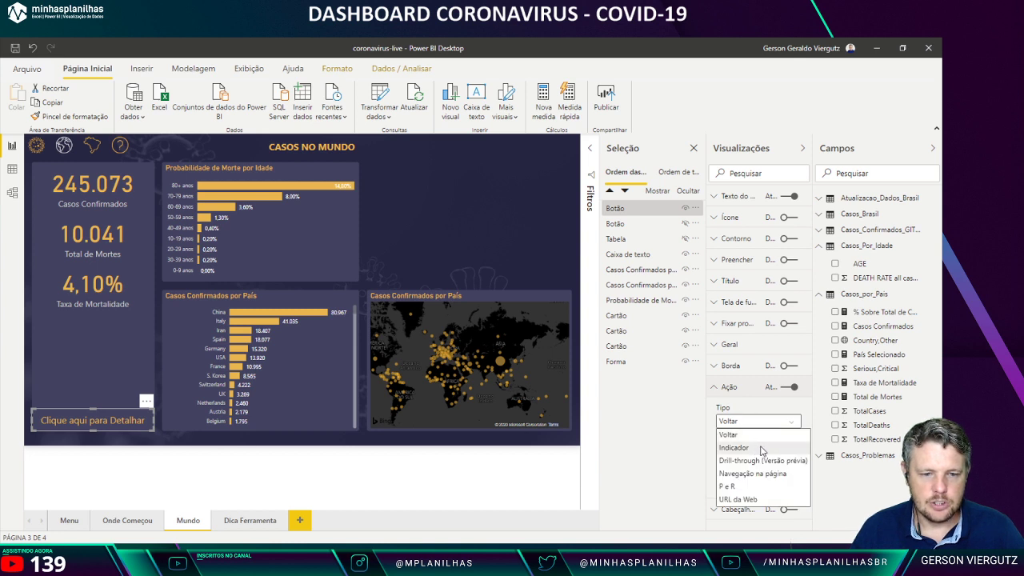
{"action": "left_click", "coordinate": [758, 448]}
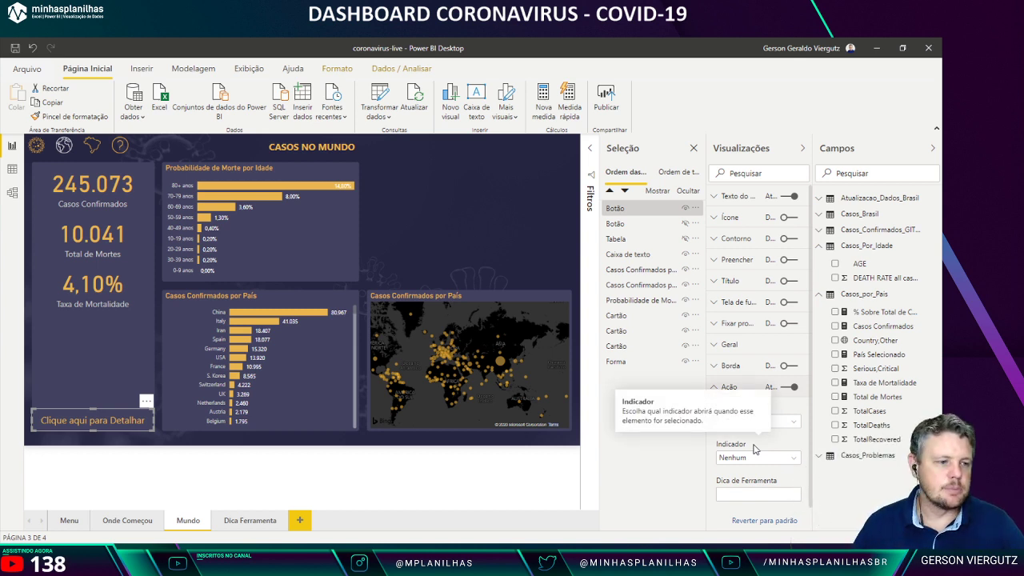
{"action": "left_click", "coordinate": [756, 457]}
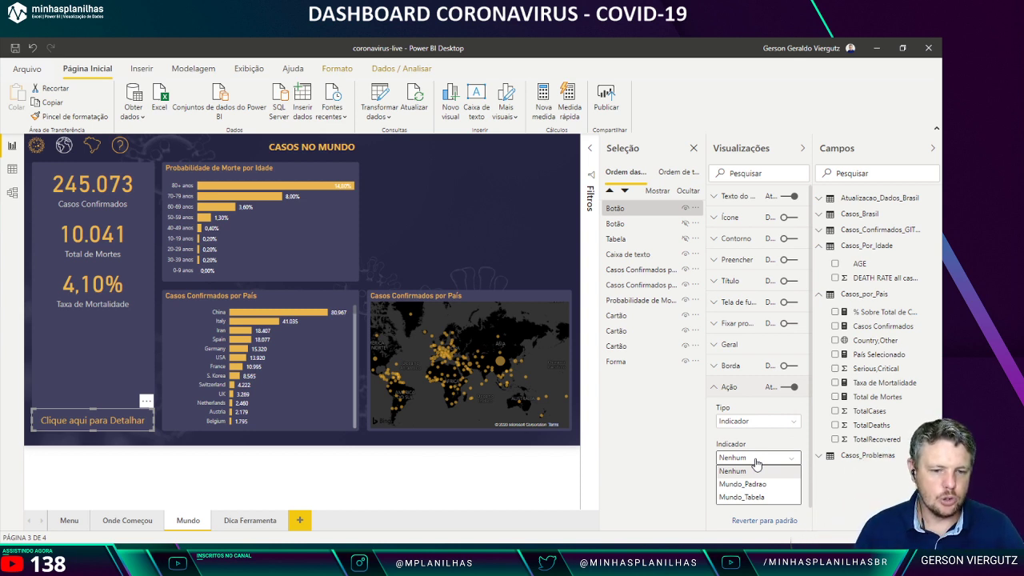
{"action": "left_click", "coordinate": [742, 496]}
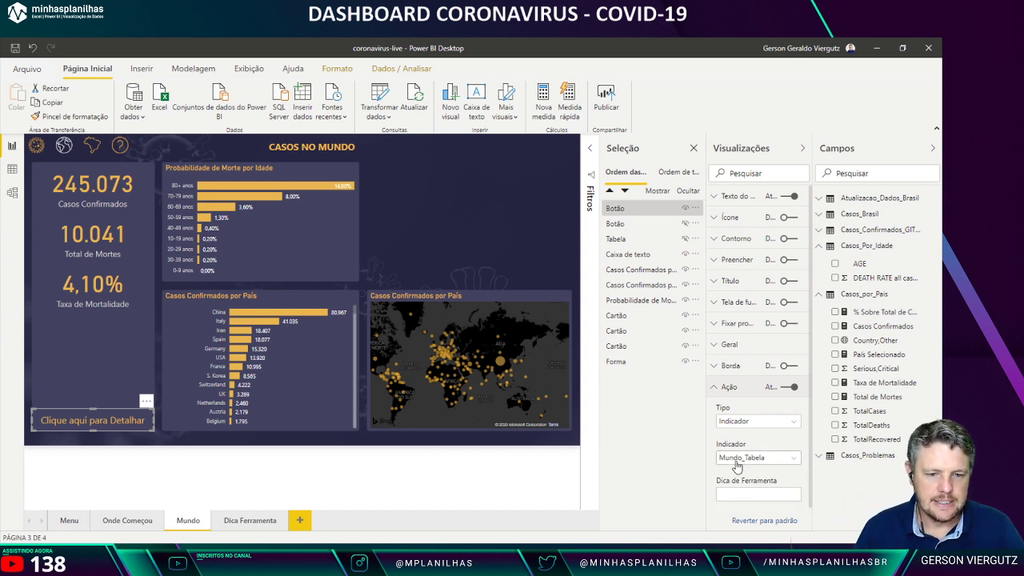
Step: Switch to the table view through the "Clique aqui para Detalhar" button and hide that button there
{"action": "left_click", "coordinate": [427, 257]}
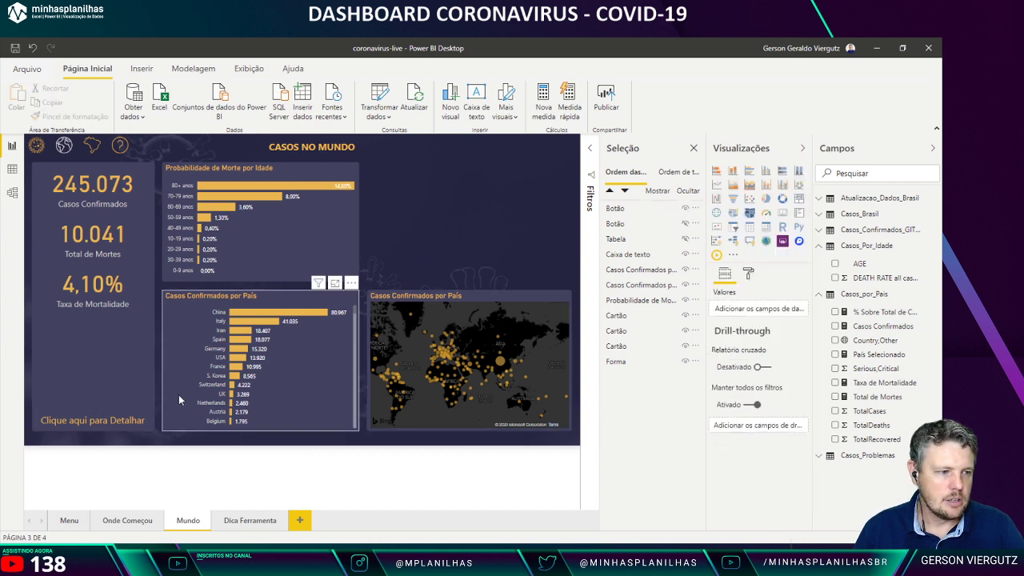
{"action": "left_click", "coordinate": [106, 421], "text": "ctrl"}
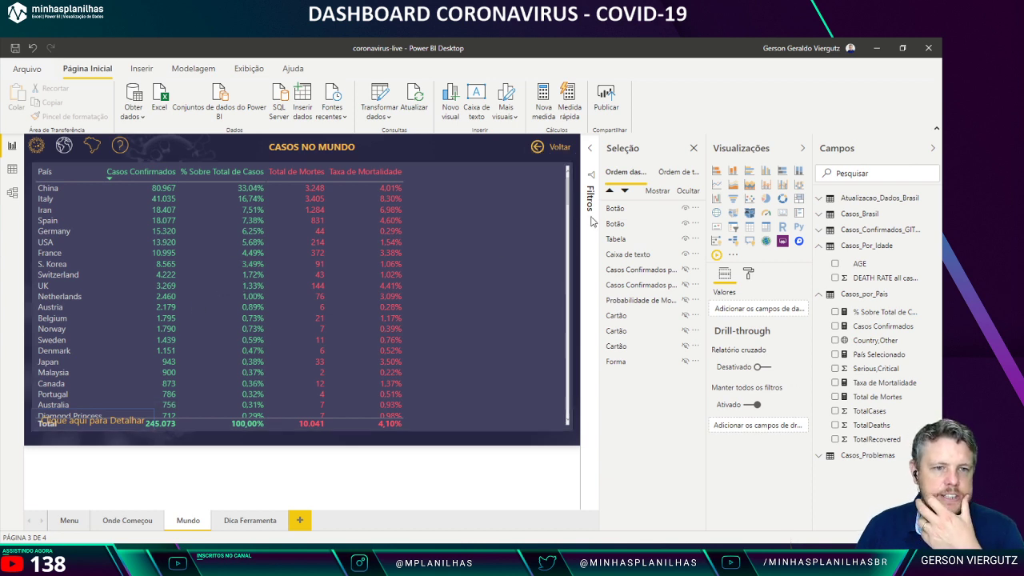
{"action": "left_click", "coordinate": [252, 68]}
{"action": "left_click", "coordinate": [527, 95]}
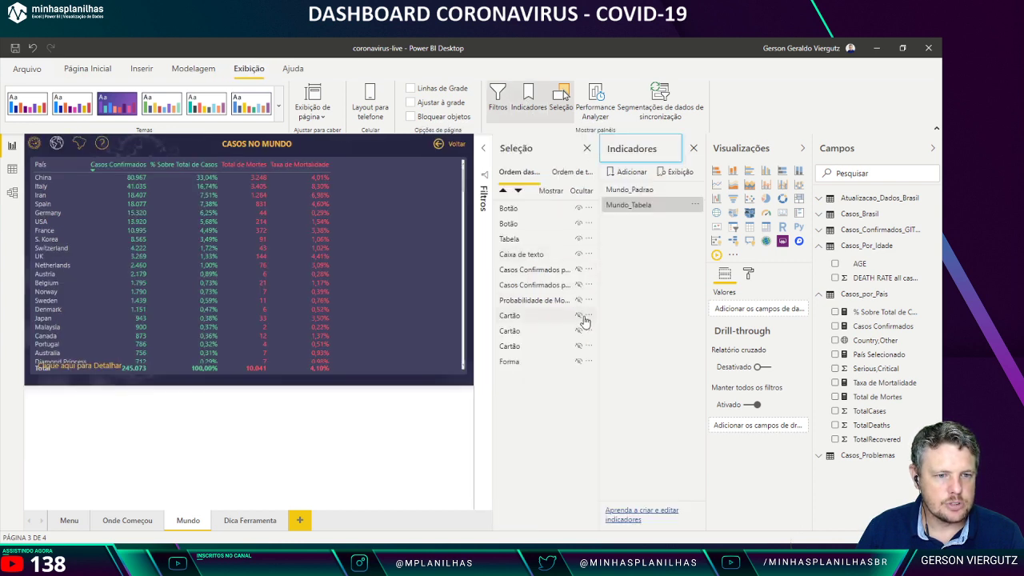
{"action": "left_click", "coordinate": [578, 209]}
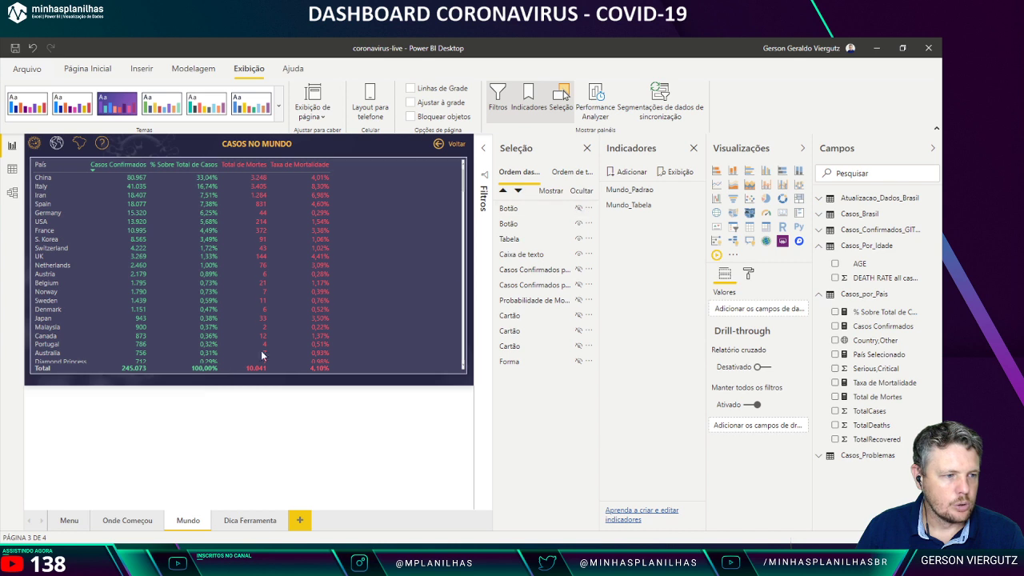
Step: Update the Mundo_Tabela bookmark with the current table view and turn off its Dados option
{"action": "left_click", "coordinate": [698, 206]}
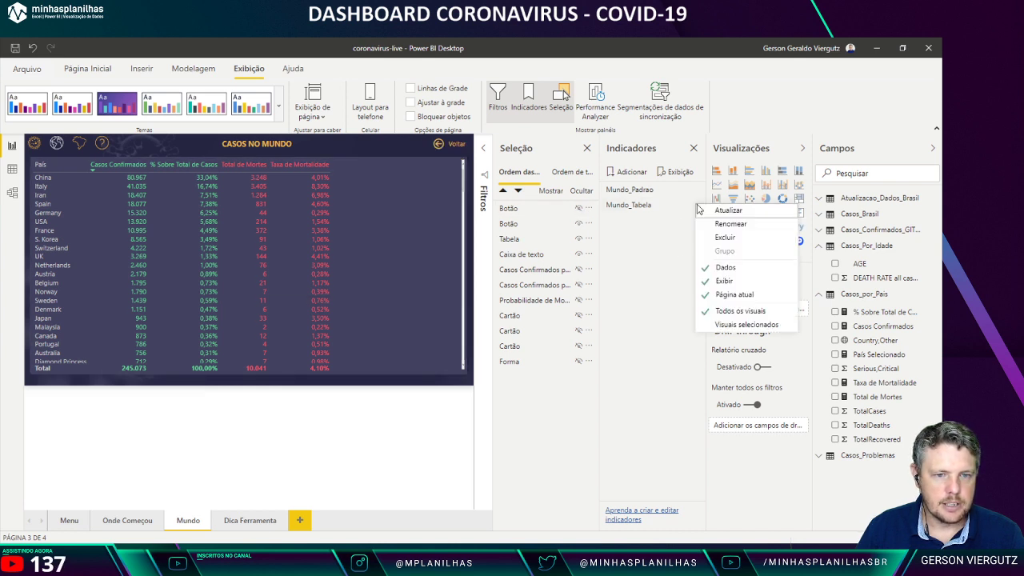
{"action": "left_click", "coordinate": [694, 206]}
{"action": "left_click", "coordinate": [695, 205]}
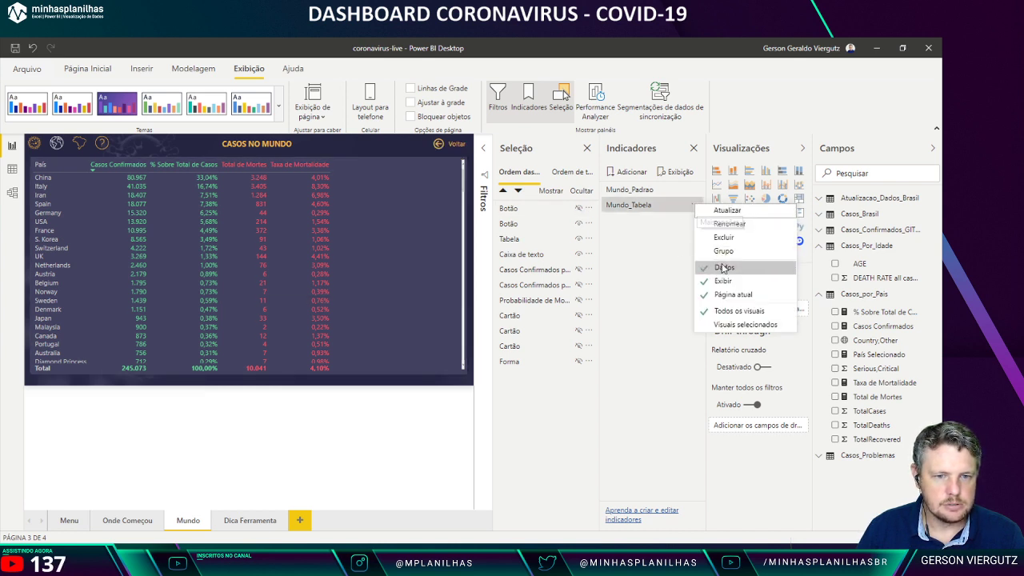
{"action": "left_click", "coordinate": [723, 268]}
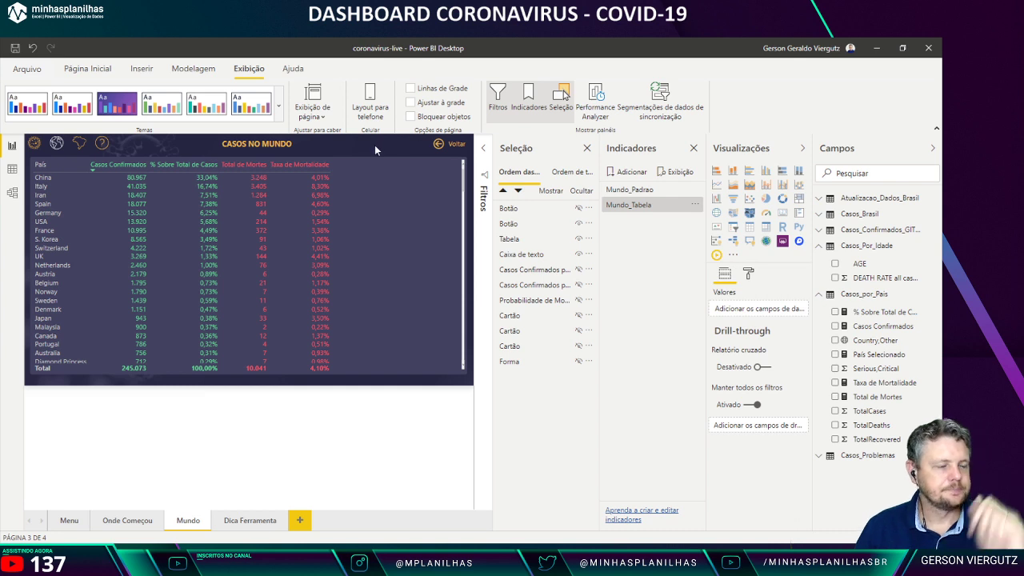
Step: Change the Voltar button's action type to Indicador and target the Mundo_Padrao bookmark
{"action": "left_click", "coordinate": [438, 147]}
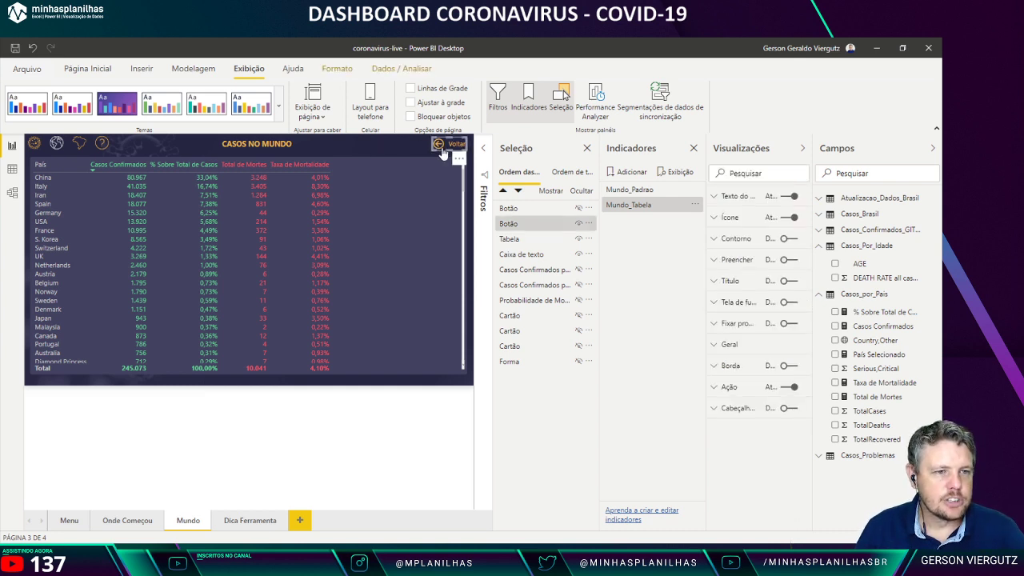
{"action": "left_click", "coordinate": [724, 387]}
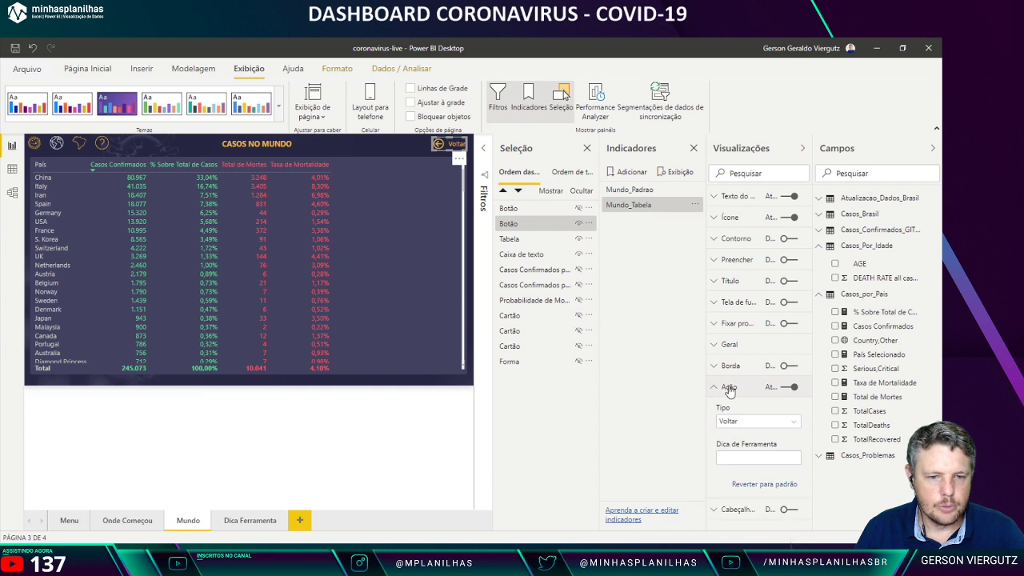
{"action": "left_click", "coordinate": [753, 424]}
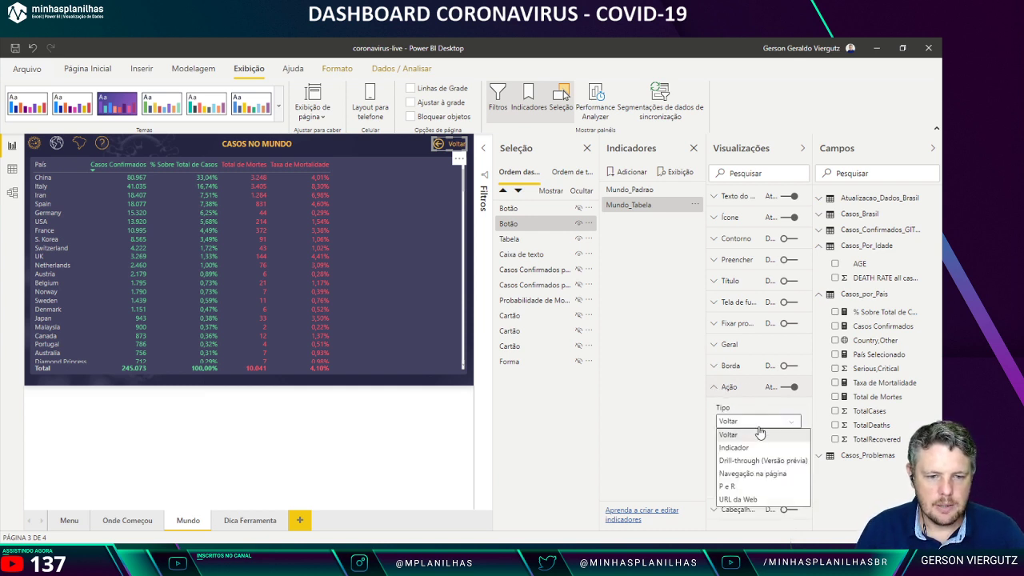
{"action": "left_click", "coordinate": [754, 449]}
{"action": "left_click", "coordinate": [752, 457]}
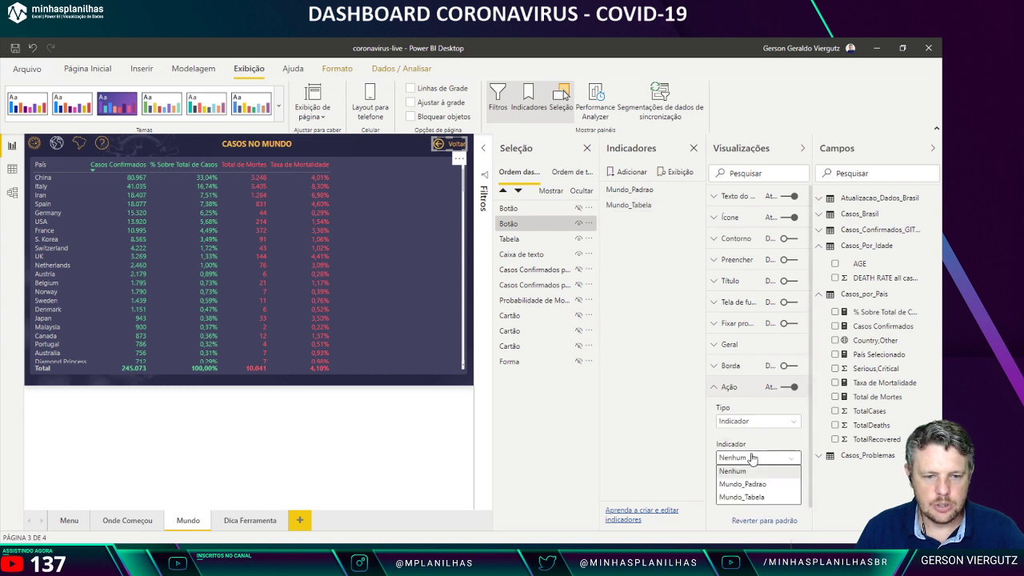
{"action": "left_click", "coordinate": [771, 484]}
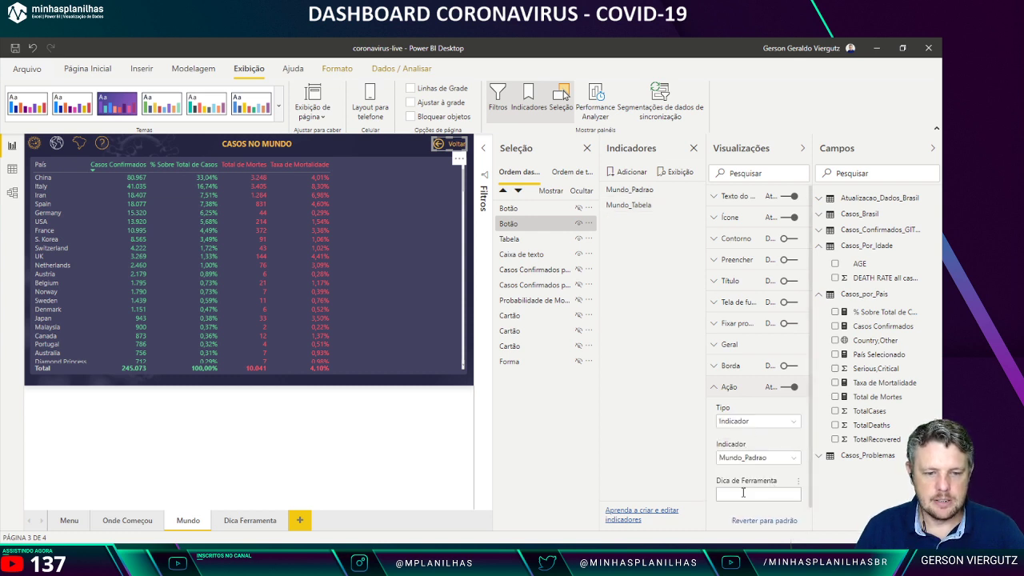
{"action": "left_click", "coordinate": [379, 140]}
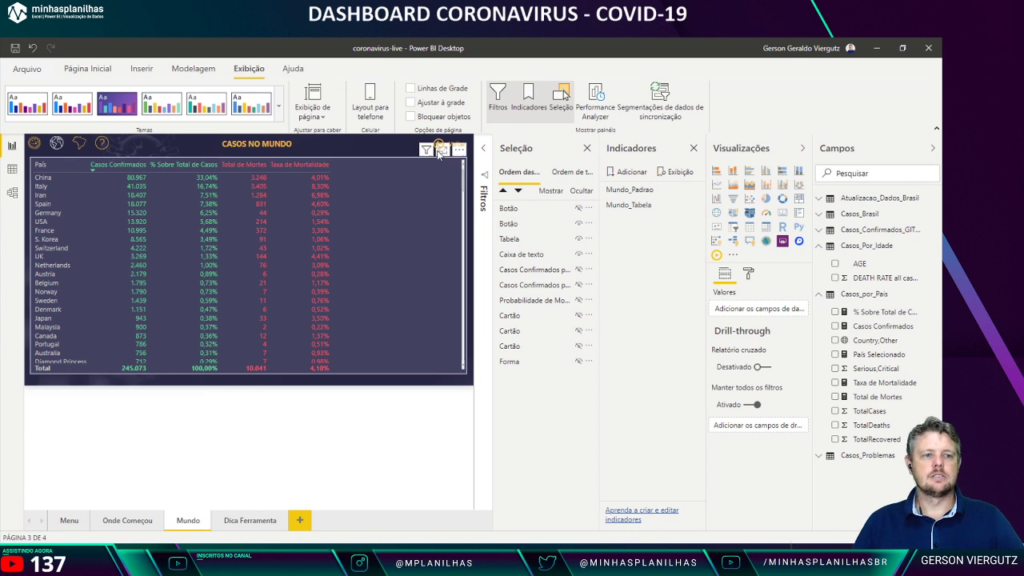
Step: Test the toggle by returning with Voltar, opening the table with "Clique aqui para Detalhar" and going back again
{"action": "left_click", "coordinate": [440, 145], "text": "ctrl"}
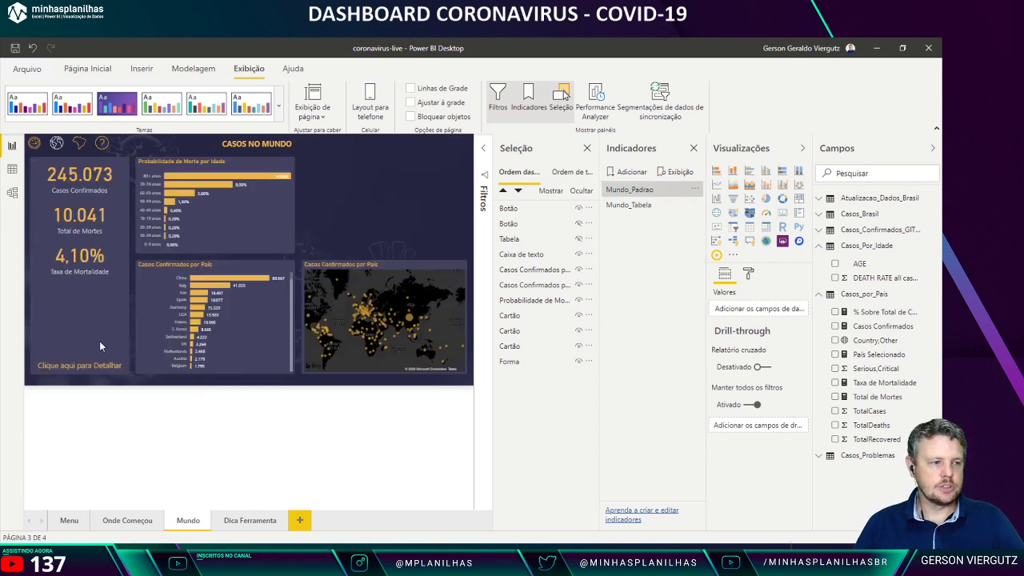
{"action": "left_click", "coordinate": [80, 367], "text": "ctrl"}
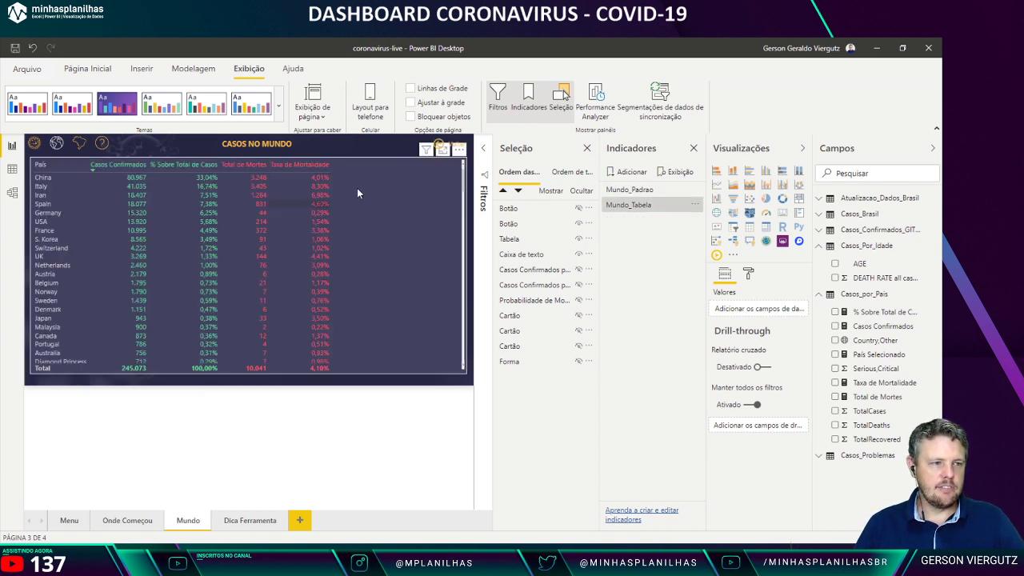
{"action": "left_click", "coordinate": [438, 148], "text": "ctrl"}
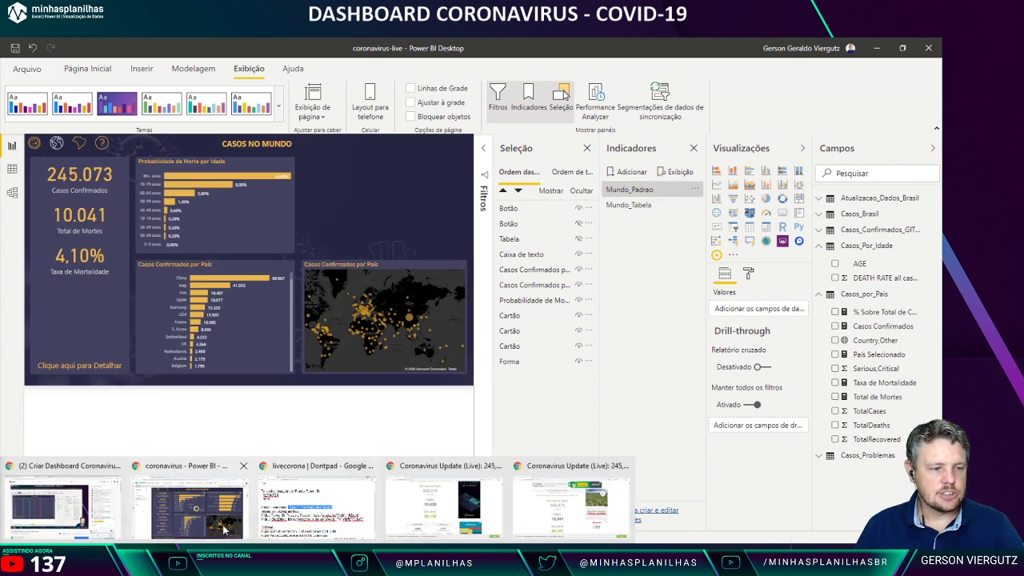
Step: Switch to the published coronavirus report in Chrome, open its country details table and return to the default Mundo view
{"action": "left_click", "coordinate": [212, 531]}
{"action": "left_click", "coordinate": [242, 509]}
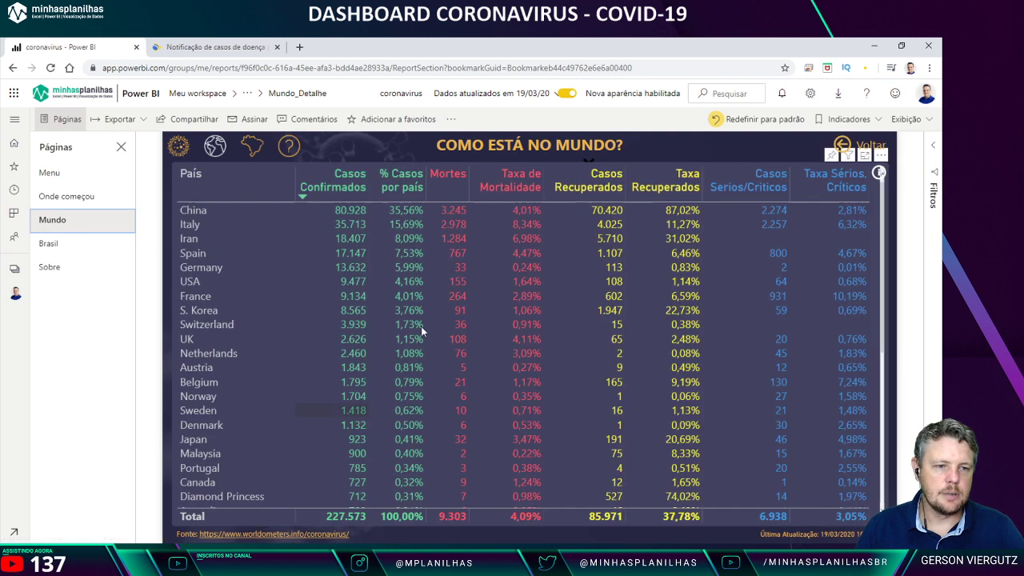
{"action": "left_click", "coordinate": [847, 148]}
Step: Go back to Power BI Desktop and check the detail and Voltar buttons on the Mundo page once more
{"action": "key", "text": "alt+Tab"}
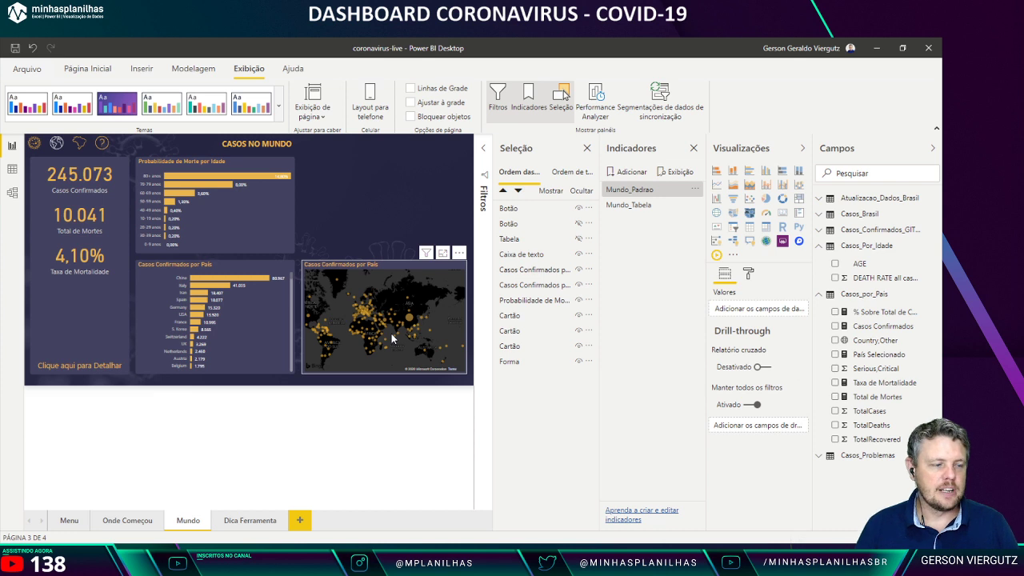
{"action": "left_click", "coordinate": [73, 368], "text": "ctrl"}
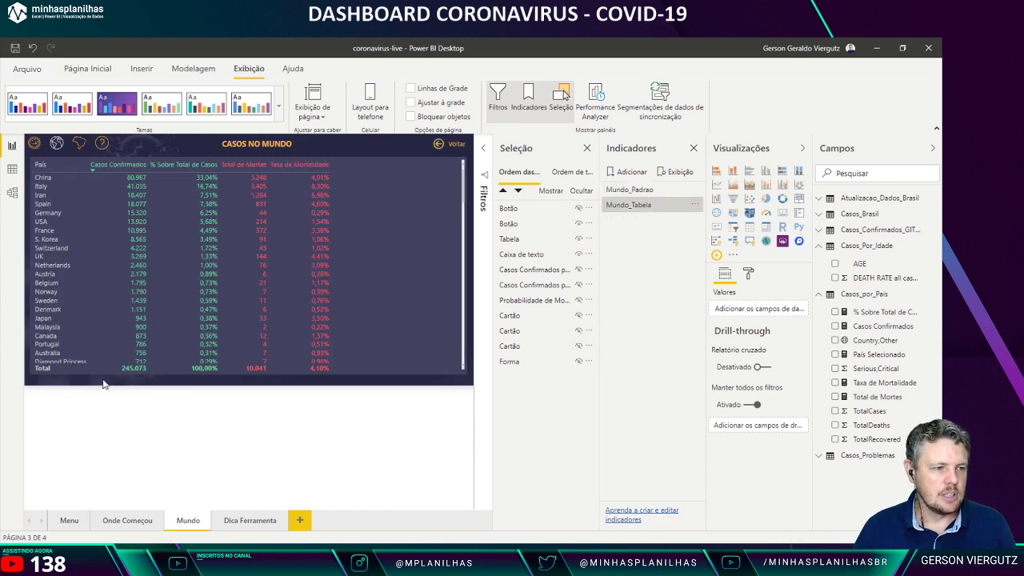
{"action": "left_click", "coordinate": [454, 144], "text": "ctrl"}
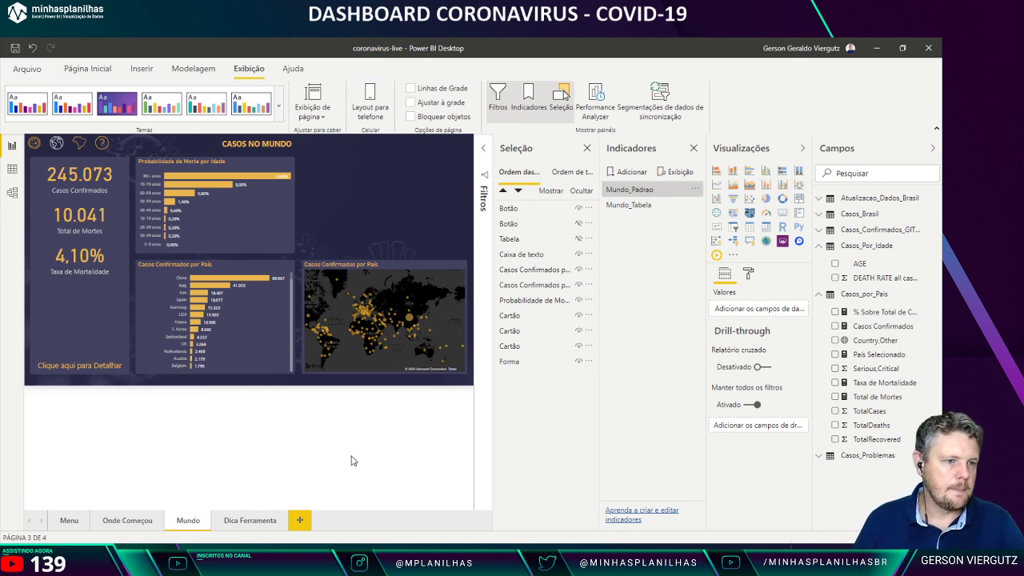
Step: Add a new blank page to the report after Dica Ferramenta
{"action": "left_click", "coordinate": [298, 521]}
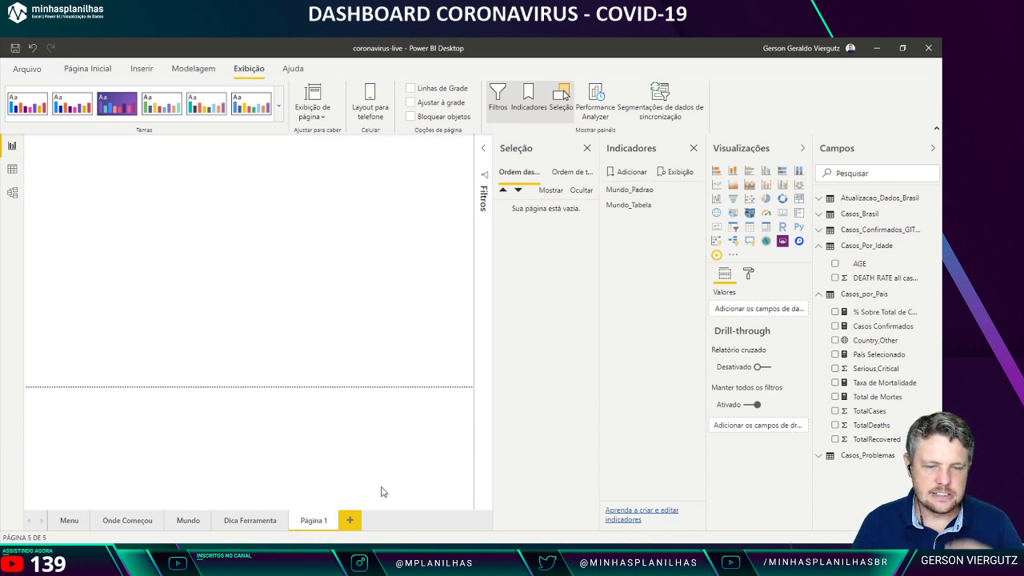
{"action": "left_click", "coordinate": [335, 518]}
{"action": "left_click", "coordinate": [536, 318]}
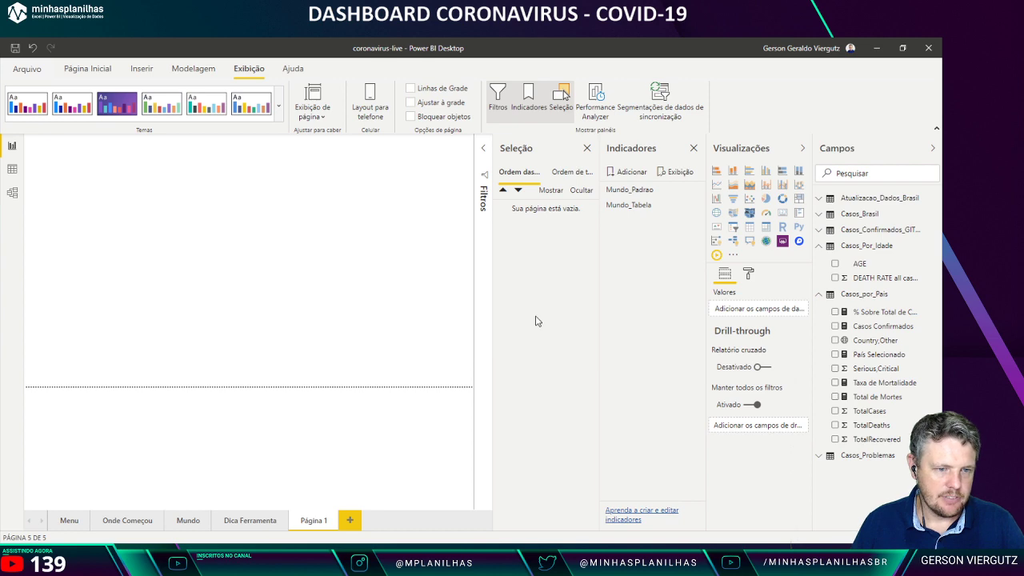
Step: Switch to the published report in Chrome and view its Brasil page as a layout reference
{"action": "key", "text": "alt+Tab"}
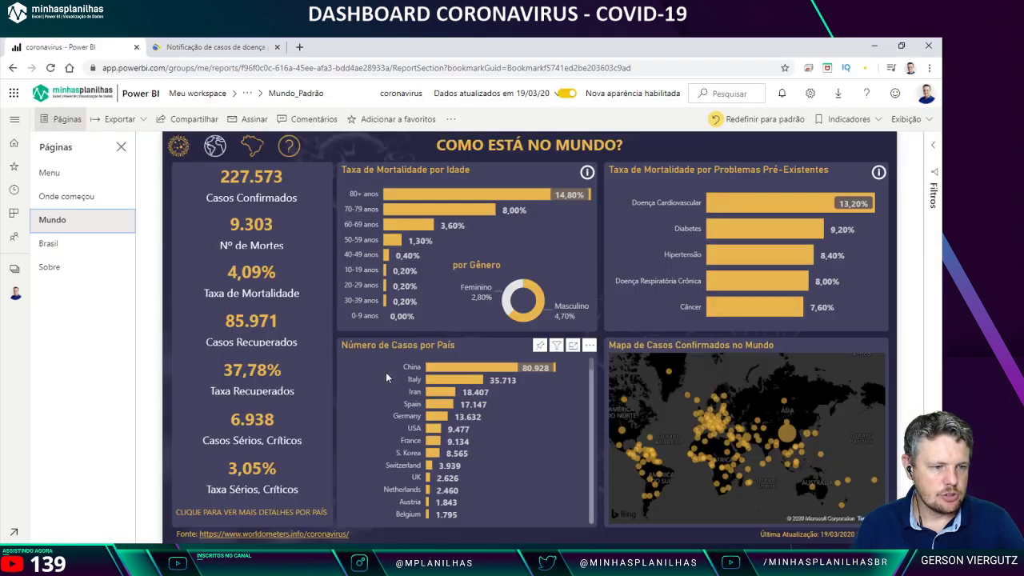
{"action": "left_click", "coordinate": [80, 247]}
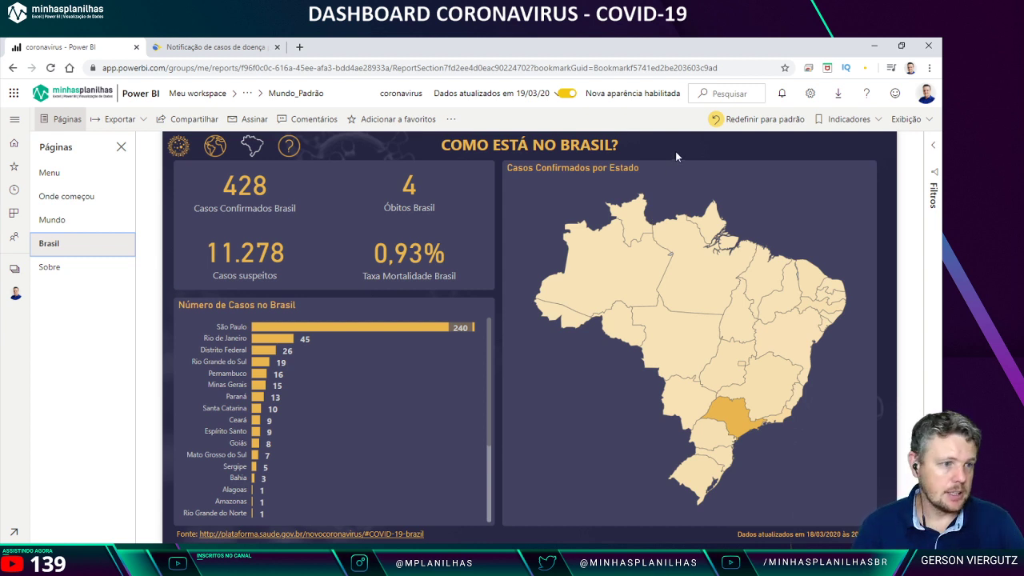
Step: Switch to Power BI Desktop, add a blank report page and close the Seleção and Indicadores panes
{"action": "key", "text": "alt+Tab"}
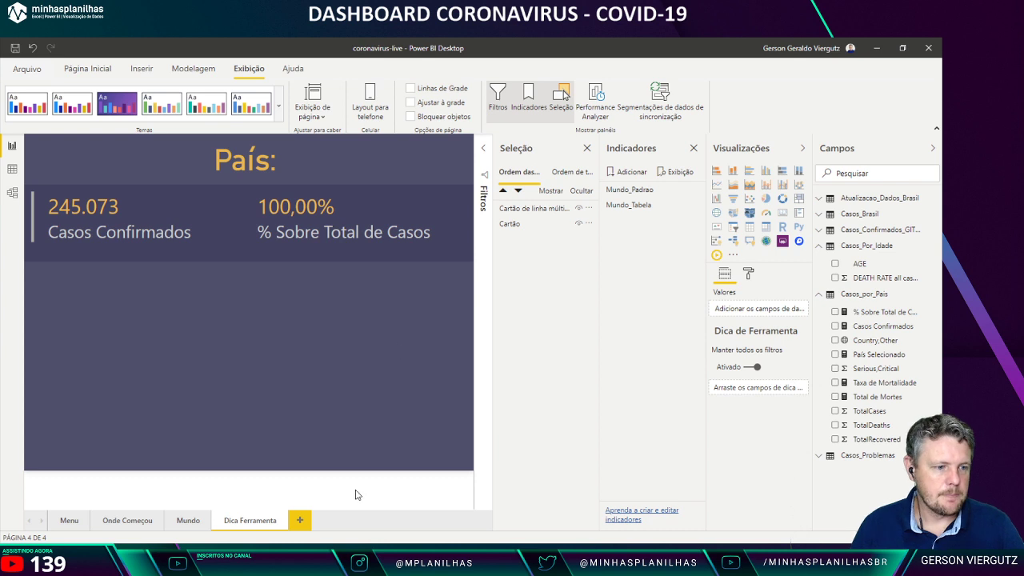
{"action": "left_click", "coordinate": [302, 522]}
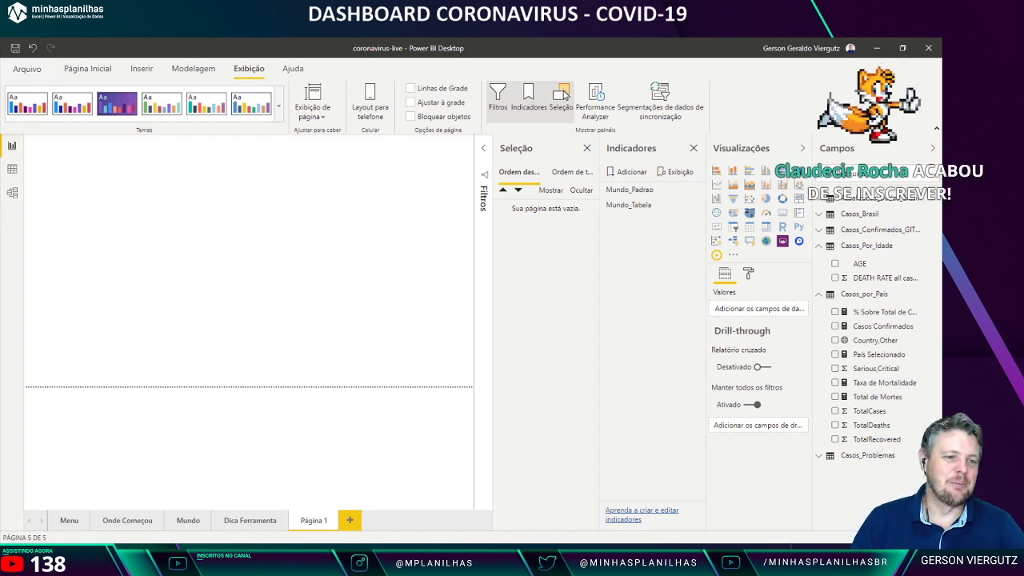
{"action": "left_click", "coordinate": [587, 148]}
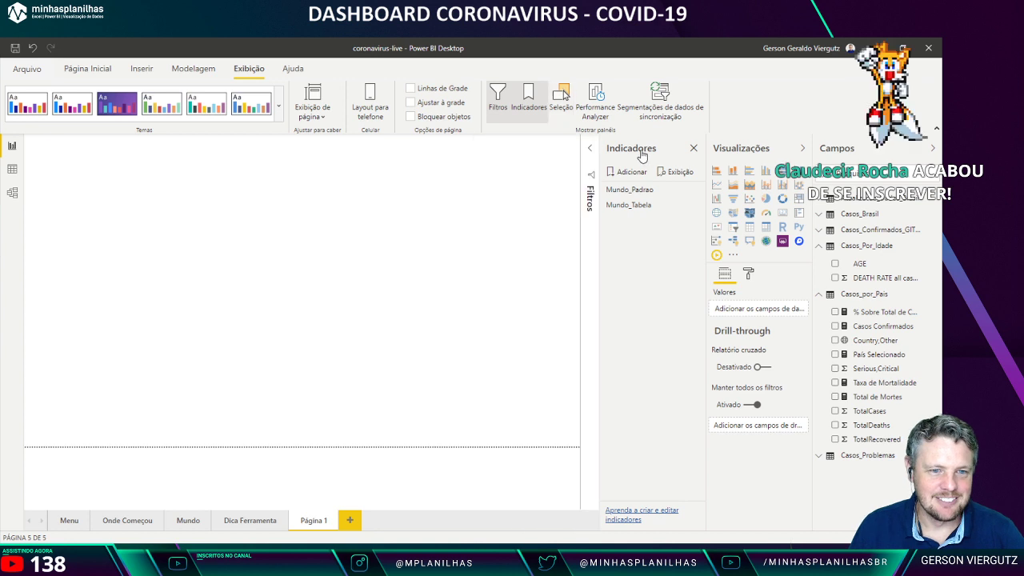
{"action": "left_click", "coordinate": [693, 151]}
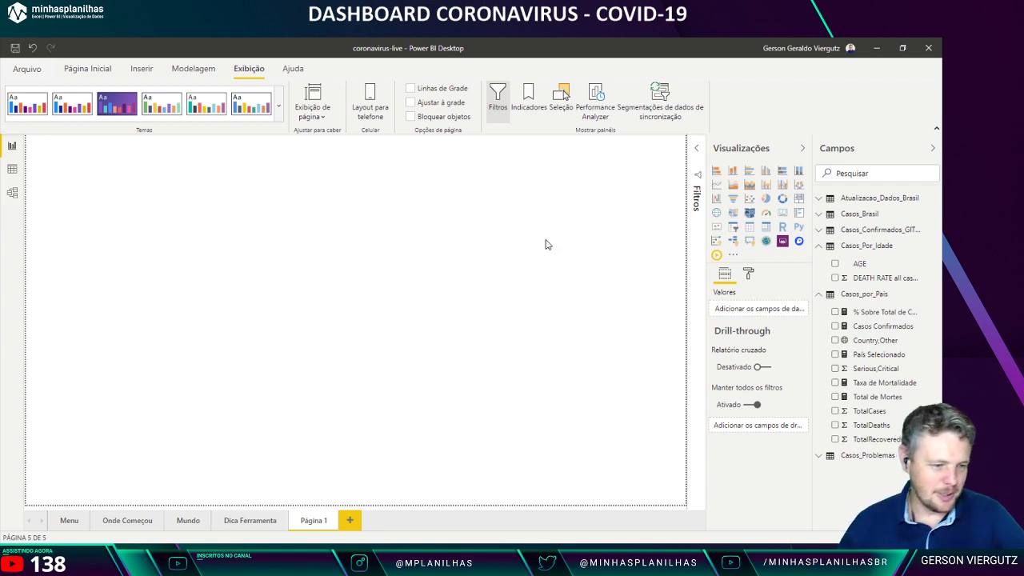
Step: Delete the blank page Página 1 and add a new report page named Brasil
{"action": "left_click", "coordinate": [336, 521]}
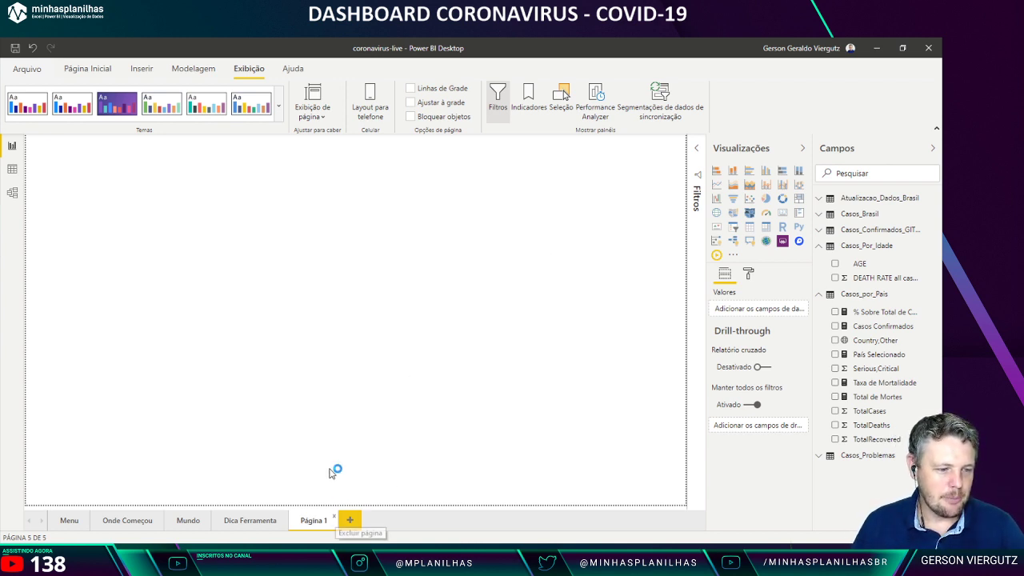
{"action": "left_click", "coordinate": [536, 320]}
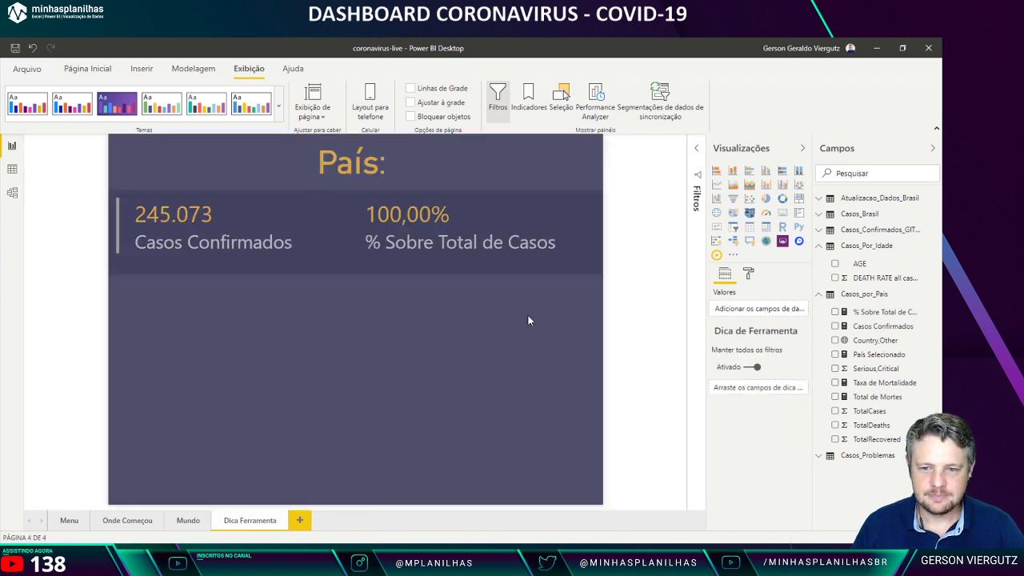
{"action": "left_click", "coordinate": [303, 520]}
{"action": "double_click", "coordinate": [318, 521]}
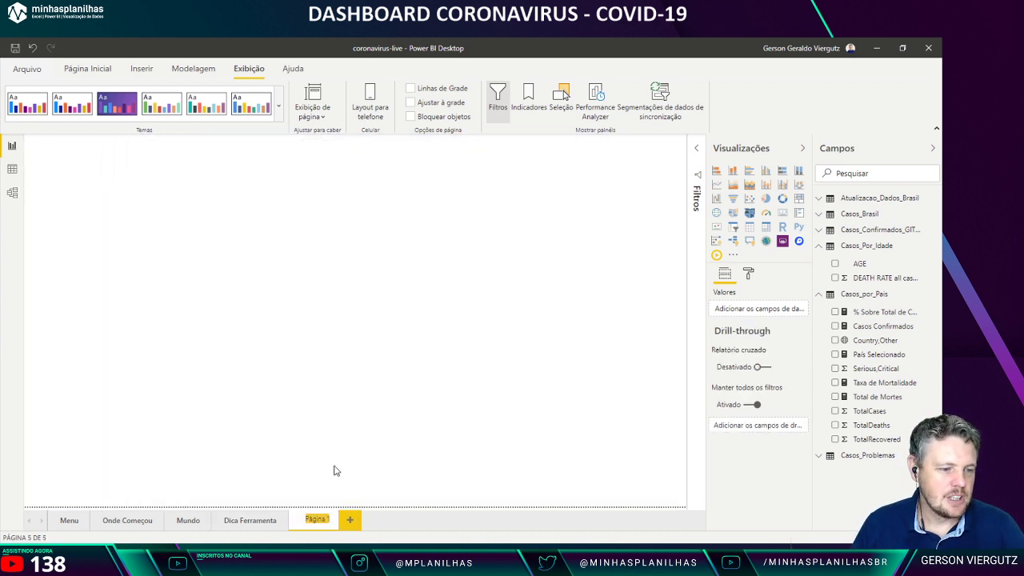
{"action": "type", "text": "Brasil"}
{"action": "key", "text": "Return"}
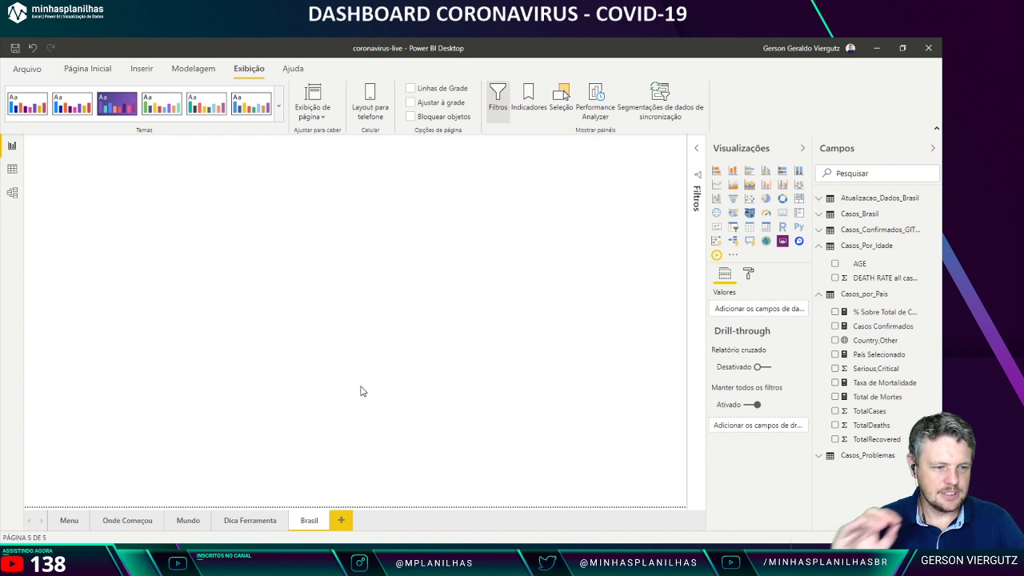
Step: Add the coronavirus image as the Brasil page's background and set the background transparency to 0%
{"action": "left_click", "coordinate": [749, 275]}
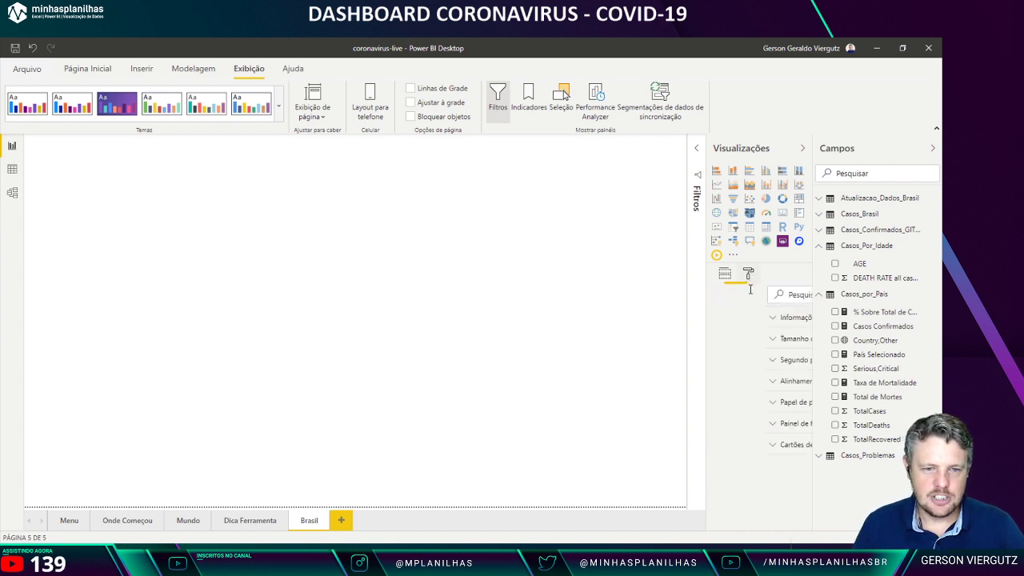
{"action": "left_click", "coordinate": [758, 359]}
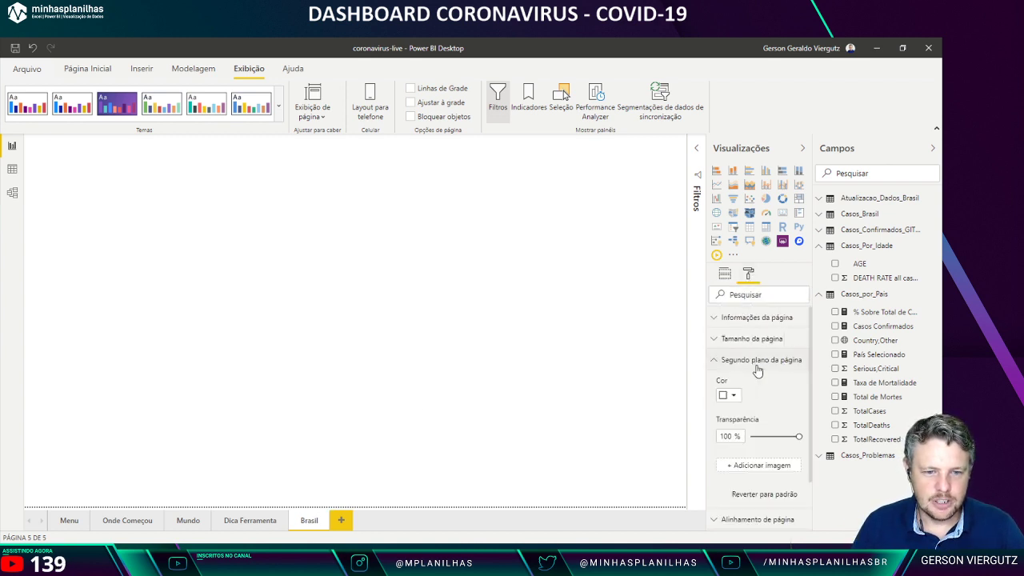
{"action": "left_click", "coordinate": [762, 465]}
{"action": "double_click", "coordinate": [368, 238]}
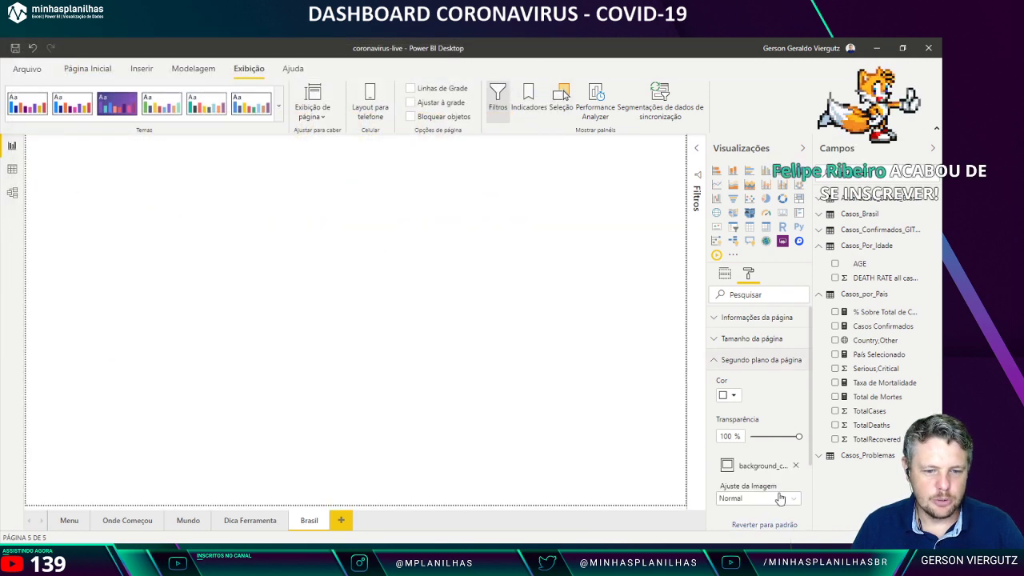
{"action": "left_click_drag", "start_coordinate": [798, 436], "coordinate": [749, 436]}
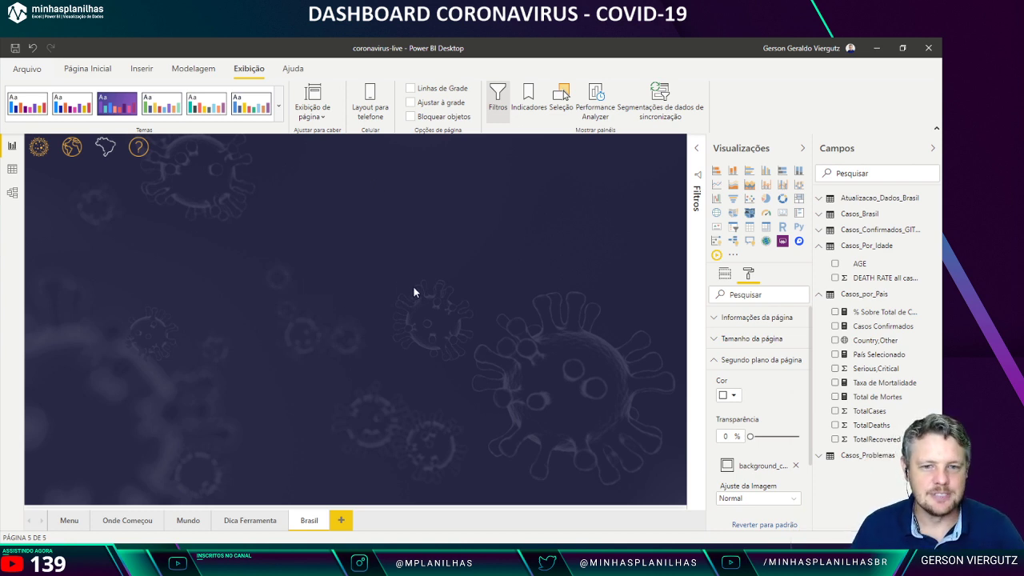
Step: Collapse the Casos_Por_Idade and Casos_por_Pais tables and expand the Casos_Brasil table to show its fields
{"action": "left_click", "coordinate": [821, 248]}
{"action": "left_click", "coordinate": [821, 262]}
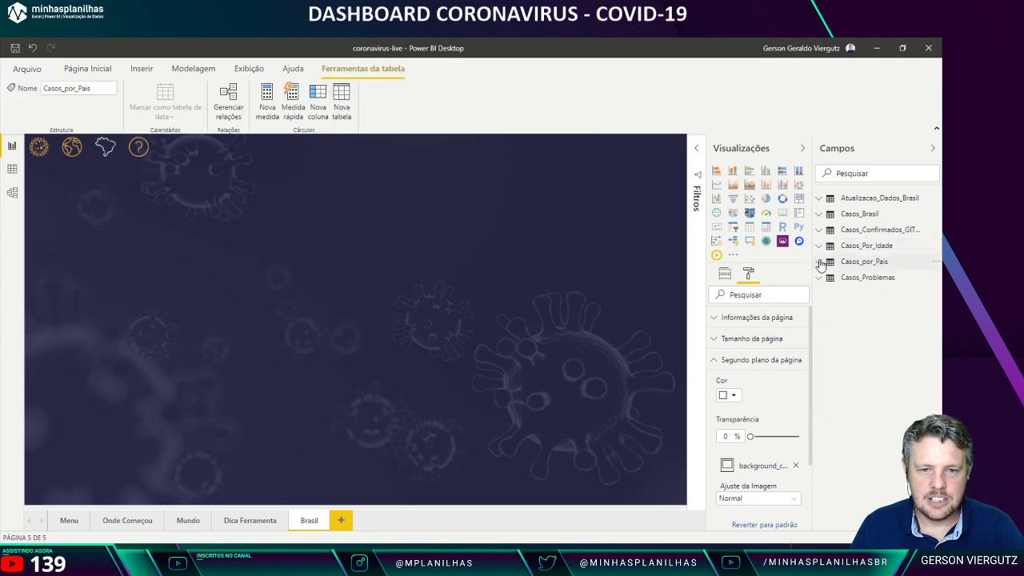
{"action": "left_click", "coordinate": [855, 215]}
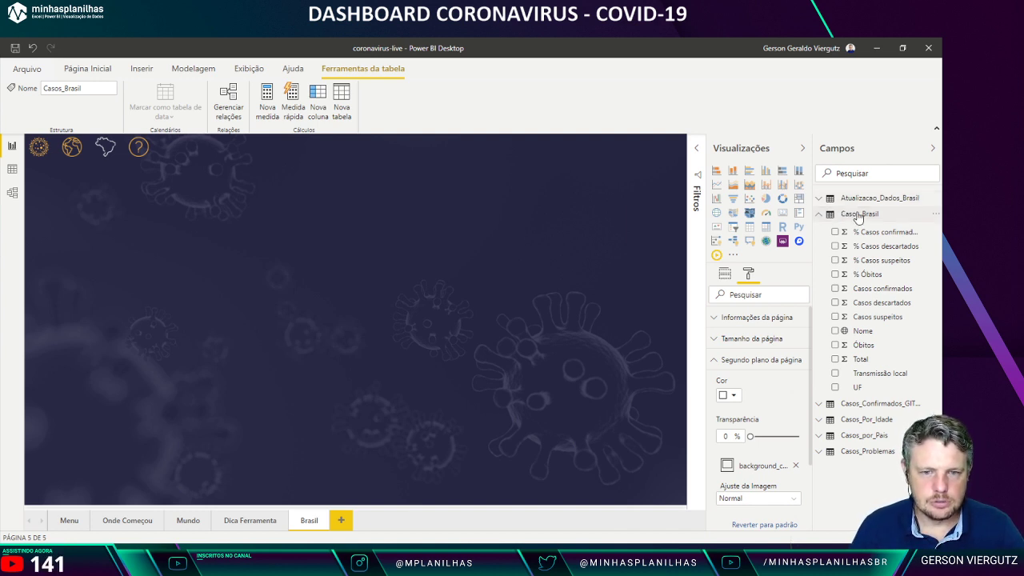
{"action": "mouse_move", "coordinate": [858, 217]}
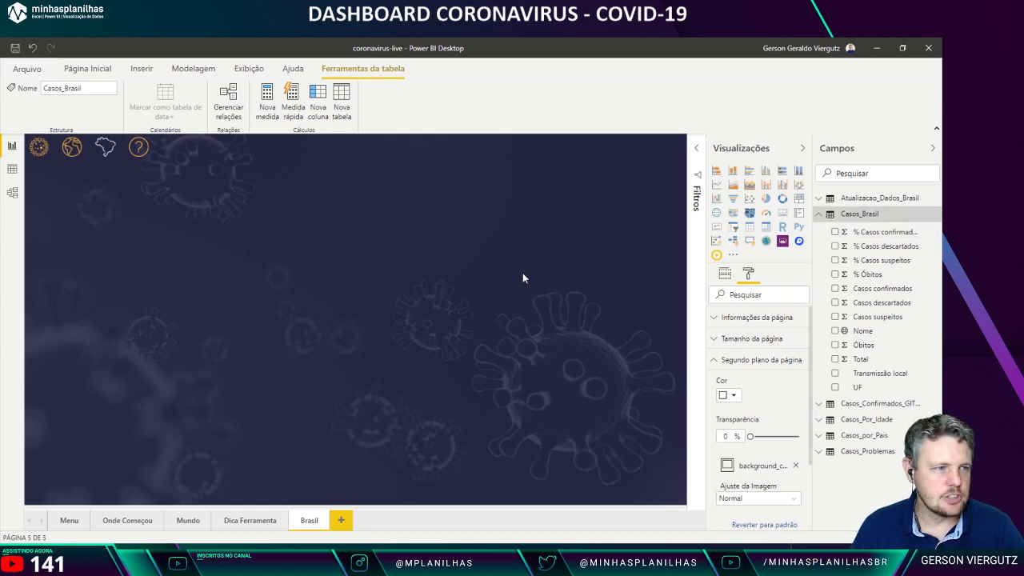
{"action": "left_click", "coordinate": [409, 254]}
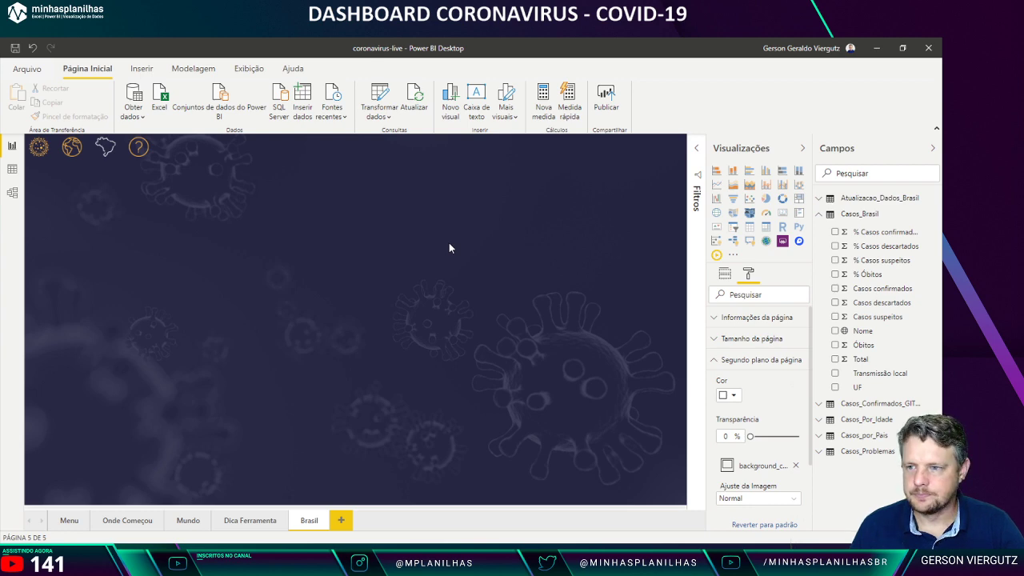
Step: Check the finished Brasil page in the browser, and copy the tall background panel from the Mundo page onto the Brasil page
{"action": "key", "text": "alt+Tab"}
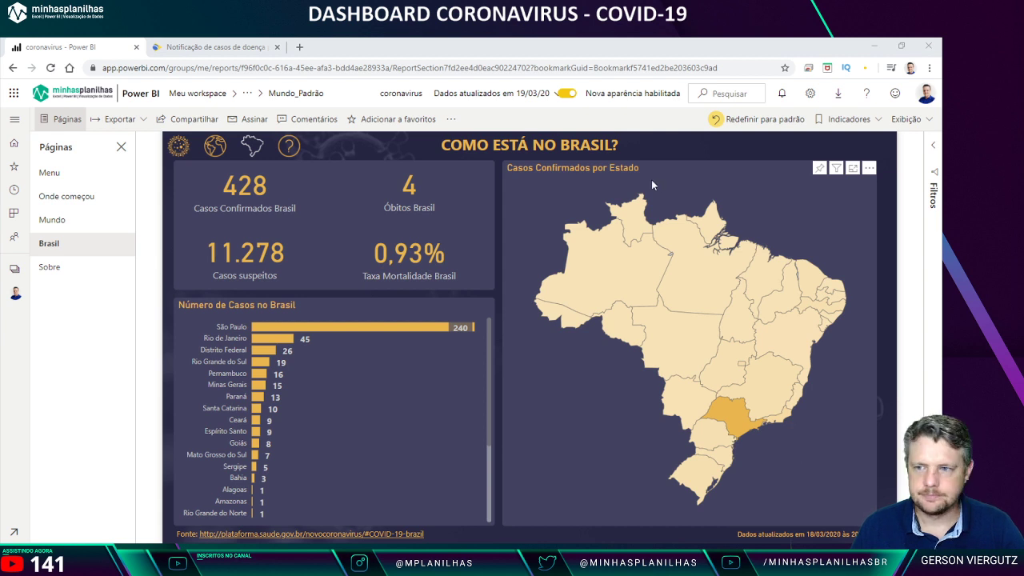
{"action": "key", "text": "alt+Tab"}
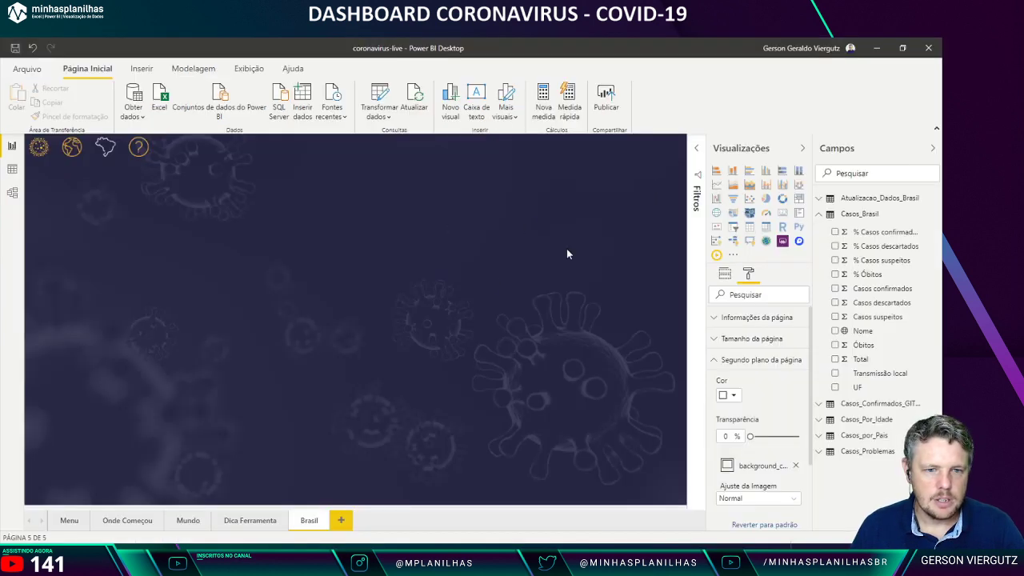
{"action": "left_click", "coordinate": [189, 519]}
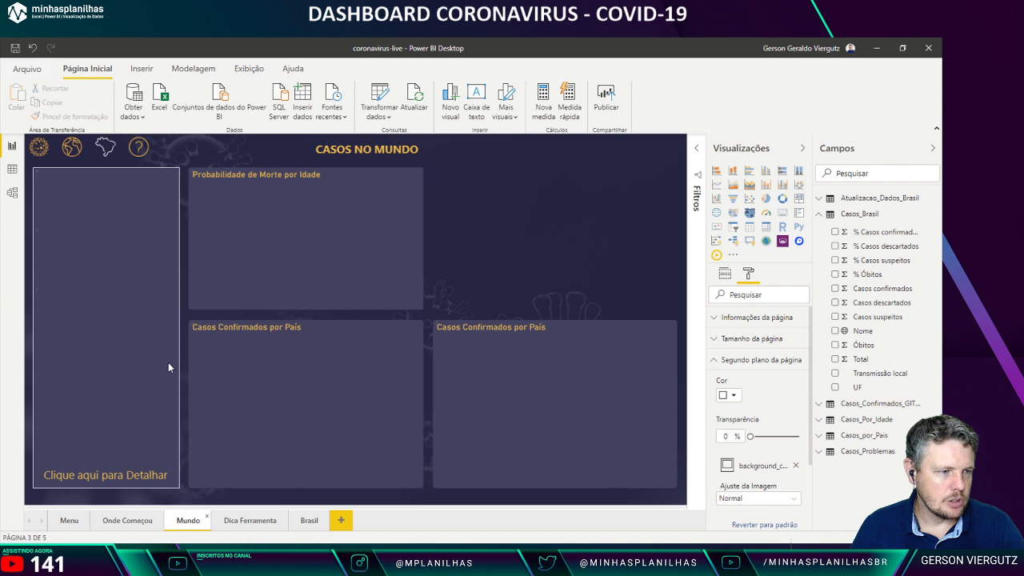
{"action": "left_click", "coordinate": [171, 365]}
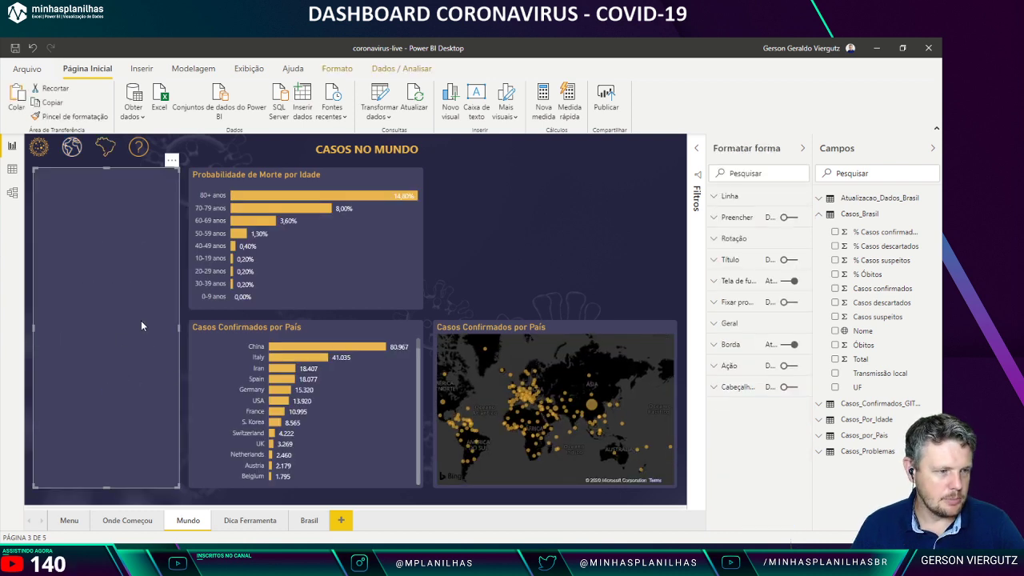
{"action": "left_click", "coordinate": [309, 520]}
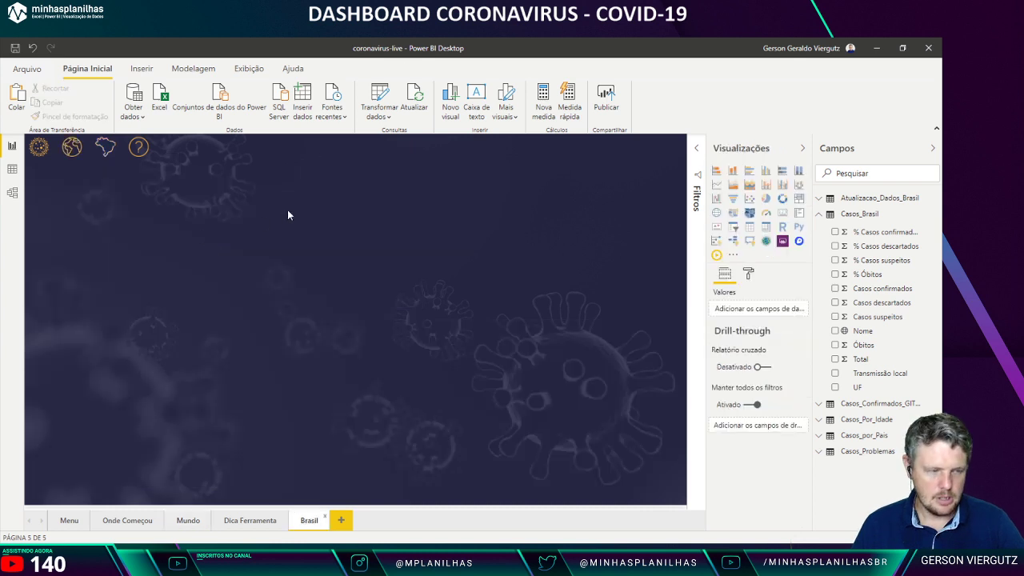
{"action": "key", "text": "ctrl+v"}
Step: Widen the pasted panel to nearly half the page, shorten it and position it in the page's upper-left area
{"action": "left_click_drag", "start_coordinate": [180, 330], "coordinate": [328, 322]}
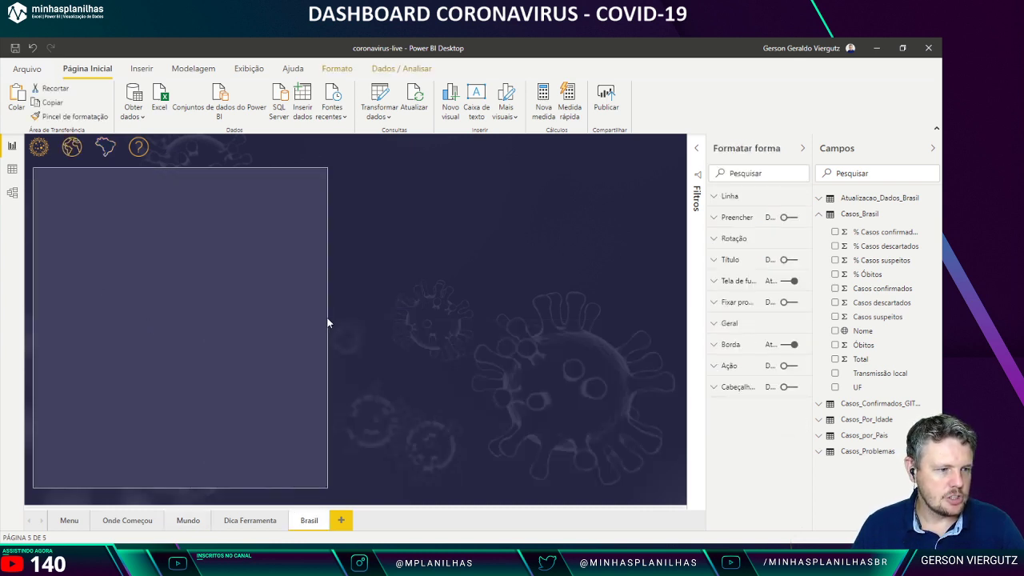
{"action": "left_click_drag", "start_coordinate": [183, 487], "coordinate": [165, 318]}
{"action": "left_click_drag", "start_coordinate": [166, 259], "coordinate": [172, 265]}
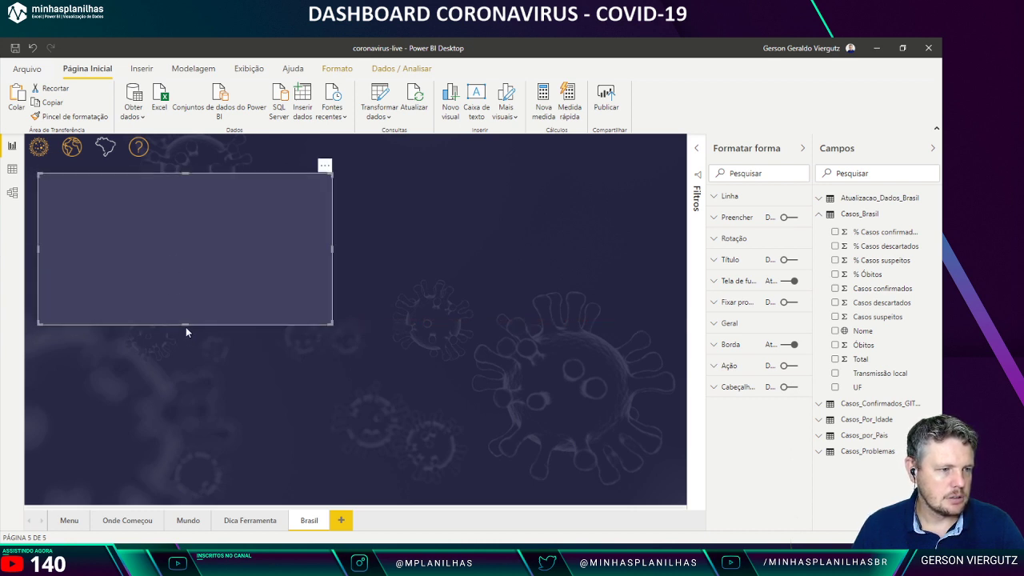
{"action": "left_click_drag", "start_coordinate": [186, 327], "coordinate": [185, 318]}
{"action": "left_click", "coordinate": [220, 372]}
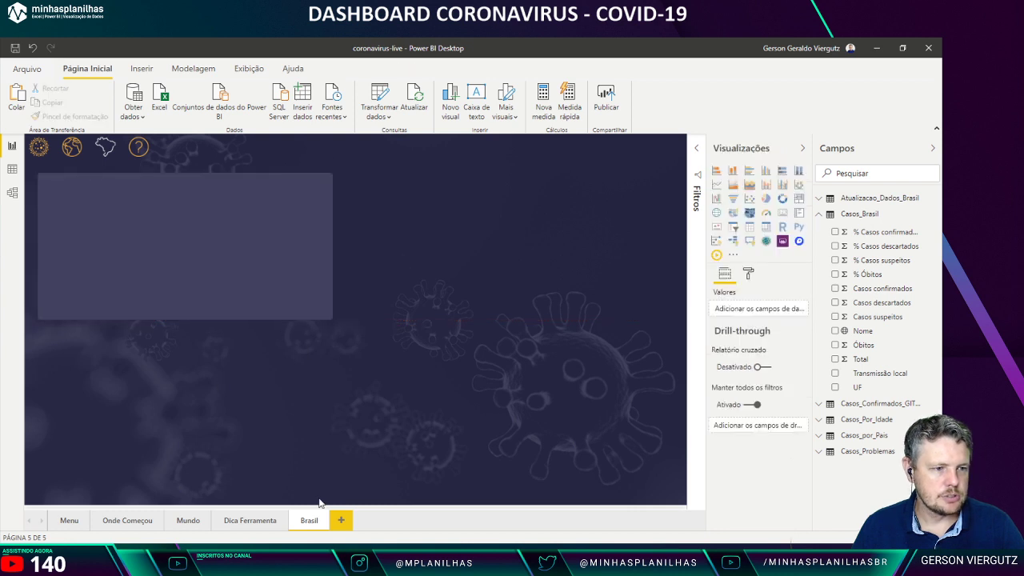
Step: Copy the Casos Confirmados por País bar chart from the Mundo page to the Brasil page, directly below the panel and equally wide
{"action": "left_click", "coordinate": [184, 521]}
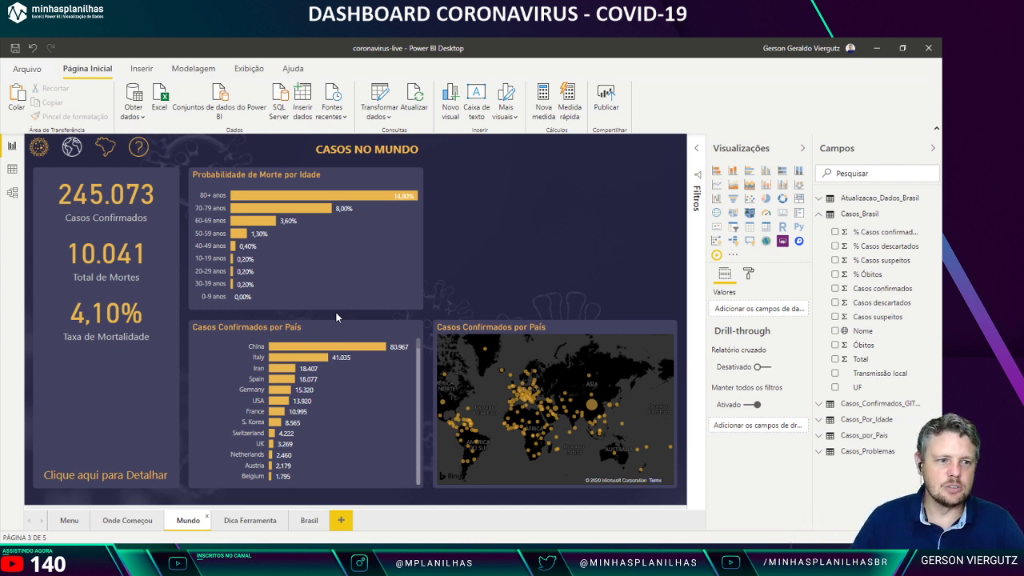
{"action": "left_click", "coordinate": [295, 330]}
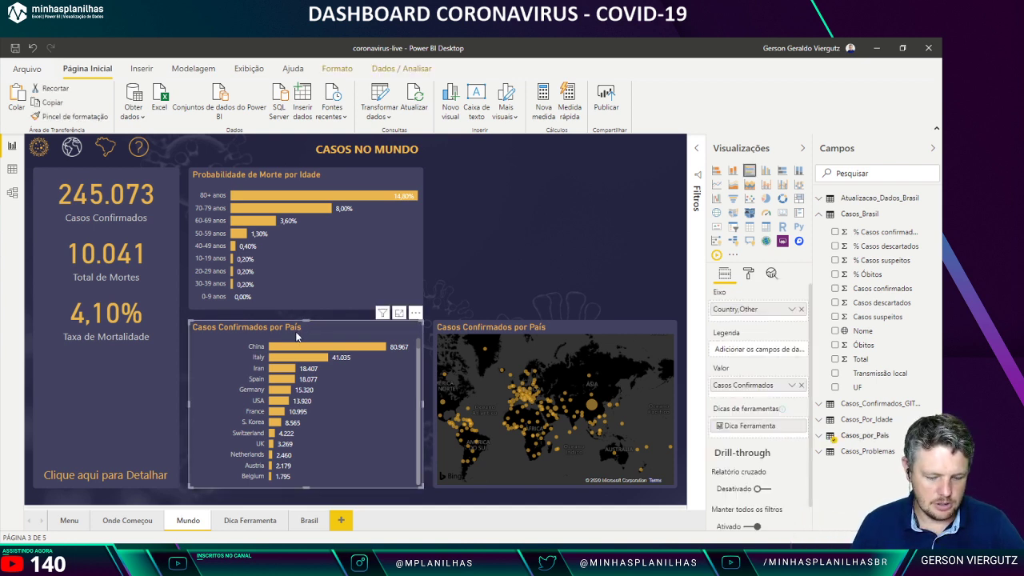
{"action": "left_click", "coordinate": [309, 520]}
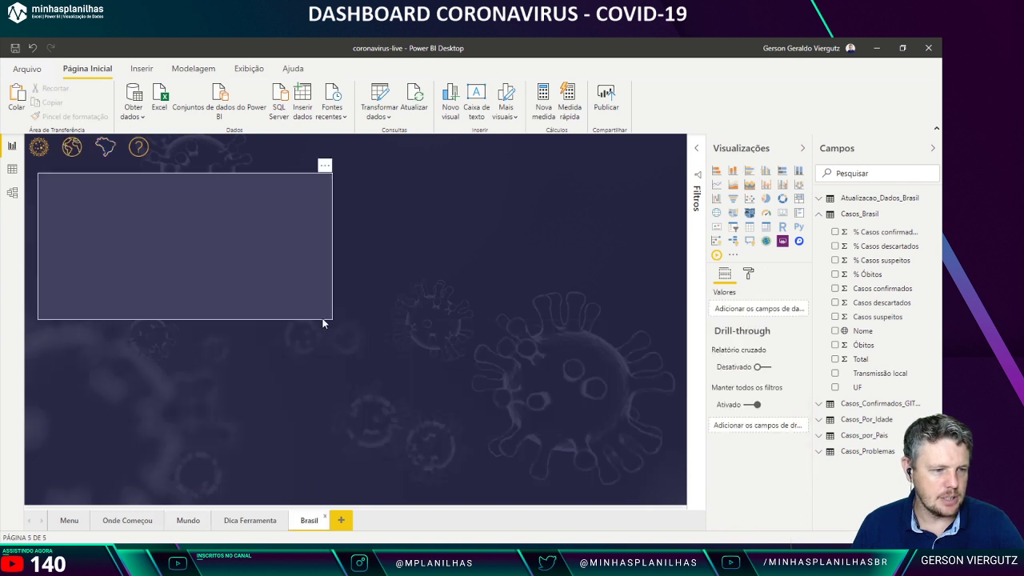
{"action": "key", "text": "ctrl+v"}
{"action": "left_click_drag", "start_coordinate": [247, 333], "coordinate": [95, 338]}
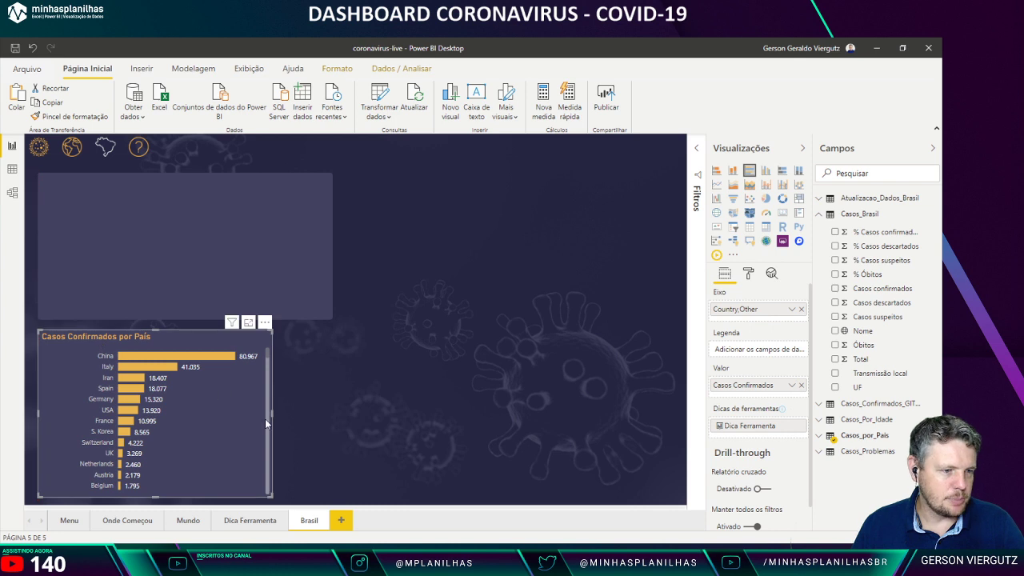
{"action": "left_click_drag", "start_coordinate": [273, 414], "coordinate": [329, 413]}
{"action": "left_click", "coordinate": [402, 389]}
Step: Replace the pasted bar chart's axis field with Nome and its value field with Casos confirmados from Casos_Brasil
{"action": "left_click", "coordinate": [177, 337]}
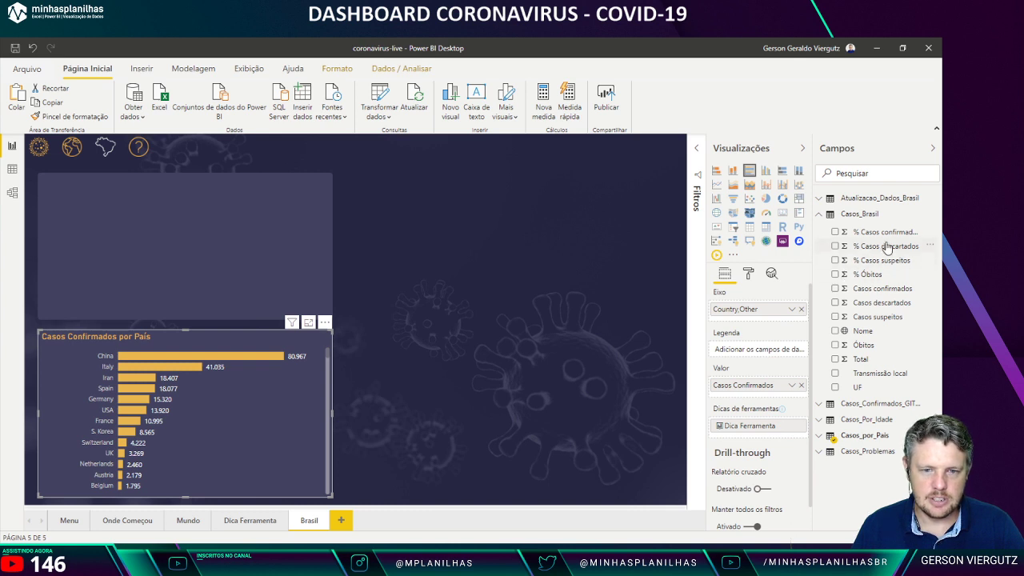
{"action": "left_click_drag", "start_coordinate": [876, 334], "coordinate": [752, 320]}
{"action": "left_click", "coordinate": [800, 309]}
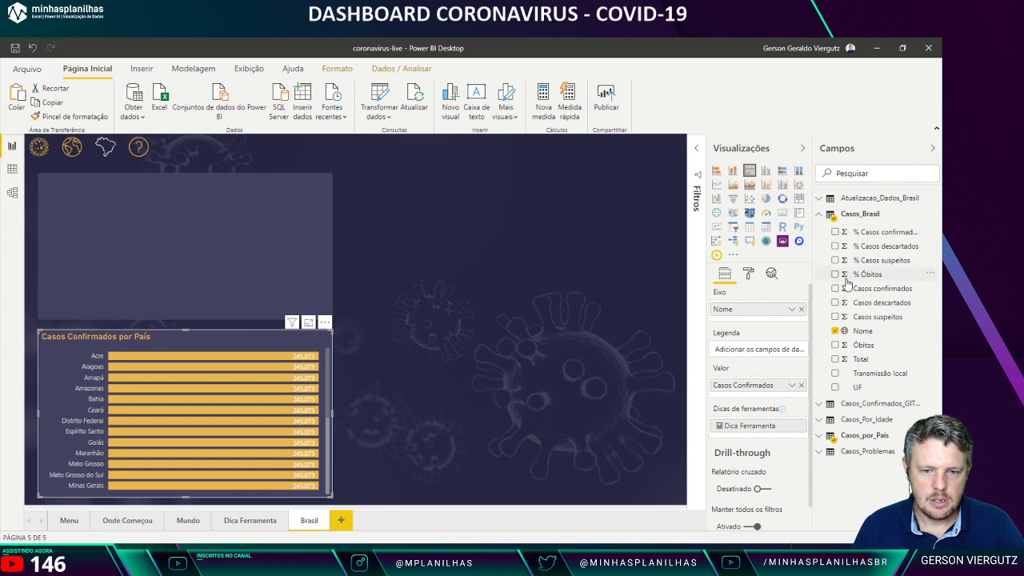
{"action": "left_click_drag", "start_coordinate": [894, 296], "coordinate": [756, 397]}
{"action": "left_click", "coordinate": [801, 385]}
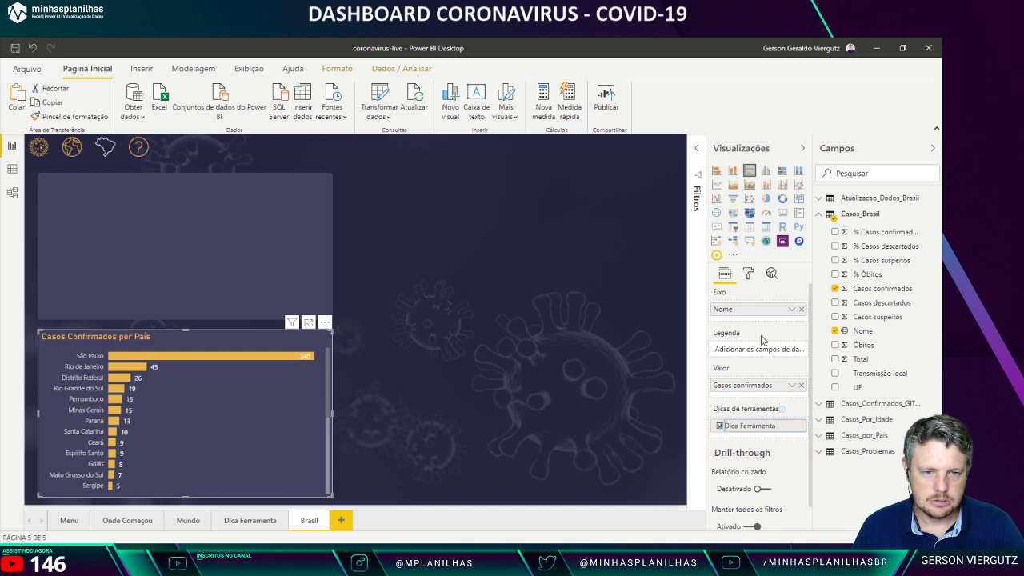
Step: Set the bar chart's report page tooltip to the Dica Ferramenta page
{"action": "left_click", "coordinate": [748, 274]}
{"action": "scroll", "coordinate": [744, 442], "scroll_direction": "down", "scroll_amount": 1}
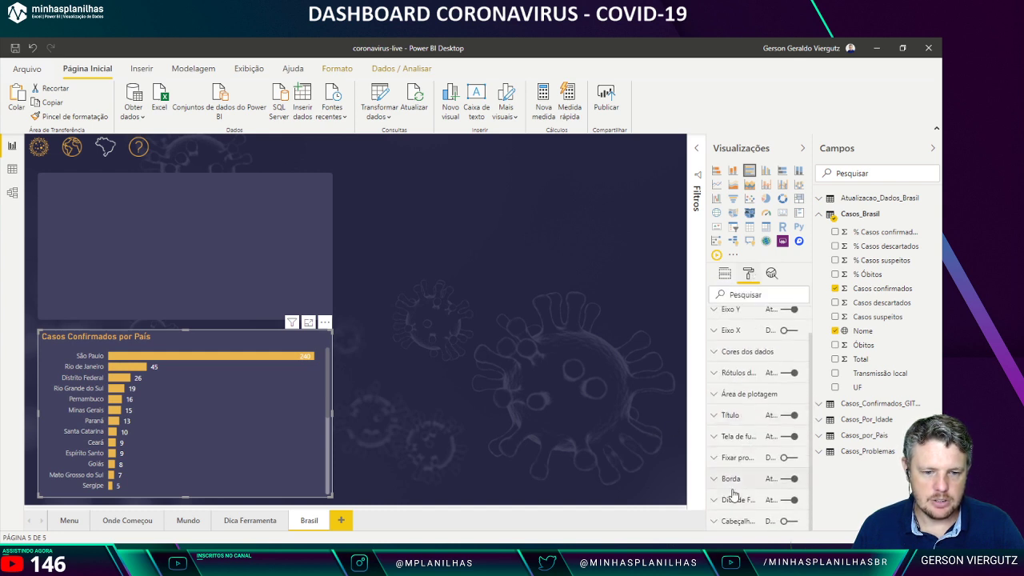
{"action": "left_click", "coordinate": [734, 499]}
{"action": "scroll", "coordinate": [748, 480], "scroll_direction": "down", "scroll_amount": 2}
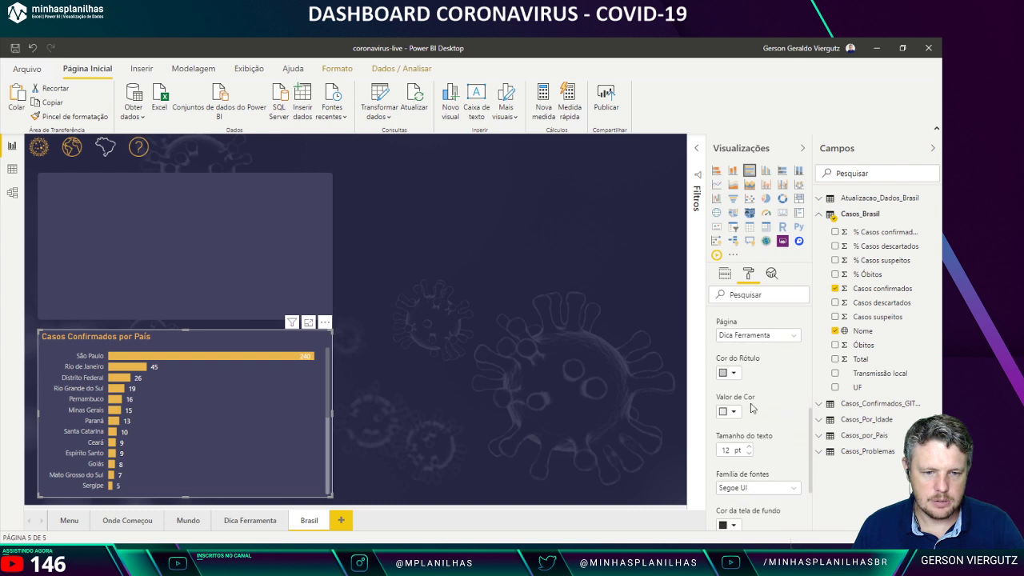
{"action": "scroll", "coordinate": [747, 387], "scroll_direction": "up", "scroll_amount": 3}
{"action": "left_click", "coordinate": [743, 452]}
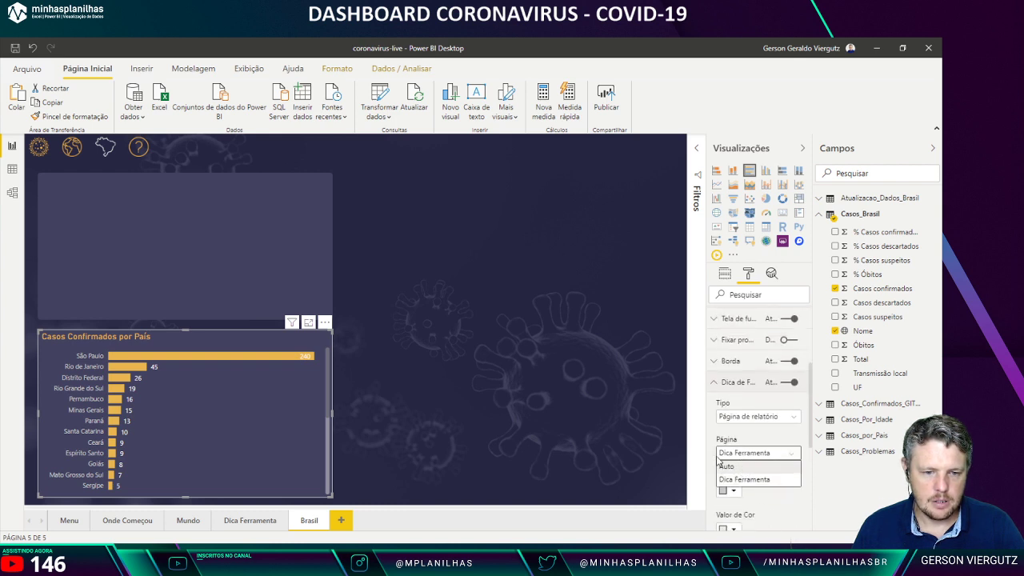
{"action": "left_click", "coordinate": [743, 478]}
{"action": "left_click", "coordinate": [414, 364]}
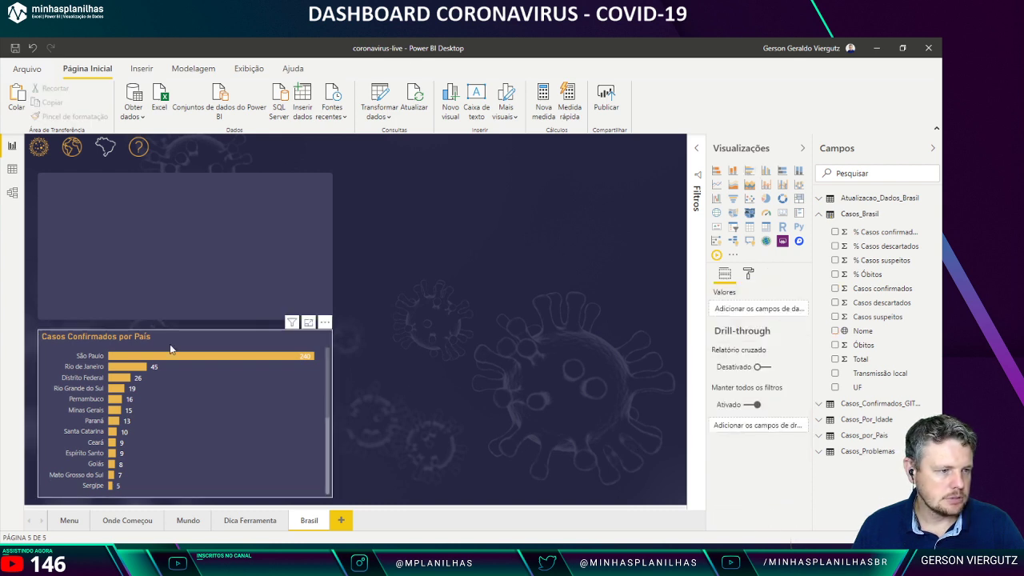
Step: Change the bar chart's title to Casos Confirmados no Brasil
{"action": "left_click", "coordinate": [104, 350]}
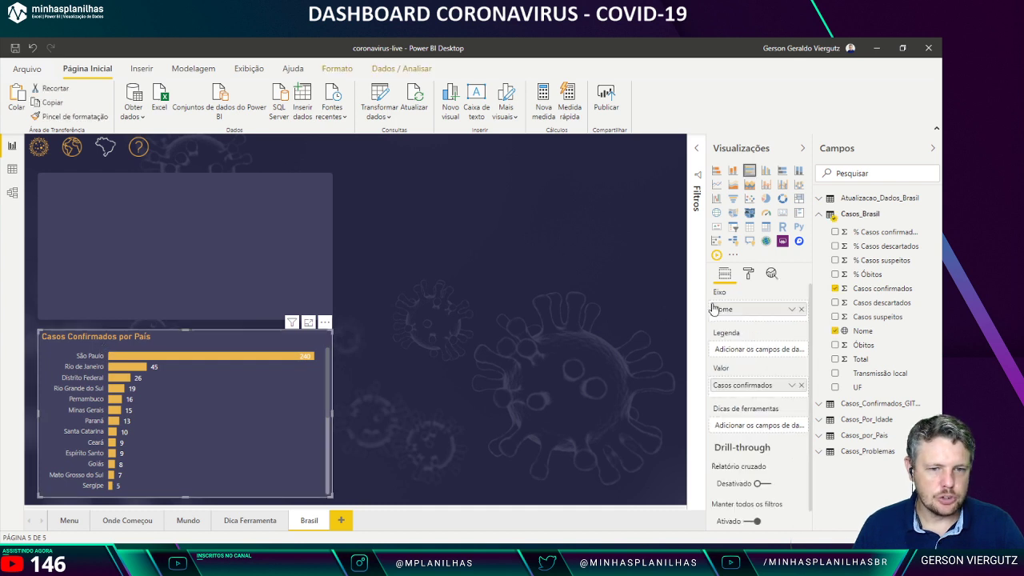
{"action": "left_click", "coordinate": [749, 275]}
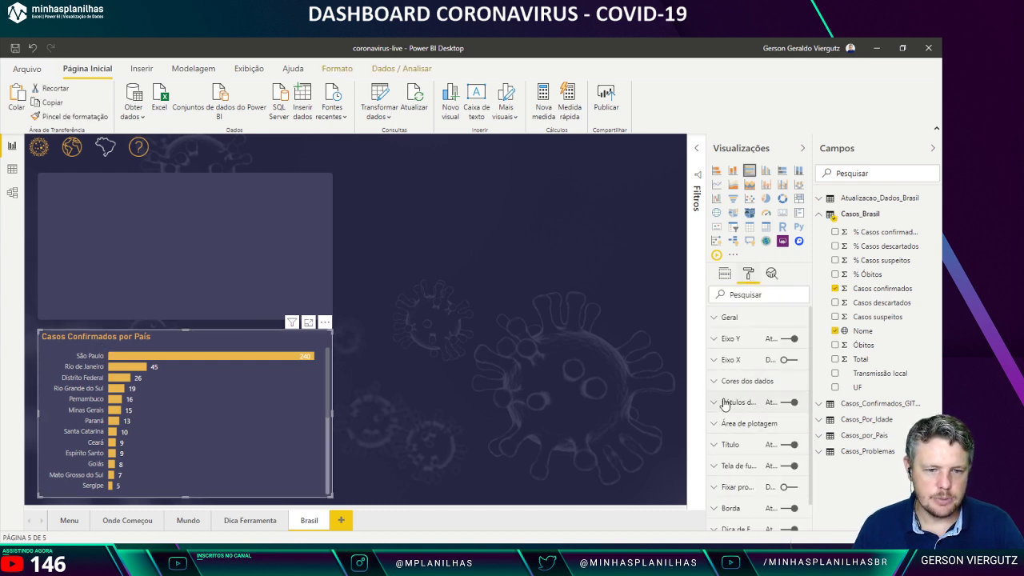
{"action": "left_click", "coordinate": [720, 447]}
{"action": "left_click", "coordinate": [783, 478]}
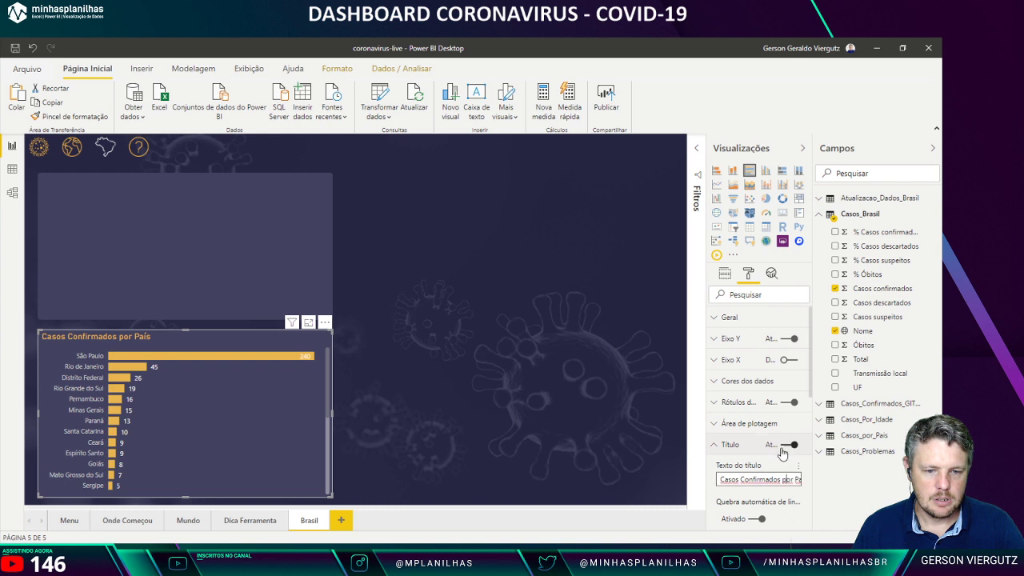
{"action": "key", "text": "ctrl+shift+Left"}
{"action": "key", "text": "ctrl+shift+Left"}
{"action": "key", "text": "BackSpace"}
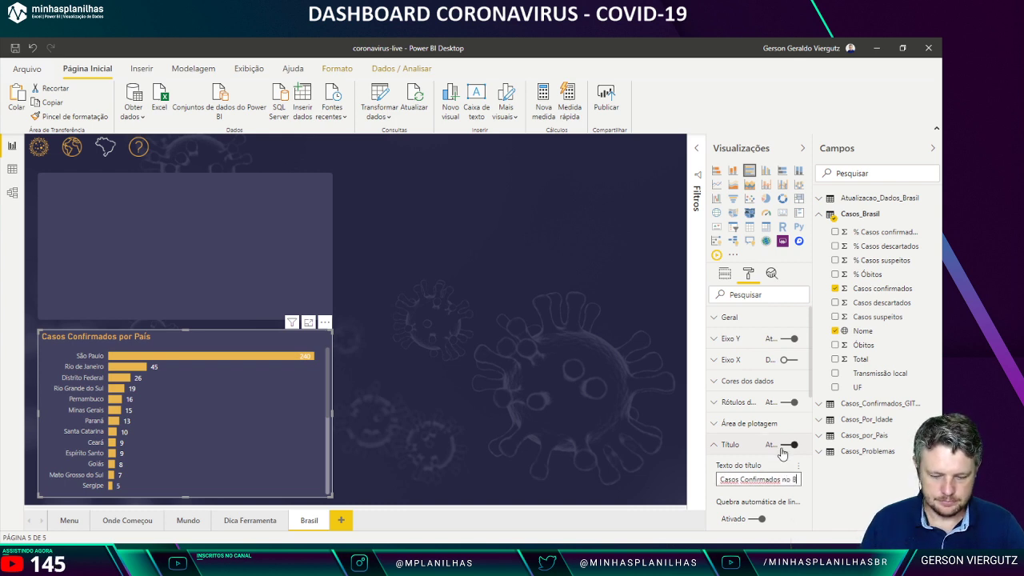
{"action": "type", "text": "no Brasil"}
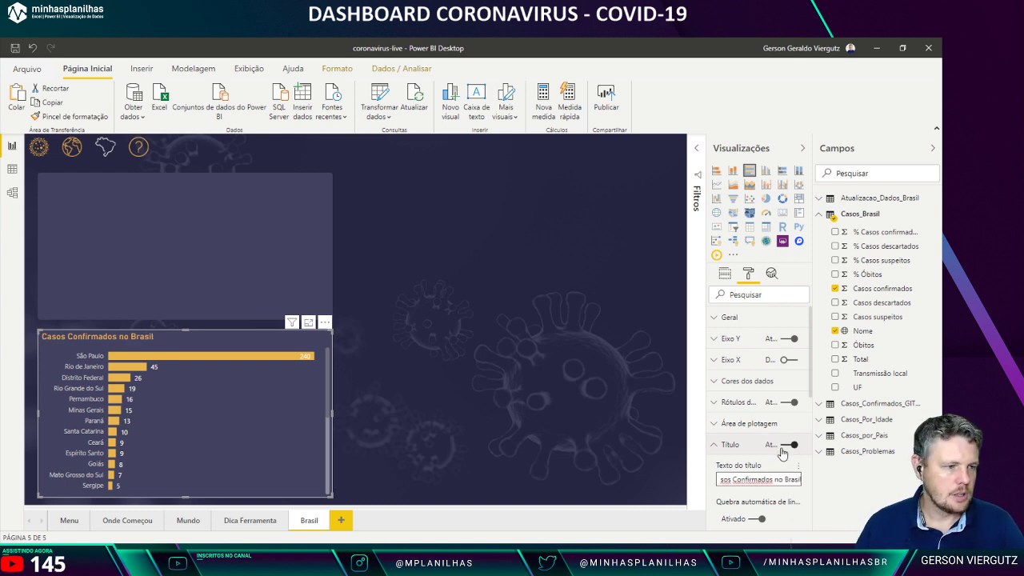
{"action": "left_click", "coordinate": [501, 392]}
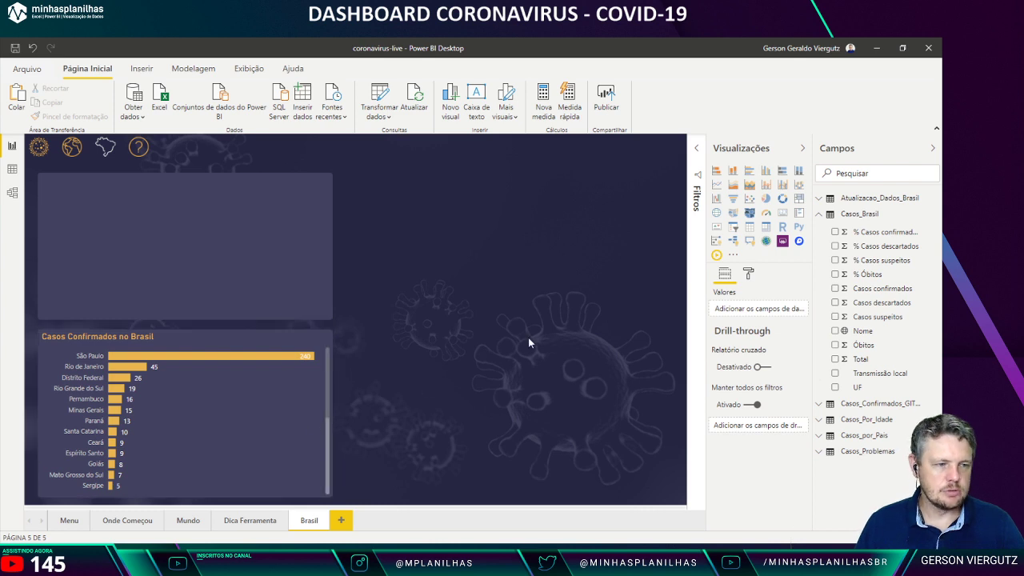
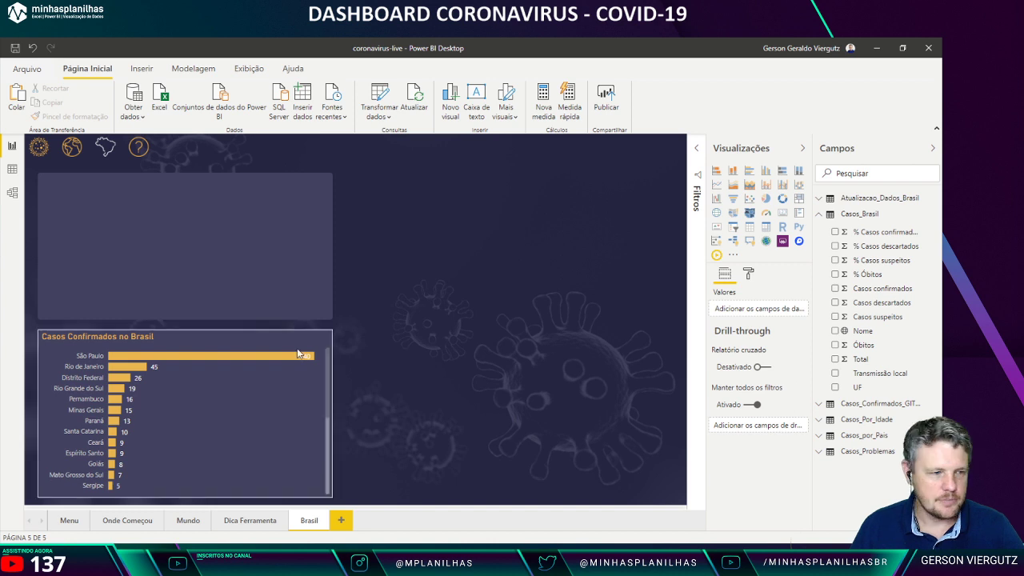
Step: Insert a bubble map beside the panel and bar chart, matching their combined height and extending nearly to the page's right edge
{"action": "left_click", "coordinate": [167, 296]}
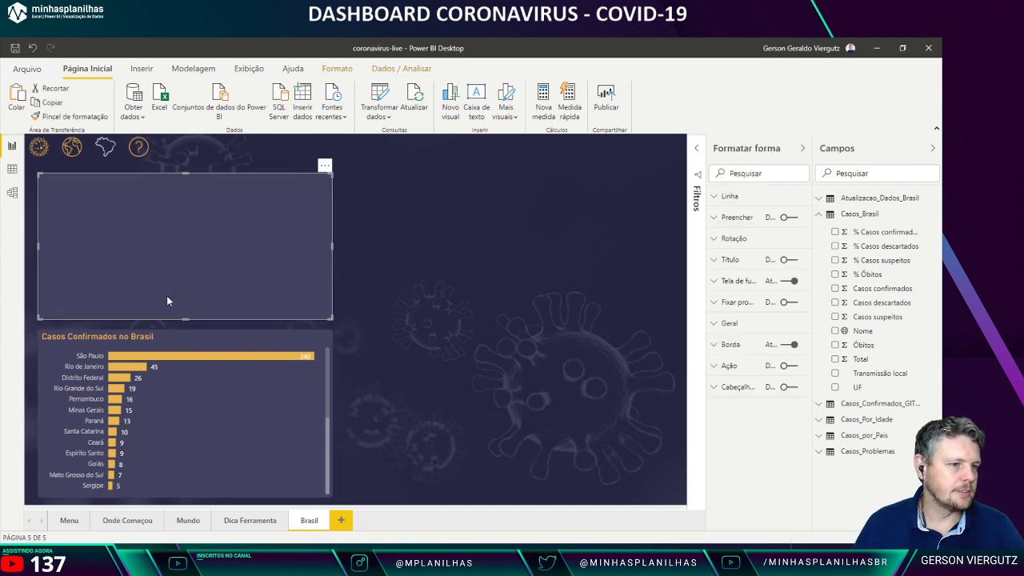
{"action": "left_click", "coordinate": [391, 317]}
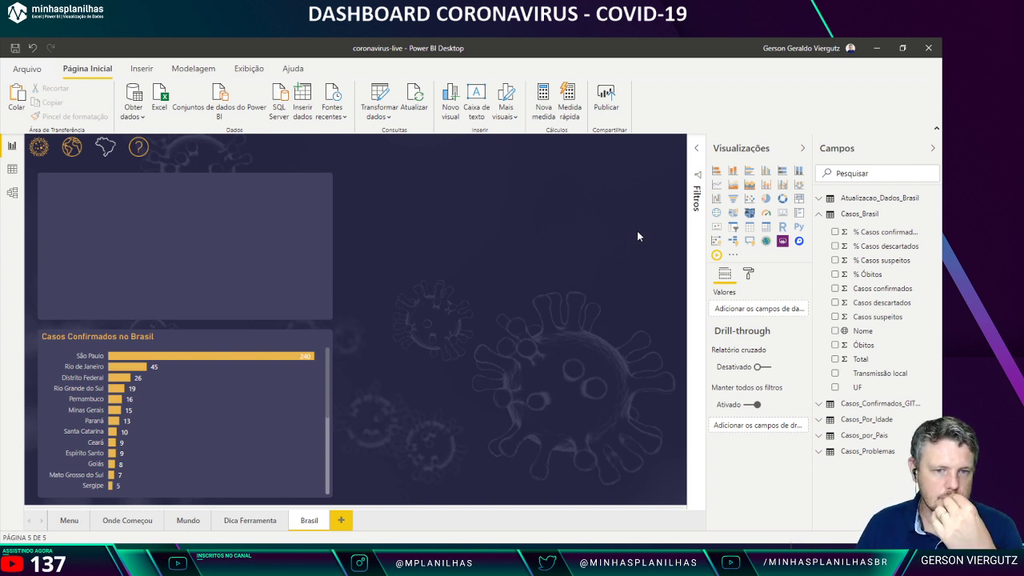
{"action": "left_click", "coordinate": [716, 212]}
{"action": "left_click_drag", "start_coordinate": [484, 323], "coordinate": [469, 496]}
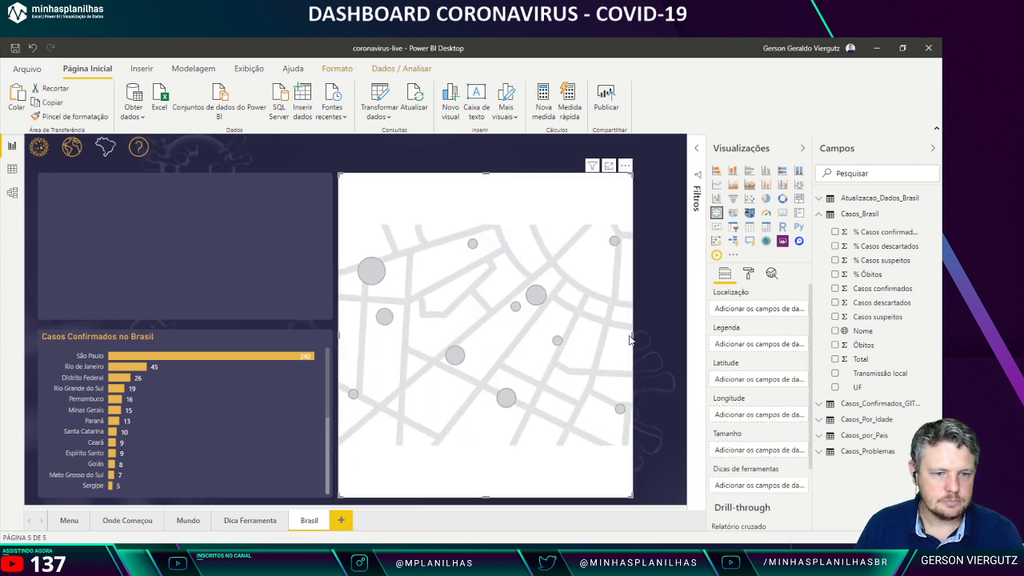
{"action": "left_click_drag", "start_coordinate": [632, 334], "coordinate": [676, 338]}
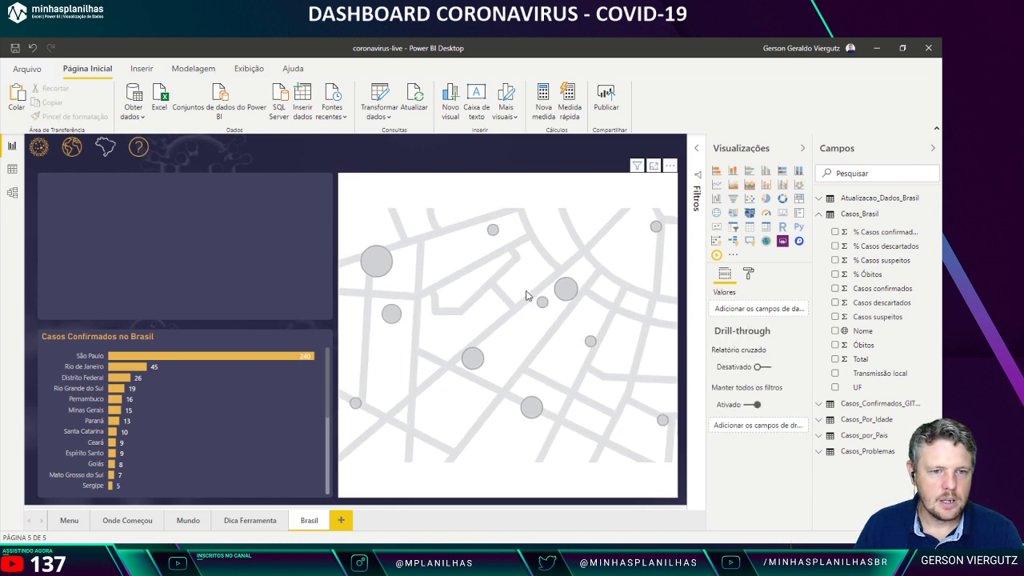
Step: Assign Nome as the map's location and Casos confirmados as its bubble size, from Casos_Brasil
{"action": "left_click_drag", "start_coordinate": [876, 330], "coordinate": [448, 412]}
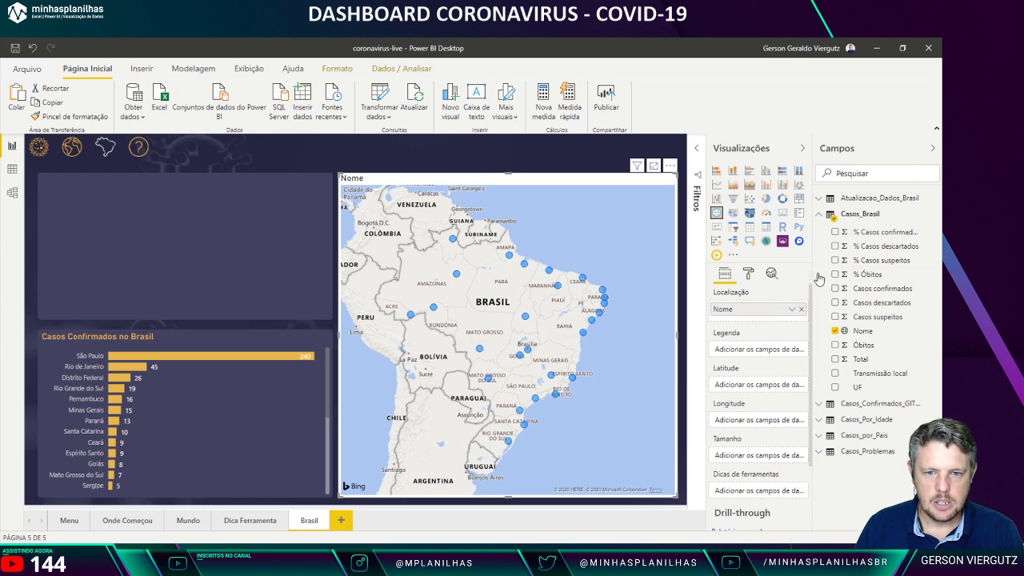
{"action": "left_click_drag", "start_coordinate": [887, 289], "coordinate": [747, 453]}
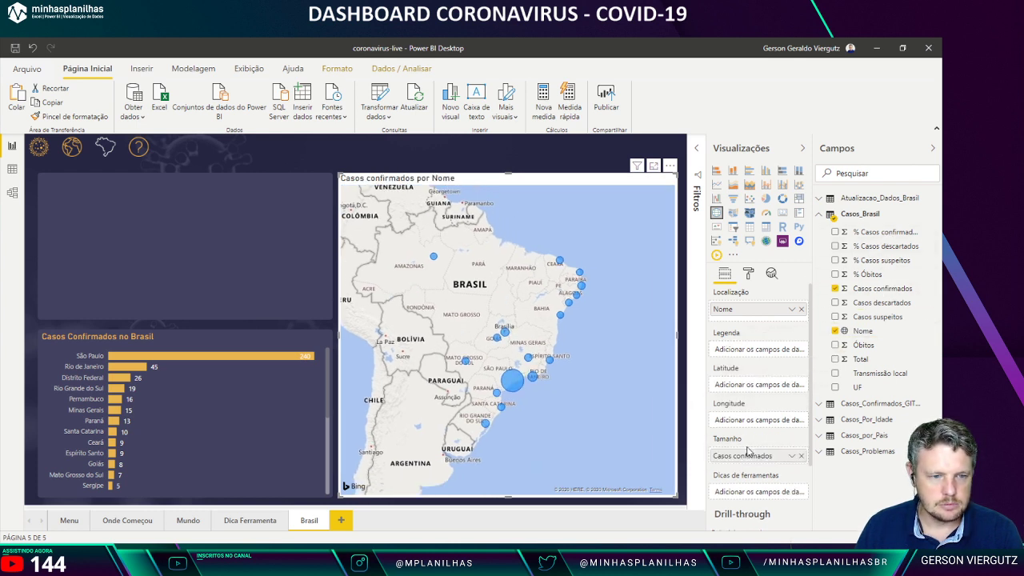
{"action": "left_click", "coordinate": [465, 155]}
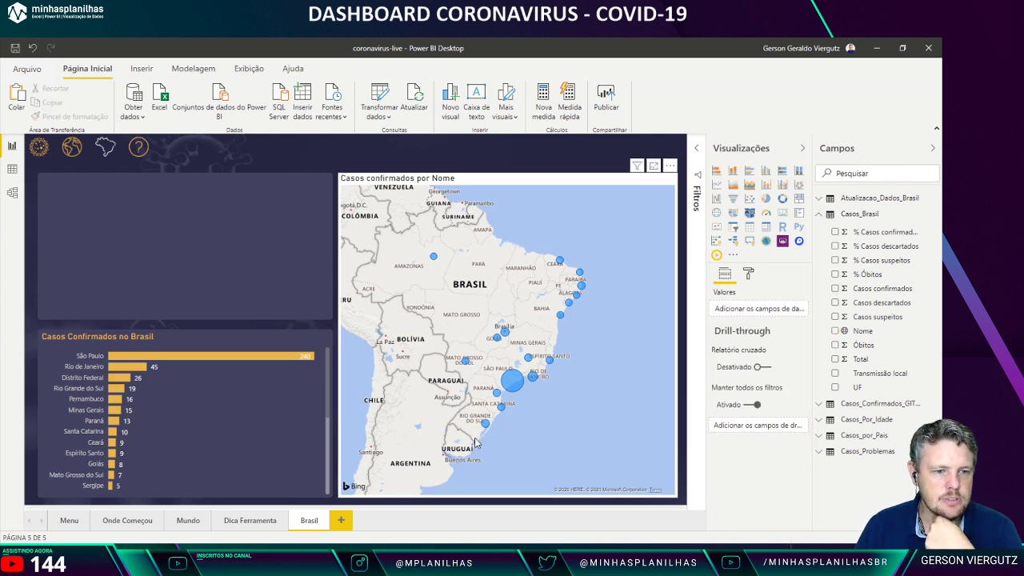
Step: Test the map's cross-filtering by selecting and clearing the Rio de Janeiro, São Paulo and Santa Catarina bars
{"action": "left_click", "coordinate": [131, 368]}
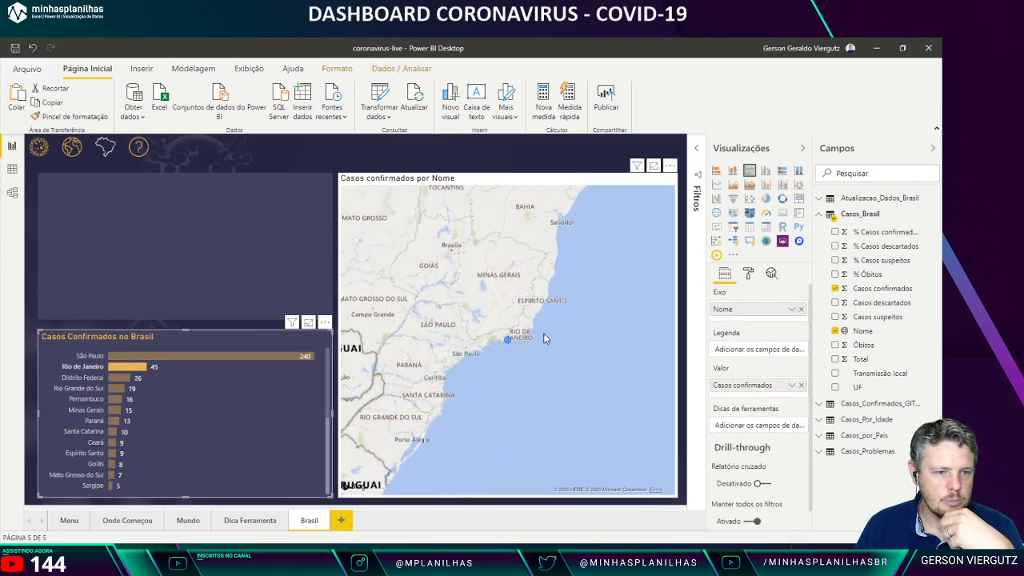
{"action": "left_click", "coordinate": [144, 364]}
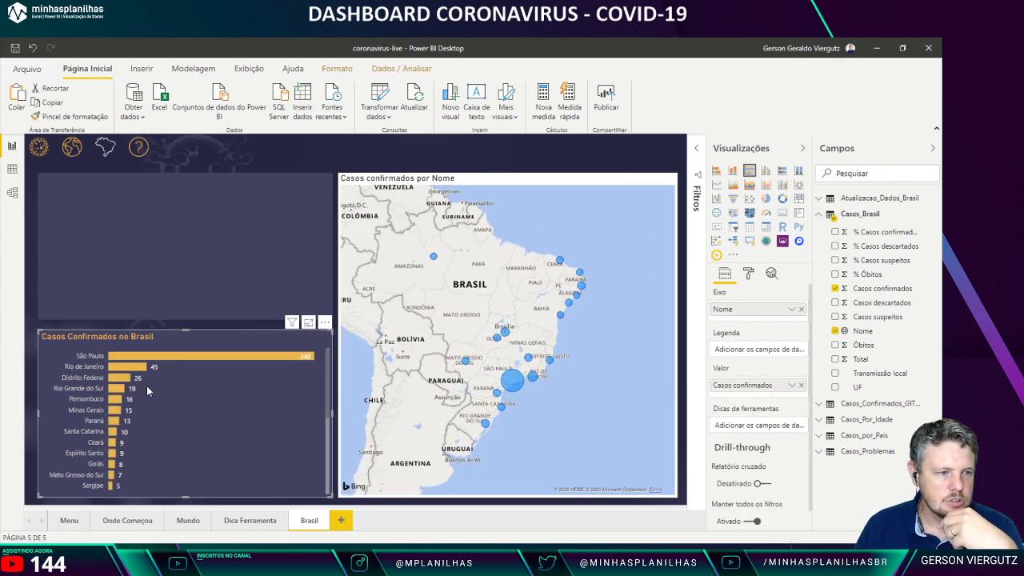
{"action": "left_click", "coordinate": [154, 355]}
{"action": "left_click", "coordinate": [144, 356]}
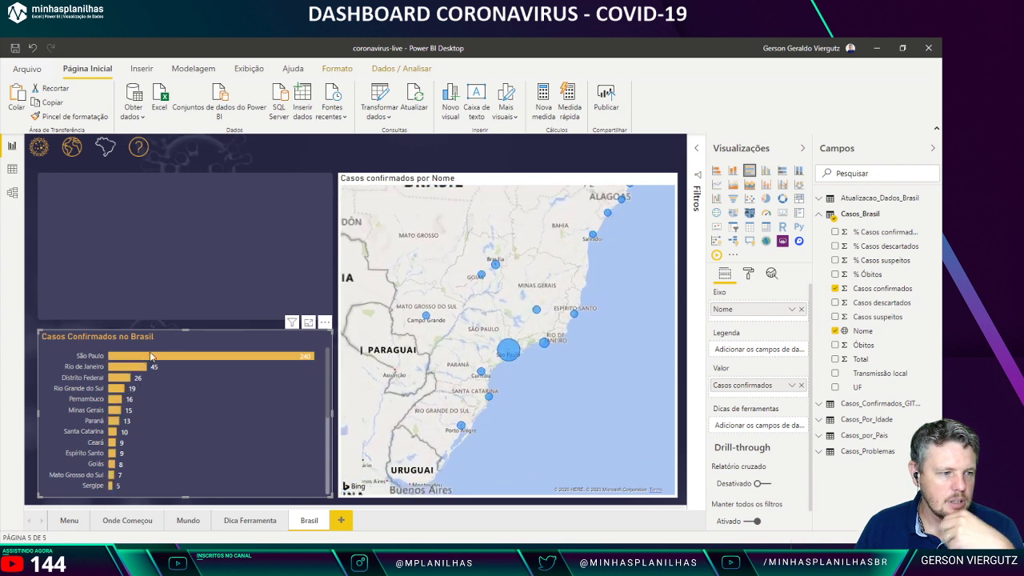
{"action": "left_click", "coordinate": [112, 432]}
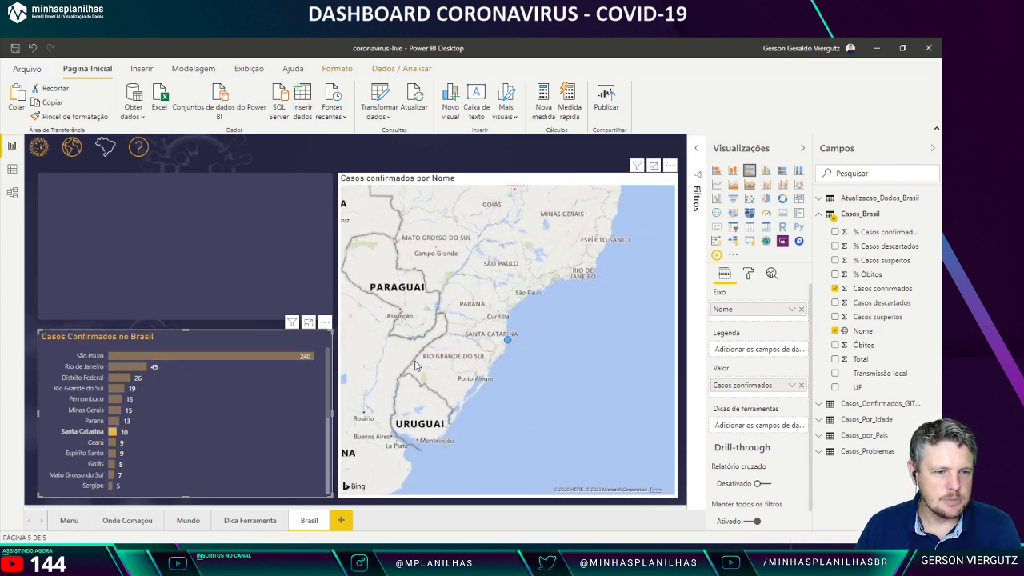
{"action": "left_click", "coordinate": [113, 433]}
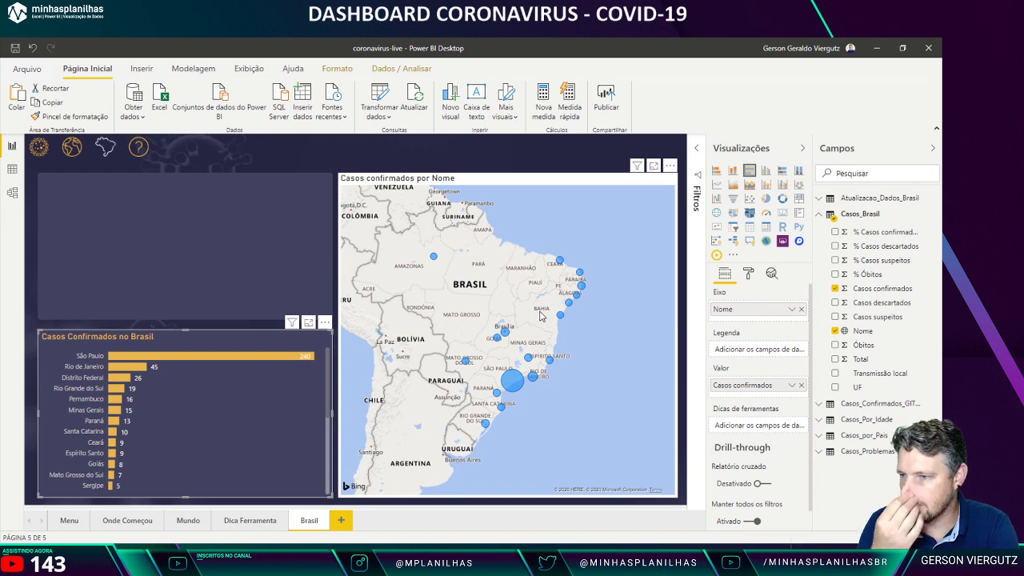
Step: Set the map's background to the dark purple from the recent colors
{"action": "left_click", "coordinate": [442, 182]}
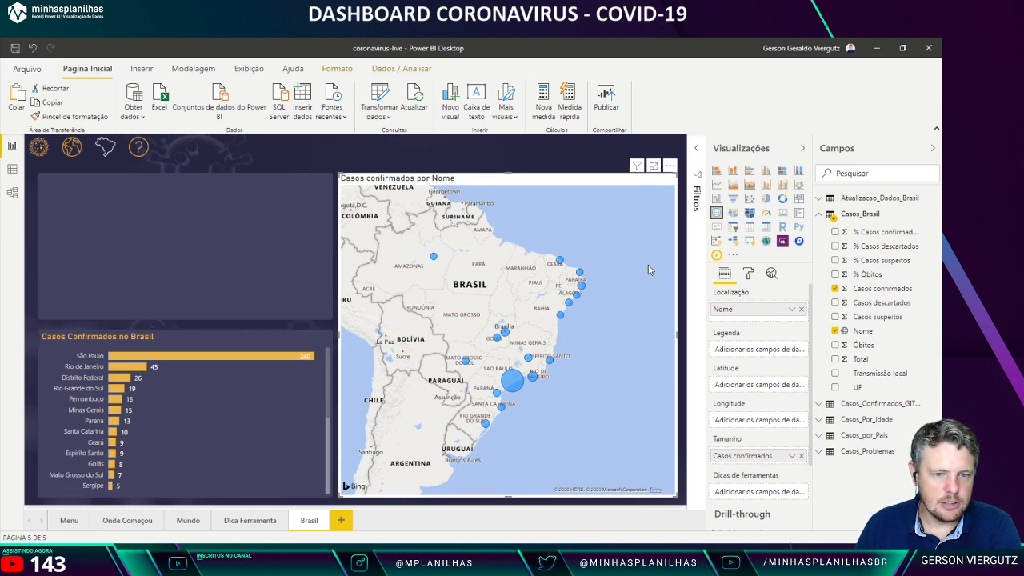
{"action": "left_click", "coordinate": [748, 275]}
{"action": "scroll", "coordinate": [740, 472], "scroll_direction": "down", "scroll_amount": 1}
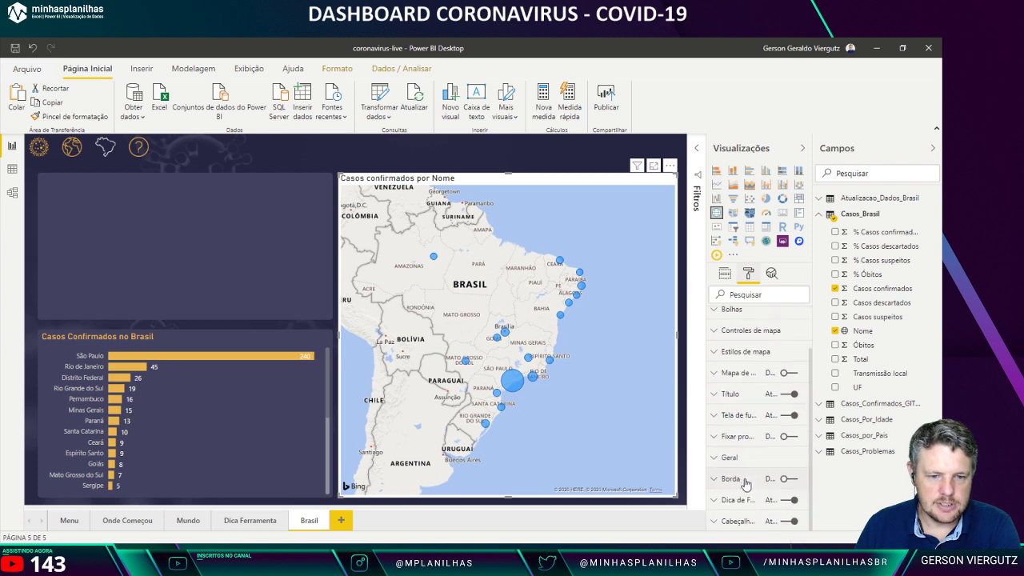
{"action": "left_click", "coordinate": [726, 394]}
{"action": "left_click", "coordinate": [726, 394]}
{"action": "left_click", "coordinate": [720, 416]}
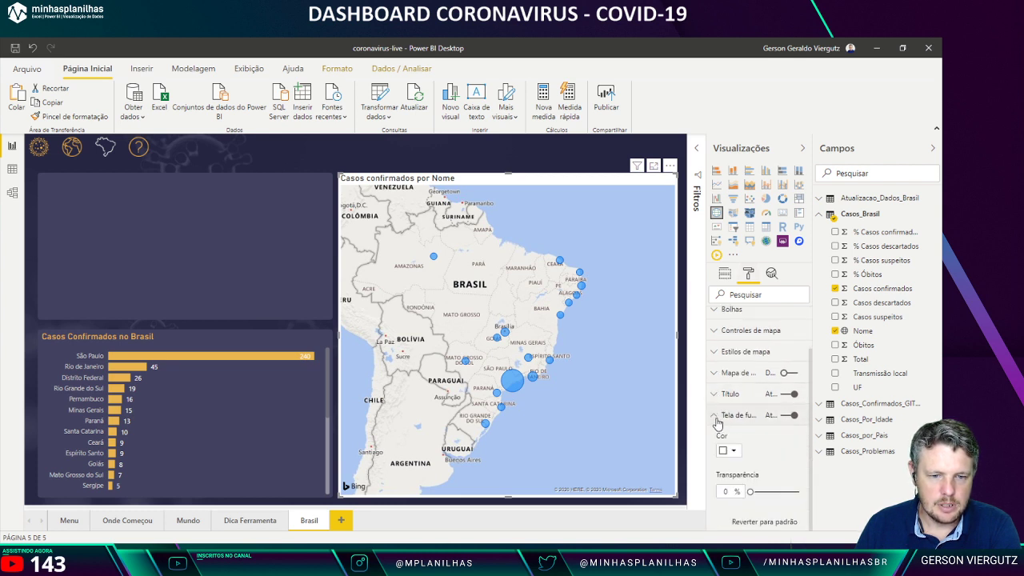
{"action": "scroll", "coordinate": [720, 419], "scroll_direction": "down", "scroll_amount": 1}
{"action": "left_click", "coordinate": [732, 392]}
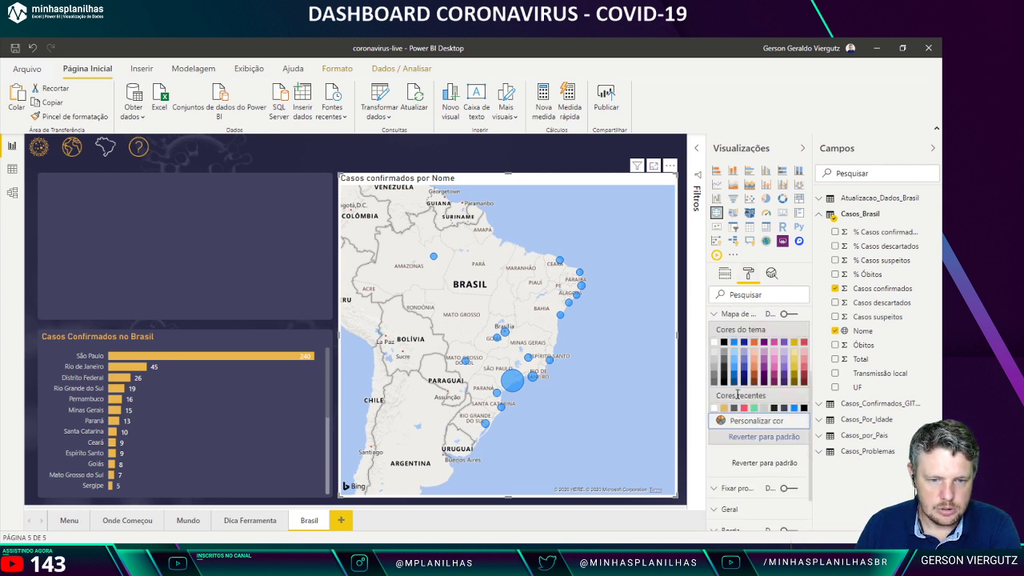
{"action": "left_click", "coordinate": [784, 409]}
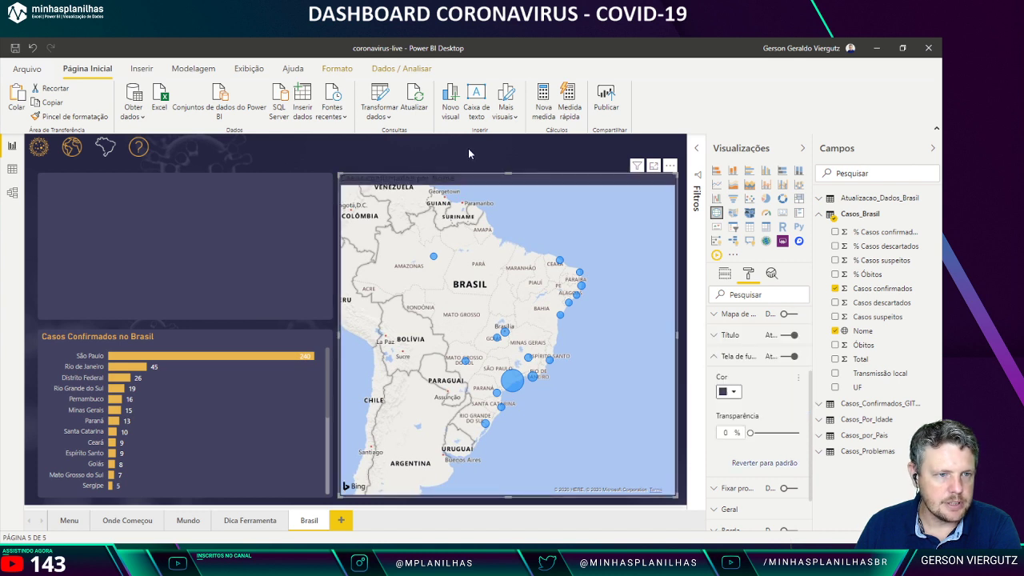
{"action": "left_click", "coordinate": [721, 356]}
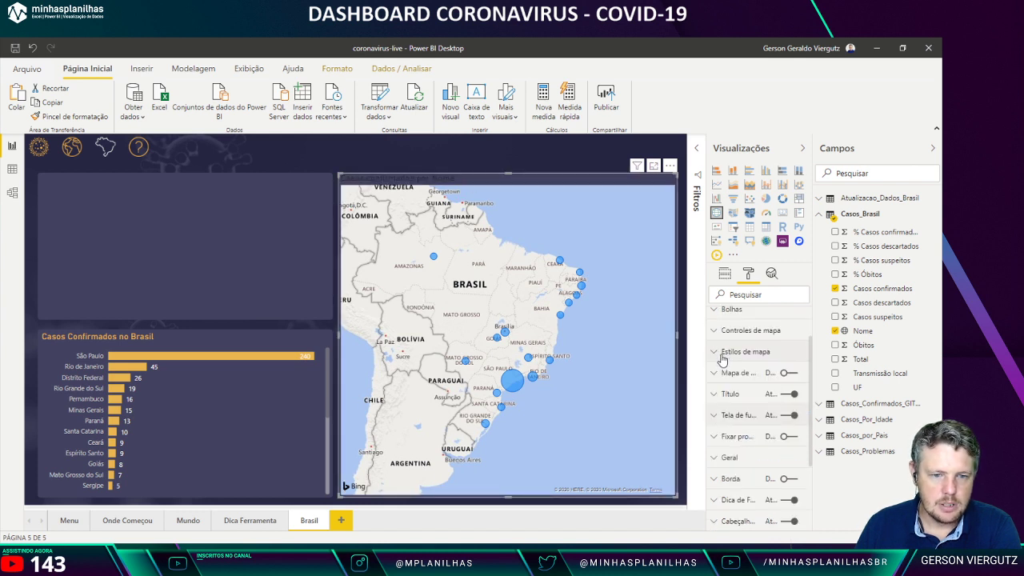
Step: Copy the bar chart's formatting onto the map with the format painter
{"action": "left_click", "coordinate": [221, 352]}
{"action": "left_click", "coordinate": [70, 116]}
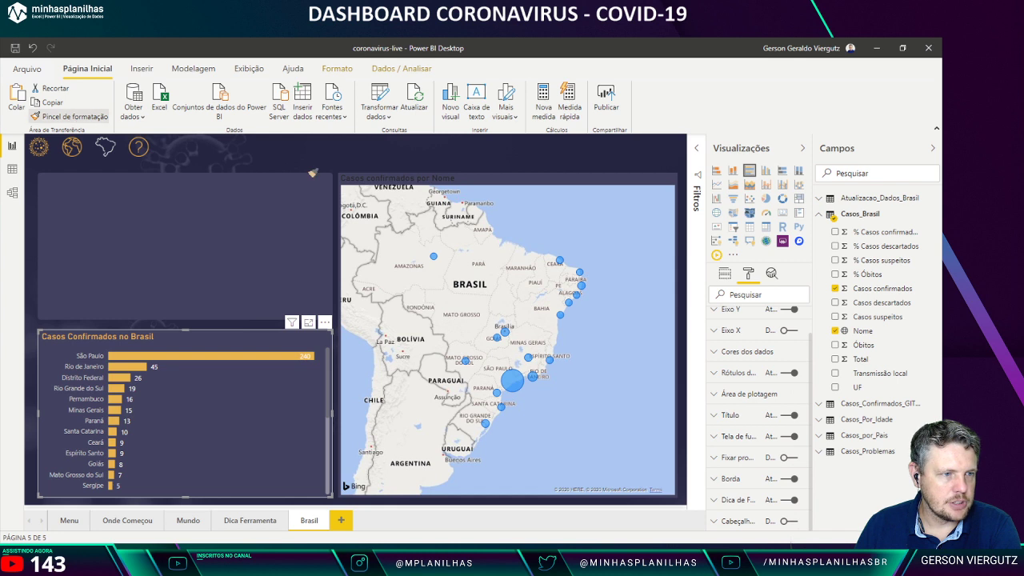
{"action": "left_click", "coordinate": [422, 186]}
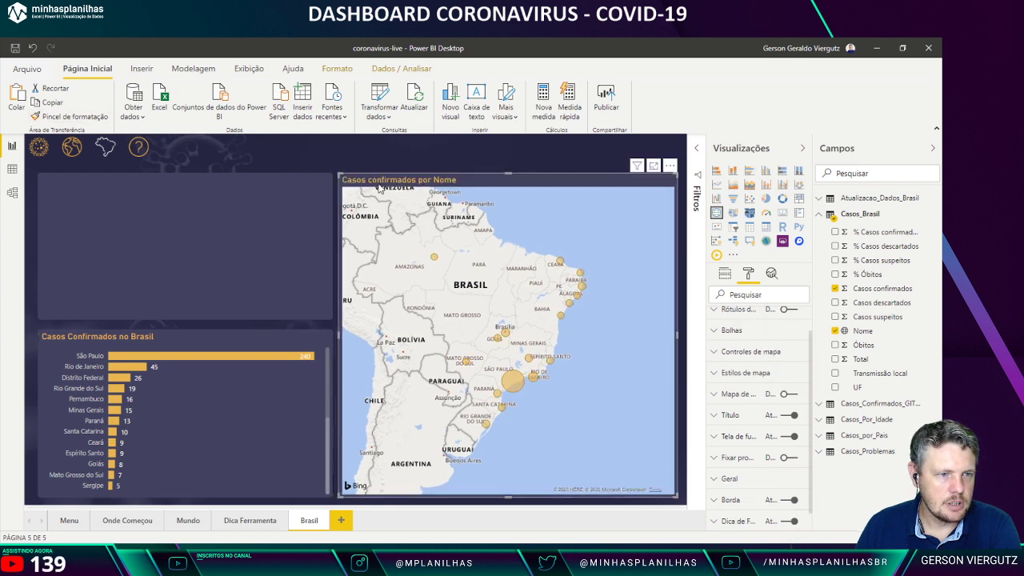
Step: Change the map's title to Casos confirmados no Brasil
{"action": "left_click", "coordinate": [725, 415]}
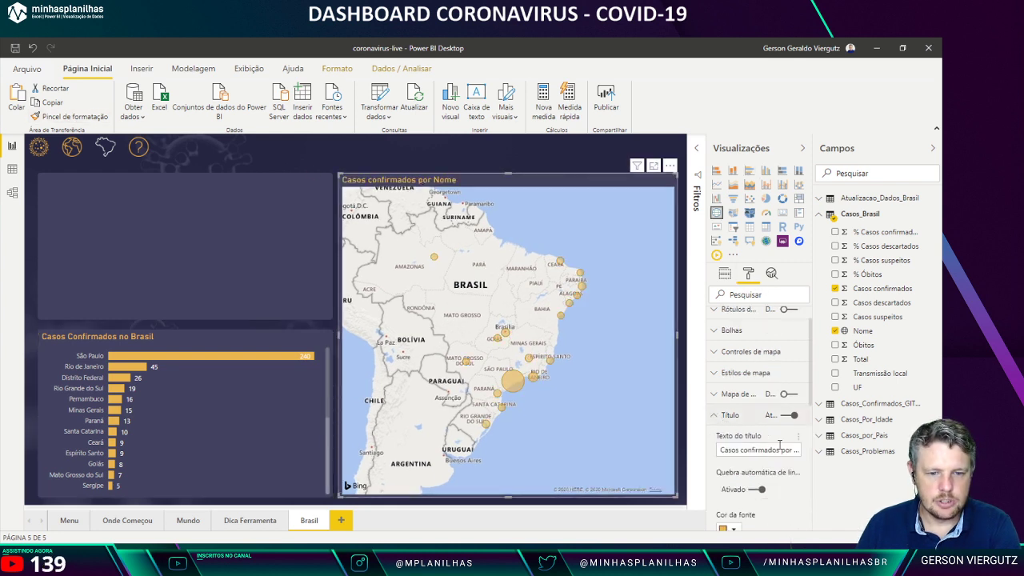
{"action": "left_click", "coordinate": [756, 448]}
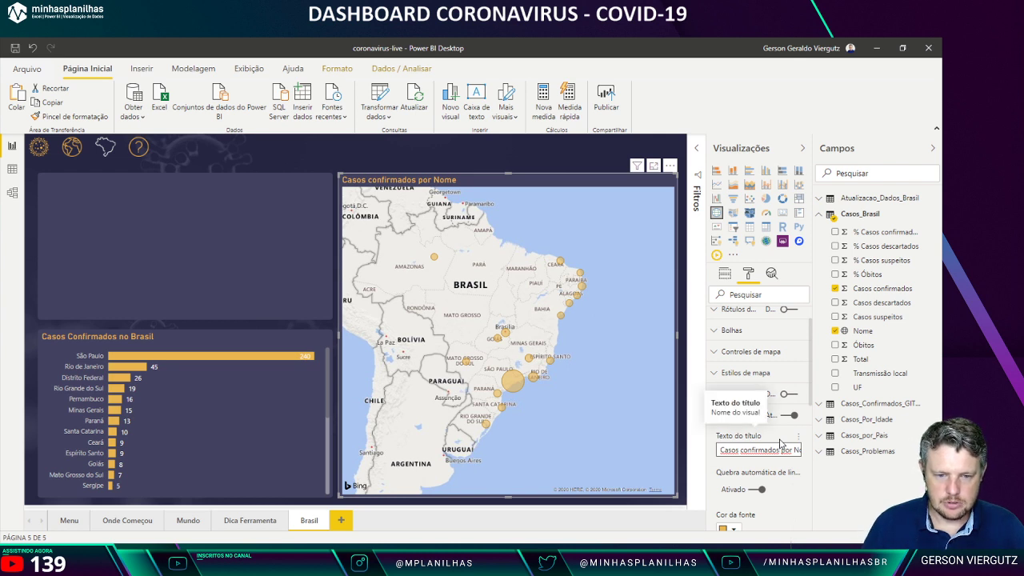
{"action": "key", "text": "End"}
{"action": "key", "text": "BackSpace"}
{"action": "key", "text": "BackSpace"}
{"action": "key", "text": "BackSpace"}
{"action": "key", "text": "BackSpace"}
{"action": "key", "text": "BackSpace"}
{"action": "key", "text": "BackSpace"}
{"action": "key", "text": "BackSpace"}
{"action": "key", "text": "BackSpace"}
{"action": "key", "text": "BackSpace"}
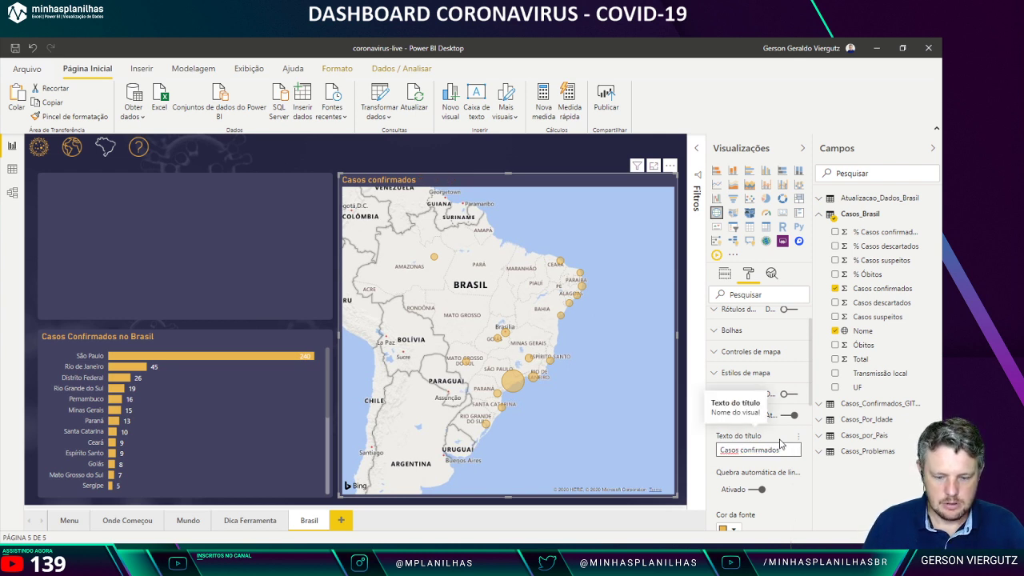
{"action": "type", "text": "no Bras"}
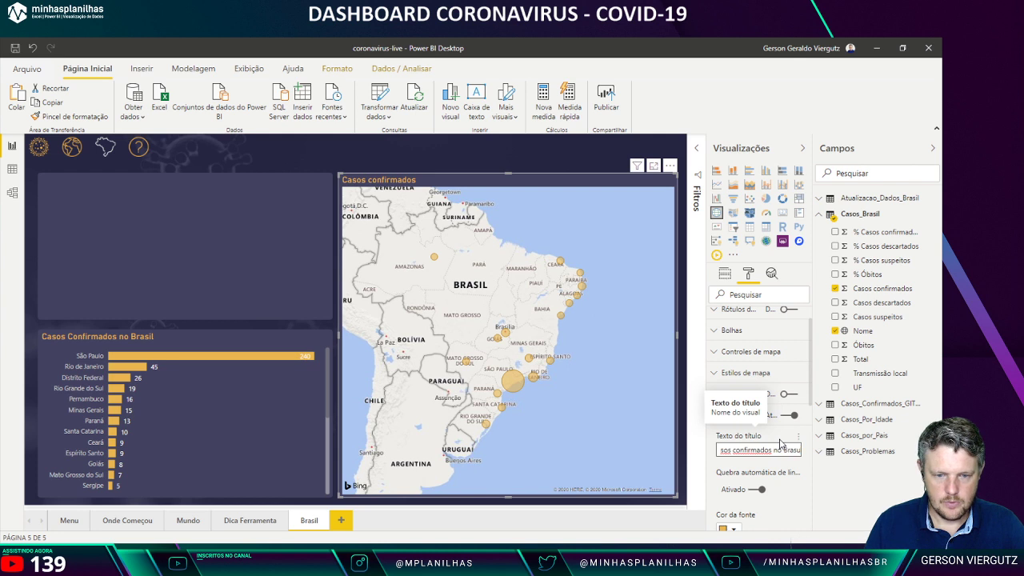
{"action": "type", "text": "il"}
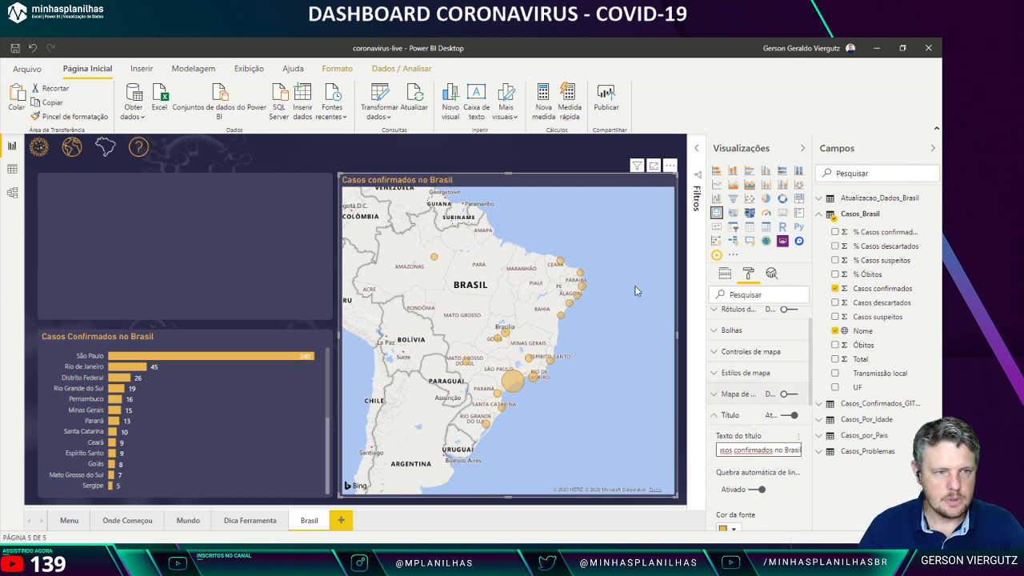
{"action": "left_click", "coordinate": [558, 160]}
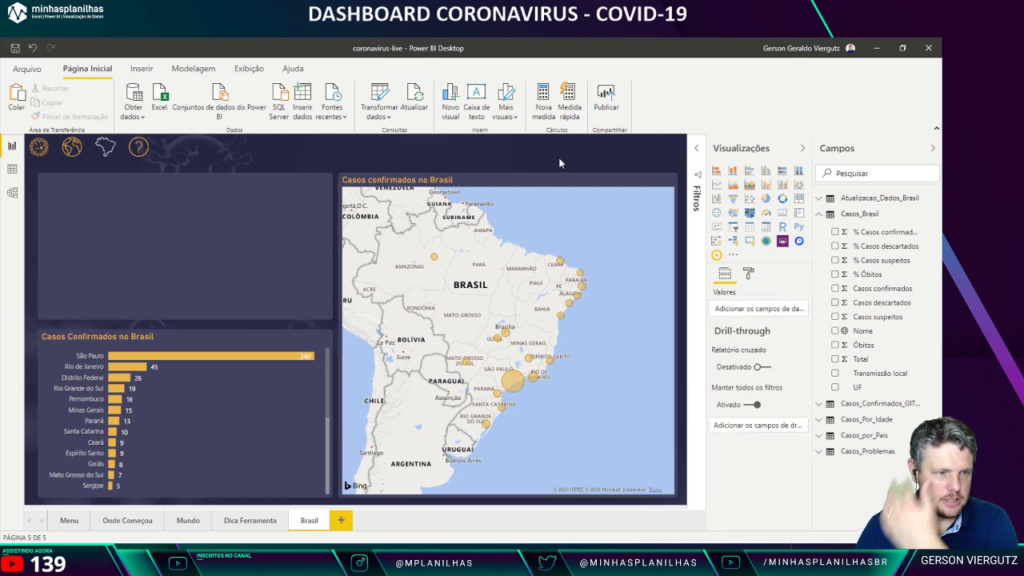
{"action": "left_click", "coordinate": [550, 186]}
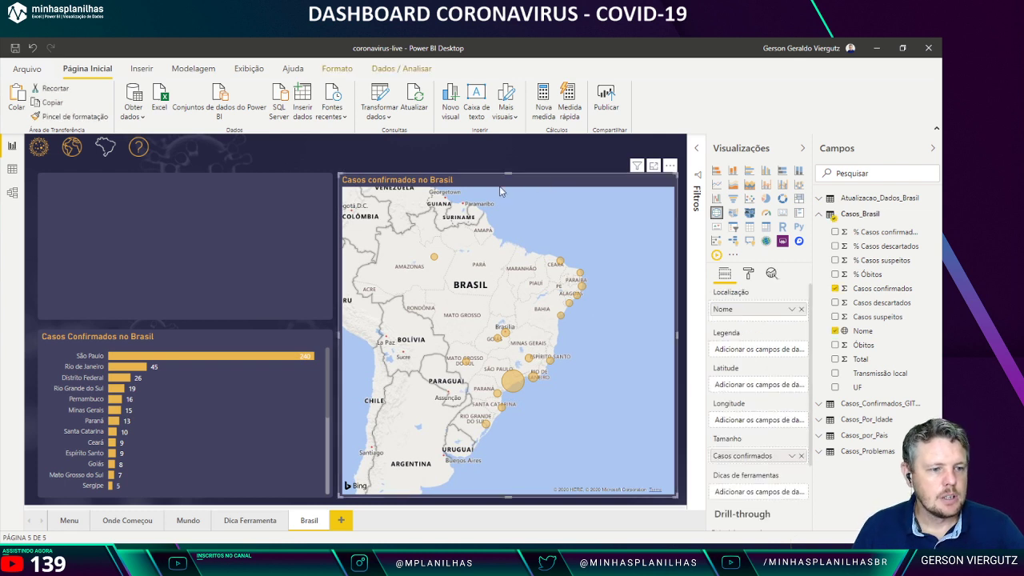
{"action": "left_click", "coordinate": [288, 189]}
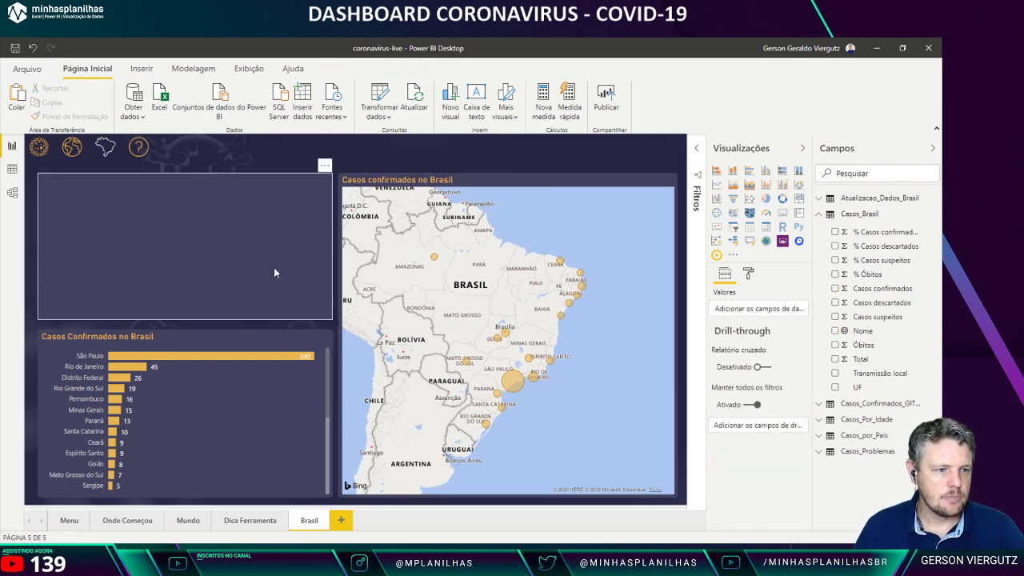
{"action": "left_click", "coordinate": [186, 274]}
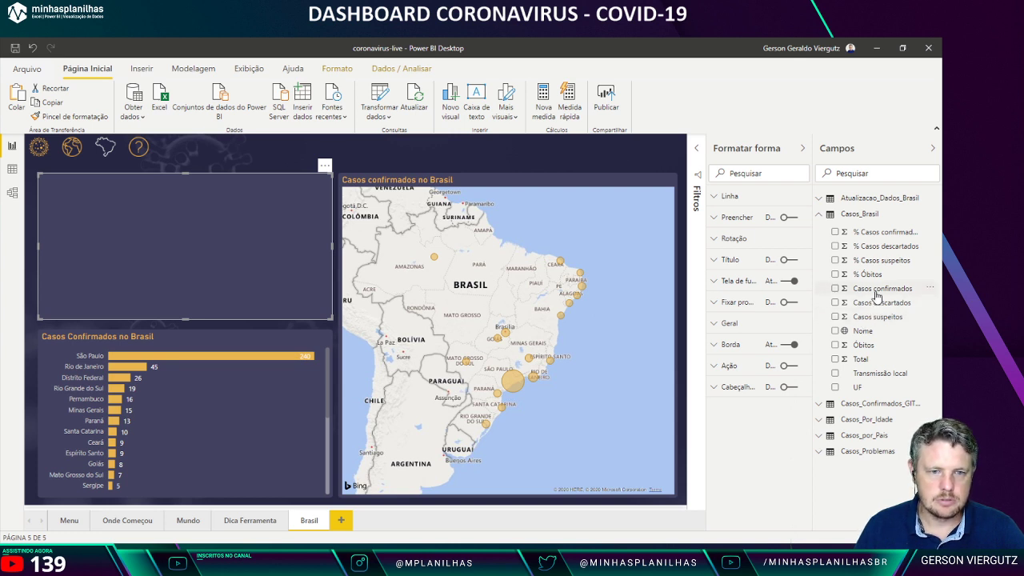
{"action": "left_click", "coordinate": [696, 149]}
{"action": "left_click", "coordinate": [697, 151]}
{"action": "left_click", "coordinate": [529, 156]}
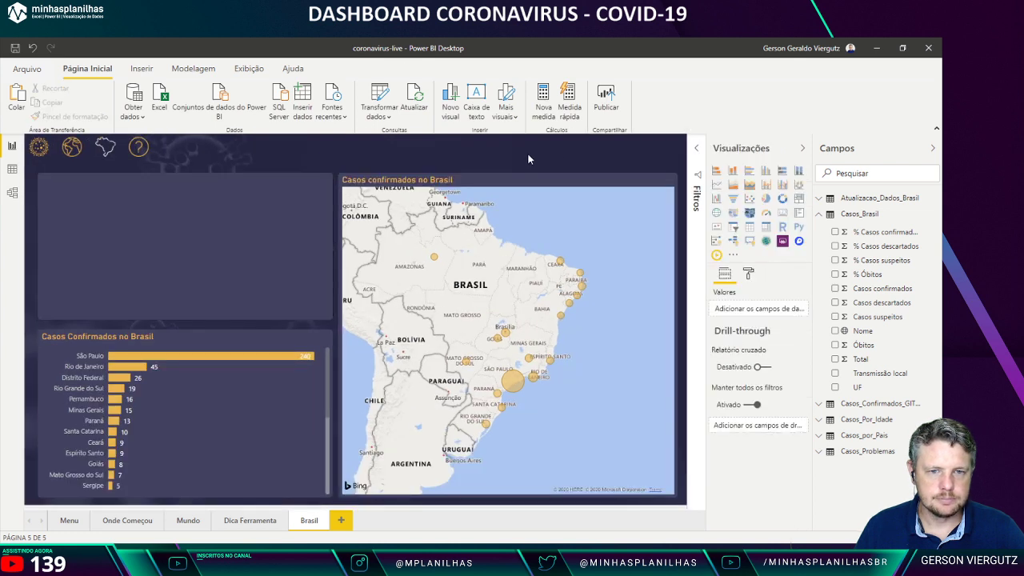
Step: Add a Casos confirmados card along the upper edge of the empty panel, about half the panel's width
{"action": "left_click", "coordinate": [782, 212]}
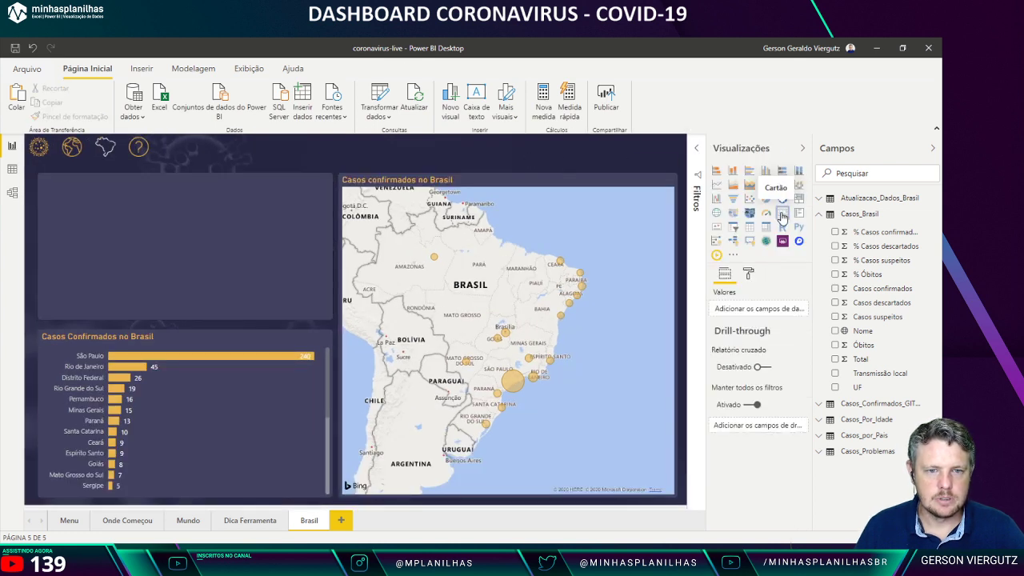
{"action": "left_click_drag", "start_coordinate": [167, 263], "coordinate": [125, 250]}
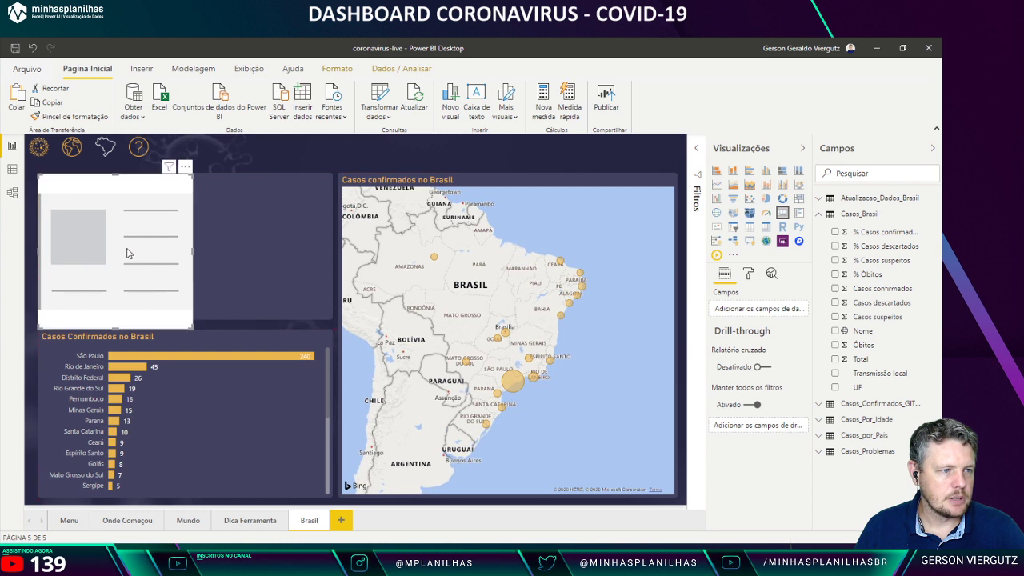
{"action": "left_click_drag", "start_coordinate": [192, 327], "coordinate": [192, 231]}
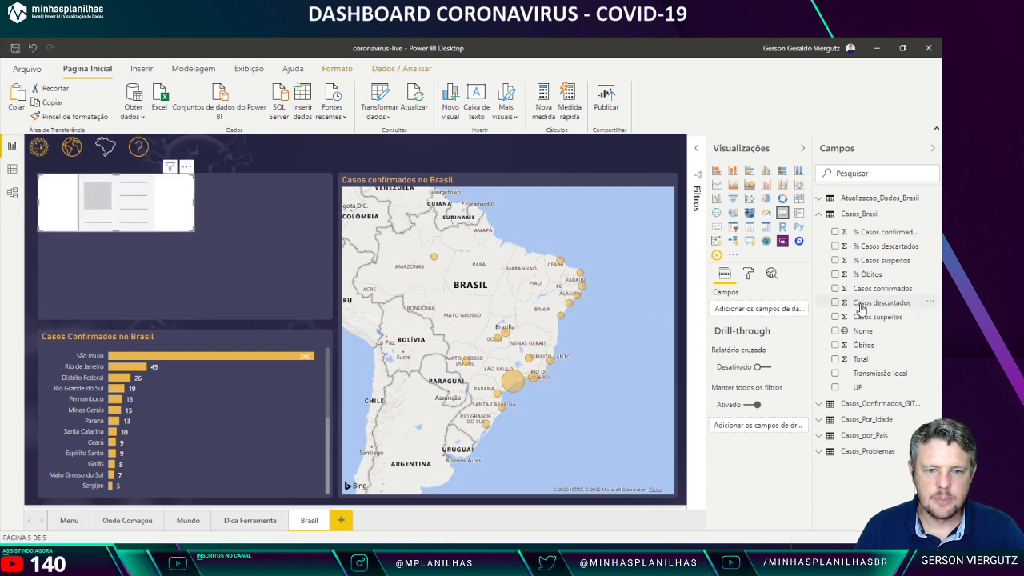
{"action": "left_click", "coordinate": [883, 289]}
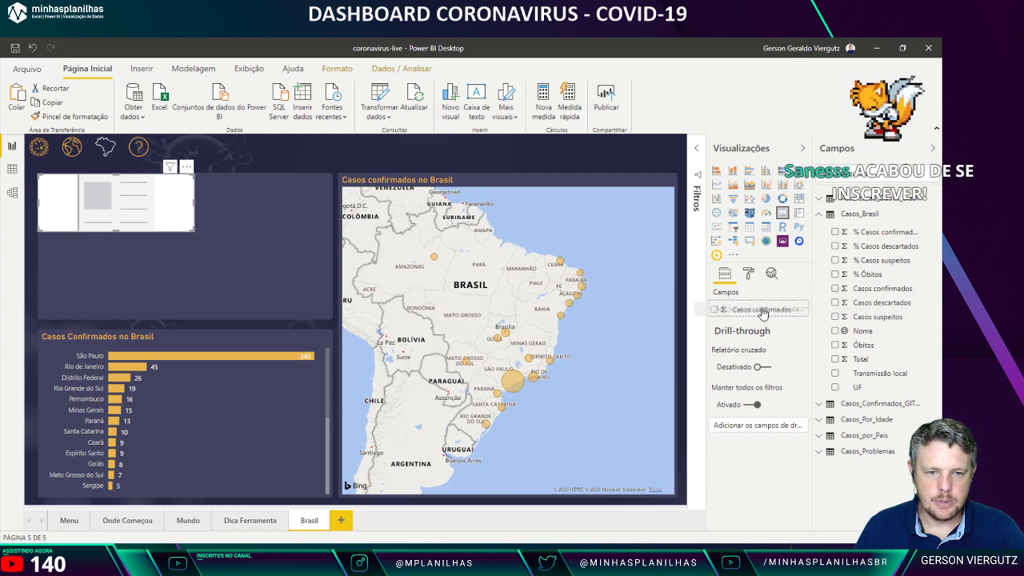
Step: Replace the unformatted card on the Brasil page with a copy of the Casos Confirmados card from the Mundo page
{"action": "left_click", "coordinate": [243, 521]}
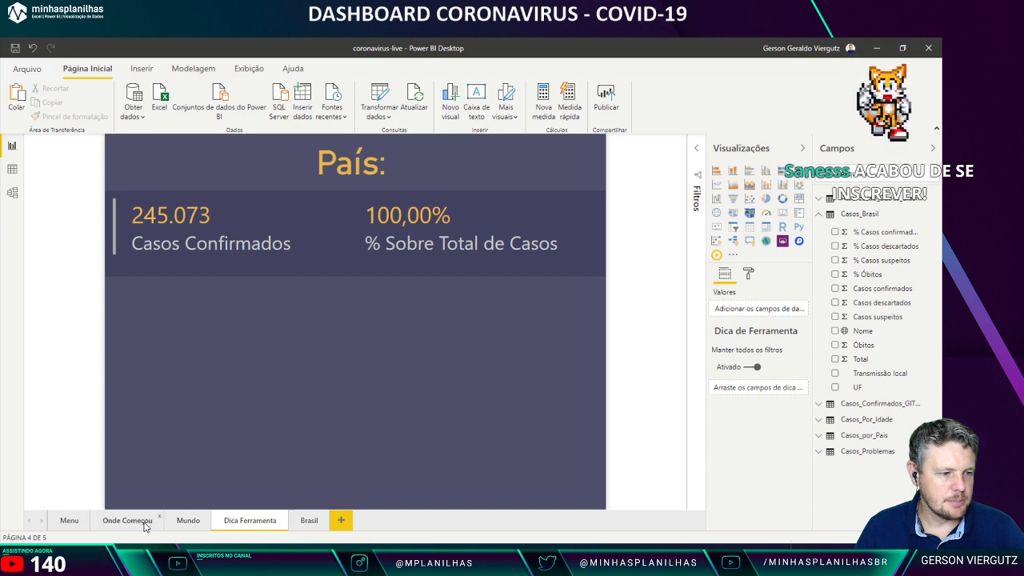
{"action": "left_click", "coordinate": [194, 524]}
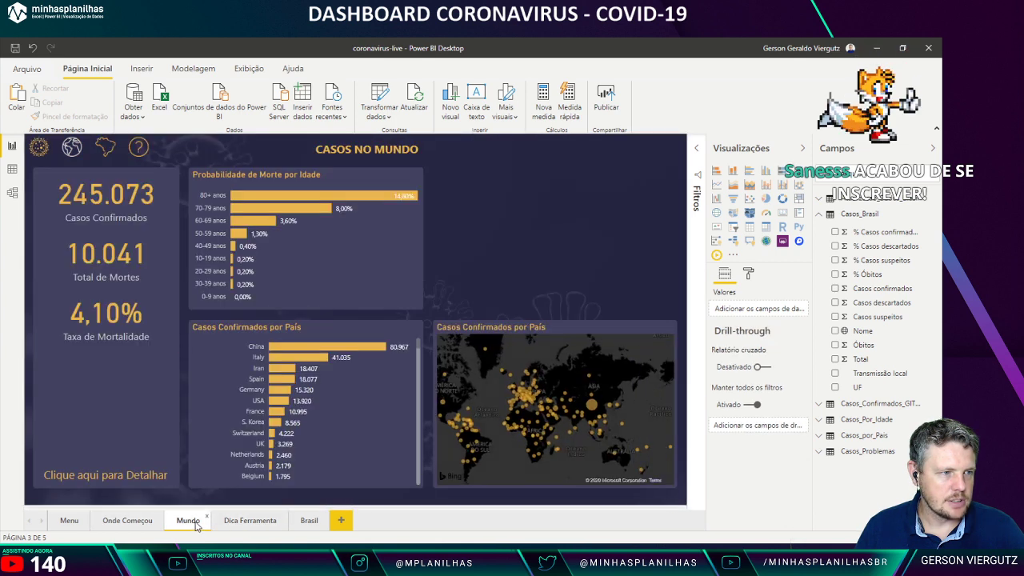
{"action": "left_click", "coordinate": [105, 198]}
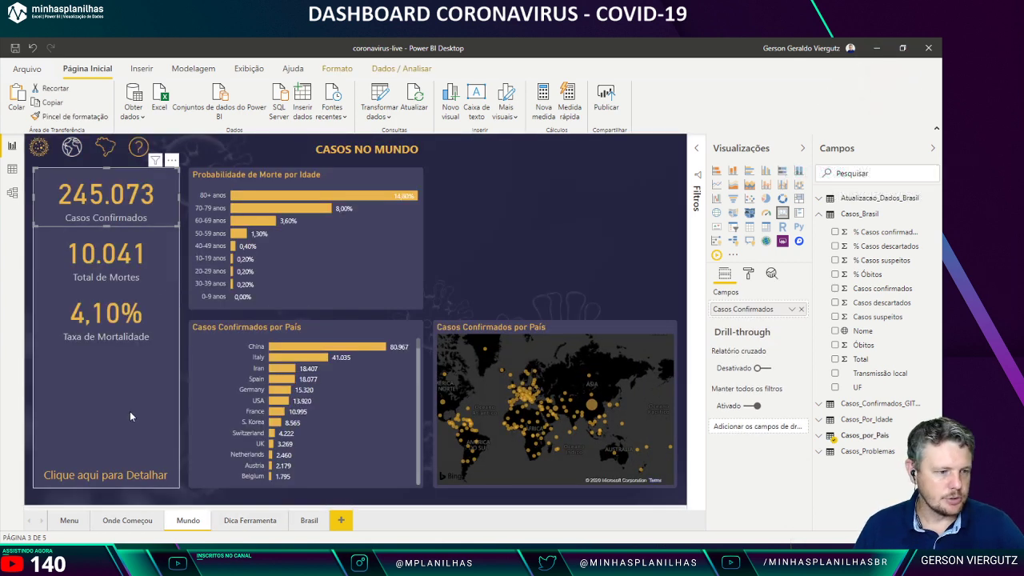
{"action": "left_click", "coordinate": [309, 521]}
{"action": "left_click", "coordinate": [200, 223]}
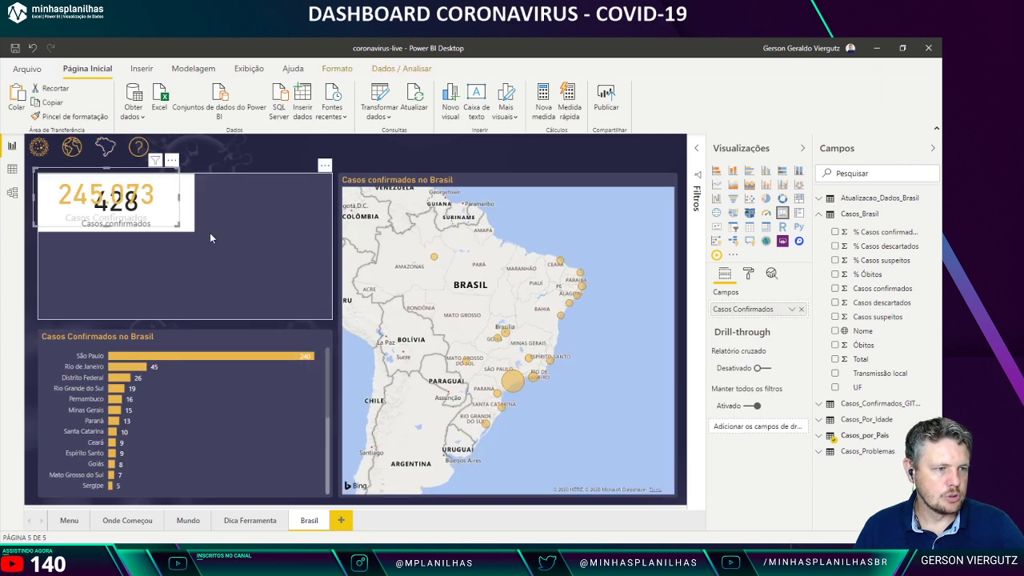
{"action": "key", "text": "Delete"}
{"action": "key", "text": "ctrl+v"}
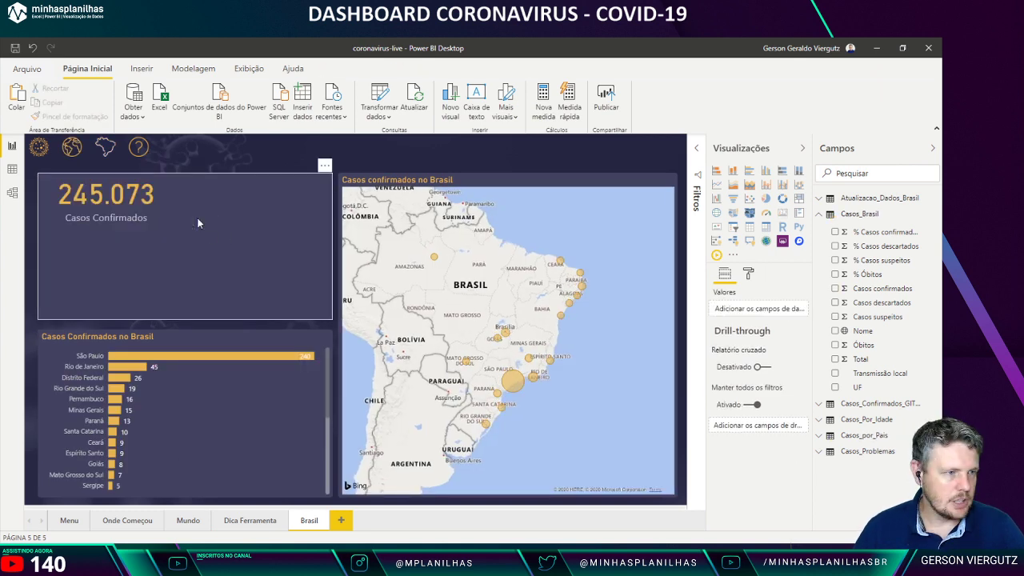
Step: Align the pasted card with the panel's upper-left corner and switch its field to Casos confirmados from the Casos_Brasil table
{"action": "left_click_drag", "start_coordinate": [197, 217], "coordinate": [124, 207]}
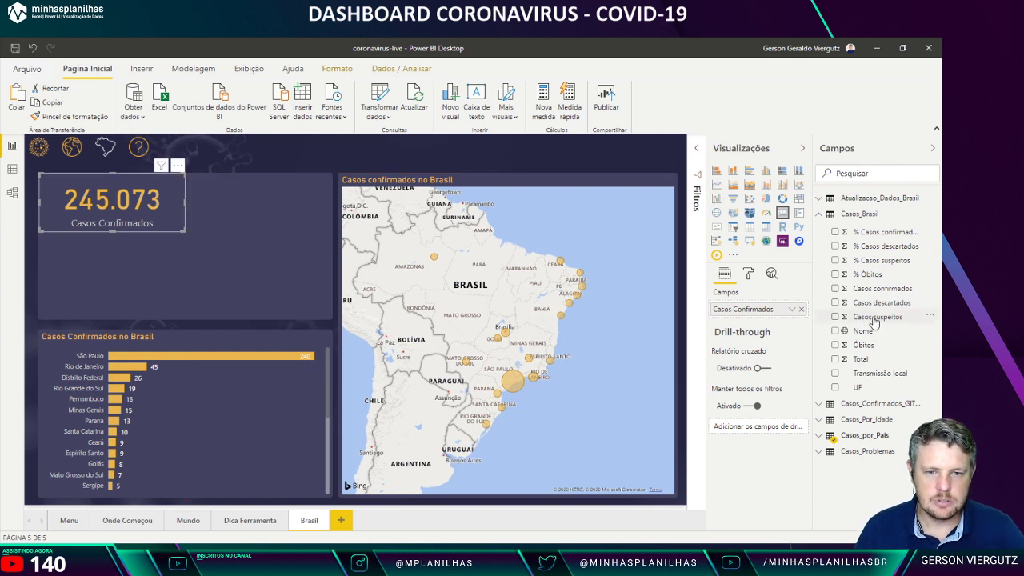
{"action": "left_click_drag", "start_coordinate": [902, 297], "coordinate": [754, 314]}
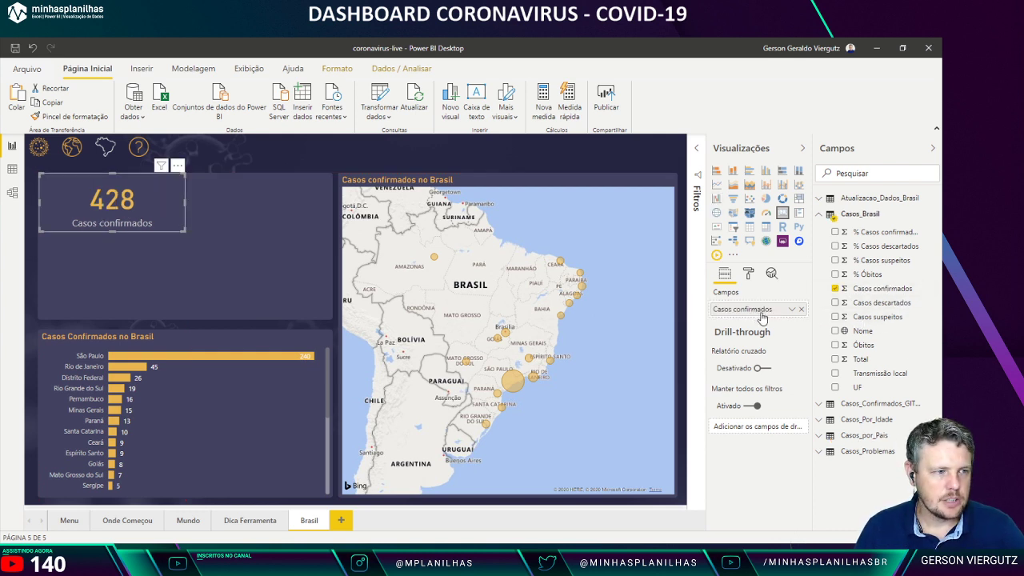
{"action": "left_click", "coordinate": [259, 155]}
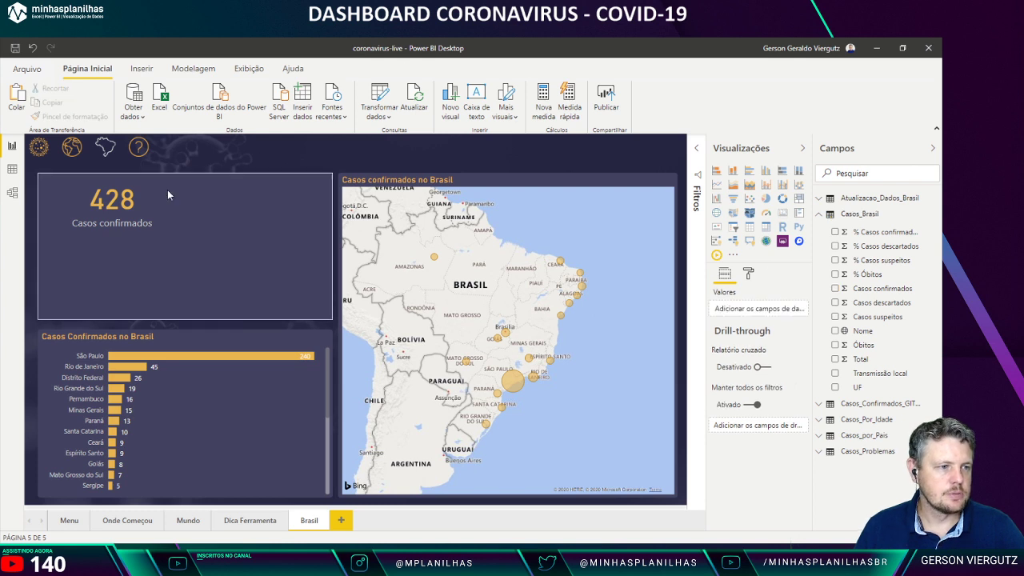
{"action": "left_click", "coordinate": [167, 190]}
{"action": "left_click", "coordinate": [239, 152]}
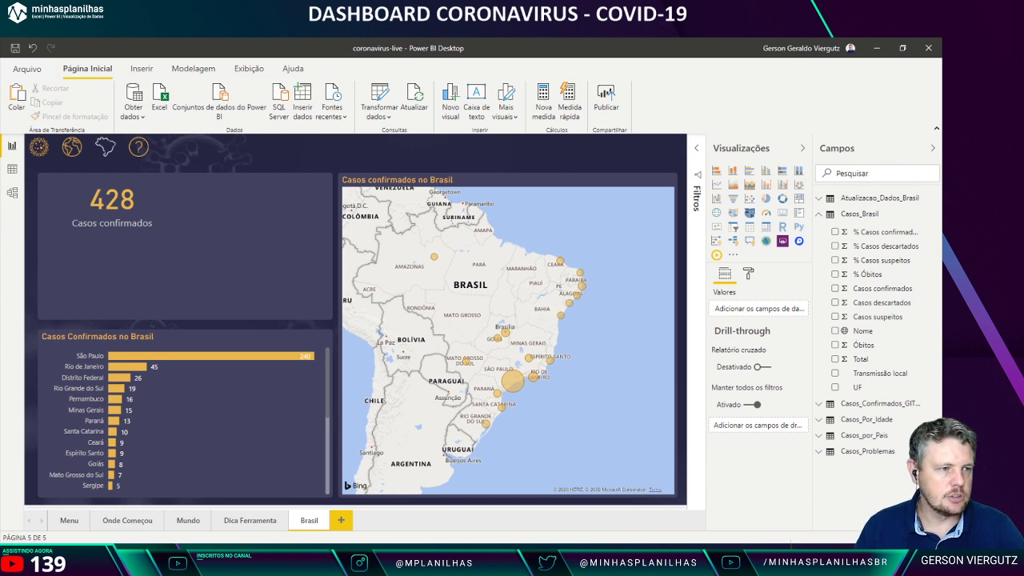
{"action": "left_click", "coordinate": [156, 201]}
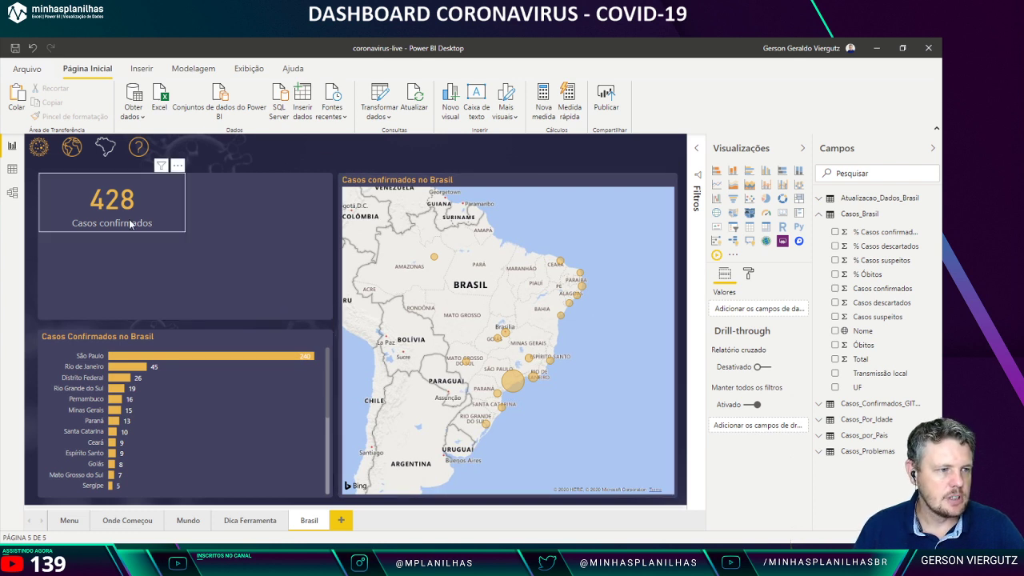
{"action": "left_click", "coordinate": [263, 163]}
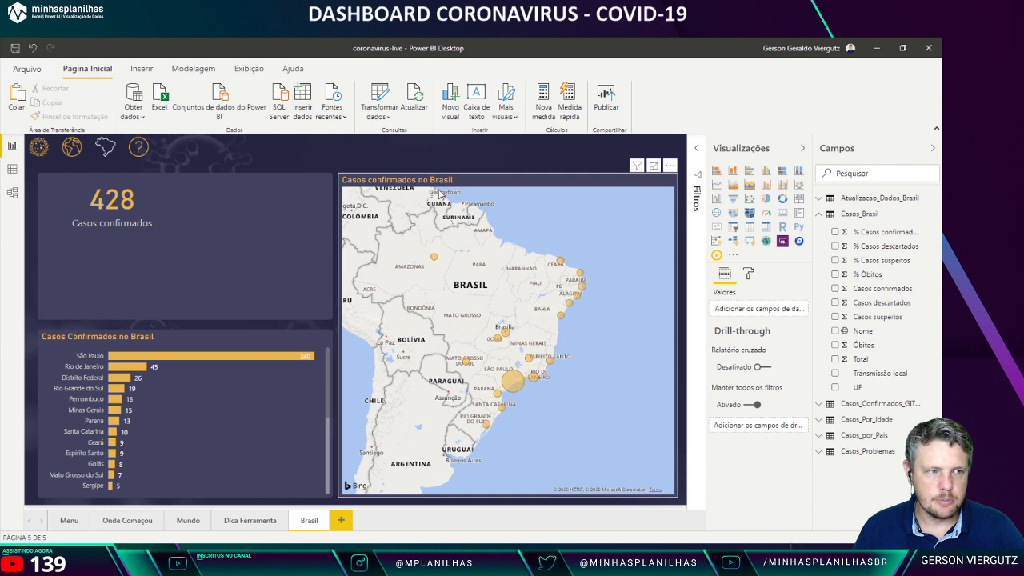
Step: Duplicate the Casos confirmados card, place the copy below it in the panel and switch its field to Óbitos
{"action": "left_click", "coordinate": [108, 216]}
{"action": "key", "text": "ctrl+c"}
{"action": "key", "text": "ctrl+v"}
{"action": "left_click_drag", "start_coordinate": [108, 216], "coordinate": [121, 280]}
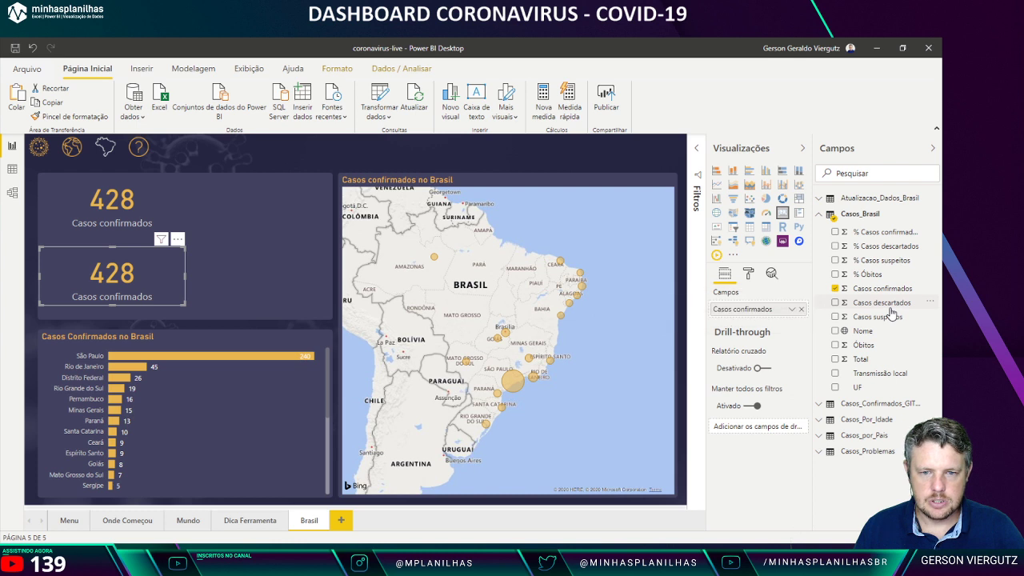
{"action": "left_click_drag", "start_coordinate": [864, 345], "coordinate": [758, 310]}
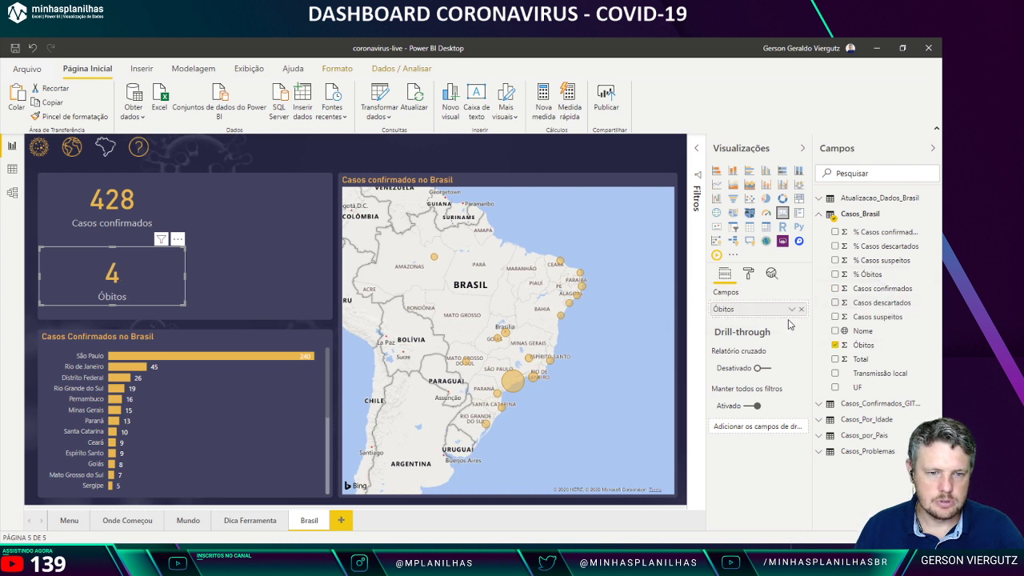
{"action": "left_click", "coordinate": [221, 284]}
{"action": "left_click", "coordinate": [371, 155]}
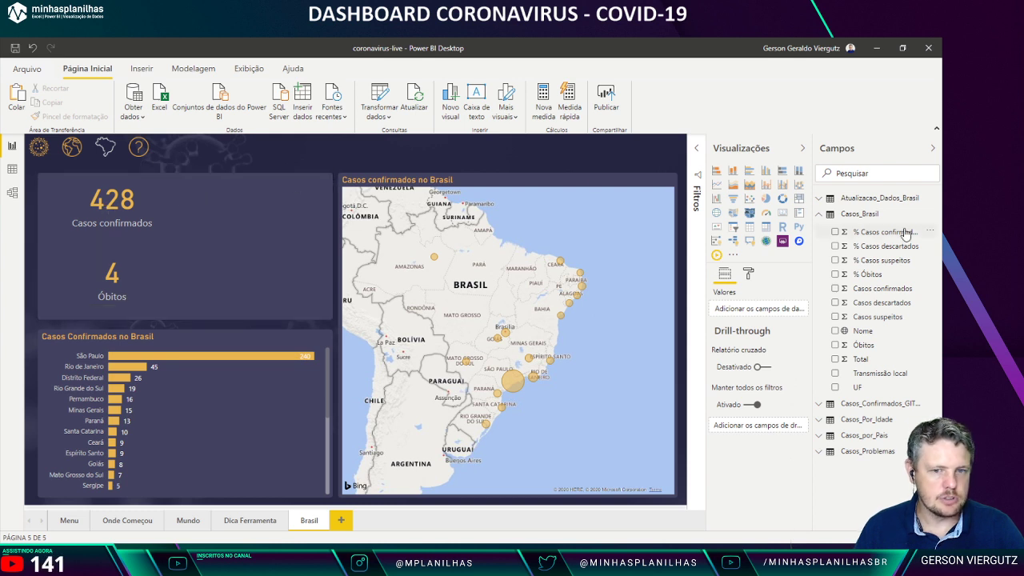
Step: Create a measure named Taxa Mortalidade Brasil in the Casos_Brasil table, with its formula starting on a second line
{"action": "right_click", "coordinate": [869, 214]}
{"action": "left_click", "coordinate": [878, 232]}
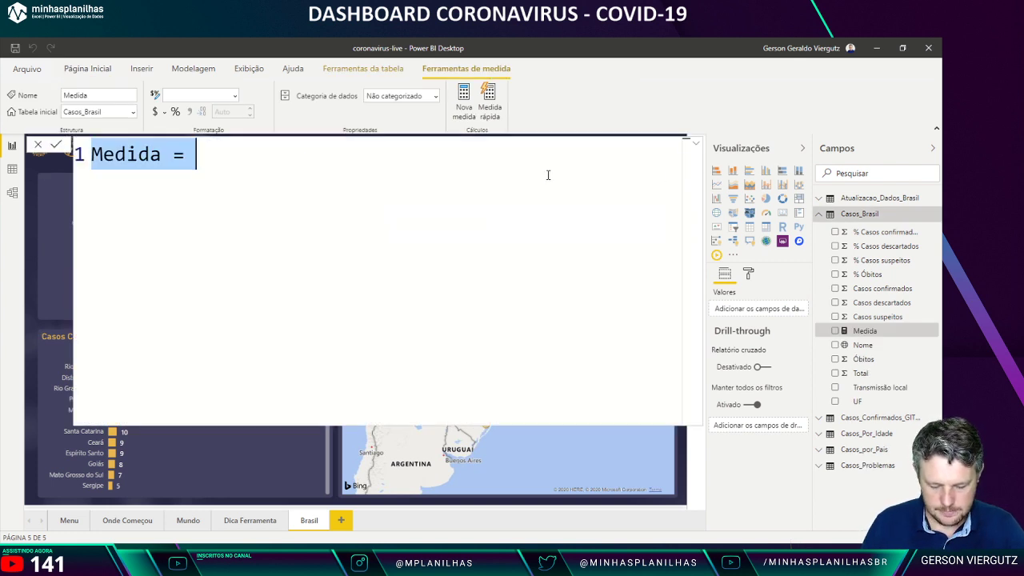
{"action": "type", "text": "Txa"}
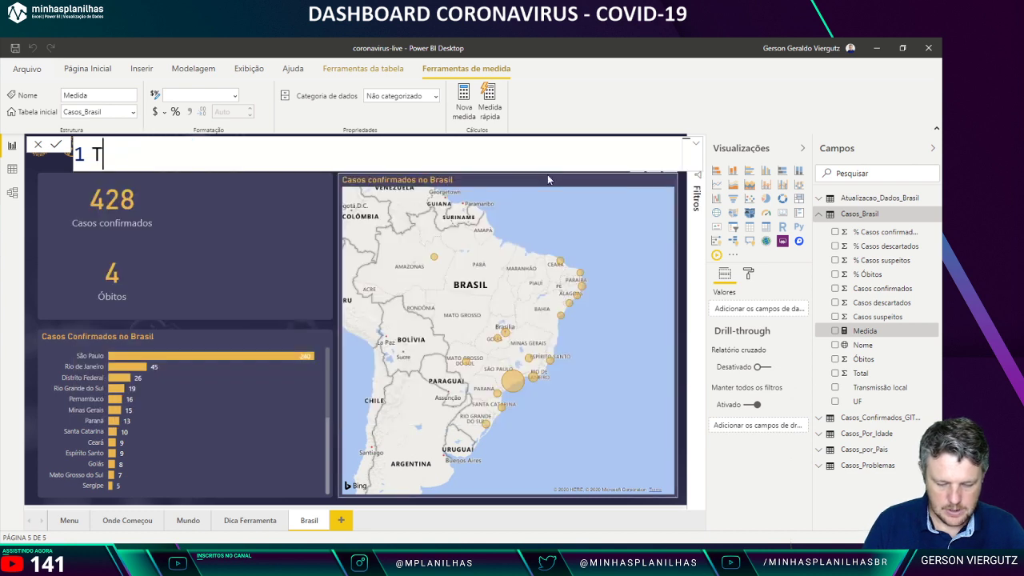
{"action": "key", "text": "BackSpace"}
{"action": "key", "text": "BackSpace"}
{"action": "type", "text": "ax"}
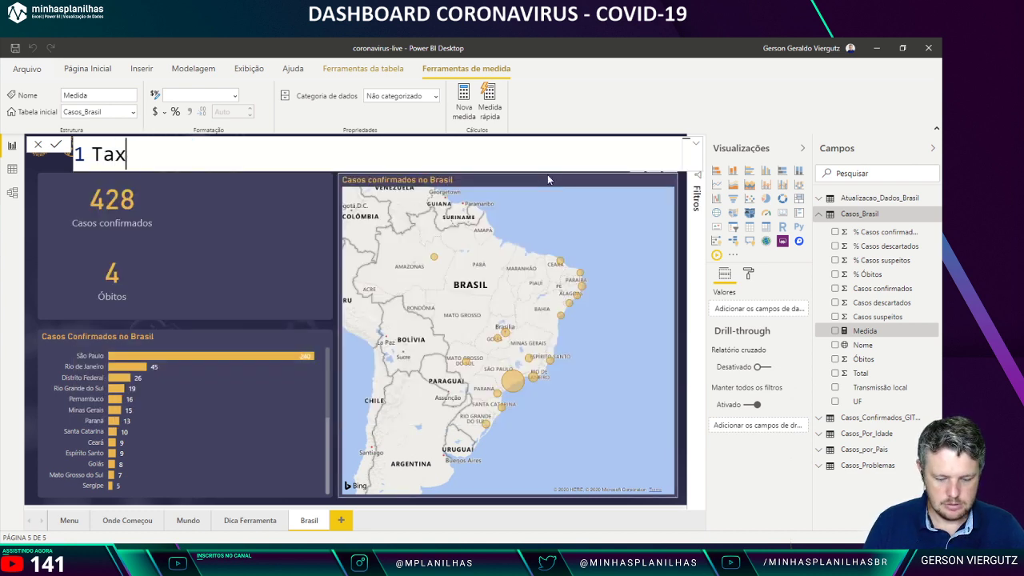
{"action": "type", "text": "a Mortalida"}
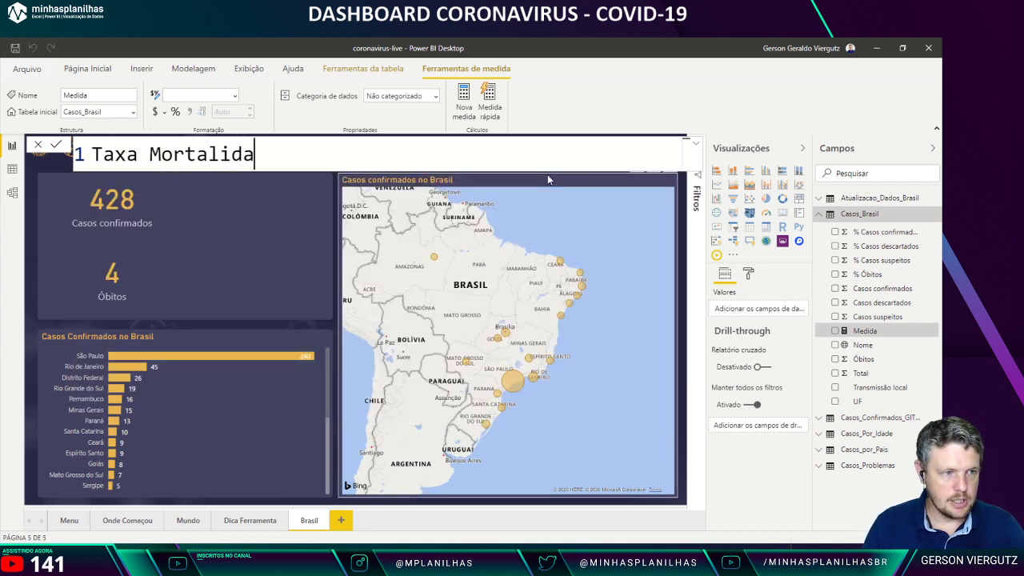
{"action": "type", "text": "de Brasil "}
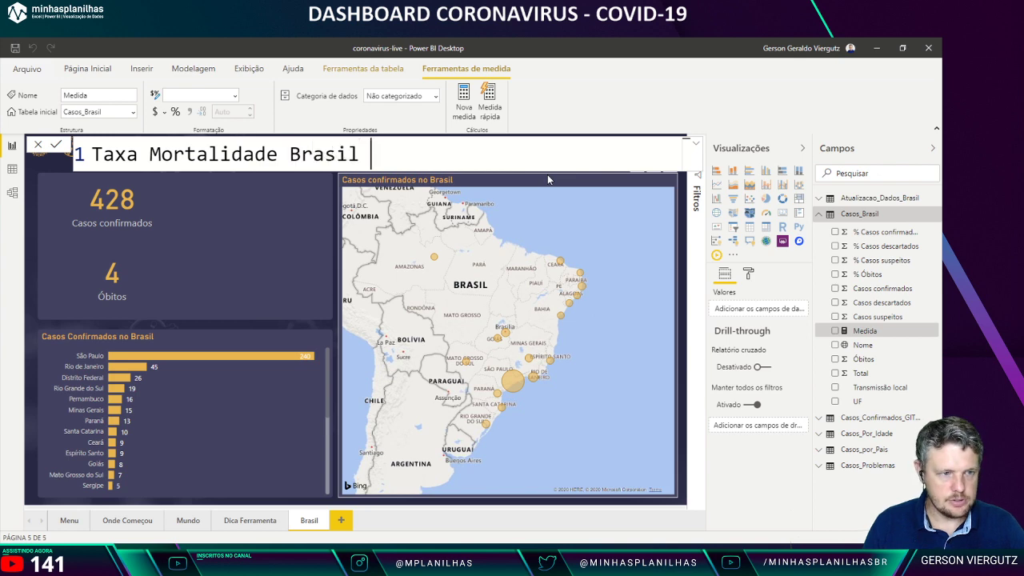
{"action": "type", "text": "="}
{"action": "key", "text": "shift+Return"}
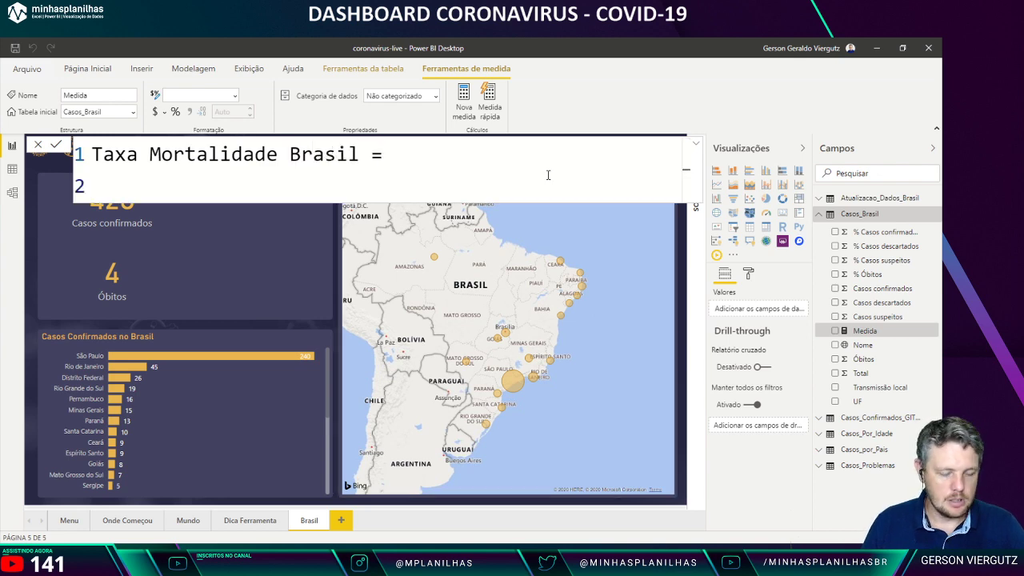
Step: Start the measure's formula with DIVIDE, using SUM of Casos_Brasil[Óbitos] as the numerator
{"action": "type", "text": "DIVIDE("}
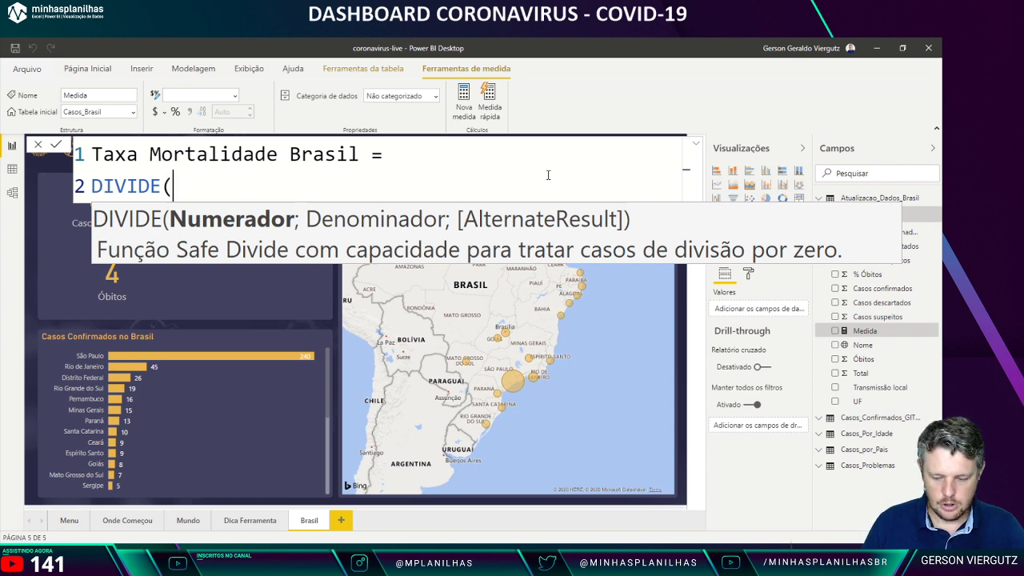
{"action": "type", "text": "bit"}
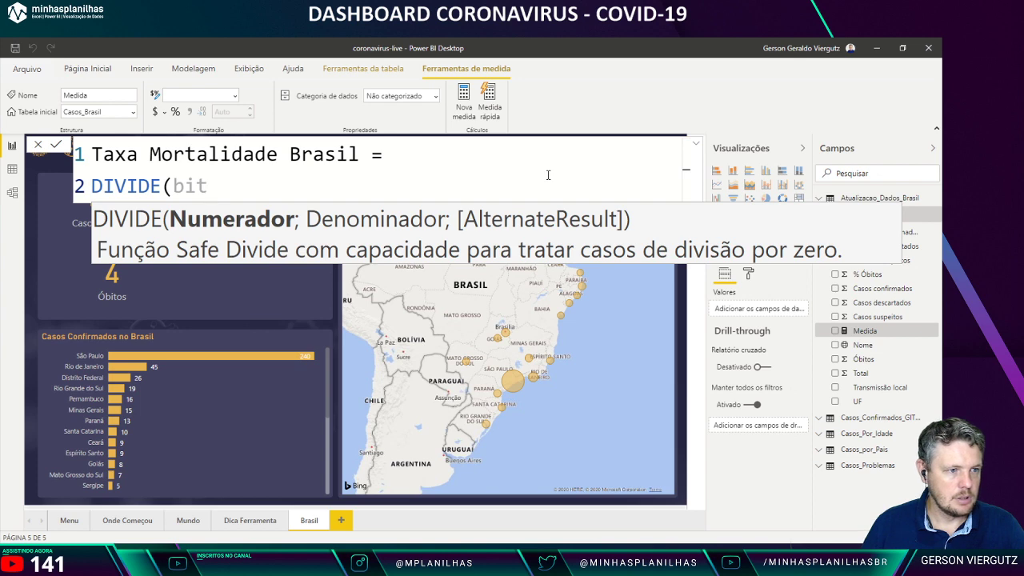
{"action": "key", "text": "BackSpace"}
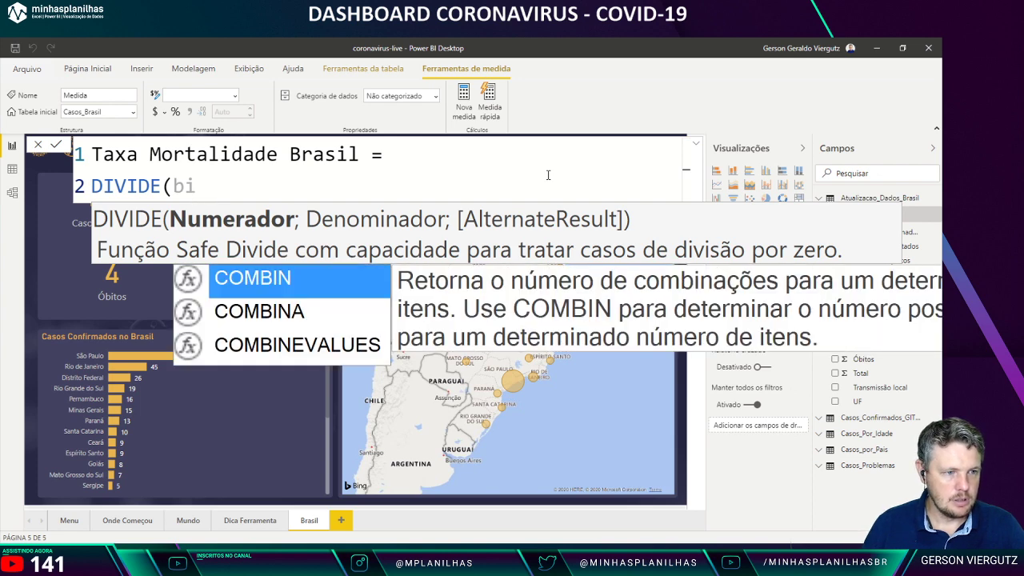
{"action": "key", "text": "BackSpace"}
{"action": "key", "text": "BackSpace"}
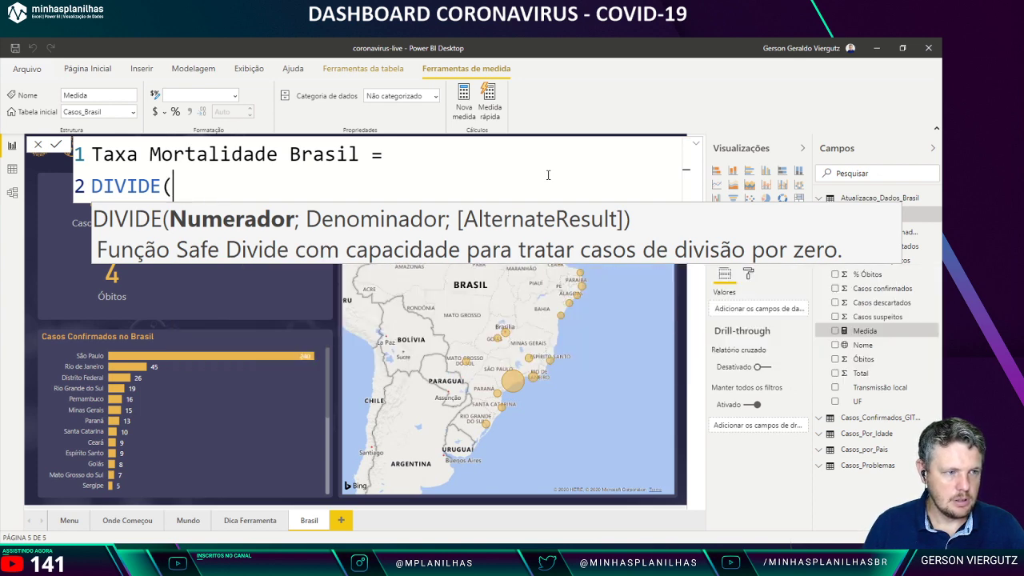
{"action": "type", "text": "sum"}
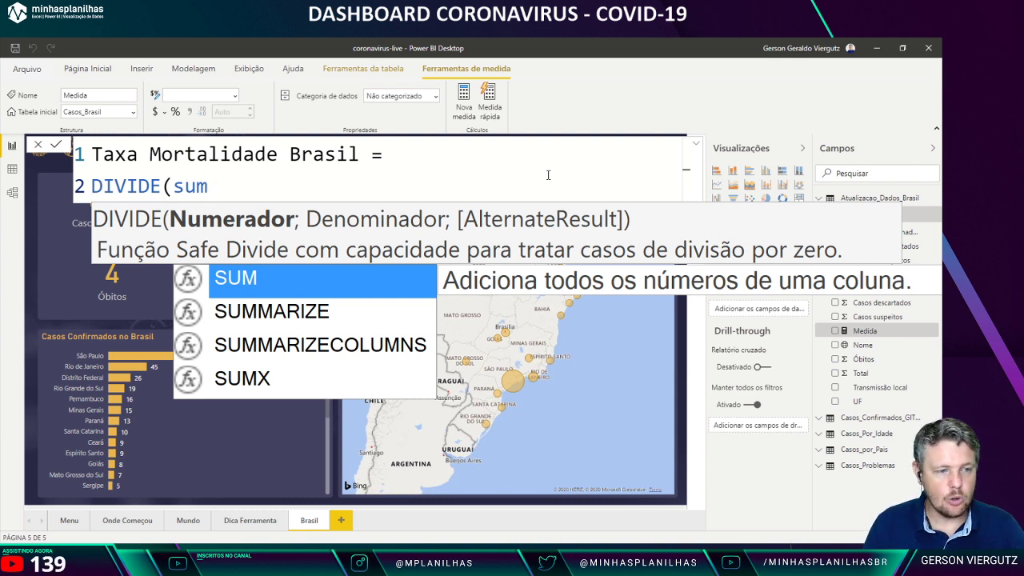
{"action": "key", "text": "Tab"}
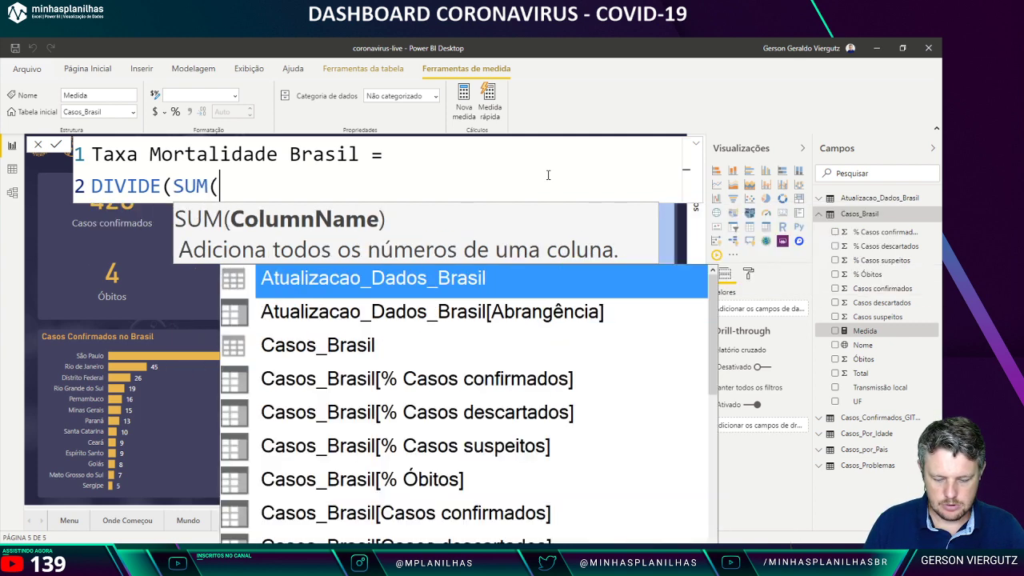
{"action": "type", "text": "bito"}
{"action": "key", "text": "Down"}
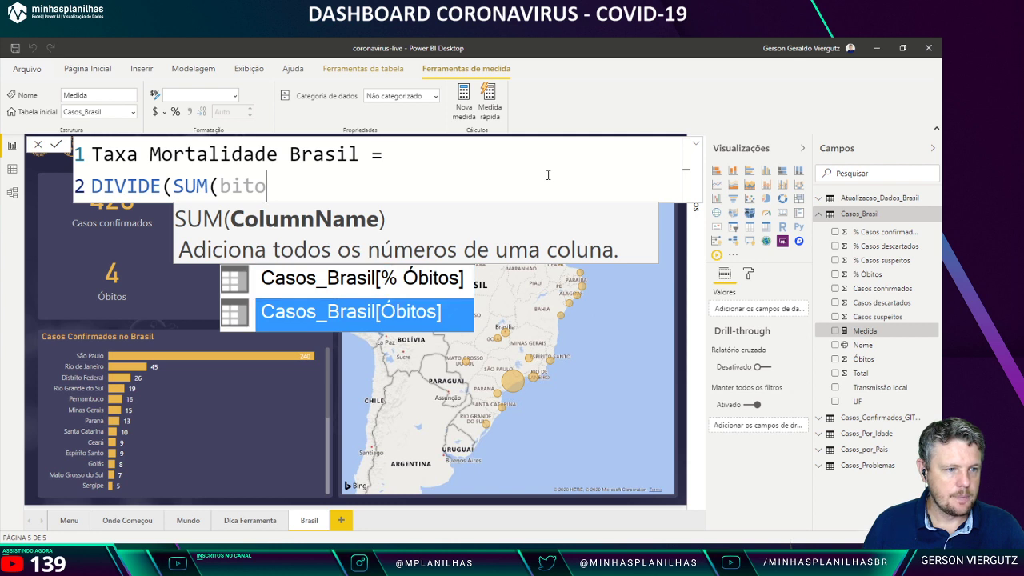
{"action": "key", "text": "Tab"}
{"action": "type", "text": ")"}
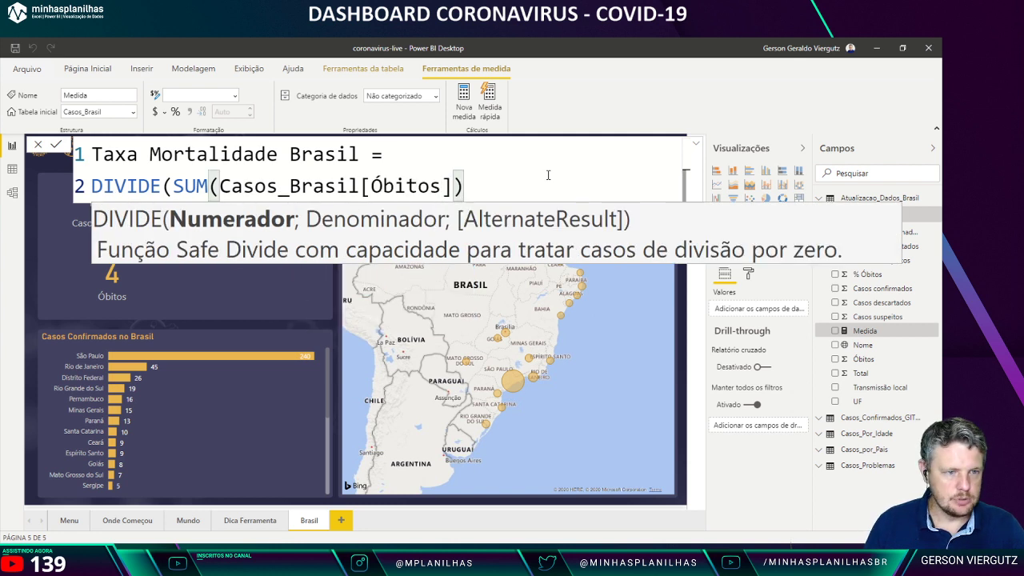
{"action": "type", "text": ";"}
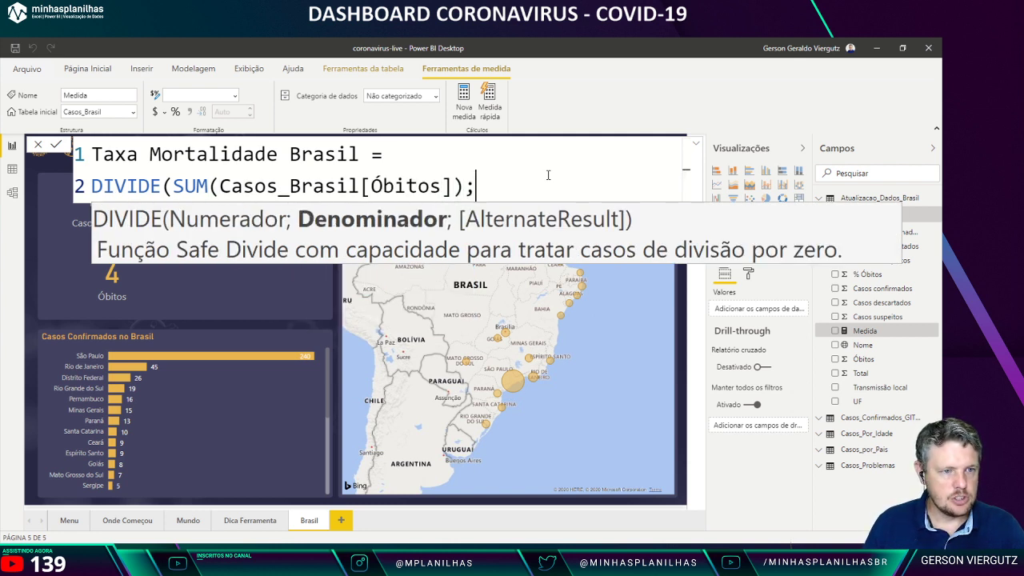
Step: Complete the DIVIDE formula with SUM of Casos_Brasil[Casos confirmados] as the denominator, commit the measure and collapse the formula editor
{"action": "type", "text": "sum"}
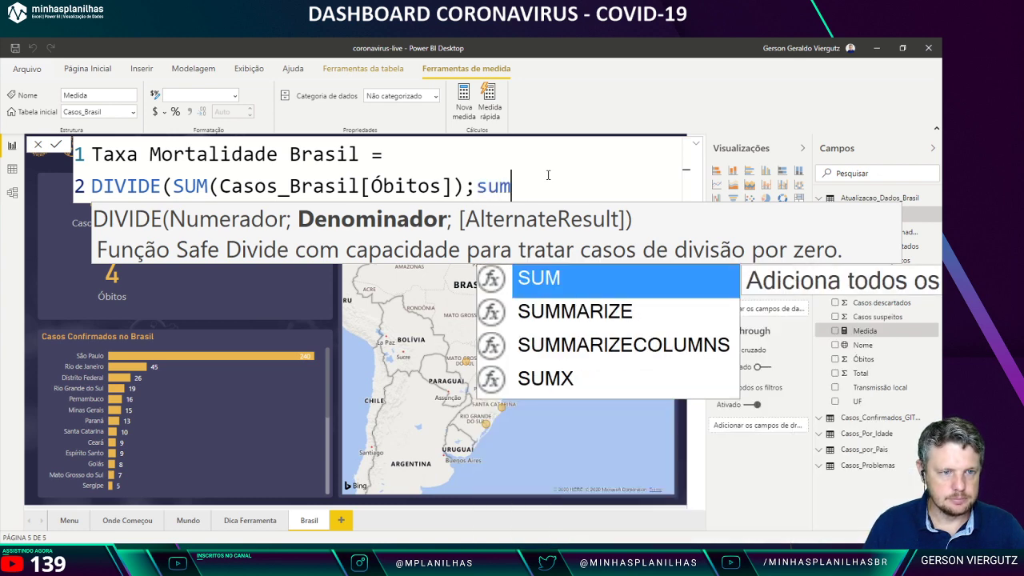
{"action": "key", "text": "Tab"}
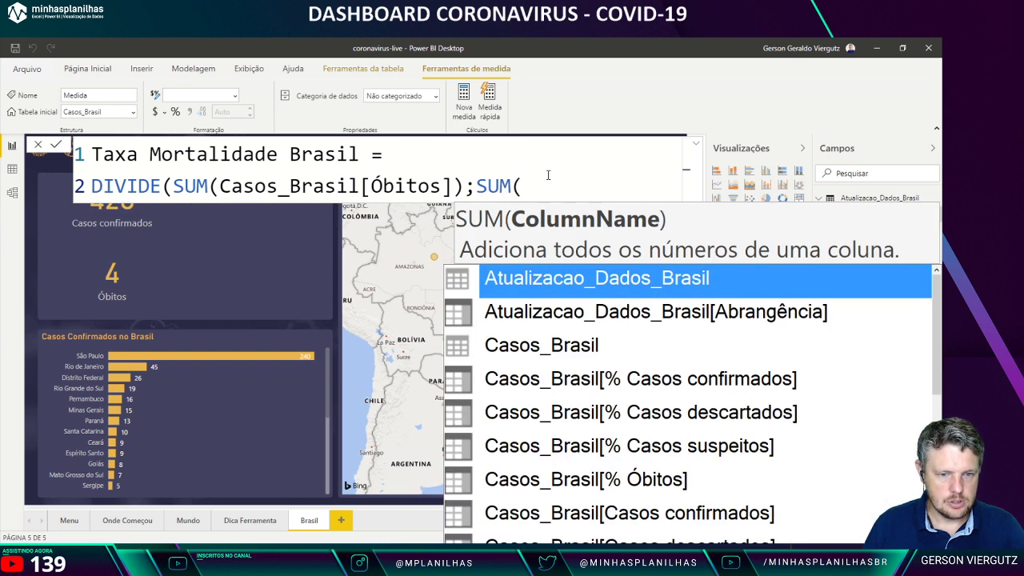
{"action": "key", "text": "Down"}
{"action": "key", "text": "Down"}
{"action": "key", "text": "Down"}
{"action": "key", "text": "Down"}
{"action": "key", "text": "Down"}
{"action": "key", "text": "Down"}
{"action": "key", "text": "Down"}
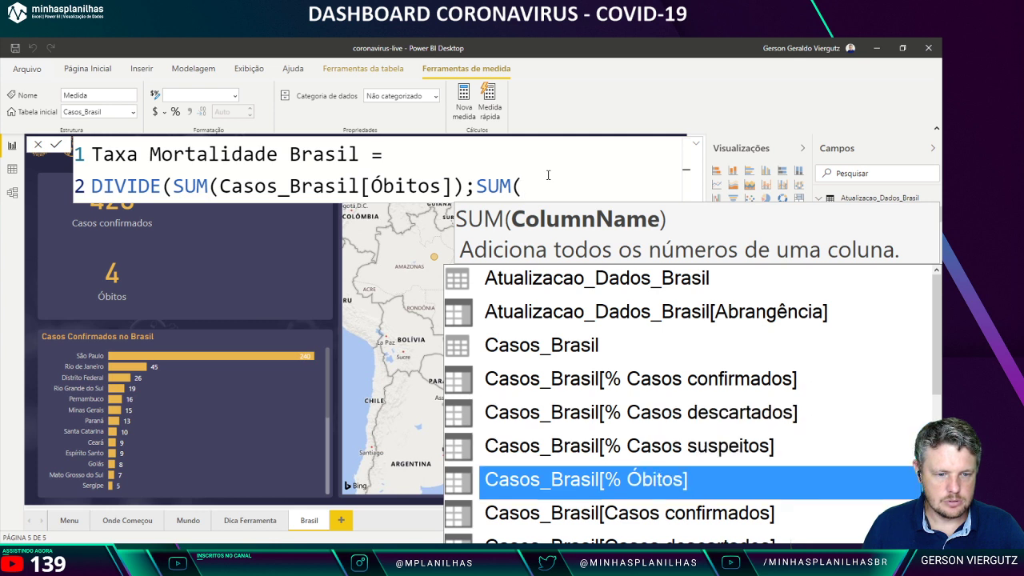
{"action": "key", "text": "Tab"}
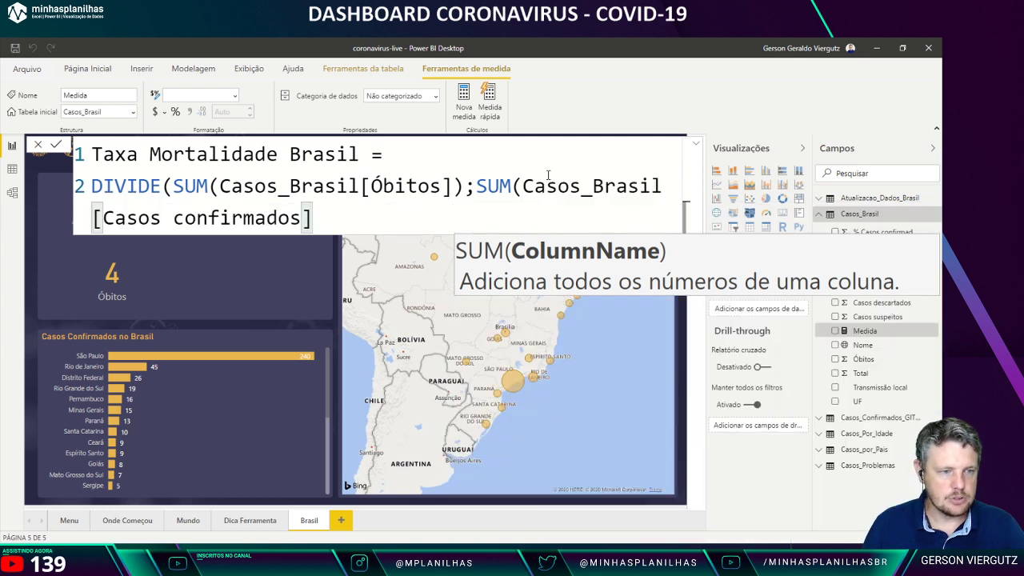
{"action": "type", "text": "))"}
{"action": "key", "text": "Return"}
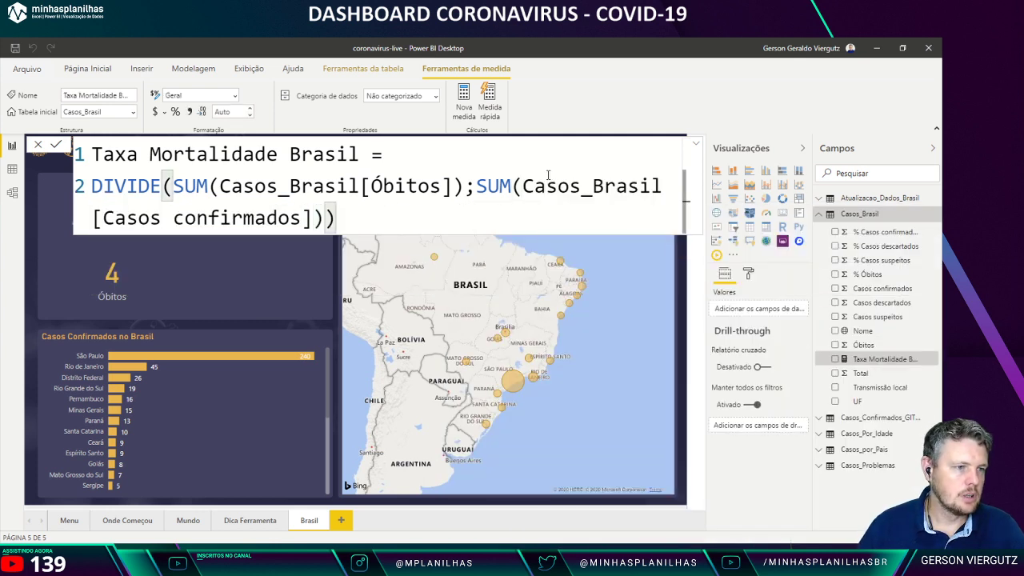
{"action": "left_click_drag", "start_coordinate": [452, 188], "coordinate": [173, 185]}
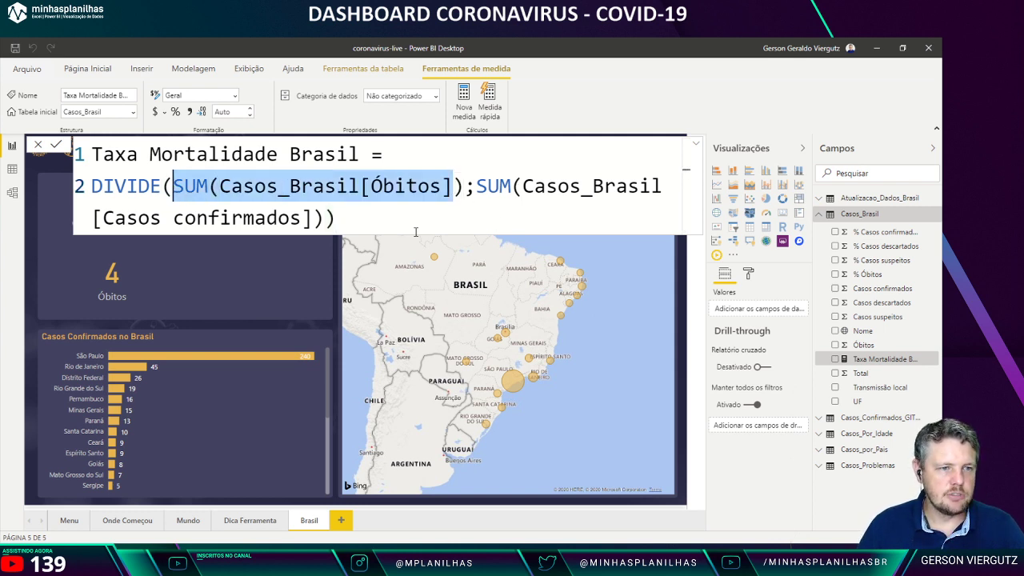
{"action": "key", "text": "ctrl+End"}
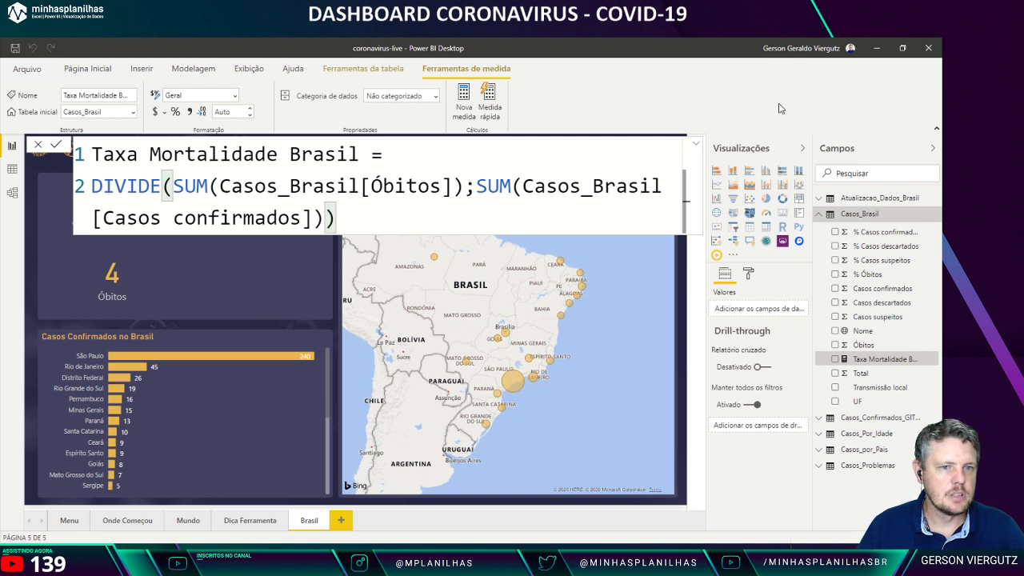
{"action": "left_click", "coordinate": [697, 145]}
{"action": "left_click", "coordinate": [696, 147]}
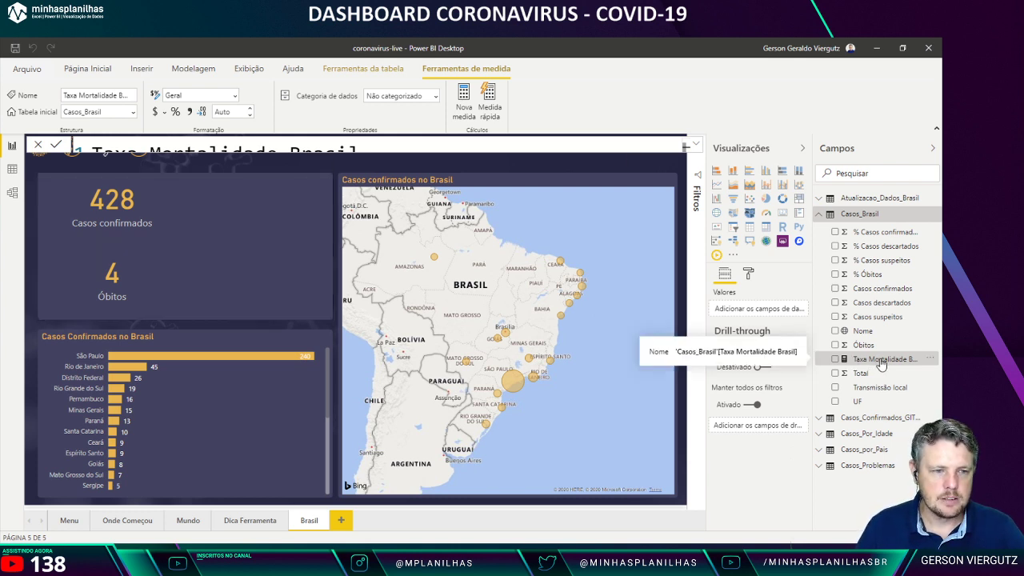
Step: Duplicate the Óbitos card, place the copy beside it in the panel and switch its field to Taxa Mortalidade Brasil
{"action": "left_click", "coordinate": [116, 298]}
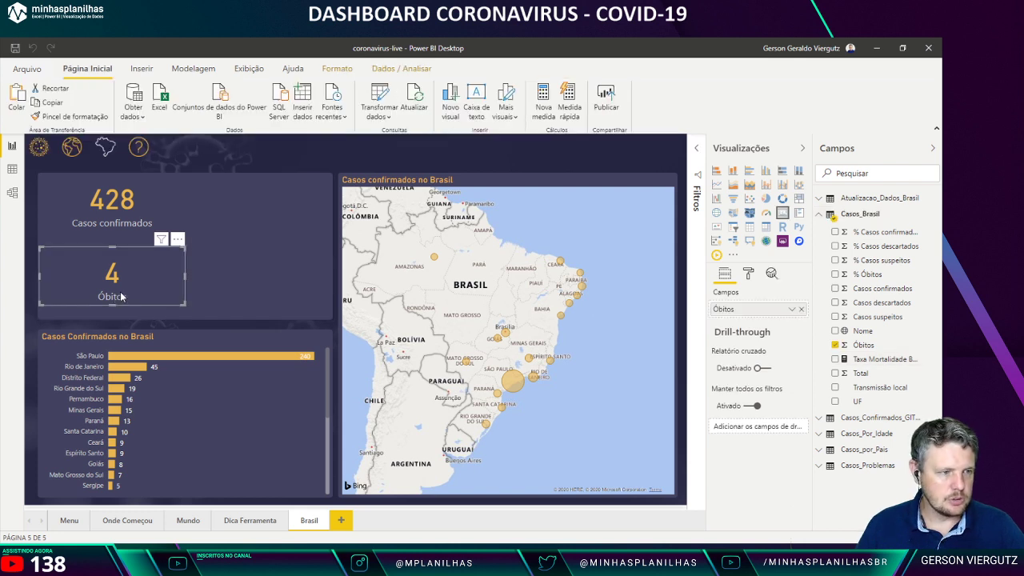
{"action": "key", "text": "ctrl+c"}
{"action": "key", "text": "ctrl+v"}
{"action": "left_click_drag", "start_coordinate": [120, 297], "coordinate": [256, 286]}
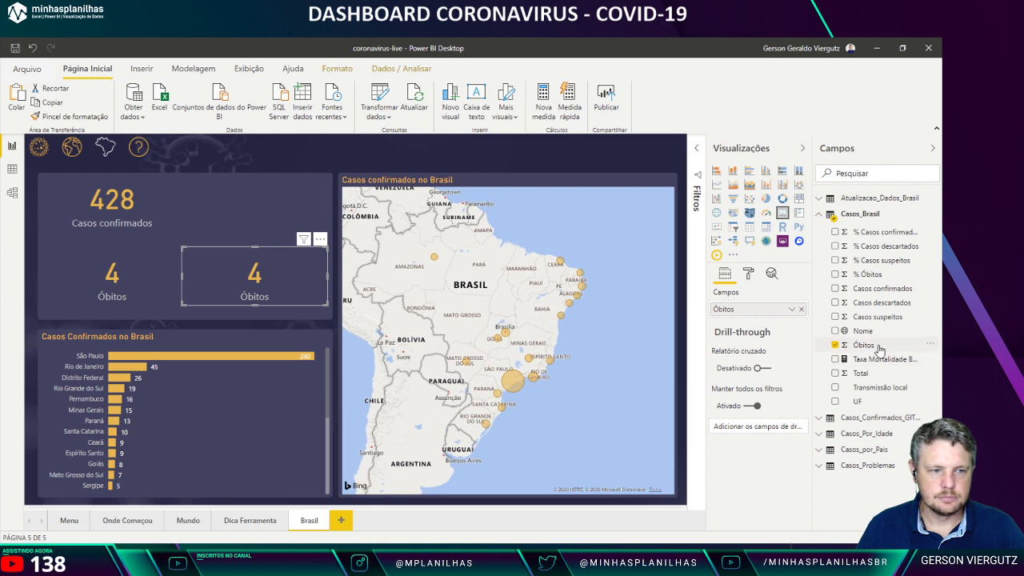
{"action": "left_click_drag", "start_coordinate": [877, 346], "coordinate": [754, 312]}
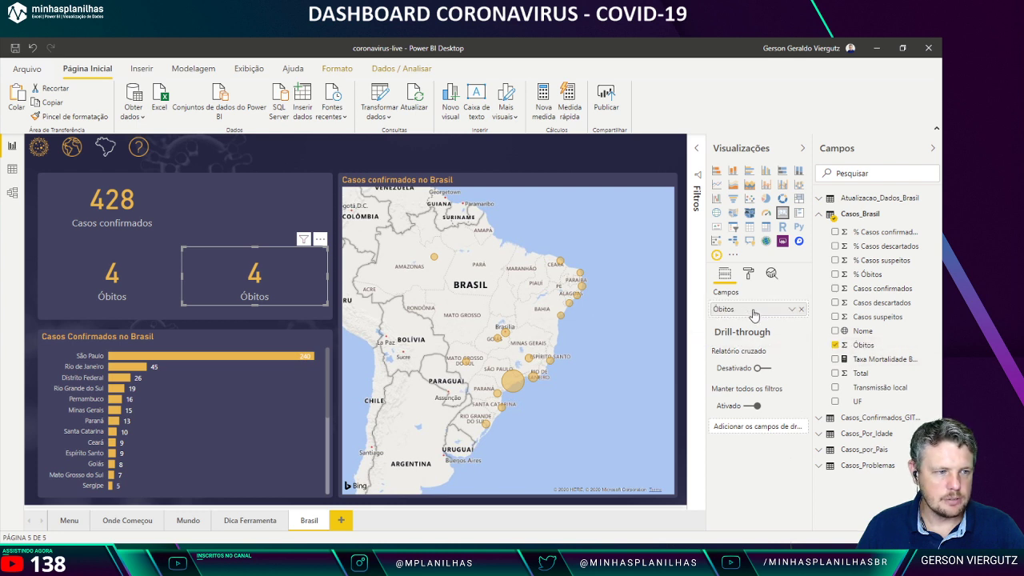
{"action": "left_click_drag", "start_coordinate": [878, 360], "coordinate": [752, 314]}
Step: Format the Taxa Mortalidade Brasil measure as a percentage and collapse the formula editor
{"action": "left_click", "coordinate": [876, 360]}
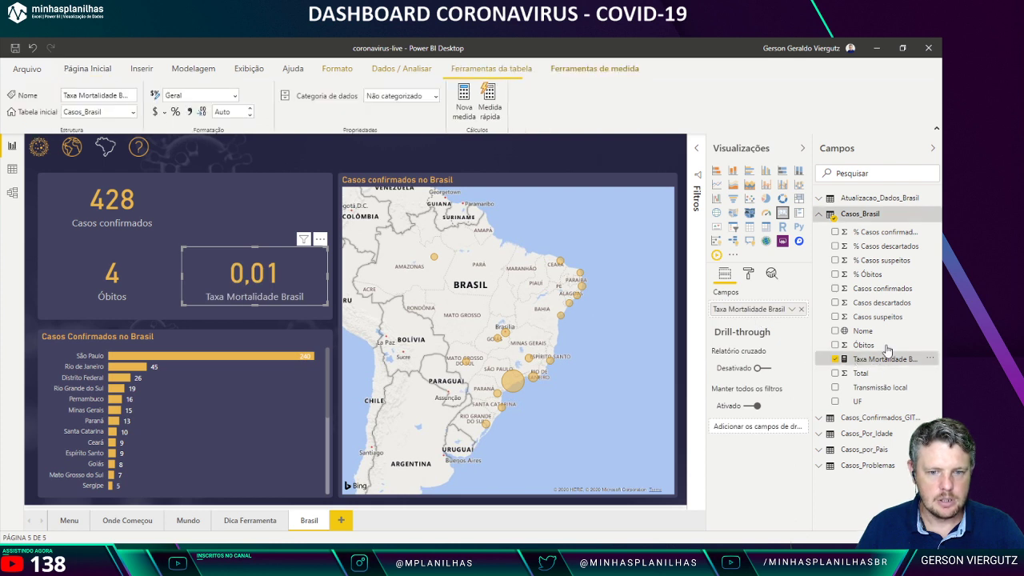
{"action": "left_click", "coordinate": [176, 112]}
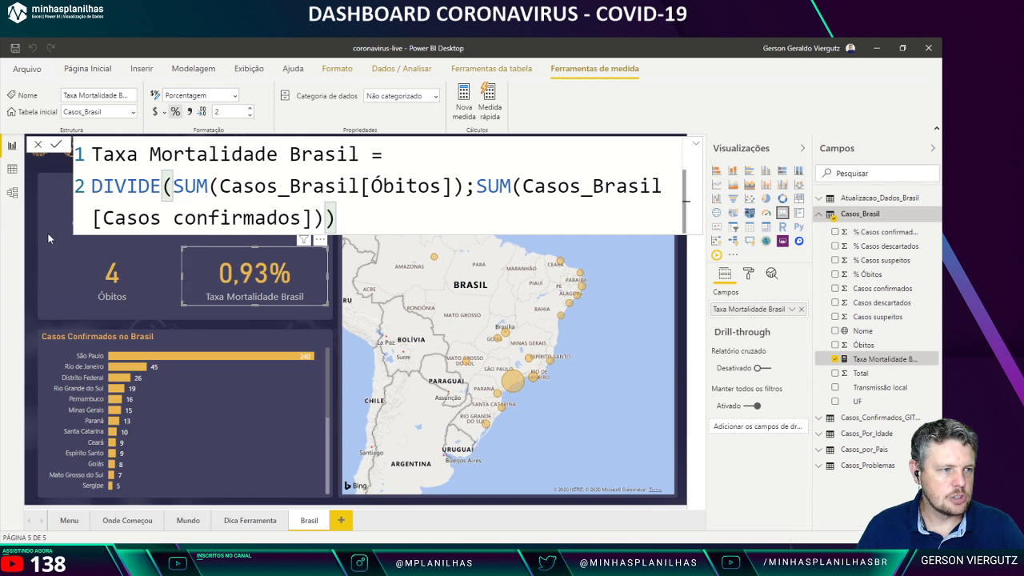
{"action": "left_click", "coordinate": [695, 145]}
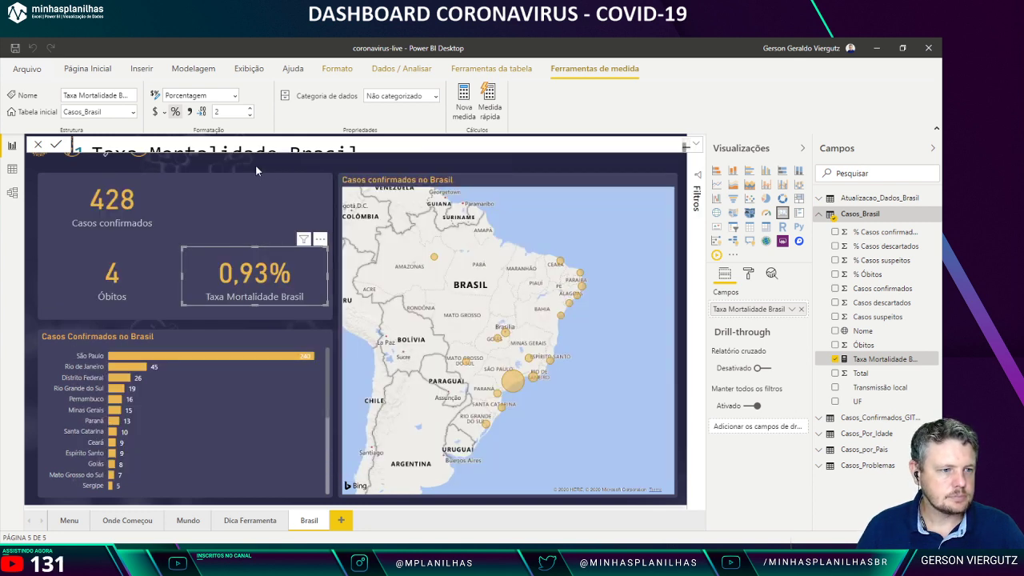
{"action": "left_click", "coordinate": [236, 196]}
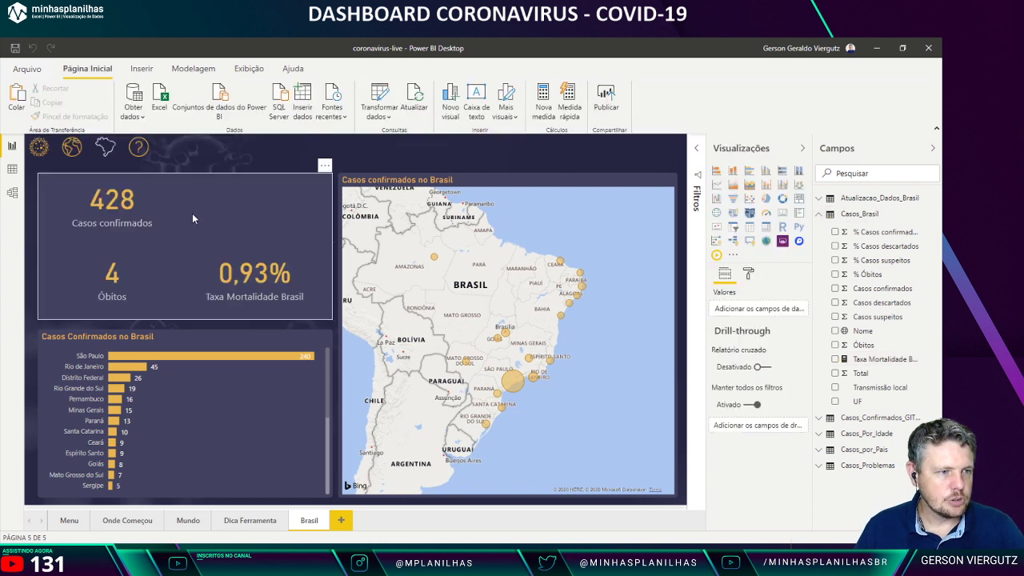
Step: Duplicate the Casos confirmados card, place the copy above the mortality rate card and switch its field to Casos suspeitos
{"action": "left_click", "coordinate": [192, 218]}
{"action": "key", "text": "ctrl+c"}
{"action": "key", "text": "ctrl+v"}
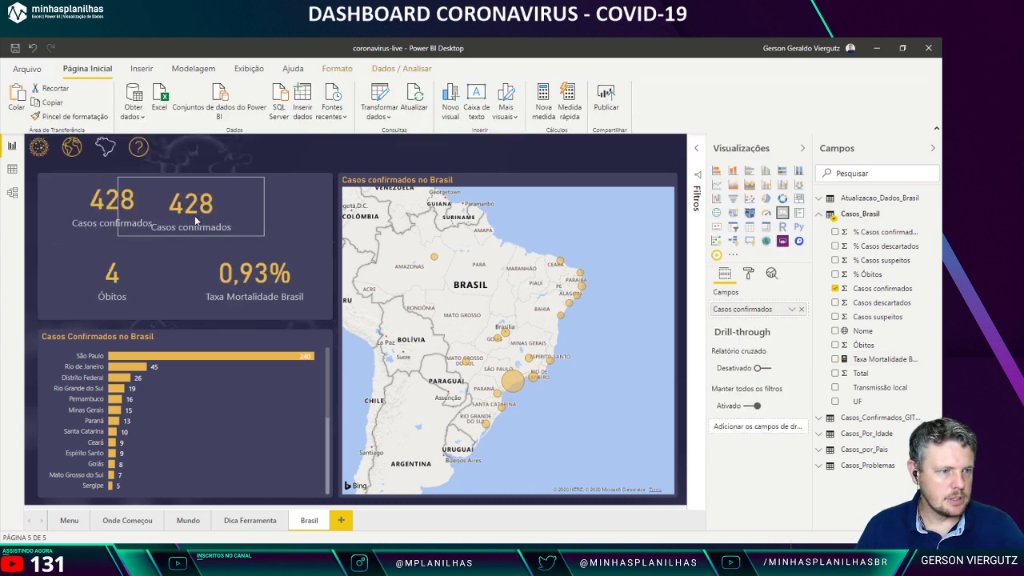
{"action": "left_click_drag", "start_coordinate": [195, 215], "coordinate": [258, 215]}
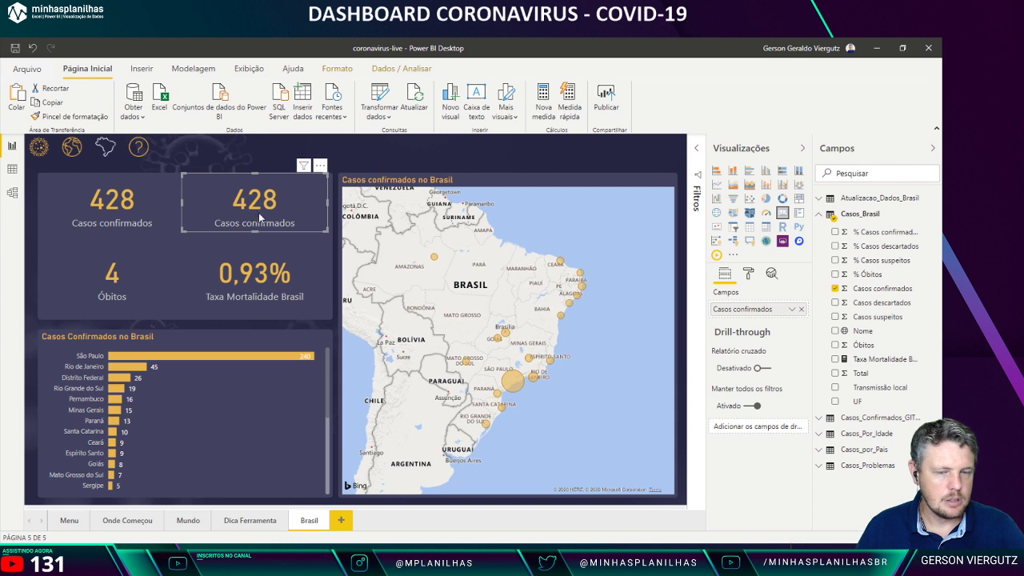
{"action": "left_click_drag", "start_coordinate": [871, 316], "coordinate": [759, 313]}
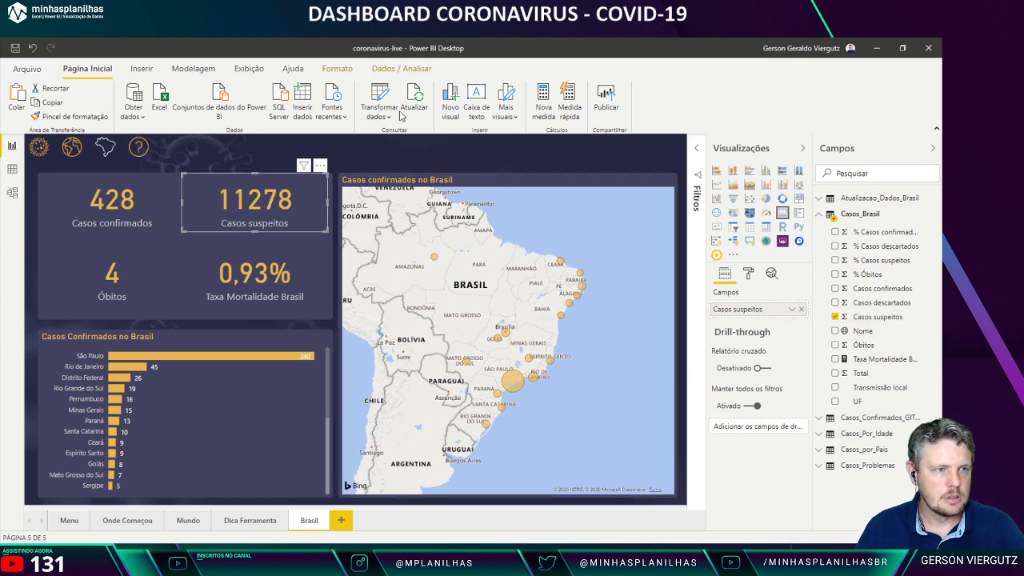
Step: Apply the thousands separator to the Casos suspeitos column and deselect the card
{"action": "left_click", "coordinate": [337, 69]}
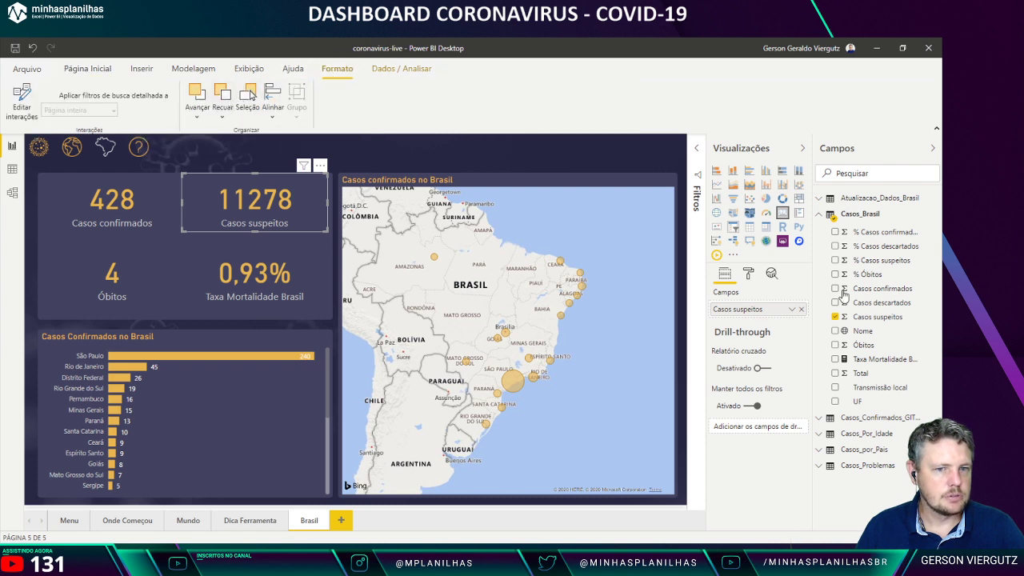
{"action": "left_click", "coordinate": [870, 317]}
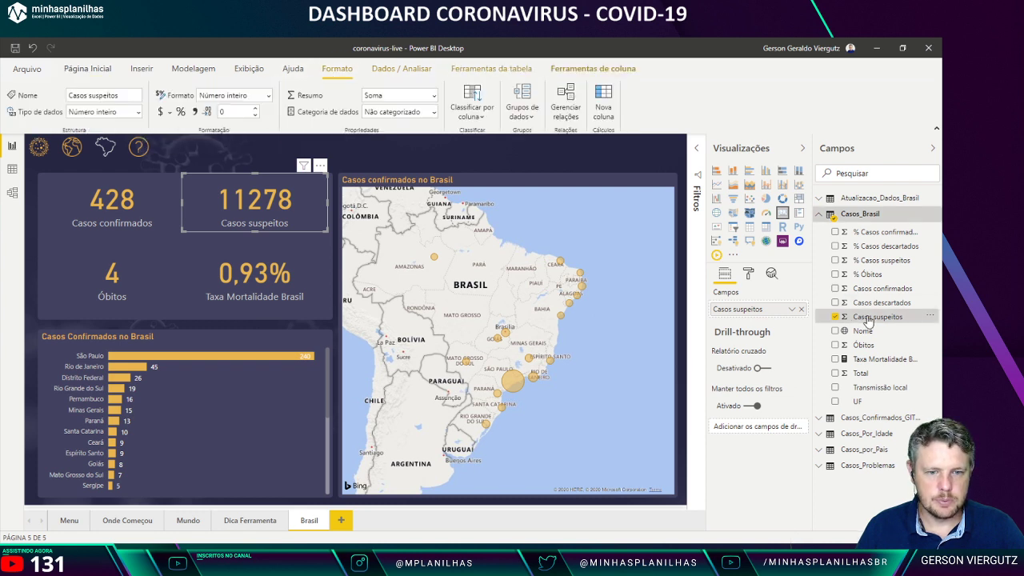
{"action": "left_click", "coordinate": [197, 113]}
{"action": "left_click", "coordinate": [448, 157]}
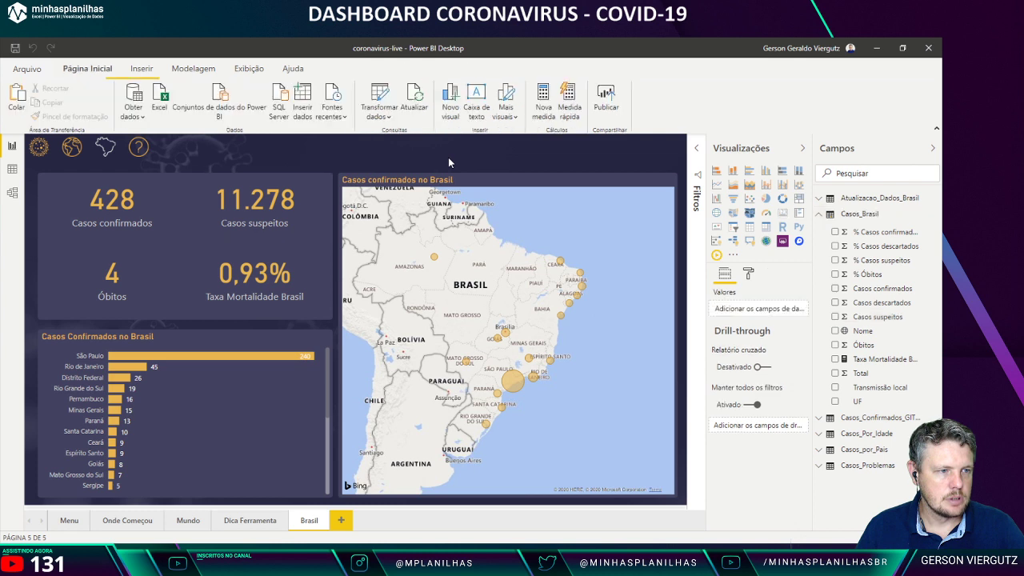
Step: Copy the CASOS NO MUNDO title from the Mundo page to the Brasil page and centre it horizontally above the visuals
{"action": "left_click", "coordinate": [202, 520]}
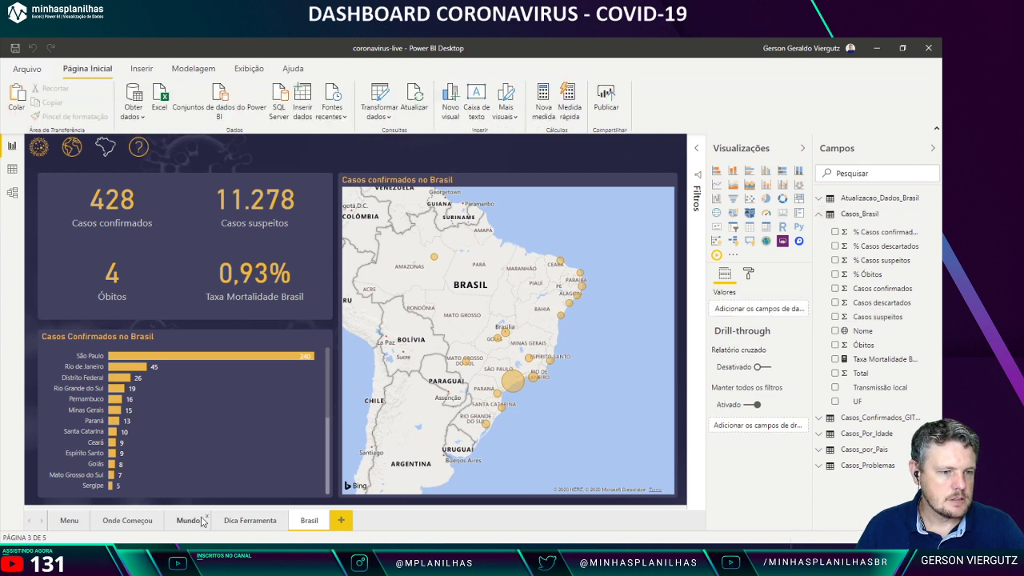
{"action": "left_click", "coordinate": [349, 160]}
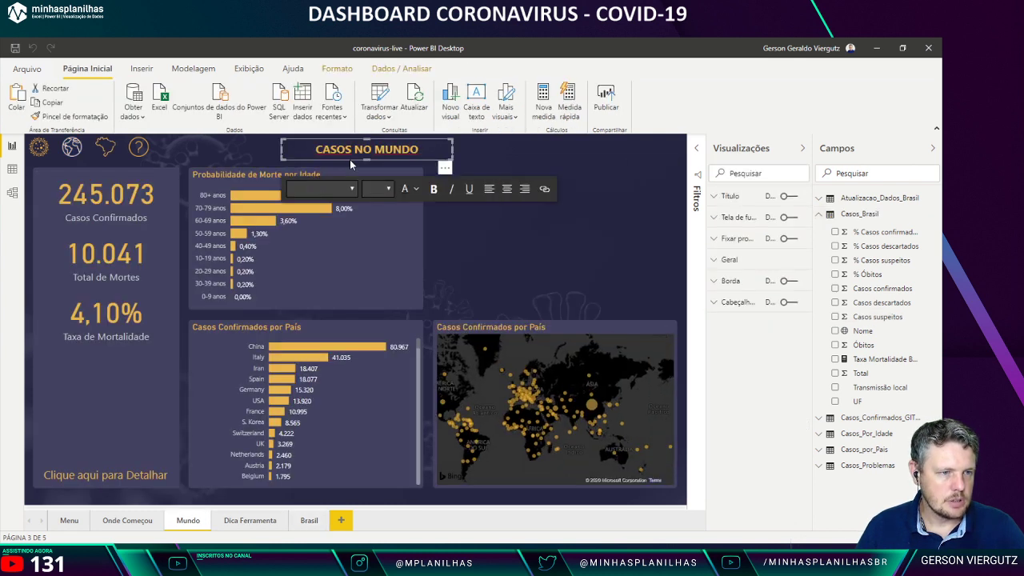
{"action": "left_click", "coordinate": [268, 521]}
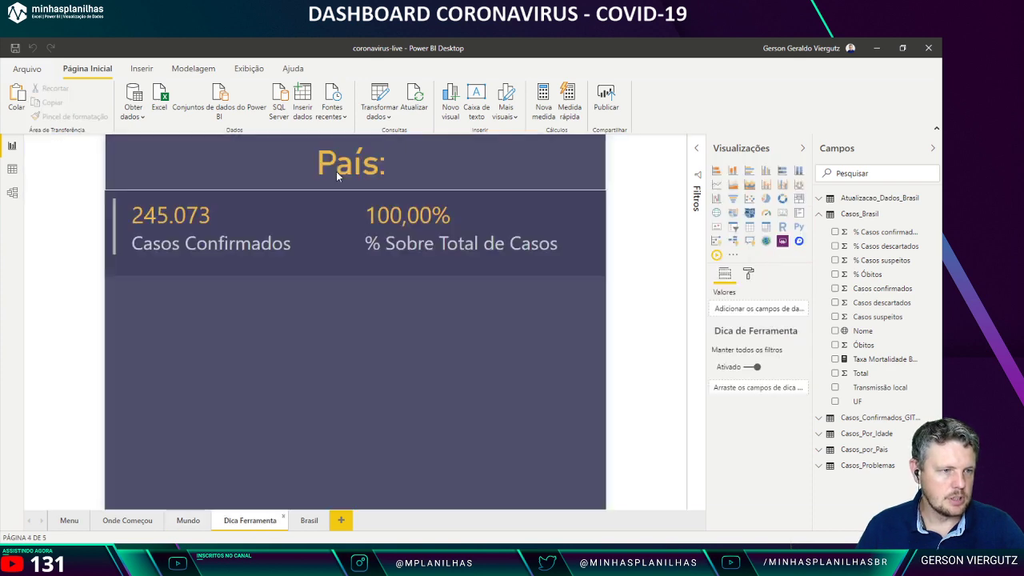
{"action": "left_click", "coordinate": [309, 521]}
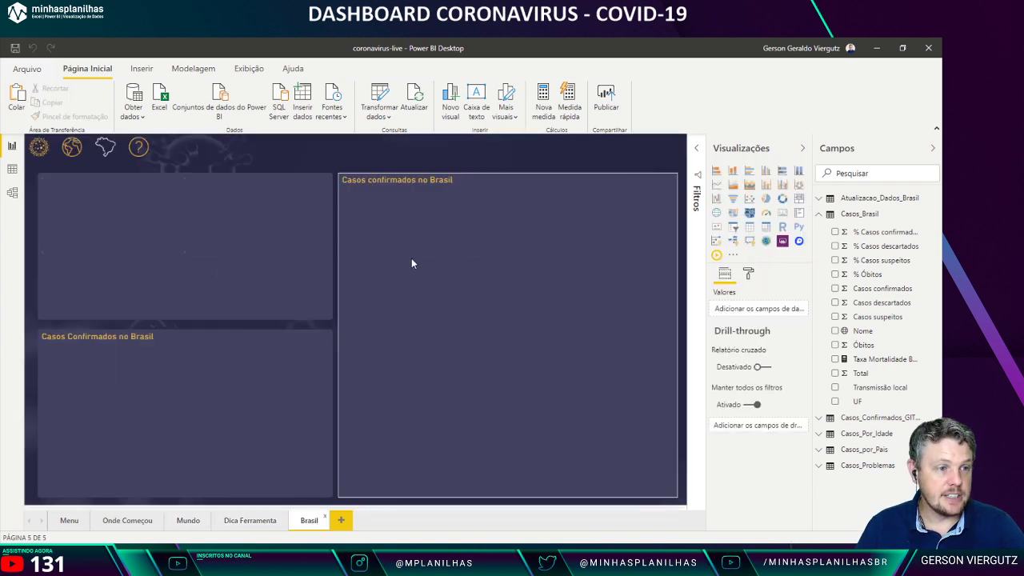
{"action": "key", "text": "ctrl+v"}
{"action": "left_click_drag", "start_coordinate": [349, 159], "coordinate": [335, 159]}
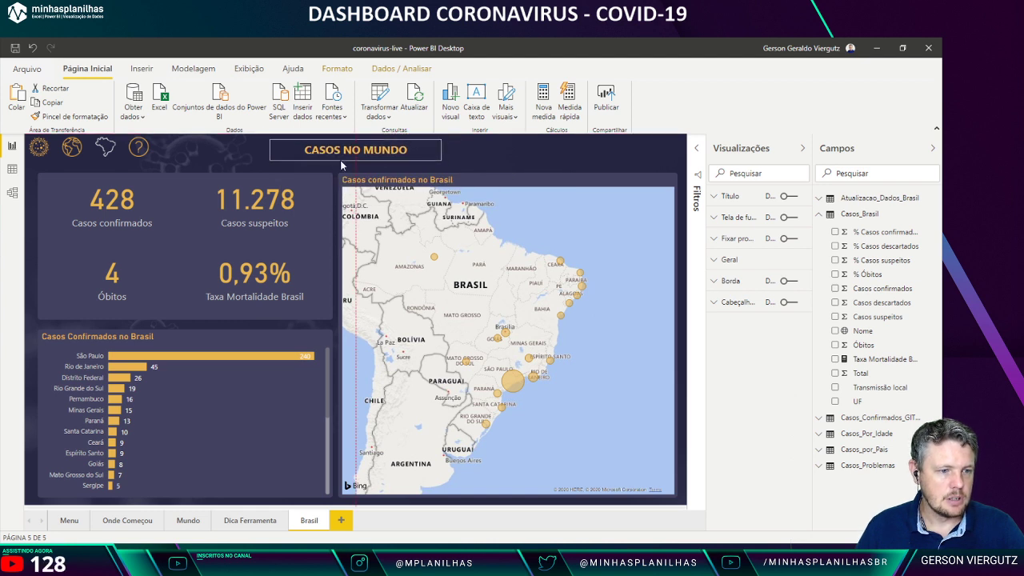
Step: Change the page title's text to CASOS NO BRASIL and deselect the text box
{"action": "left_click", "coordinate": [340, 157]}
{"action": "left_click", "coordinate": [527, 157]}
{"action": "left_click_drag", "start_coordinate": [363, 150], "coordinate": [436, 142]}
{"action": "type", "text": "Bra"}
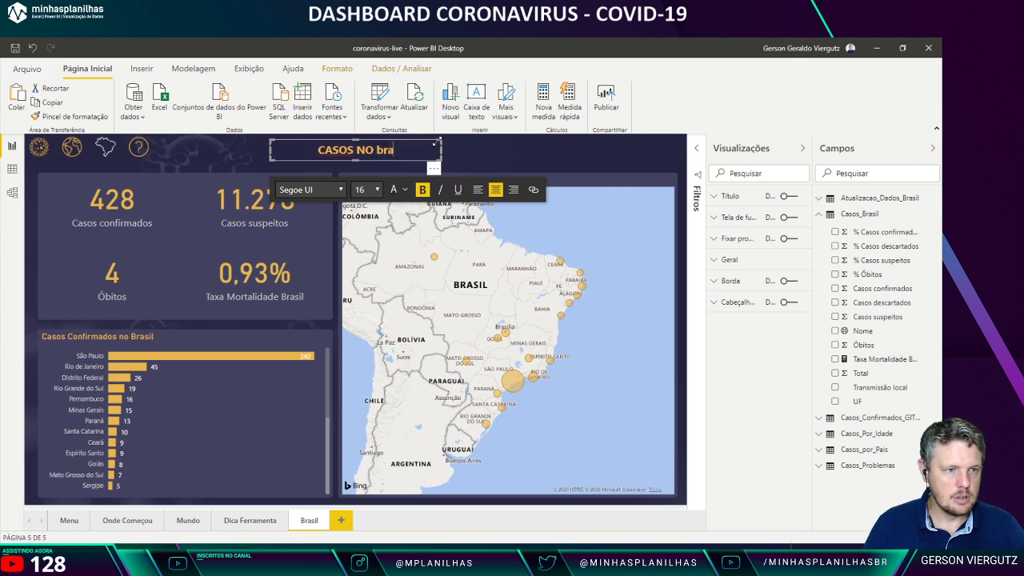
{"action": "key", "text": "BackSpace"}
{"action": "key", "text": "BackSpace"}
{"action": "key", "text": "BackSpace"}
{"action": "type", "text": "BRASIL"}
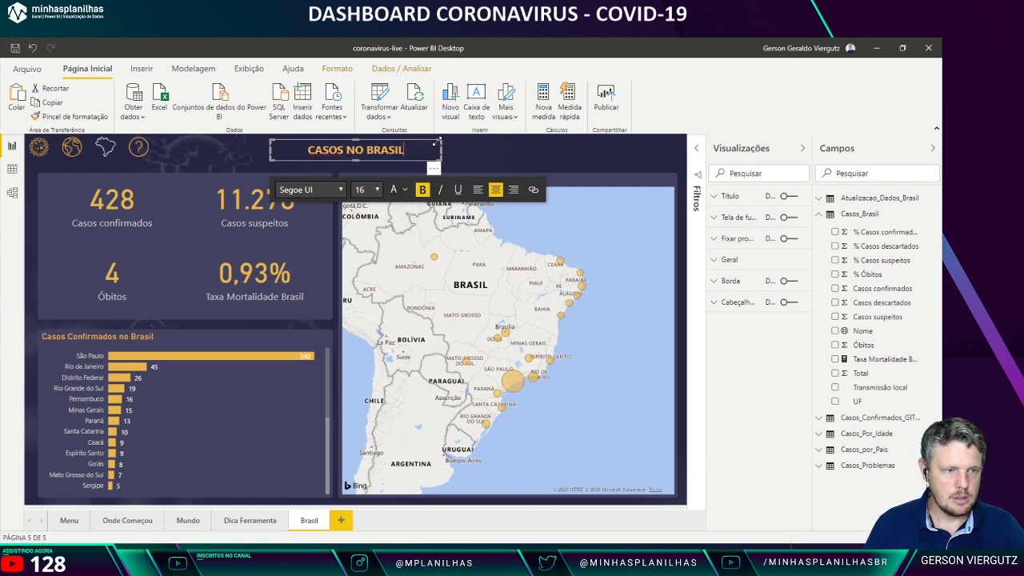
{"action": "left_click", "coordinate": [527, 149]}
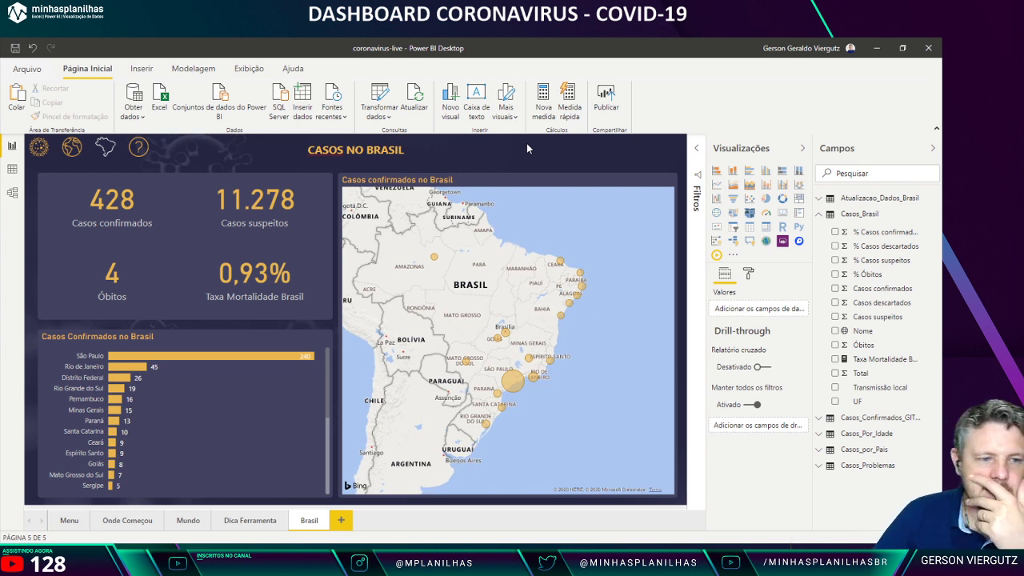
Step: Set the map style theme of the Casos confirmados no Brasil map to Escuro and deselect the map
{"action": "left_click", "coordinate": [539, 174]}
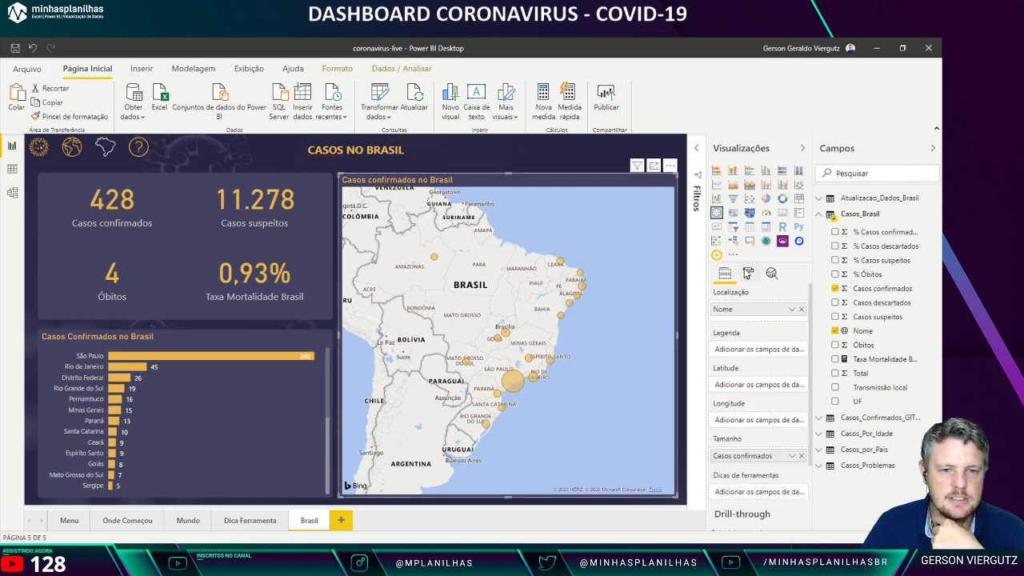
{"action": "left_click", "coordinate": [748, 274]}
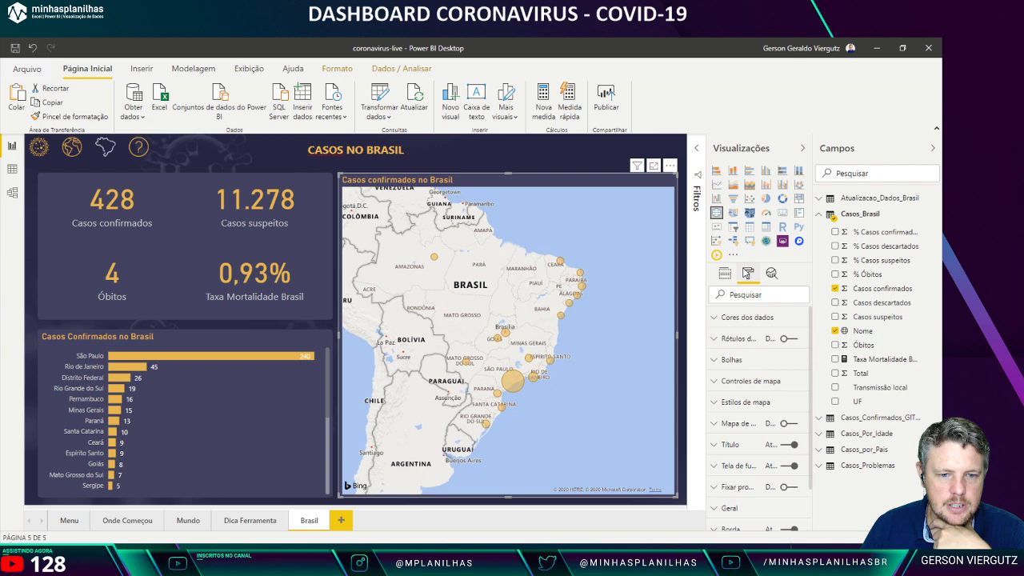
{"action": "left_click", "coordinate": [768, 404]}
{"action": "left_click", "coordinate": [763, 437]}
{"action": "left_click", "coordinate": [764, 464]}
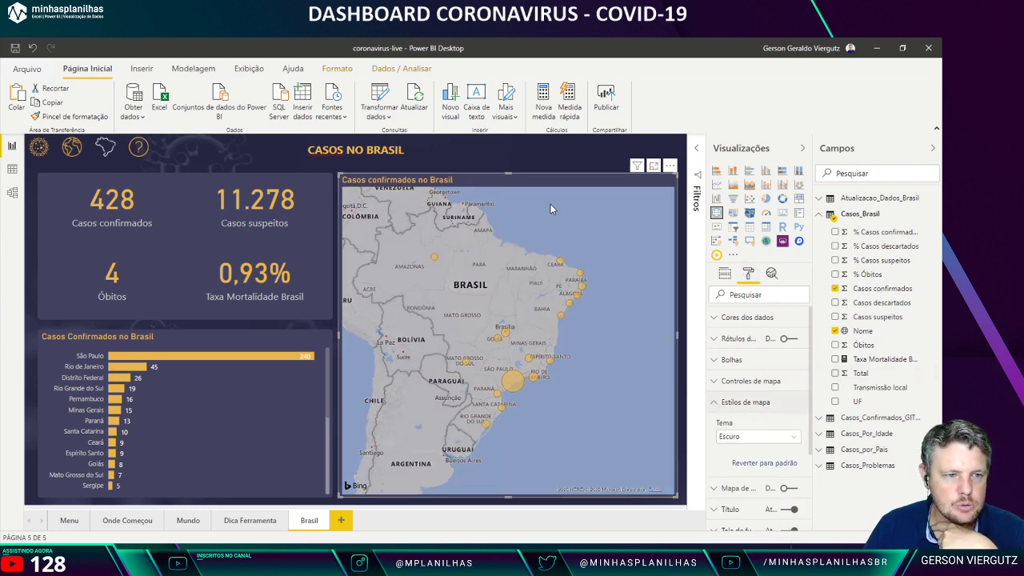
{"action": "left_click", "coordinate": [549, 168]}
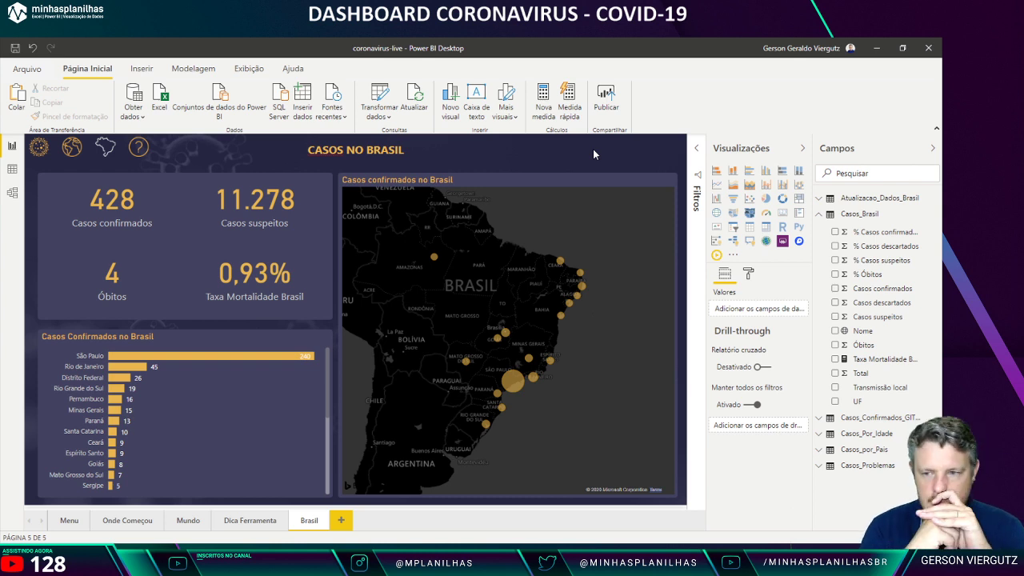
Step: Convert the bubble map to a filled map and test cross-filtering with São Paulo and Rio de Janeiro in the bar chart
{"action": "left_click", "coordinate": [502, 179]}
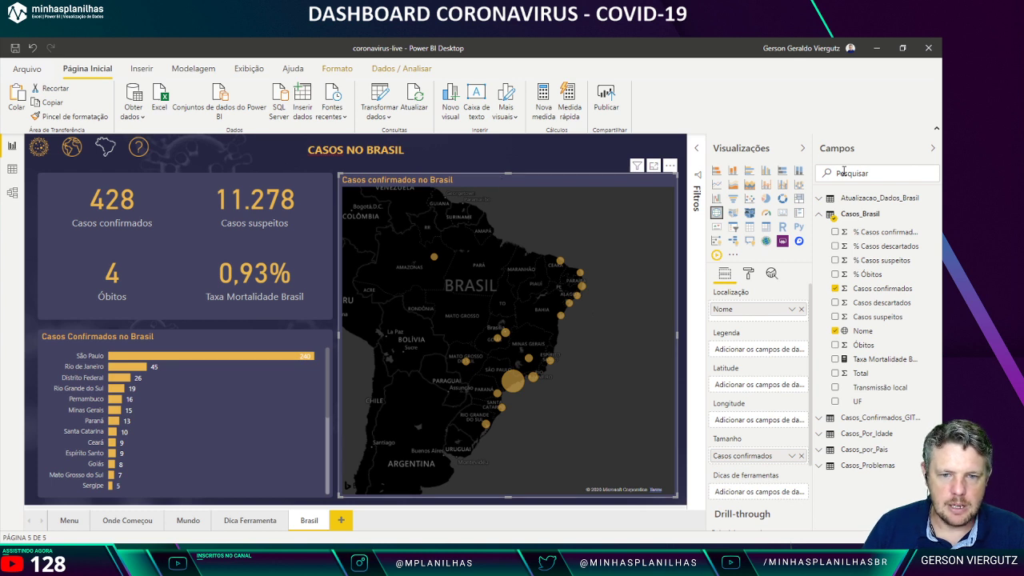
{"action": "left_click", "coordinate": [731, 216]}
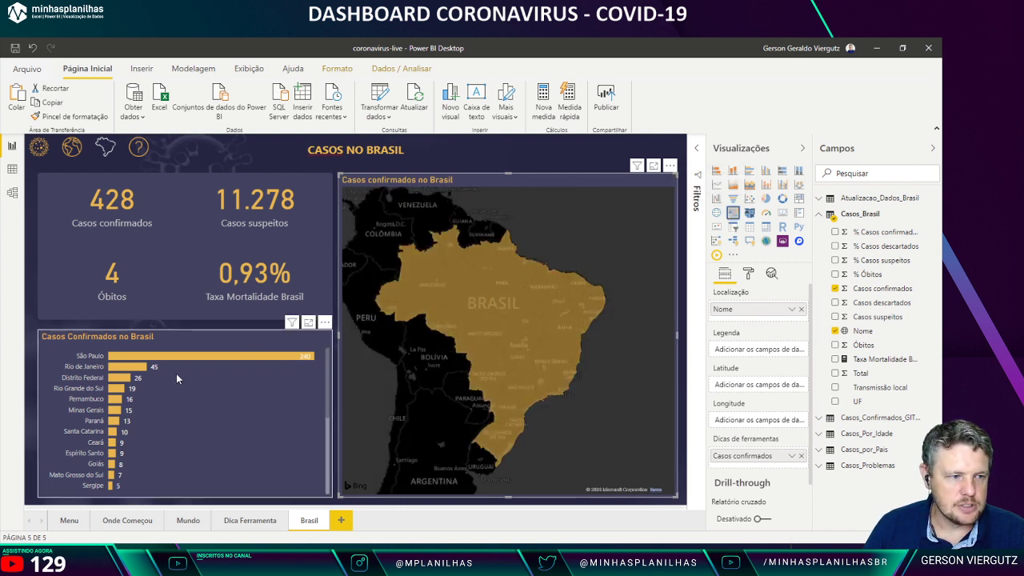
{"action": "left_click", "coordinate": [133, 360]}
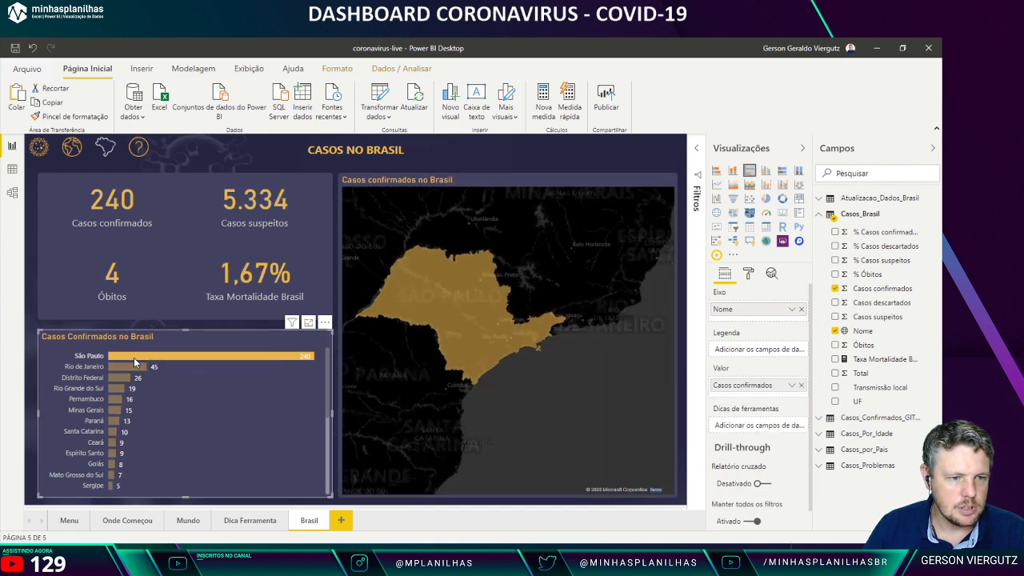
{"action": "left_click", "coordinate": [124, 369]}
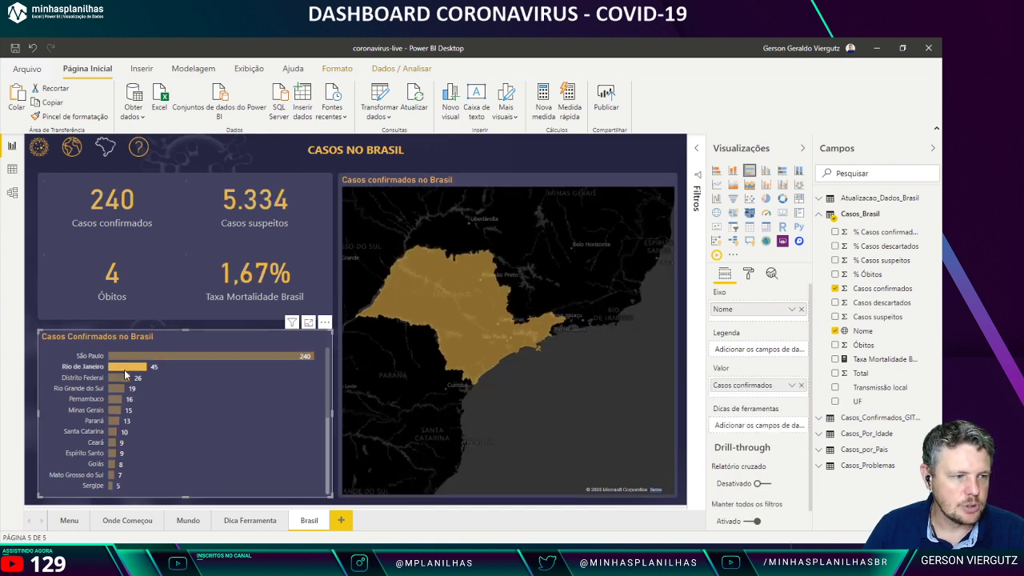
{"action": "left_click", "coordinate": [124, 370]}
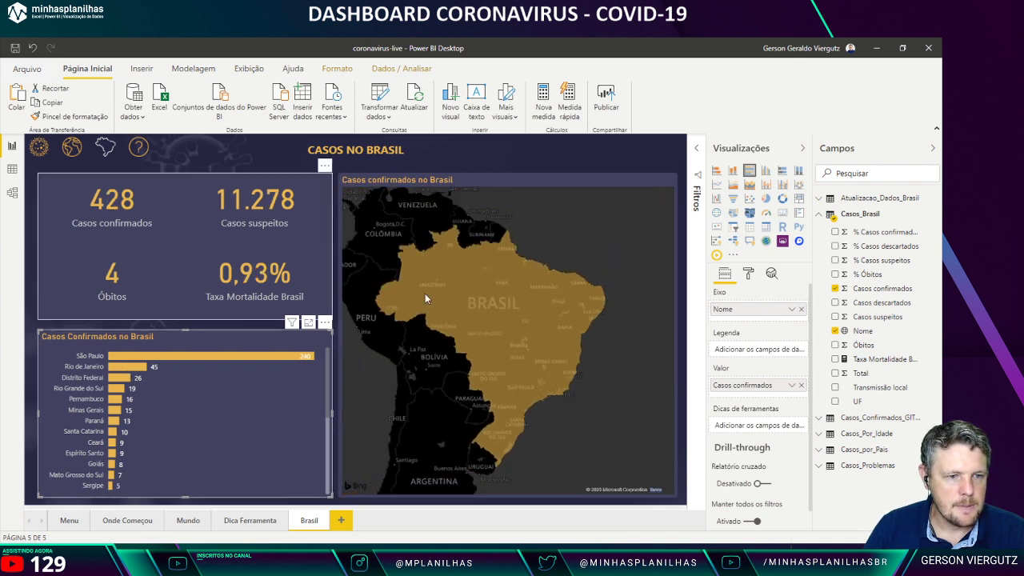
Step: Try UF as the filled map's legend and remove it again
{"action": "left_click", "coordinate": [596, 224]}
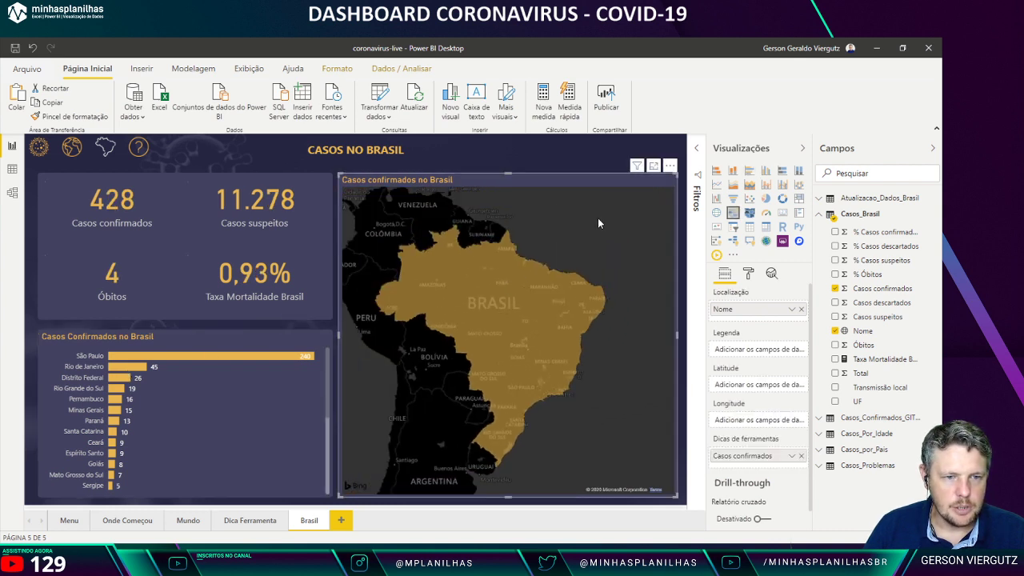
{"action": "left_click", "coordinate": [755, 274]}
{"action": "left_click", "coordinate": [724, 273]}
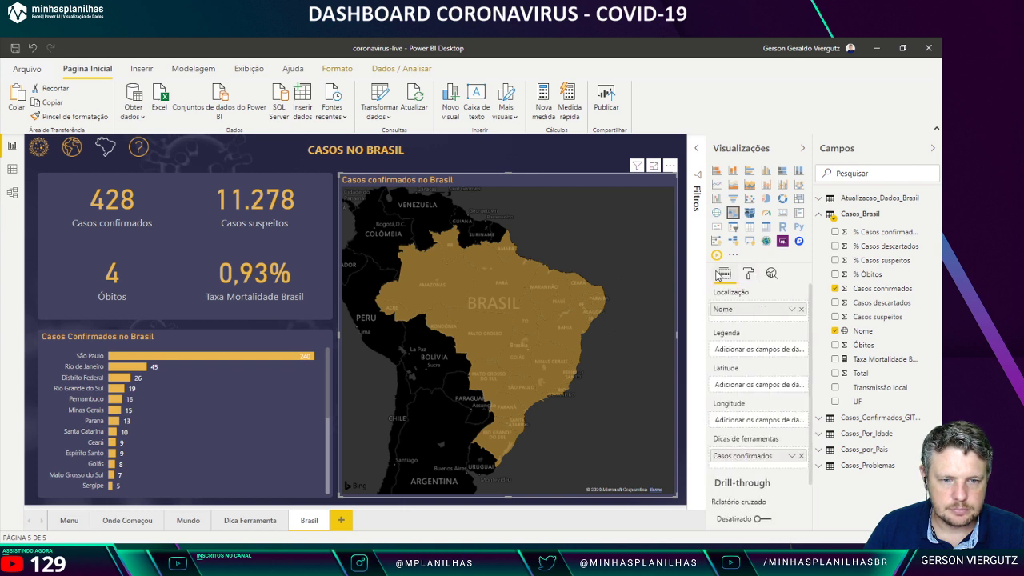
{"action": "left_click_drag", "start_coordinate": [871, 403], "coordinate": [760, 350]}
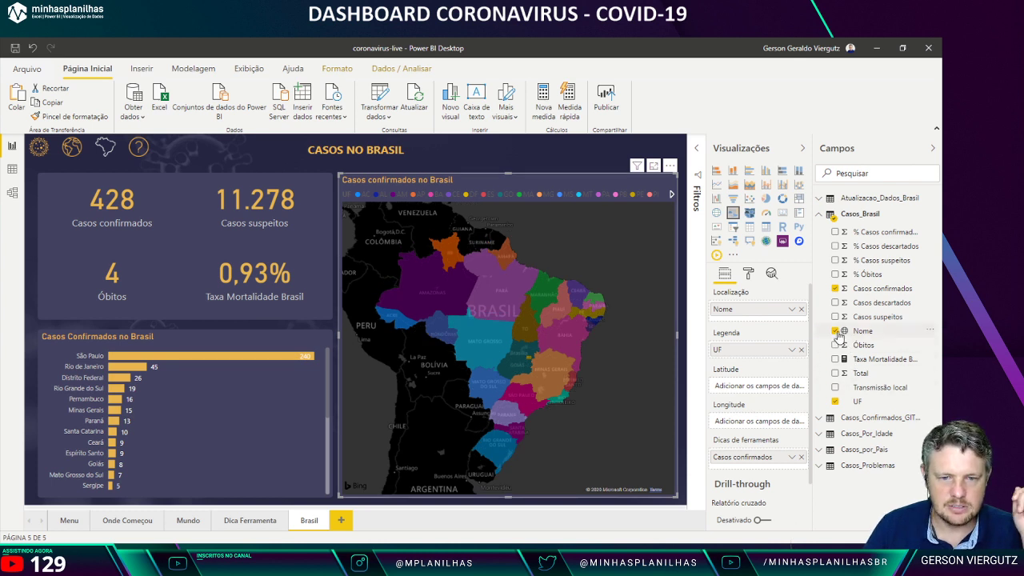
{"action": "left_click", "coordinate": [800, 351]}
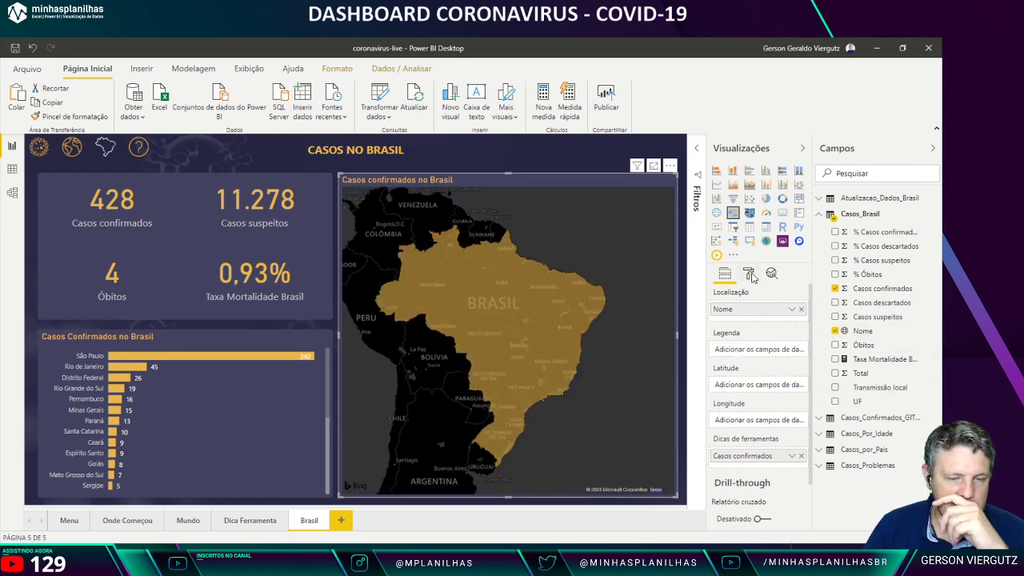
Step: Examine the filled map's state tooltips and its formatting options for data colours and map controls
{"action": "left_click", "coordinate": [750, 274]}
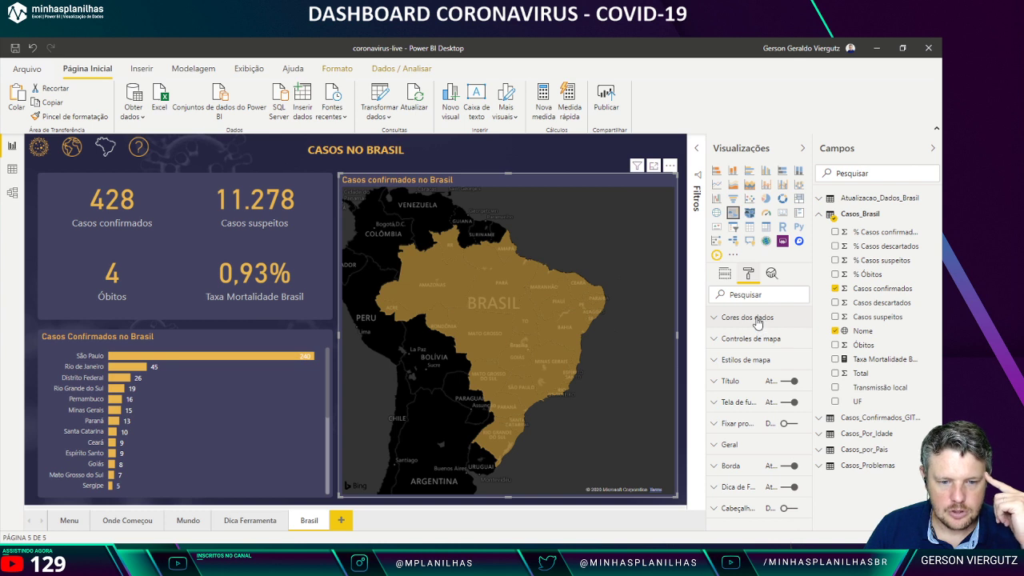
{"action": "left_click", "coordinate": [725, 276]}
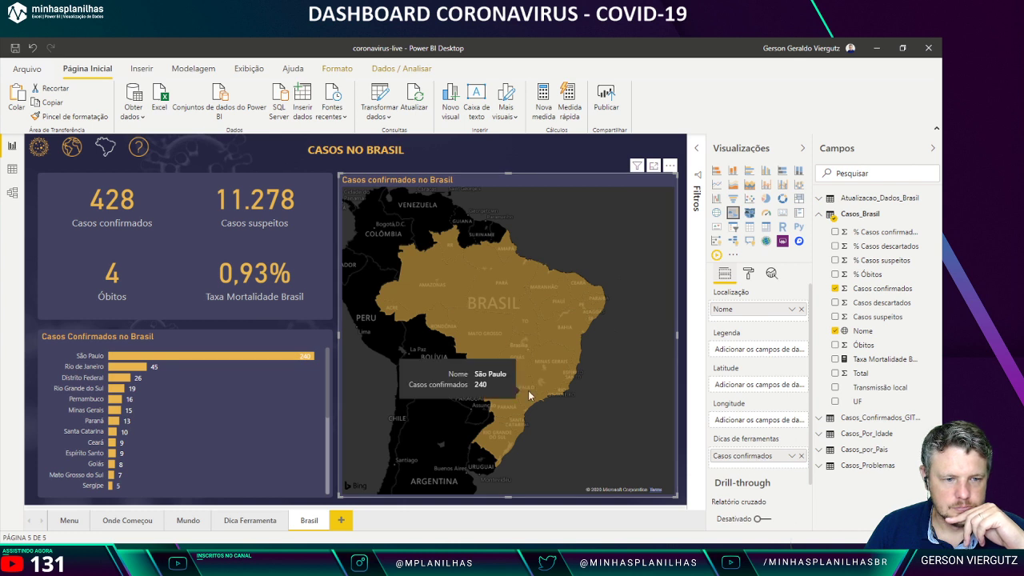
{"action": "mouse_move", "coordinate": [509, 424]}
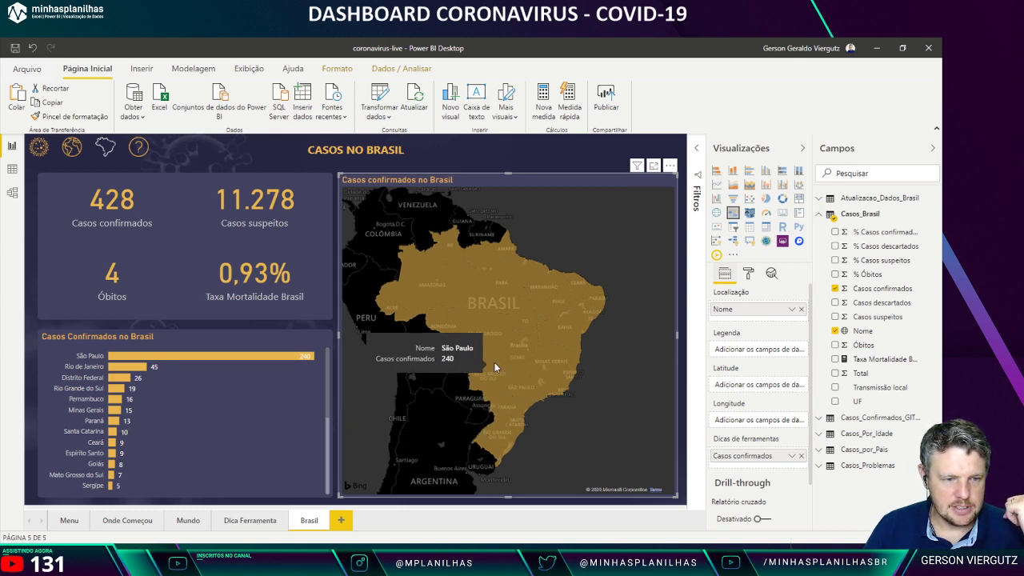
{"action": "left_click", "coordinate": [747, 274]}
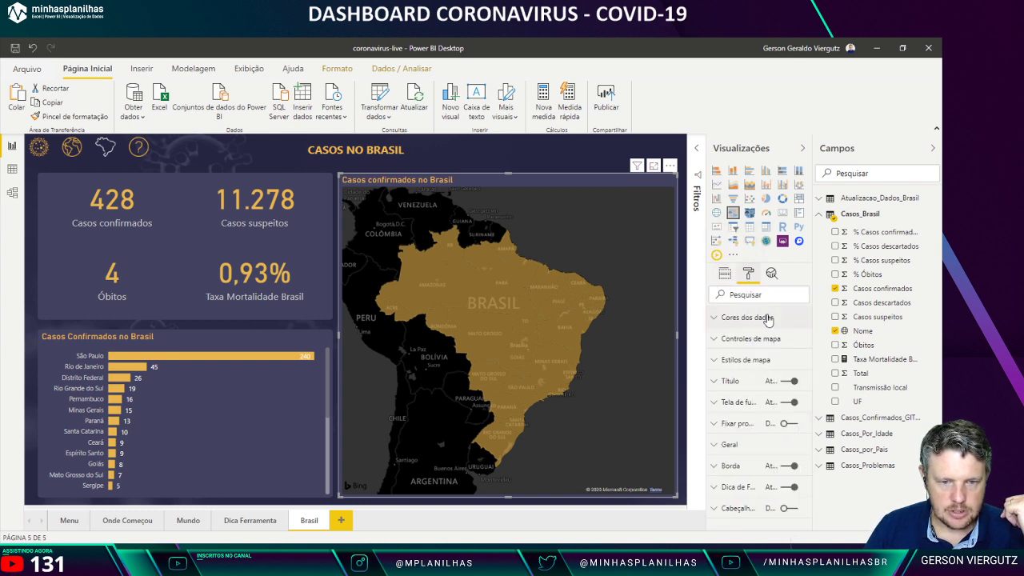
{"action": "left_click", "coordinate": [750, 342]}
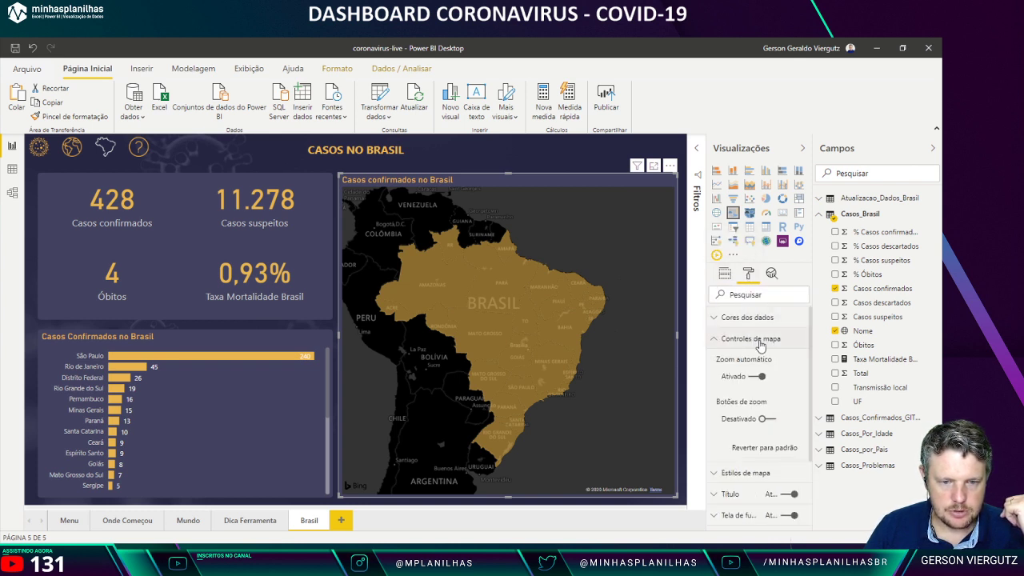
{"action": "left_click", "coordinate": [760, 342]}
{"action": "left_click", "coordinate": [756, 319]}
{"action": "left_click", "coordinate": [757, 320]}
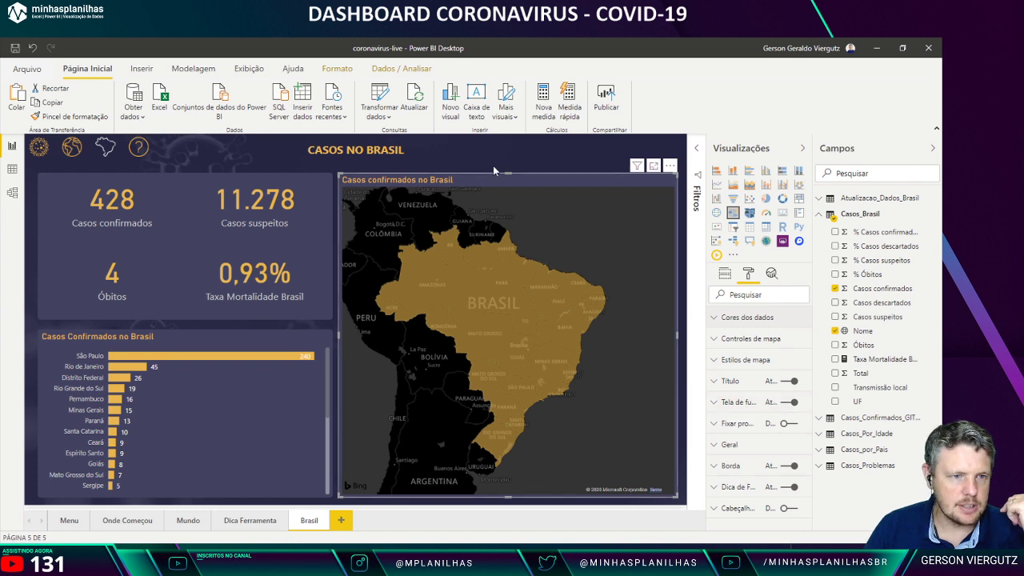
Step: Select Pará on the map and edit the visual interactions so that the map filters the Casos Confirmados no Brasil bar chart
{"action": "left_click", "coordinate": [492, 285]}
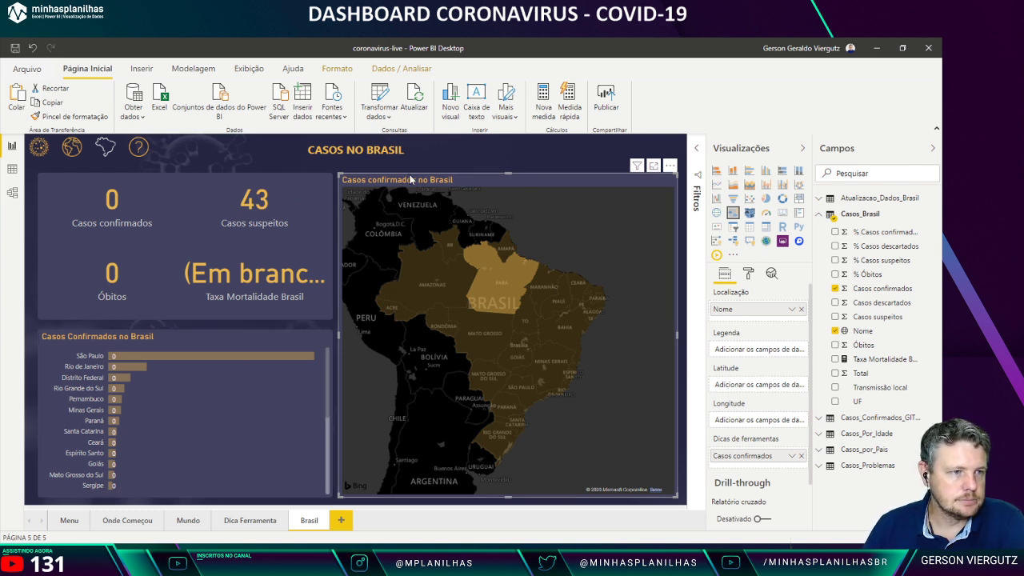
{"action": "left_click", "coordinate": [337, 69]}
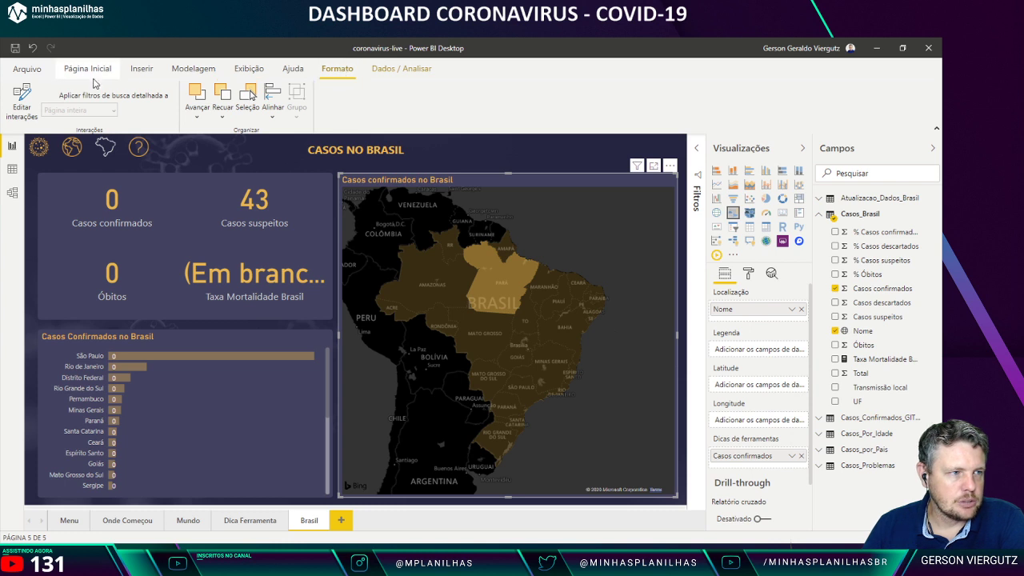
{"action": "left_click", "coordinate": [22, 101]}
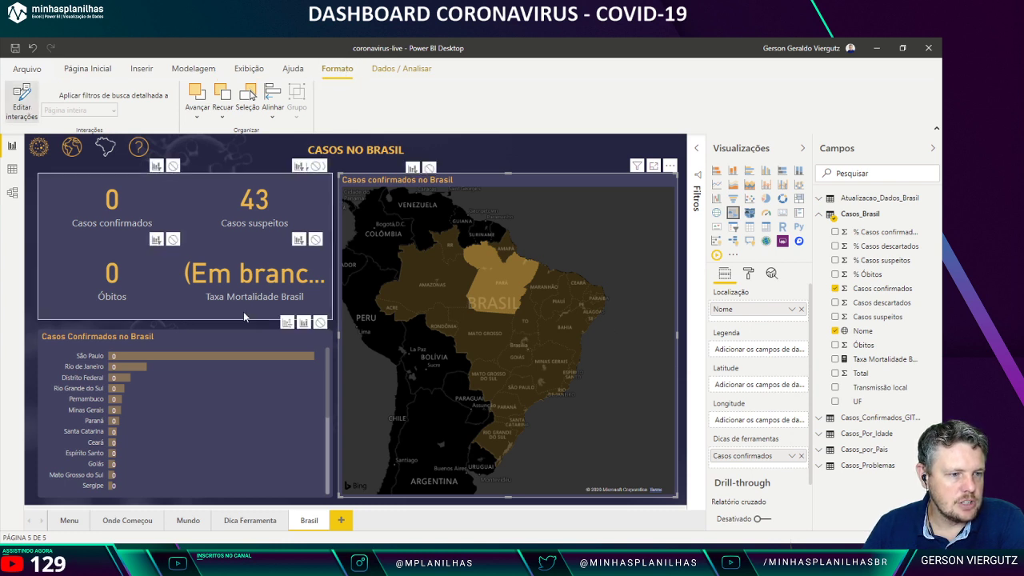
{"action": "left_click", "coordinate": [124, 376]}
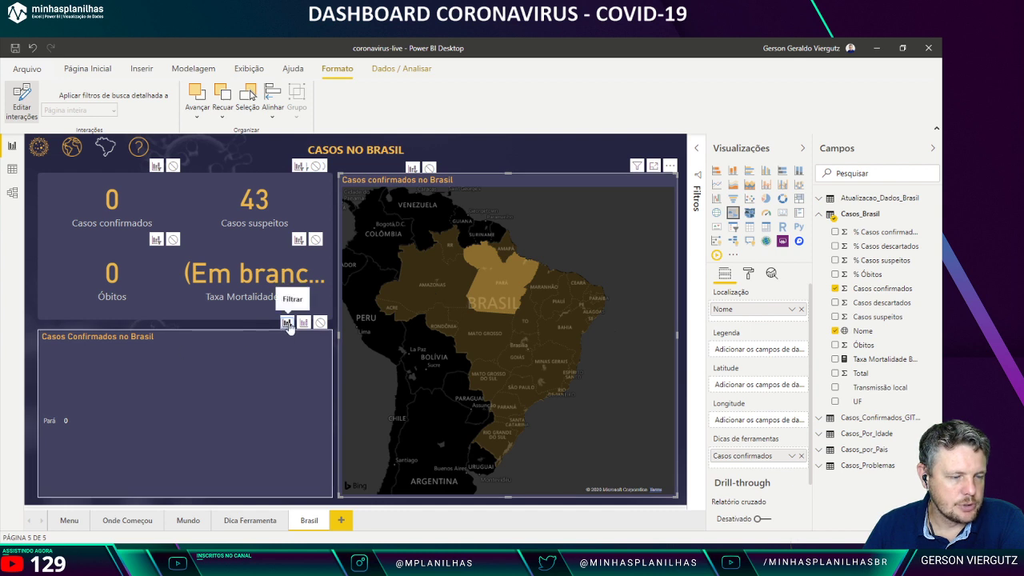
{"action": "left_click", "coordinate": [22, 101]}
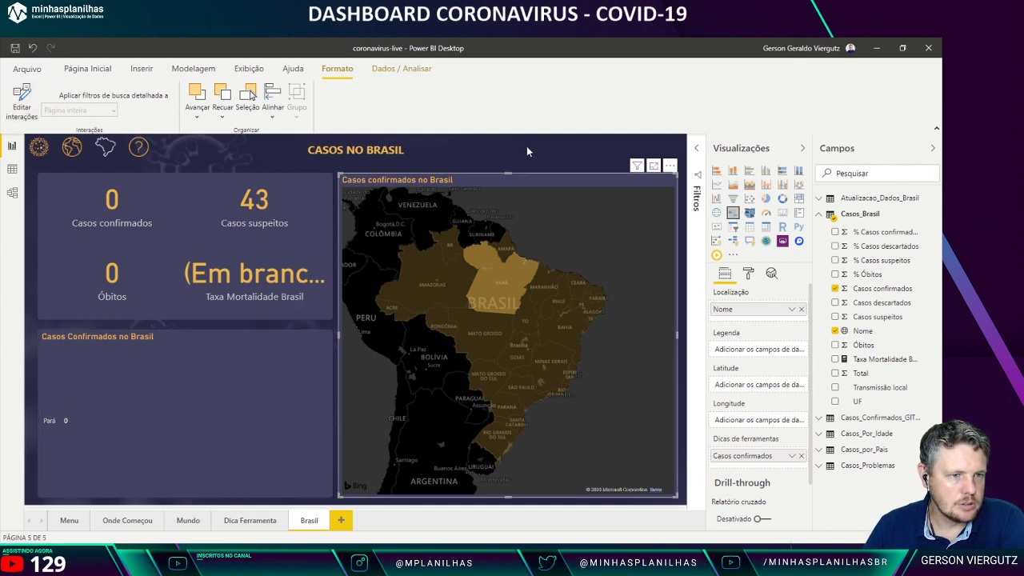
Step: Test the map's filtering of the cards and bar chart by selecting São Paulo, Mato Grosso do Sul and Piauí
{"action": "left_click", "coordinate": [514, 392]}
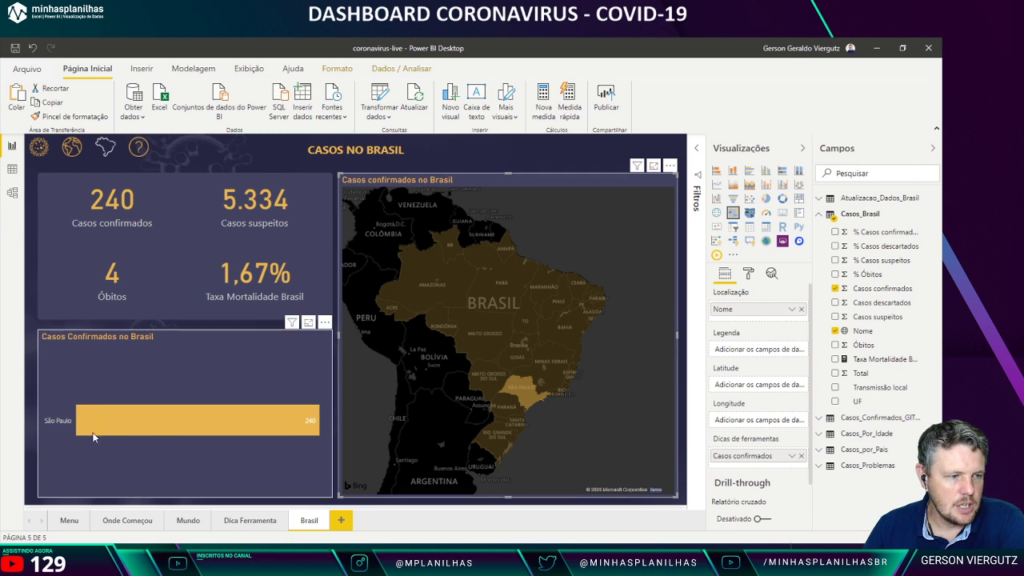
{"action": "left_click", "coordinate": [486, 381]}
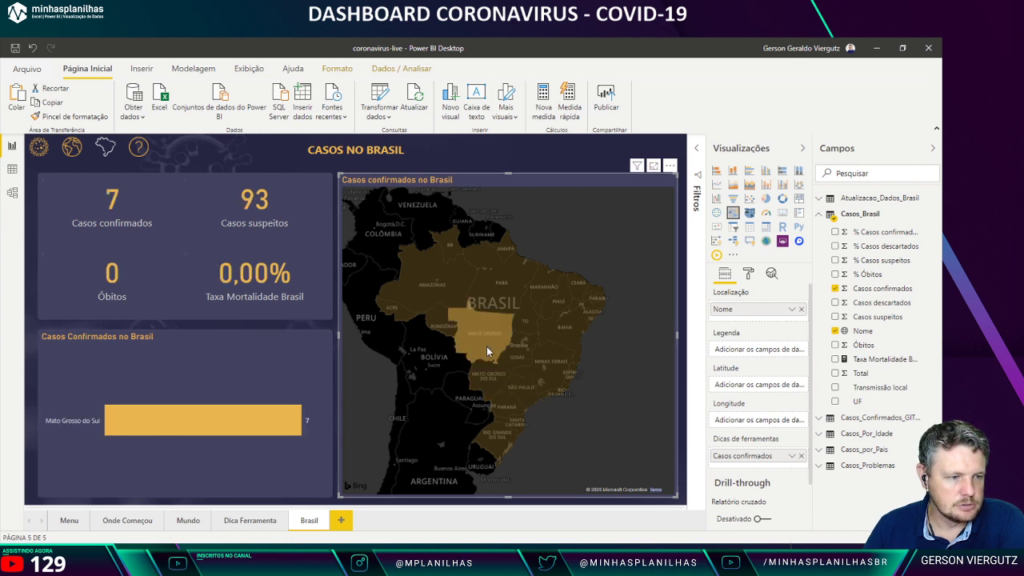
{"action": "left_click", "coordinate": [552, 312]}
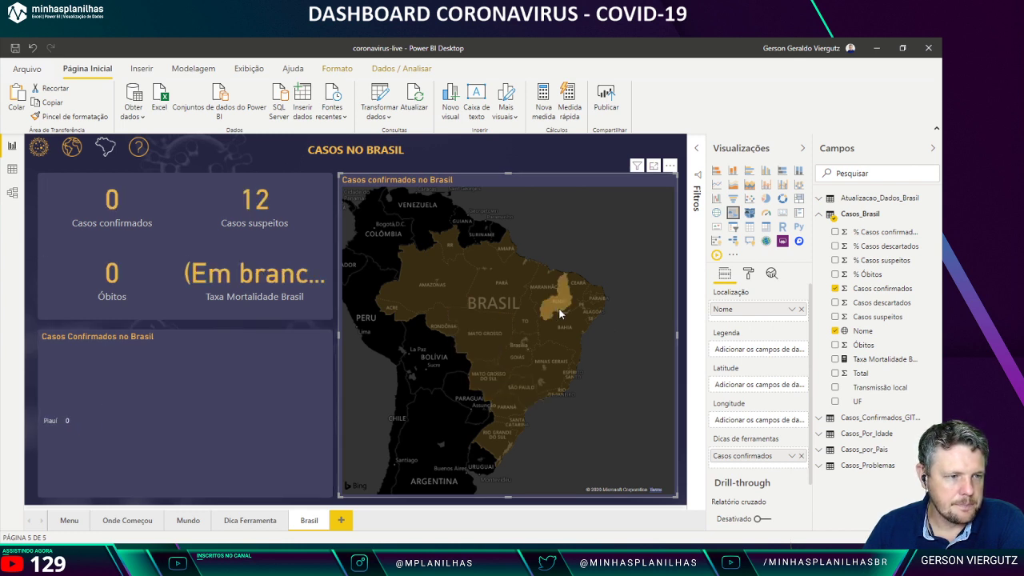
{"action": "mouse_move", "coordinate": [516, 309]}
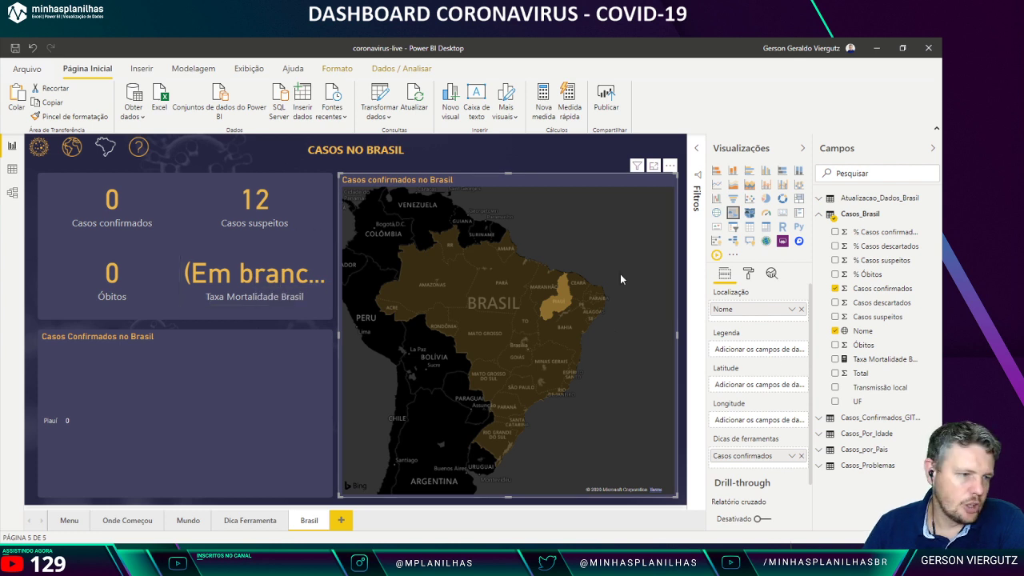
Step: Append +0 to the Taxa Mortalidade Brasil measure, collapse the formula editor and clear the Piauí selection on the map
{"action": "left_click", "coordinate": [868, 359]}
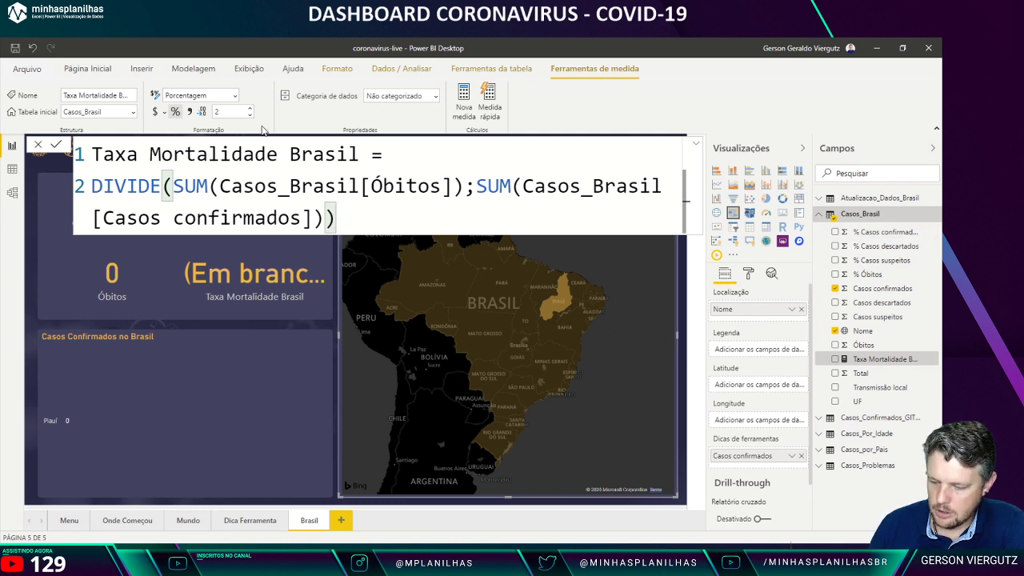
{"action": "type", "text": "+0"}
{"action": "key", "text": "Return"}
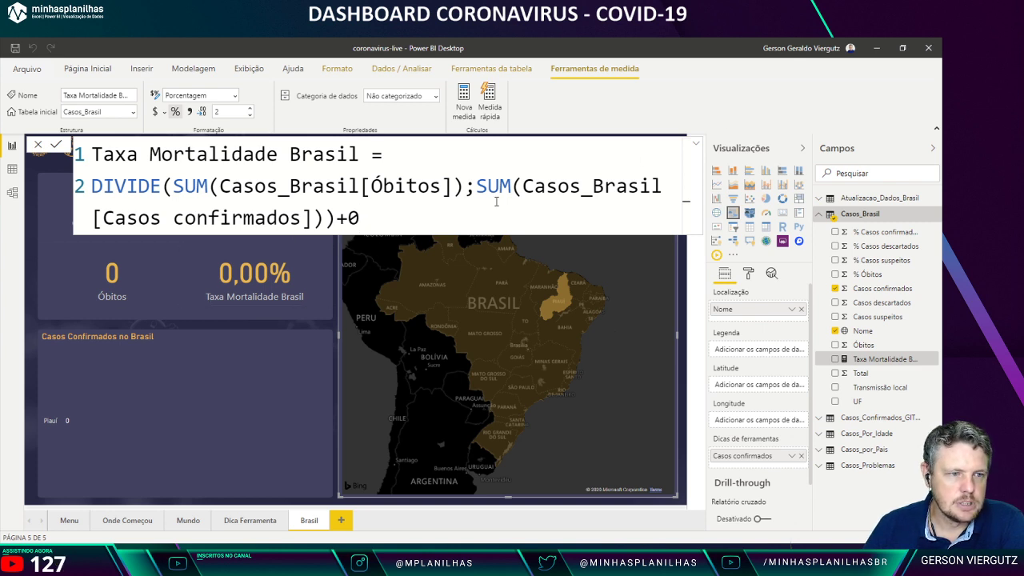
{"action": "left_click", "coordinate": [424, 188]}
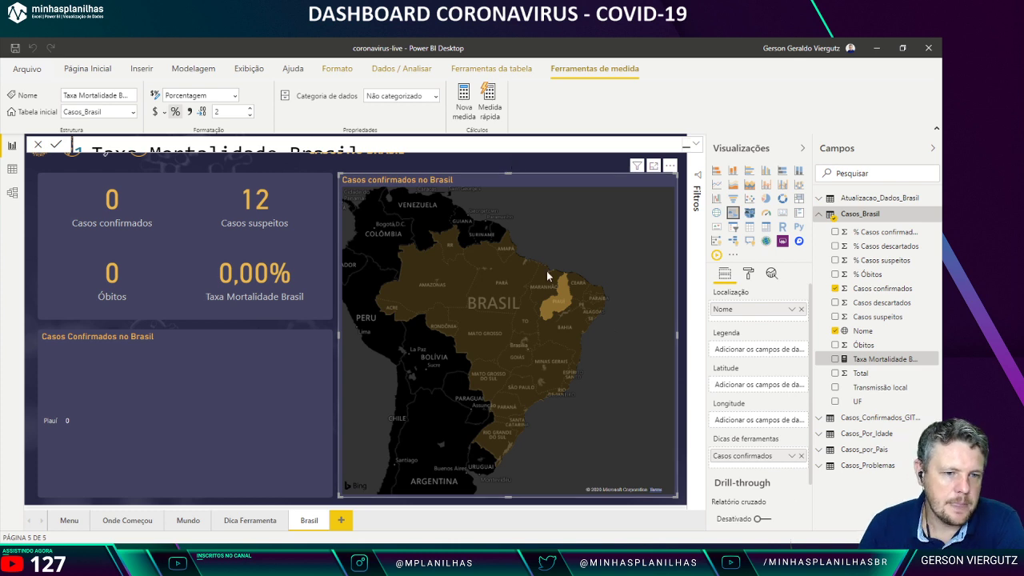
{"action": "left_click", "coordinate": [560, 303]}
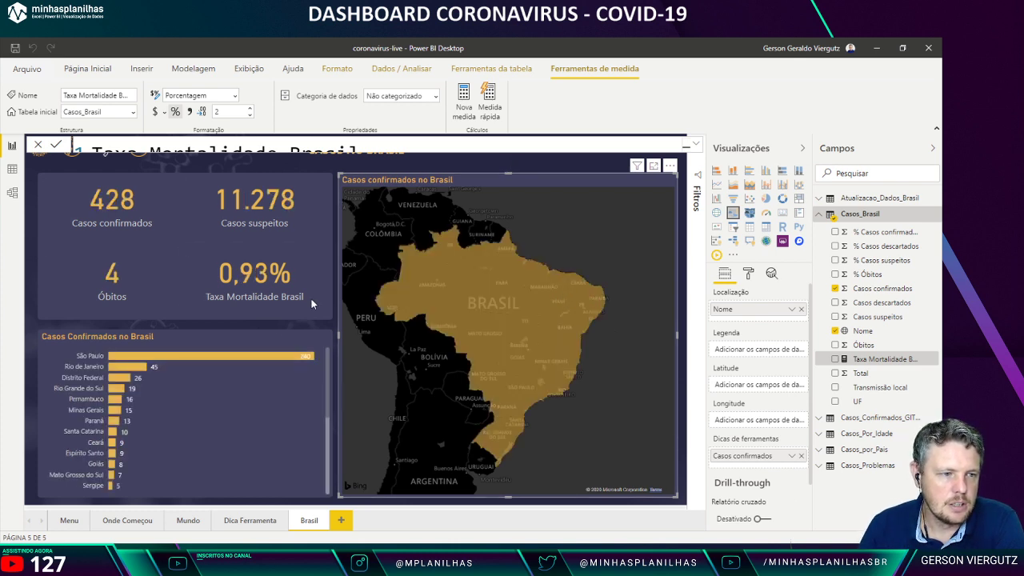
Step: Test the bar chart's filtering of the map by selecting Pernambuco and clearing the selection
{"action": "left_click", "coordinate": [119, 398]}
{"action": "left_click", "coordinate": [119, 398]}
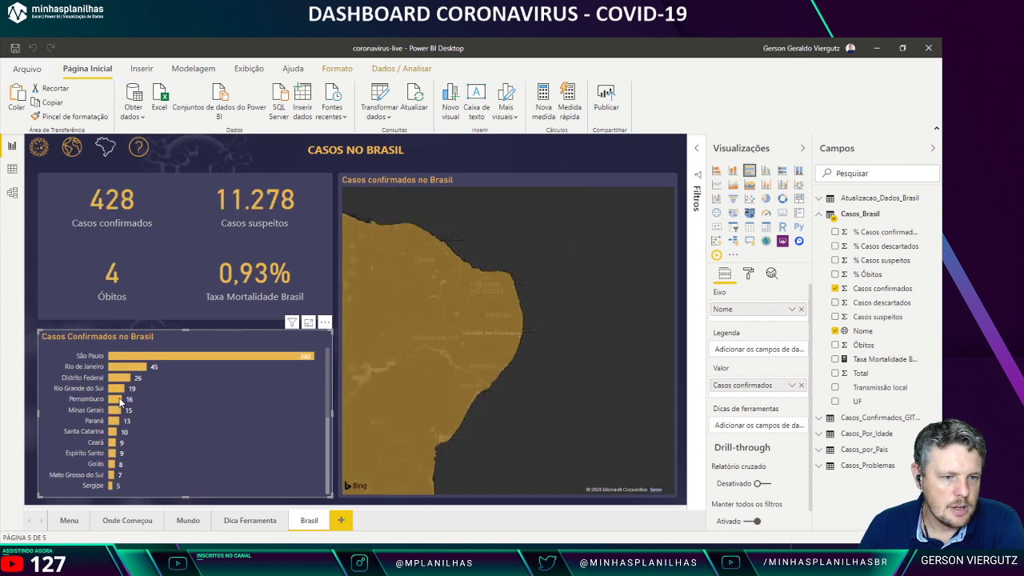
{"action": "mouse_move", "coordinate": [388, 295]}
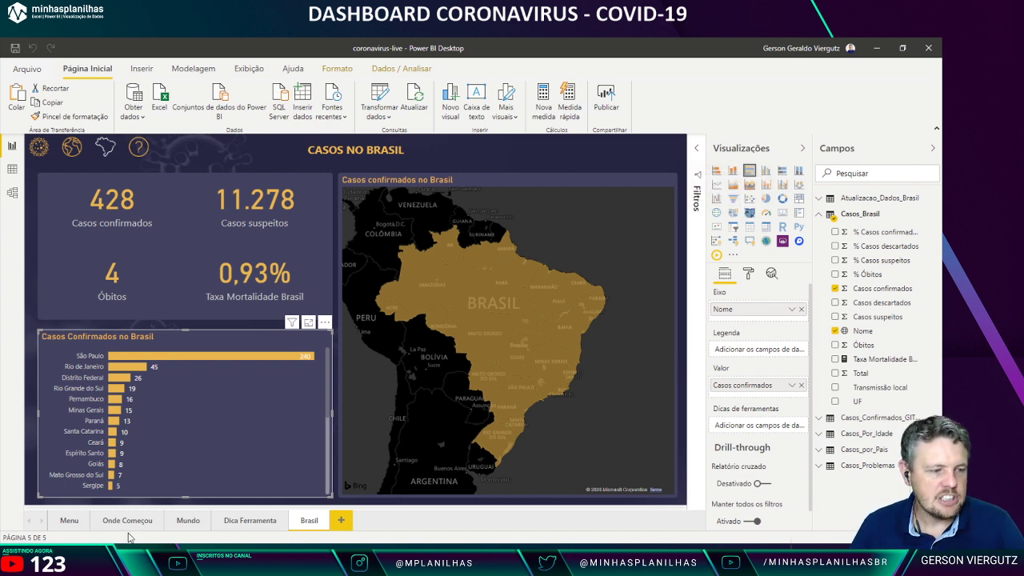
Step: Insert a blank button on the Menu page and fit it over the COMO TUDO COMEÇOU icon and label
{"action": "left_click", "coordinate": [70, 521]}
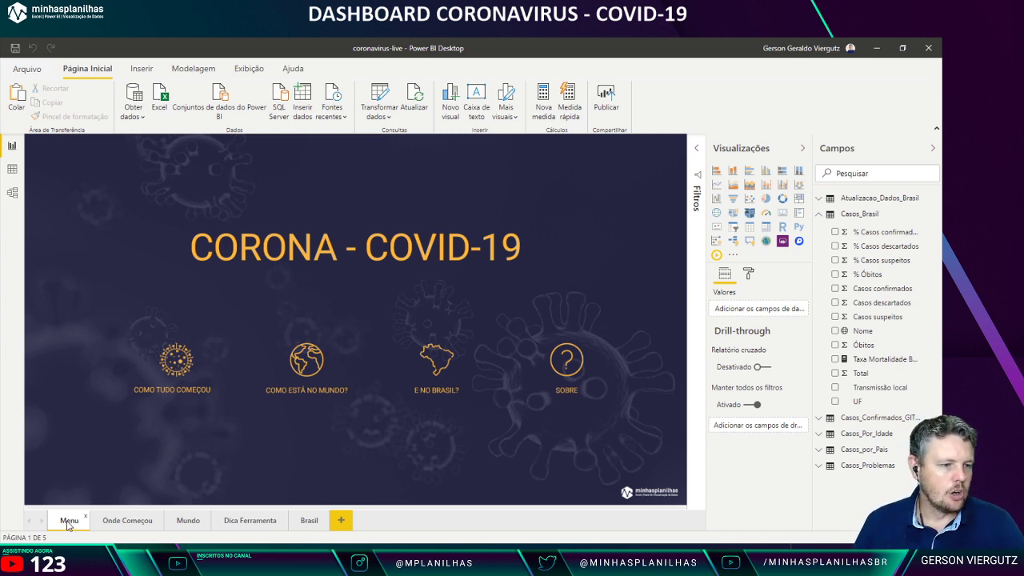
{"action": "left_click", "coordinate": [141, 68]}
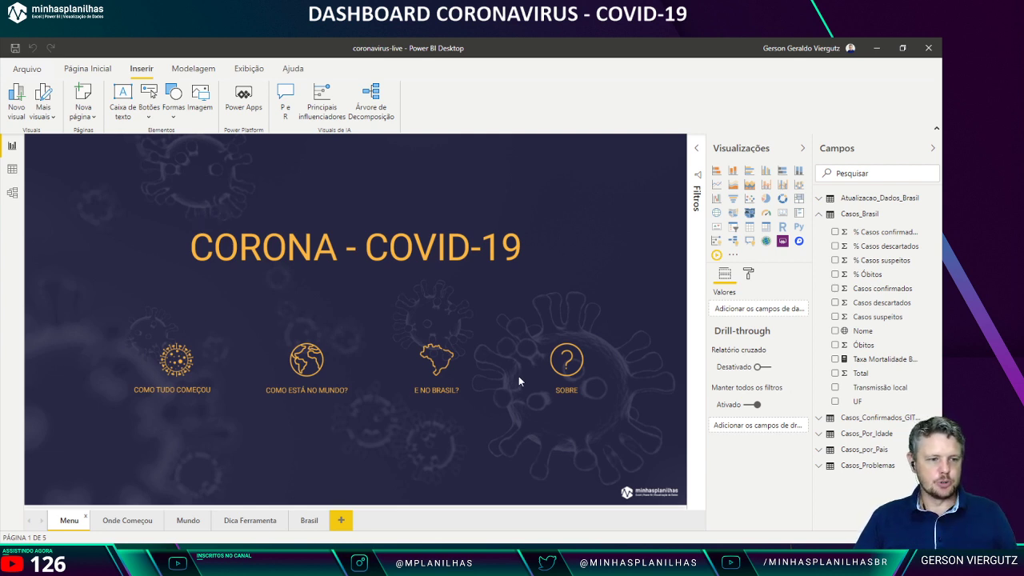
{"action": "left_click", "coordinate": [149, 108]}
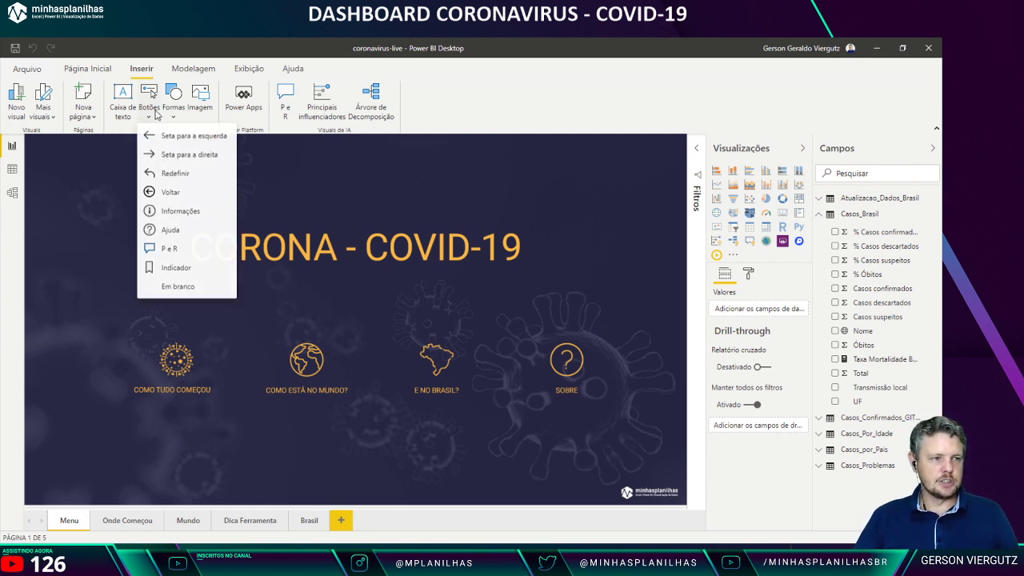
{"action": "left_click", "coordinate": [179, 293]}
{"action": "left_click_drag", "start_coordinate": [50, 151], "coordinate": [220, 397]}
{"action": "left_click", "coordinate": [322, 321]}
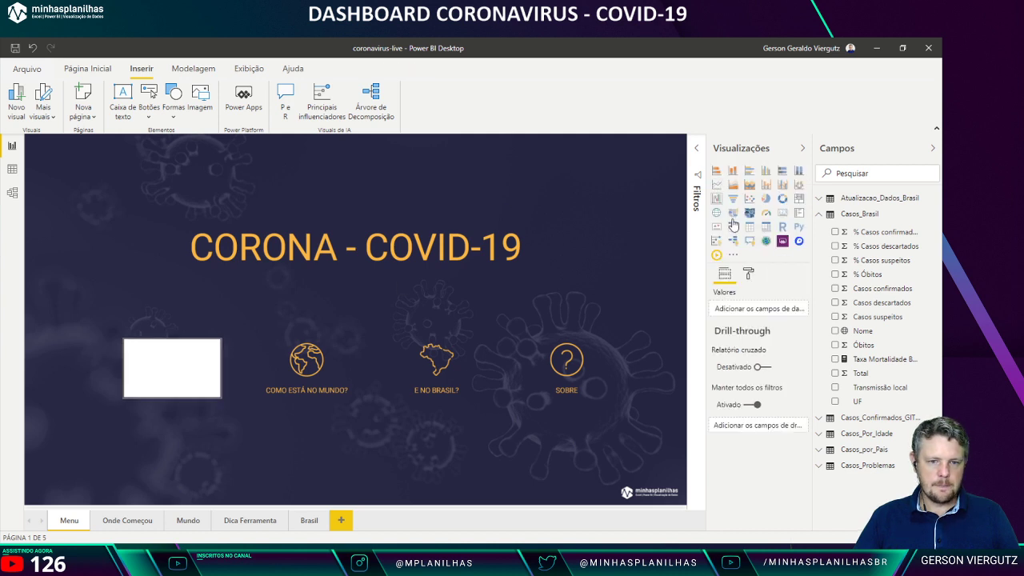
Step: Make the blank button invisible by turning off its visual header, background, outline and icon
{"action": "left_click", "coordinate": [750, 273]}
{"action": "left_click", "coordinate": [176, 358]}
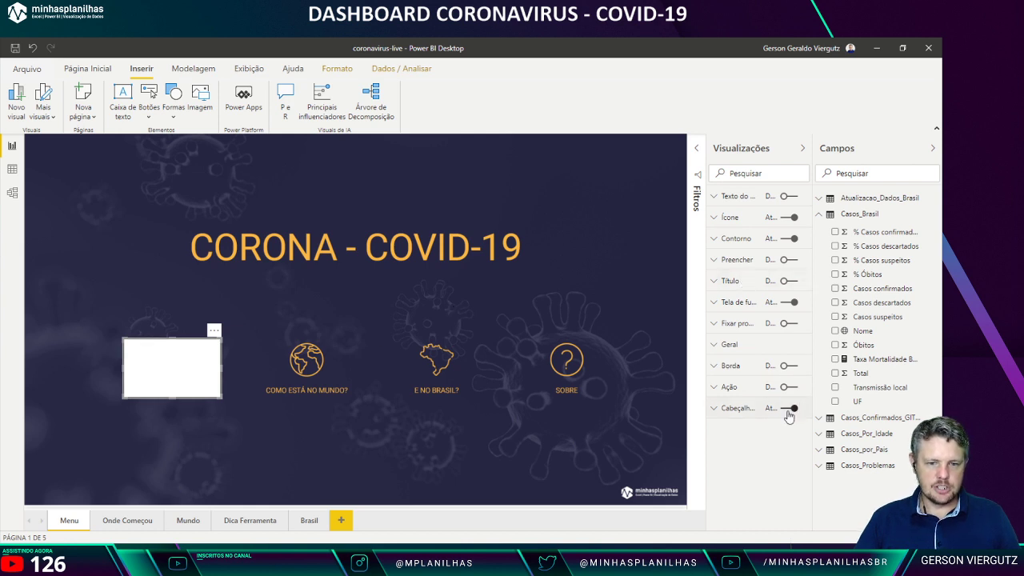
{"action": "left_click", "coordinate": [789, 304]}
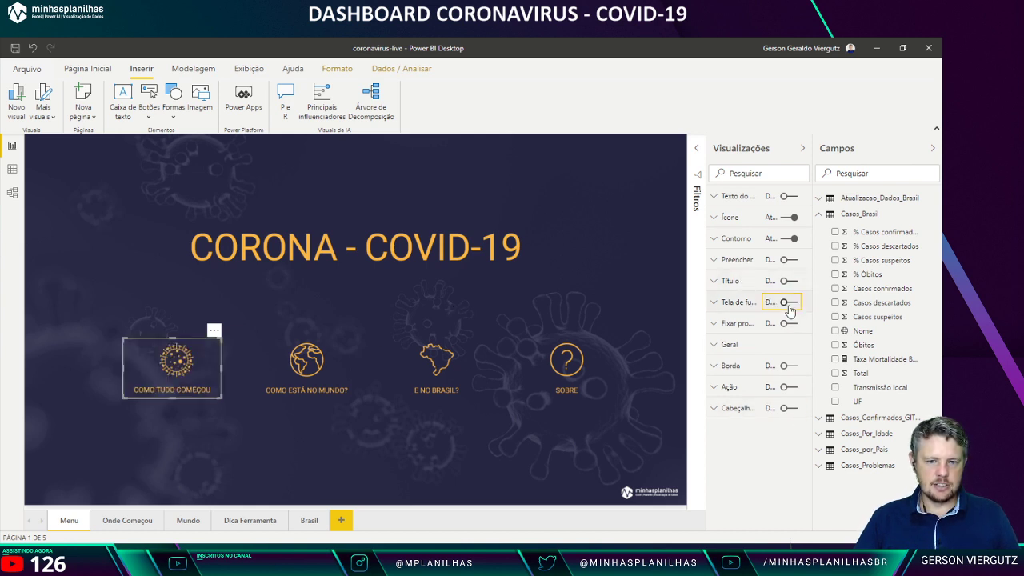
{"action": "left_click", "coordinate": [790, 238]}
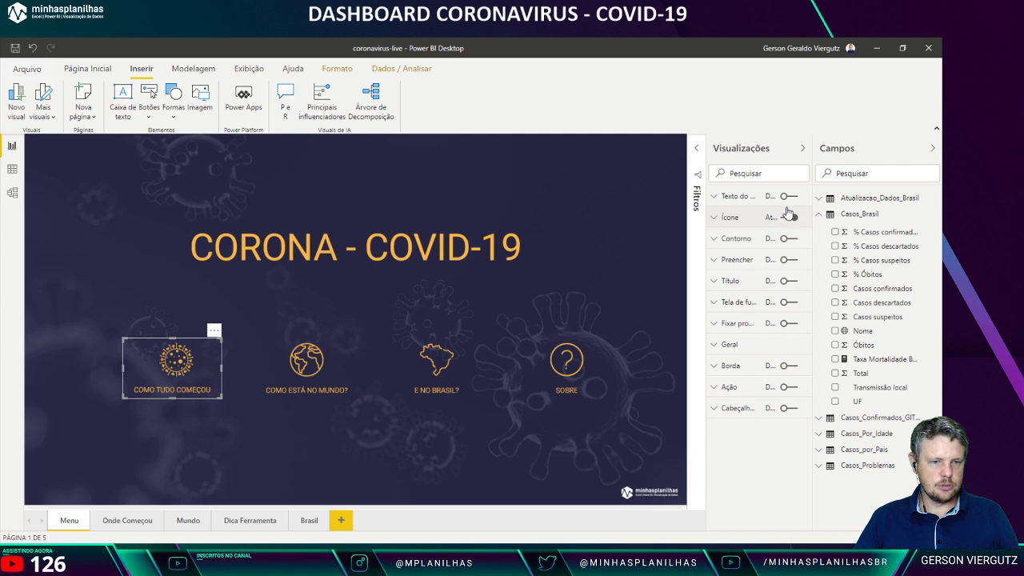
{"action": "left_click", "coordinate": [789, 217]}
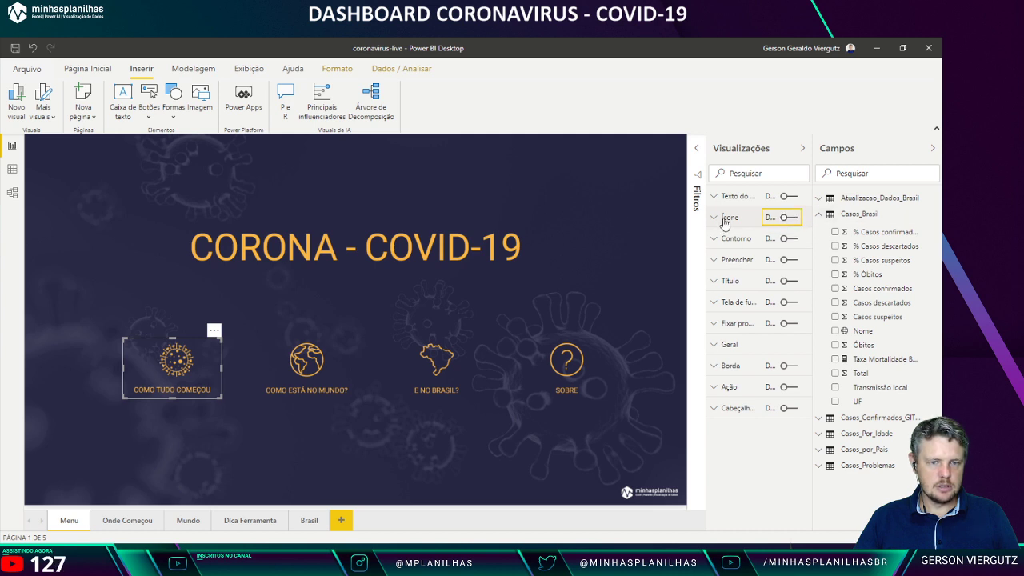
{"action": "left_click", "coordinate": [612, 205]}
{"action": "left_click", "coordinate": [157, 345]}
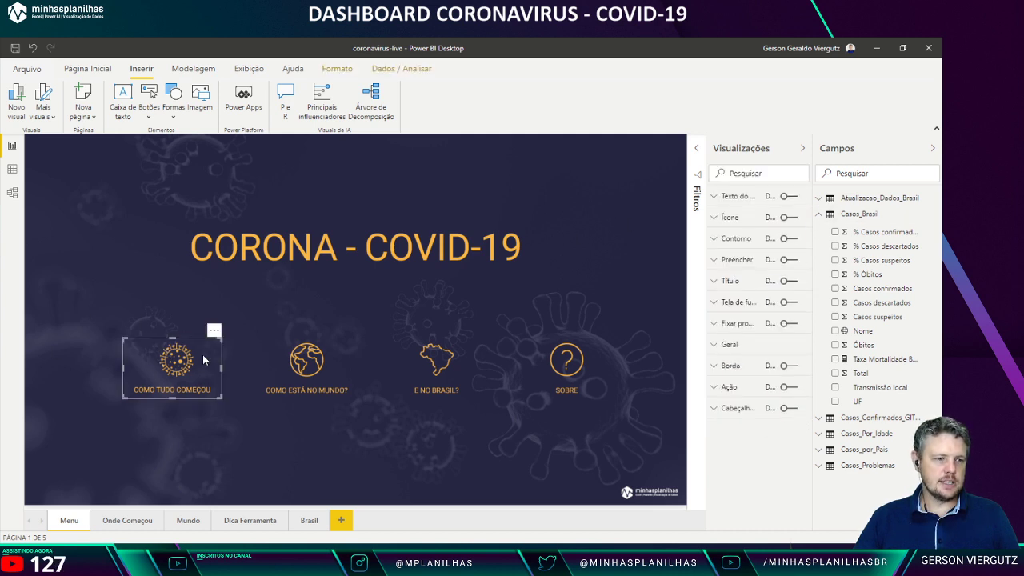
Step: Turn on the button's action with type Navegação na página and destination Onde Começou
{"action": "left_click", "coordinate": [729, 387]}
{"action": "left_click", "coordinate": [789, 387]}
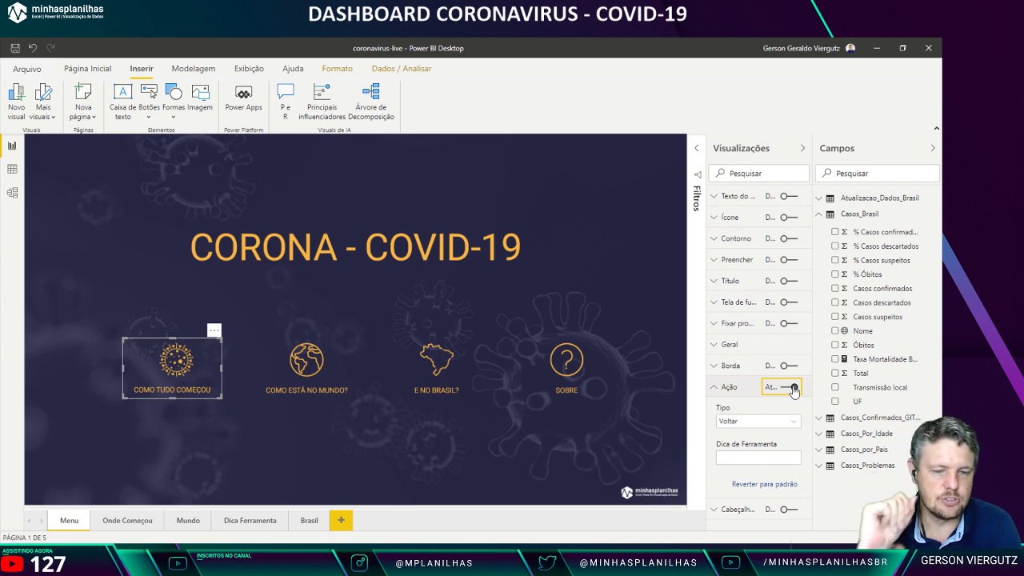
{"action": "left_click", "coordinate": [784, 424]}
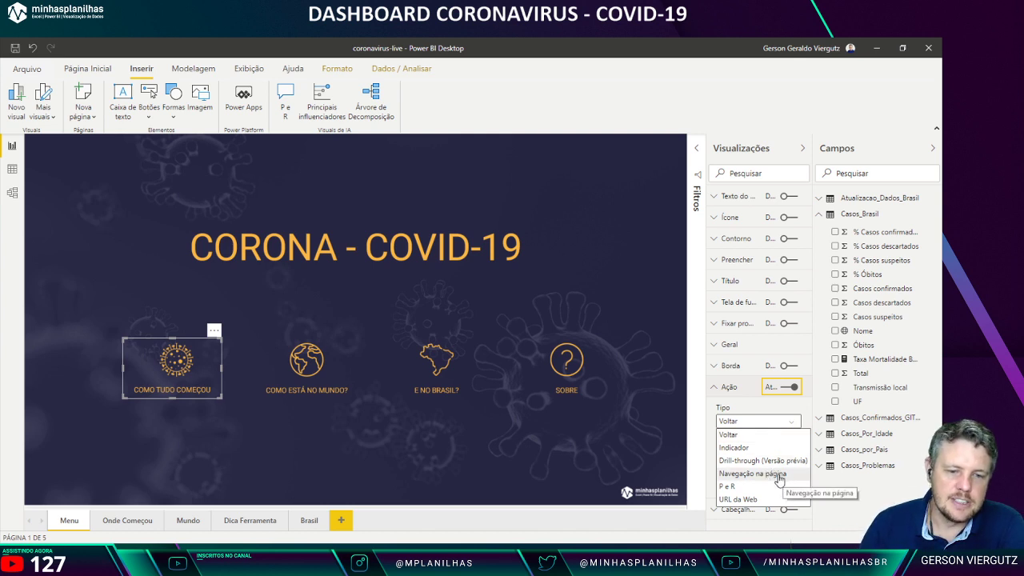
{"action": "left_click", "coordinate": [748, 475]}
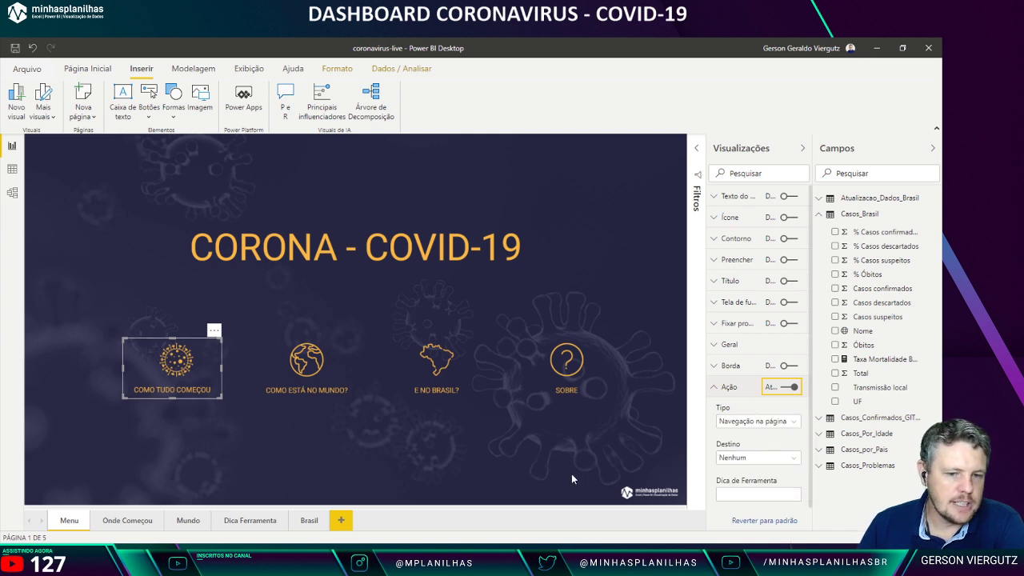
{"action": "left_click", "coordinate": [733, 457]}
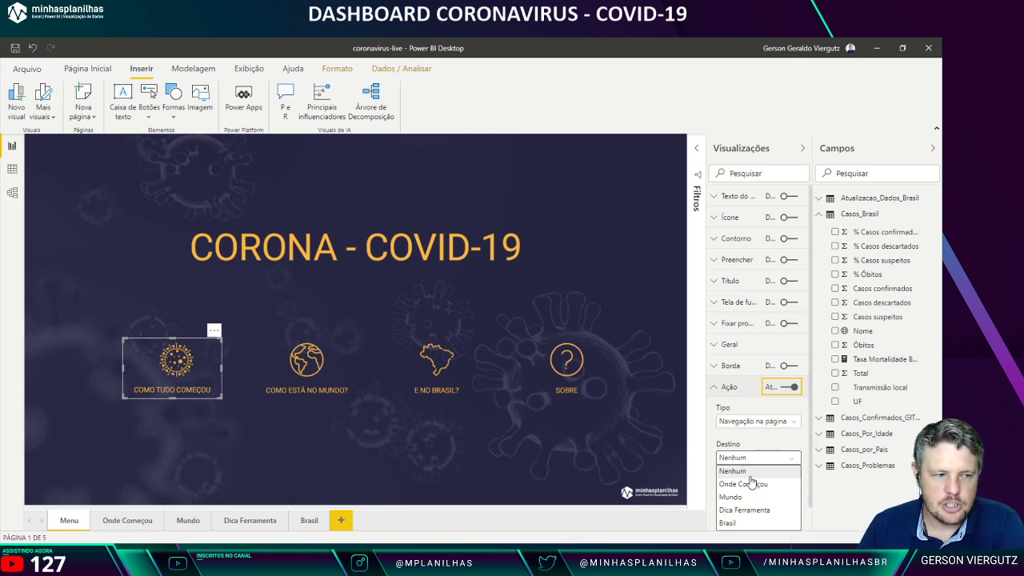
{"action": "left_click", "coordinate": [750, 484]}
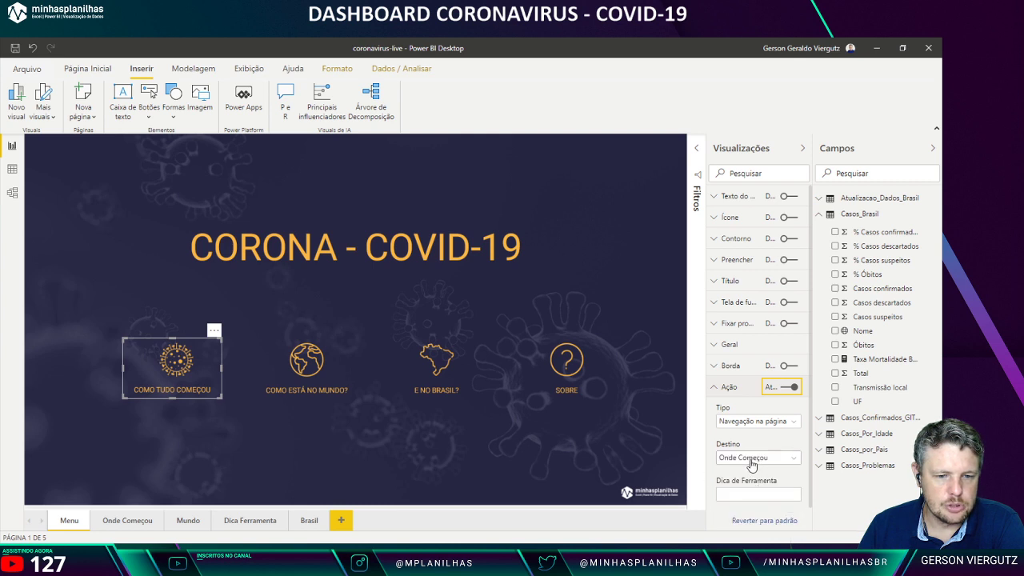
Step: Test the COMO TUDO COMEÇOU button's page navigation and return to the Menu page
{"action": "left_click", "coordinate": [264, 459]}
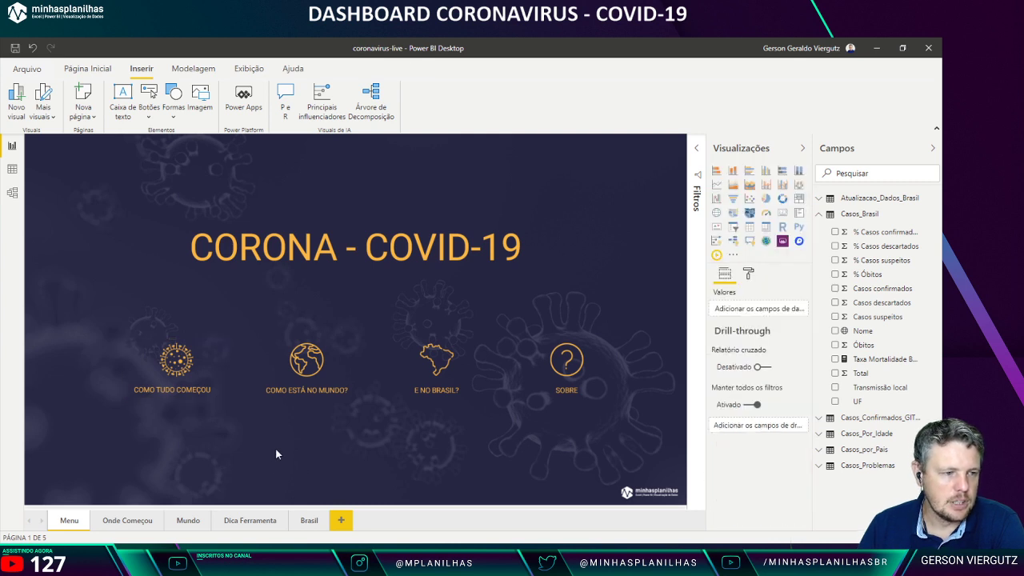
{"action": "left_click", "coordinate": [166, 356], "text": "ctrl"}
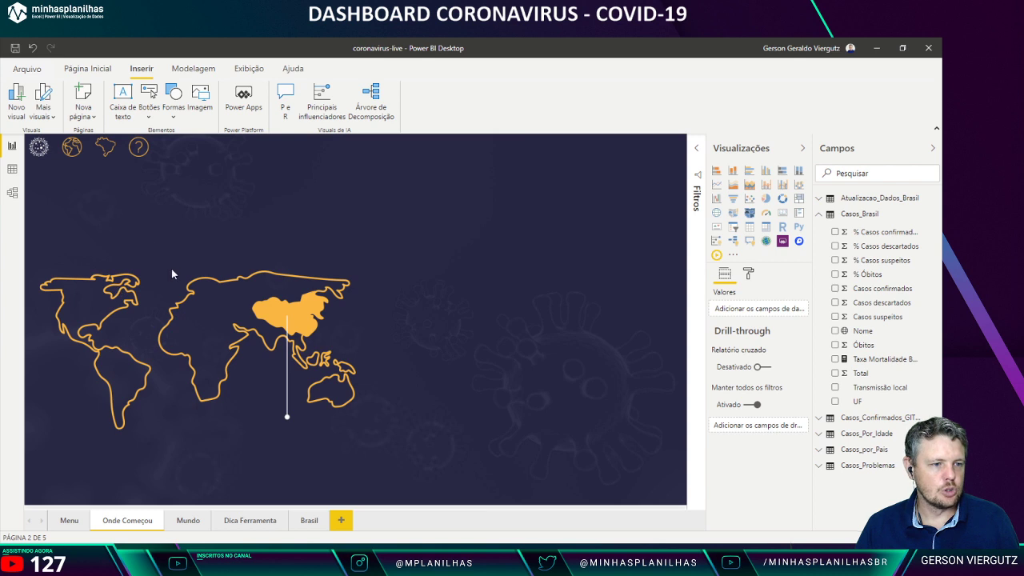
{"action": "left_click", "coordinate": [69, 520]}
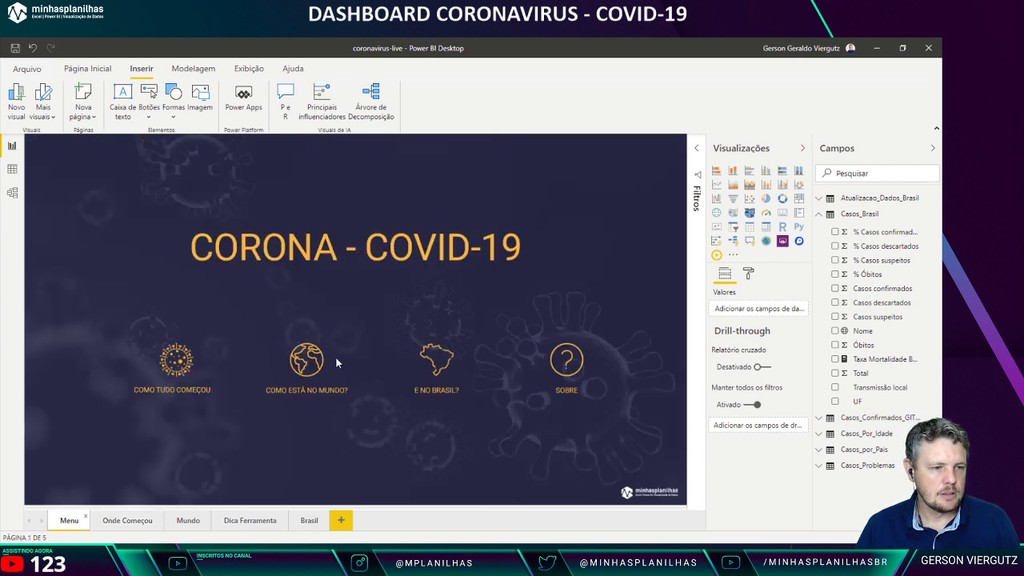
{"action": "left_click", "coordinate": [172, 363]}
{"action": "left_click", "coordinate": [332, 258]}
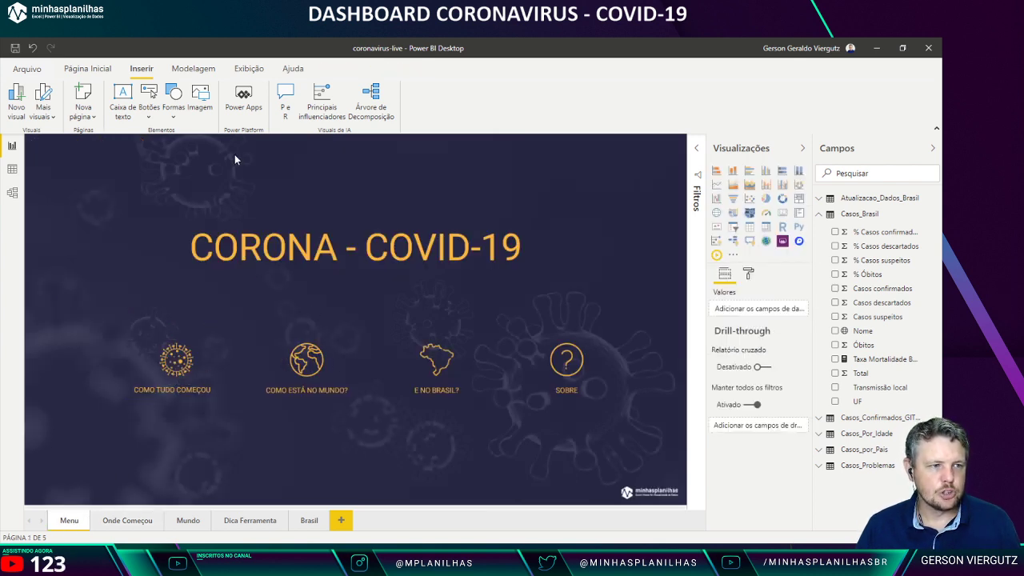
Step: Insert the image worldwide.png on the Menu page and place it just above the COMO ESTÁ NO MUNDO? icon
{"action": "left_click", "coordinate": [200, 97]}
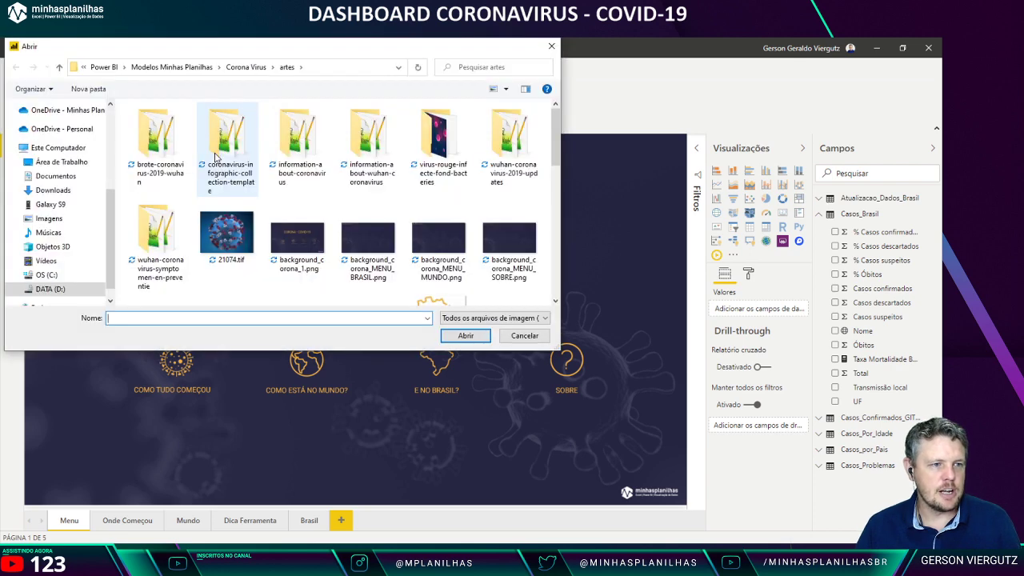
{"action": "scroll", "coordinate": [356, 196], "scroll_direction": "down", "scroll_amount": 3}
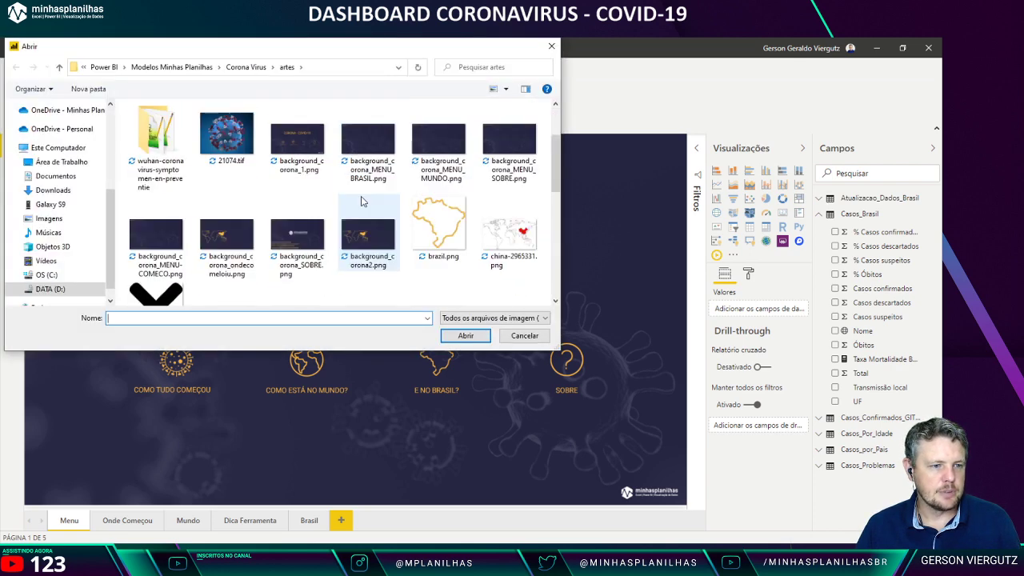
{"action": "scroll", "coordinate": [361, 202], "scroll_direction": "down", "scroll_amount": 10}
{"action": "left_click", "coordinate": [432, 266]}
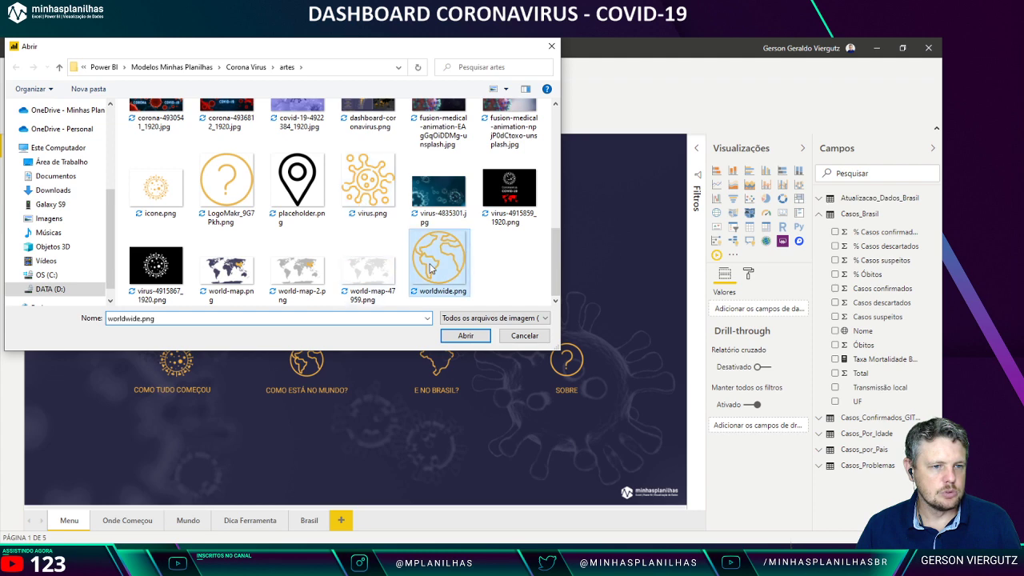
{"action": "double_click", "coordinate": [432, 267]}
{"action": "left_click_drag", "start_coordinate": [249, 330], "coordinate": [335, 321]}
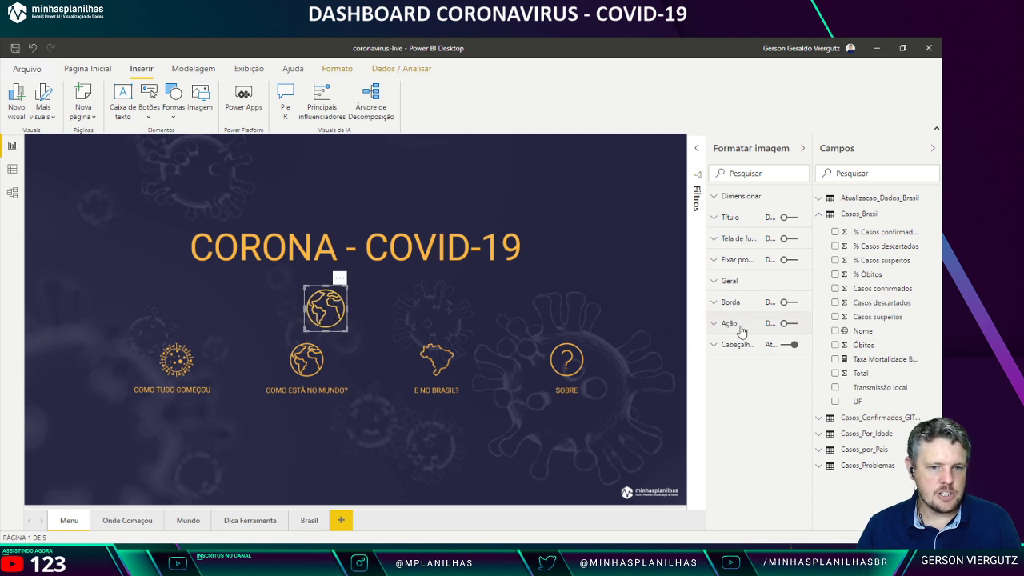
Step: Turn on the action of the inserted globe image and expand its action settings
{"action": "left_click", "coordinate": [788, 323]}
{"action": "left_click", "coordinate": [738, 328]}
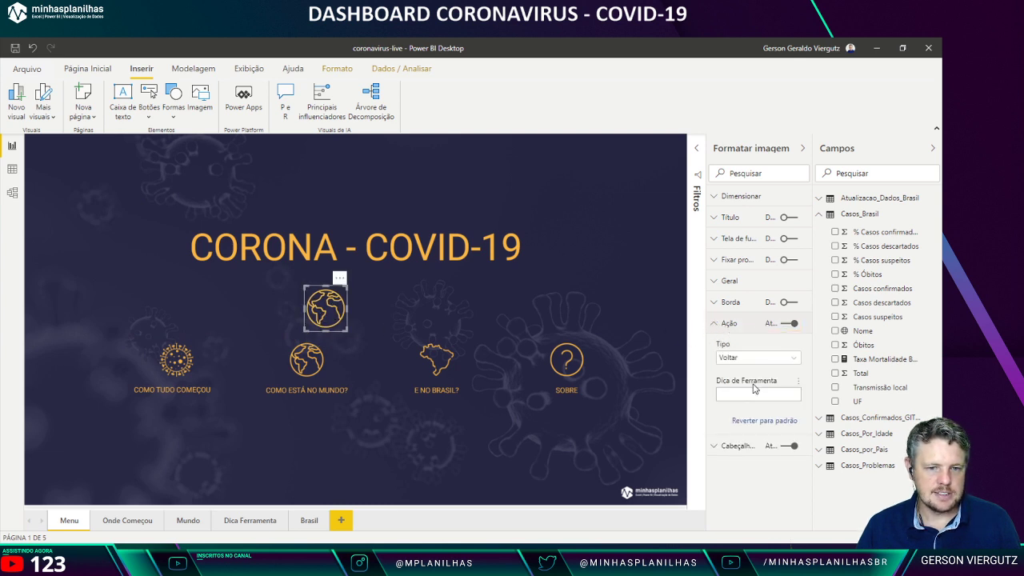
{"action": "left_click", "coordinate": [747, 359]}
{"action": "left_click", "coordinate": [751, 358]}
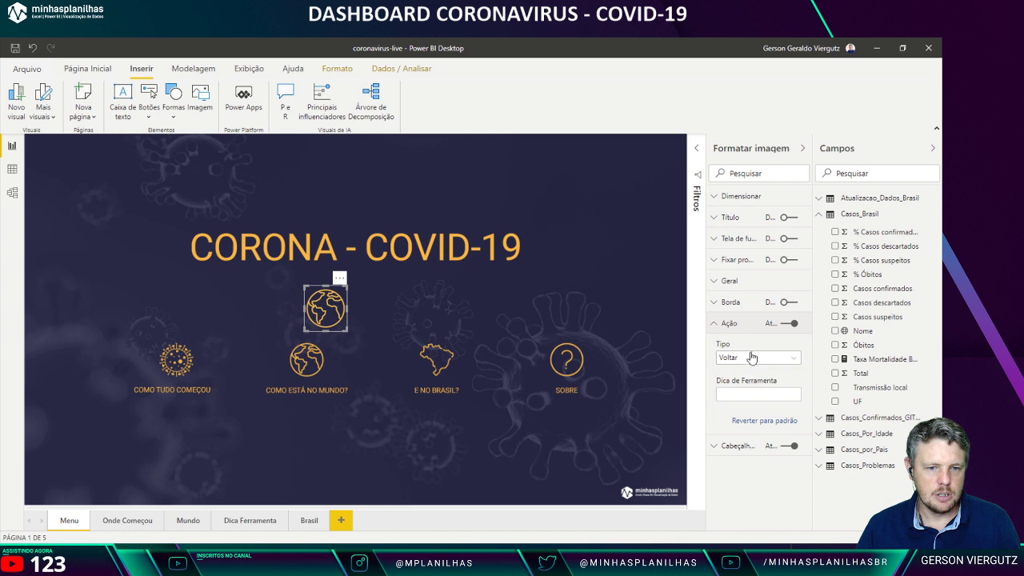
{"action": "left_click", "coordinate": [751, 360]}
{"action": "left_click", "coordinate": [752, 363]}
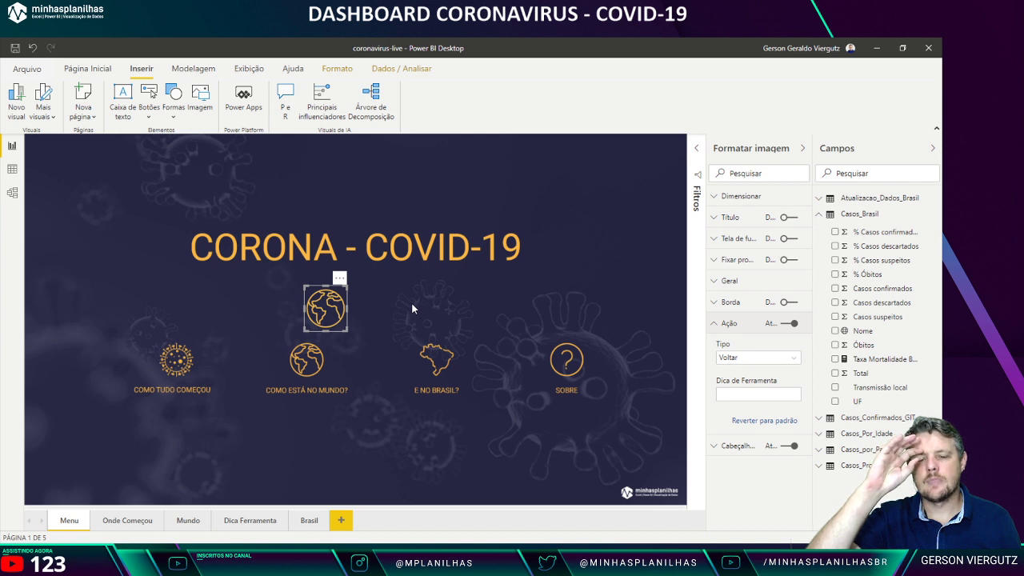
Step: Examine the action types available for the COMO TUDO COMEÇOU button
{"action": "left_click", "coordinate": [196, 366]}
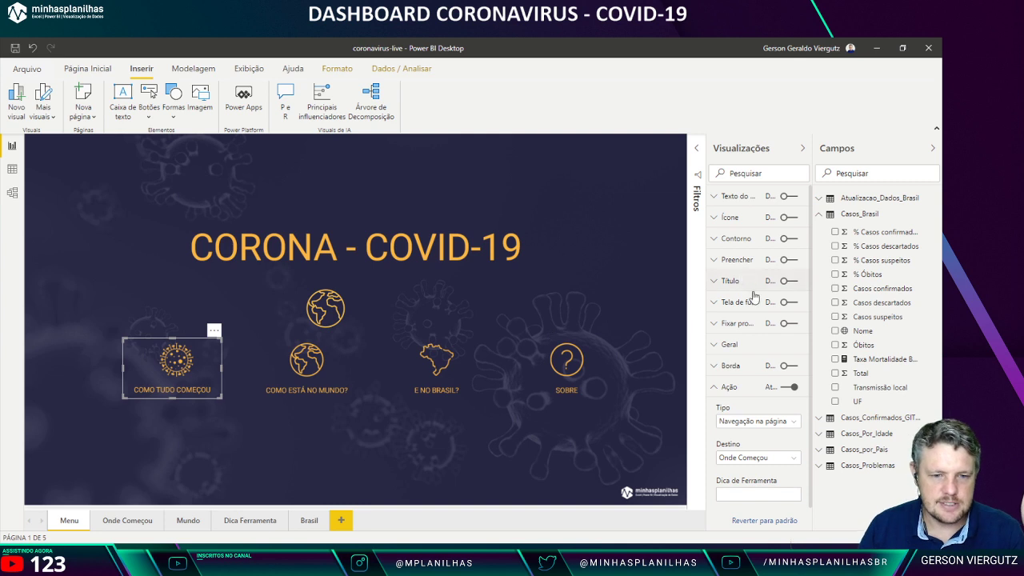
{"action": "left_click", "coordinate": [755, 422]}
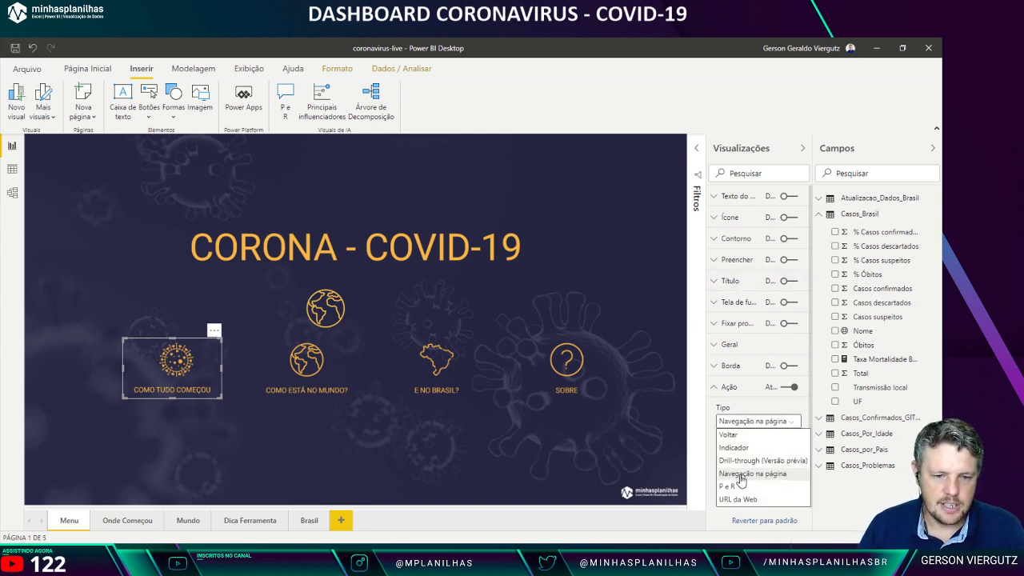
{"action": "left_click", "coordinate": [748, 424]}
Step: Set the globe image's action type to Indicador with the bookmark Mundo_Padrao and test the link
{"action": "left_click", "coordinate": [336, 324]}
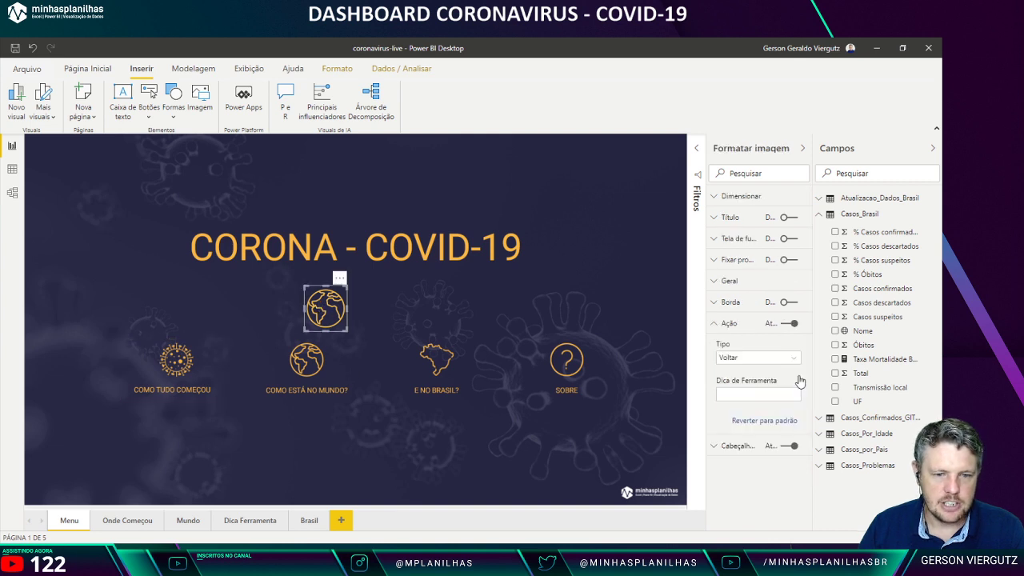
{"action": "left_click", "coordinate": [775, 357]}
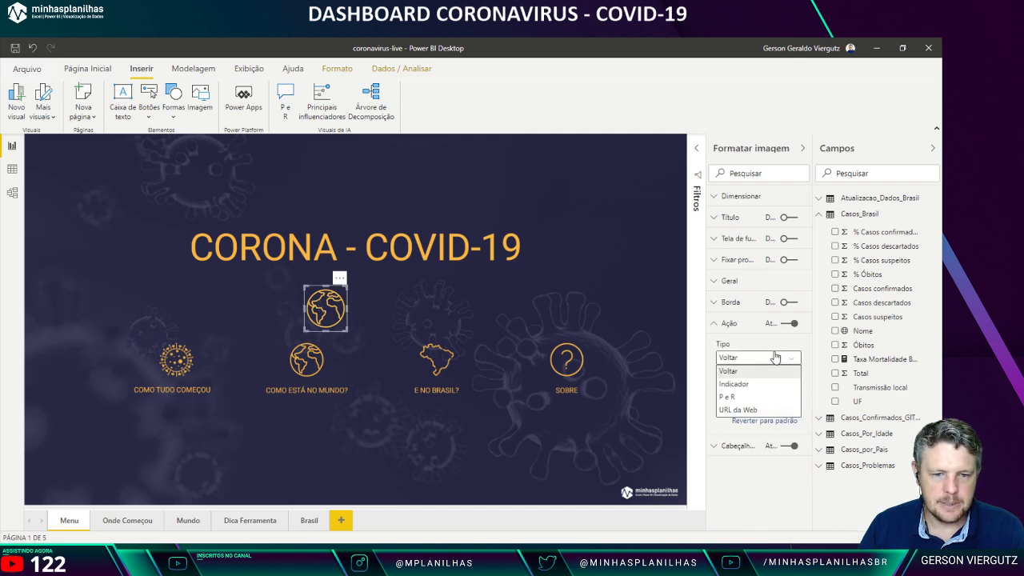
{"action": "left_click", "coordinate": [747, 387]}
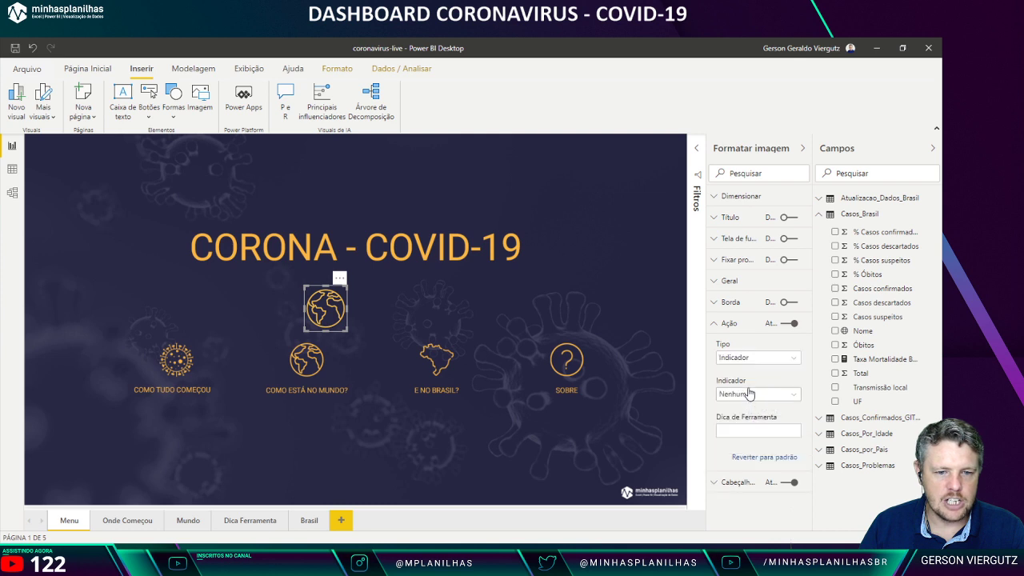
{"action": "left_click", "coordinate": [762, 394]}
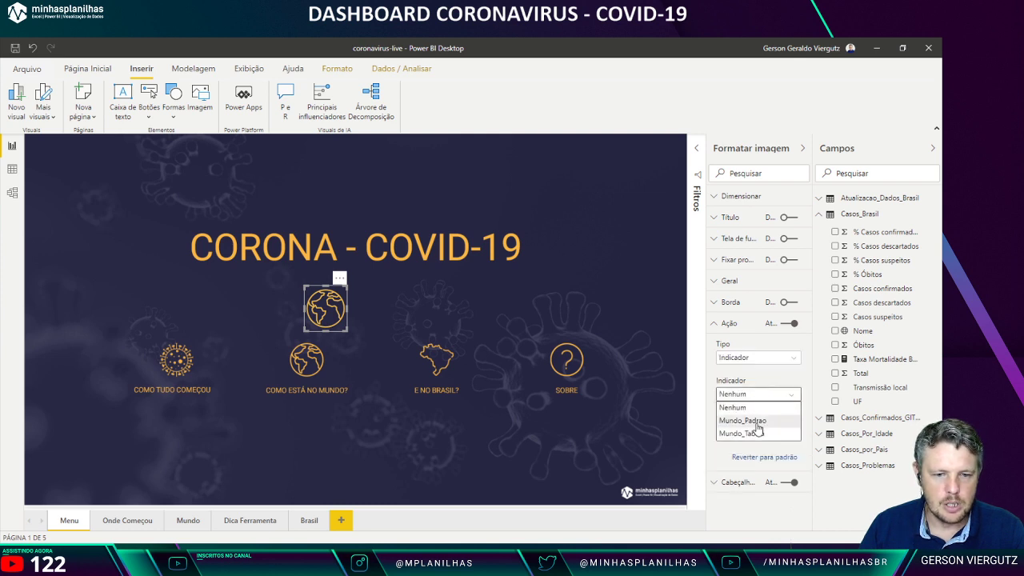
{"action": "left_click", "coordinate": [760, 430]}
{"action": "left_click", "coordinate": [529, 441]}
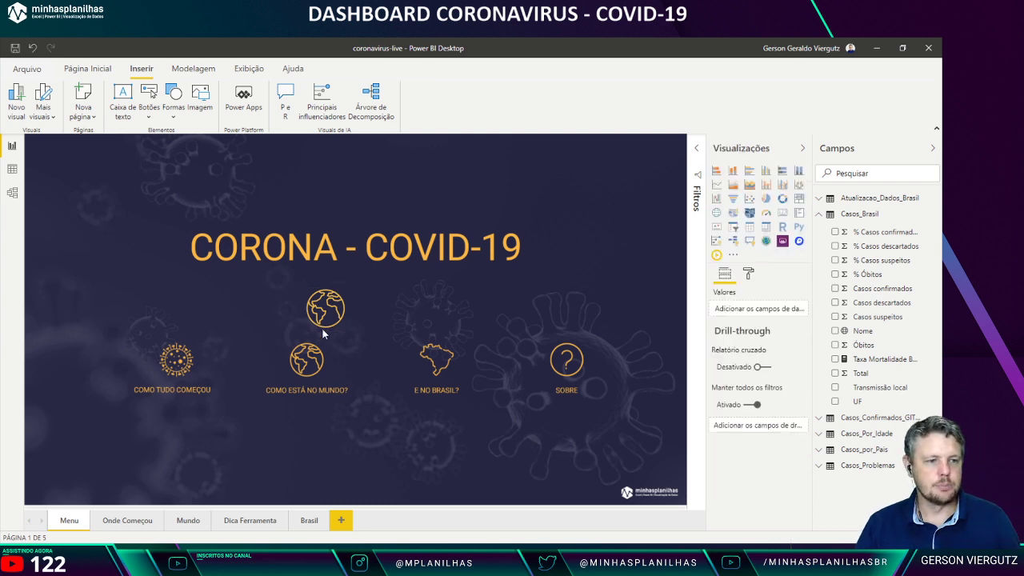
{"action": "left_click", "coordinate": [326, 304], "text": "ctrl"}
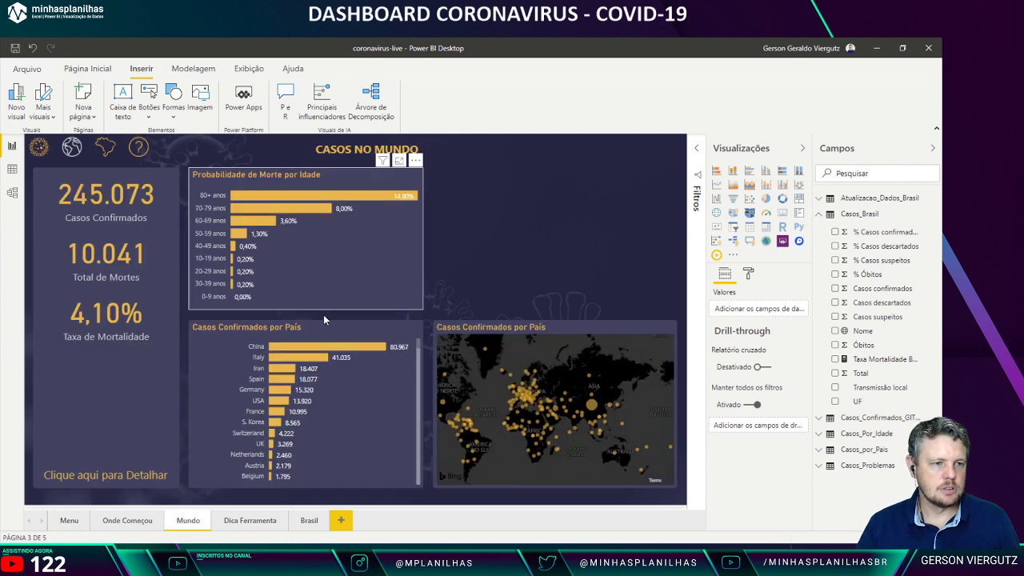
Step: Delete the inserted globe image above the COMO ESTÁ NO MUNDO? icon on the Menu page
{"action": "left_click", "coordinate": [72, 519]}
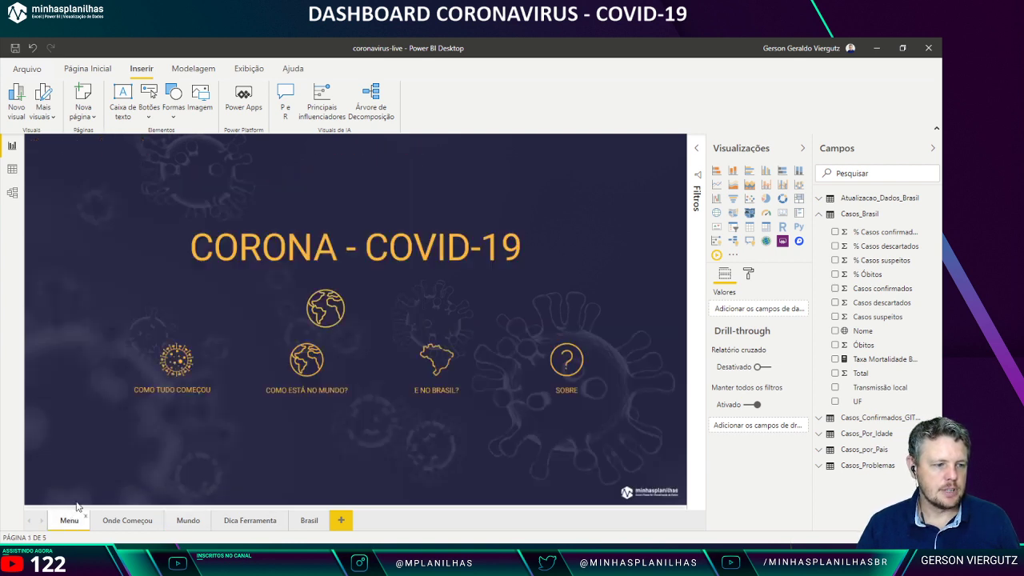
{"action": "left_click", "coordinate": [310, 303]}
{"action": "key", "text": "Delete"}
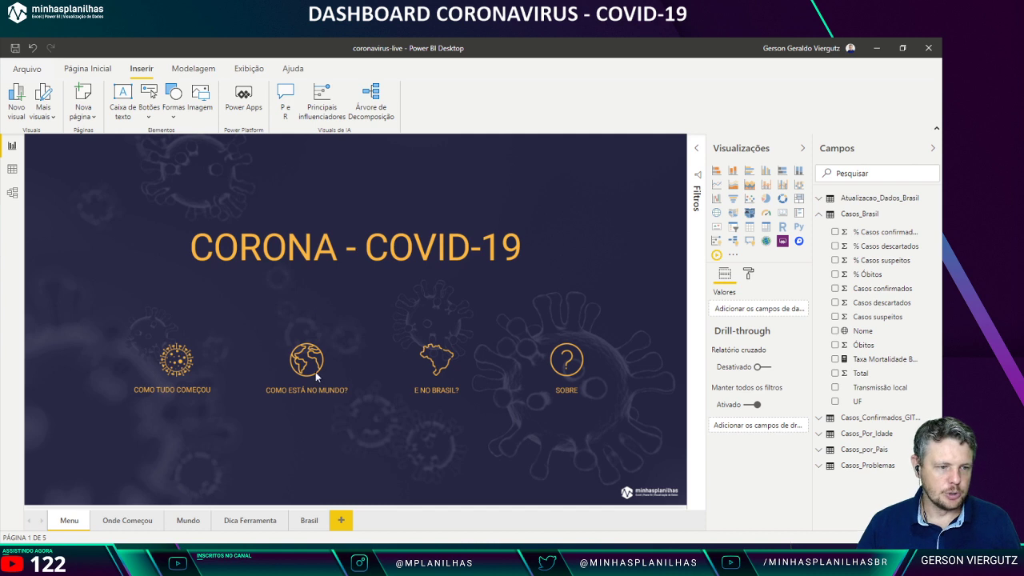
Step: Place a copy of the COMO TUDO COMEÇOU button over the COMO ESTÁ NO MUNDO? icon, with page navigation to Mundo
{"action": "left_click", "coordinate": [149, 102]}
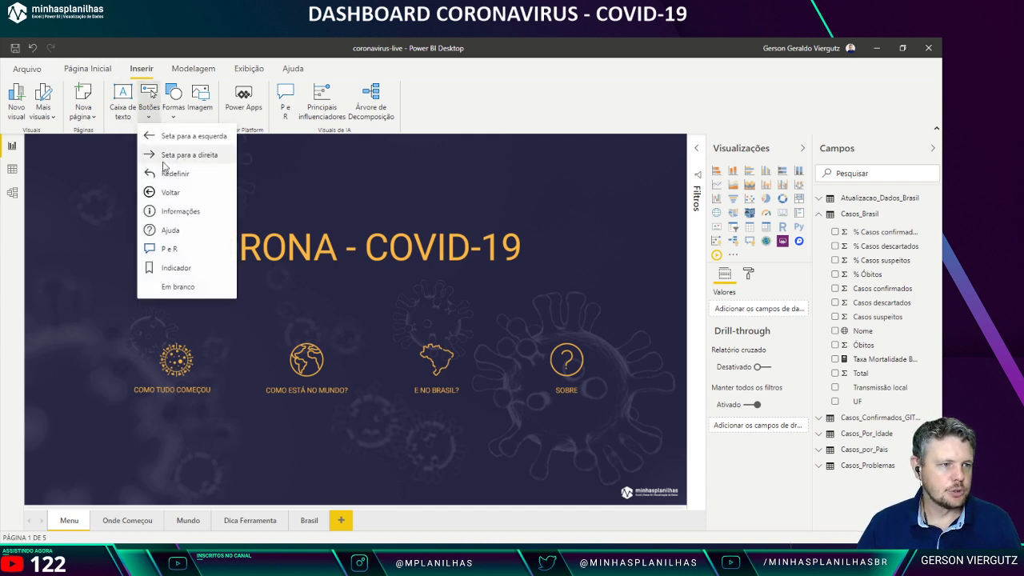
{"action": "left_click", "coordinate": [174, 369]}
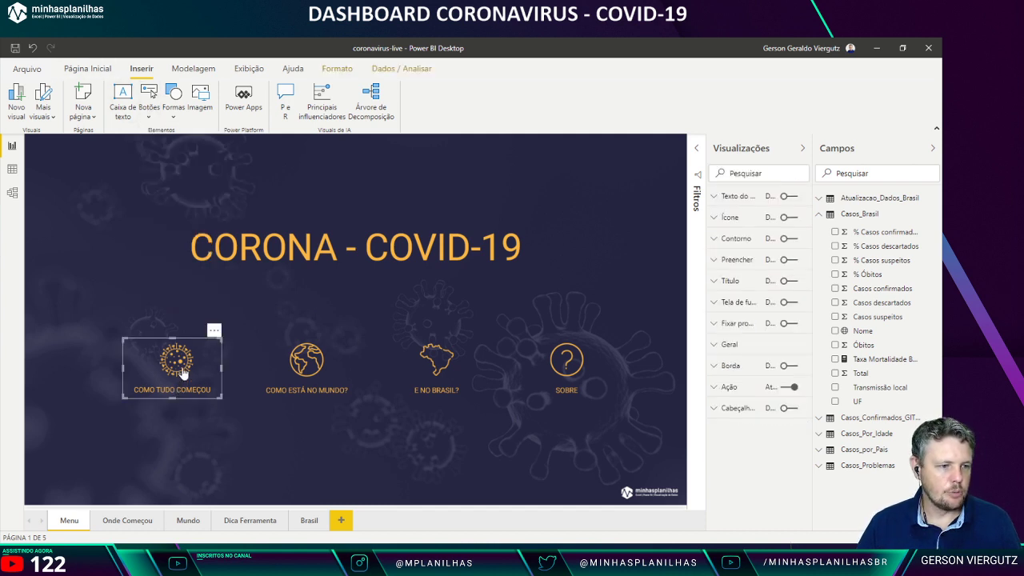
{"action": "left_click_drag", "start_coordinate": [189, 365], "coordinate": [302, 365]}
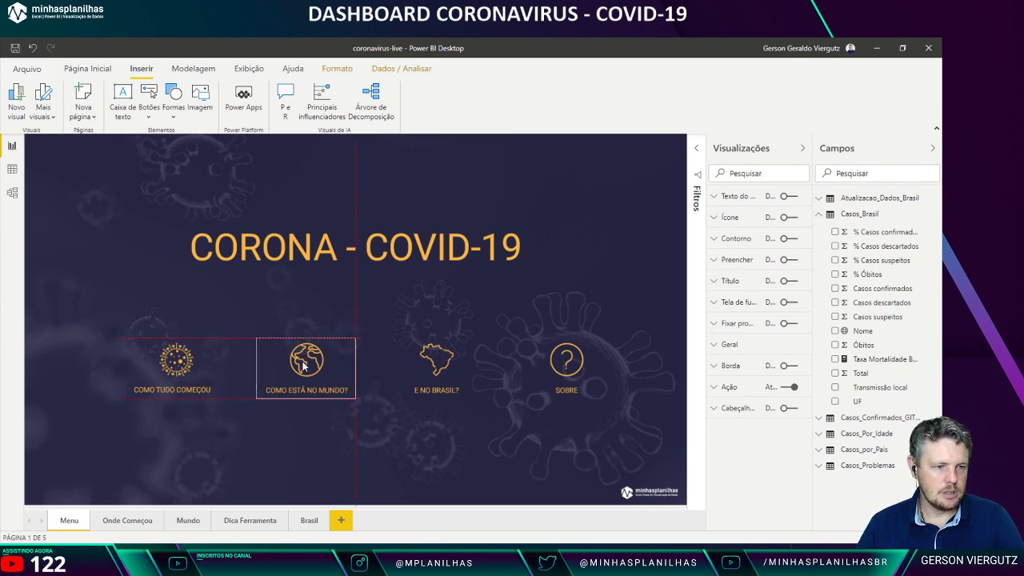
{"action": "left_click", "coordinate": [729, 387]}
{"action": "left_click", "coordinate": [778, 461]}
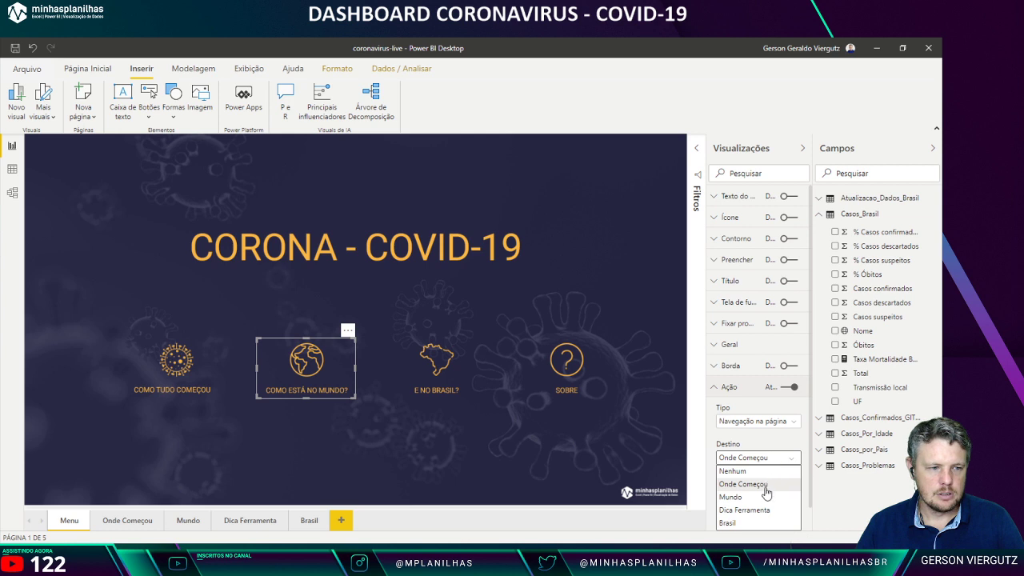
{"action": "left_click", "coordinate": [765, 497]}
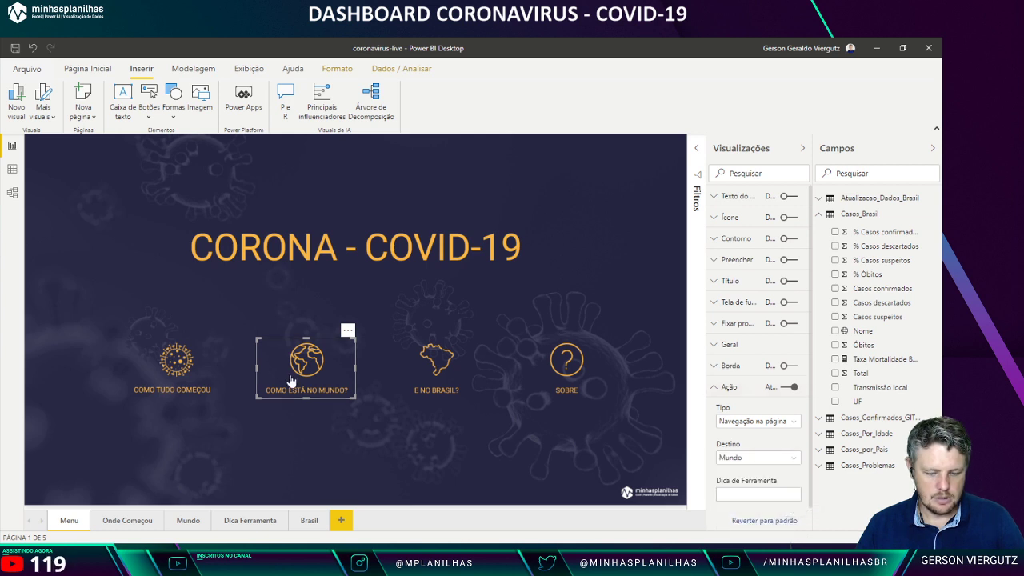
Step: Set up the button over the E NO BRASIL? icon with page navigation to the Brasil page
{"action": "left_click", "coordinate": [442, 381]}
{"action": "left_click", "coordinate": [752, 457]}
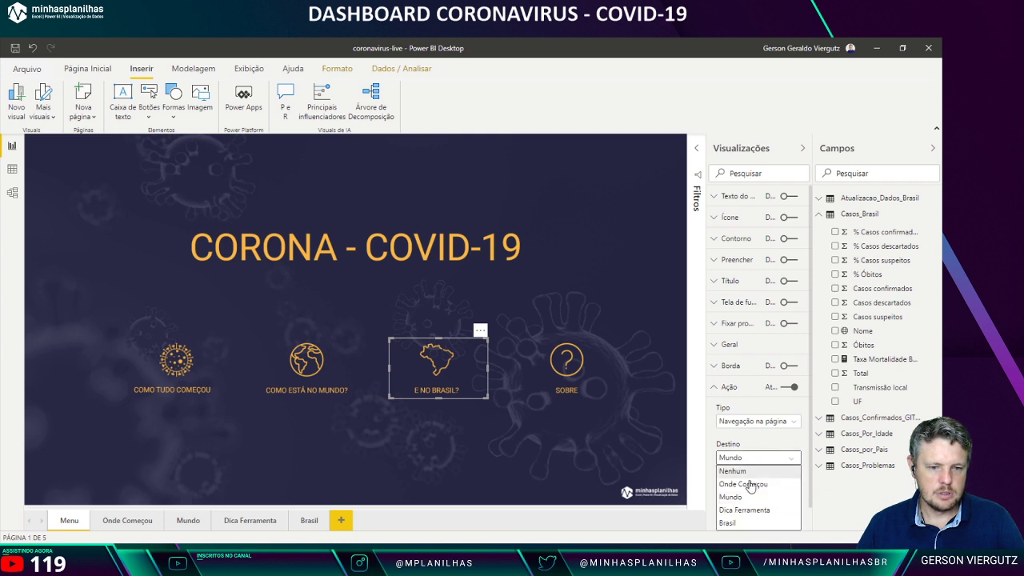
{"action": "left_click", "coordinate": [728, 523]}
{"action": "left_click", "coordinate": [582, 243]}
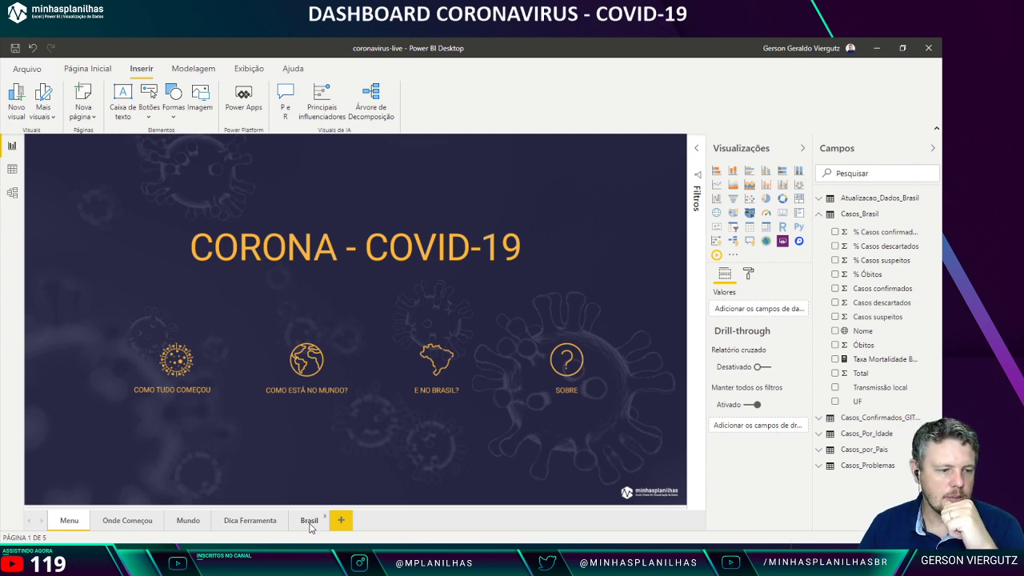
Step: Hide the Dica Ferramenta page and return to the Menu page
{"action": "left_click", "coordinate": [249, 521]}
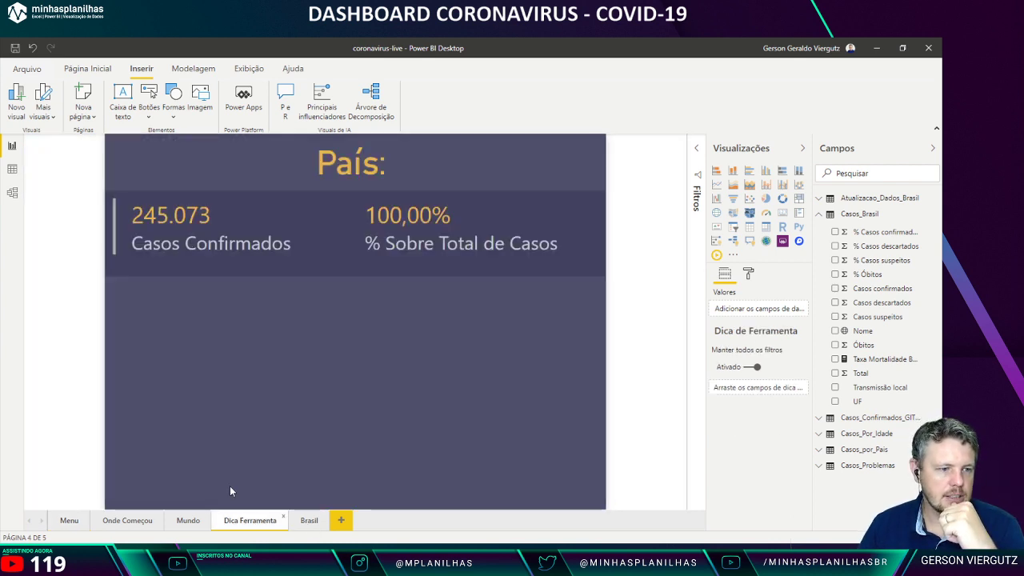
{"action": "right_click", "coordinate": [240, 521]}
{"action": "left_click", "coordinate": [259, 509]}
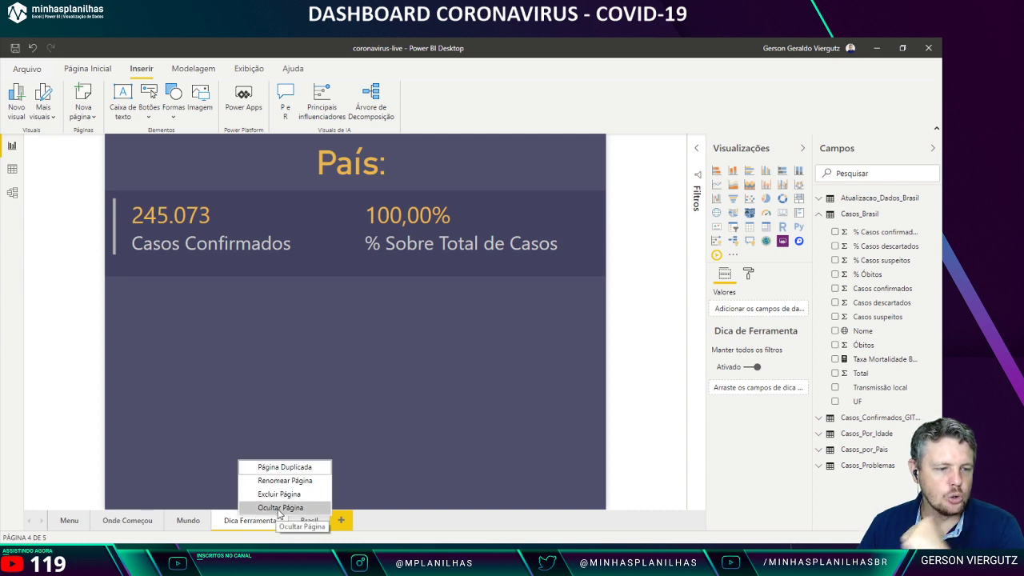
{"action": "right_click", "coordinate": [253, 521]}
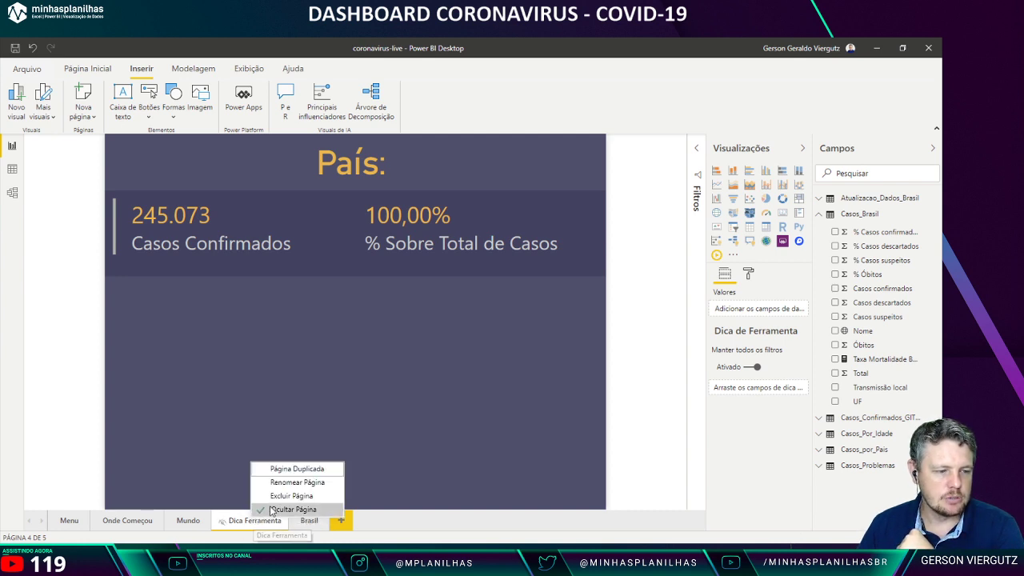
{"action": "left_click", "coordinate": [233, 531]}
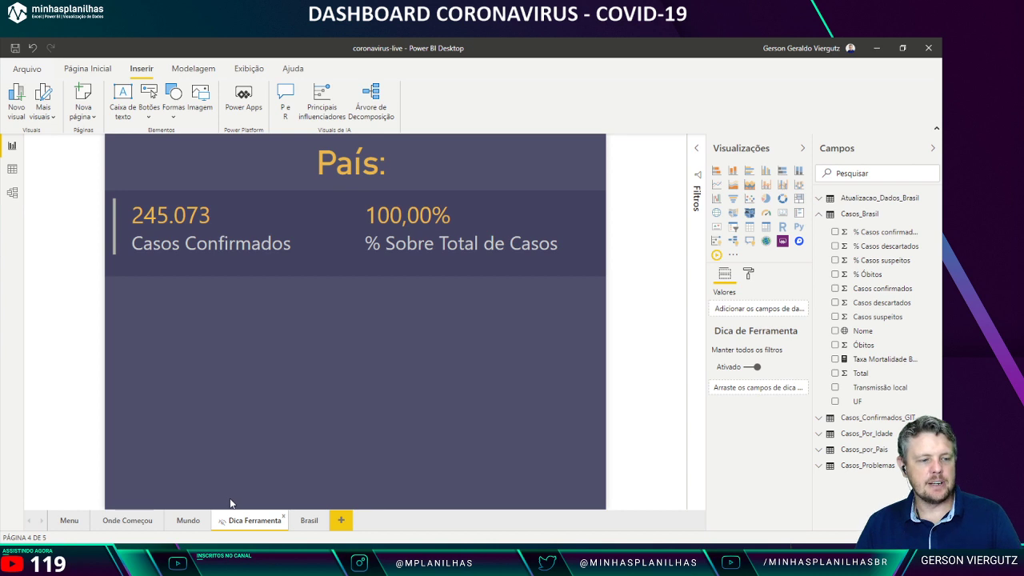
{"action": "left_click", "coordinate": [70, 520]}
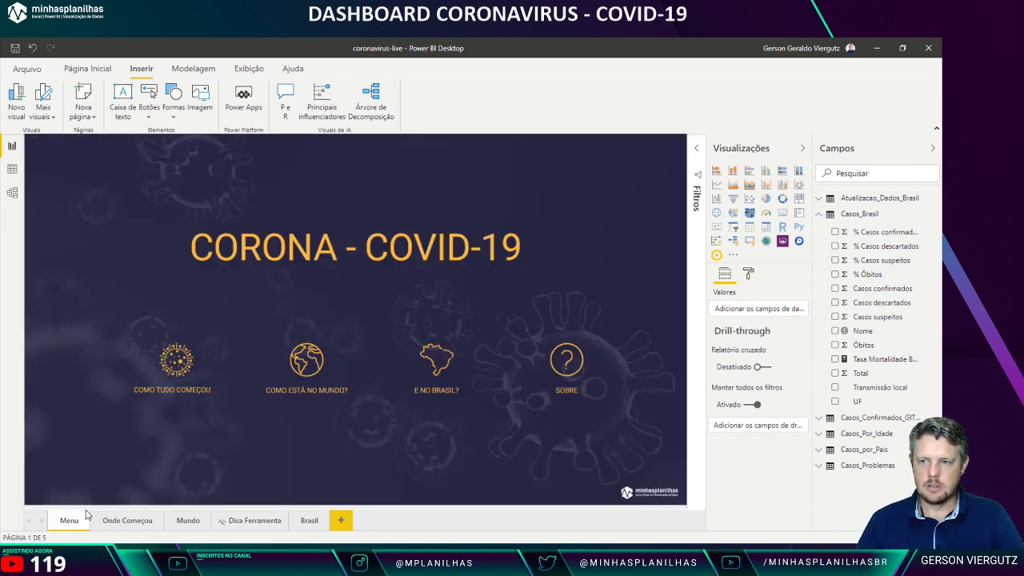
Step: Switch to the published report in the browser, examine the Mundo page filtered by China and by Italy, and return to Power BI Desktop
{"action": "key", "text": "alt+Tab"}
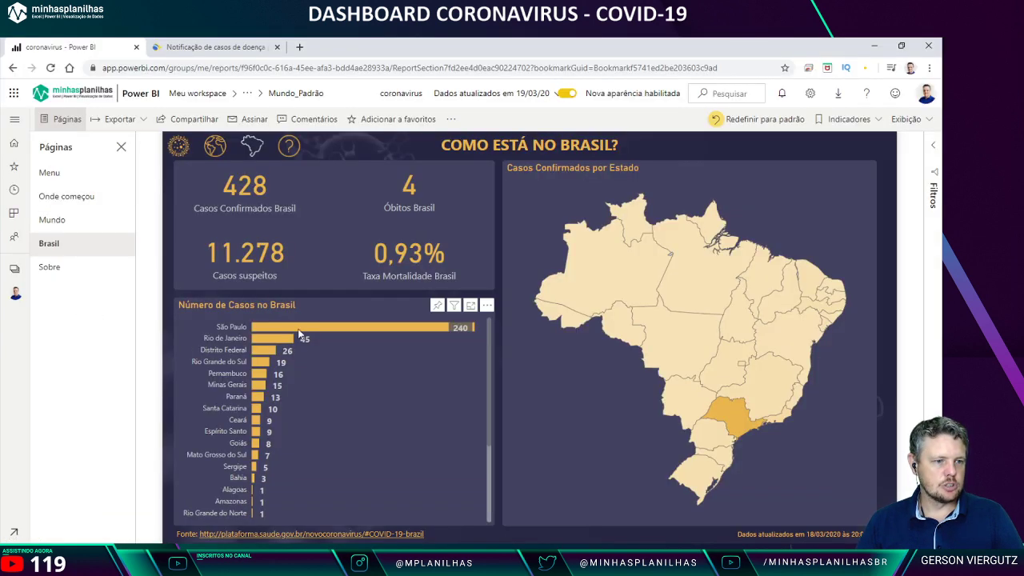
{"action": "left_click", "coordinate": [53, 220]}
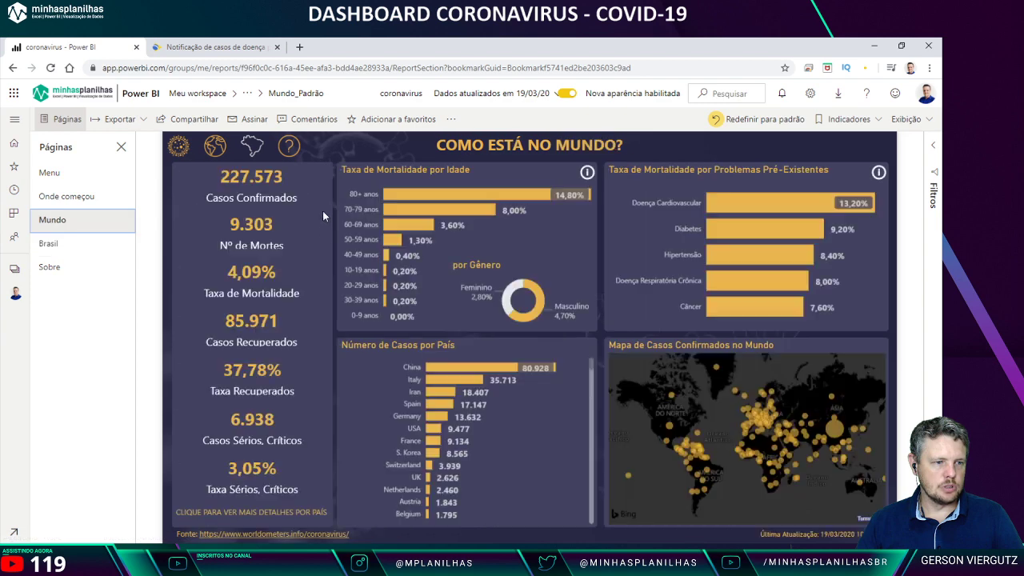
{"action": "mouse_move", "coordinate": [461, 368]}
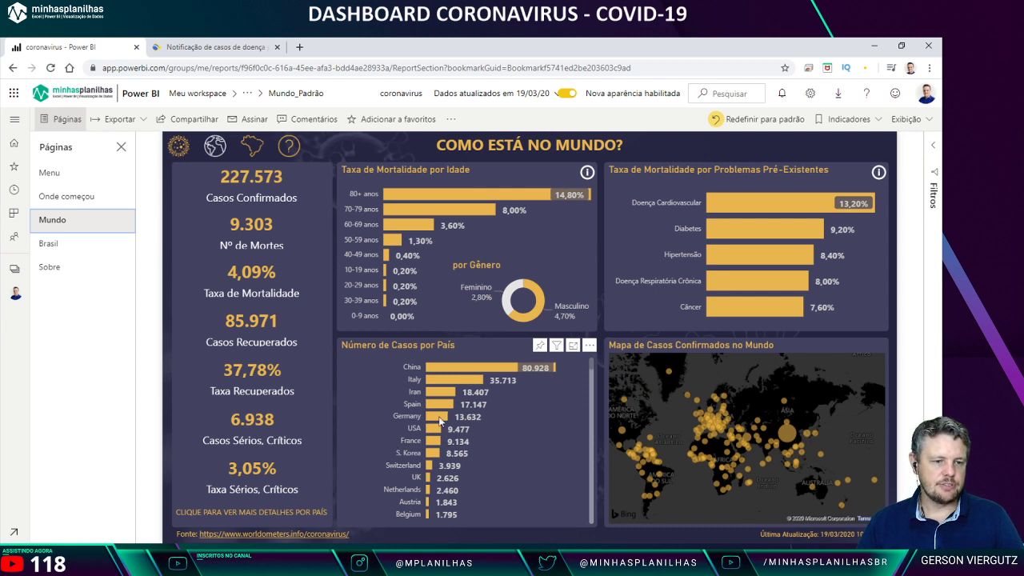
{"action": "left_click", "coordinate": [434, 366]}
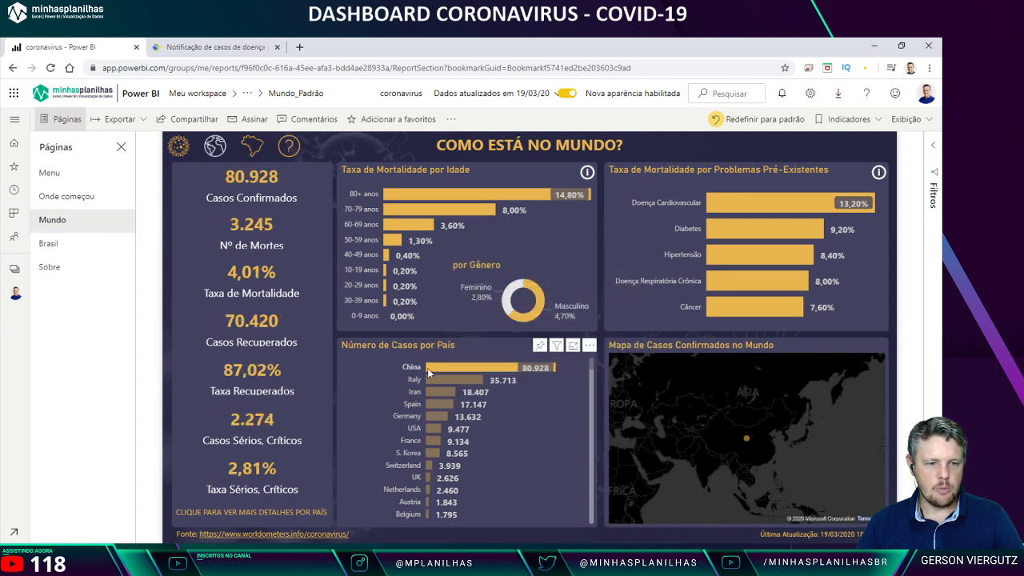
{"action": "left_click", "coordinate": [427, 368]}
{"action": "left_click", "coordinate": [448, 382]}
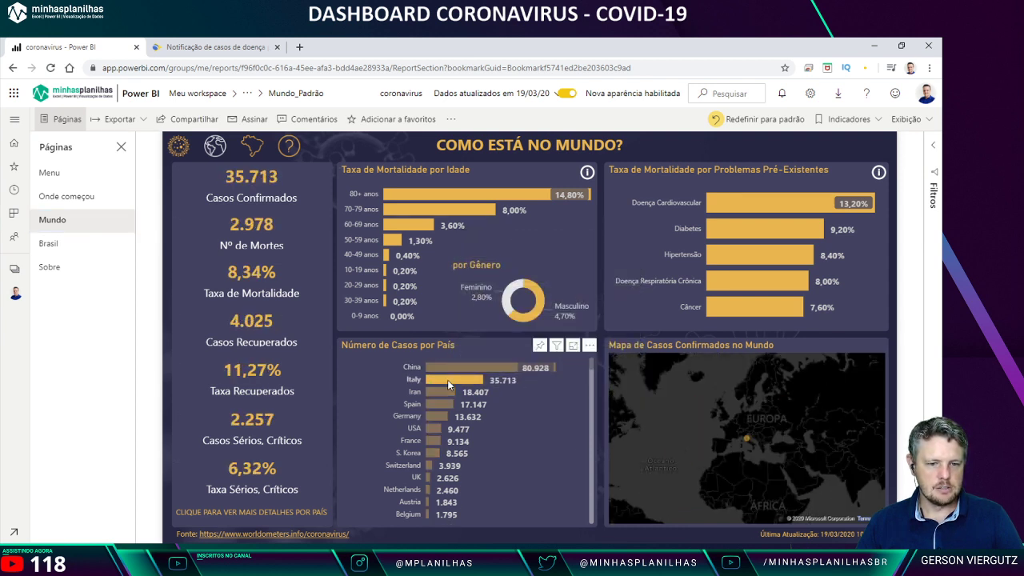
{"action": "left_click", "coordinate": [448, 383]}
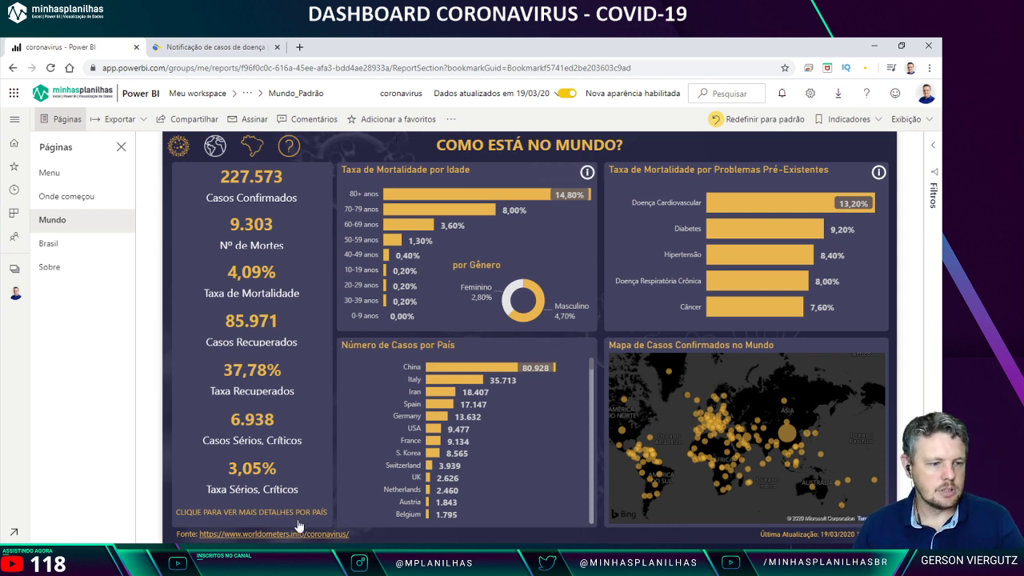
{"action": "mouse_move", "coordinate": [539, 344]}
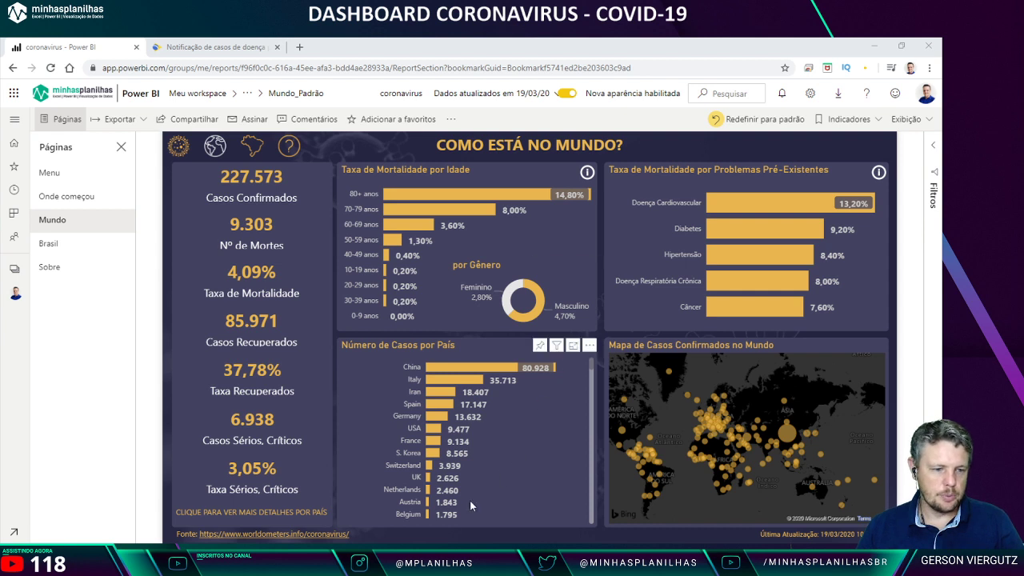
{"action": "mouse_move", "coordinate": [302, 564]}
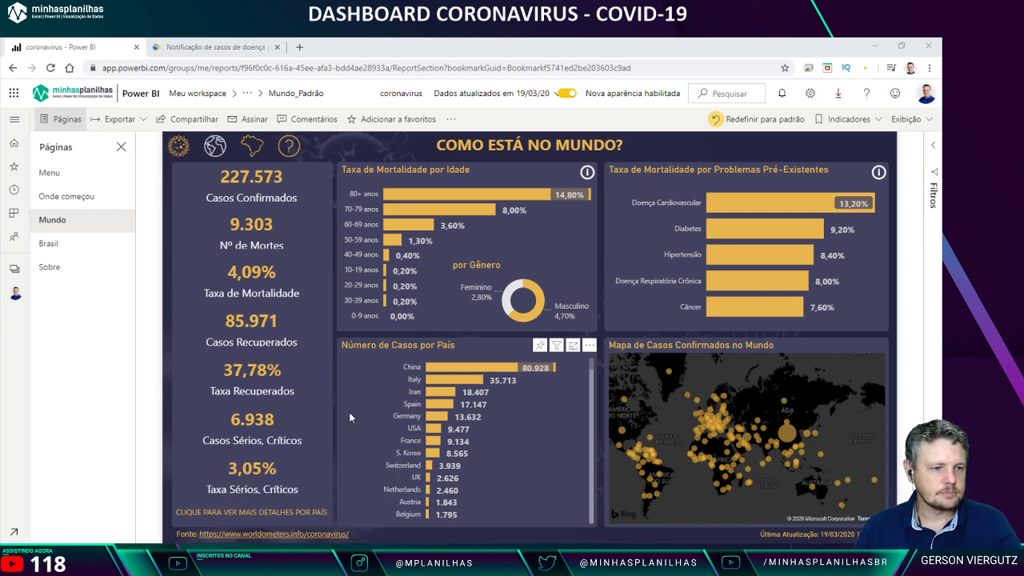
{"action": "left_click", "coordinate": [368, 496]}
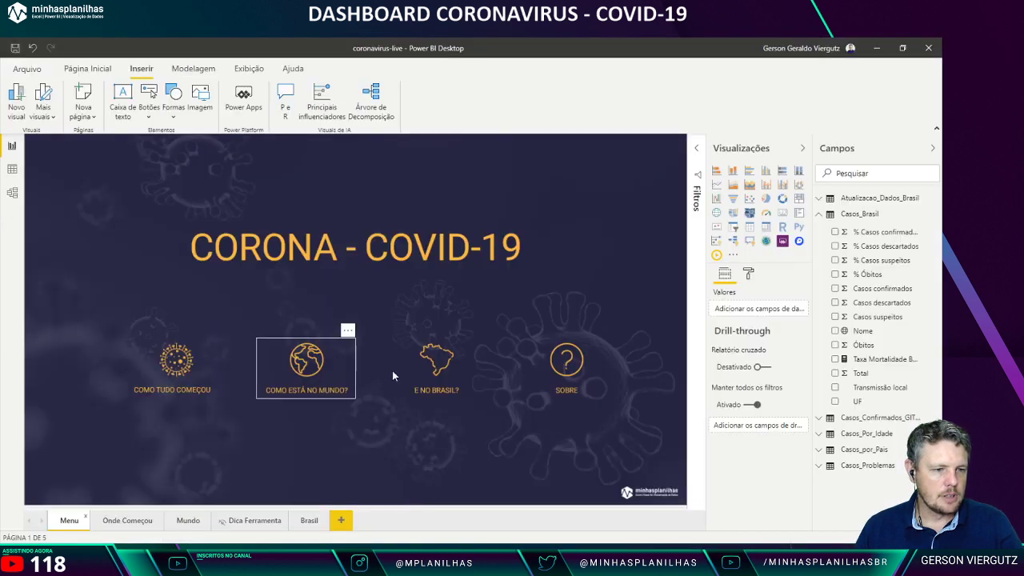
Step: Copy the COMO TUDO COMEÇOU button on the Menu page and undo the offset duplicate made there
{"action": "left_click", "coordinate": [124, 521]}
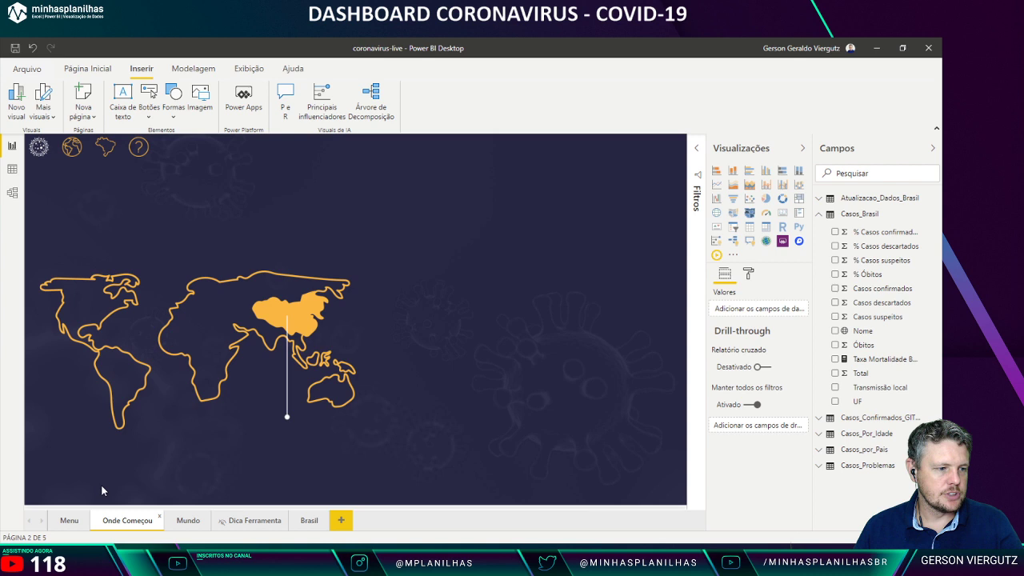
{"action": "left_click", "coordinate": [69, 520]}
{"action": "left_click", "coordinate": [178, 370]}
{"action": "key", "text": "Right"}
{"action": "key", "text": "Down"}
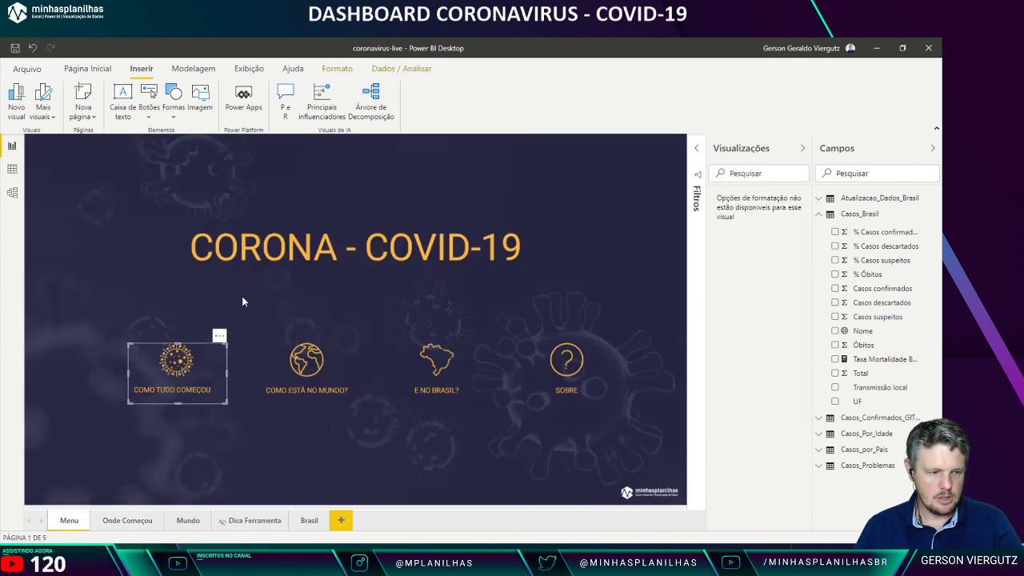
{"action": "key", "text": "ctrl+z"}
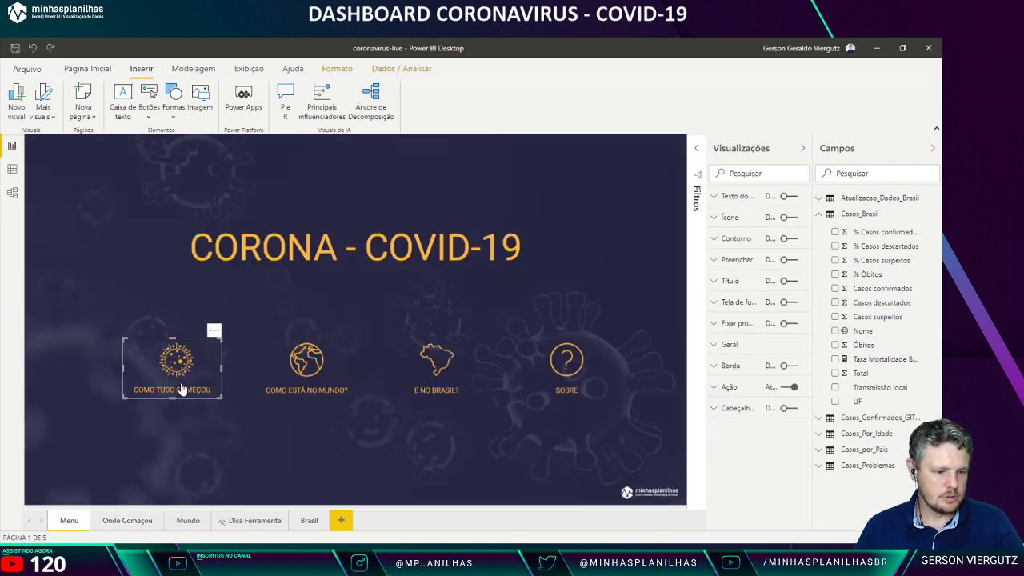
Step: Paste the copied button on the Onde Começou page, fit it over the small globe icon and set its destination to Mundo
{"action": "left_click", "coordinate": [126, 520]}
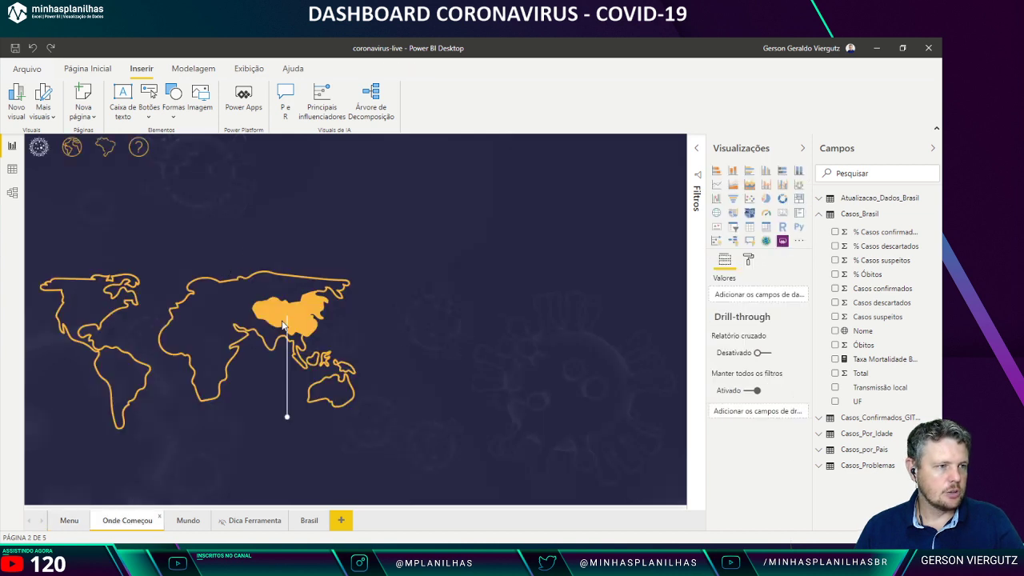
{"action": "key", "text": "ctrl+v"}
{"action": "left_click_drag", "start_coordinate": [164, 366], "coordinate": [97, 164]}
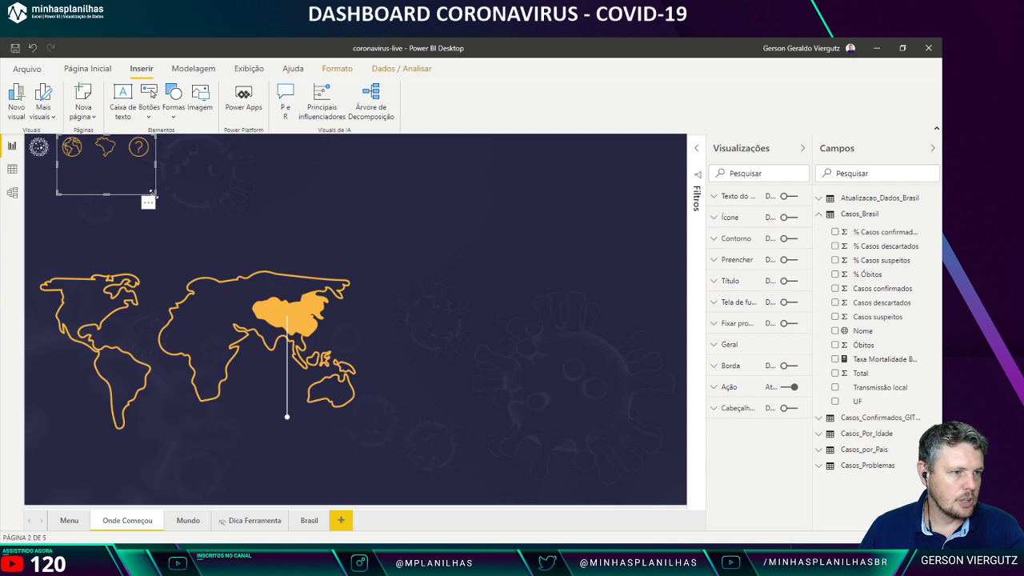
{"action": "left_click_drag", "start_coordinate": [152, 194], "coordinate": [81, 157]}
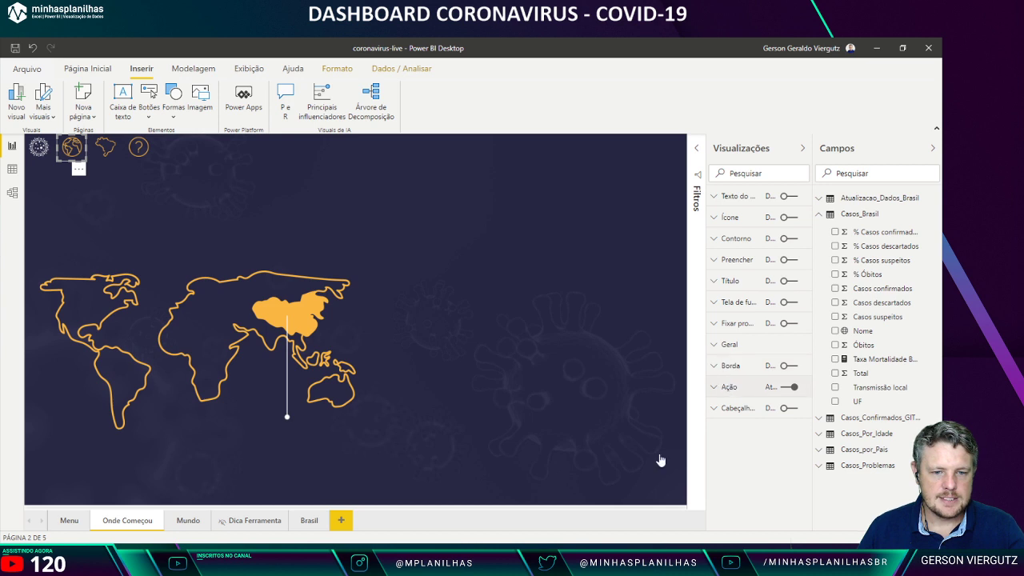
{"action": "left_click", "coordinate": [733, 461]}
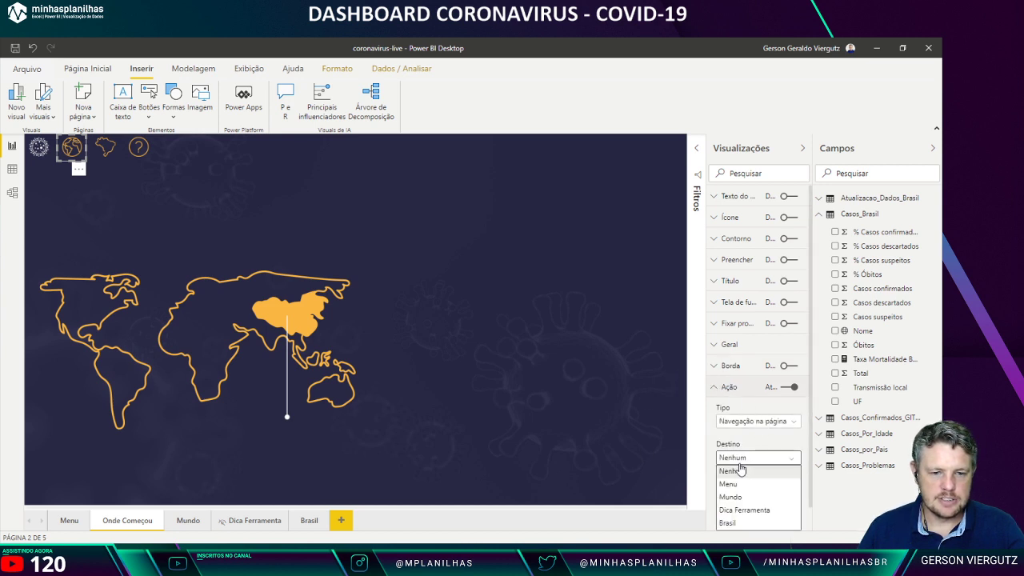
{"action": "left_click", "coordinate": [731, 496]}
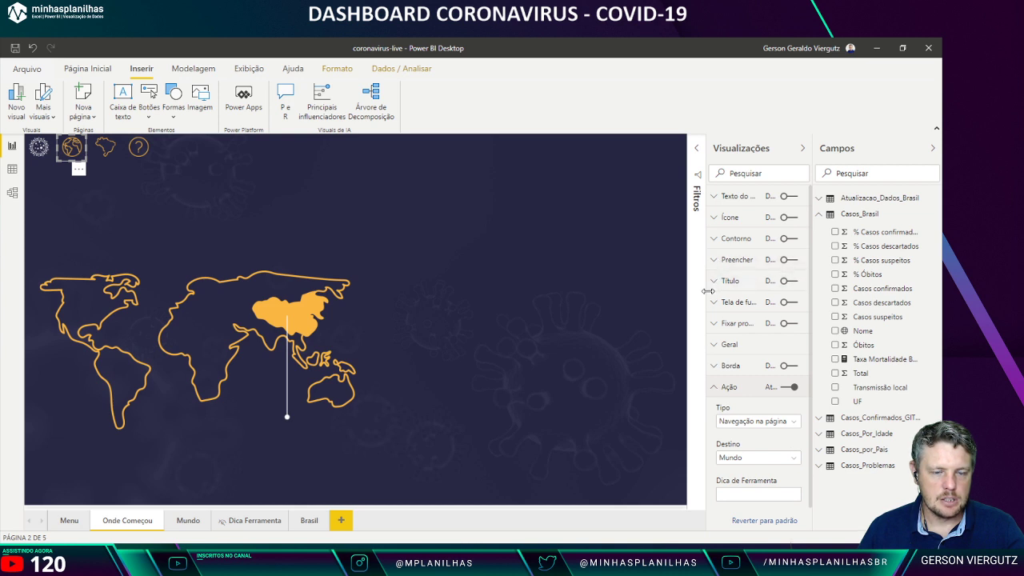
Step: Turn on the fill of the globe icon's button, with 100% transparency in the default state and 88% on hover
{"action": "left_click", "coordinate": [792, 259]}
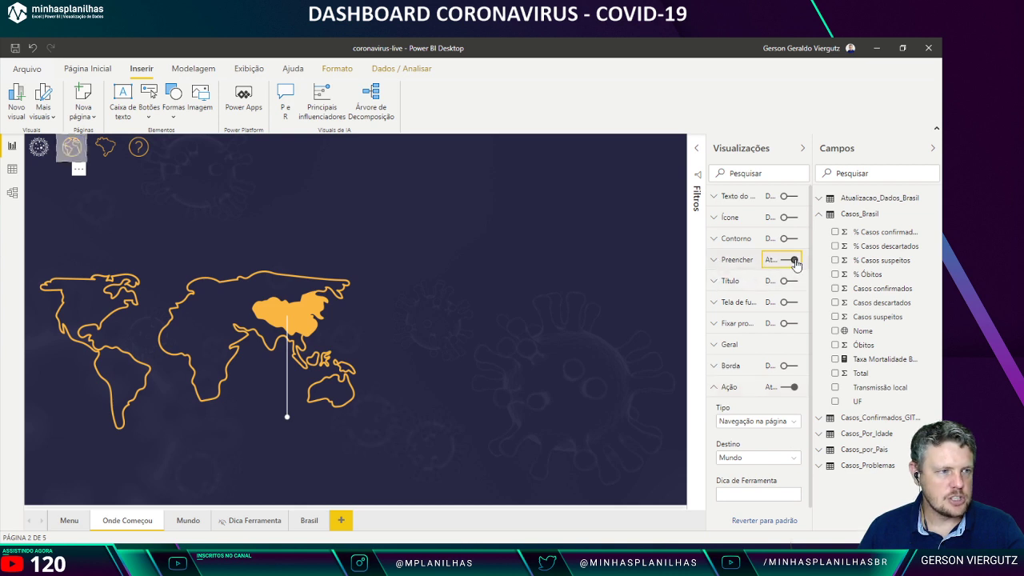
{"action": "left_click", "coordinate": [724, 260]}
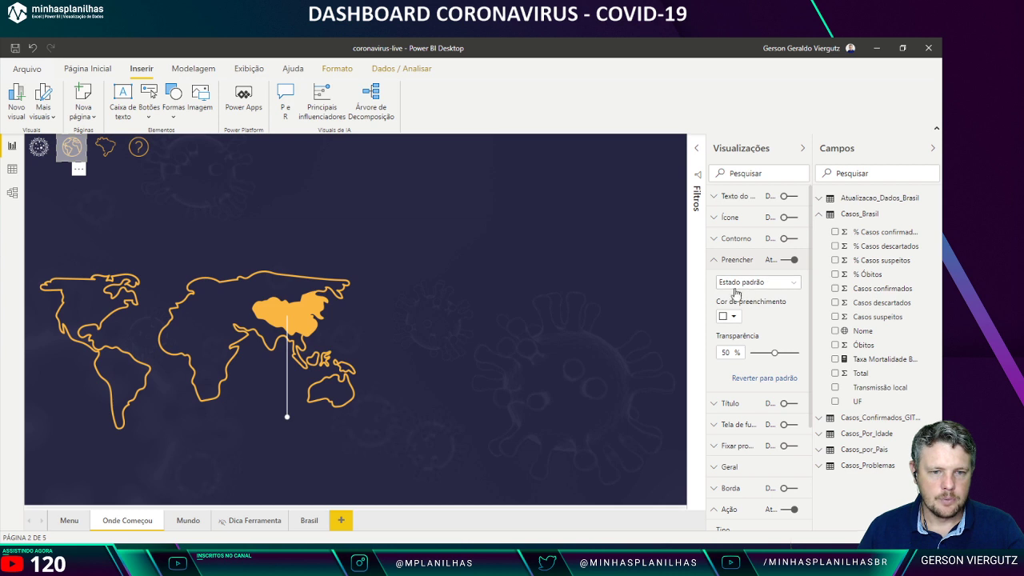
{"action": "left_click_drag", "start_coordinate": [782, 353], "coordinate": [813, 353]}
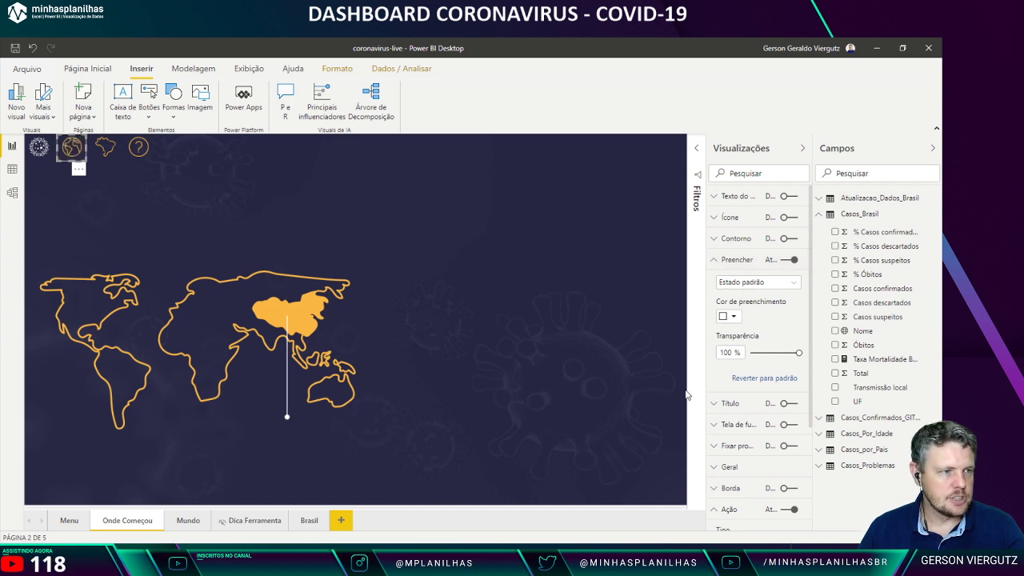
{"action": "left_click", "coordinate": [754, 283]}
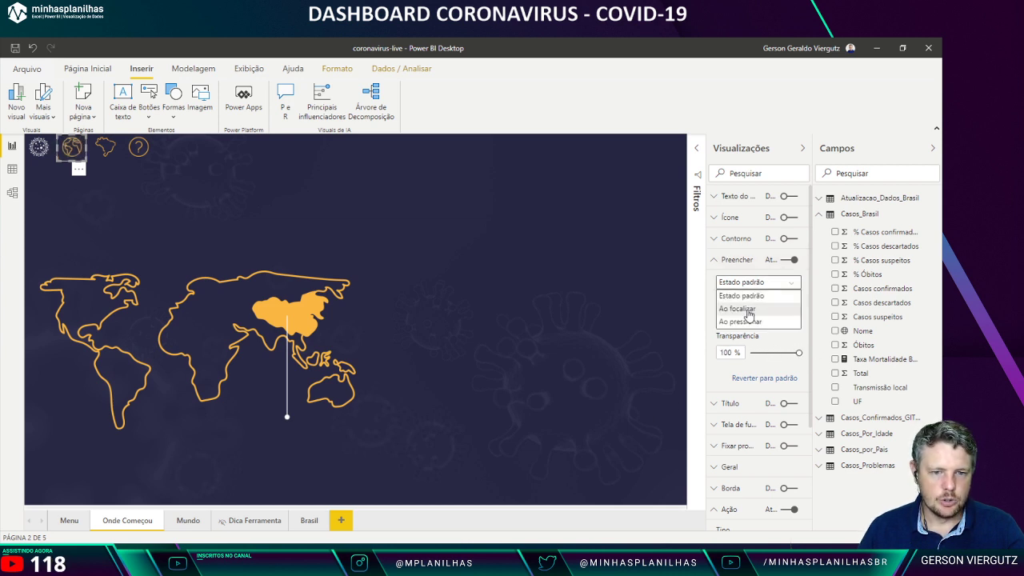
{"action": "left_click", "coordinate": [749, 315]}
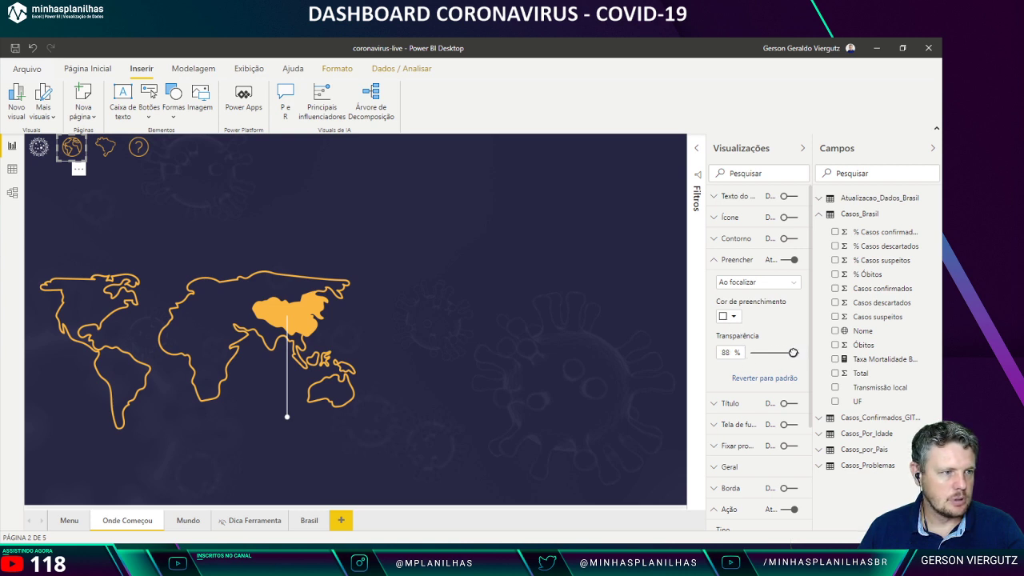
{"action": "left_click", "coordinate": [579, 279]}
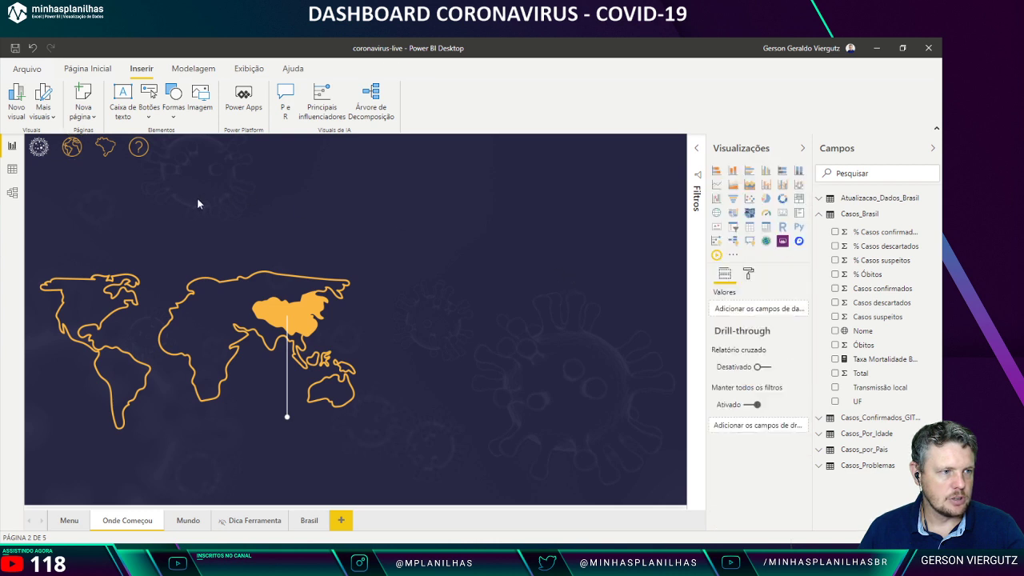
Step: Duplicate the globe button over the Brazil icon with Brasil as its destination, and place another copy over the question mark icon
{"action": "left_click", "coordinate": [72, 153]}
{"action": "mouse_move", "coordinate": [105, 152]}
{"action": "left_mouse_down"}
{"action": "mouse_move", "coordinate": [82, 154]}
{"action": "mouse_move", "coordinate": [105, 154]}
{"action": "left_mouse_up"}
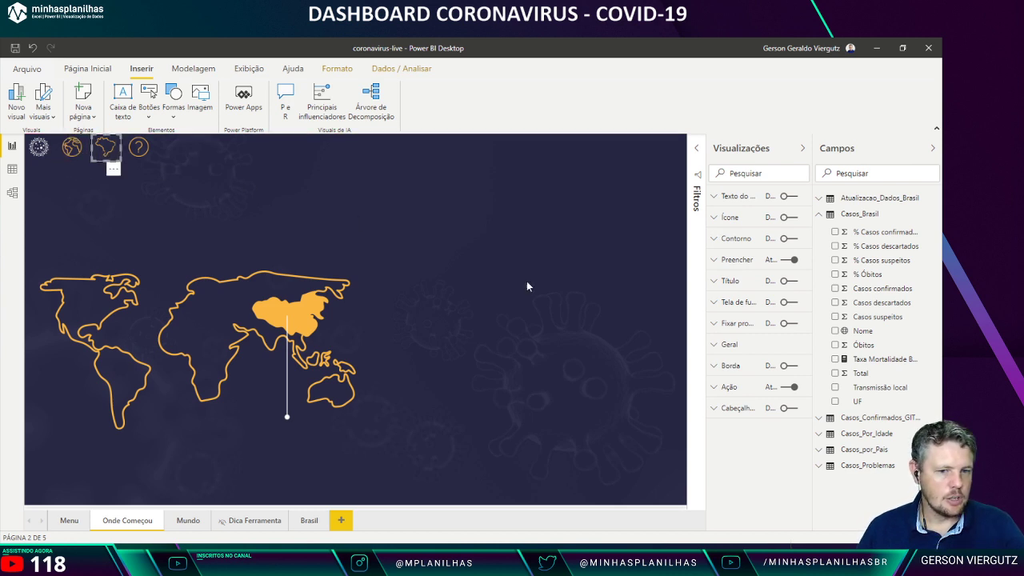
{"action": "left_click", "coordinate": [724, 389]}
{"action": "left_click", "coordinate": [756, 461]}
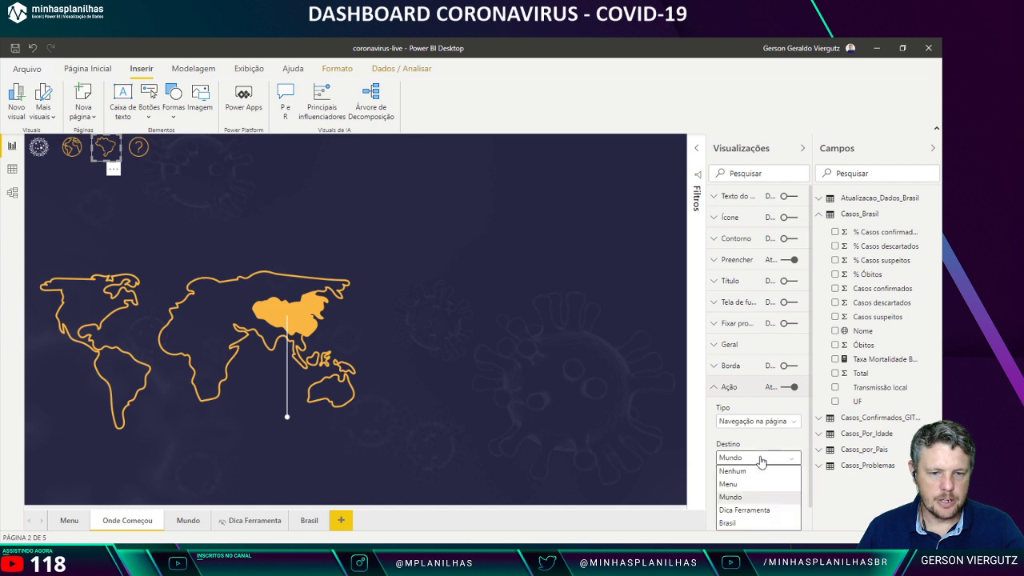
{"action": "left_click", "coordinate": [727, 522]}
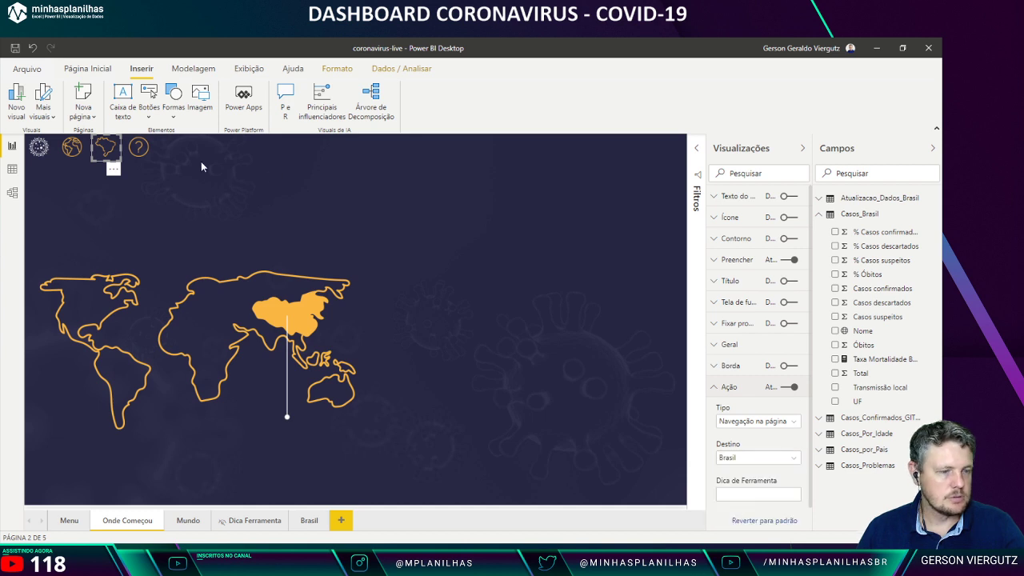
{"action": "left_click_drag", "start_coordinate": [137, 152], "coordinate": [139, 154]}
{"action": "left_click", "coordinate": [231, 156]}
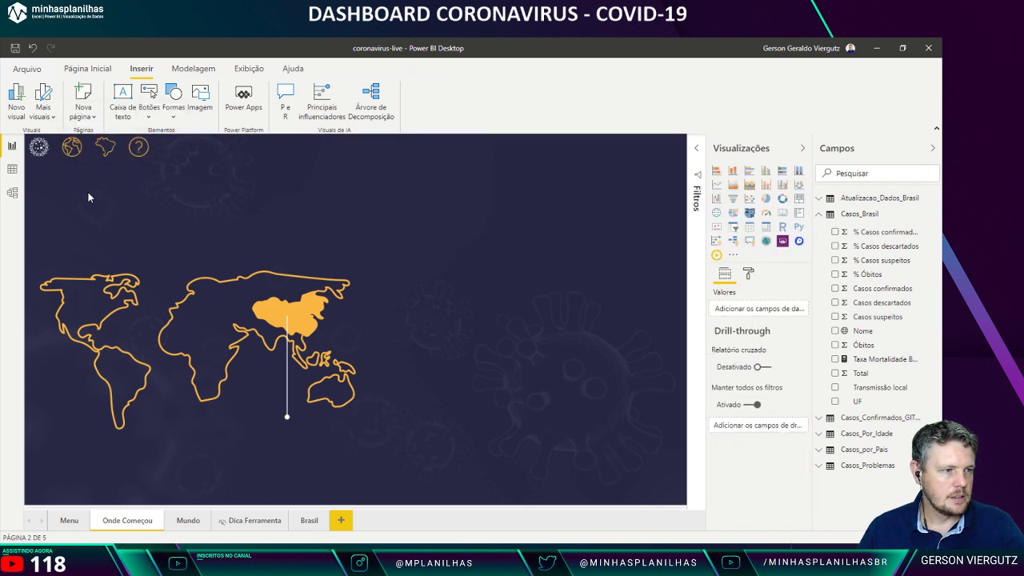
Step: Test the Brazil icon's link from Onde Começou and check the navigation icons on the Mundo page
{"action": "left_click", "coordinate": [105, 148]}
{"action": "left_click", "coordinate": [105, 148], "text": "ctrl"}
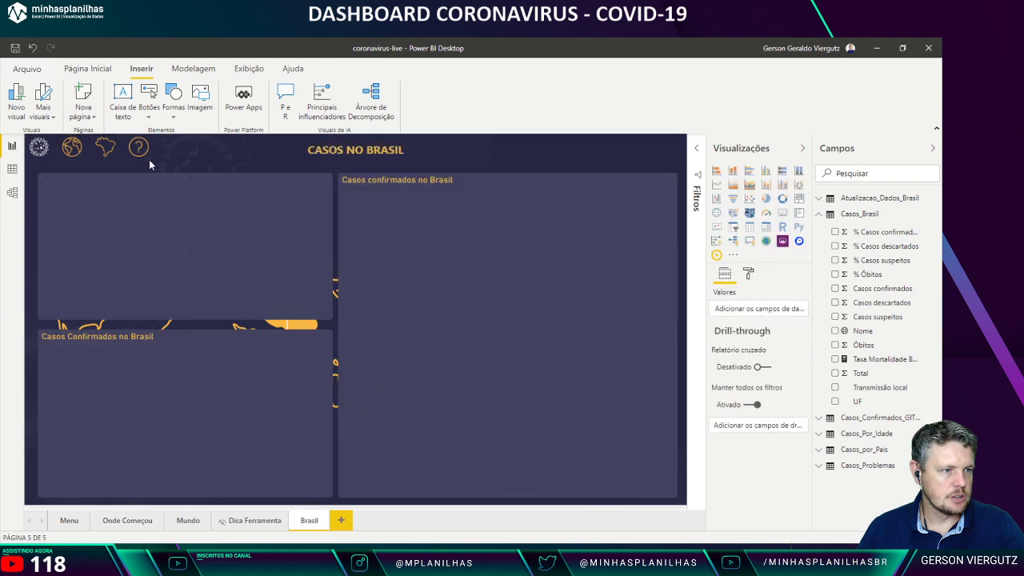
{"action": "left_click", "coordinate": [254, 520]}
{"action": "left_click", "coordinate": [189, 520]}
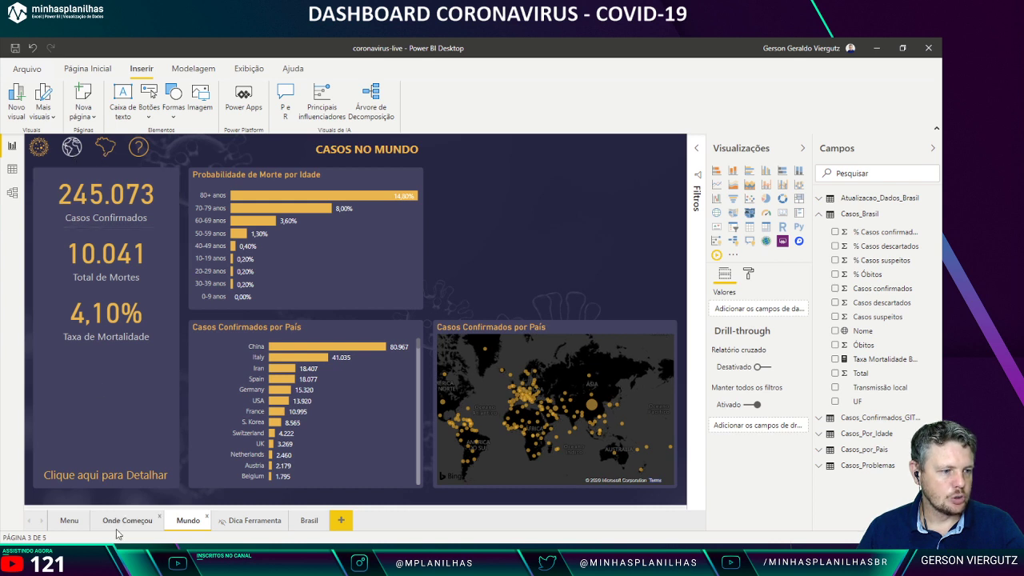
Step: Select and copy all three navigation buttons on the Onde Começou page and paste them on the Mundo page
{"action": "left_click", "coordinate": [126, 521]}
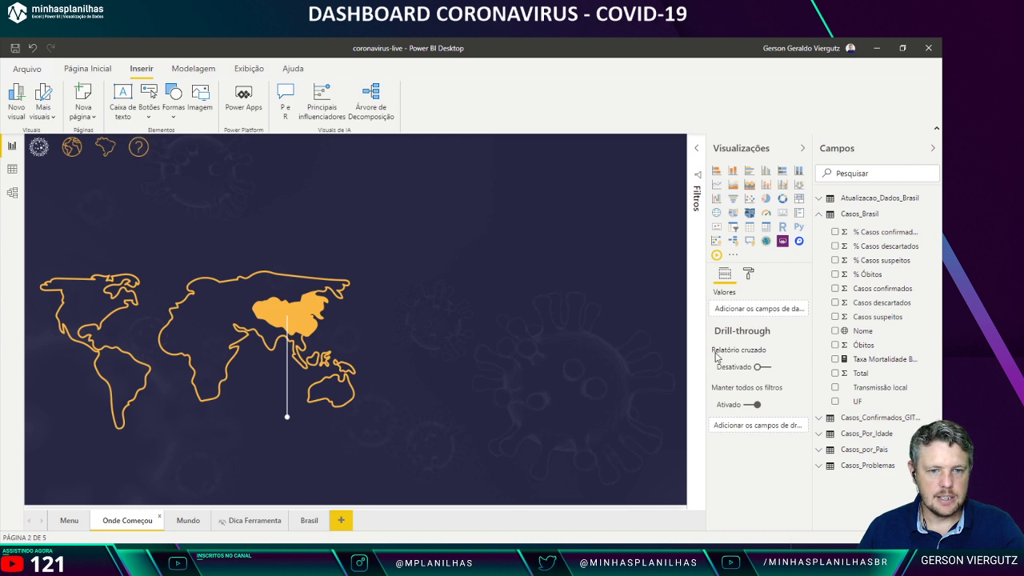
{"action": "left_click", "coordinate": [249, 69]}
{"action": "left_click", "coordinate": [561, 97]}
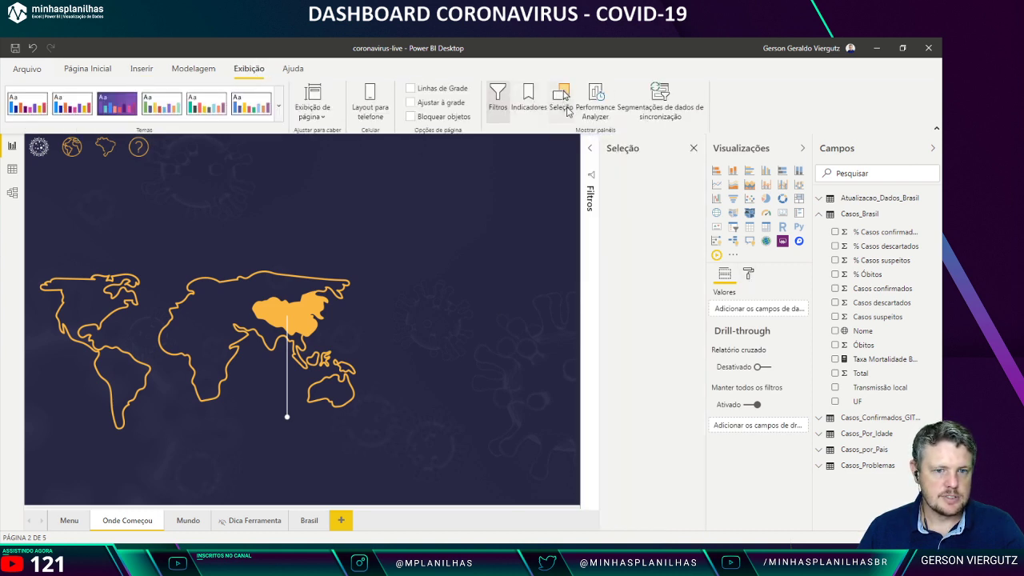
{"action": "left_click", "coordinate": [645, 210]}
{"action": "left_click", "coordinate": [632, 245], "text": "shift"}
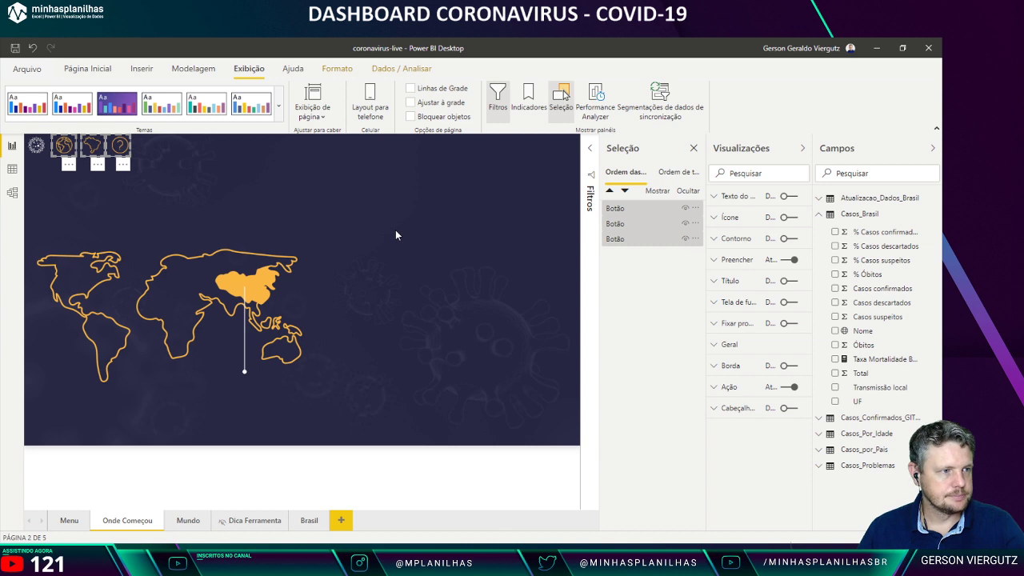
{"action": "left_click", "coordinate": [188, 520]}
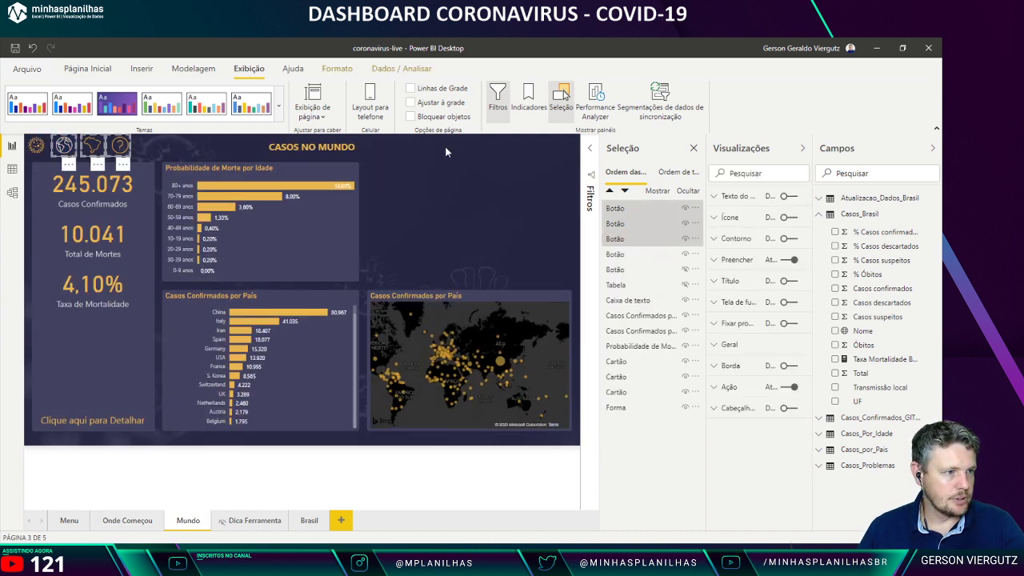
Step: On the Mundo page, move the globe icon's button over the virus icon and set its page navigation destination to Onde Começou
{"action": "left_click", "coordinate": [151, 152]}
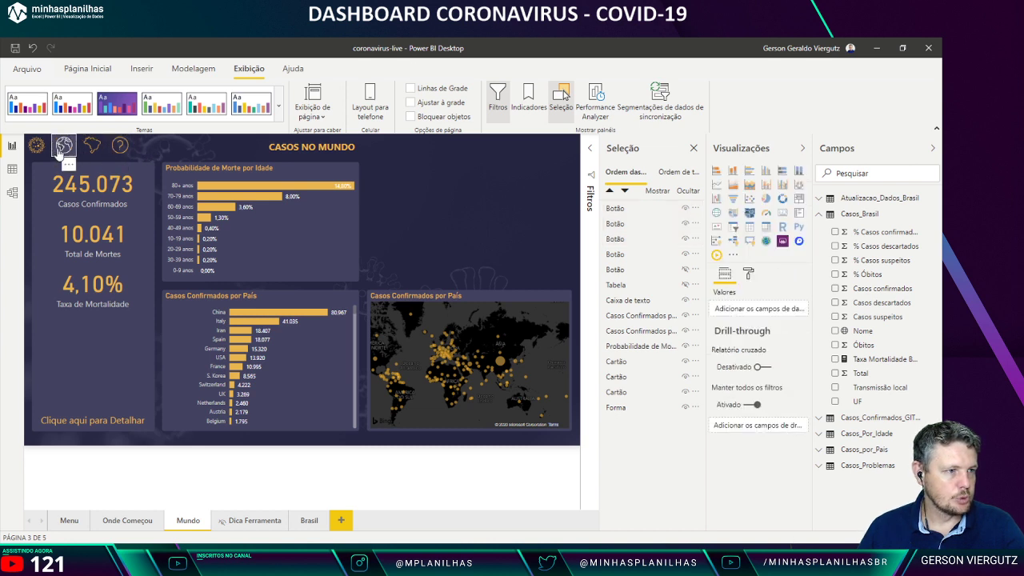
{"action": "left_click", "coordinate": [40, 147]}
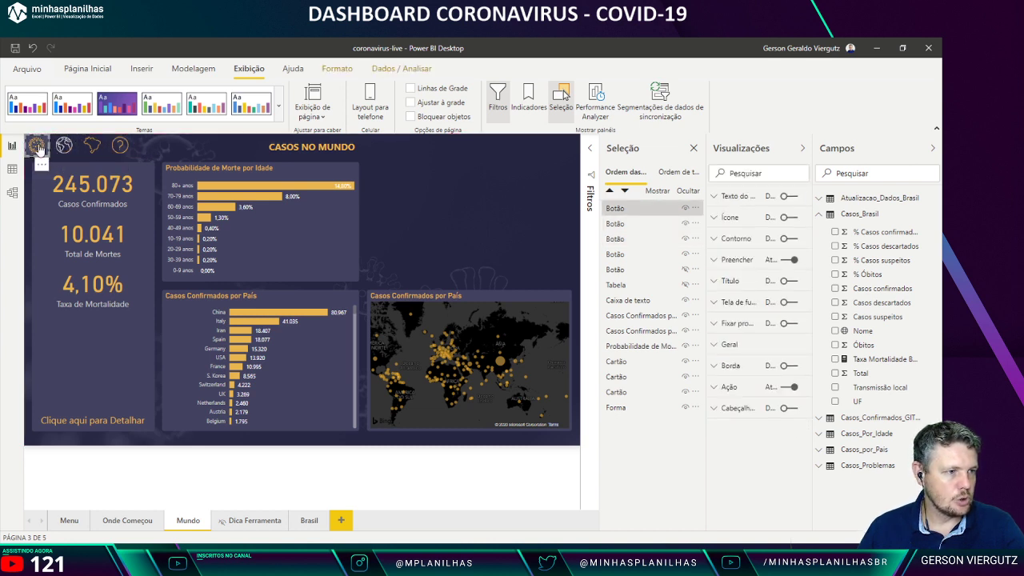
{"action": "left_click", "coordinate": [729, 387]}
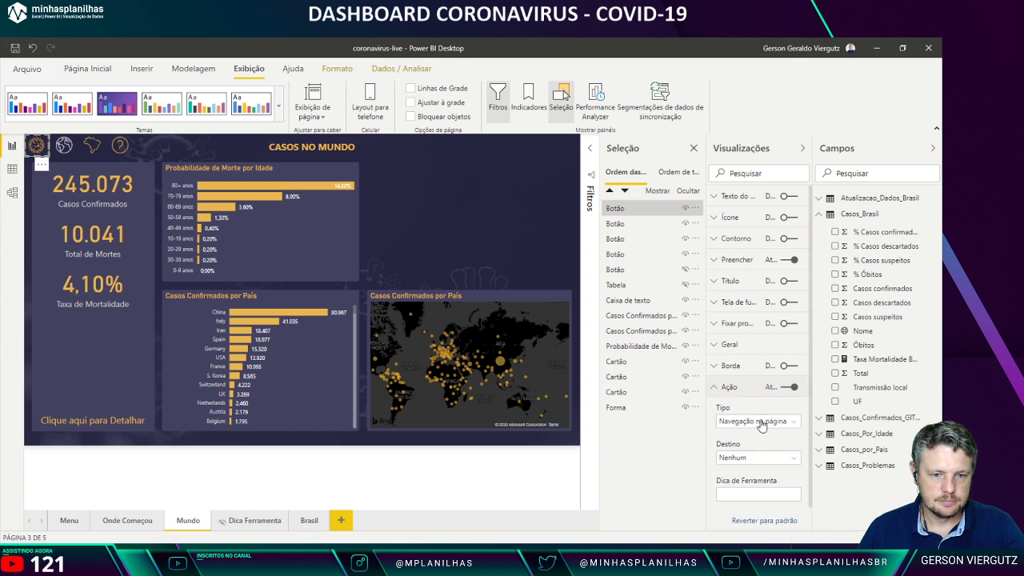
{"action": "left_click", "coordinate": [760, 422]}
{"action": "left_click", "coordinate": [759, 436]}
{"action": "left_click", "coordinate": [756, 457]}
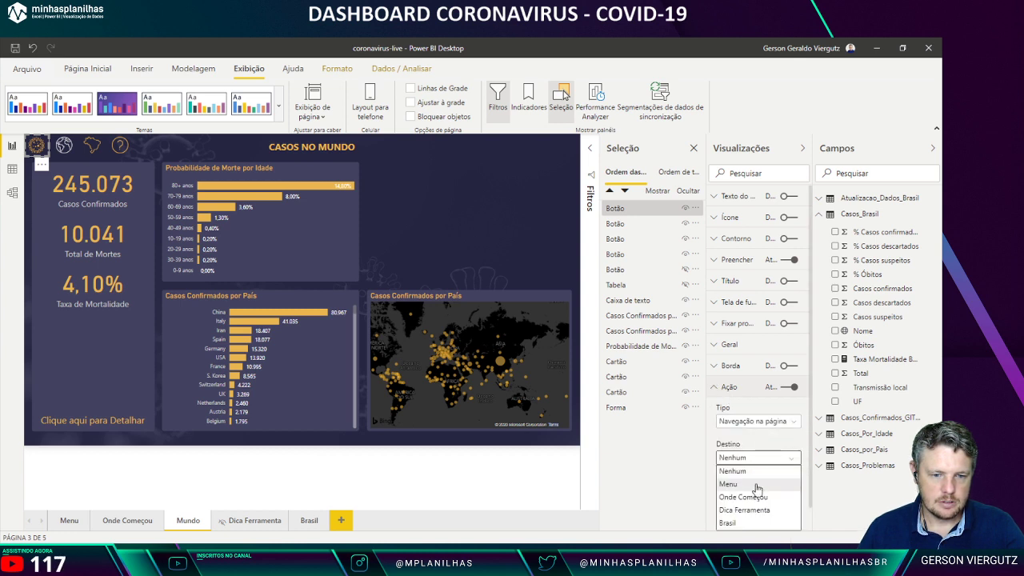
{"action": "left_click", "coordinate": [751, 485]}
{"action": "left_click", "coordinate": [187, 148]}
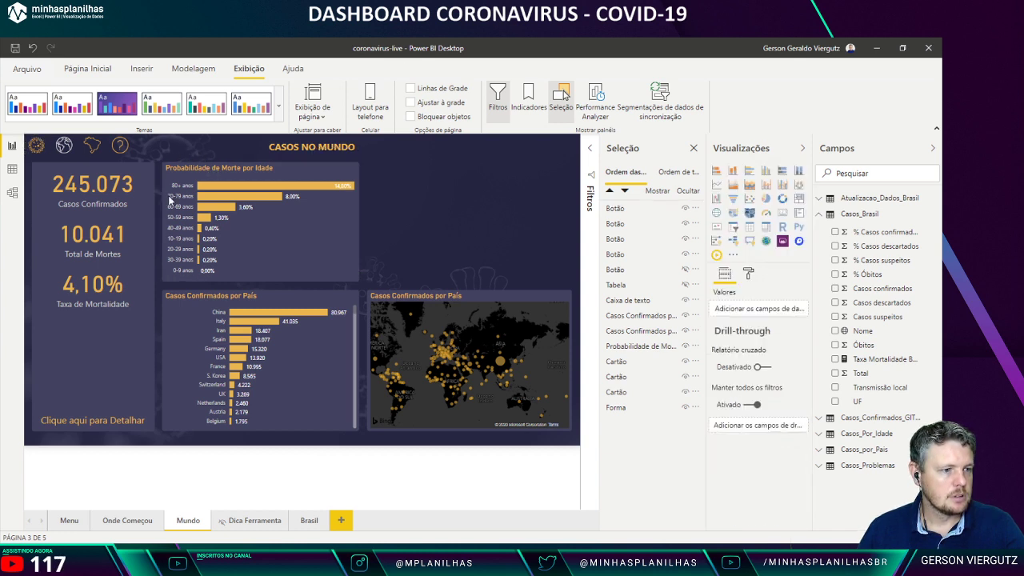
Step: Paste the three copied navigation buttons on the Brasil page
{"action": "left_click", "coordinate": [309, 520]}
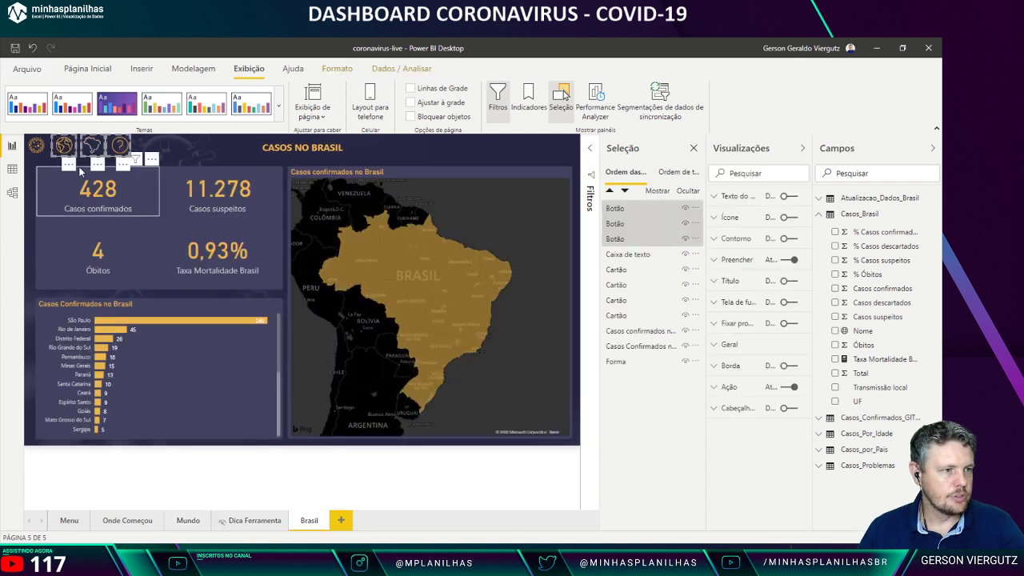
{"action": "left_click", "coordinate": [45, 148]}
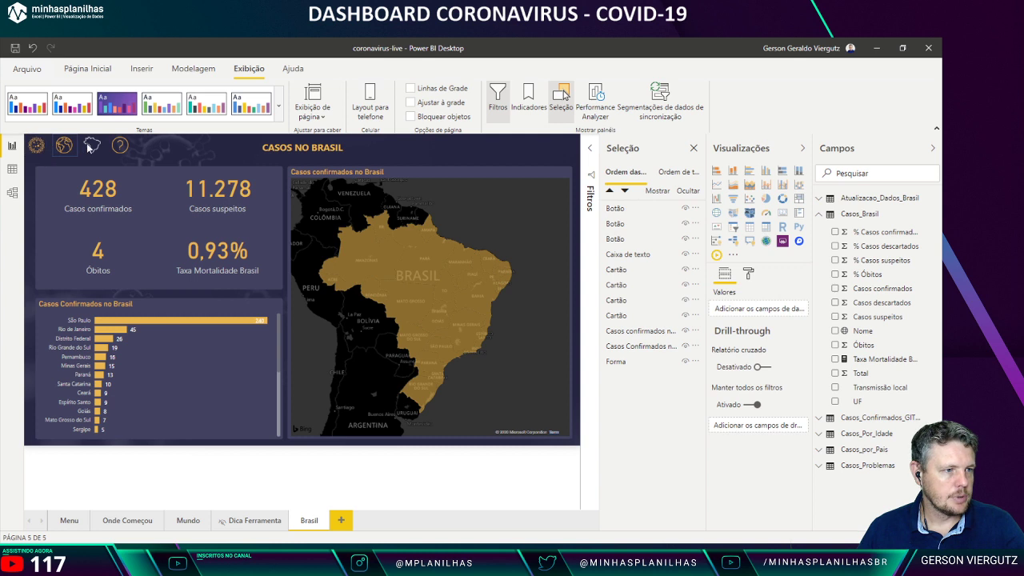
{"action": "left_click_drag", "start_coordinate": [28, 160], "coordinate": [197, 141]}
{"action": "left_click", "coordinate": [178, 152]}
Step: On the Brasil page, move the Brazil icon's button over the virus icon and set its destination to Onde Começou
{"action": "left_click", "coordinate": [92, 145]}
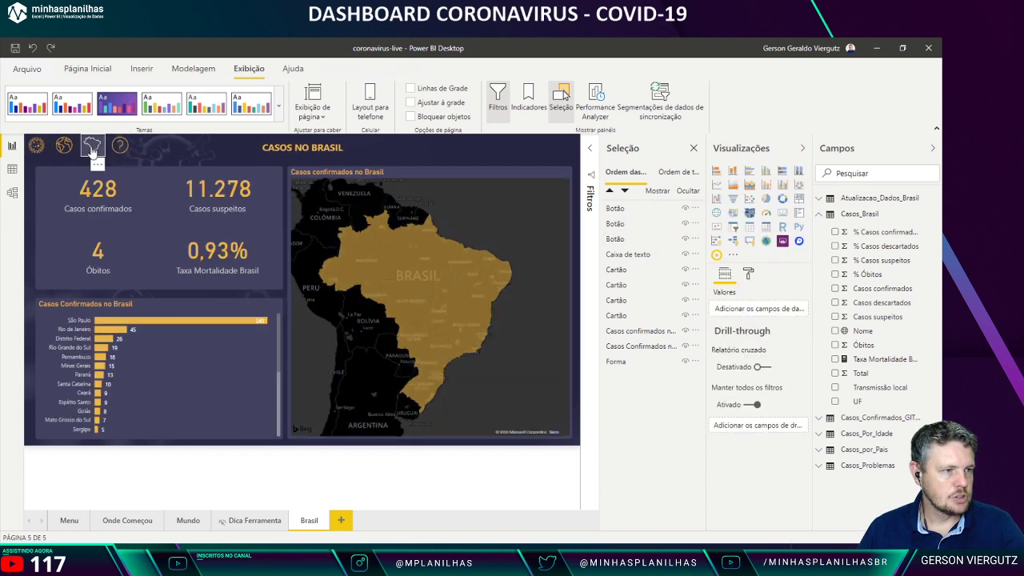
{"action": "left_click", "coordinate": [37, 146]}
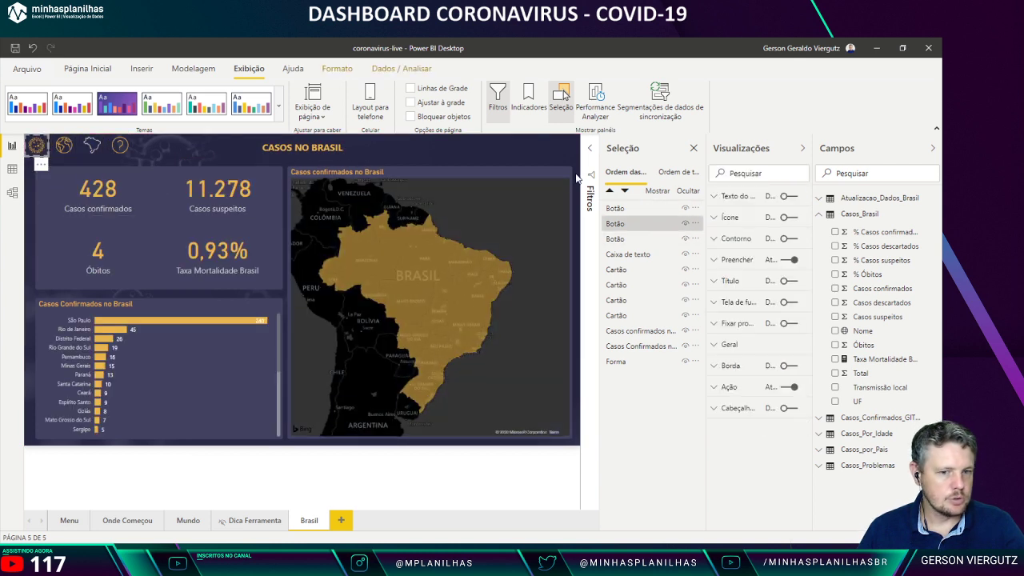
{"action": "left_click", "coordinate": [729, 390]}
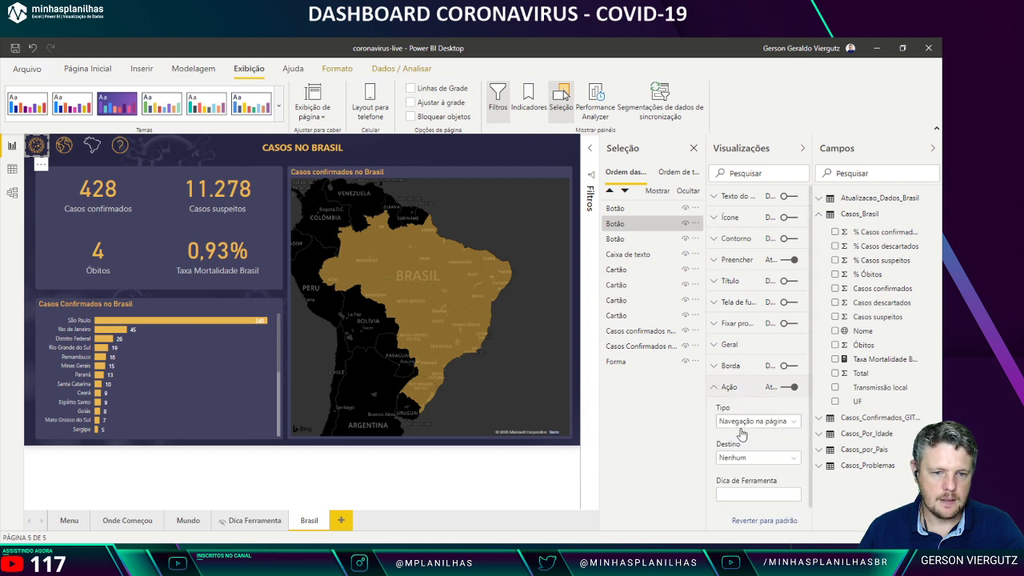
{"action": "left_click", "coordinate": [736, 457]}
{"action": "left_click", "coordinate": [752, 502]}
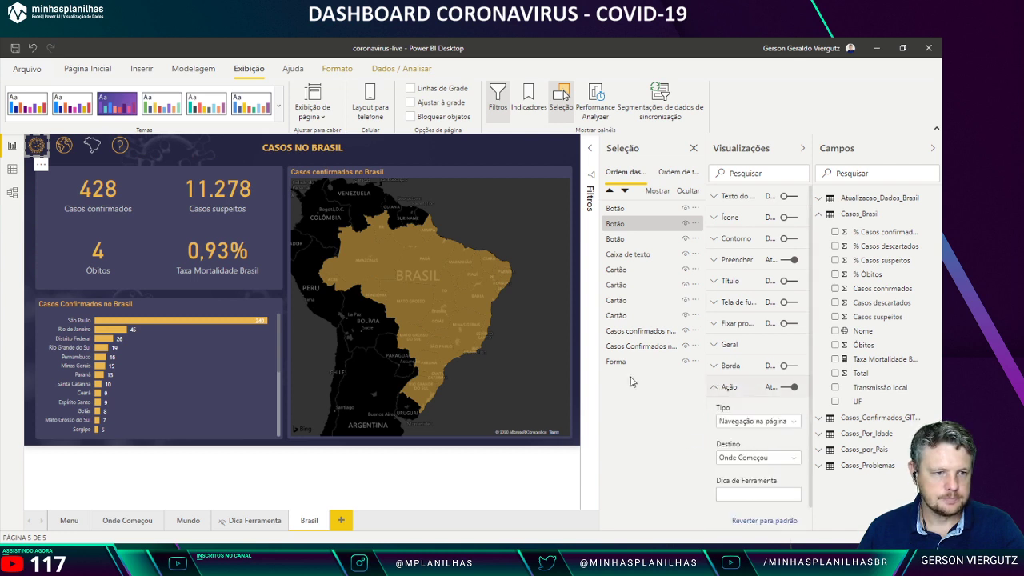
{"action": "left_click", "coordinate": [403, 150]}
Step: Test the virus, globe and Brazil navigation icons by following their links between the Onde Começou, Mundo and Brasil pages
{"action": "left_click", "coordinate": [42, 150], "text": "ctrl"}
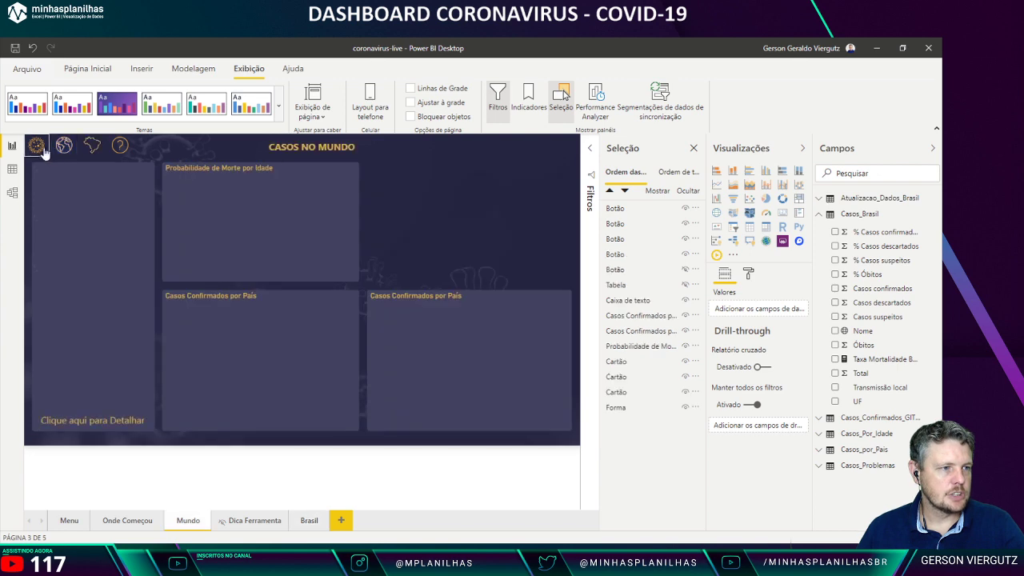
{"action": "left_click", "coordinate": [64, 145], "text": "ctrl"}
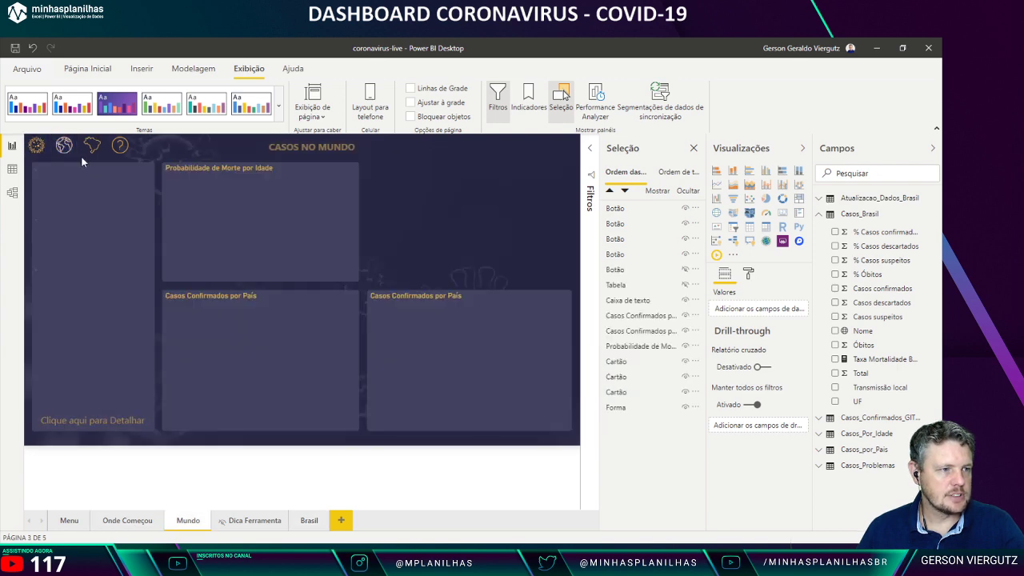
{"action": "left_click", "coordinate": [92, 147], "text": "ctrl"}
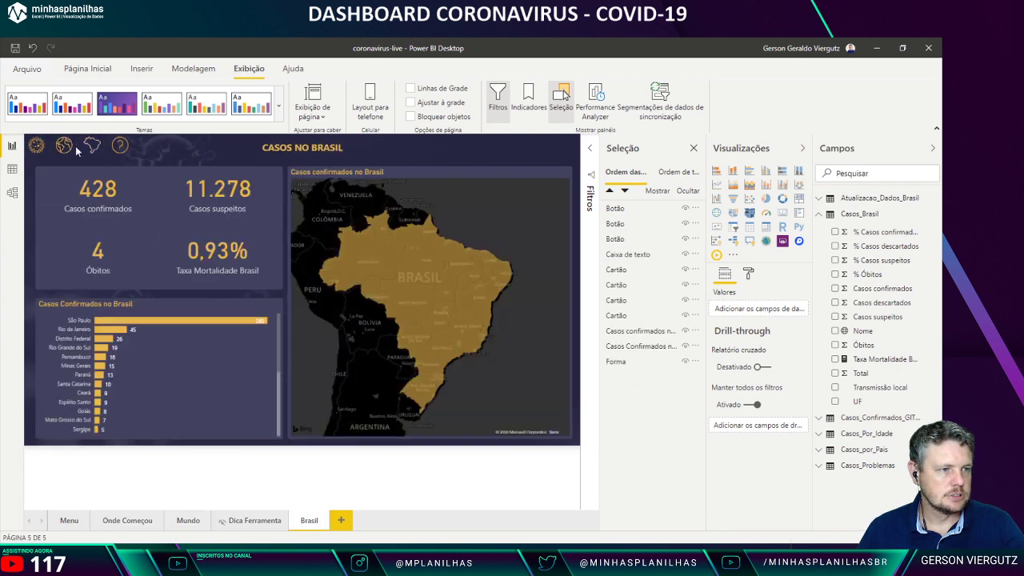
{"action": "left_click", "coordinate": [64, 145], "text": "ctrl"}
{"action": "left_click", "coordinate": [37, 147], "text": "ctrl"}
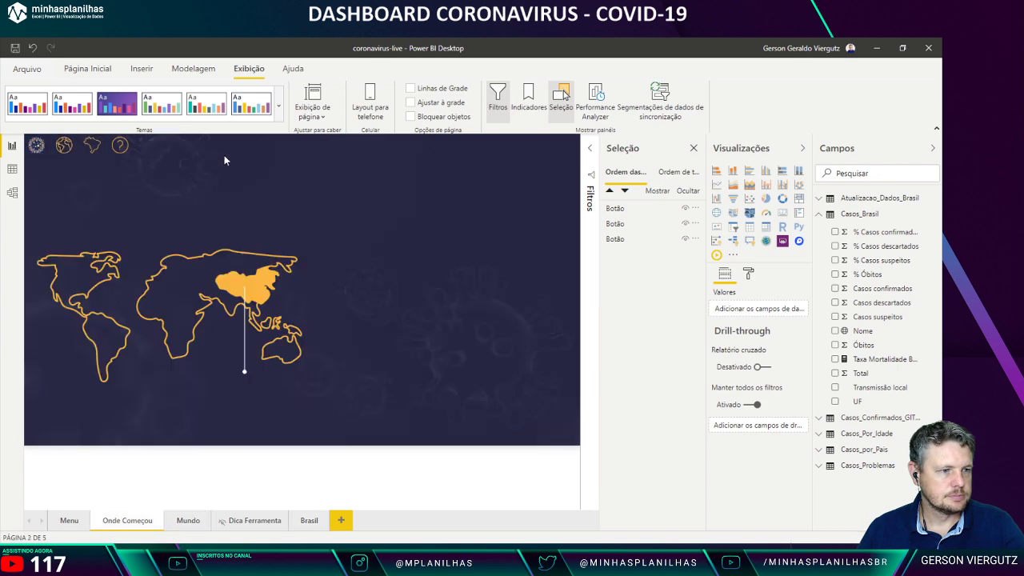
{"action": "left_click", "coordinate": [64, 147], "text": "ctrl"}
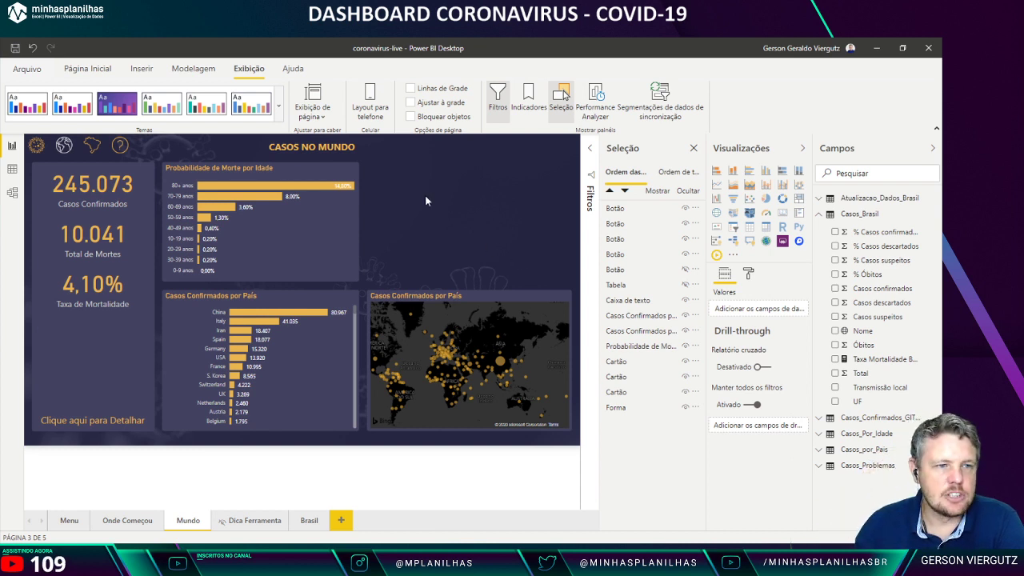
Step: Publish the coronavirus-live report to Meu workspace in the Power BI service
{"action": "left_click", "coordinate": [88, 68]}
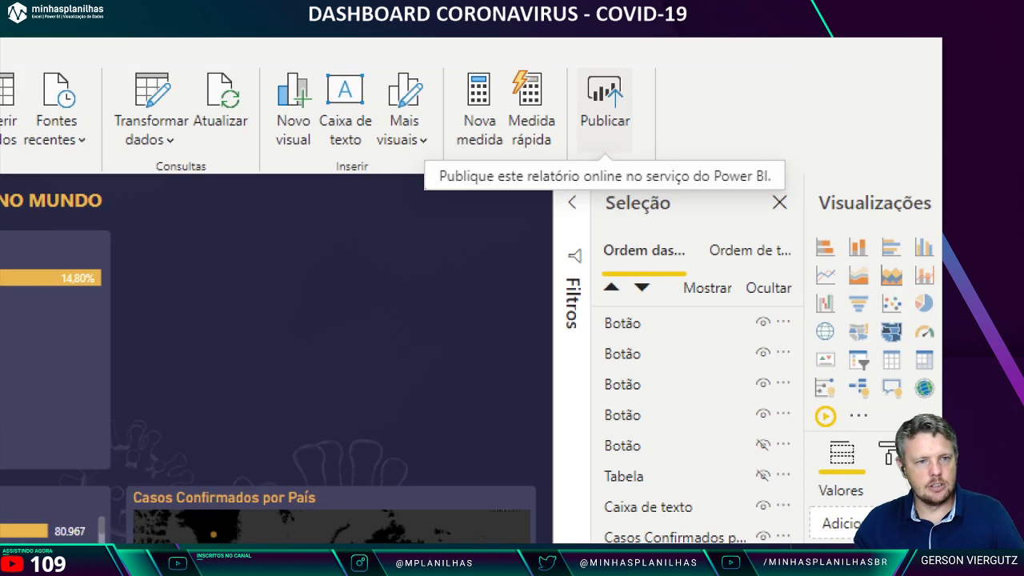
{"action": "left_click_drag", "start_coordinate": [566, 62], "coordinate": [652, 157]}
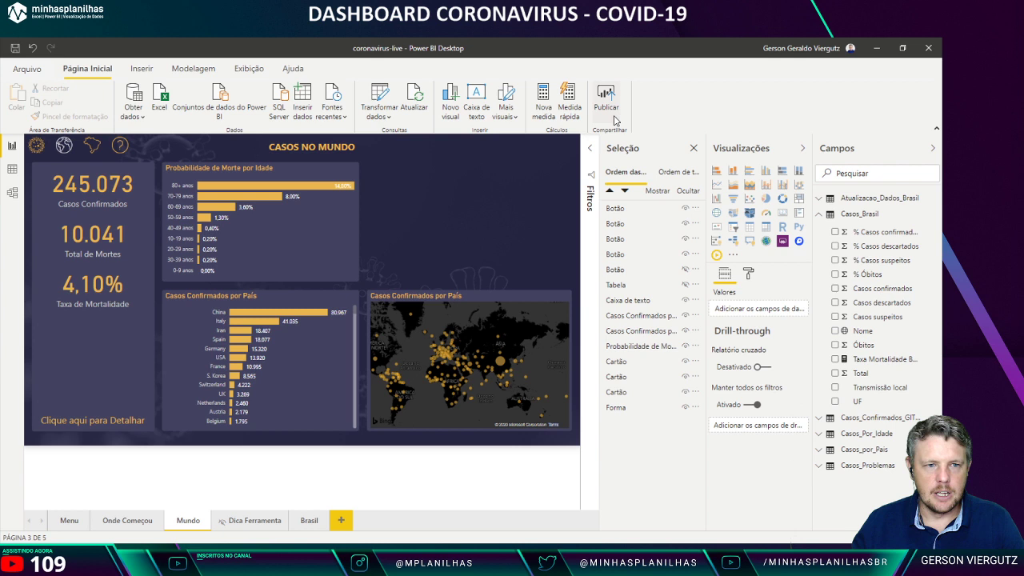
{"action": "left_click", "coordinate": [615, 120]}
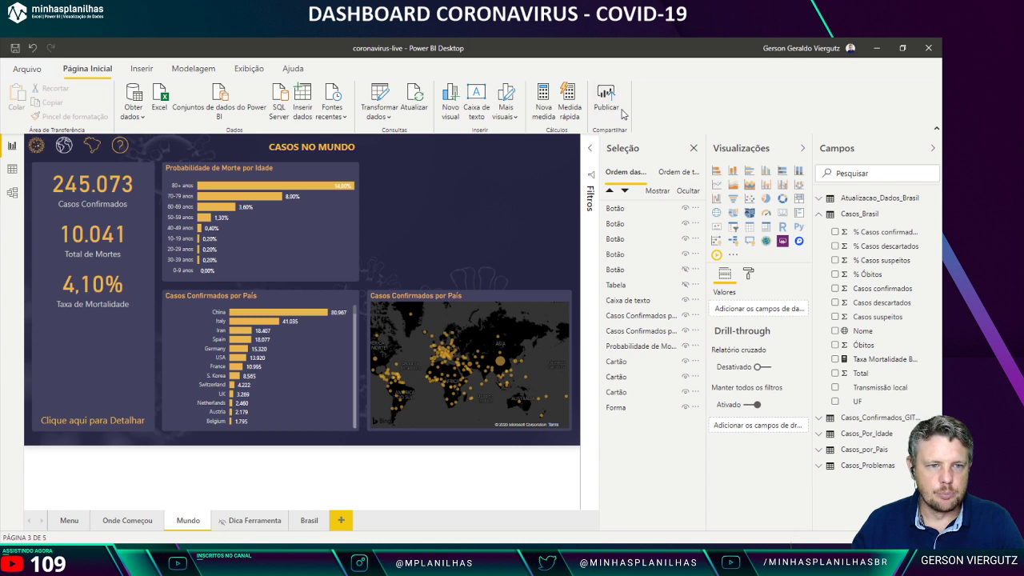
{"action": "left_click", "coordinate": [524, 314]}
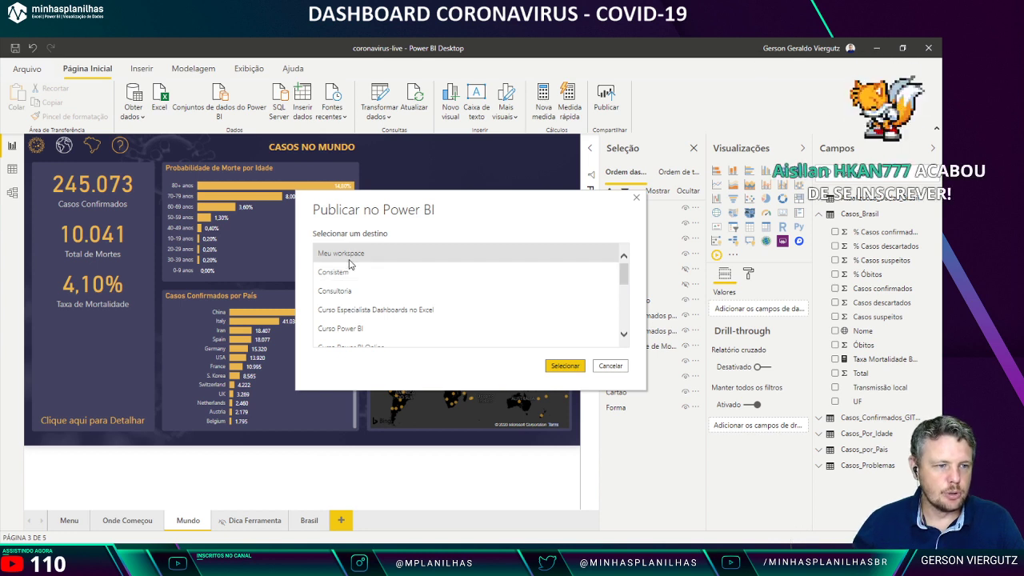
{"action": "scroll", "coordinate": [359, 297], "scroll_direction": "down", "scroll_amount": 5}
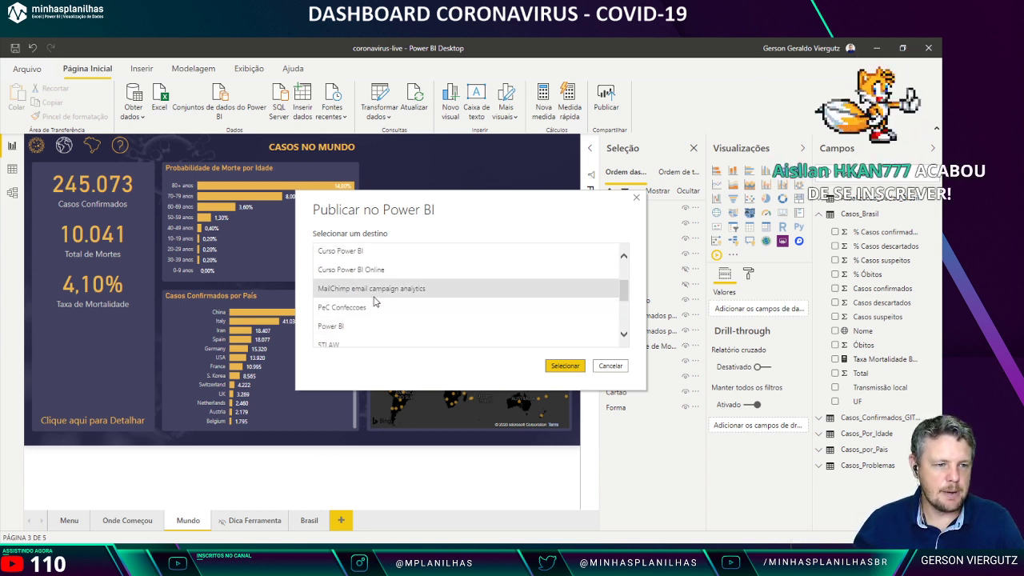
{"action": "scroll", "coordinate": [376, 308], "scroll_direction": "up", "scroll_amount": 5}
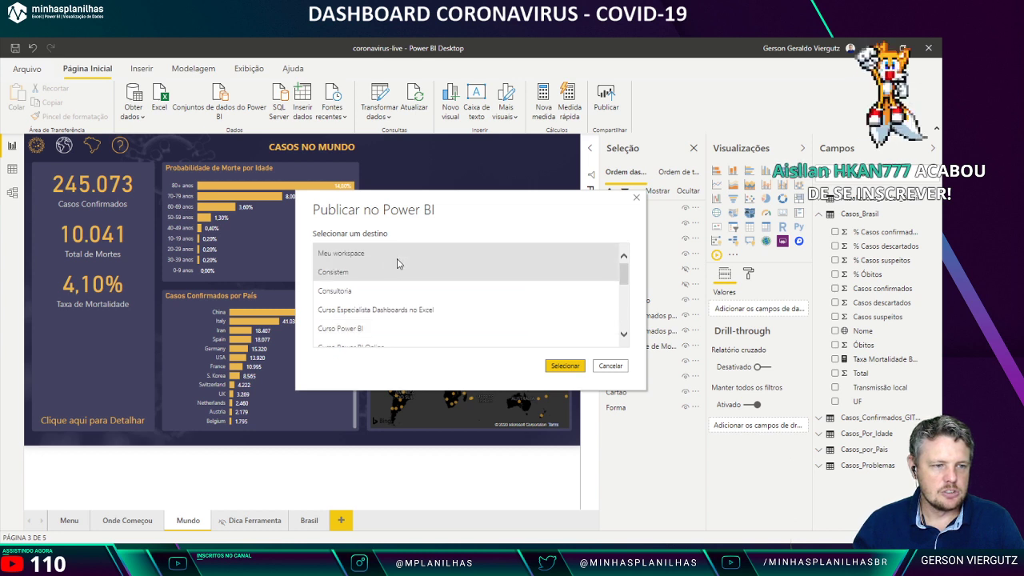
{"action": "left_click", "coordinate": [559, 366]}
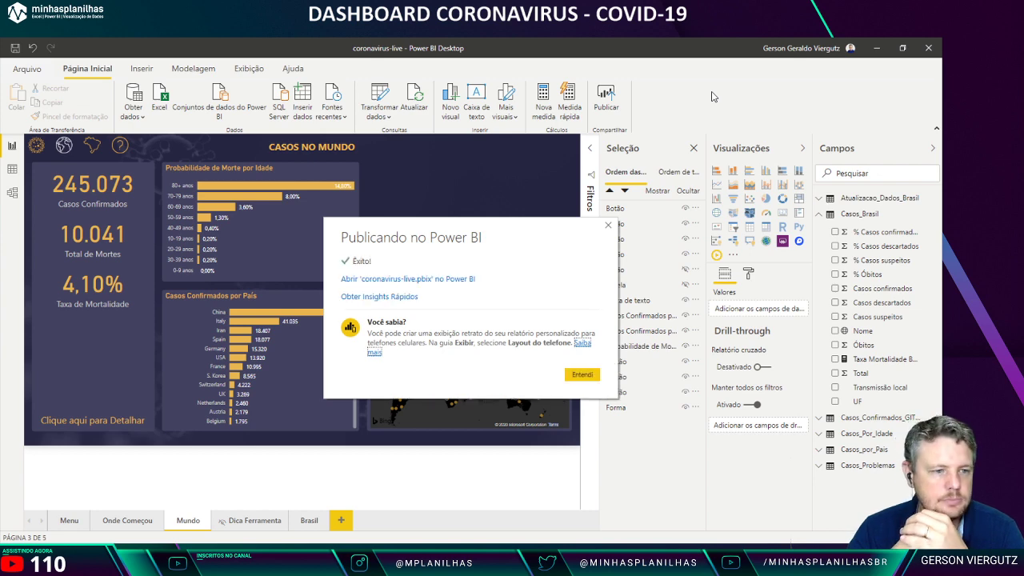
Step: Open the published coronavirus-live report in the Power BI service and publish it to the web through a public embed code
{"action": "left_click", "coordinate": [448, 279]}
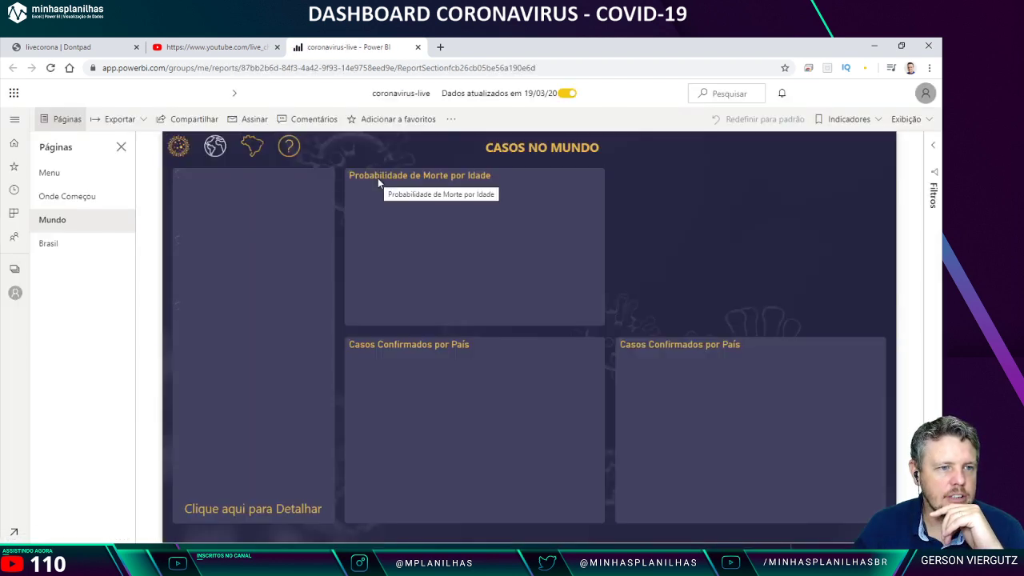
{"action": "left_click", "coordinate": [451, 120]}
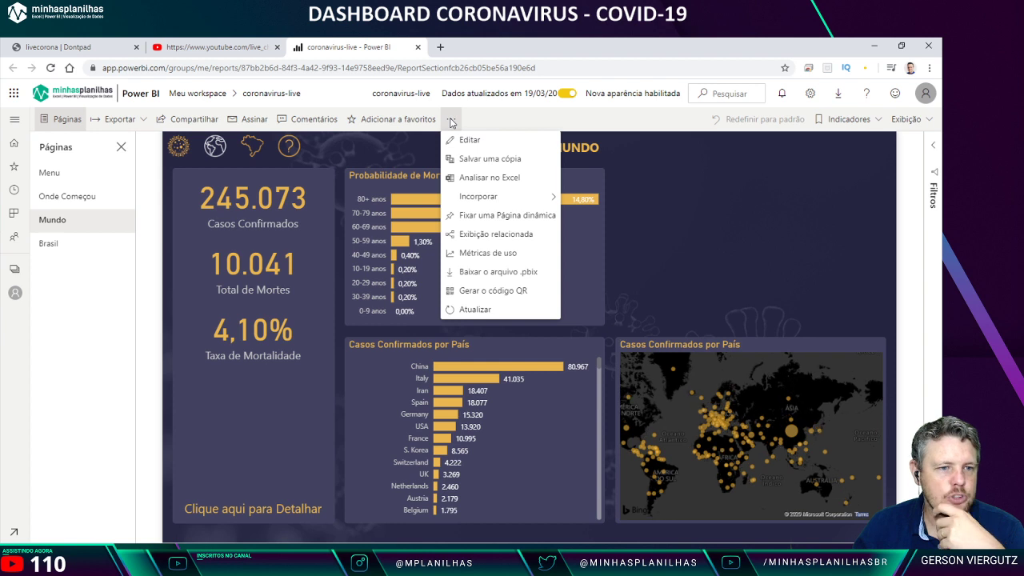
{"action": "mouse_move", "coordinate": [471, 196]}
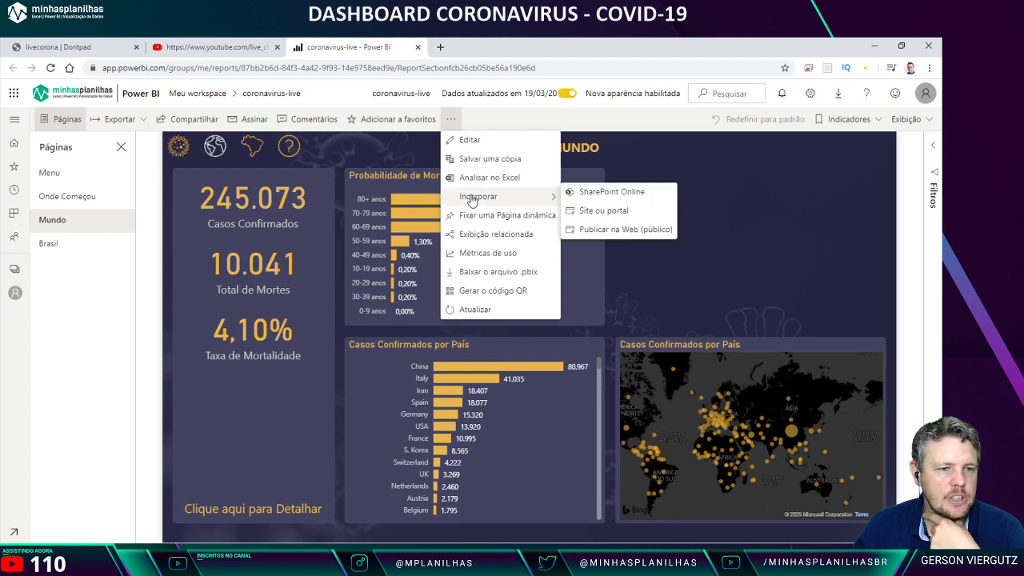
{"action": "left_click", "coordinate": [625, 229]}
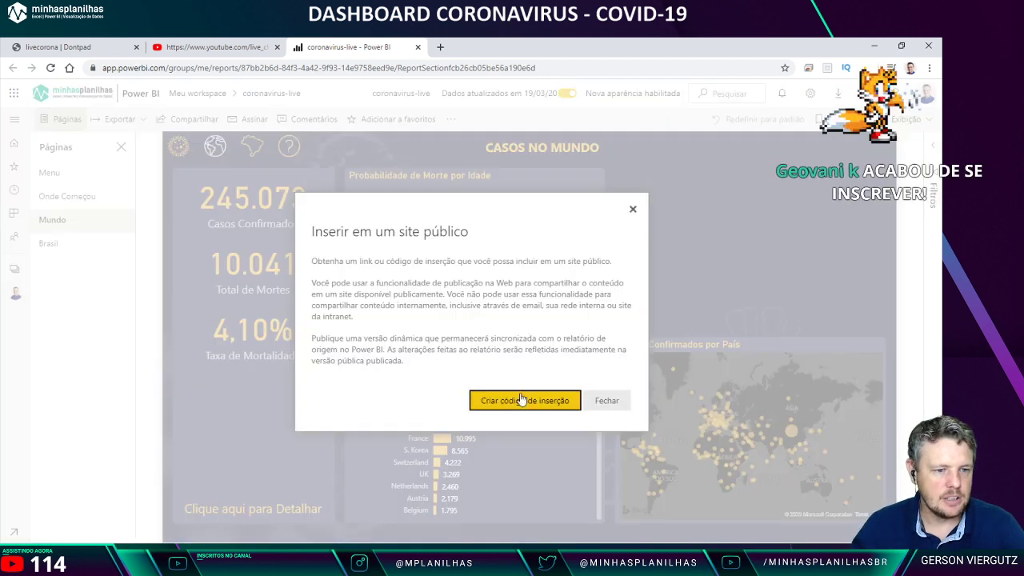
{"action": "left_click", "coordinate": [544, 402]}
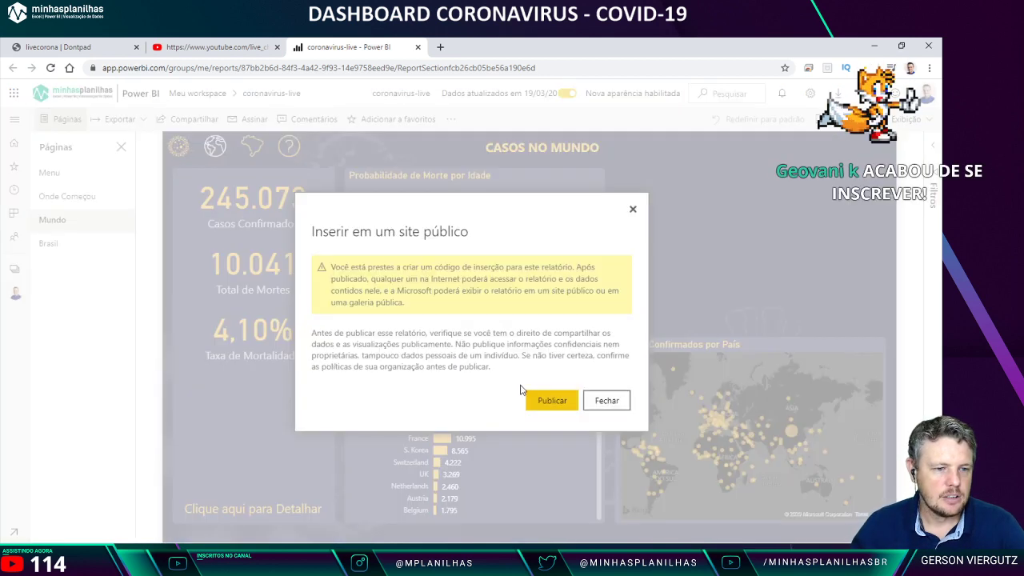
{"action": "left_click", "coordinate": [544, 404]}
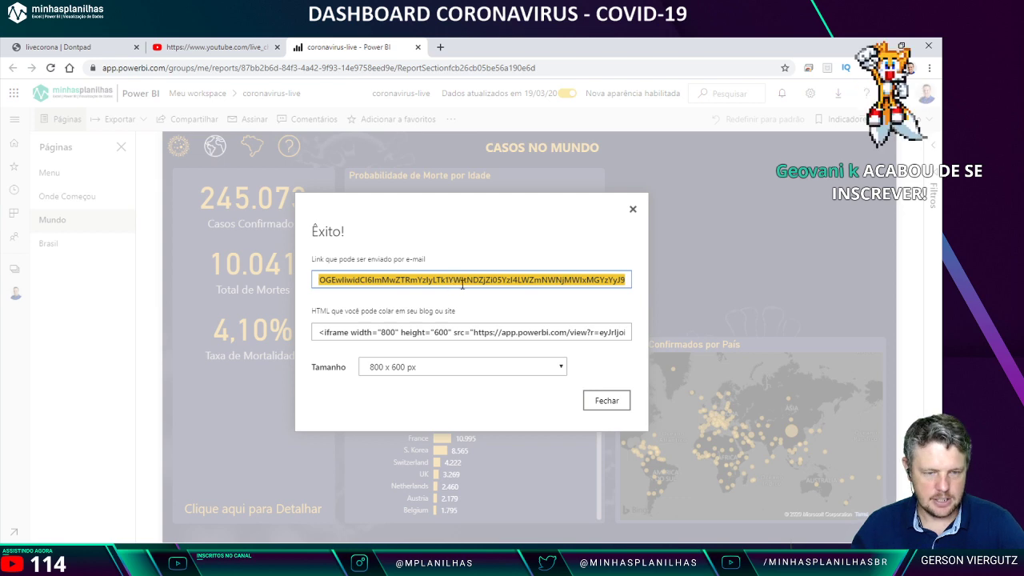
{"action": "left_click", "coordinate": [597, 405]}
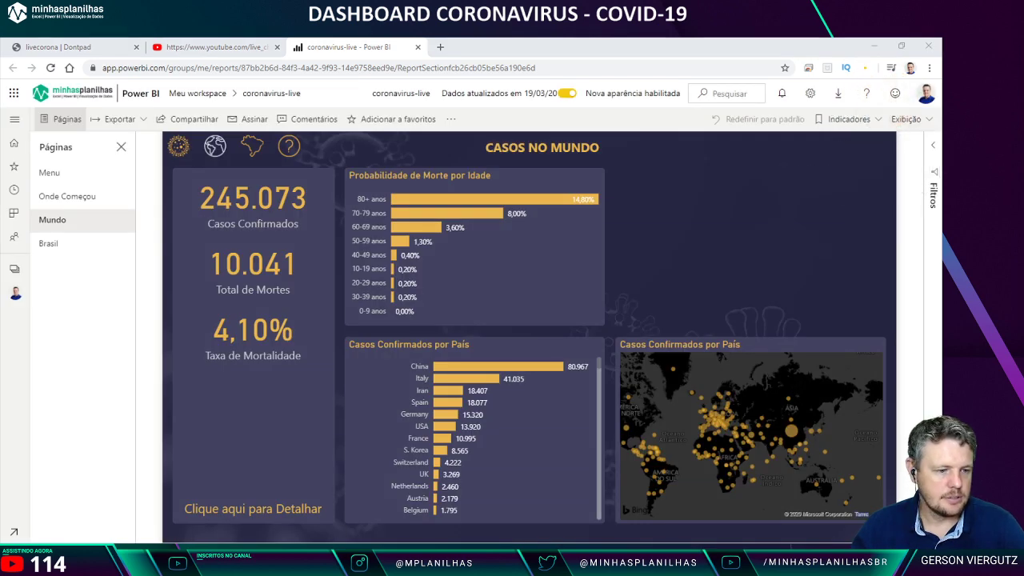
Step: Switch to the YouTube live chat and post the public report link twice
{"action": "mouse_move", "coordinate": [296, 560]}
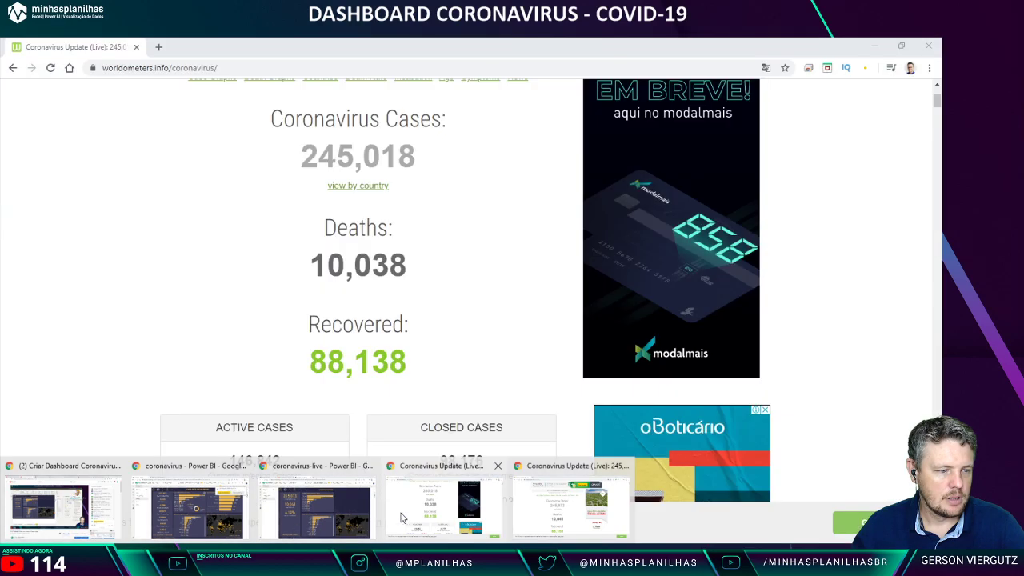
{"action": "mouse_move", "coordinate": [214, 524]}
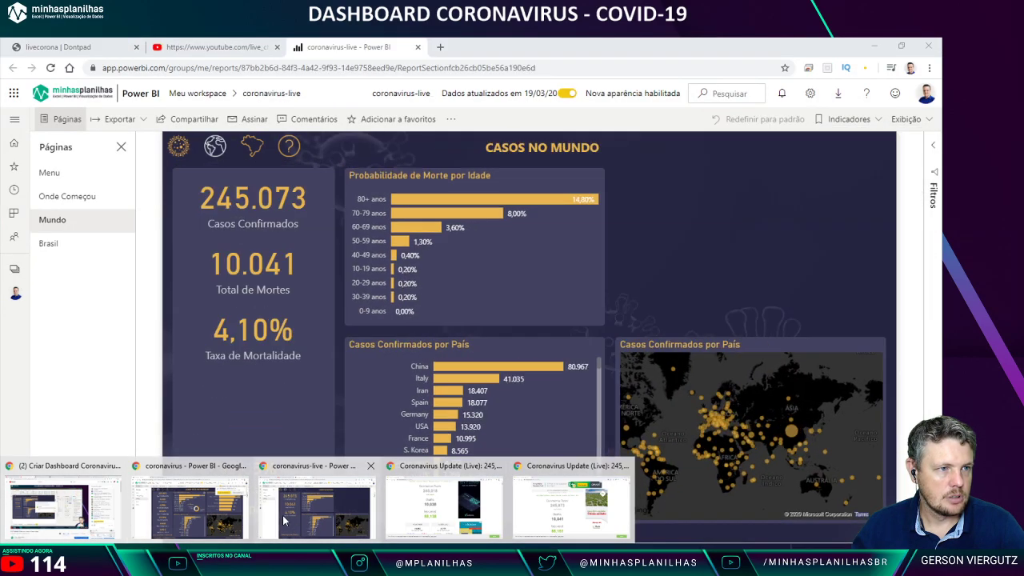
{"action": "left_click", "coordinate": [284, 520]}
{"action": "left_click", "coordinate": [237, 44]}
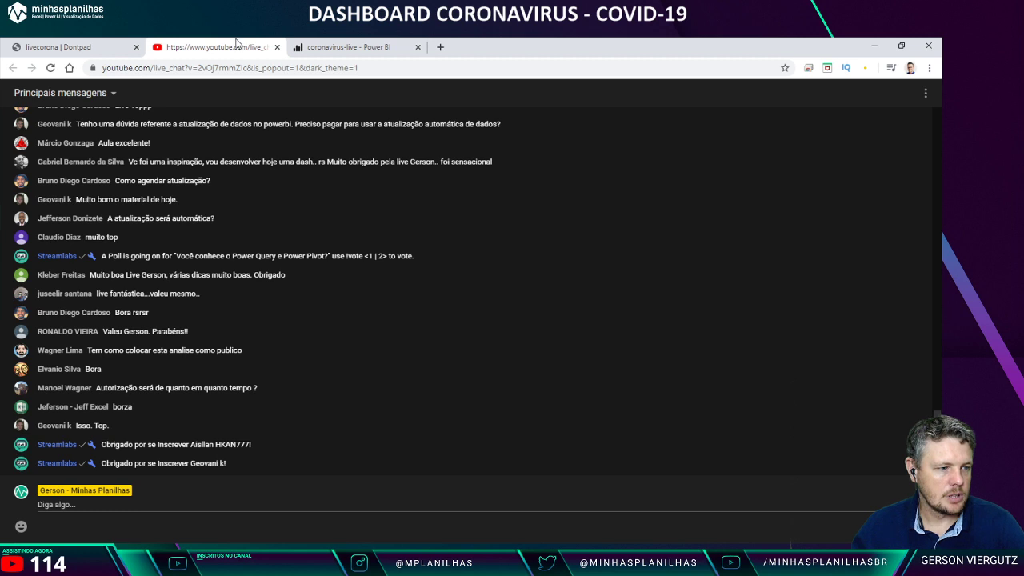
{"action": "left_click", "coordinate": [118, 497]}
{"action": "type", "text": "https://app.powerbi.com/view?r=eyJrIjoiNDRjNTE3N2UtNmQzNS00ZTcxLWE2YjItMGYyODcyMDA2OGEwIiwidCI6ImMwZTRmYzIyLTk1YWItNDZjZi05YzI4LWZmNWNjMWIxMGYzYyJ9"}
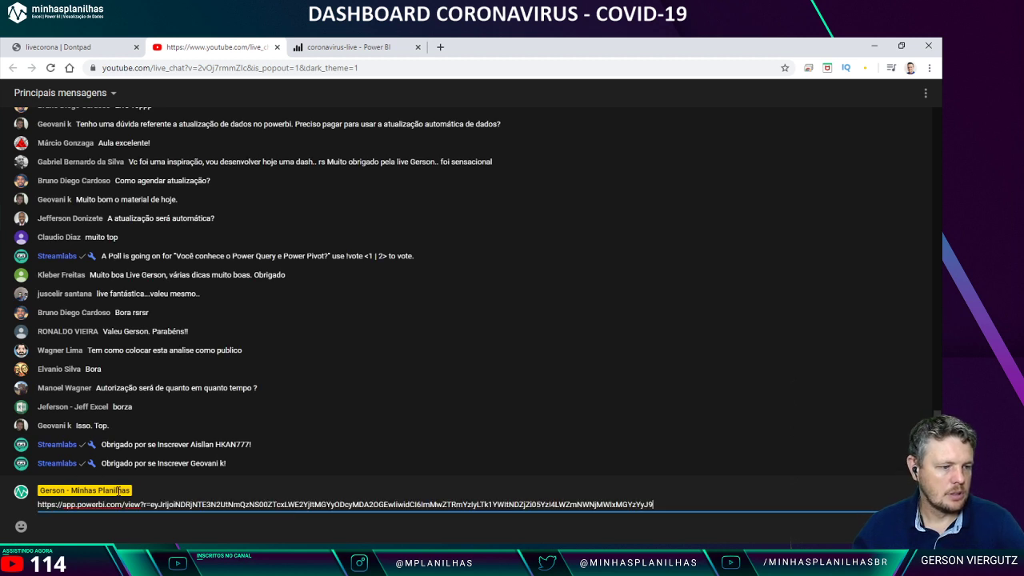
{"action": "key", "text": "Return"}
{"action": "type", "text": "https://app.powerbi.com/view?r=eyJrIjoiNDRjNTE3N2UtNmQzNS00ZTcxLWE2YjItMGYyODcyMDA2OGEwIiwidCI6ImMwZTRmYzIyLTk1YWItNDZjZi05YzI4LWZmNWNjMWIxMGYzYyJ9"}
{"action": "key", "text": "Return"}
Step: Clear the doubled link from the chat message and post the public report link once more
{"action": "type", "text": "https://app.powerbi.com/view?r=eyJrIjoiNDRjNTE3N2UtNmQzNS00ZTcxLWE2YjItMGYyODcyMDA2OGEwIiwidCI6ImMwZTRmYzIyLTk1YWItNDZjZi05YzI4LWZmNWNjMWIxMGYzYyJ9"}
{"action": "type", "text": "https://app.powerbi.com/view?r=eyJrIjoiNDRjNTE3N2UtNmQzNS00ZTcxLWE2YjItMGYyODcyMDA2OGEwIiwidCI6ImMwZTRmYzIyLTk1YWItNDZjZi05YzI4LWZmNWNjMWIxMGYzYyJ9"}
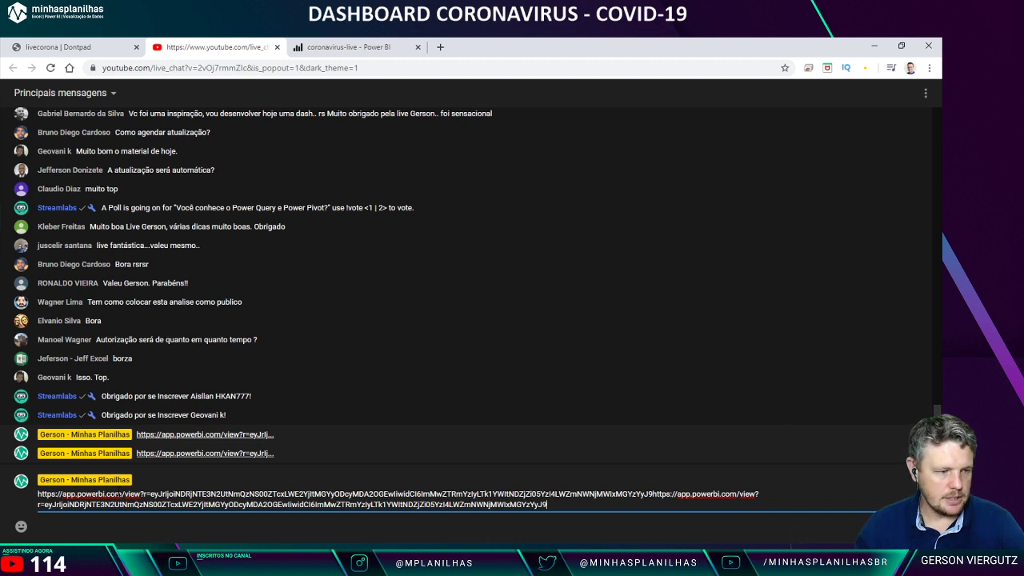
{"action": "key", "text": "ctrl+a"}
{"action": "key", "text": "BackSpace"}
{"action": "type", "text": "https://app.powerbi.com/view?r=eyJrIjoiNDRjNTE3N2UtNmQzNS00ZTcxLWE2YjItMGYyODcyMDA2OGEwIiwidCI6ImMwZTRmYzIyLTk1YWItNDZjZi05YzI4LWZmNWNjMWIxMGYzYyJ9"}
{"action": "key", "text": "Return"}
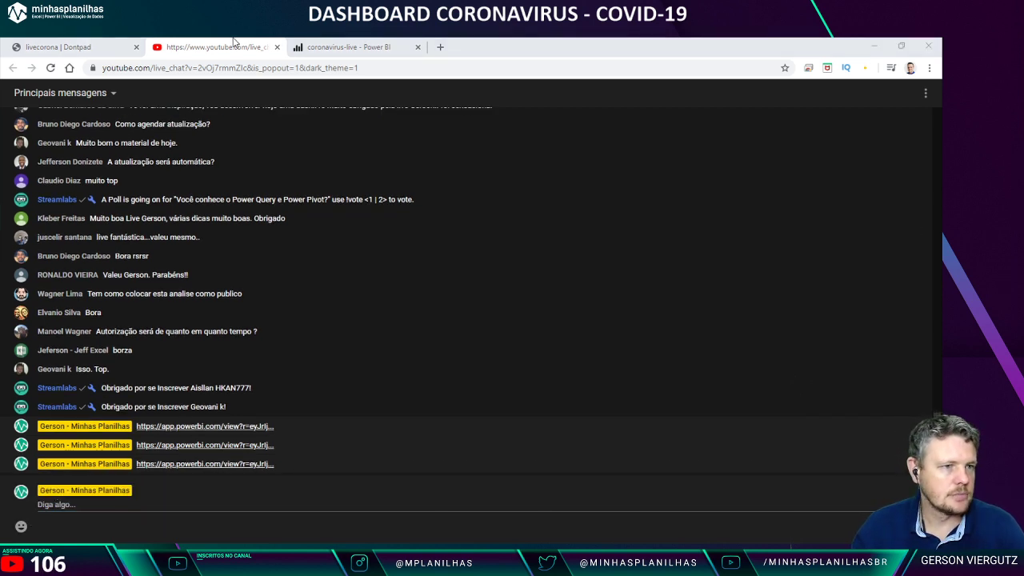
Step: Compare the Mundo page of the earlier coronavirus report with the one in the published coronavirus-live report
{"action": "left_click", "coordinate": [343, 46]}
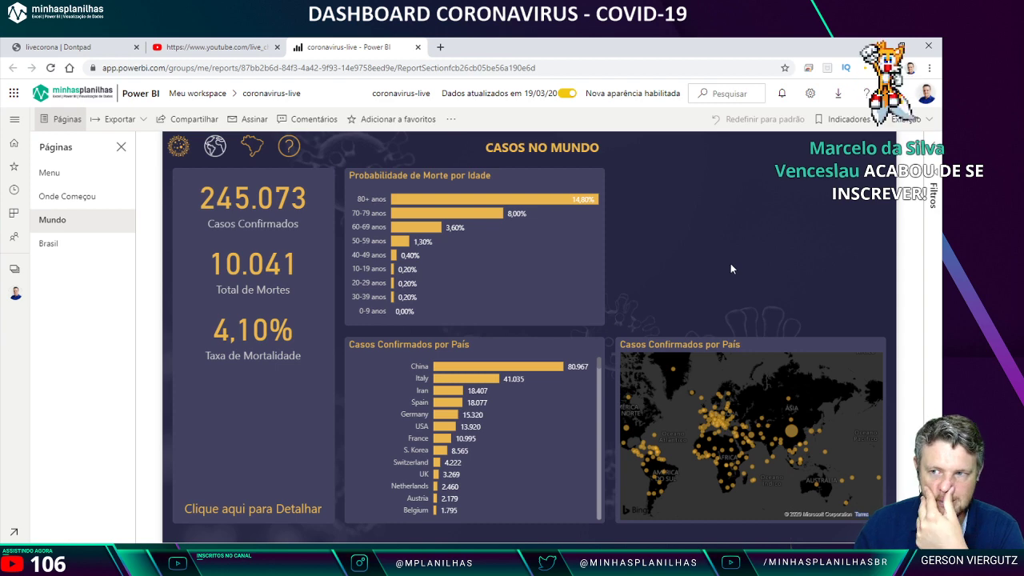
{"action": "mouse_move", "coordinate": [318, 564]}
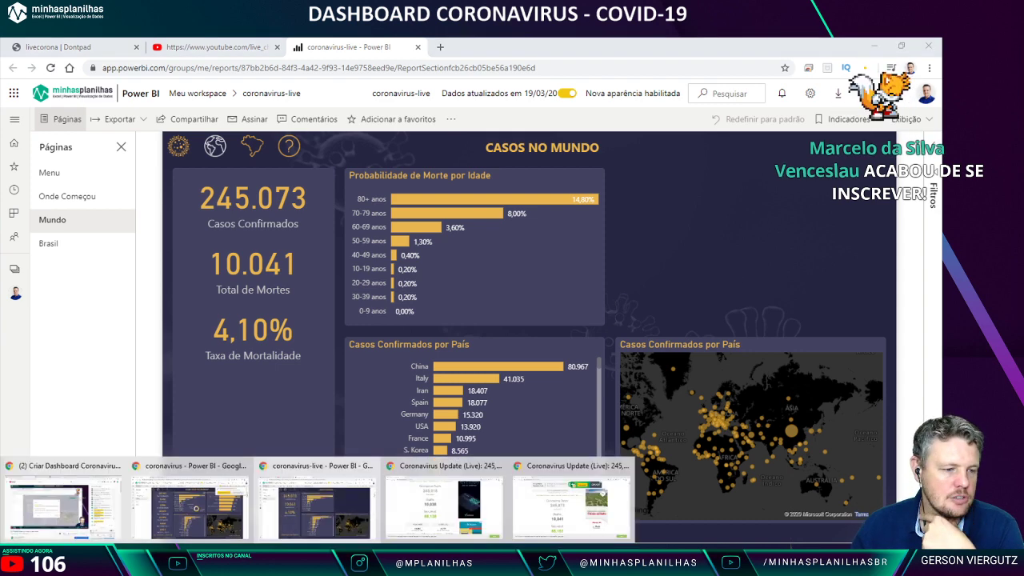
{"action": "left_click", "coordinate": [191, 508]}
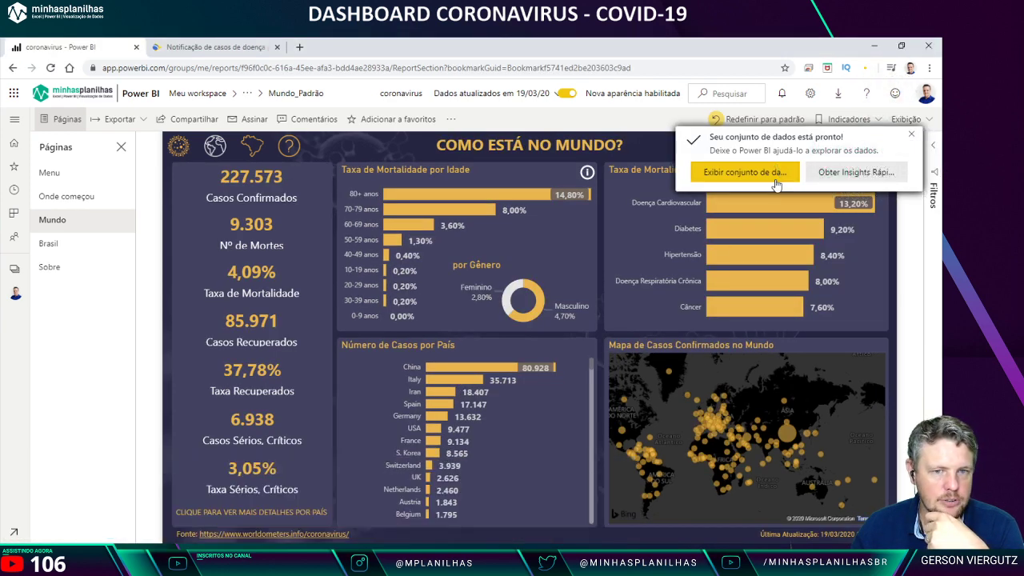
{"action": "left_click", "coordinate": [914, 137]}
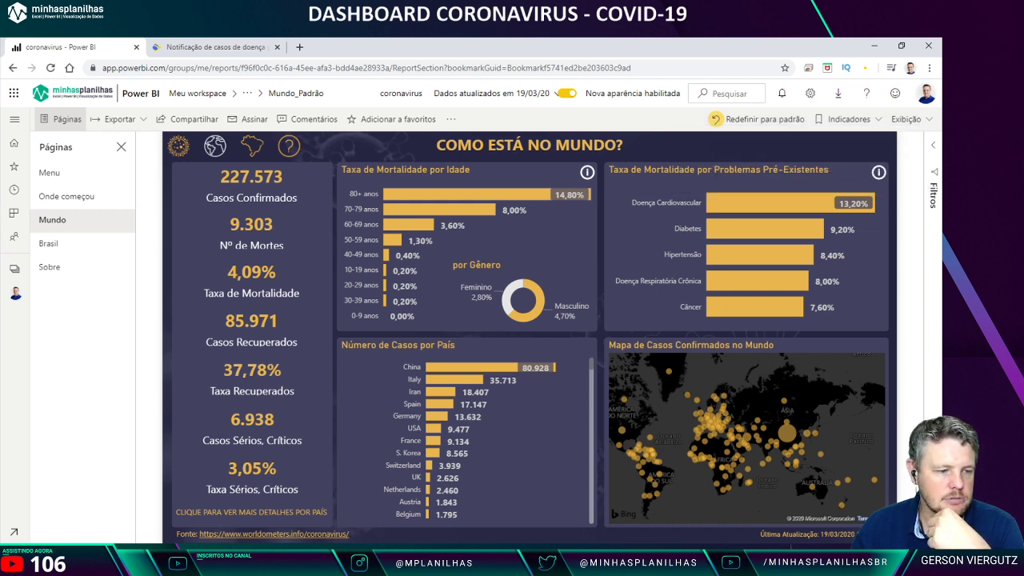
{"action": "left_click", "coordinate": [314, 516]}
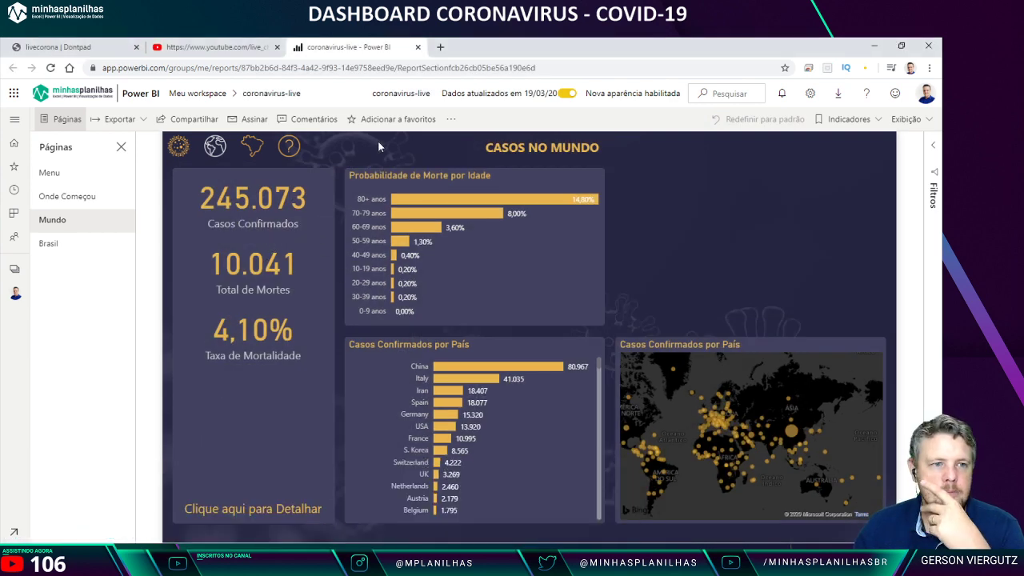
Step: Open the scheduled refresh settings of the coronavirus-live dataset in Meu workspace
{"action": "left_click", "coordinate": [16, 295]}
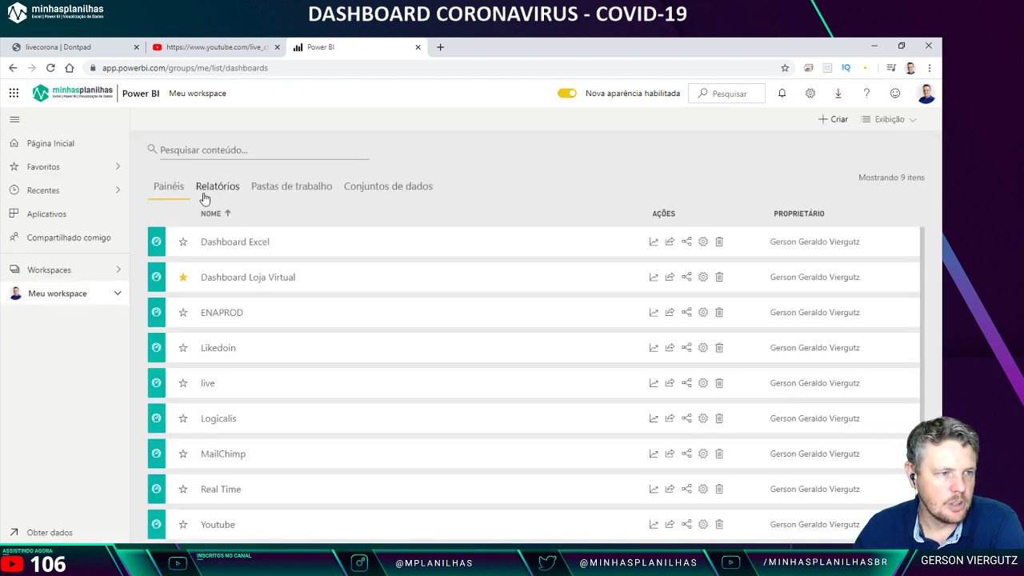
{"action": "left_click", "coordinate": [223, 194]}
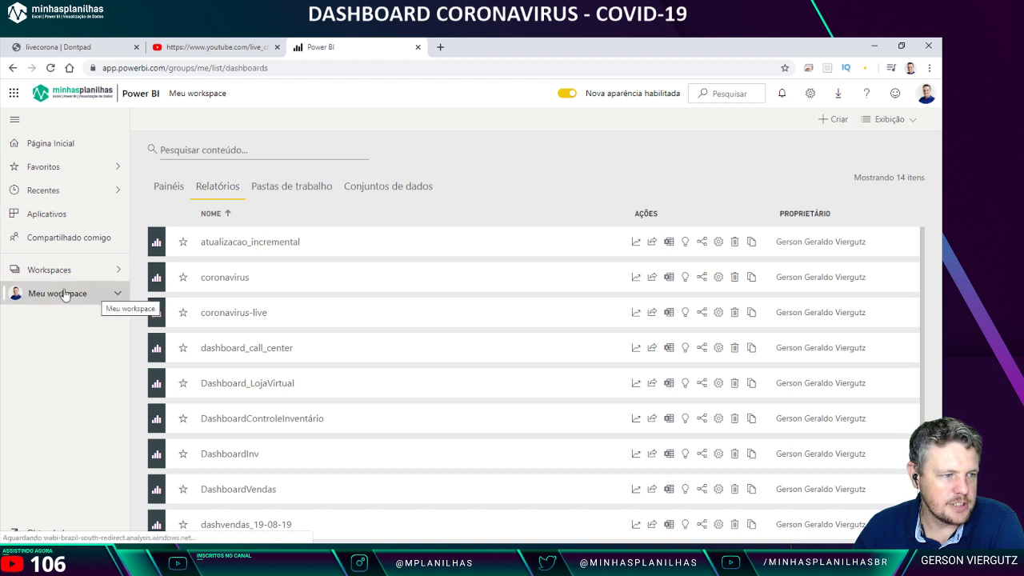
{"action": "left_click", "coordinate": [56, 296]}
{"action": "left_click", "coordinate": [216, 191]}
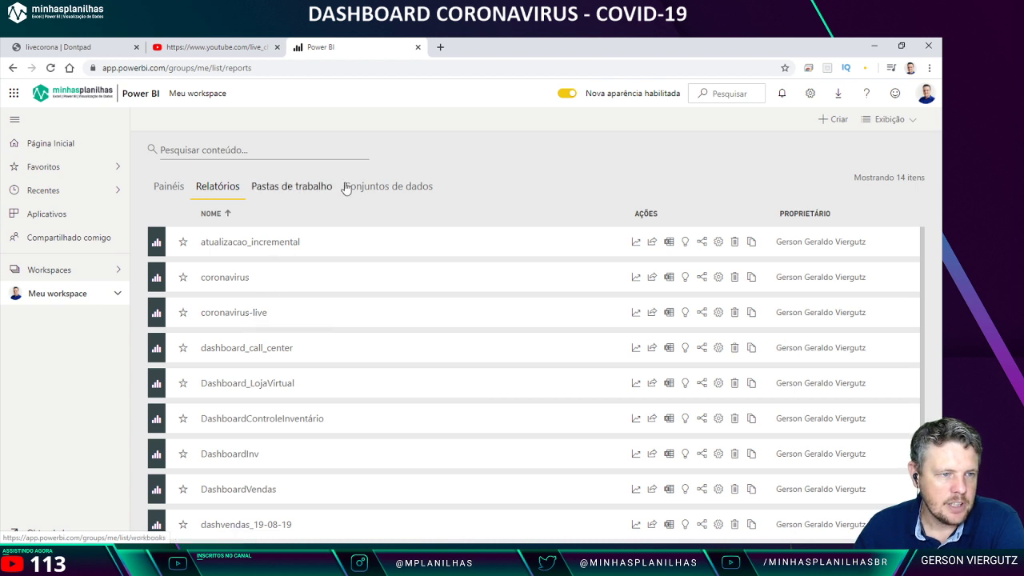
{"action": "left_click", "coordinate": [410, 188]}
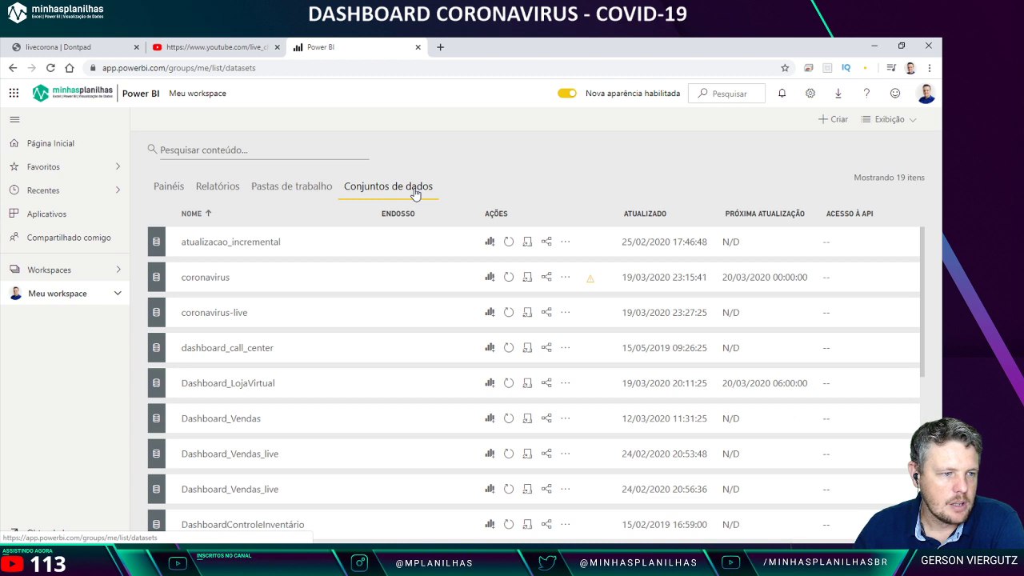
{"action": "left_click", "coordinate": [528, 316]}
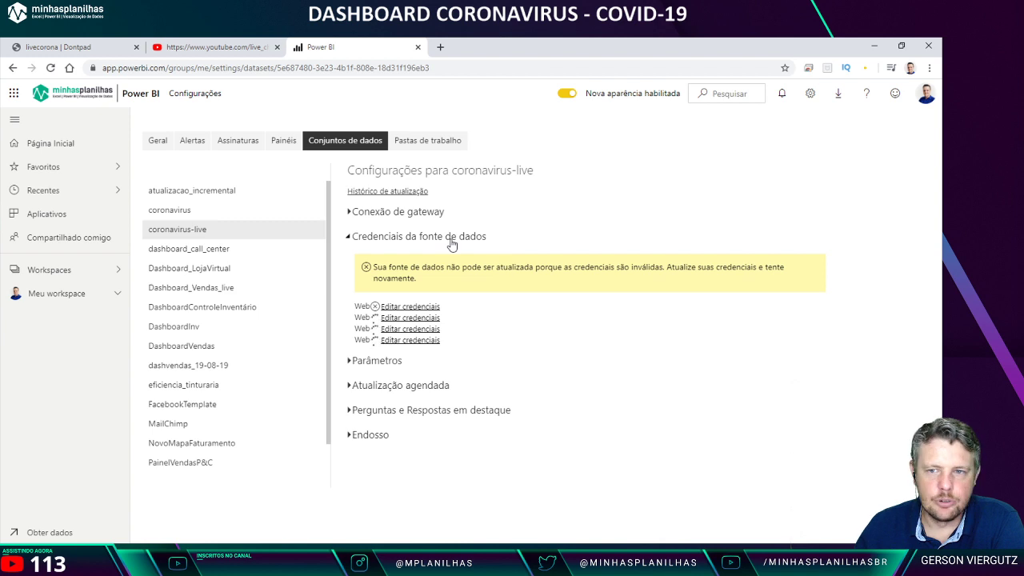
Step: Sign in to the first Web data source with Anonymous authentication and privacy level None
{"action": "left_click", "coordinate": [406, 310]}
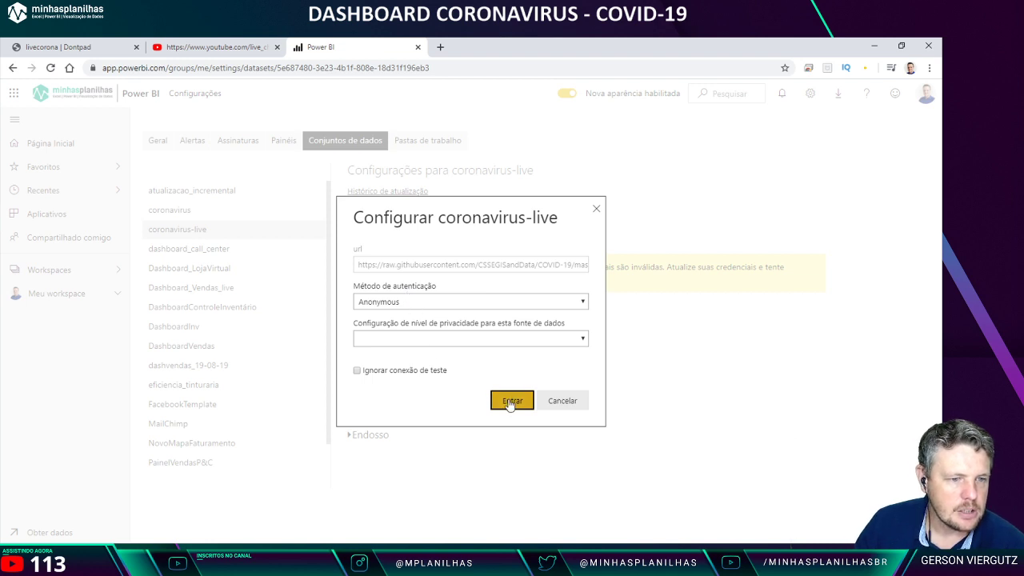
{"action": "left_click", "coordinate": [476, 342]}
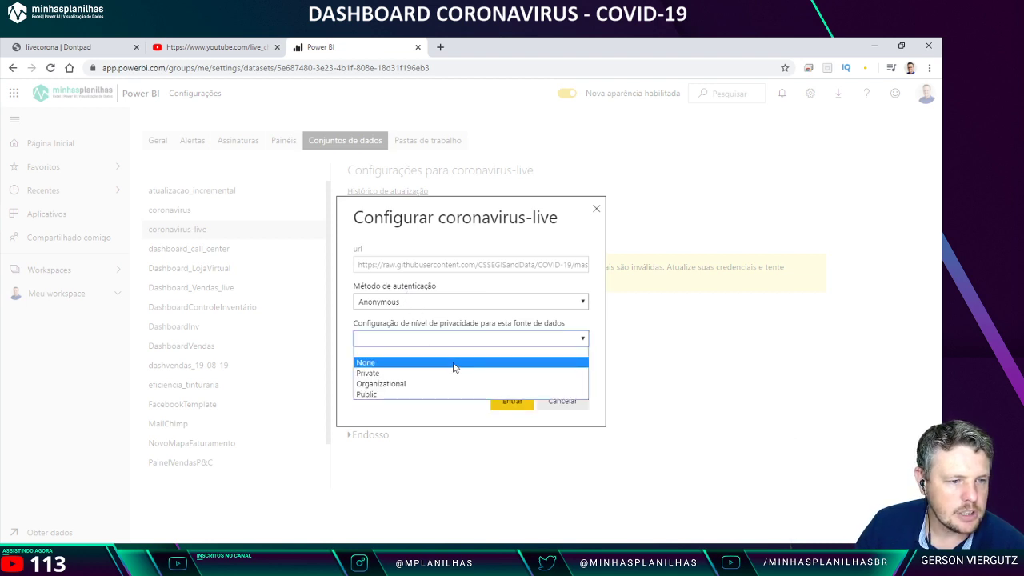
{"action": "left_click", "coordinate": [457, 360]}
{"action": "left_click", "coordinate": [510, 403]}
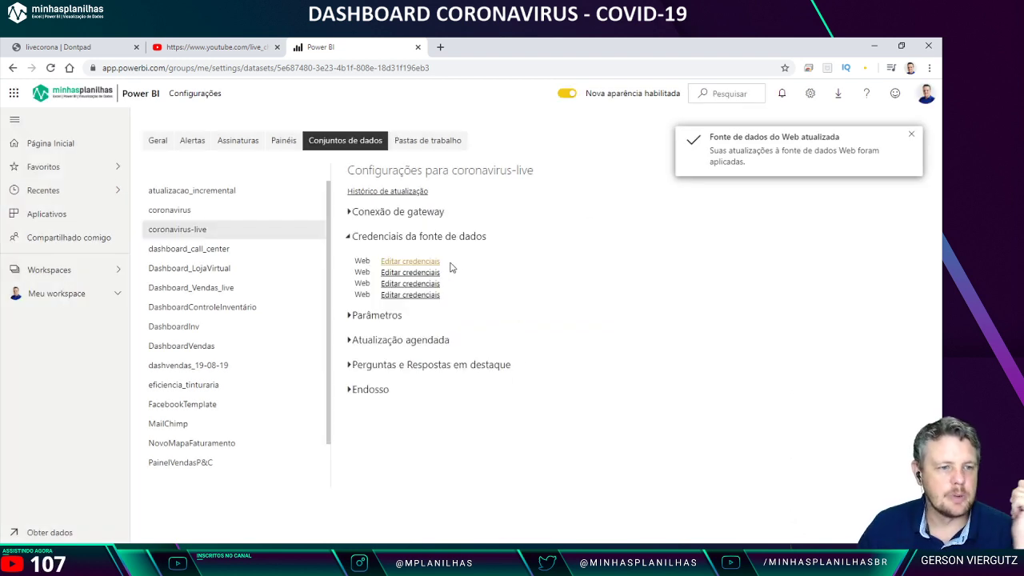
Step: Check the credential settings of the fourth and third Web data sources without changing them
{"action": "left_click", "coordinate": [403, 297]}
{"action": "left_click", "coordinate": [552, 399]}
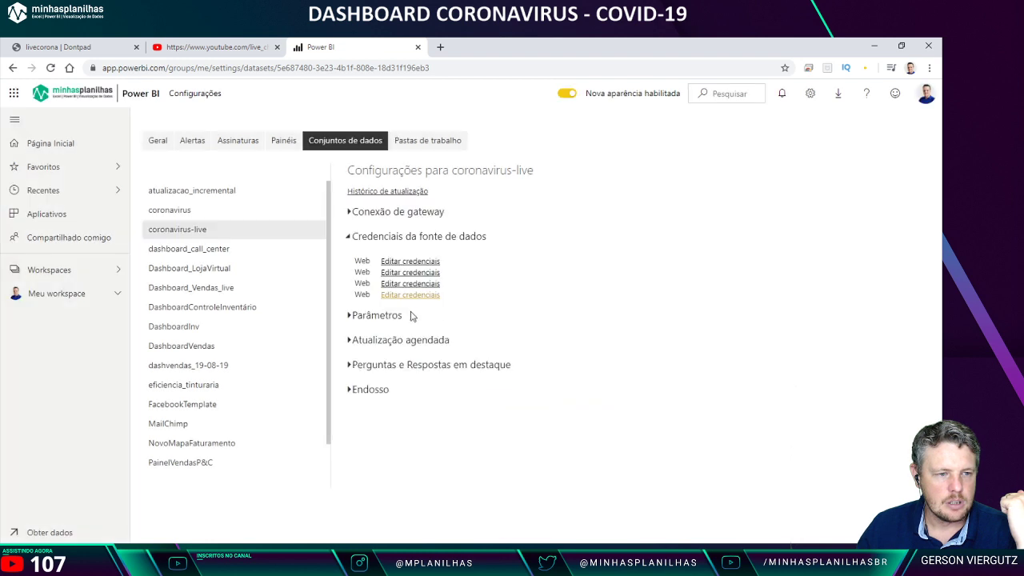
{"action": "left_click", "coordinate": [407, 292]}
{"action": "left_click", "coordinate": [552, 400]}
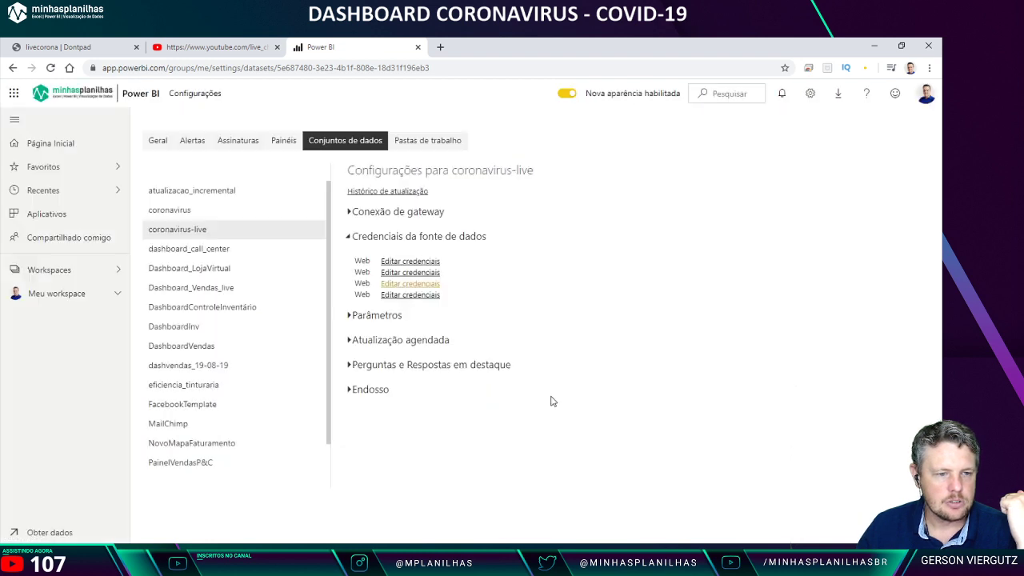
Step: Check one more Web source's credential settings without changing them, and turn on scheduled refresh for the coronavirus-live dataset
{"action": "left_click", "coordinate": [415, 284]}
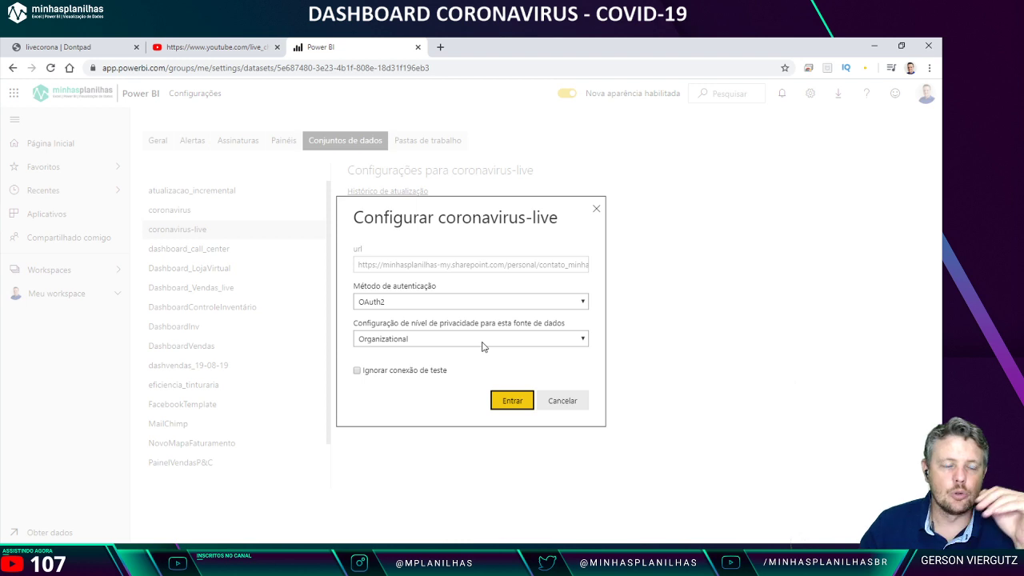
{"action": "left_click", "coordinate": [561, 401]}
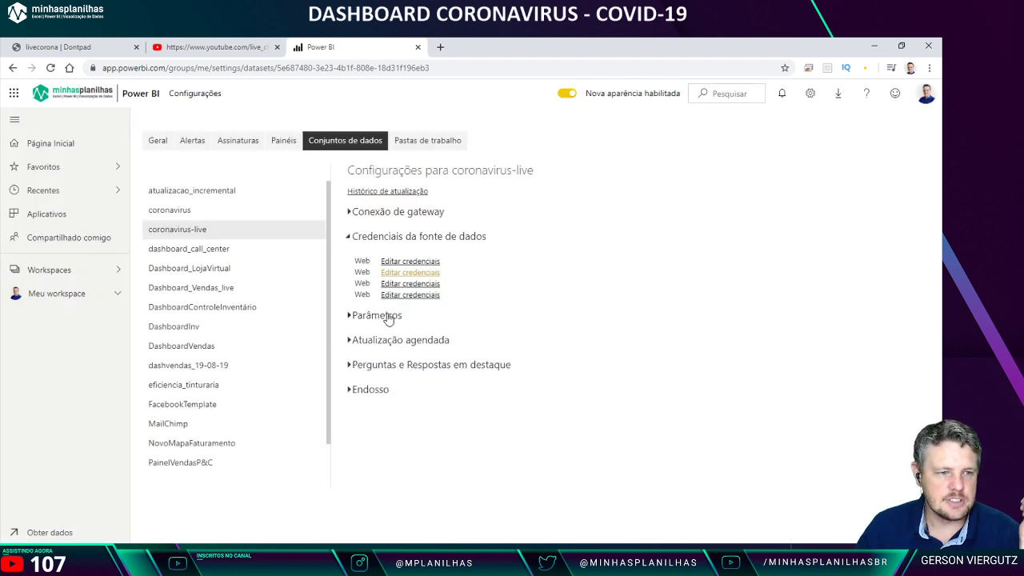
{"action": "left_click", "coordinate": [351, 341]}
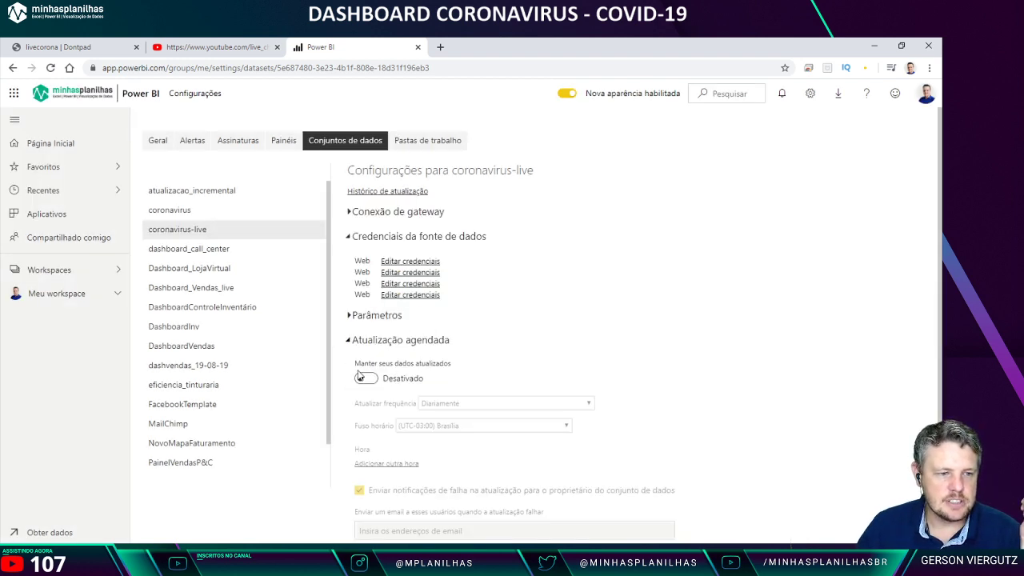
{"action": "left_click", "coordinate": [371, 380]}
{"action": "scroll", "coordinate": [521, 362], "scroll_direction": "down", "scroll_amount": 1}
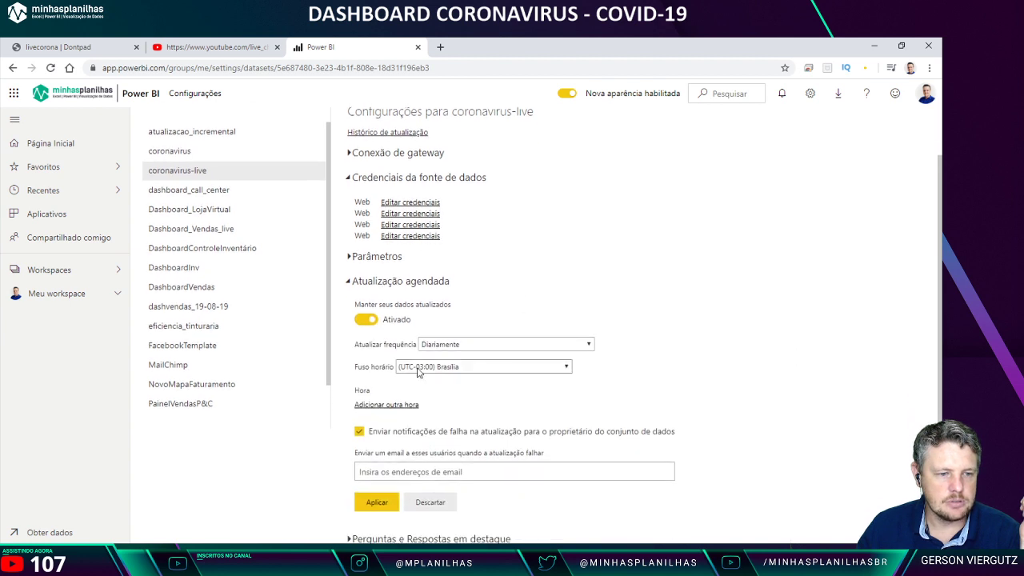
Step: Add a daily scheduled refresh time of 8:00 AM
{"action": "left_click", "coordinate": [403, 407]}
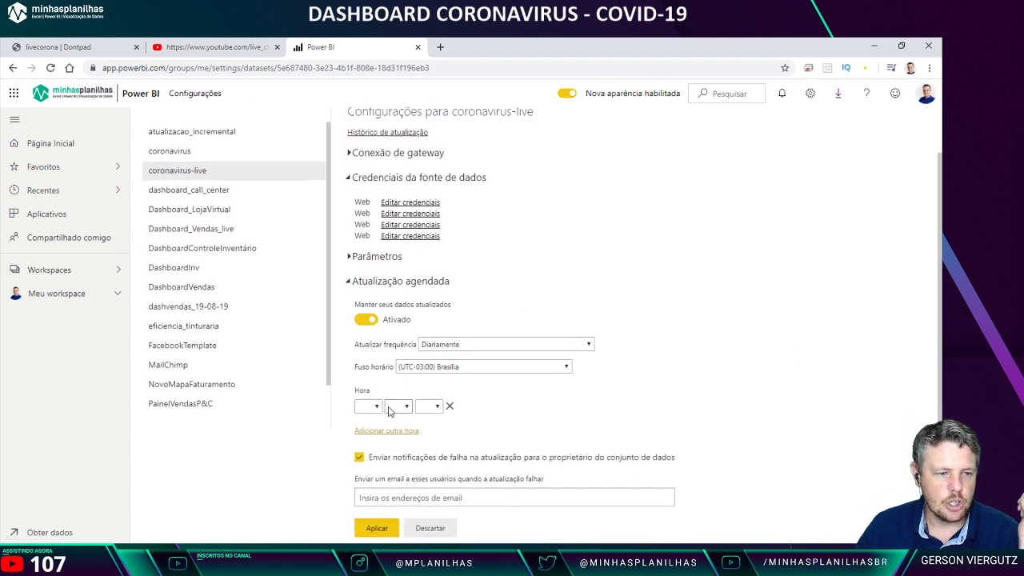
{"action": "left_click", "coordinate": [374, 406]}
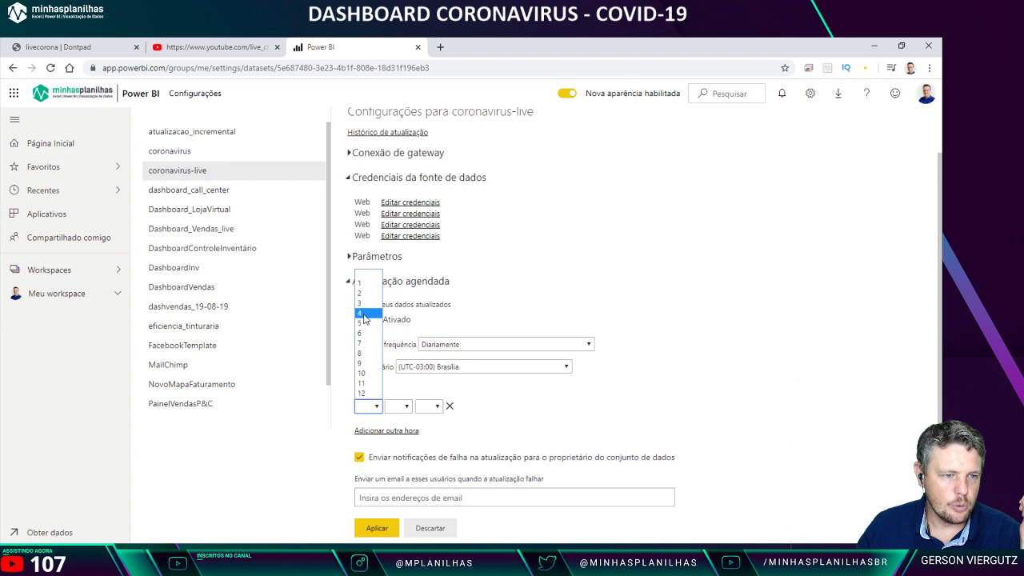
{"action": "left_click", "coordinate": [360, 353]}
{"action": "left_click", "coordinate": [396, 407]}
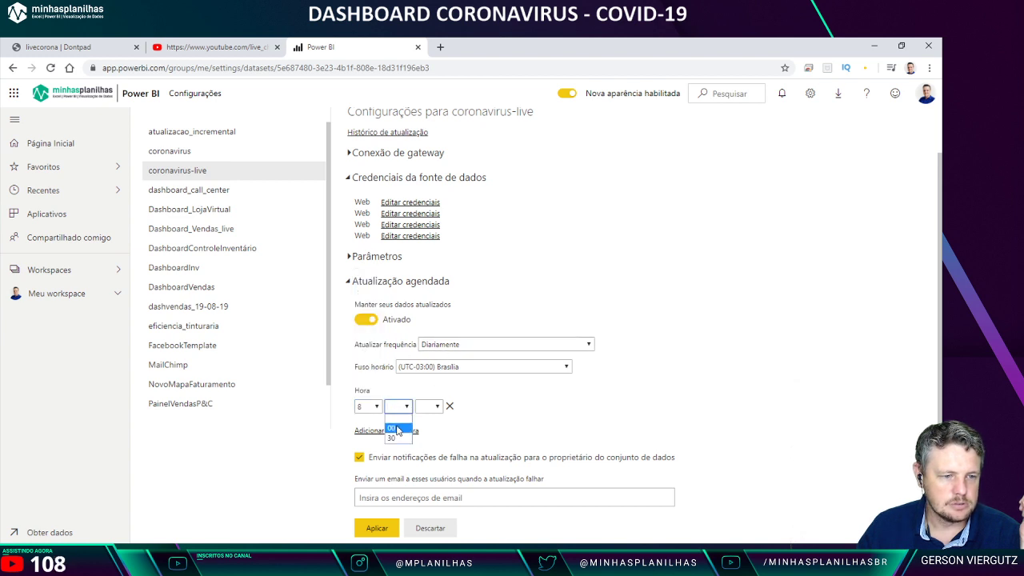
{"action": "left_click", "coordinate": [391, 428]}
{"action": "left_click", "coordinate": [428, 407]}
{"action": "left_click", "coordinate": [422, 428]}
Step: Add a second scheduled refresh time of 10:00 AM
{"action": "left_click", "coordinate": [380, 432]}
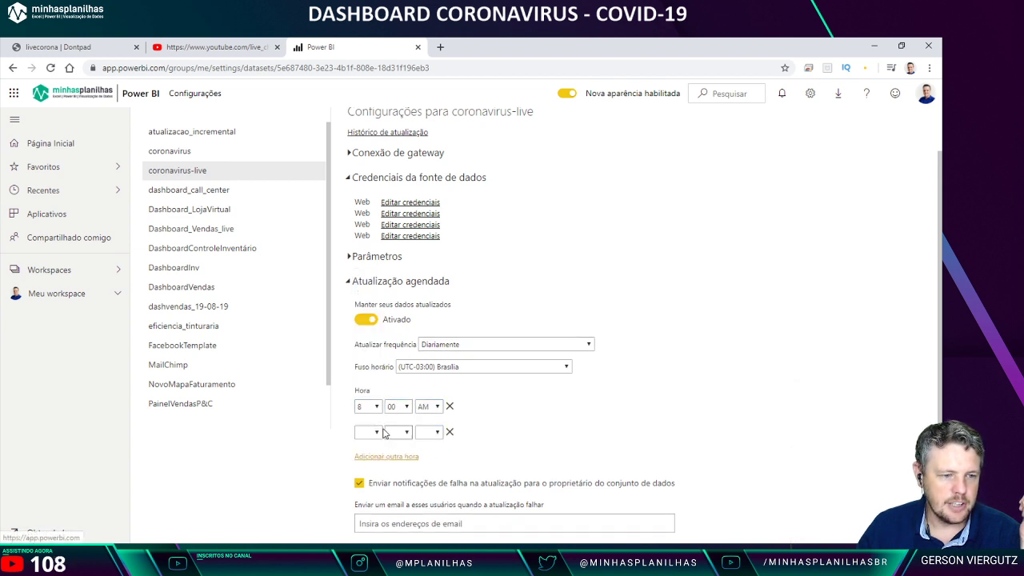
{"action": "left_click", "coordinate": [374, 432]}
{"action": "left_click", "coordinate": [360, 399]}
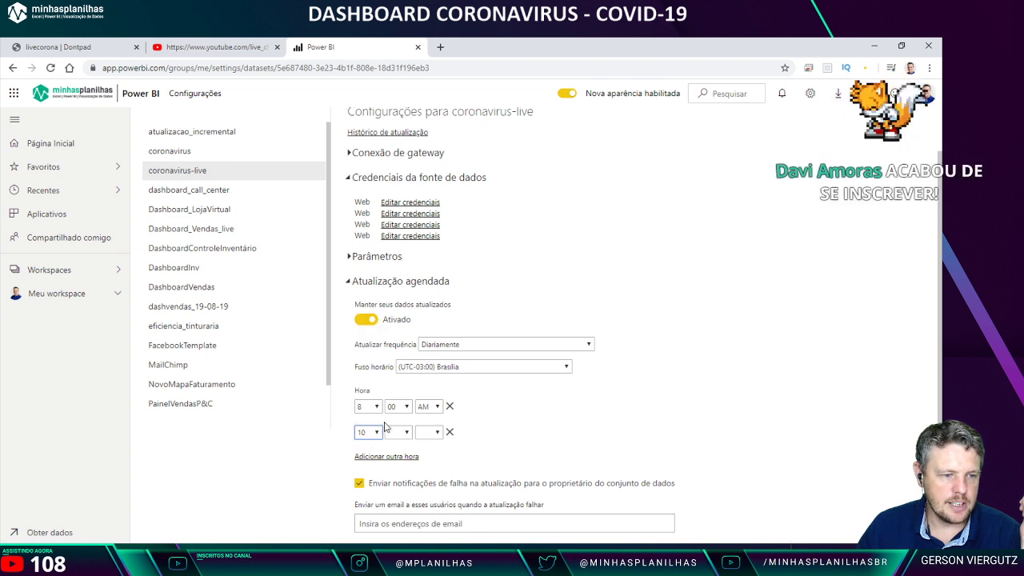
{"action": "left_click", "coordinate": [397, 432]}
{"action": "left_click", "coordinate": [391, 453]}
{"action": "left_click", "coordinate": [428, 432]}
{"action": "left_click", "coordinate": [425, 454]}
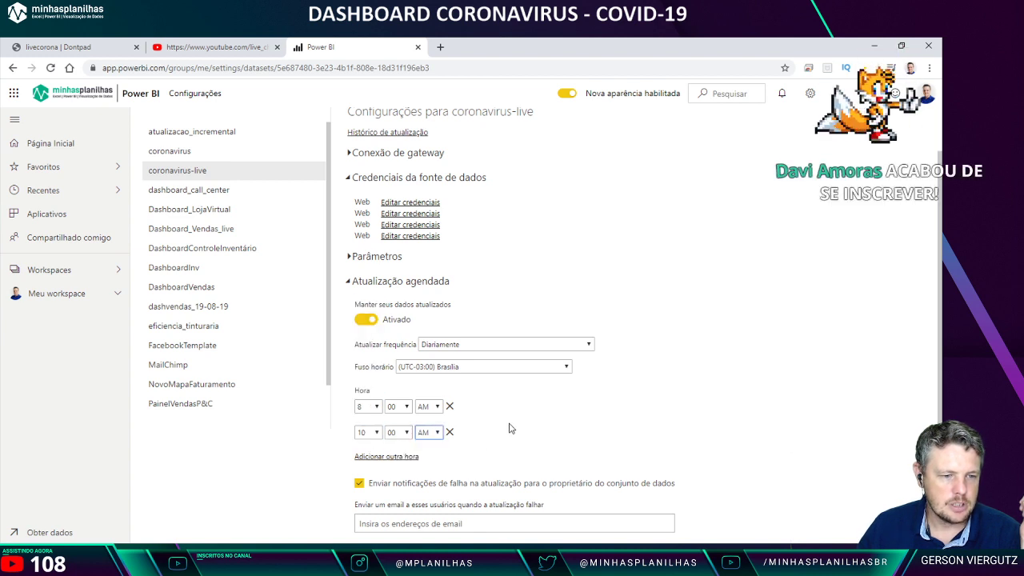
Step: Add a third scheduled refresh time of 12:00 AM
{"action": "left_click", "coordinate": [368, 456]}
{"action": "scroll", "coordinate": [506, 430], "scroll_direction": "down", "scroll_amount": 1}
{"action": "scroll", "coordinate": [507, 429], "scroll_direction": "down", "scroll_amount": 1}
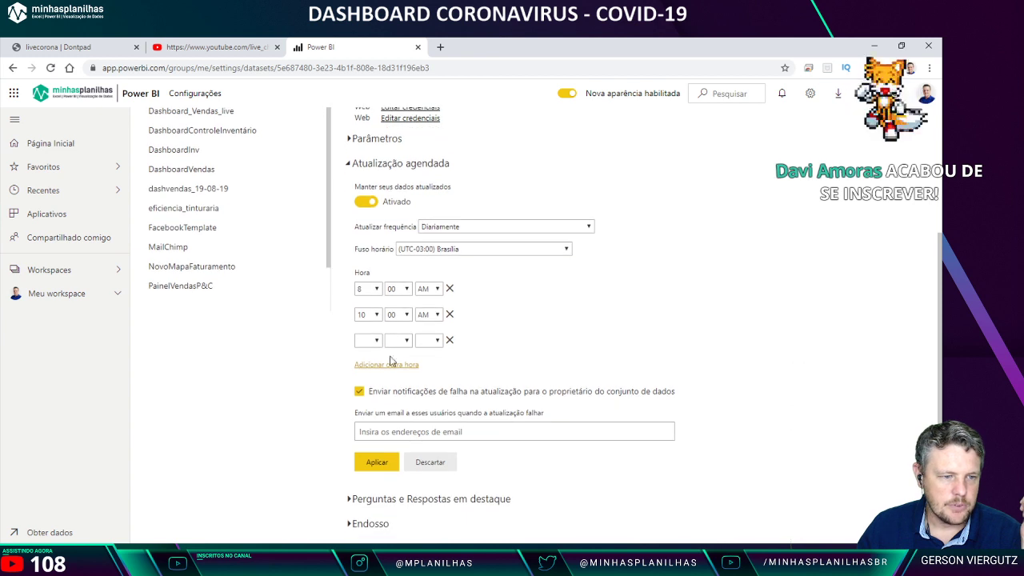
{"action": "left_click", "coordinate": [368, 340]}
{"action": "left_click", "coordinate": [361, 472]}
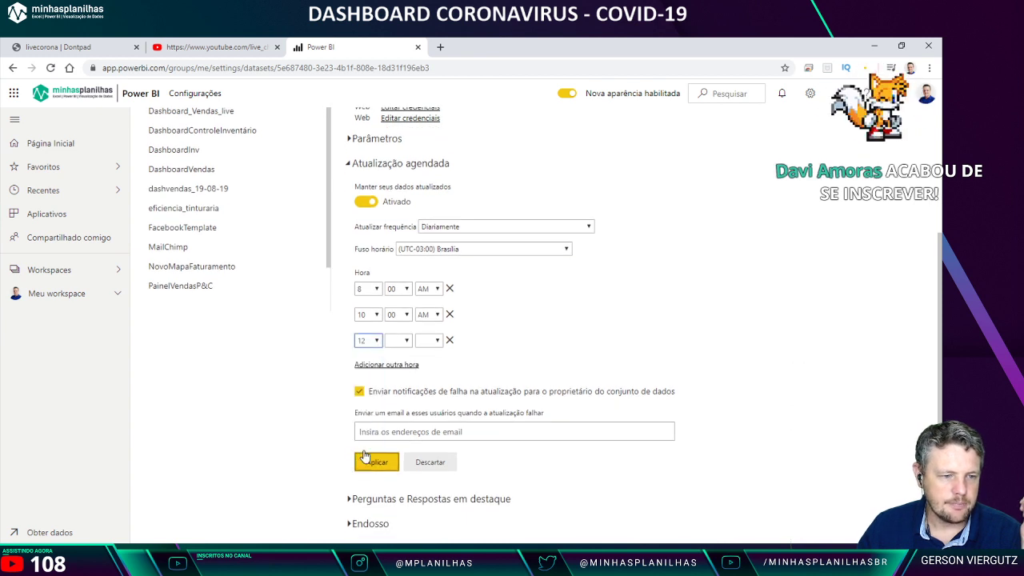
{"action": "left_click", "coordinate": [397, 340]}
{"action": "left_click", "coordinate": [393, 361]}
{"action": "left_click", "coordinate": [432, 340]}
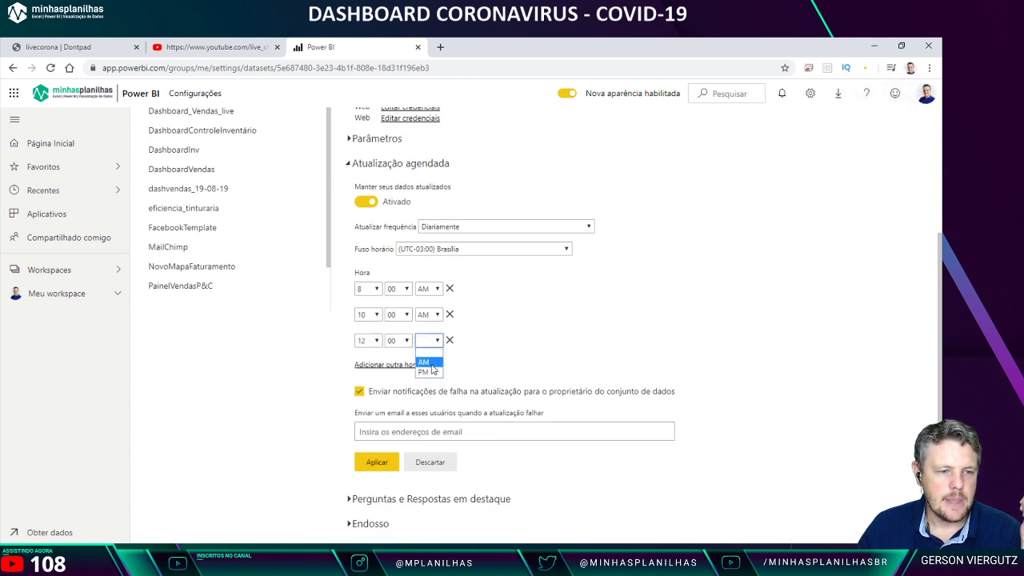
{"action": "left_click", "coordinate": [428, 363]}
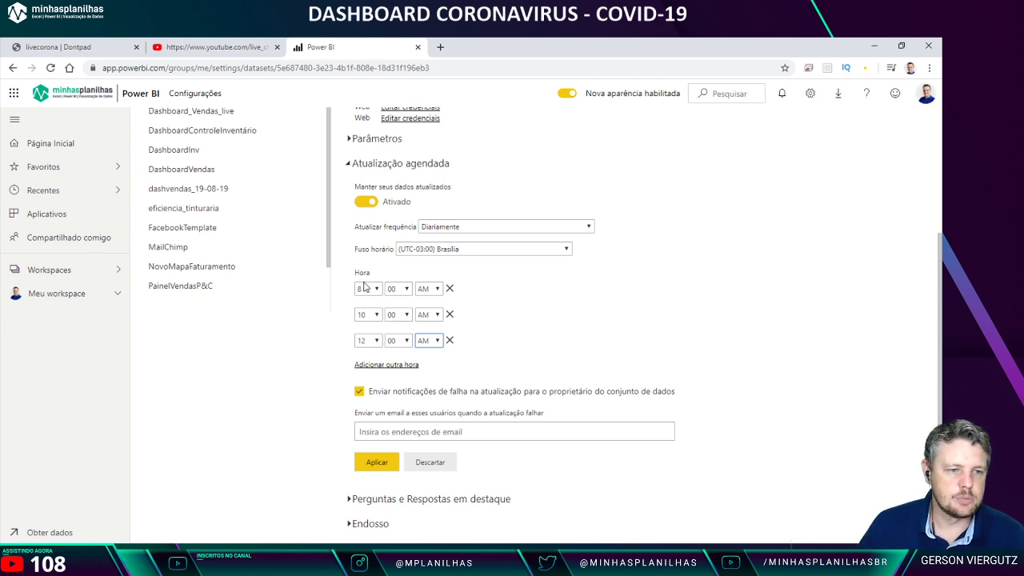
Step: Add the owner's contact as recipient of refresh failure e-mails and apply the refresh schedule
{"action": "left_click", "coordinate": [409, 431]}
{"action": "type", "text": "co"}
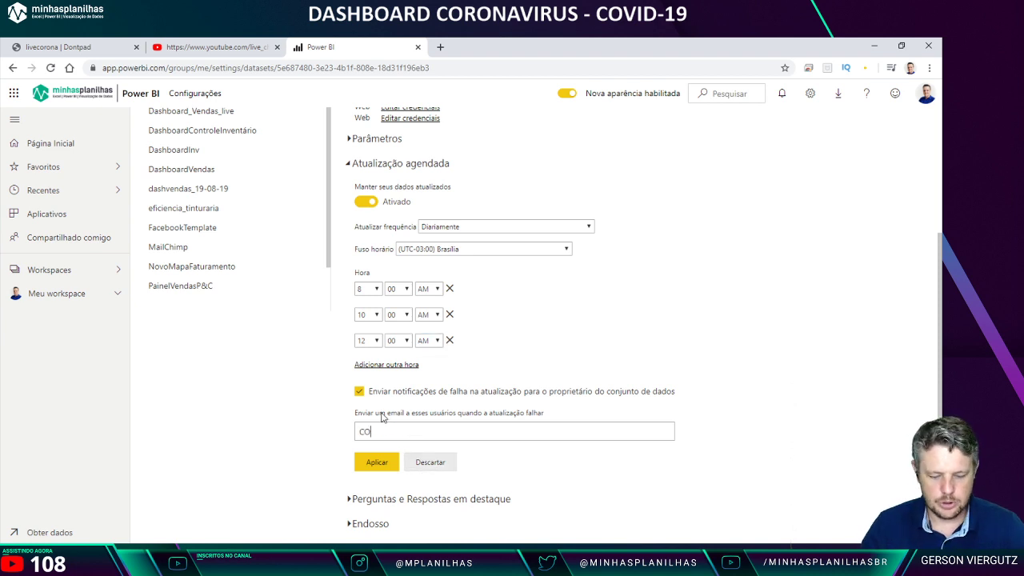
{"action": "left_click", "coordinate": [457, 451]}
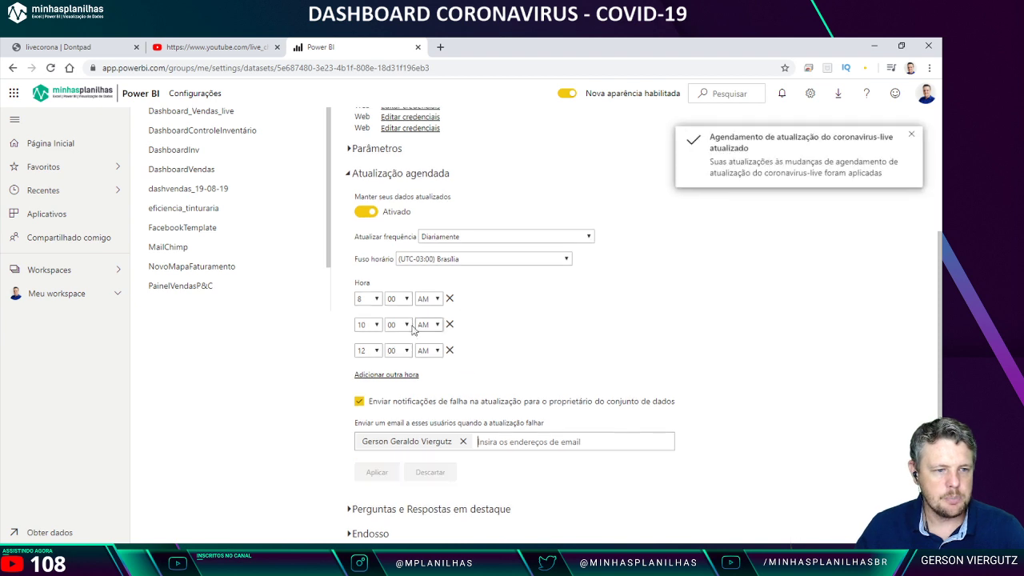
Step: Check the next refresh time of coronavirus-live in the dataset list of Meu workspace
{"action": "scroll", "coordinate": [480, 324], "scroll_direction": "up", "scroll_amount": 3}
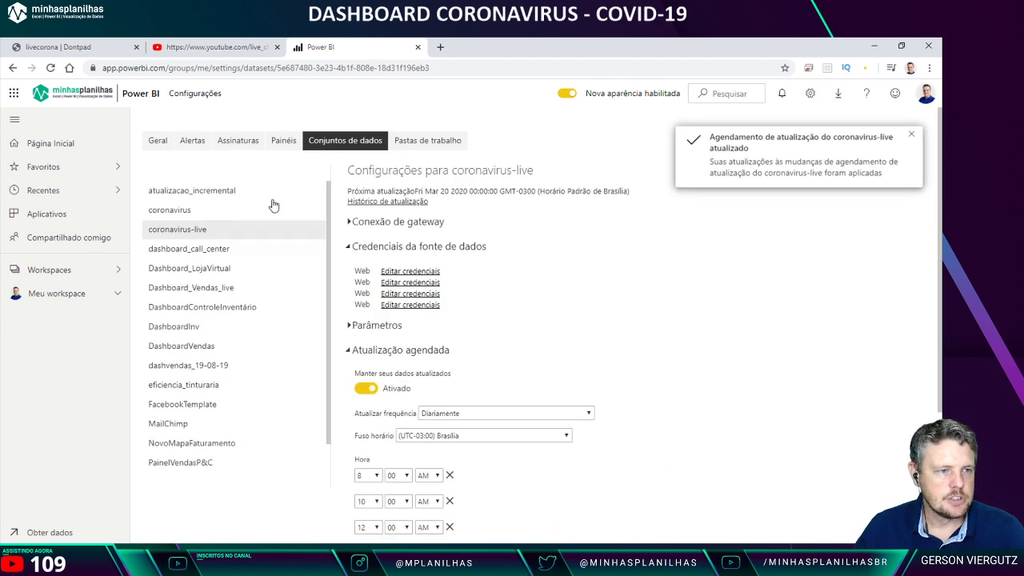
{"action": "left_click", "coordinate": [73, 294]}
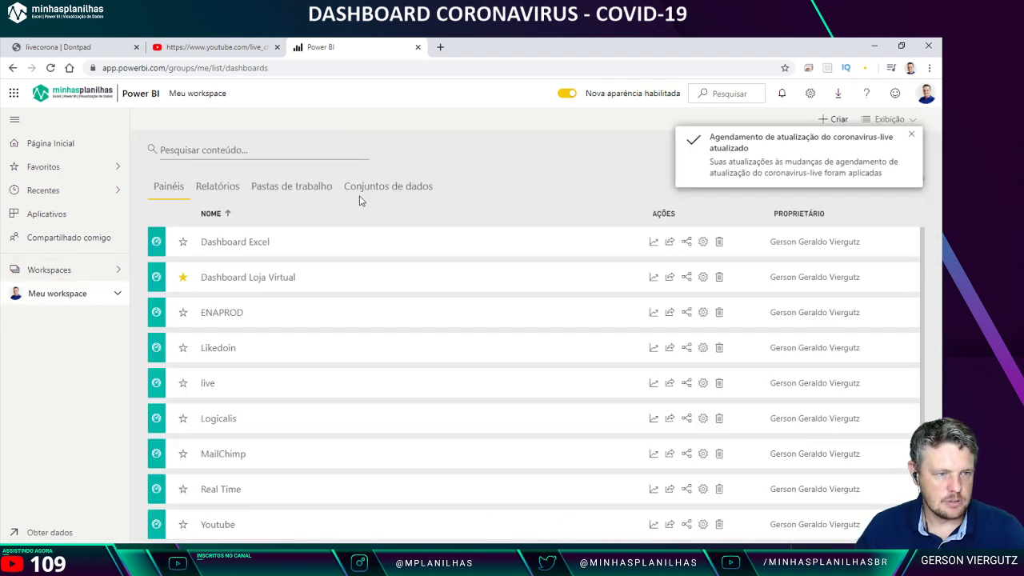
{"action": "left_click", "coordinate": [385, 188]}
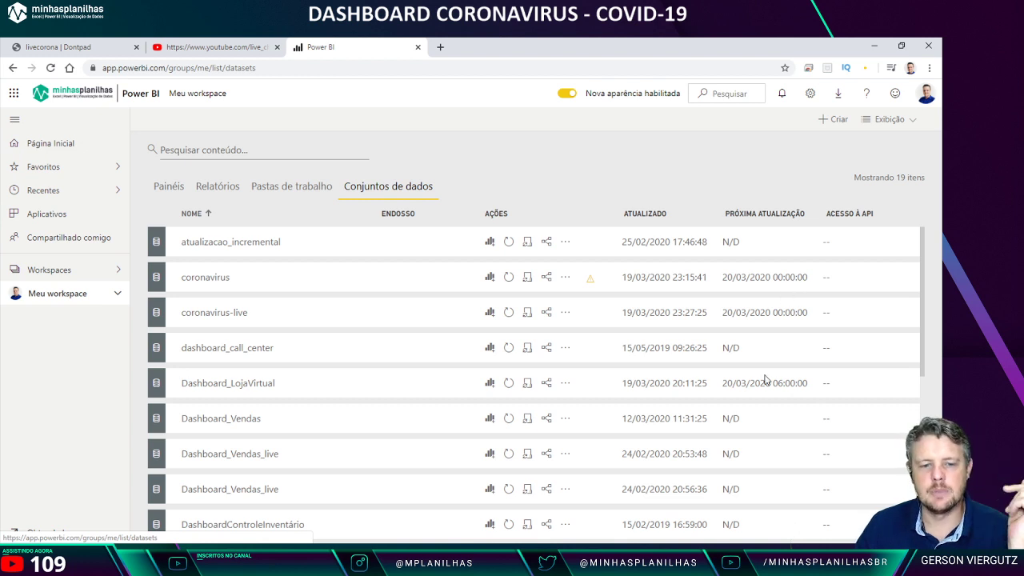
{"action": "left_click_drag", "start_coordinate": [773, 310], "coordinate": [815, 316]}
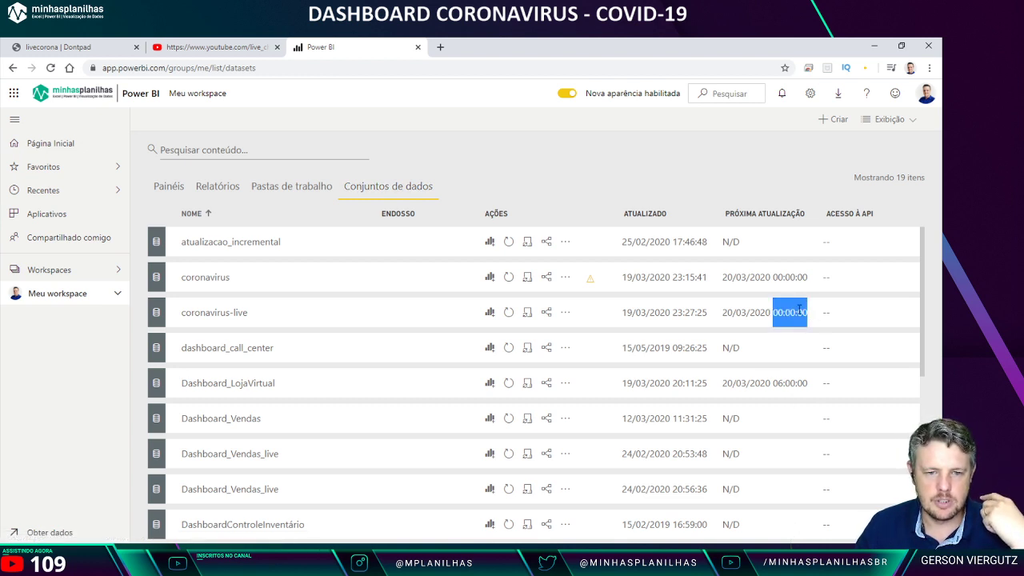
{"action": "left_click", "coordinate": [789, 295]}
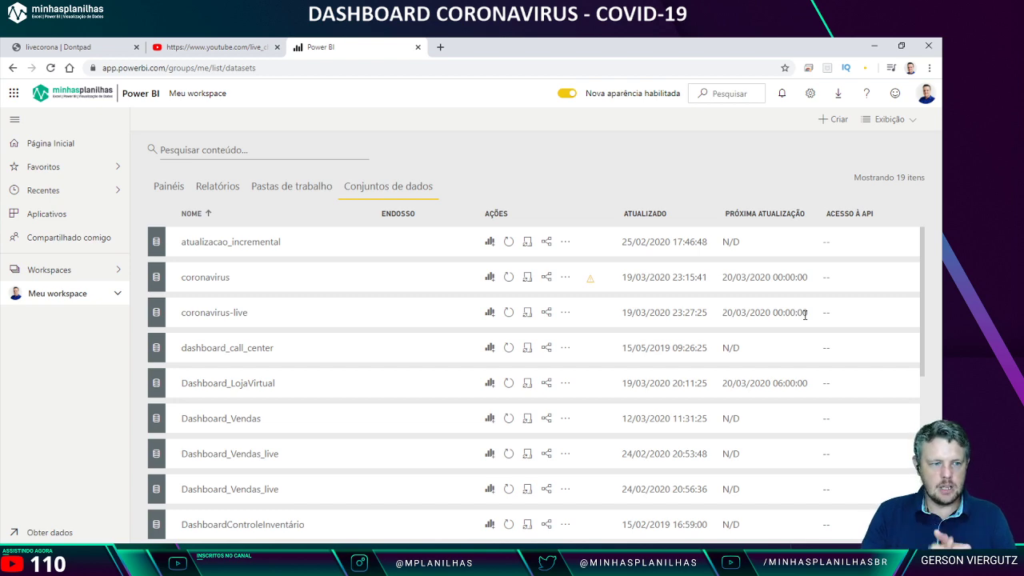
Step: Look over the YouTube live chat and the Telegram, Instagram and video links in the livecorona Dontpad notes
{"action": "left_click", "coordinate": [240, 44]}
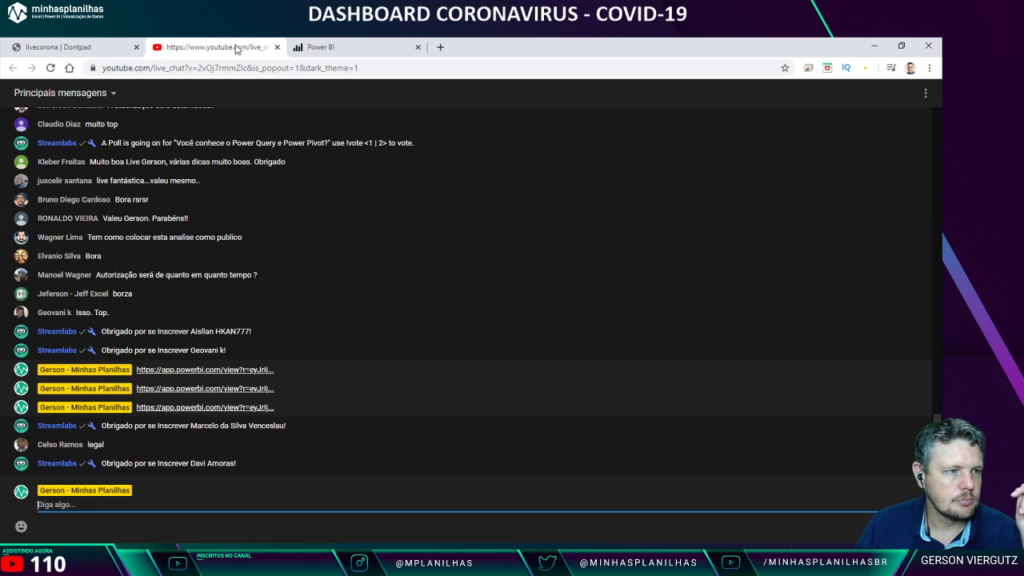
{"action": "left_click", "coordinate": [97, 44]}
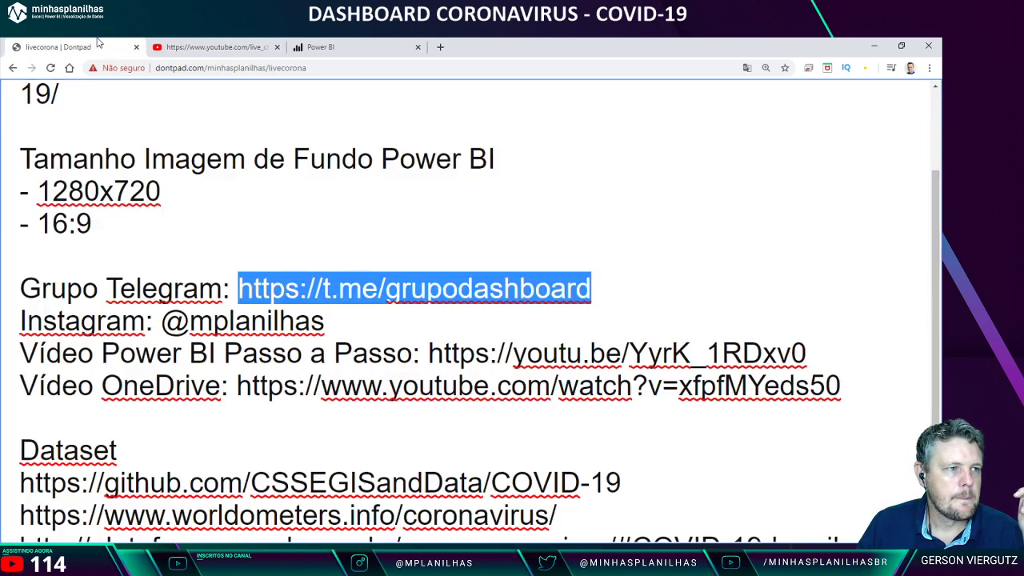
{"action": "left_click", "coordinate": [455, 241]}
{"action": "scroll", "coordinate": [475, 248], "scroll_direction": "down", "scroll_amount": 1}
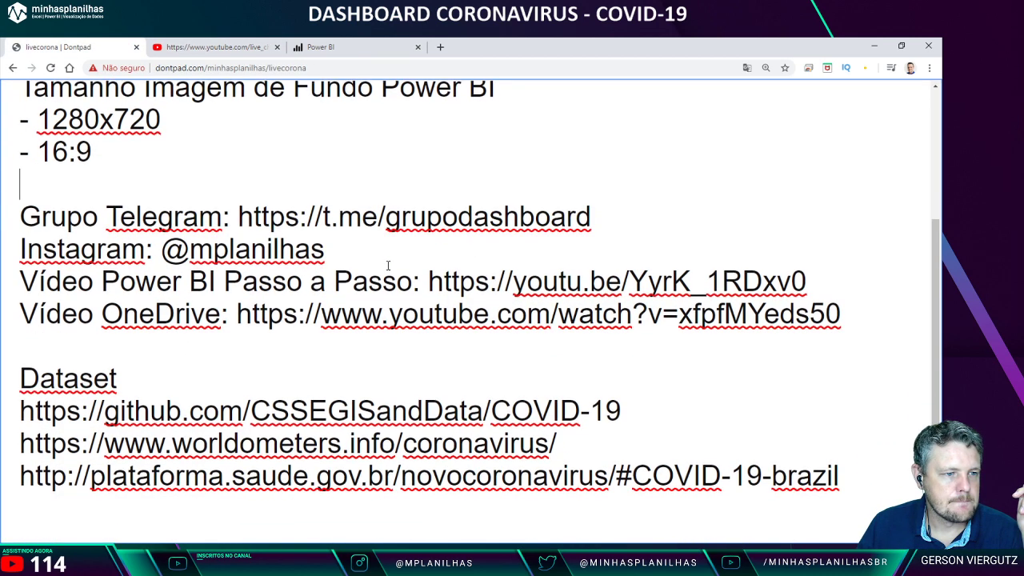
{"action": "left_click_drag", "start_coordinate": [326, 251], "coordinate": [170, 253]}
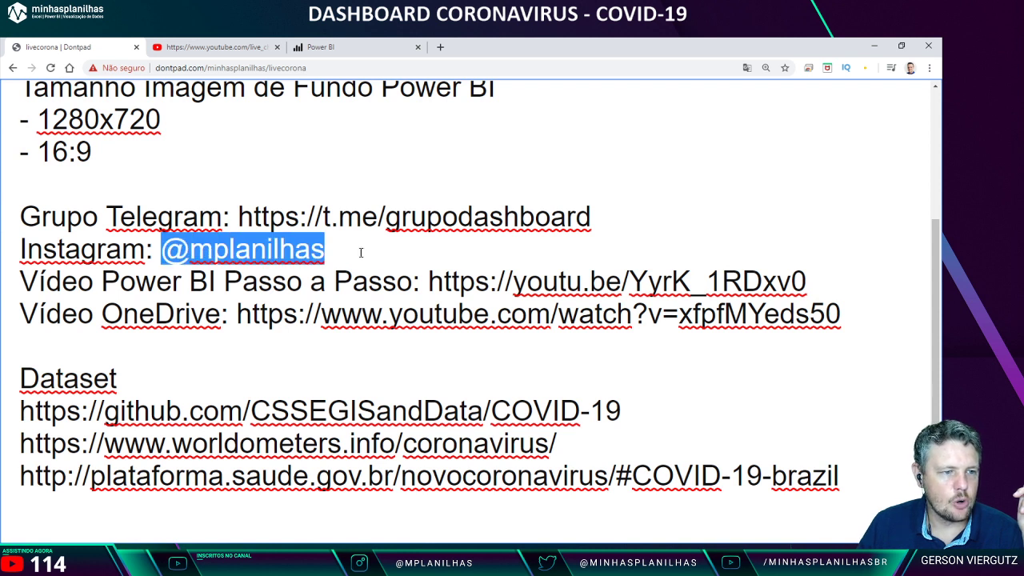
{"action": "left_click_drag", "start_coordinate": [361, 253], "coordinate": [163, 252]}
{"action": "left_click", "coordinate": [372, 184]}
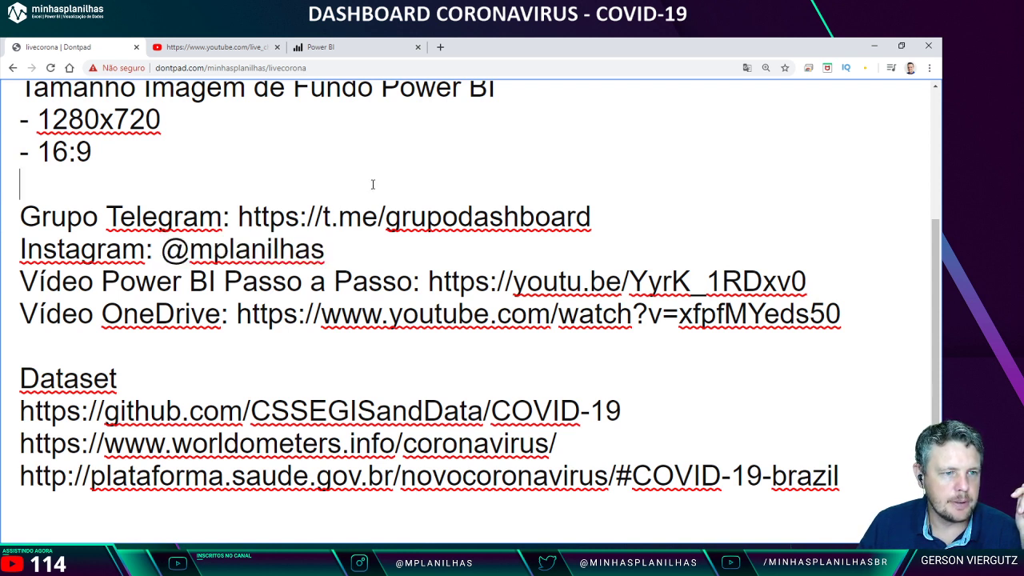
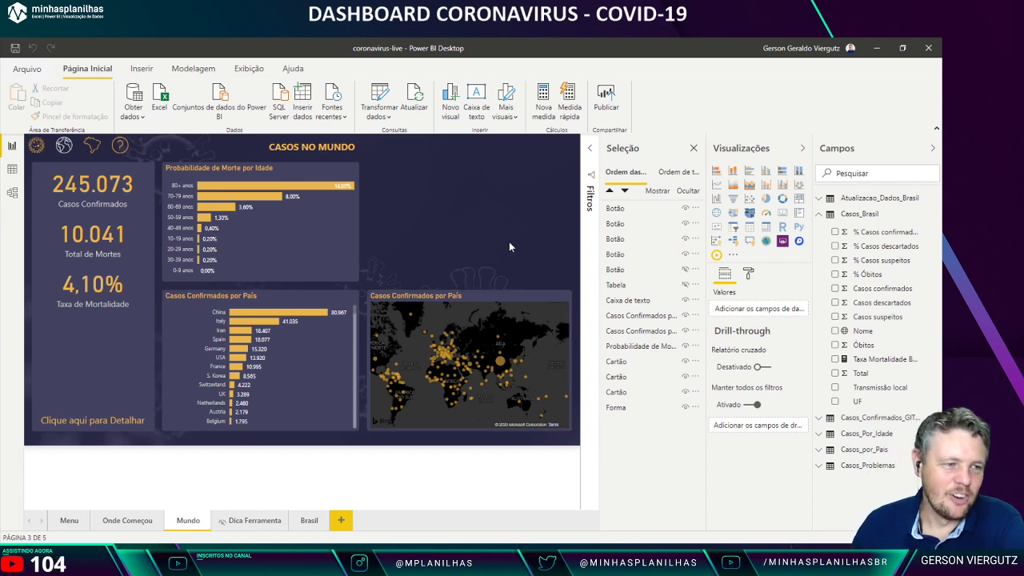
Step: In Power BI Desktop, examine the Mundo page's Casos Confirmados por País bar chart in focus mode and return to the report
{"action": "left_click", "coordinate": [275, 306]}
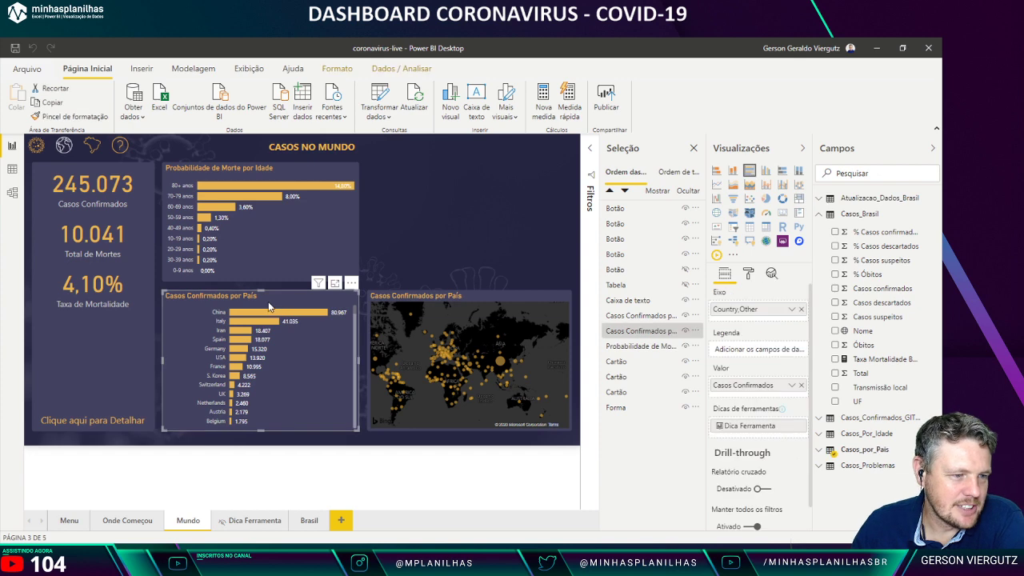
{"action": "left_click", "coordinate": [334, 282]}
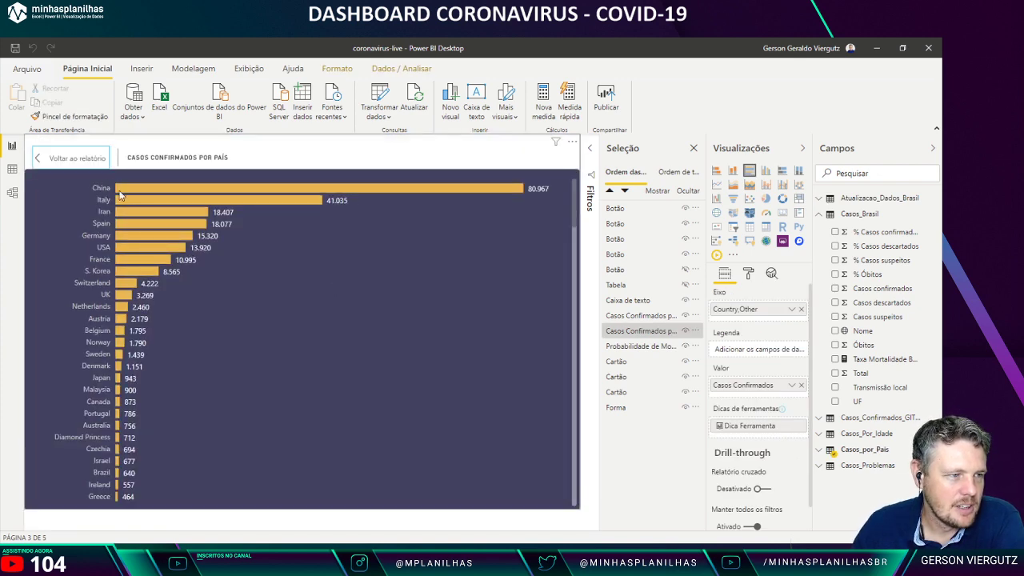
{"action": "left_click", "coordinate": [89, 160]}
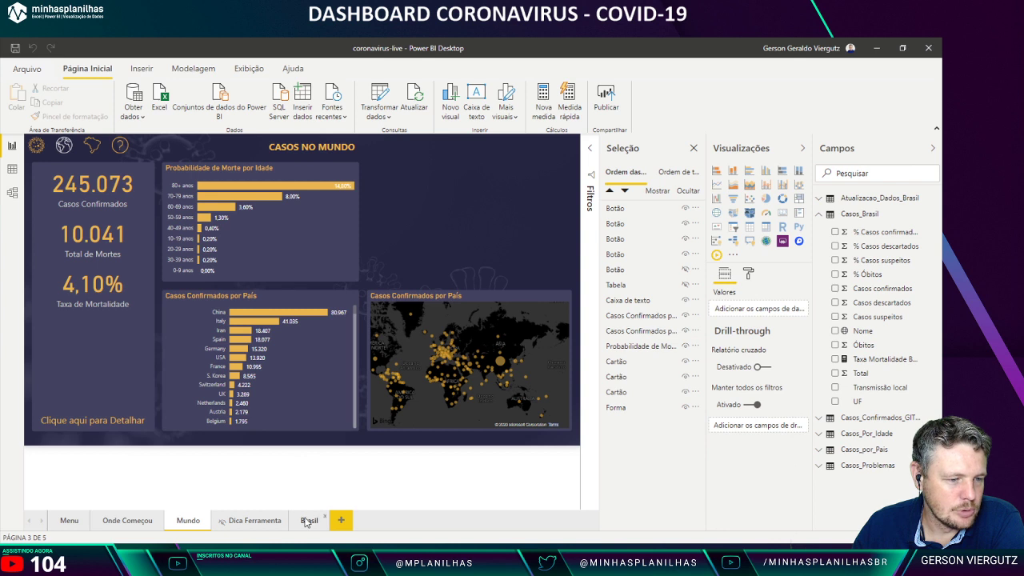
Step: Open the Brasil page and show its Casos Confirmados no Brasil bar chart in focus mode
{"action": "key", "text": "ctrl+Page_Down"}
{"action": "left_click", "coordinate": [240, 302]}
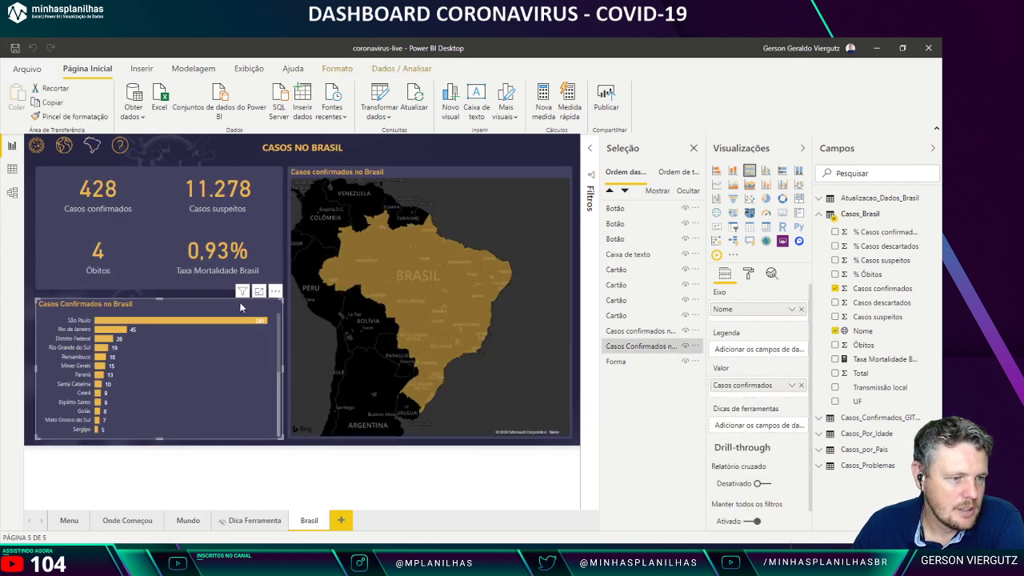
{"action": "left_click", "coordinate": [258, 292]}
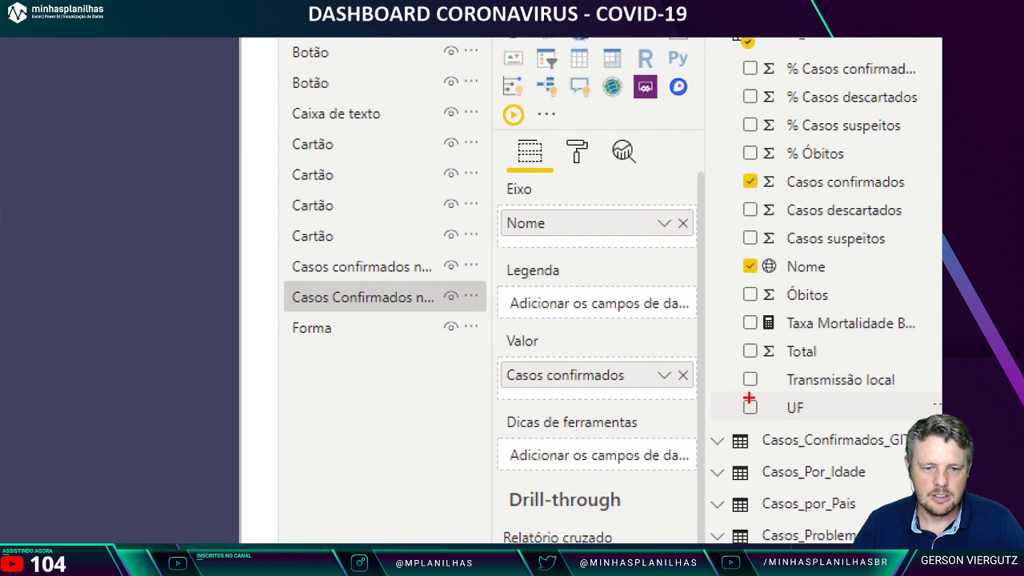
Step: Create a hierarchy in the Casos_Brasil table with UF under Nome, and collapse its levels in the field list
{"action": "left_click_drag", "start_coordinate": [828, 395], "coordinate": [892, 407]}
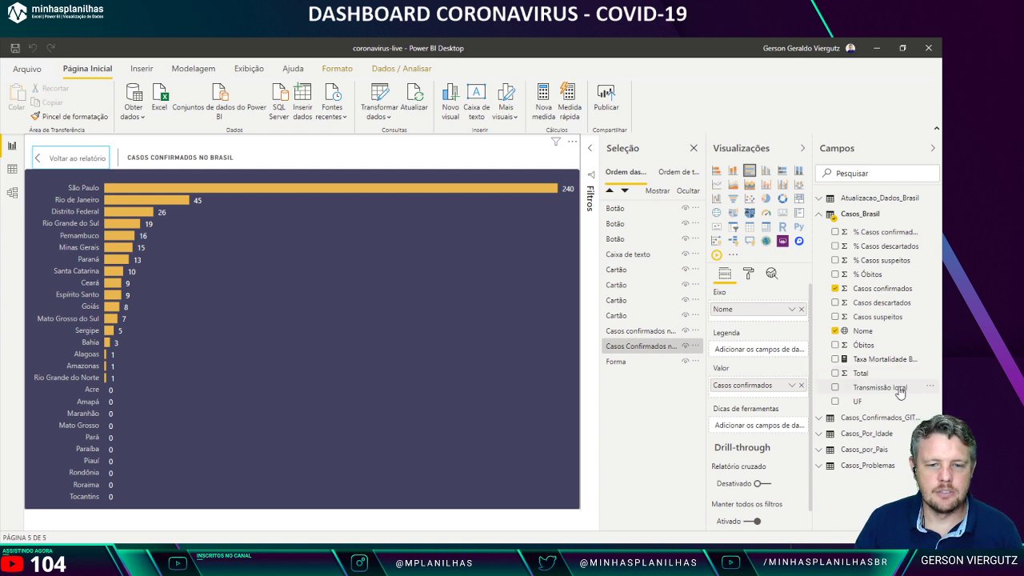
{"action": "left_click_drag", "start_coordinate": [865, 407], "coordinate": [860, 338]}
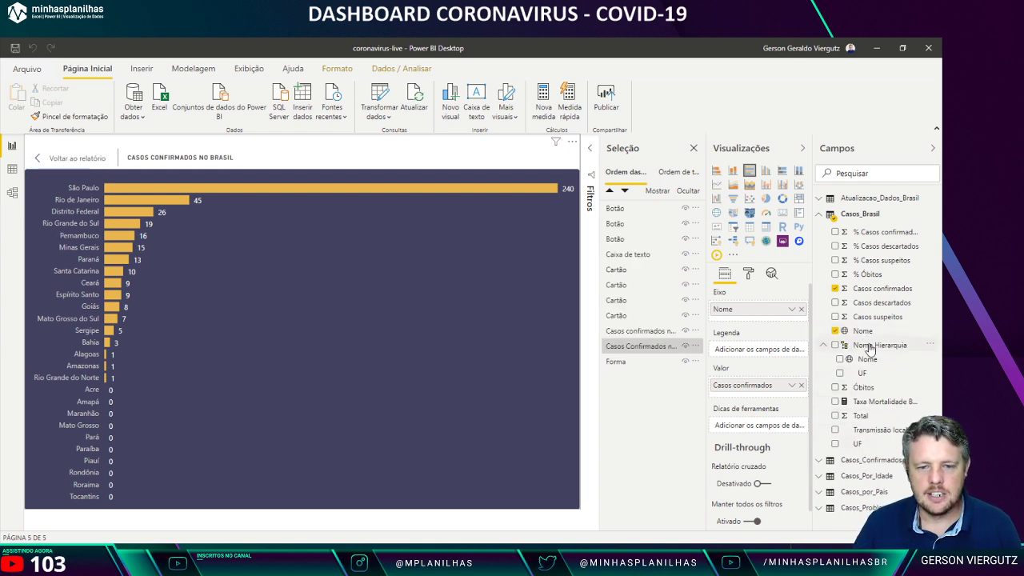
{"action": "left_click", "coordinate": [824, 347]}
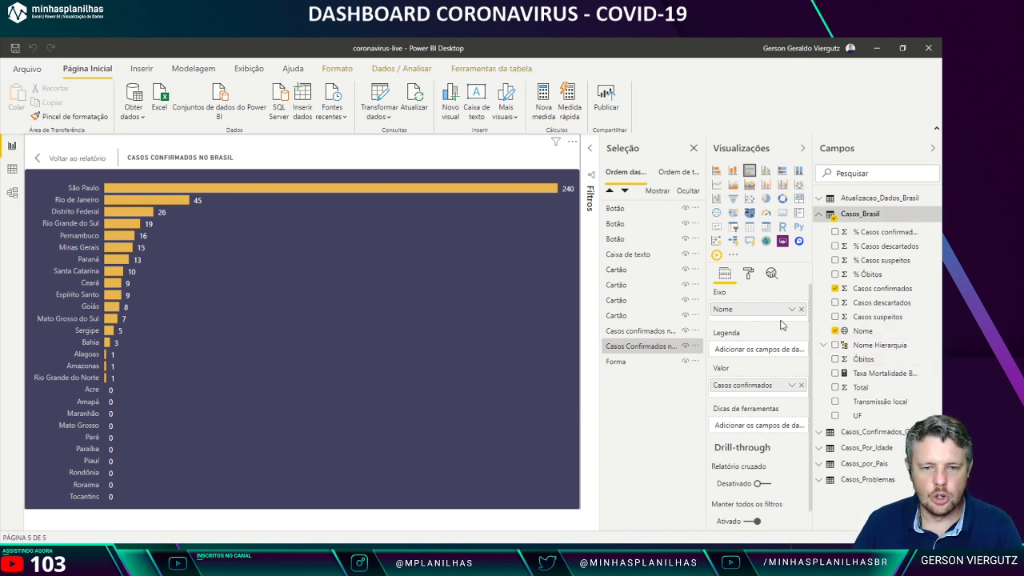
Step: Replace Nome with Nome Hierarquia on the axis of the Casos Confirmados no Brasil chart
{"action": "left_click_drag", "start_coordinate": [879, 345], "coordinate": [768, 319]}
{"action": "left_click", "coordinate": [801, 308]}
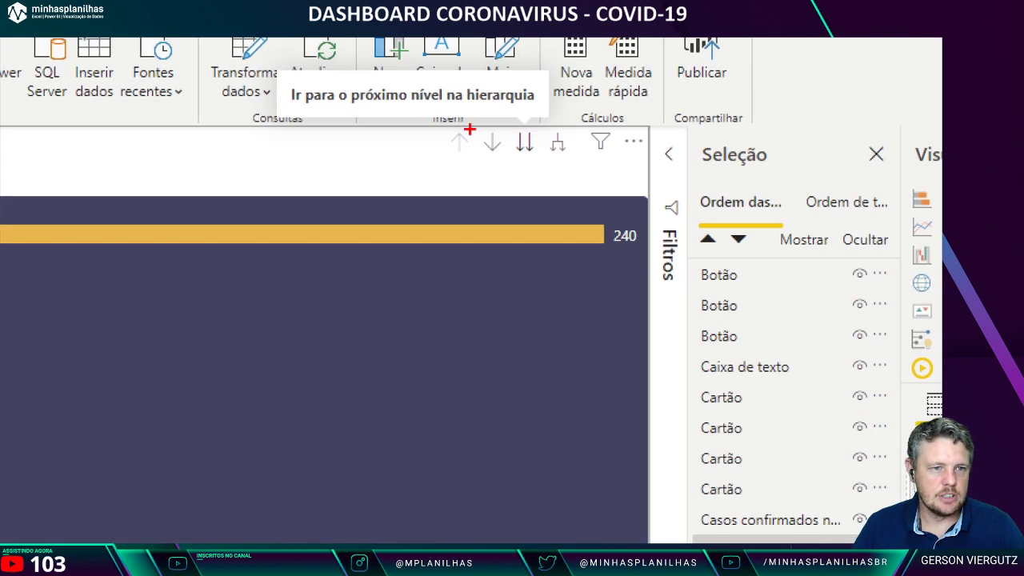
{"action": "left_click_drag", "start_coordinate": [432, 126], "coordinate": [649, 164]}
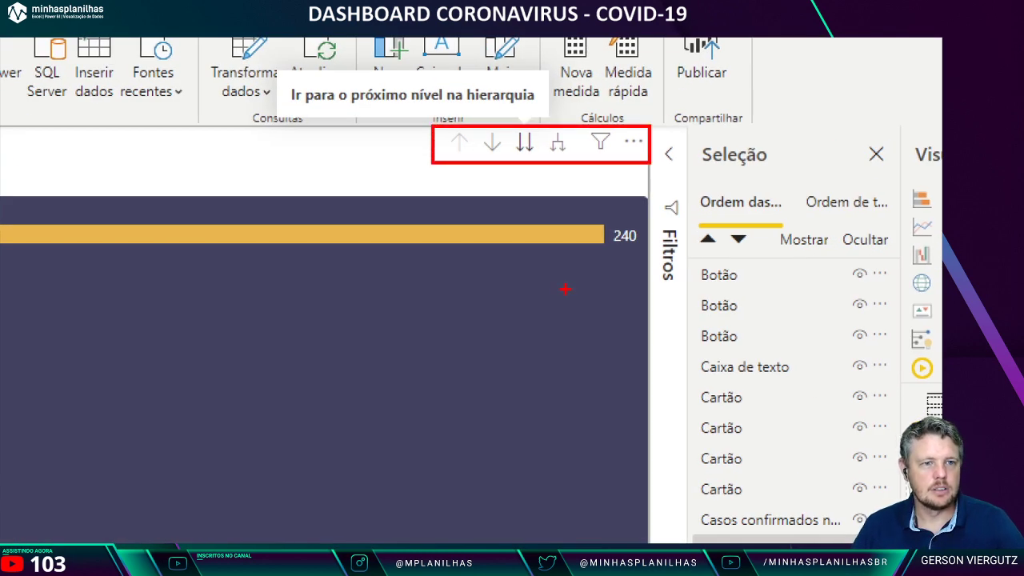
Step: Turn on drill-down mode and drill into Rio de Janeiro and Pernambuco, drilling back up after each
{"action": "left_click", "coordinate": [502, 143]}
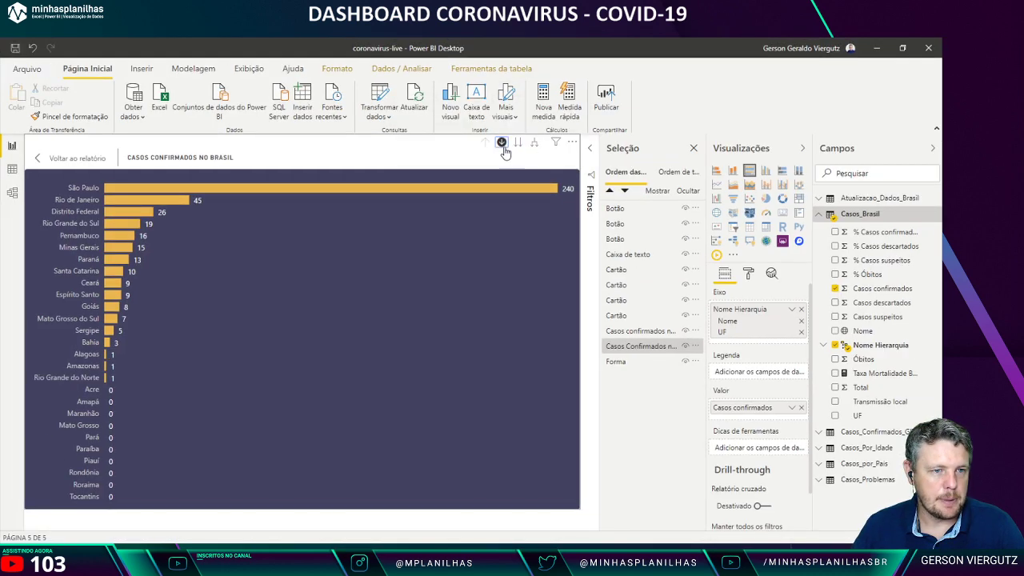
{"action": "left_click", "coordinate": [127, 199]}
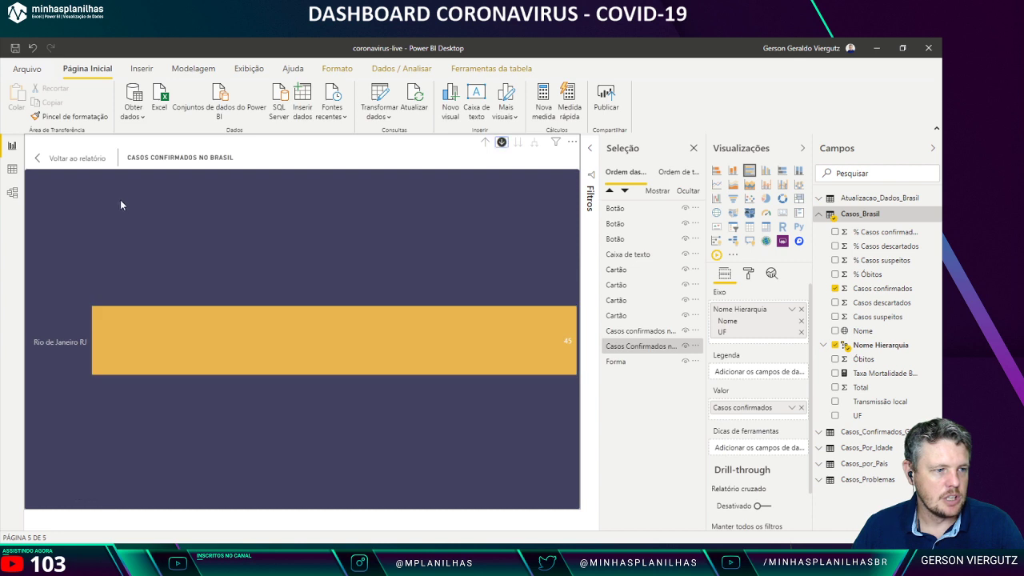
{"action": "left_click", "coordinate": [484, 142]}
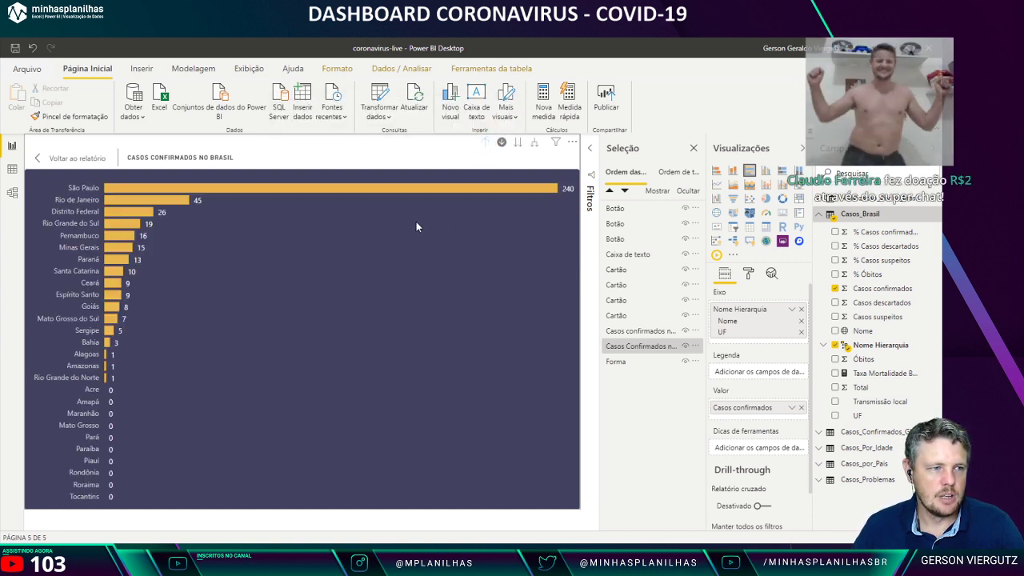
{"action": "left_click", "coordinate": [129, 240]}
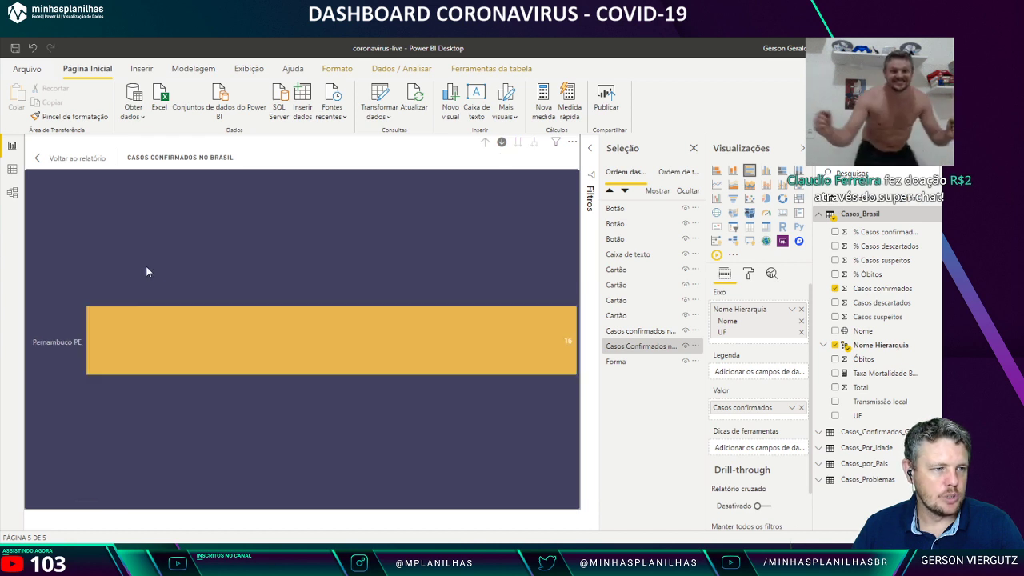
{"action": "left_click", "coordinate": [484, 143]}
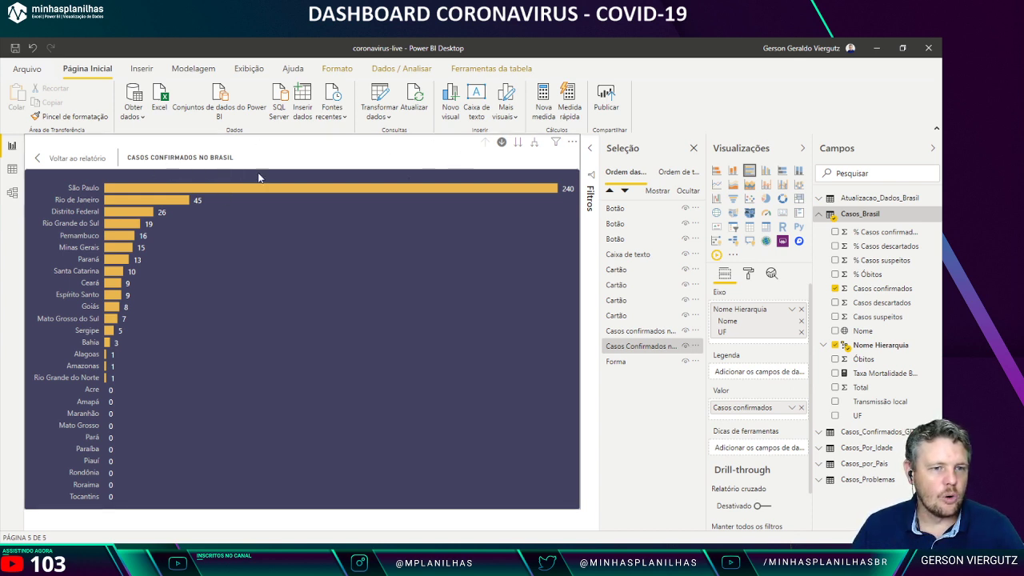
Step: Show the chart at the UF level and expanded to Nome plus UF, drilling back up to the state names after each
{"action": "left_click", "coordinate": [518, 144]}
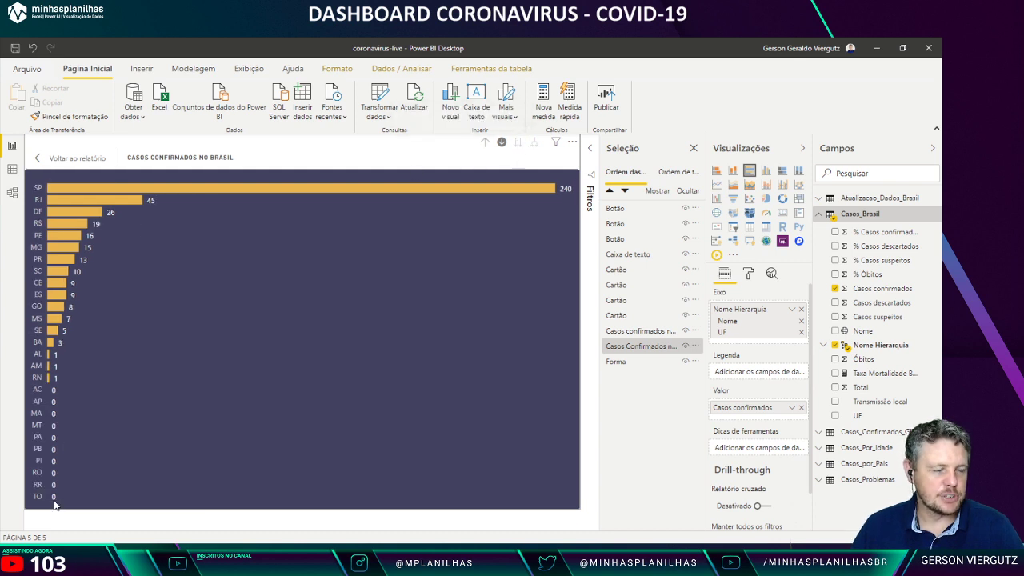
{"action": "left_click", "coordinate": [486, 143]}
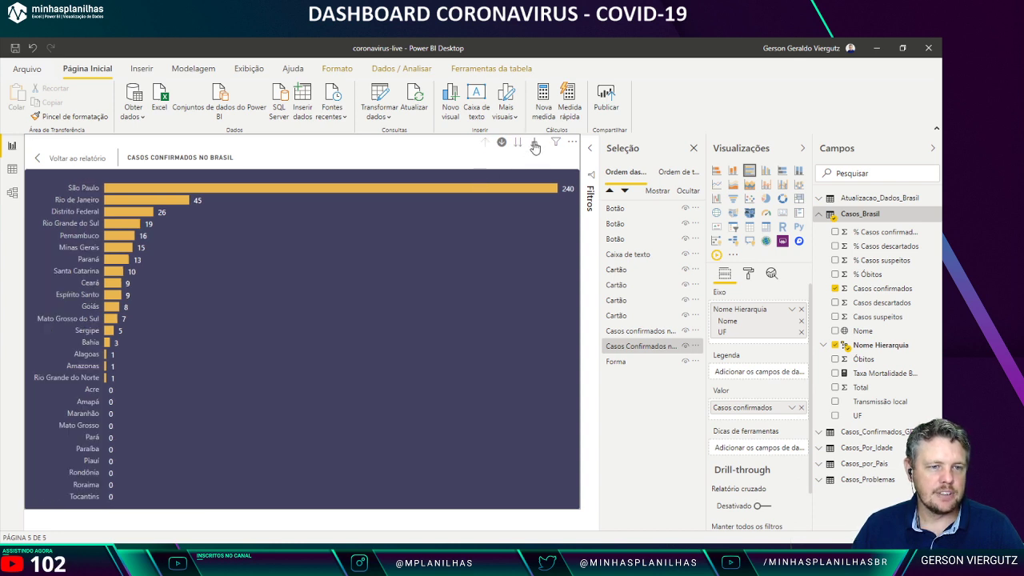
{"action": "left_click", "coordinate": [535, 142]}
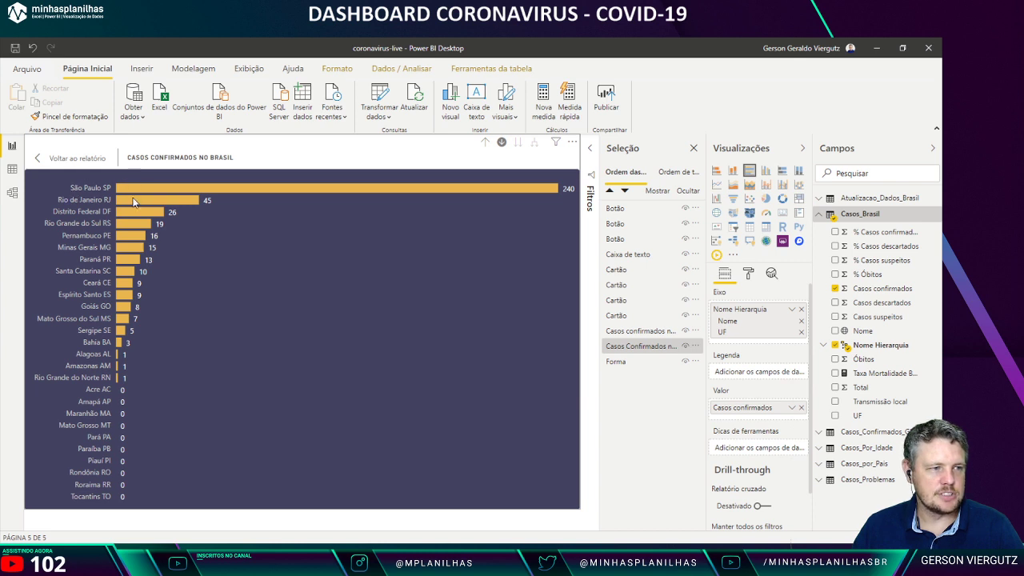
{"action": "left_click", "coordinate": [485, 143]}
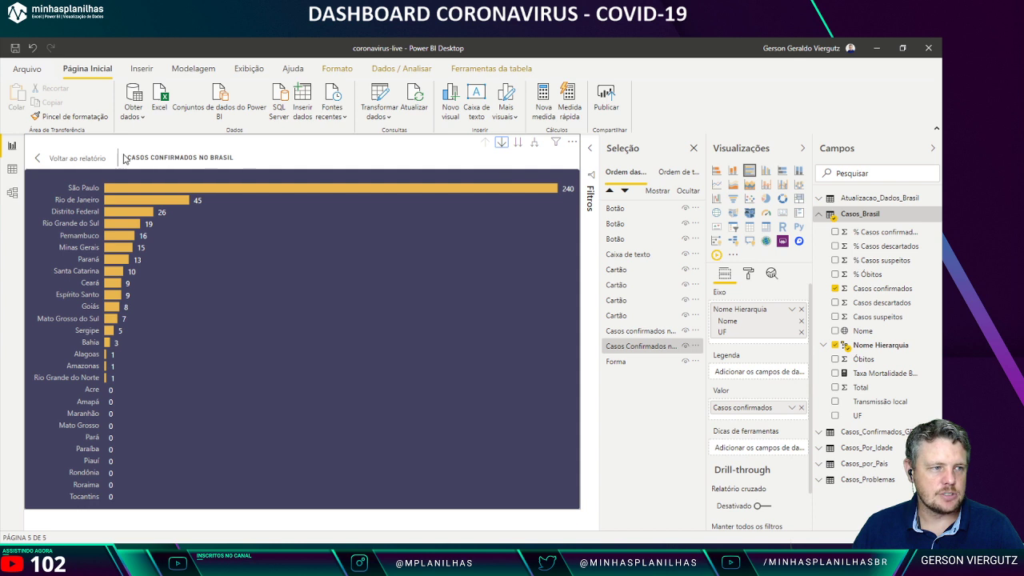
Step: Leave the chart's focus mode and open the Menu page of the report
{"action": "left_click", "coordinate": [80, 158]}
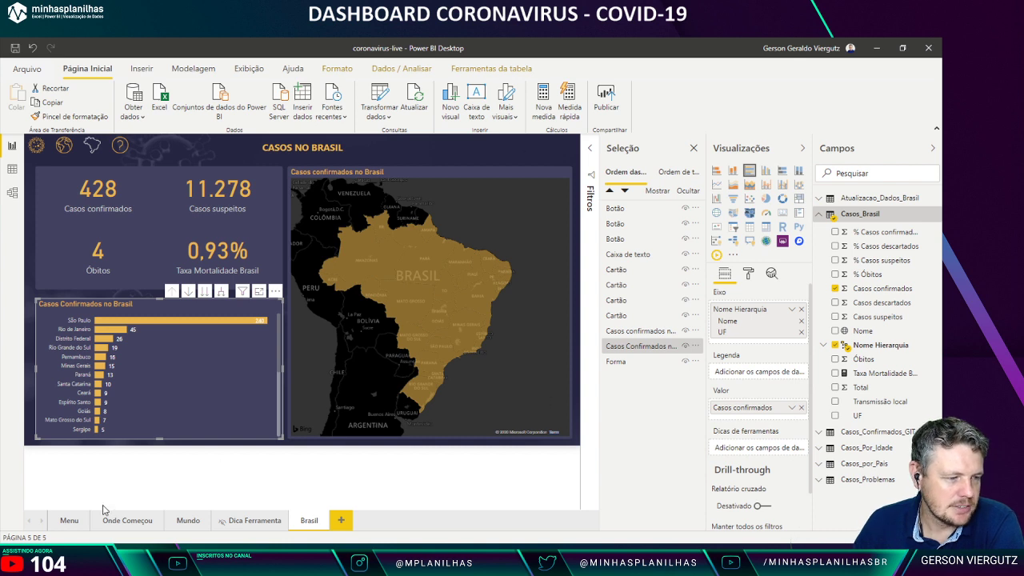
{"action": "left_click", "coordinate": [70, 520]}
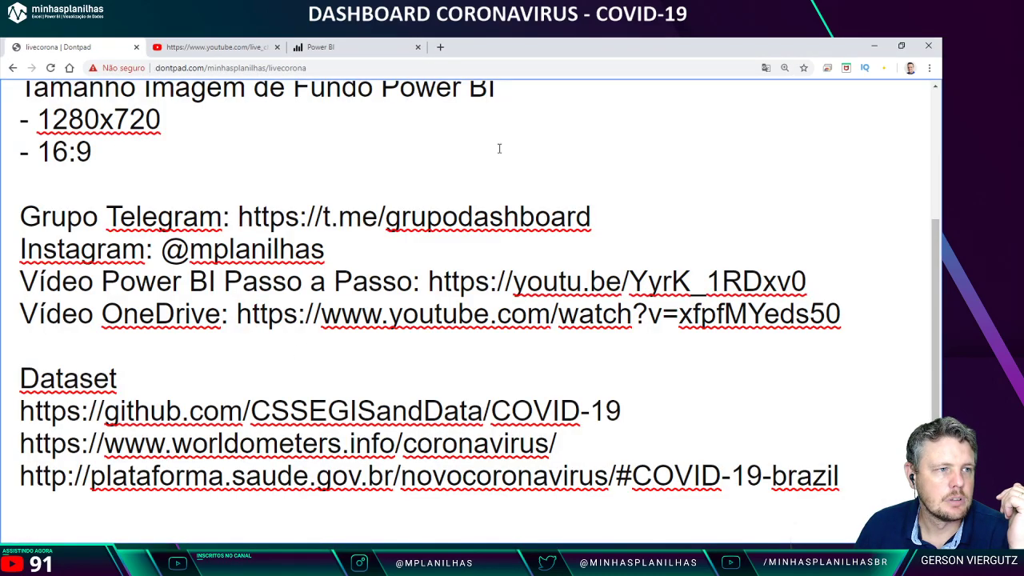
Step: In the browser, open the YouTube live chat and detach it into its own window
{"action": "left_click", "coordinate": [216, 47]}
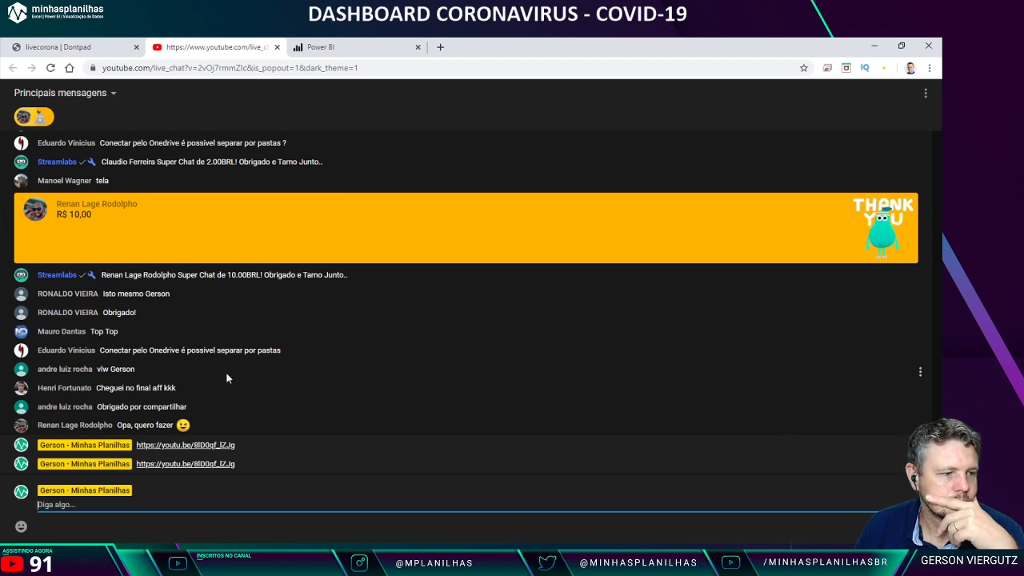
{"action": "left_click_drag", "start_coordinate": [227, 48], "coordinate": [1023, 169]}
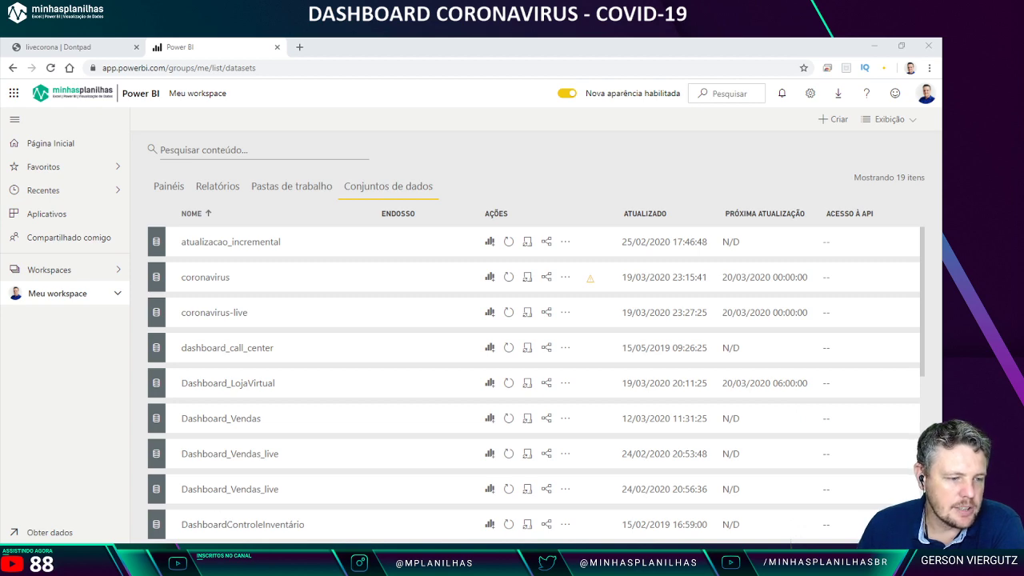
{"action": "mouse_move", "coordinate": [580, 501]}
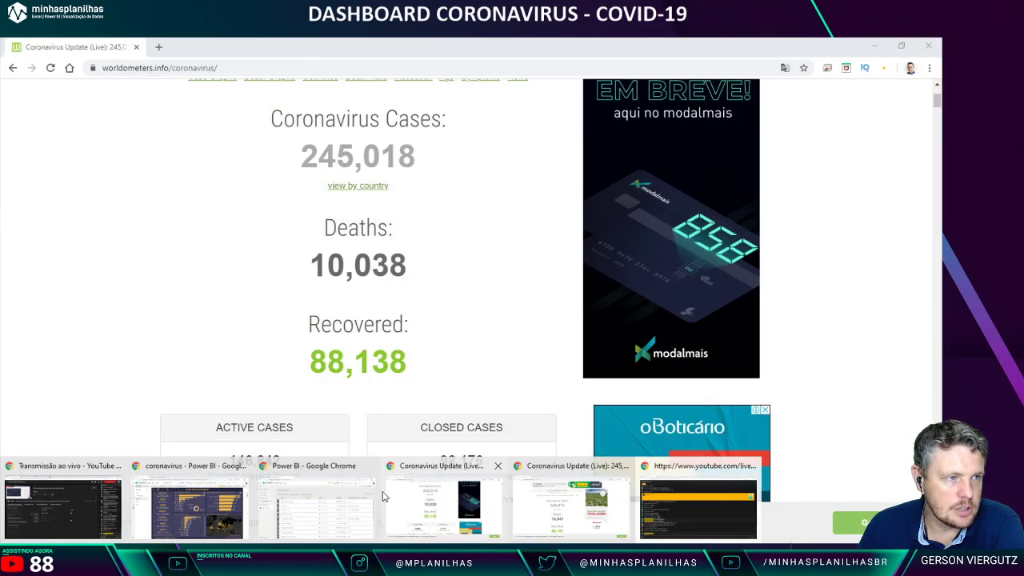
{"action": "left_click", "coordinate": [316, 507]}
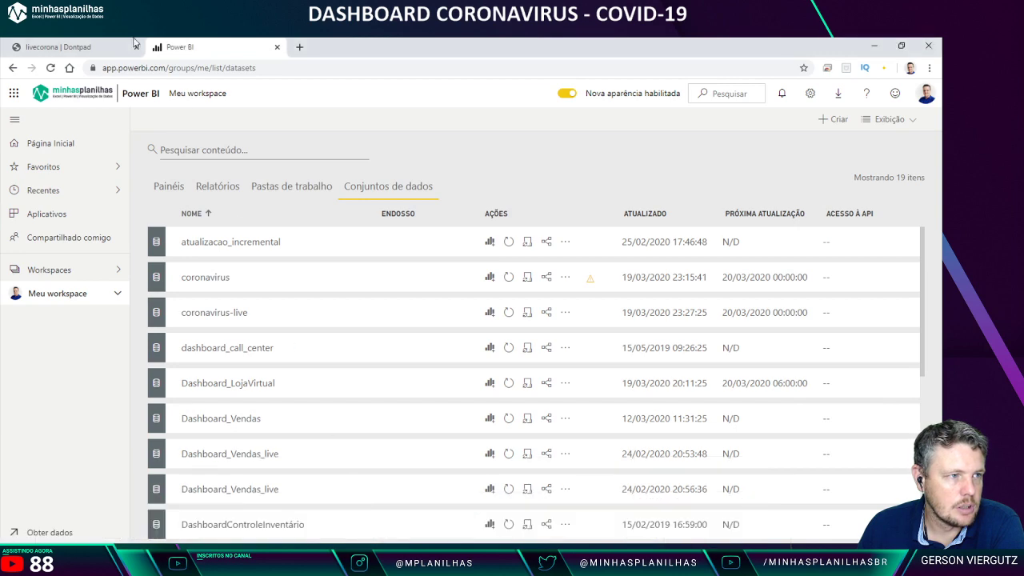
{"action": "left_click", "coordinate": [135, 44]}
{"action": "left_click_drag", "start_coordinate": [600, 216], "coordinate": [238, 217]}
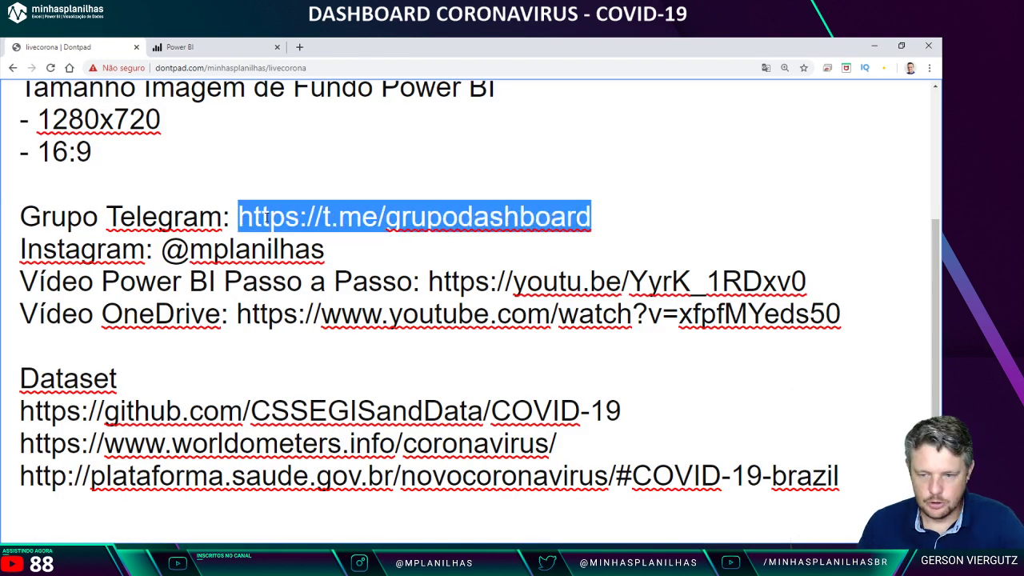
{"action": "key", "text": "alt+Tab"}
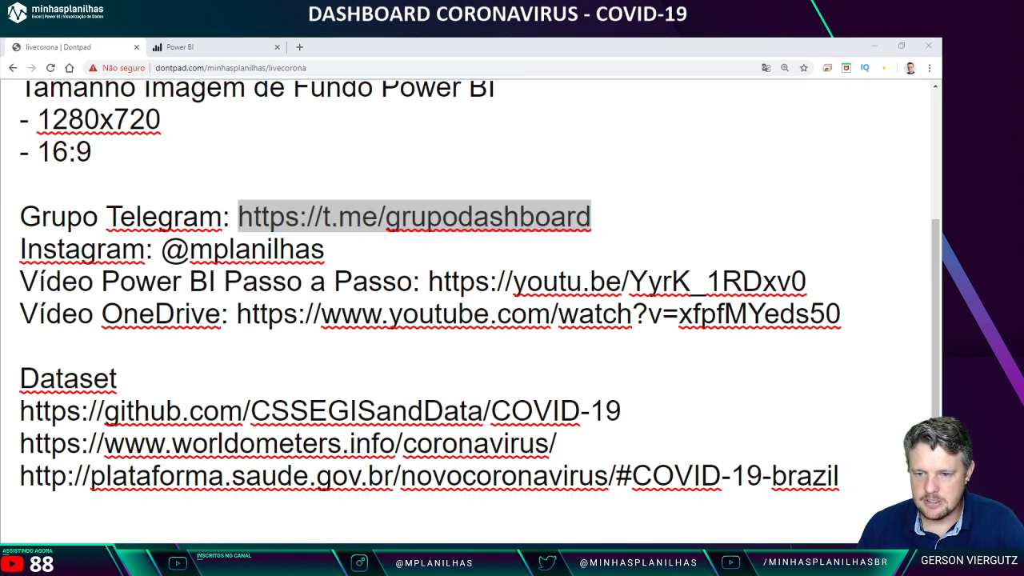